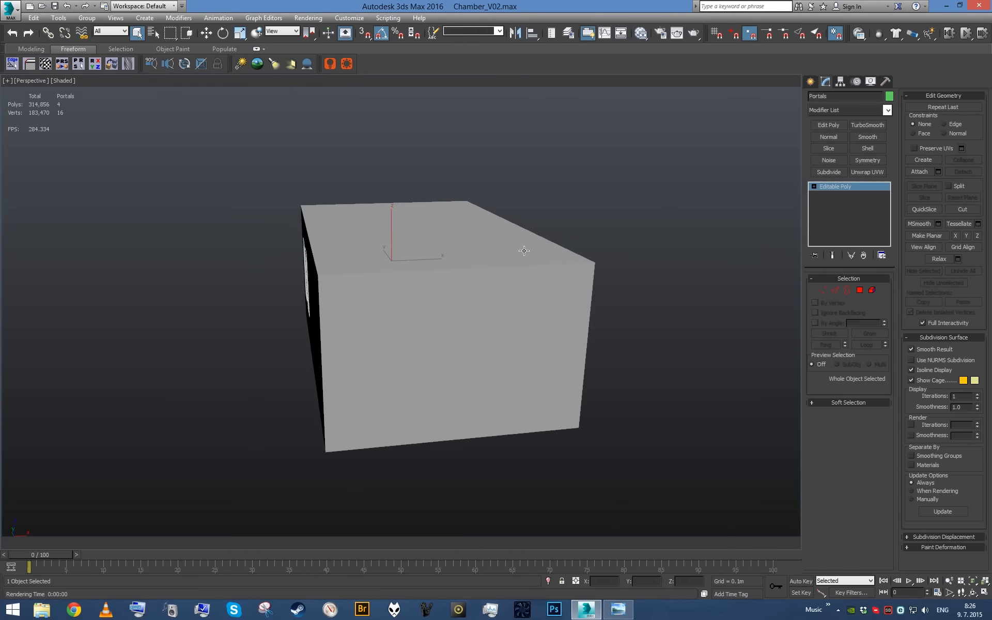
- Show the environment map as the background of the perspective view
key("alt+b")
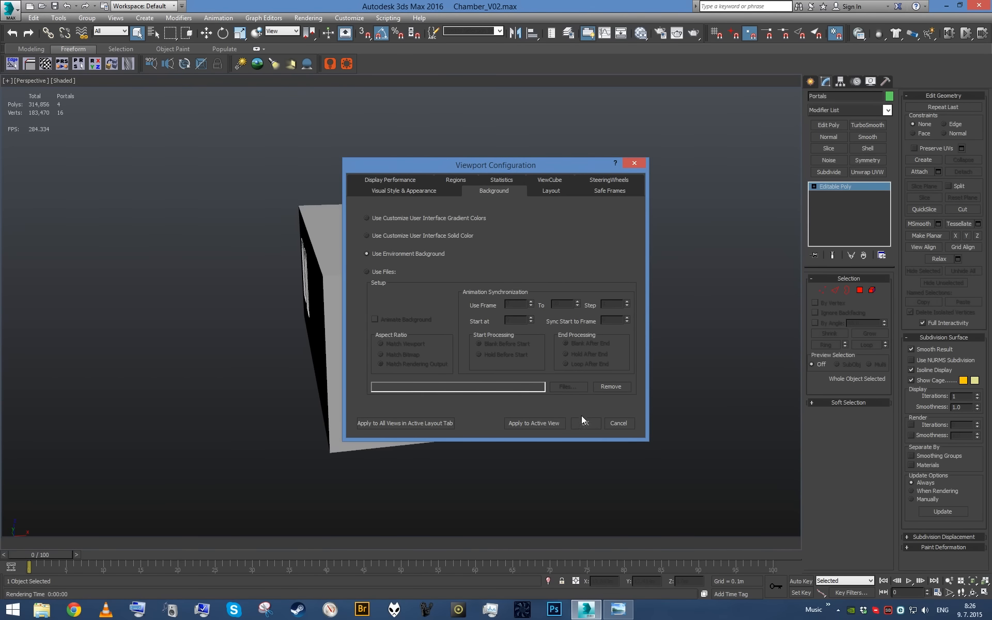
left_click(582, 419)
middle_click_drag(604, 399, 439, 314, "alt")
scroll(438, 297, "down", 2)
scroll(439, 312, "up", 4)
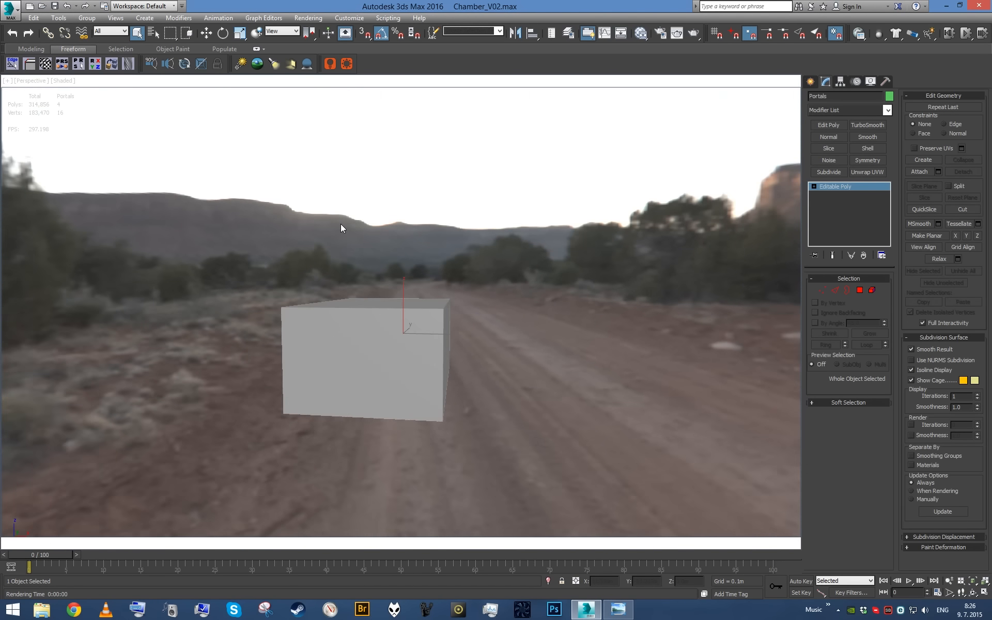
- Examine the chamber from outside and inside against the environment background
middle_click_drag(340, 225, 480, 136, "alt")
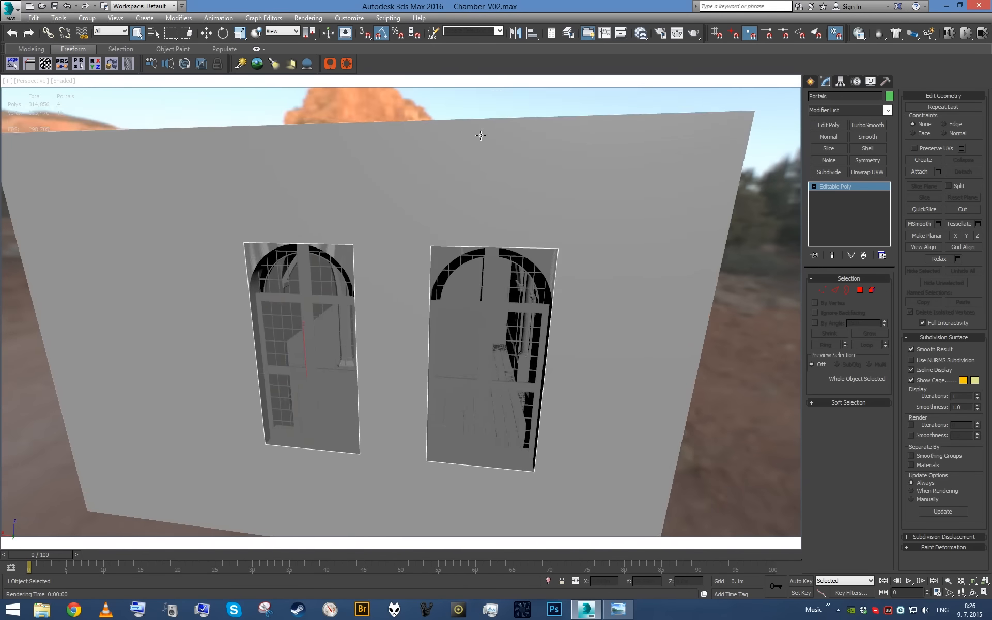
scroll(480, 155, "up", 5)
middle_click_drag(494, 182, 380, 157, "alt")
scroll(538, 185, "up", 2)
middle_click_drag(481, 217, 510, 239)
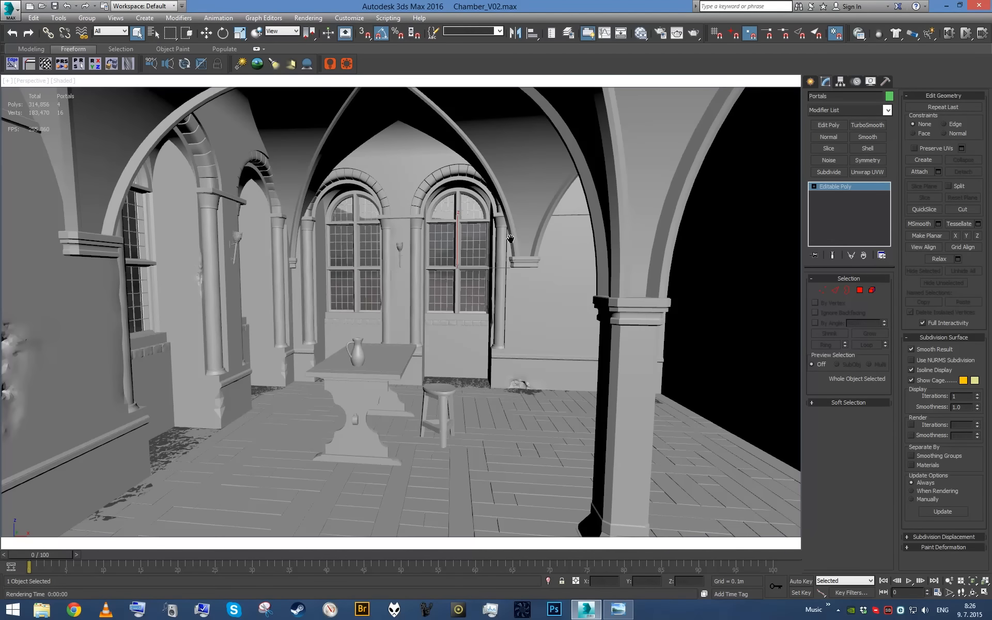
middle_click_drag(412, 304, 485, 368, "alt")
scroll(499, 325, "down", 5)
middle_click_drag(485, 369, 416, 306, "alt")
middle_click_drag(192, 243, 428, 262, "alt")
scroll(345, 269, "down", 5)
scroll(442, 277, "up", 6)
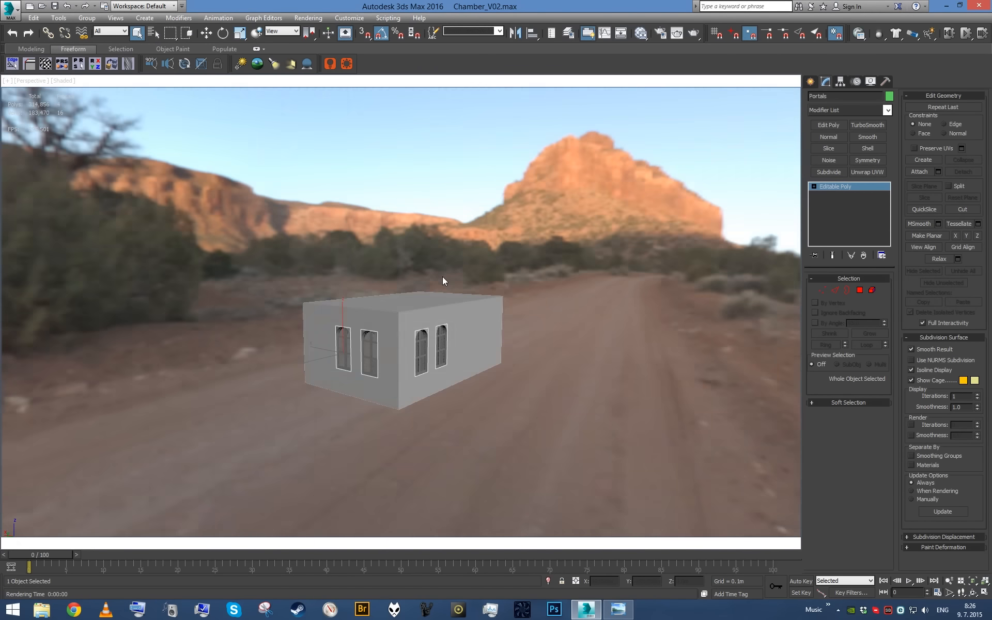
- Test-render the scene through the camera, then stop and close the render
key("c")
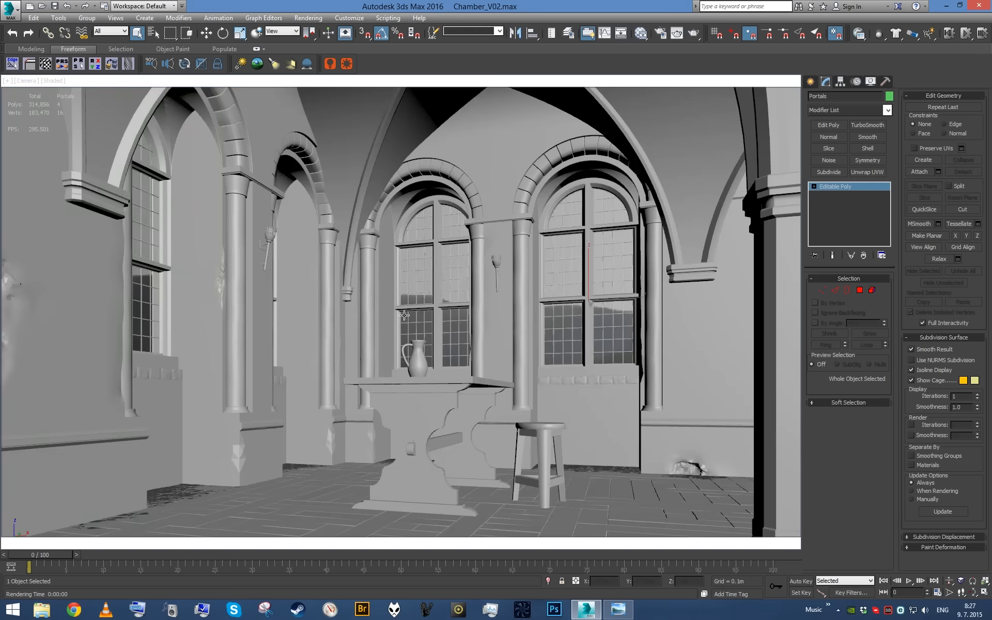
key("shift+q")
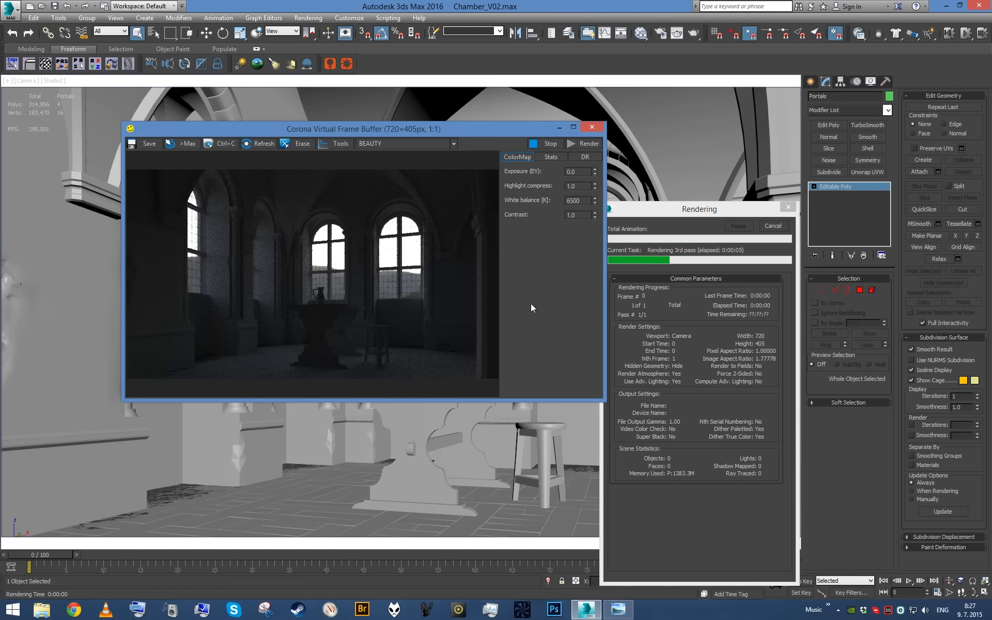
left_click(772, 226)
left_click(592, 128)
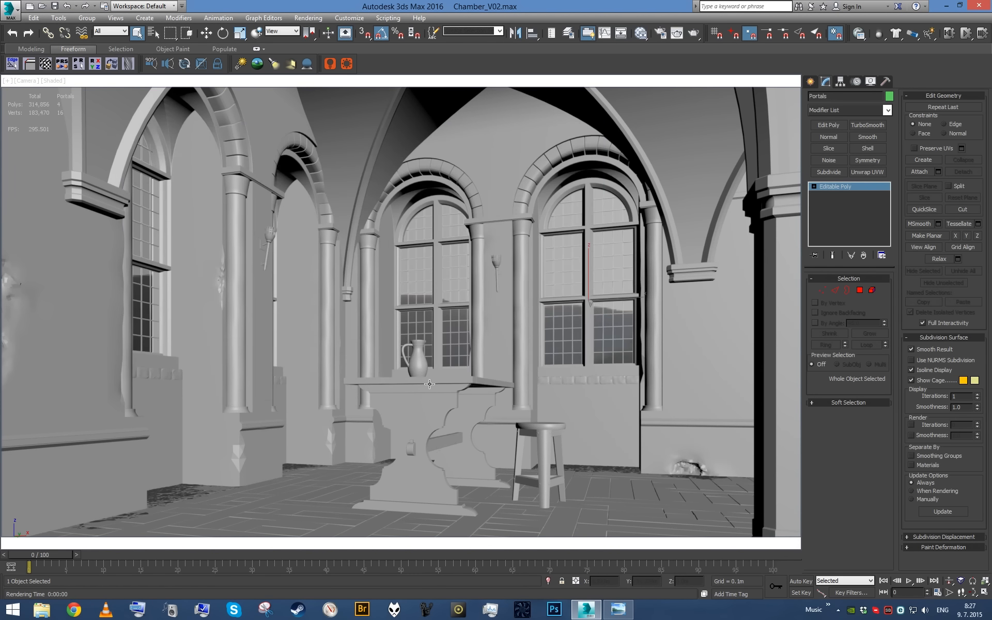
- Isolate the wooden table and test-render it alone from a perspective view, stopping the render
left_click(430, 384)
key("p")
key("alt+q")
middle_click_drag(430, 383, 499, 403, "alt")
scroll(499, 403, "down", 3)
key("shift+q")
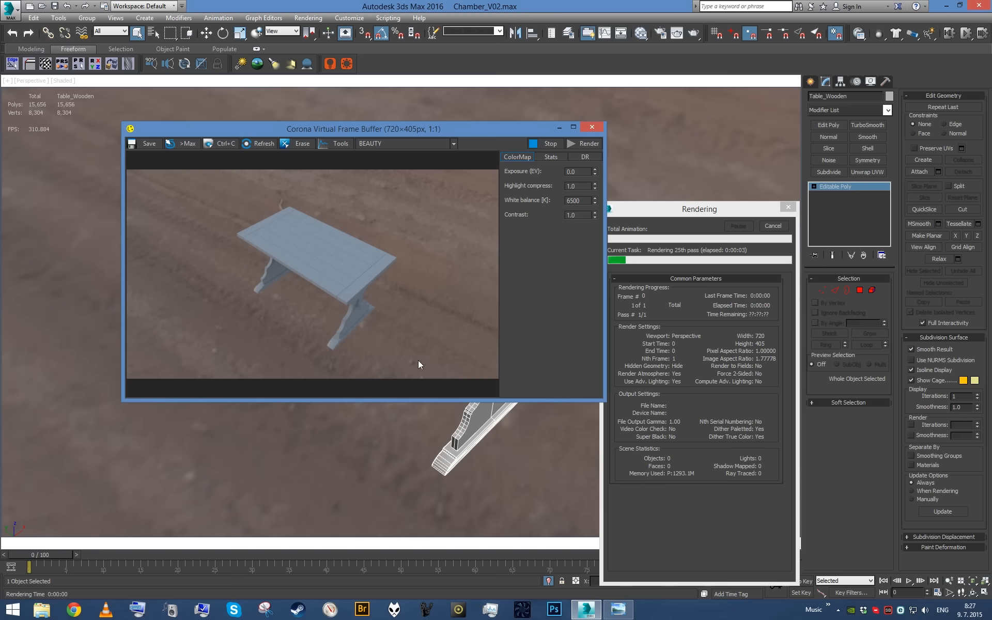
left_click(769, 227)
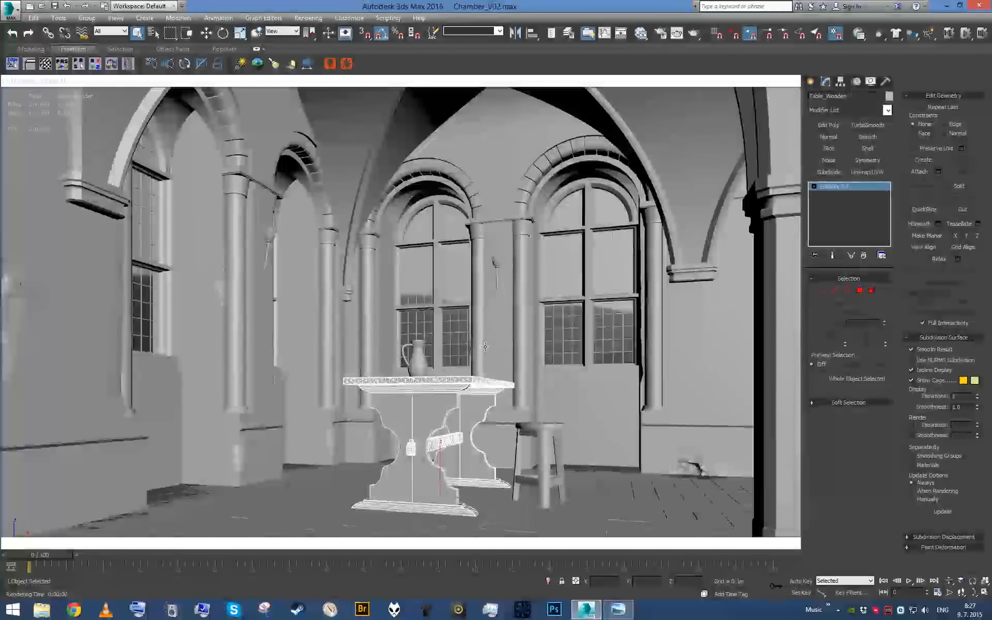
- Select the scene camera and add a CoronaCameraMod modifier to it
key("h")
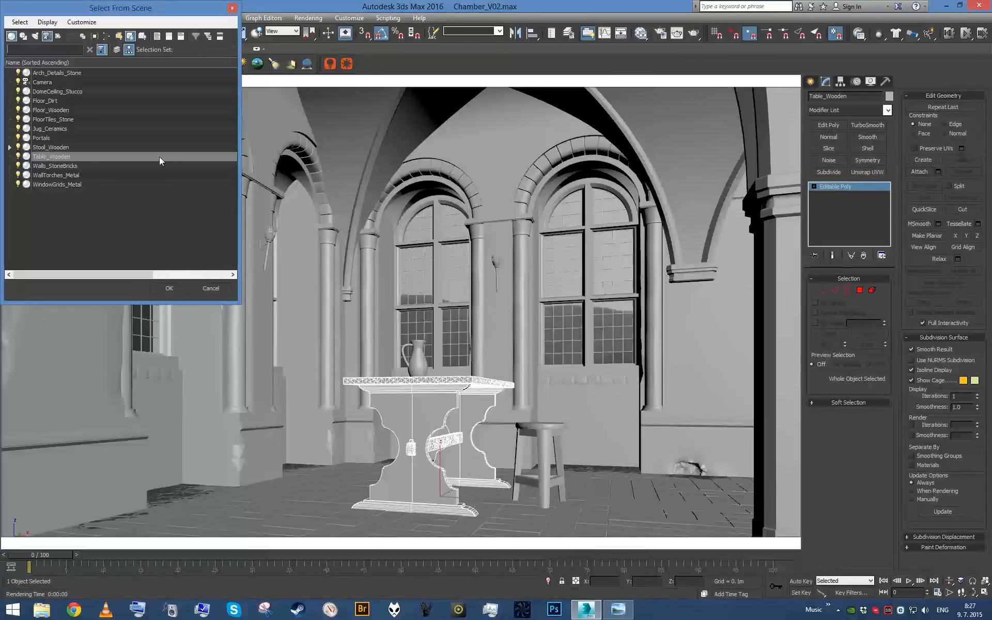
double_click(48, 82)
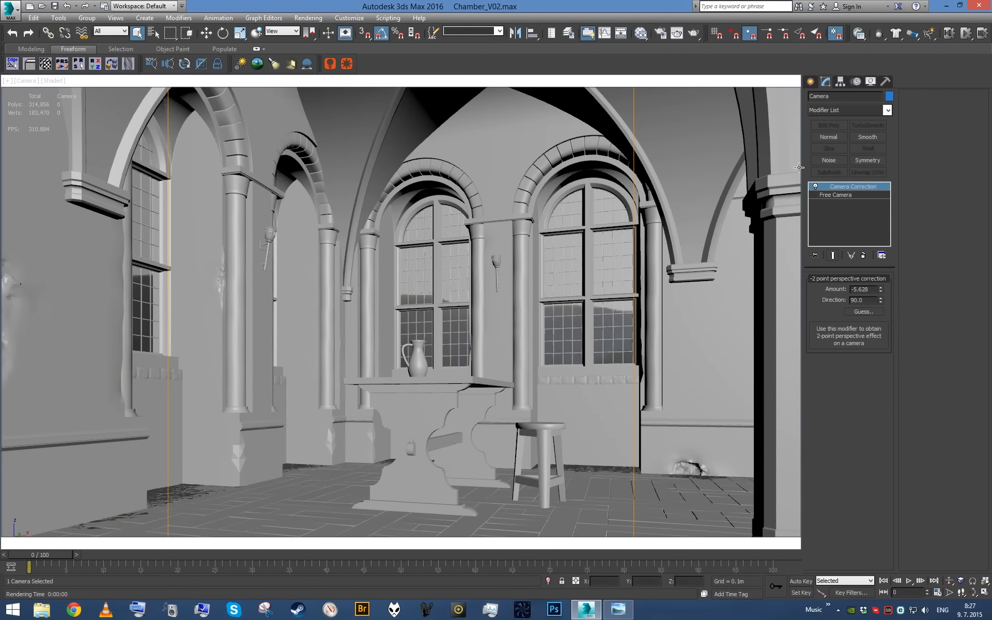
left_click(845, 111)
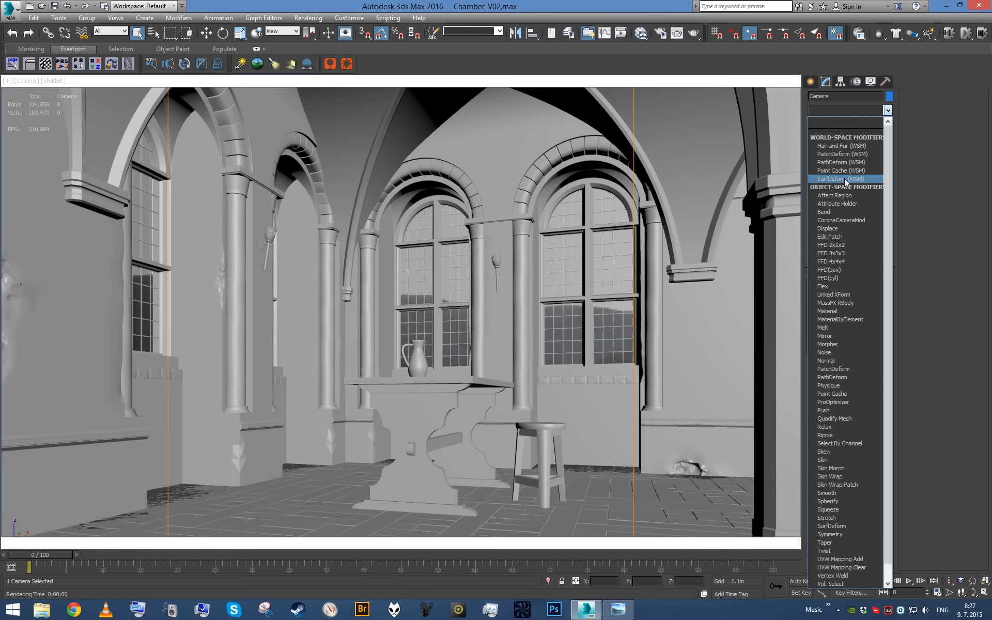
left_click(849, 220)
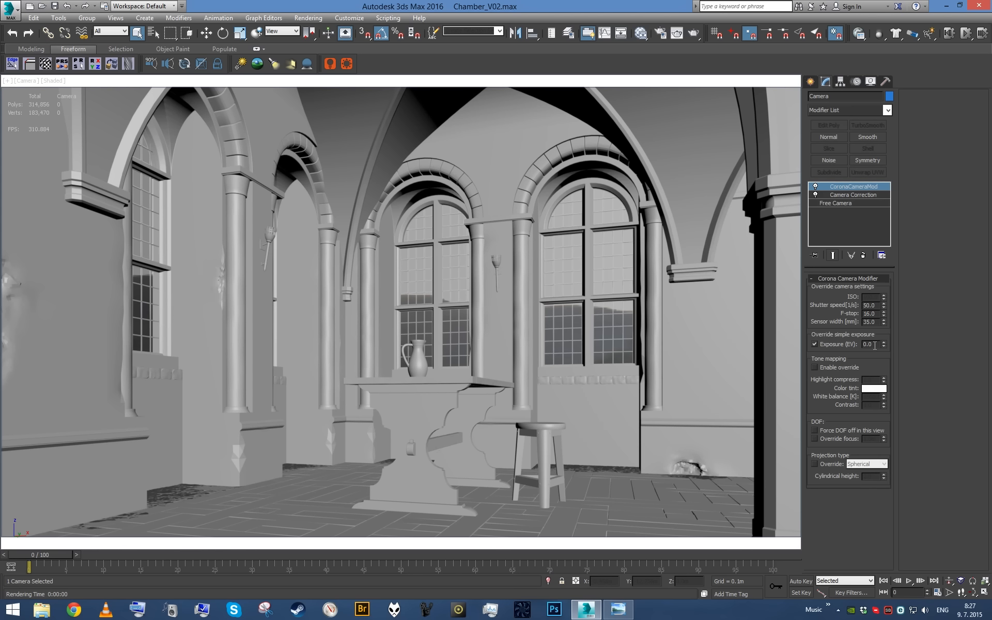
- Set the camera modifier's simple exposure override to 4.0 EV
double_click(874, 345)
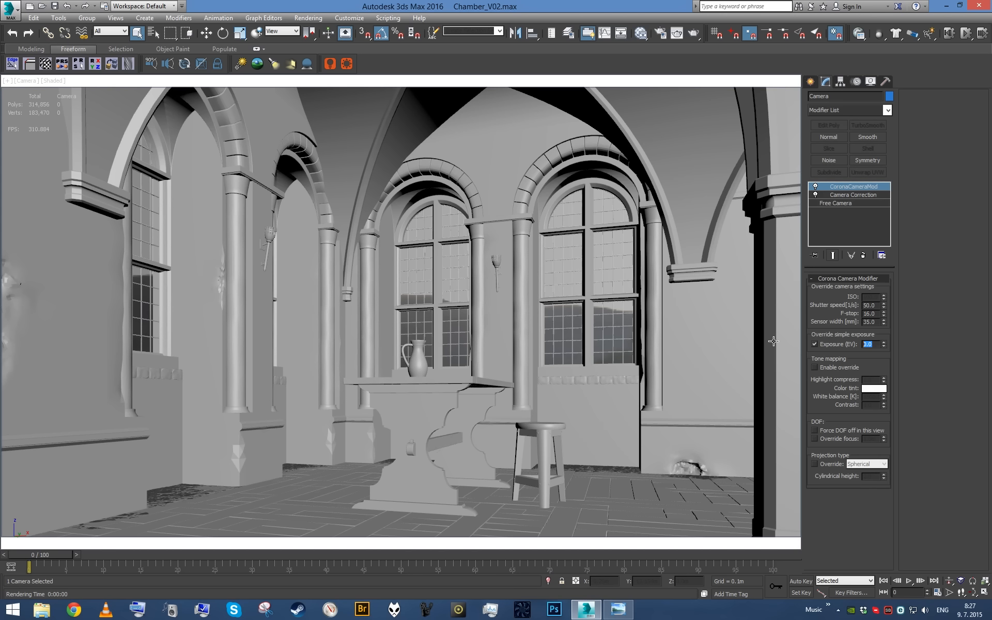
double_click(873, 345)
type("4")
key("Return")
- Test-render the camera view with its exposure override, then stop and close the render
key("shift+q")
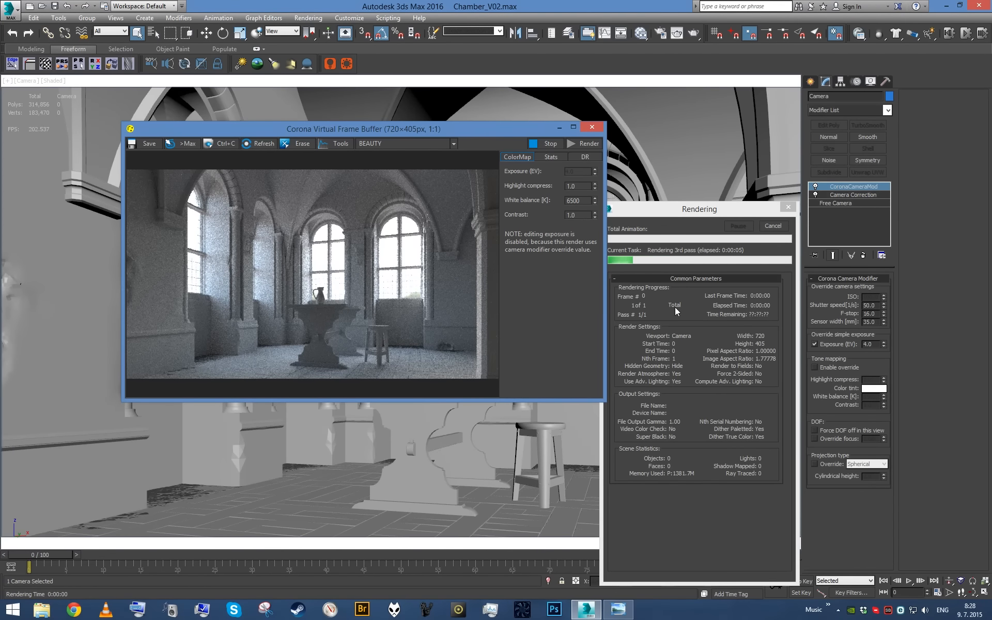
left_click(773, 227)
left_click(592, 127)
- Isolate the wooden table again and test-render it in perspective to compare its exposure with the camera render
left_click(463, 405)
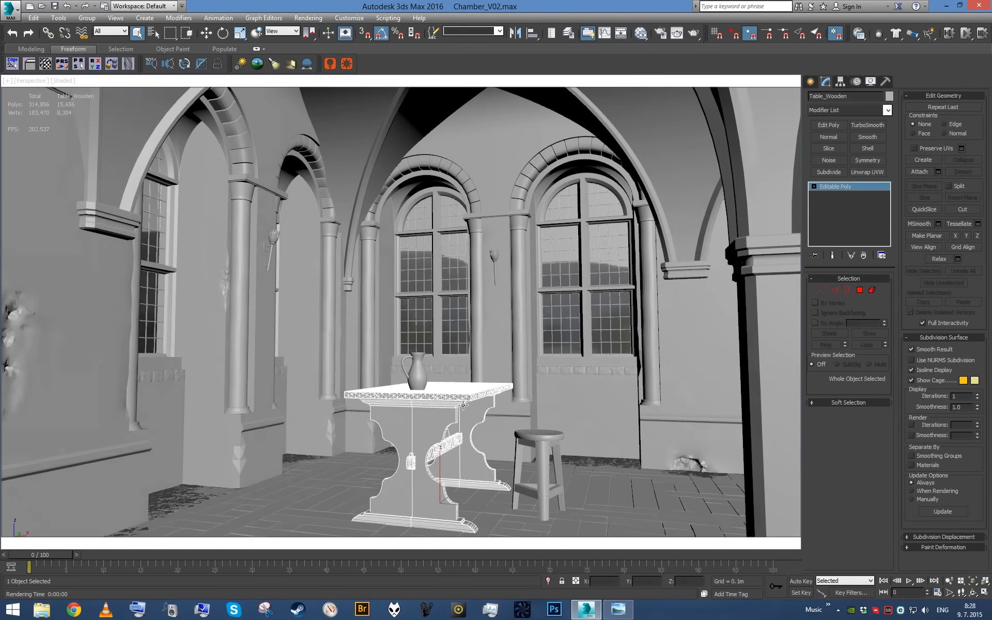
key("alt+q")
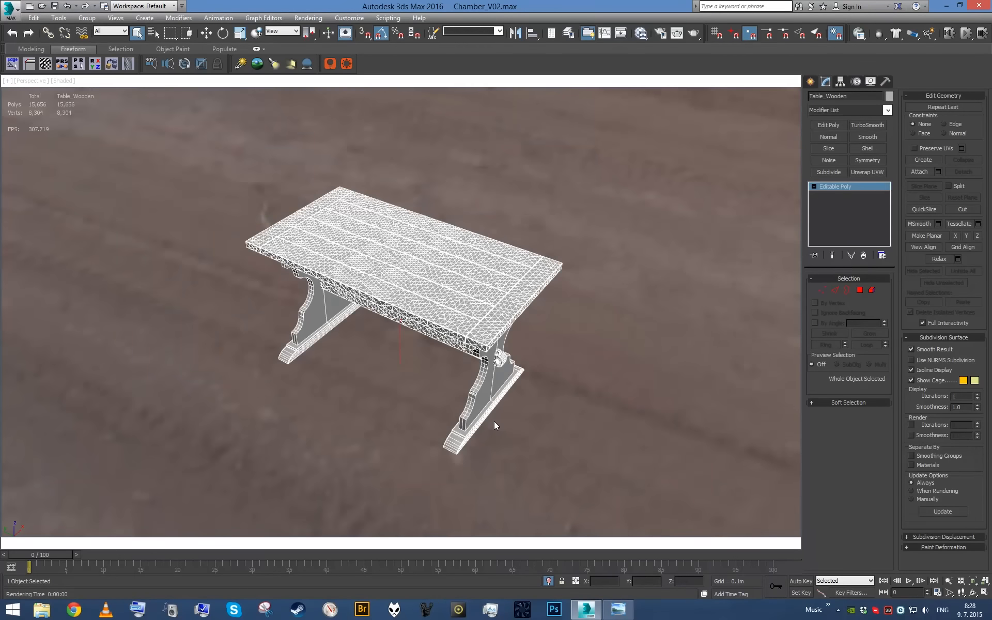
key("shift+q")
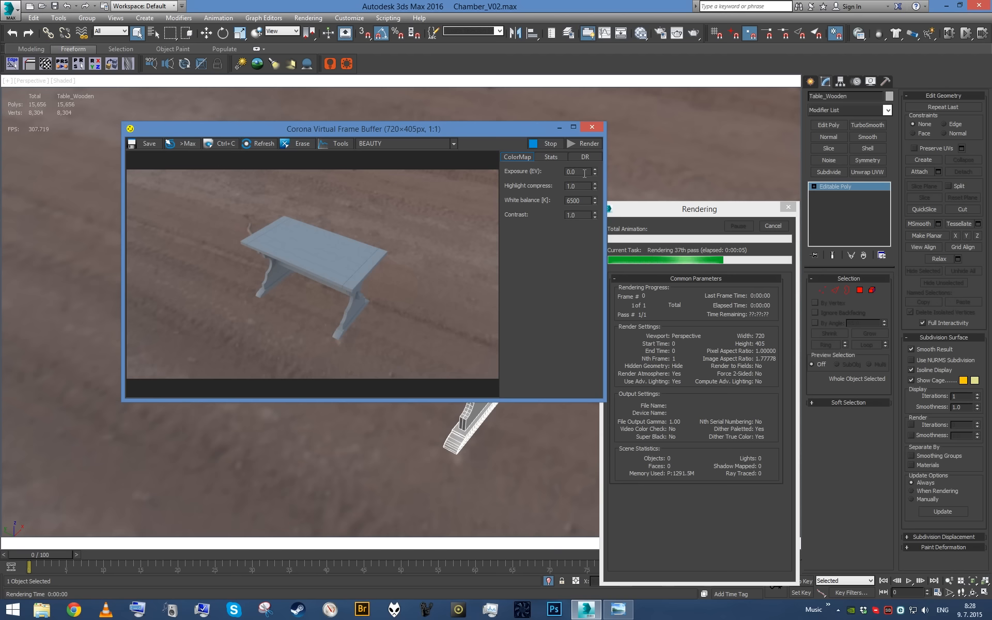
left_click(774, 226)
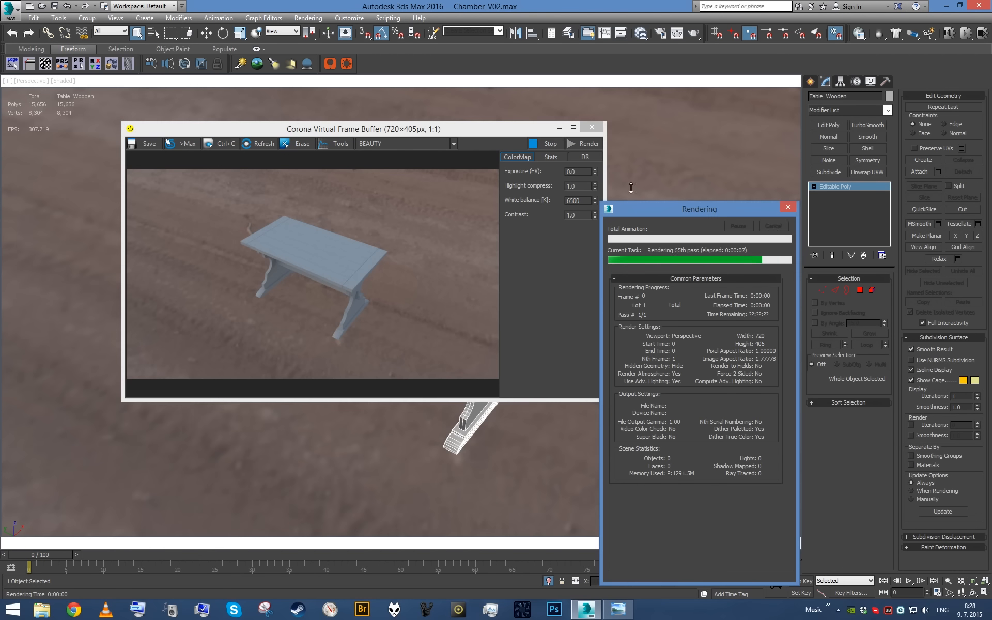
left_click(592, 127)
- Deselect the table, look through the camera, and change the viewport layout to two views above one wide view
left_click(637, 282)
key("c")
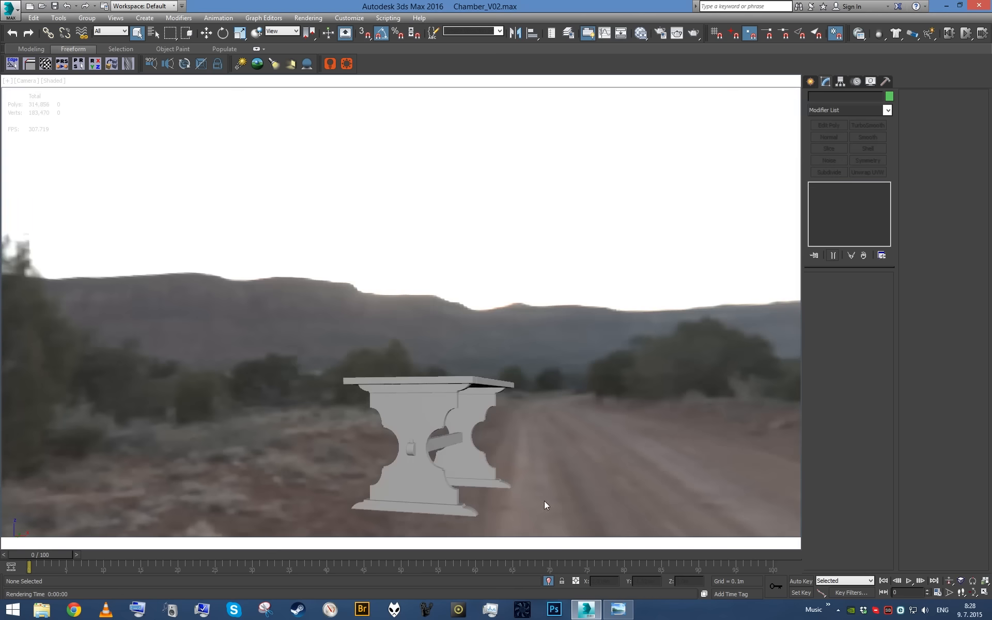
key("alt+b")
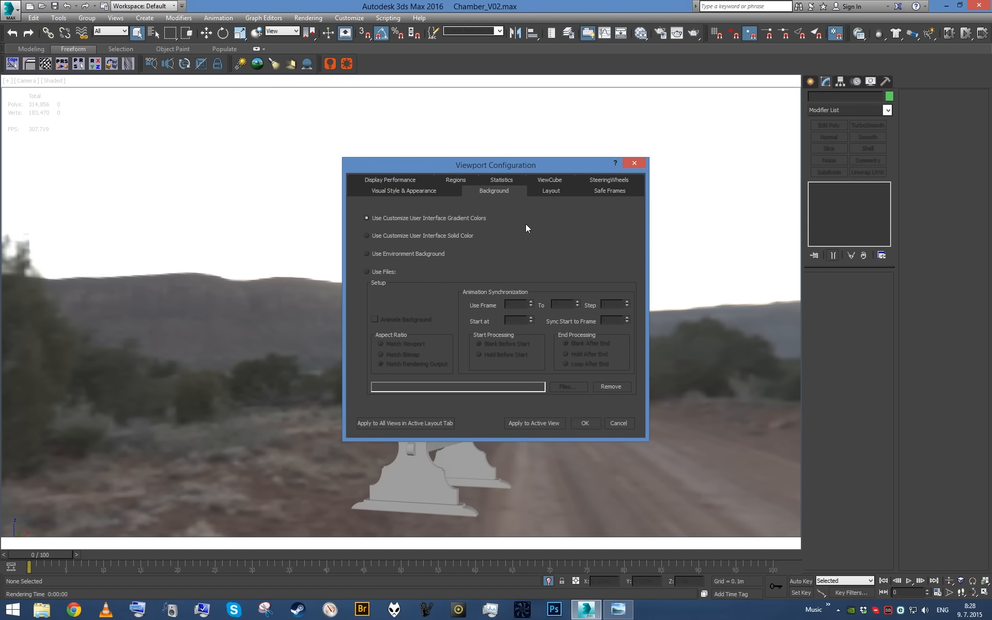
left_click(549, 192)
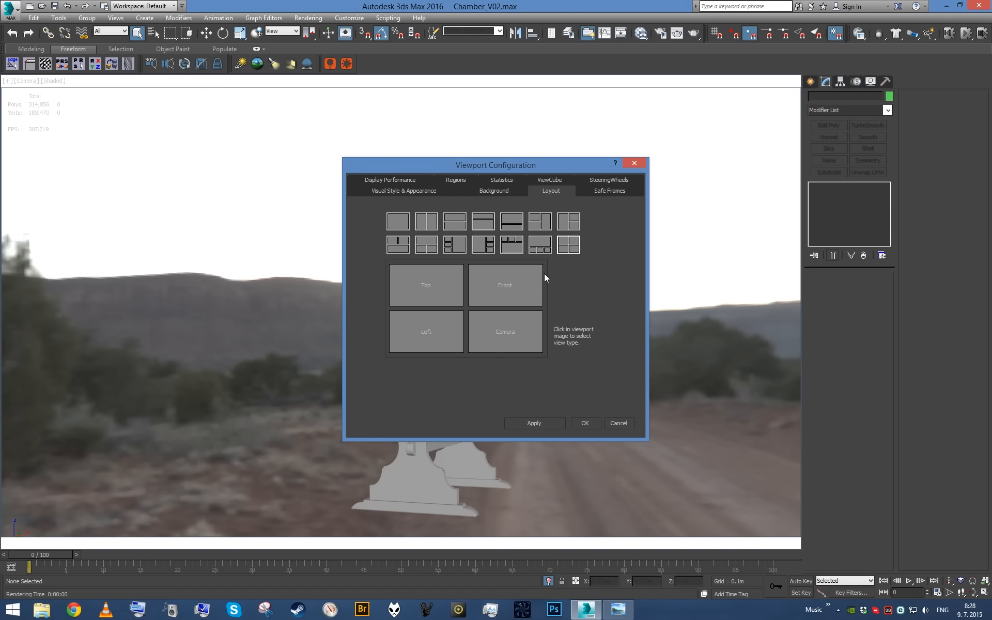
left_click(398, 245)
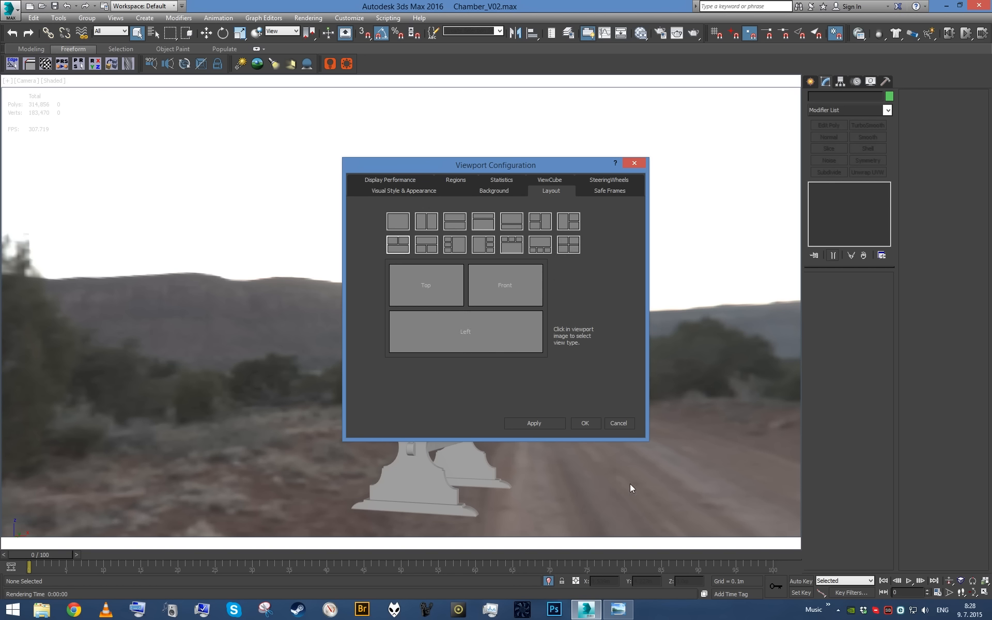
left_click(582, 423)
- Enlarge the wide lower viewport, make the top view wider than the front view, and show safe frames in the front view
left_click_drag(412, 310, 414, 245)
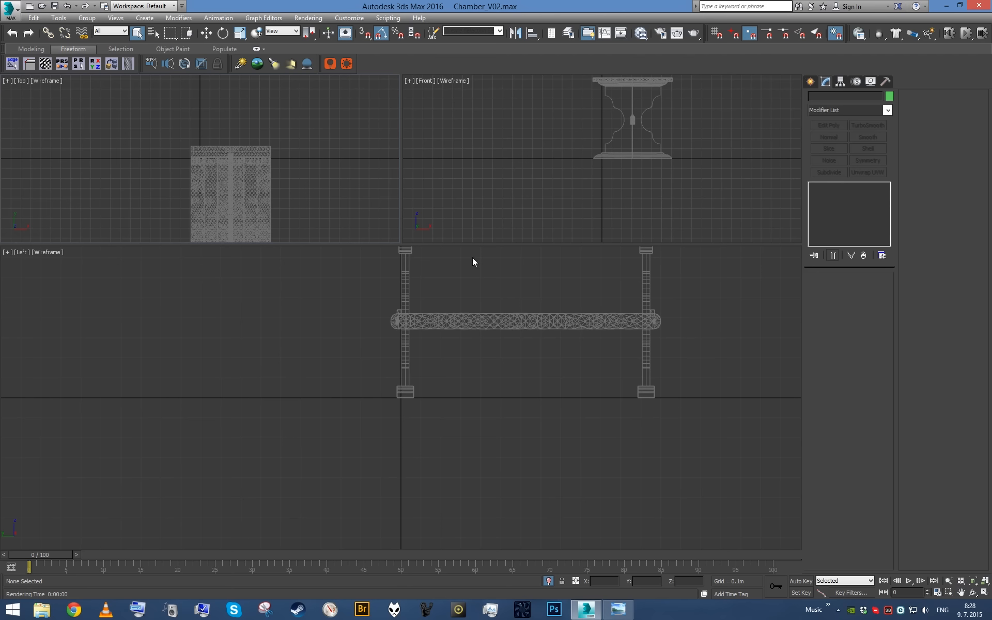
left_click(465, 173)
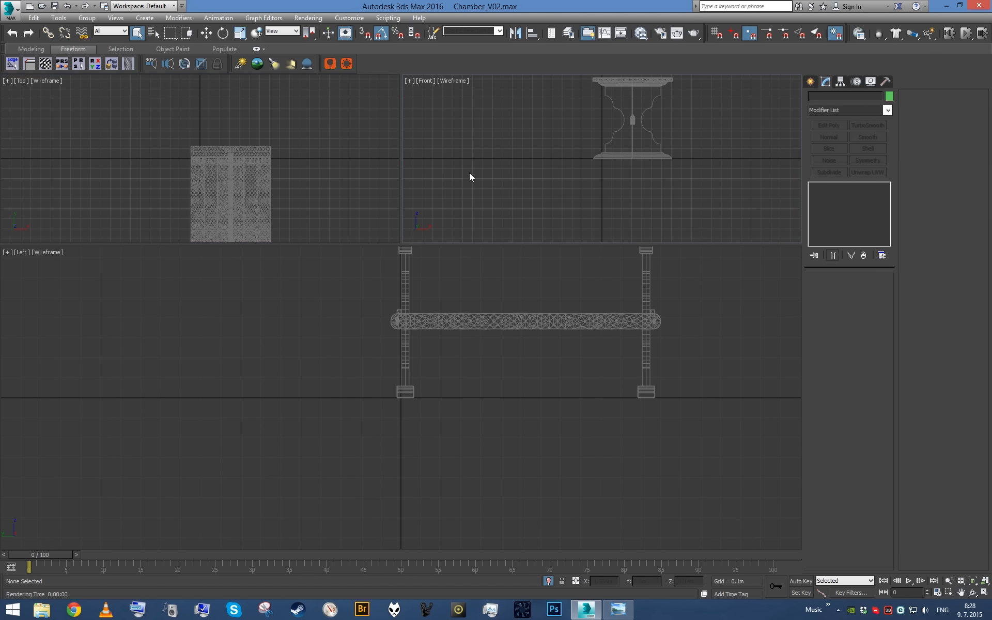
key("shift+f")
left_click_drag(400, 165, 498, 173)
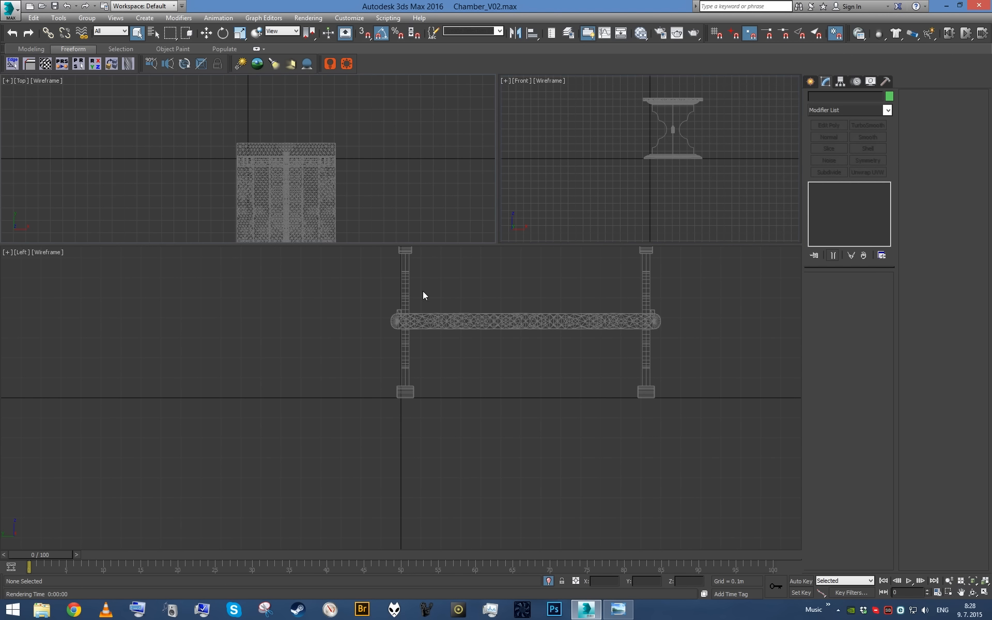
left_click_drag(413, 245, 413, 266)
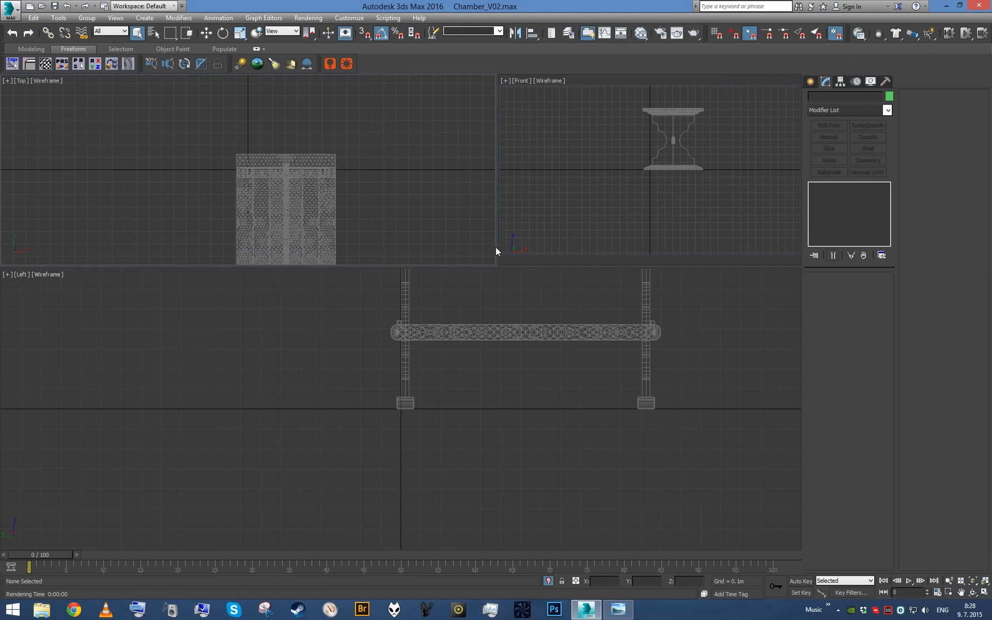
left_click_drag(496, 251, 463, 248)
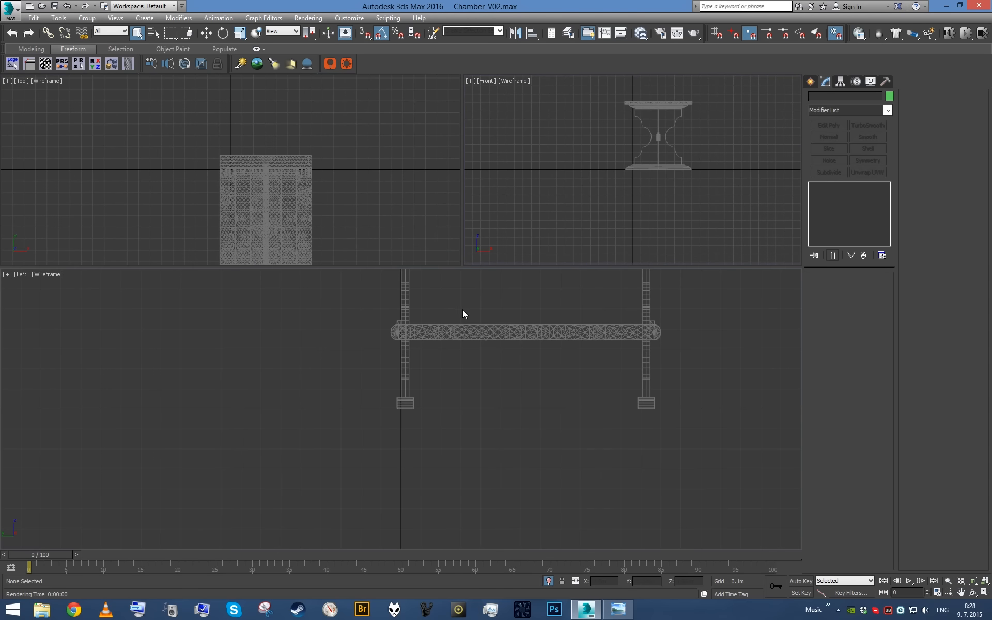
- Turn the wide lower viewport into a shaded perspective view and end the table's isolation
key("p")
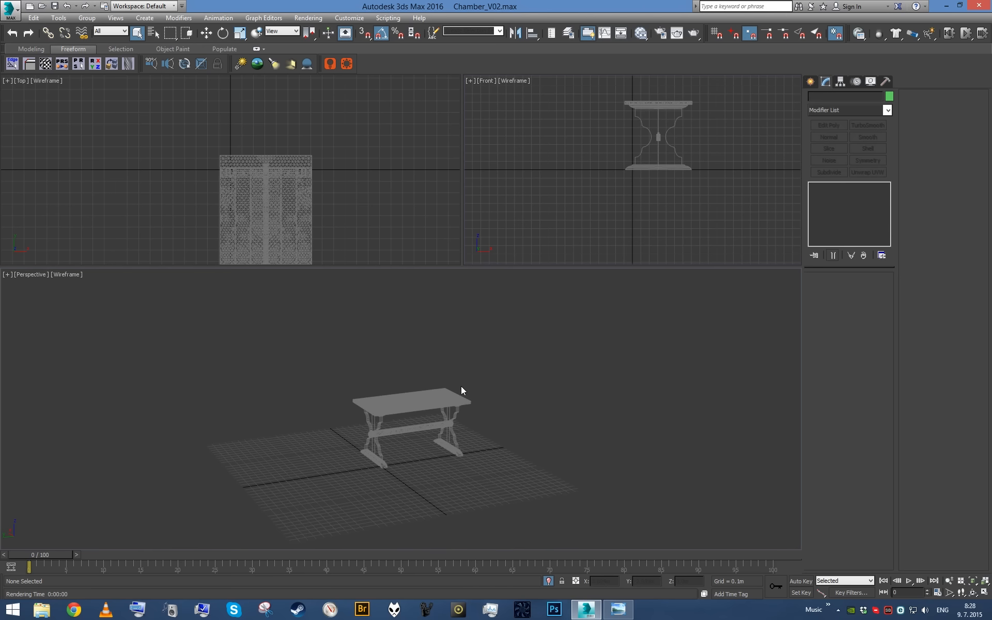
key("F3")
left_click(556, 188)
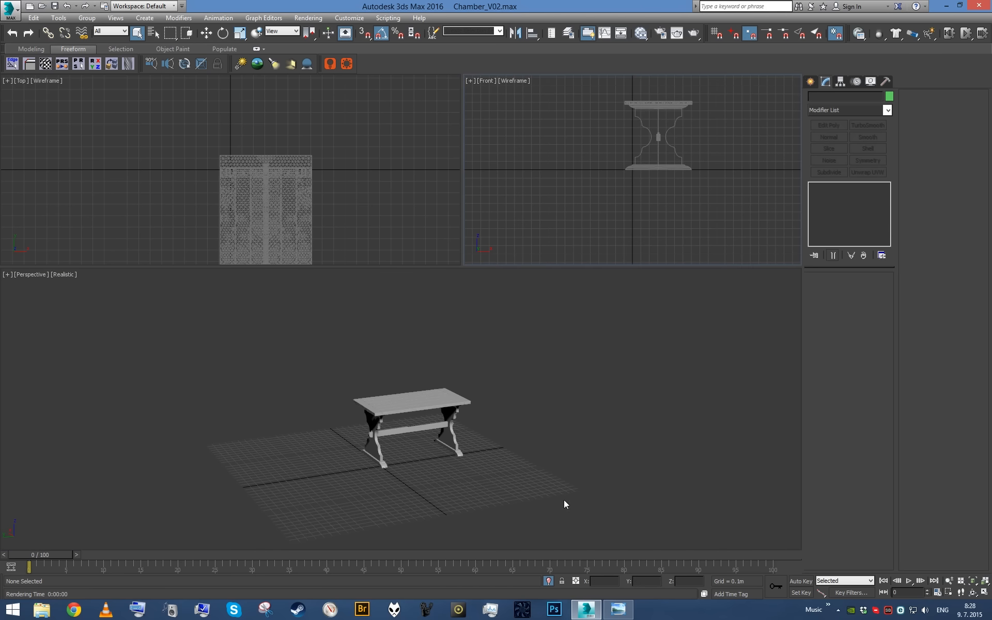
left_click(548, 582)
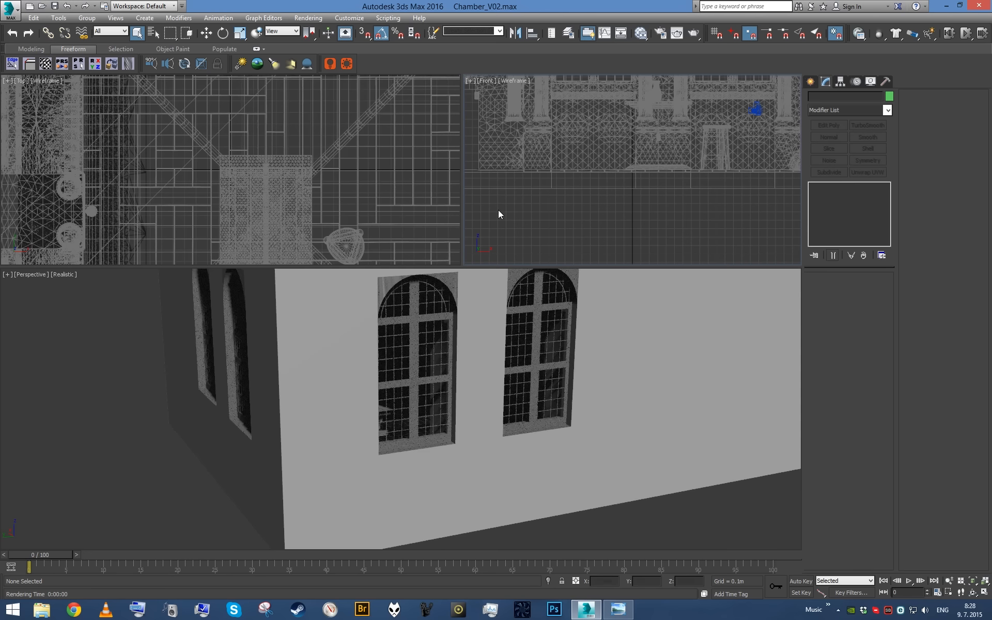
right_click(473, 316)
key("shift+F3")
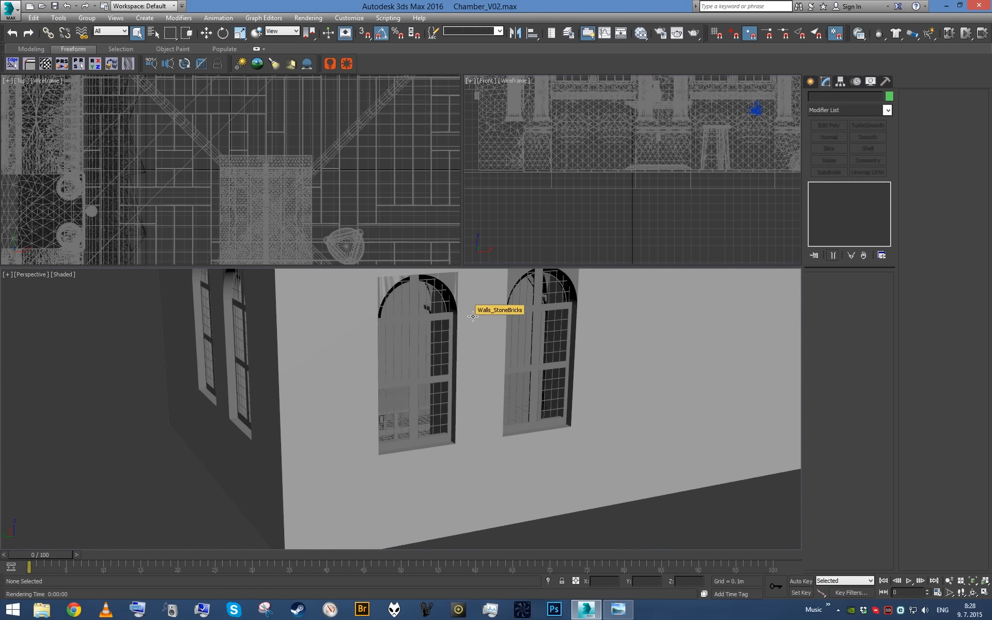
- Check the safe frames option of the front viewport and keep that viewport active
right_click(509, 227)
left_click(487, 81)
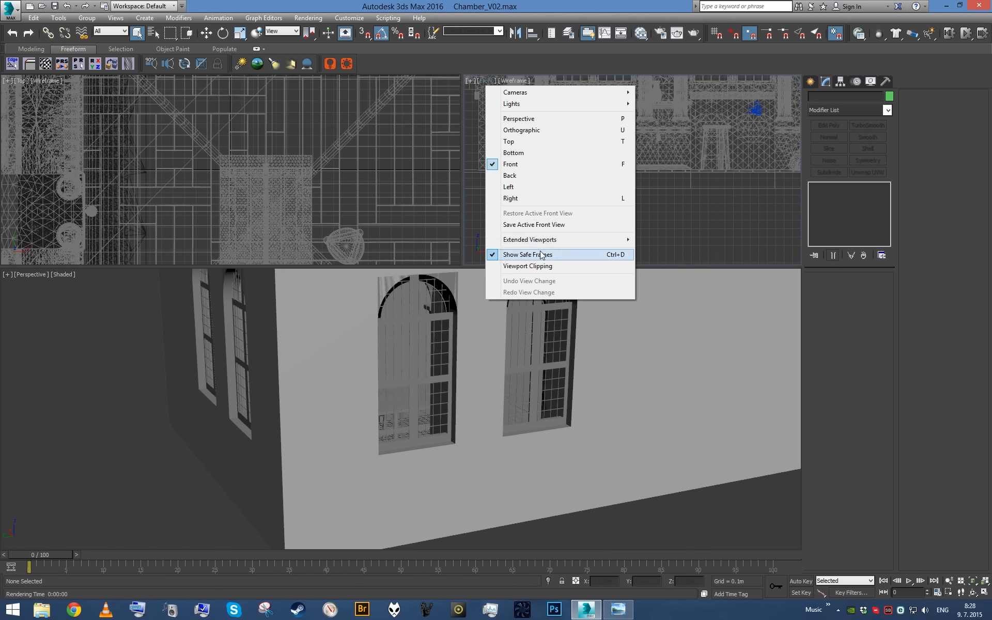
left_click(521, 543)
right_click(532, 228)
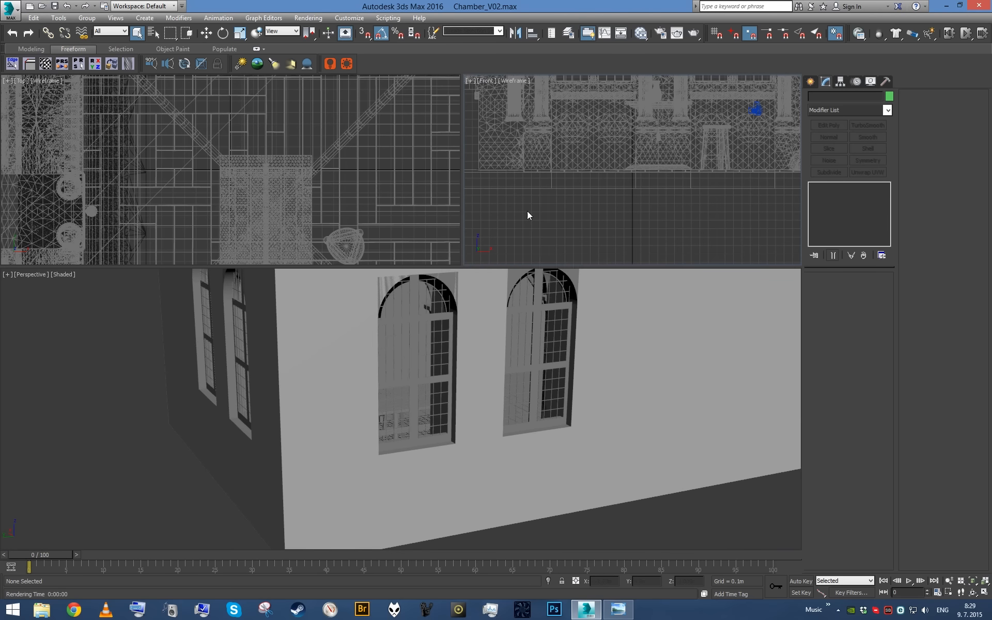
- Turn the front viewport into a Corona Interactive rendering and look through the camera in the wide lower viewport
left_click(487, 80)
mouse_move(548, 240)
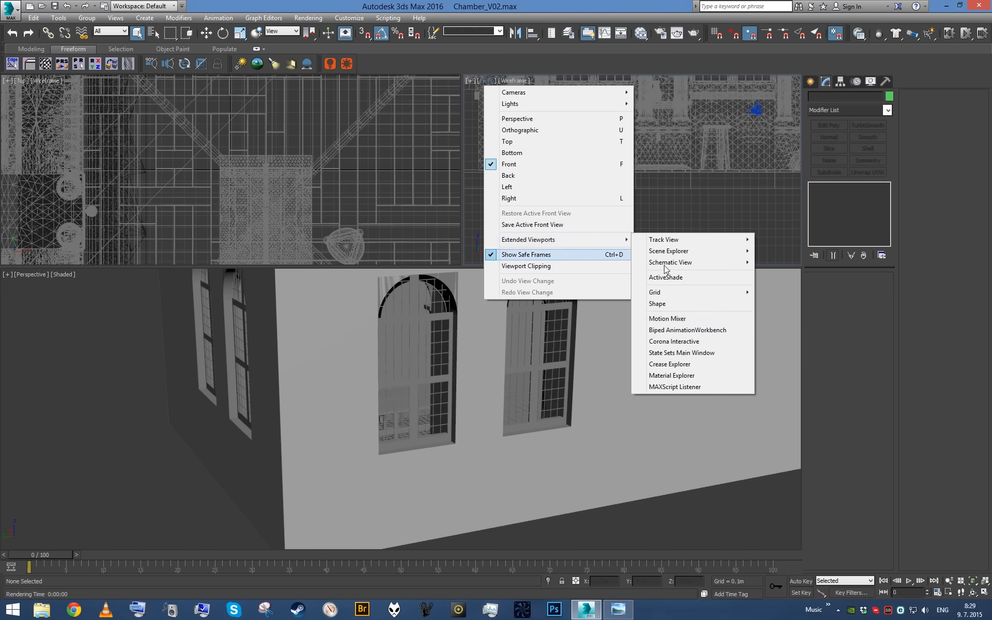
left_click(672, 342)
left_click(661, 240)
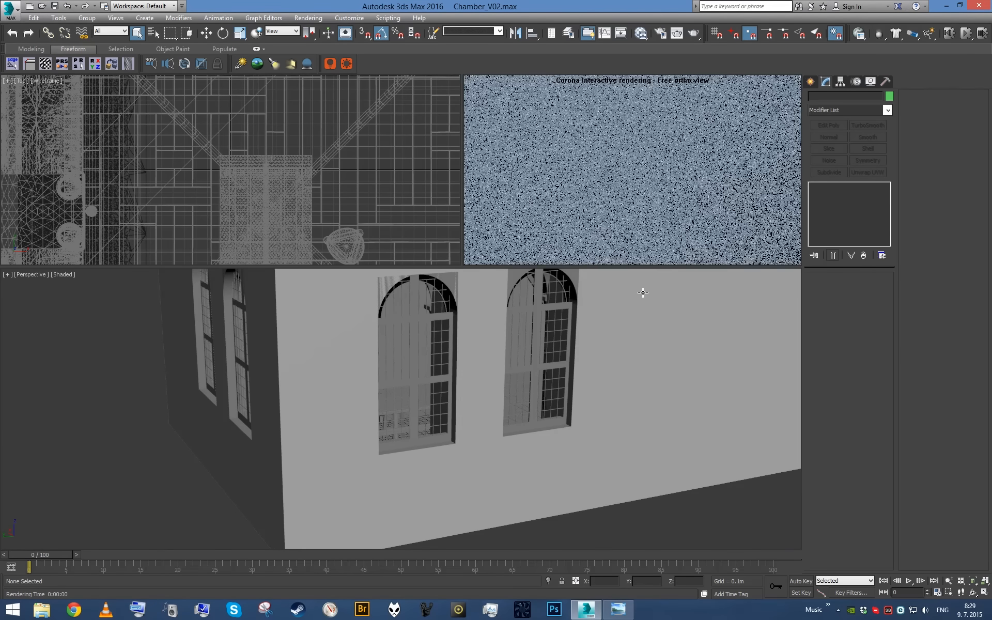
scroll(578, 332, "down", 4)
middle_click_drag(582, 330, 509, 337, "alt")
key("c")
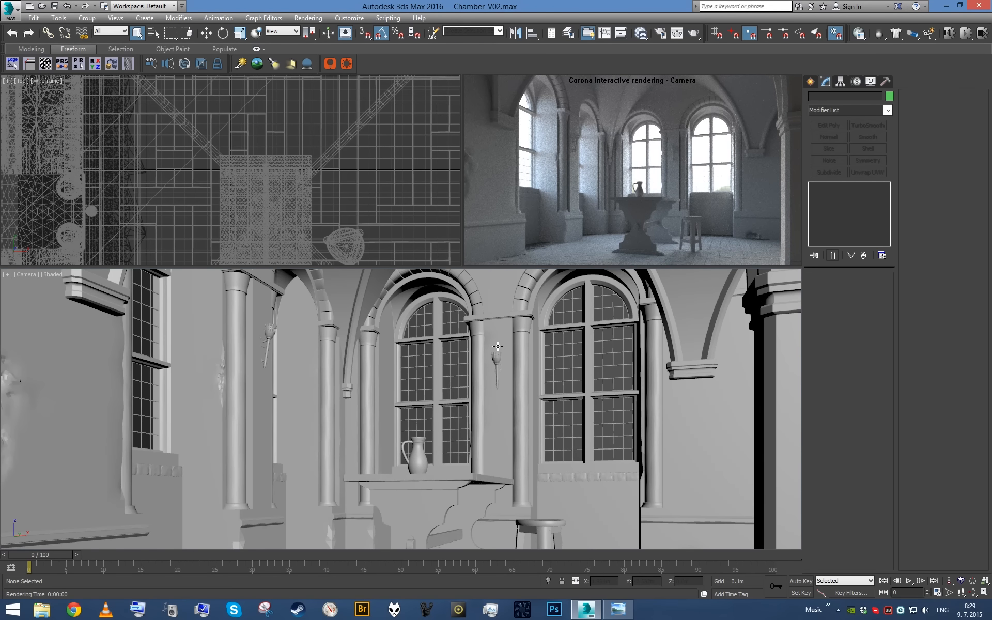
- Open the Slate Material Editor and fit its window over the wide lower viewport, leaving both upper views uncovered
key("m")
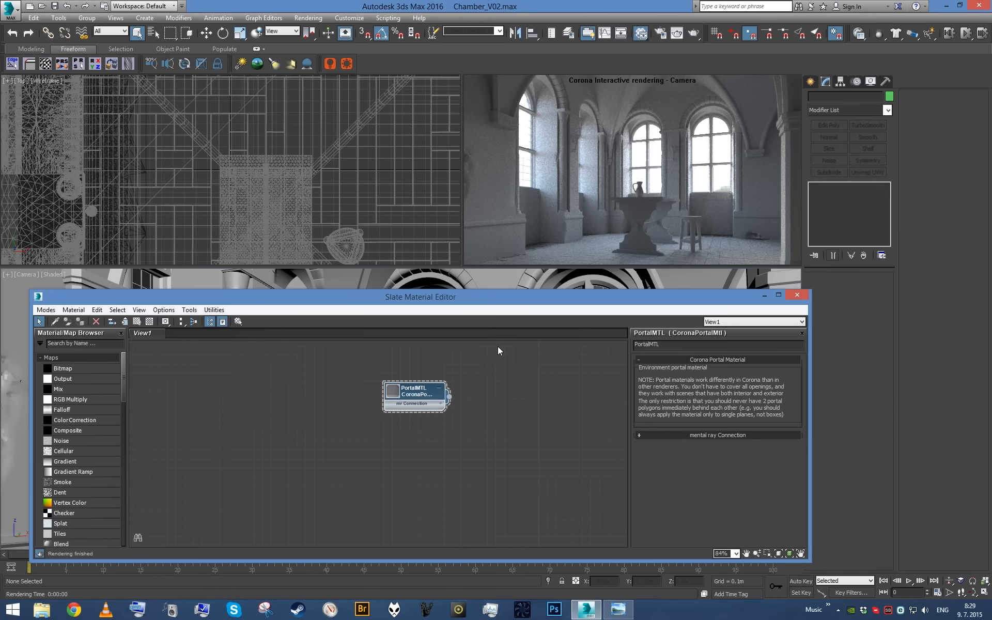
left_click_drag(352, 296, 324, 274)
left_click_drag(778, 539, 796, 569)
mouse_move(464, 434)
middle_mouse_down()
mouse_move(480, 457)
mouse_move(468, 452)
middle_mouse_up()
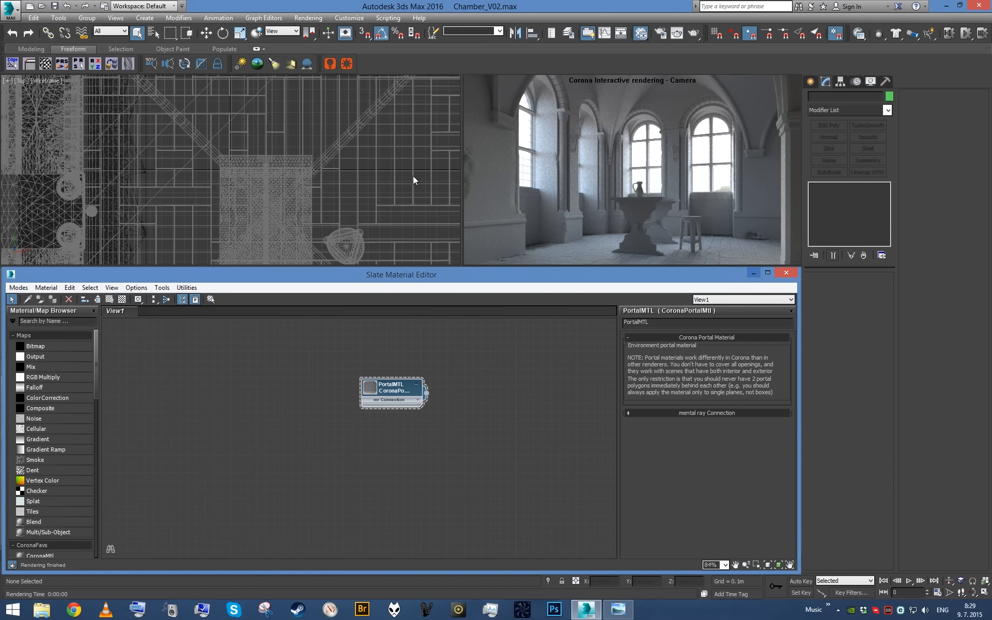
- Turn the top viewport into a shaded perspective view
middle_click(355, 156)
key("p")
middle_click_drag(361, 172, 436, 140, "alt")
key("F3")
middle_click_drag(380, 152, 362, 198)
scroll(364, 200, "up", 6)
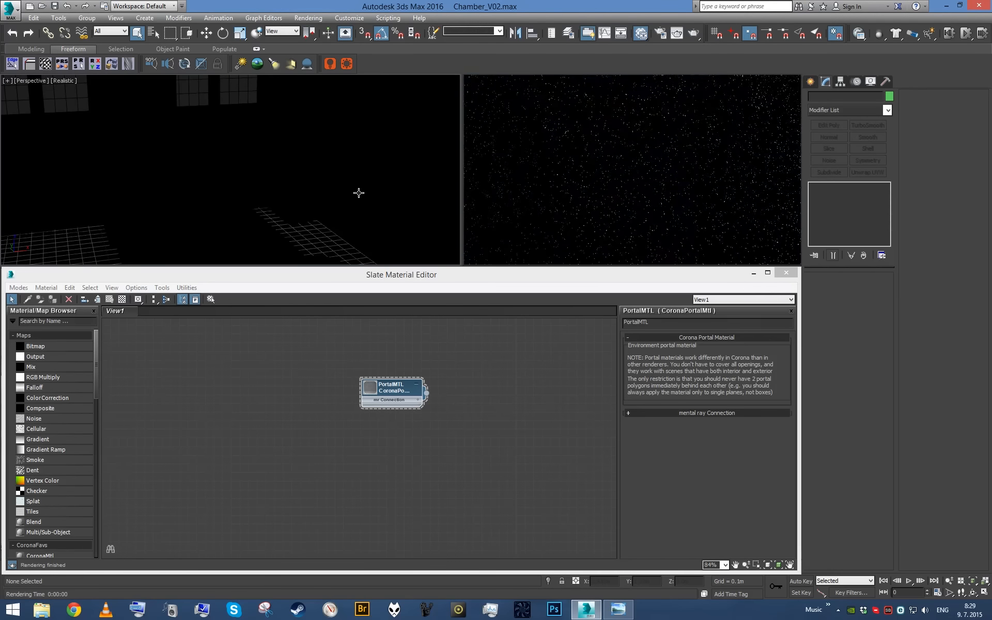
key("shift+F3")
- Orbit to the floor around the table, select Floor_Wooden and isolate it
mouse_move(359, 194)
middle_mouse_down()
mouse_move(270, 141)
mouse_move(243, 155)
mouse_move(222, 150)
middle_mouse_up()
scroll(291, 194, "down", 3)
left_click(320, 201)
middle_click_drag(320, 201, 344, 205)
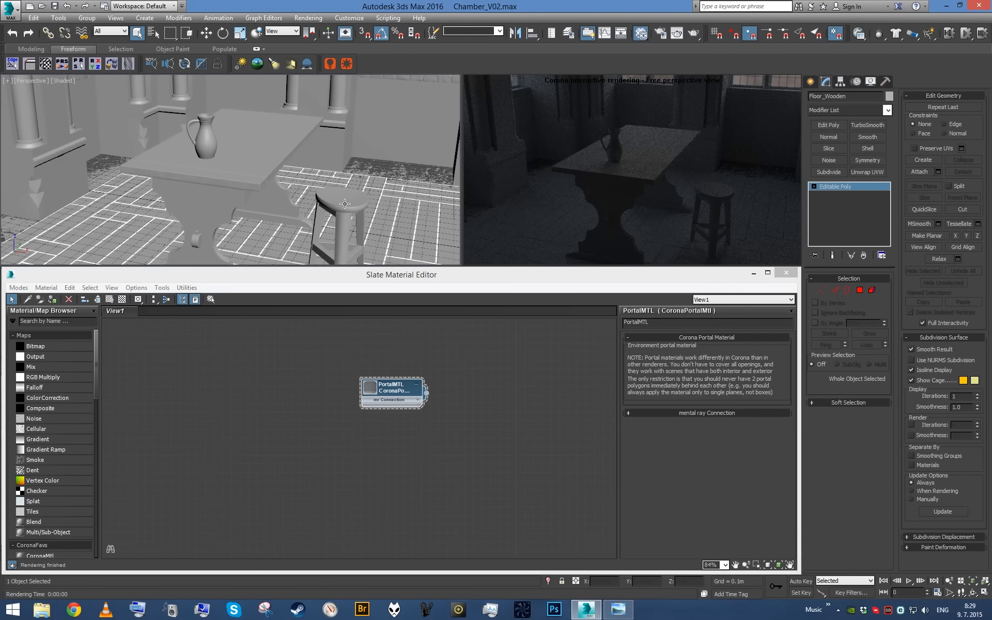
key("alt+q")
scroll(331, 212, "up", 3)
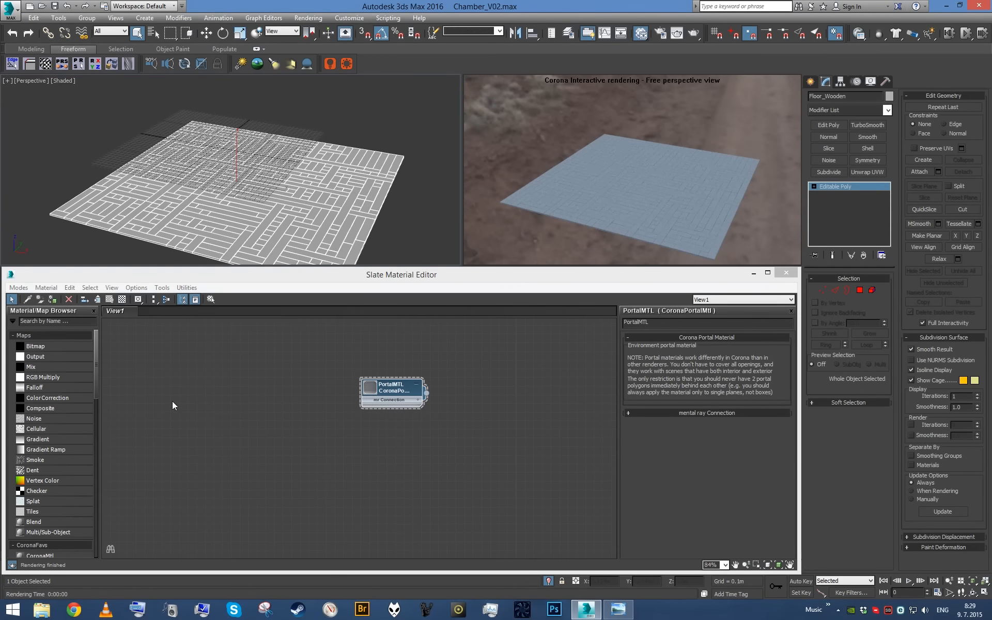
- Search the material browser for CoronaMtl, add one to the node view and name it Clay
left_click(57, 321)
type("Coro")
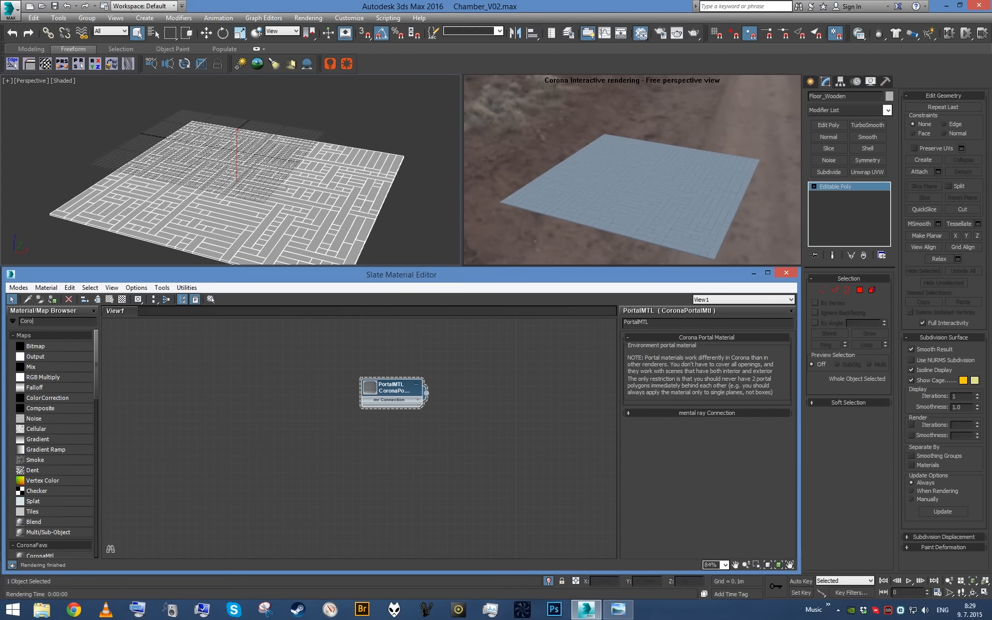
type("naMTl")
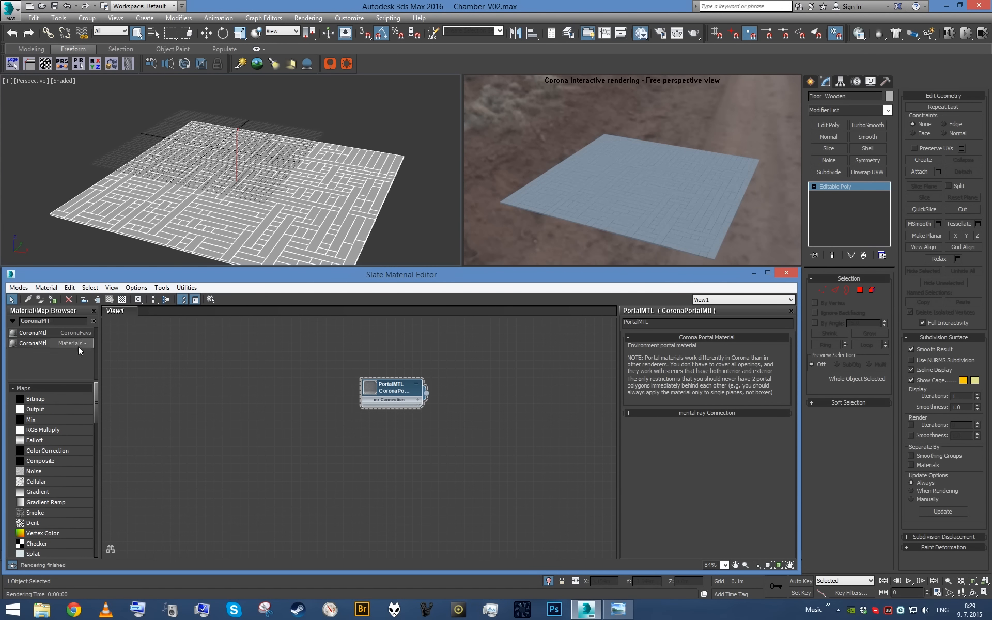
left_click_drag(66, 336, 291, 387)
double_click(292, 387)
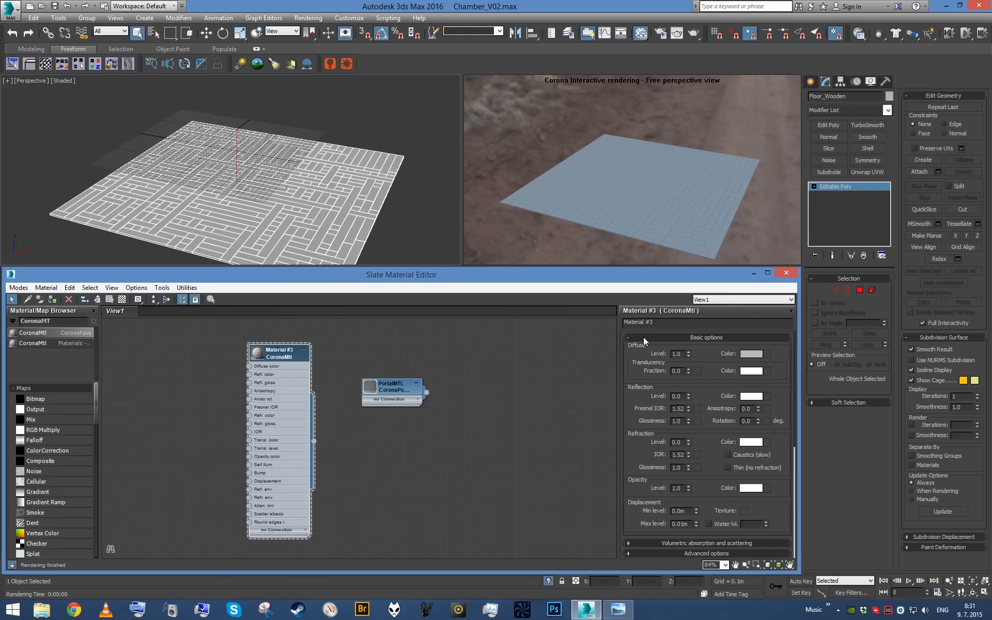
left_click(671, 325)
type("Cla")
- End the floor's isolation and select all objects in the scene
left_click(548, 582)
middle_click_drag(396, 197, 370, 212, "alt")
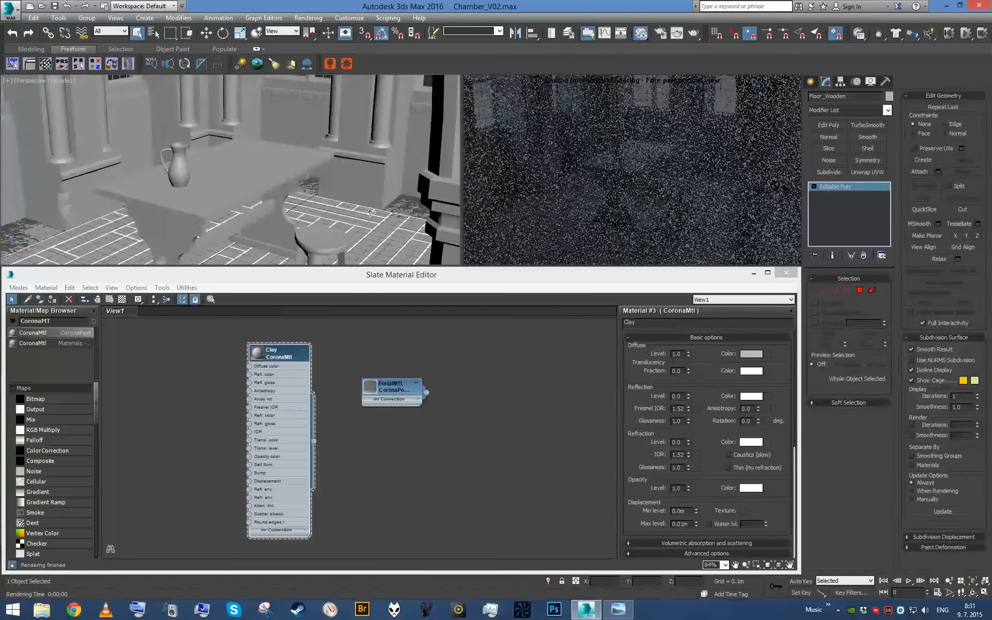
key("ctrl+a")
- Assign the Clay material to the selected objects and remove its node from the material view
left_click(284, 409)
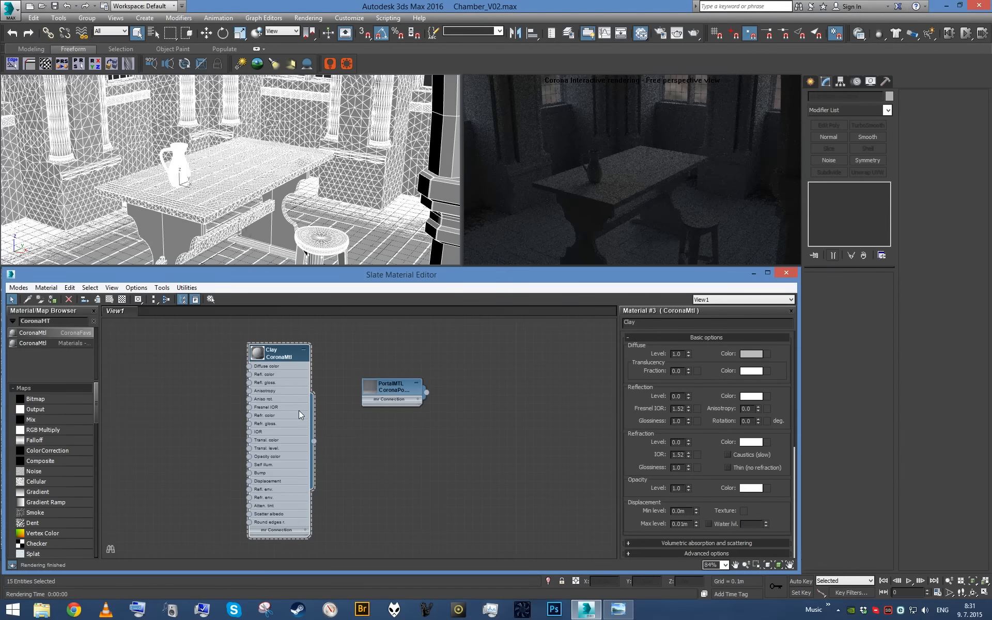
scroll(297, 411, "down", 5)
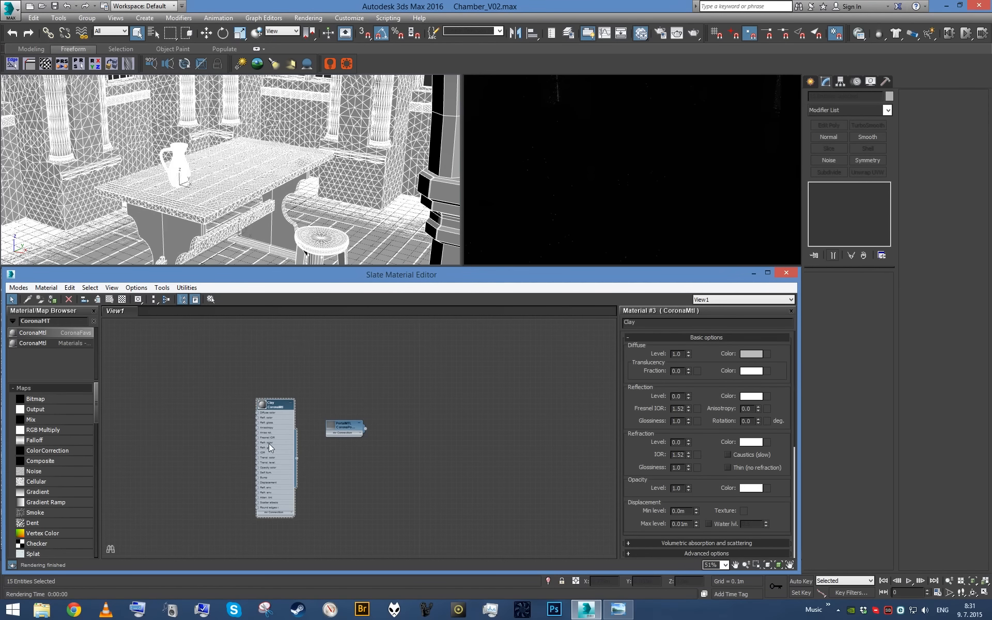
key("Delete")
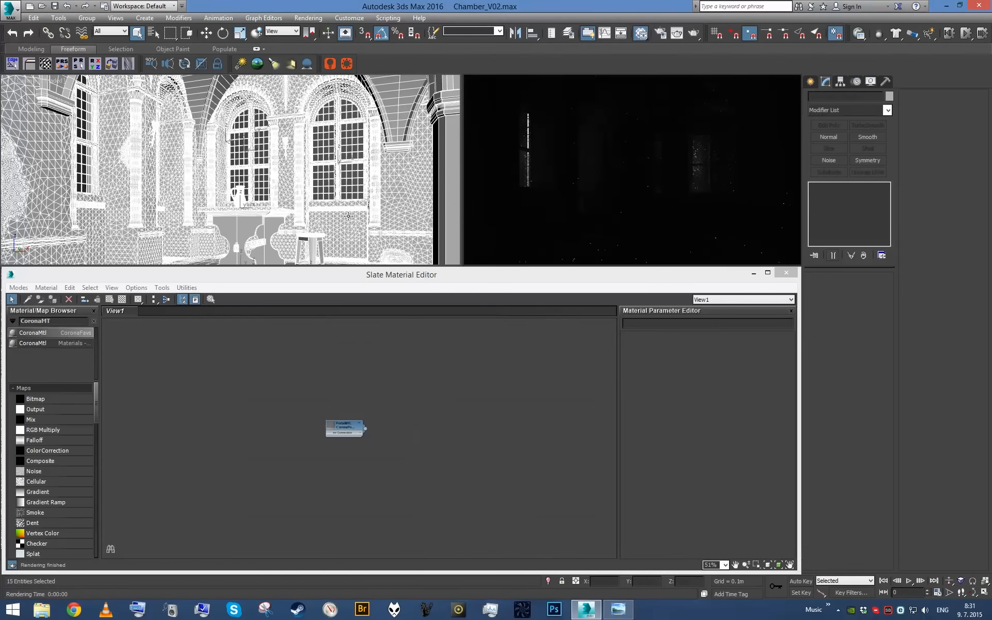
- Reassign the PortalMTL material to the Portals object at the windows, then deselect it and look through the camera
key("p")
key("z")
middle_click_drag(341, 223, 434, 230, "alt")
left_click(342, 222)
left_click(214, 192)
middle_click_drag(350, 406, 347, 414)
scroll(348, 433, "up", 1)
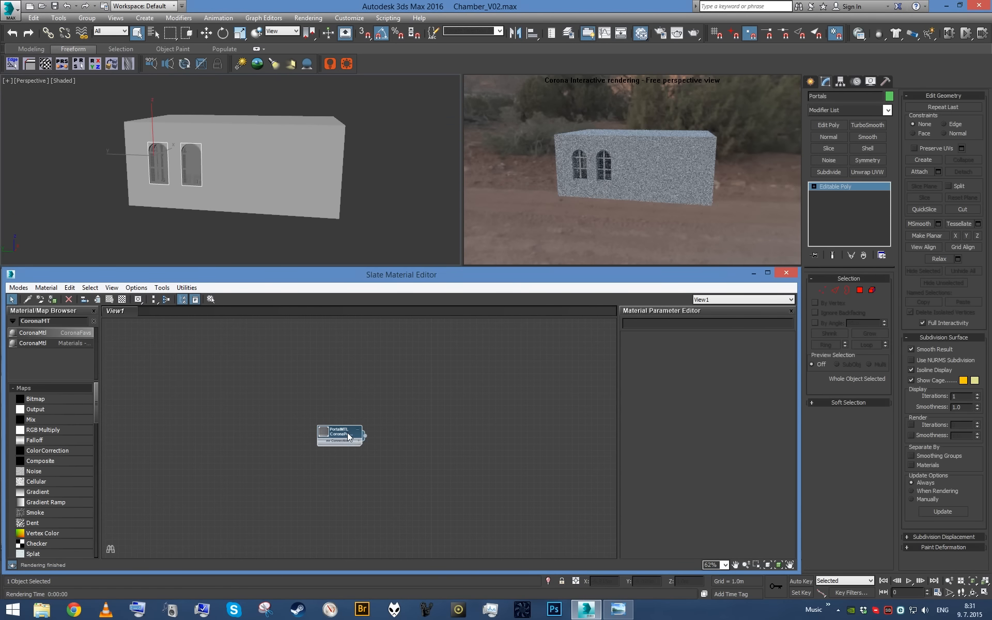
left_click(346, 211)
key("c")
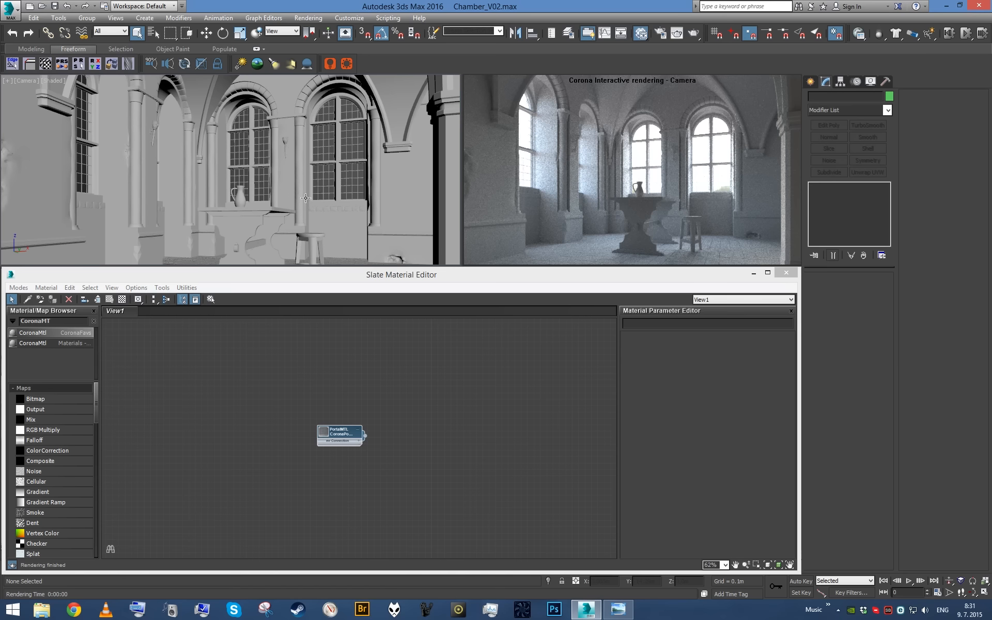
- Switch the upper camera view back to perspective and isolate the Floor_Wooden object
key("p")
middle_click_drag(291, 209, 347, 235, "alt")
left_click(355, 238)
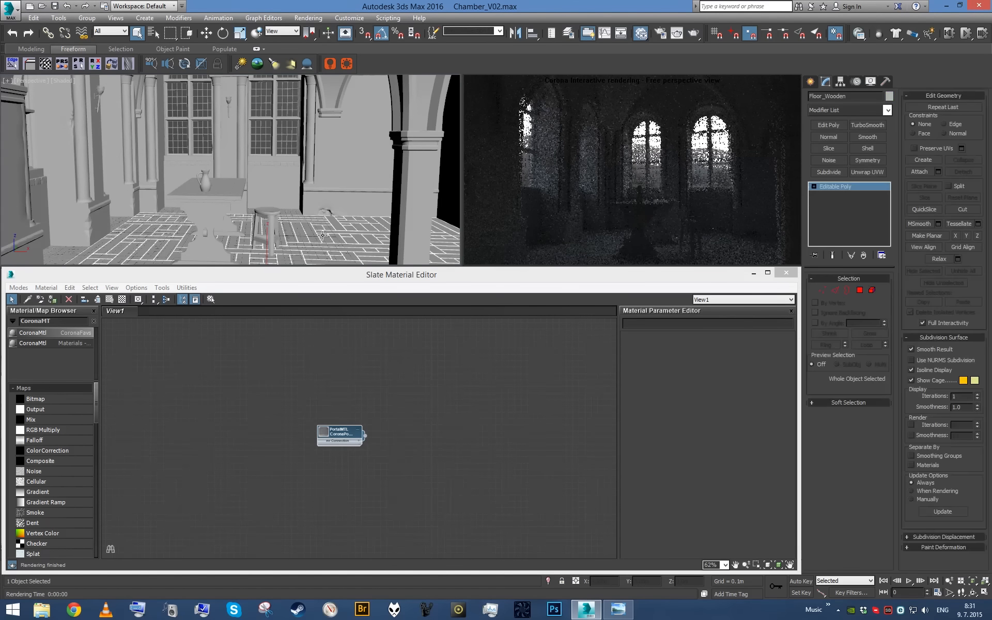
key("alt+q")
scroll(331, 230, "up", 5)
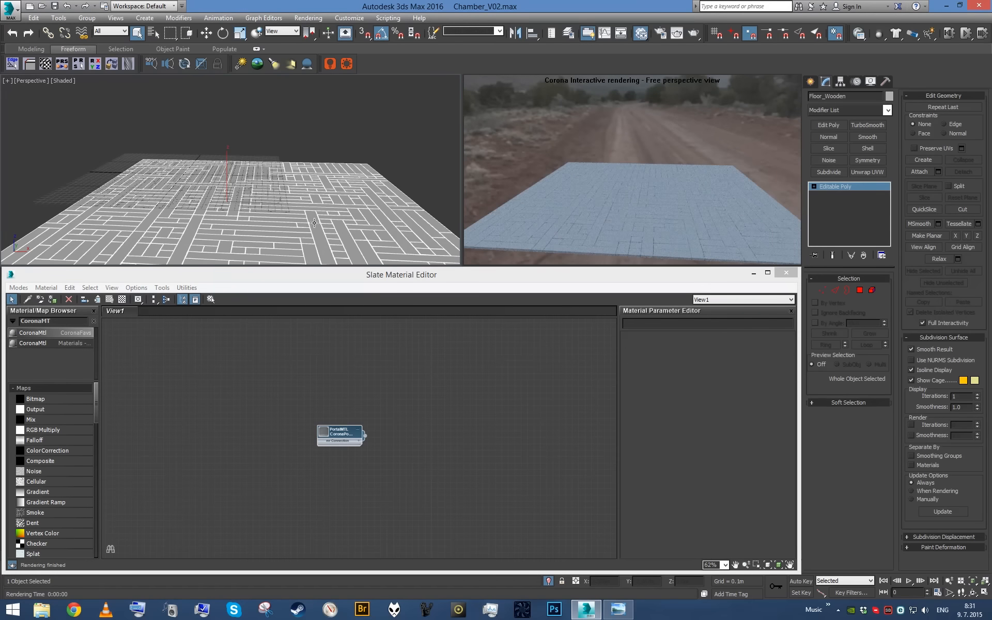
scroll(306, 228, "up", 2)
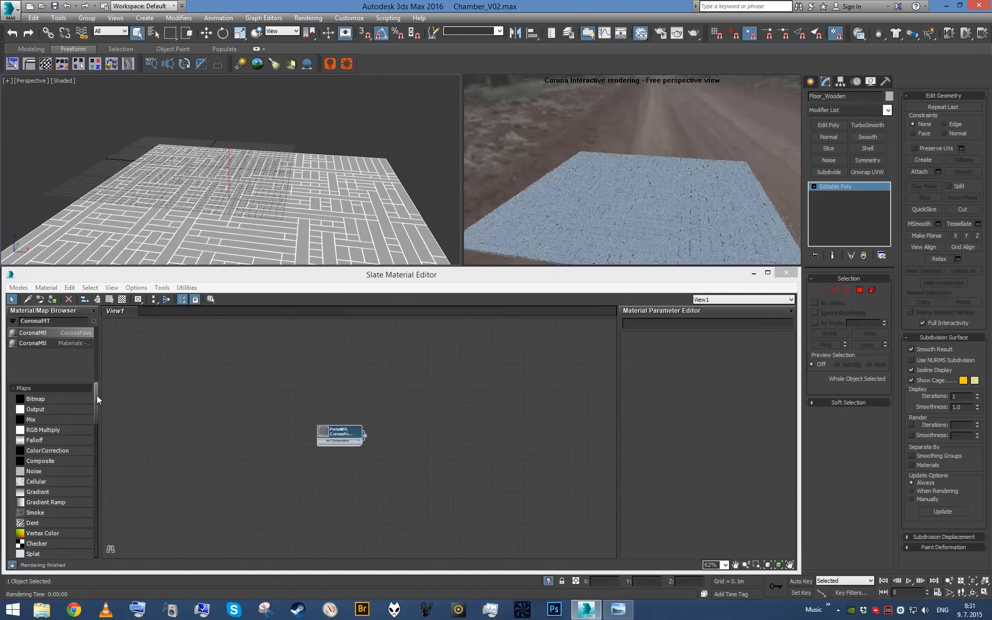
- Add another CoronaMtl beside the PortalMTL node and name it Floor_Wood
left_click_drag(52, 327, 246, 411)
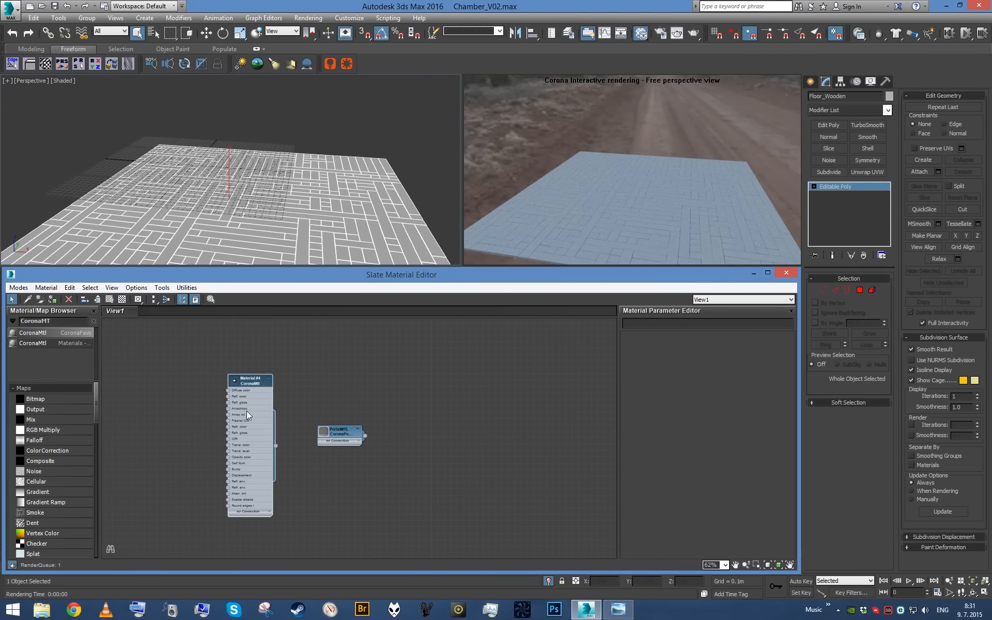
double_click(247, 411)
type("Floor_W")
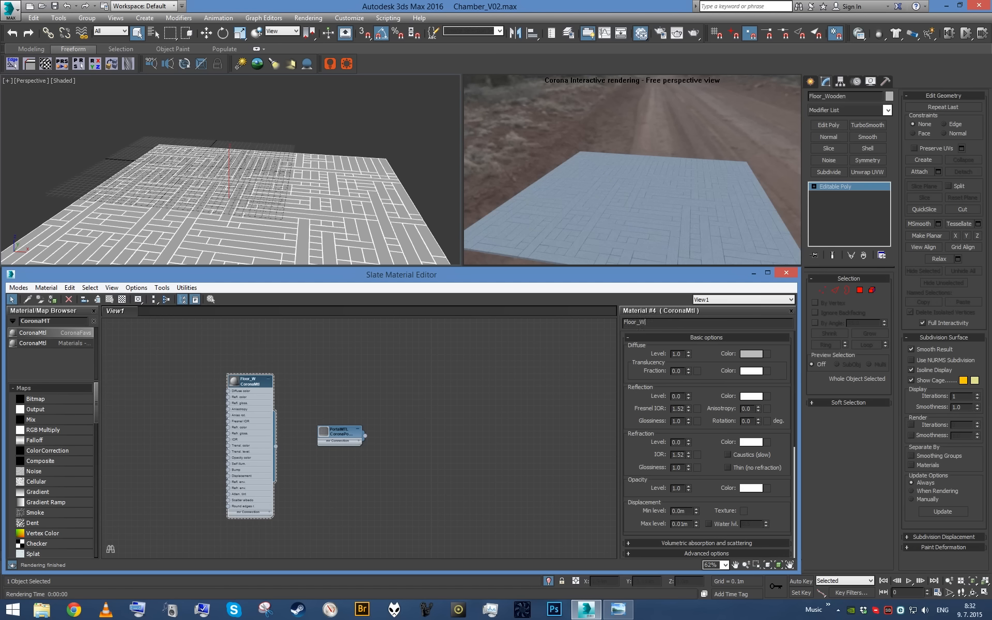
middle_click_drag(343, 395, 458, 392)
scroll(458, 392, "up", 3)
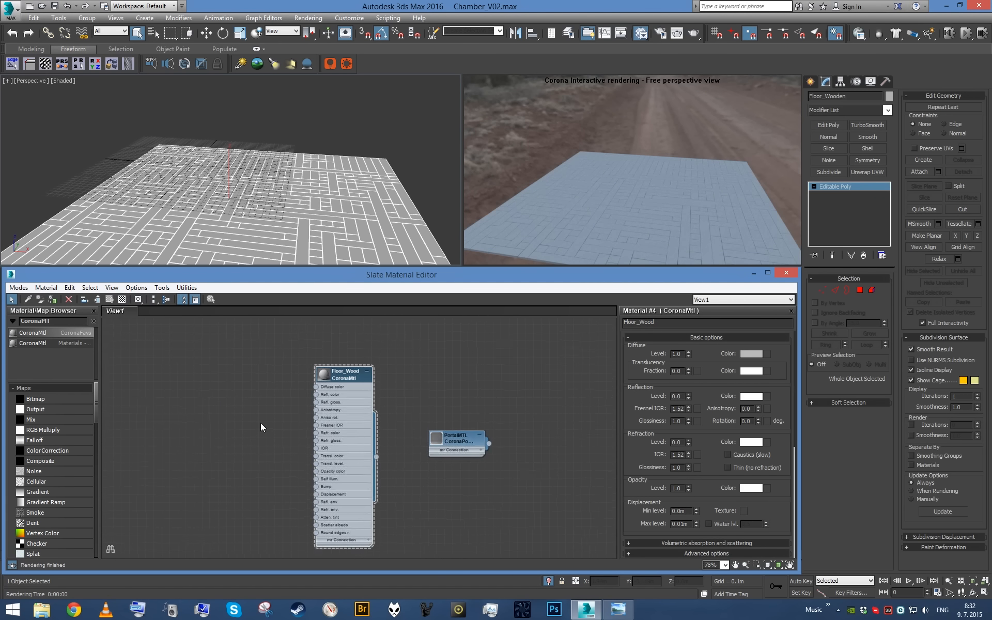
scroll(259, 422, "up", 1)
- Add a Bitmap map to the node view and browse to the Wood\Fine folder of the texture library on drive C
left_click_drag(45, 405, 222, 385)
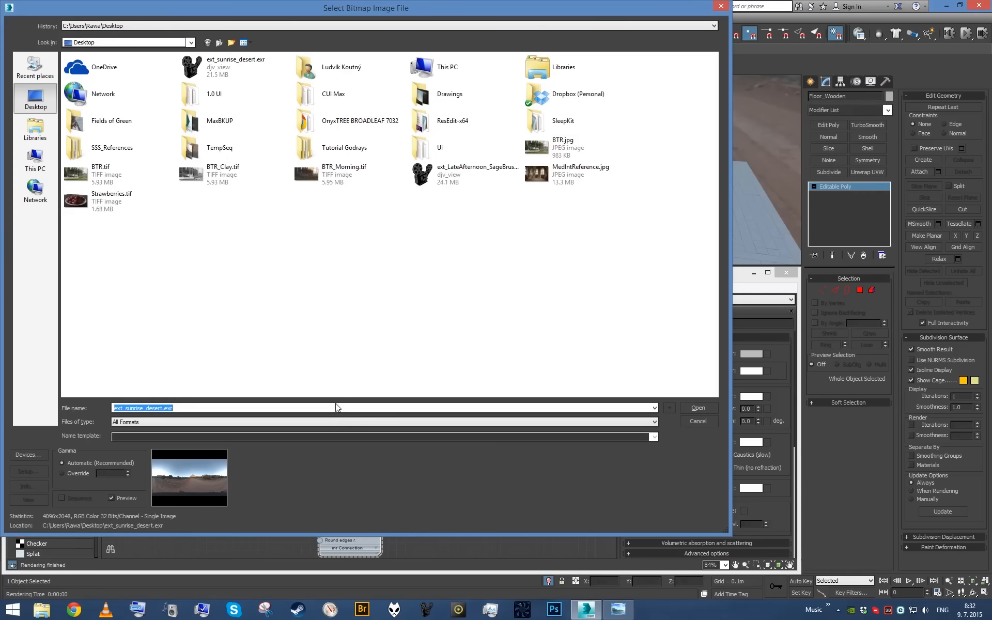
left_click(35, 159)
double_click(133, 154)
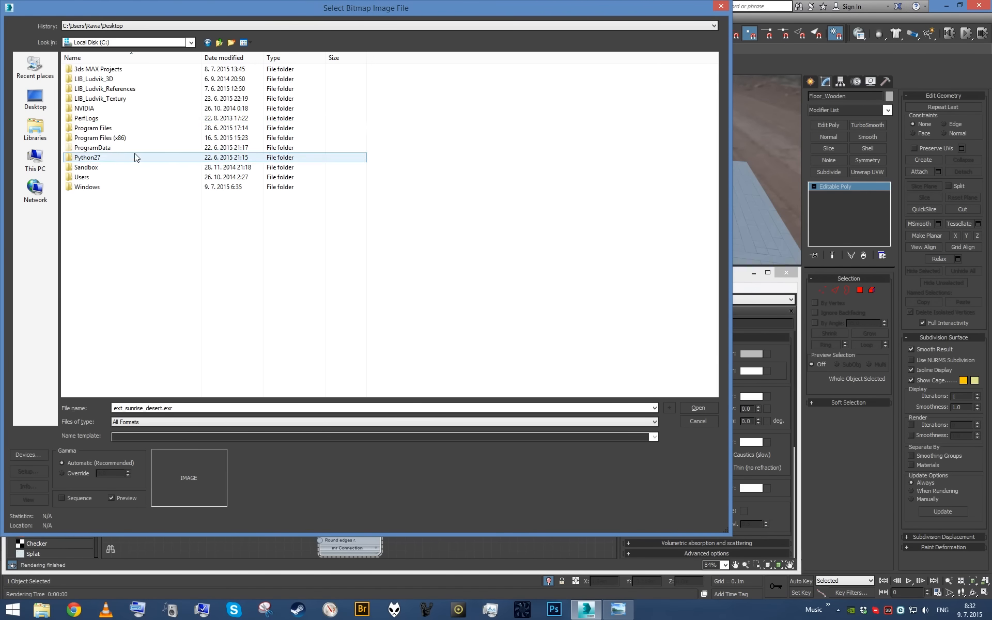
double_click(133, 100)
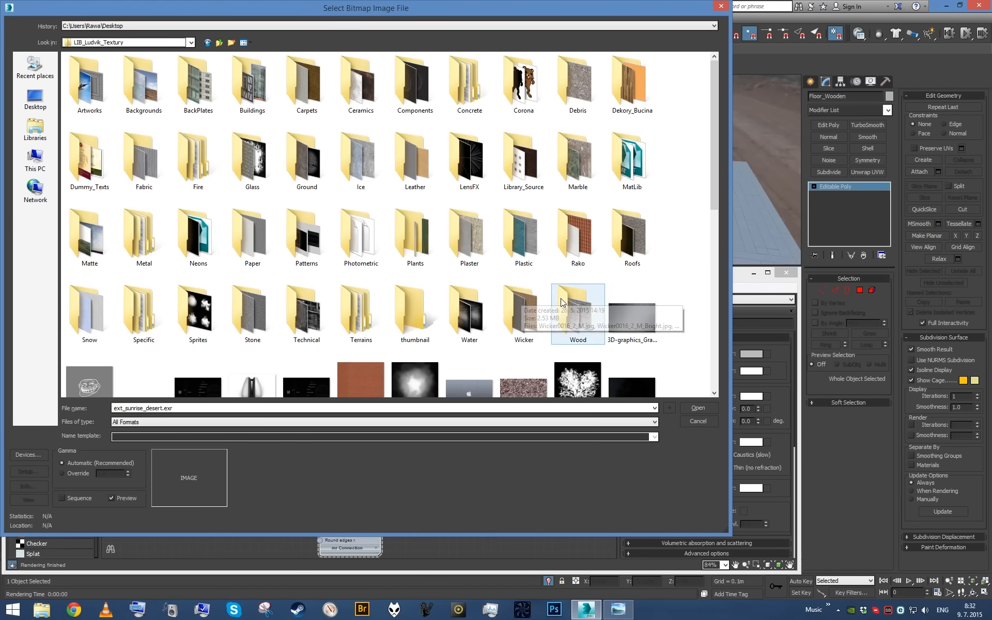
double_click(577, 316)
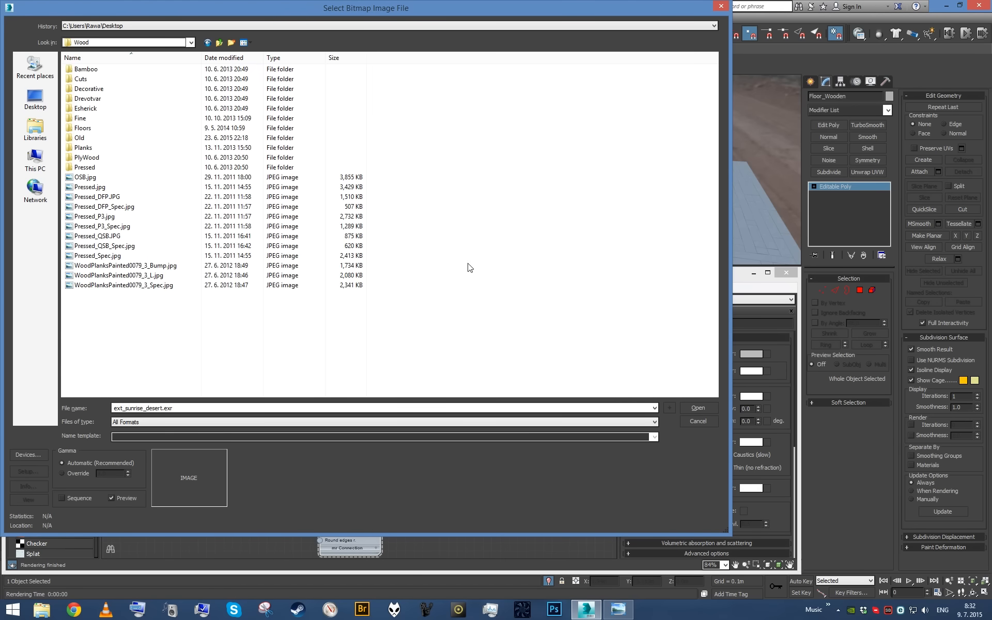
double_click(103, 118)
left_click_drag(716, 140, 708, 242)
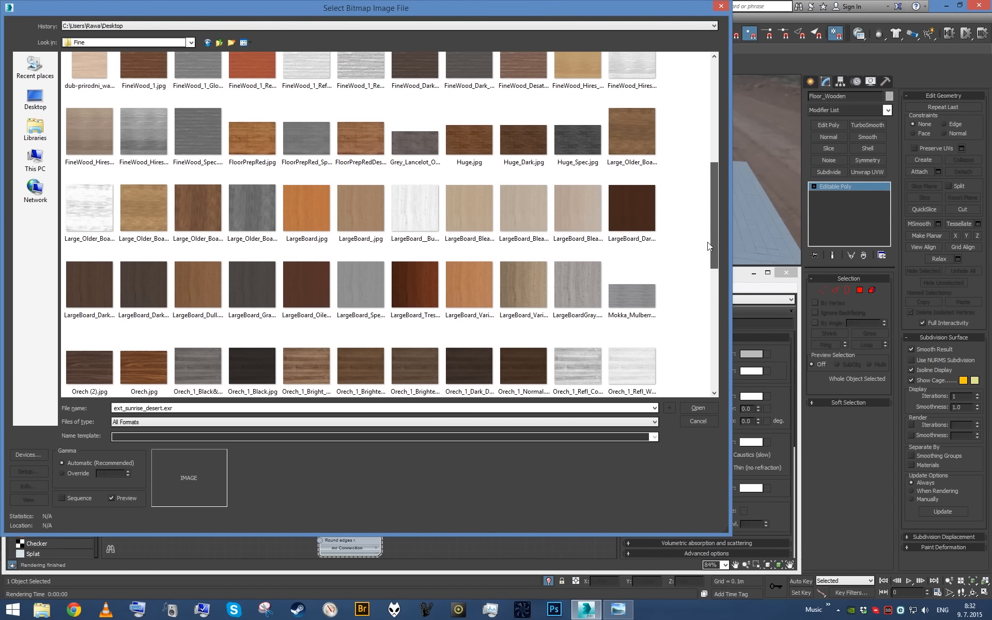
- Preview the wood textures Large_Older_Board_Reddish.jpg, Large_Older_Board.jpg and Huge_Dark.jpg at full size
right_click(213, 211)
left_click(236, 233)
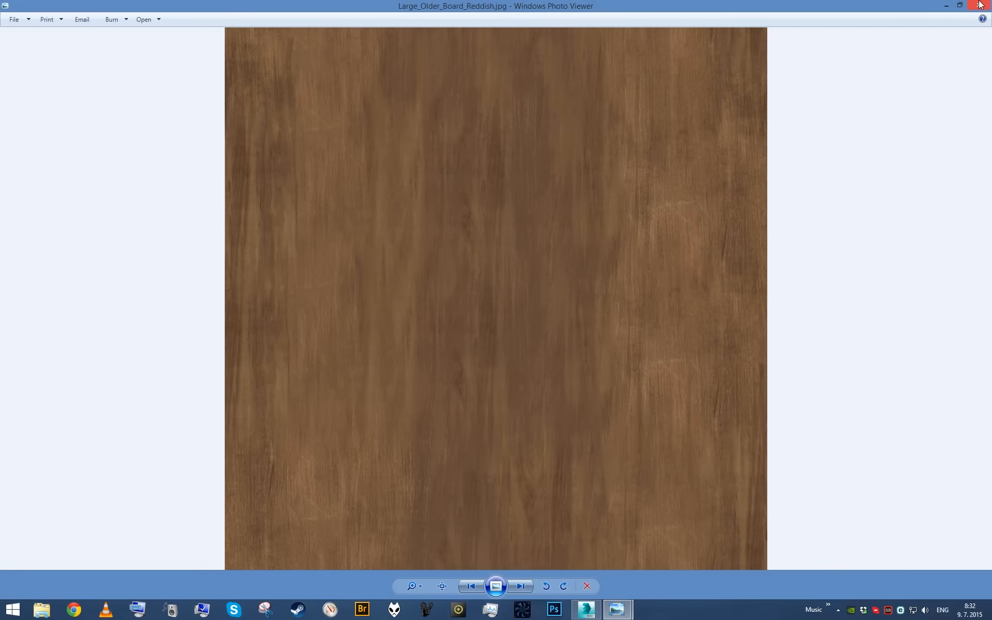
left_click(981, 6)
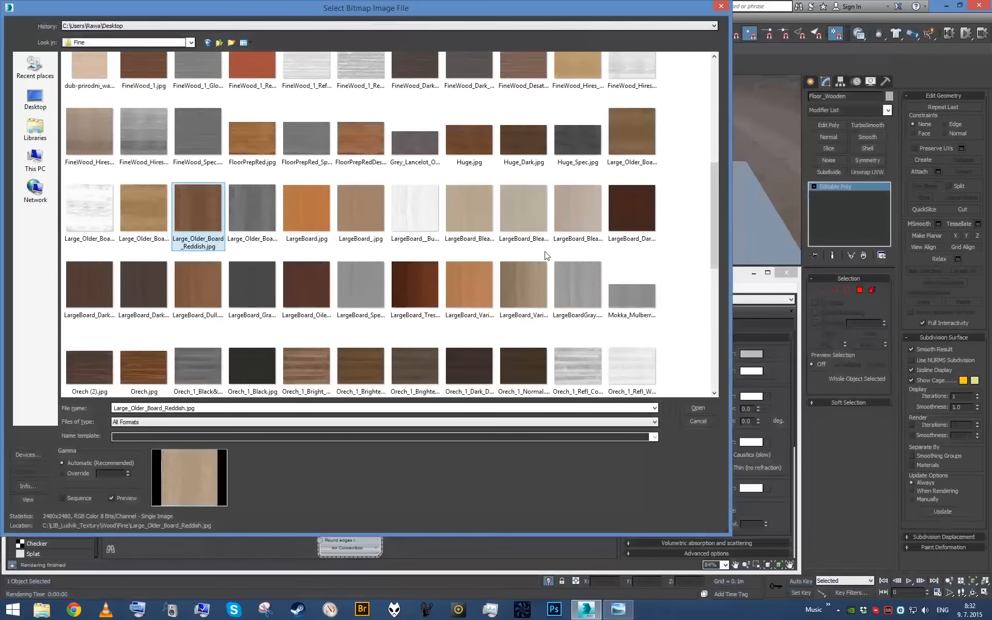
right_click(623, 138)
left_click(654, 161)
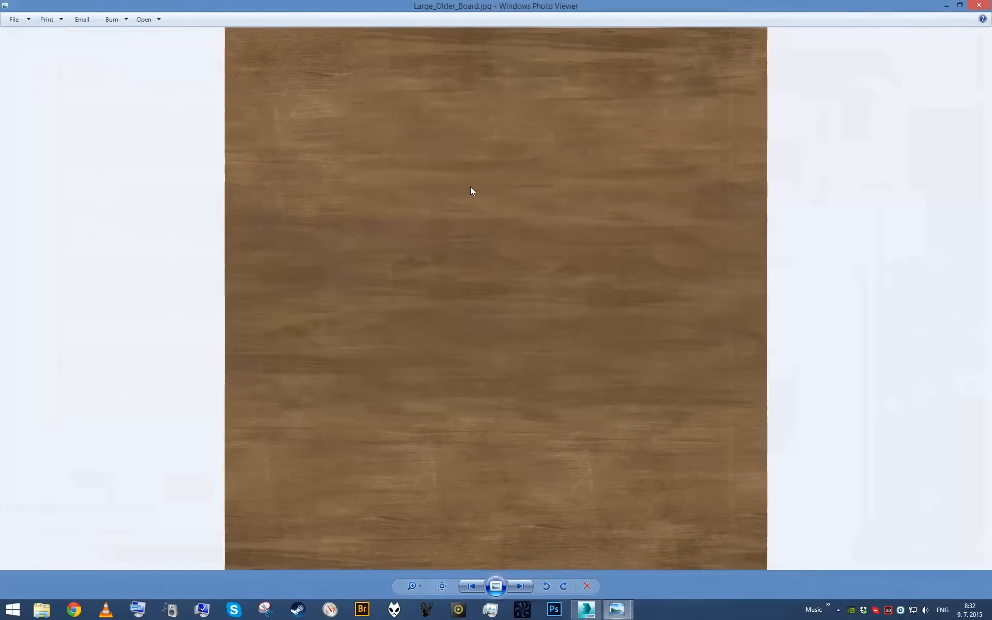
left_click(980, 4)
mouse_move(709, 225)
left_mouse_down()
mouse_move(709, 253)
mouse_move(700, 135)
mouse_move(691, 216)
left_mouse_up()
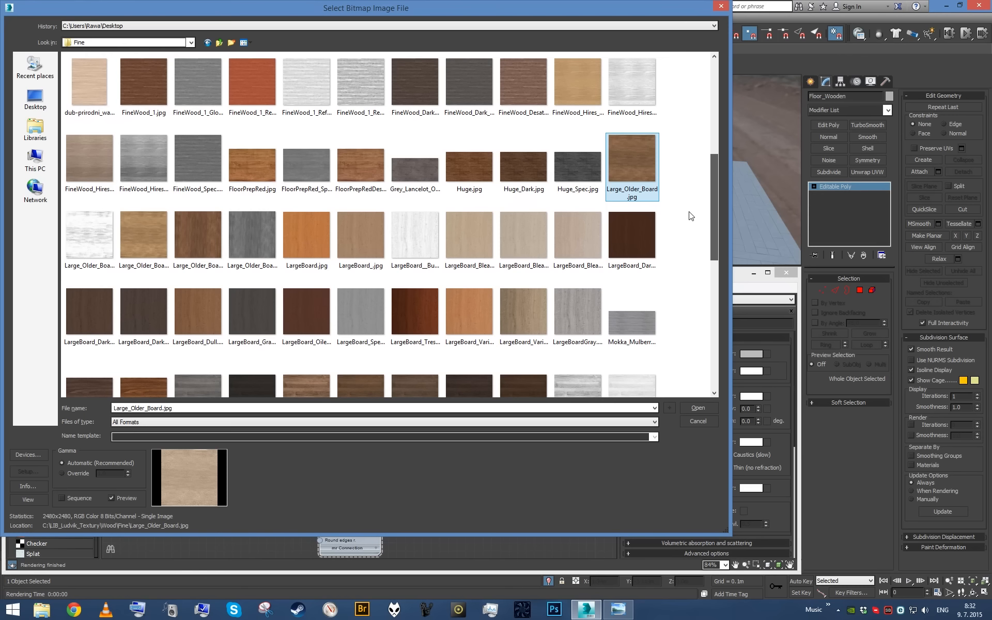
right_click(519, 173)
left_click(548, 195)
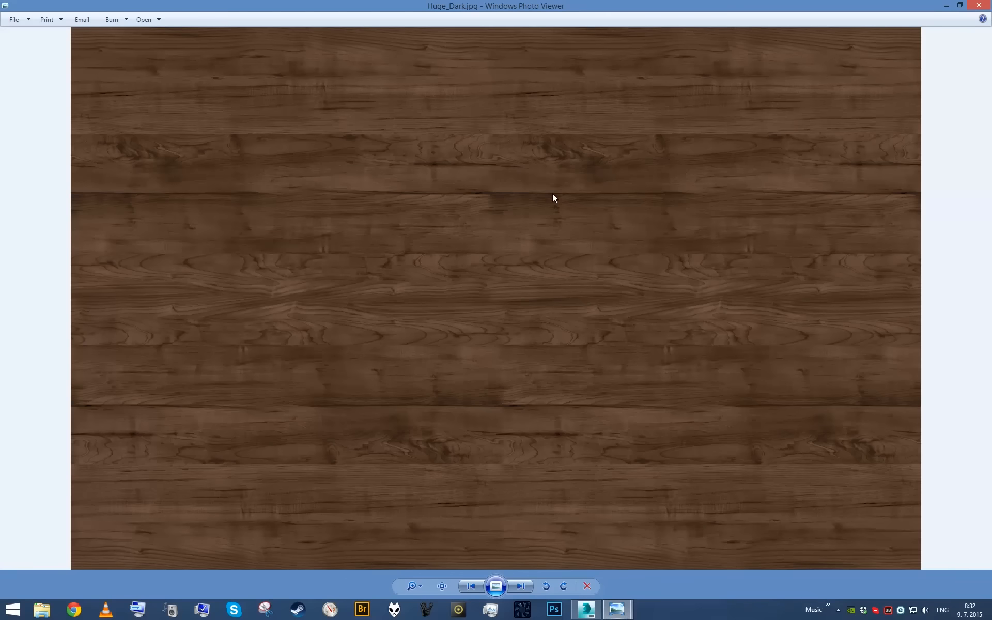
left_click(980, 5)
- Load Large_Older_Board_Reddish.jpg as the bitmap's image
left_click(640, 170)
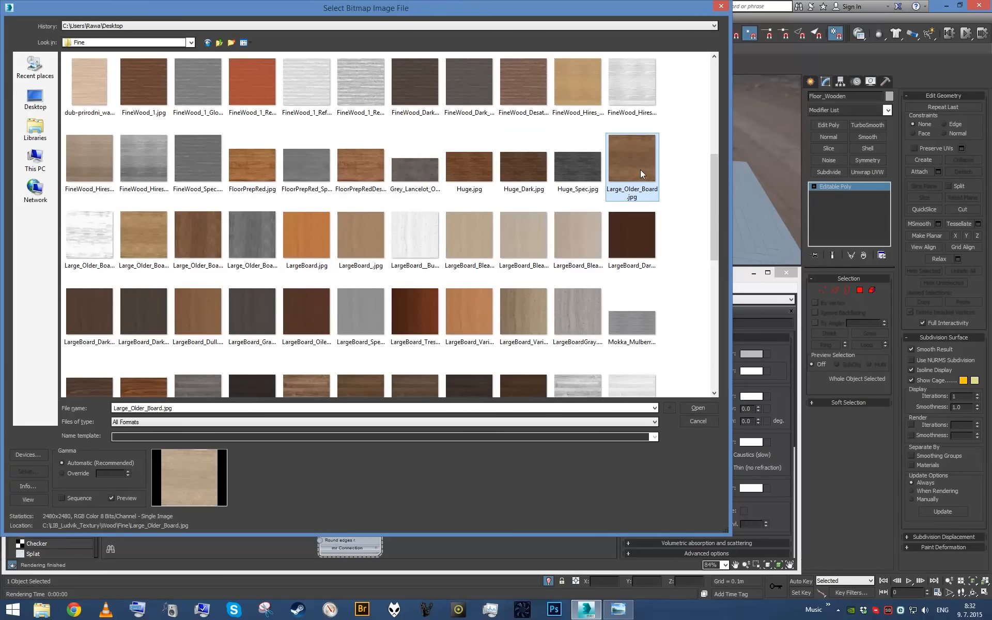
double_click(208, 247)
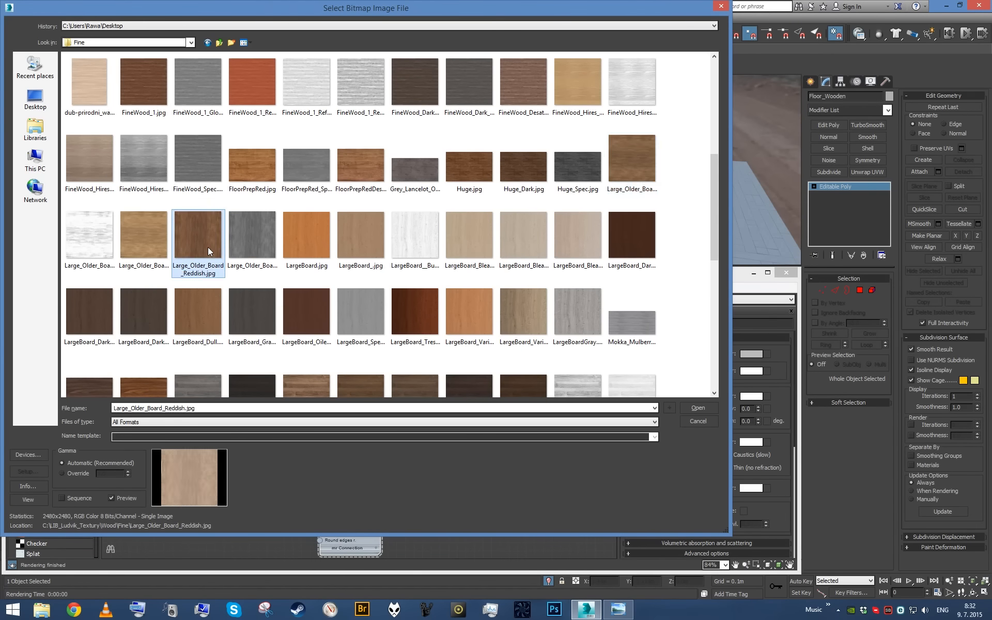
- Set the wood bitmap's blur to 0.1 and apply it as the diffuse color of the Floor_Wood material on the floor
scroll(259, 382, "up", 3)
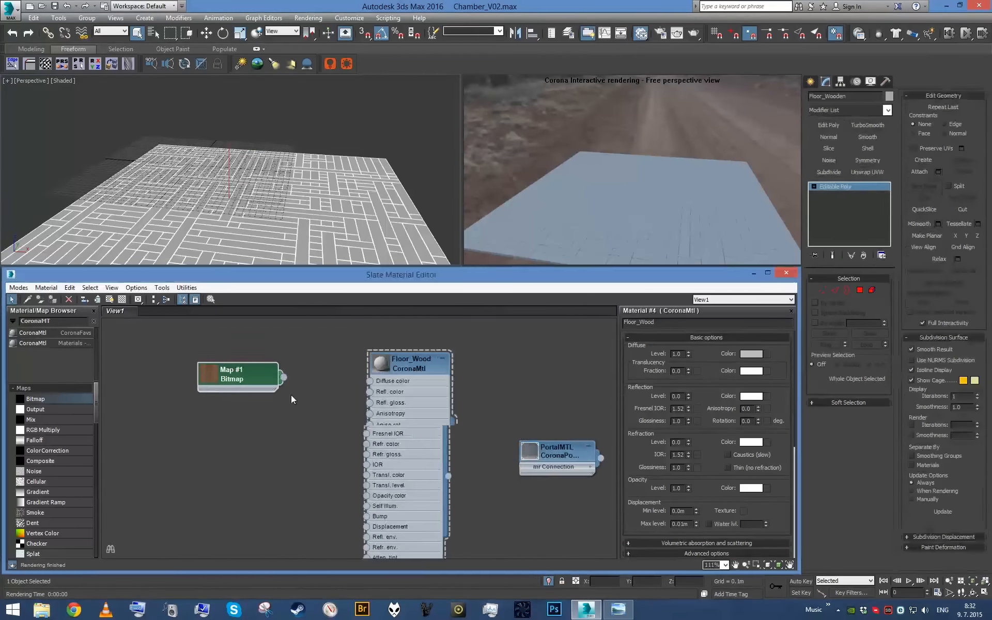
left_click(265, 373)
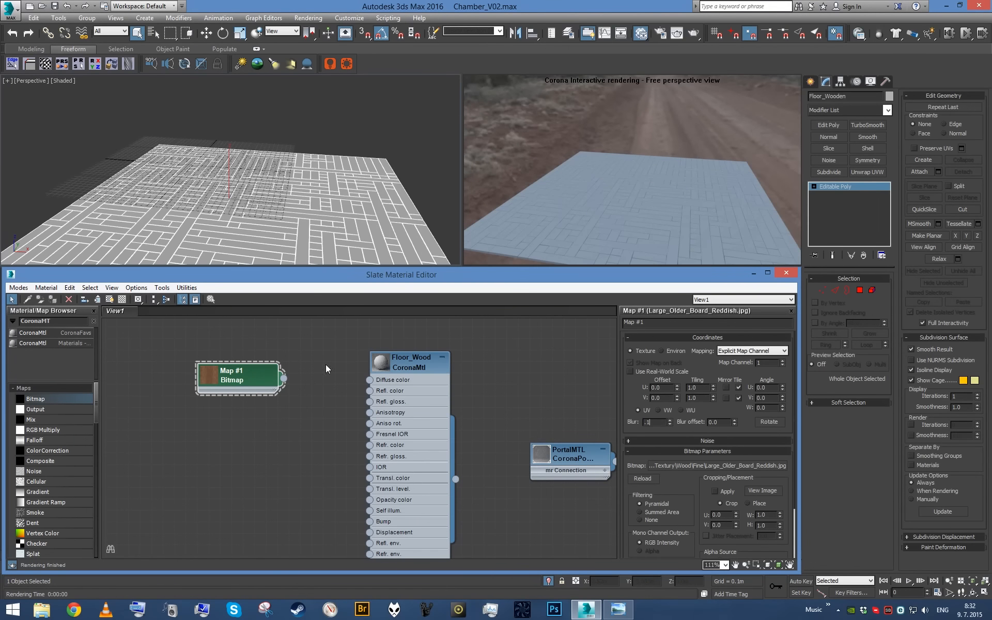
left_click(414, 418)
key("a")
middle_click_drag(343, 158, 301, 176, "alt")
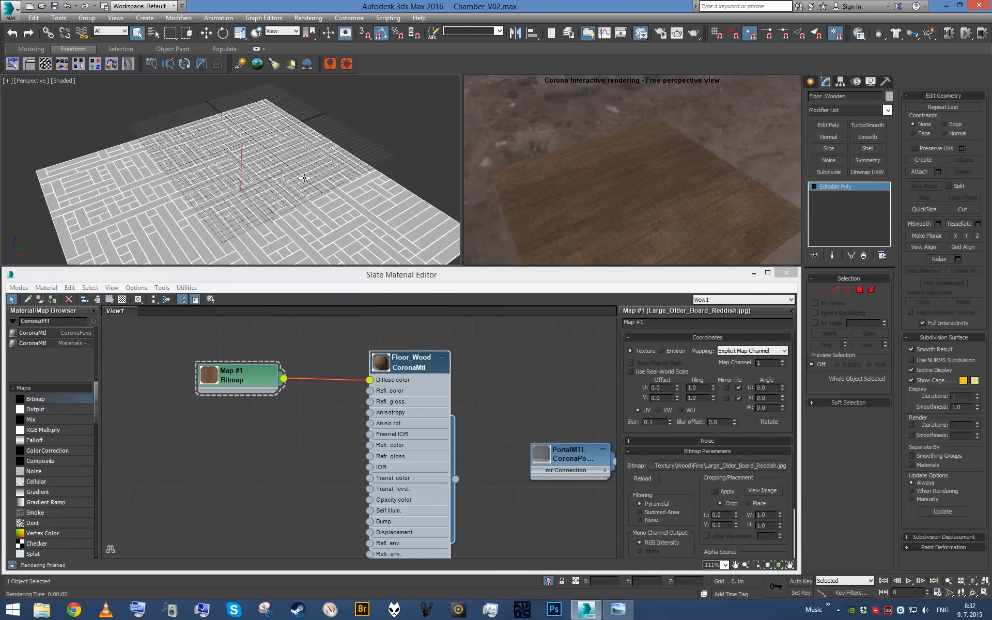
scroll(301, 177, "up", 6)
scroll(355, 203, "up", 5)
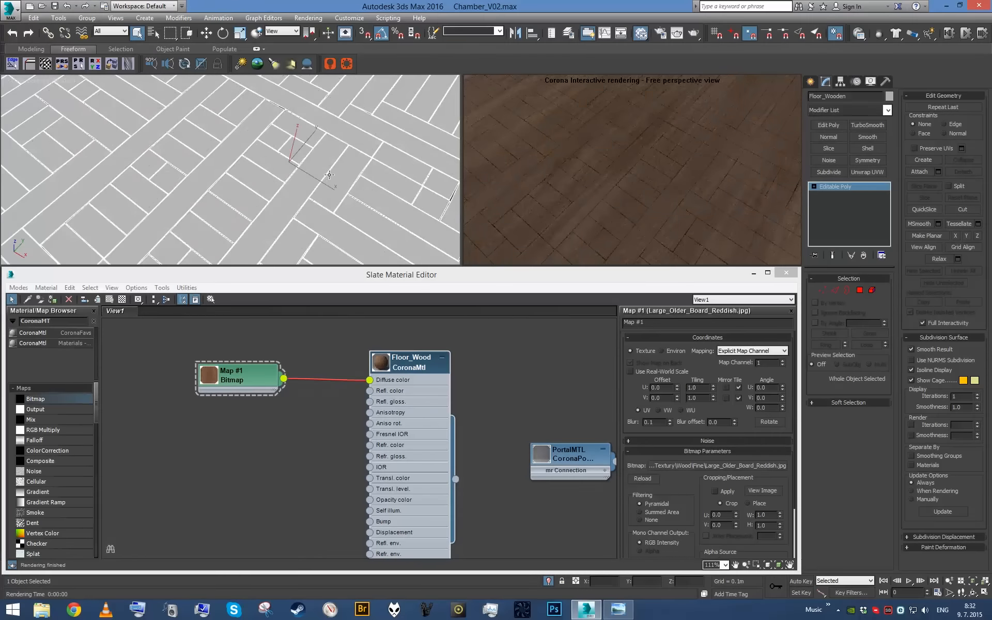
scroll(350, 174, "down", 5)
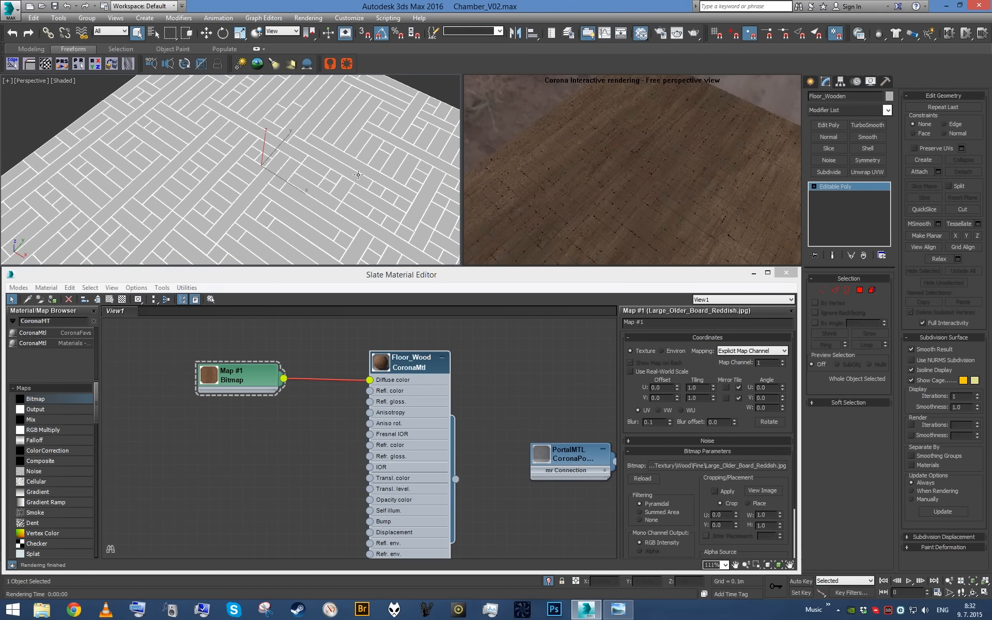
- Replace the interactive preview with a wireframe perspective view and display the wood texture without edges in the shaded viewport
key("v")
left_click(563, 155)
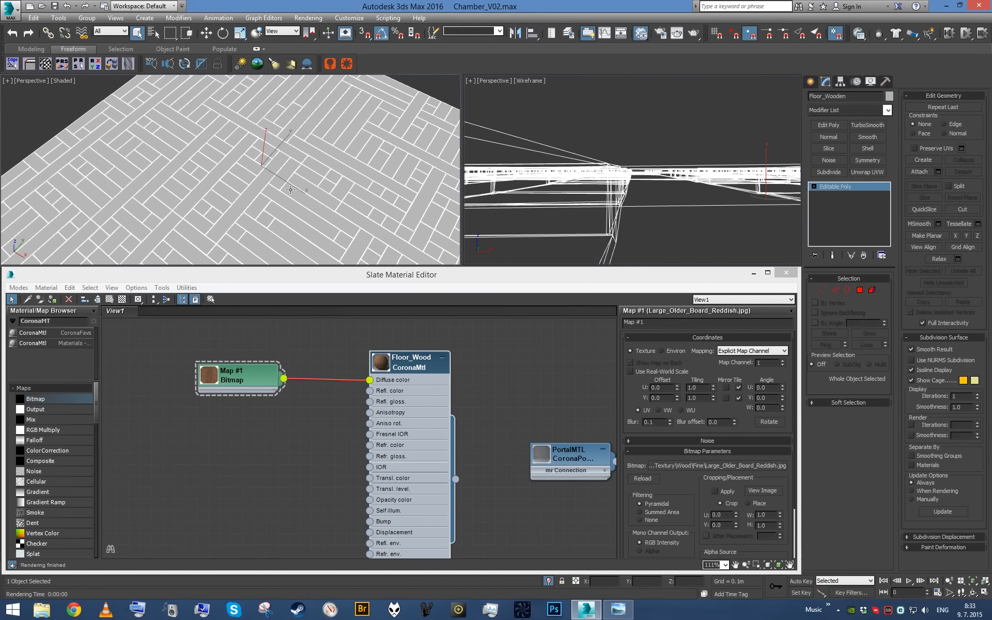
scroll(290, 190, "down", 5)
mouse_move(297, 178)
middle_mouse_down("alt")
mouse_move(298, 163)
mouse_move(306, 176)
mouse_move(338, 156)
mouse_move(338, 174)
middle_mouse_up("alt")
scroll(299, 164, "up", 5)
left_click(238, 380)
left_click(110, 300)
scroll(331, 160, "up", 2)
key("F4")
- Add a UVW Map modifier to the floor with Box mapping, 1 m long and 1 m wide
key("ctrl+u")
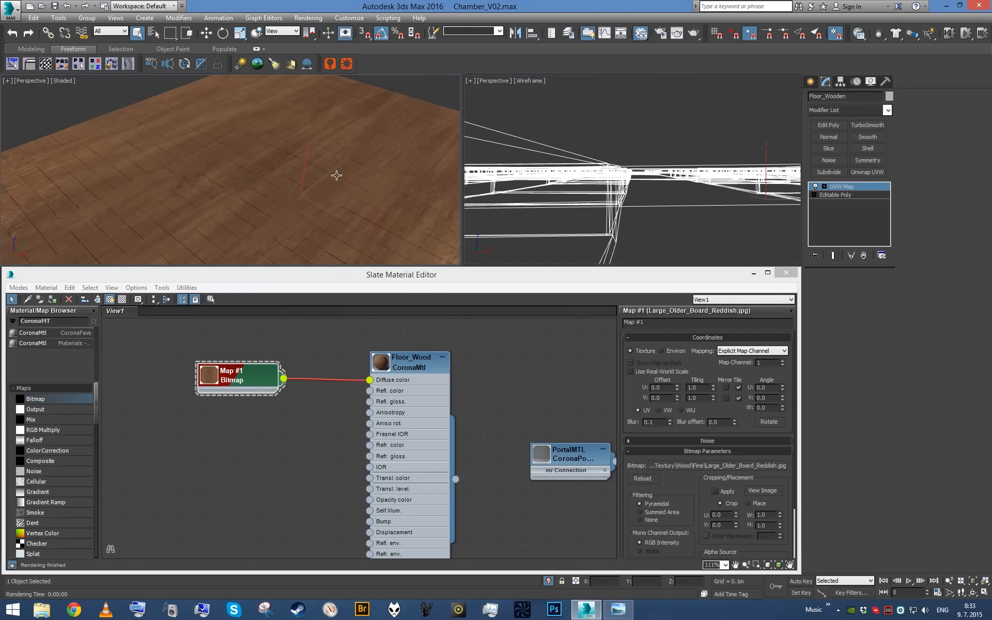
left_click(844, 337)
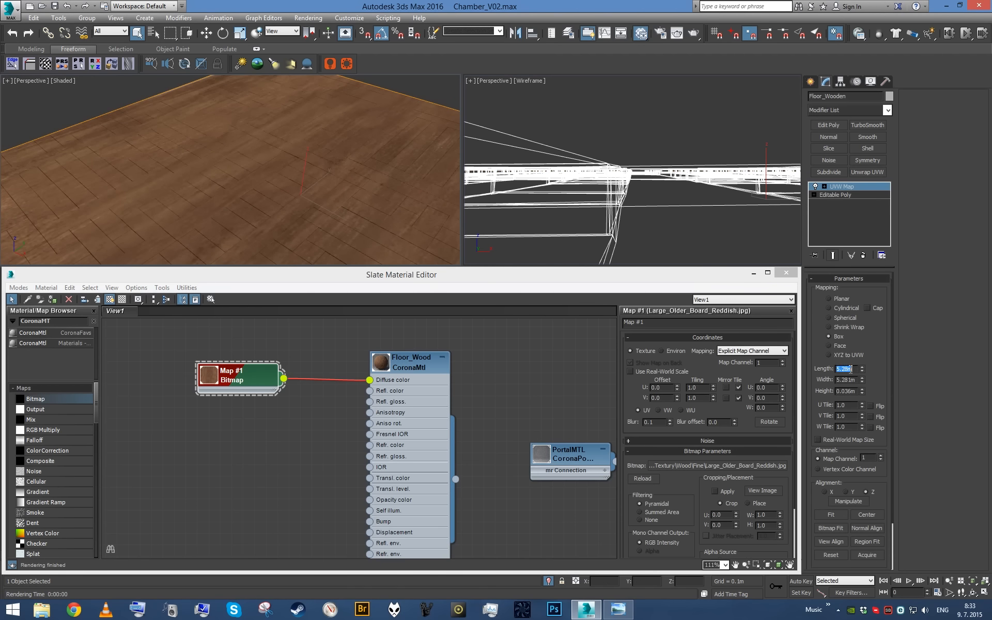
type("1")
key("Tab")
key("Tab")
type("1")
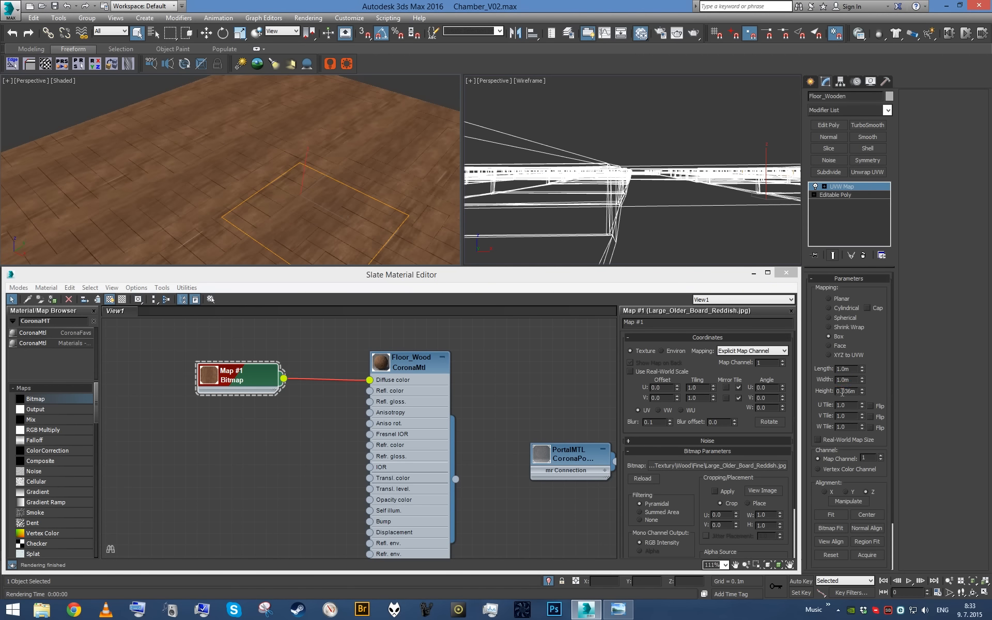
key("Return")
- Collapse the floor's UVW Map modifier into the Editable Poly
scroll(335, 195, "down", 5)
key("super")
key("super")
scroll(322, 188, "up", 5)
middle_click_drag(317, 222, 270, 178, "alt")
scroll(319, 133, "up", 3)
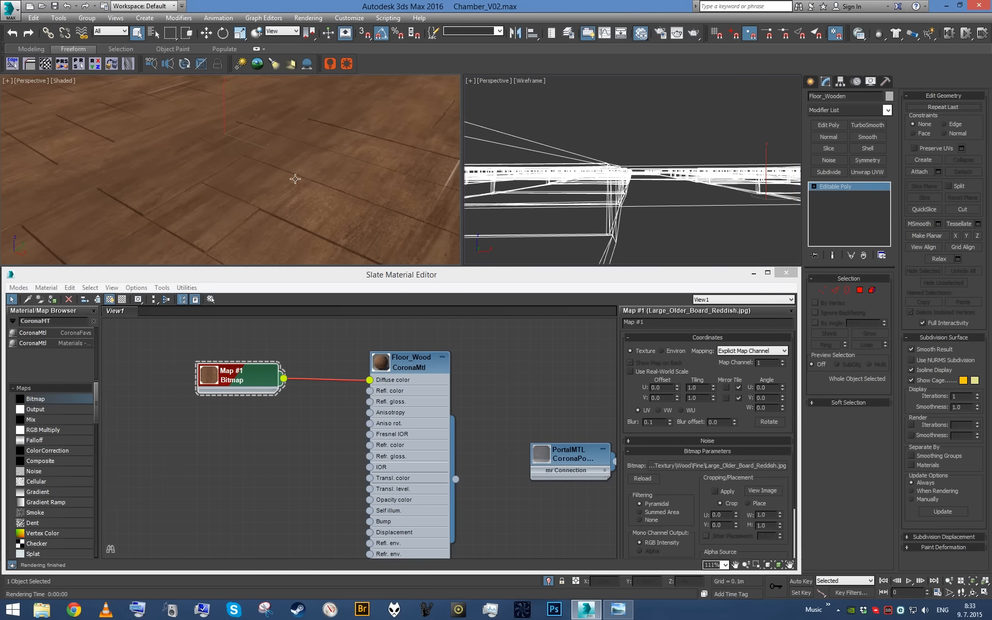
- Add an Unwrap UVW modifier to the floor with map seams hidden and open its UV editor
left_click(875, 174)
middle_click_drag(353, 190, 429, 242, "alt")
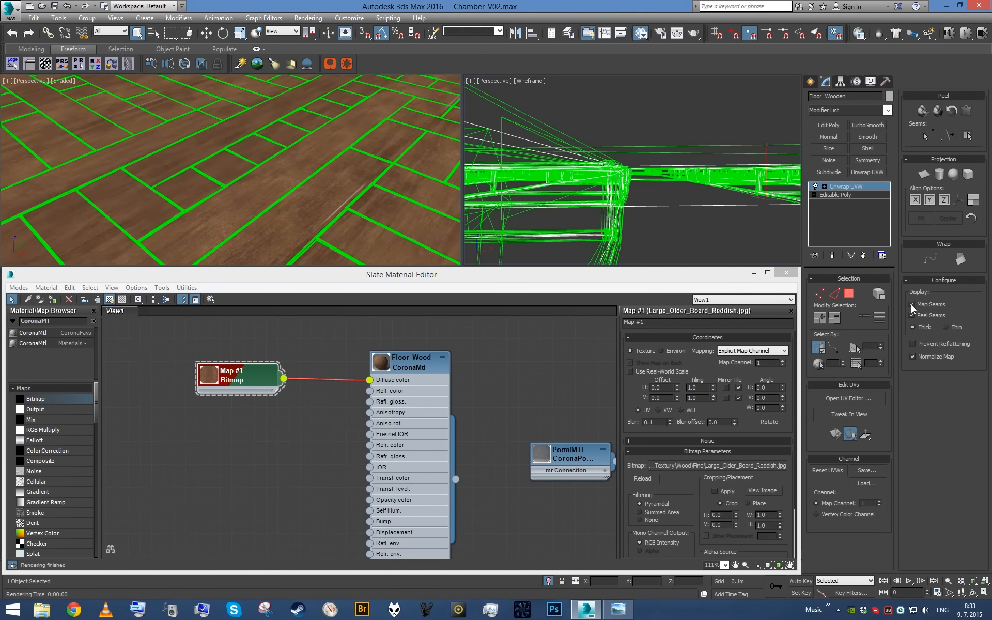
left_click(913, 305)
left_click(850, 400)
- Pack the floor's selected UV polygons into the texture square and move the UV editor clear of the shaded view
left_click(40, 382)
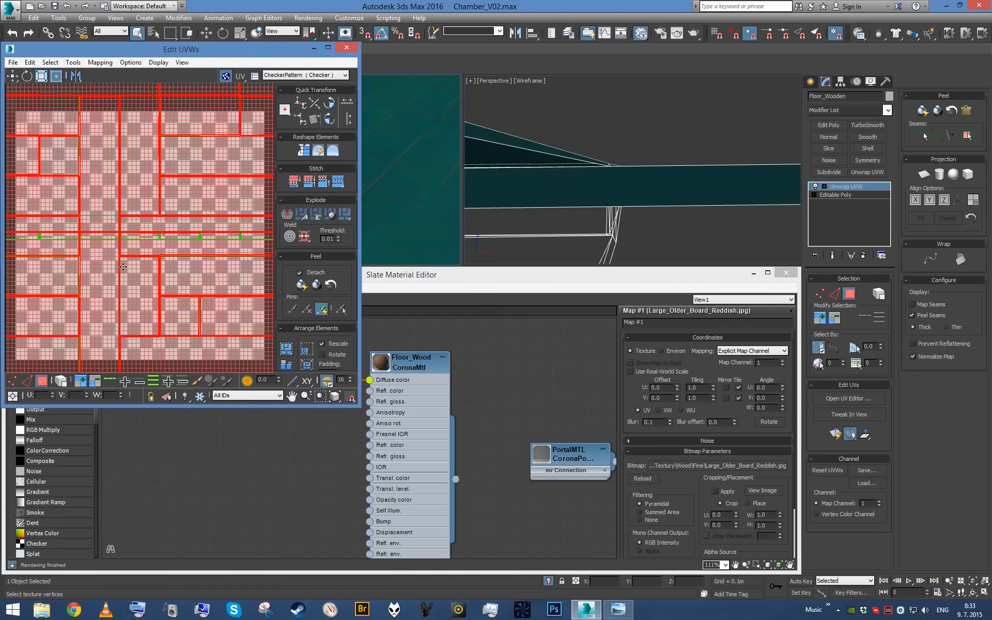
scroll(96, 310, "down", 5)
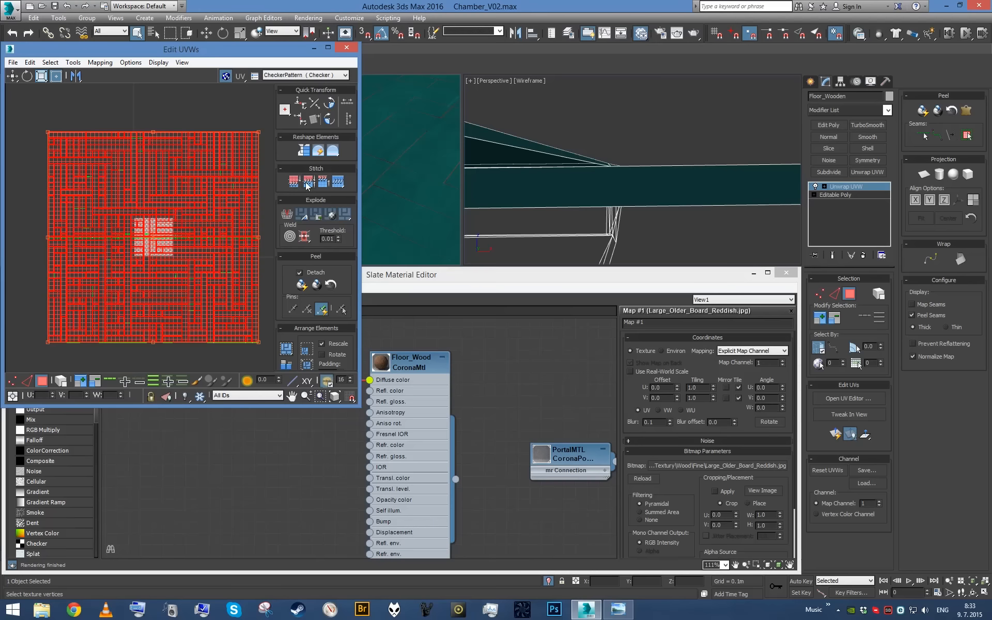
left_click(288, 355)
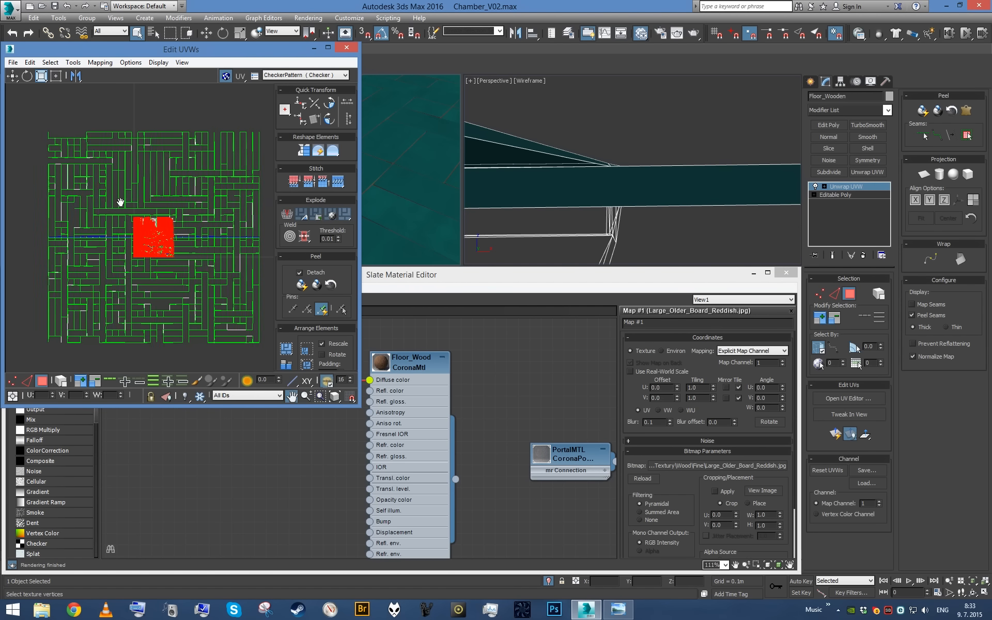
scroll(155, 210, "up", 5)
scroll(201, 220, "up", 4)
middle_click_drag(186, 213, 102, 193)
middle_click_drag(563, 160, 612, 213, "alt")
scroll(612, 213, "up", 4)
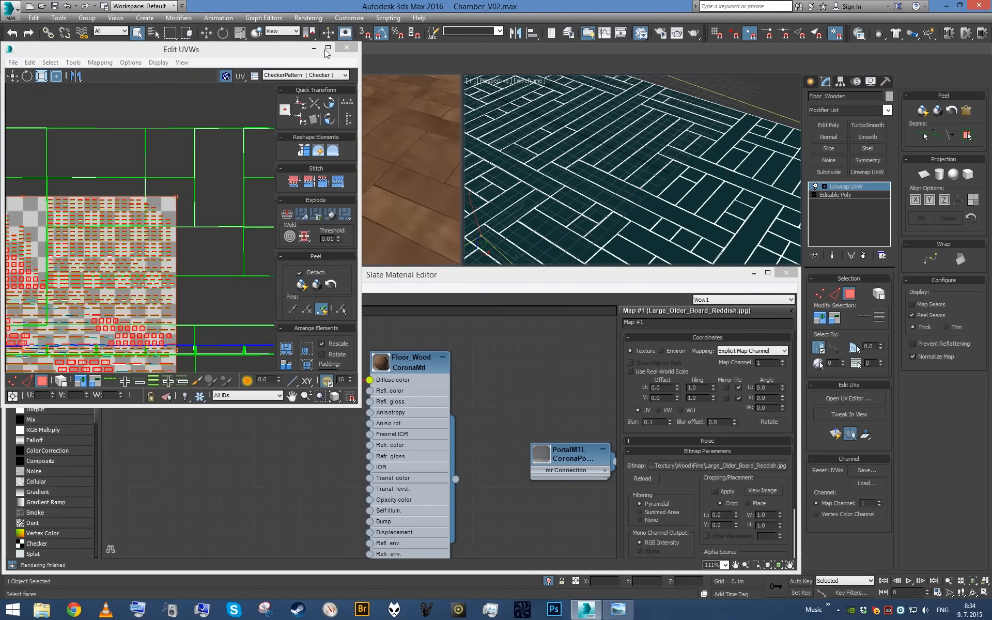
left_click_drag(309, 50, 808, 111)
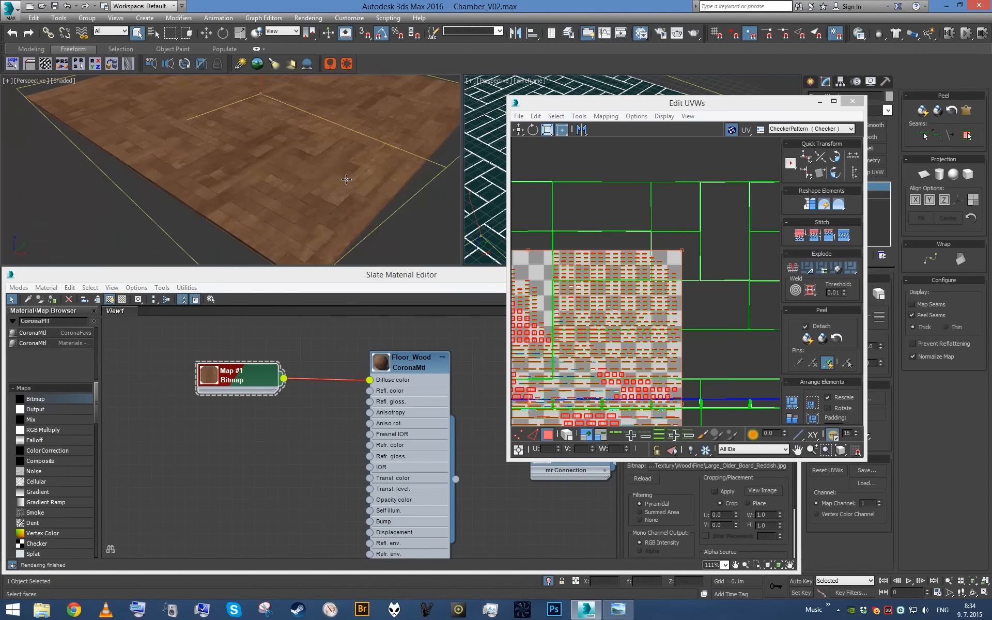
- Try to scale up only the packed UV clusters
scroll(351, 179, "down", 6)
scroll(702, 252, "down", 4)
scroll(708, 252, "down", 5)
middle_click_drag(709, 252, 597, 298)
scroll(596, 299, "up", 1)
left_click_drag(598, 294, 717, 171)
middle_click_drag(651, 247, 632, 317)
scroll(592, 332, "down", 5)
key("ctrl+z")
- Select all of the floor's UVs and scale them up so the wood grain looks finer on the boards
scroll(626, 325, "up", 2)
key("ctrl+a")
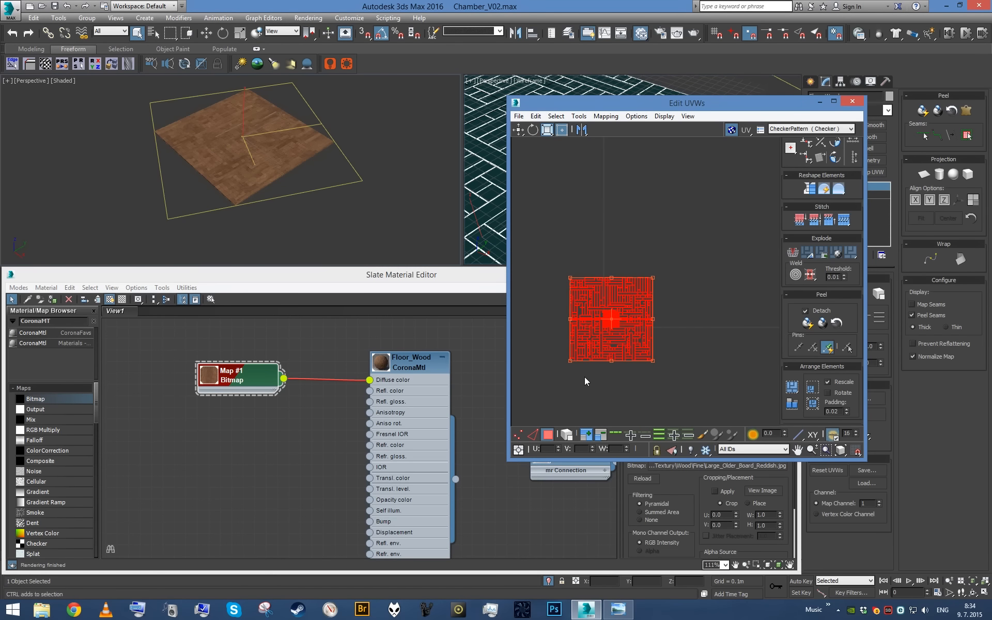
left_click_drag(653, 276, 727, 194, "ctrl")
scroll(688, 244, "down", 5)
middle_click_drag(593, 326, 581, 355)
scroll(582, 354, "down", 5)
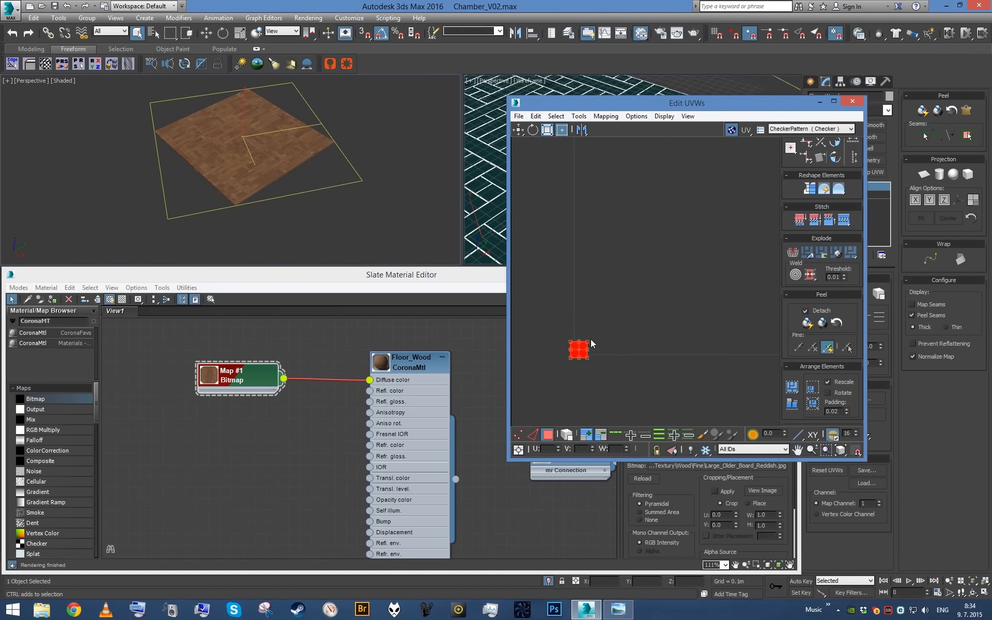
scroll(589, 347, "up", 5)
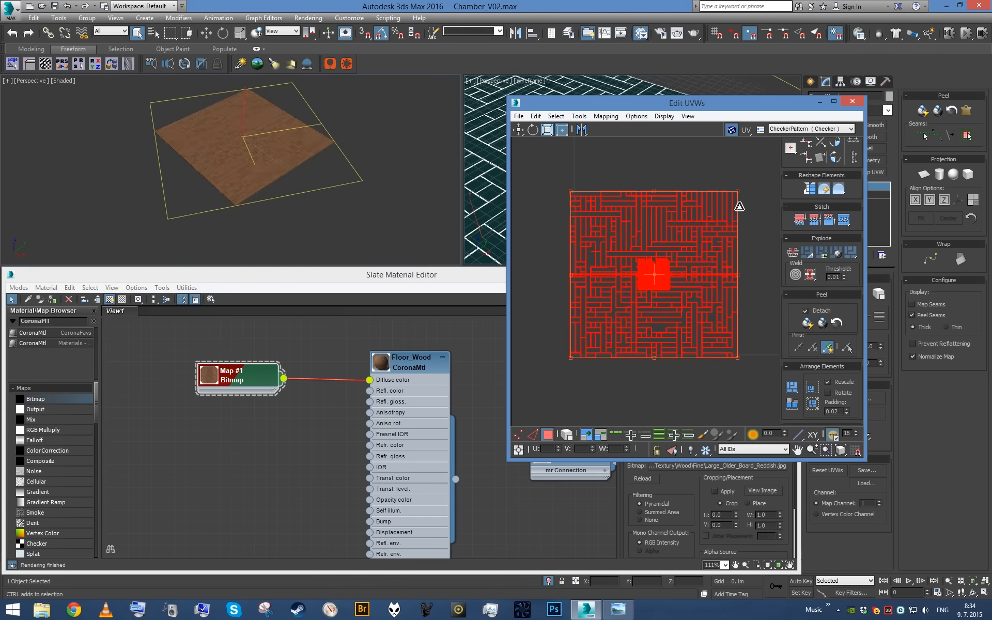
scroll(301, 201, "up", 5)
scroll(301, 201, "up", 8)
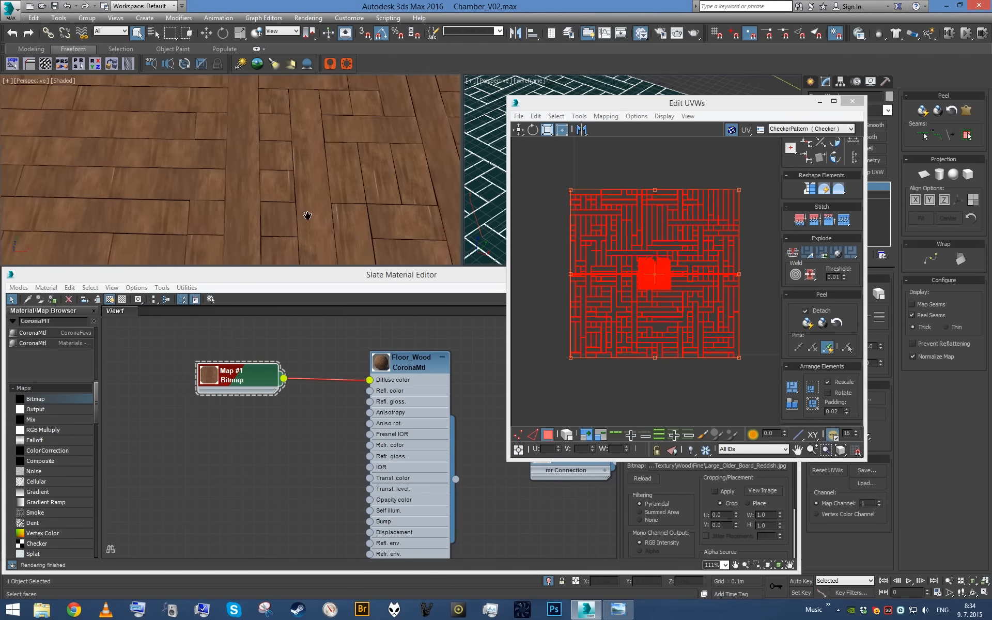
middle_click_drag(279, 211, 366, 176, "alt")
mouse_move(245, 205)
middle_mouse_down("alt")
mouse_move(325, 194)
mouse_move(387, 160)
mouse_move(310, 188)
mouse_move(327, 179)
mouse_move(248, 193)
middle_mouse_up("alt")
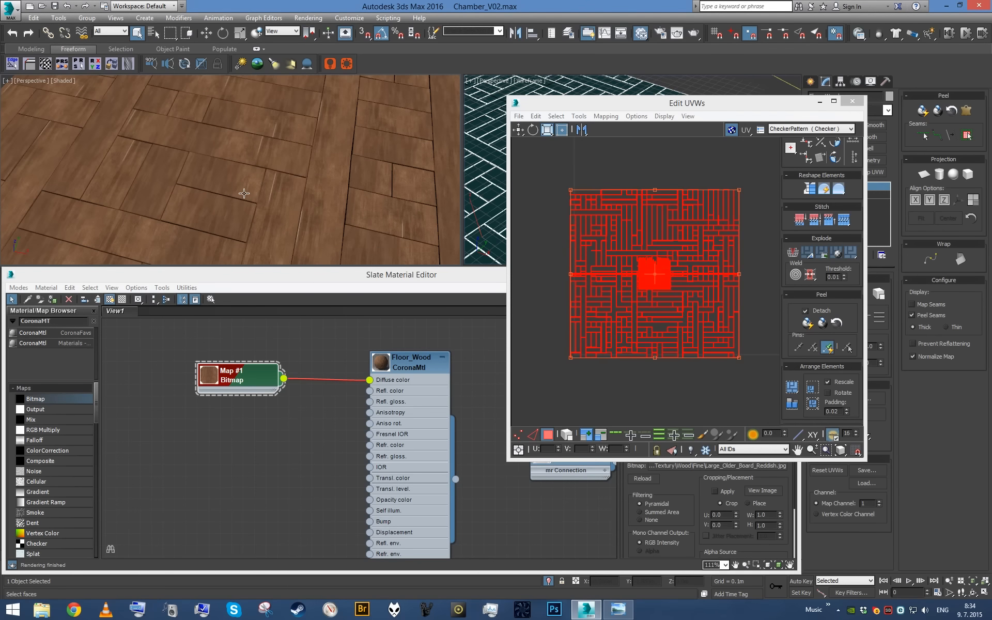
- Rotate the whole UV layout about its centre to change the grain direction on the boards
left_click(600, 301)
key("e")
left_click_drag(643, 283, 692, 241)
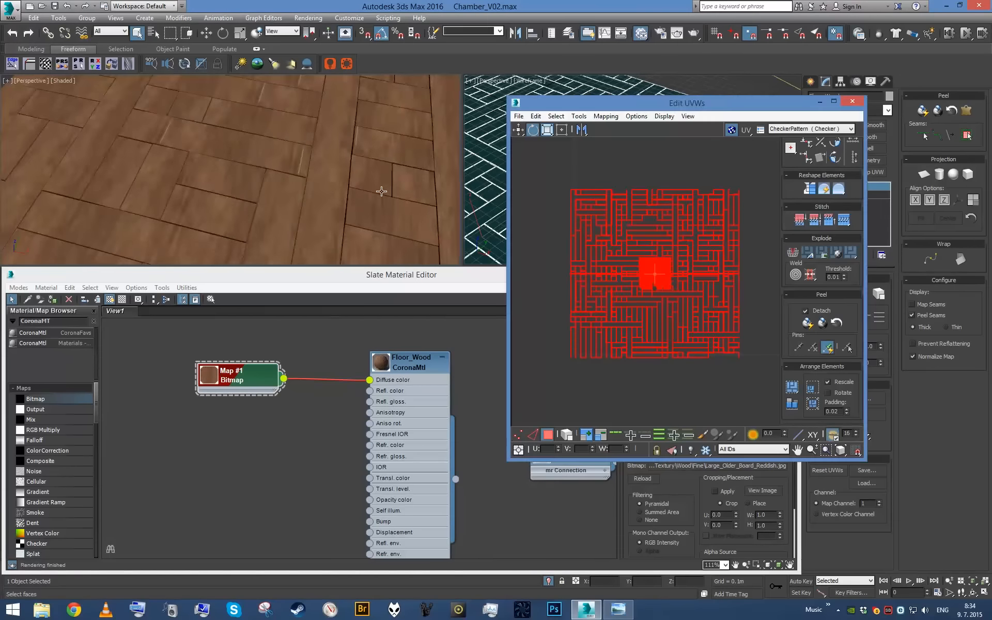
scroll(365, 193, "down", 6)
scroll(665, 276, "up", 3)
scroll(662, 277, "up", 6)
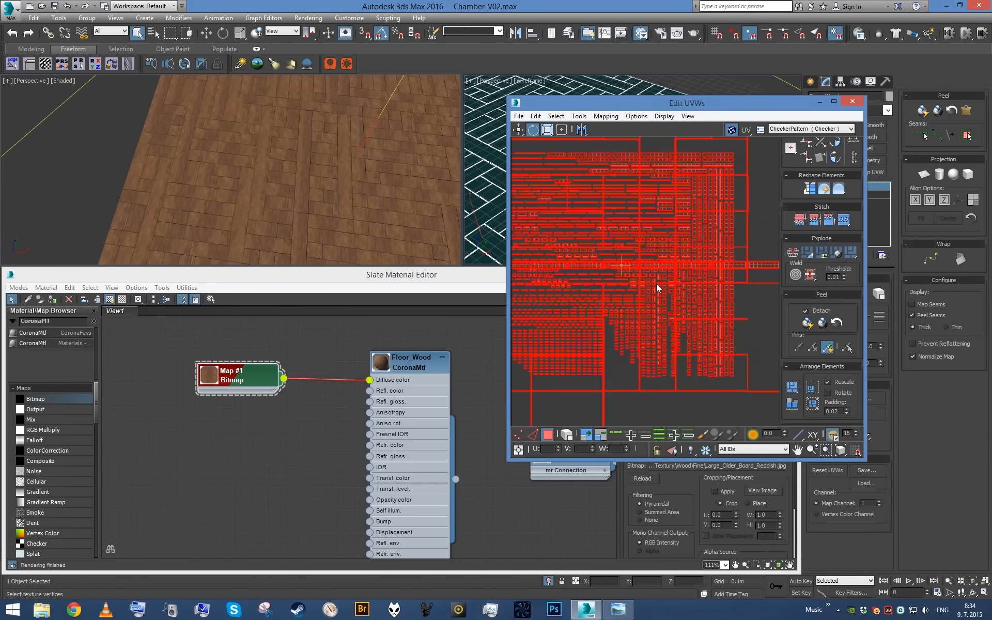
- Examine the wood grain on the floor boards up close against the packed UV layout
scroll(270, 187, "up", 4)
mouse_move(270, 186)
middle_mouse_down()
mouse_move(332, 181)
mouse_move(286, 188)
middle_mouse_up()
scroll(292, 196, "down", 8)
scroll(292, 197, "up", 8)
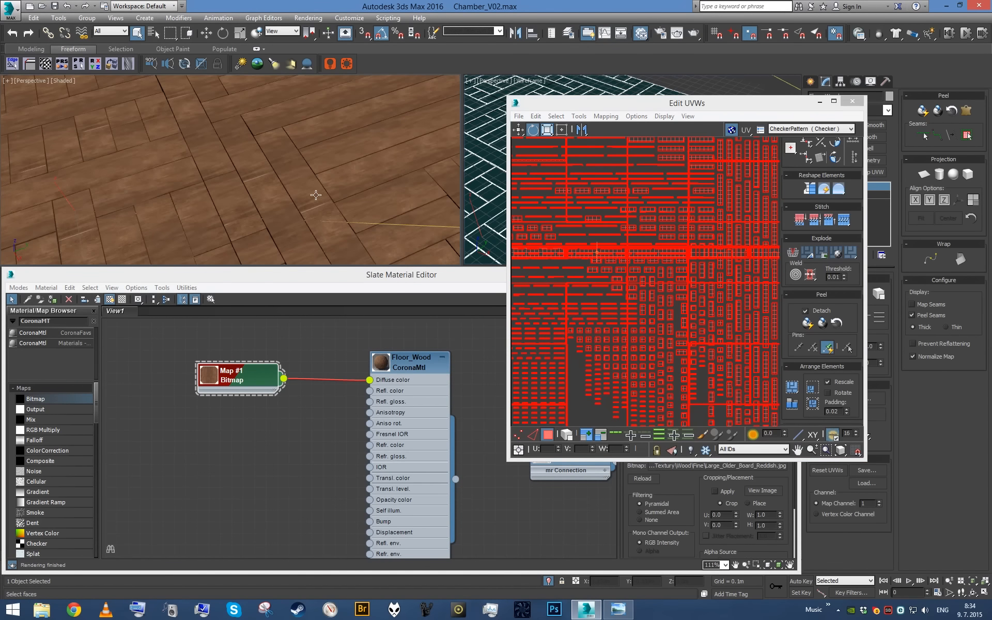
scroll(251, 215, "down", 6)
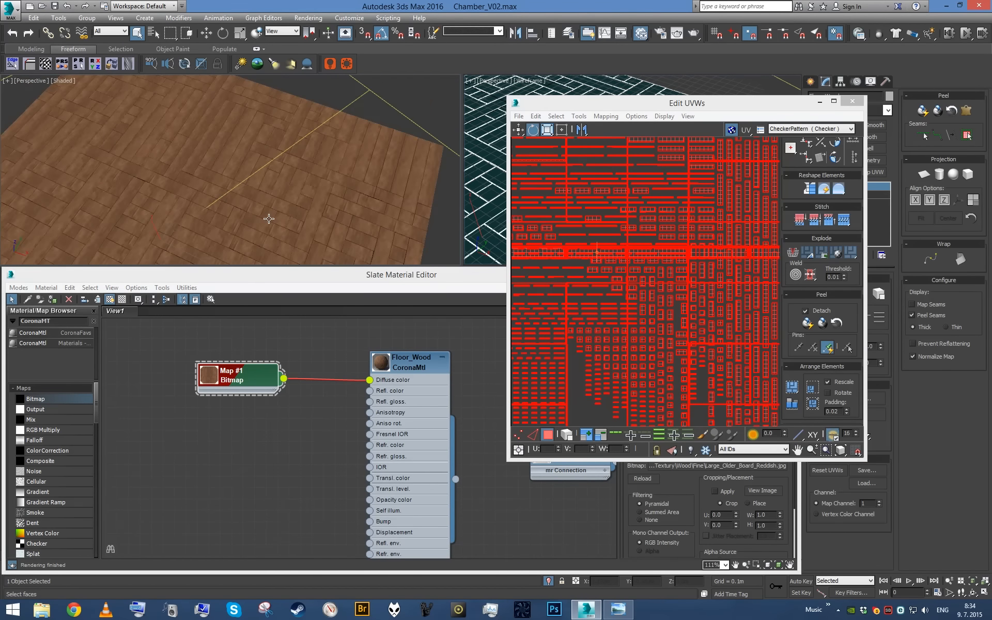
scroll(263, 215, "up", 8)
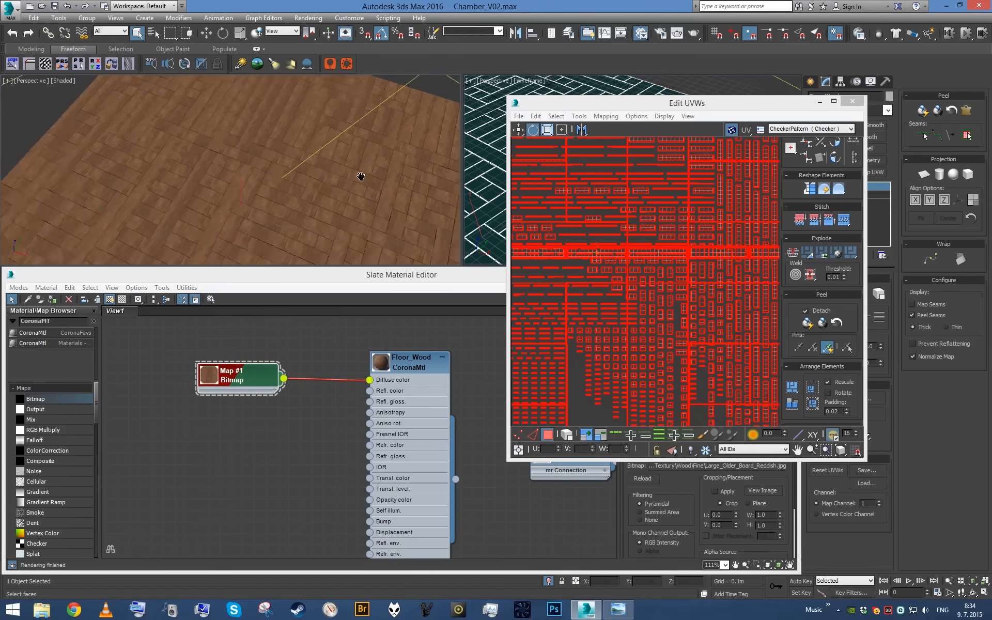
left_click(546, 248)
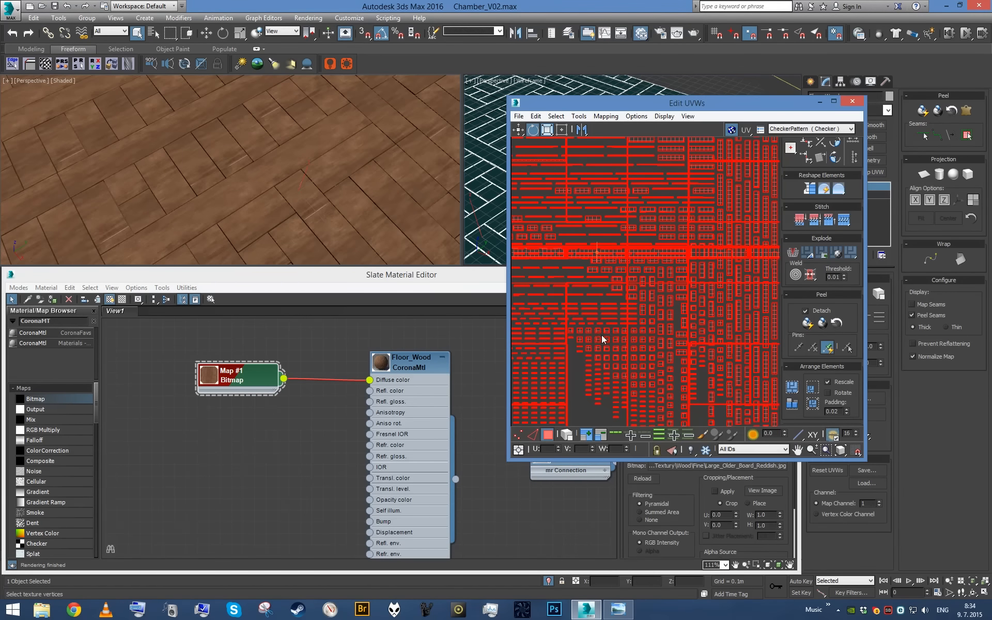
scroll(232, 200, "down", 10)
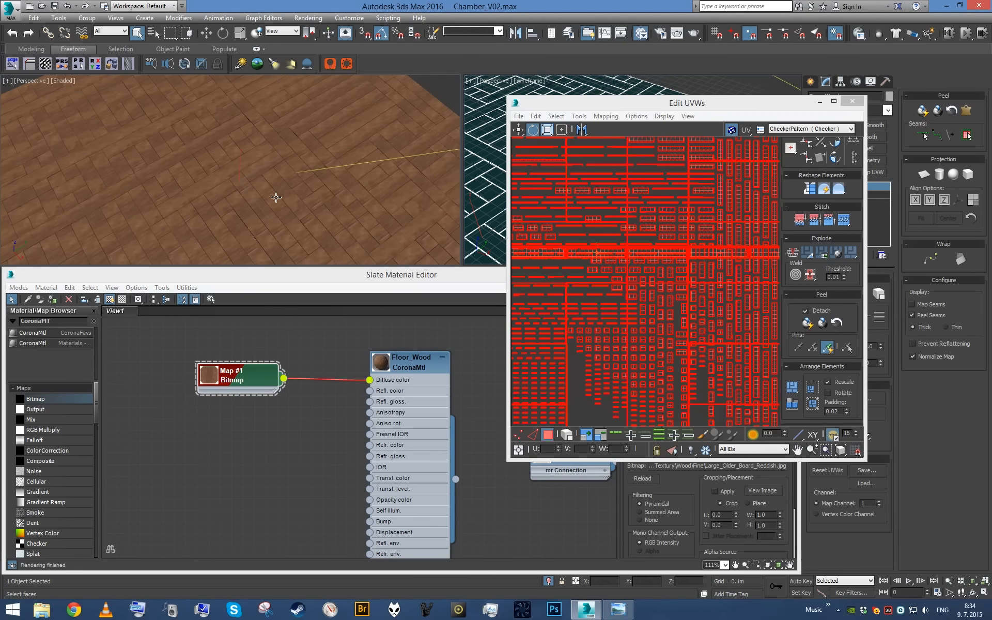
scroll(668, 303, "up", 5)
scroll(312, 178, "up", 4)
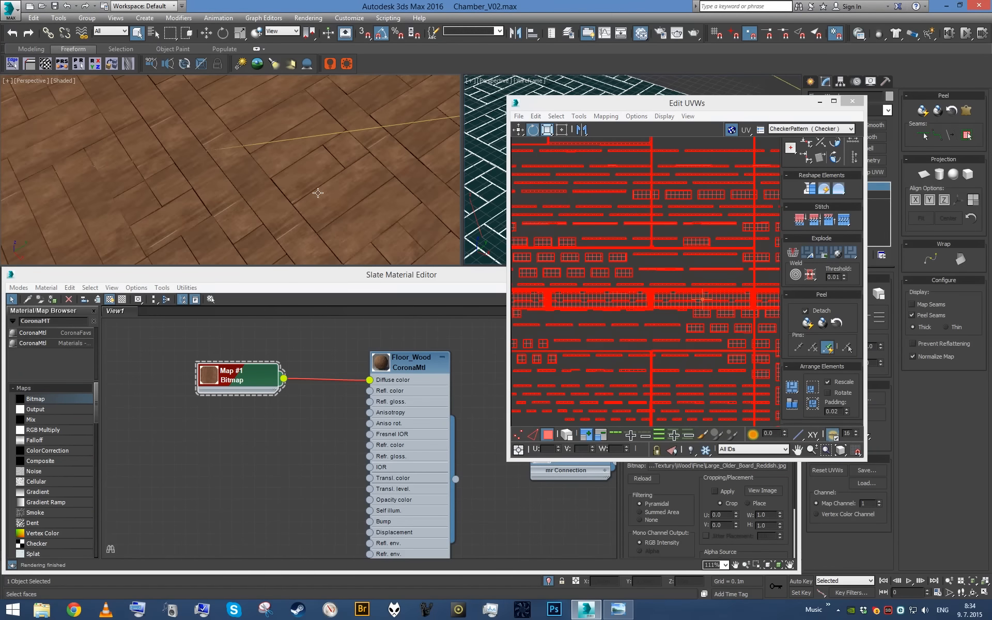
scroll(682, 288, "down", 3)
scroll(681, 288, "down", 8)
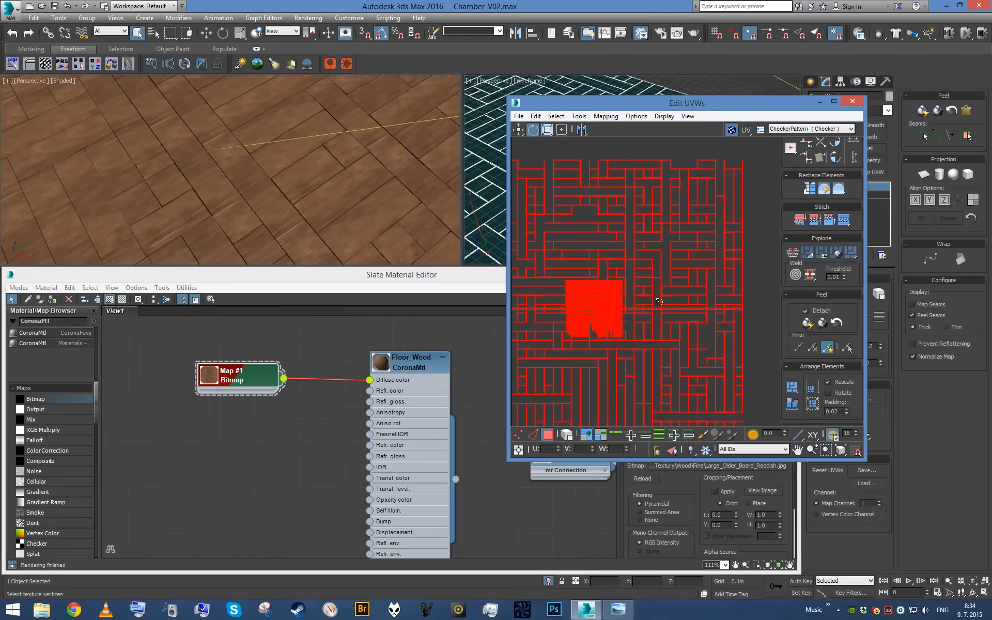
scroll(670, 281, "up", 5)
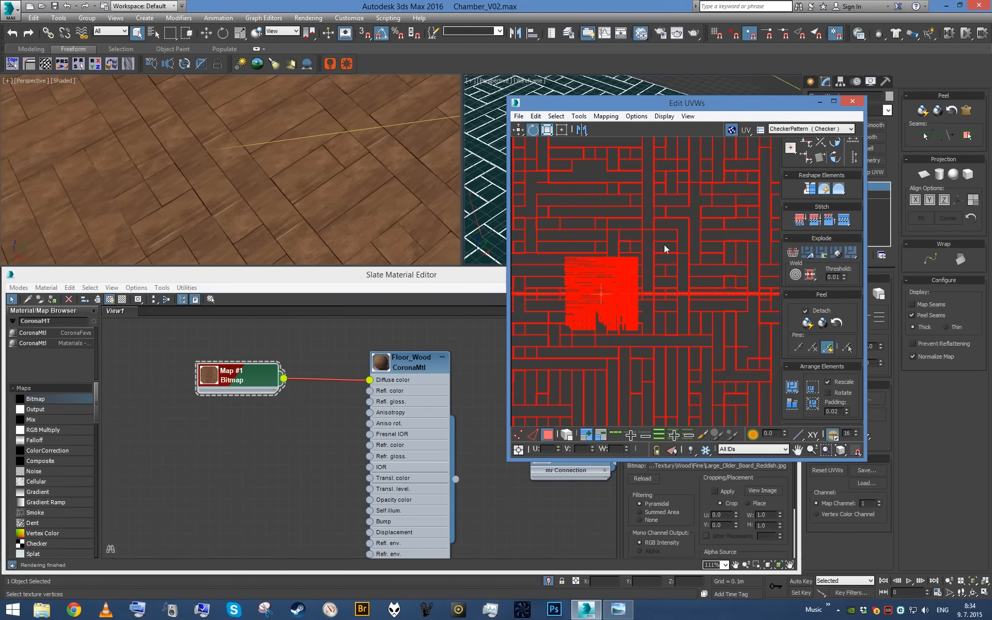
- Select the large floor board UVs and move them away from the packed cluster
left_click_drag(652, 219, 663, 241)
scroll(698, 262, "down", 4)
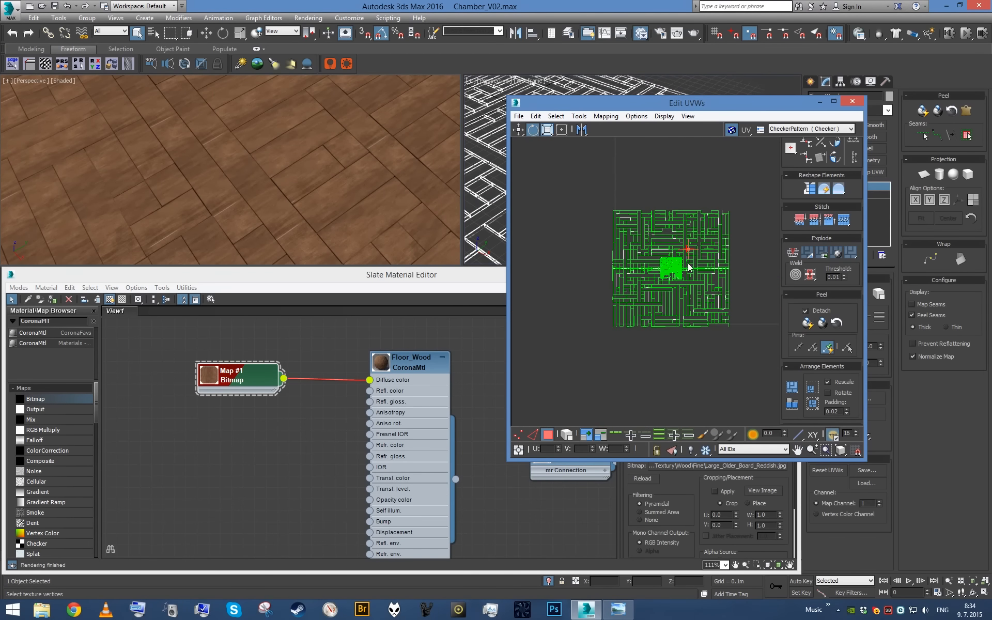
left_click_drag(615, 182, 677, 234)
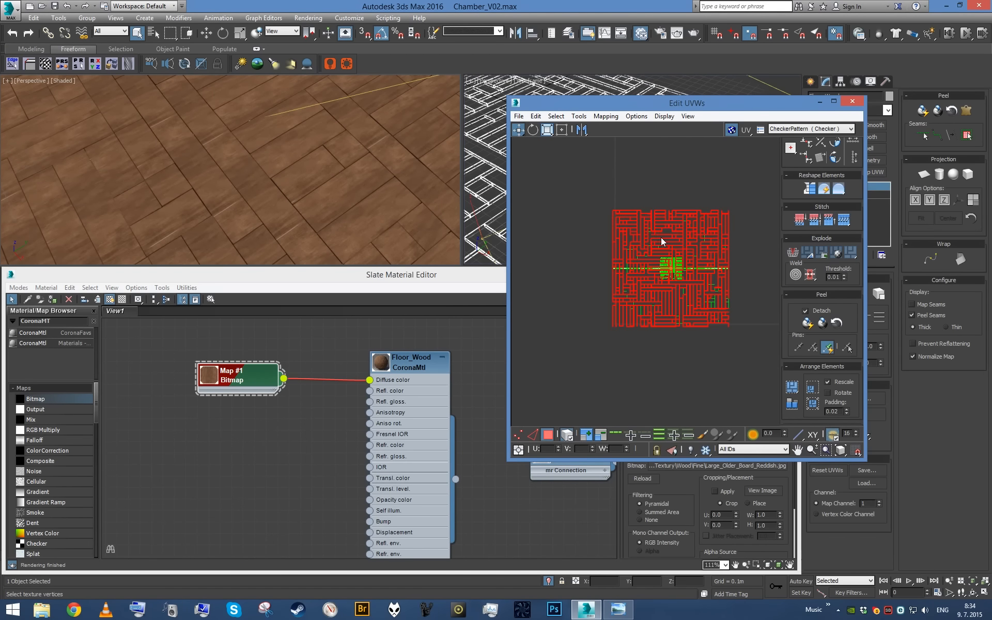
left_click_drag(620, 191, 547, 229)
left_click(562, 130)
- Select the columns of vertically oriented pieces in the packed UV cluster
scroll(676, 261, "up", 3)
scroll(677, 261, "up", 5)
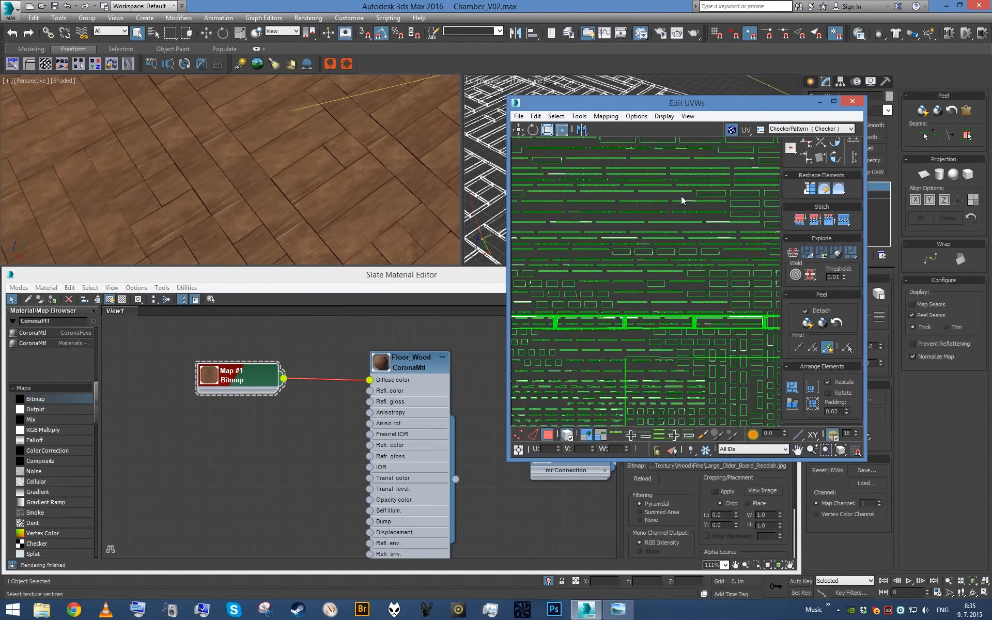
scroll(672, 196, "up", 2)
scroll(661, 217, "up", 2)
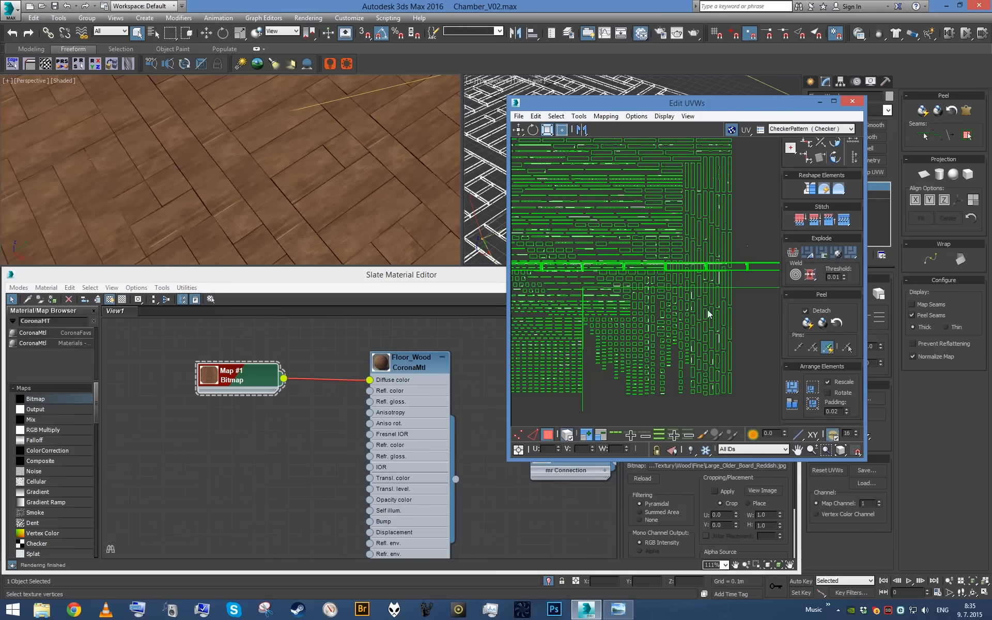
left_click_drag(734, 363, 688, 167)
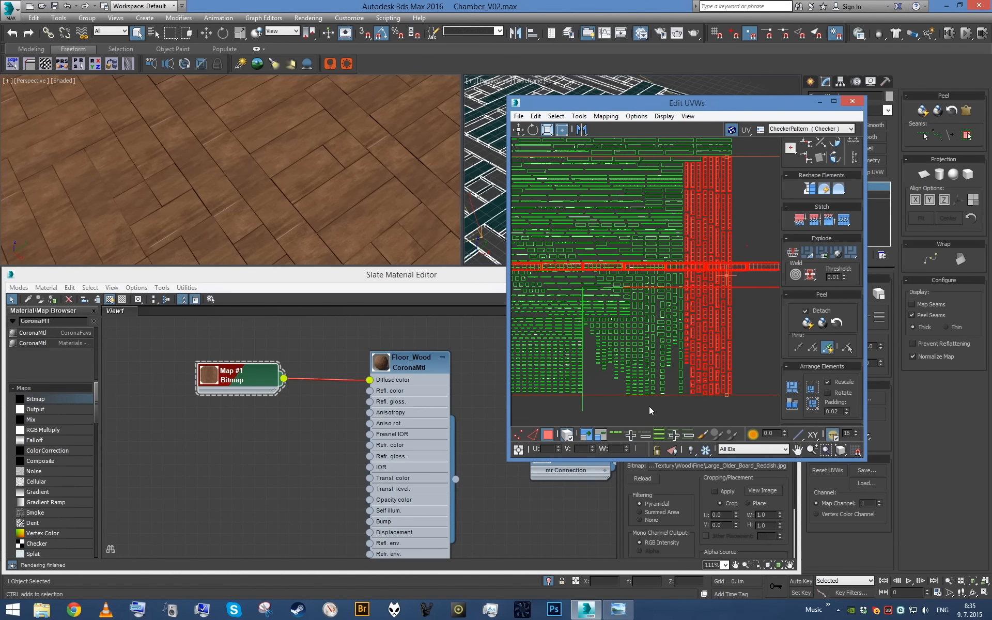
left_click_drag(658, 411, 682, 284, "ctrl")
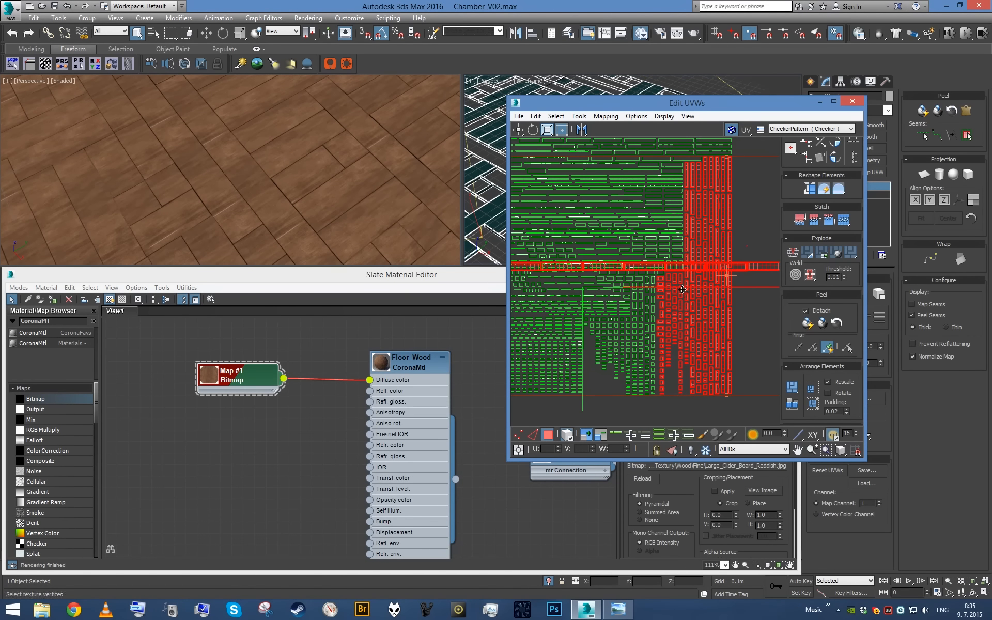
left_click_drag(625, 407, 664, 277, "alt")
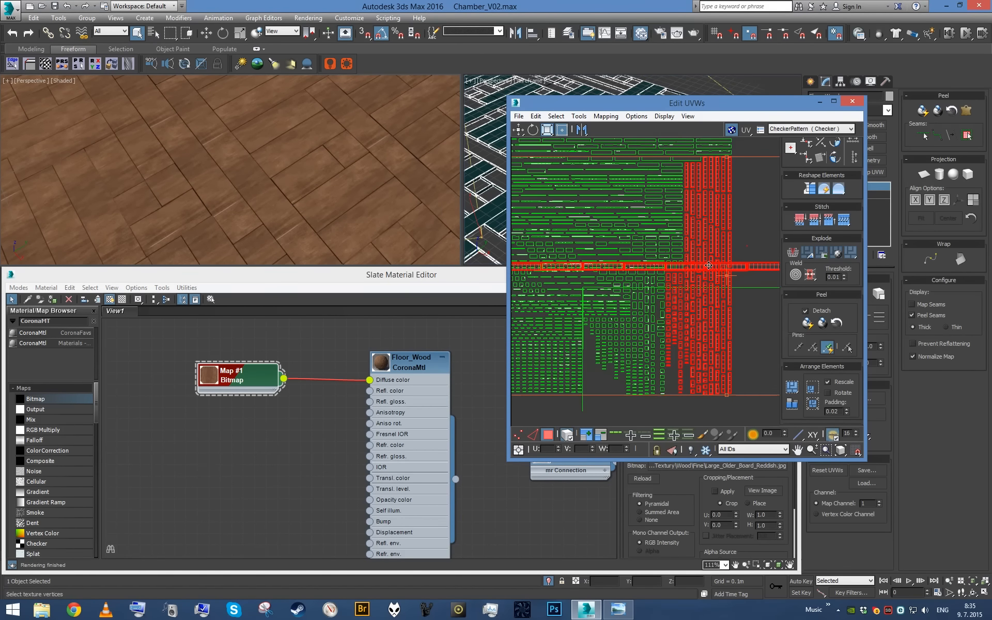
- Try to rotate the selected vertical pieces to horizontal and turn the long strip separately, and undo these changes
middle_click_drag(720, 239, 687, 262)
key("e")
left_click_drag(648, 232, 618, 334)
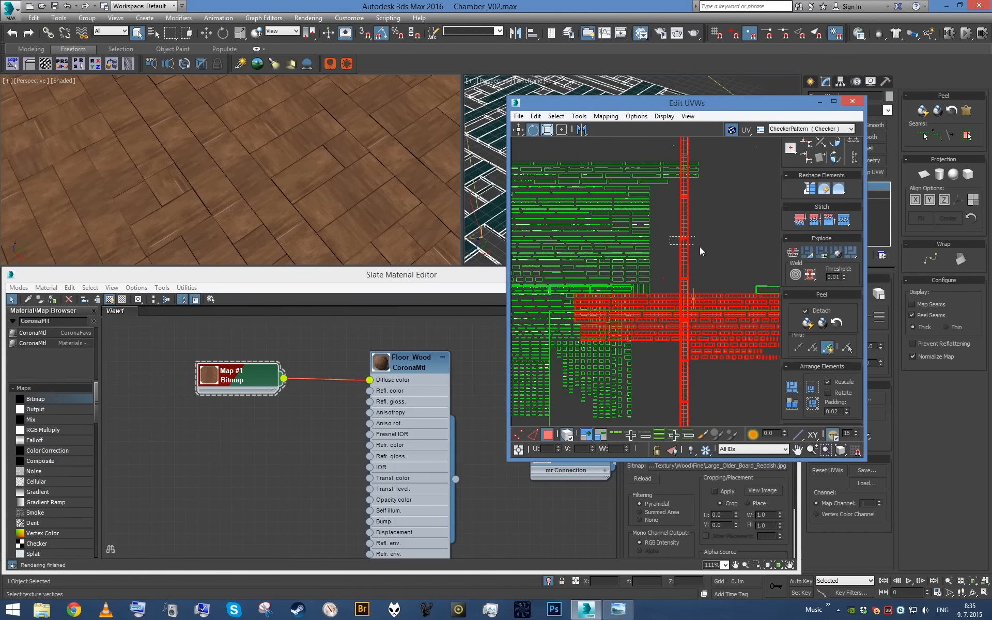
left_click_drag(685, 279, 720, 279)
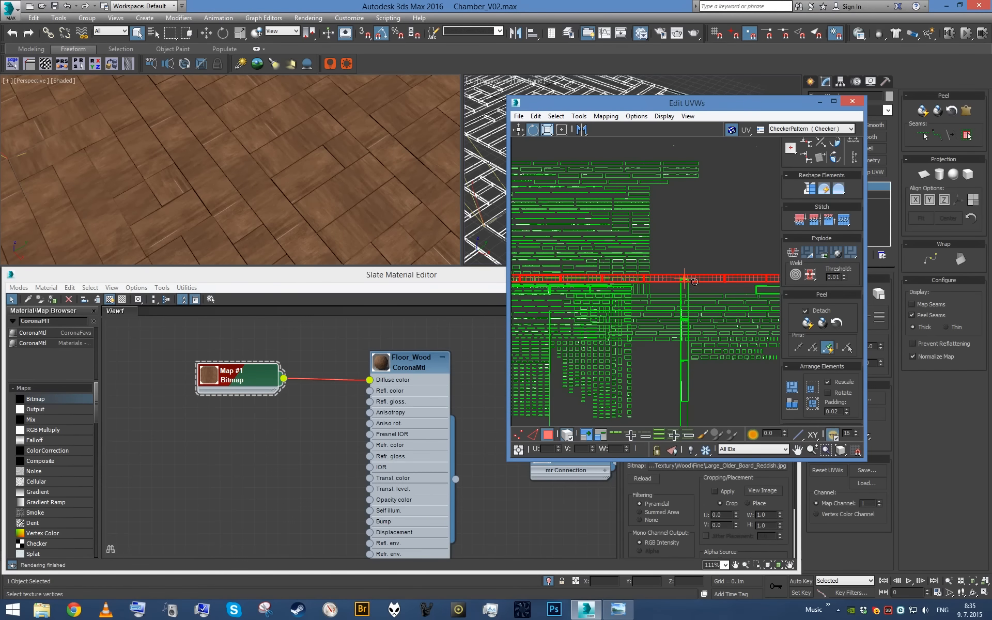
middle_click_drag(714, 273, 743, 263)
scroll(682, 299, "up", 2)
middle_click_drag(729, 413, 643, 377)
left_click(657, 364)
key("ctrl+z")
key("ctrl+z")
key("ctrl+z")
key("ctrl+z")
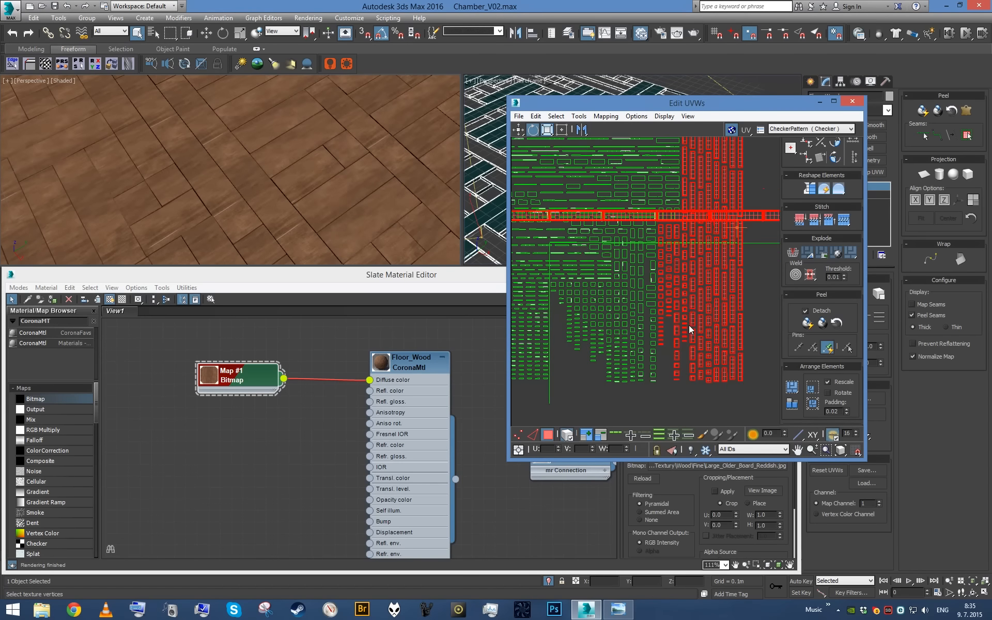
- Rotate the selected vertical UV pieces to horizontal and move them beside the packed cluster
left_click_drag(636, 388, 775, 339)
scroll(682, 258, "down", 1)
key("w")
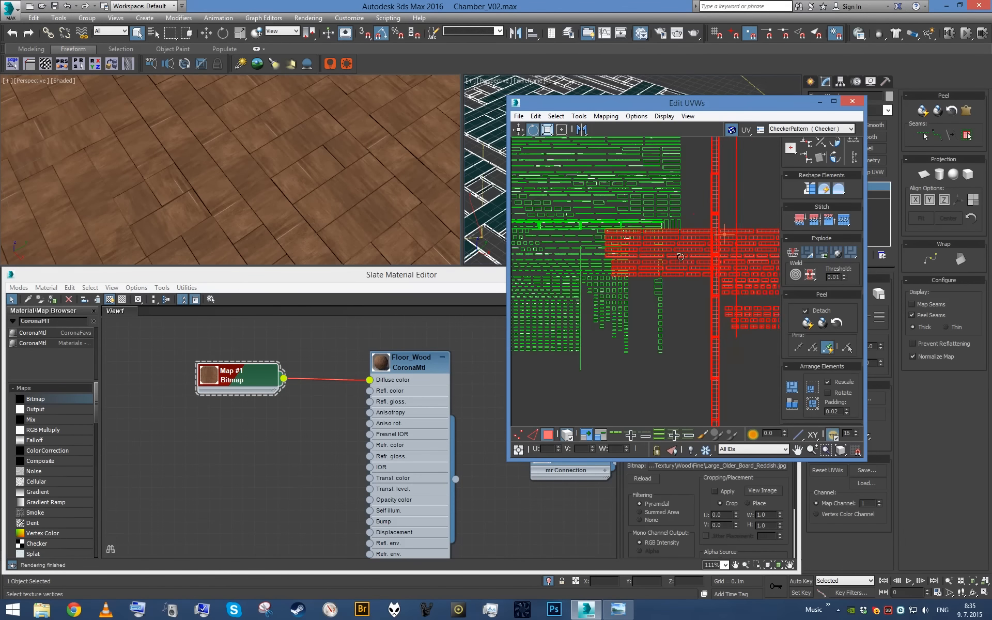
left_click_drag(691, 244, 787, 240)
- Rotate three leftover vertical UV pieces beside the packed cluster by 90 degrees and move them clear of their column
middle_click_drag(653, 239, 600, 274)
scroll(649, 261, "up", 1)
scroll(646, 262, "up", 1)
key("e")
left_click_drag(569, 241, 591, 272)
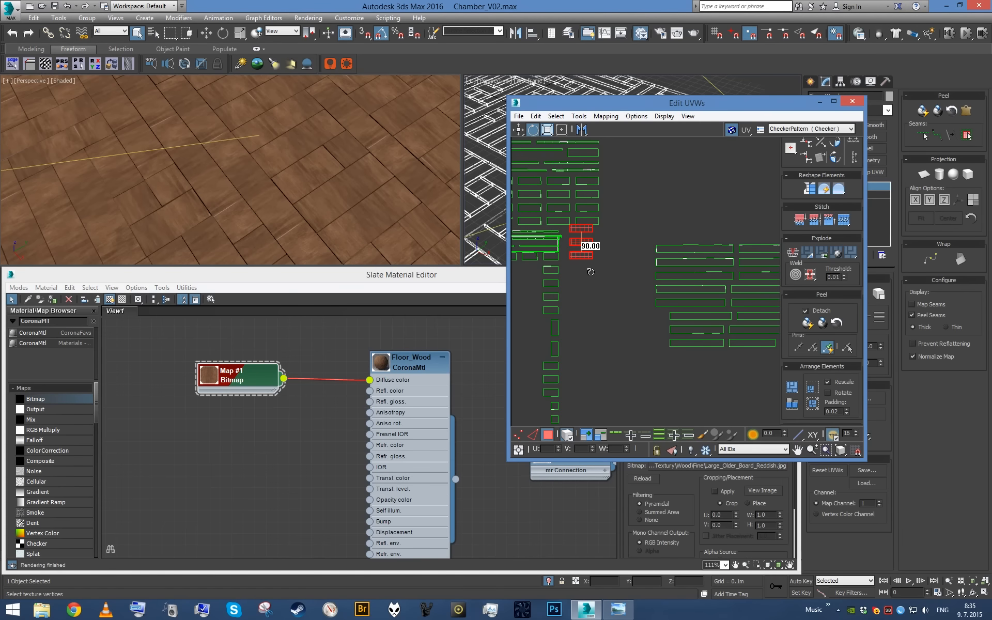
key("w")
scroll(588, 252, "down", 5)
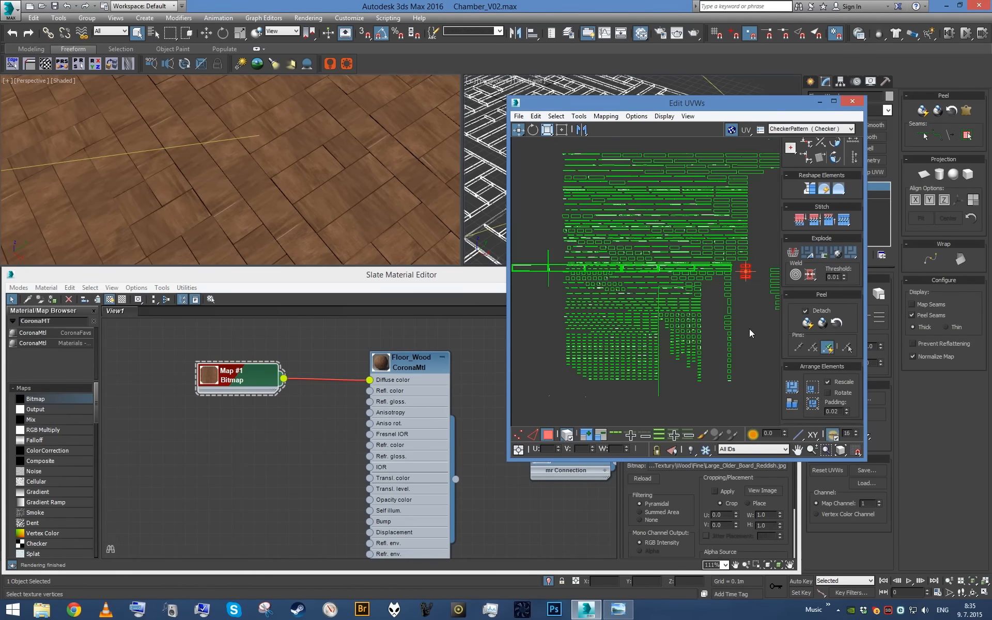
scroll(626, 282, "up", 3)
middle_click_drag(625, 282, 527, 395)
scroll(654, 260, "down", 2)
middle_click_drag(653, 258, 502, 177)
middle_click_drag(695, 295, 568, 297)
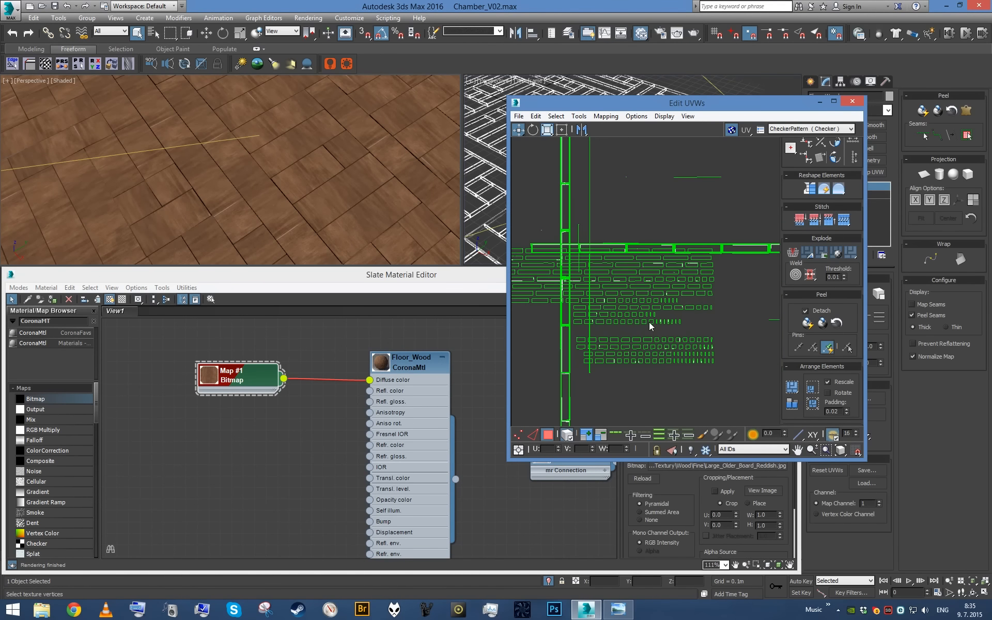
- Rotate two more leftover vertical pieces from the packed cluster's outer column to horizontal
mouse_move(644, 303)
middle_mouse_down()
mouse_move(794, 287)
mouse_move(782, 272)
middle_mouse_up()
mouse_move(576, 285)
middle_mouse_down()
mouse_move(639, 296)
mouse_move(506, 290)
middle_mouse_up()
scroll(561, 296, "up", 1)
middle_click_drag(605, 286, 595, 281)
scroll(592, 269, "up", 2)
left_click_drag(592, 251, 632, 262)
key("e")
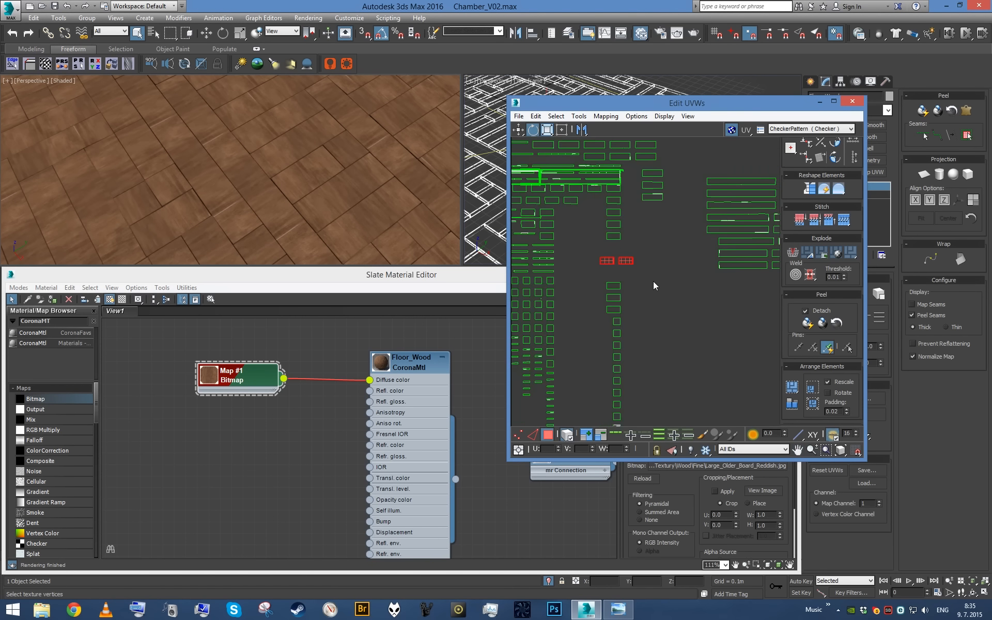
middle_click_drag(657, 274, 664, 279)
- Select all of the floor's UVs and scale the whole layout down to enlarge the wood grain on the boards
scroll(665, 281, "down", 5)
key("ctrl+a")
left_click_drag(659, 249, 321, 388)
scroll(334, 190, "down", 3)
scroll(333, 190, "down", 3)
middle_click_drag(333, 190, 333, 131, "alt")
scroll(333, 131, "up", 3)
scroll(303, 167, "up", 2)
middle_click_drag(304, 168, 372, 207, "alt")
scroll(635, 243, "down", 6)
left_click(565, 132)
left_click_drag(623, 170, 593, 254)
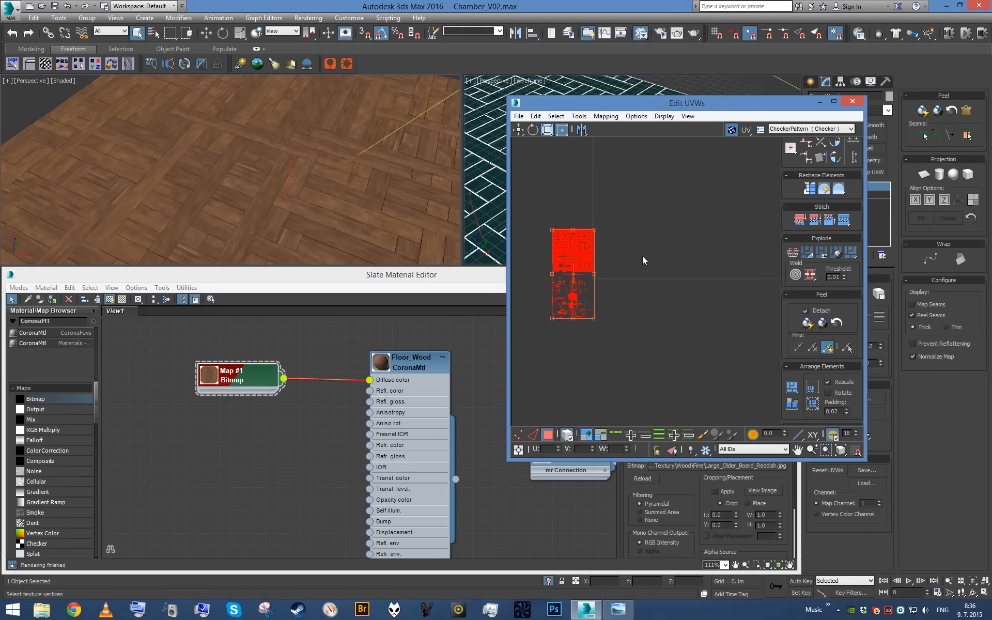
left_click_drag(590, 234, 575, 250)
- Shift the whole UV layout slightly to adjust where the wood texture falls on the boards
scroll(257, 139, "up", 4)
middle_click_drag(257, 140, 323, 166, "alt")
scroll(323, 167, "up", 3)
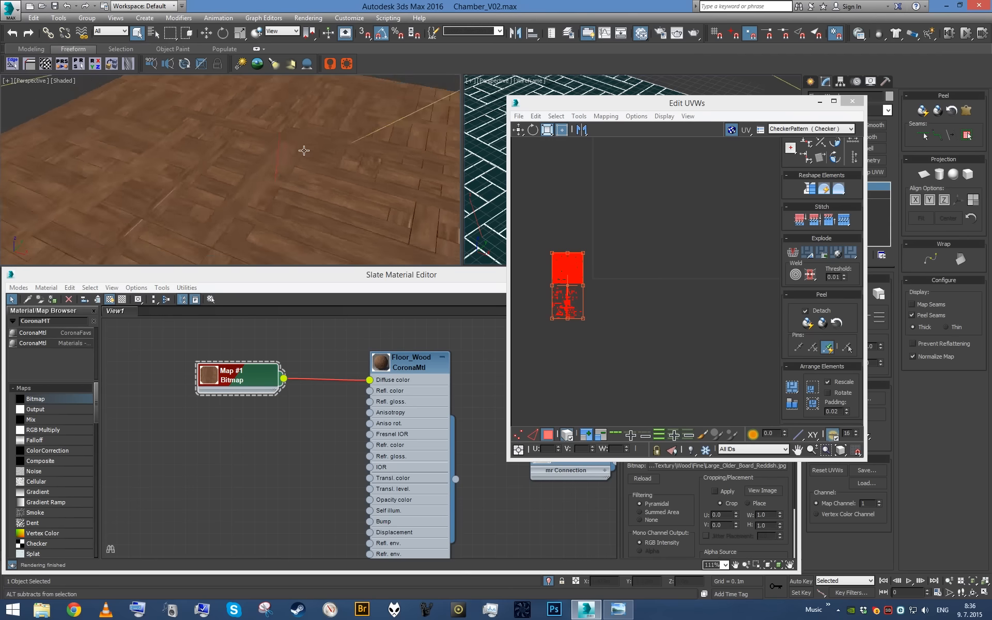
middle_click_drag(376, 152, 240, 162, "alt")
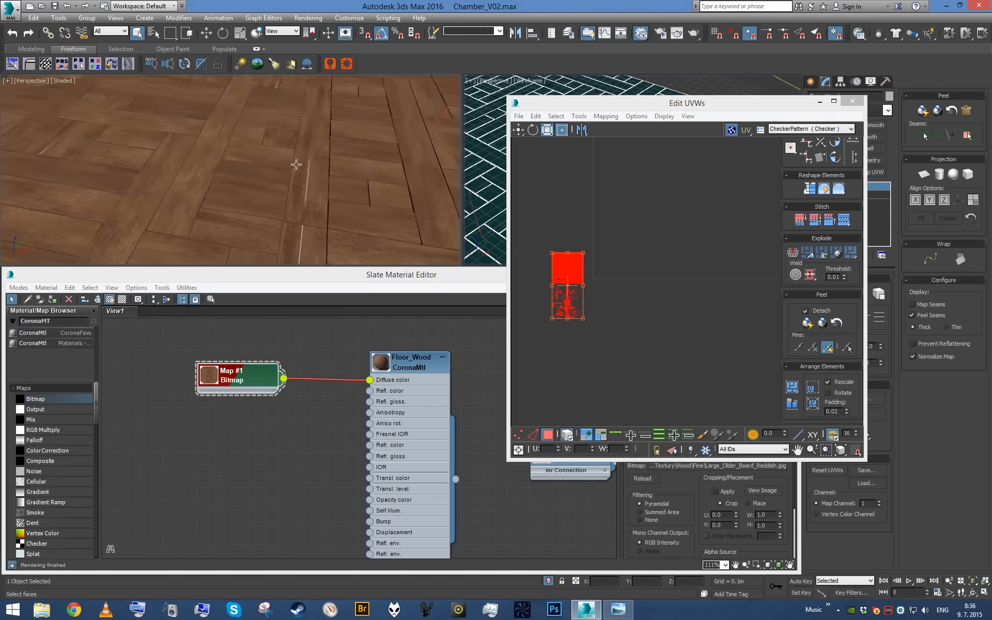
mouse_move(320, 182)
middle_mouse_down("alt")
mouse_move(272, 171)
mouse_move(315, 179)
middle_mouse_up("alt")
scroll(279, 173, "down", 5)
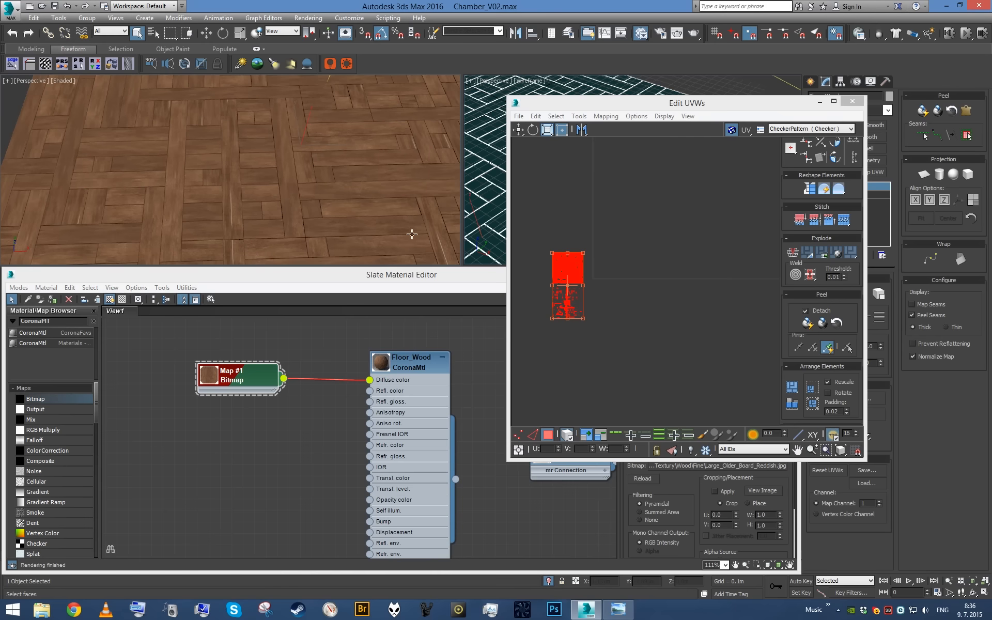
left_click(518, 130)
scroll(589, 259, "up", 8)
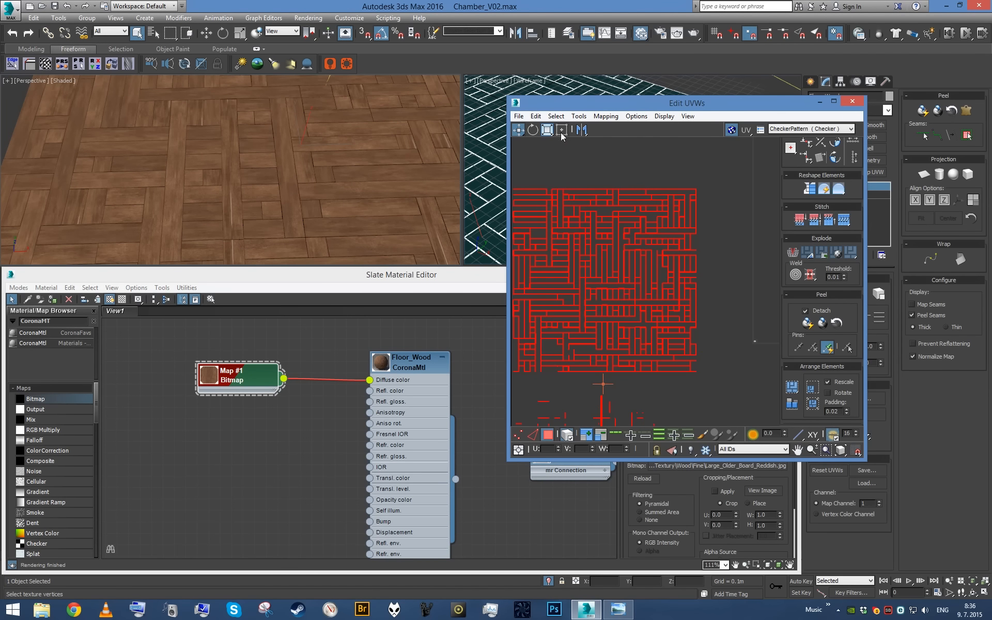
left_click_drag(598, 259, 603, 259)
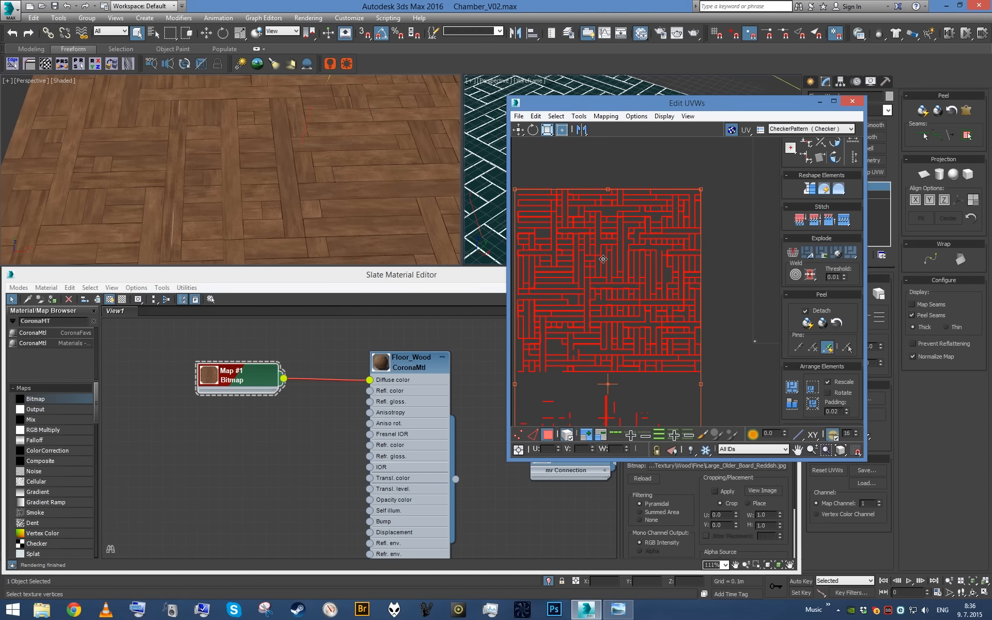
middle_click_drag(380, 190, 329, 175, "alt")
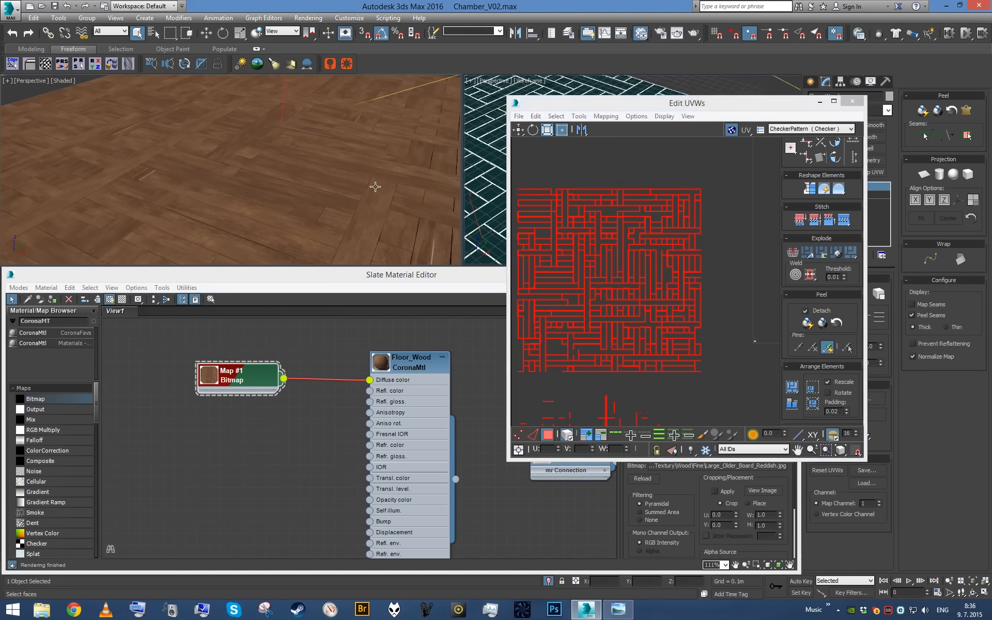
scroll(621, 278, "up", 4)
scroll(621, 278, "up", 3)
left_click_drag(617, 276, 620, 275)
mouse_move(357, 163)
middle_mouse_down("alt")
mouse_move(352, 182)
mouse_move(297, 199)
mouse_move(262, 188)
mouse_move(215, 128)
mouse_move(277, 156)
mouse_move(286, 202)
mouse_move(268, 180)
mouse_move(330, 186)
mouse_move(215, 203)
mouse_move(343, 184)
mouse_move(269, 207)
mouse_move(327, 200)
mouse_move(332, 173)
mouse_move(310, 159)
mouse_move(262, 202)
mouse_move(266, 219)
mouse_move(349, 171)
middle_mouse_up("alt")
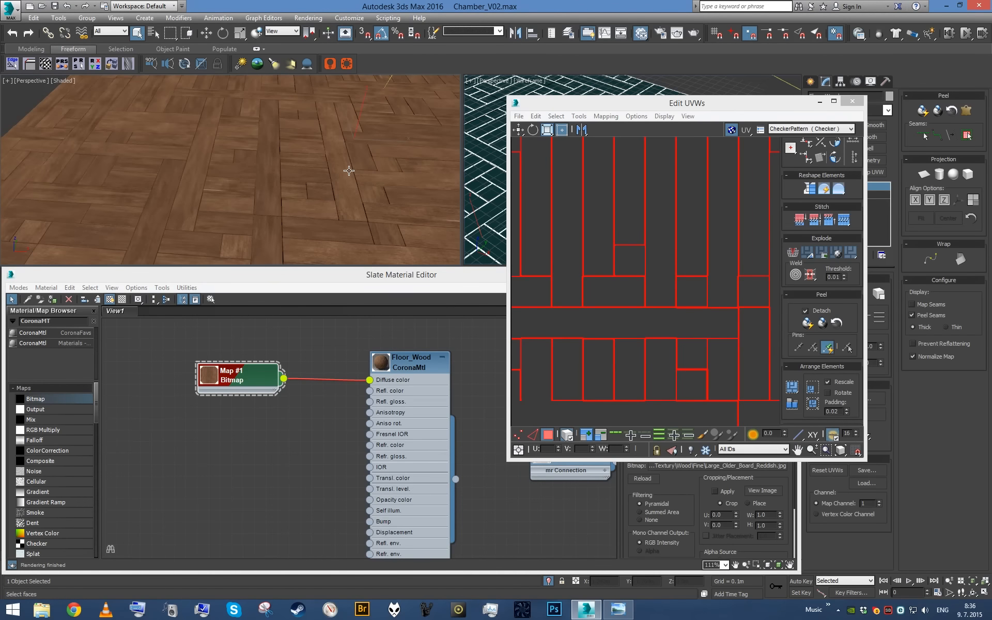
- Close the UV editor and collapse the floor's modifier stack to an Editable Poly
left_click(853, 102)
right_click(851, 233)
left_click(868, 346)
scroll(361, 164, "down", 5)
scroll(358, 178, "up", 3)
mouse_move(365, 181)
middle_mouse_down("alt")
mouse_move(385, 193)
mouse_move(373, 195)
middle_mouse_up("alt")
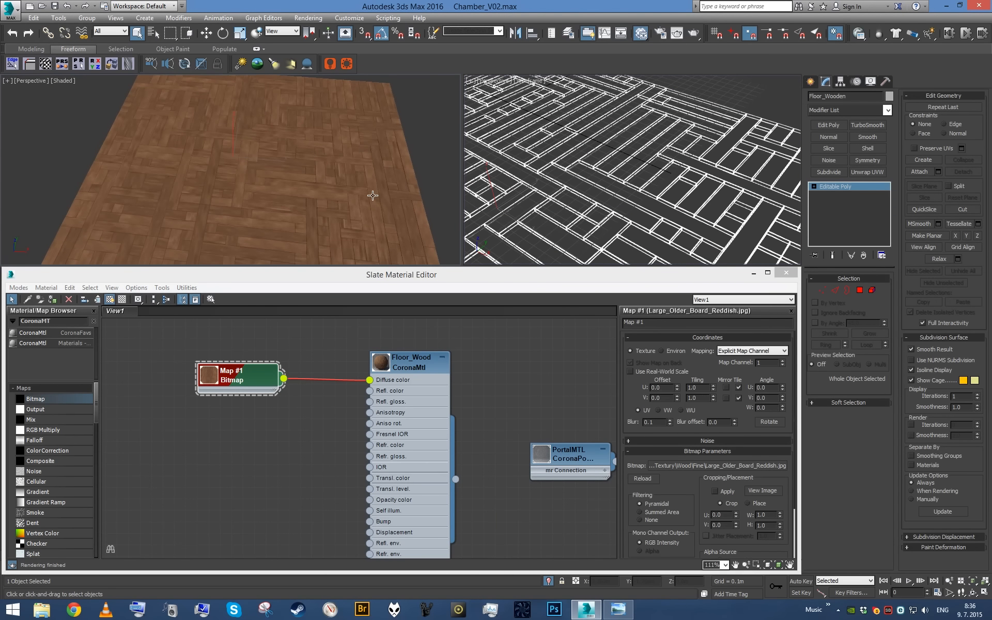
- Switch the wireframe viewport to Corona Interactive and frame the floor in it to preview the wood
left_click(504, 87)
left_click(500, 87)
mouse_move(551, 240)
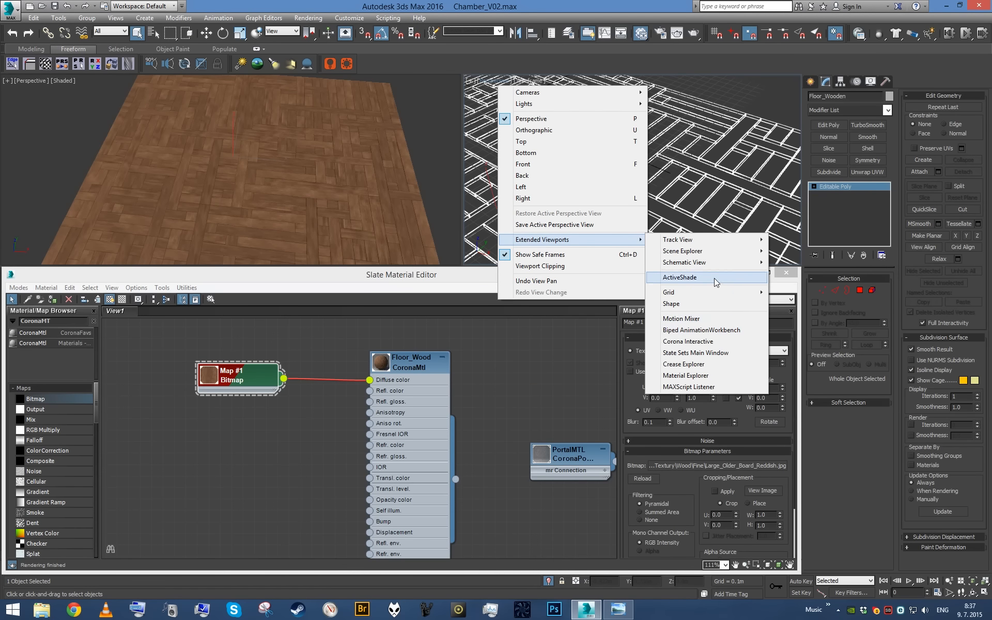
left_click(688, 341)
scroll(355, 160, "down", 10)
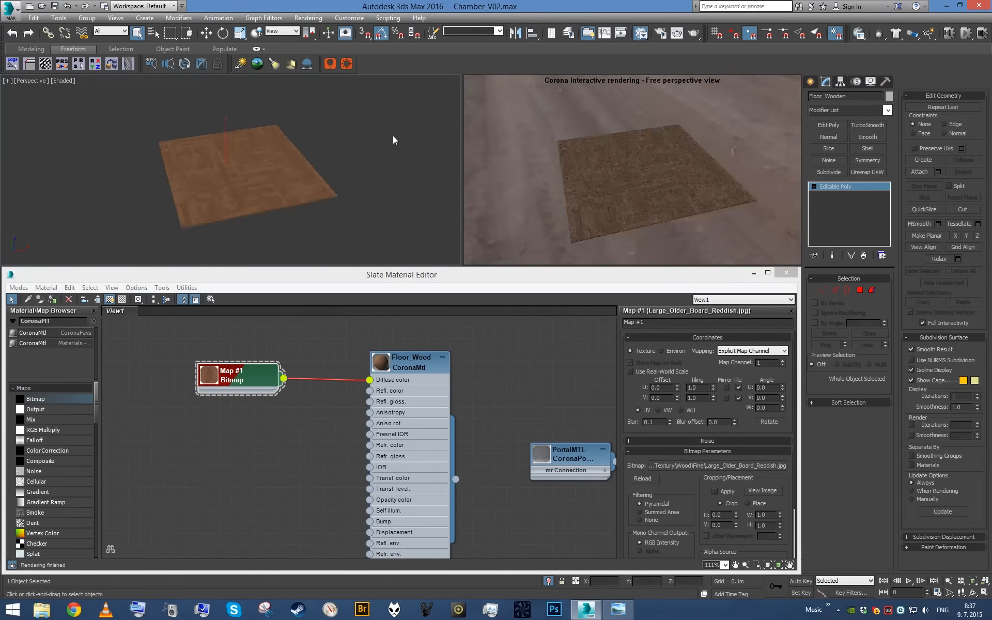
scroll(377, 130, "up", 8)
scroll(363, 132, "up", 6)
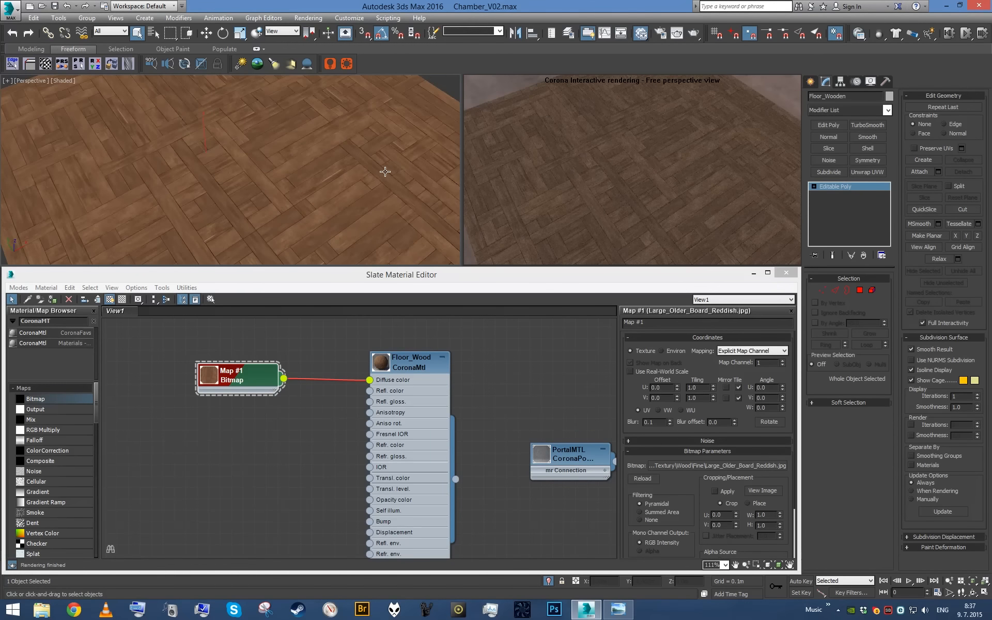
scroll(320, 432, "down", 2)
scroll(331, 432, "up", 2)
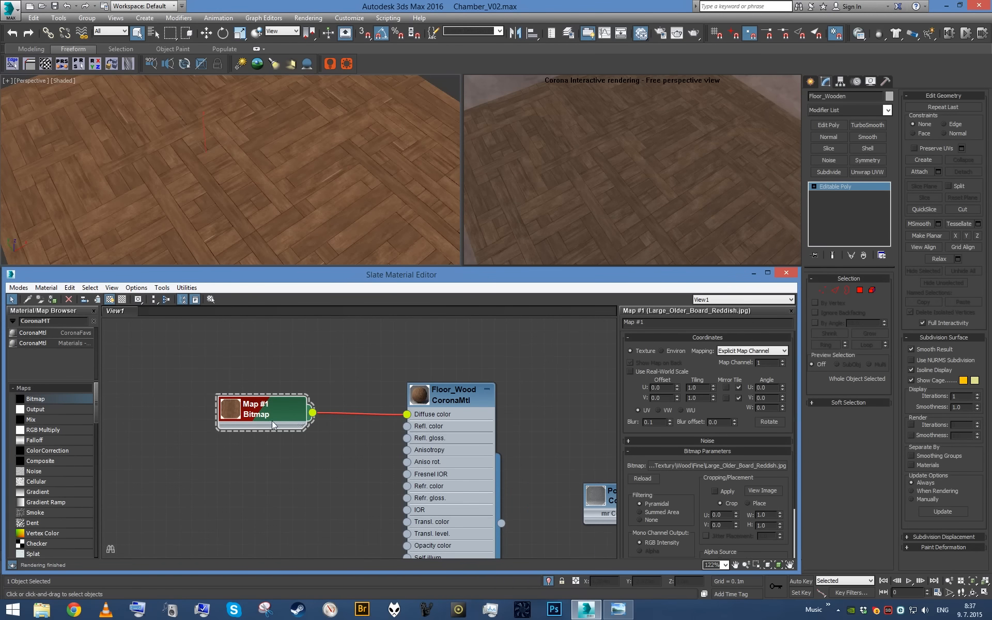
- Create a Mix map from the wood bitmap's output, with the bitmap wired into Mix Amount
scroll(283, 416, "down", 2)
scroll(330, 372, "up", 4)
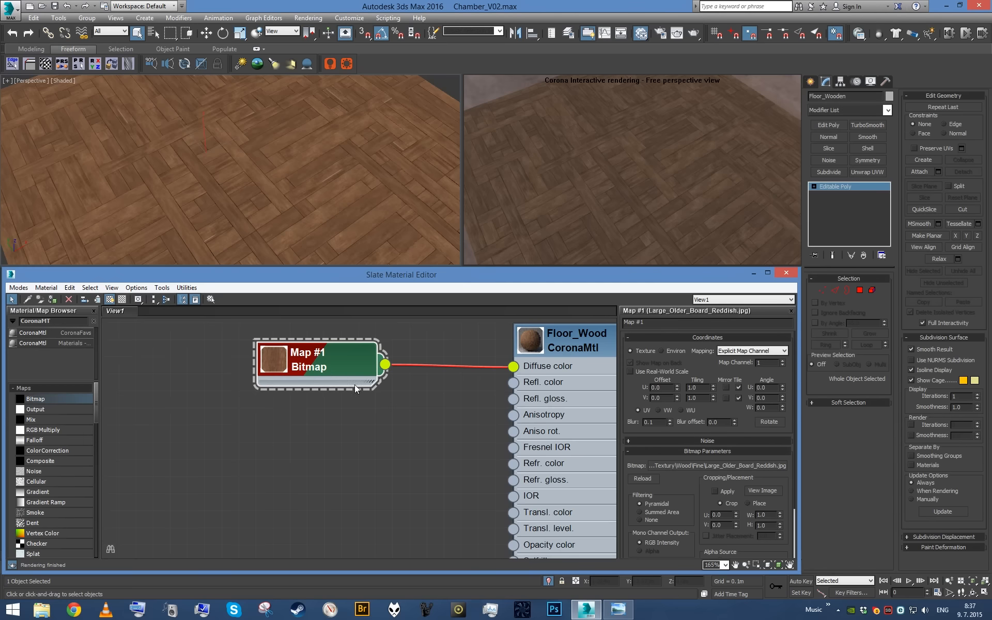
scroll(335, 369, "up", 1)
scroll(344, 414, "down", 1)
left_click_drag(268, 392, 152, 394)
middle_click_drag(236, 387, 274, 368)
scroll(274, 368, "up", 1)
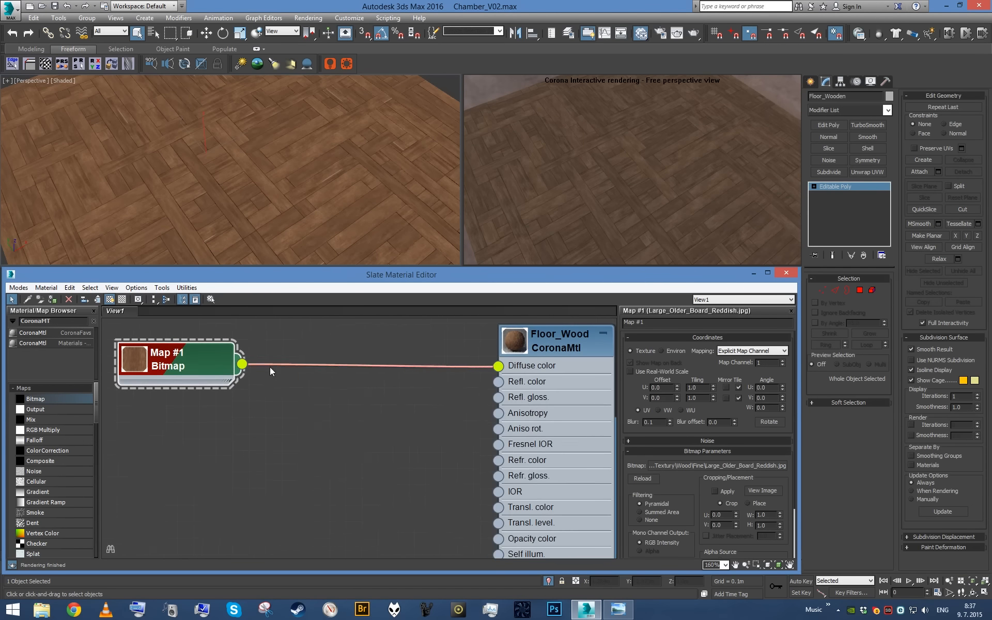
left_click_drag(242, 366, 322, 419)
mouse_move(344, 428)
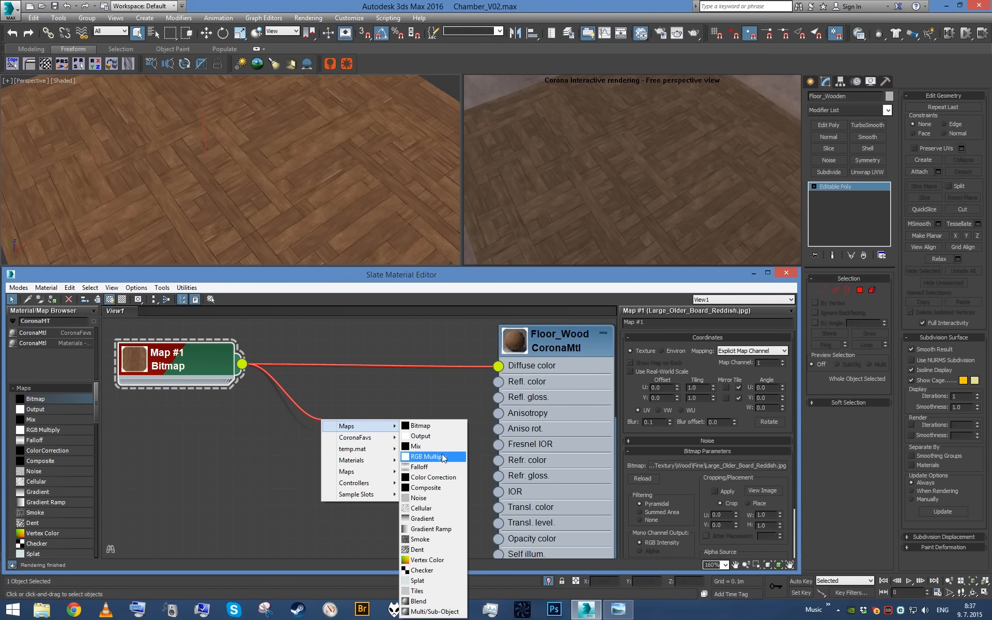
left_click(424, 446)
left_click(346, 454)
scroll(321, 460, "up", 1)
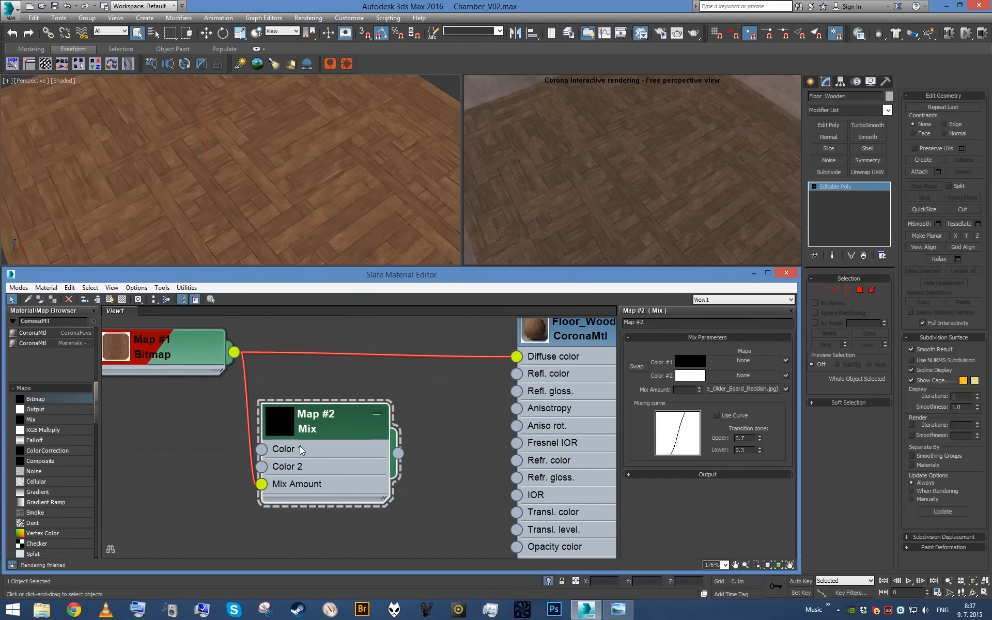
- Display the Mix map's parameters and collapse its node to hide the input slots
double_click(274, 430)
left_click(378, 416)
double_click(369, 478)
middle_click_drag(401, 214, 404, 216)
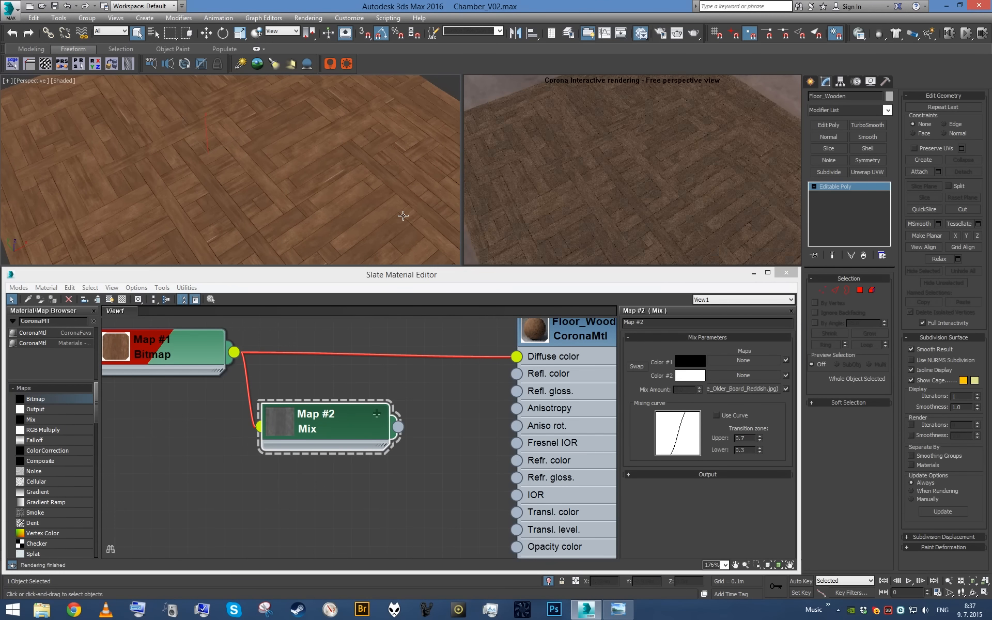
- Check the performance settings in the Corona render setup and return to the Mix map in the material graph
key("F10")
left_click(248, 151)
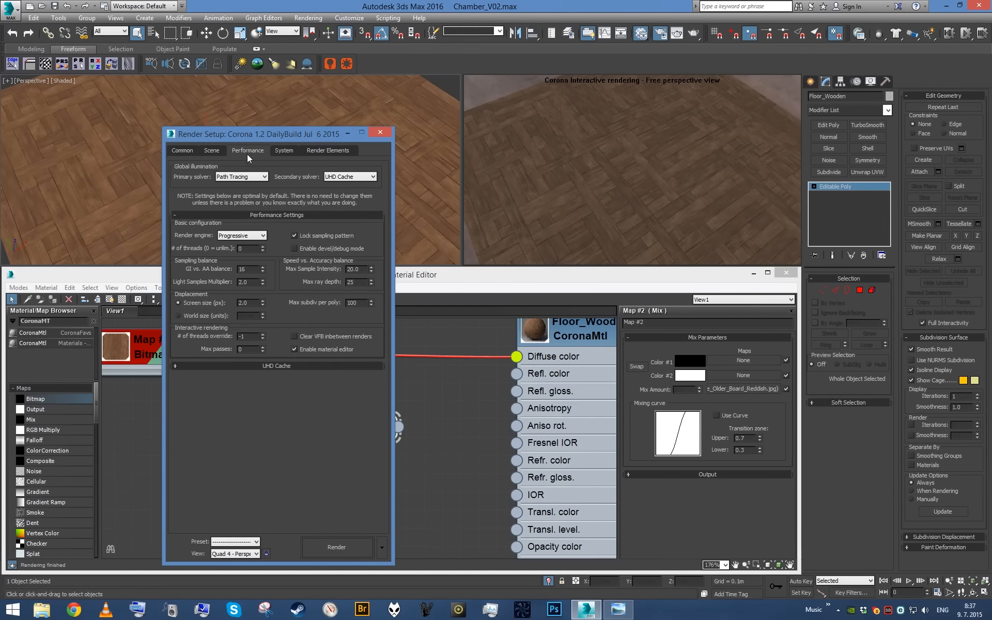
left_click(380, 132)
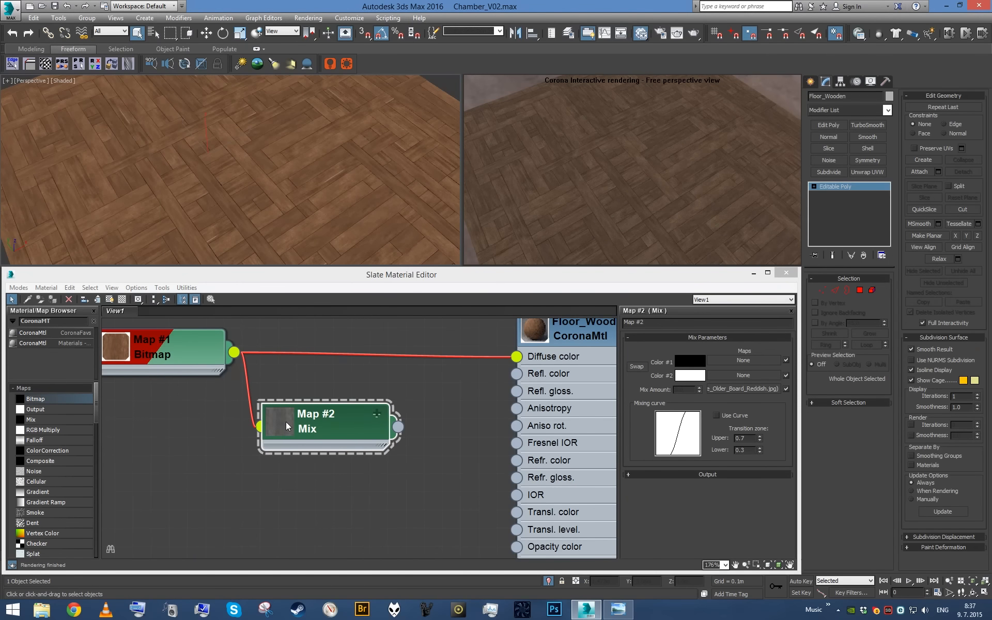
middle_click_drag(284, 422, 243, 473)
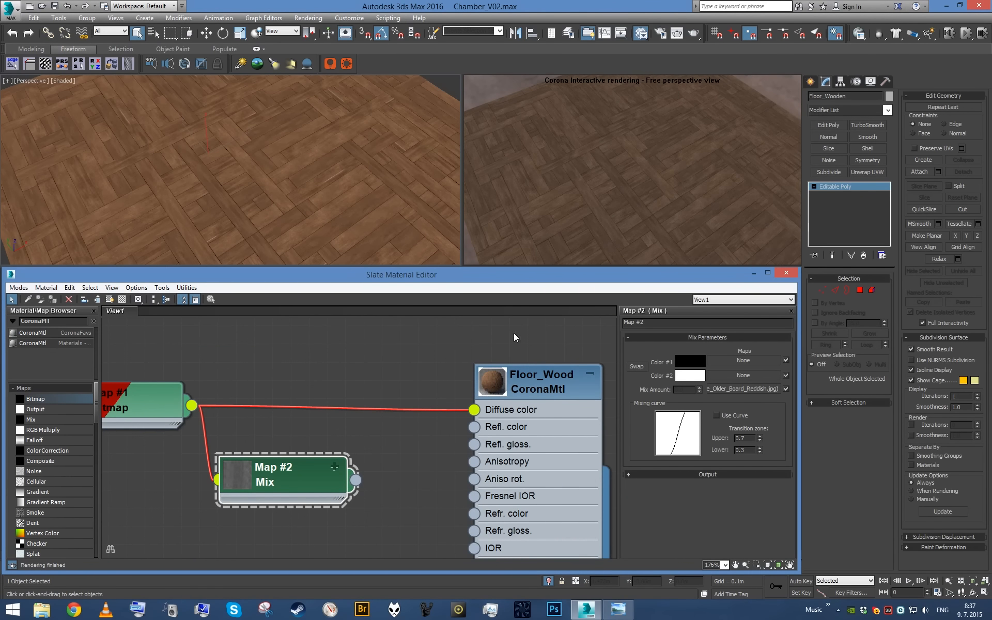
- Wire the Mix map into Floor_Wood's Refl. color, set the reflection level to 1.0, and preview the floor at a grazing angle
middle_click_drag(425, 440, 421, 377)
scroll(509, 395, "down", 5)
middle_click_drag(489, 370, 407, 360)
scroll(523, 470, "up", 2)
scroll(416, 359, "up", 1)
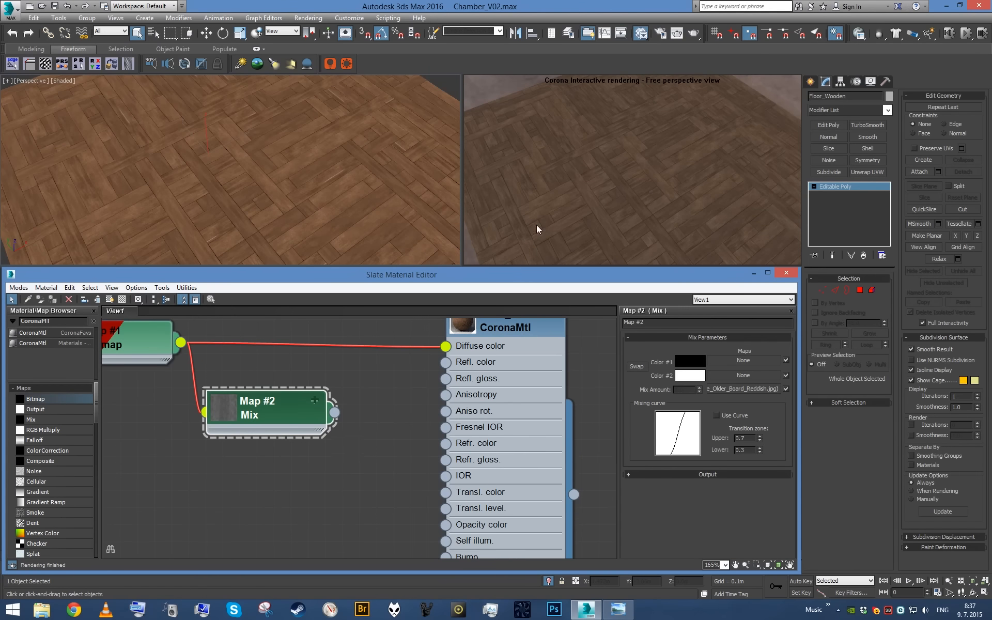
left_click_drag(318, 419, 445, 364)
double_click(503, 379)
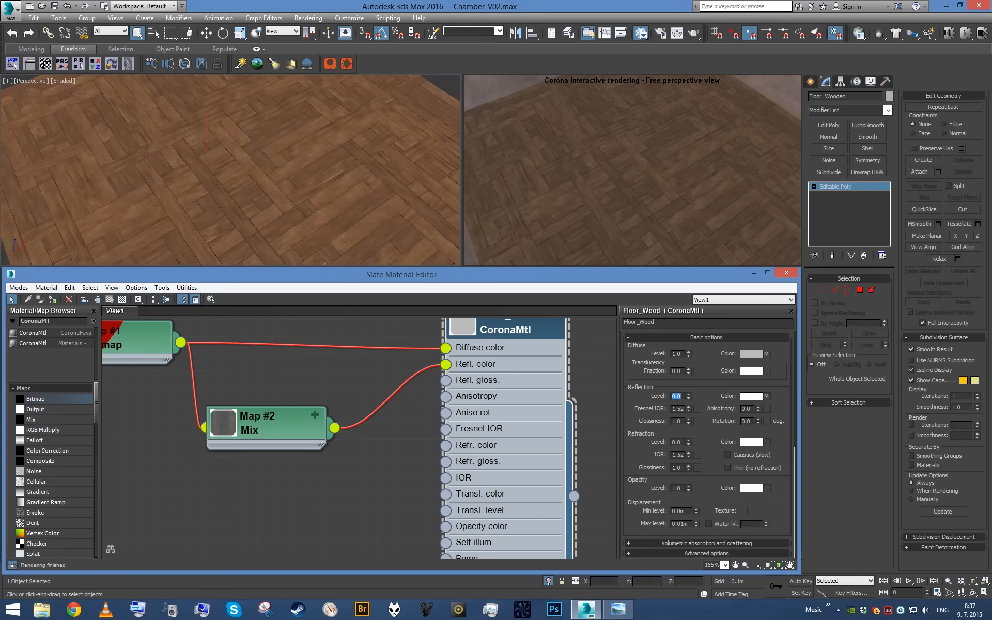
middle_click_drag(338, 160, 300, 152, "alt")
scroll(305, 152, "up", 3)
middle_click_drag(344, 148, 343, 178)
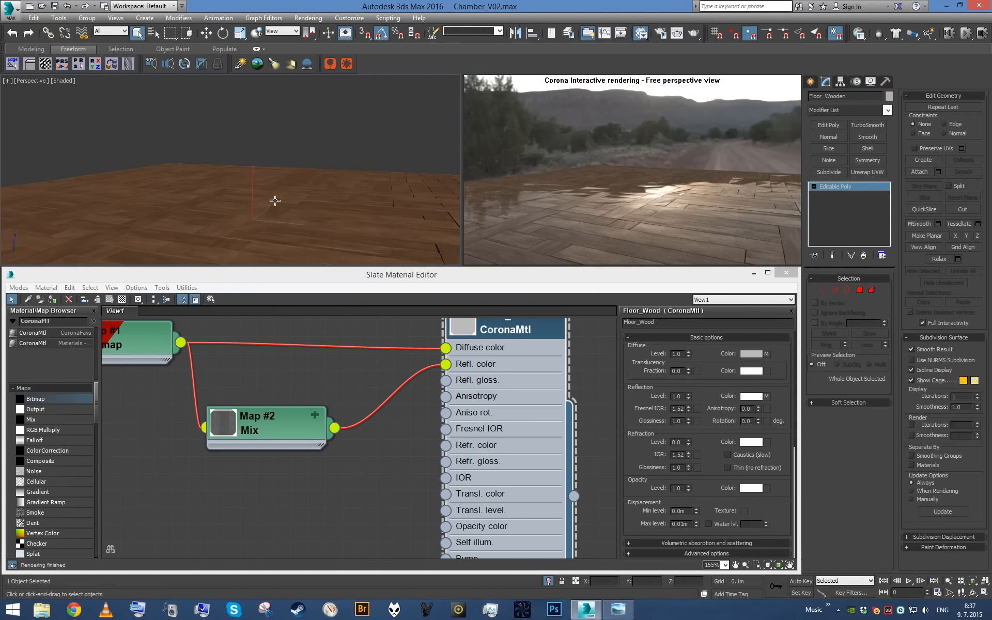
scroll(272, 200, "down", 3)
middle_click_drag(278, 201, 275, 206, "alt")
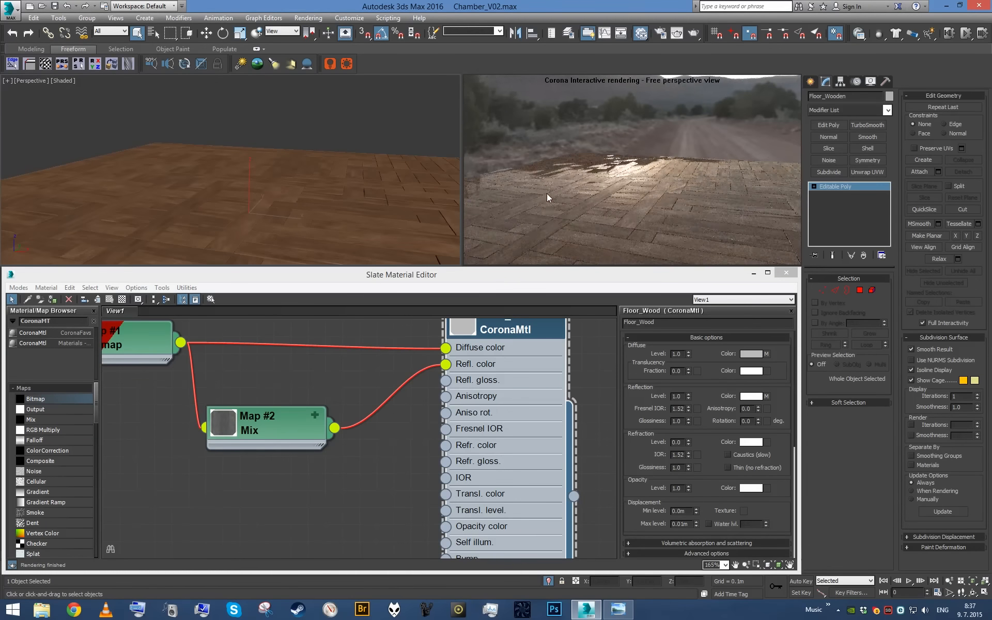
- Create an Output map from the wood bitmap's output, placed below the Mix map
middle_click_drag(312, 396, 368, 421)
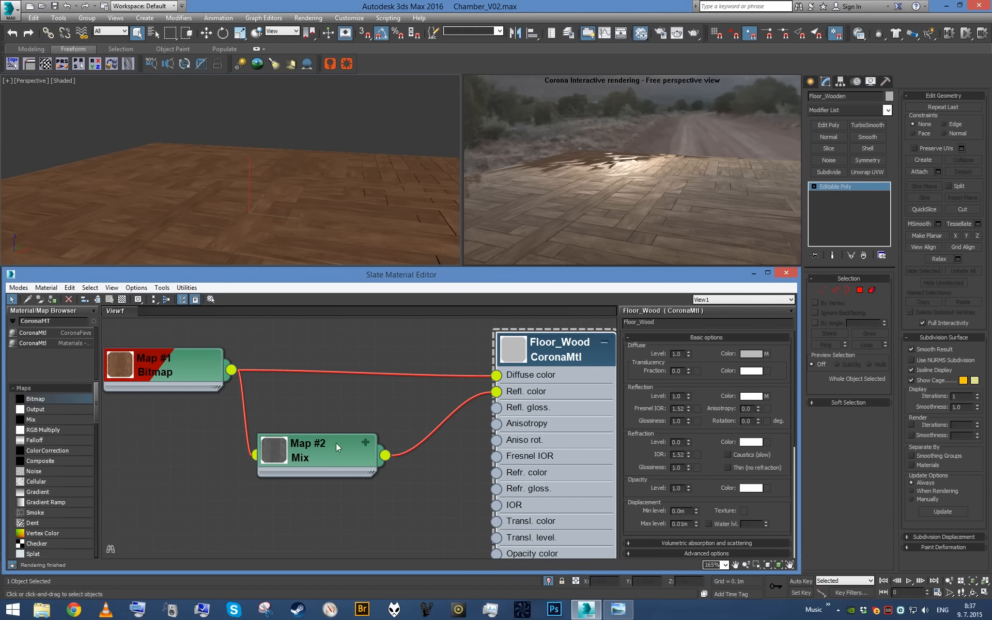
left_click_drag(330, 455, 329, 421)
middle_click_drag(331, 501, 266, 485)
left_click_drag(199, 382, 273, 501)
mouse_move(313, 509)
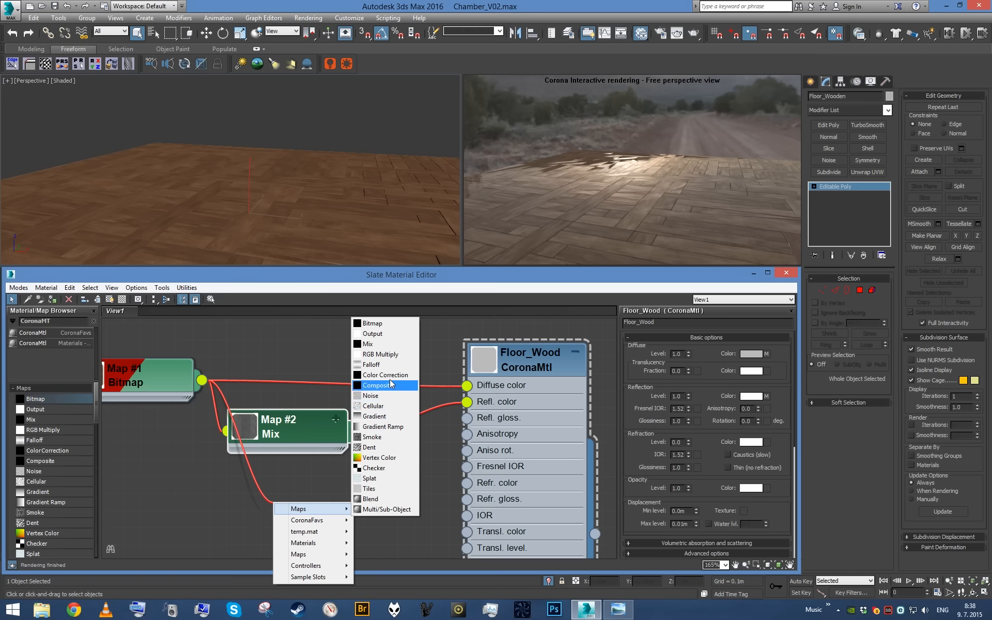
left_click(382, 334)
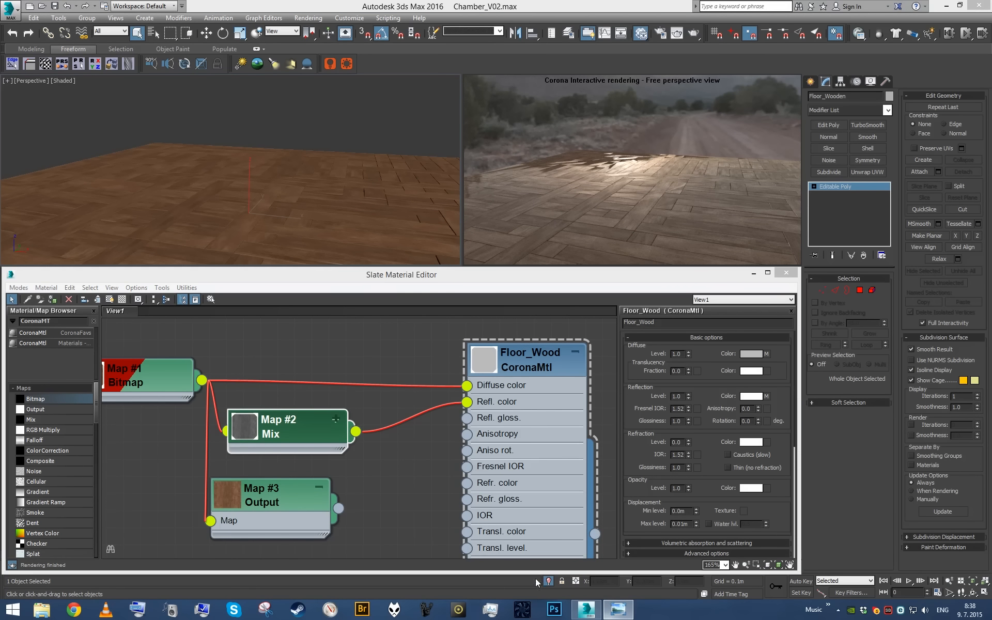
- Check the chamber reference photo and wire the Output map into Floor_Wood's Refl. gloss
left_click_drag(0, 36, 628, 2)
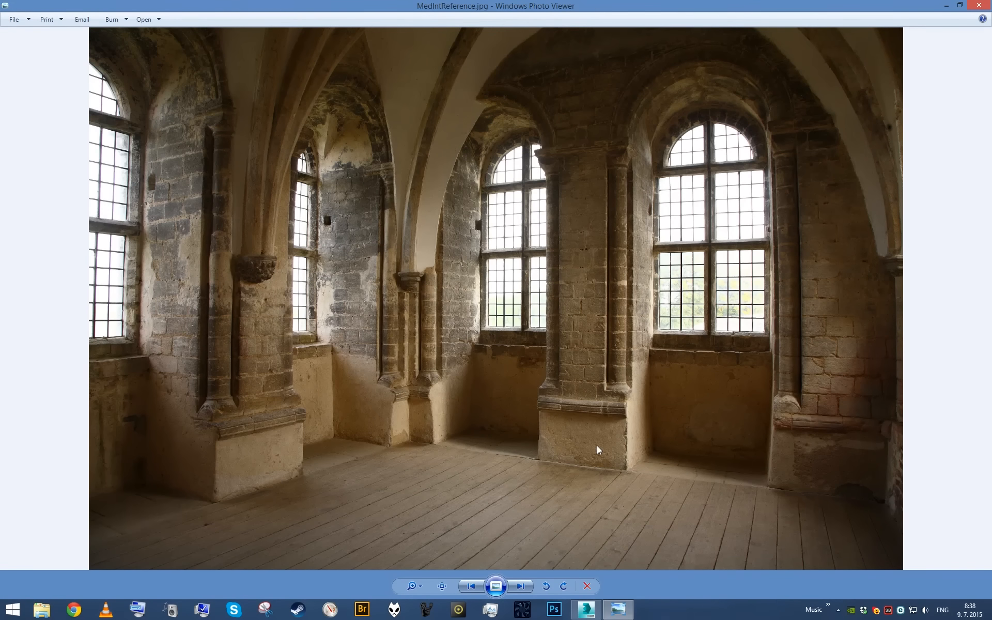
key("alt+Tab")
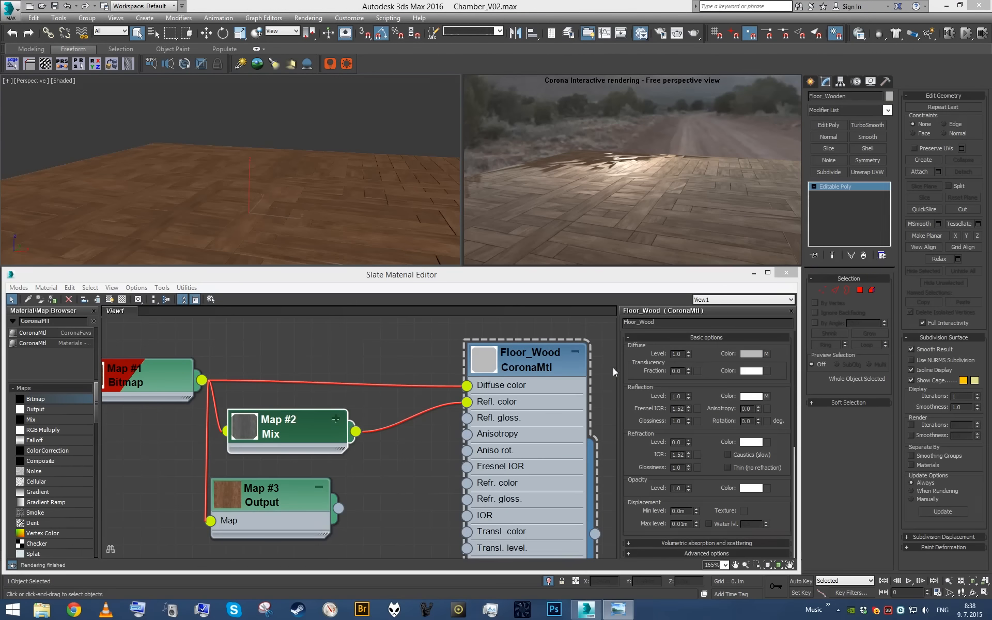
left_click_drag(332, 510, 470, 418)
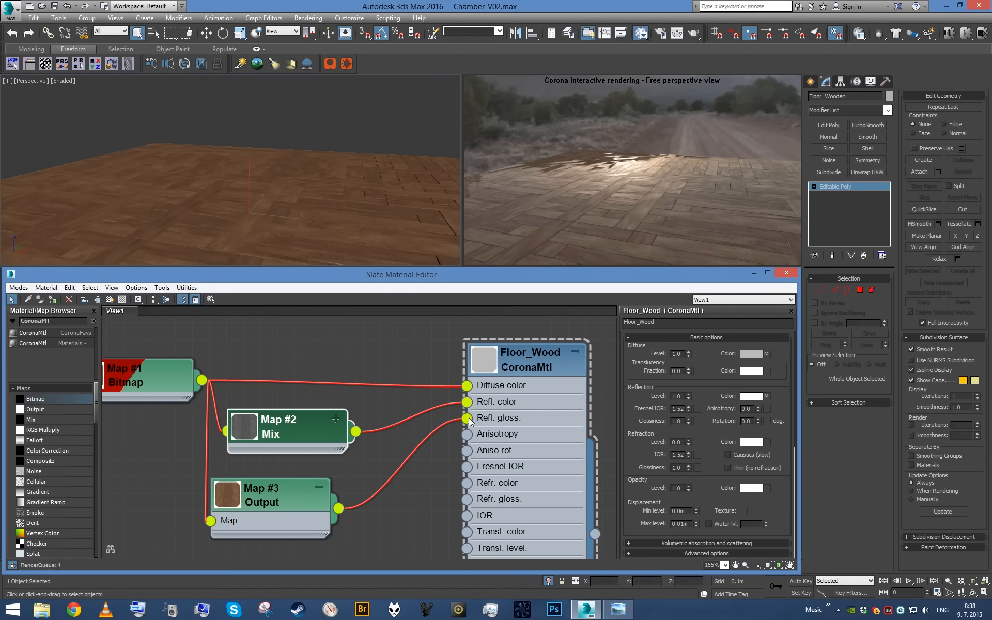
- Enable Clamp on the Output map, set RGB Level to 2.0 and RGB Offset to 0.2, and reduce RGB Level to 1.5
left_click(278, 504)
left_click(636, 411)
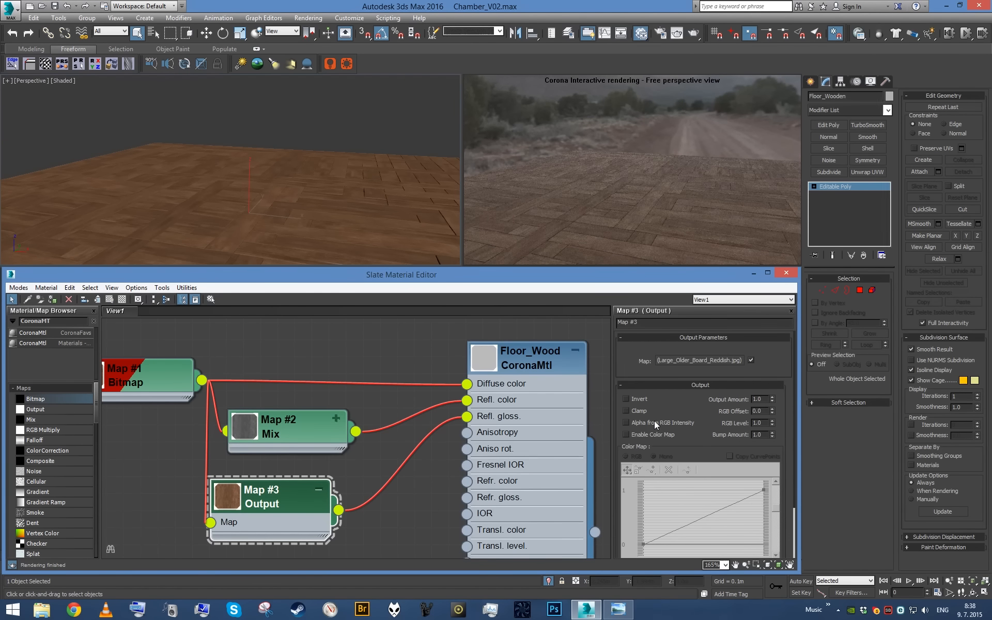
double_click(757, 423)
type("2")
key("Return")
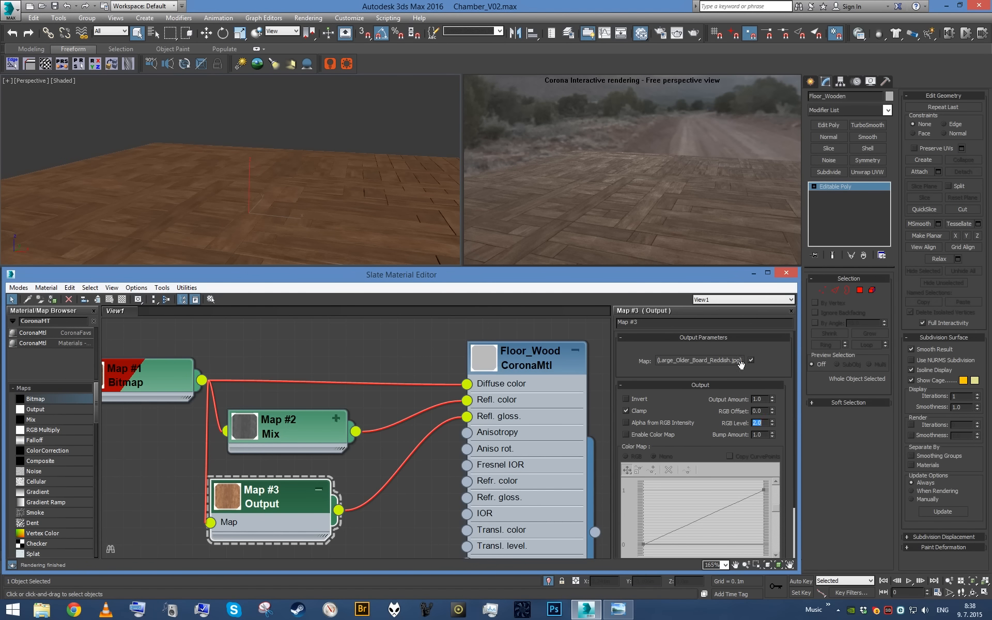
type("0.2")
key("Return")
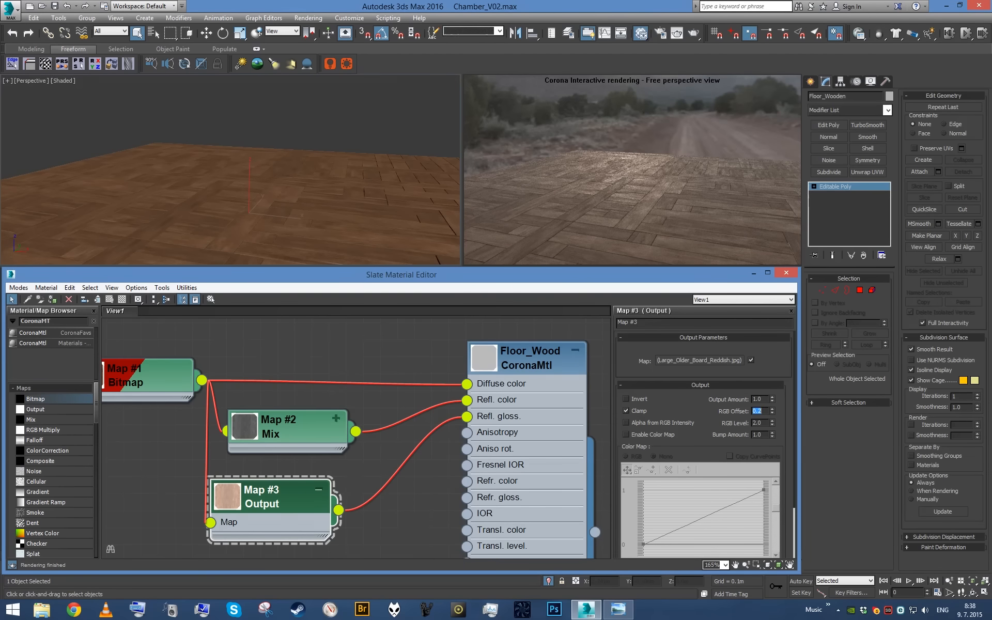
double_click(757, 423)
type("1.5")
key("Return")
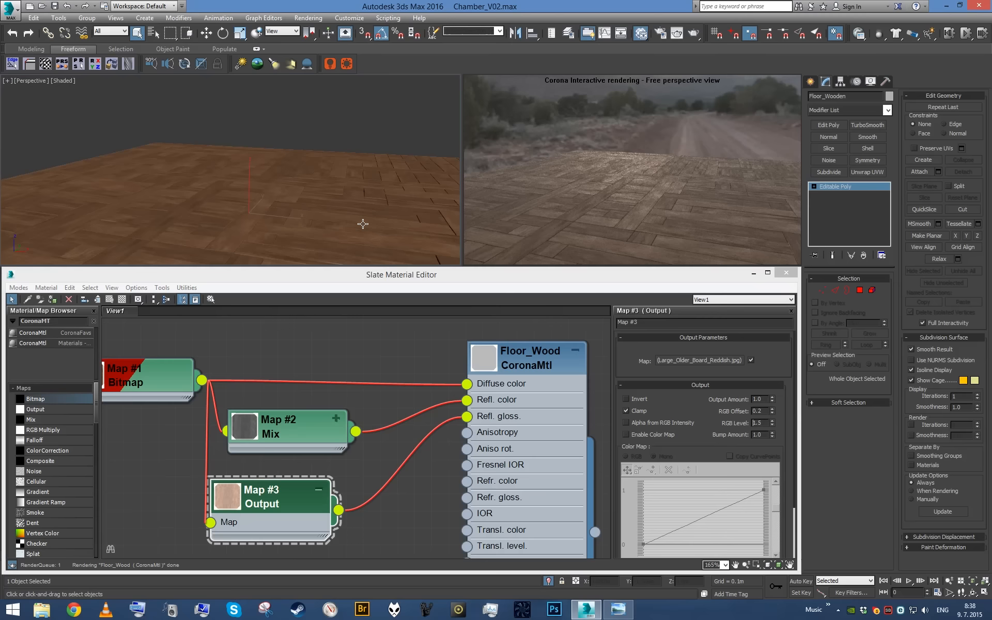
- Check the Mix map's output settings, delete the Mix map, and move the Output node up into its place
left_click(309, 420)
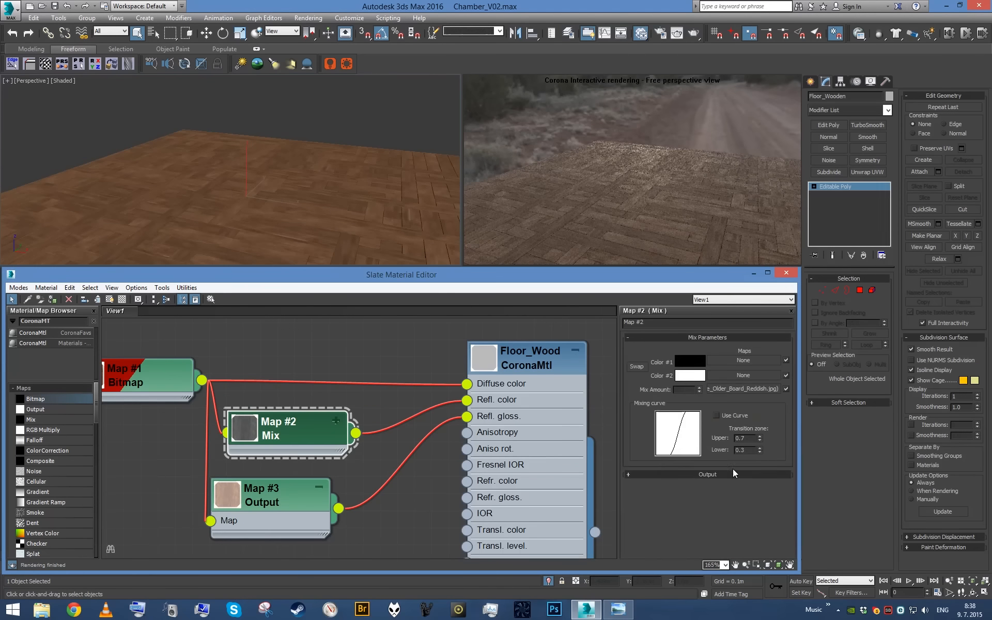
left_click(723, 475)
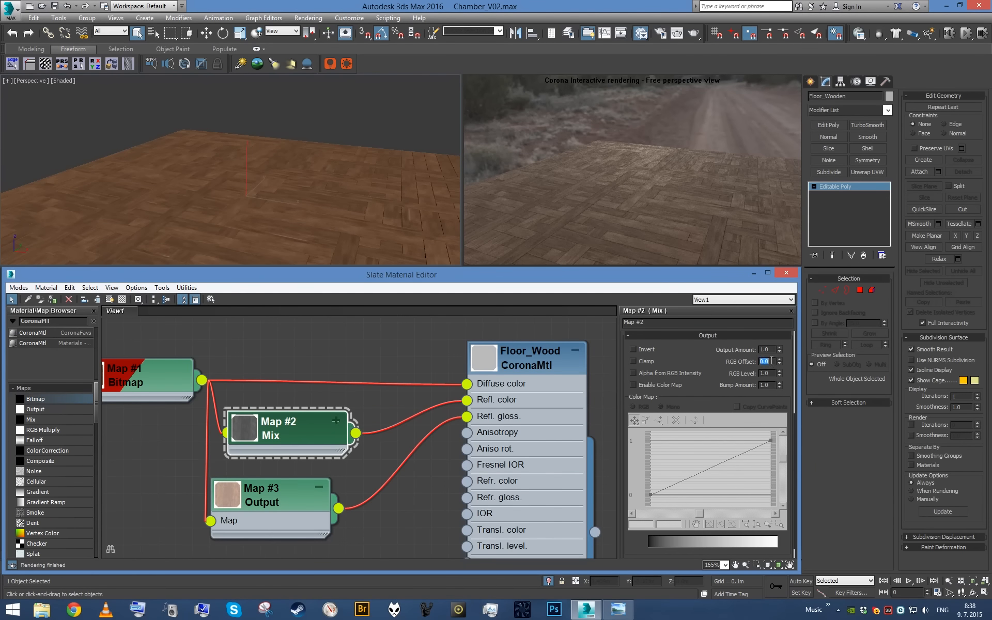
left_click(317, 428)
key("Delete")
left_click_drag(292, 503, 310, 485)
- Set Floor_Wood's reflection level to 0.4 and its Fresnel IOR to 2
left_click(550, 415)
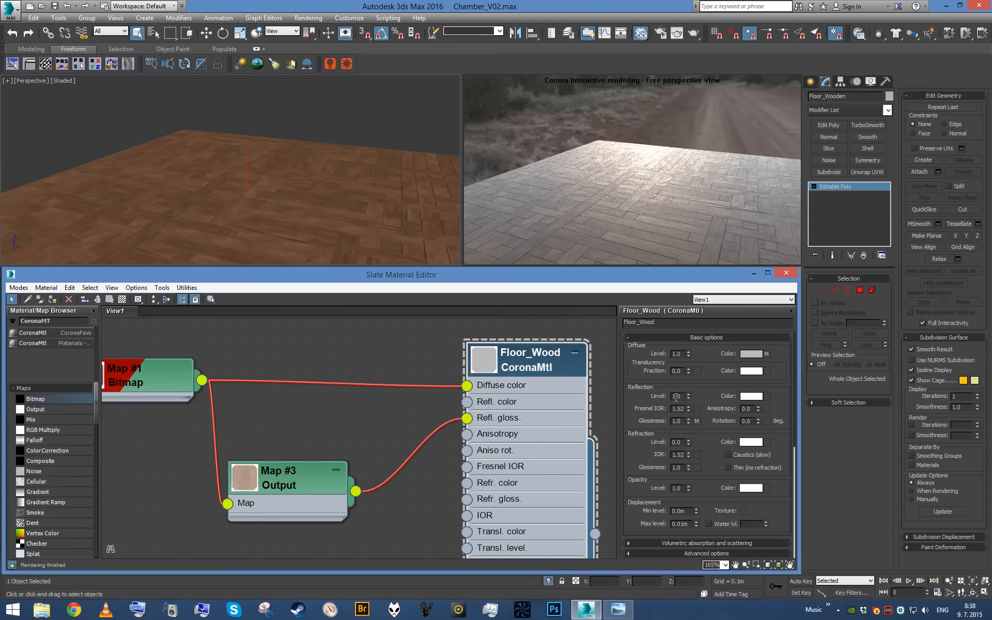
type(".4")
key("Return")
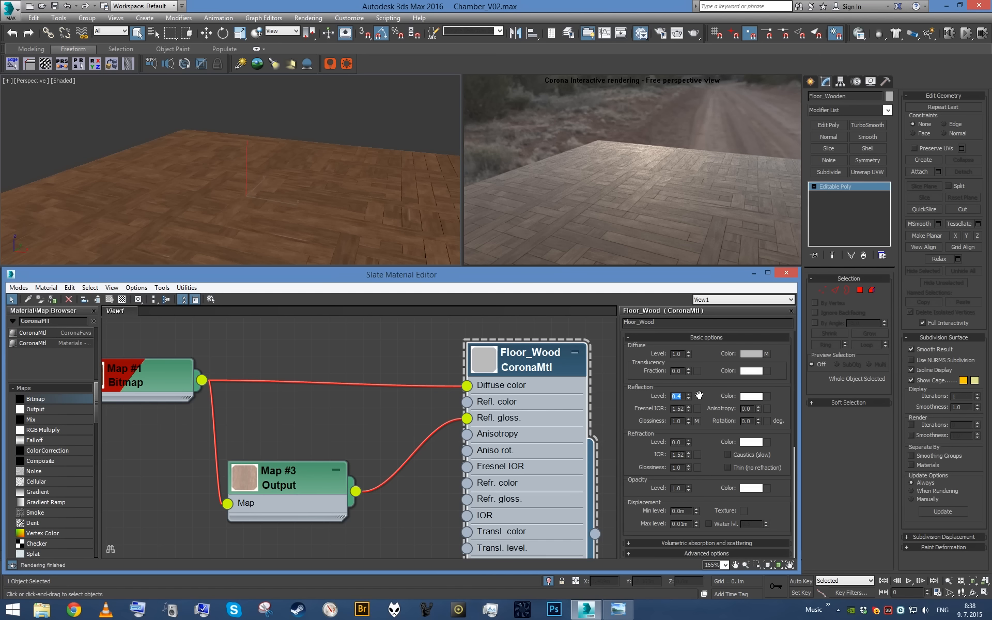
double_click(679, 409)
type("2")
key("Return")
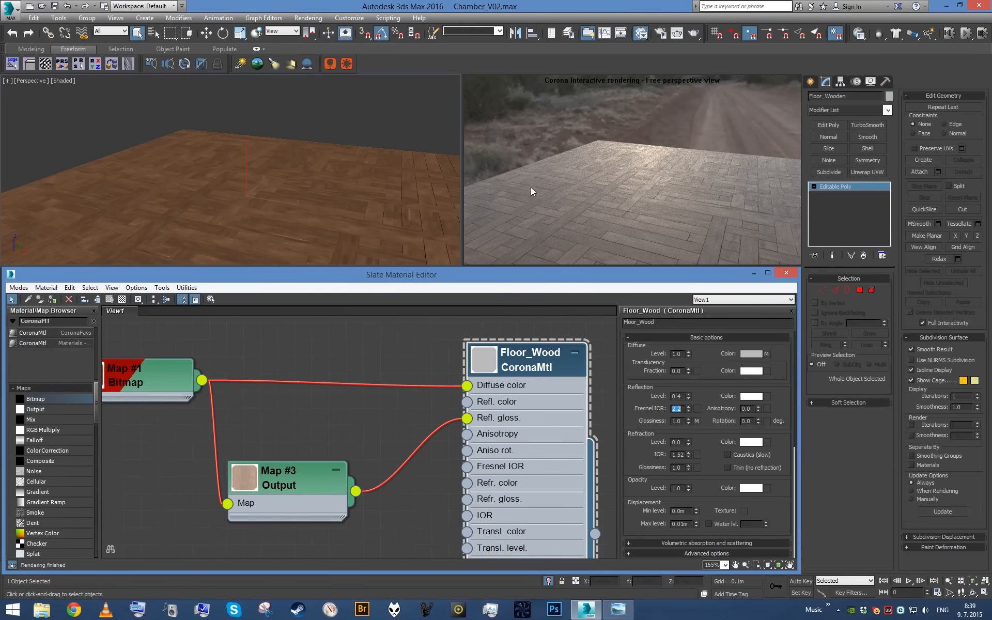
type("2")
key("Return")
- Set the Output map's RGB Level to 1.0 and its RGB Offset to 0
left_click(286, 489)
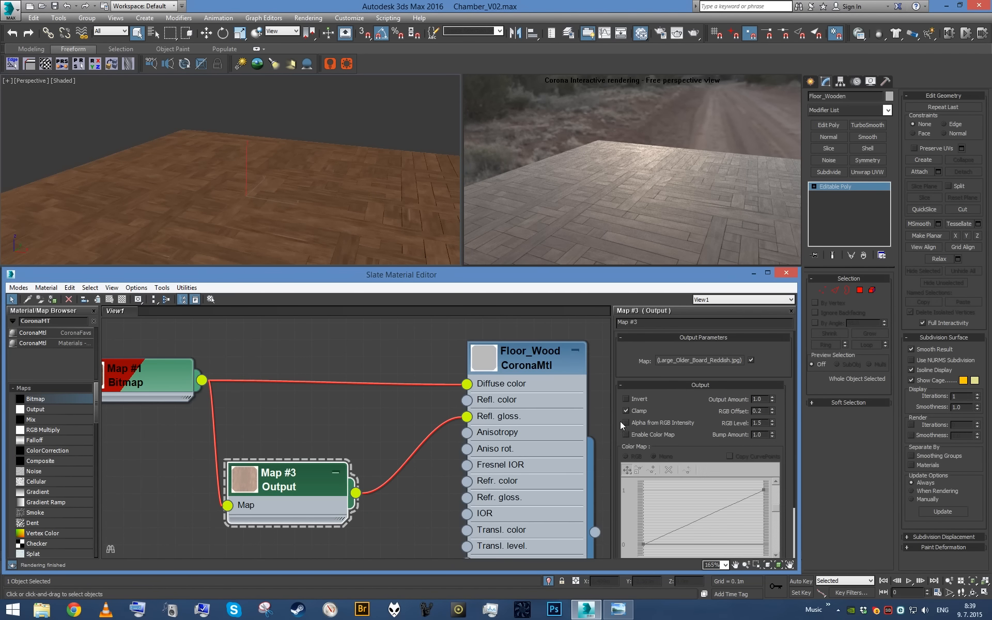
key("Return")
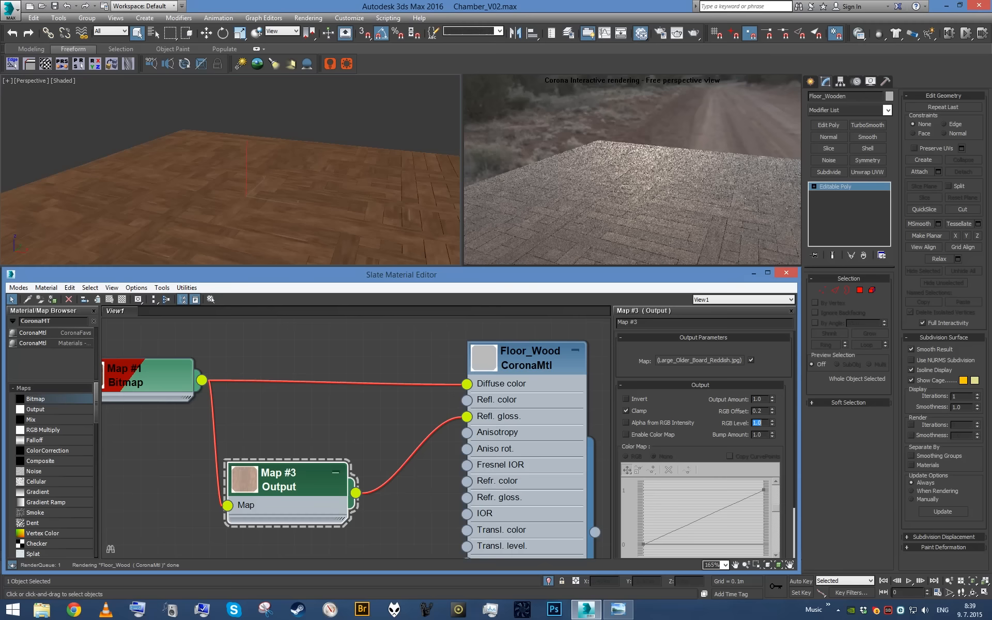
double_click(760, 411)
type("0")
key("Return")
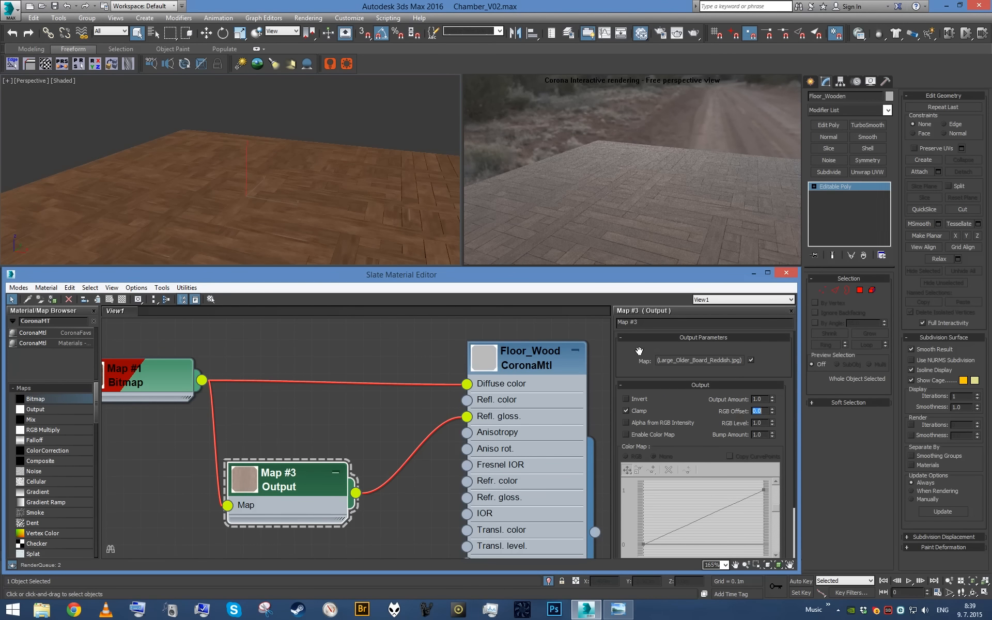
- Try an RGB Level of 1.5 and then 2.0 on the Output map
double_click(758, 423)
type("1.5")
key("Return")
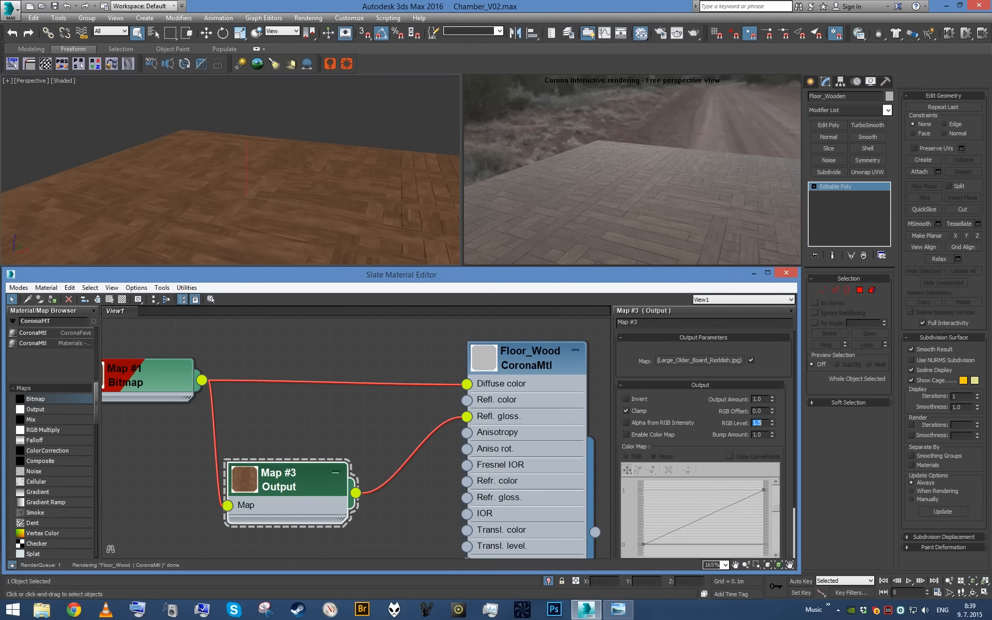
type("2")
key("Return")
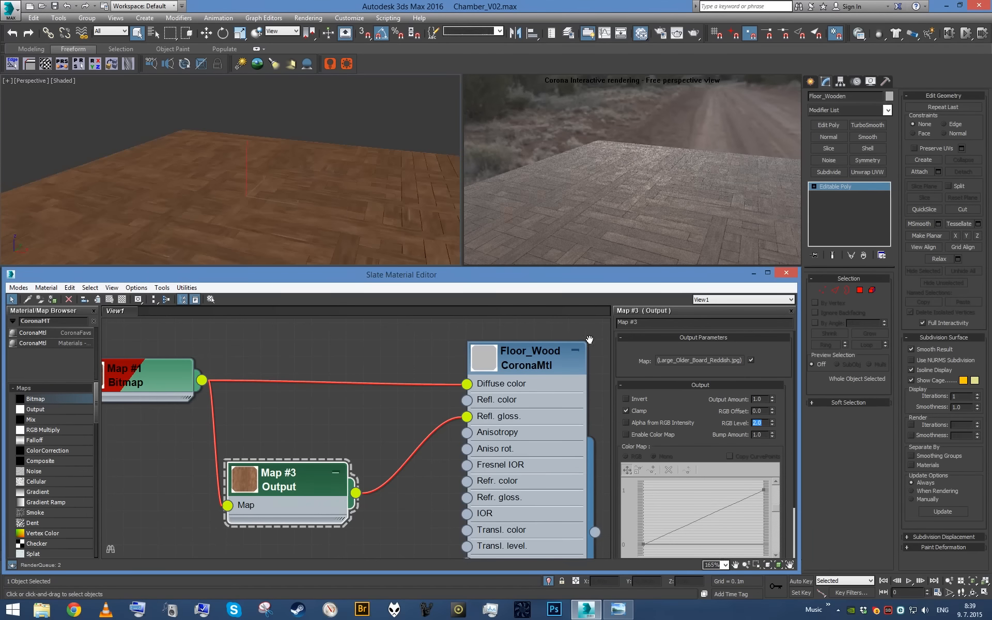
- Preview the whole chamber through the camera and set the Output map's RGB Level to 1.6
middle_click_drag(378, 183, 362, 173, "alt")
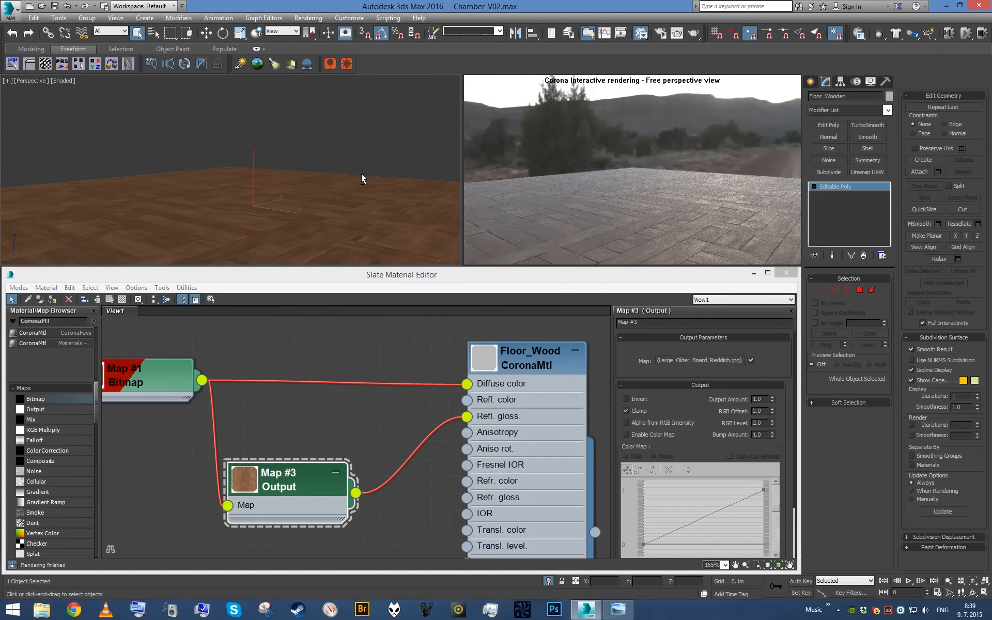
key("c")
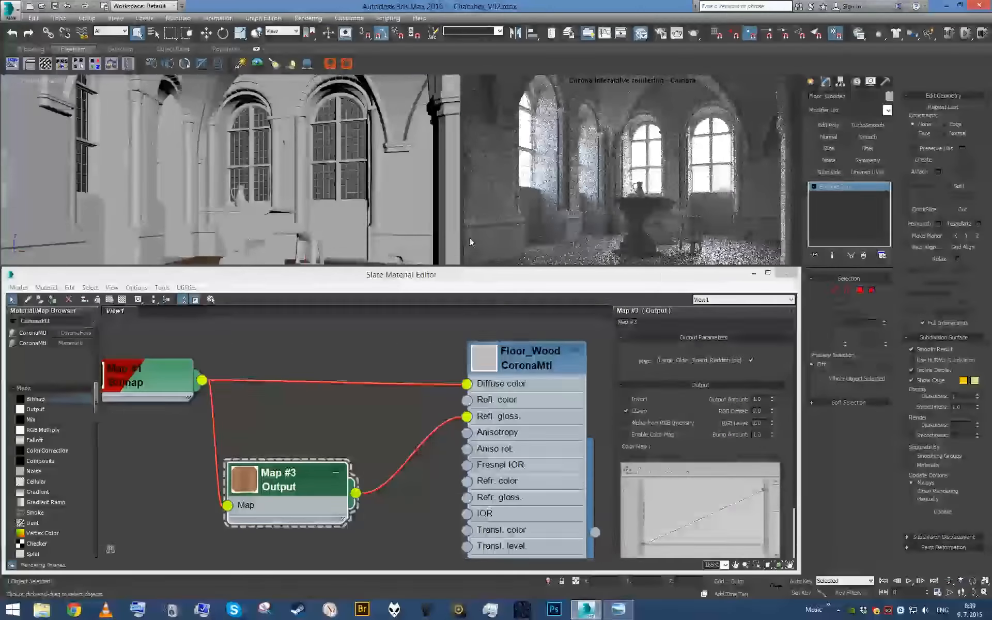
mouse_move(644, 272)
left_mouse_down()
mouse_move(628, 330)
mouse_move(656, 290)
left_mouse_up()
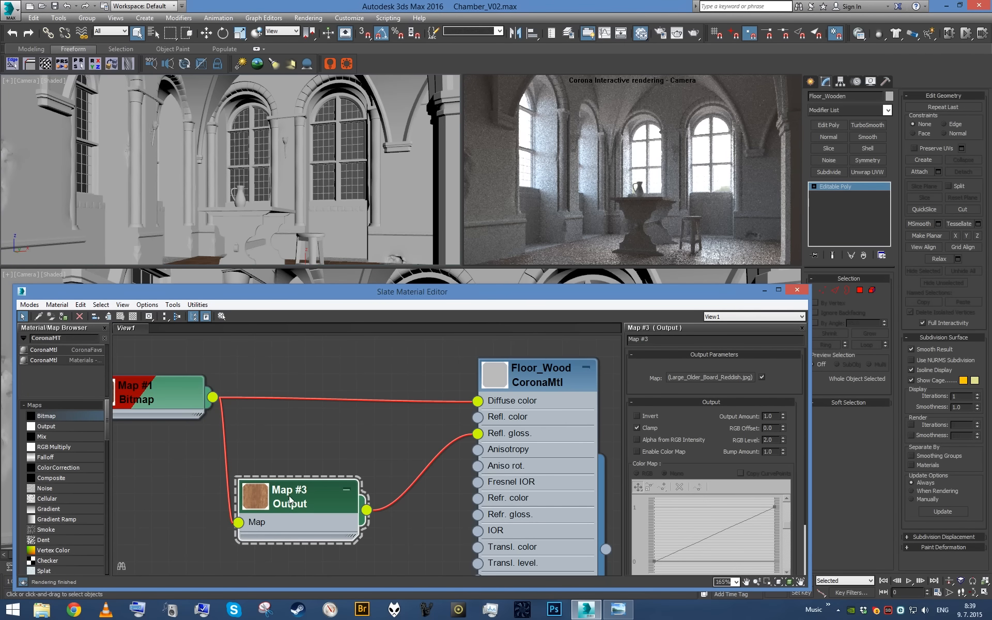
type("6")
key("Return")
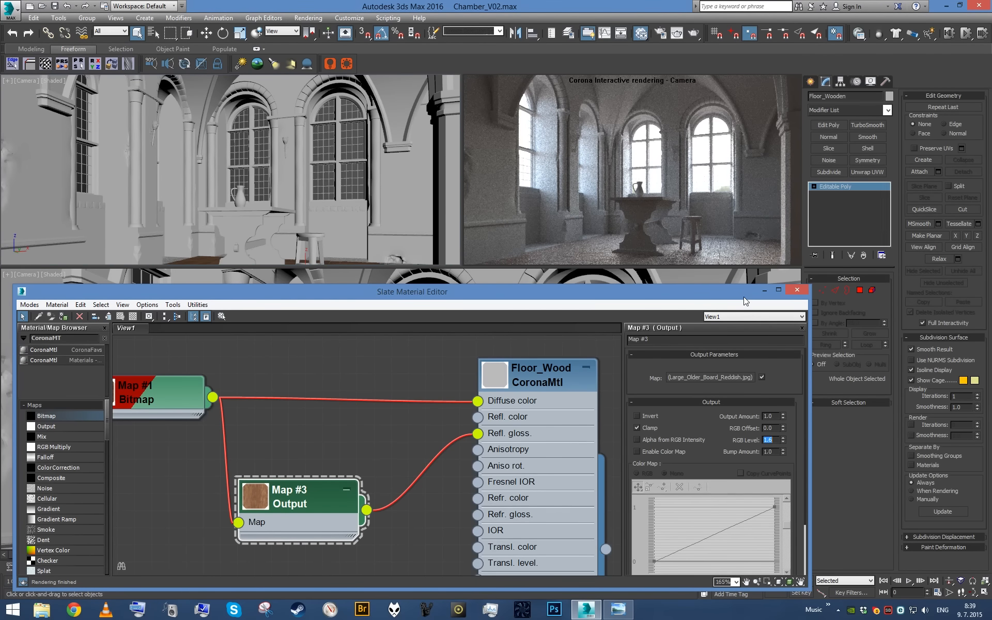
left_click_drag(744, 298, 751, 290)
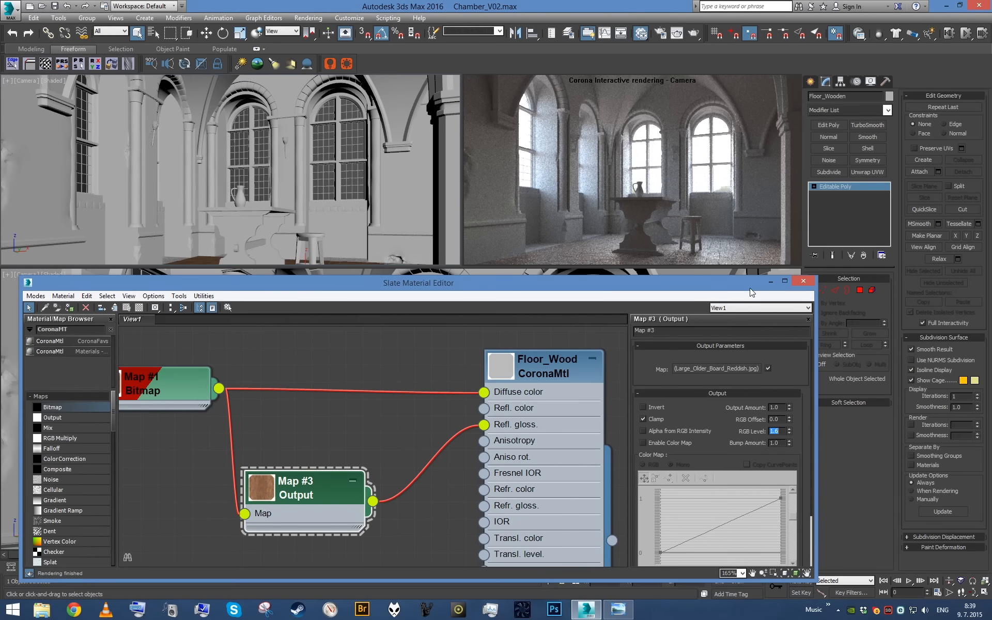
left_click_drag(333, 284, 317, 278)
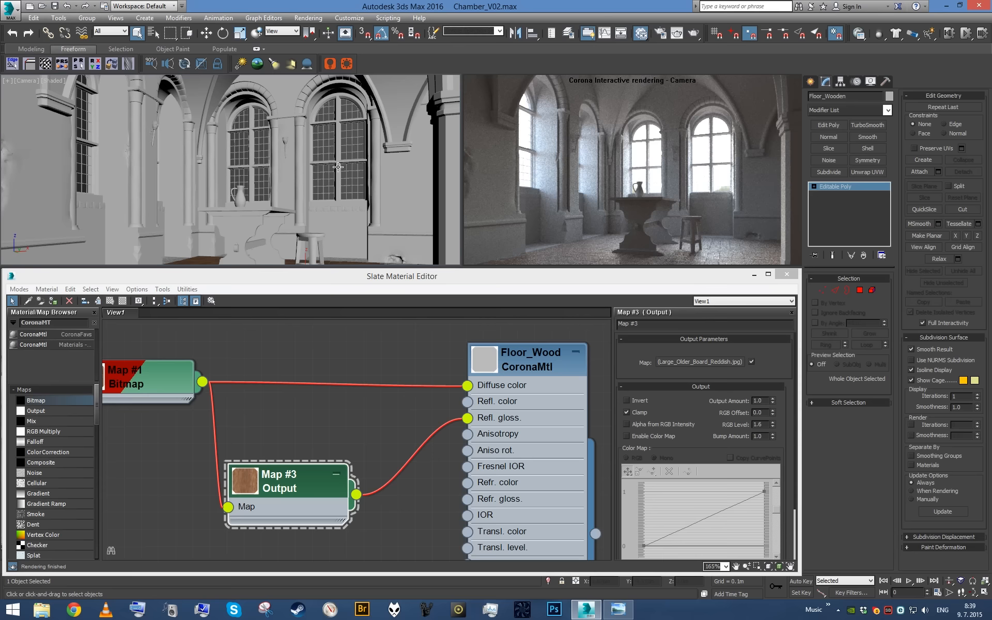
- Isolate the floor in a perspective view and wire the wood bitmap into Floor_Wood's Bump
key("alt+q")
middle_click_drag(341, 175, 307, 197, "alt")
scroll(349, 199, "up", 3)
scroll(292, 395, "down", 4)
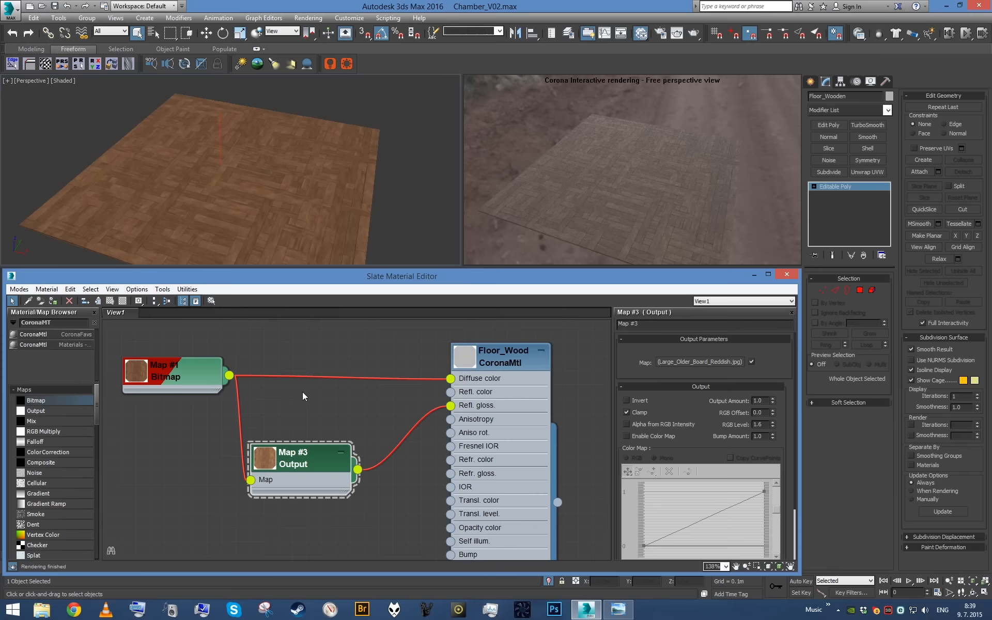
middle_click_drag(248, 394, 267, 442)
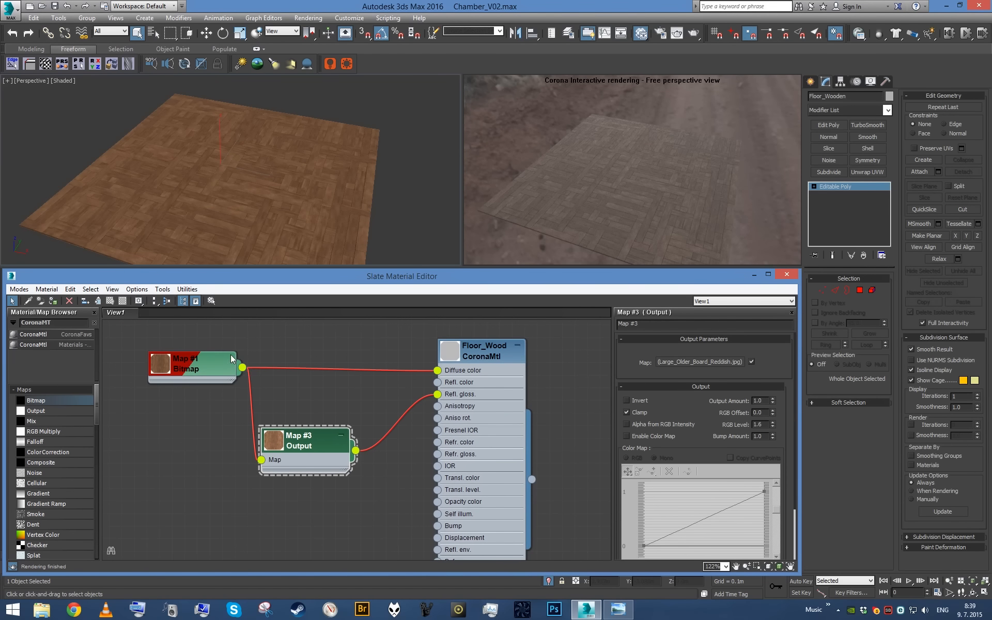
left_click_drag(242, 367, 437, 525)
scroll(299, 210, "up", 10)
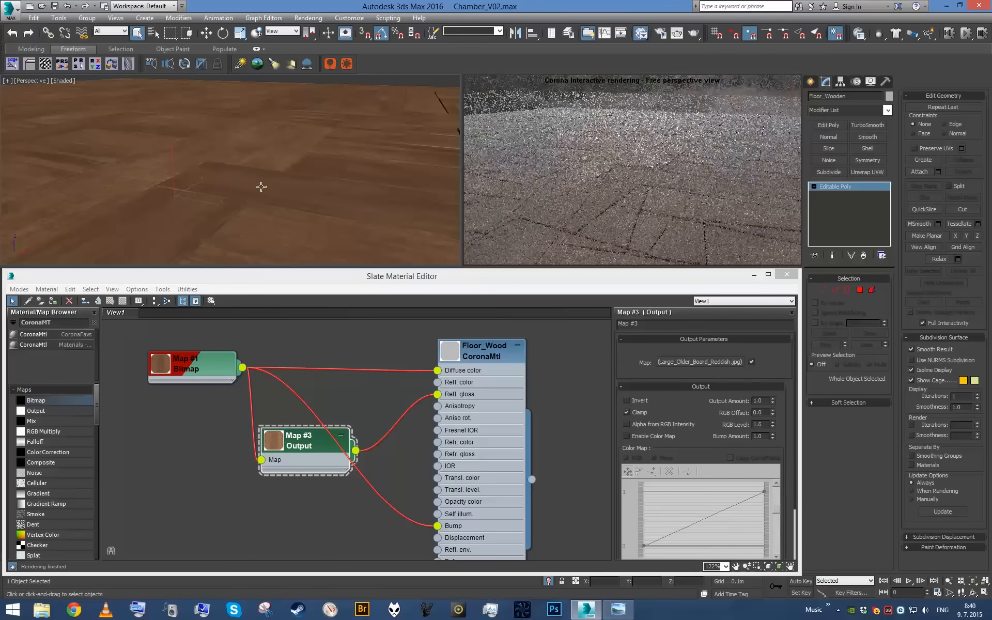
- Examine Floor_Wood's map amounts and check the bump effect on the floorboards from several viewing angles and distances
double_click(489, 455)
scroll(720, 462, "down", 5)
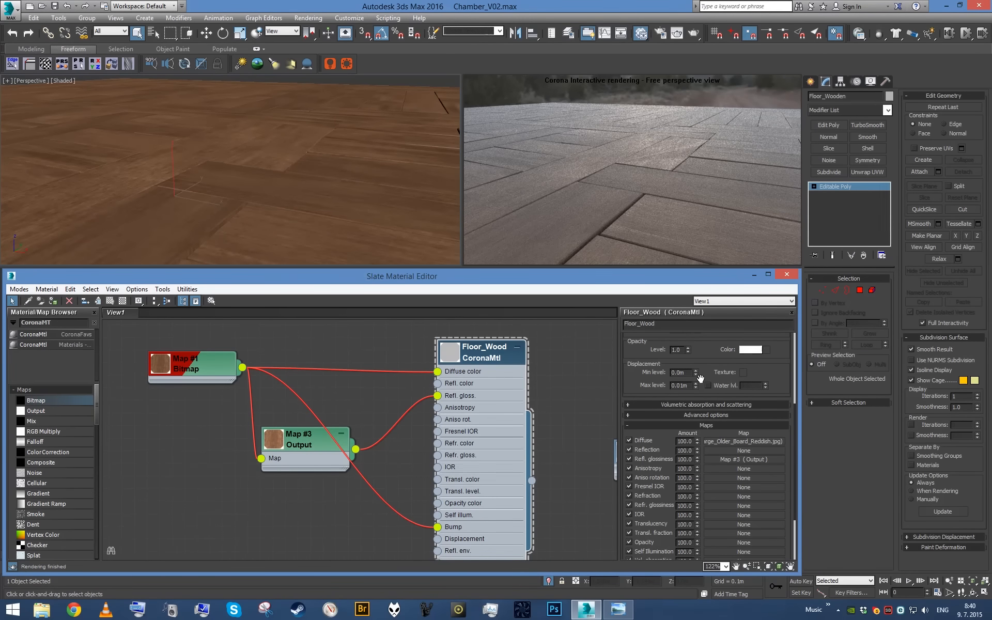
scroll(692, 392, "down", 3)
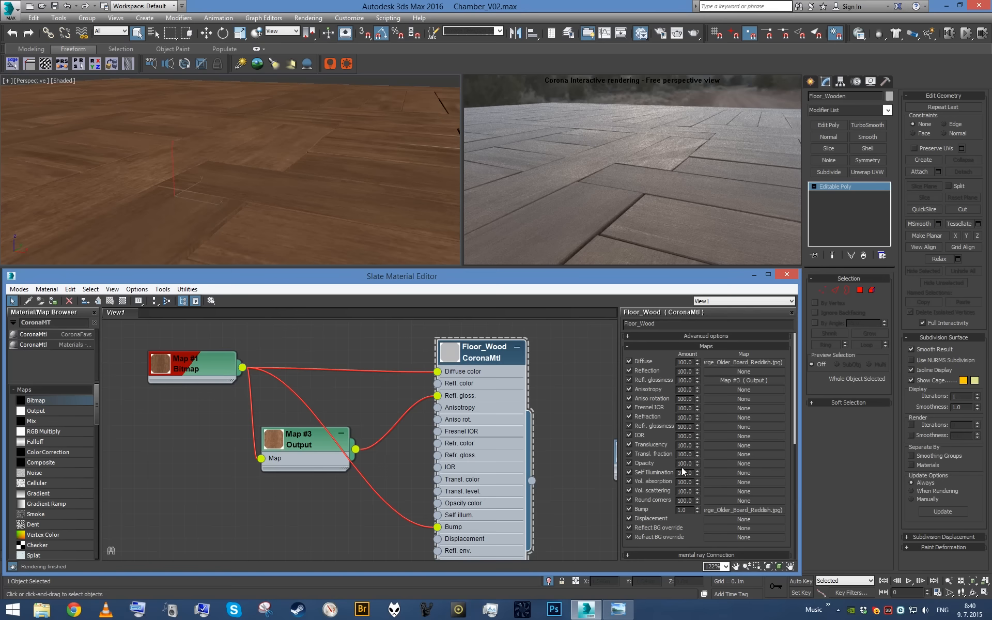
middle_click_drag(297, 172, 293, 163, "alt")
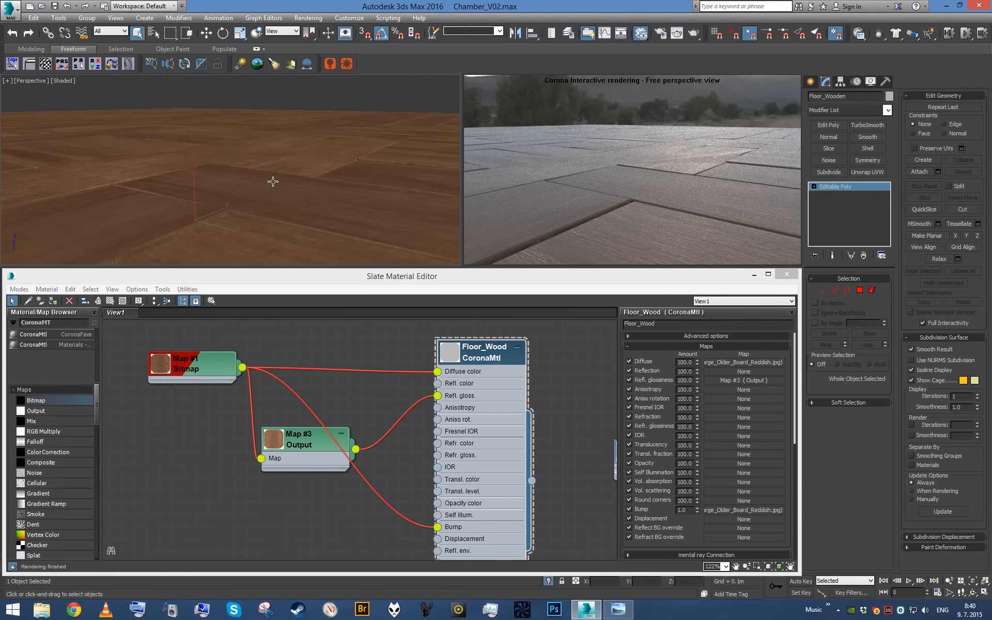
mouse_move(275, 181)
middle_mouse_down("alt")
mouse_move(362, 194)
mouse_move(250, 183)
mouse_move(274, 181)
mouse_move(268, 204)
mouse_move(286, 198)
middle_mouse_up("alt")
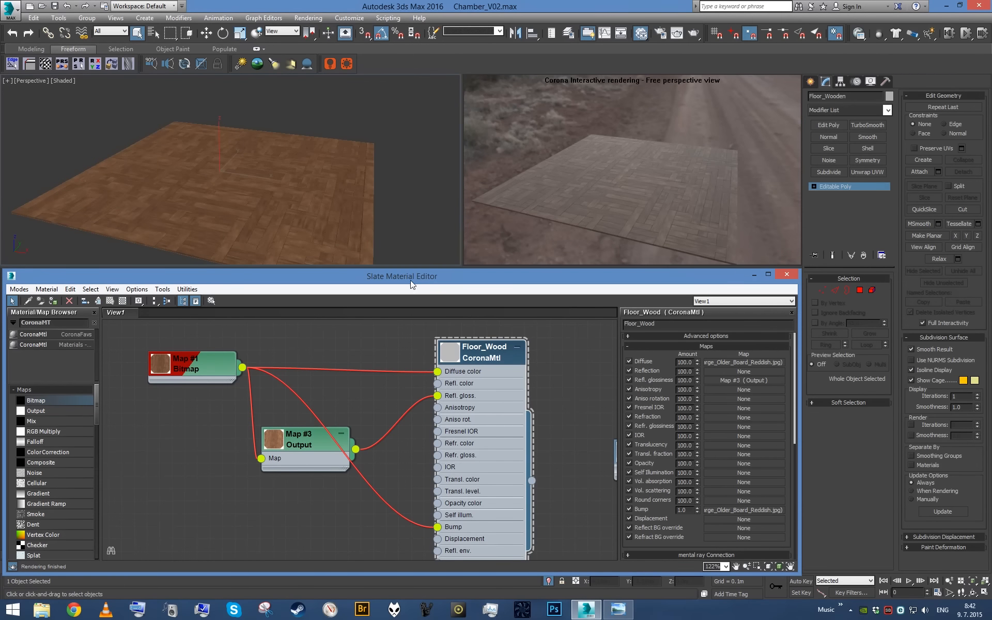
scroll(386, 388, "down", 4)
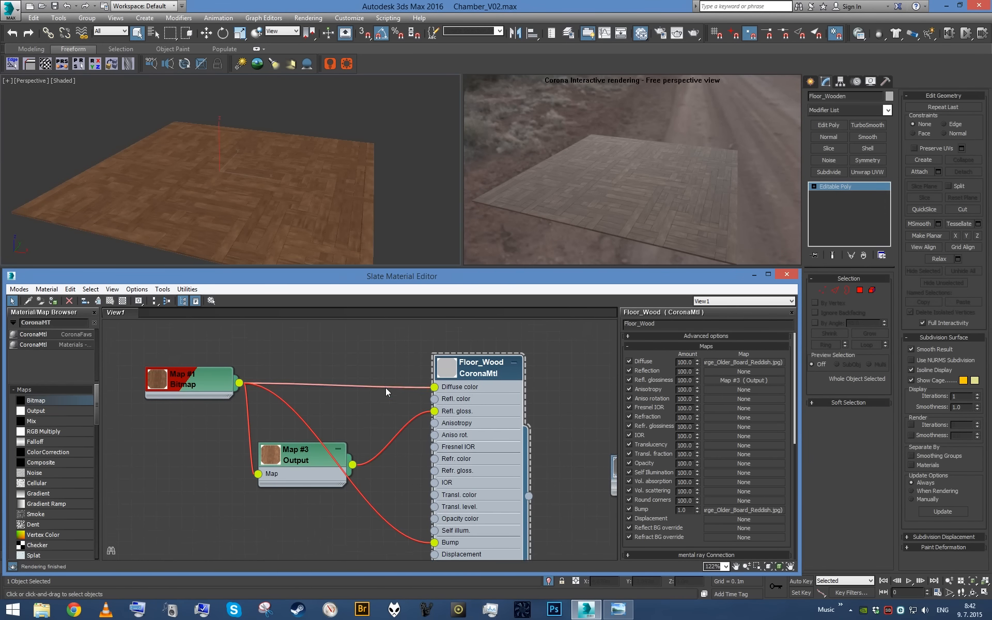
scroll(405, 414, "up", 3)
middle_click_drag(384, 402, 408, 433)
scroll(408, 432, "up", 1)
middle_click_drag(337, 193, 314, 193, "alt")
scroll(314, 193, "up", 5)
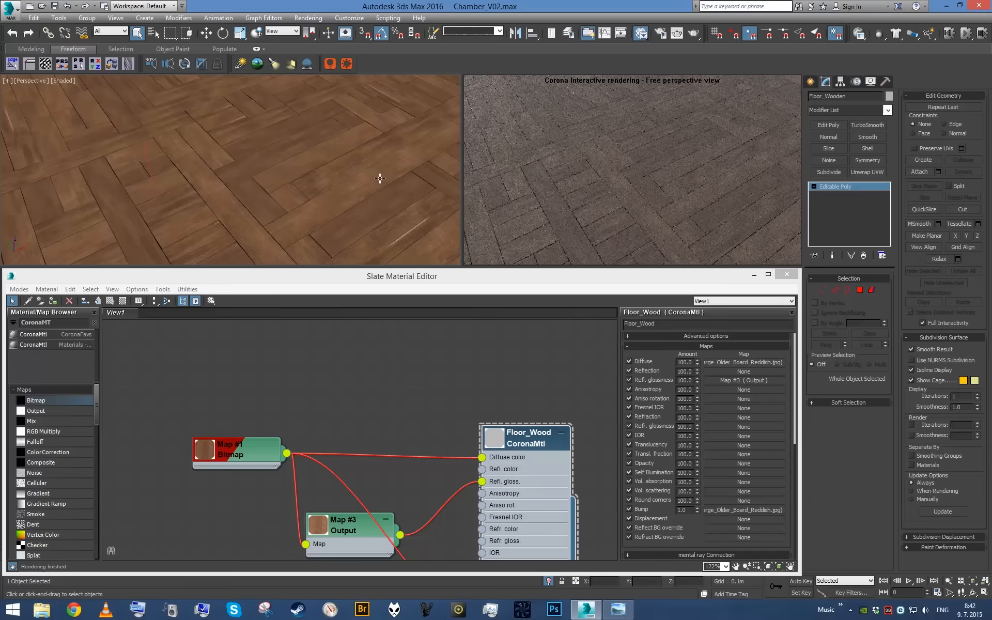
scroll(255, 178, "down", 4)
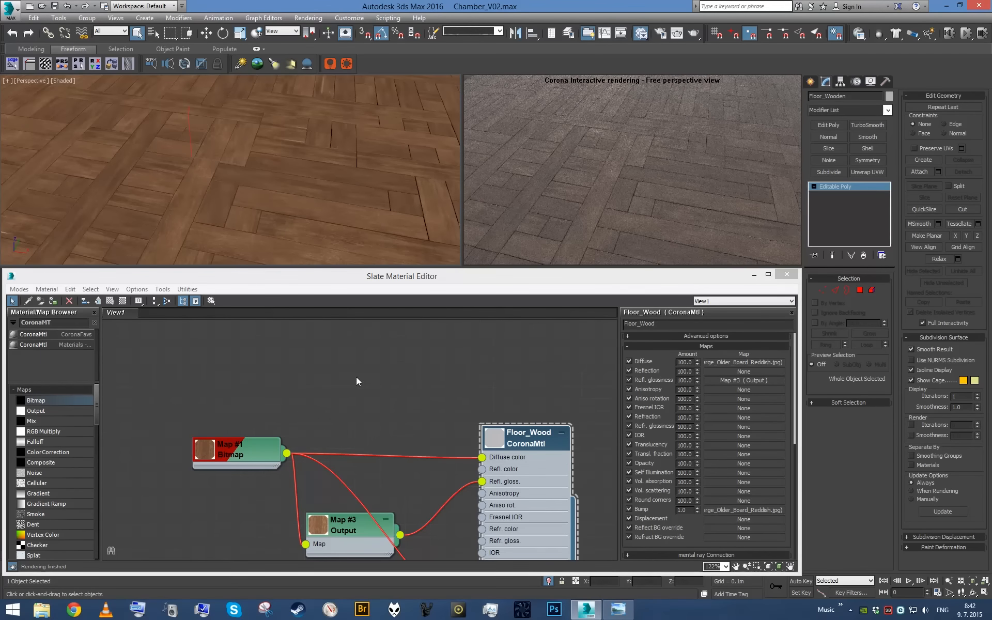
- Find the CoronaAO map and add it to the material graph above the wood bitmap, with its parameters open
scroll(248, 399, "down", 1)
middle_click_drag(248, 399, 342, 453)
scroll(342, 453, "down", 1)
double_click(70, 322)
type("Corona")
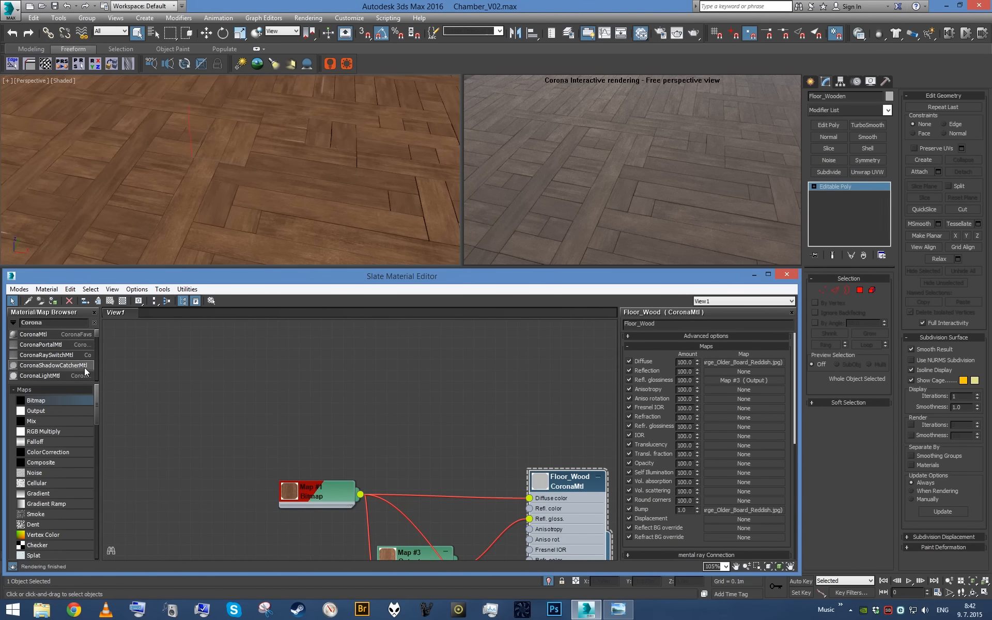
type("AO")
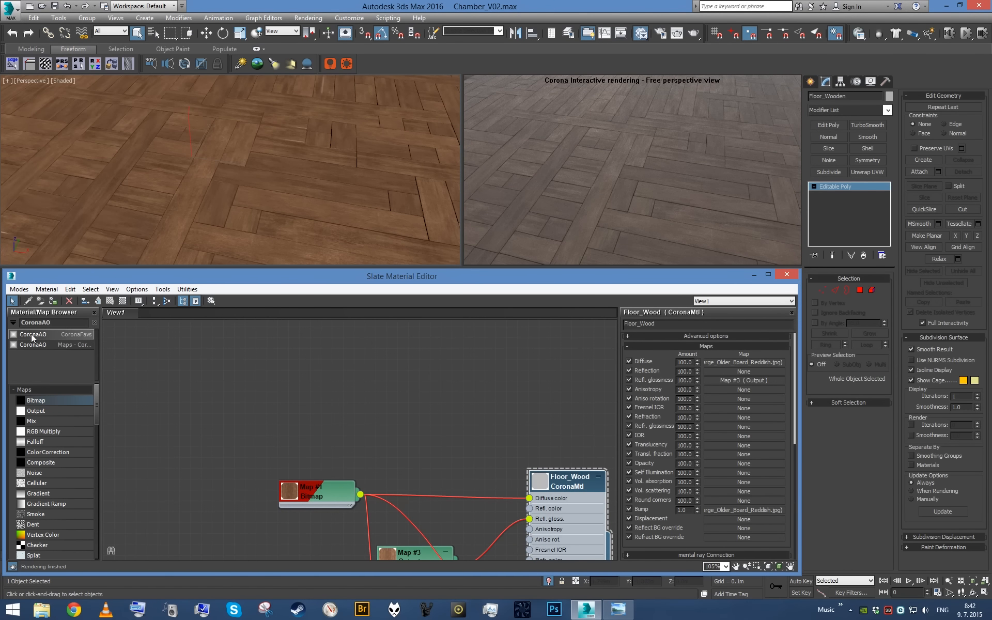
left_click_drag(31, 335, 402, 372)
double_click(404, 380)
middle_click_drag(471, 415, 411, 408)
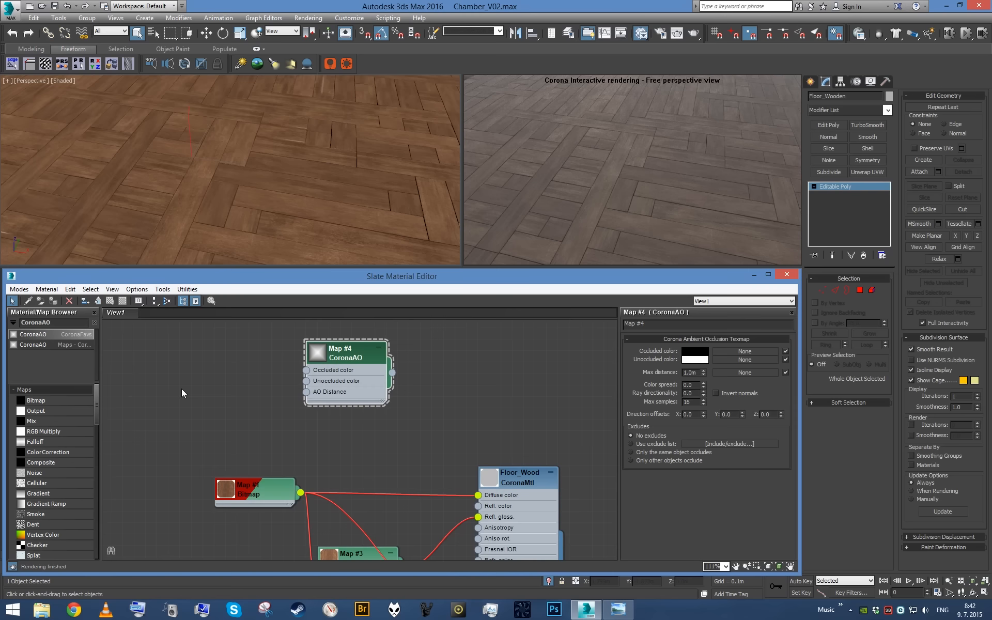
- Add a Mix map feeding Floor_Wood's Diffuse color and drive its Mix Amount with the CoronaAO map
left_click_drag(44, 421, 426, 418)
scroll(482, 389, "up", 2)
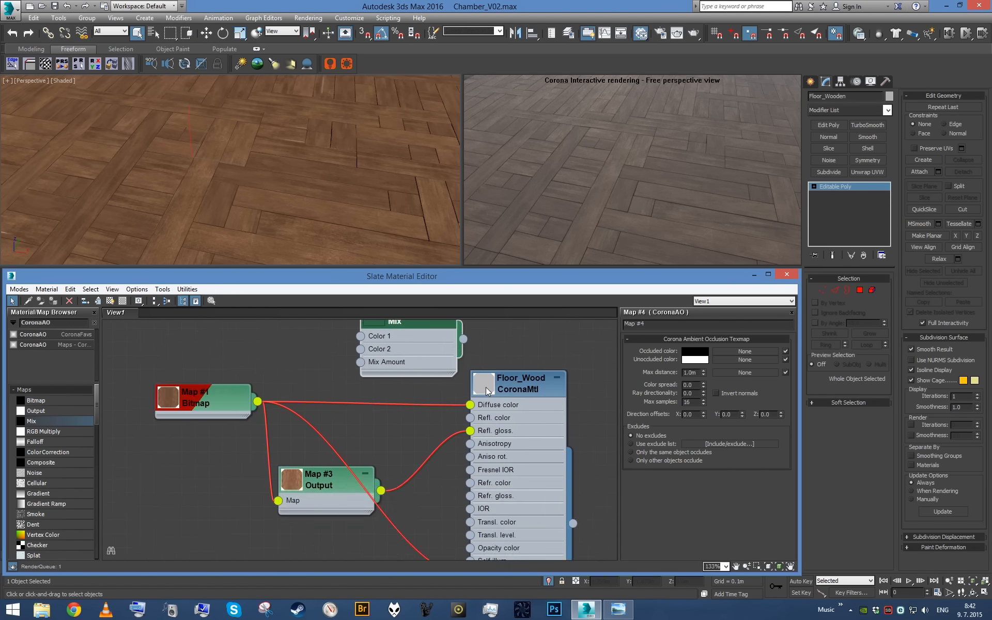
middle_click_drag(504, 417, 525, 491)
left_click_drag(484, 413, 492, 478)
middle_click_drag(414, 409, 428, 431)
scroll(428, 428, "down", 1)
left_click_drag(341, 381, 268, 394)
left_click_drag(333, 374, 400, 453)
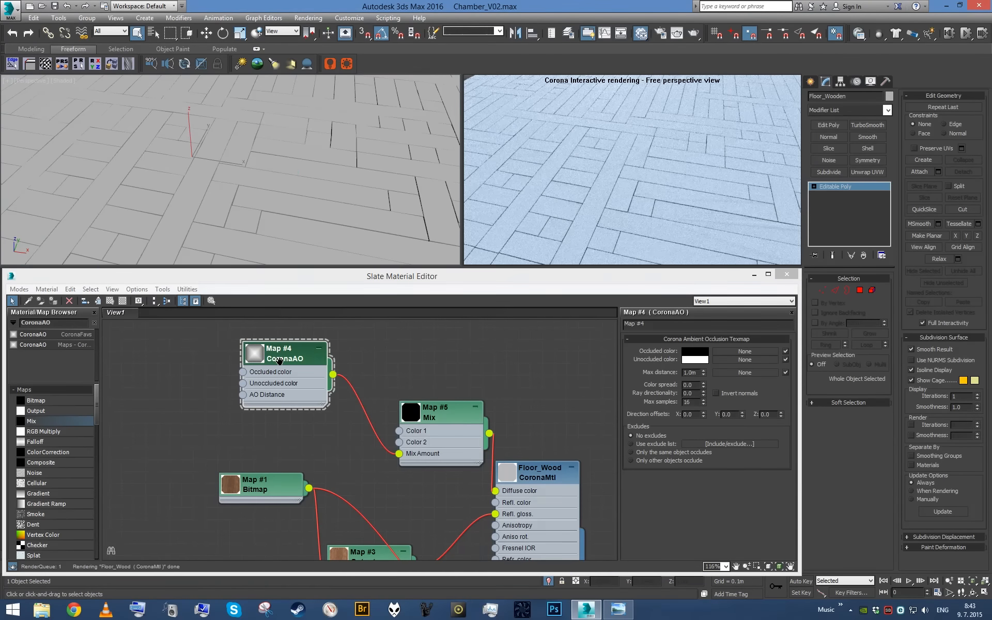
- Set the Mix map's Color #1 to pure red (255, 0, 0)
middle_click_drag(279, 361, 345, 403)
left_click(504, 455)
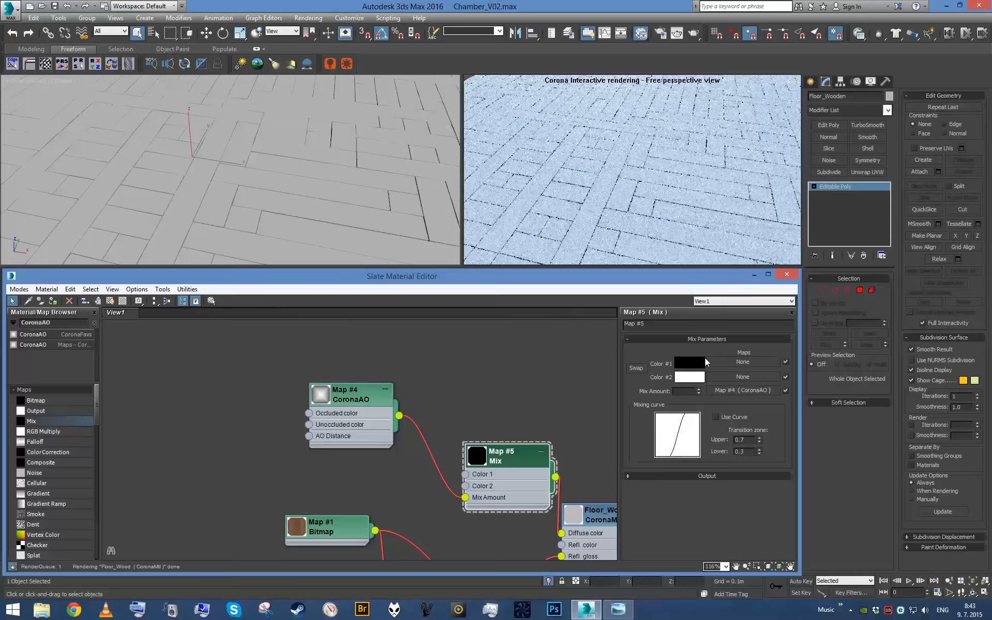
left_click(690, 363)
left_click(399, 69)
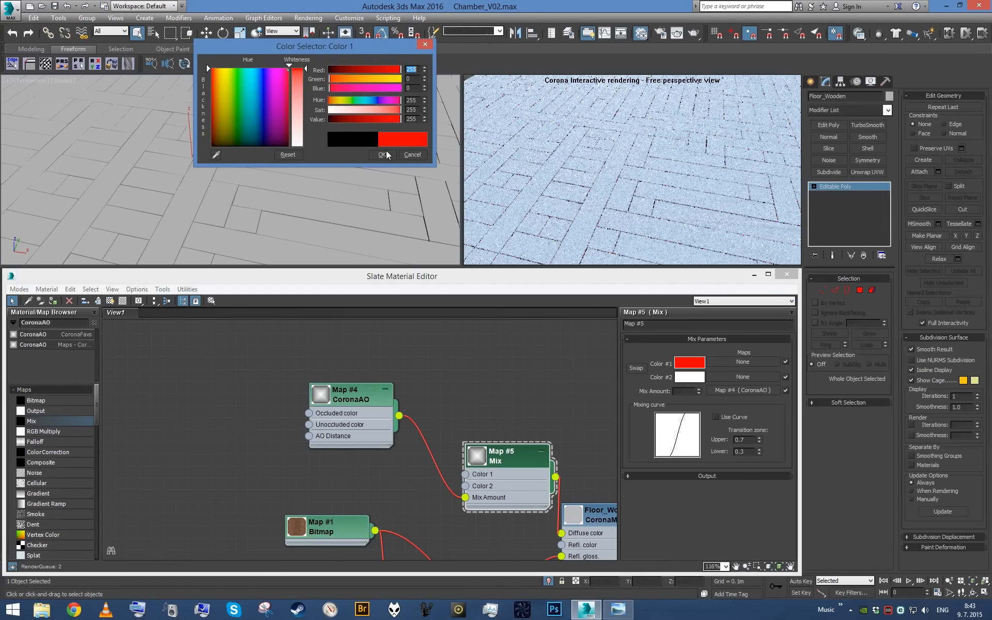
left_click(382, 155)
- Insert an Output map between the CoronaAO map and the Mix map's Mix Amount
left_click_drag(357, 395, 260, 395)
left_click(289, 389)
left_click_drag(49, 415, 387, 409)
left_click(409, 389)
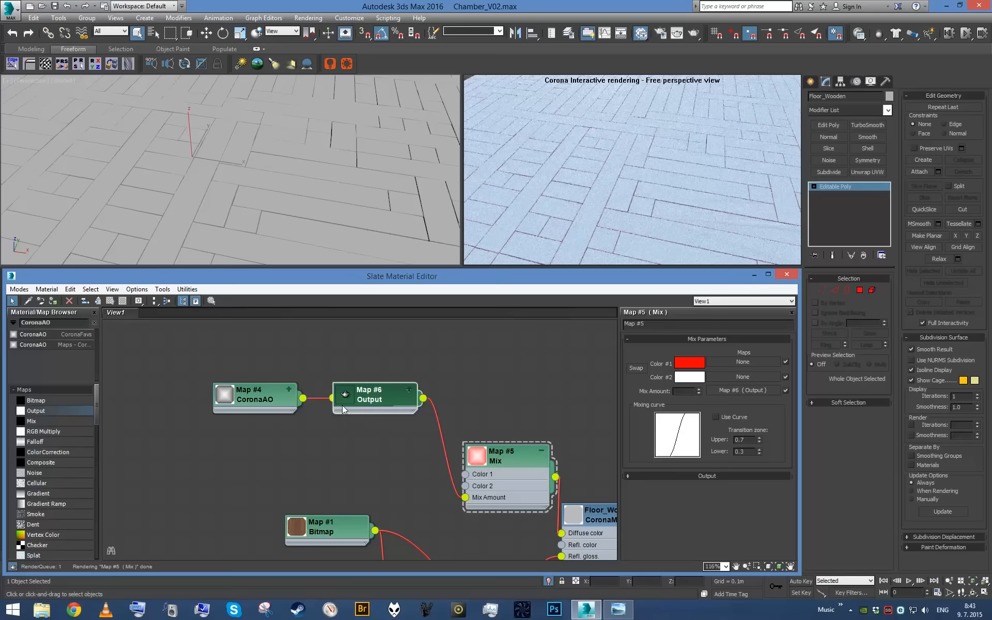
middle_click_drag(428, 424, 462, 427)
- Turn on Invert normals for the CoronaAO map
scroll(462, 427, "up", 1)
scroll(462, 427, "up", 1)
left_click(246, 396)
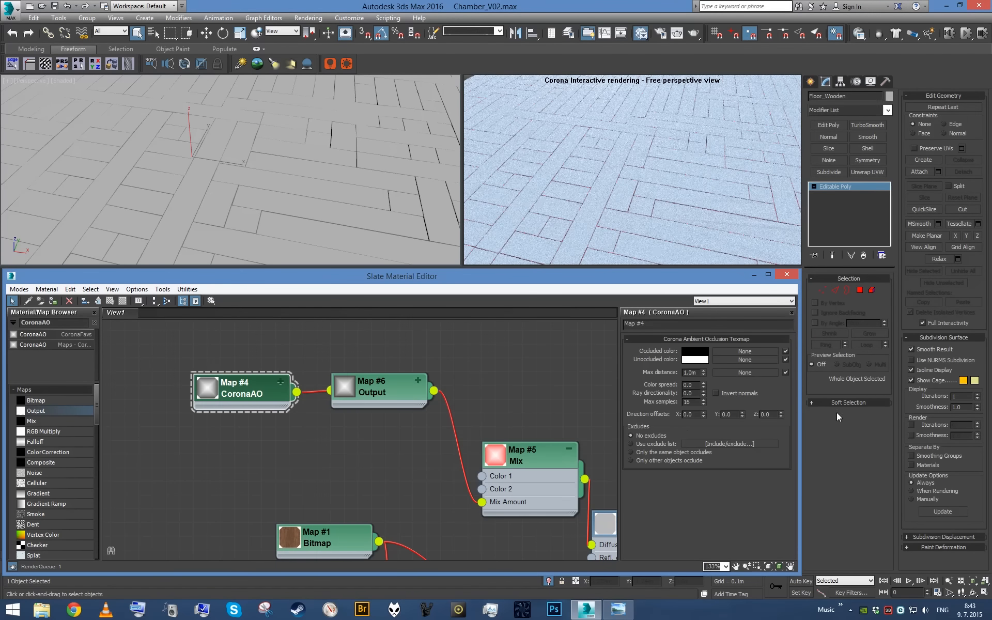
left_click(719, 393)
- Enable the color map on the AO's Output map and pull a new curve point down to about 0.89, 0.03
double_click(383, 395)
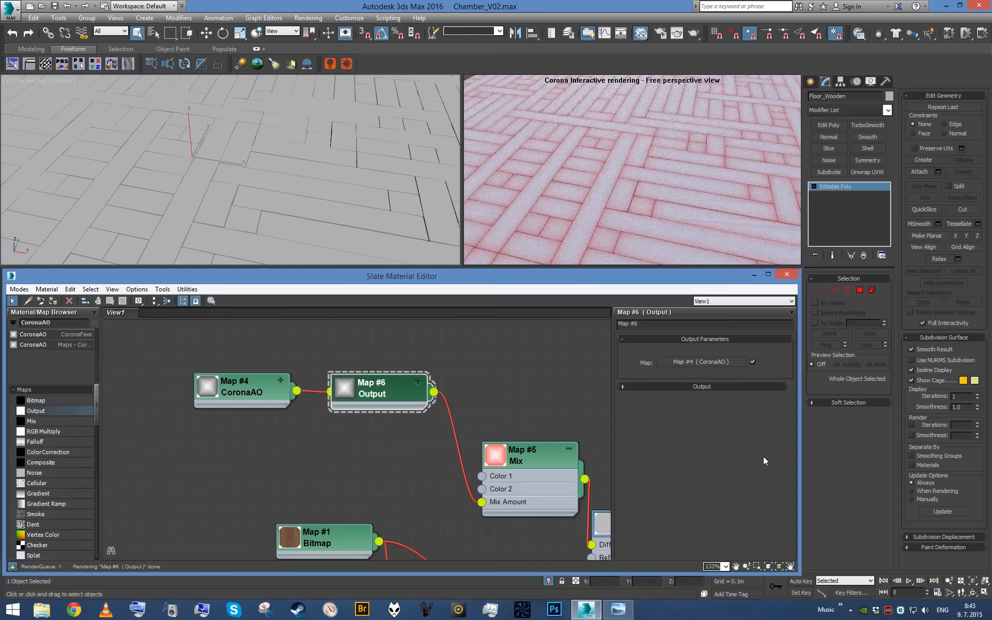
left_click(731, 387)
left_click(665, 388)
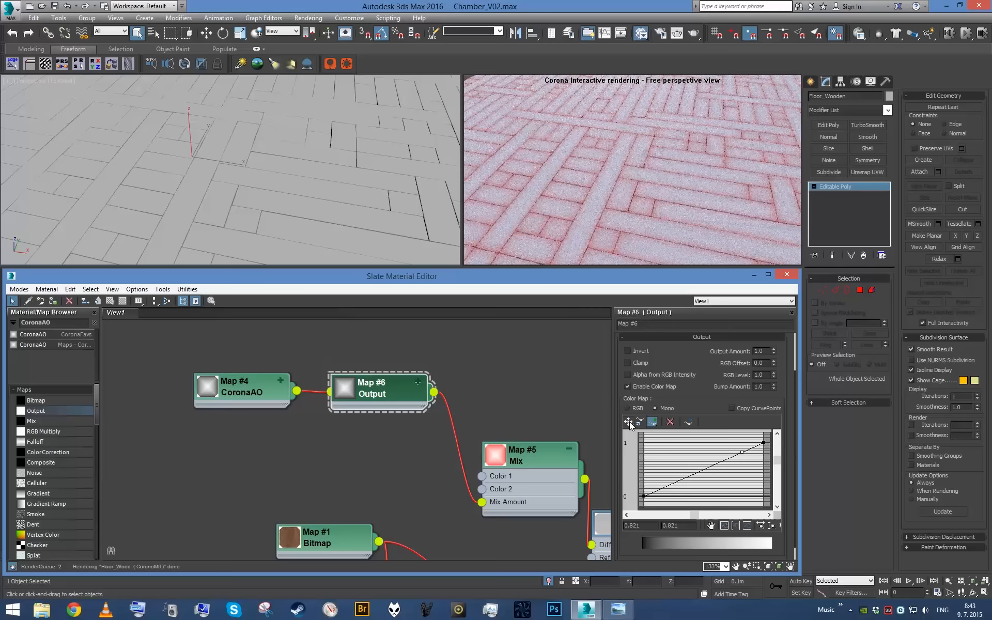
left_click_drag(744, 453, 750, 495)
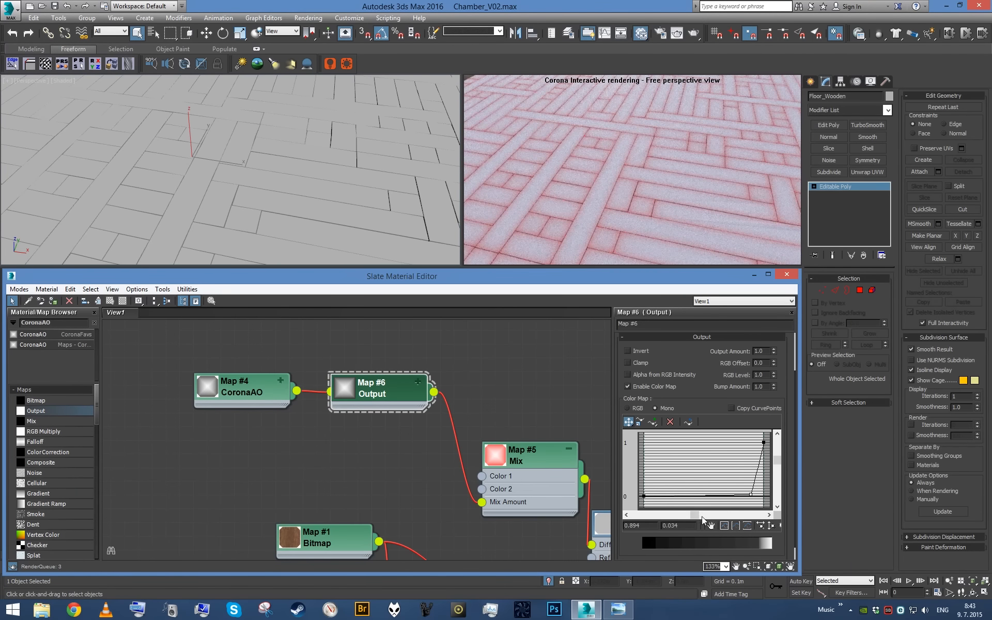
- Set the new curve point's output value to 0 and try positions of 0.9 and then 0.8 for it
double_click(681, 525)
type("0")
key("Return")
type(".9")
key("Return")
type(".8")
key("Return")
- Try CoronaAO max distances of 0.1 and 0.05 m, and set the value to 0.025 m
double_click(251, 393)
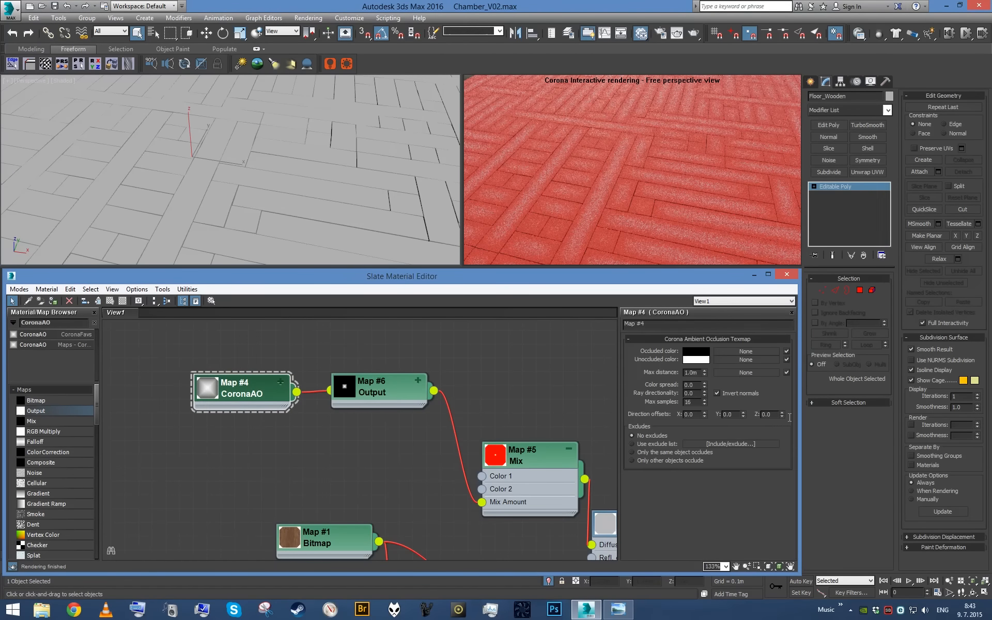
double_click(692, 373)
type("0.1")
key("Return")
type("0.05")
key("Return")
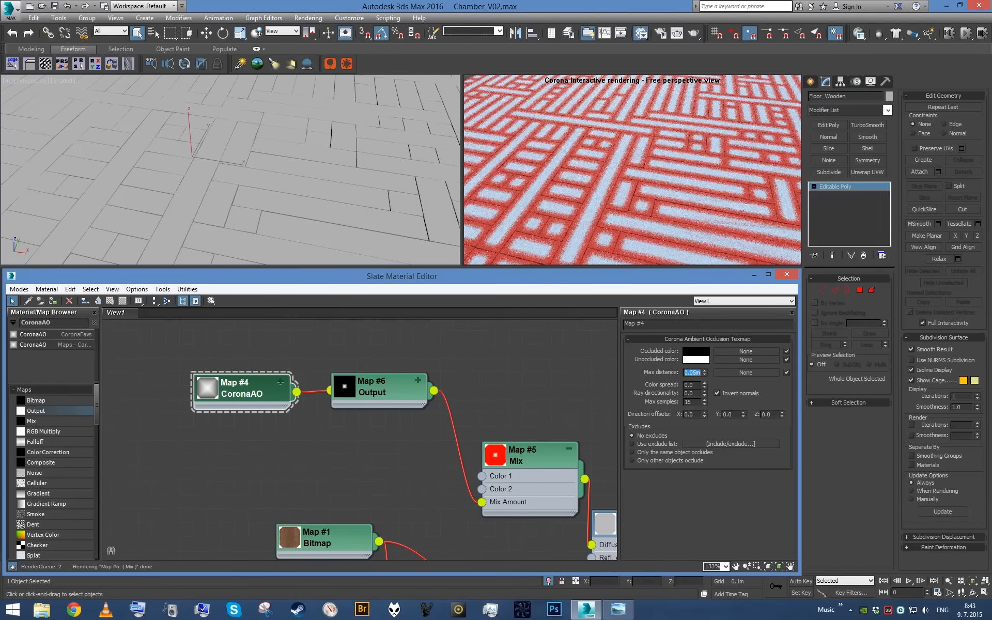
type("0.025")
key("Return")
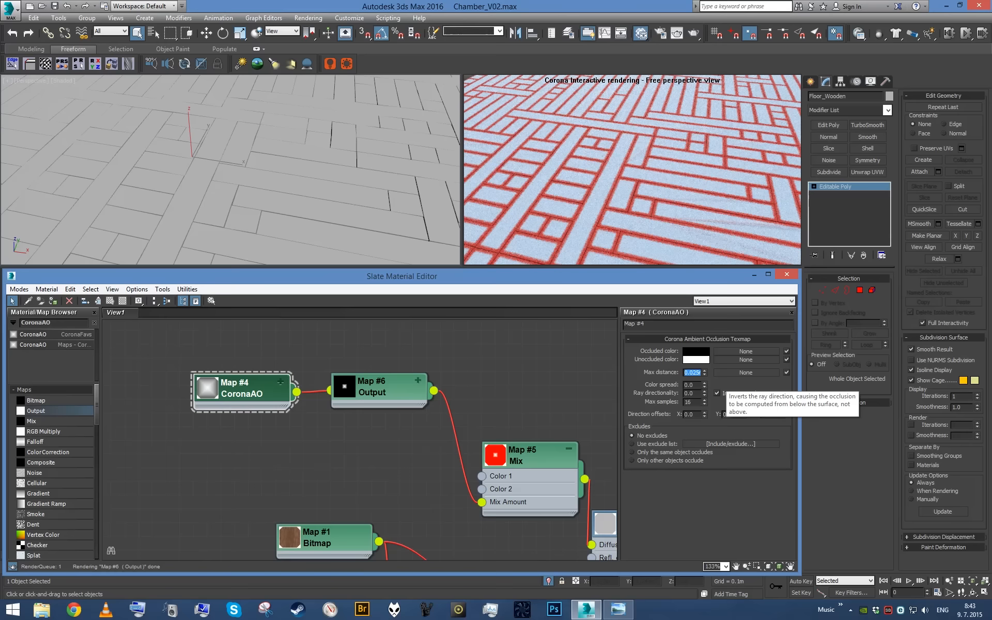
middle_click_drag(247, 394, 329, 405)
middle_click_drag(229, 377, 282, 380)
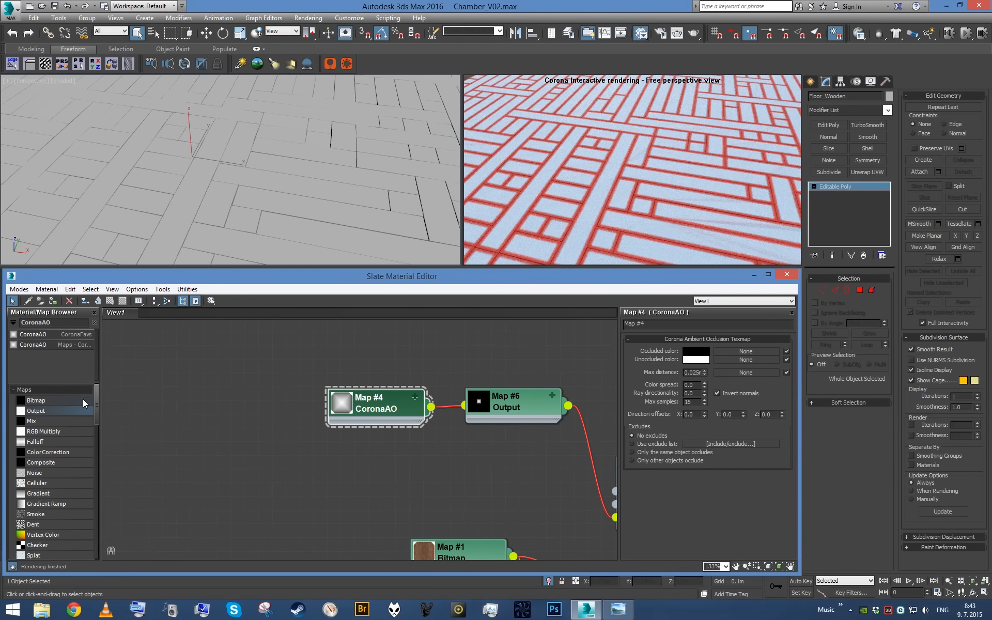
left_click_drag(84, 401, 194, 389)
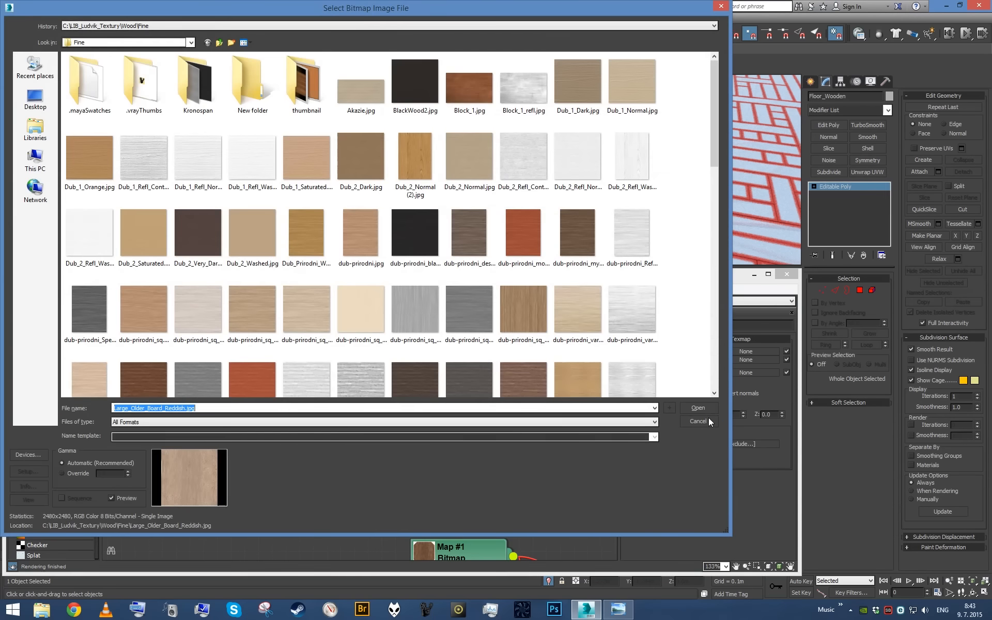
left_click(713, 410)
left_click(344, 490)
left_click(263, 399)
key("Delete")
- Create a second Mix map from the wood bitmap, connected to its Mix Amount, and enlarge the node's preview
middle_click_drag(405, 449, 368, 342)
left_click_drag(445, 458, 57, 457)
middle_click_drag(185, 425, 356, 492)
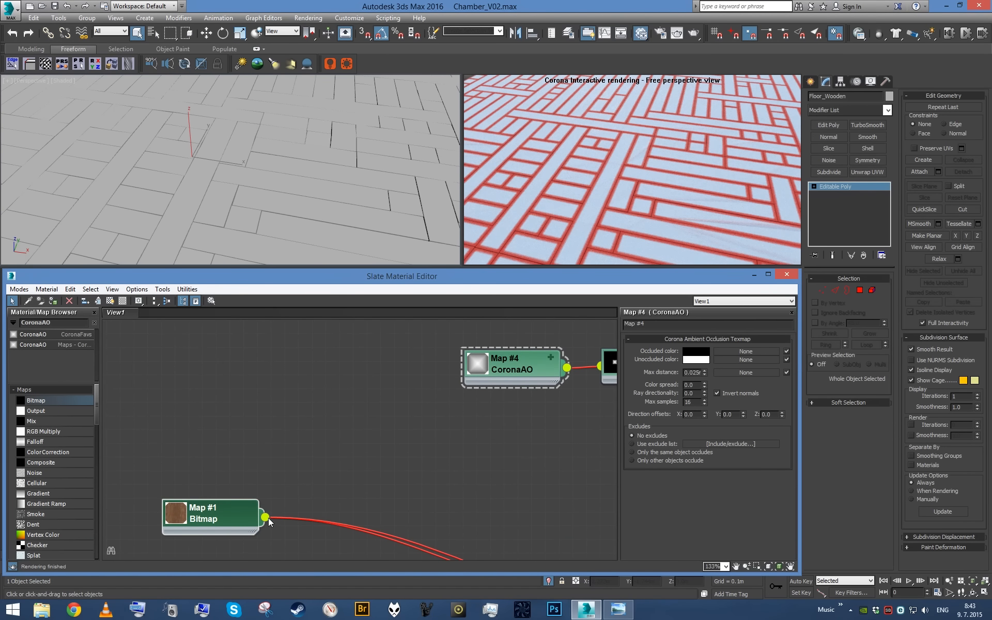
left_click_drag(267, 518, 340, 381)
mouse_move(353, 387)
left_click(443, 409)
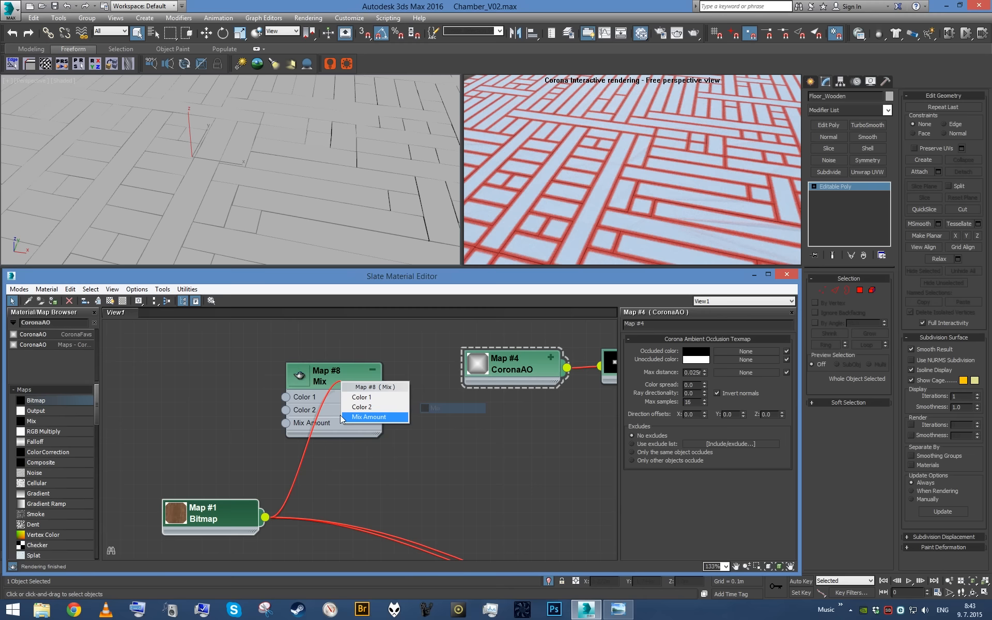
left_click(356, 417)
double_click(303, 379)
scroll(348, 398, "up", 1)
left_click_drag(350, 370, 380, 339)
left_click(373, 485)
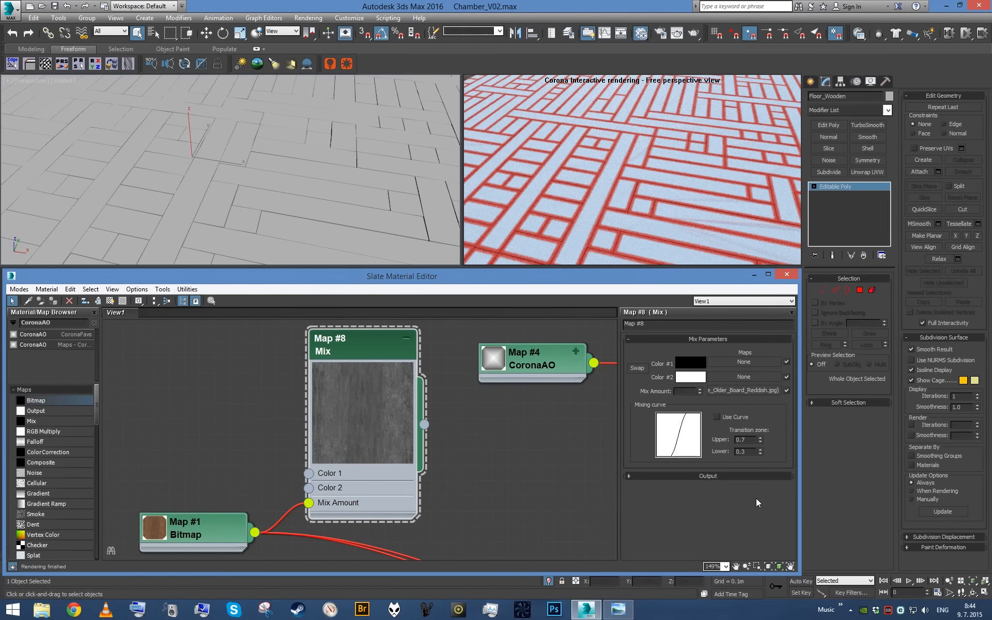
- Enable Clamp and the color map in the second Mix map's output, trying an RGB Level of 5 and then 10
left_click(748, 476)
left_click_drag(709, 396, 699, 506)
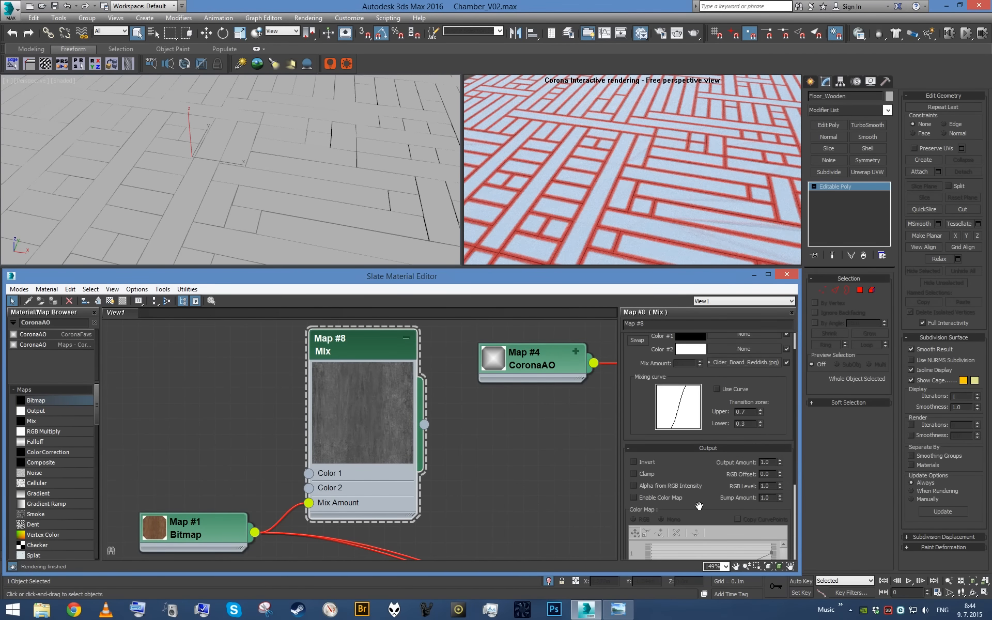
left_click(663, 500)
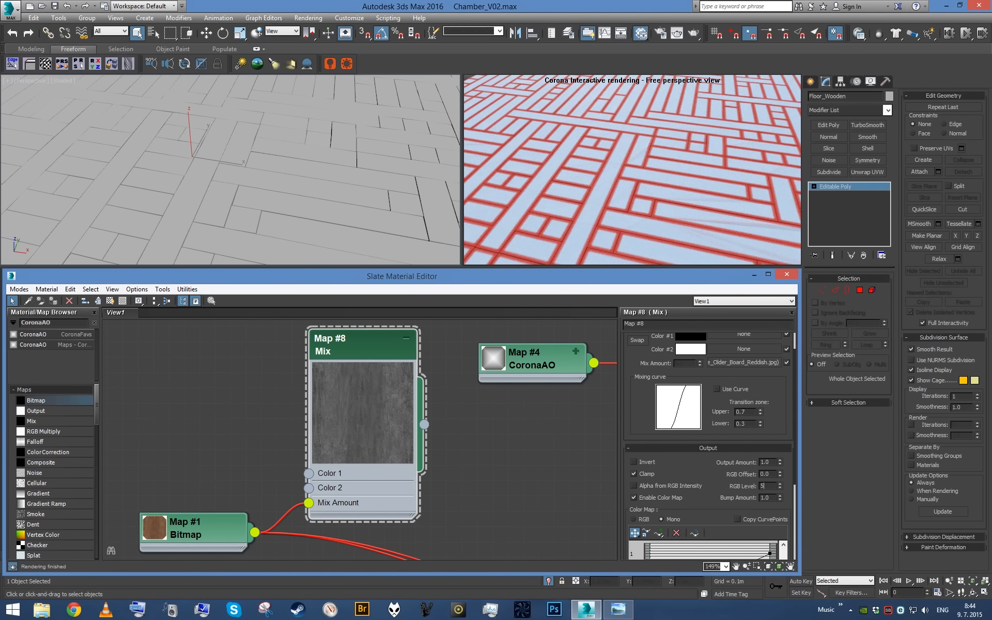
type("5")
key("Return")
type("10")
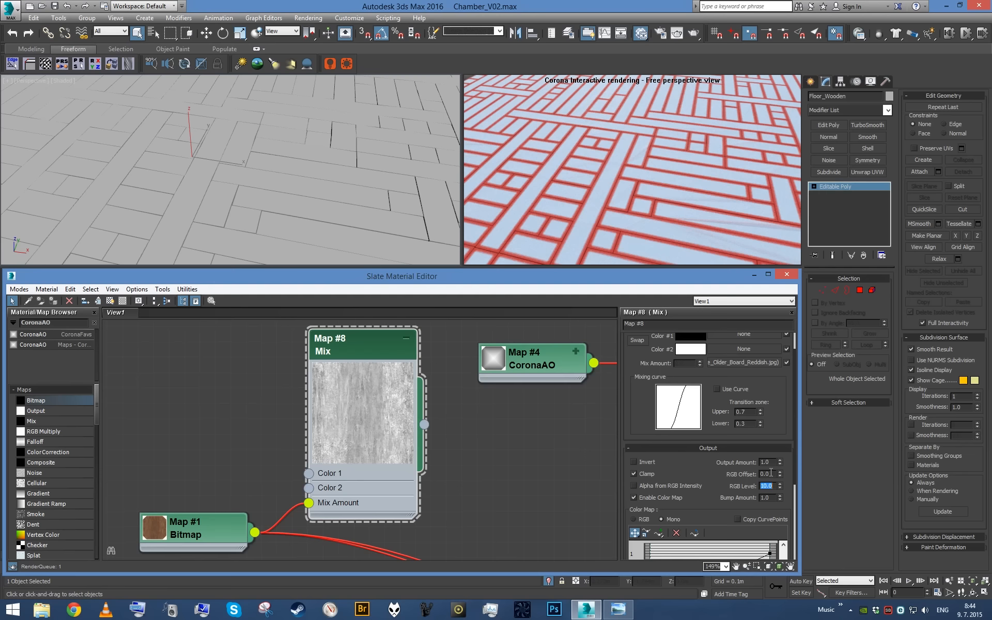
- Set the second Mix map's RGB Offset to -0.5 and its RGB Level to 20
left_click(771, 474)
type("-.5")
key("Return")
left_click(768, 486)
type("20")
key("Return")
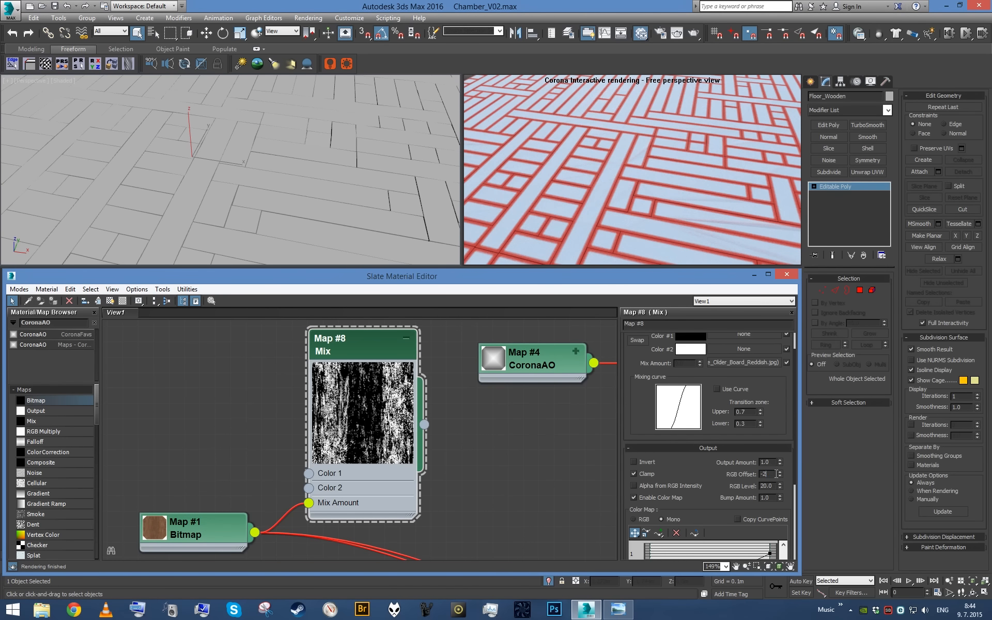
- Wire the second Mix map into the CoronaAO map's Occluded color and inspect the floorboard edges up close
left_click_drag(424, 424, 495, 365)
left_click(515, 379)
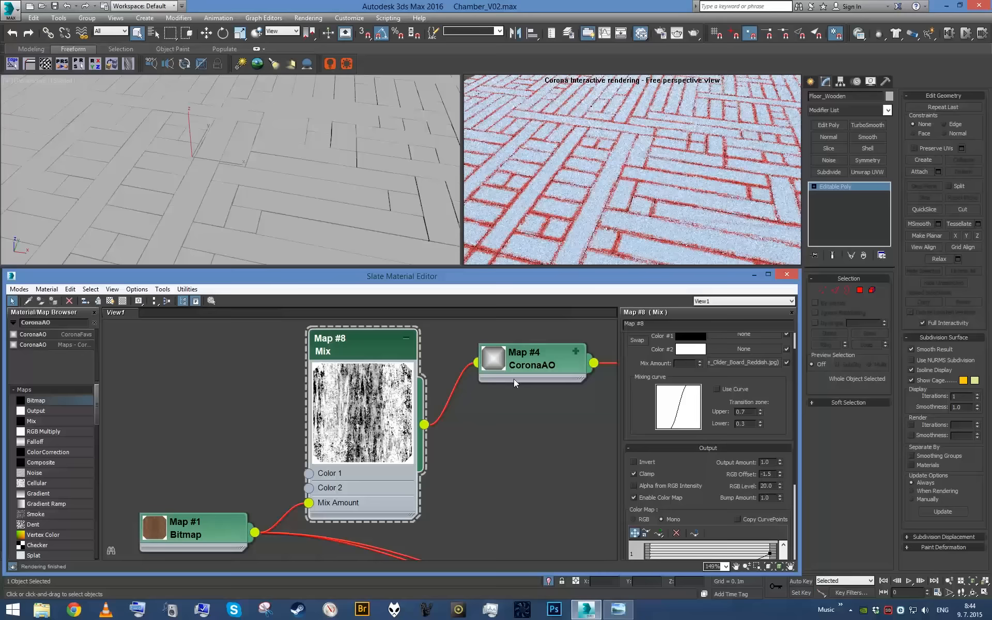
left_click(356, 183)
scroll(356, 183, "up", 10)
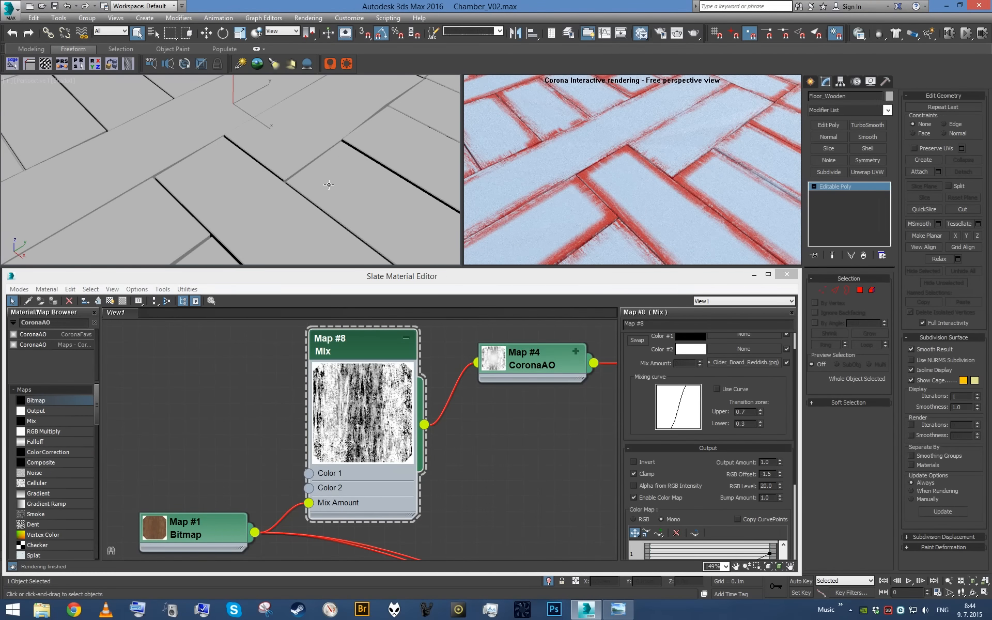
- Set the second Mix map's RGB Offset to -2 and view a wider area of the floor
left_click(775, 474)
type("2")
key("Return")
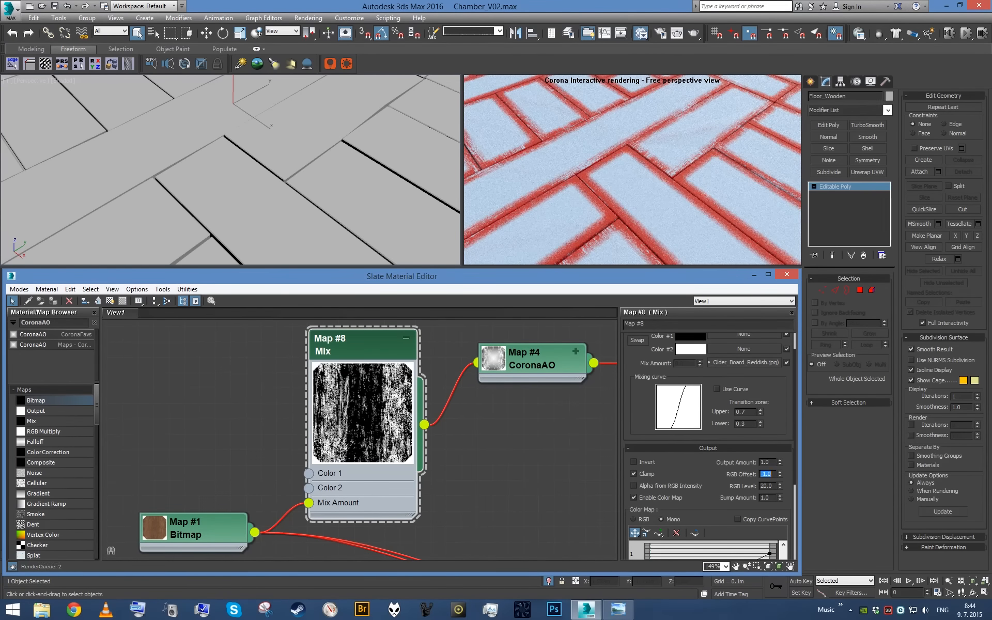
scroll(321, 123, "down", 5)
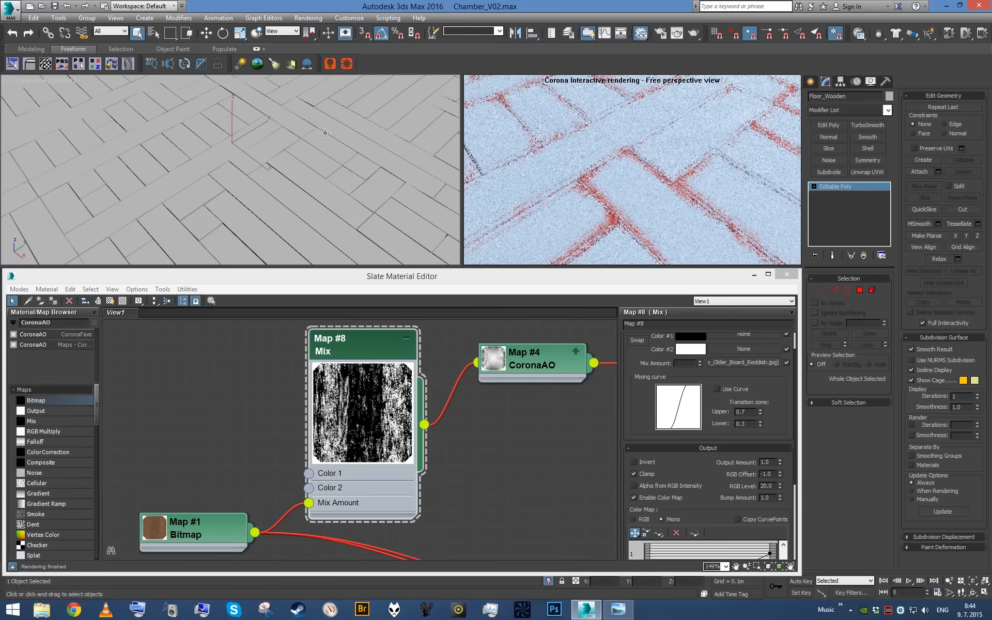
- Check the worn-edge mask on the floorboards up close and collapse the Map #8 Mix node
scroll(353, 143, "up", 3)
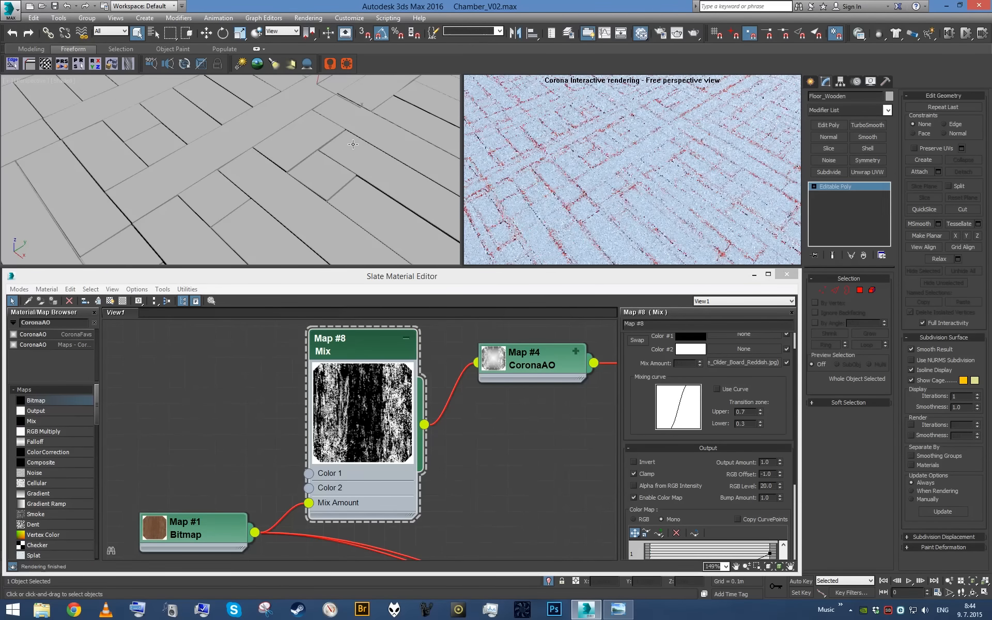
scroll(353, 142, "up", 2)
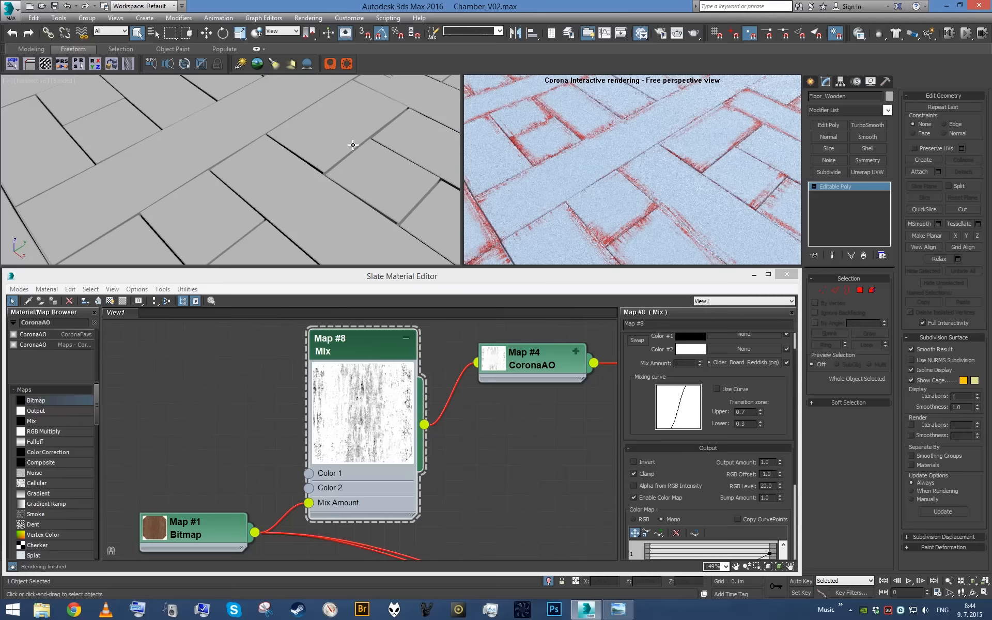
scroll(353, 146, "down", 1)
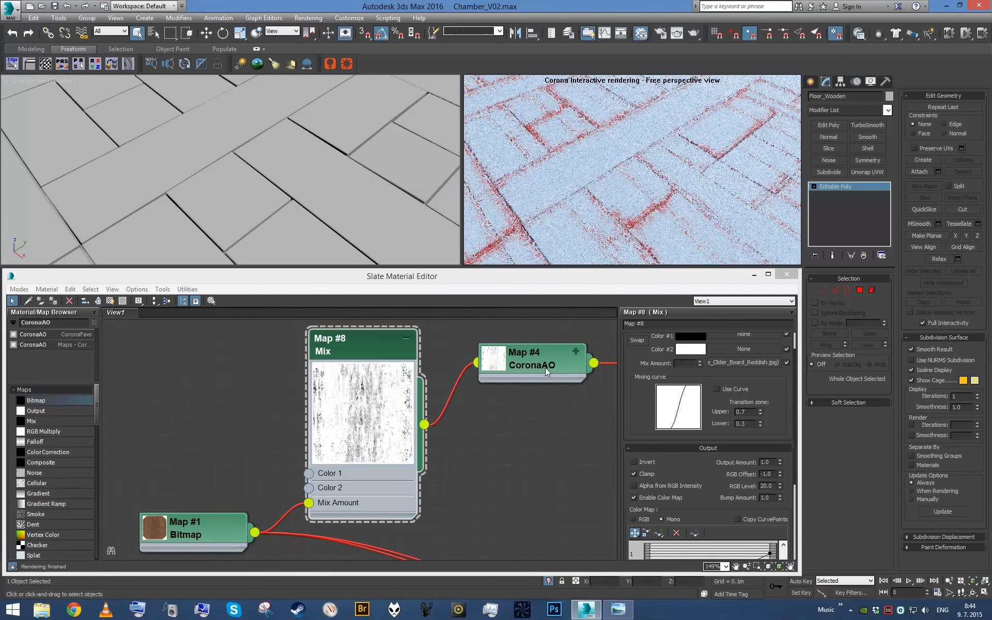
left_click(576, 352)
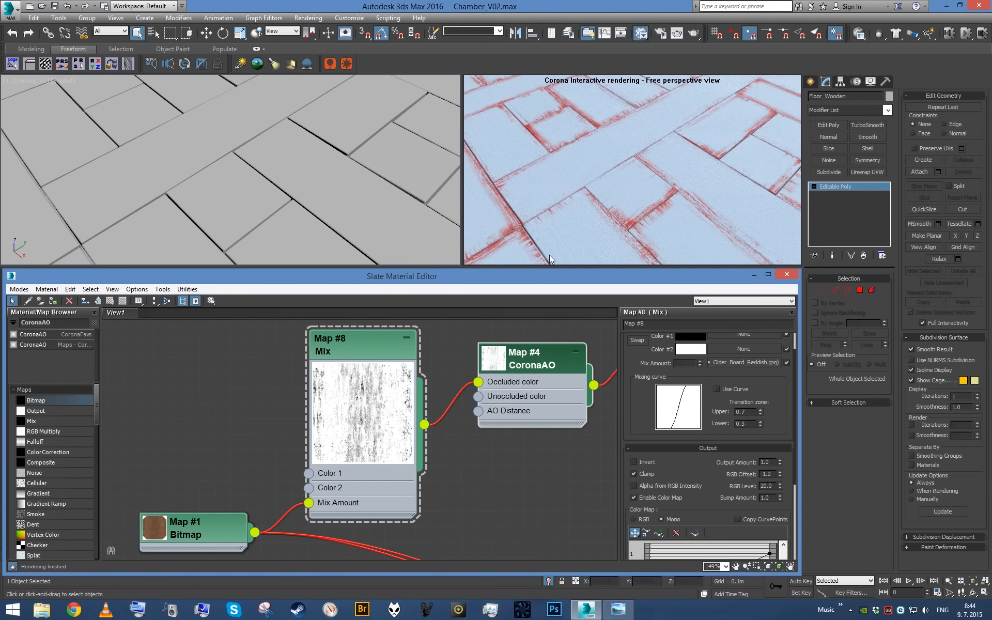
left_click(576, 353)
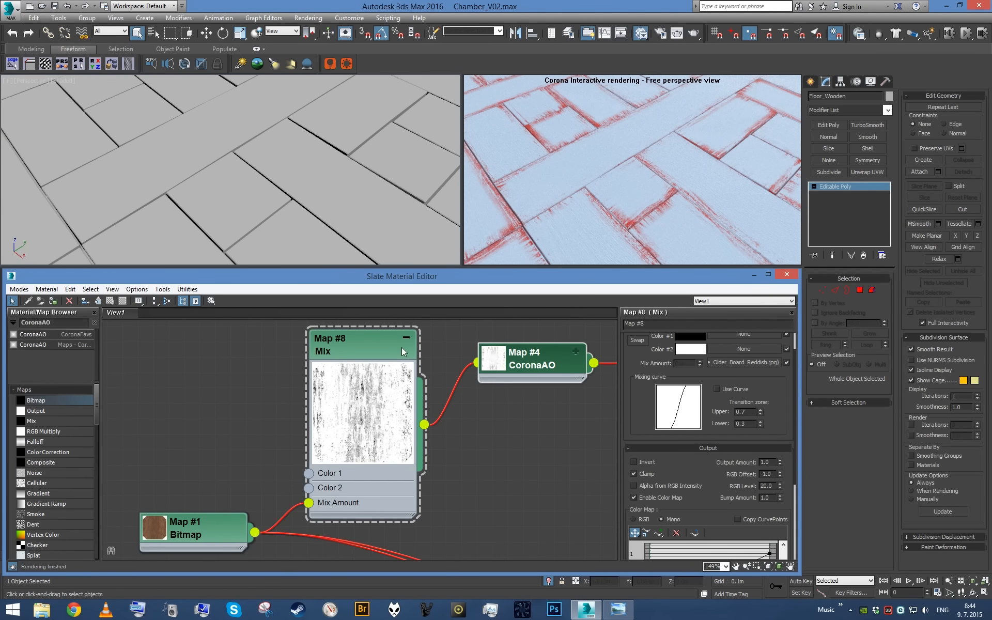
left_click(406, 338)
key("z")
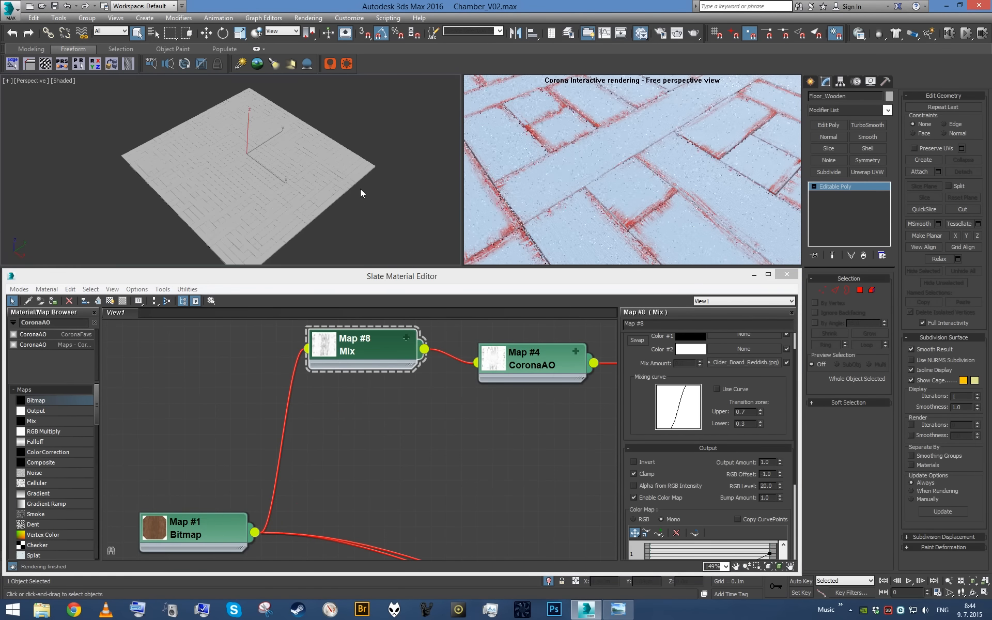
- Wire the Map #3 Output map into Color 2 of the Map #5 Mix map that feeds the floor's diffuse color
scroll(360, 194, "up", 5)
middle_click_drag(579, 382, 362, 357)
middle_click_drag(510, 375, 404, 484)
scroll(404, 483, "down", 2)
middle_click_drag(450, 414, 326, 371)
middle_click_drag(488, 557, 478, 444)
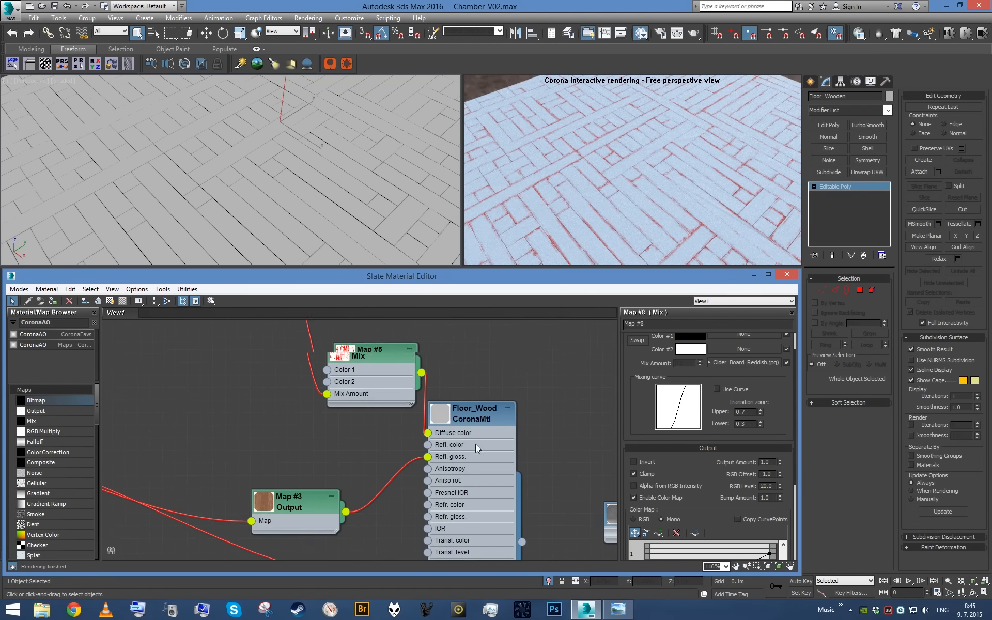
scroll(478, 444, "down", 3)
middle_click_drag(356, 438, 451, 454)
scroll(449, 452, "up", 2)
left_click_drag(464, 527, 470, 437)
left_click(545, 209)
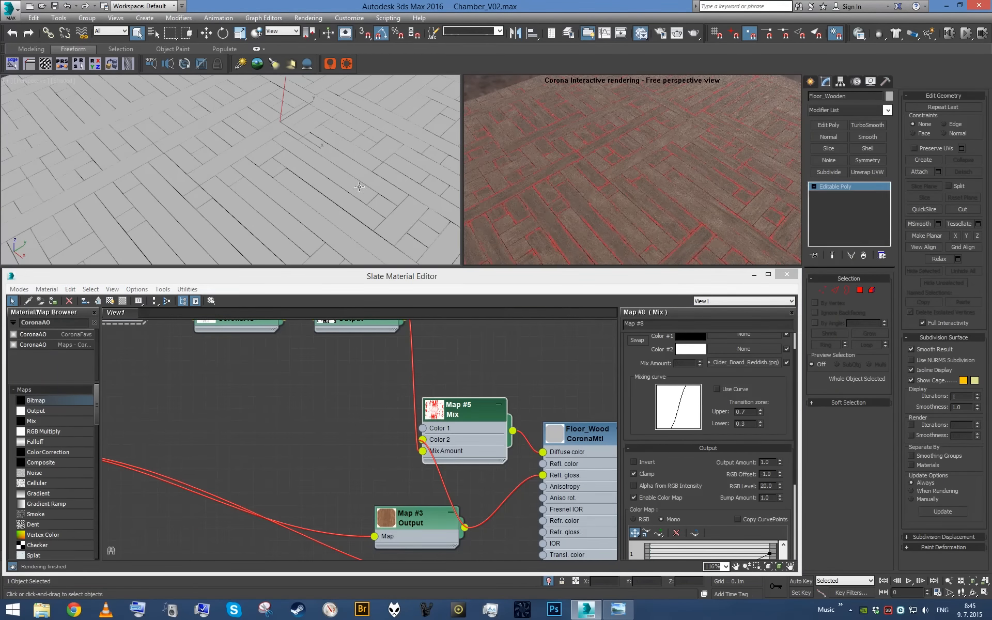
scroll(339, 177, "up", 3)
scroll(354, 386, "down", 3)
middle_click_drag(320, 355, 522, 387)
left_click_drag(262, 465, 174, 464)
left_click_drag(350, 345, 462, 402)
left_click_drag(572, 511, 418, 416)
scroll(458, 461, "up", 3)
mouse_move(459, 422)
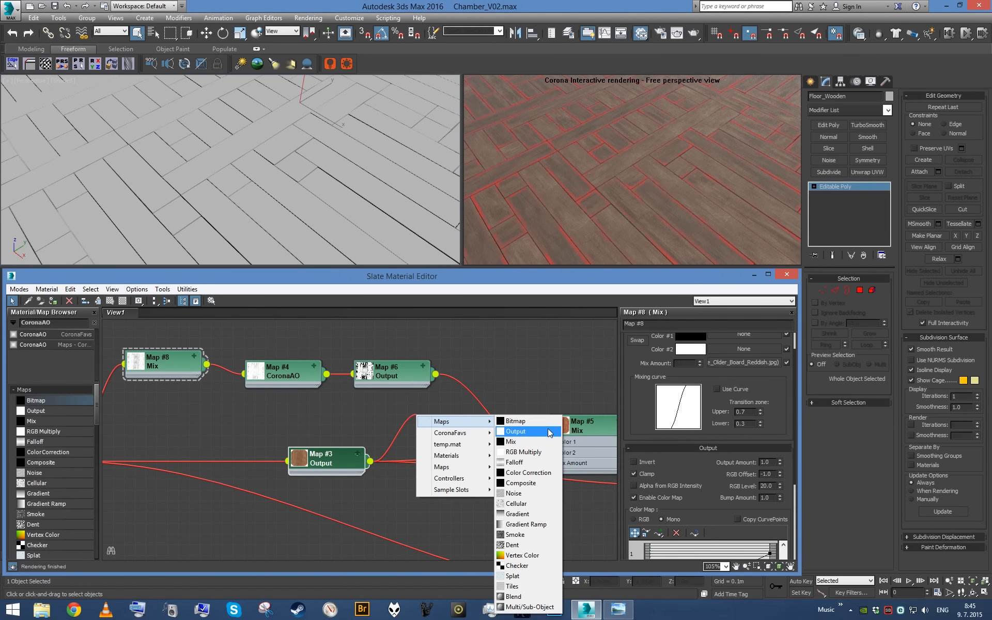
left_click(547, 381)
- Wire the Map #1 wood bitmap directly into Color 2 of the Map #5 Mix map
scroll(528, 384, "down", 1)
middle_click_drag(512, 388, 484, 400)
scroll(403, 435, "down", 1)
middle_click_drag(191, 458, 209, 461)
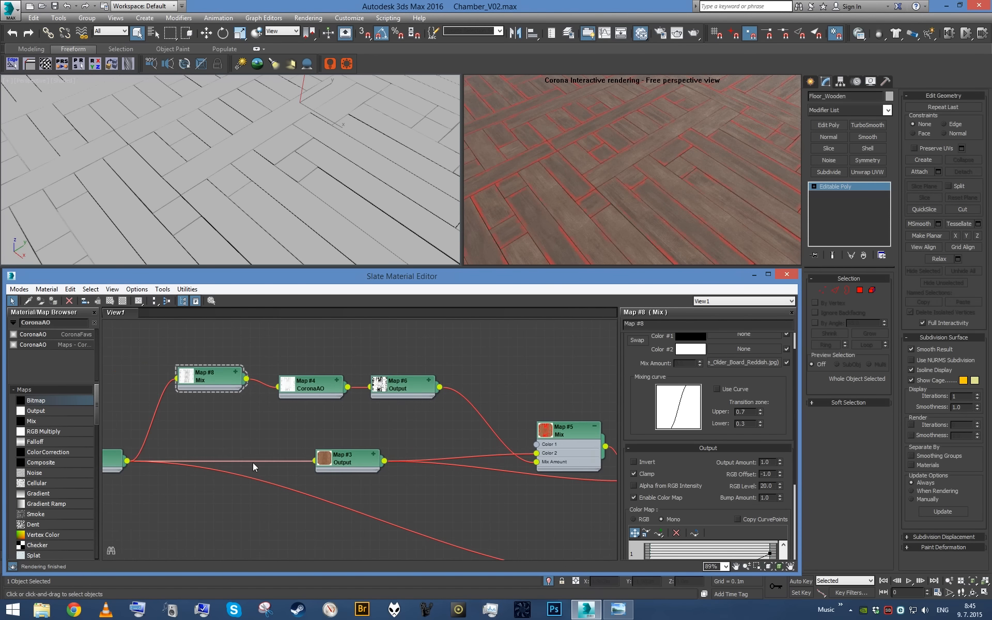
middle_click_drag(381, 467, 302, 436)
scroll(303, 435, "down", 1)
left_click_drag(290, 430, 355, 445)
middle_click_drag(104, 430, 266, 439)
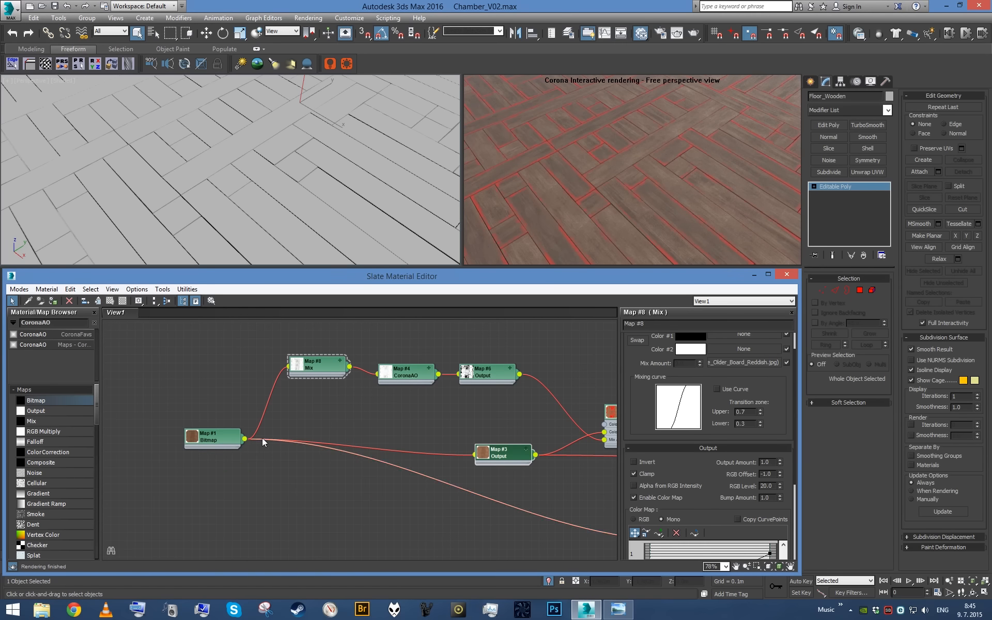
left_click_drag(245, 438, 604, 431)
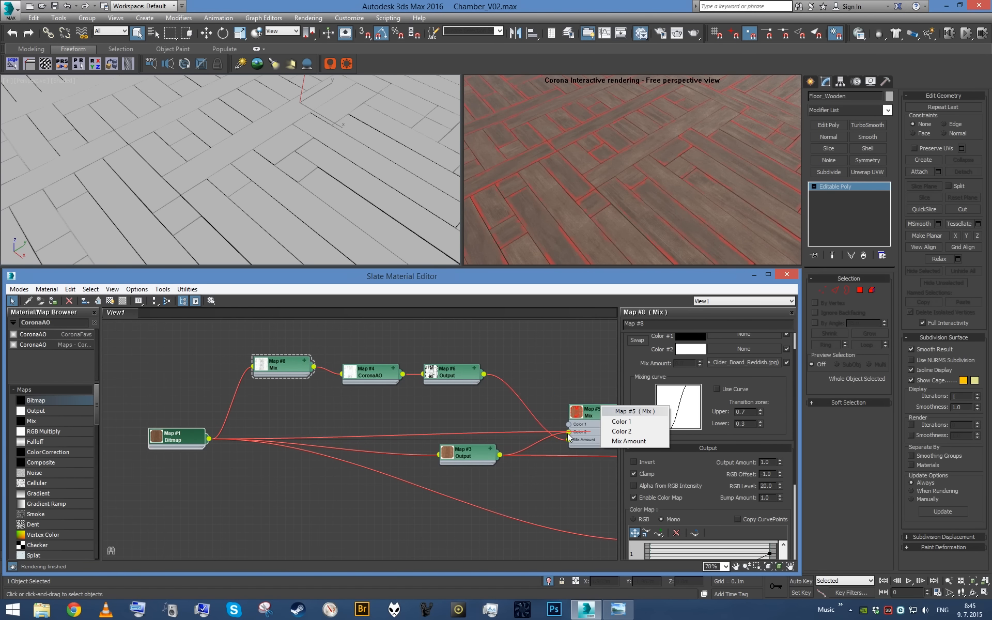
left_click(616, 432)
- Move the Map #3 Output node below the Map #5 Mix and insert a new Output map between the bitmap and Color 2
left_click_drag(469, 451, 585, 469)
middle_click_drag(584, 468, 387, 430)
scroll(387, 431, "up", 2)
mouse_move(362, 439)
left_mouse_down()
mouse_move(375, 453)
mouse_move(371, 441)
left_mouse_up()
middle_click_drag(314, 394, 449, 442)
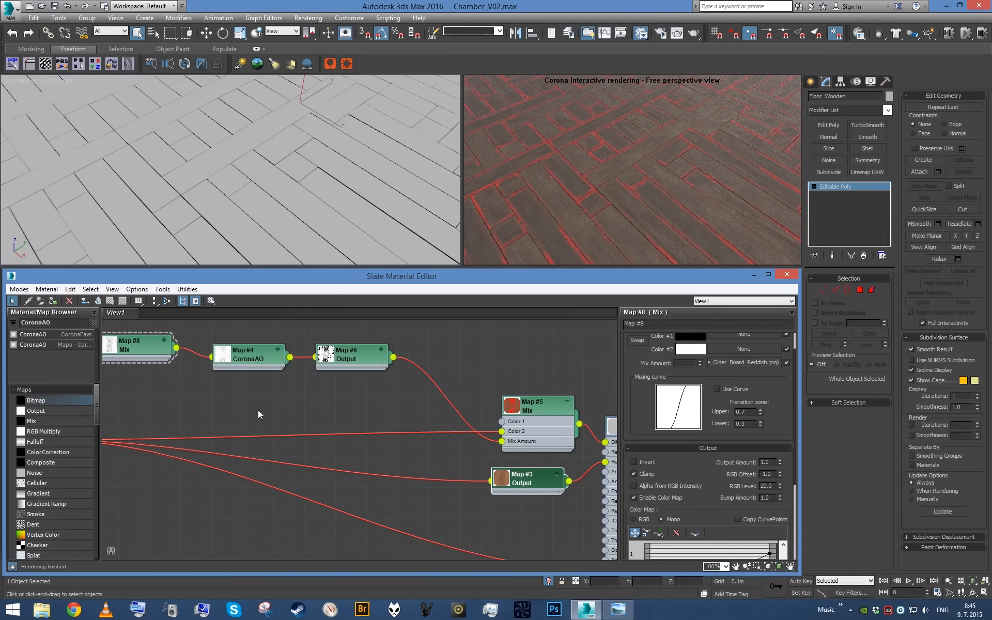
left_click_drag(57, 414, 427, 439)
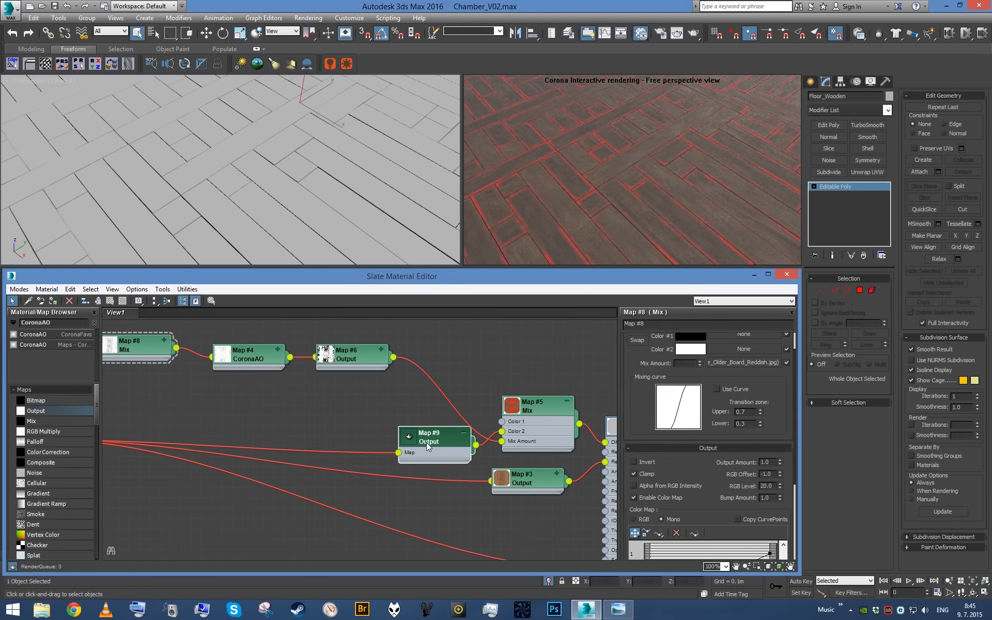
- Duplicate the newly inserted Output map and place the two Output nodes apart beside the Map #5 Mix
scroll(362, 420, "up", 1)
middle_click_drag(362, 420, 449, 430)
scroll(450, 430, "up", 1)
mouse_move(417, 455)
left_mouse_down()
mouse_move(370, 437)
mouse_move(361, 406)
left_mouse_up()
scroll(377, 438, "down", 2)
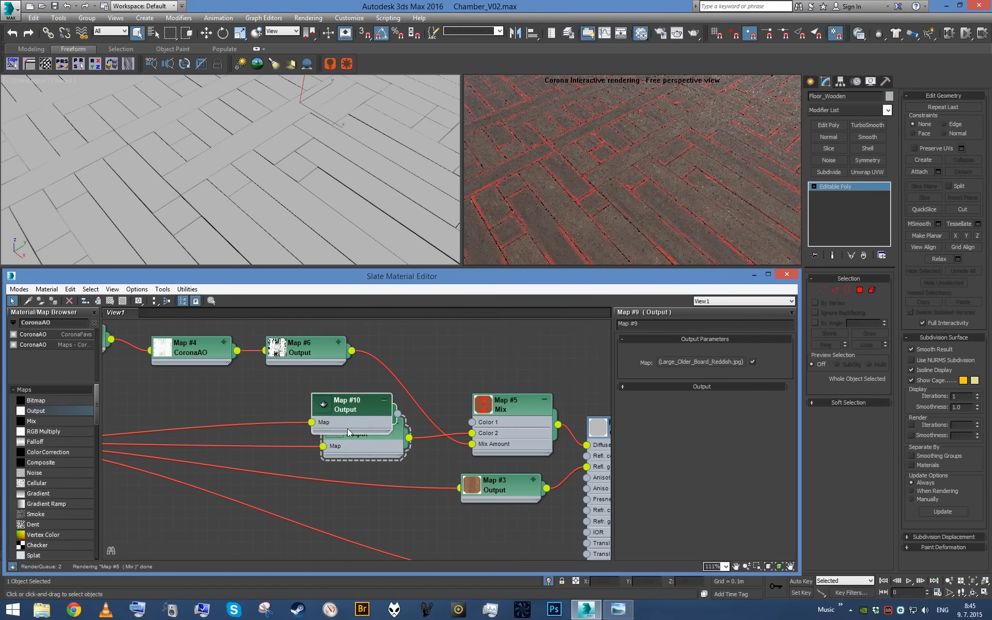
scroll(371, 433, "down", 3)
middle_click_drag(371, 434, 400, 452)
left_click_drag(399, 453, 412, 474)
scroll(413, 474, "down", 3)
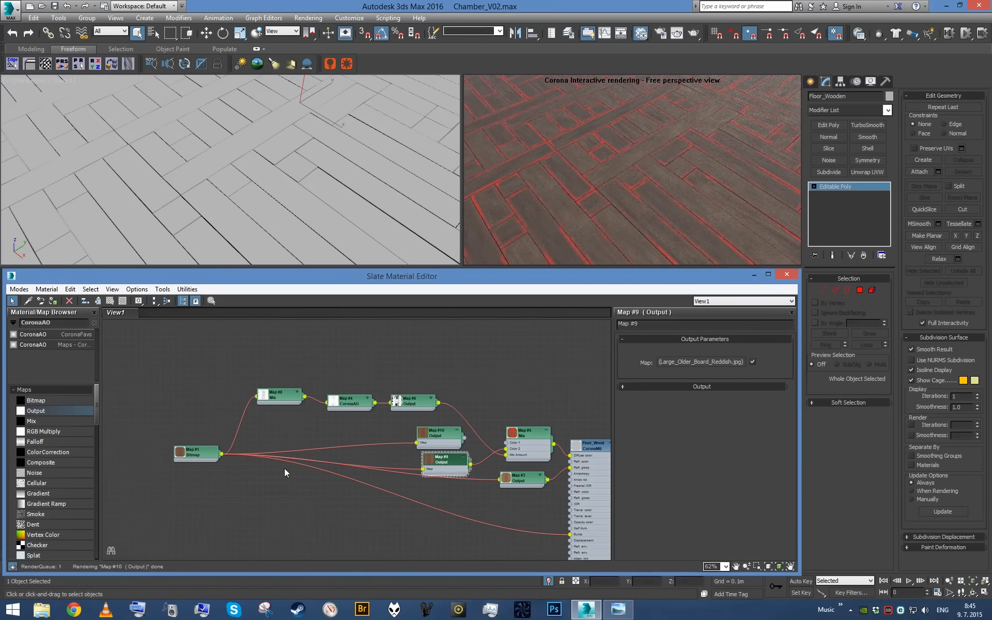
- Wire the wood bitmap straight into Color 2 of the Map #5 Mix and delete the Map #9 Output node
left_click_drag(216, 458, 506, 449)
scroll(509, 454, "up", 5)
left_click(399, 461)
key("Delete")
- Wire the Map #10 Output map into Color 1 of the Map #5 Mix and set its RGB Level to 3
left_click(408, 397)
left_click_drag(383, 398, 496, 419)
double_click(394, 397)
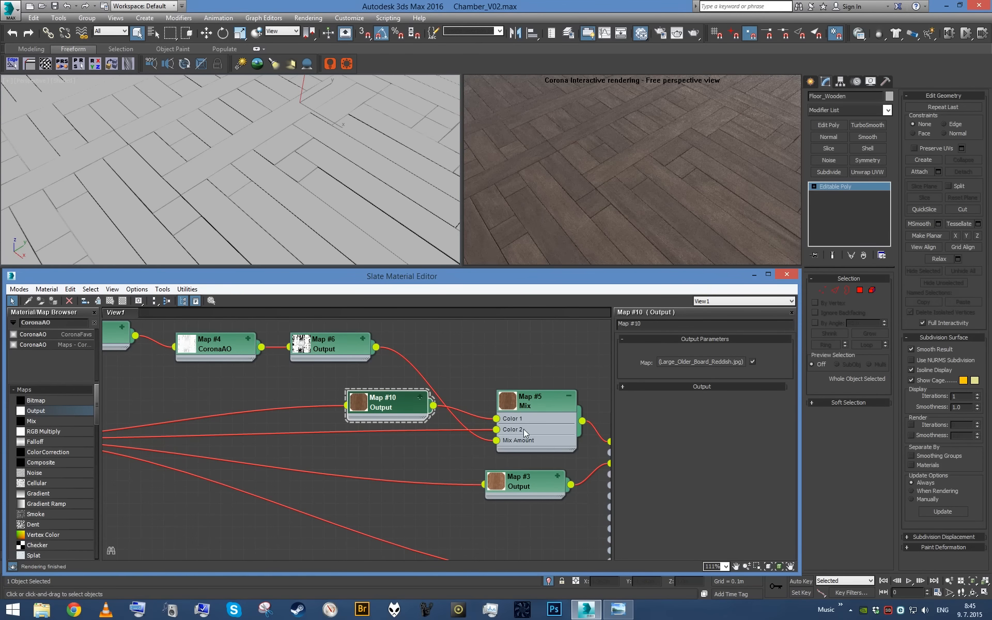
left_click(739, 387)
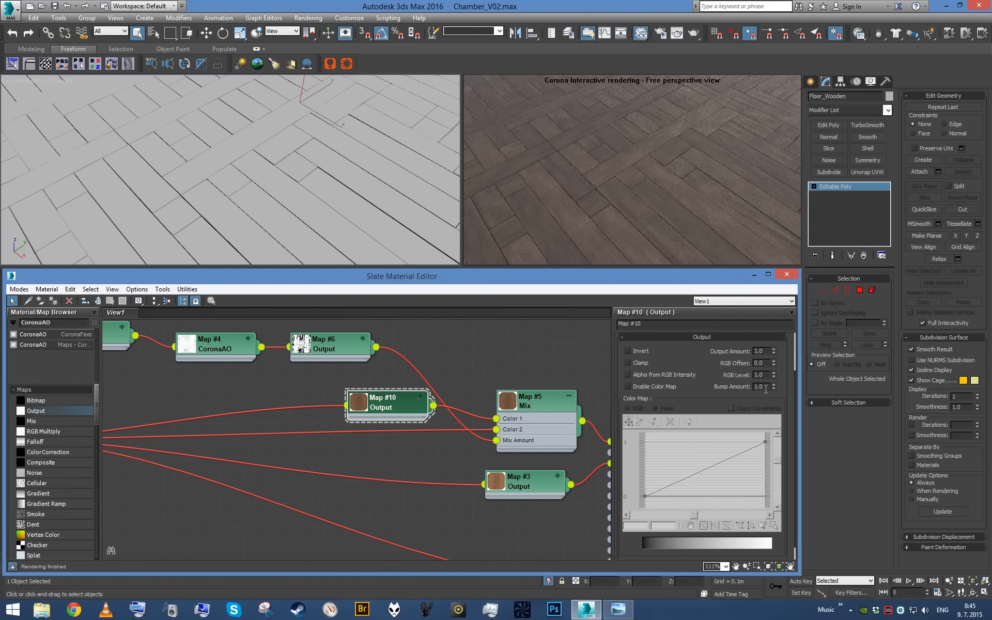
key("Return")
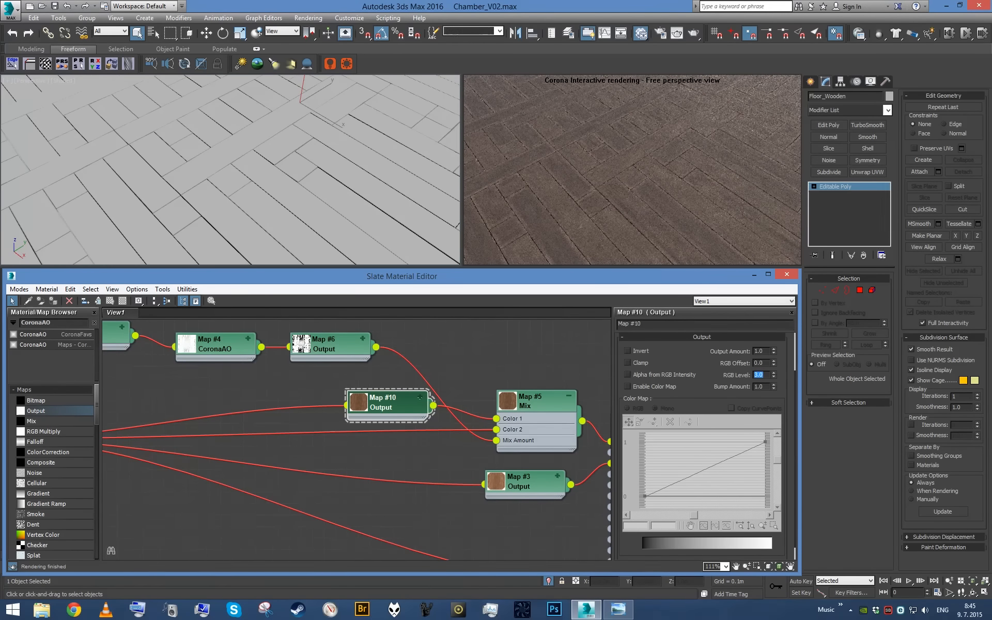
scroll(322, 160, "up", 3)
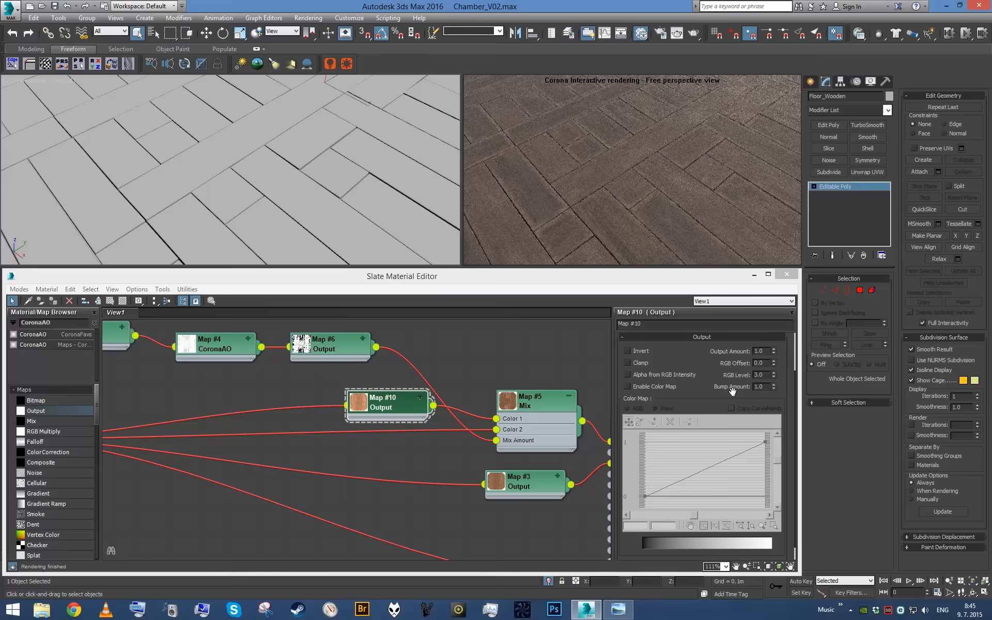
- Enable the Map #10 Output's color map and bow its curve upward using a Bezier handle on the upper end point
left_click(670, 389)
right_click(758, 438)
left_click(780, 472)
left_click_drag(735, 454, 672, 452)
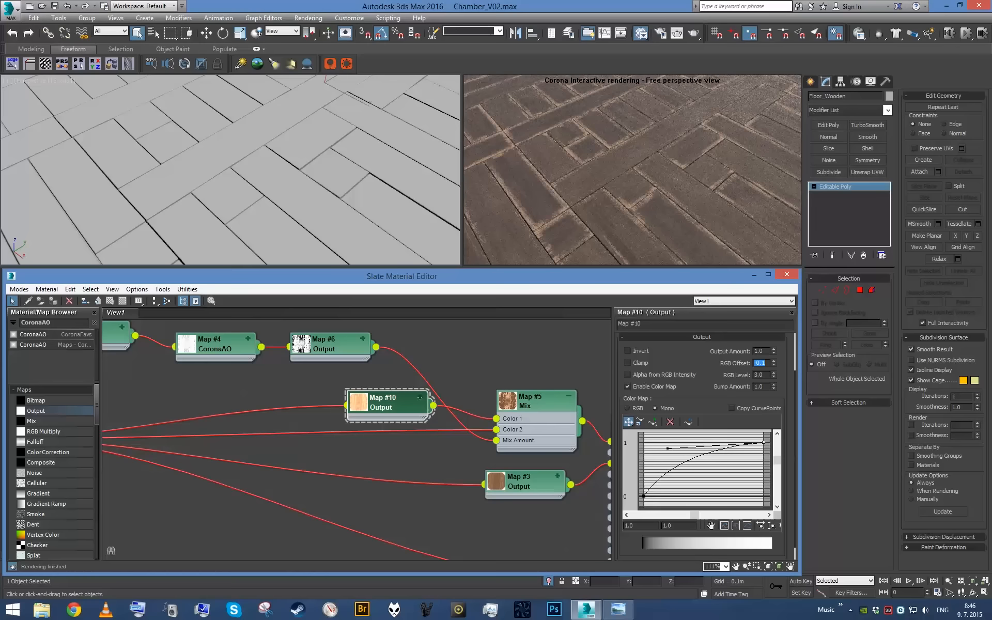
- Try an RGB Offset of -0.1 with RGB Levels of 2 and 1.5 on Map #10, then settle on 0 and 1.2
key("Return")
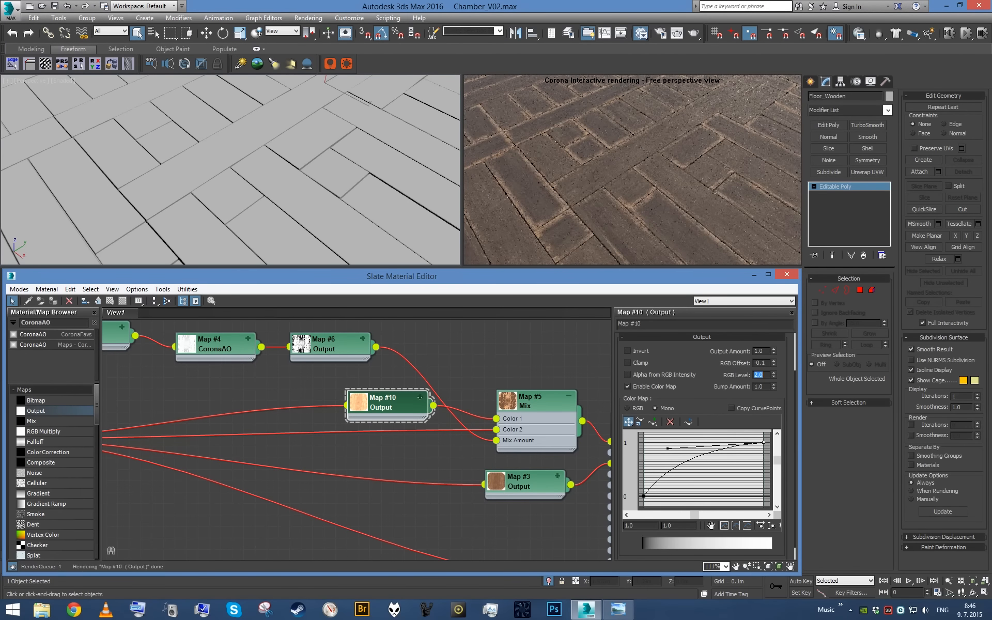
type("1.5")
key("Return")
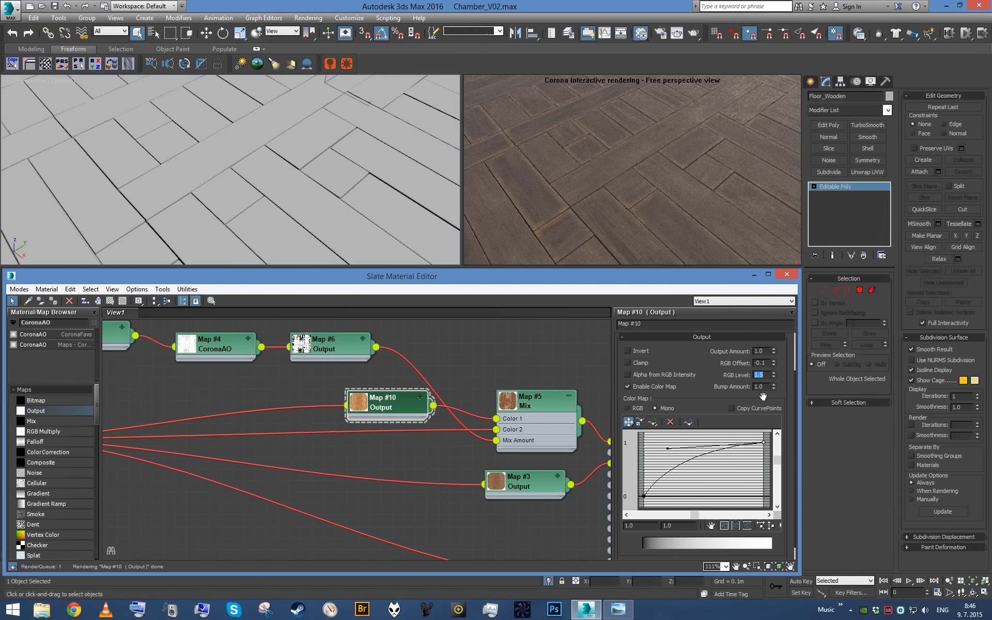
type("0")
key("Return")
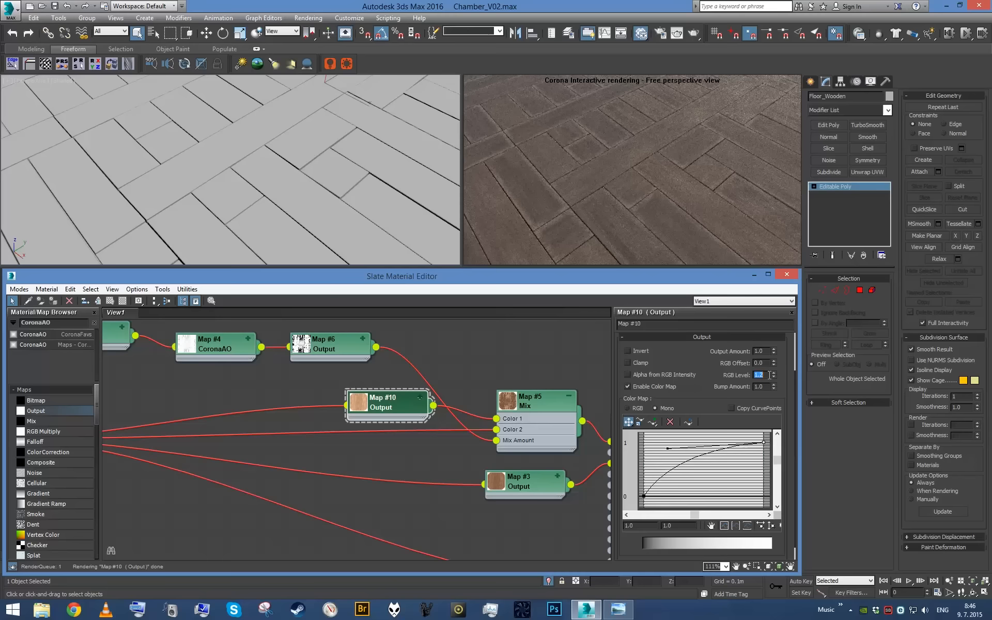
- Examine the worn floorboard edges from a wider view and from another close angle
scroll(332, 143, "down", 3)
scroll(332, 142, "down", 5)
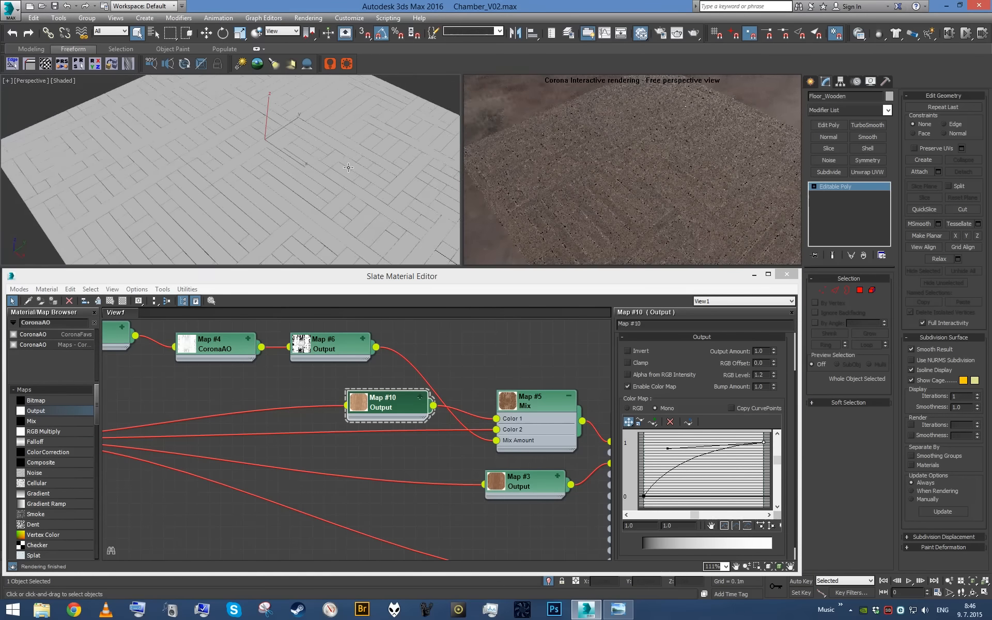
key("c")
key("p")
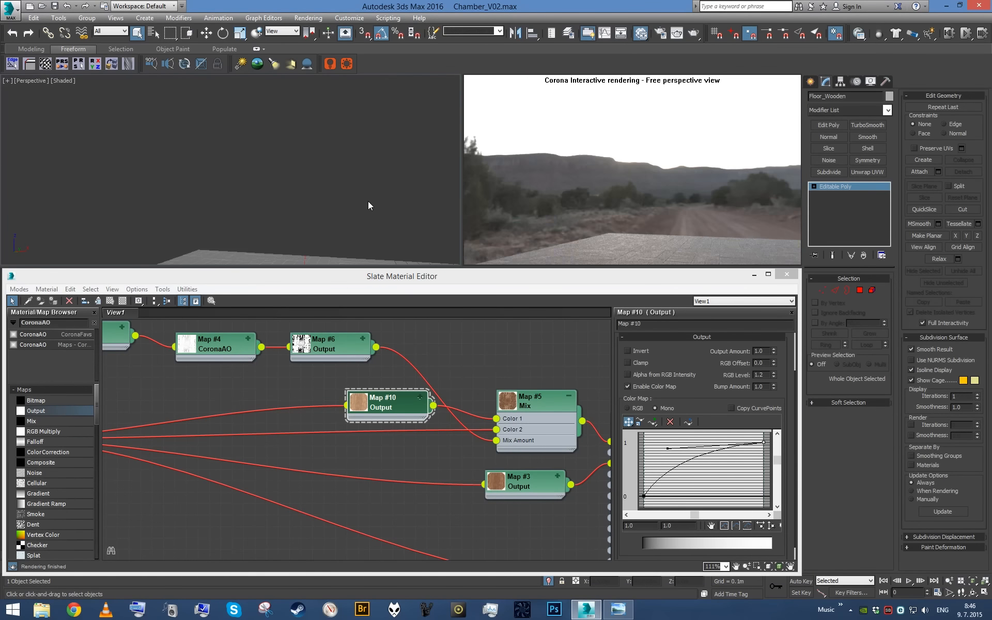
scroll(356, 202, "up", 10)
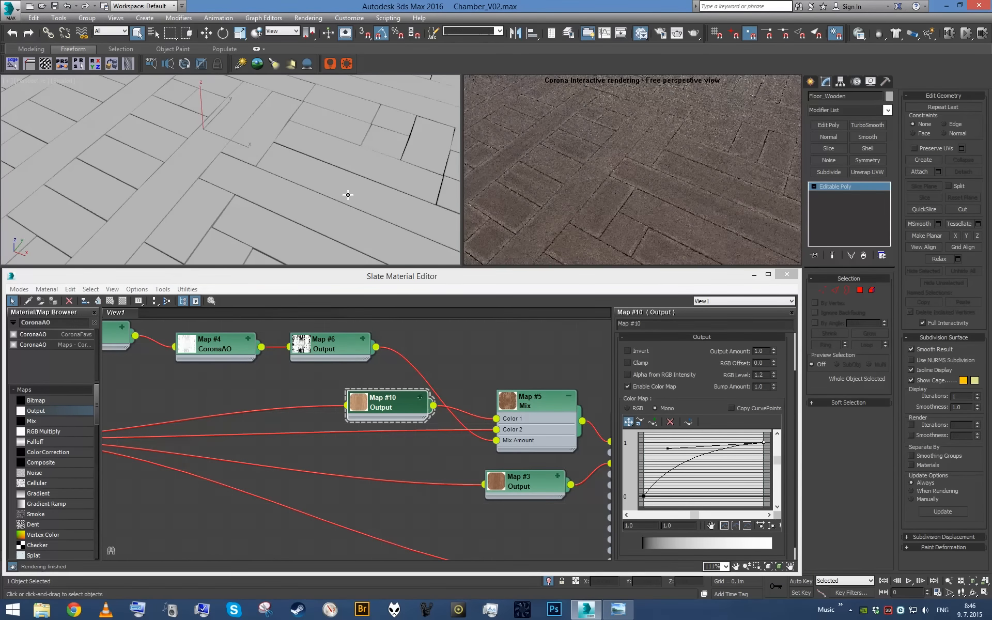
middle_click_drag(351, 192, 325, 205, "alt")
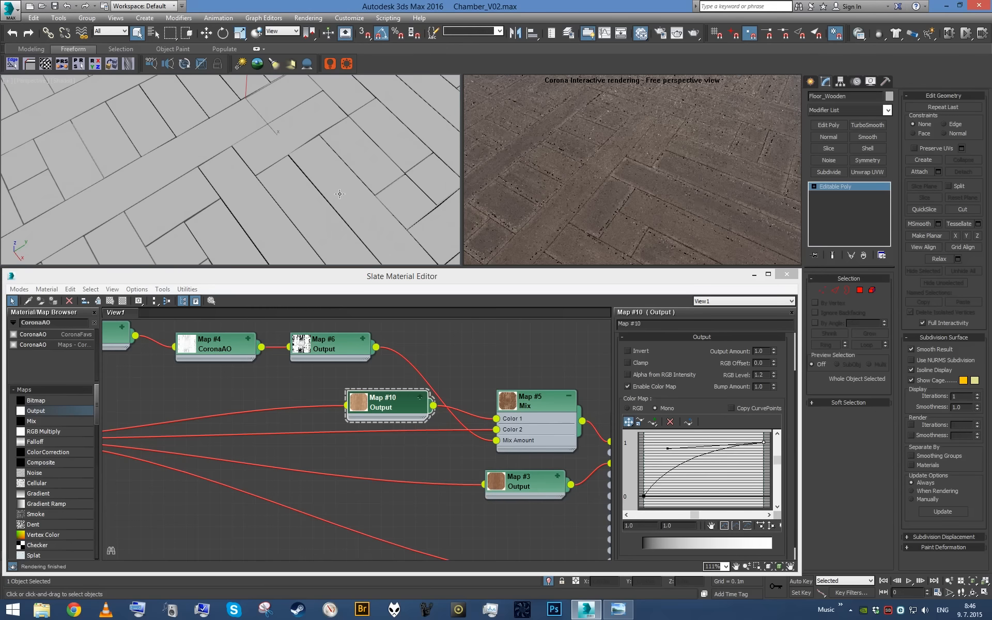
- Set the Map #4 CoronaAO map's Max distance to 0.015 m and check the board edges up close
left_click(403, 399)
scroll(412, 413, "down", 1)
scroll(410, 409, "down", 2)
middle_click_drag(364, 382, 414, 453)
scroll(414, 453, "up", 4)
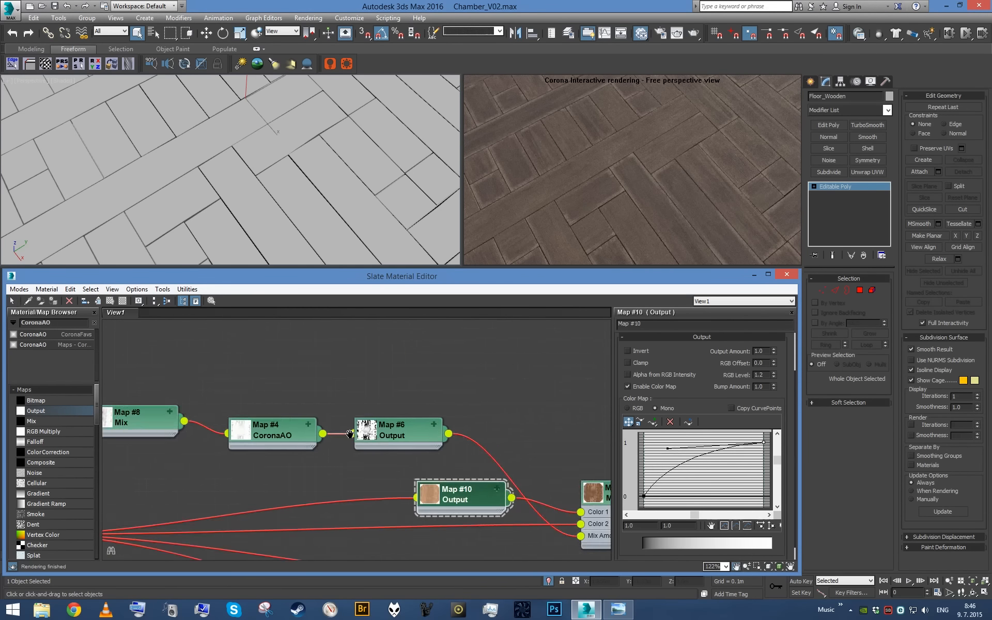
middle_click_drag(276, 446, 388, 445)
scroll(388, 445, "up", 2)
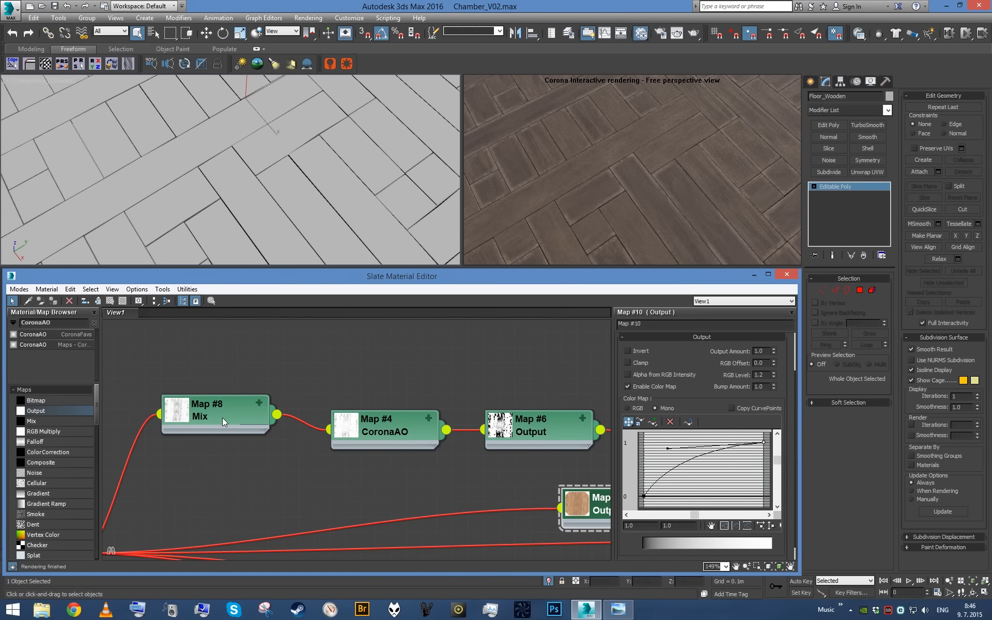
double_click(400, 442)
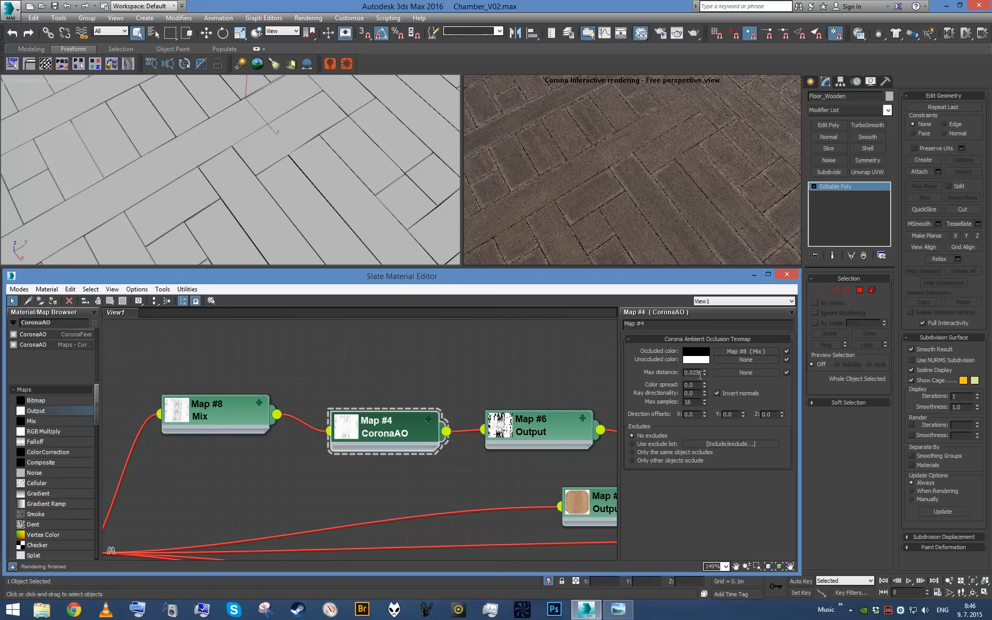
type("15")
key("Return")
left_click(581, 191)
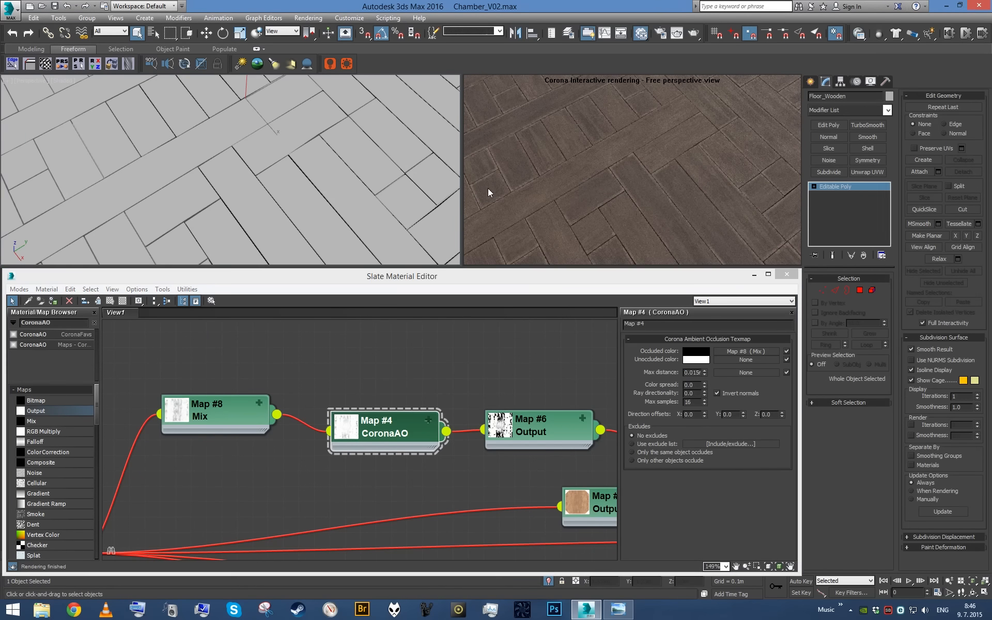
scroll(357, 169, "up", 3)
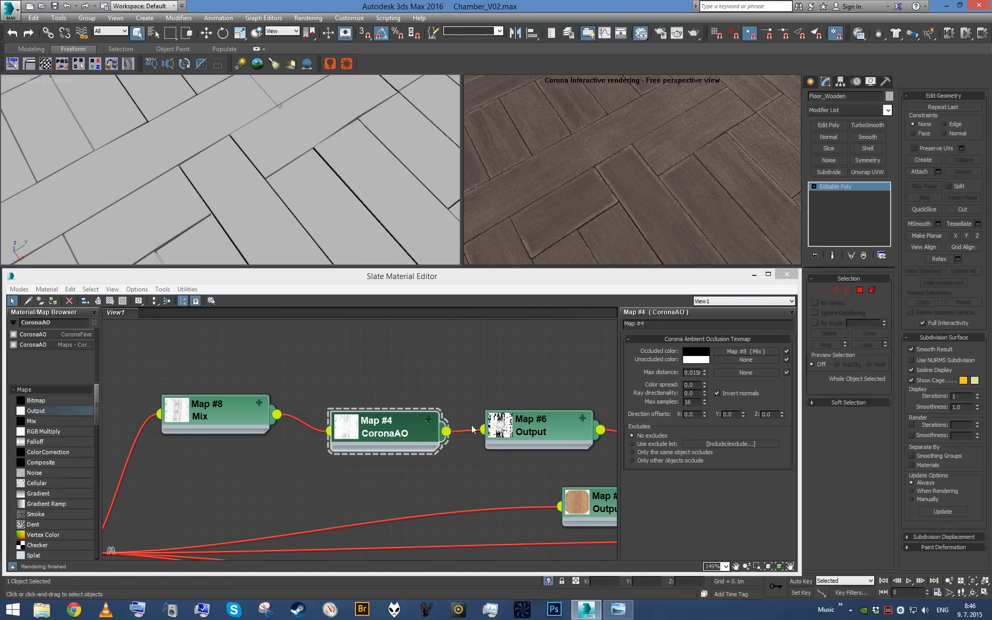
- Align the Map #4 CoronaAO and Map #6 Output nodes in a row with the Map #8 Mix node
middle_click_drag(472, 425, 284, 406)
scroll(289, 409, "down", 1)
scroll(464, 433, "down", 1)
middle_click_drag(585, 440, 408, 407)
scroll(409, 407, "down", 3)
middle_click_drag(150, 404, 366, 429)
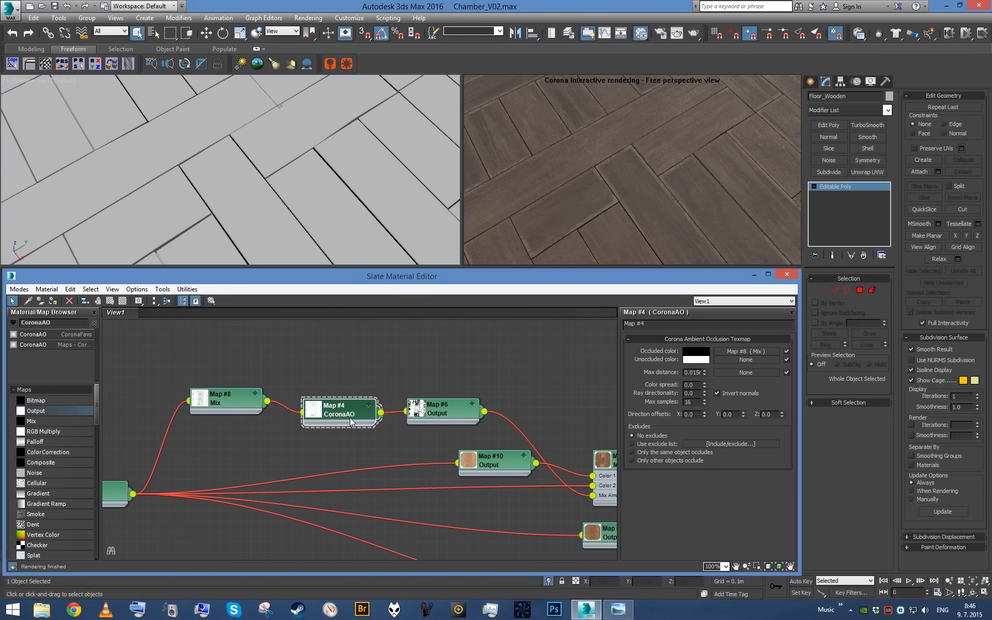
left_click(445, 413)
left_click_drag(337, 417, 327, 407)
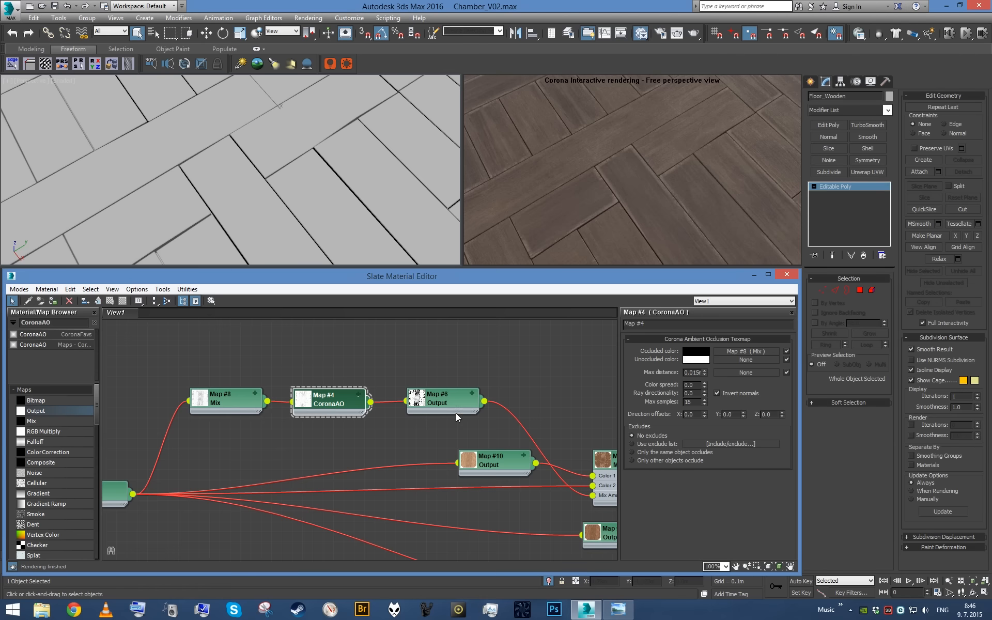
- Duplicate the Map #5 Mix node below the original and connect the copy to Floor_Wood's Refl. color
middle_click_drag(455, 417, 266, 408)
scroll(320, 420, "up", 2)
middle_click_drag(467, 475, 368, 406)
middle_click_drag(383, 488, 413, 448)
left_click_drag(405, 443, 414, 479)
middle_click_drag(414, 479, 398, 476)
scroll(399, 475, "up", 1)
left_click_drag(373, 393, 374, 446, "shift")
left_click_drag(396, 484, 395, 510)
middle_click_drag(395, 425, 389, 442)
left_click_drag(387, 442, 386, 468)
middle_click_drag(386, 468, 387, 442)
scroll(388, 442, "up", 1)
left_click_drag(430, 441, 467, 399)
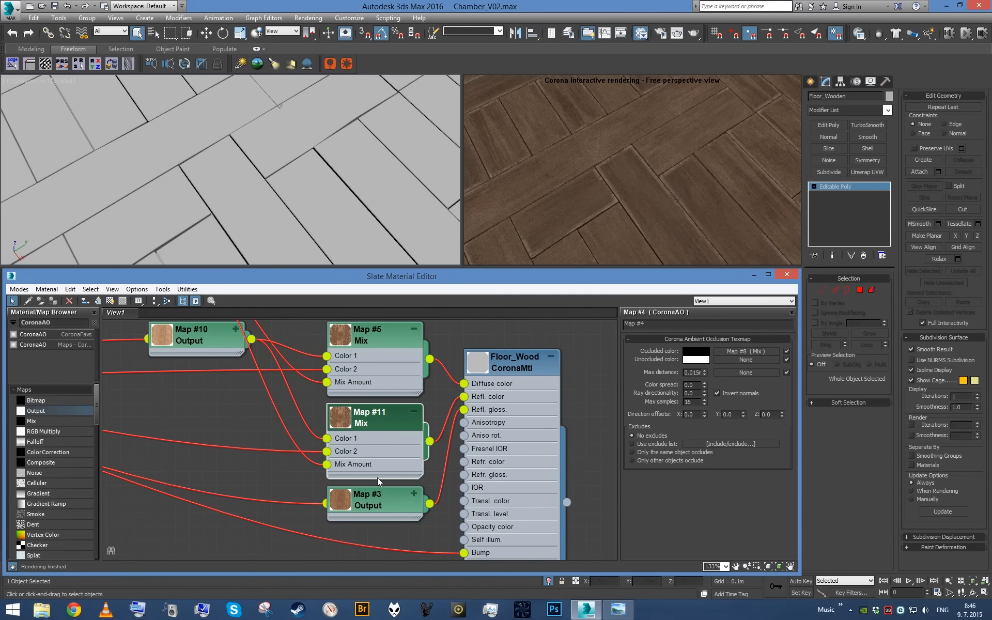
- Disconnect the Color 1 and Color 2 maps from the Map #11 Mix and move the Map #3 Output node lower
double_click(507, 451)
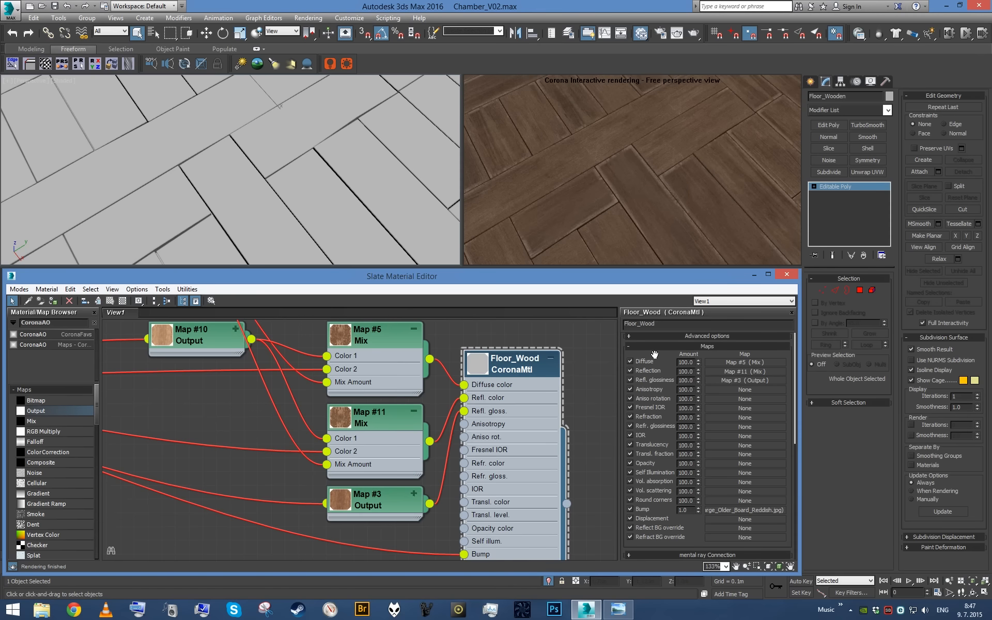
scroll(655, 355, "up", 5)
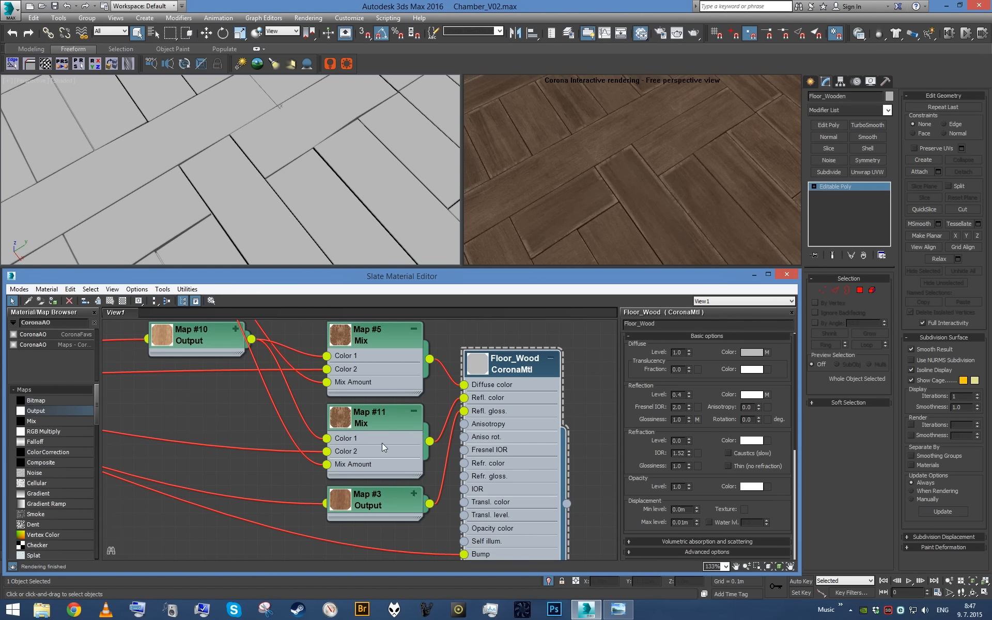
left_click_drag(327, 451, 263, 456)
double_click(371, 456)
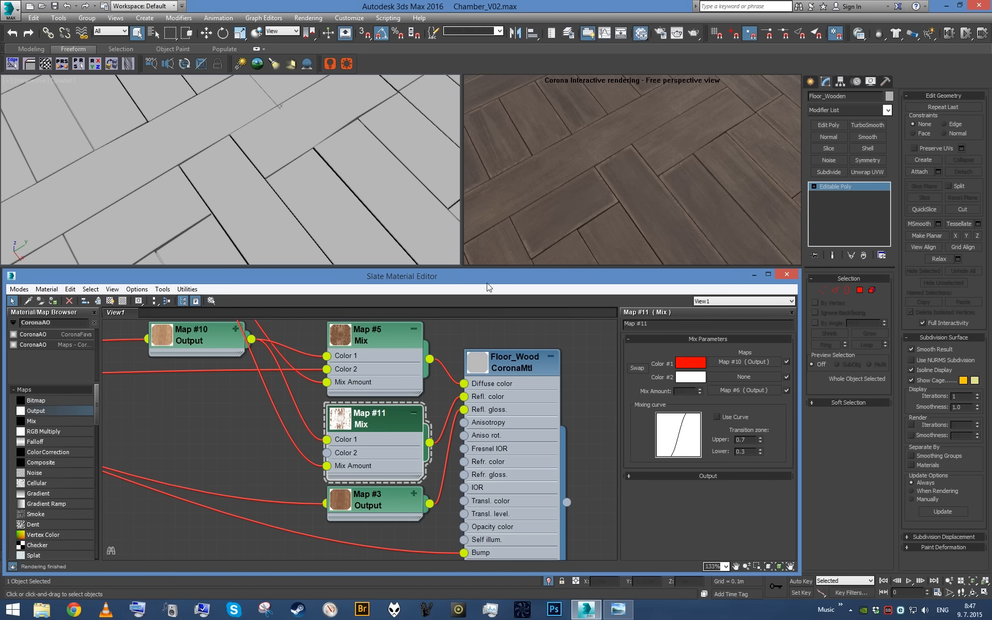
middle_click_drag(394, 458, 418, 346)
scroll(418, 345, "down", 1)
middle_click_drag(396, 384, 374, 480)
left_click_drag(386, 473, 375, 541)
left_click_drag(340, 426, 268, 438)
scroll(345, 437, "up", 1)
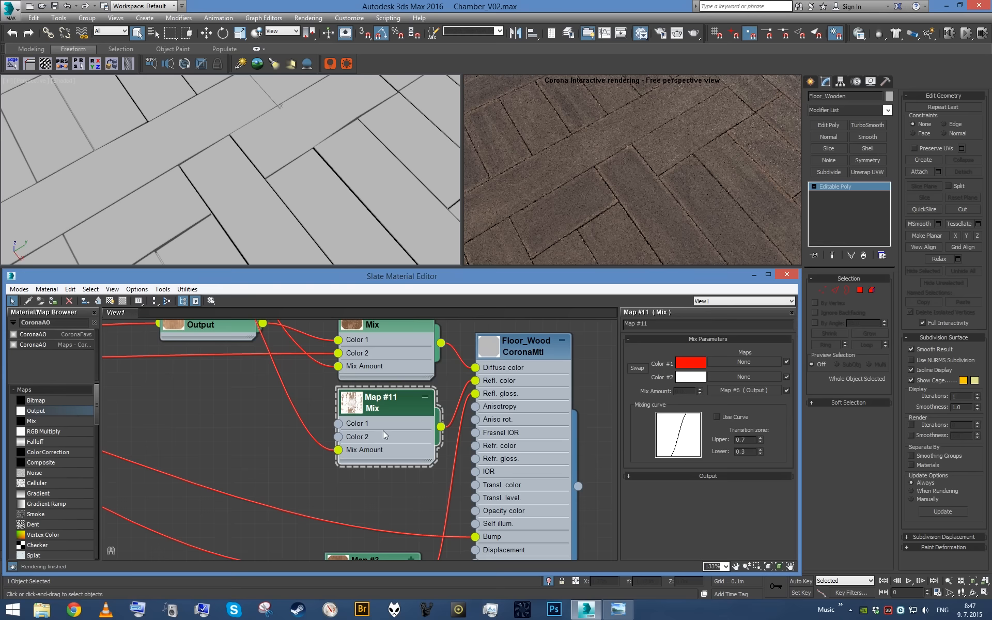
- Set Color 1 of the Map #11 Mix to a neutral grey with a value of 64
left_click(690, 363)
left_click_drag(382, 110, 329, 111)
double_click(412, 119)
type("128")
key("Return")
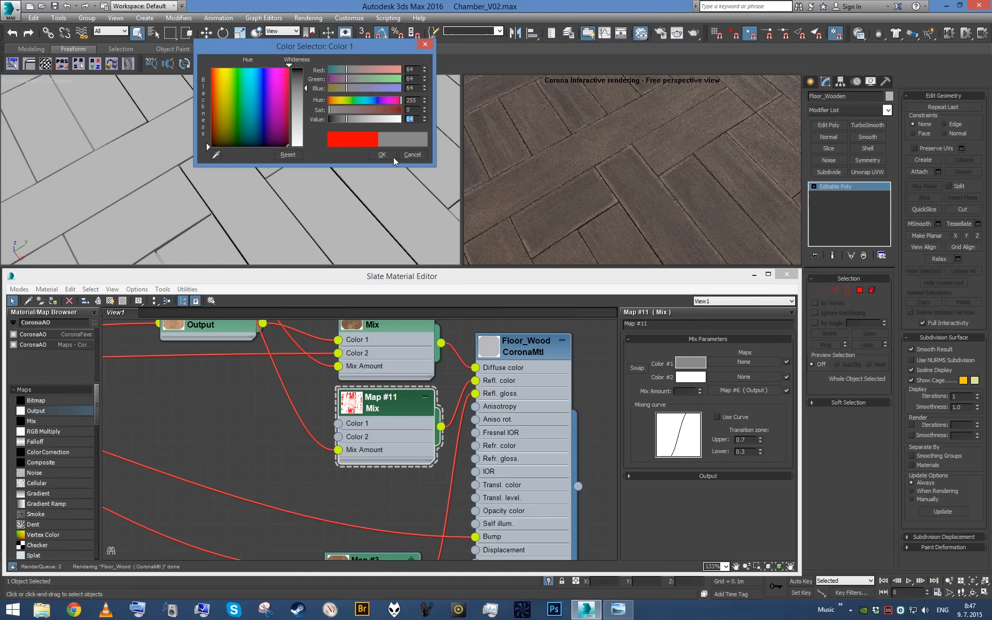
left_click(385, 156)
- Duplicate the Map #11 Mix below the original and connect the copy to Floor_Wood's Refl. gloss. in place of Map #3
middle_click_drag(423, 416, 398, 369)
scroll(398, 369, "down", 1)
left_click_drag(374, 499, 385, 522)
mouse_move(373, 388)
left_mouse_down("shift")
mouse_move(369, 481)
mouse_move(373, 455)
mouse_move(419, 434)
mouse_move(442, 349)
left_mouse_up("shift")
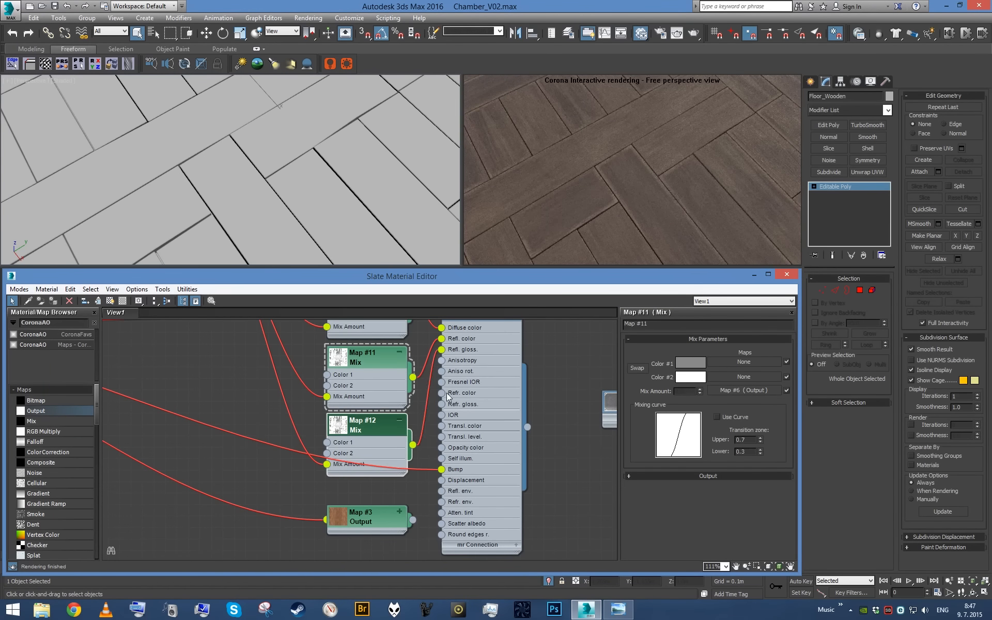
- Set Color 2 of the Map #12 Mix to a grey with a value of 100
middle_click_drag(345, 169, 342, 155, "alt")
scroll(342, 166, "down", 3)
middle_click_drag(326, 207, 366, 185, "alt")
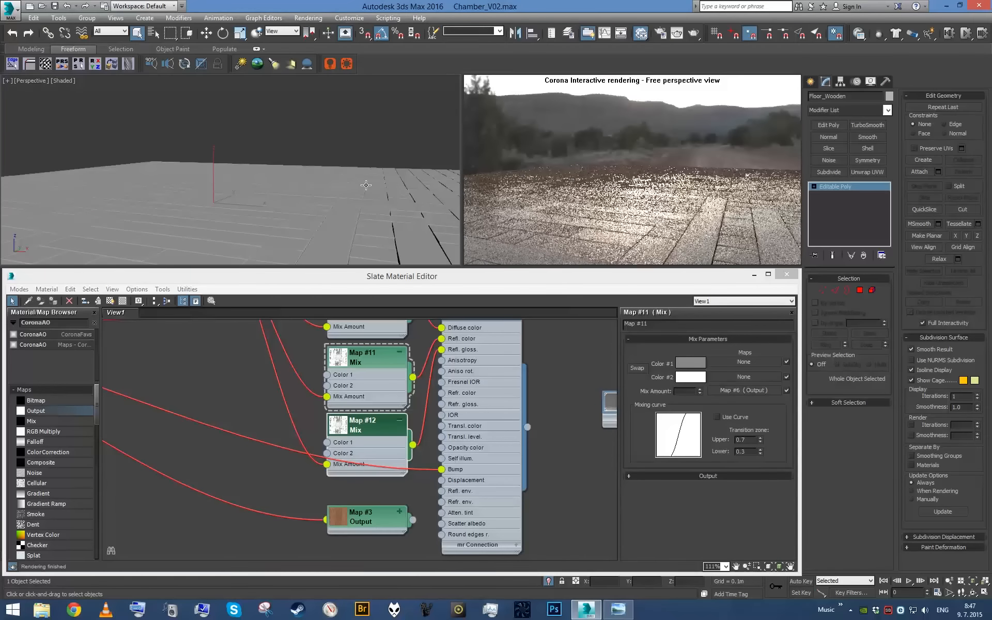
left_click(376, 443)
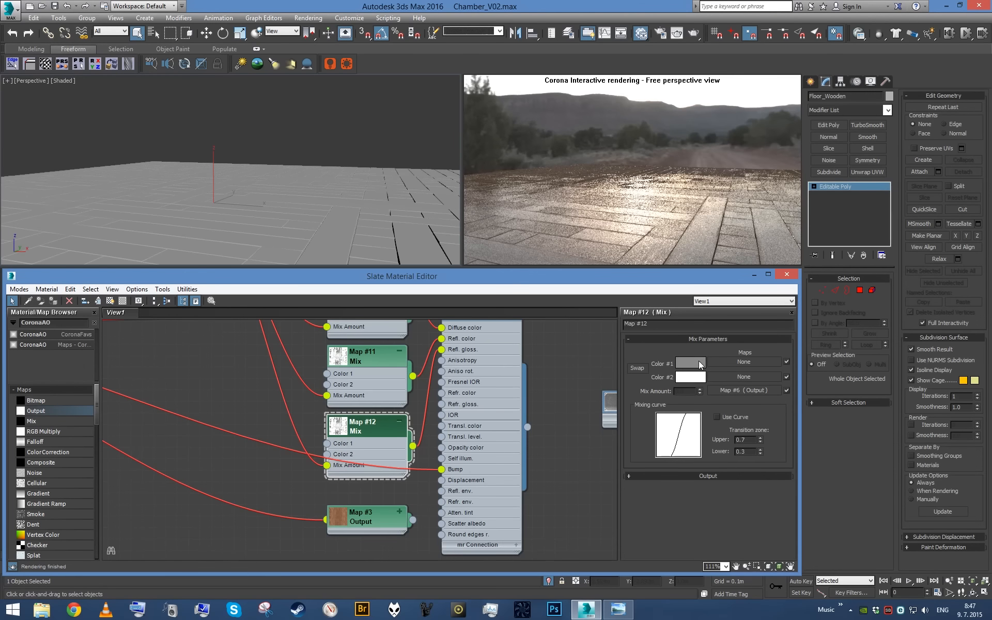
left_click(697, 383)
left_click_drag(385, 118, 357, 123)
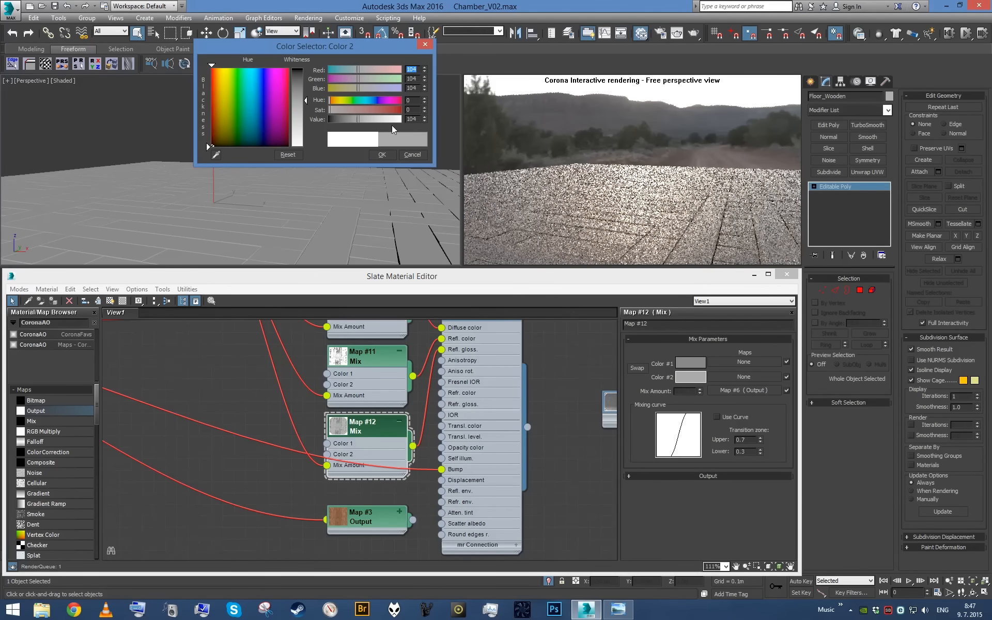
double_click(412, 119)
type("100")
key("Return")
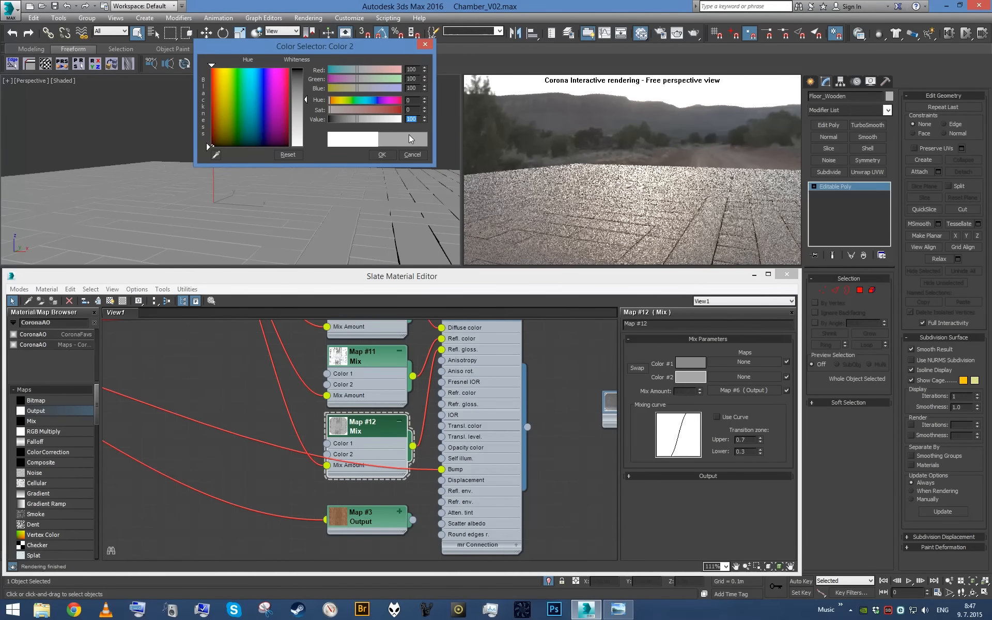
left_click(382, 155)
- Set Color 1 of the Map #12 Mix to a grey with a value of 24
left_click(690, 363)
left_click_drag(347, 121, 338, 122)
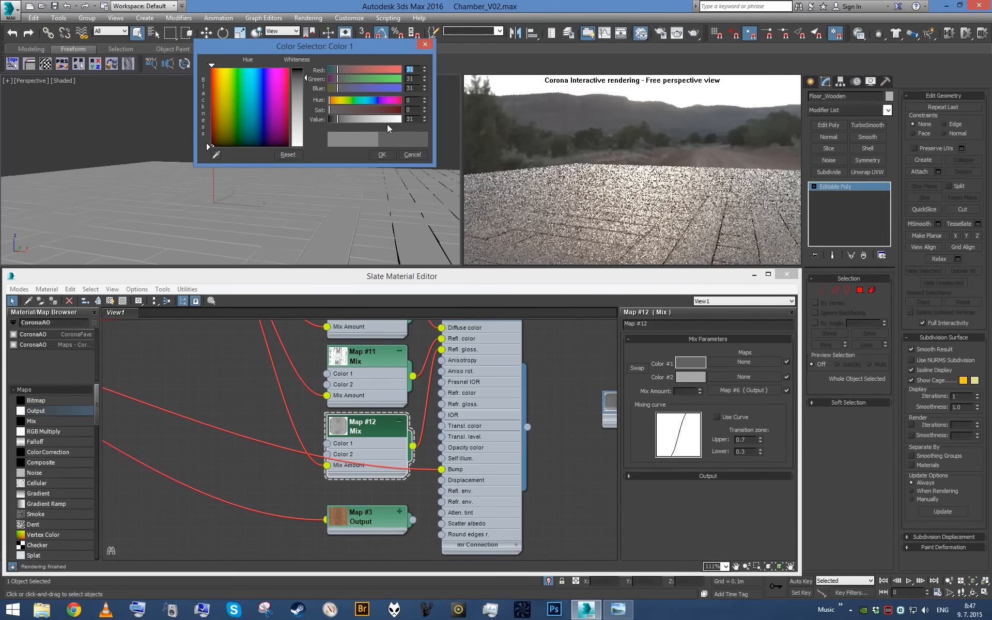
double_click(412, 119)
type("24")
key("Return")
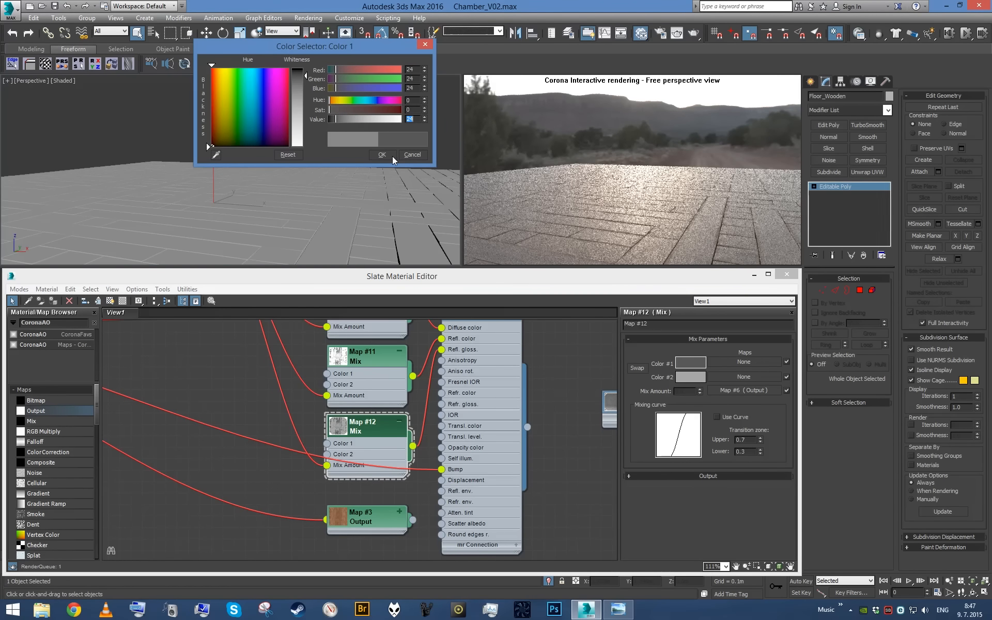
left_click(382, 155)
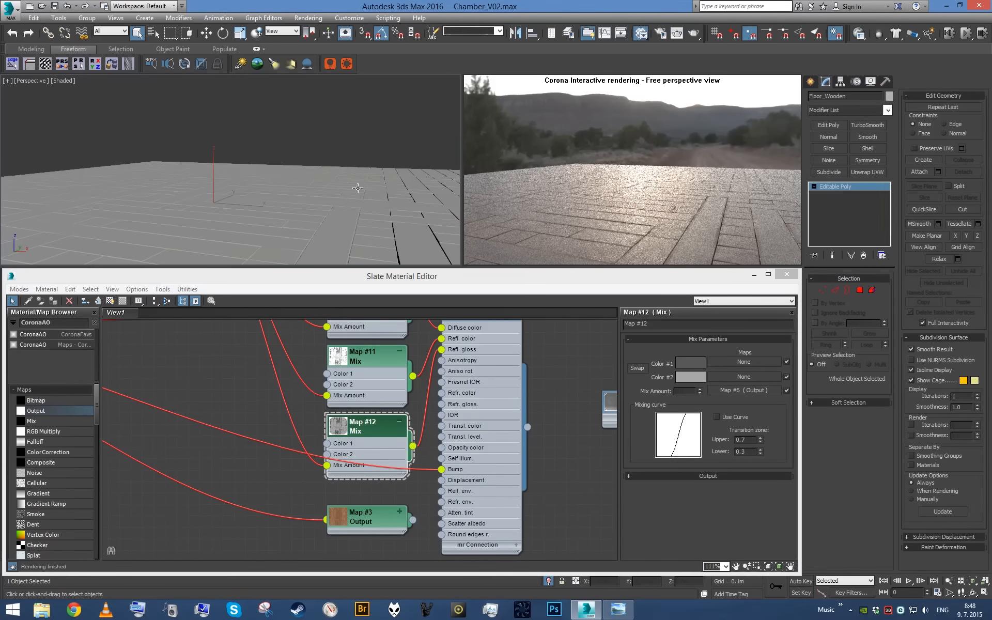
- Switch to the camera view, end the floor's isolation, and uncover the interactive render of the whole chamber
key("c")
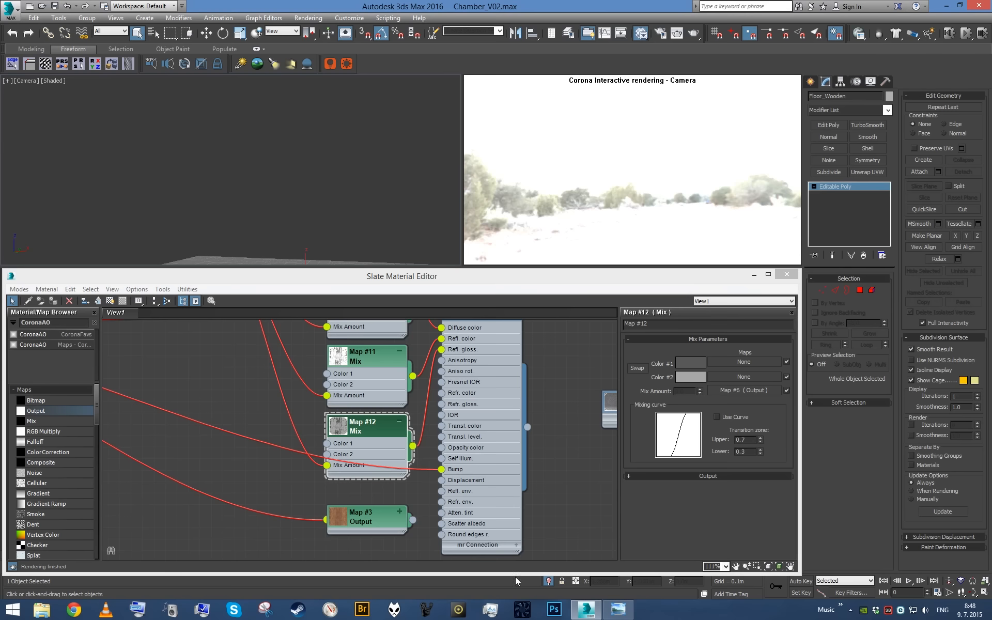
left_click(548, 581)
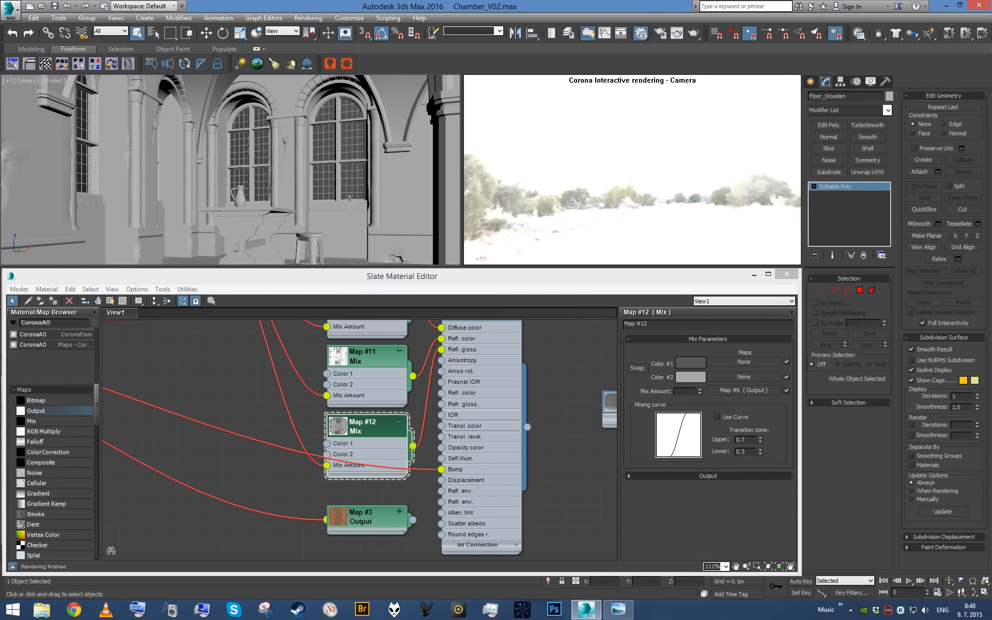
left_click_drag(699, 280, 699, 312)
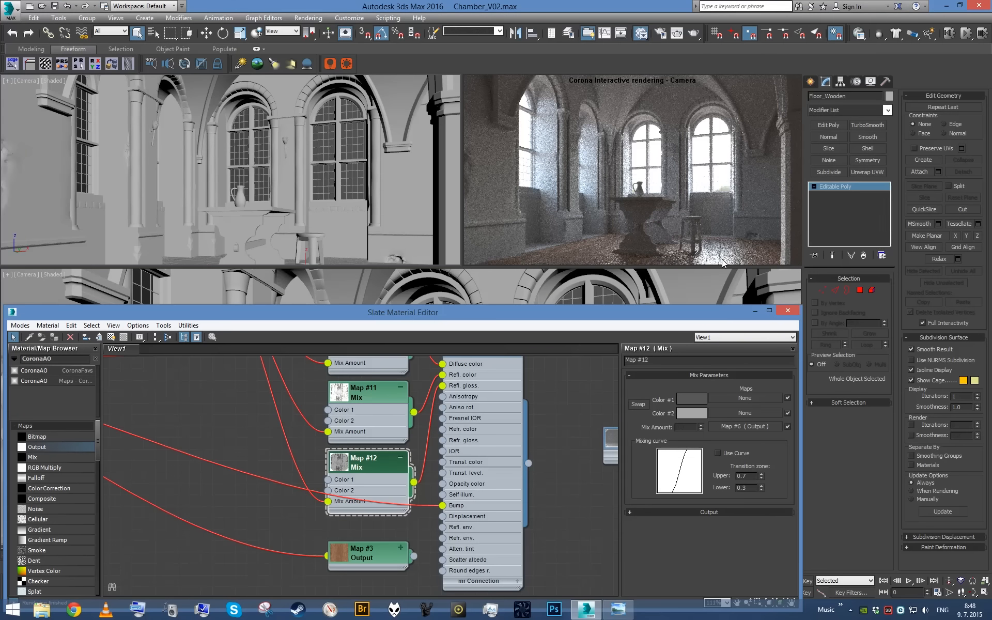
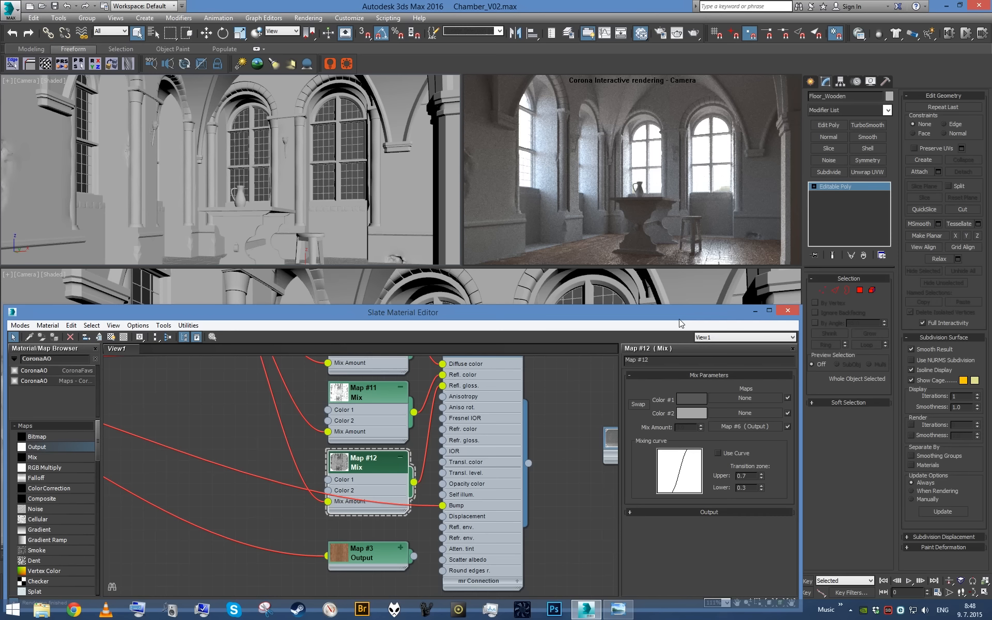
- Isolate the wooden floor in a perspective view and examine its reflections in the interactive render from a low angle
left_click(340, 223)
key("p")
key("z")
key("alt+q")
middle_click_drag(340, 222, 242, 189, "alt")
scroll(240, 168, "down", 5)
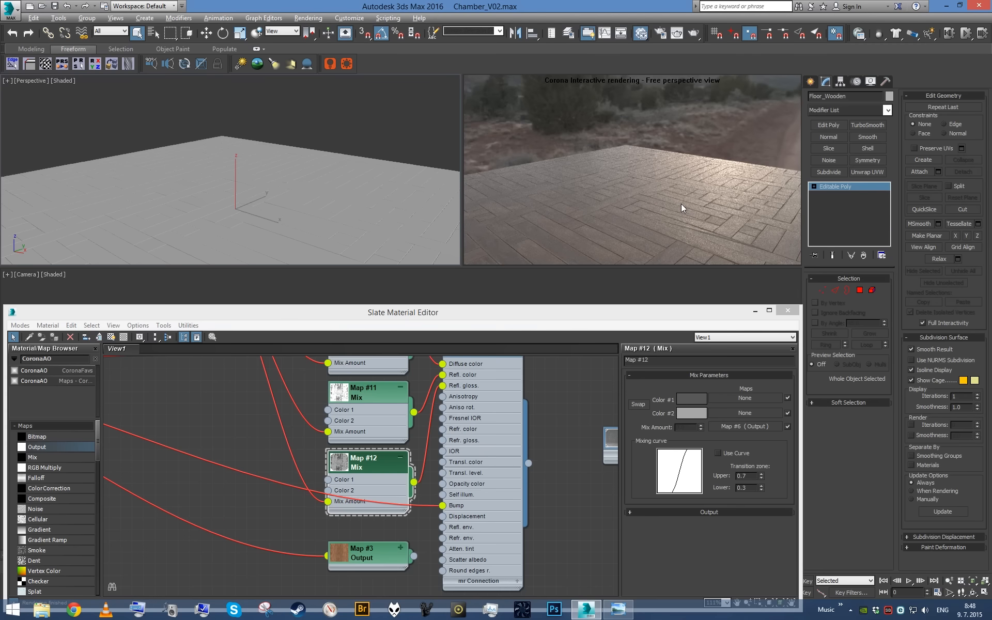
left_click_drag(610, 320, 610, 284)
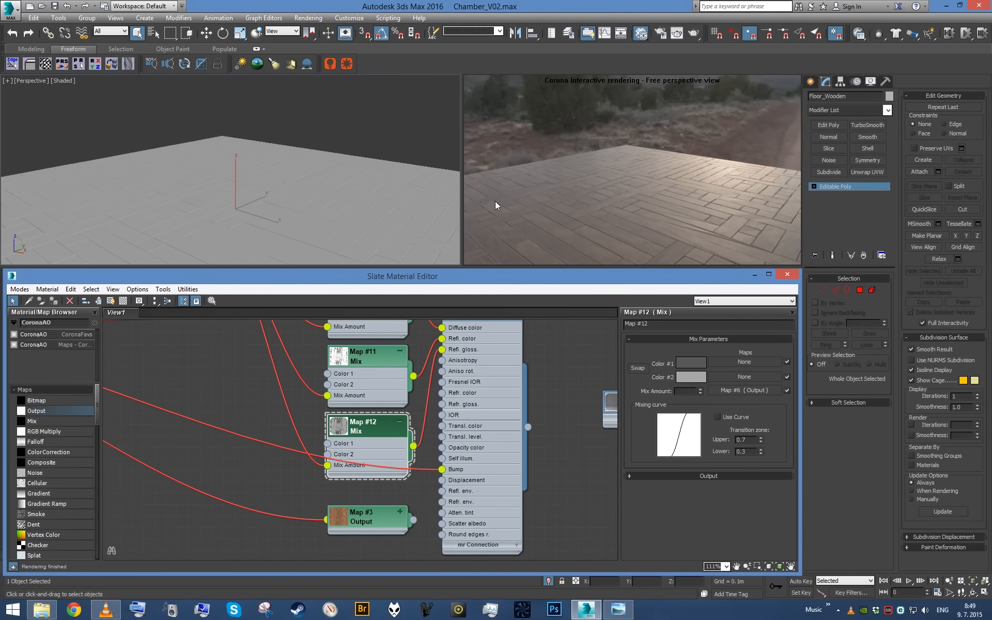
middle_click_drag(401, 202, 398, 183, "alt")
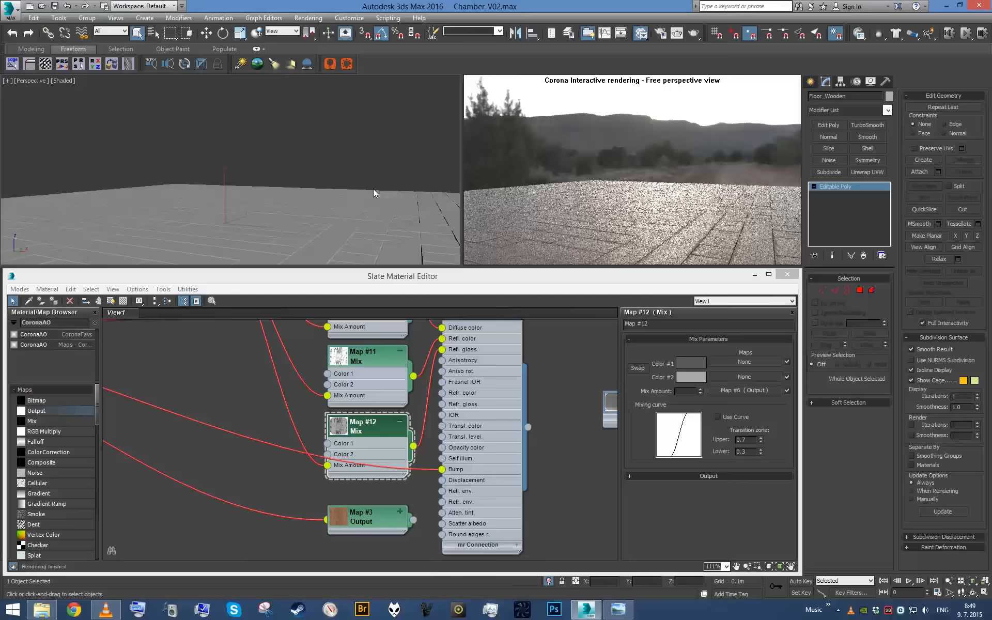
- Connect the Map #3 Output to Color 2 of the Map #12 Mix and set its RGB Level to 1.8
left_click_drag(383, 524, 234, 489)
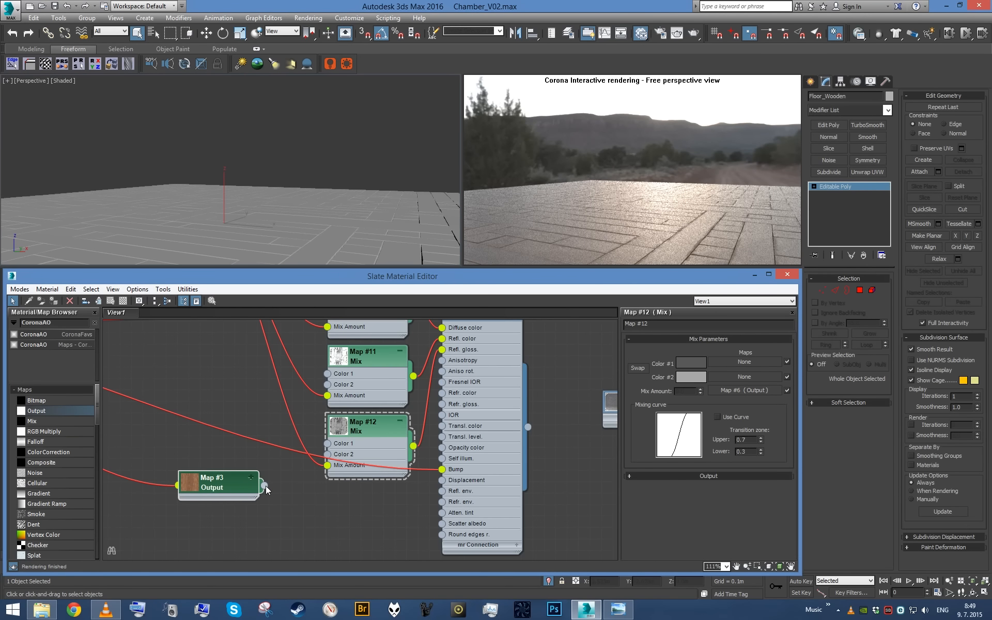
left_click(234, 485)
left_click_drag(265, 486, 330, 457)
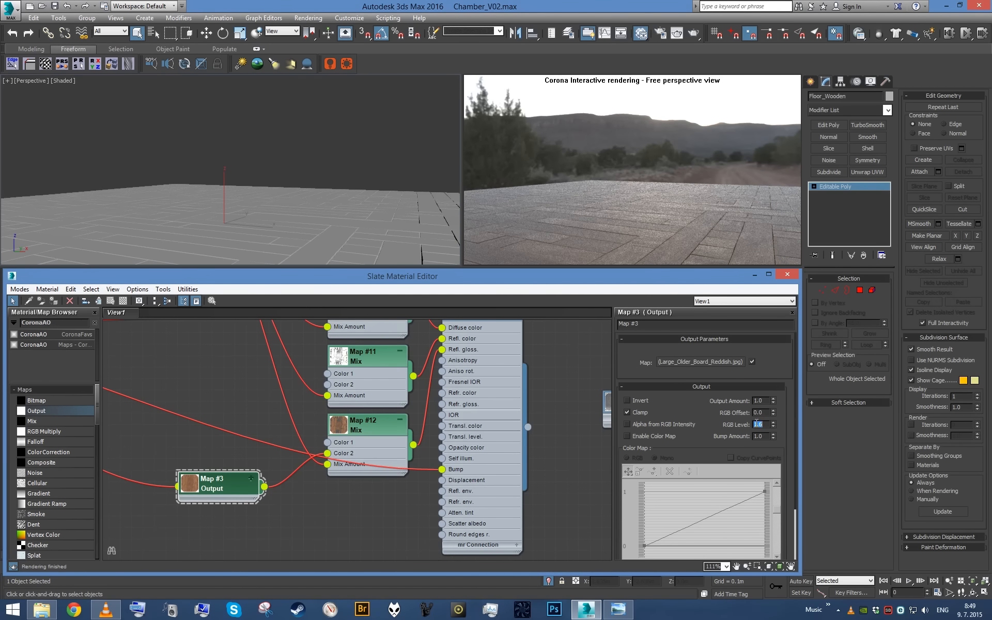
type("8")
key("Return")
- Darken Color 1 of the Map #12 Mix to a grey with a value of 16
double_click(364, 439)
left_click(692, 362)
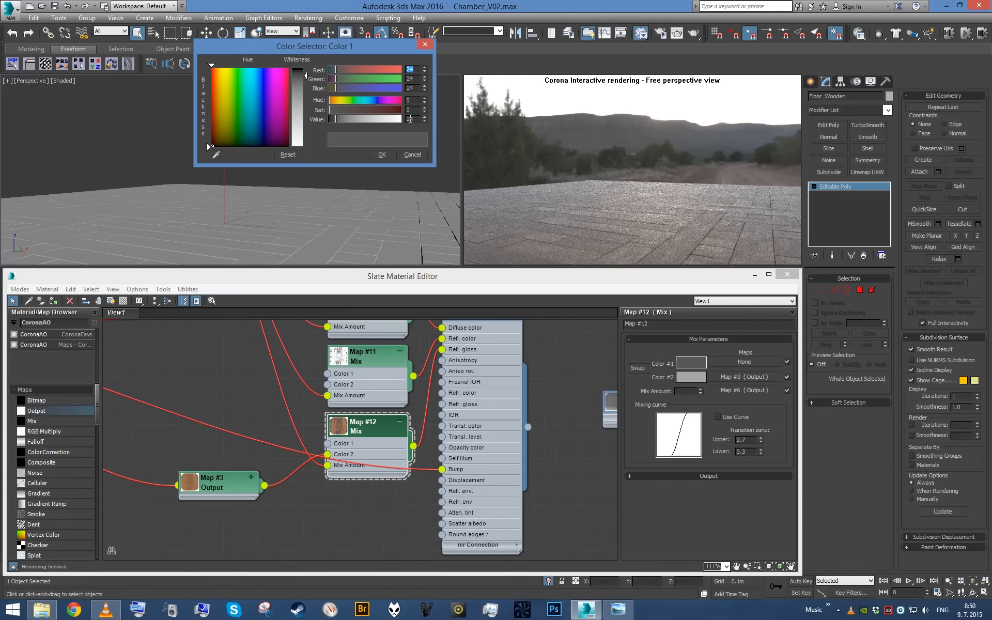
type("1")
key("Return")
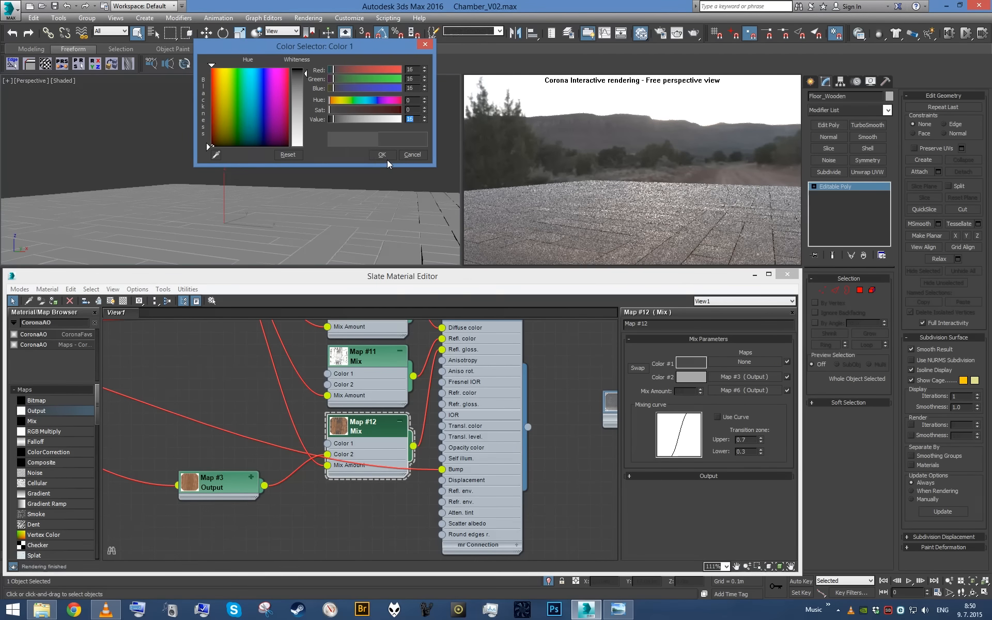
left_click(387, 157)
middle_click_drag(366, 168, 348, 179, "alt")
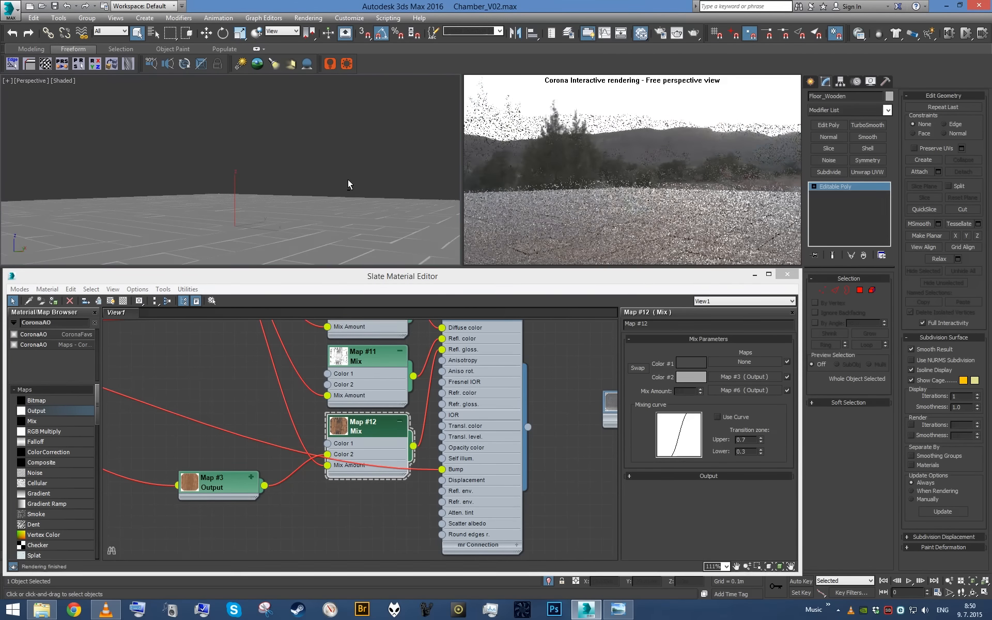
- Set the RGB Level of the Map #3 Output to 2.0 and check the floor's reflections in the interactive render
double_click(202, 489)
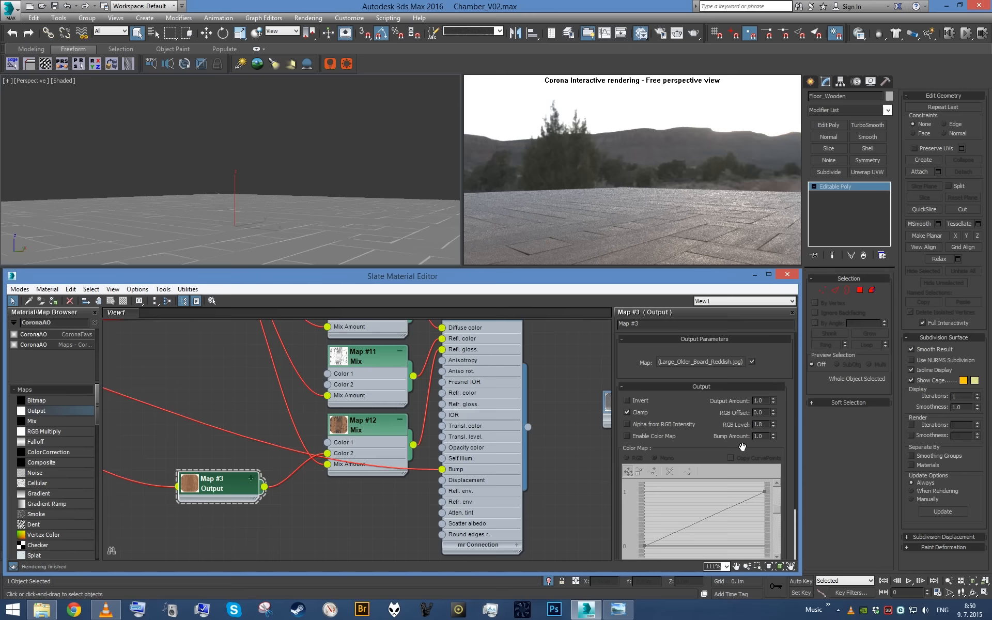
double_click(758, 424)
type("2")
key("Return")
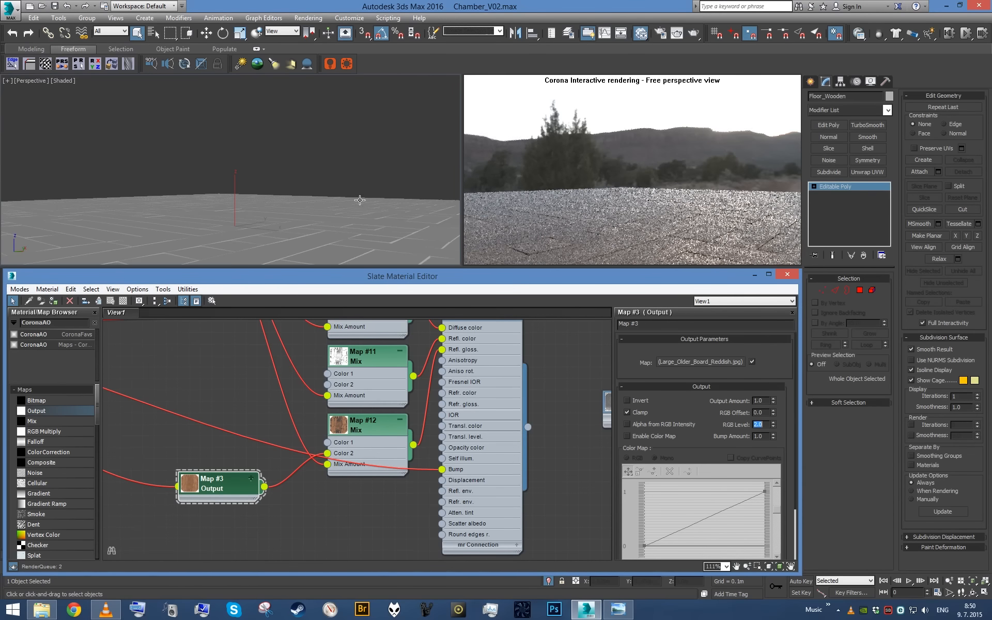
middle_click_drag(361, 196, 348, 208, "alt")
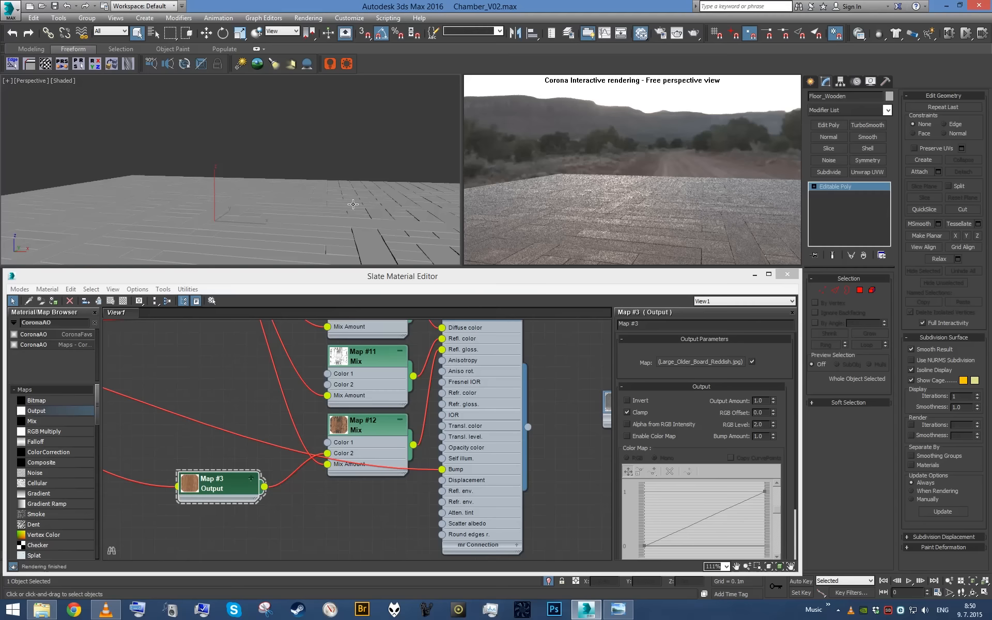
middle_click_drag(353, 204, 334, 221, "alt")
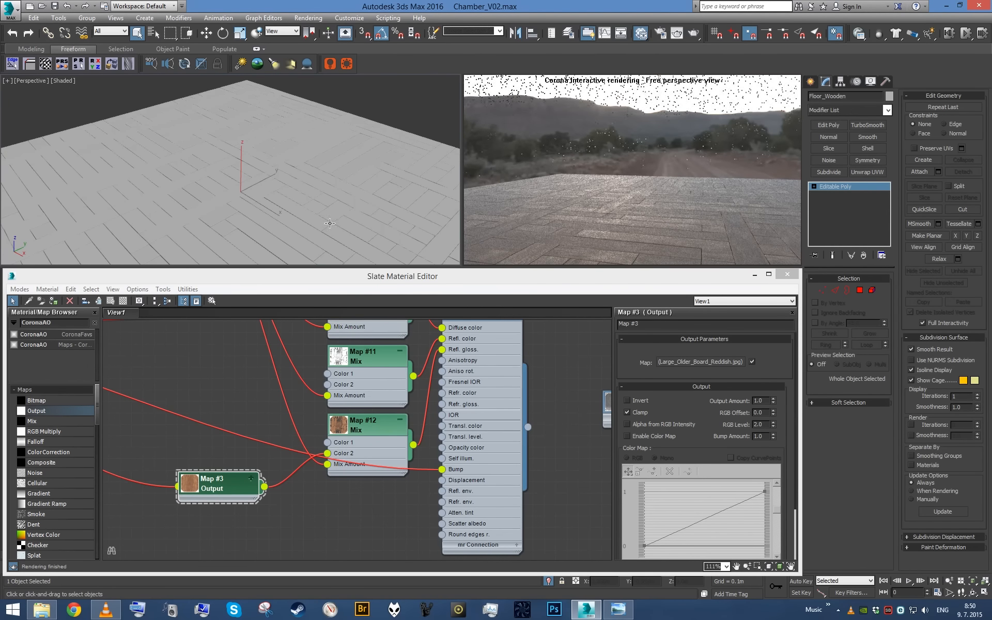
scroll(331, 217, "up", 3)
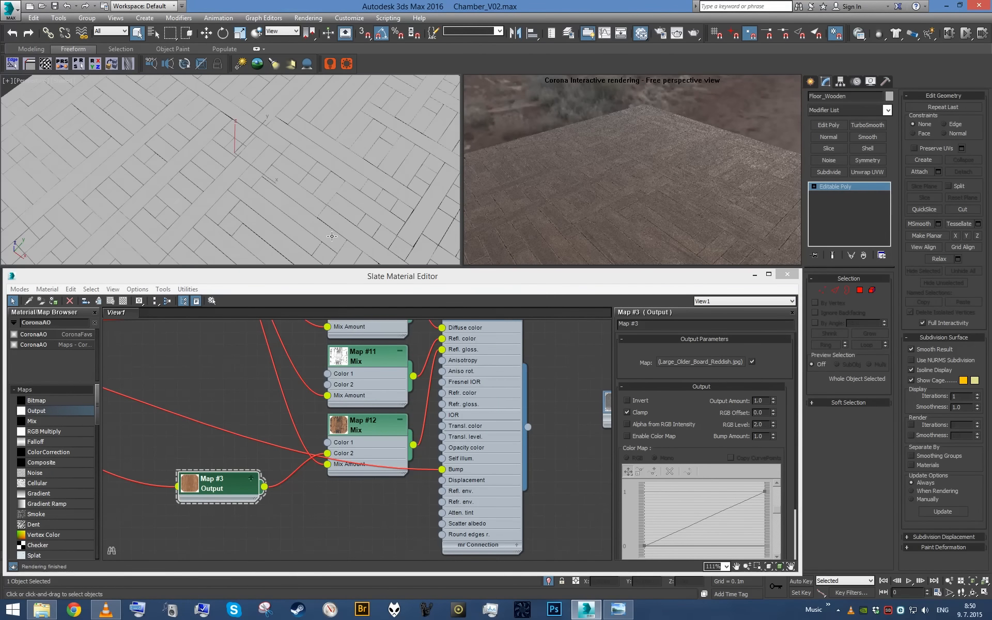
scroll(321, 199, "up", 3)
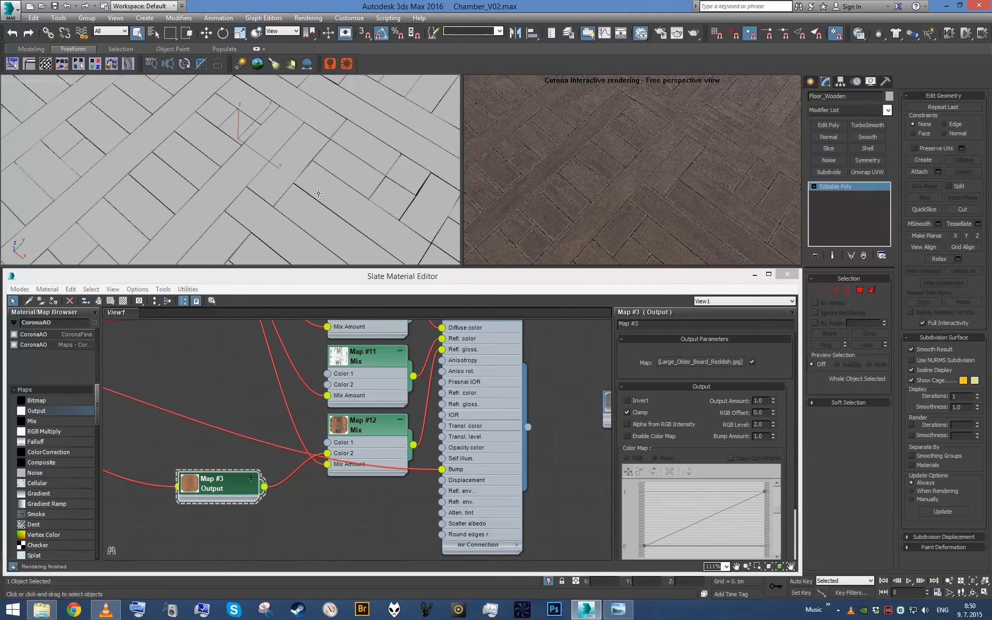
- Minimize the material editor, end the floor's isolation and show the whole chamber through the camera
key("z")
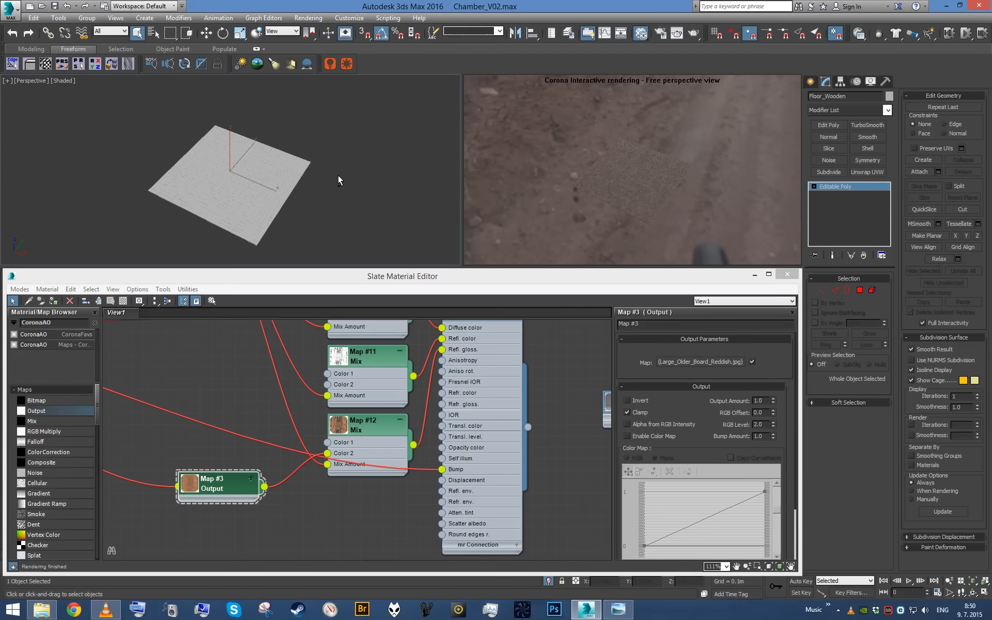
left_click(755, 275)
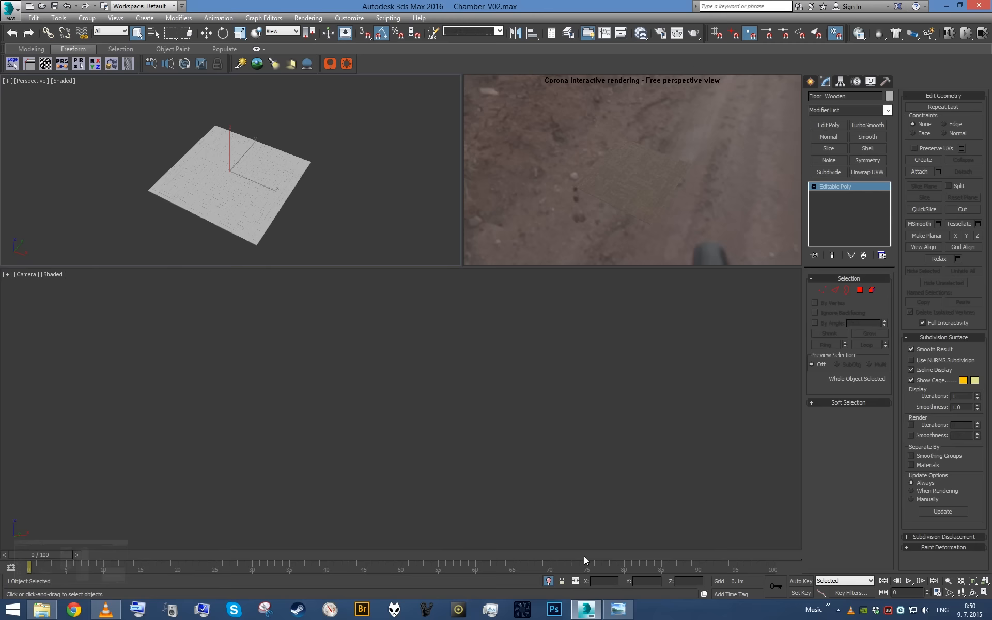
key("c")
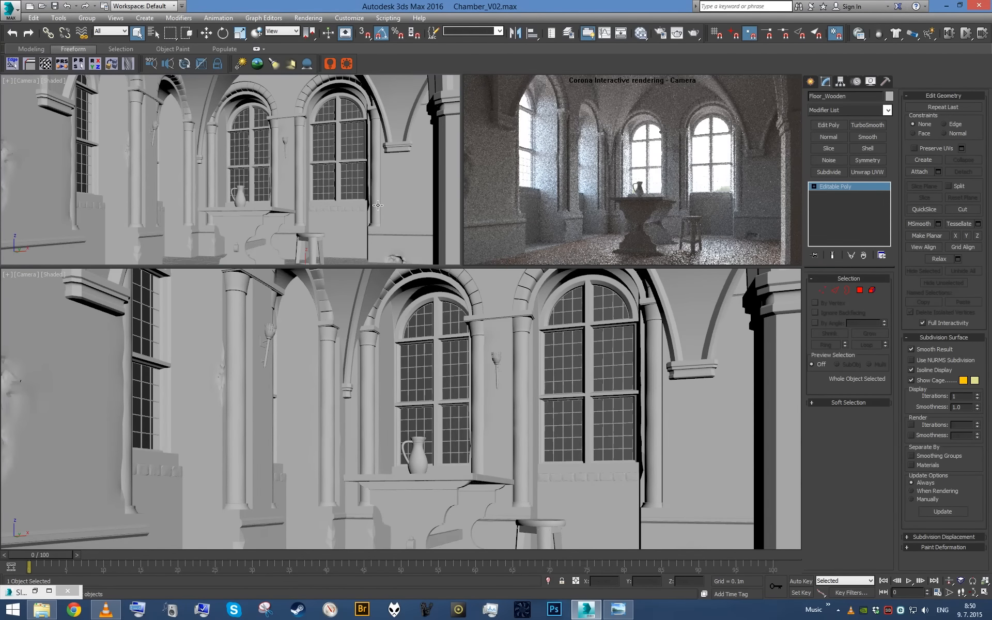
- Select the Walls_StoneBricks mesh, show it in perspective and start editing it at element level
left_click(407, 208)
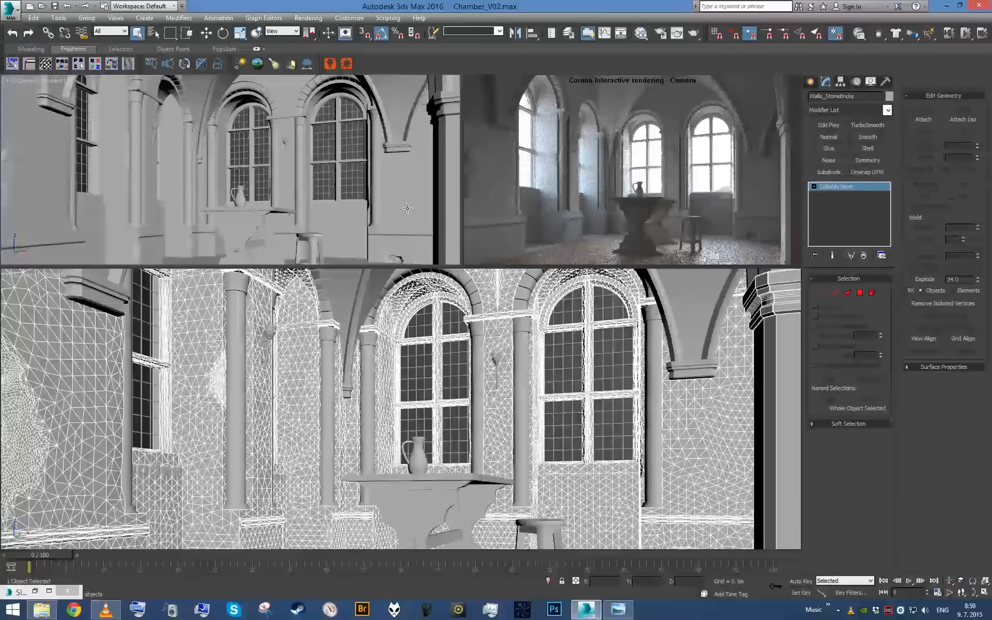
key("p")
scroll(309, 175, "down", 5)
middle_click_drag(309, 175, 362, 158, "alt")
scroll(271, 149, "up", 4)
middle_click_drag(272, 149, 128, 140, "alt")
scroll(316, 145, "down", 5)
scroll(247, 147, "up", 6)
scroll(272, 148, "down", 5)
key("v")
left_click(577, 149)
left_click(873, 292)
- Select the outer shell of the building in Walls_StoneBricks and detach it as a separate object
scroll(361, 160, "up", 5)
left_click(225, 137)
left_click(233, 125)
left_click(128, 142, "ctrl")
left_click(45, 197, "ctrl")
middle_click_drag(58, 199, 421, 212, "alt")
middle_click_drag(310, 166, 331, 156, "alt")
scroll(331, 156, "down", 5)
left_click(251, 158)
middle_click_drag(253, 160, 277, 166, "alt")
scroll(292, 173, "up", 5)
key("ctrl+d")
left_click(530, 310)
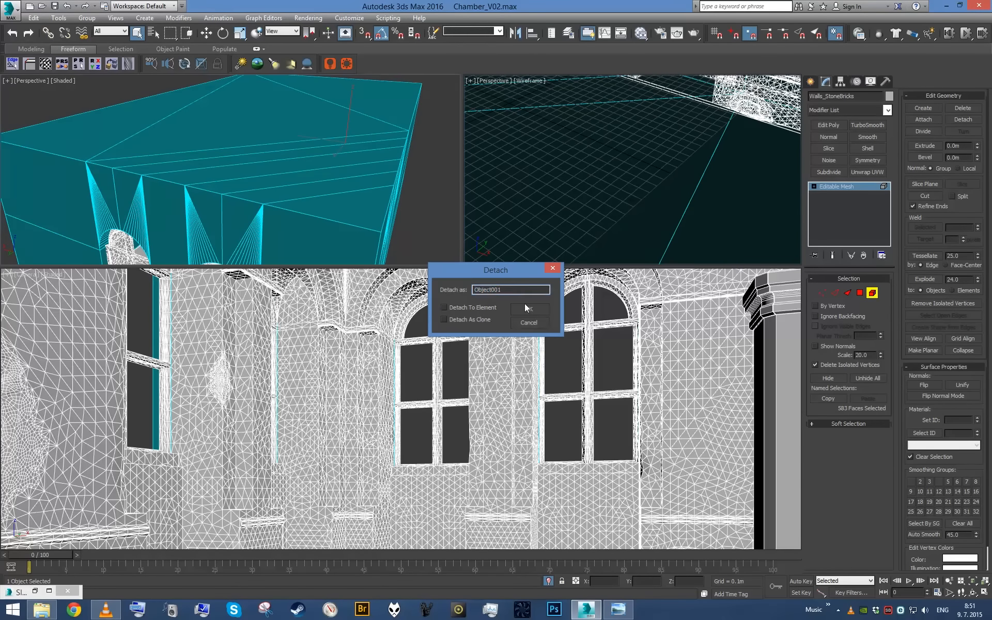
- Leave element editing and give the detached outer shell a name starting with OtherWal
scroll(362, 170, "down", 4)
left_click(322, 164)
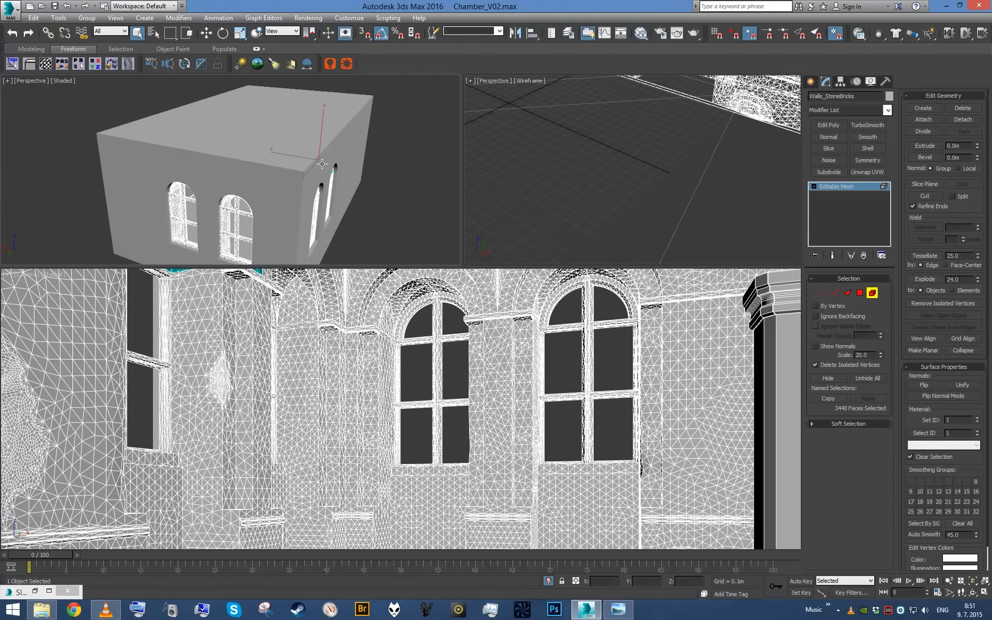
right_click(298, 192)
key("5")
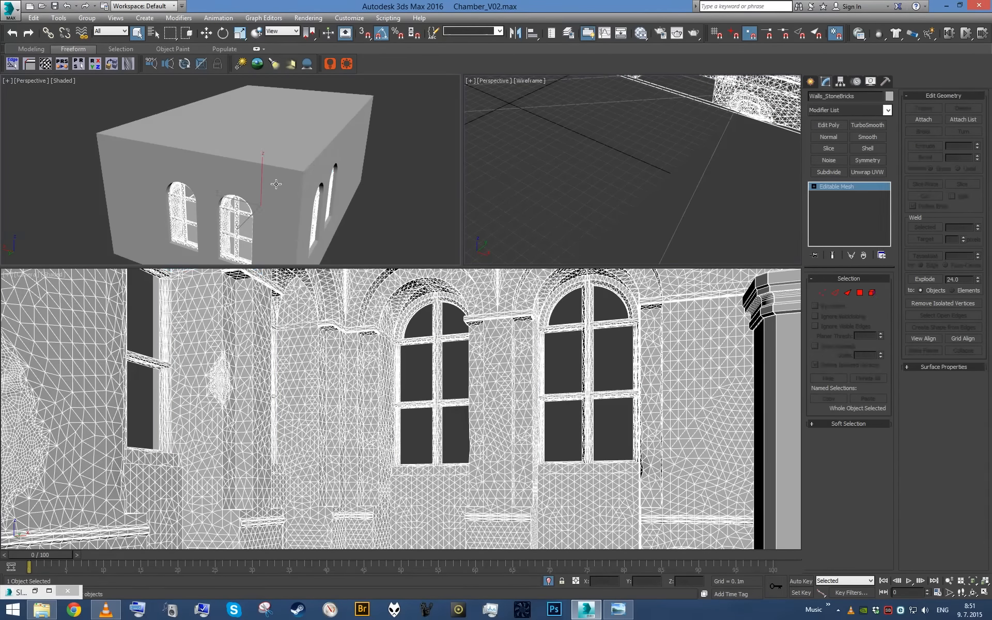
left_click(276, 181)
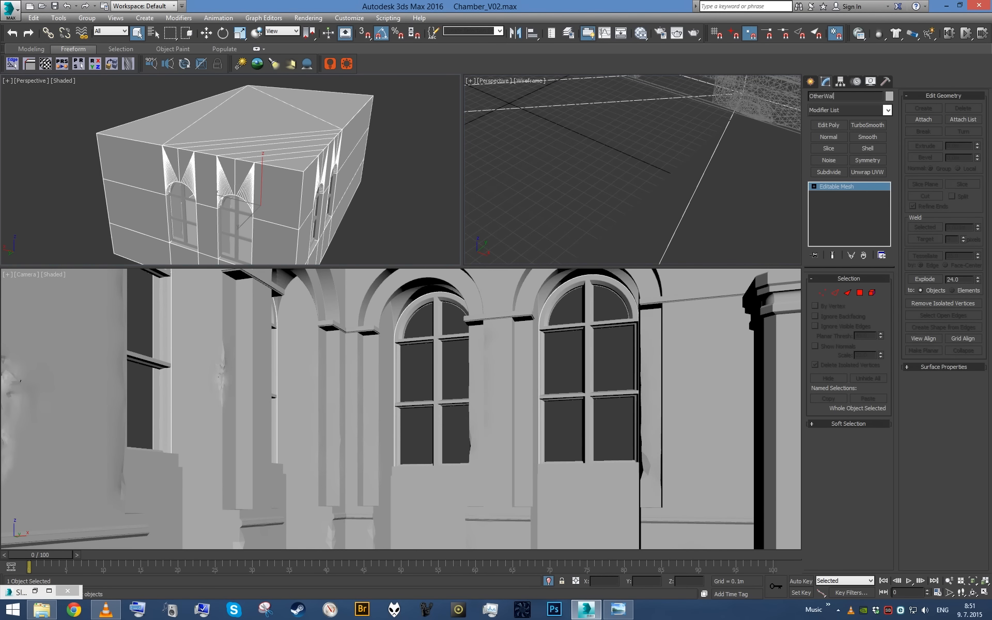
- Select the Walls_StoneBricks mesh and isolate it to show the chamber's inner walls and windows
left_click(229, 225)
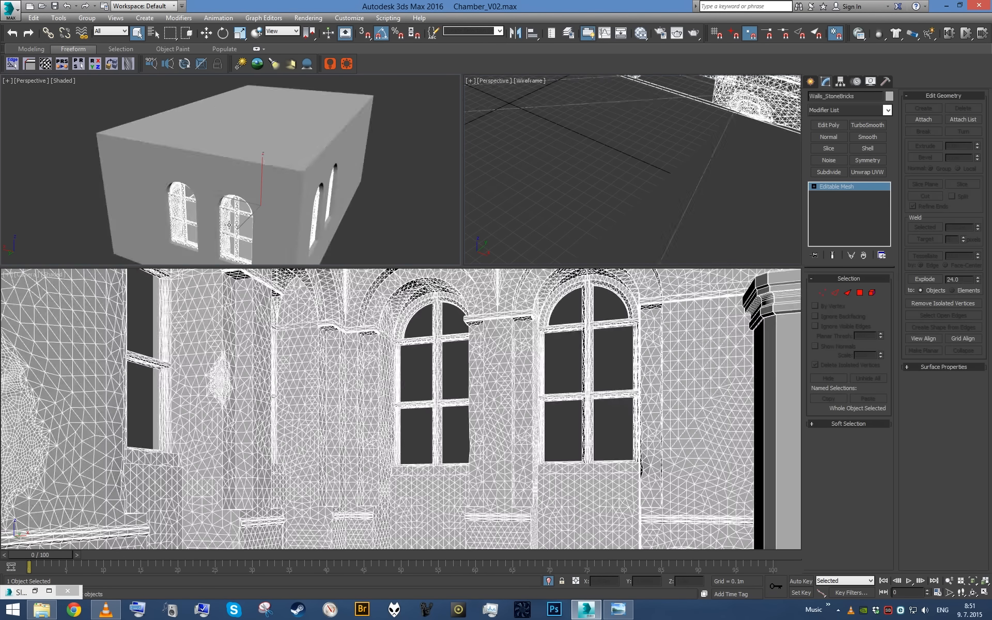
key("alt+q")
key("alt+q")
middle_click_drag(318, 204, 414, 181, "alt")
scroll(414, 182, "down", 3)
- Turn the wireframe perspective viewport into a Corona Interactive render and frame the inside of the window walls
left_click(515, 142)
left_click(495, 84)
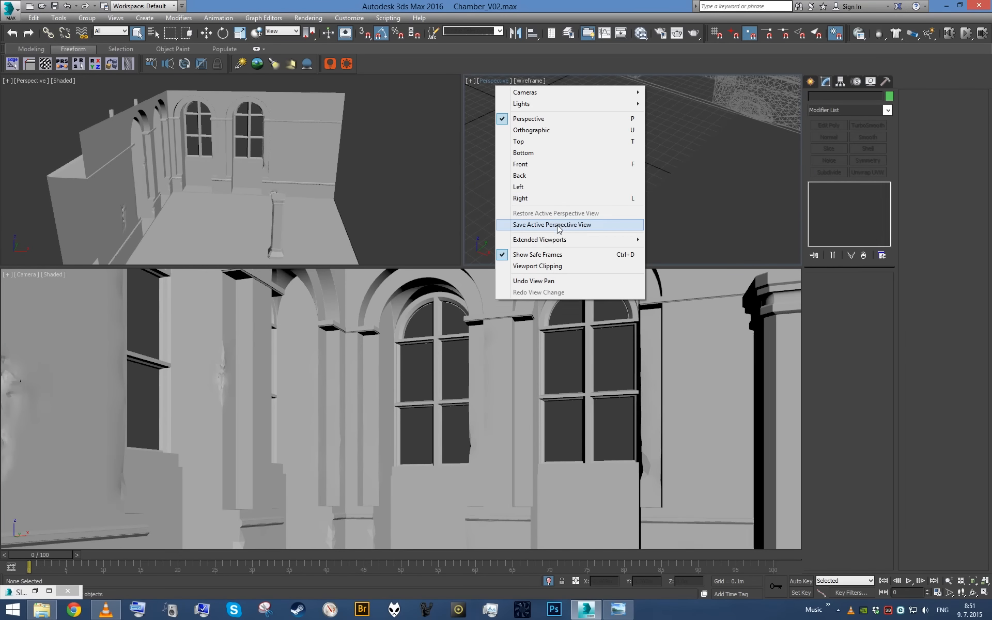
mouse_move(564, 241)
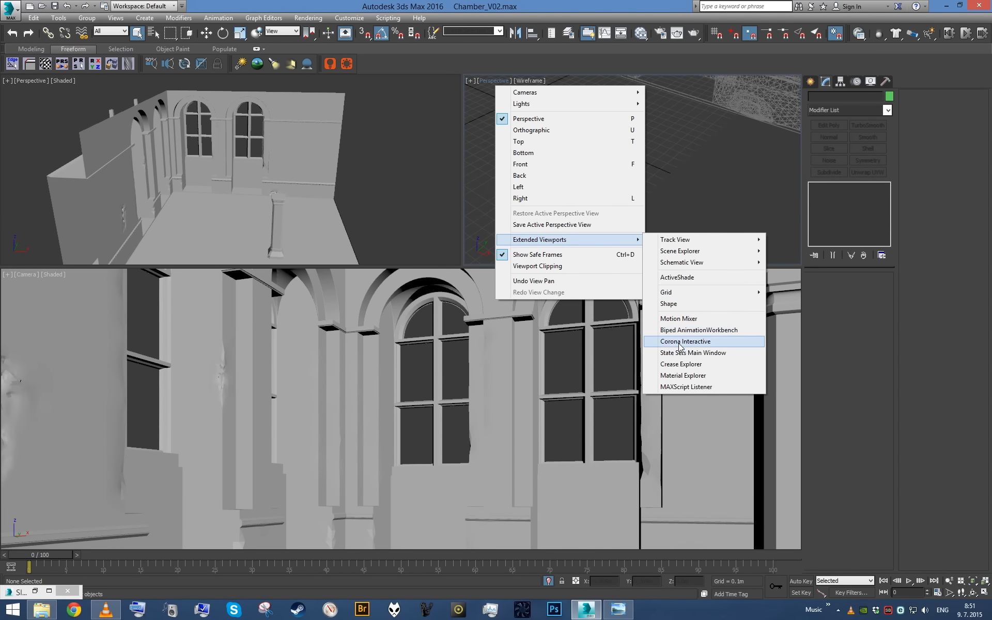
left_click(685, 341)
middle_click_drag(365, 184, 334, 177, "alt")
scroll(245, 185, "up", 2)
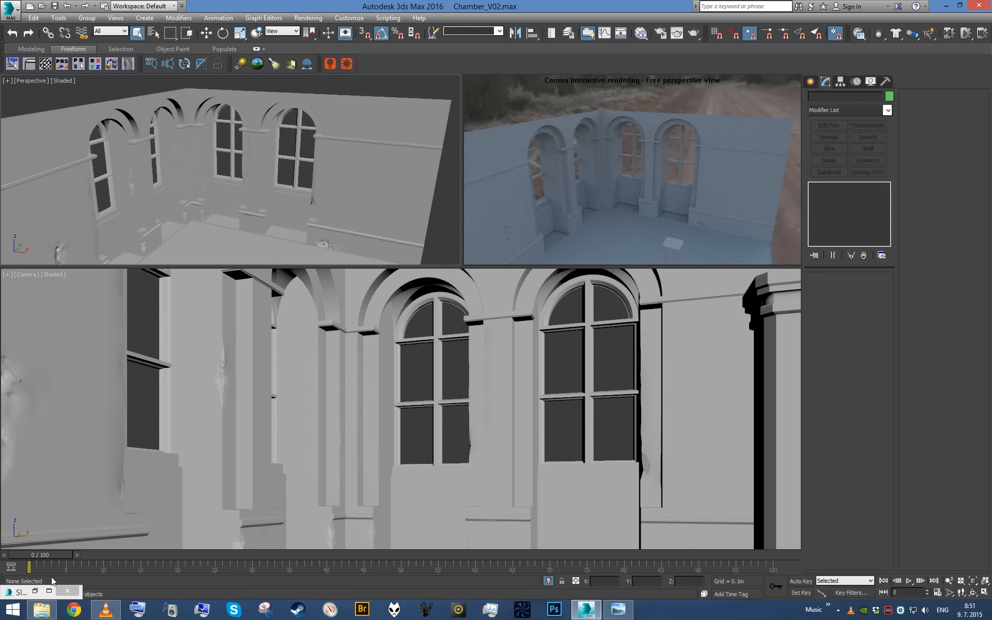
- Restore the Slate Material Editor and open the parameters of the Floor_Wood material
left_click(35, 591)
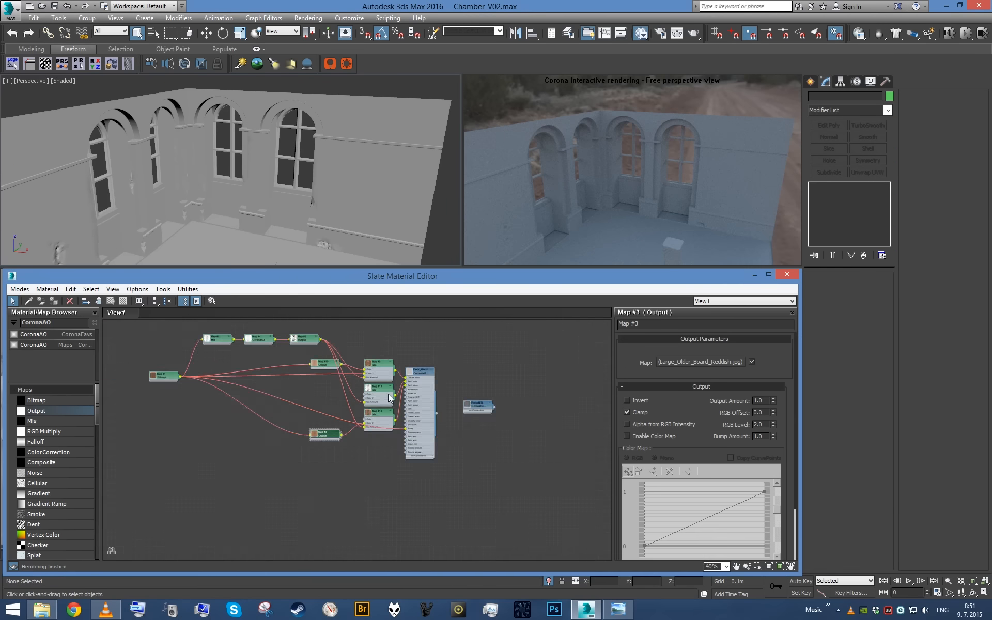
middle_click_drag(390, 398, 407, 444)
scroll(418, 451, "up", 3)
double_click(449, 473)
scroll(464, 459, "down", 4)
scroll(515, 460, "up", 5)
scroll(514, 461, "down", 5)
- Select the whole Floor_Wood node network and move it as a group, leaving free canvas space beneath it
left_click_drag(512, 455, 131, 344)
scroll(334, 421, "down", 4)
middle_click_drag(324, 414, 338, 430)
left_click_drag(240, 381, 392, 440)
middle_click_drag(392, 440, 387, 399)
scroll(406, 490, "down", 6)
scroll(406, 488, "up", 4)
scroll(387, 393, "up", 4)
scroll(396, 429, "up", 5)
middle_click_drag(375, 465, 421, 461)
scroll(427, 459, "up", 3)
middle_click_drag(337, 406, 330, 489)
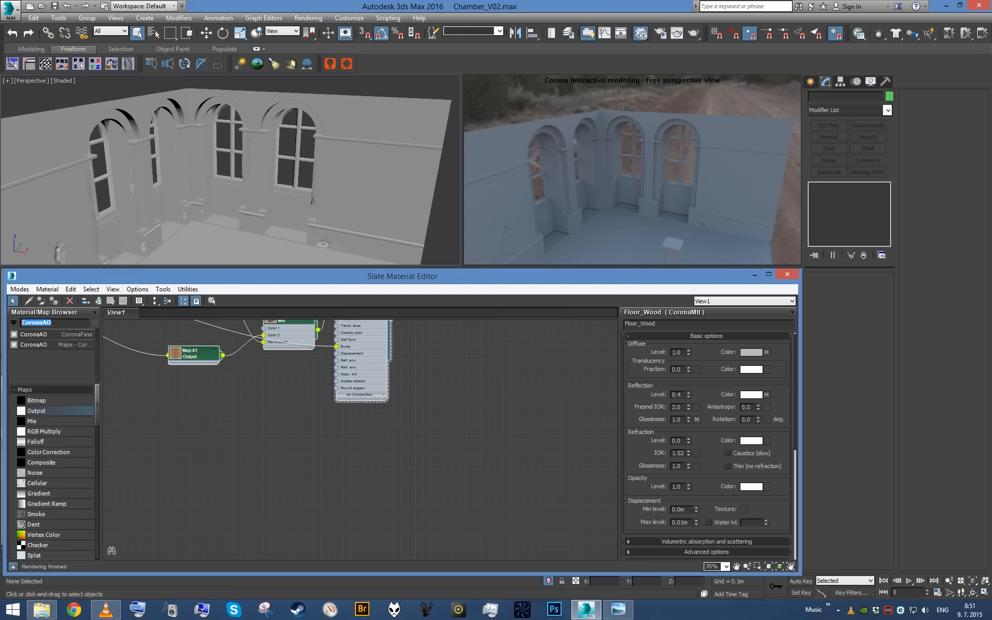
- Create a CoronaMtl material below the floor network and give it a name starting with StoneBrickW
type("o")
left_click_drag(52, 335, 333, 426)
left_click(667, 324)
type("S")
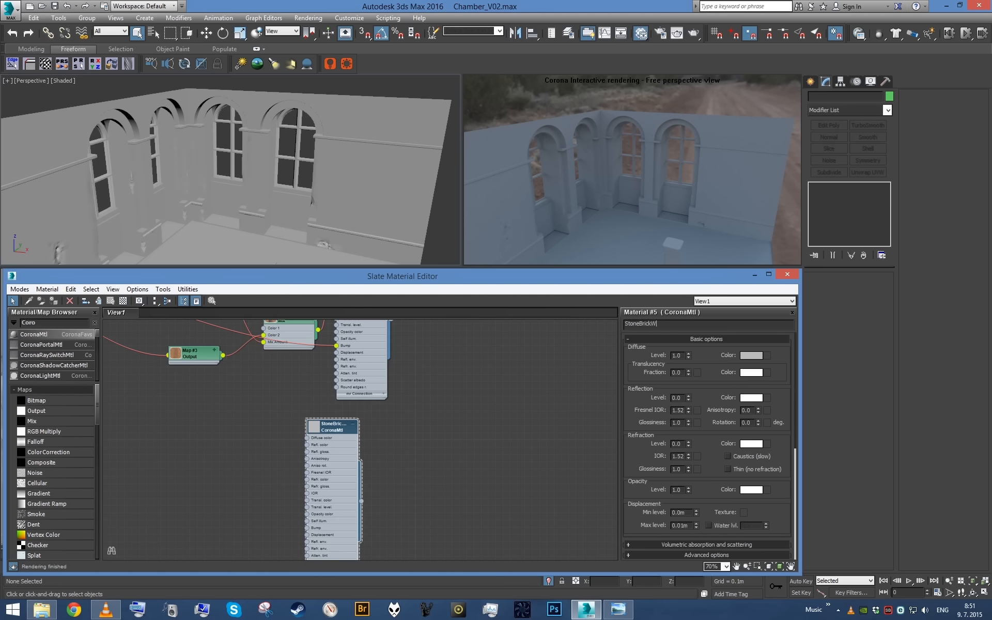
key("Return")
- Add a Bitmap map beside the new stone brick material and go up from the Fine folder to Wood
middle_click_drag(304, 413, 335, 406)
left_click_drag(71, 401, 290, 429)
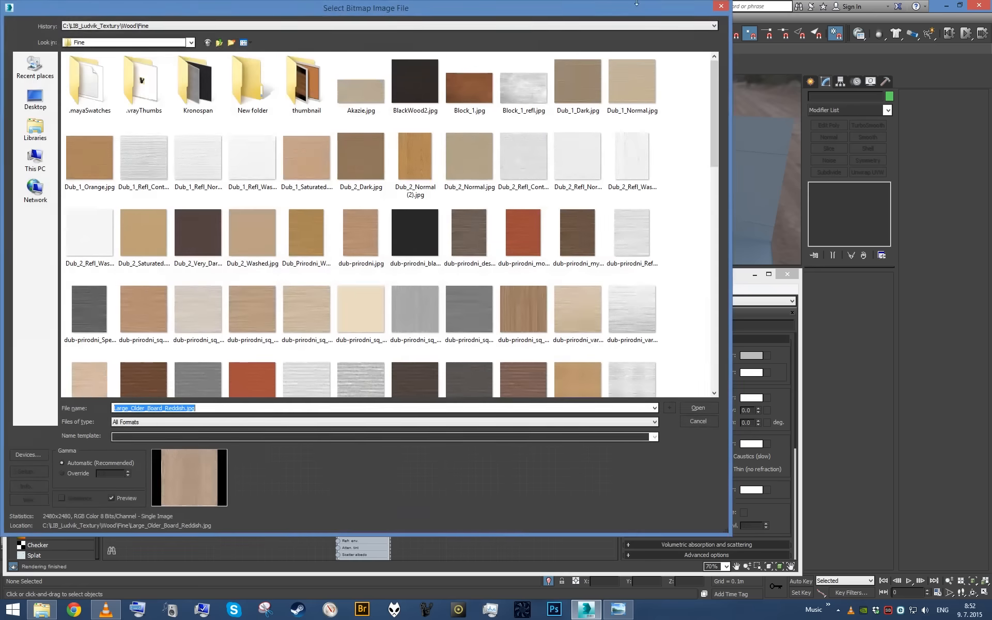
left_click(219, 42)
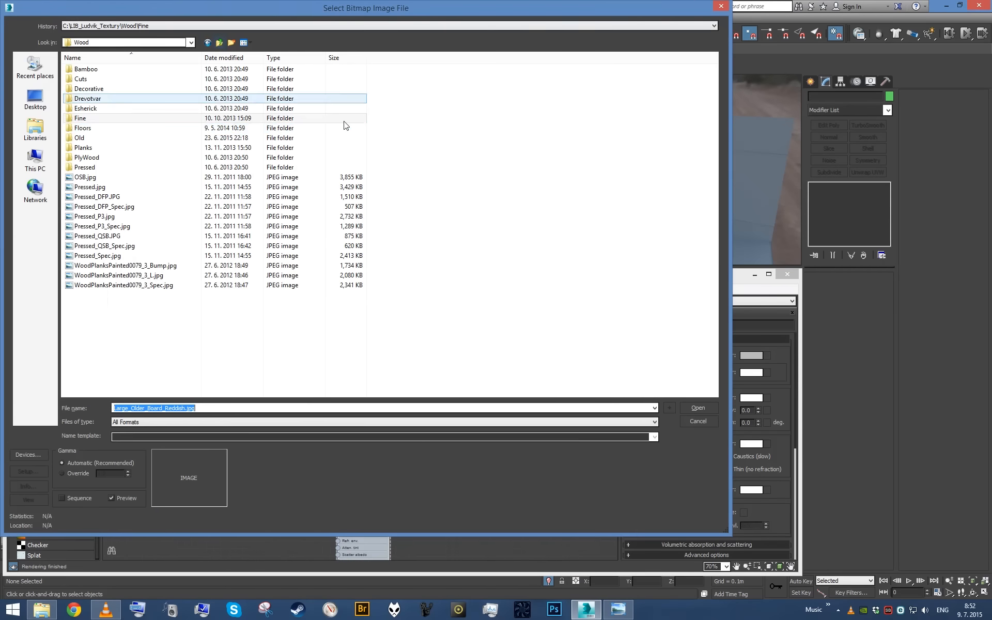
- Switch to Windows Photo Viewer and study the stone walls in MedIntReference.jpg, then return to the bitmap selection
left_click(625, 613)
scroll(195, 244, "up", 3)
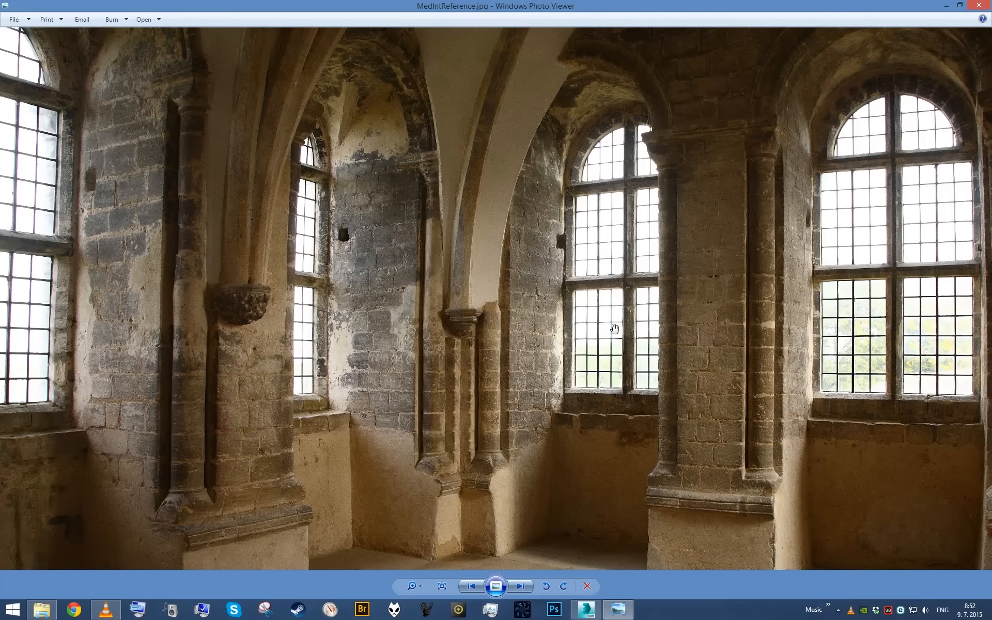
key("alt+Tab")
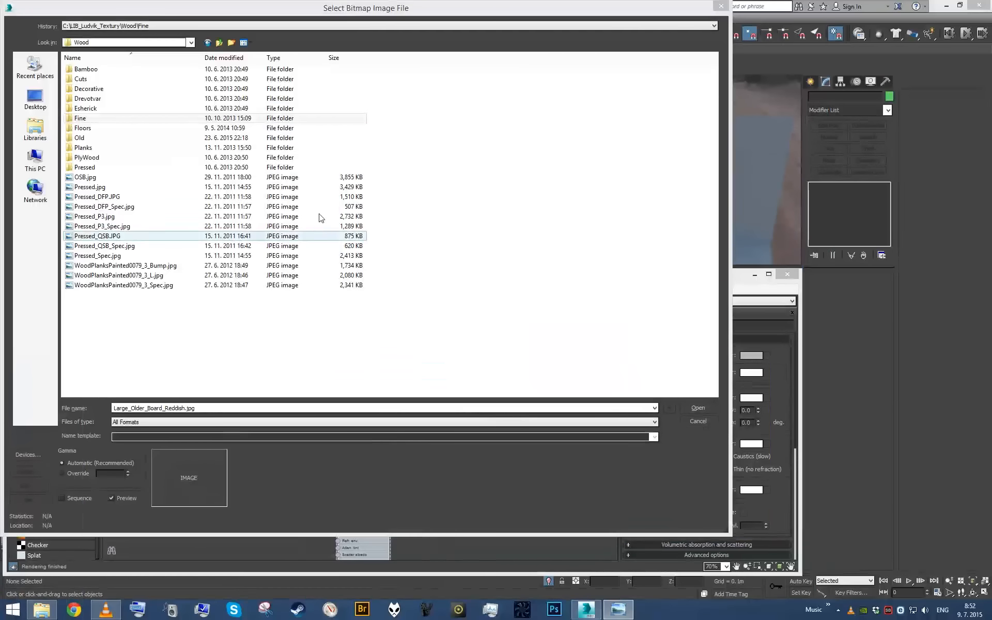
- Go up to the LIB_Ludvik_Textury library and browse the brick textures in its Stone\Bricks folder
left_click(219, 42)
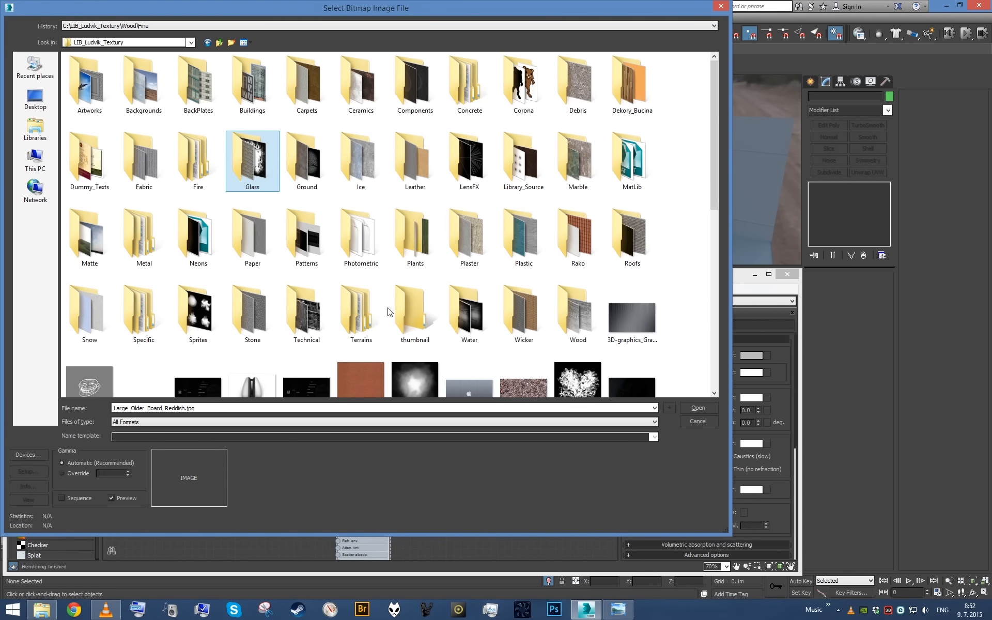
left_click(71, 317)
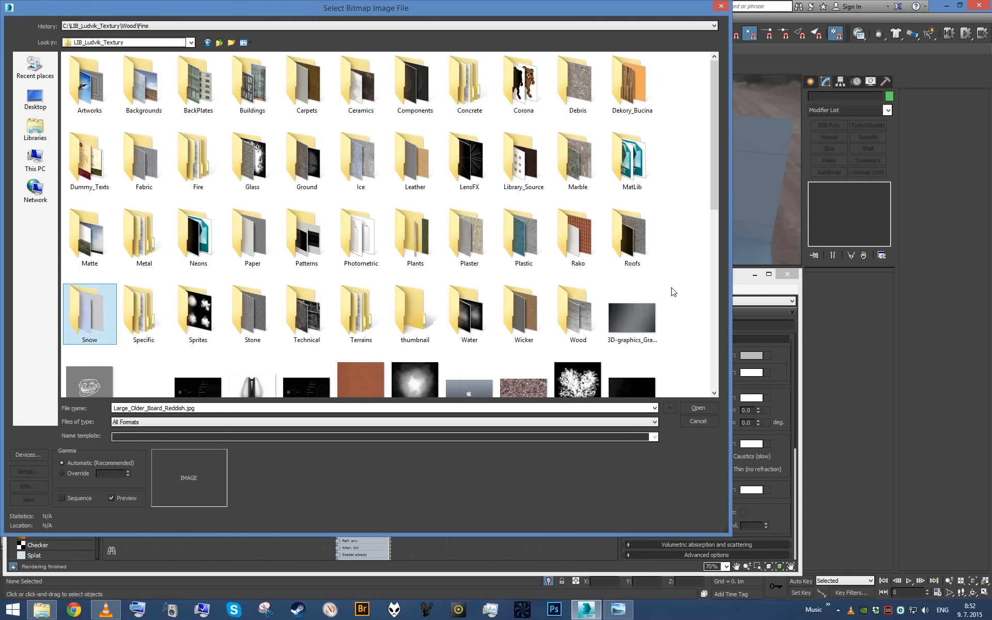
double_click(254, 314)
double_click(103, 128)
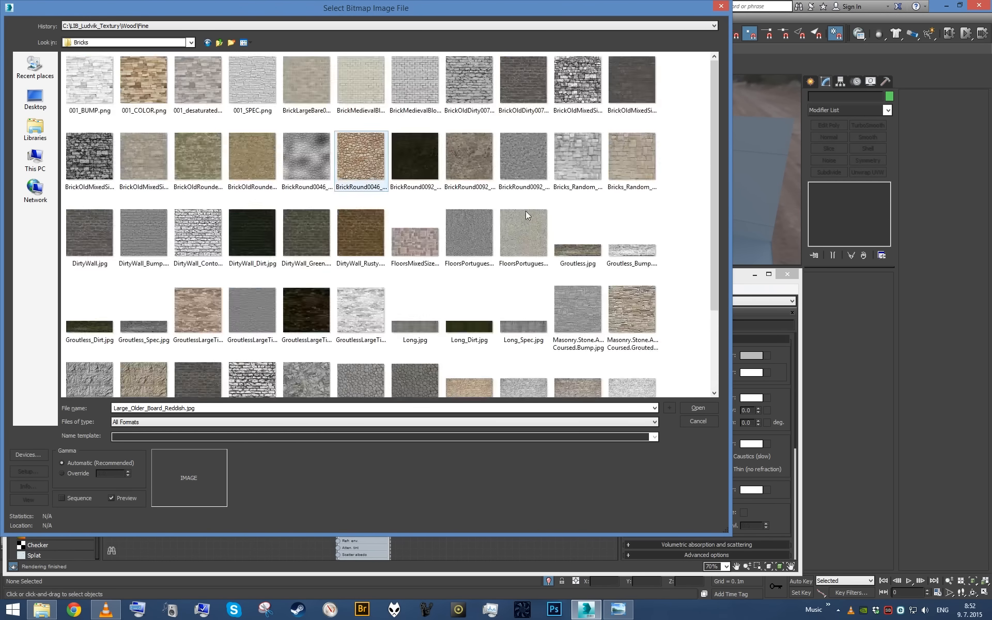
left_click_drag(712, 104, 708, 115)
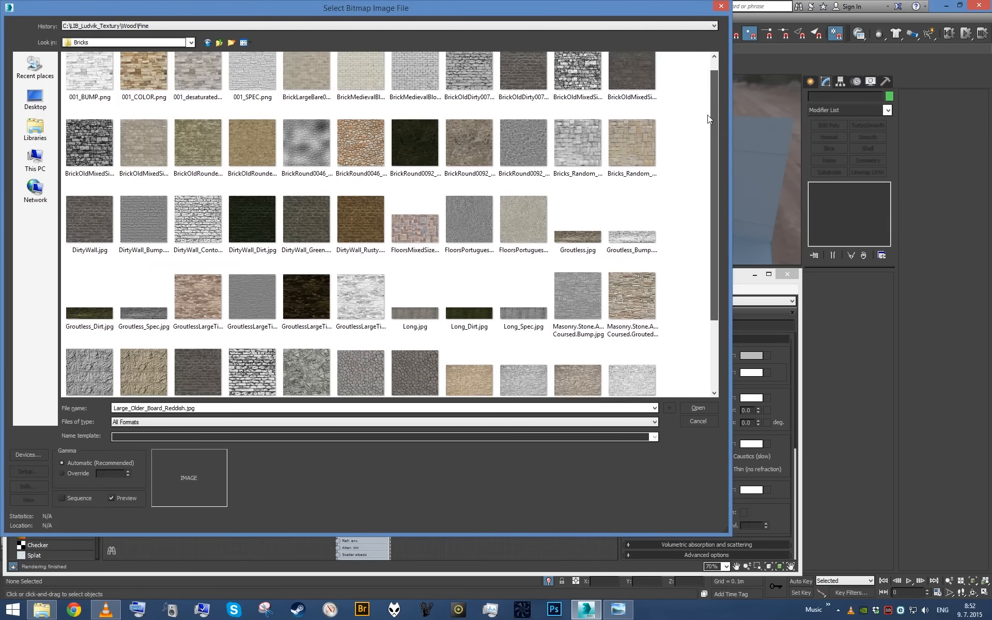
- Preview the brick textures in Windows Photo Viewer, from BrickOldDirty0076_9_M.jpg through DirtyWall.jpg, and return to the bitmap selection
left_click(536, 73)
right_click(536, 73)
left_click(568, 94)
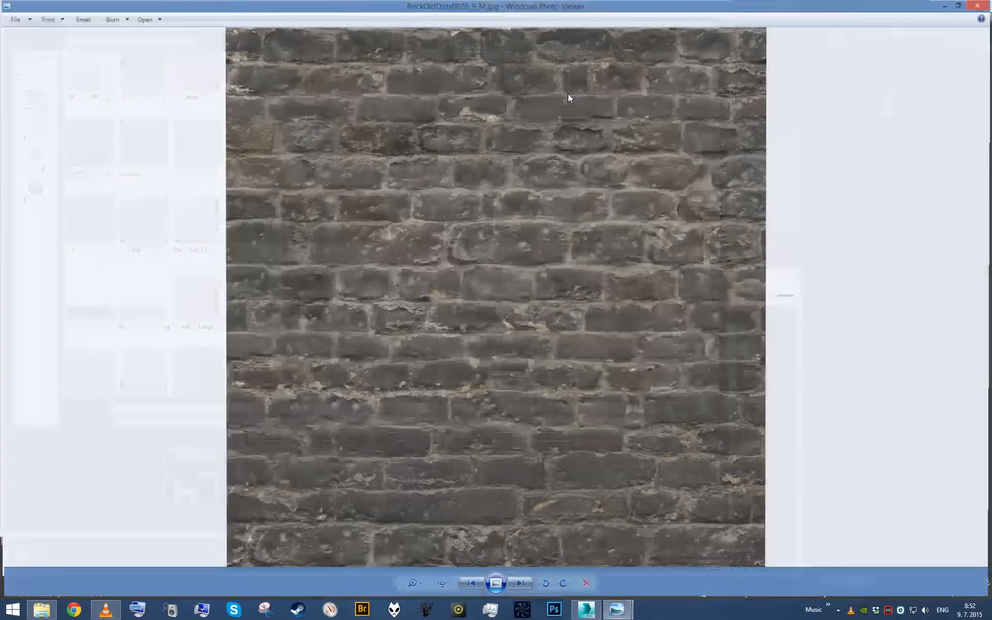
key("Right")
key("Right")
key("Right")
key("Right")
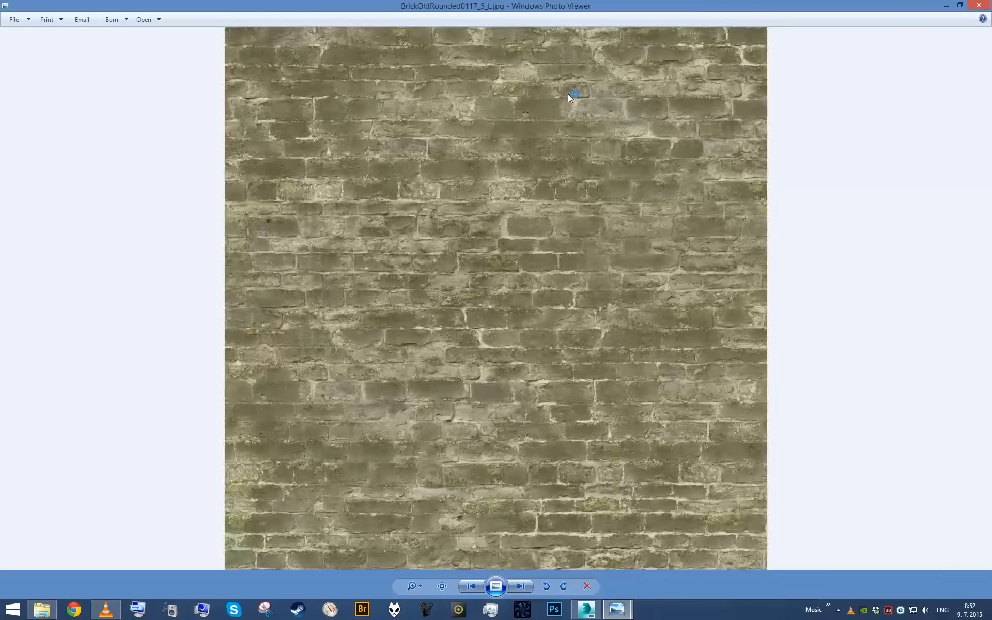
key("Right")
key("Right")
key("Right")
key("Right")
key("Right")
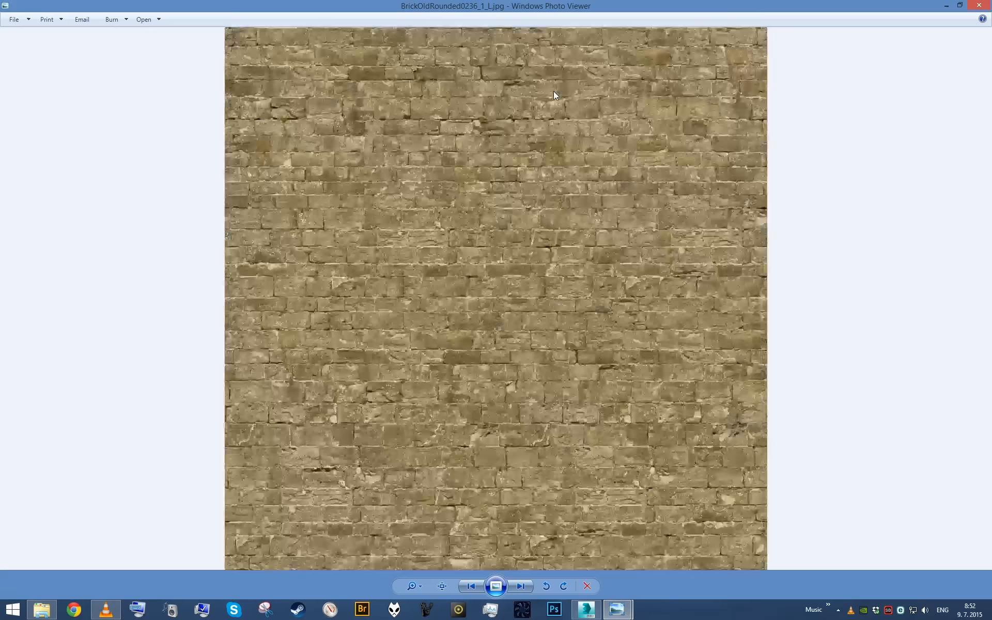
key("Right")
key("Right")
key("Right")
key("Right")
key("Right")
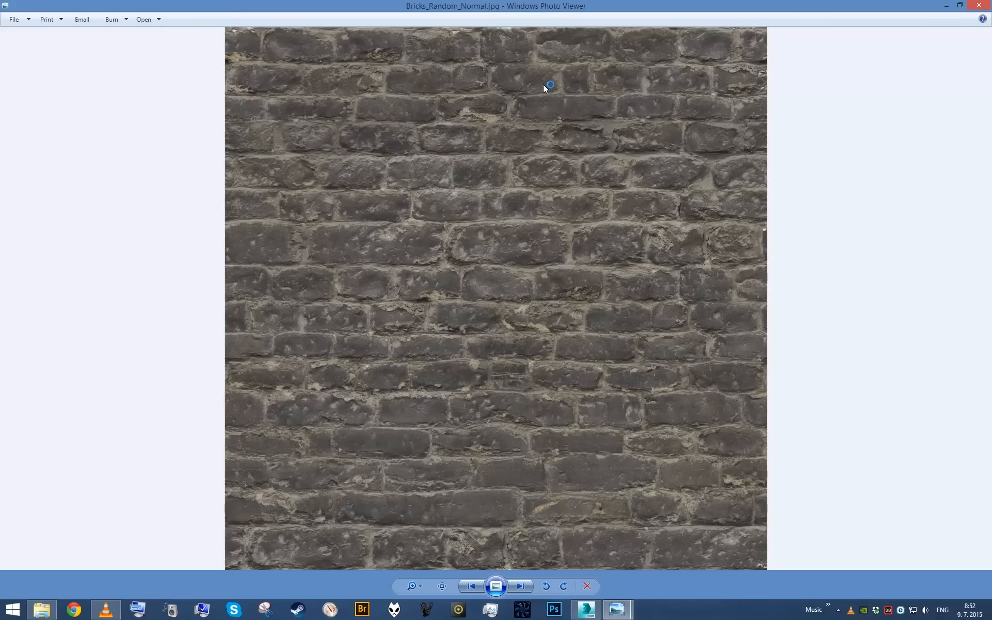
key("Right")
key("Left")
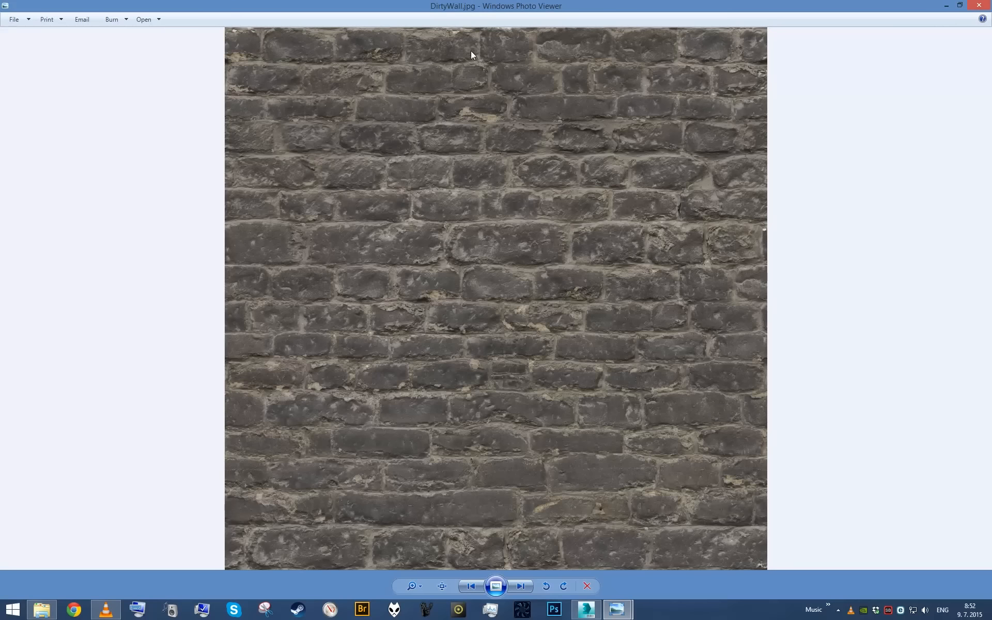
left_click(978, 5)
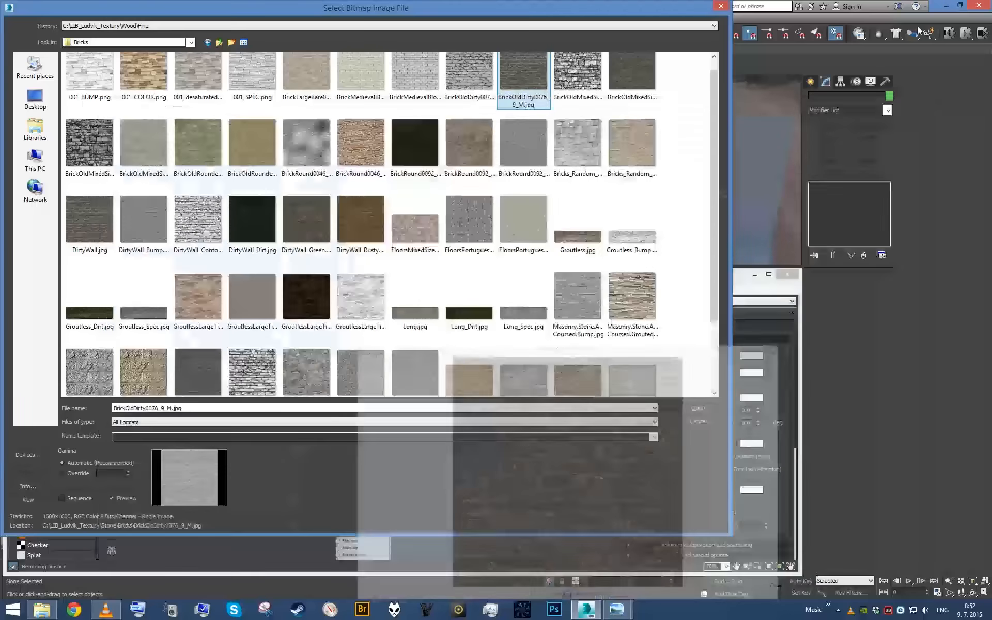
- Load DirtyWall.jpg with a blur of 0.1 as StoneBrickWall's diffuse color map and assign the material to the Walls_StoneBricks object
left_click(108, 212)
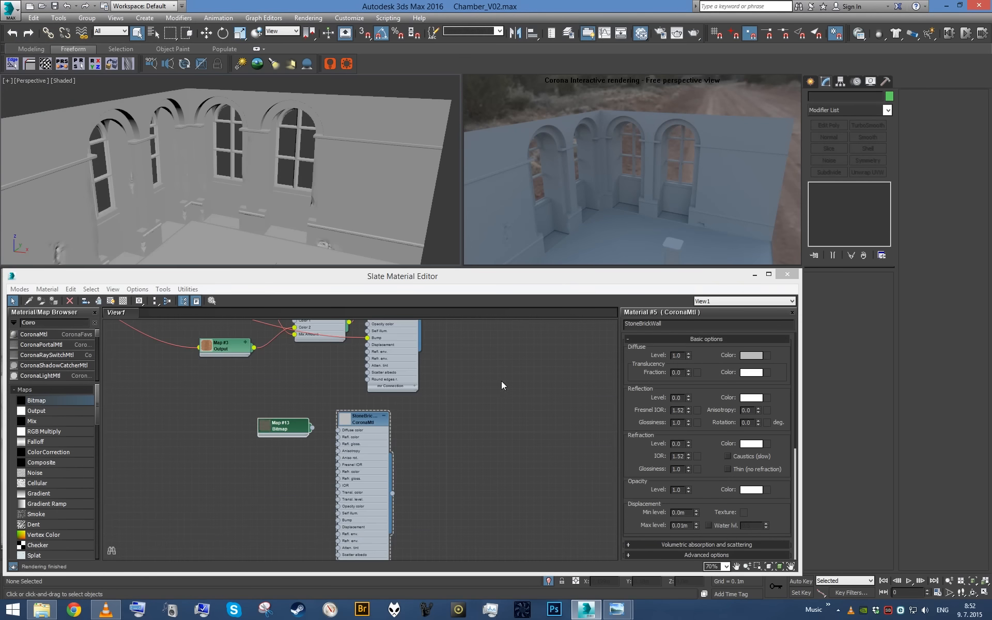
scroll(284, 445, "up", 3)
double_click(288, 411)
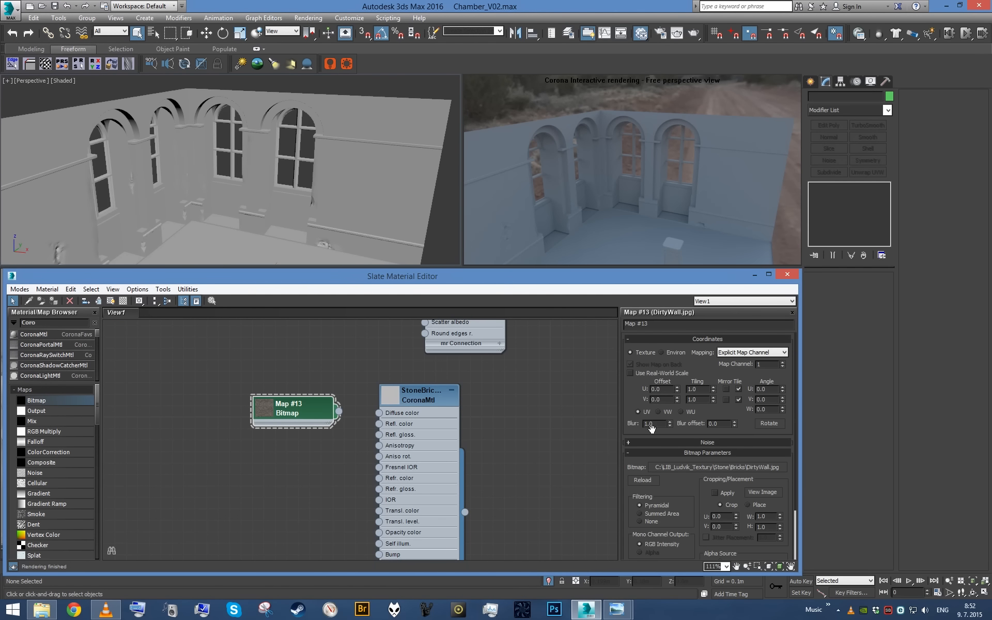
left_click_drag(363, 416, 379, 413)
left_click(312, 171)
- Add a UVW Map modifier with Box mapping to Walls_StoneBricks
left_click(754, 276)
middle_click_drag(324, 223, 377, 193, "alt")
key("u")
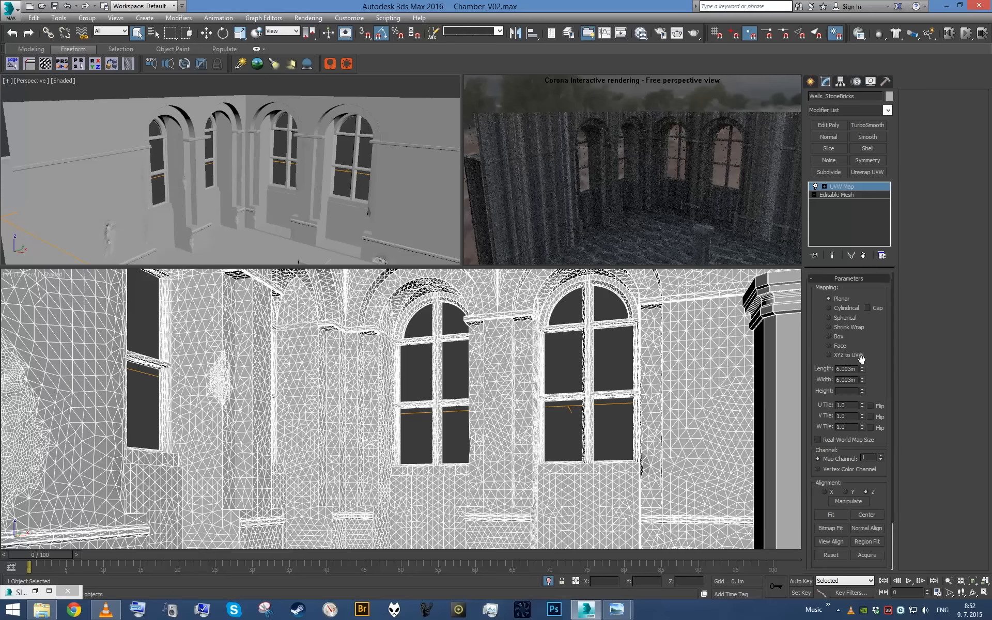
left_click(829, 337)
- Show the DirtyWall.jpg bitmap on the walls in the shaded viewport
left_click(36, 590)
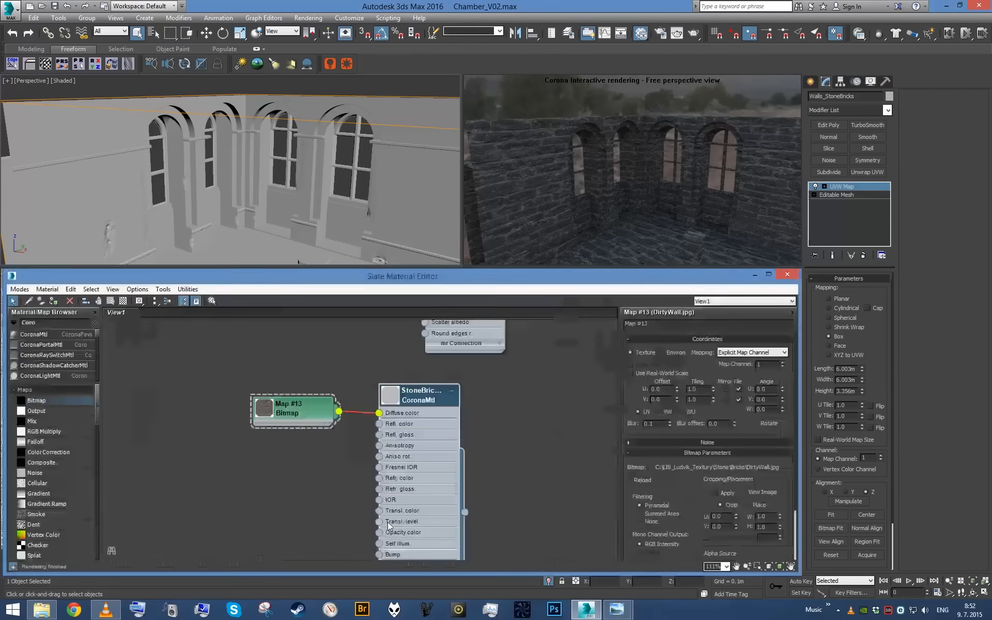
left_click(290, 417)
left_click(109, 301)
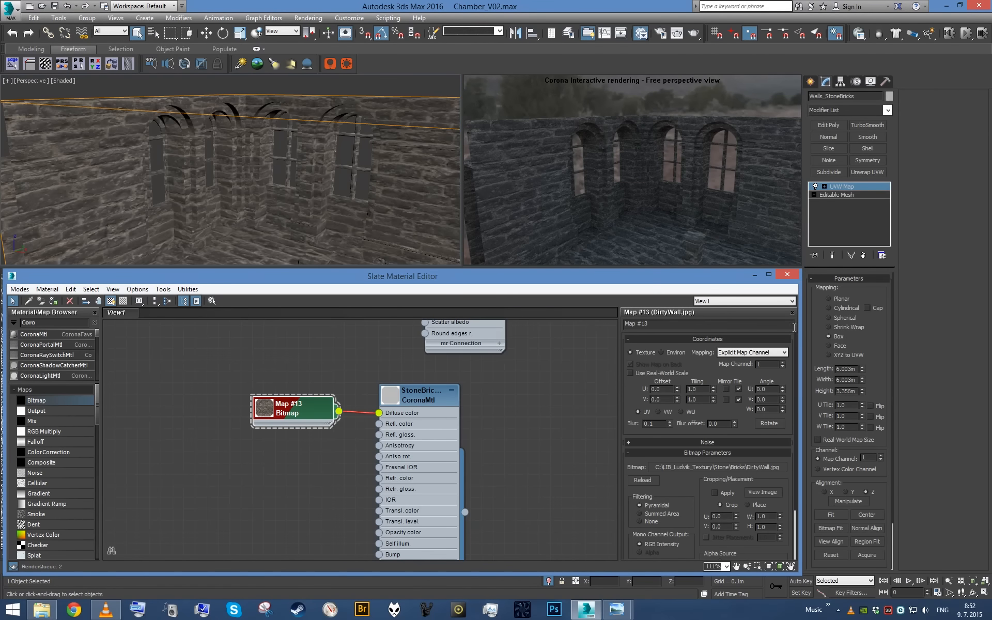
- Set the walls' box mapping length, width and height to 2 m each
left_click(756, 275)
middle_click_drag(281, 130, 282, 180)
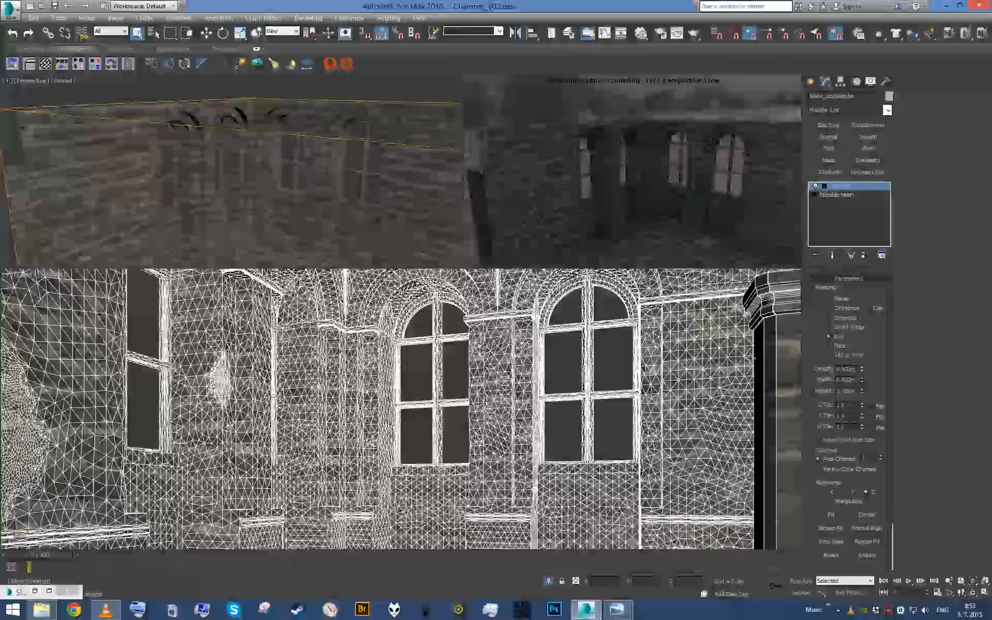
double_click(847, 369)
type("2")
key("Tab")
type("2")
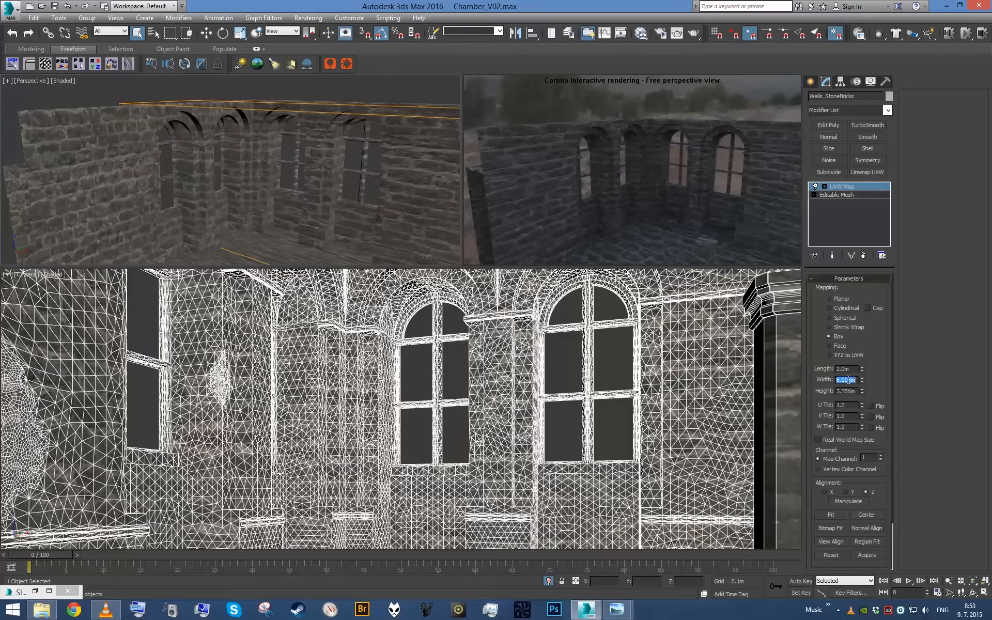
key("Tab")
type("2")
key("Return")
middle_click_drag(357, 205, 352, 176, "alt")
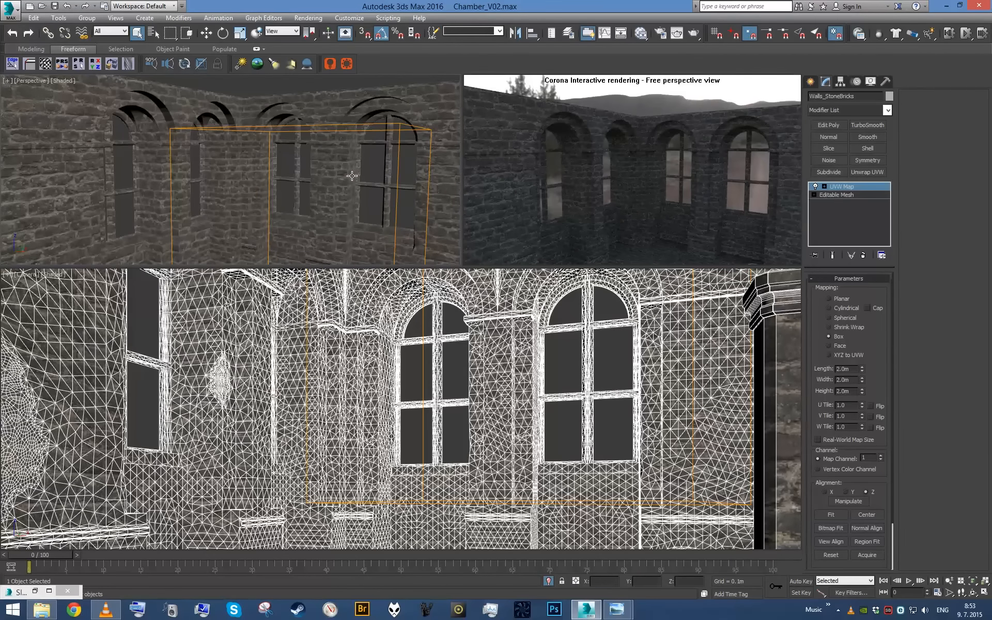
- Enable the color map and clamping in the DirtyWall.jpg bitmap's output, and bend its curve upward using the end point's handle
left_click(36, 591)
scroll(460, 420, "down", 1)
scroll(707, 517, "down", 5)
left_click(635, 386)
right_click(770, 443)
left_click(791, 461)
left_click_drag(740, 455, 695, 453)
left_click(633, 363)
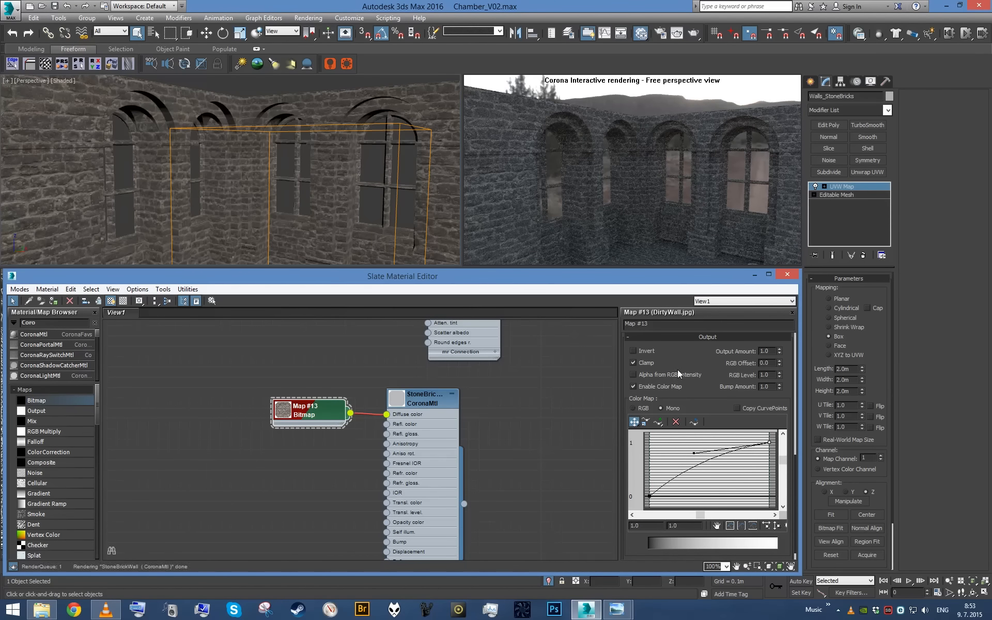
- Set the DirtyWall.jpg bitmap's RGB Level to 1.5
left_click(769, 375)
type("1.5")
key("Return")
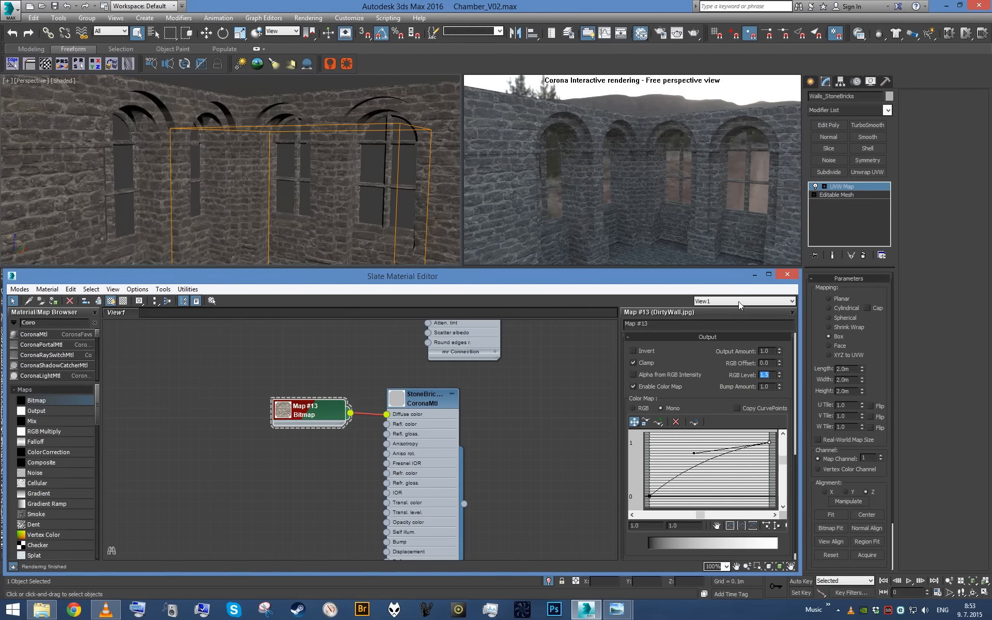
- Inspect the bricks around a window arch up close, and compare them with the stonework in MedIntReference.jpg in Windows Photo Viewer
left_click(754, 274)
scroll(253, 149, "up", 3)
middle_click_drag(253, 148, 270, 163, "alt")
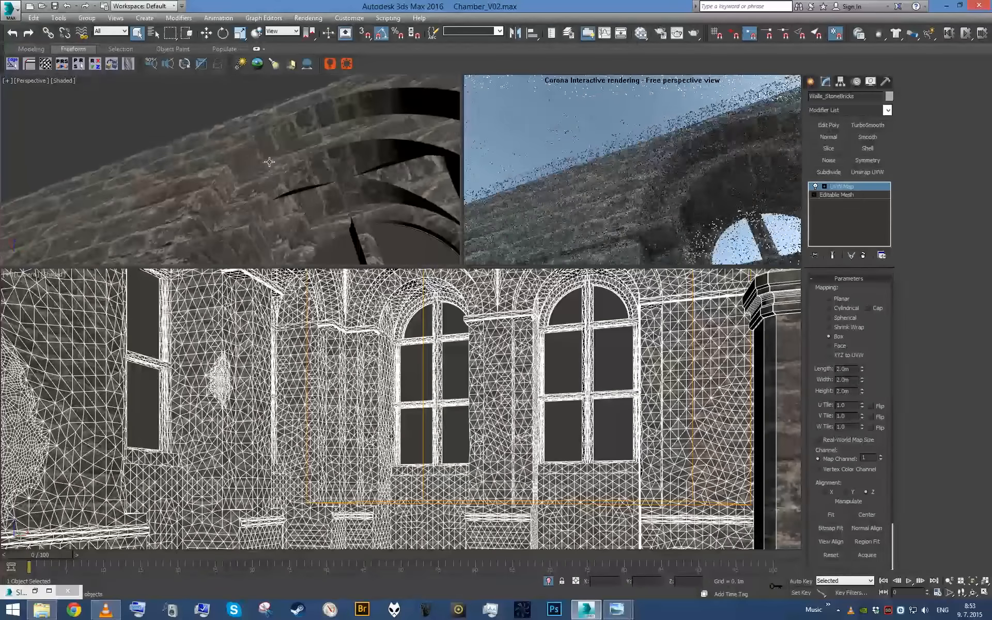
left_click(608, 612)
left_click(662, 539)
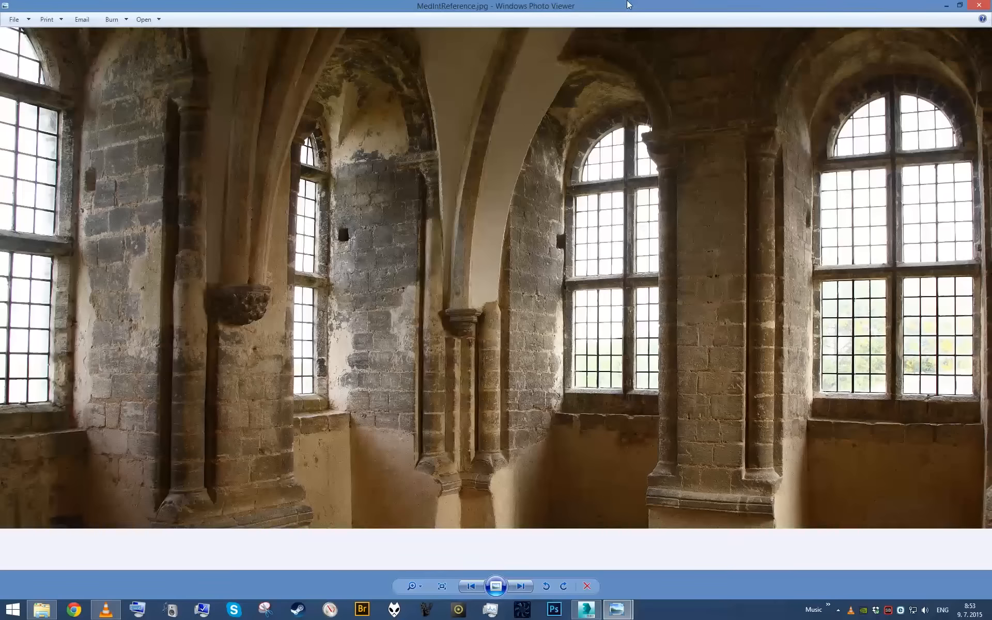
scroll(216, 423, "up", 5)
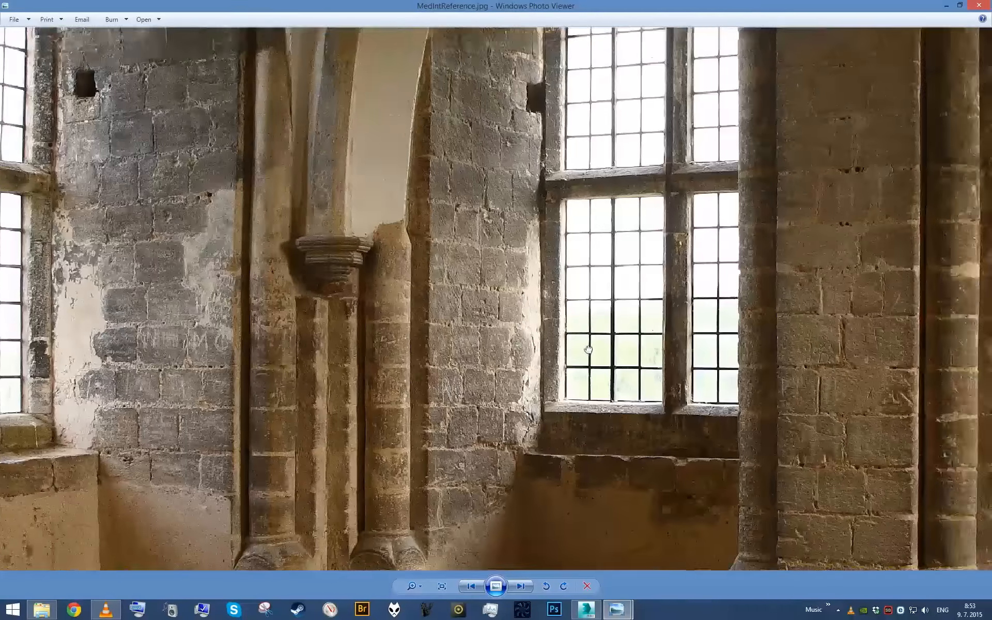
left_click_drag(589, 350, 364, 397)
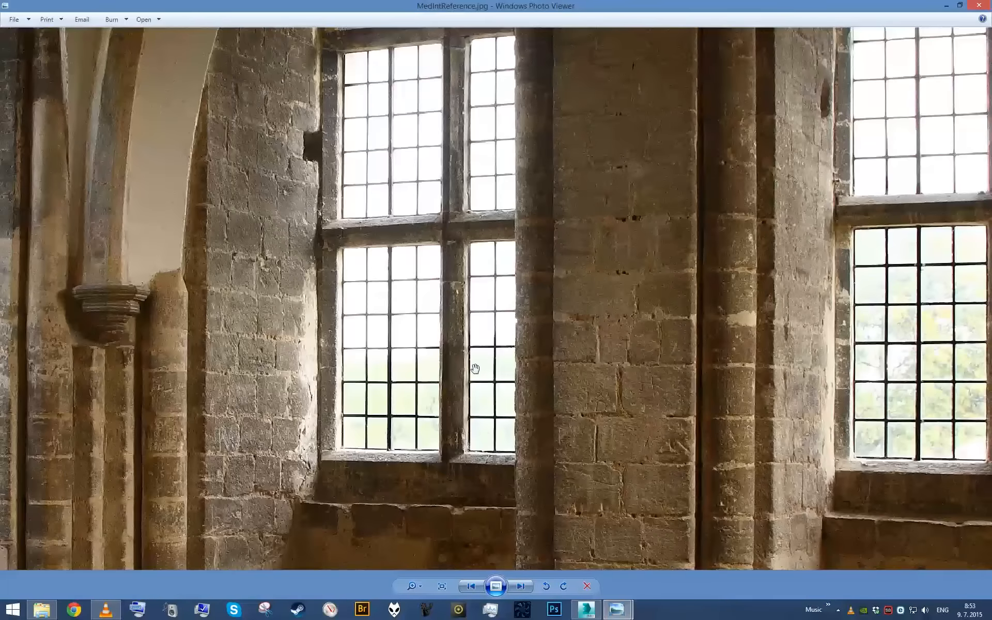
left_click_drag(674, 203, 487, 317)
scroll(597, 264, "down", 4)
scroll(597, 265, "down", 3)
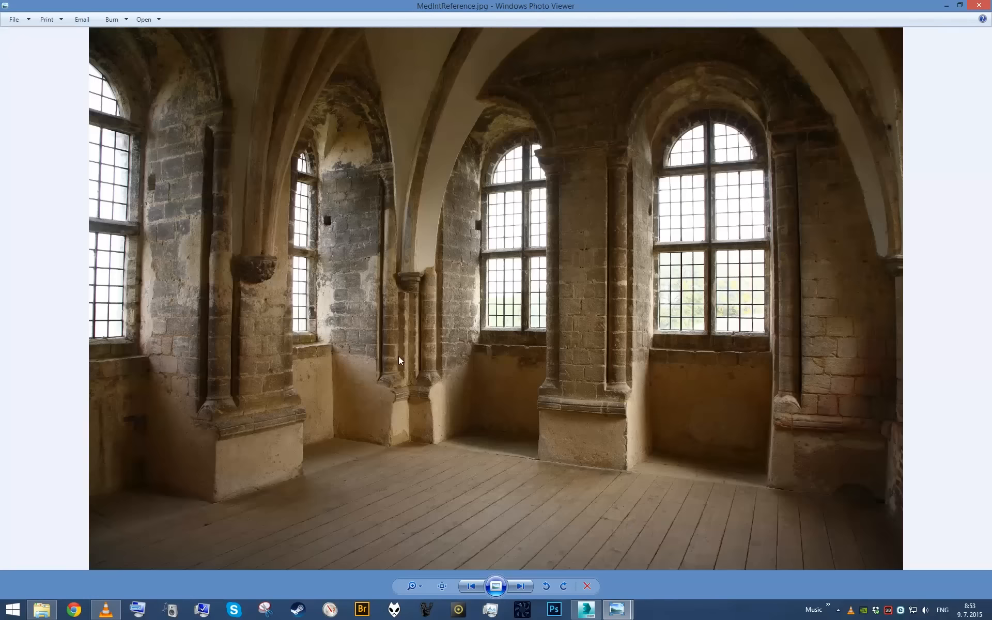
scroll(402, 360, "up", 4)
left_click(946, 8)
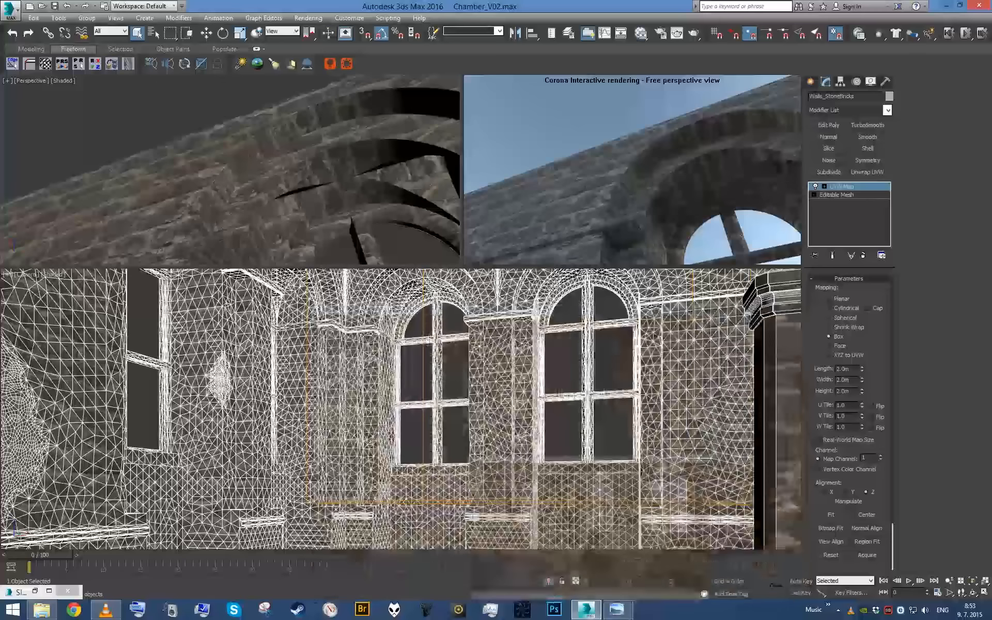
- Review the whole brick wall from farther back, and switch the Corona interactive rendering viewport to a perspective view
left_click(37, 592)
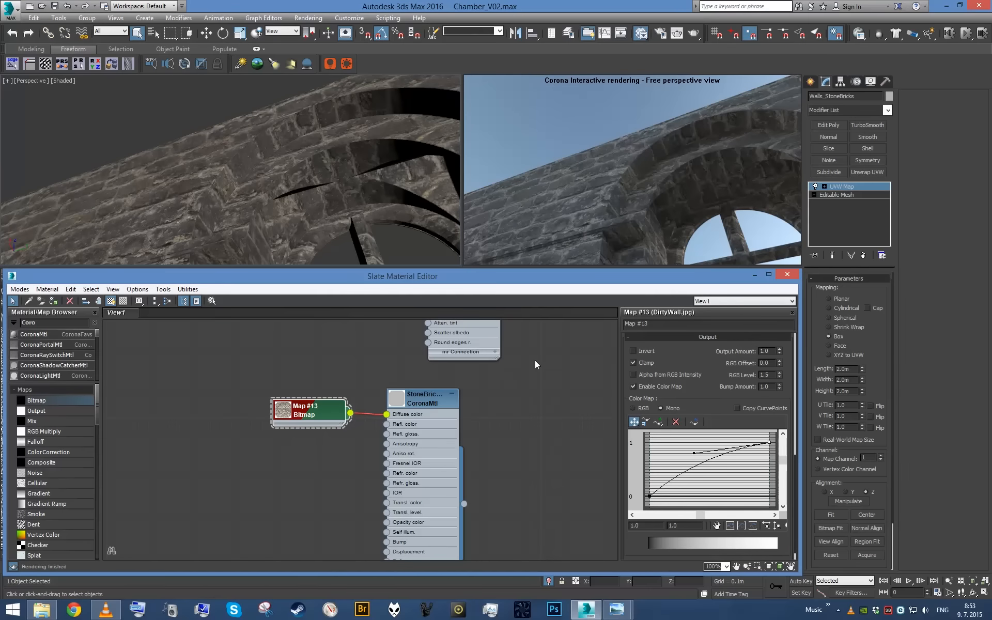
left_click(753, 277)
middle_click_drag(305, 163, 392, 212, "alt")
scroll(353, 215, "down", 4)
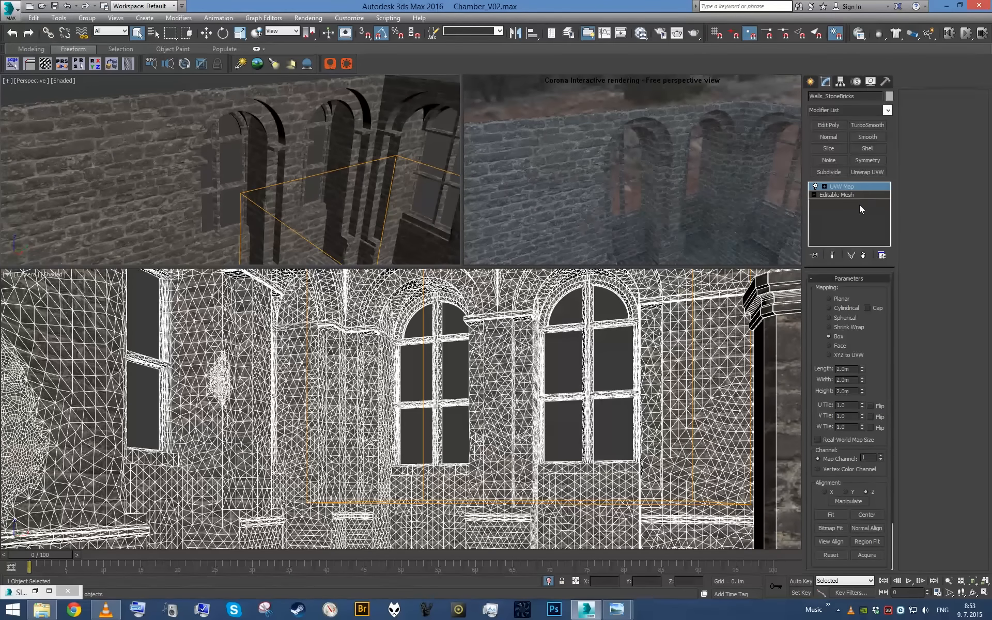
key("v")
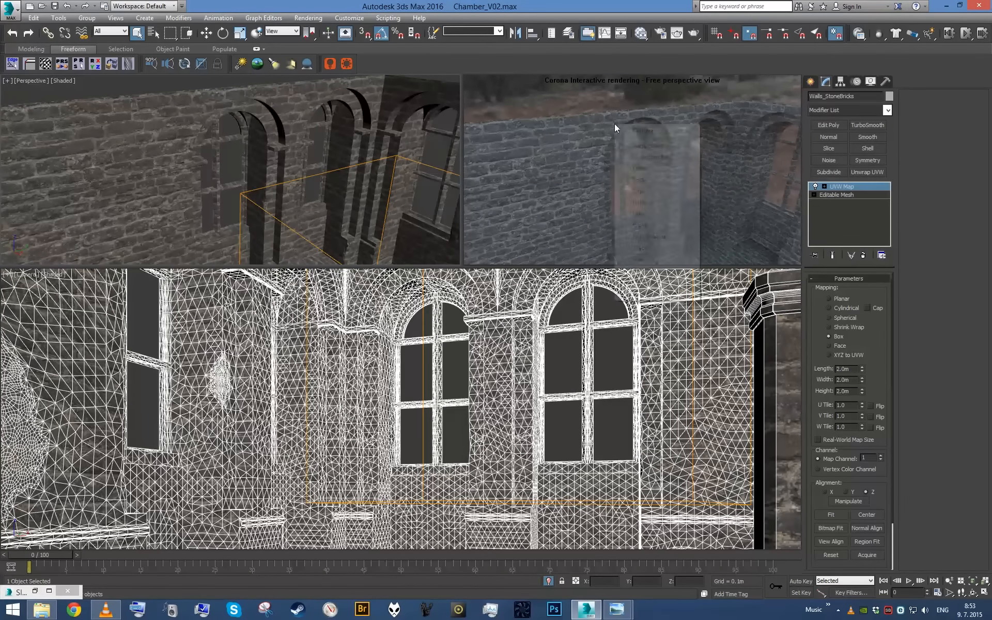
left_click(649, 147)
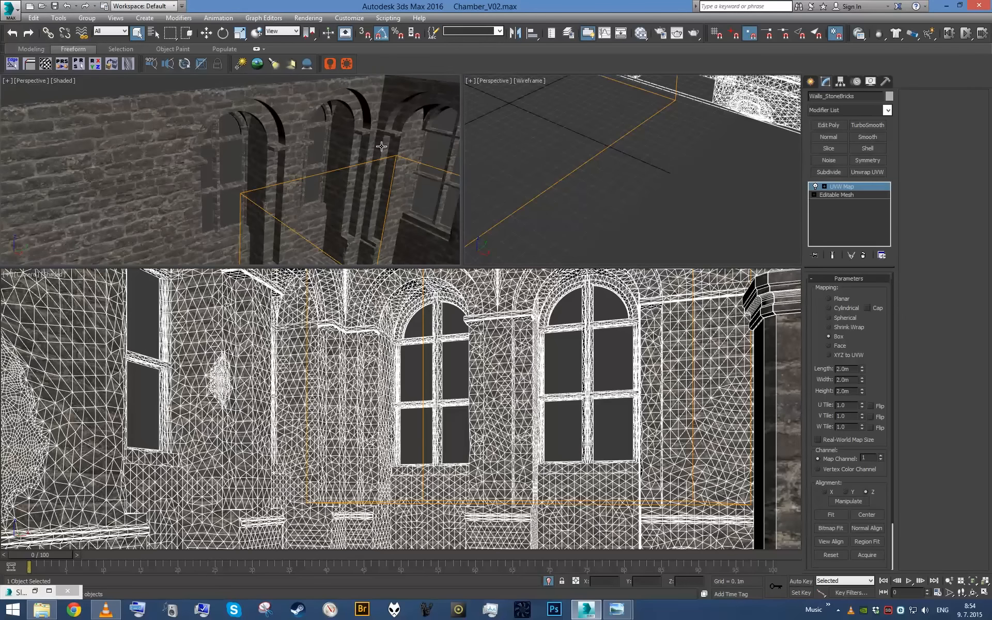
- Open the cornerEdgeToVertexMap script and try to apply it to the mapped Walls_StoneBricks object
middle_click_drag(317, 150, 355, 173, "alt")
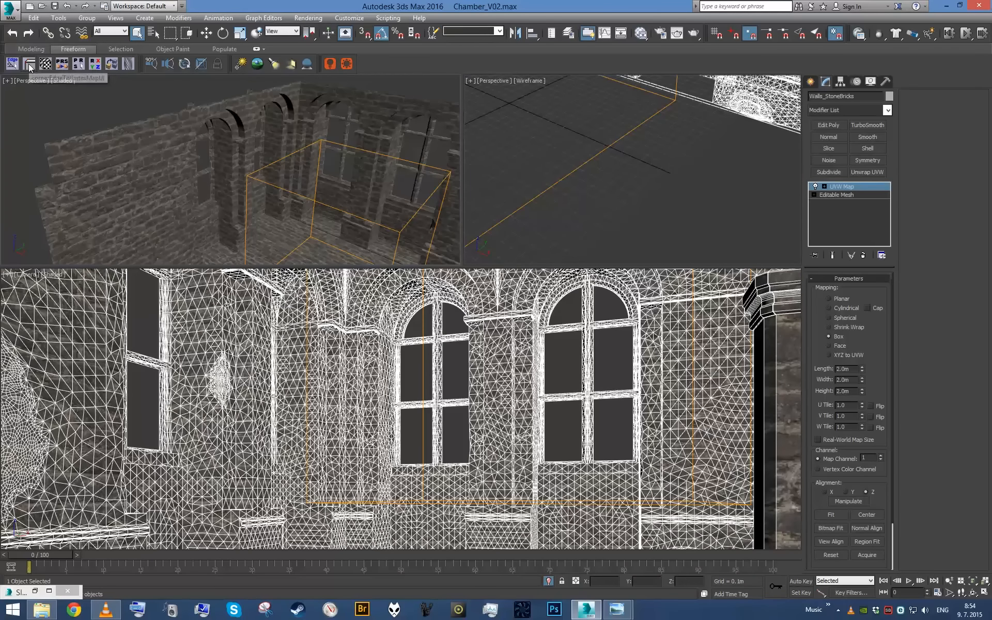
left_click(29, 63)
left_click_drag(280, 218, 436, 176)
left_click(445, 400)
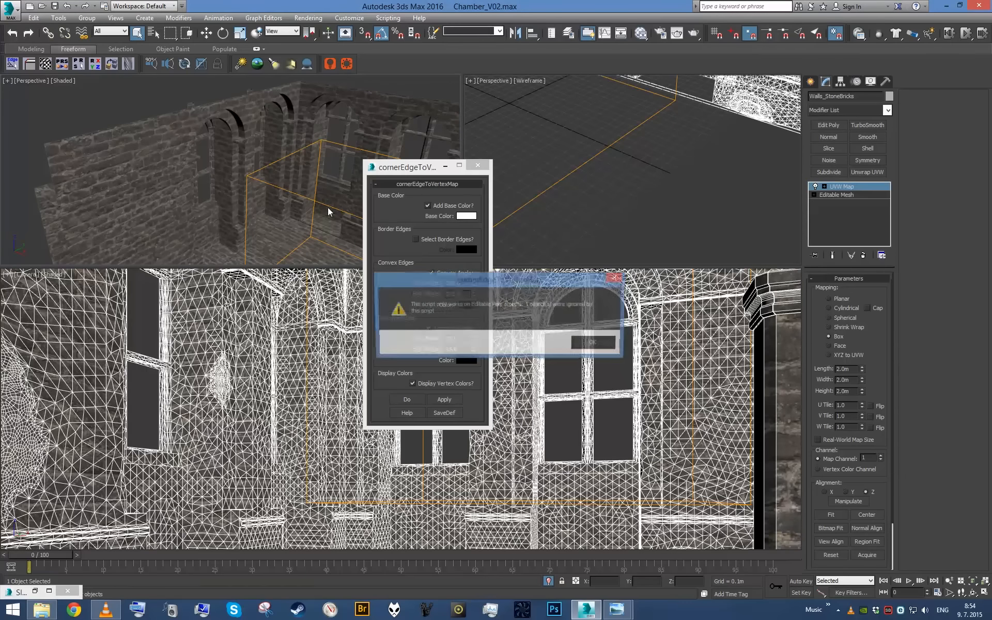
left_click(581, 344)
- Collapse the UVW Map modifier into the Walls_StoneBricks mesh and convert the object to an Editable Poly
right_click(850, 221)
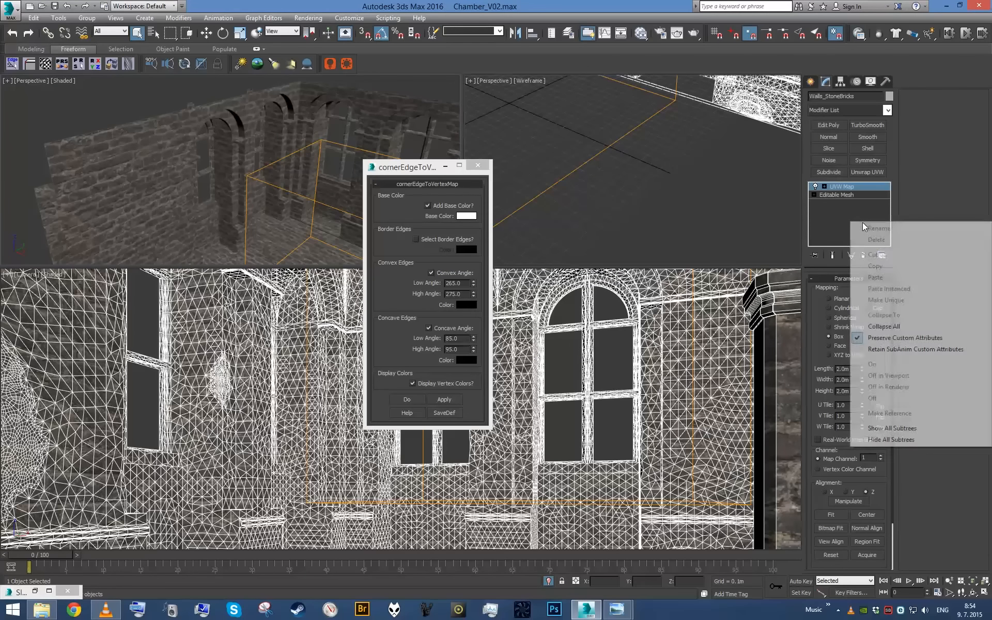
left_click(878, 345)
right_click(841, 219)
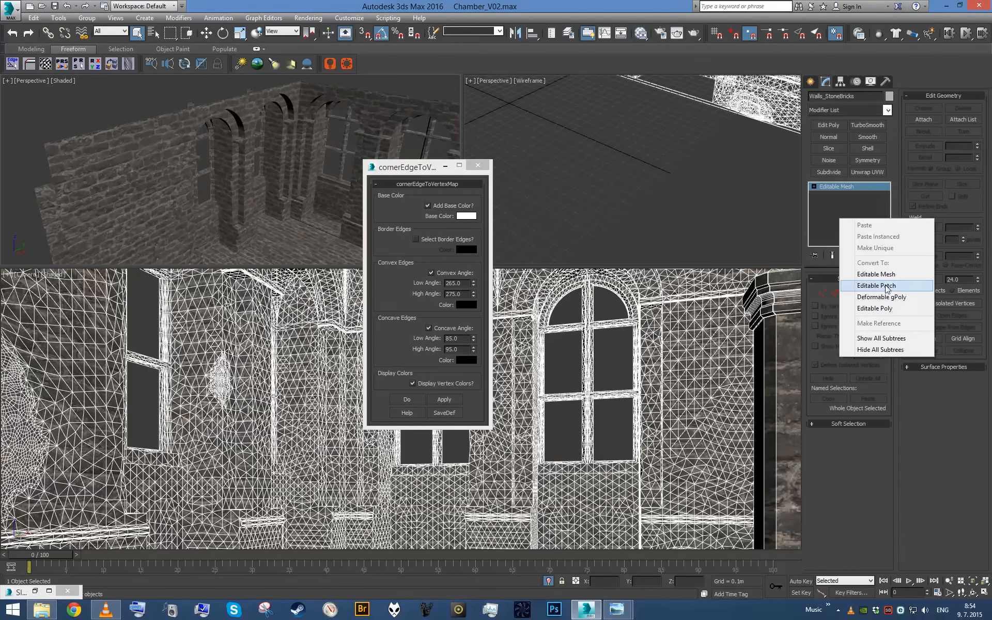
left_click(874, 309)
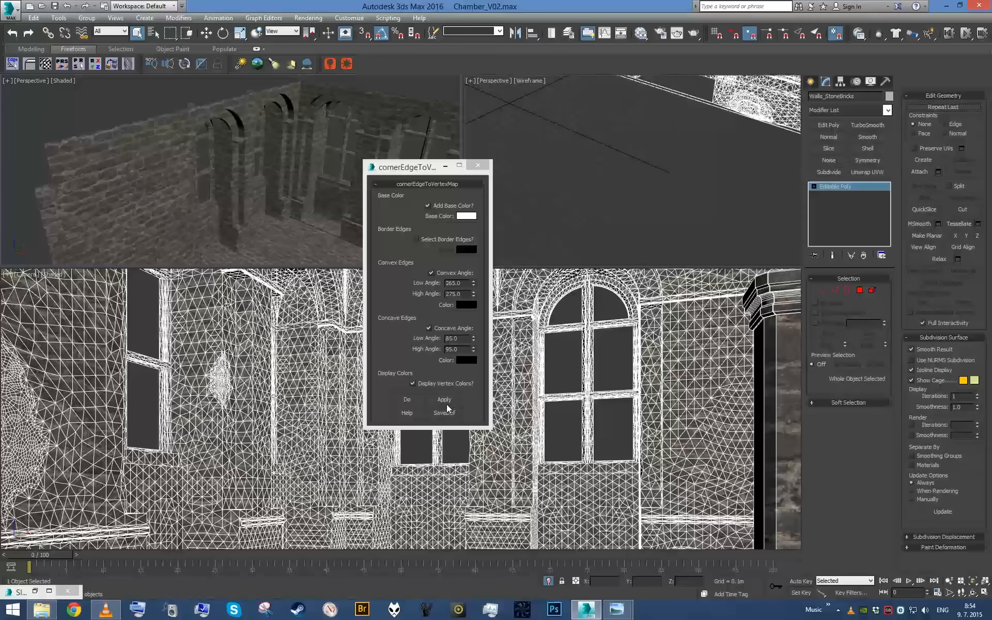
- Apply the corner-edge vertex colors to the walls, and reapply them with a convex angle range of 260 to 320
left_click(443, 400)
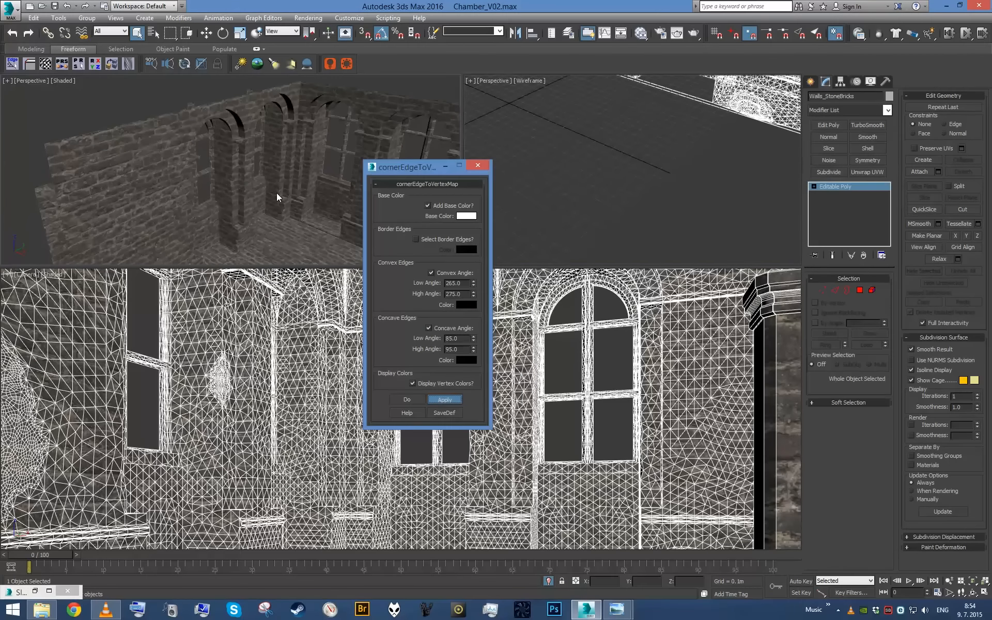
middle_click_drag(277, 193, 238, 132, "alt")
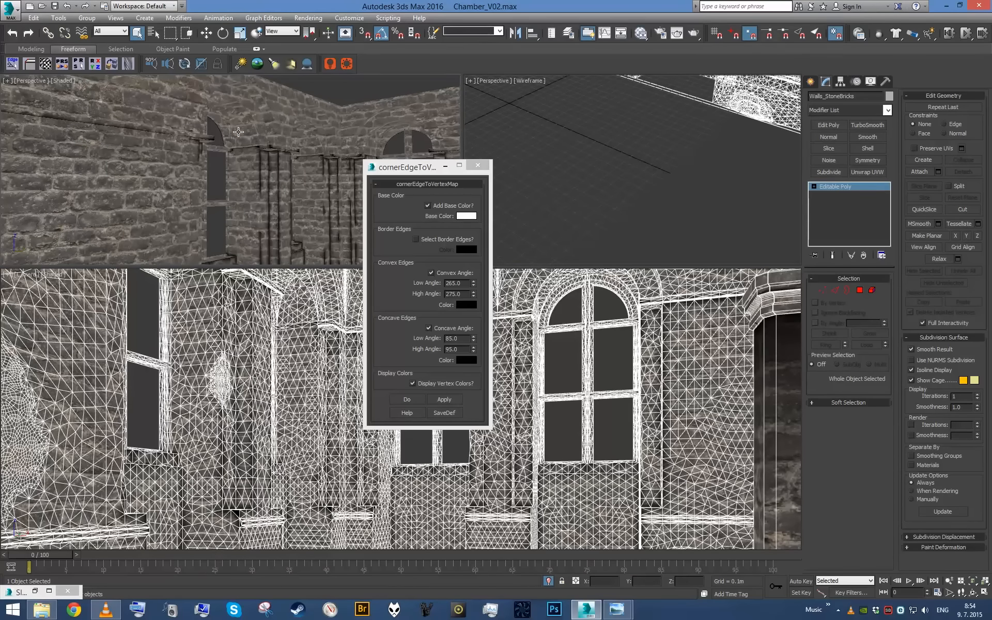
left_click(464, 282)
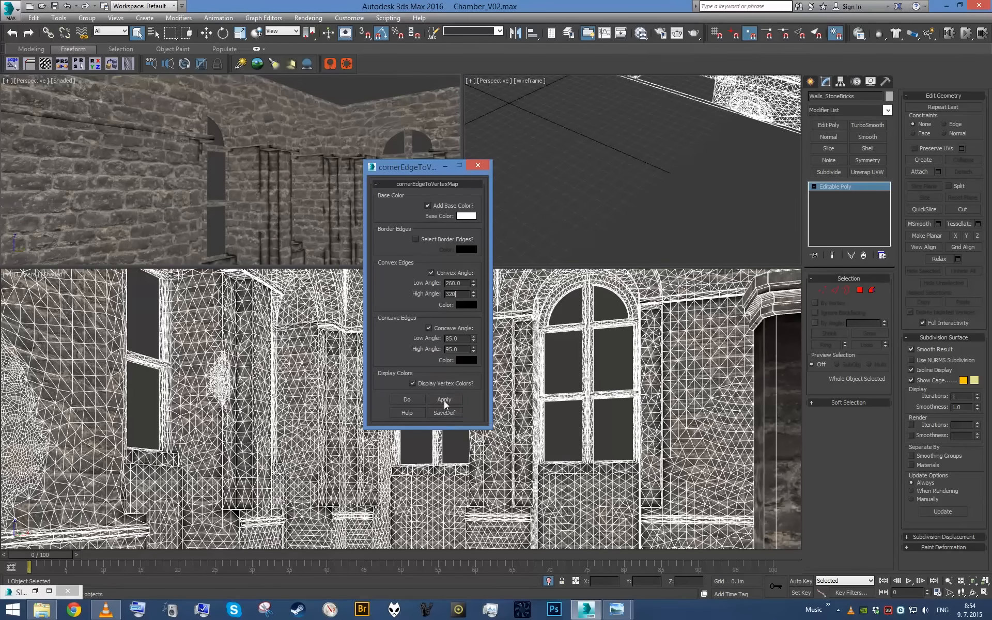
left_click(388, 394)
left_click(256, 185)
middle_click_drag(293, 200, 281, 224, "alt")
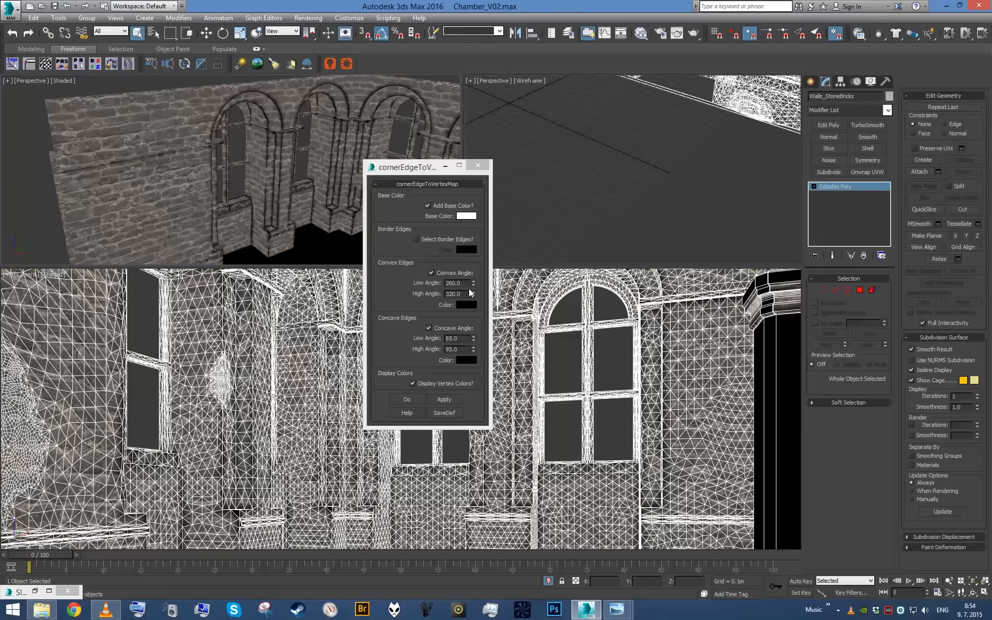
- Set the convex low angle to 240 and reapply the corner-edge vertex colors to the walls
left_click(390, 287)
type("240")
left_click(450, 400)
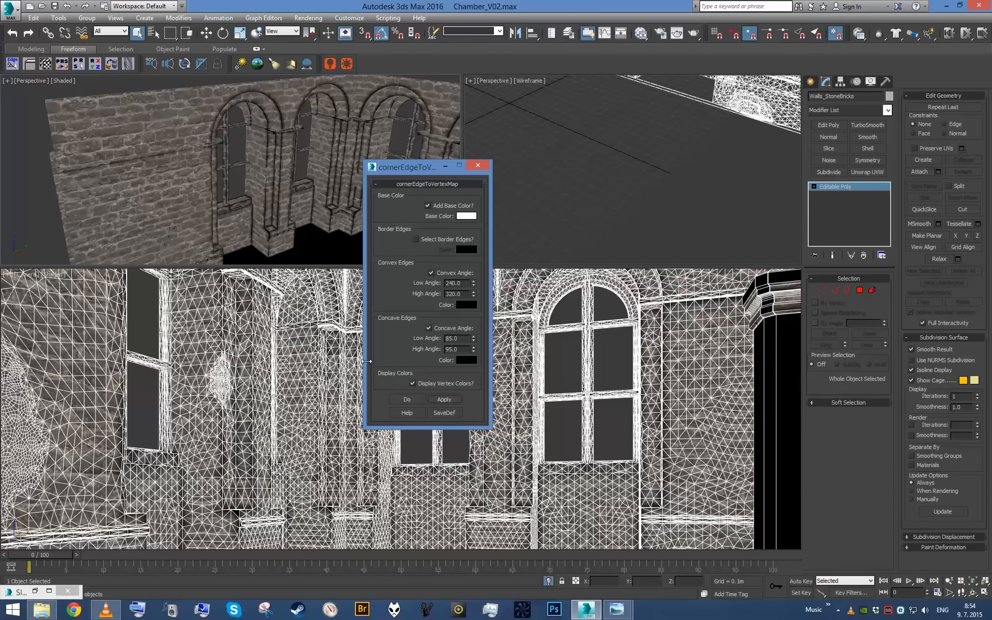
middle_click_drag(283, 184, 216, 194, "alt")
- Set the convex high angle to 330, reapply the vertex colors, and check the darkened edges around the window columns
key("z")
scroll(273, 193, "up", 5)
middle_click_drag(306, 202, 401, 257, "alt")
scroll(321, 174, "up", 5)
double_click(470, 295)
type("3")
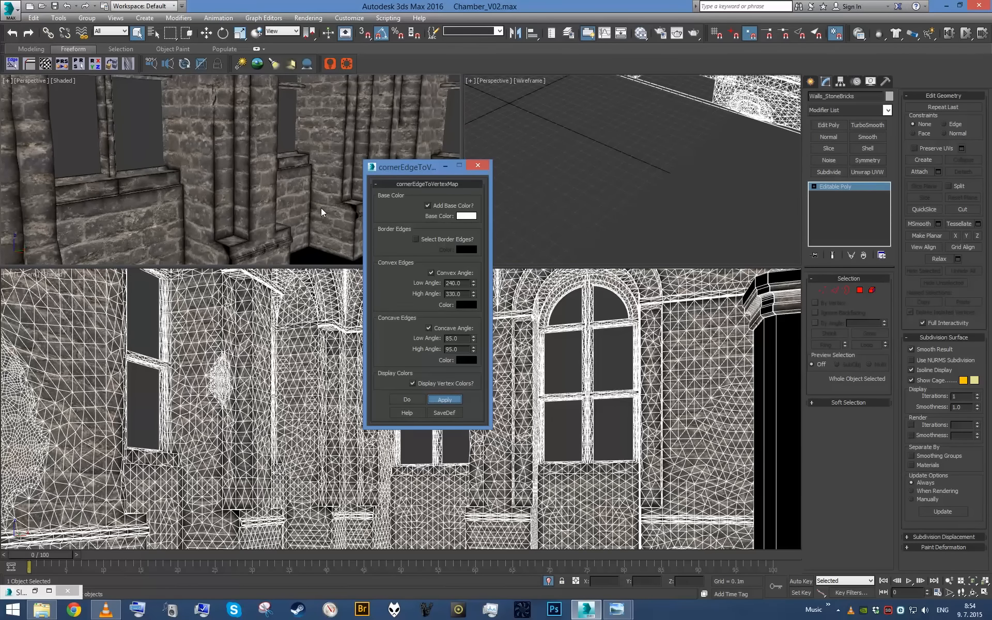
scroll(321, 207, "down", 5)
middle_click_drag(321, 207, 215, 272, "alt")
scroll(236, 242, "down", 5)
mouse_move(252, 222)
middle_mouse_down("alt")
mouse_move(233, 192)
mouse_move(253, 210)
middle_mouse_up("alt")
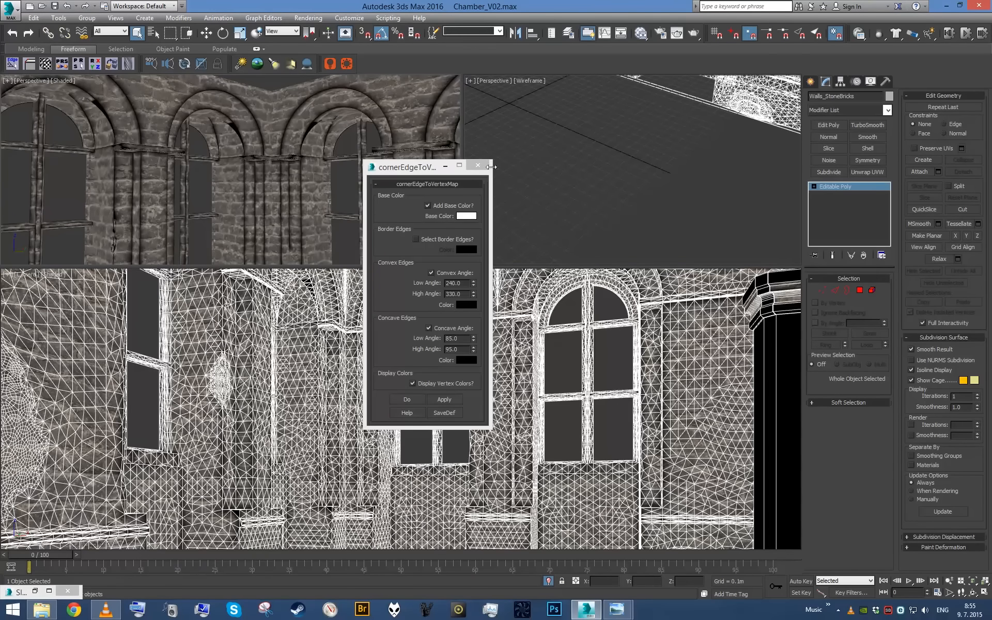
- Close the cornerEdgeToVertexMap script and examine the darkened edges on the columns, ledges and lower walls up close
left_click(484, 166)
scroll(341, 189, "down", 8)
middle_click_drag(339, 188, 329, 197, "alt")
scroll(329, 196, "up", 6)
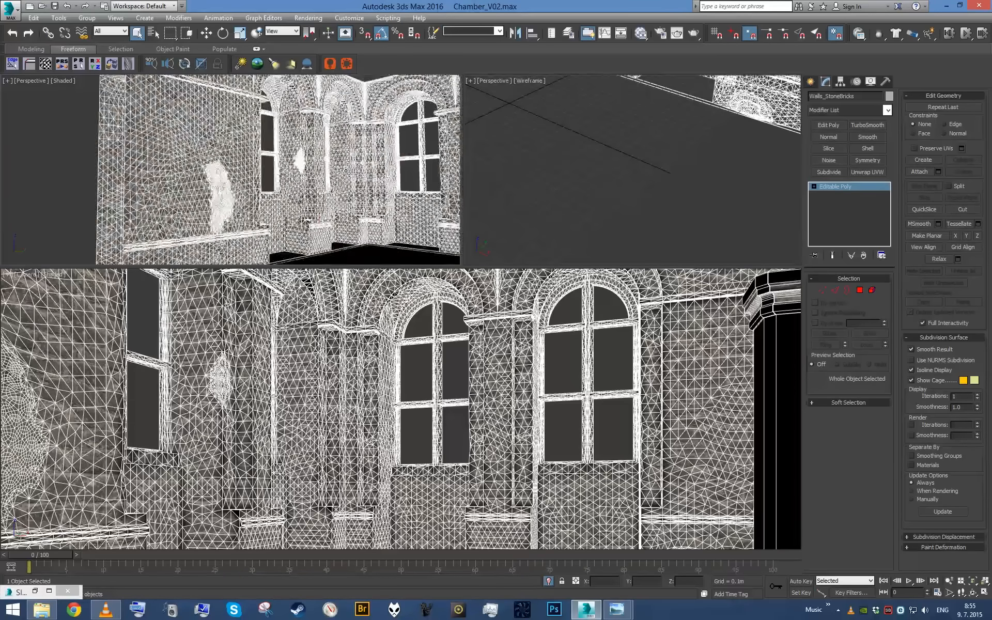
scroll(311, 181, "up", 8)
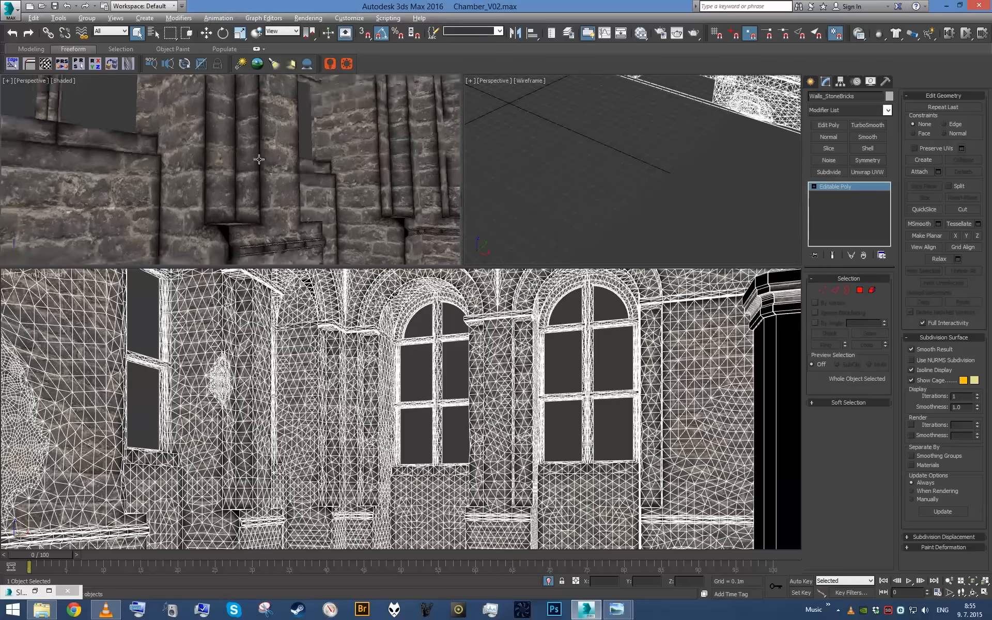
middle_click_drag(265, 141, 262, 210, "alt")
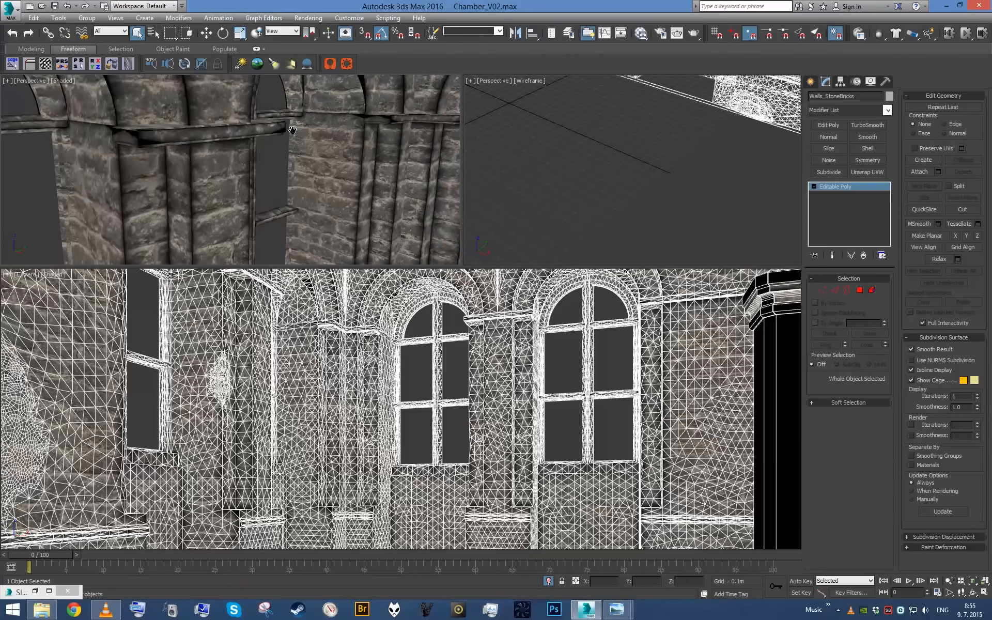
middle_click_drag(292, 130, 310, 155)
scroll(331, 170, "down", 5)
middle_click_drag(354, 185, 289, 124)
scroll(284, 160, "up", 4)
scroll(289, 124, "up", 5)
scroll(268, 207, "down", 3)
mouse_move(269, 207)
middle_mouse_down("alt")
mouse_move(223, 212)
mouse_move(255, 206)
middle_mouse_up("alt")
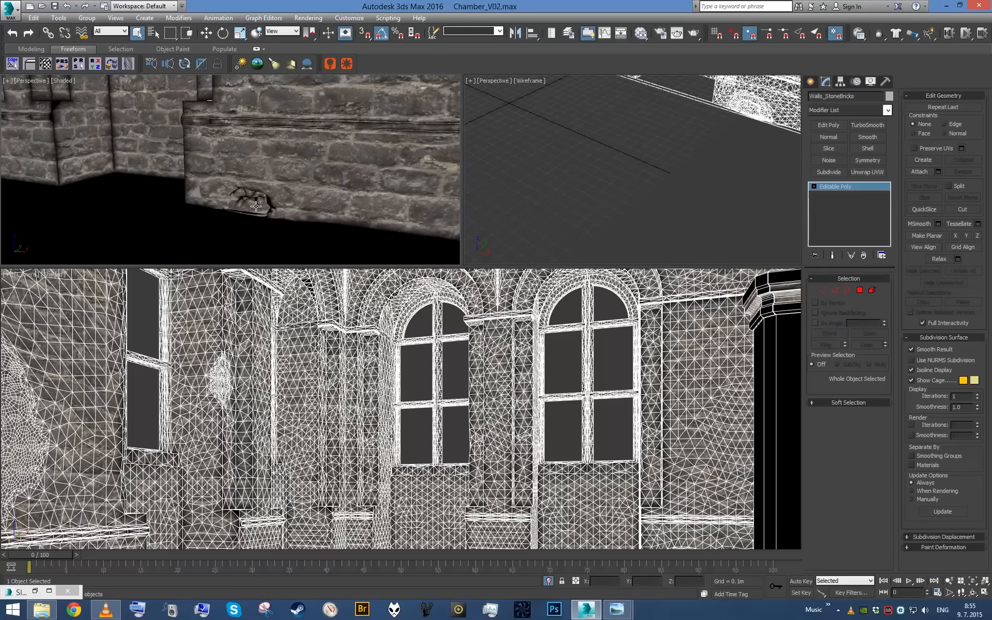
- Add a VertexPaint modifier to Walls_StoneBricks for touching up the damaged area at the wall's base
scroll(258, 206, "up", 3)
left_click(266, 200)
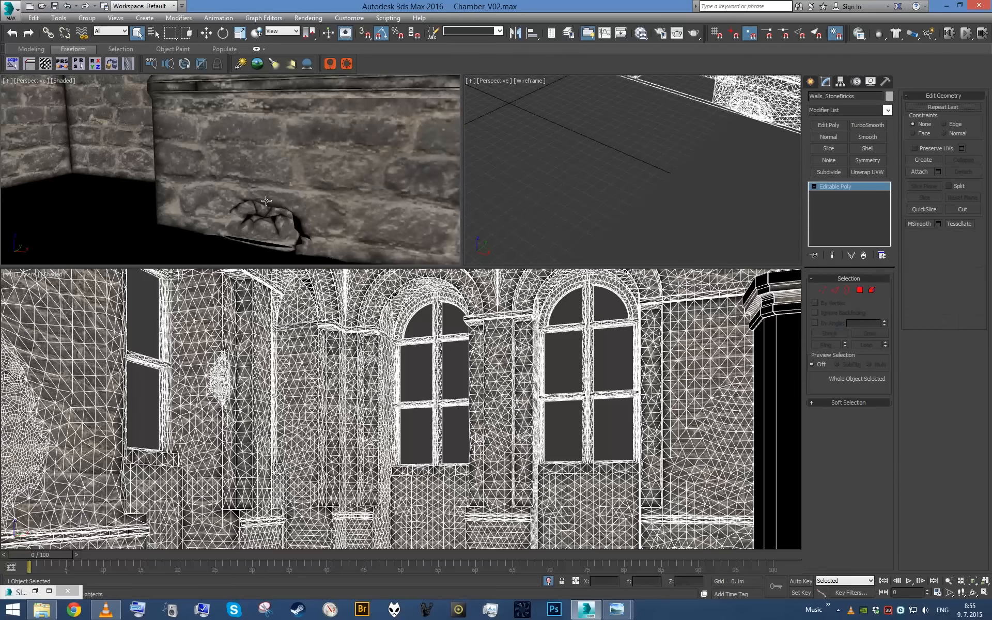
left_click(853, 111)
key("v")
key("Down")
key("Return")
- Paint black vertex color over the broken hole at the base of the wall
middle_click_drag(276, 205, 444, 246)
middle_click_drag(343, 196, 252, 153)
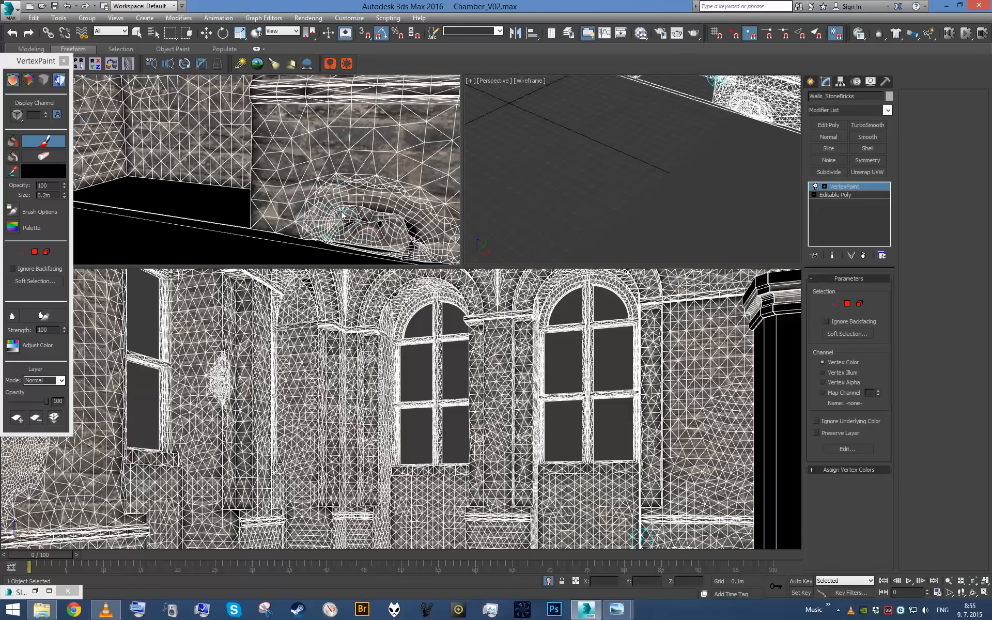
left_click_drag(348, 218, 342, 230)
key("F4")
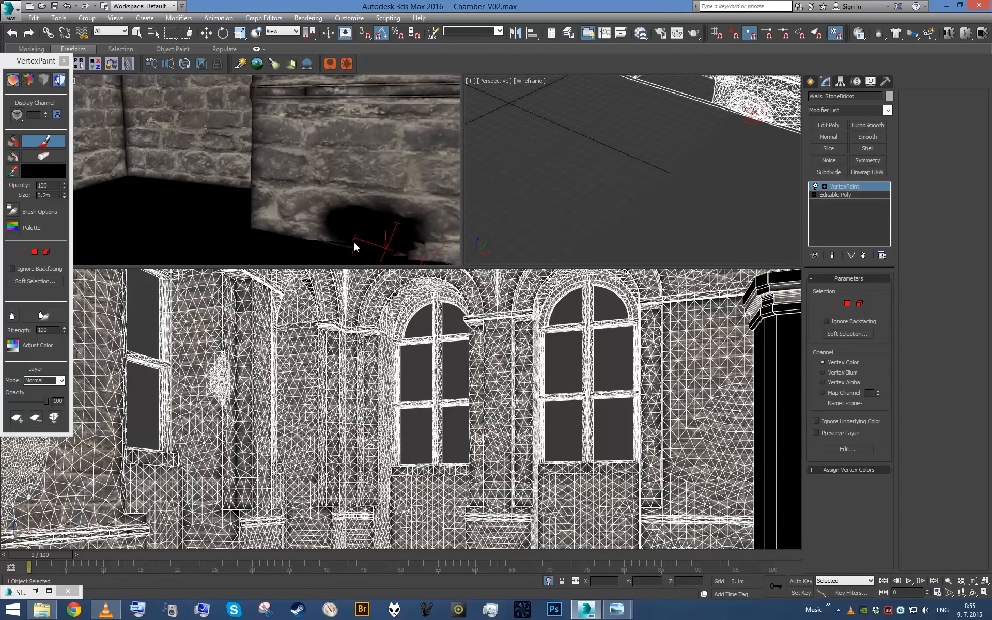
mouse_move(382, 234)
middle_mouse_down("alt")
mouse_move(308, 210)
mouse_move(334, 192)
middle_mouse_up("alt")
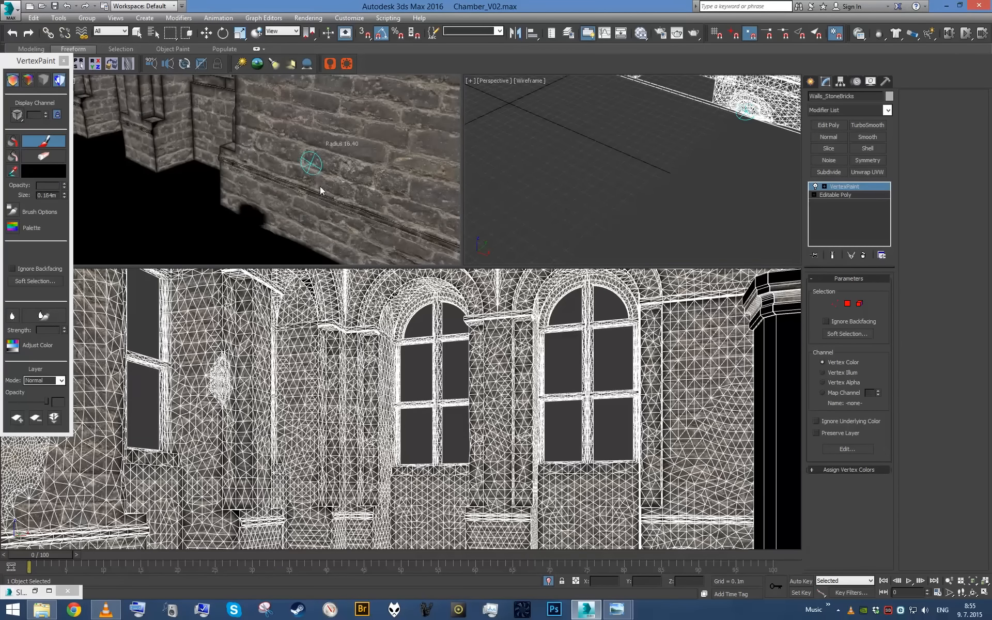
- Reduce the brush size to about 0.119 m and paint black over the damaged edge of the column between the windows
left_click_drag(320, 191, 323, 204, "ctrl+shift")
scroll(323, 210, "down", 3)
mouse_move(323, 210)
middle_mouse_down("alt")
mouse_move(288, 208)
mouse_move(238, 177)
mouse_move(251, 162)
mouse_move(321, 188)
mouse_move(209, 132)
mouse_move(236, 164)
middle_mouse_up("alt")
scroll(237, 178, "up", 2)
scroll(321, 188, "up", 2)
scroll(236, 164, "up", 2)
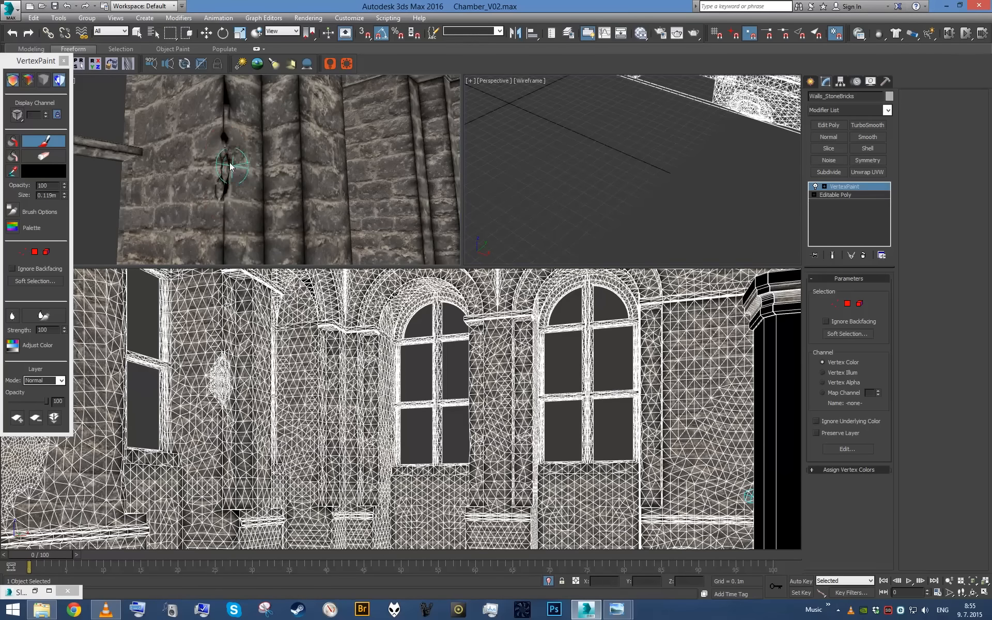
left_click_drag(222, 189, 222, 193)
scroll(242, 180, "down", 2)
mouse_move(241, 179)
middle_mouse_down("alt")
mouse_move(203, 177)
mouse_move(321, 187)
middle_mouse_up("alt")
scroll(204, 178, "down", 3)
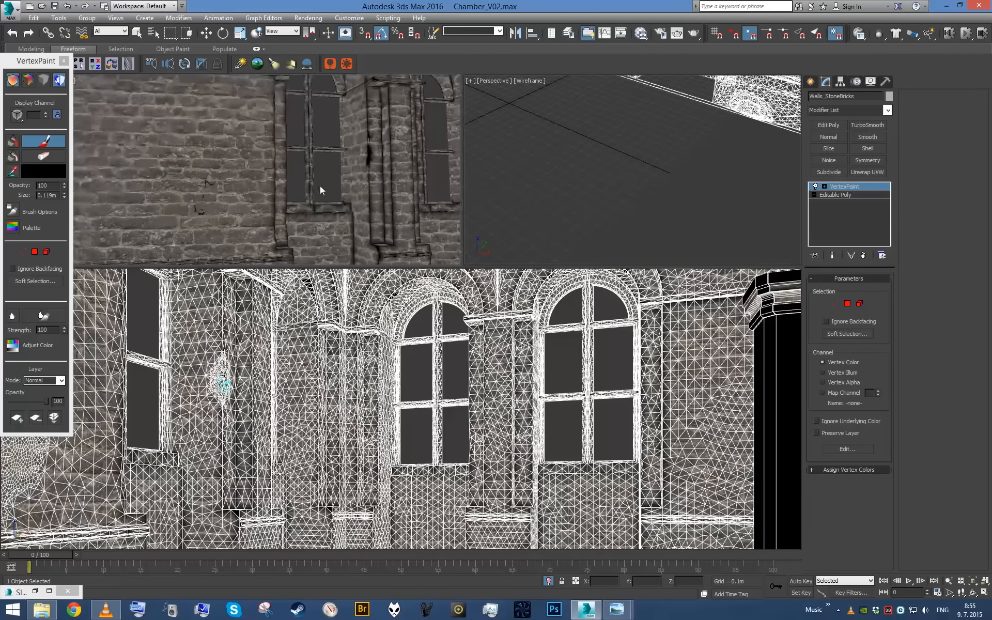
- Hide the DirtyWall.jpg map in the viewport to view the bare vertex colors, and show the map again
left_click(37, 591)
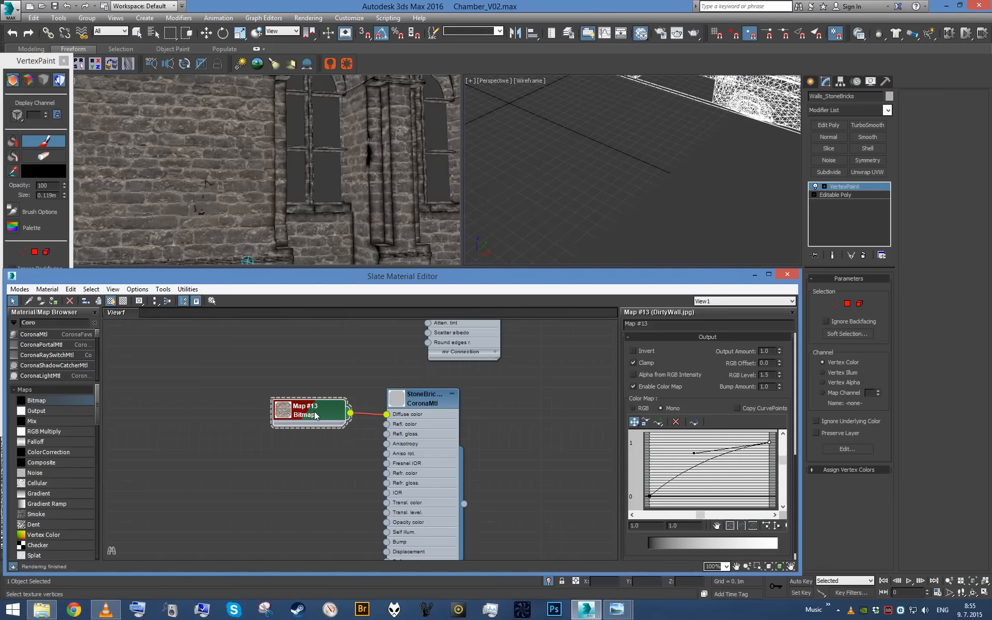
left_click(111, 302)
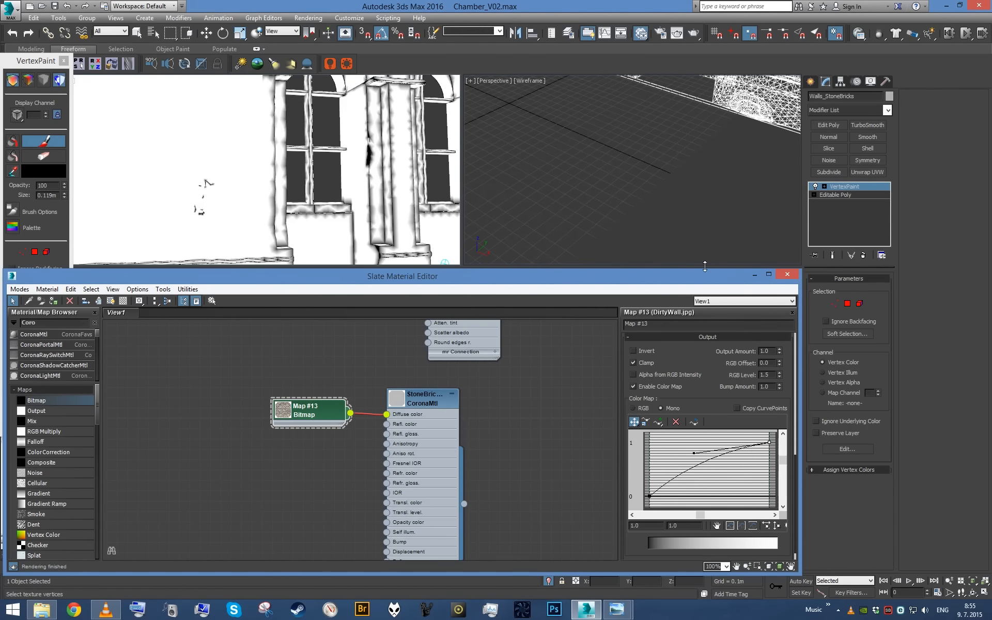
left_click(755, 275)
scroll(257, 196, "up", 5)
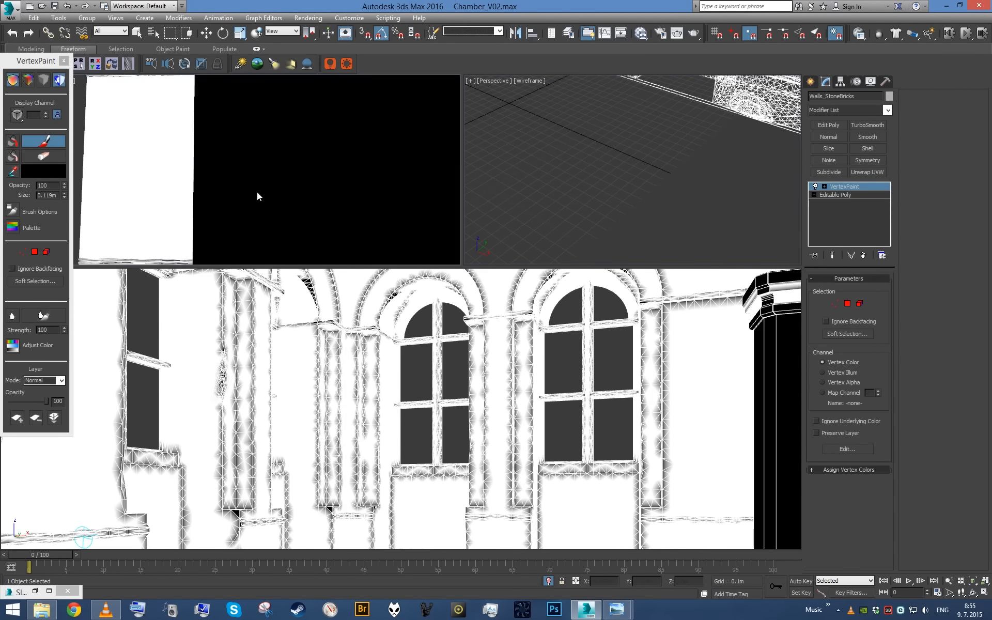
left_click(40, 589)
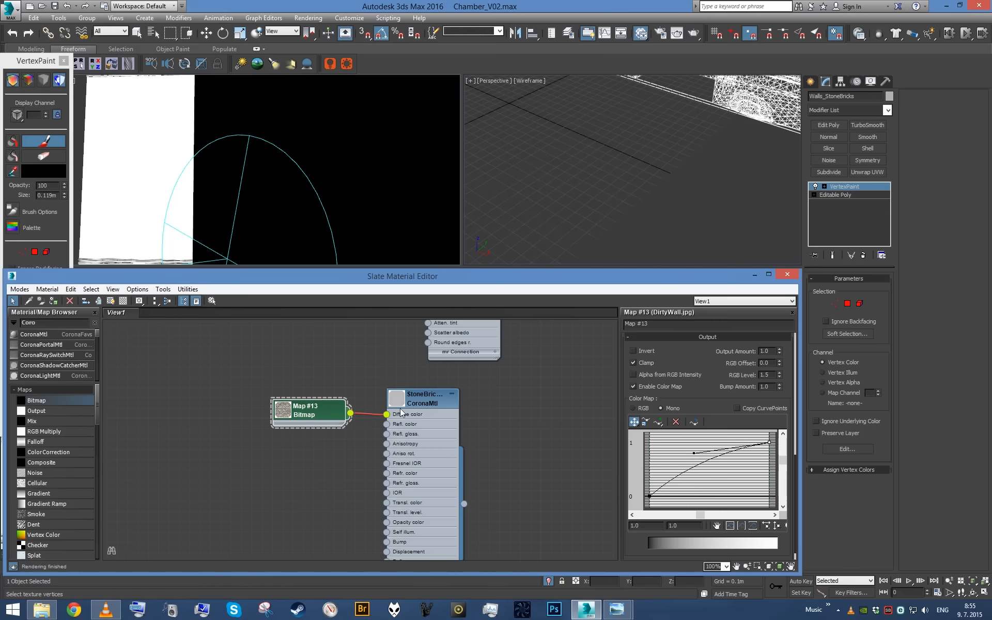
left_click(109, 302)
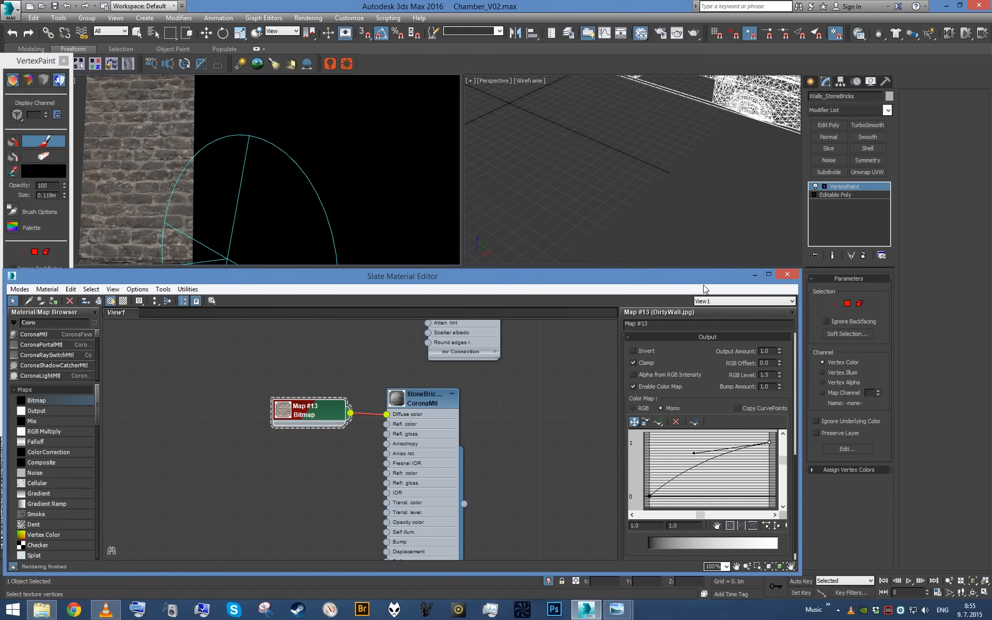
left_click(755, 274)
- Enlarge the brush to about 0.239 m and paint black over the densely meshed damaged patch on the side wall
scroll(287, 166, "down", 6)
scroll(323, 199, "up", 7)
mouse_move(308, 218)
middle_mouse_down("alt")
mouse_move(193, 174)
mouse_move(239, 129)
mouse_move(248, 167)
mouse_move(242, 114)
mouse_move(290, 169)
mouse_move(282, 166)
middle_mouse_up("alt")
key("F4")
left_click_drag(273, 196, 257, 249, "ctrl+shift")
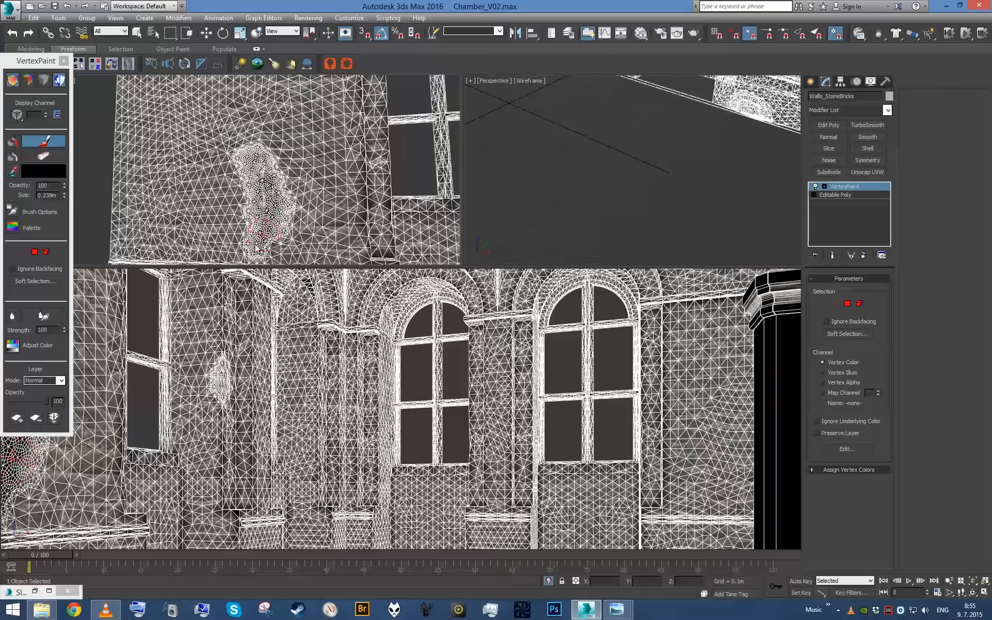
key("F4")
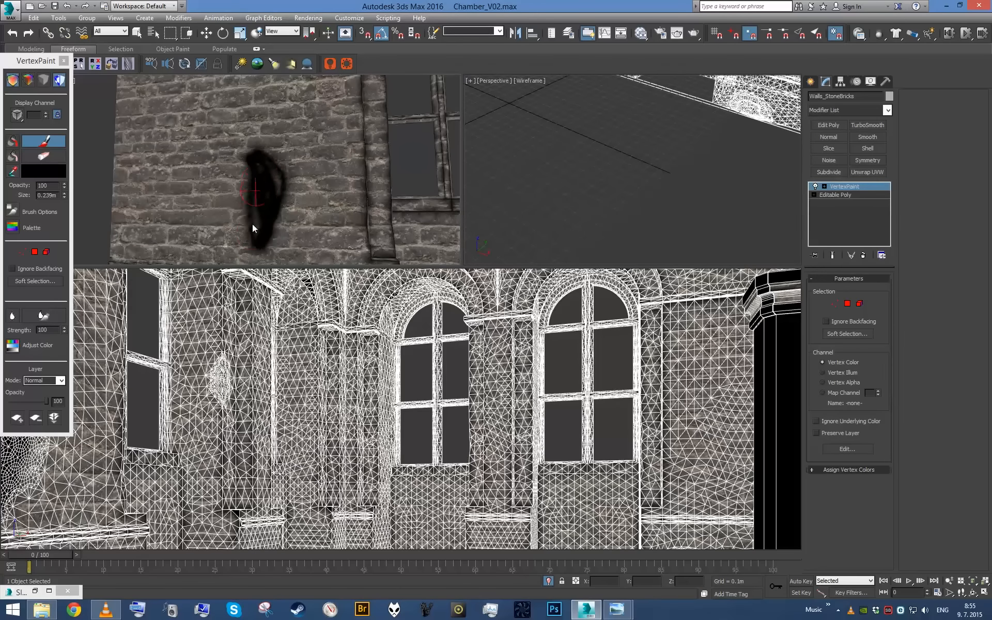
- Paint a black spot on the column at the wall corner with a brush of about 0.221 m
scroll(277, 186, "down", 5)
mouse_move(275, 188)
middle_mouse_down("alt")
mouse_move(255, 187)
mouse_move(321, 197)
middle_mouse_up("alt")
scroll(304, 188, "up", 3)
mouse_move(322, 197)
middle_mouse_down()
mouse_move(293, 200)
mouse_move(296, 208)
mouse_move(288, 144)
mouse_move(271, 147)
mouse_move(303, 161)
mouse_move(221, 166)
mouse_move(237, 177)
mouse_move(350, 159)
mouse_move(258, 112)
mouse_move(299, 137)
mouse_move(293, 190)
middle_mouse_up()
scroll(289, 200, "up", 4)
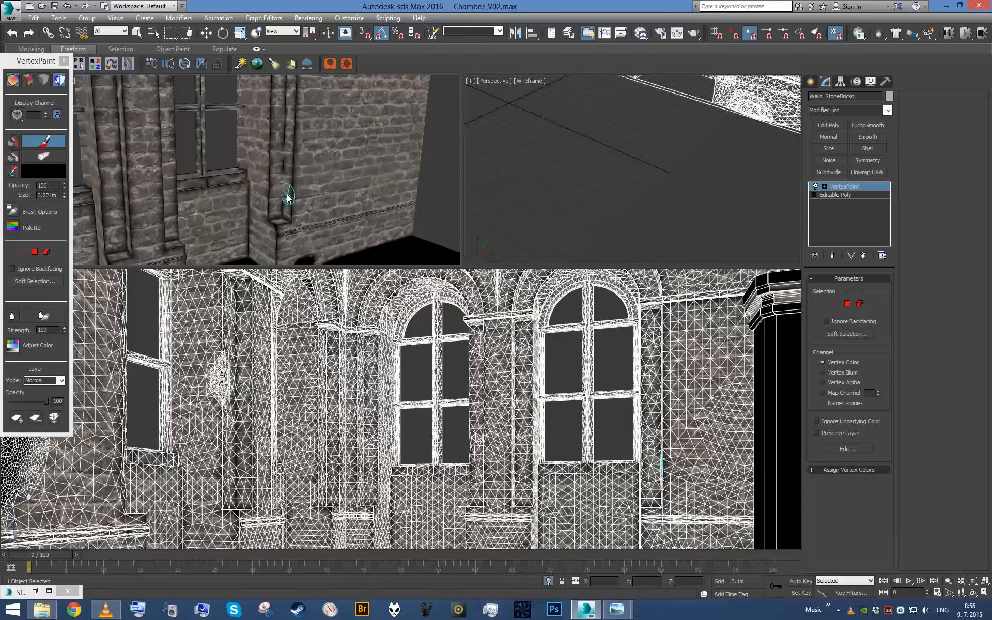
scroll(295, 178, "up", 4)
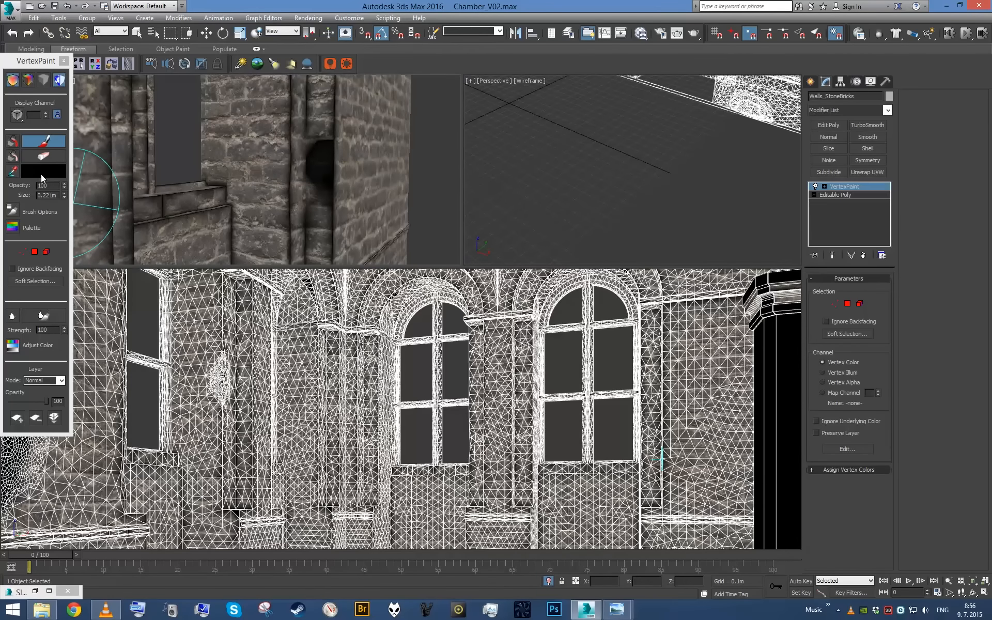
- Set the paint color to white and paint over the black spot on the corner column, using a 0.131 m brush
left_click(42, 171)
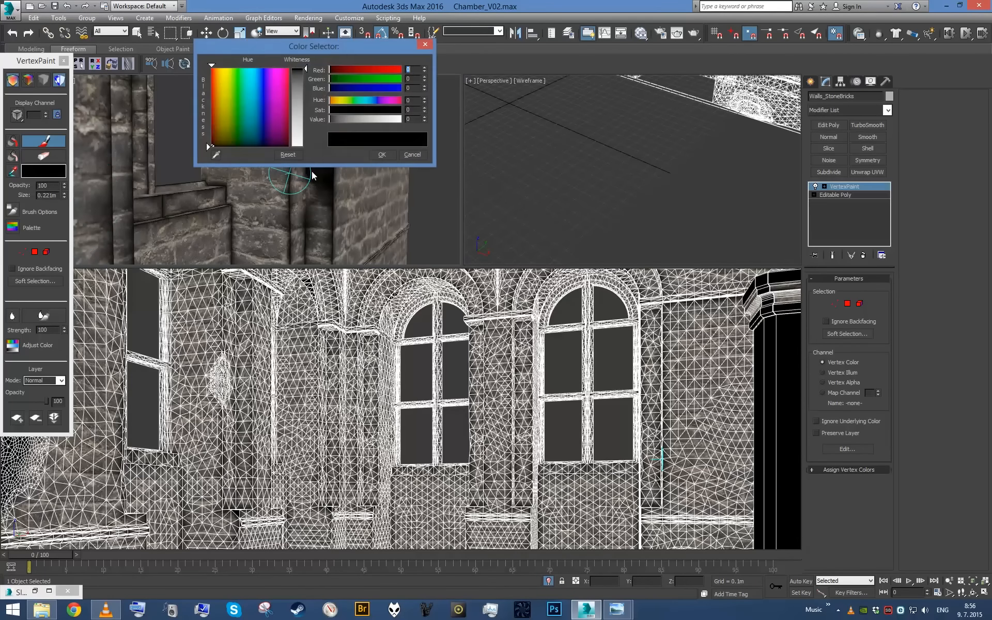
left_click(382, 155)
left_click_drag(315, 168, 323, 213, "ctrl+shift")
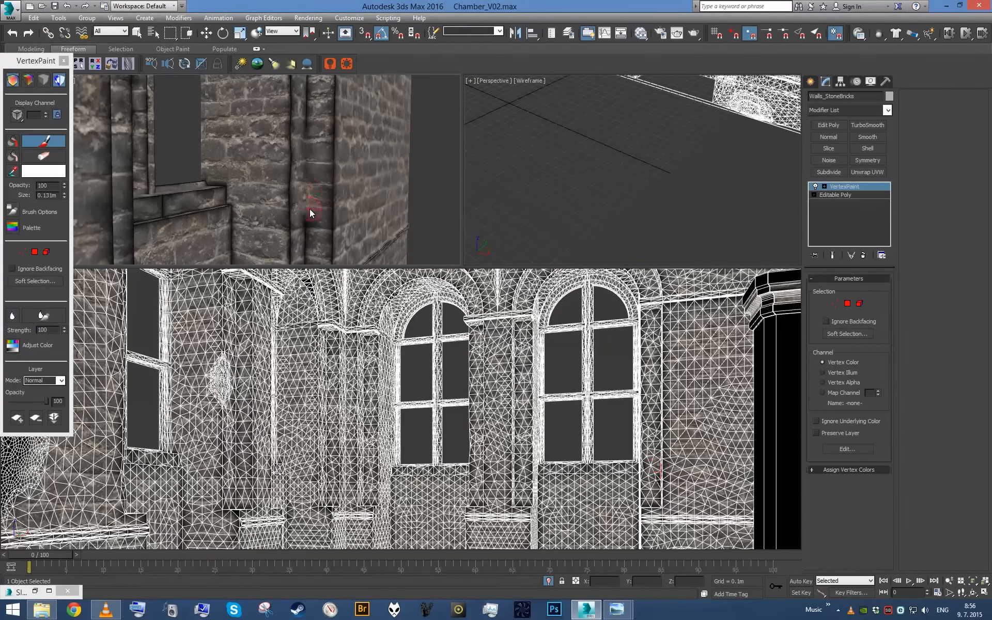
- Set the vertex paint color back to black
left_click(47, 171)
mouse_move(399, 123)
left_mouse_down()
mouse_move(325, 124)
mouse_move(305, 184)
mouse_move(312, 158)
left_mouse_up()
left_click(383, 155)
middle_click_drag(313, 157, 343, 161, "alt")
- Review the painted chamber walls from farther back and collapse the VertexPaint modifier into the Editable Poly
scroll(278, 168, "down", 5)
mouse_move(277, 168)
middle_mouse_down("alt")
mouse_move(287, 179)
mouse_move(398, 181)
mouse_move(379, 184)
mouse_move(396, 199)
middle_mouse_up("alt")
scroll(321, 181, "up", 5)
middle_click_drag(269, 178, 293, 177, "alt")
scroll(269, 177, "down", 5)
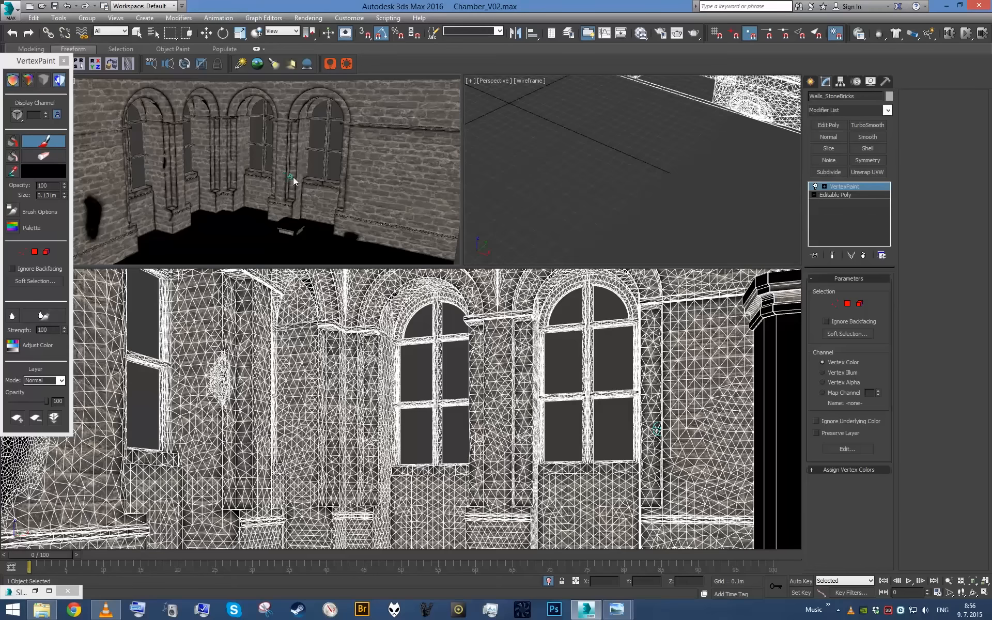
right_click(826, 221)
left_click(848, 321)
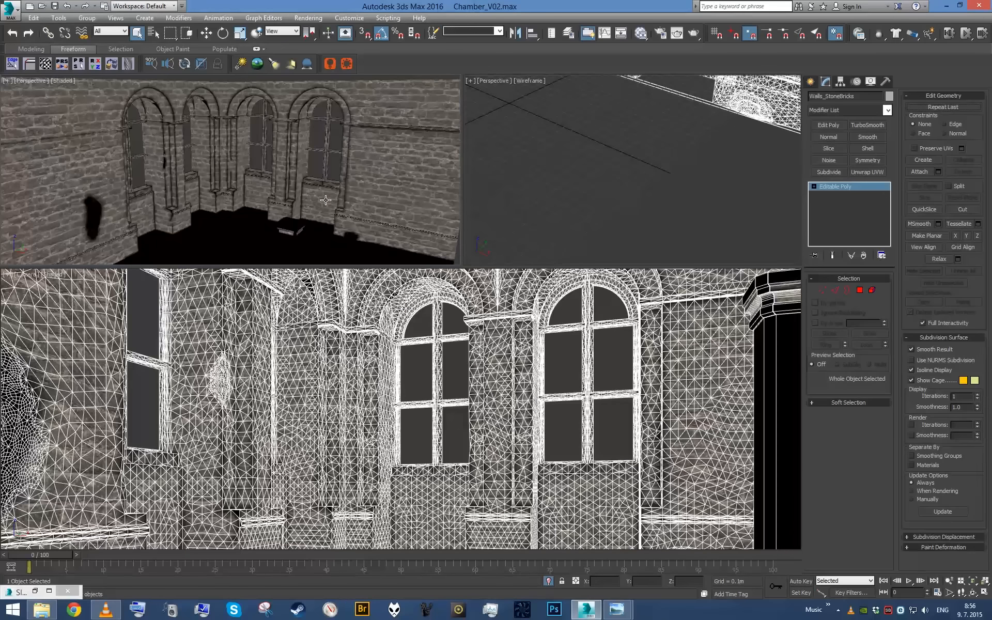
- Restore the material editor and switch the empty perspective viewport to Corona Interactive rendering of the chamber
left_click(35, 591)
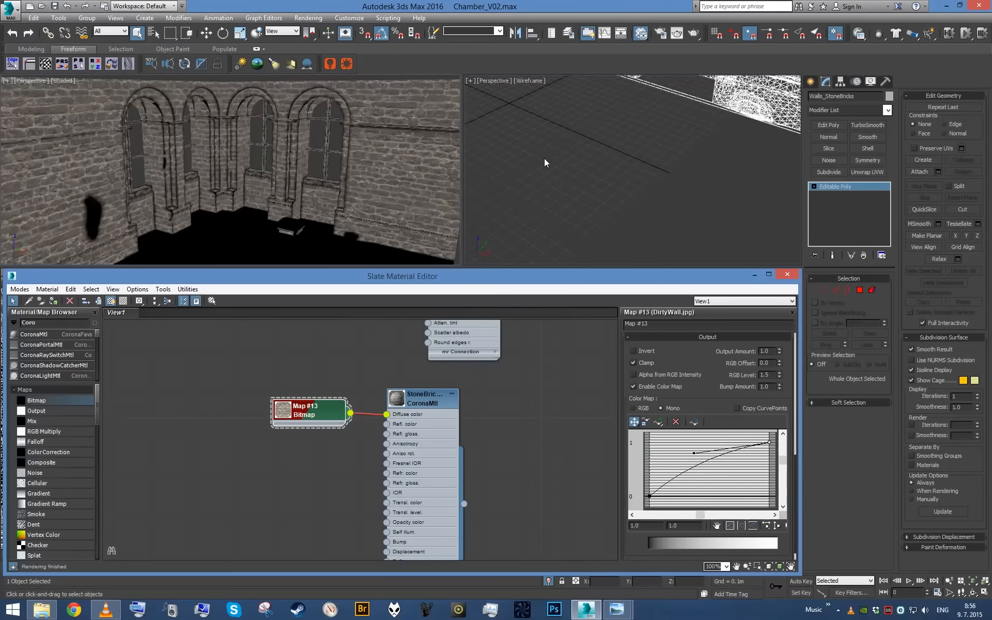
left_click(544, 155)
left_click(494, 80)
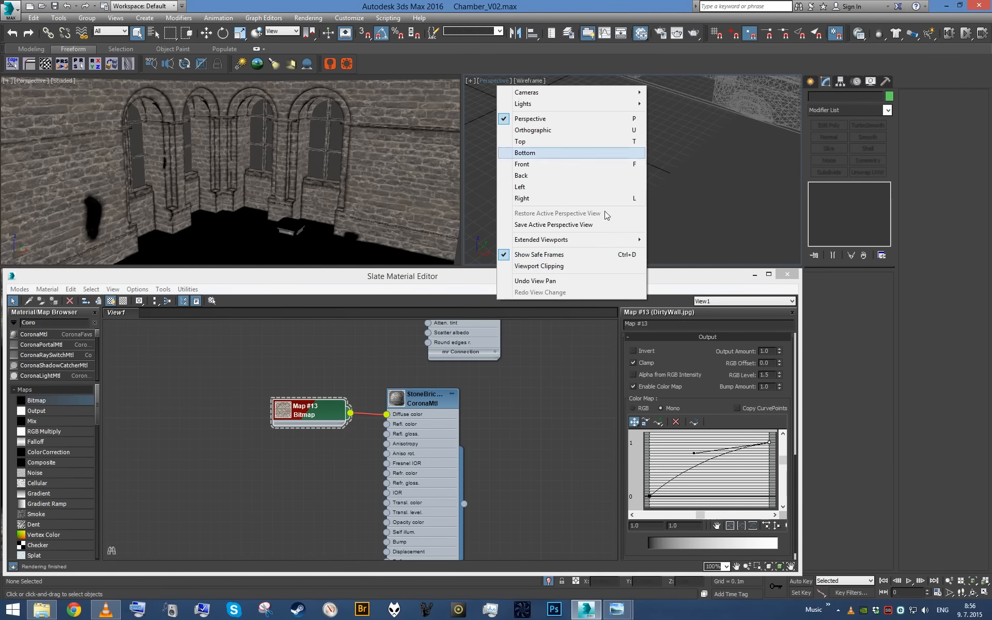
mouse_move(595, 242)
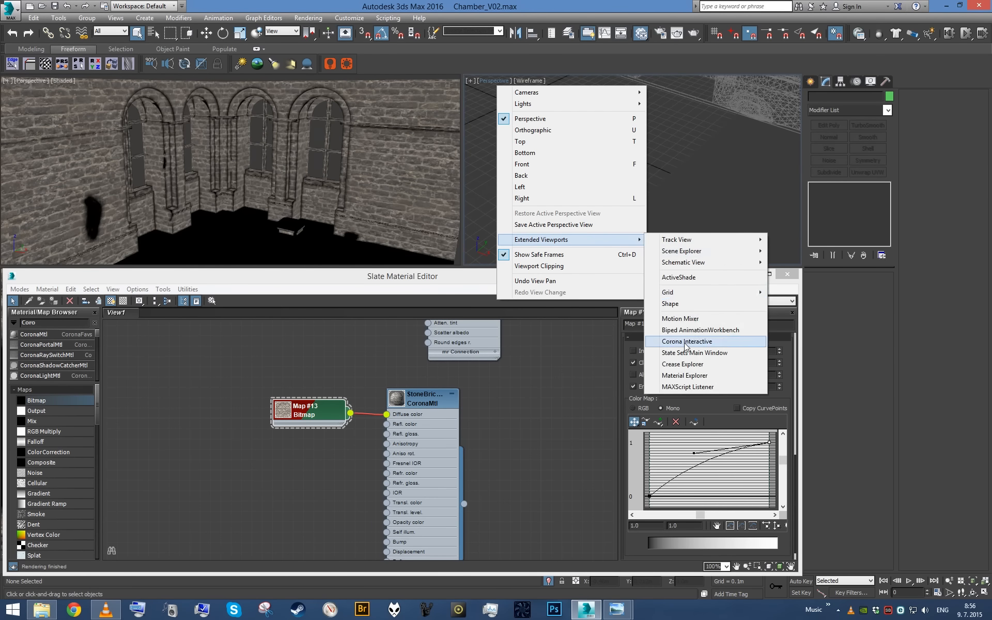
left_click(687, 341)
left_click(593, 223)
middle_click_drag(292, 177, 311, 182, "alt")
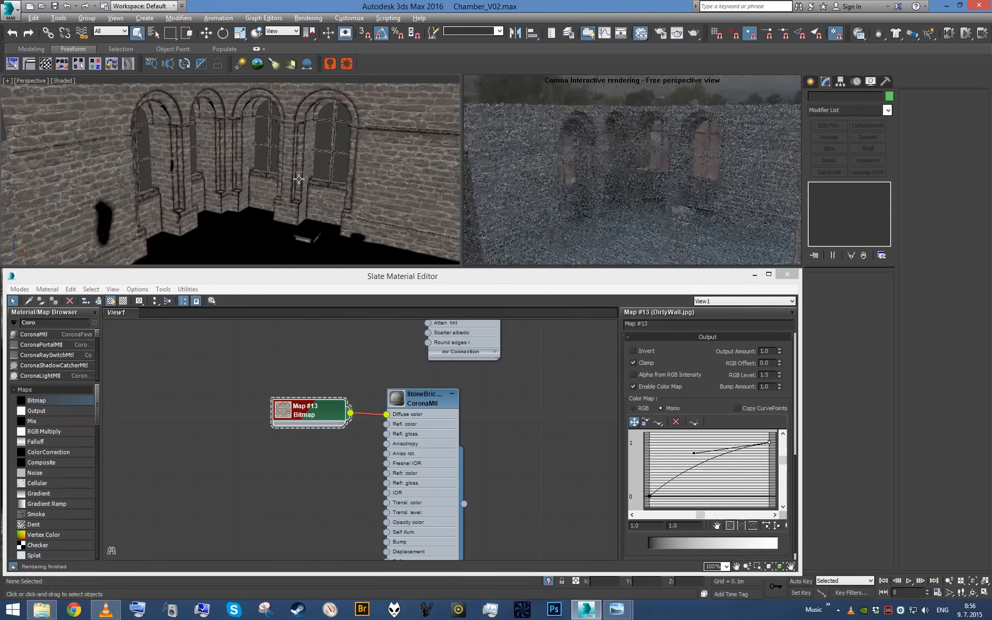
- Place a Vertex Color map above the DirtyWall bitmap and feed it into a new Output map
left_click_drag(324, 420, 190, 420)
middle_click_drag(251, 414, 276, 427)
scroll(181, 405, "up", 2)
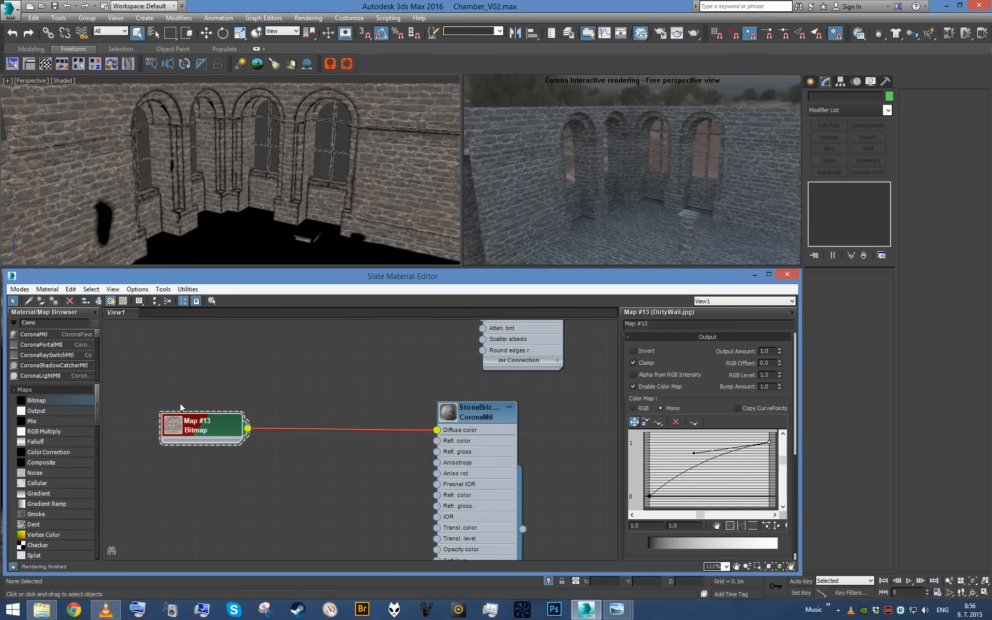
left_click_drag(207, 371, 196, 342)
double_click(233, 352)
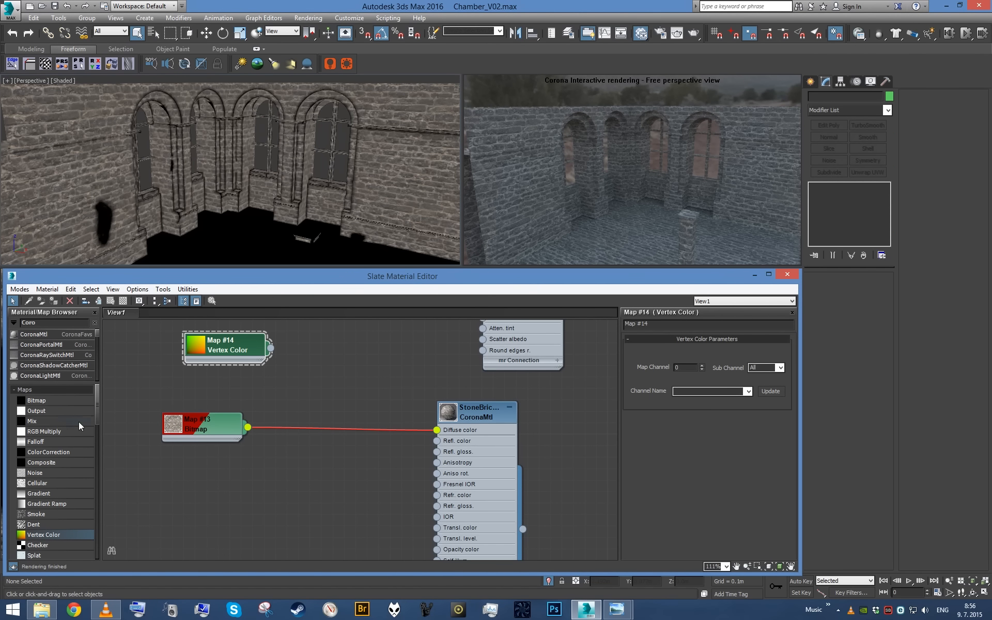
left_click_drag(226, 356, 191, 368)
mouse_move(332, 365)
left_mouse_down()
mouse_move(329, 339)
mouse_move(332, 368)
left_mouse_up()
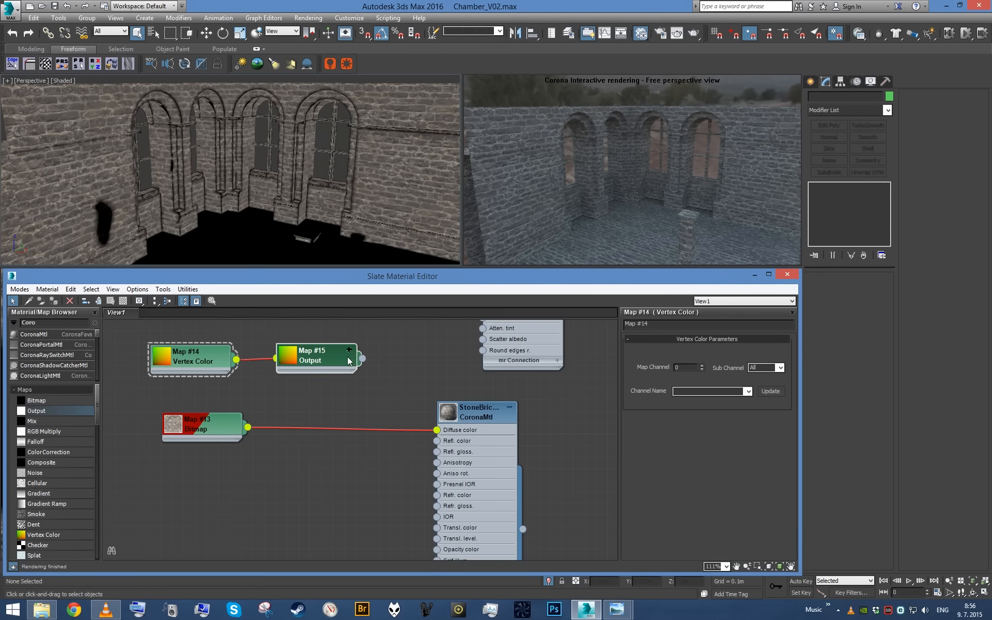
scroll(58, 413, "up", 1)
- Insert a Mix map into the StoneBrickWall diffuse connection with the bitmap as Color 2, and connect the Output map to Mix Amount
left_click_drag(368, 430, 379, 432)
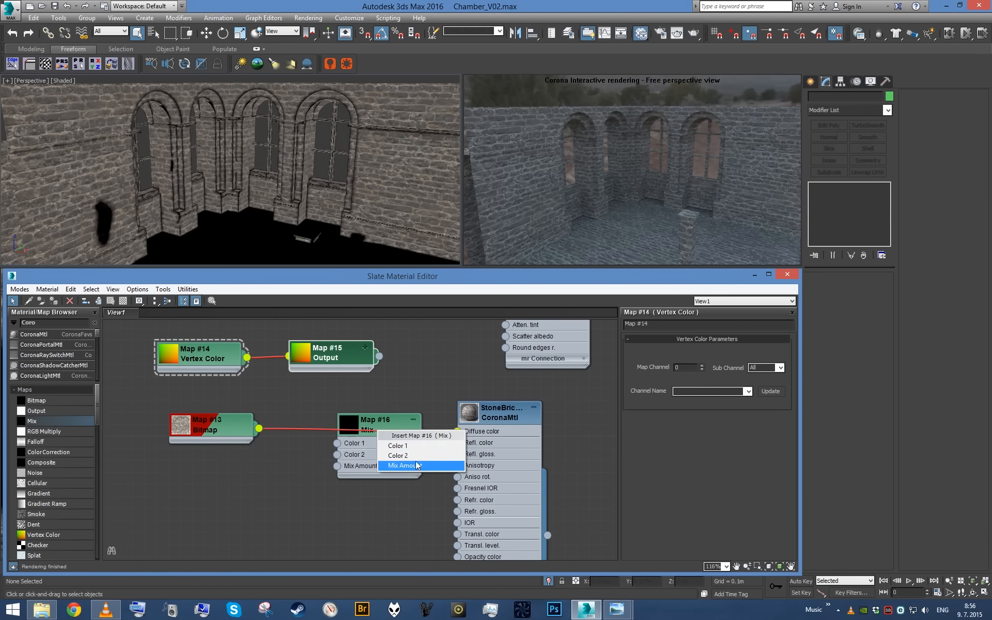
left_click(398, 456)
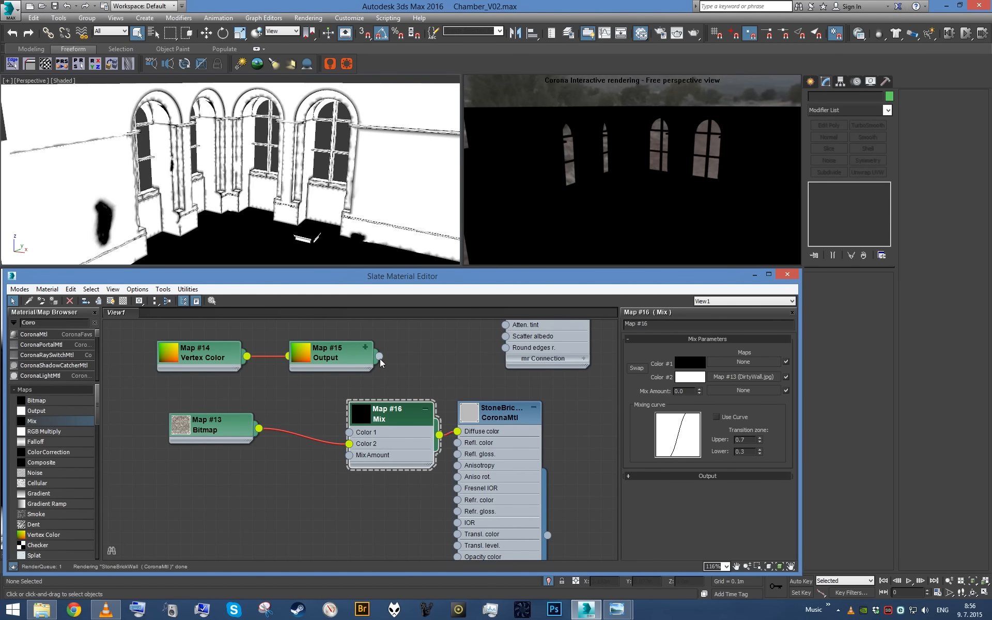
left_click_drag(376, 358, 358, 359)
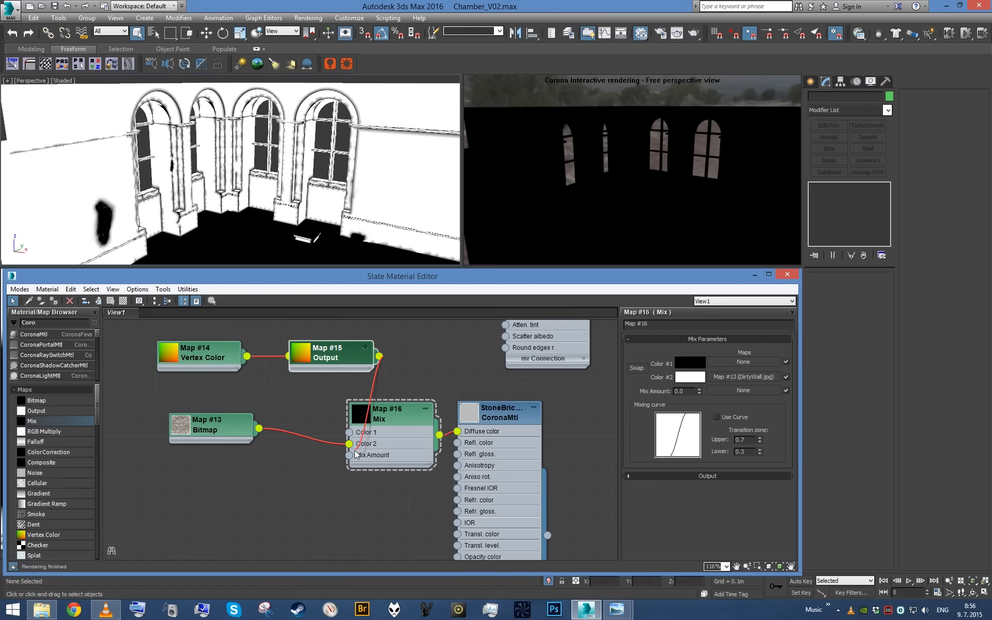
middle_click_drag(308, 194, 277, 197)
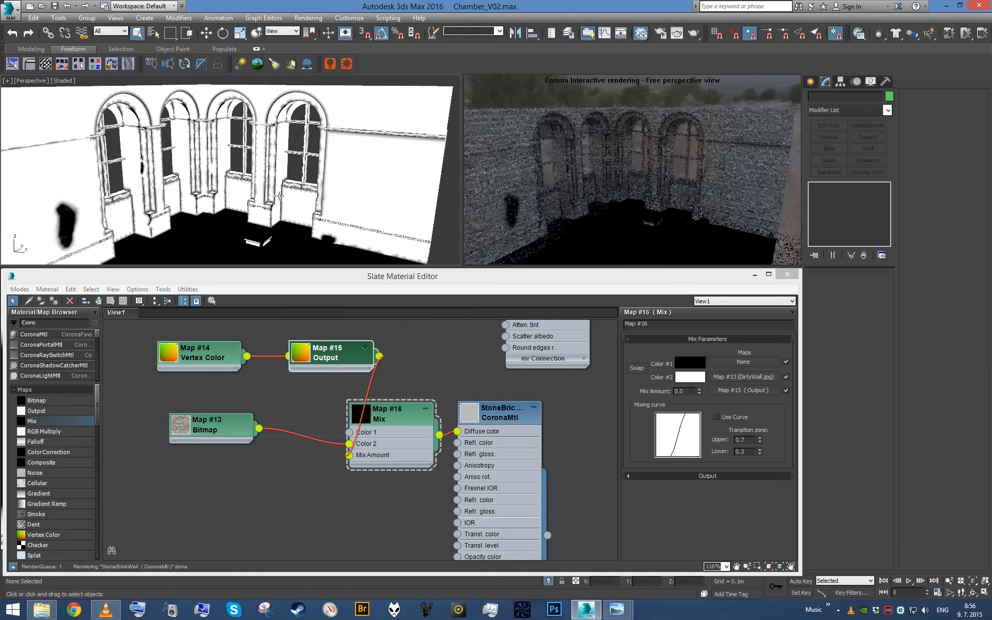
left_click_drag(334, 359, 296, 359)
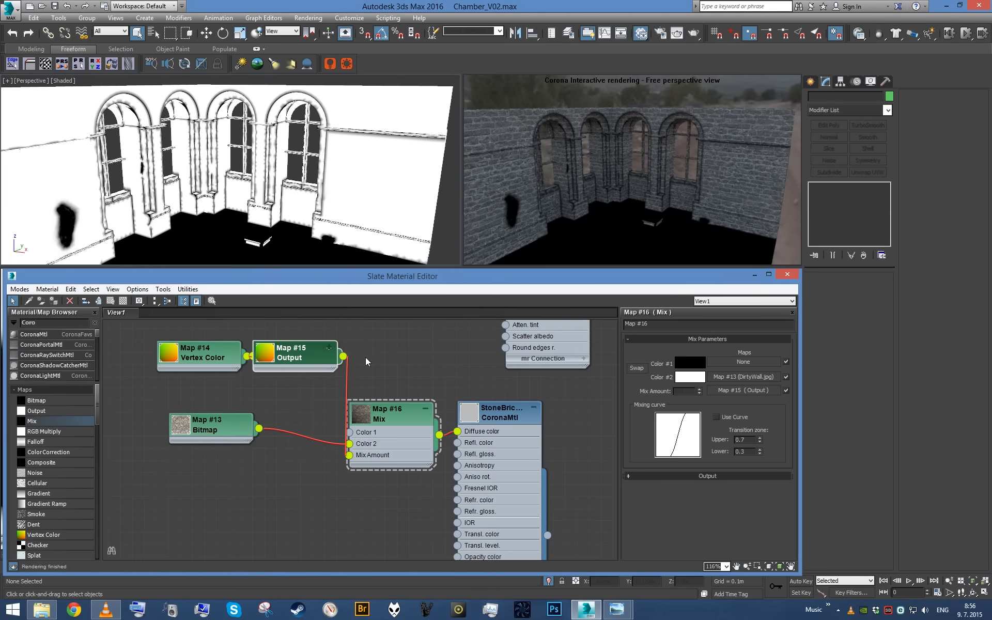
- Turn off Vertex Channel Display in the object properties of the stone brick walls
left_click(246, 158)
right_click(246, 158)
left_click(313, 228)
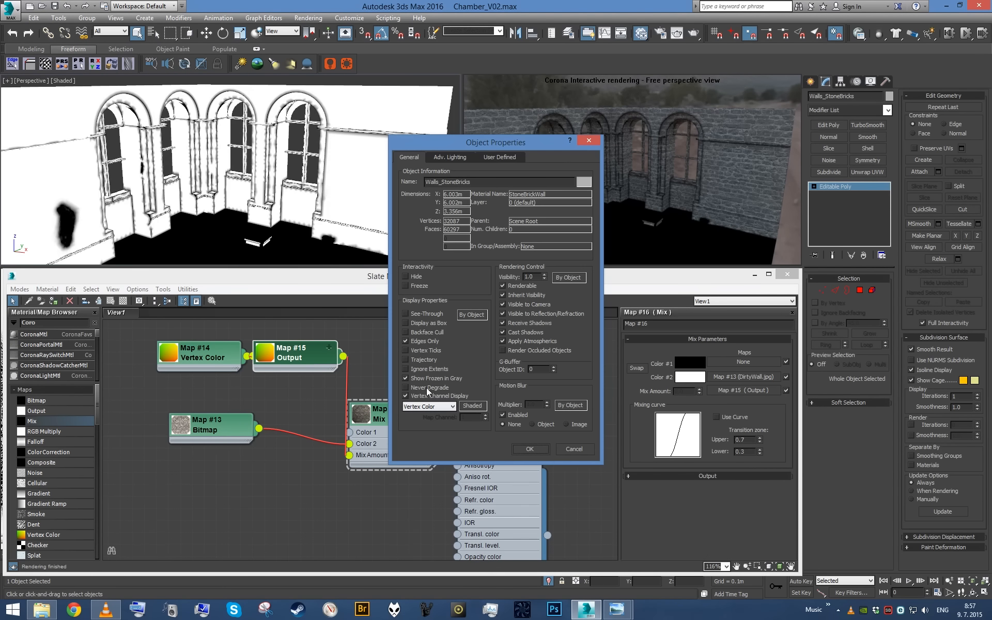
left_click(424, 394)
left_click(531, 449)
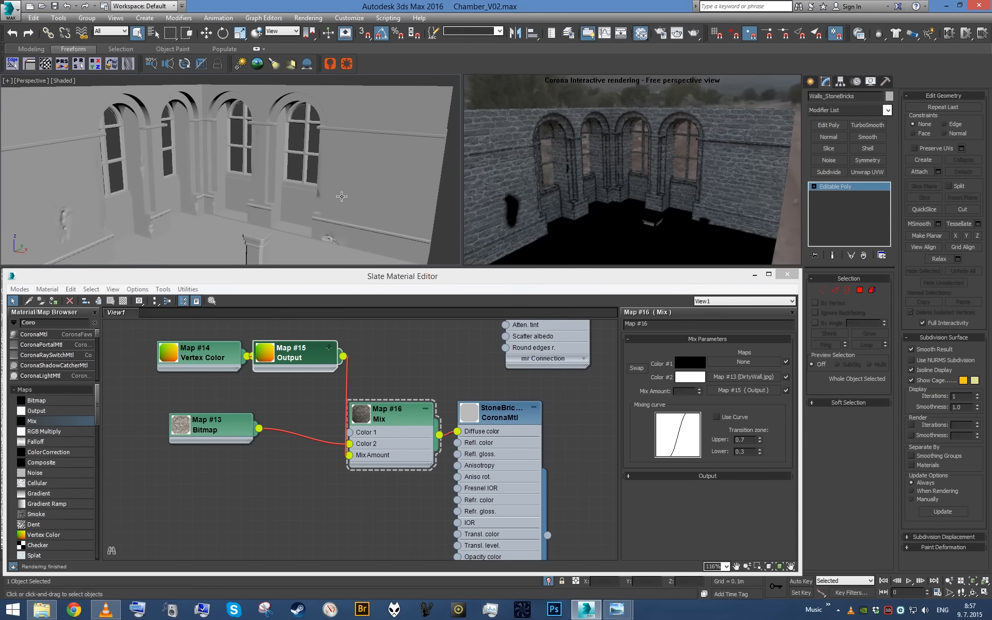
- Set Color 1 of the Mix map to pure red (255, 0, 0) and view the walls closer in the interactive render
left_click(392, 433)
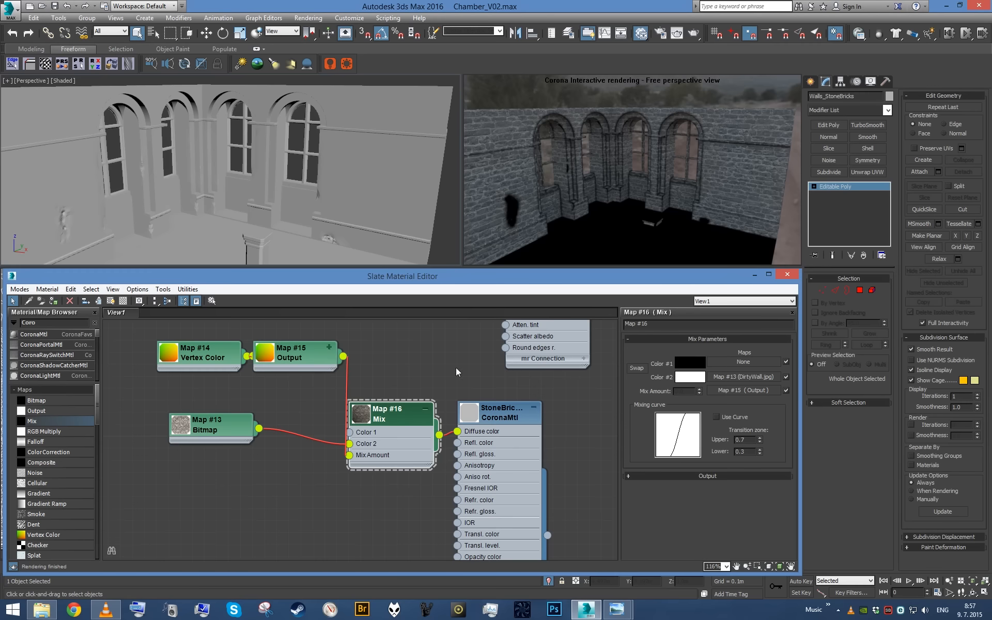
left_click(692, 363)
left_click_drag(392, 71, 405, 70)
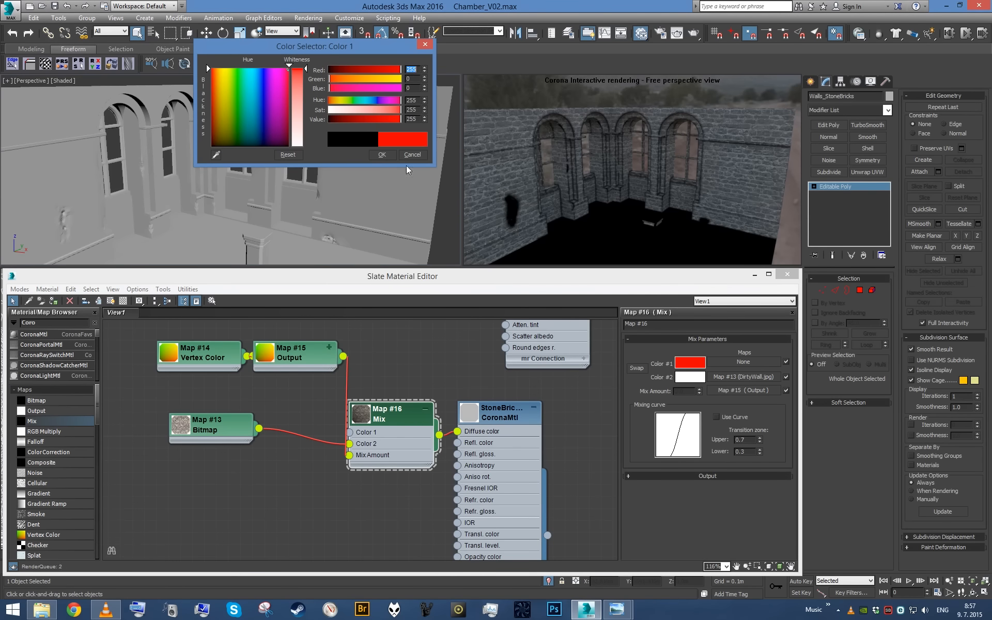
left_click(382, 155)
middle_click_drag(296, 173, 256, 173, "alt")
scroll(308, 169, "up", 3)
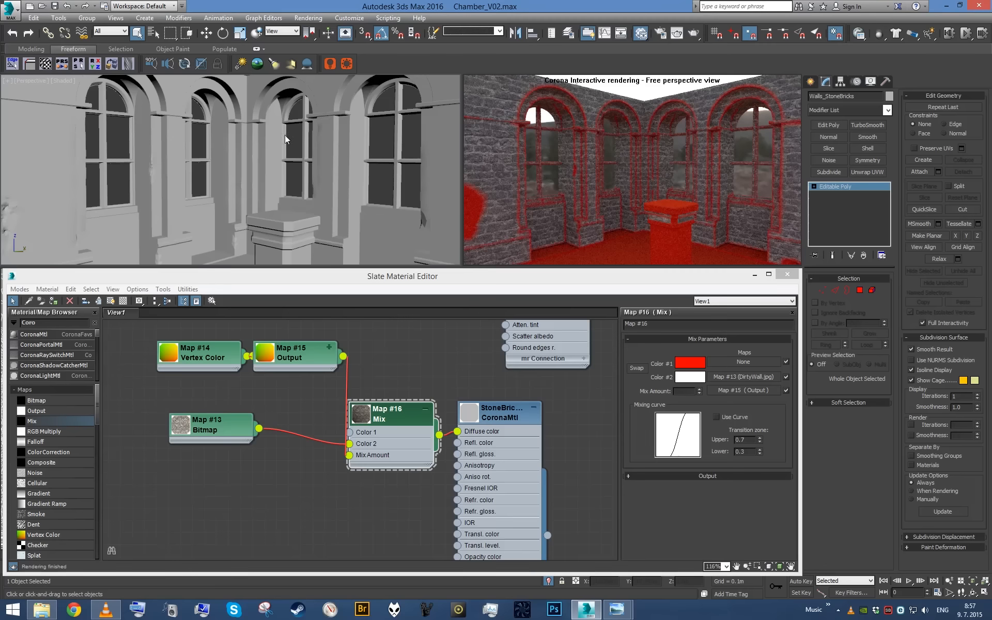
middle_click_drag(289, 141, 300, 142, "alt")
- Enable the color map of the vertex color's Output map and add a curve point at 0.9, 0.0
left_click(239, 402)
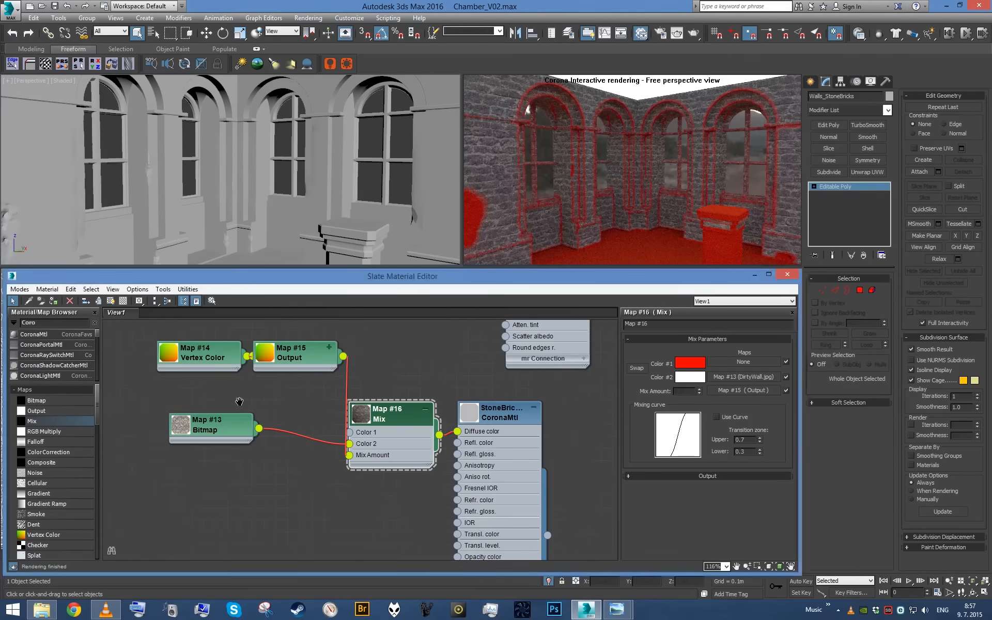
middle_click_drag(240, 402, 333, 451)
left_click_drag(290, 404, 203, 407)
left_click_drag(332, 484, 320, 496)
scroll(343, 472, "down", 2)
left_click_drag(396, 430, 341, 429)
scroll(365, 412, "up", 2)
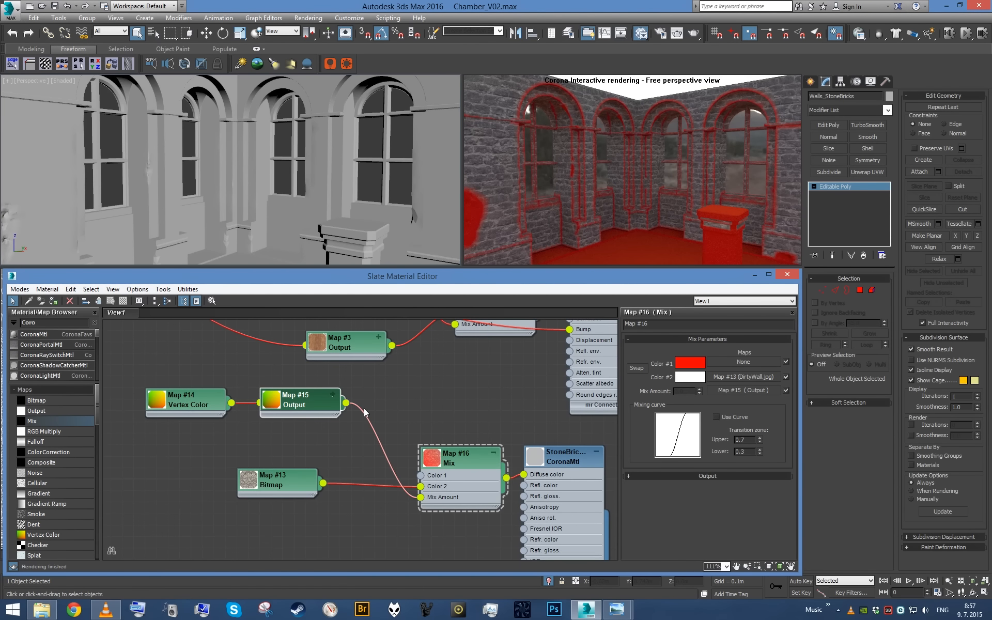
scroll(364, 412, "up", 2)
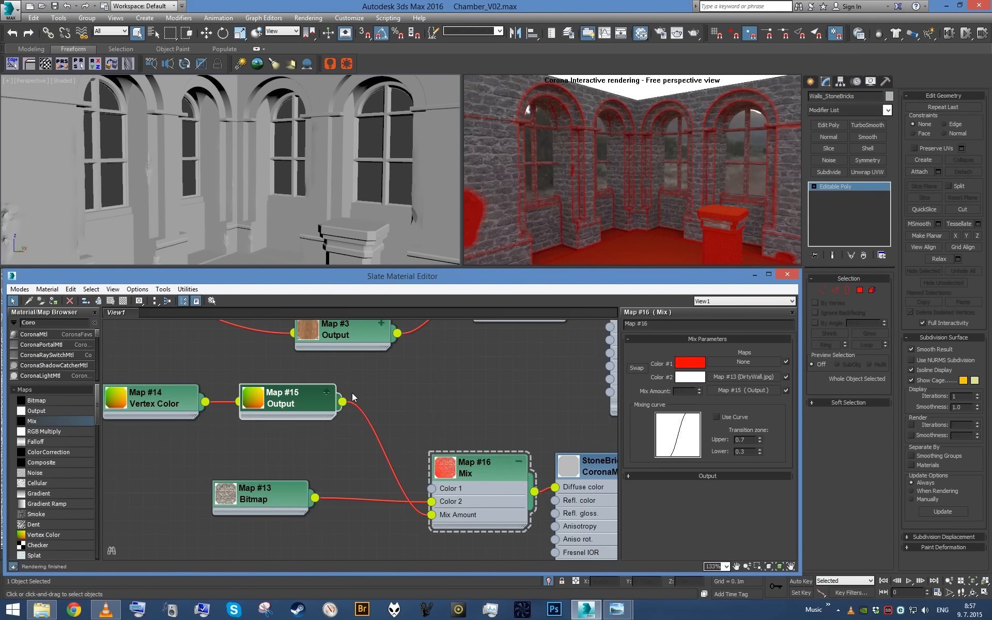
left_click(310, 406)
left_click(651, 387)
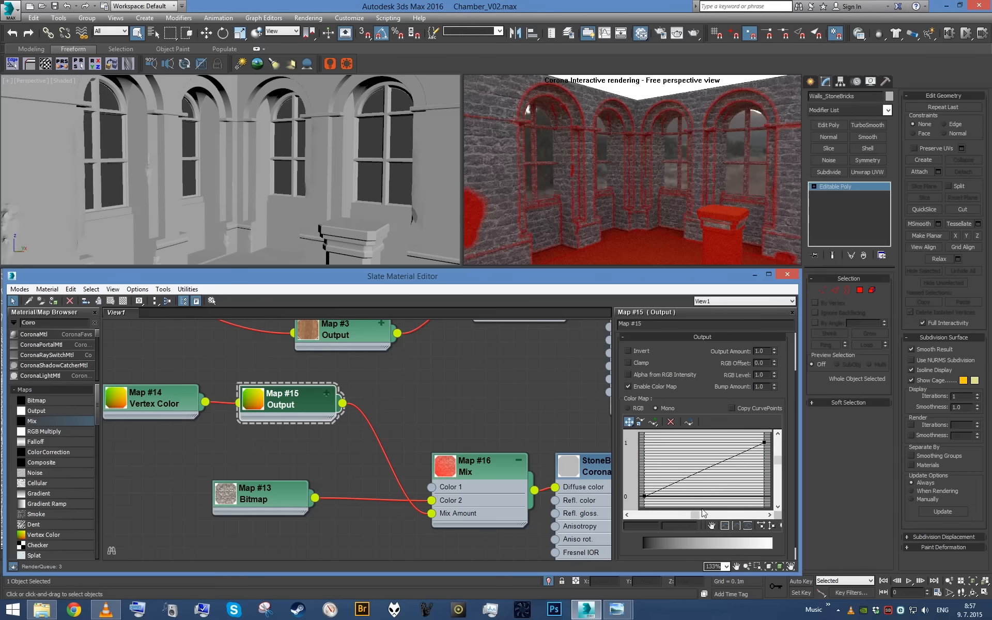
left_click(736, 457)
left_click_drag(734, 456, 746, 494)
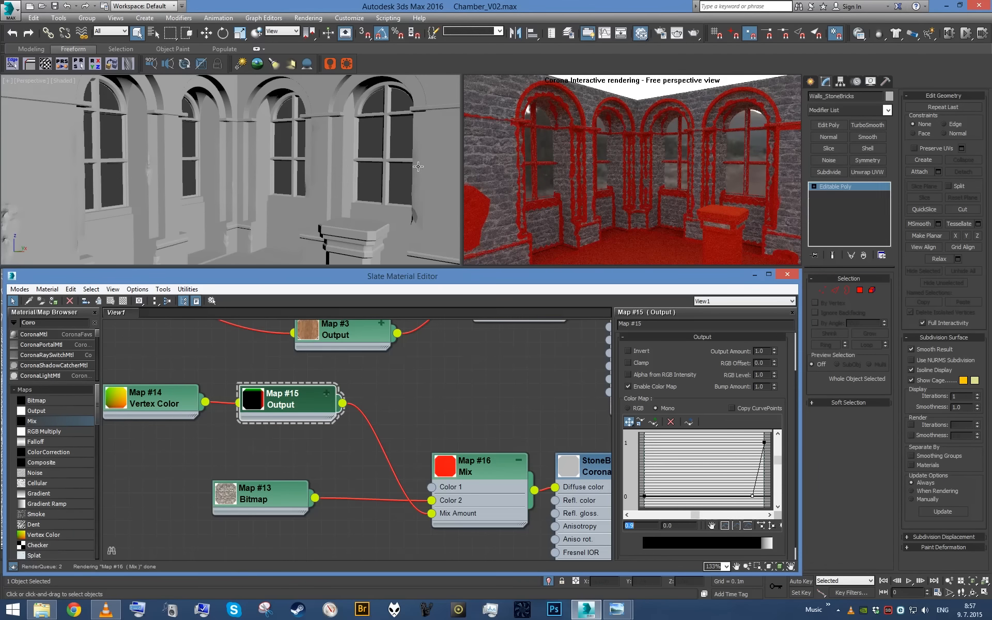
- Examine the red edge mask on the chamber walls from farther back and look over the material's node network
scroll(418, 166, "up", 4)
middle_click_drag(375, 158, 328, 230, "alt")
scroll(318, 206, "down", 5)
middle_click_drag(356, 441, 482, 521)
scroll(482, 521, "down", 3)
middle_click_drag(402, 461, 316, 376)
scroll(317, 375, "down", 2)
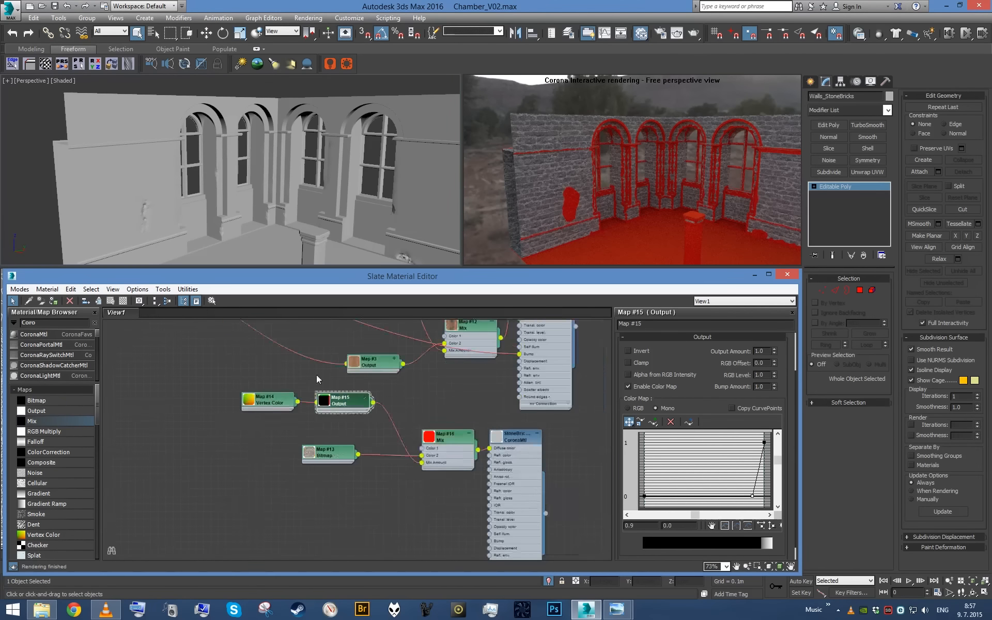
scroll(324, 470, "up", 4)
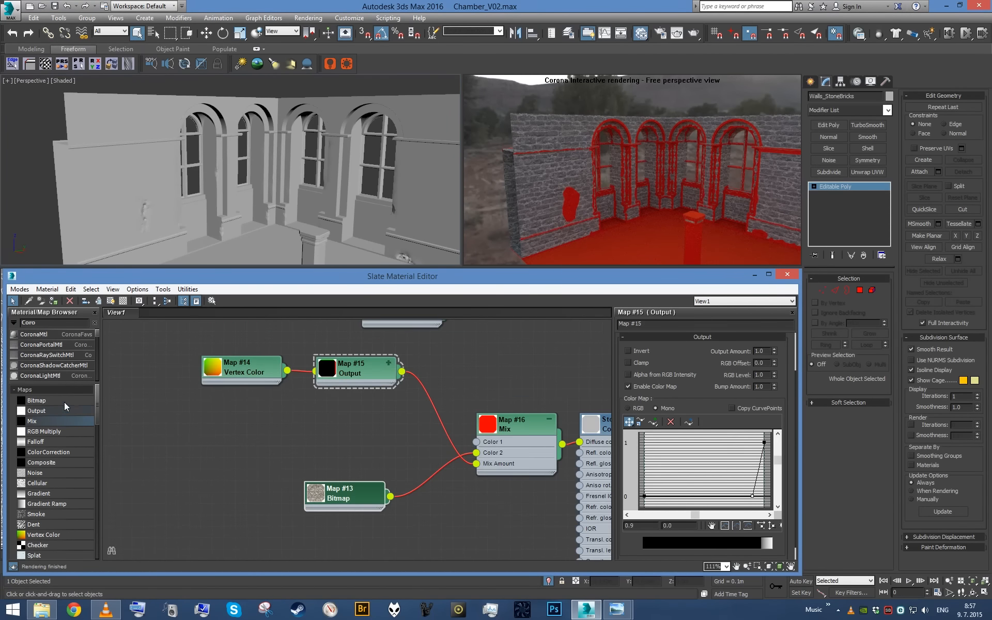
- Add a Bitmap map beside the Output map and browse the Stone texture folder, including its Cliffs subfolder, for an image
left_click_drag(64, 402, 312, 420)
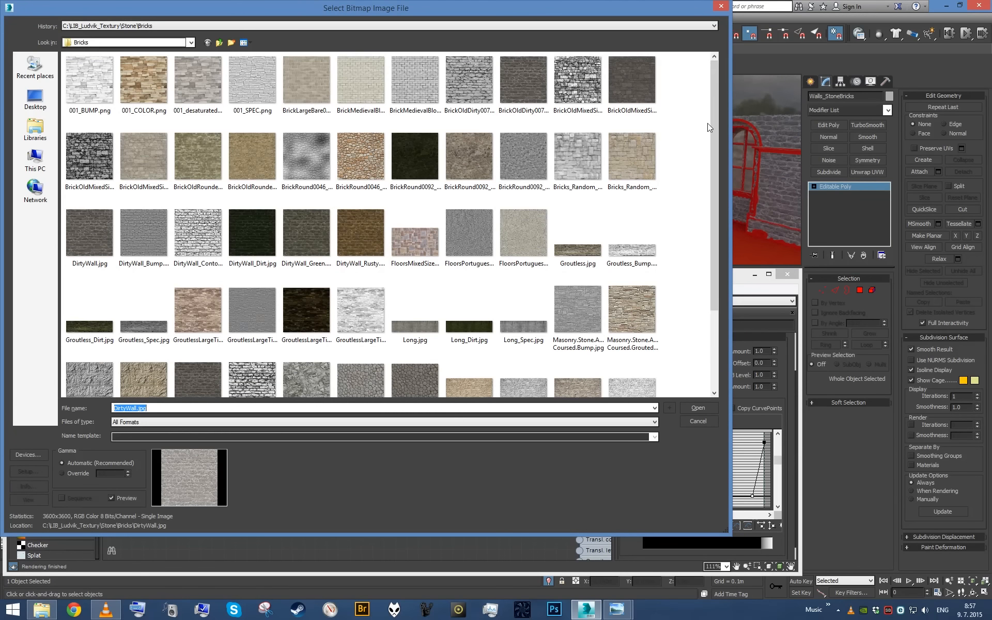
scroll(703, 130, "down", 2)
scroll(693, 129, "up", 2)
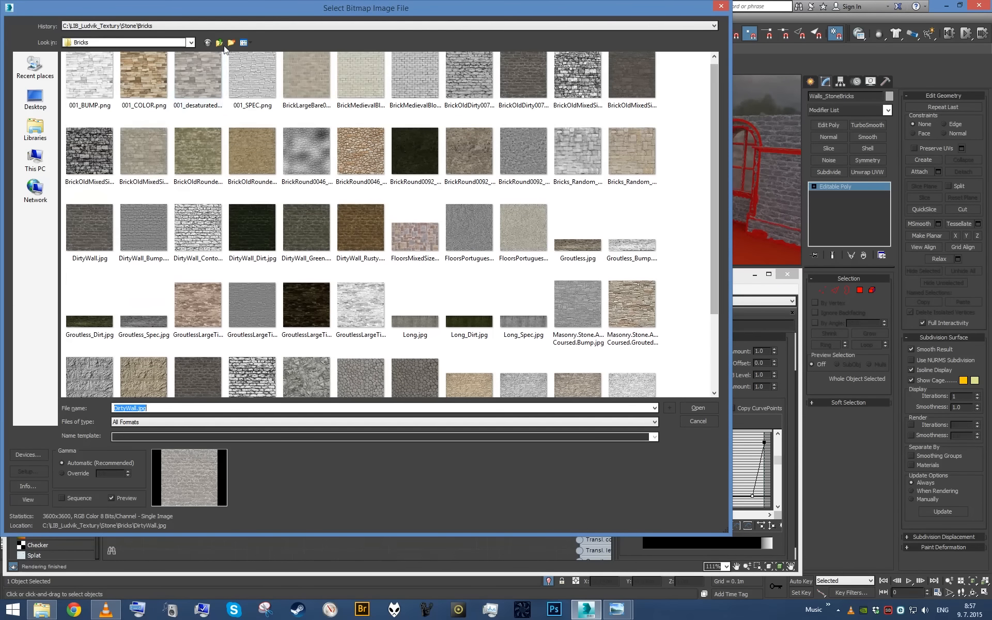
left_click(220, 43)
double_click(302, 152)
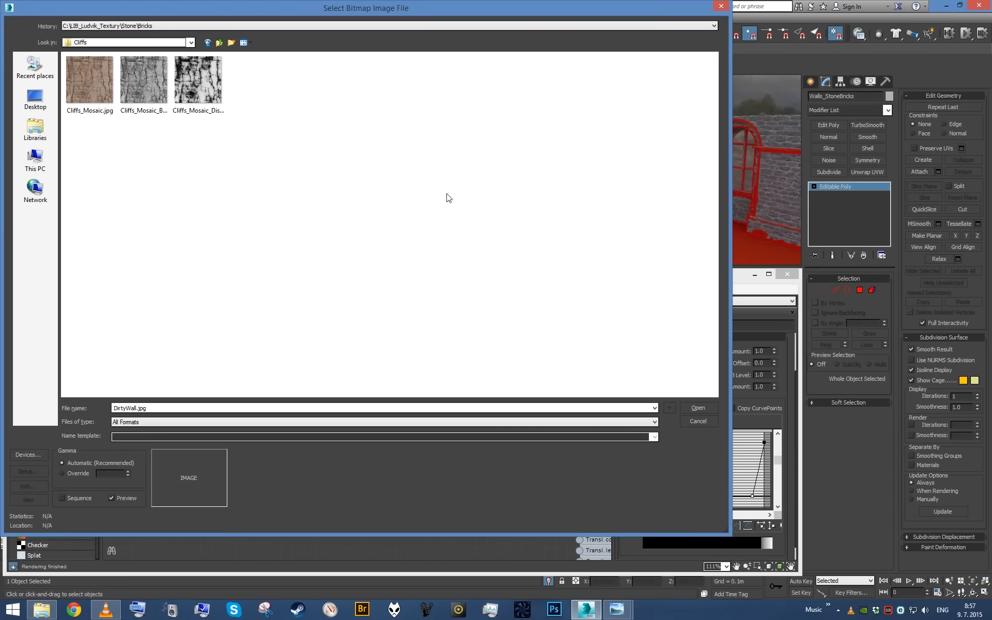
key("BackSpace")
scroll(443, 208, "down", 5)
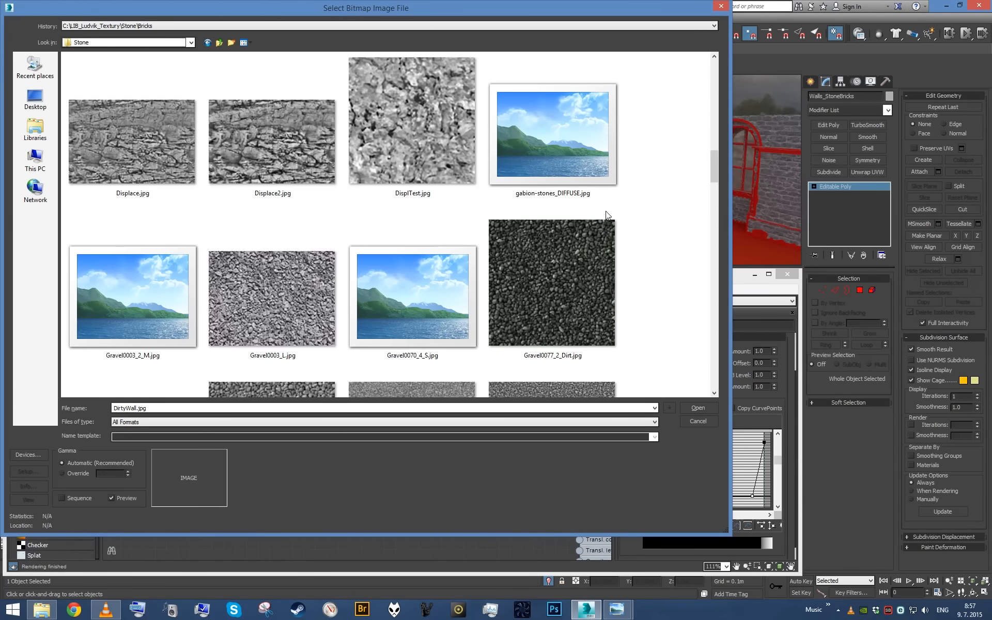
left_click_drag(714, 176, 713, 231)
left_click_drag(711, 221, 703, 356)
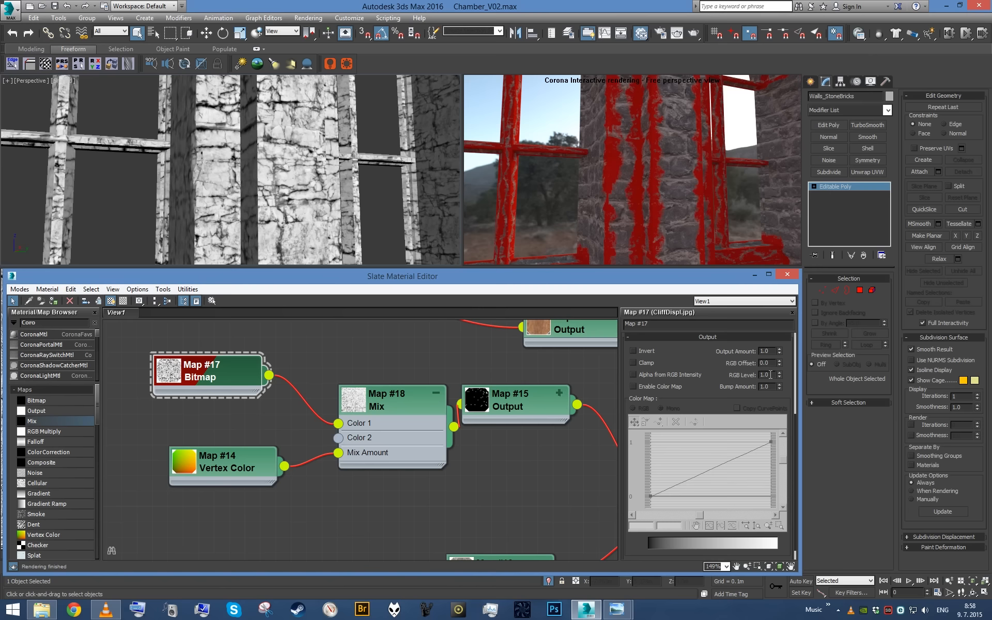
- Try an RGB Level of 2 on the CliffDispl.jpg bitmap
double_click(765, 375)
type("2")
key("Return")
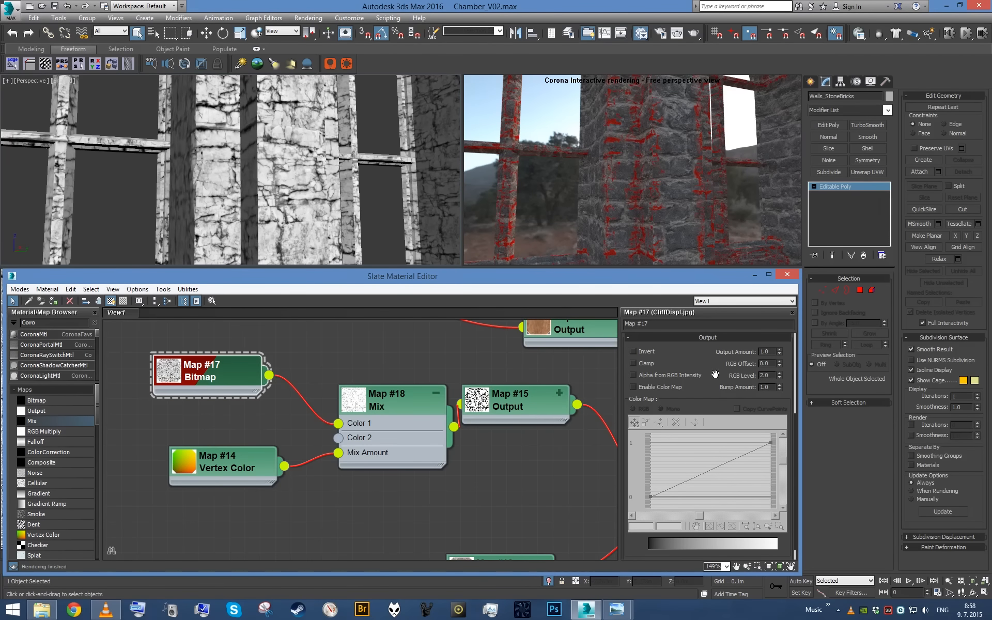
- Enable Clamp on the CliffDispl.jpg bitmap, set its RGB Level to 1.5 and view the walls from farther back
left_click(647, 366)
double_click(767, 376)
type("1.5")
key("Return")
scroll(362, 190, "down", 5)
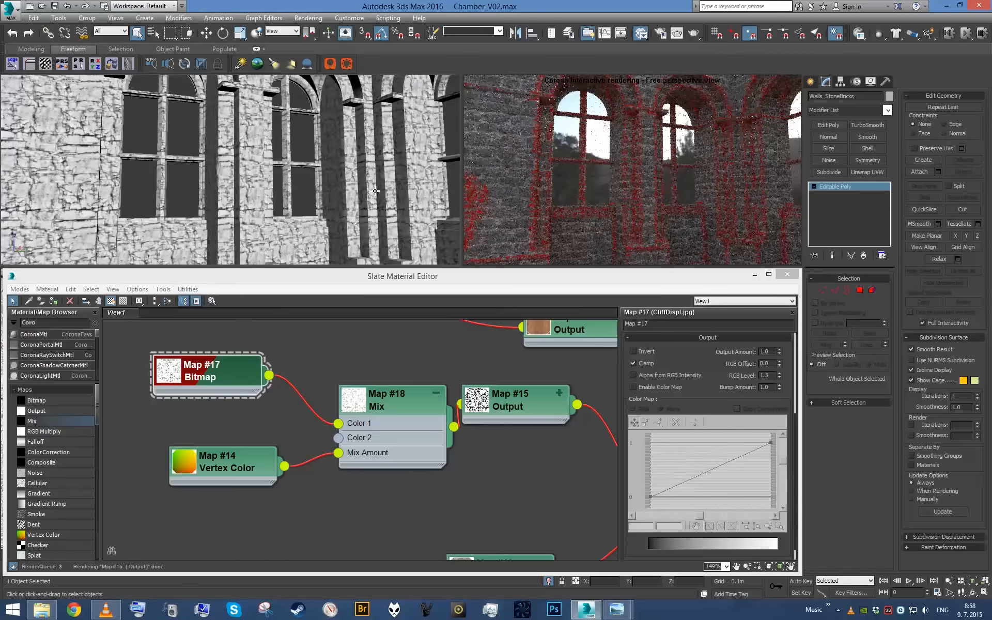
middle_click_drag(371, 203, 387, 193, "alt")
- Delete the middle point of the Output map's color curve, give its upper end point a Bezier handle and bend the curve downward
double_click(534, 409)
middle_click_drag(534, 409, 414, 394)
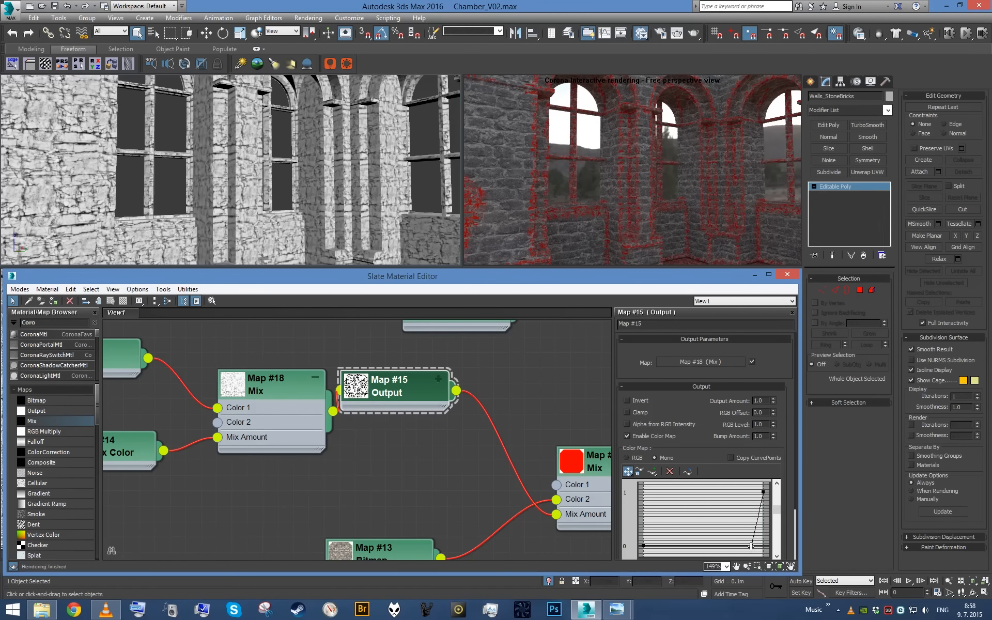
left_click(670, 472)
right_click(763, 493)
left_click(771, 524)
left_click_drag(732, 507, 772, 549)
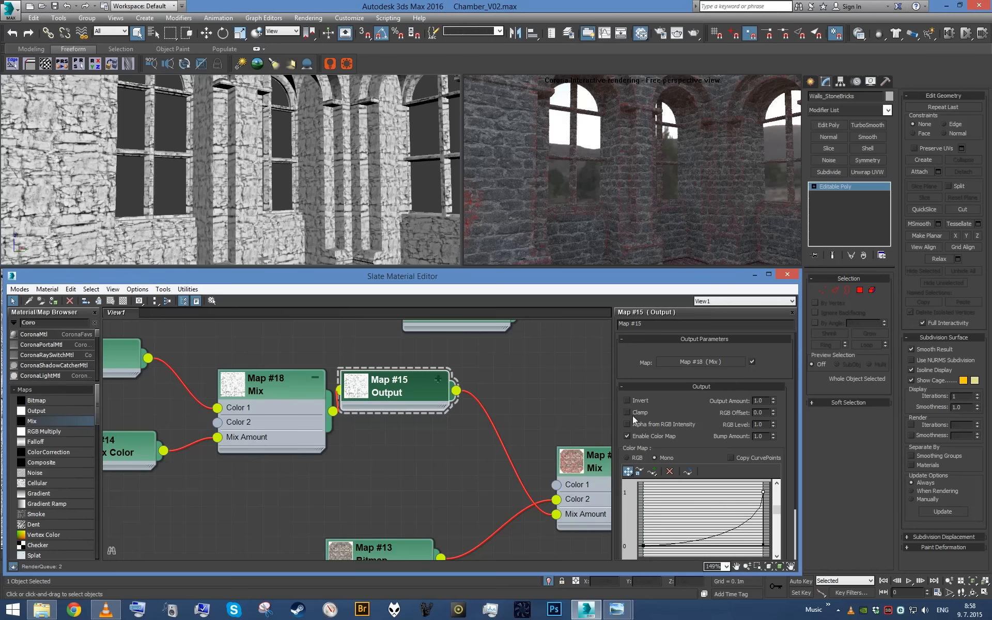
- Try an RGB Level of 1 on the CliffDispl.jpg bitmap and view the window pillars up close
middle_click_drag(403, 424, 601, 472)
scroll(289, 417, "up", 1)
double_click(290, 413)
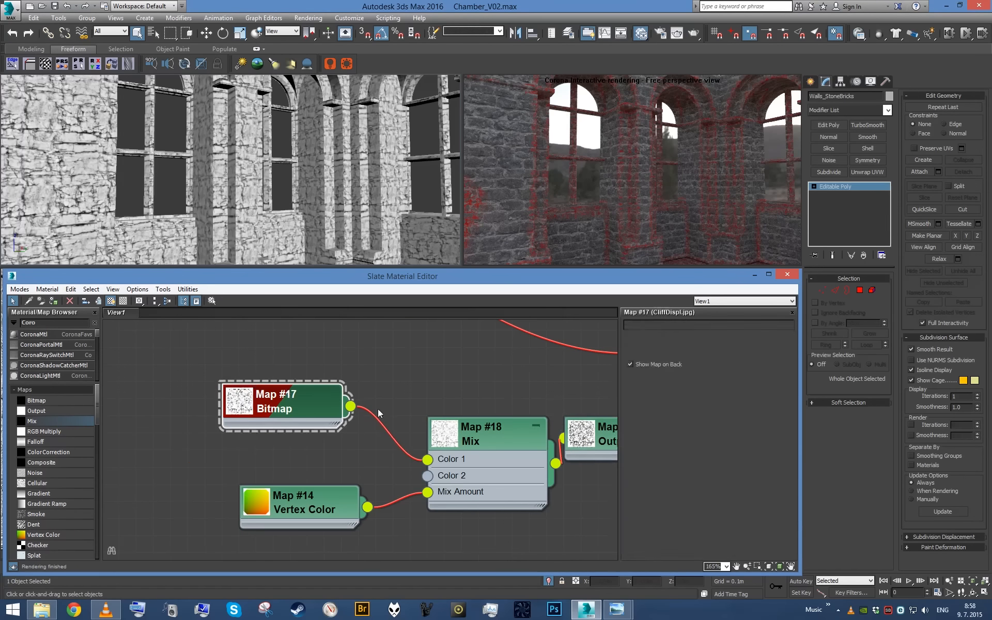
left_click(735, 453)
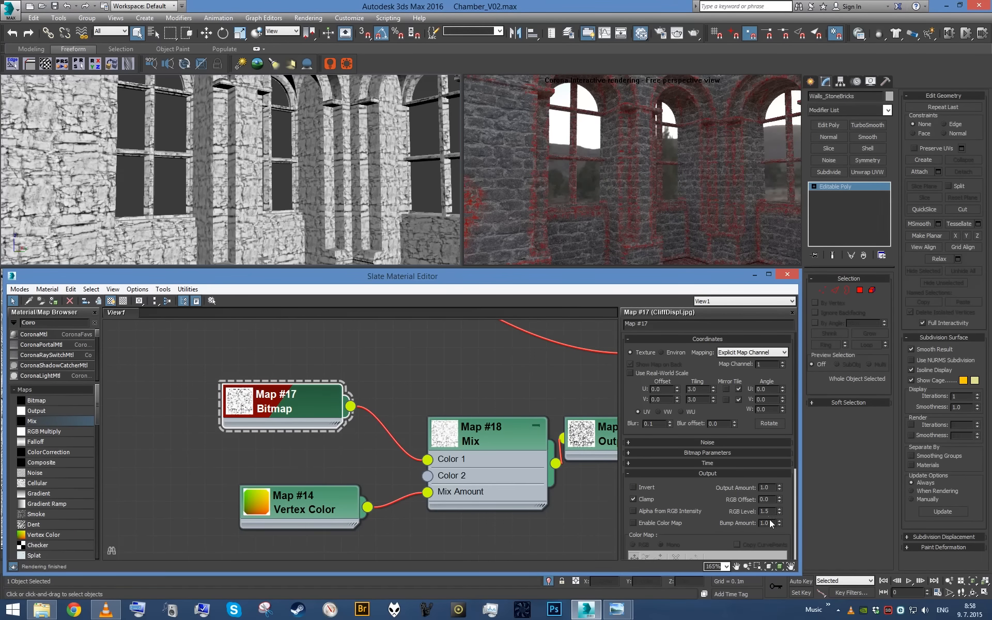
type("1")
key("Return")
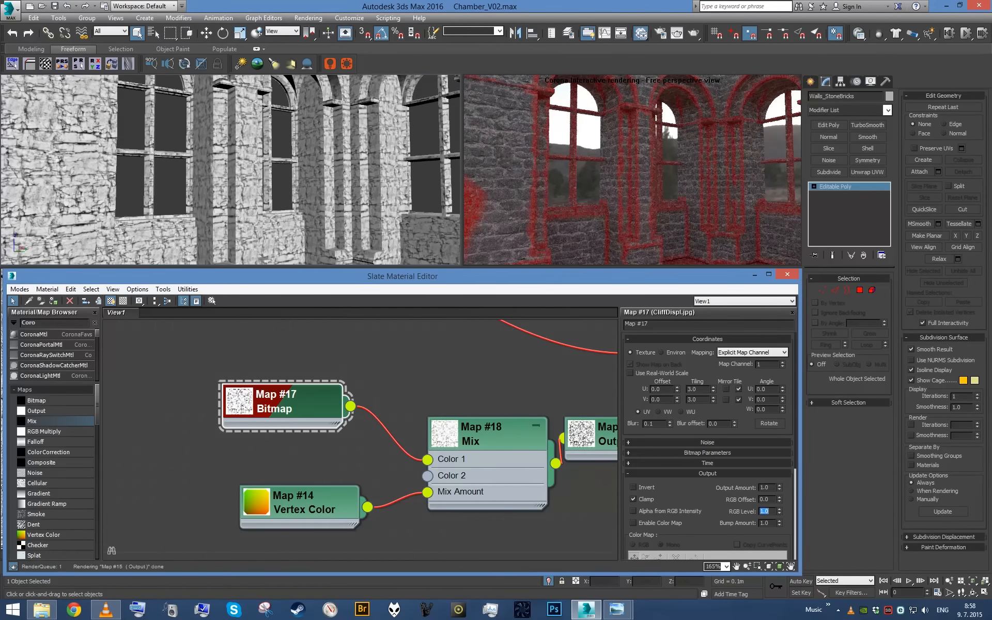
scroll(275, 181, "up", 4)
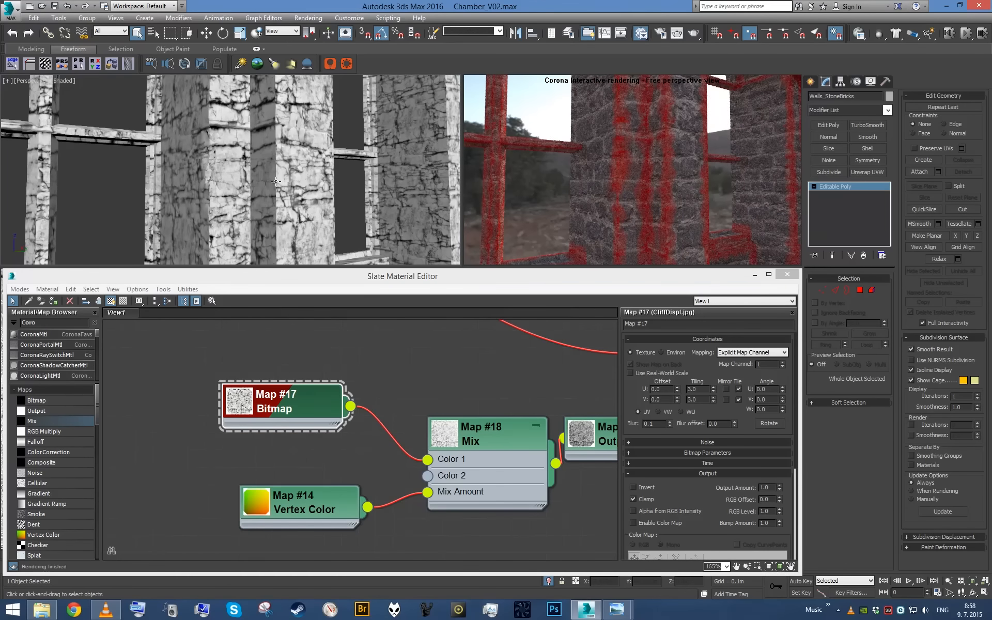
- Give the lower end point of the Output map's color curve a Bezier handle and flatten the lower part of the curve
middle_click_drag(584, 440, 407, 414)
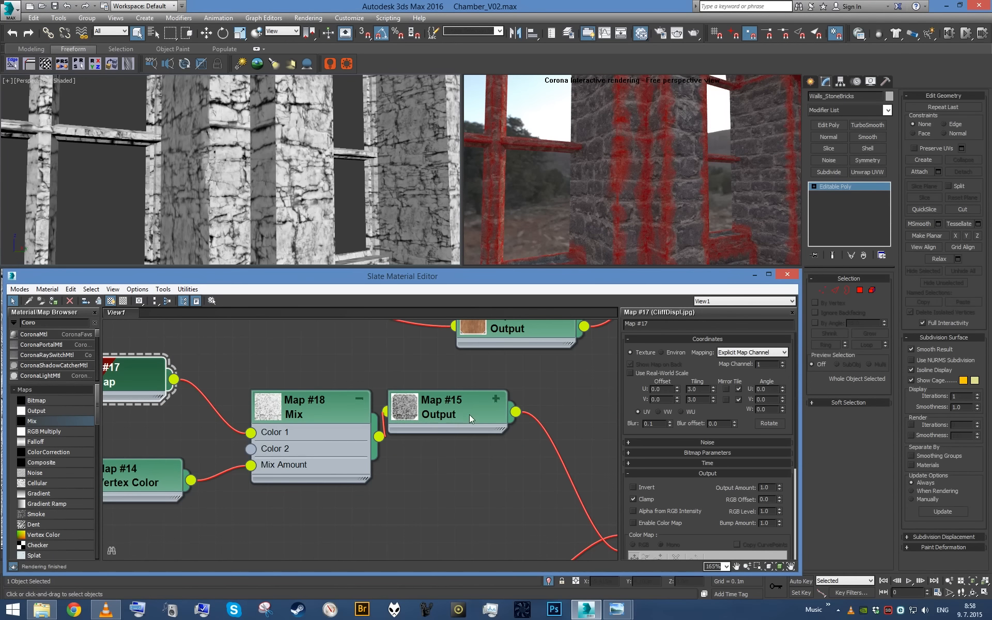
double_click(470, 414)
right_click(643, 546)
left_click(674, 576)
left_click_drag(674, 533, 740, 546)
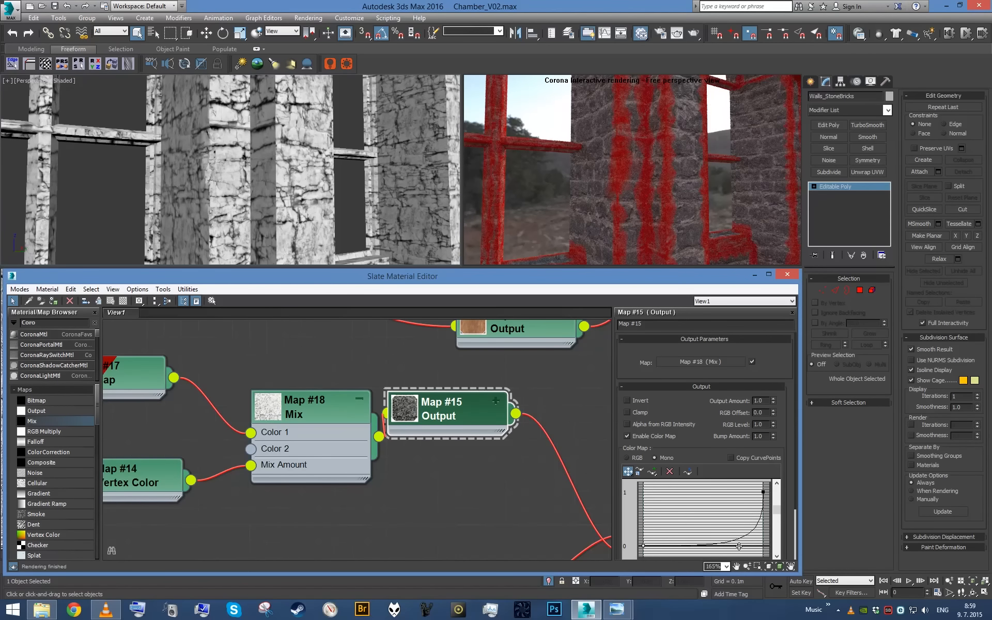
- Set the CliffDispl.jpg bitmap's RGB Level to 1.2 and view the walls from farther back and up close
double_click(136, 371)
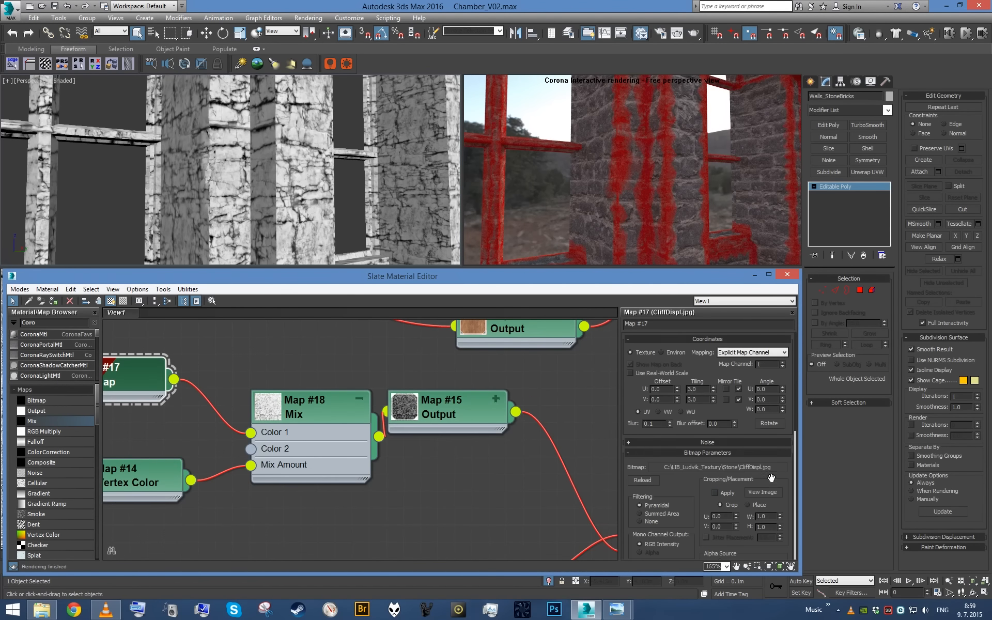
left_click(739, 452)
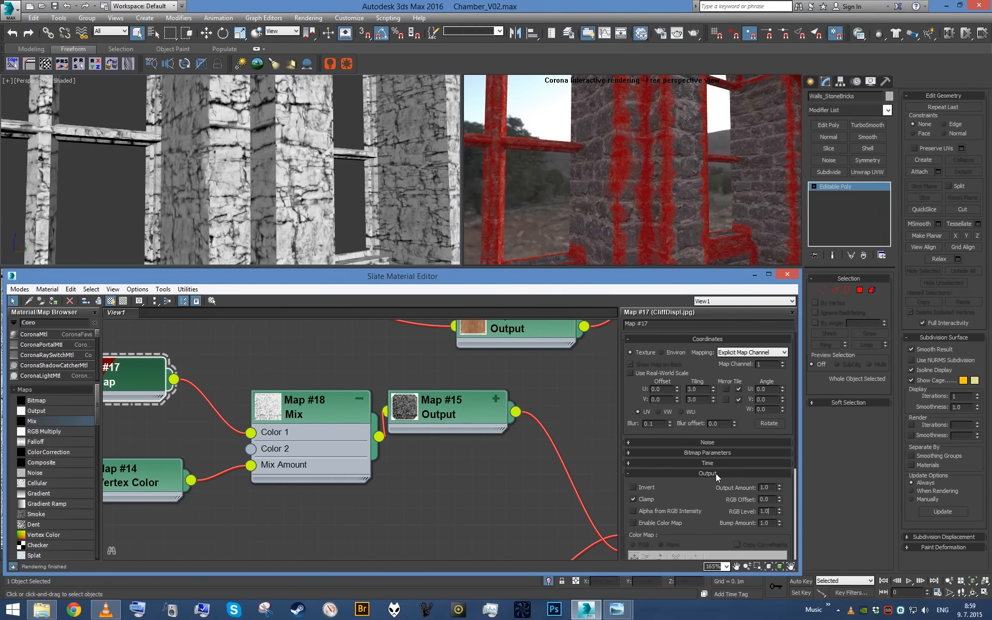
type("5")
key("Return")
key("Return")
left_click(549, 200)
scroll(331, 201, "down", 6)
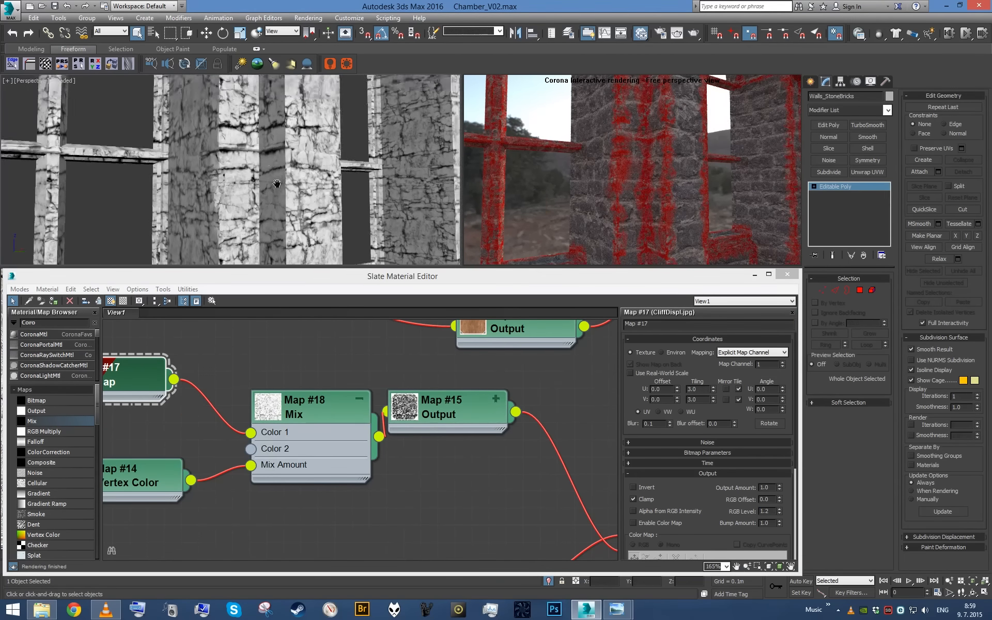
middle_click_drag(269, 205, 336, 217, "alt")
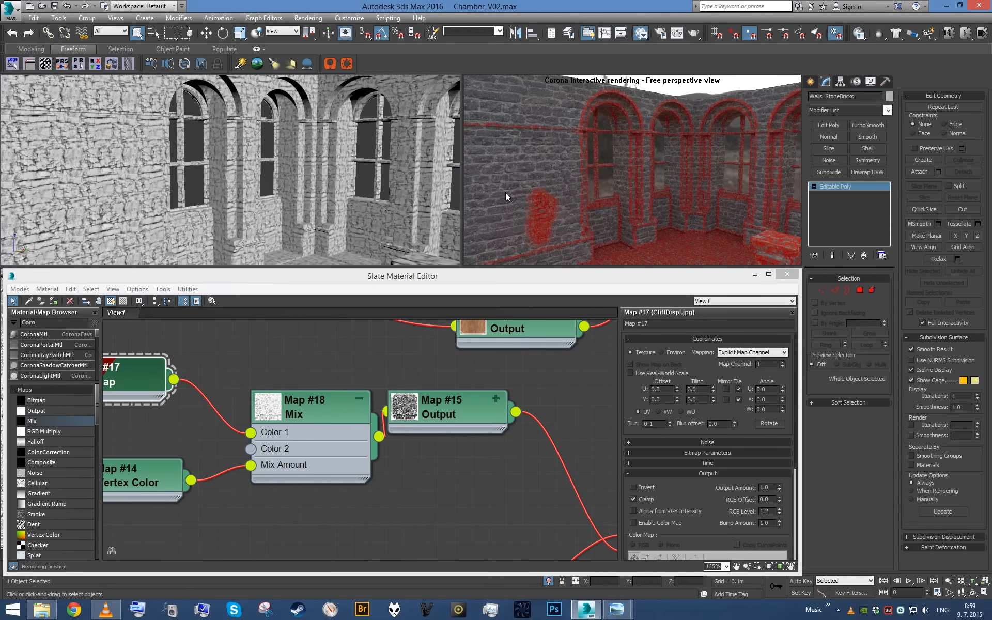
middle_click(459, 365)
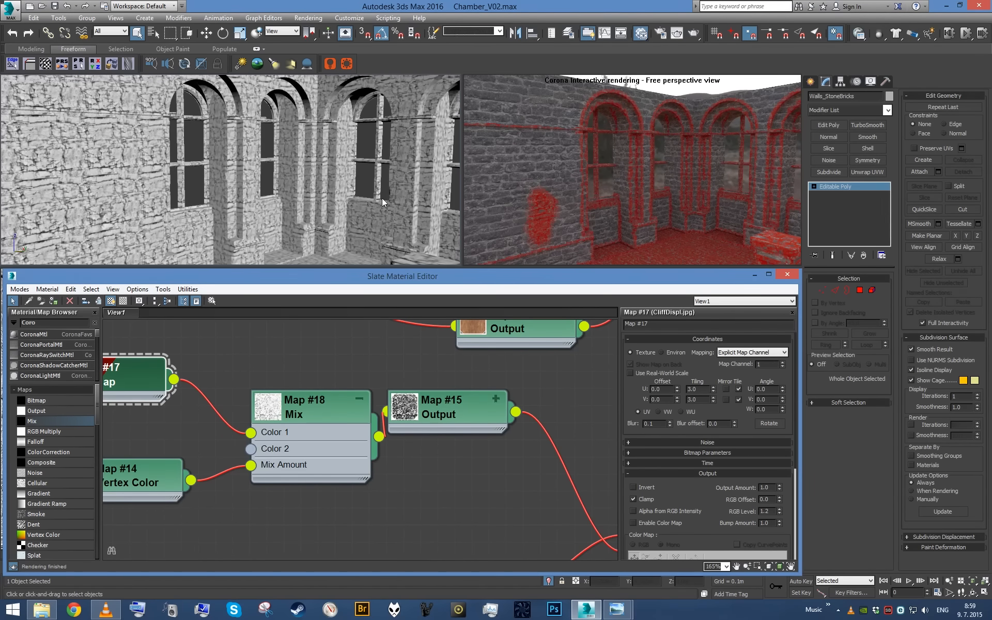
middle_click_drag(347, 182, 306, 165, "alt")
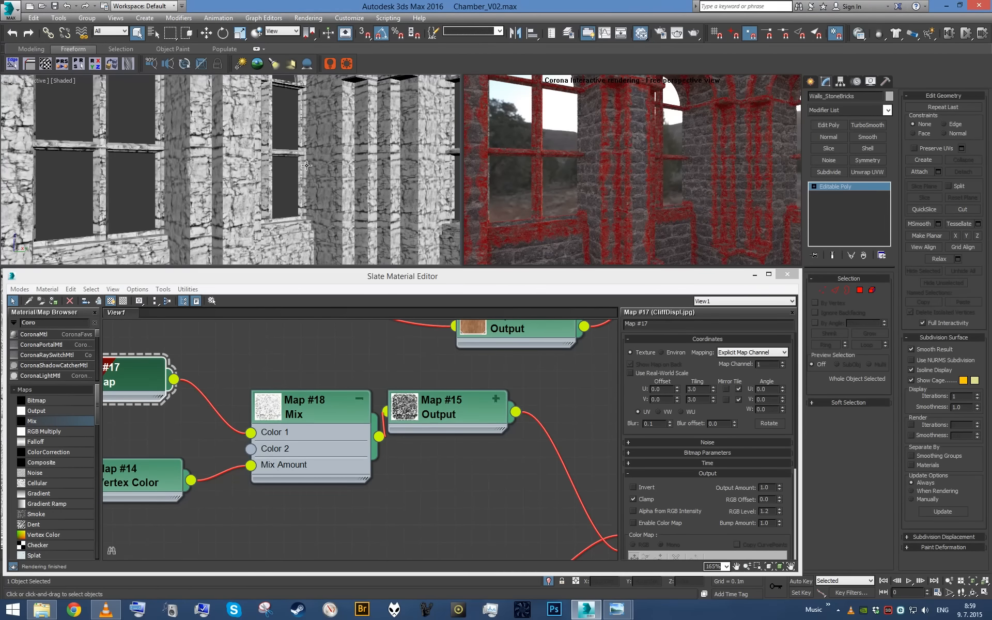
scroll(331, 502, "down", 5)
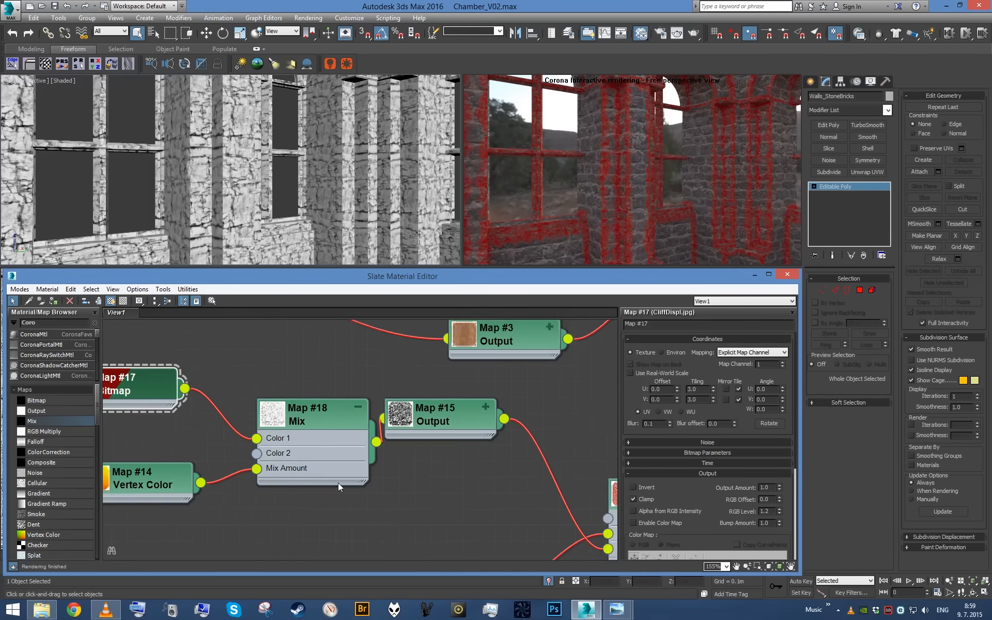
- Add a Noise map to the Mix Amount of the Mix map feeding the StoneBrickWall diffuse color, and open its parameters
scroll(309, 449, "up", 2)
left_click_drag(257, 392, 188, 403)
left_click_drag(413, 437, 298, 426)
left_click_drag(490, 409, 398, 409)
middle_click_drag(564, 435, 354, 388)
middle_click_drag(225, 387, 267, 444)
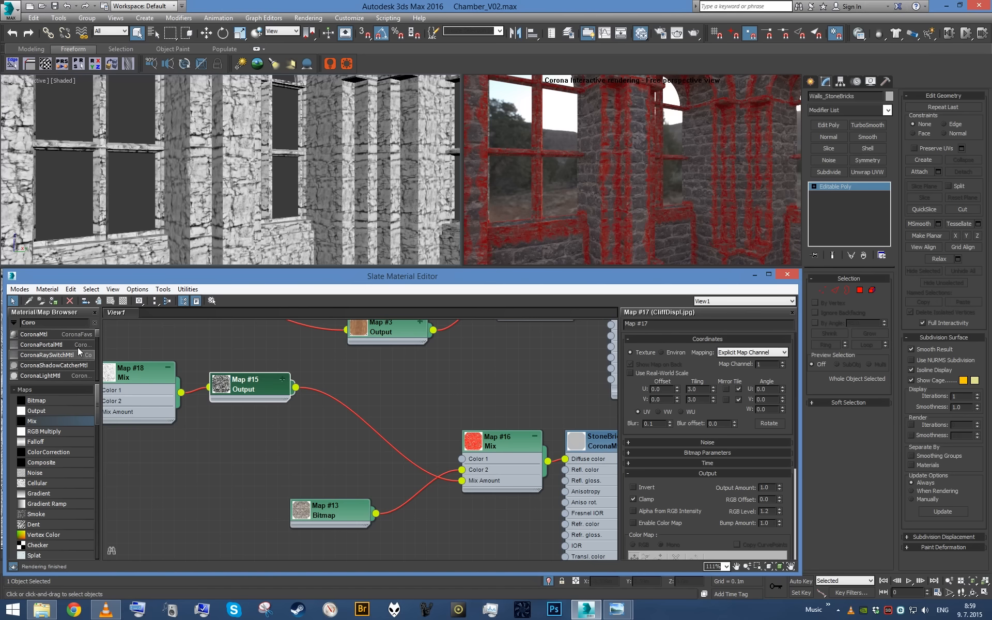
left_click_drag(55, 473, 462, 470)
double_click(382, 380)
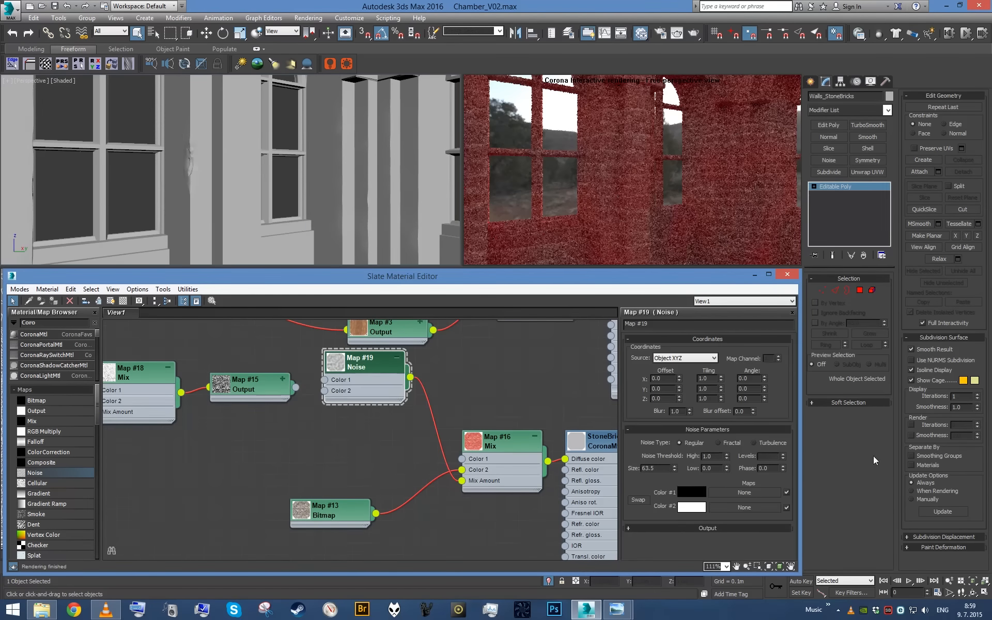
- Set the Noise map to Fractal with a High threshold of 0.7 and a Low threshold of 0.3
double_click(708, 456)
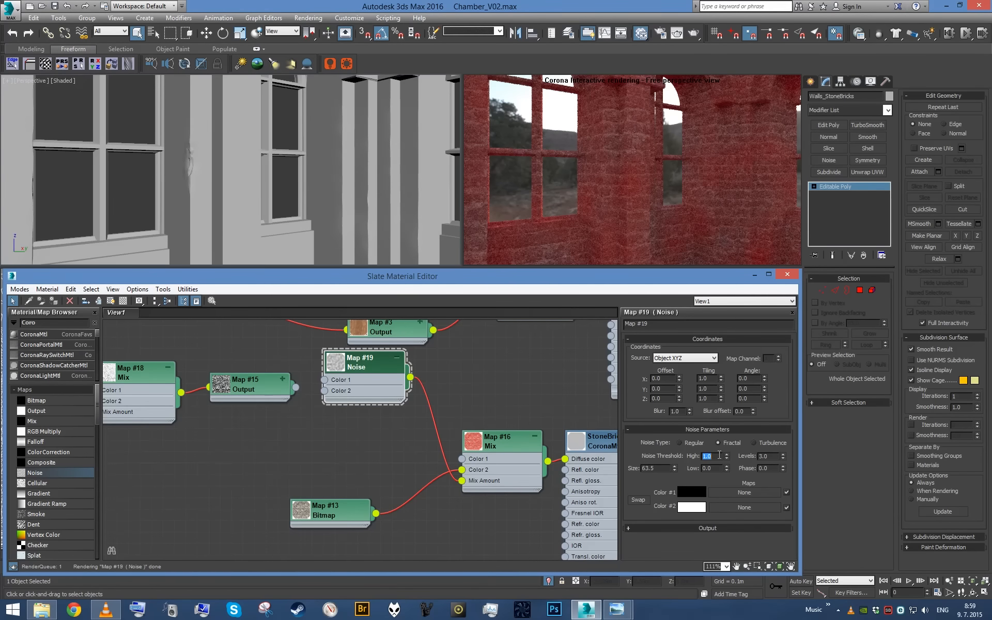
type(".7")
key("Tab")
type(".3")
key("Return")
scroll(278, 180, "down", 5)
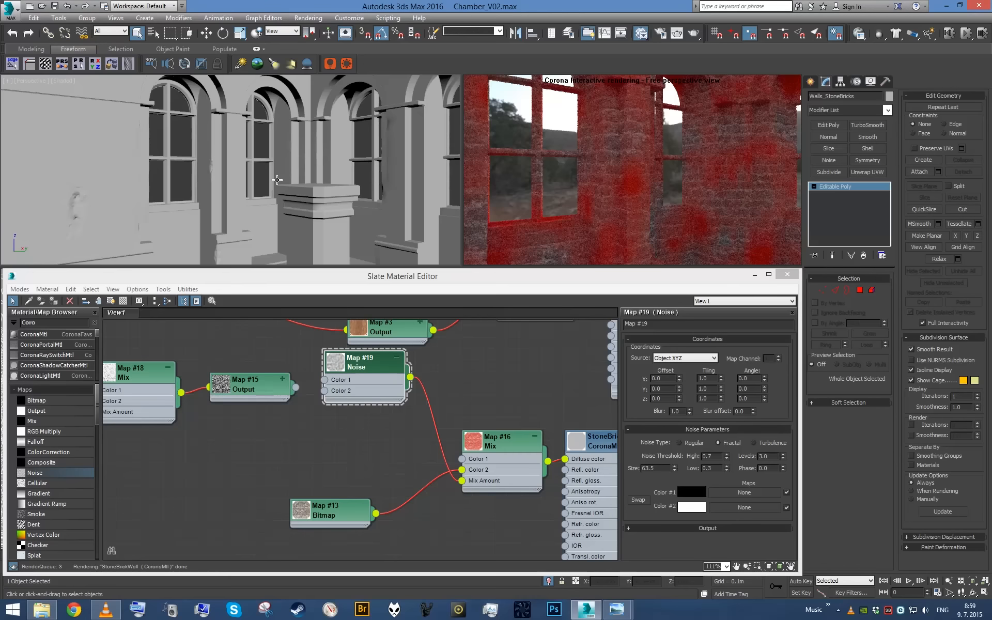
scroll(278, 180, "up", 6)
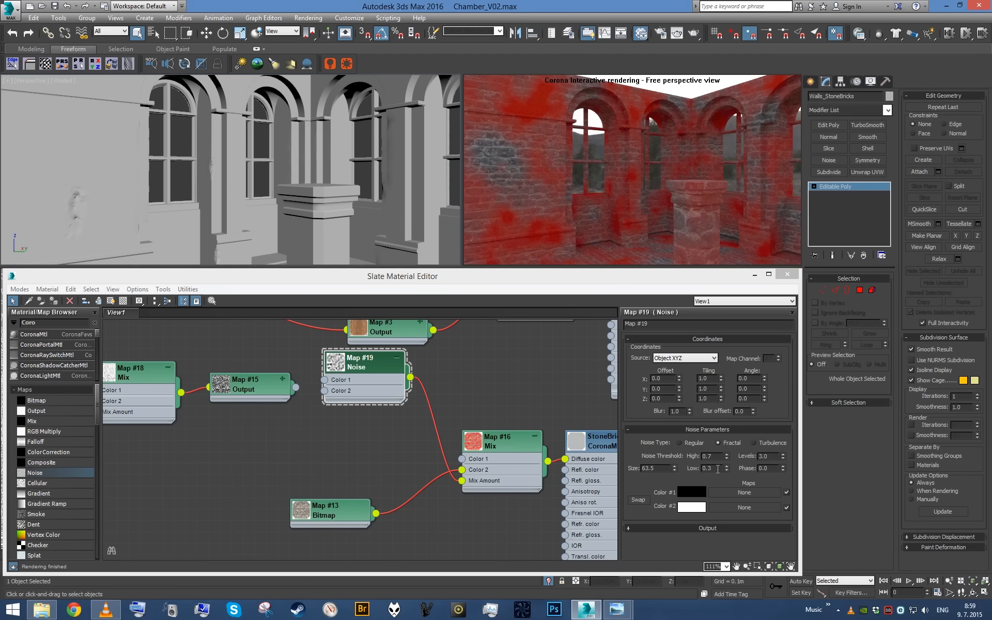
- Try Noise Low thresholds of 0.4 and 0.2, and a High threshold of 0.6 with Low at 0.3
double_click(719, 468)
type("0.4")
key("Return")
type("0.2")
key("Return")
double_click(714, 458)
type(".6")
key("Return")
double_click(715, 469)
type(".3")
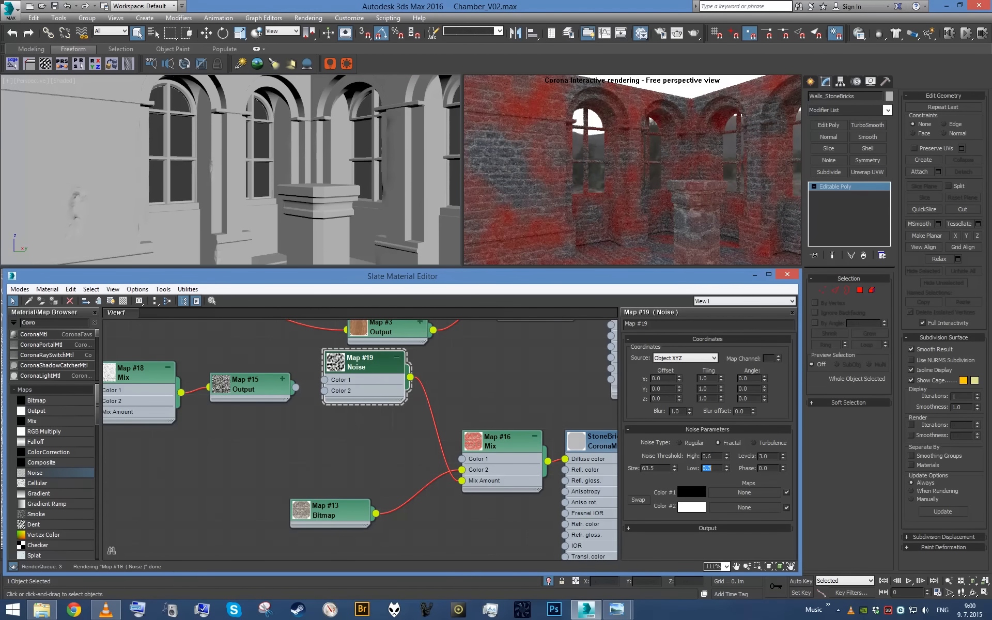
- Connect the Output map to the Noise map's Color 1 and view the walls closer
left_click_drag(379, 402, 403, 436)
left_click_drag(296, 388, 347, 415)
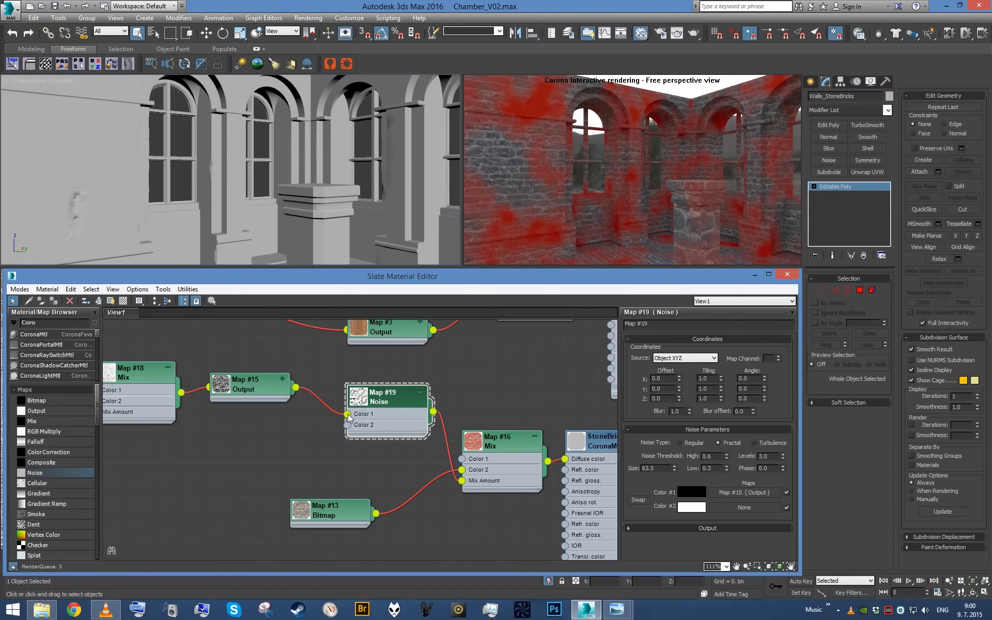
scroll(322, 194, "up", 3)
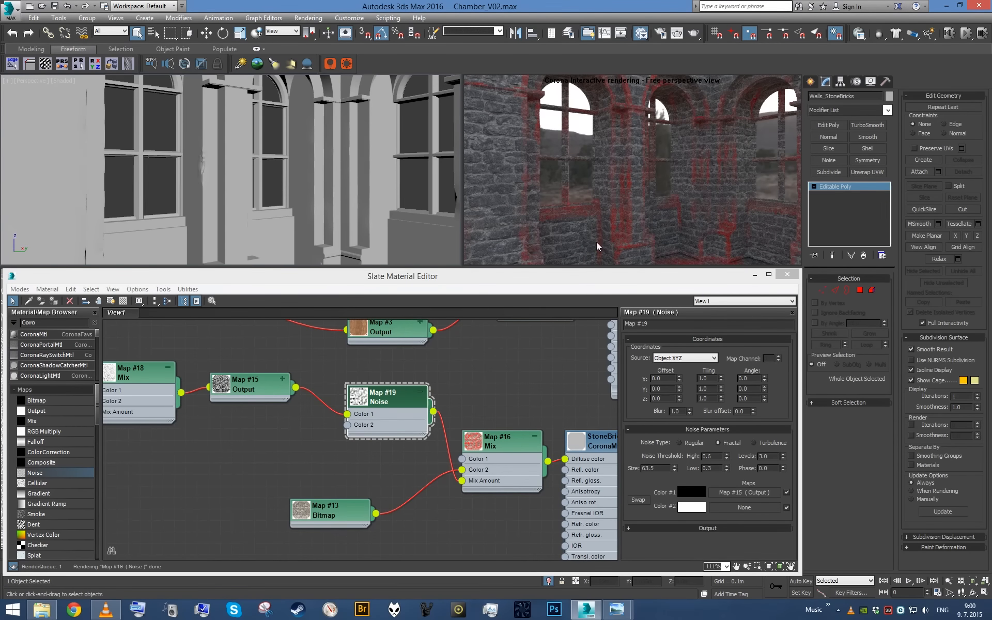
- Try Noise Low thresholds of 0.2 and 0.3, and a High threshold of 1 with Low at 0.4
left_click(708, 468)
type(".")
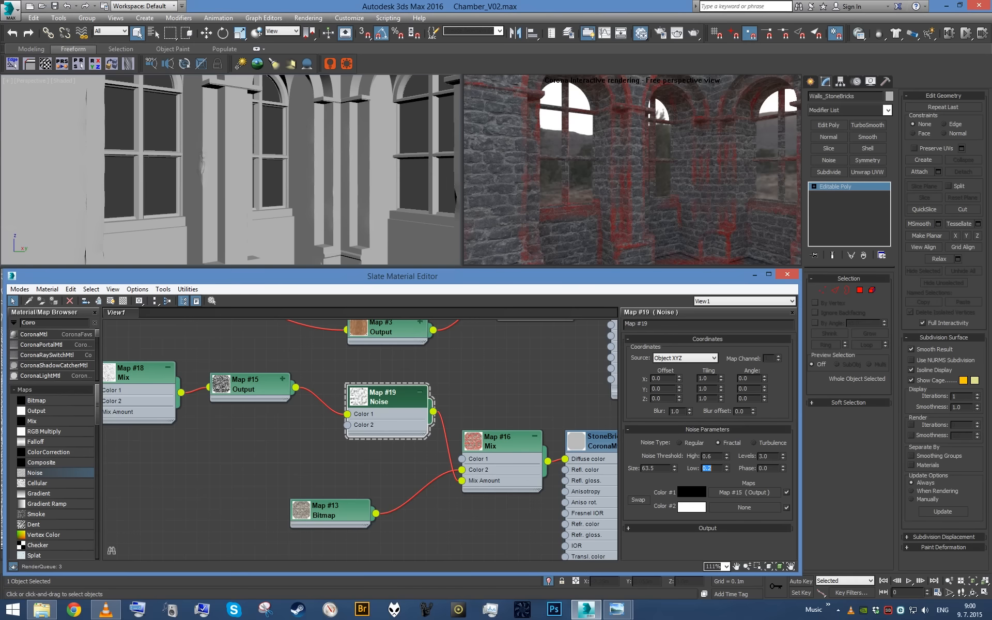
type("2")
key("Return")
type(".3")
key("Return")
key("shift+Tab")
type("1")
key("Return")
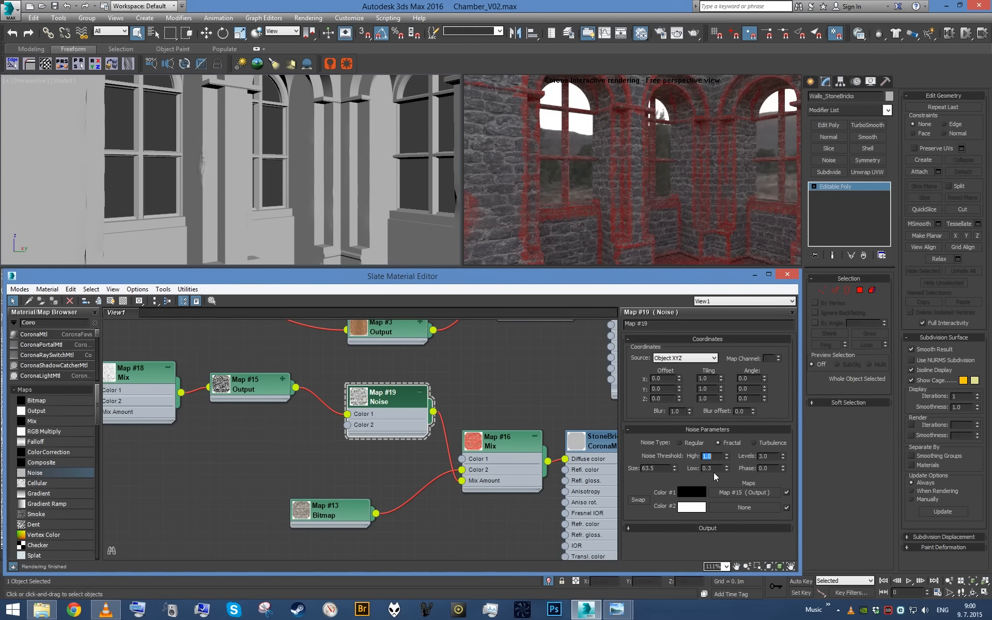
type(".4")
key("Return")
- Set the Noise Low threshold to 0.3, try High at 0.8 and settle on a High threshold of 0.7
type(".3")
key("Return")
key("shift+Tab")
type(".8")
key("Return")
type(".7")
key("Return")
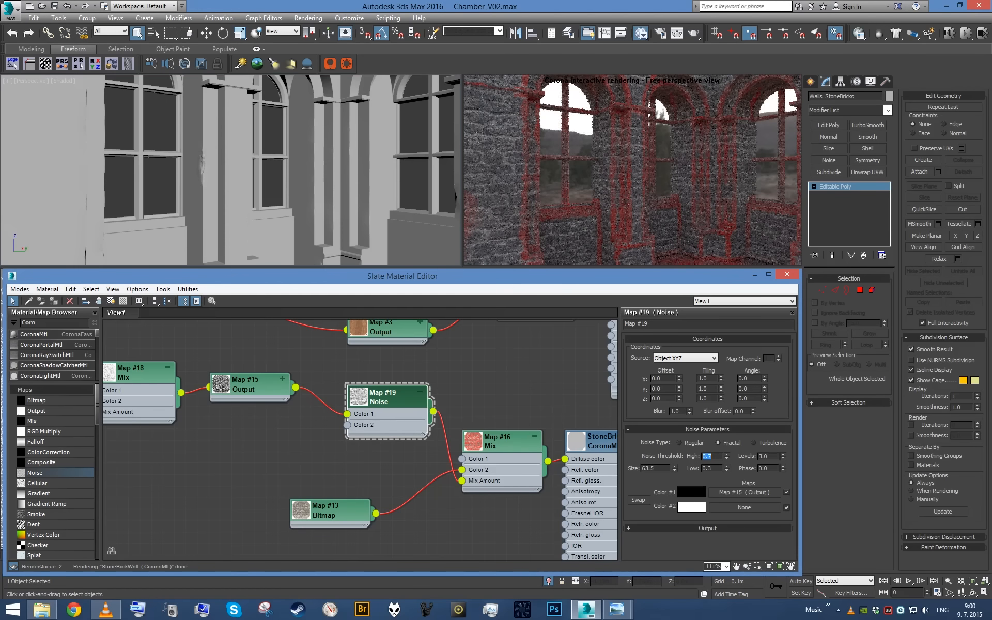
scroll(349, 178, "down", 5)
mouse_move(349, 179)
middle_mouse_down("alt")
mouse_move(381, 177)
mouse_move(346, 170)
middle_mouse_up("alt")
scroll(345, 170, "up", 6)
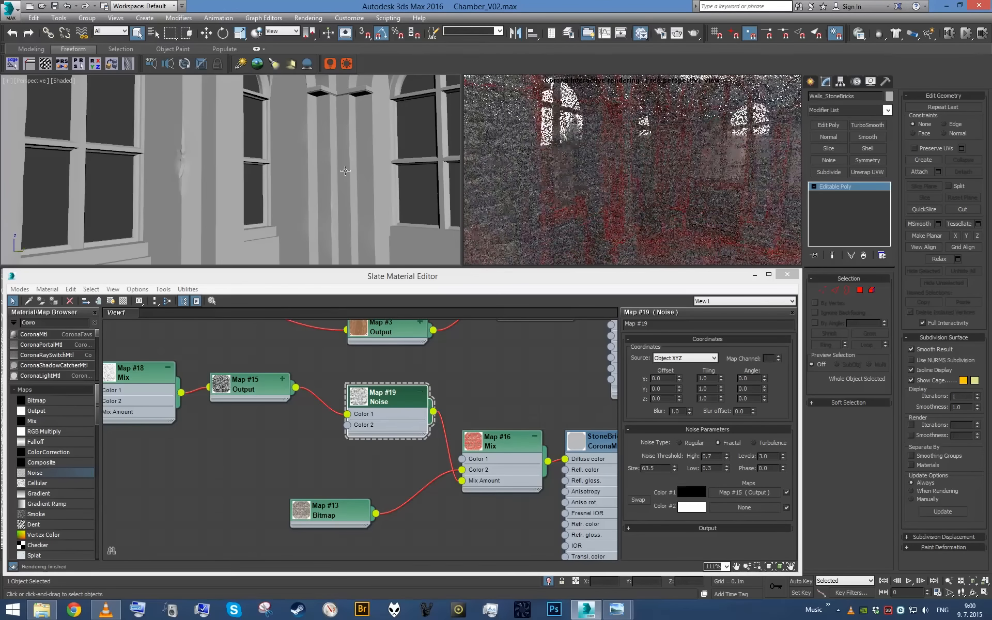
- Line up the Bitmap and Vertex Color nodes beside the Mix map and expand the Noise map's Output settings
middle_click_drag(279, 376, 403, 434)
scroll(403, 435, "down", 1)
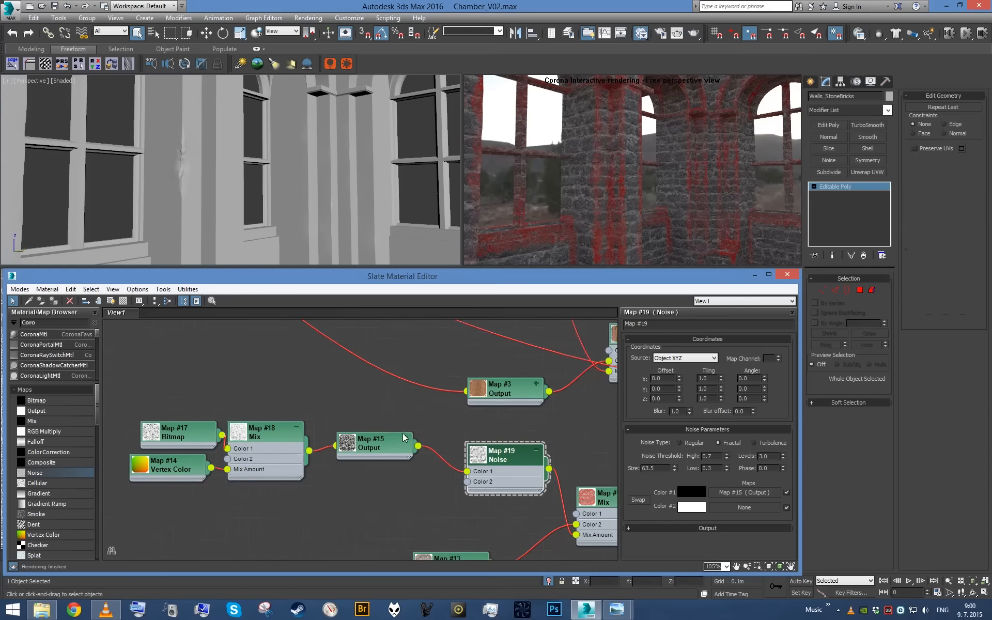
left_click(704, 528)
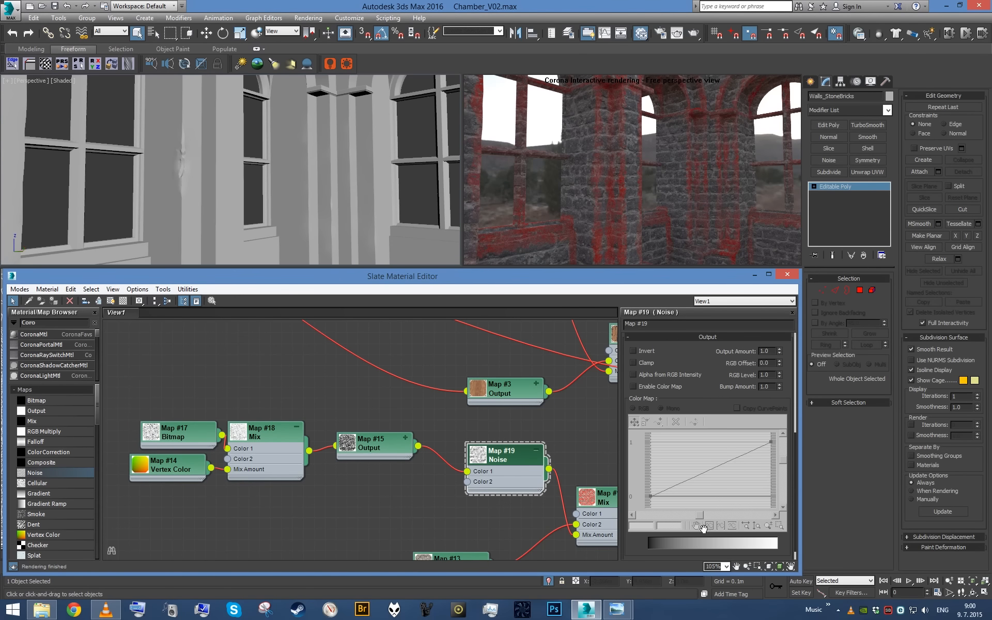
middle_click_drag(411, 435, 483, 424)
scroll(484, 425, "down", 2)
left_click_drag(281, 416, 510, 465)
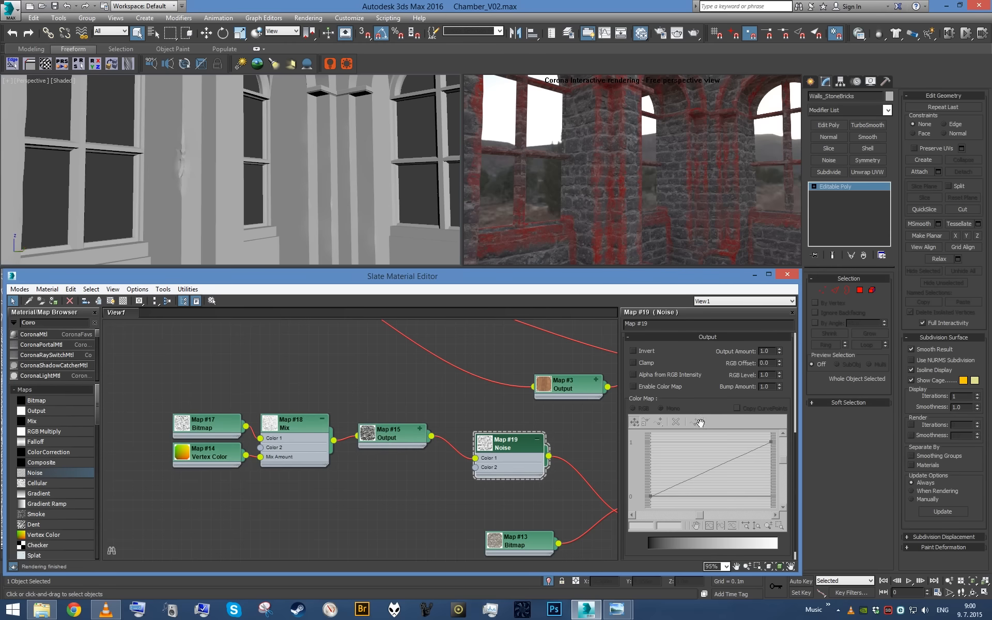
- Enable the Noise map's color map, give the curve's upper end point a Bezier handle and bend the curve downward
left_click(678, 390)
right_click(770, 442)
left_click(788, 471)
left_click_drag(740, 455, 767, 483)
- Try RGB Offsets of -0.2 and 0.2 on the Noise map and reset the offset to 0
double_click(773, 365)
type("-0.2")
key("Return")
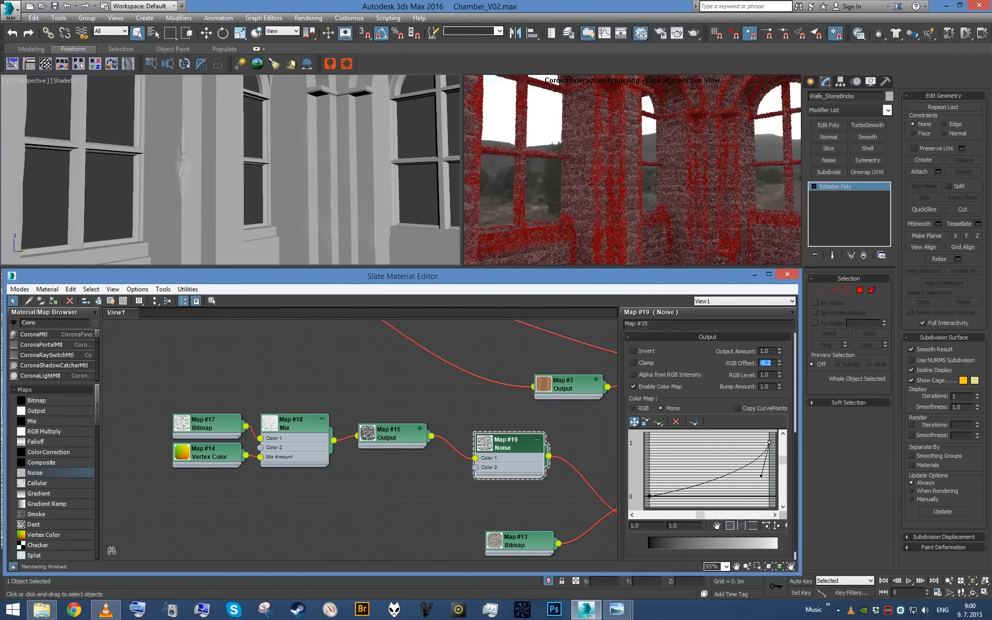
type(".2")
key("Return")
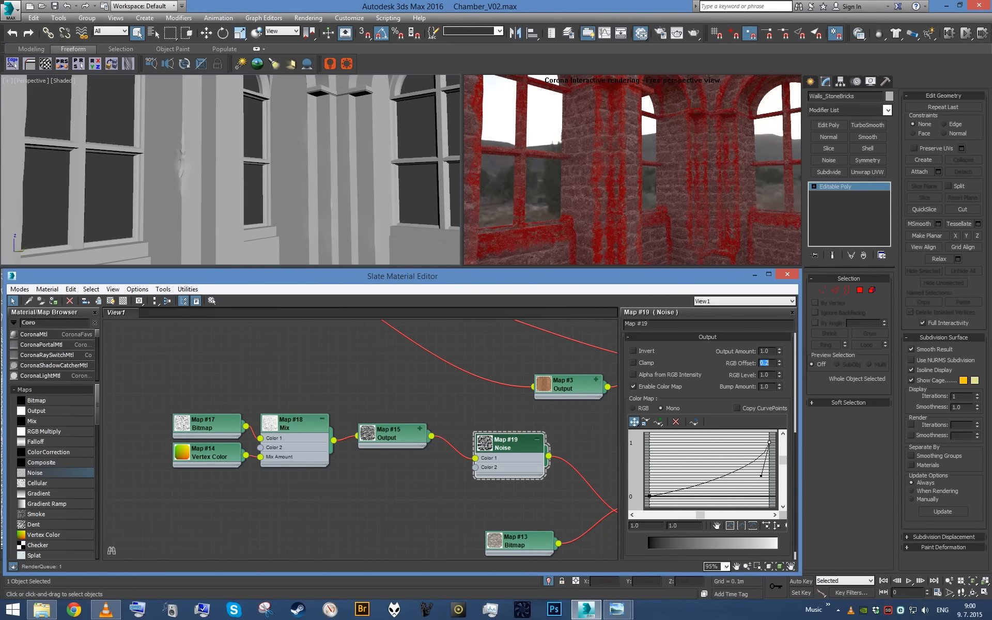
type("0")
key("Return")
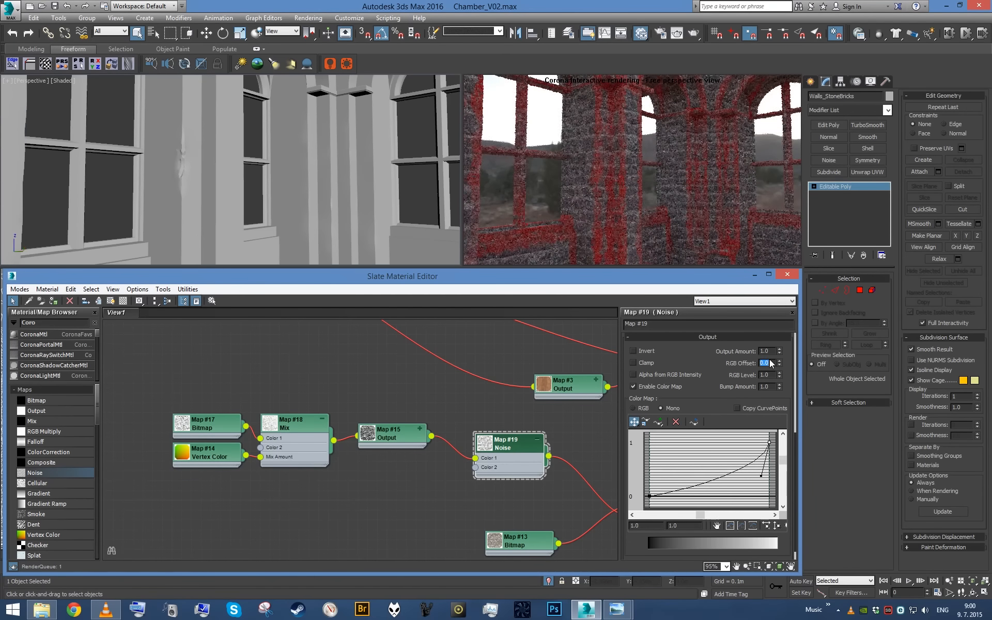
- Bend the Noise map's color curve further downward and view the chamber and node network from farther back
left_click_drag(765, 481, 767, 488)
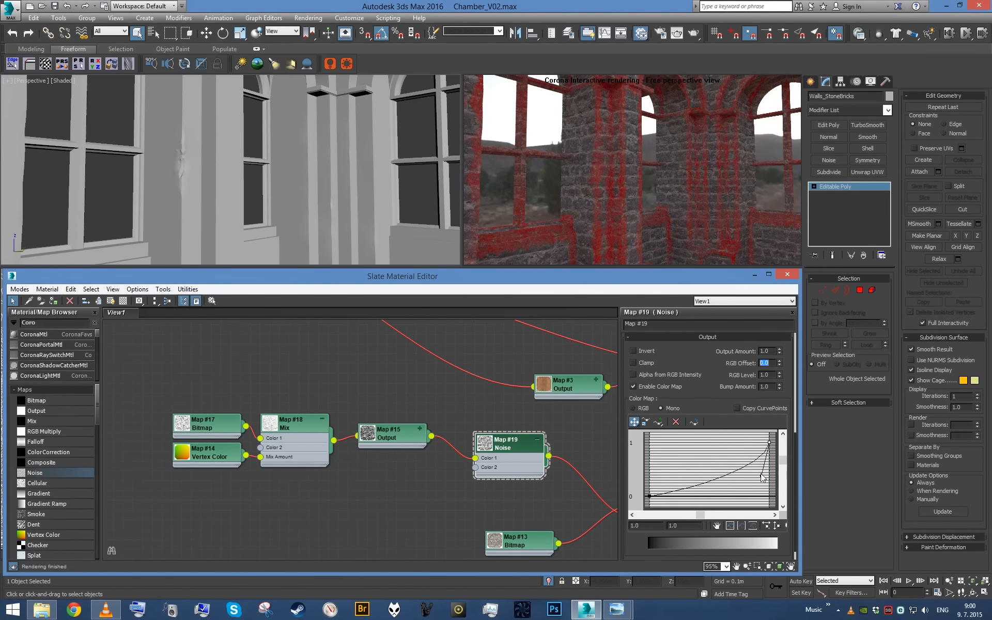
scroll(278, 181, "down", 5)
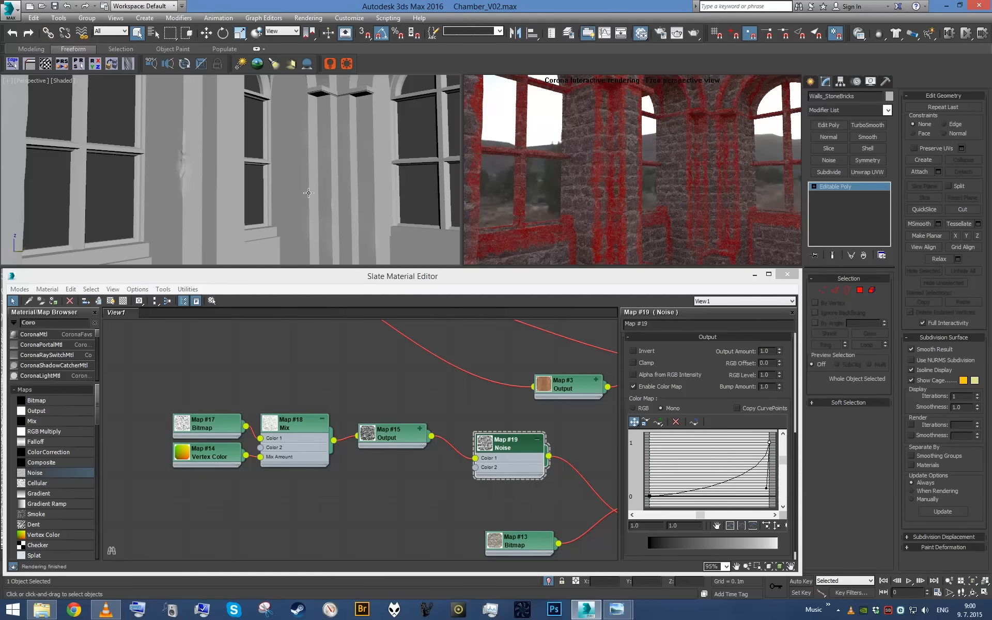
middle_click_drag(278, 181, 315, 192, "alt")
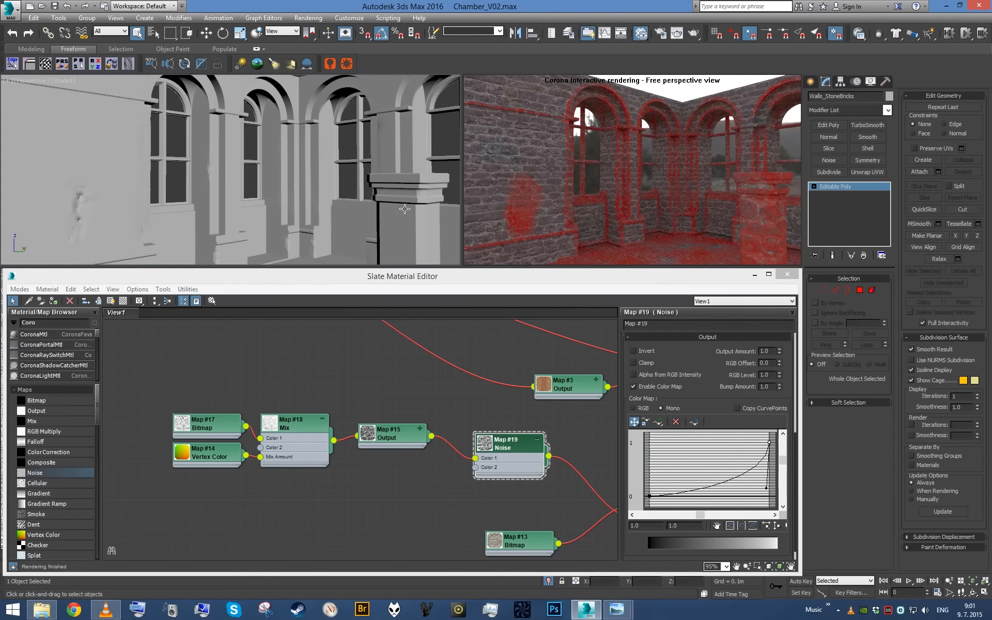
middle_click_drag(332, 368, 238, 362)
scroll(308, 382, "down", 3)
scroll(315, 383, "up", 1)
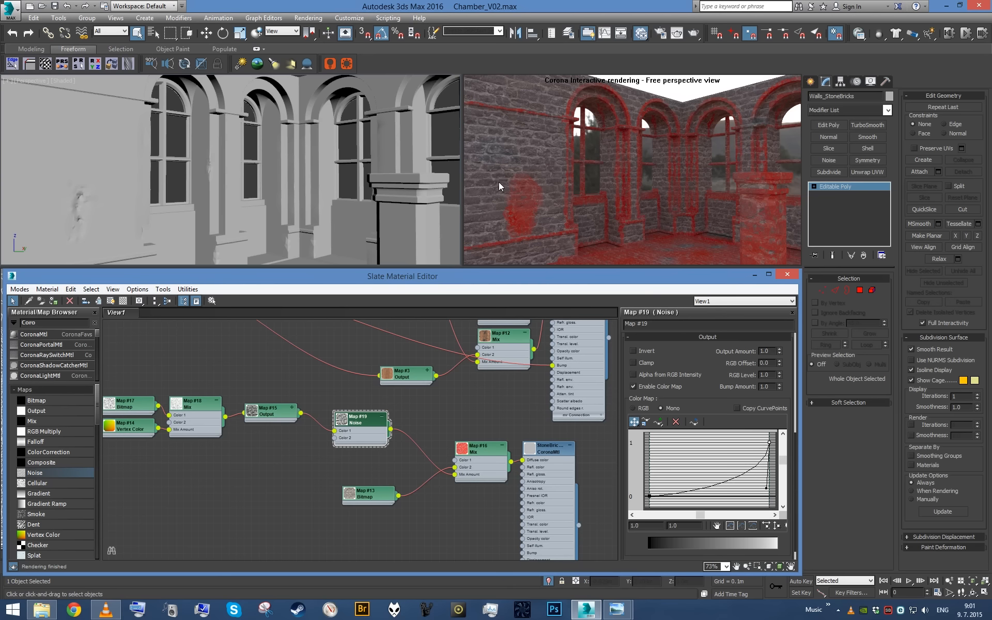
- Duplicate the Map #13 Bitmap node and place the copy just above it, below the Noise map
middle_click_drag(336, 167, 317, 174, "alt")
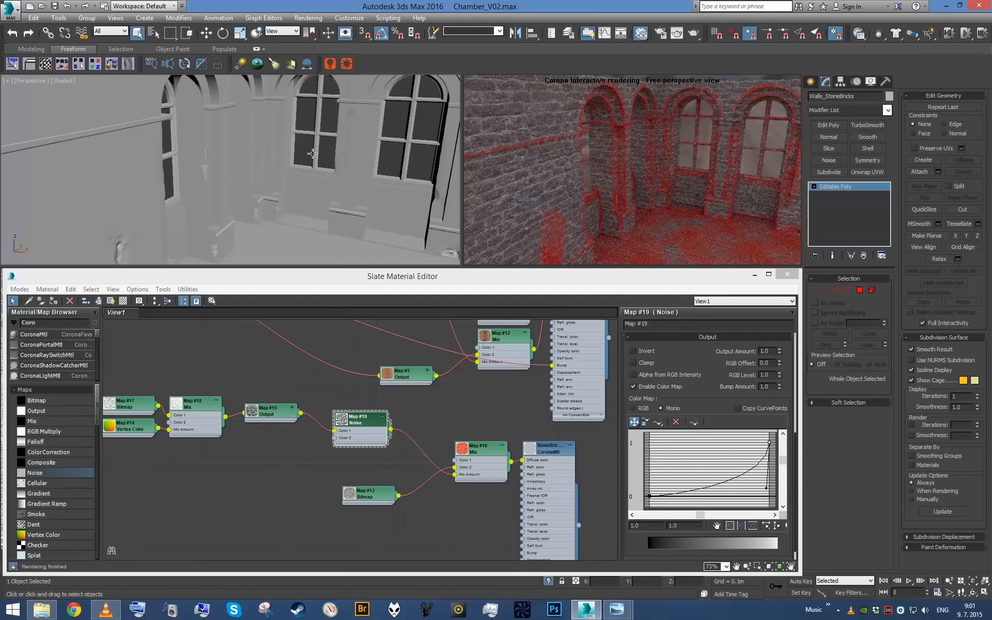
middle_click_drag(310, 152, 331, 155, "alt")
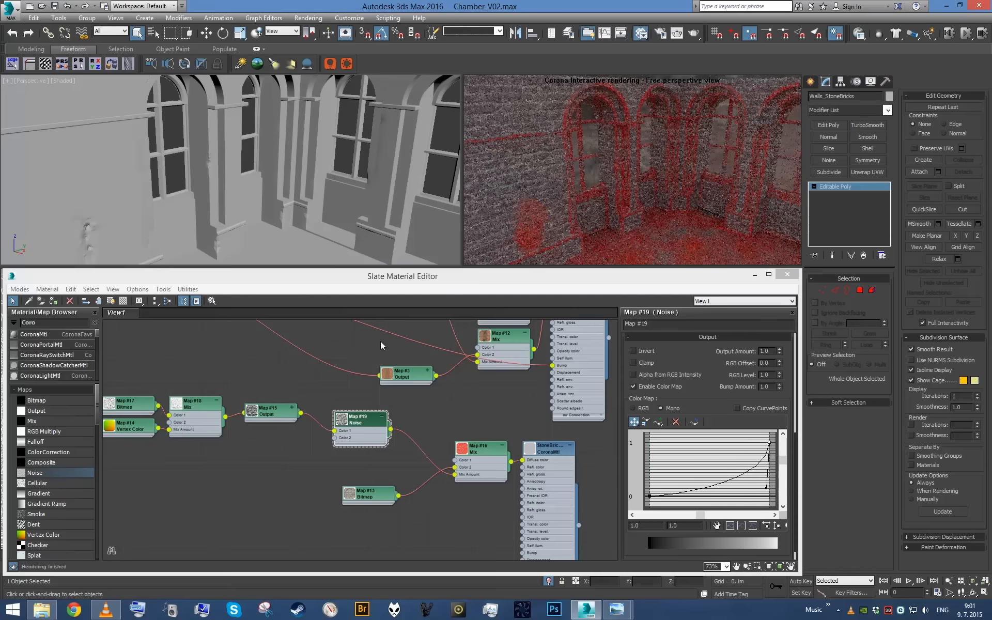
scroll(416, 432, "down", 5)
scroll(422, 442, "up", 8)
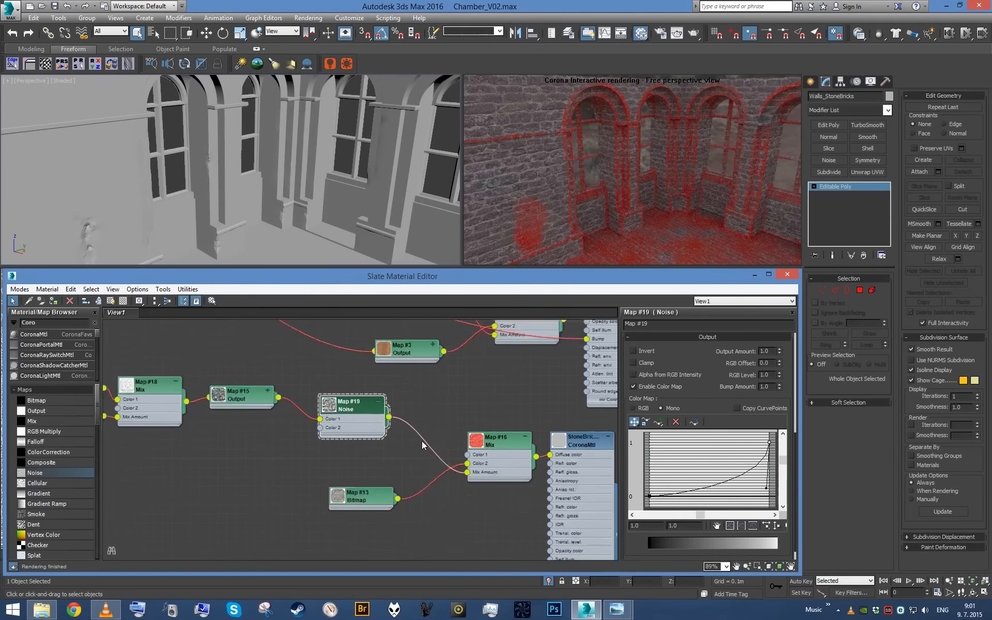
scroll(403, 453, "up", 2)
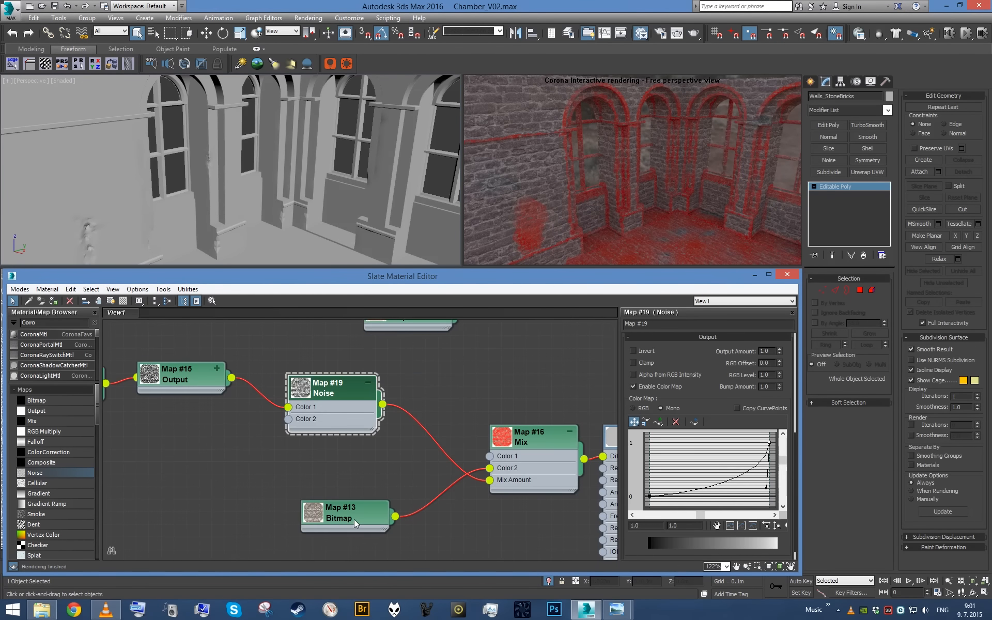
left_click_drag(355, 520, 251, 468, "shift")
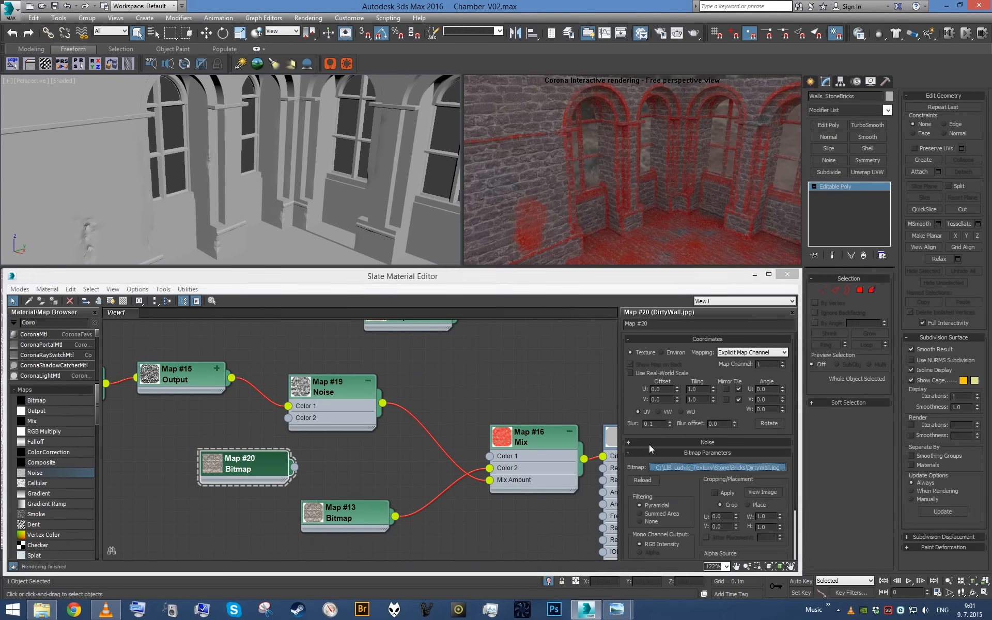
- Replace the copied bitmap's image with RedRock_Desat.jpg from the Stone texture folder
left_click(718, 468)
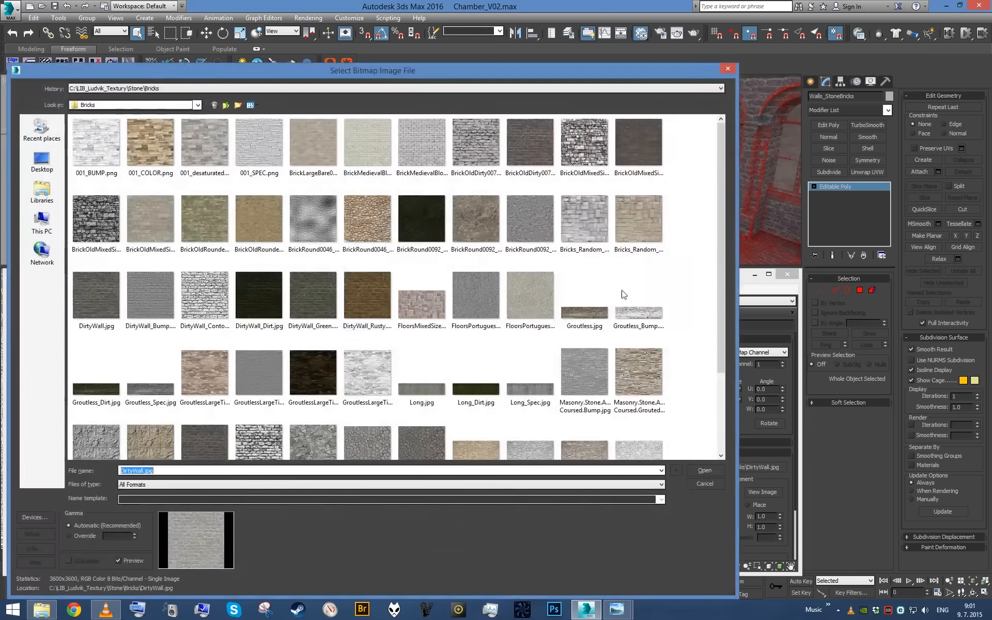
left_click(226, 105)
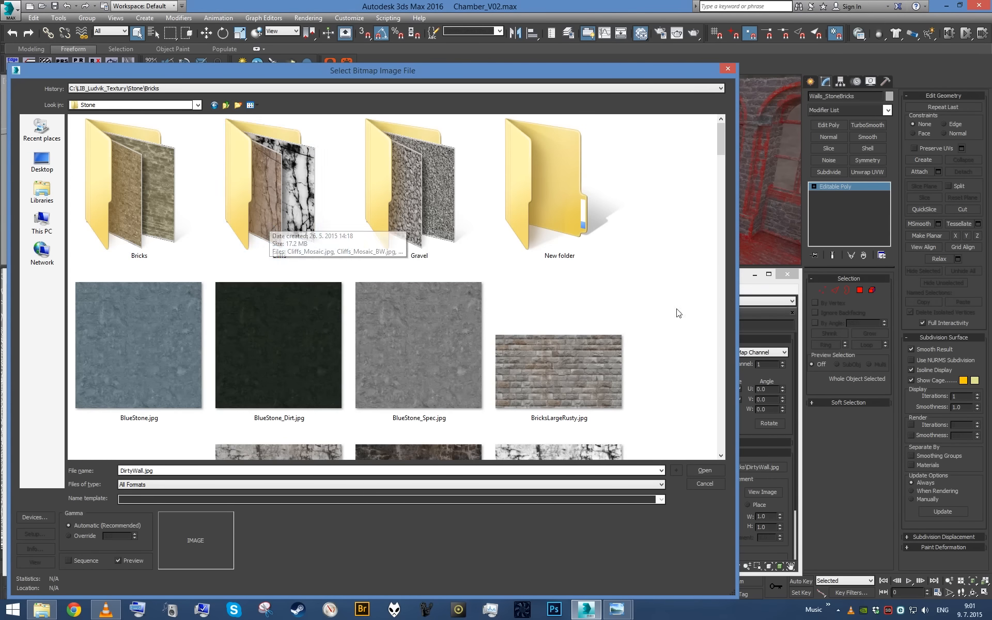
scroll(652, 303, "down", 5)
scroll(652, 305, "down", 9)
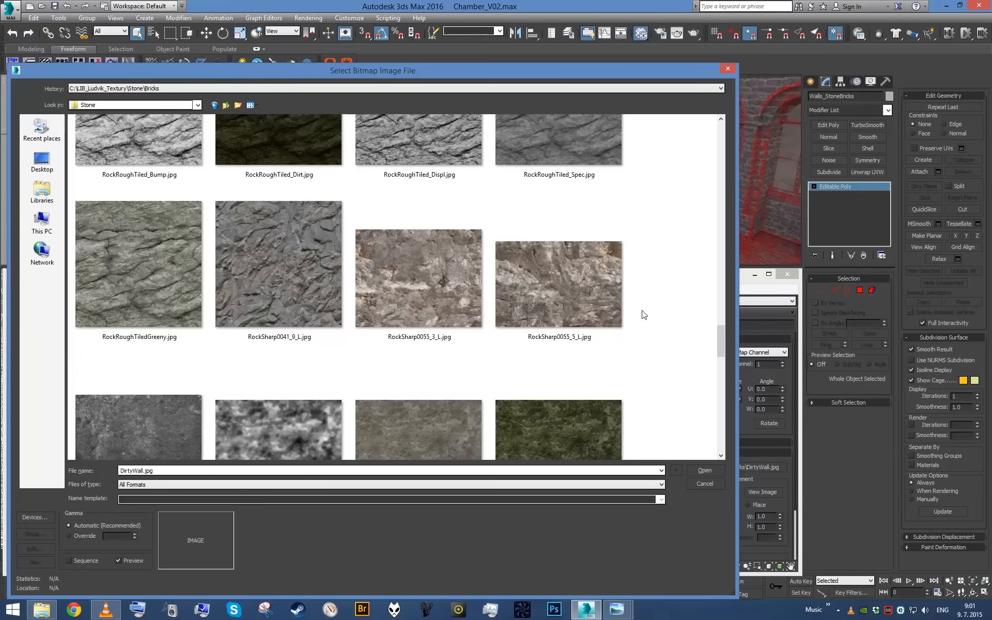
scroll(645, 316, "down", 8)
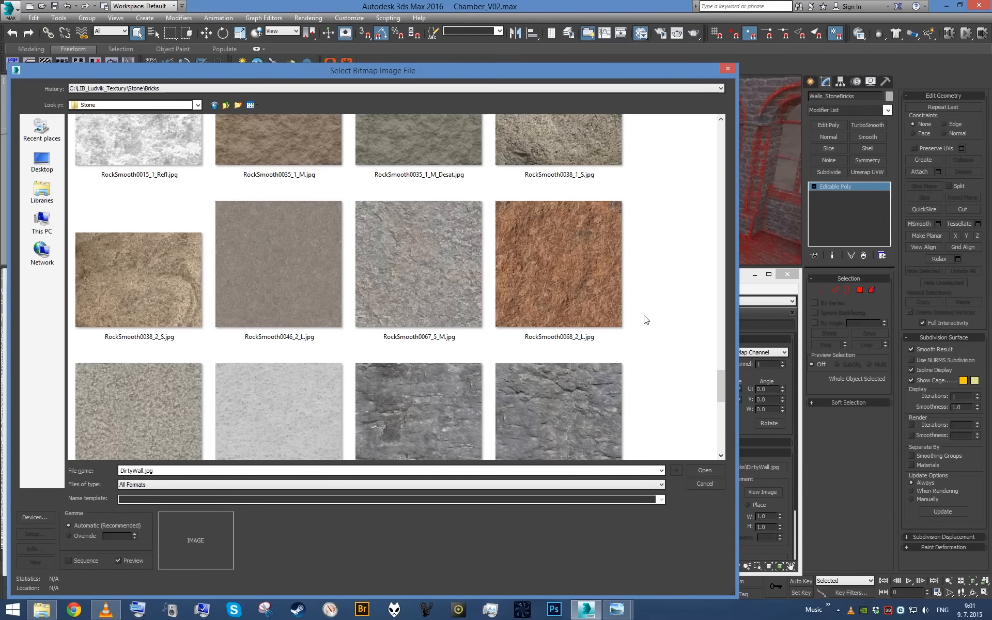
scroll(644, 323, "down", 4)
scroll(644, 326, "up", 12)
scroll(643, 330, "up", 6)
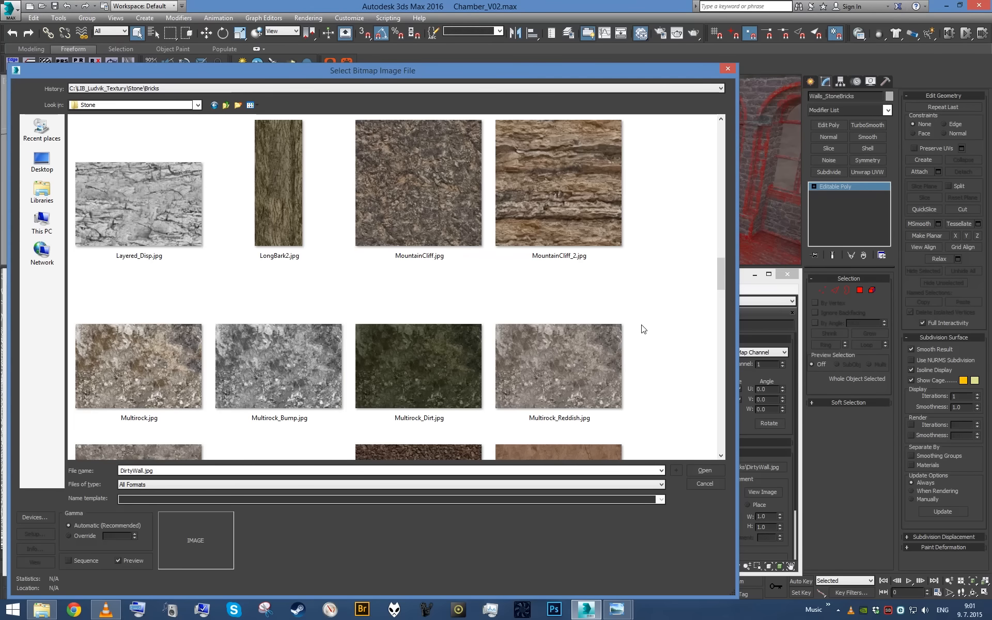
scroll(644, 330, "down", 3)
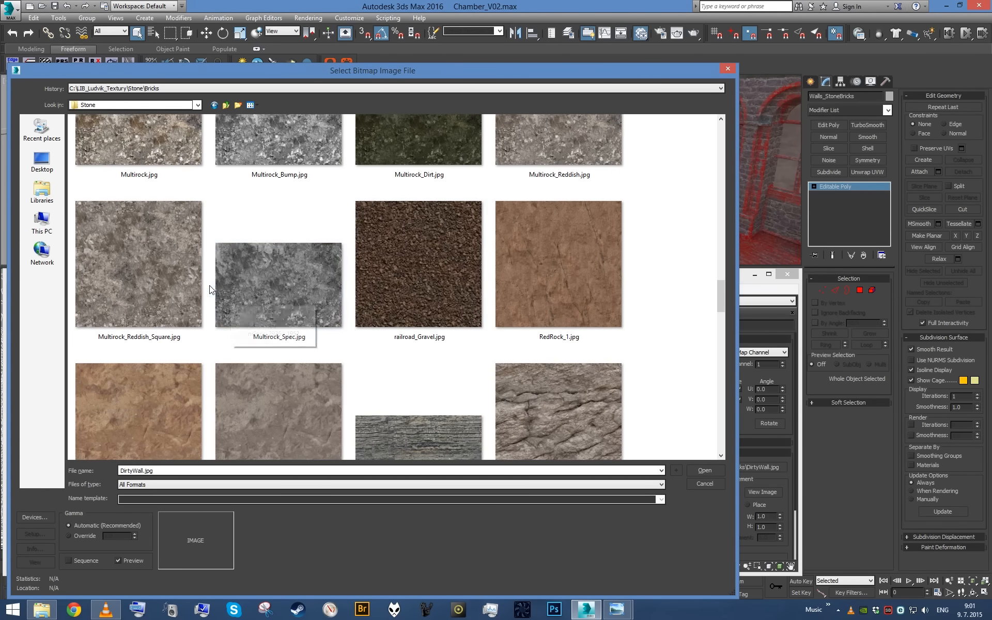
scroll(469, 326, "up", 6)
scroll(458, 327, "up", 8)
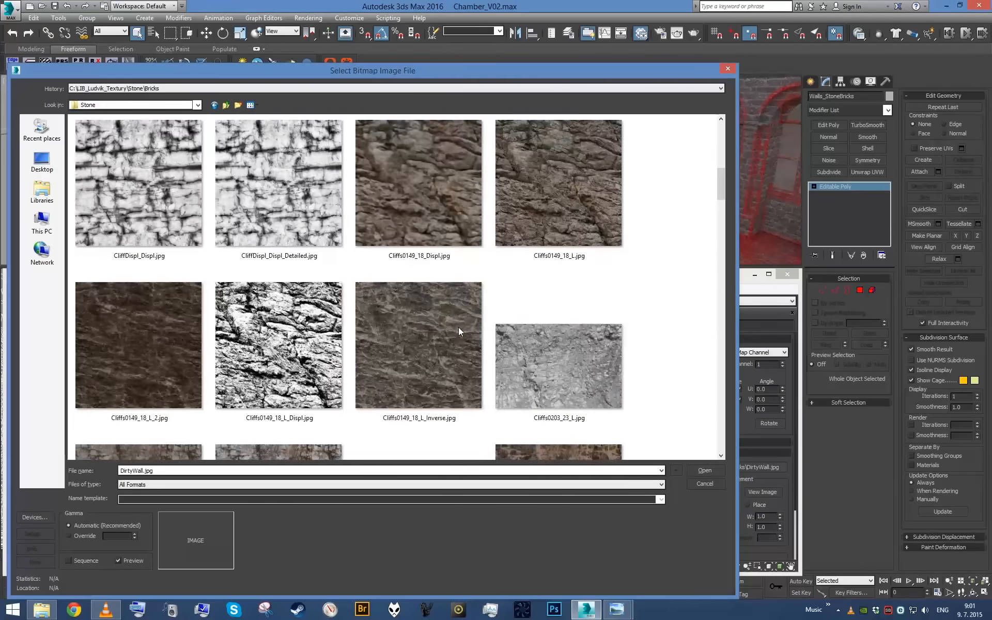
scroll(458, 328, "down", 3)
scroll(458, 328, "down", 14)
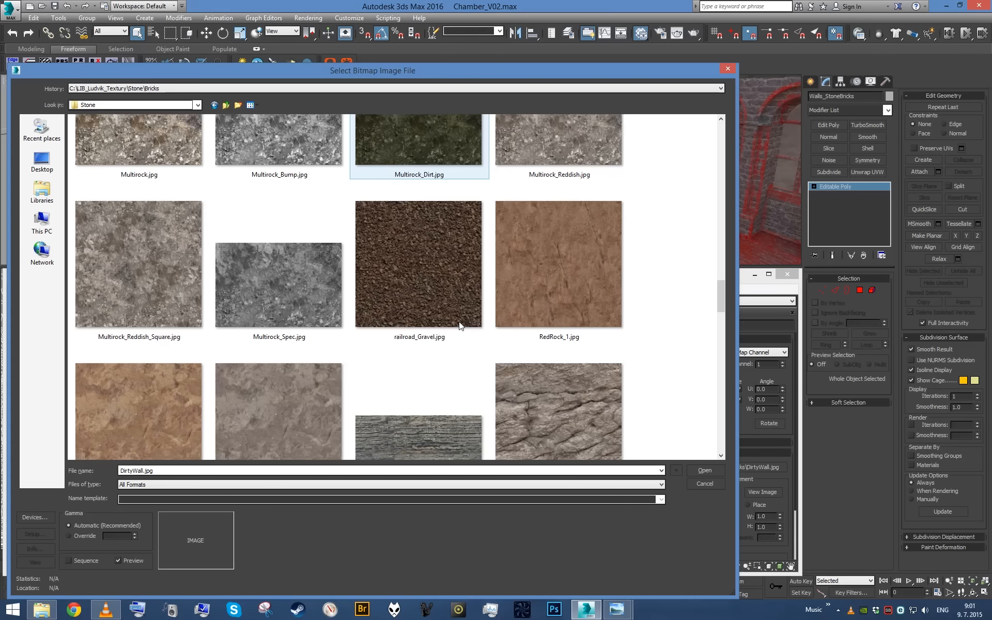
scroll(460, 321, "up", 3)
scroll(460, 322, "down", 9)
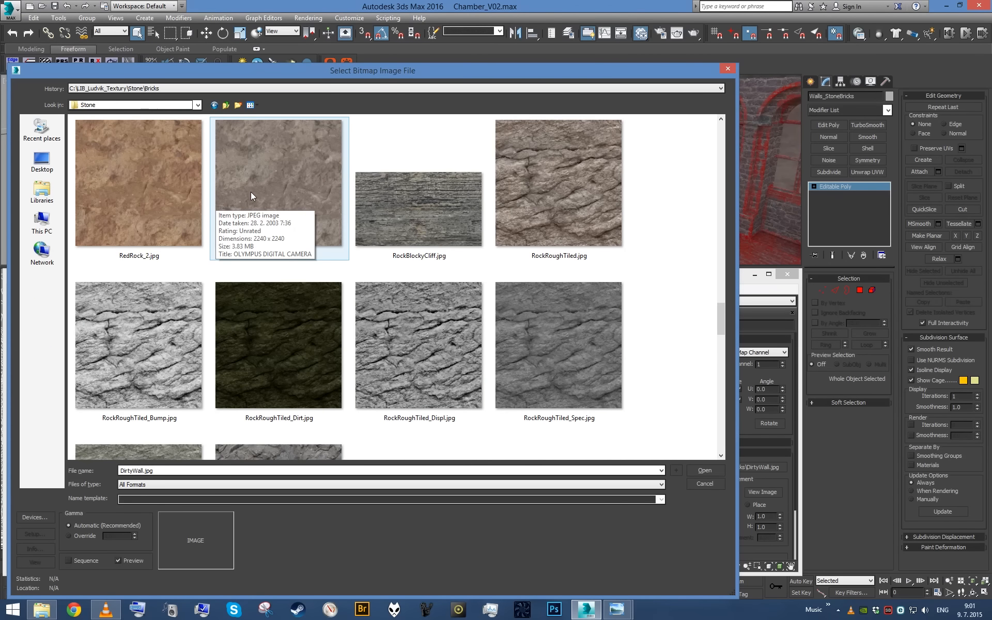
double_click(274, 207)
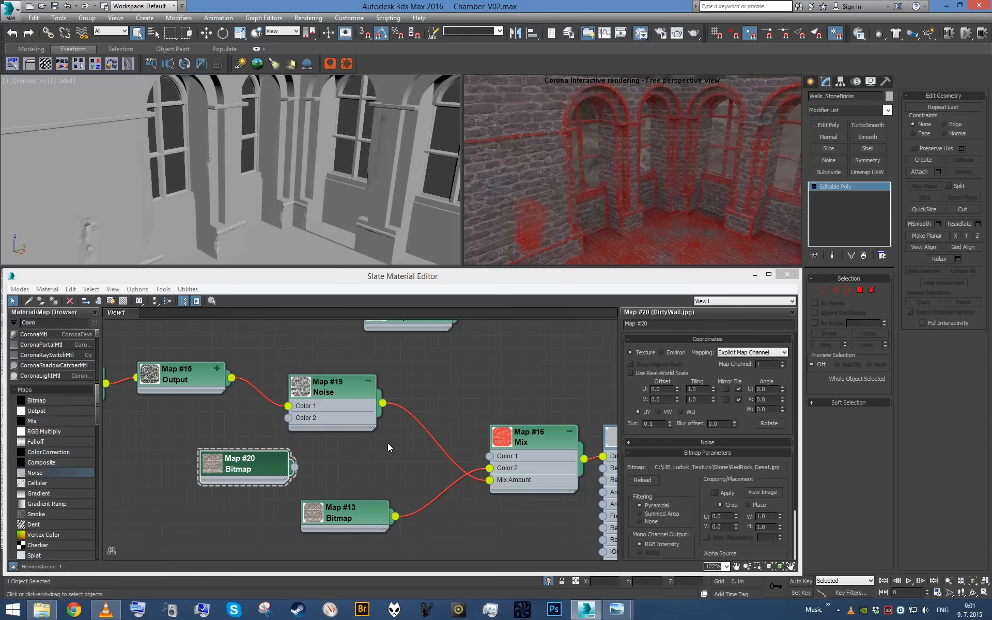
- Connect the RedRock bitmap to Color 1 of the Map #16 Mix and disable the color map in the bitmap's Output settings
left_click_drag(295, 467, 490, 457)
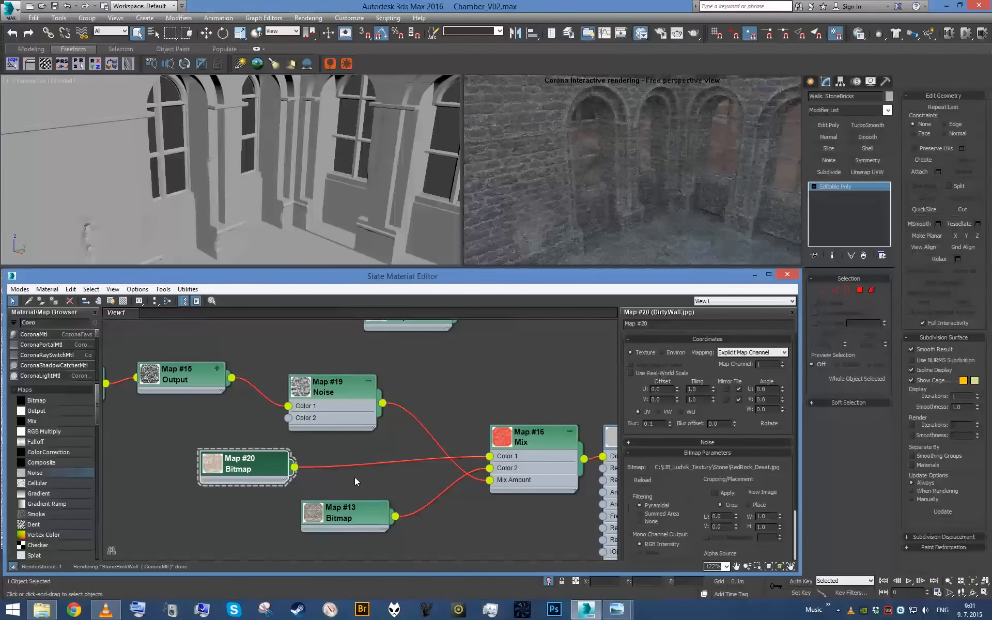
middle_click_drag(313, 203, 282, 179, "alt")
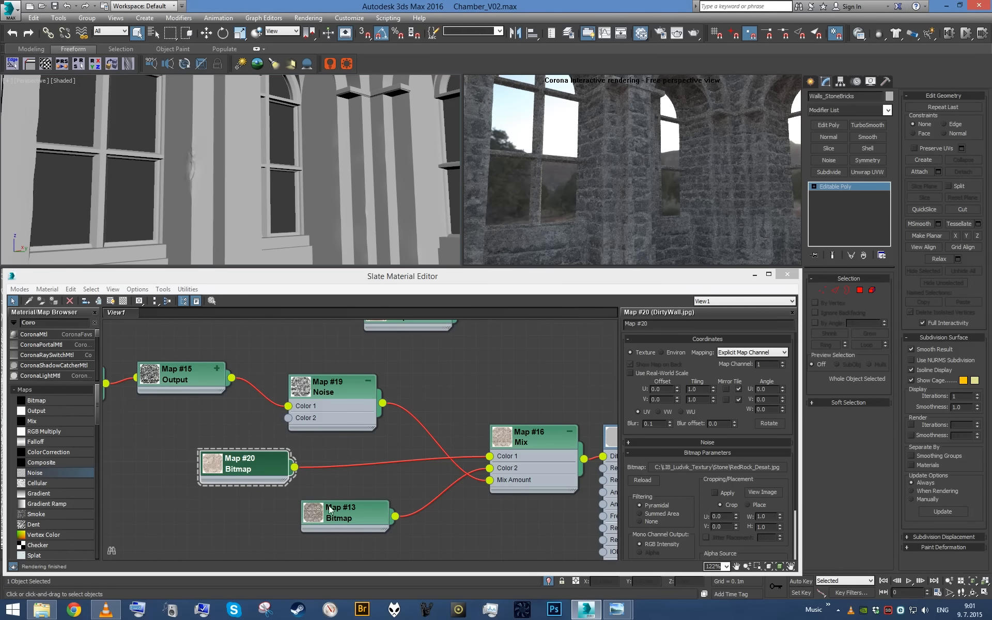
left_click(262, 464)
scroll(677, 430, "down", 3)
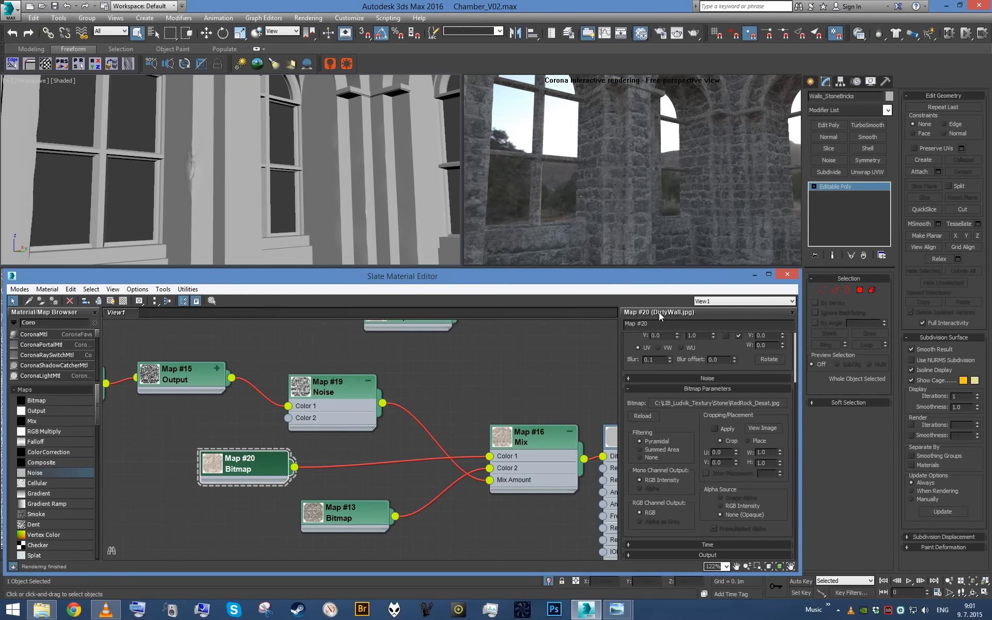
left_click(713, 556)
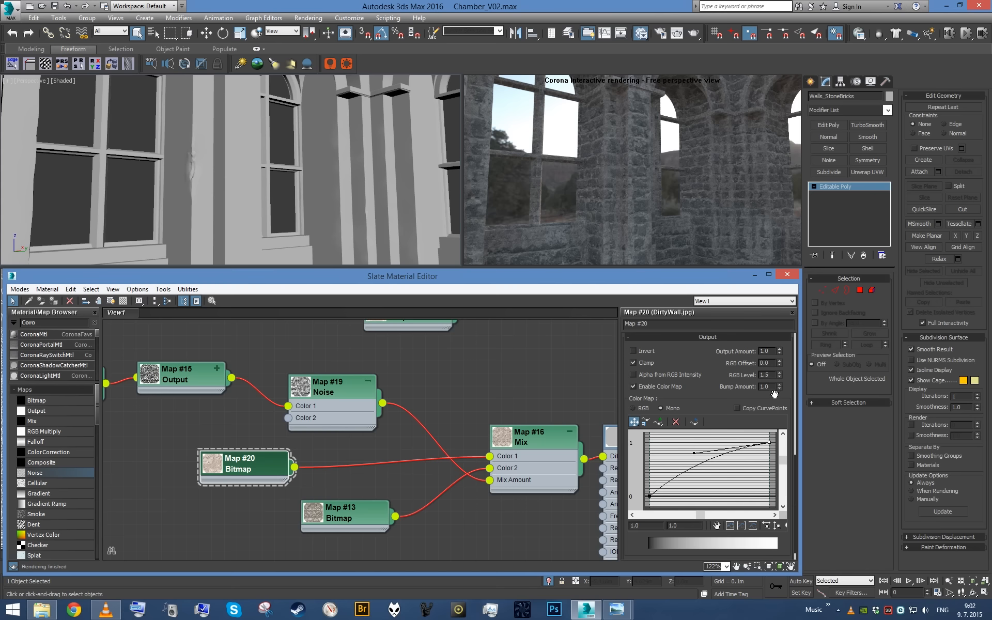
left_click(669, 386)
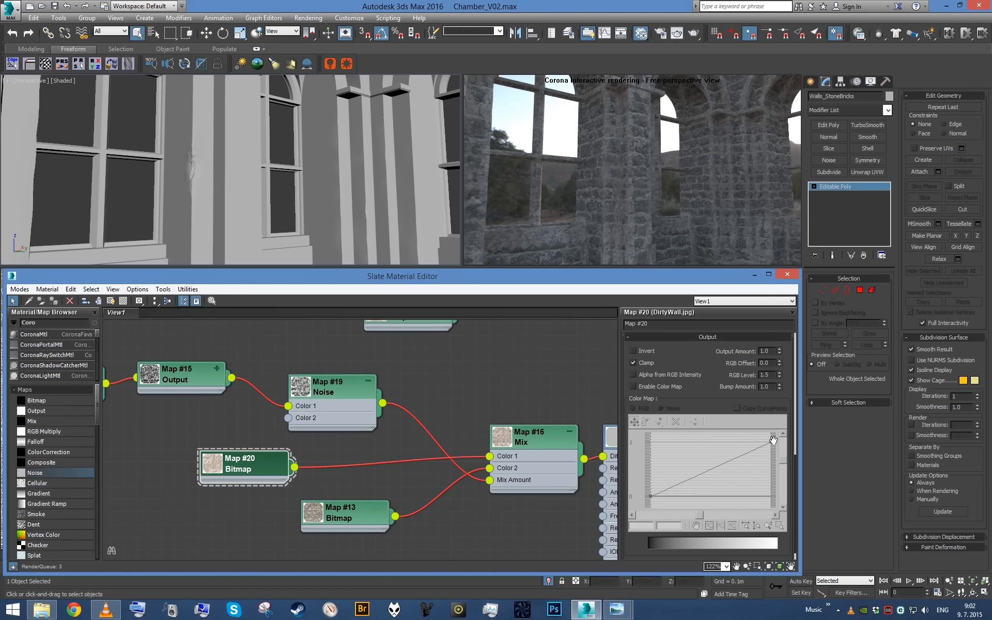
- Set the RedRock bitmap's RGB Offset to -0.2, try an RGB Level of 3 and settle on 2.5
double_click(766, 363)
type("-0.2")
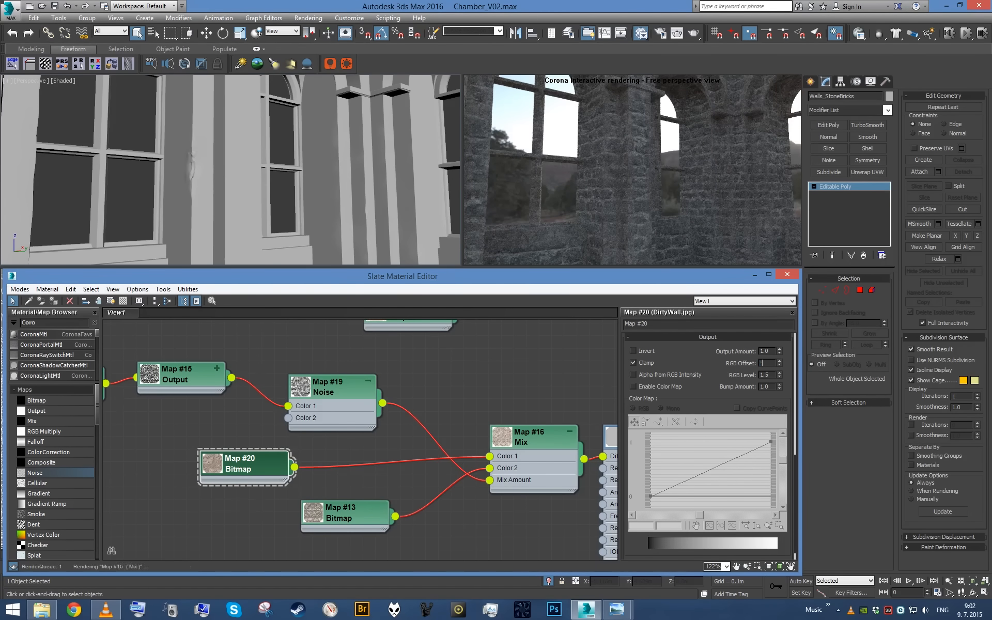
key("Return")
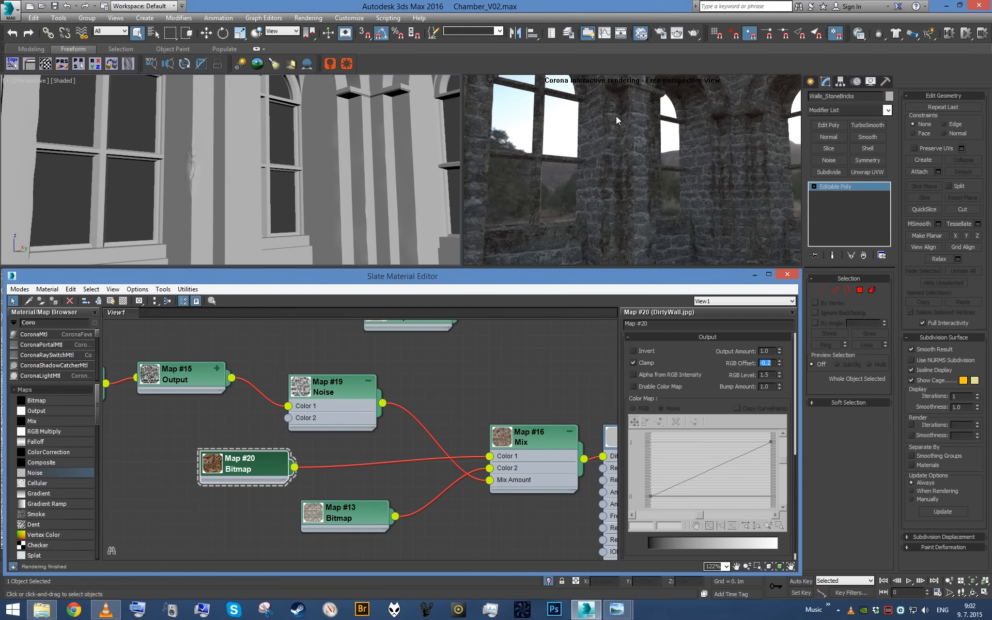
double_click(774, 376)
type("3")
key("Return")
type("2.5")
key("Return")
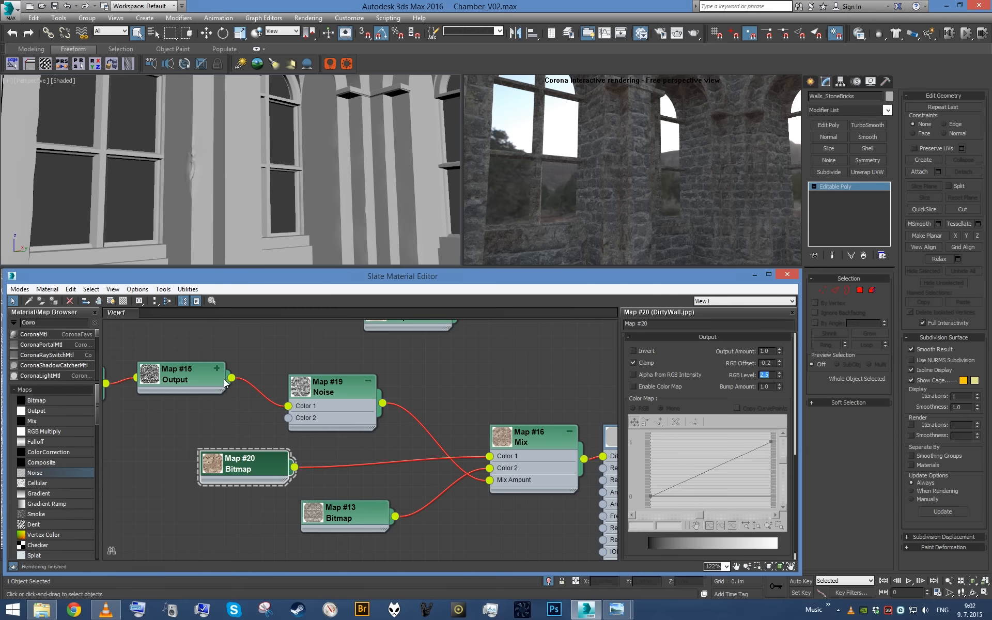
- Show the RedRock bitmap shaded on the walls in the perspective viewport and view the windows from farther back
middle_click_drag(267, 453, 323, 464)
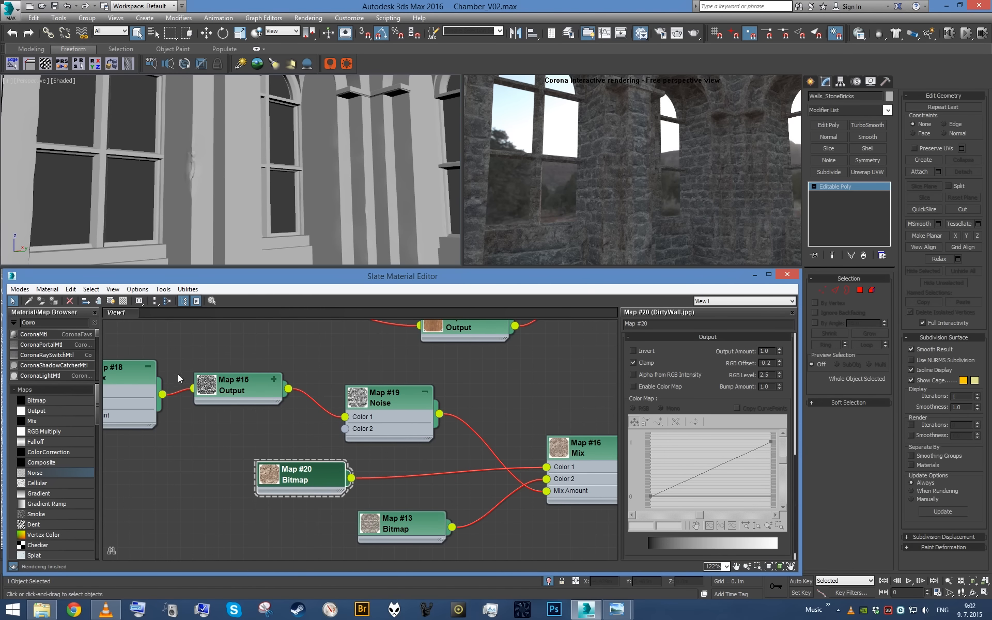
left_click(110, 301)
middle_click(312, 167)
scroll(305, 171, "down", 3)
middle_click_drag(308, 179, 270, 187, "alt")
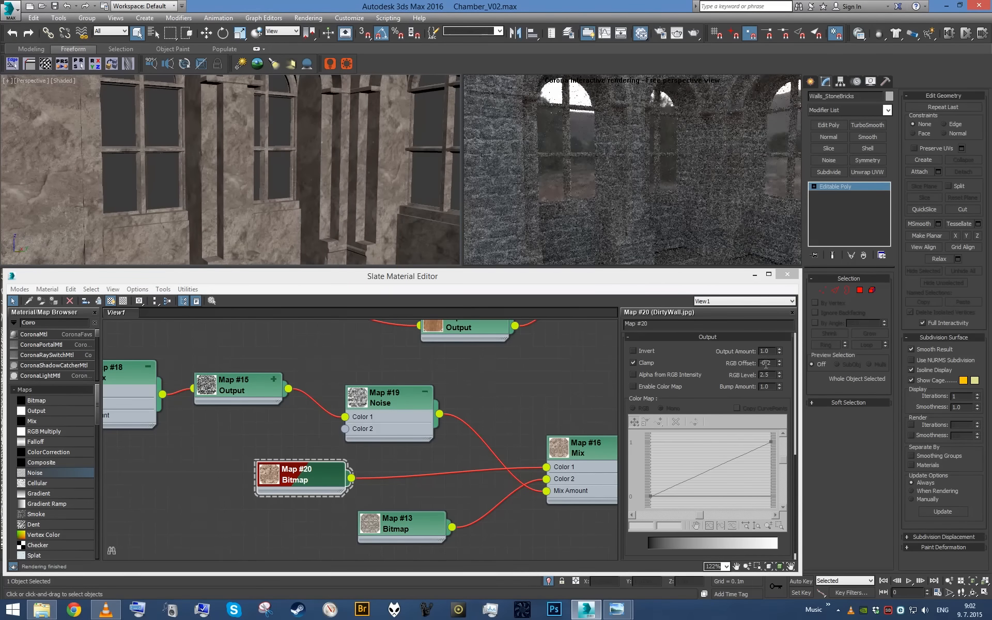
- Set the RedRock bitmap's Map Channel to 2 in its Coordinates
left_click(330, 469)
left_click_drag(715, 354, 763, 447)
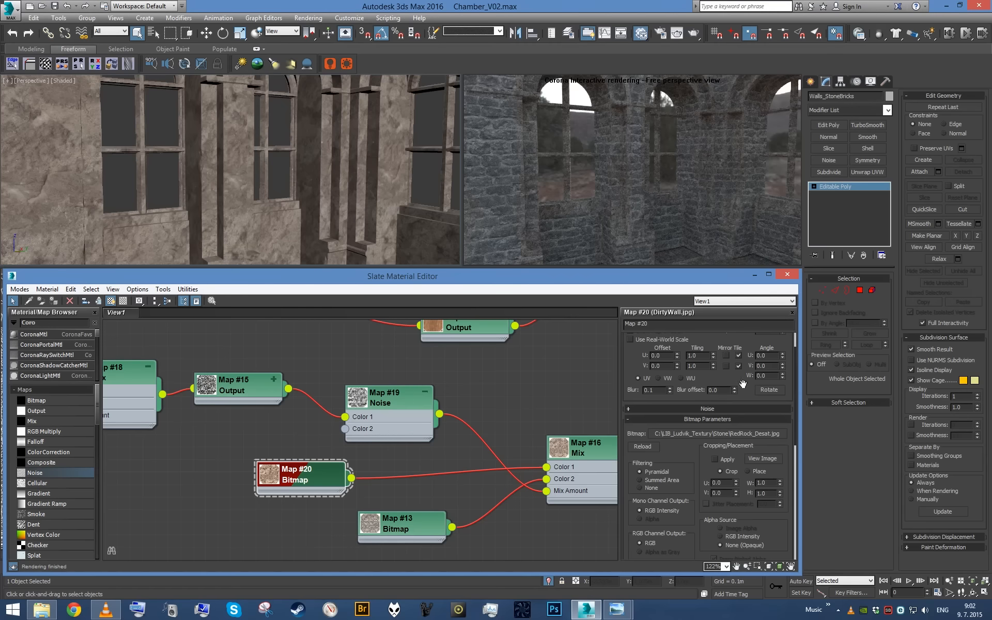
left_click_drag(741, 374, 752, 543)
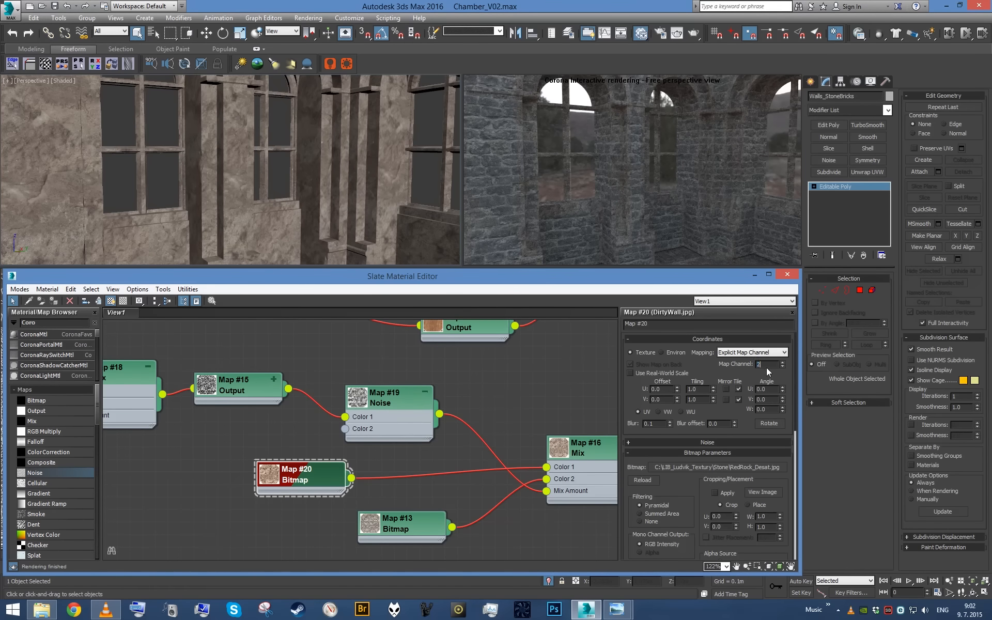
key("Return")
- Add a UVW Map modifier to the walls with Box mapping and a length, width and height of 2.0 m
left_click(396, 232)
key("u")
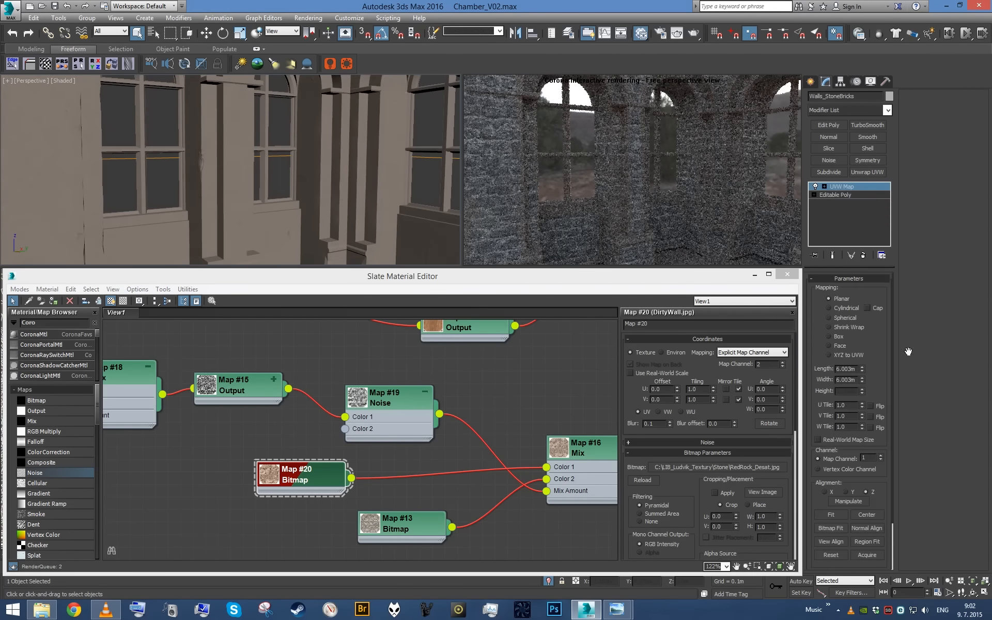
left_click(839, 337)
left_click(846, 369)
type("2")
key("Tab")
type("2")
key("Tab")
type("2")
key("Return")
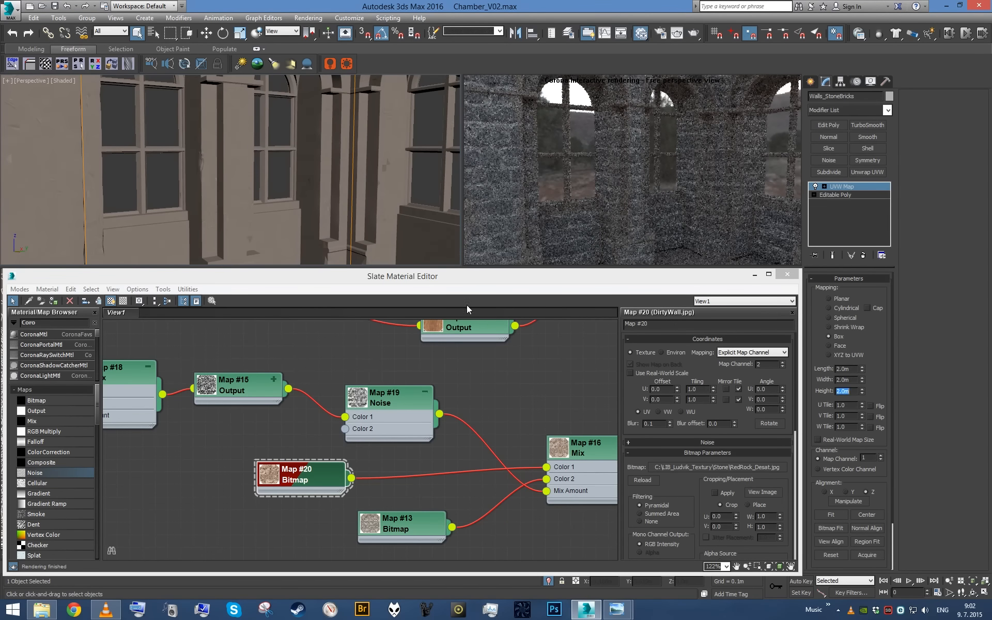
- Set the UVW Map modifier's Map Channel to 2 to match the RedRock bitmap
left_click(307, 484)
double_click(868, 458)
type("2")
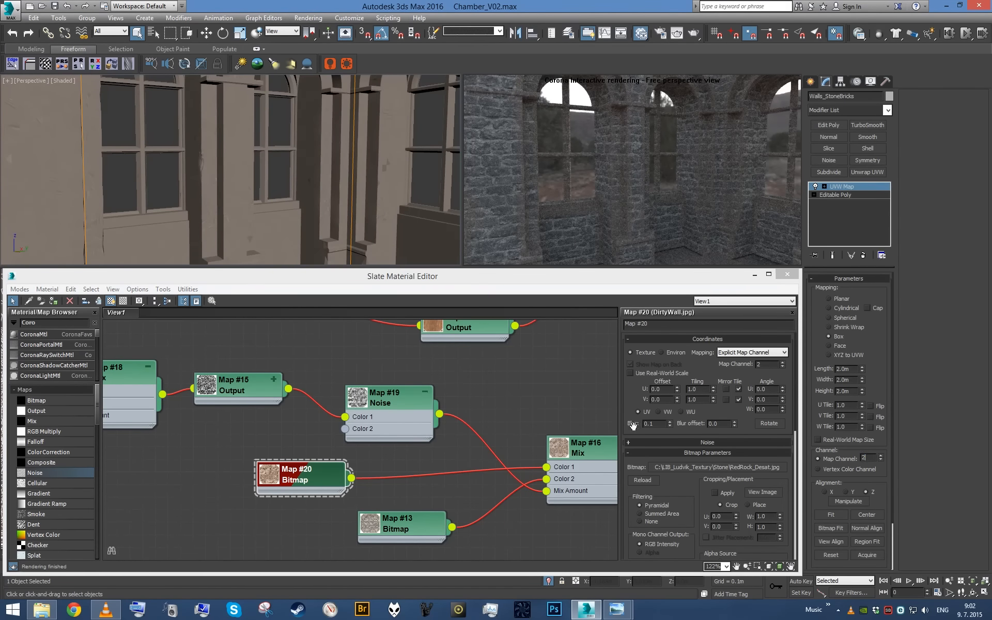
key("Return")
scroll(292, 184, "down", 5)
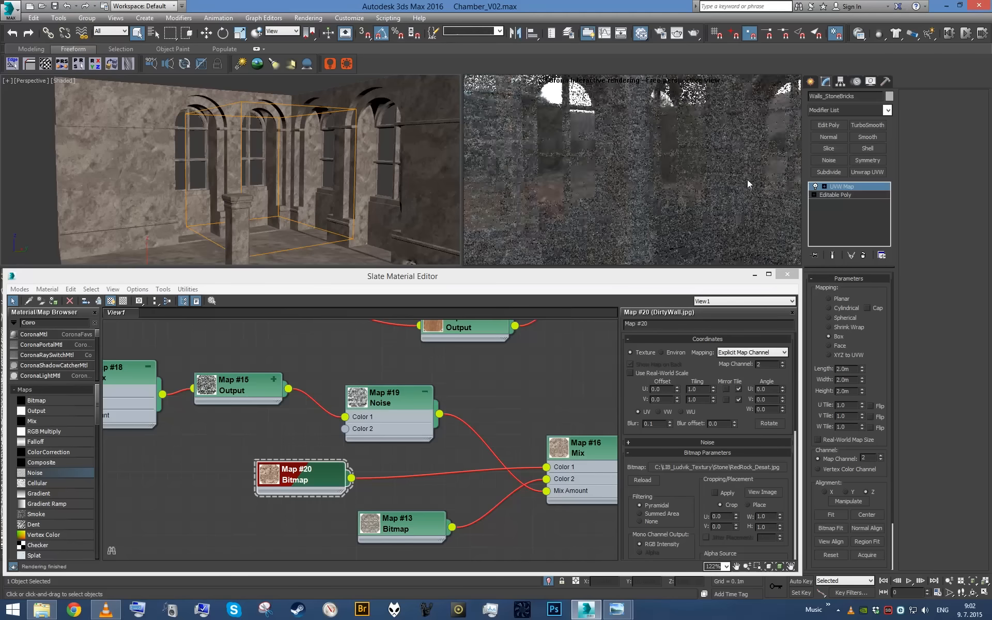
- Rotate the UVW Map gizmo at an angle to the walls and view the texture around the windows up close
middle_click_drag(286, 135, 285, 141)
left_click(833, 187)
key("r")
mouse_move(259, 174)
left_mouse_down()
mouse_move(264, 196)
mouse_move(264, 173)
mouse_move(271, 183)
left_mouse_up()
key("e")
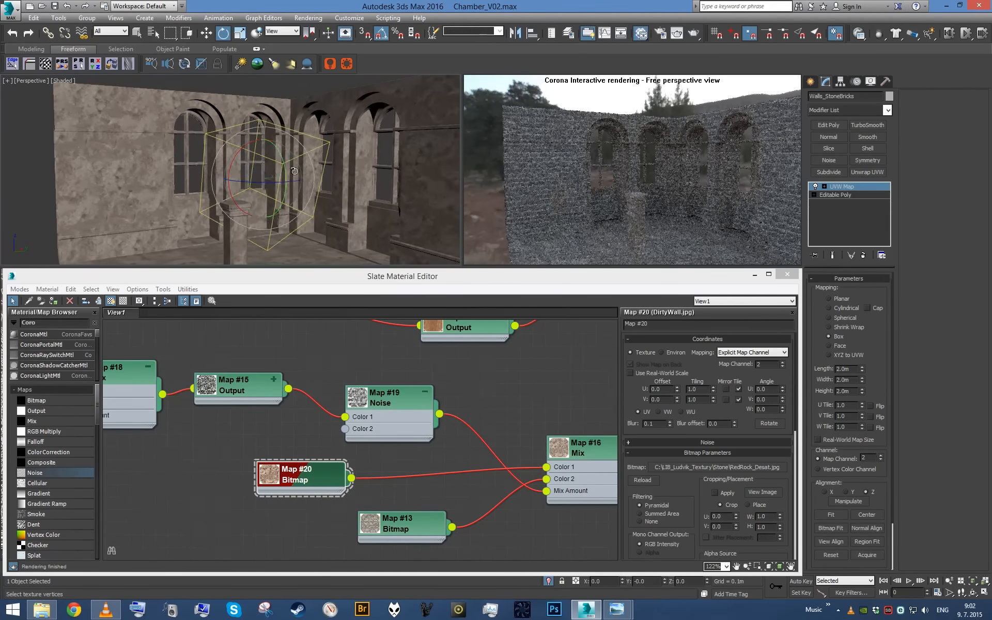
scroll(290, 181, "up", 5)
scroll(319, 173, "down", 5)
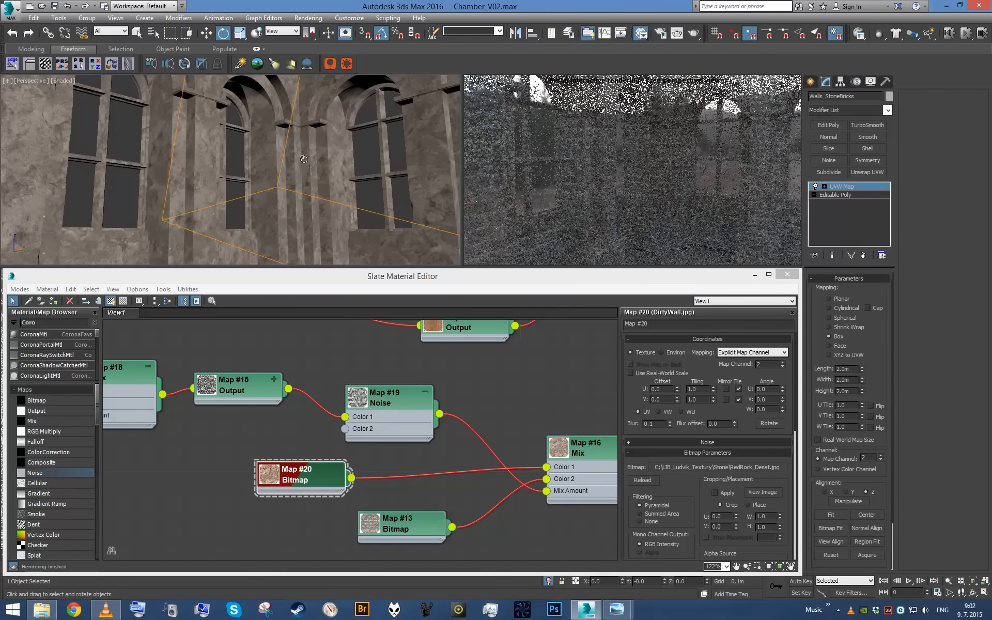
middle_click_drag(279, 178, 325, 156)
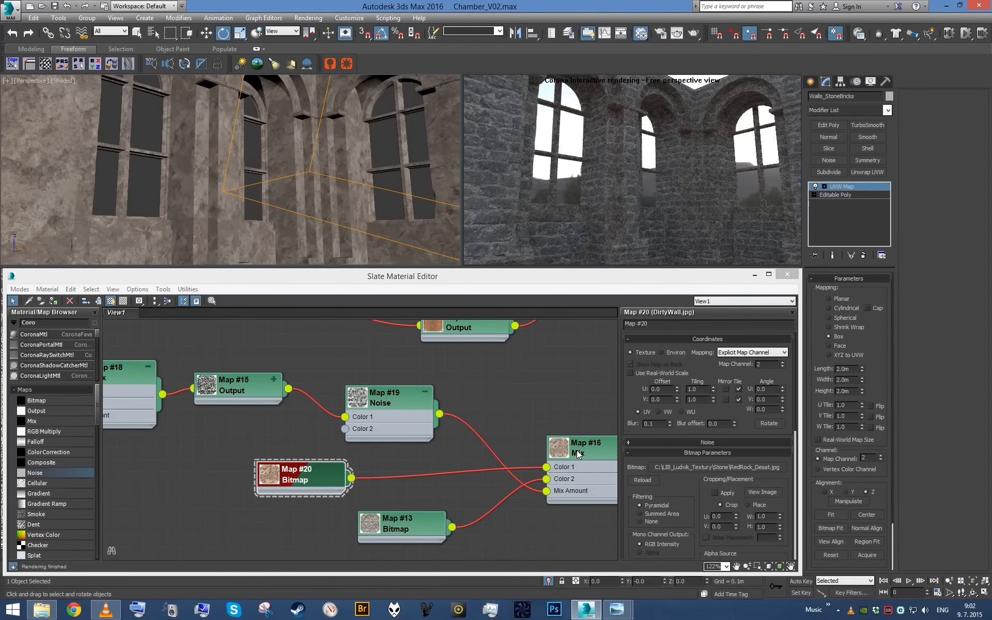
- Move the RedRock bitmap node aside and insert a Color Correction map between it and the Mix map's Color 1
left_click(317, 481)
left_click_drag(324, 473, 223, 473)
left_click_drag(60, 457, 388, 475)
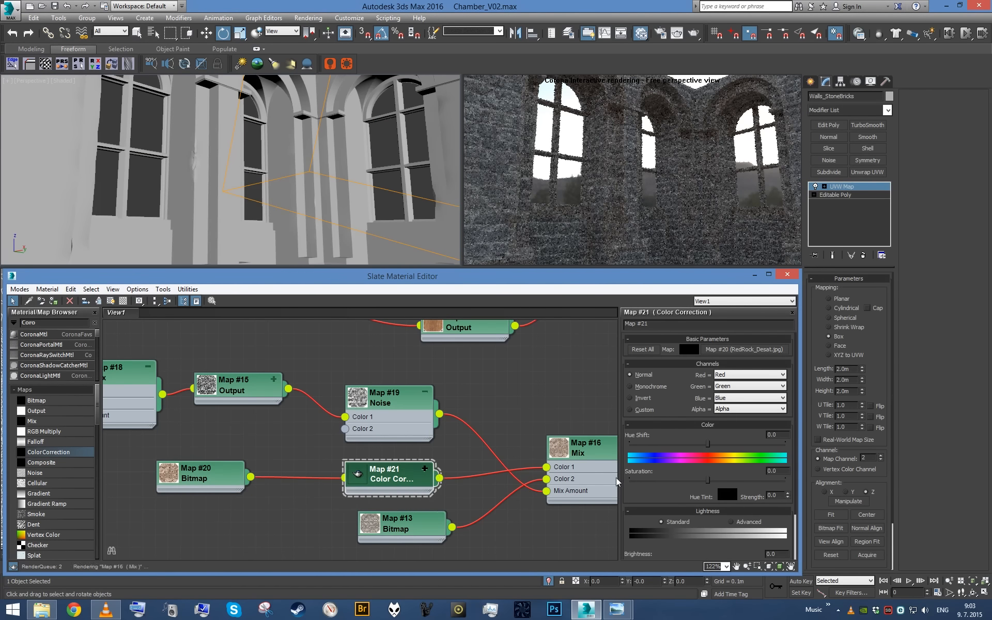
- Set the RedRock bitmap's output to an RGB Offset of -0.2 and an RGB Level of 3.0
type("-20")
key("Return")
double_click(219, 478)
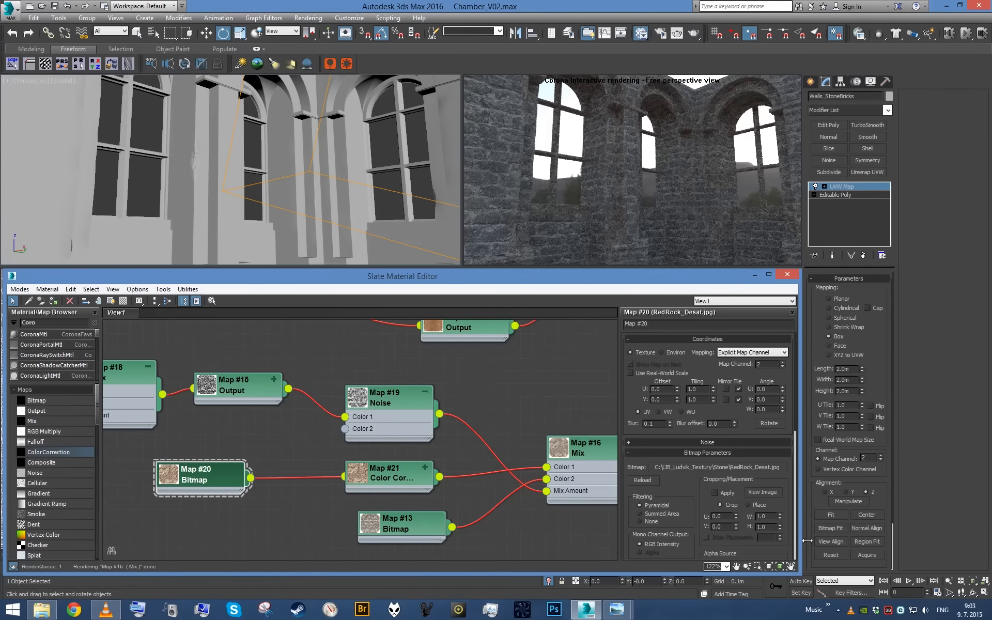
left_click(747, 457)
type("3")
key("Return")
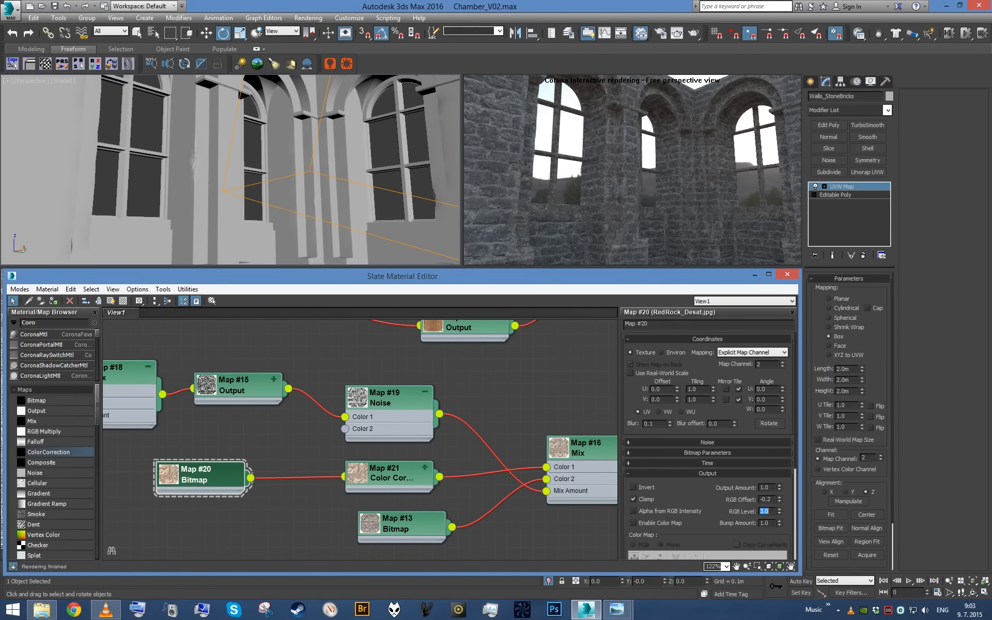
mouse_move(348, 180)
middle_mouse_down("alt")
mouse_move(368, 191)
mouse_move(358, 201)
mouse_move(359, 191)
middle_mouse_up("alt")
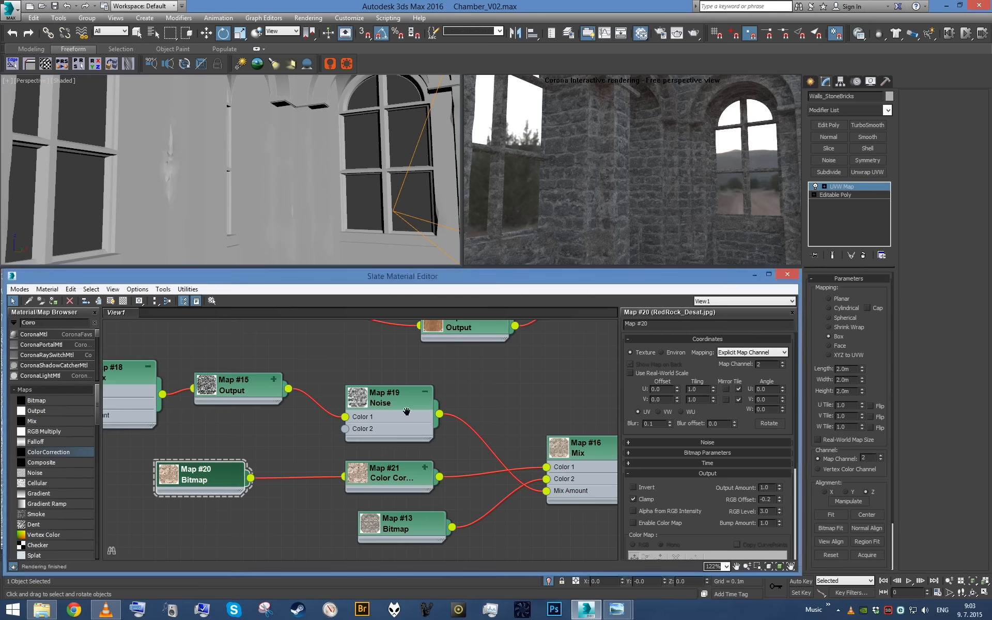
- Connect the DirtyWall bitmap to the StoneBrickWall material's Bump input and set the bump amount to 2.0
scroll(352, 428, "down", 4)
middle_click_drag(473, 414, 396, 419)
scroll(245, 410, "up", 4)
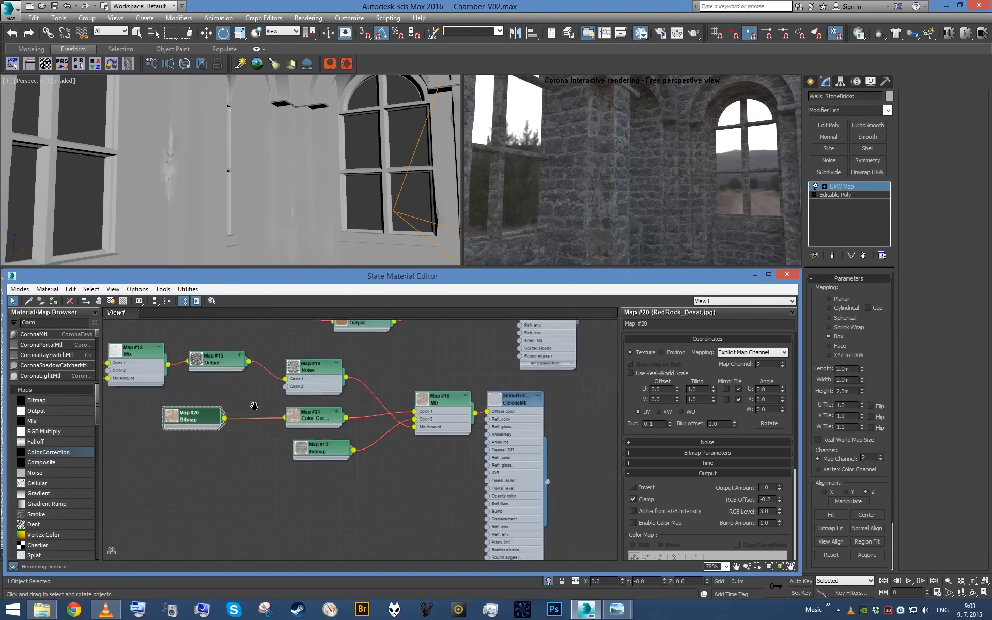
left_click_drag(357, 410, 547, 497)
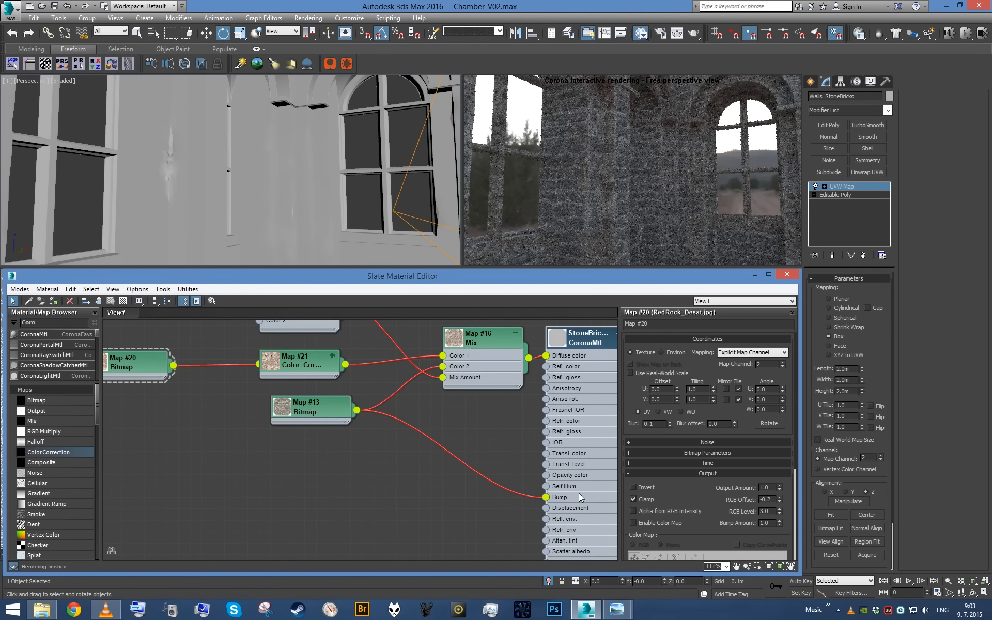
double_click(581, 497)
scroll(718, 500, "down", 5)
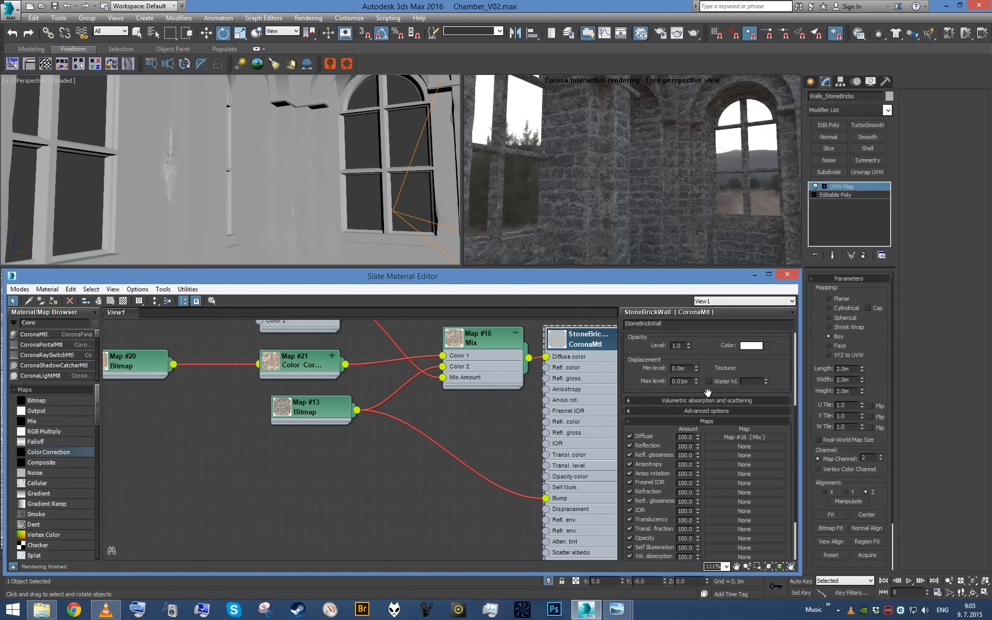
scroll(703, 365, "down", 3)
type("2")
key("Return")
- Move the DirtyWall bitmap node further down, away from the Color Correction node, to make room in the graph
left_click_drag(315, 405, 303, 475)
middle_click_drag(155, 370, 282, 390)
scroll(248, 389, "up", 1)
scroll(362, 389, "down", 1)
middle_click_drag(436, 426, 316, 422)
scroll(316, 422, "up", 1)
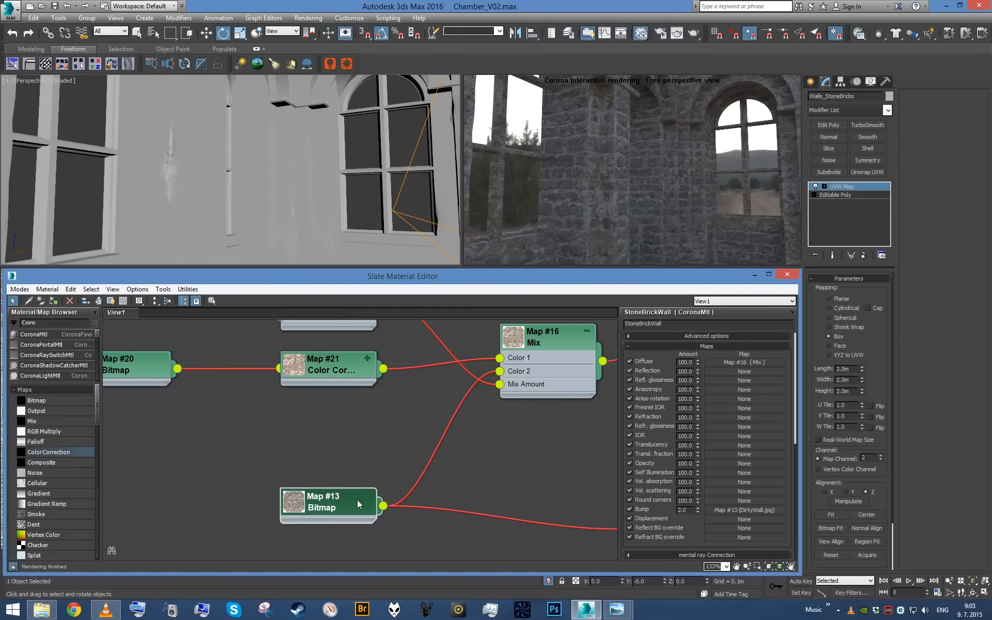
- View the DirtyWall bitmap's image to examine the tones of its bricks and mortar
double_click(358, 501)
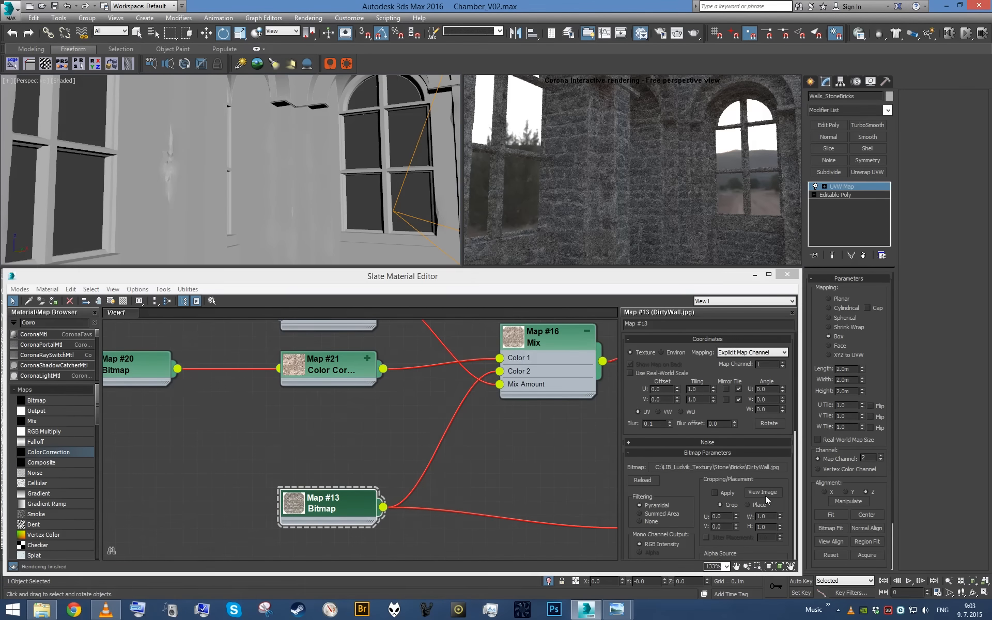
left_click(763, 492)
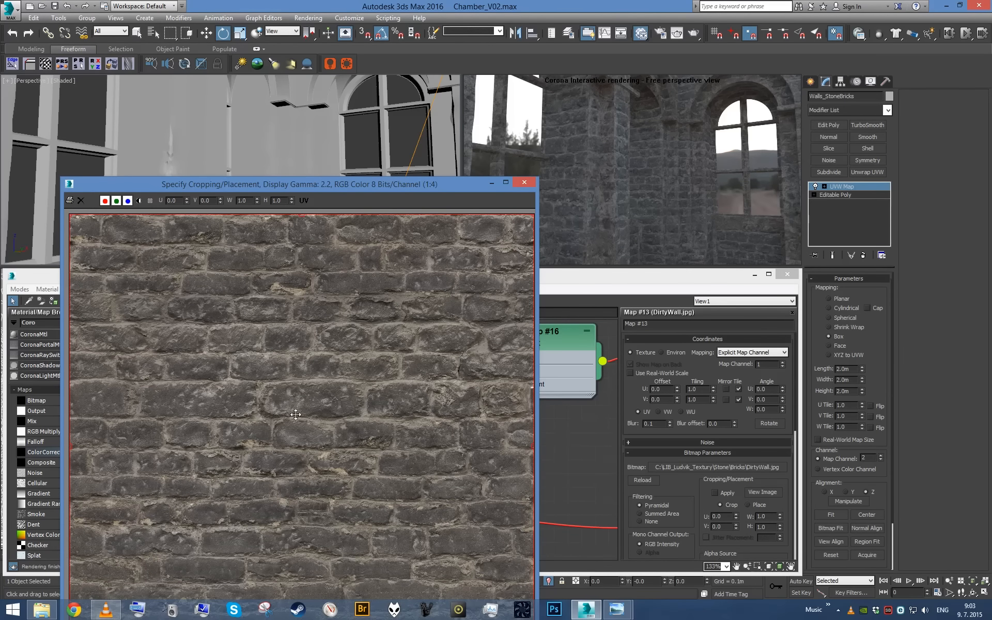
left_click(532, 184)
- Create a Mix map with the DirtyWall bitmap as its Mix Amount and swap its black and white colors
mouse_move(231, 363)
left_mouse_down()
mouse_move(139, 363)
mouse_move(271, 414)
left_mouse_up()
mouse_move(305, 418)
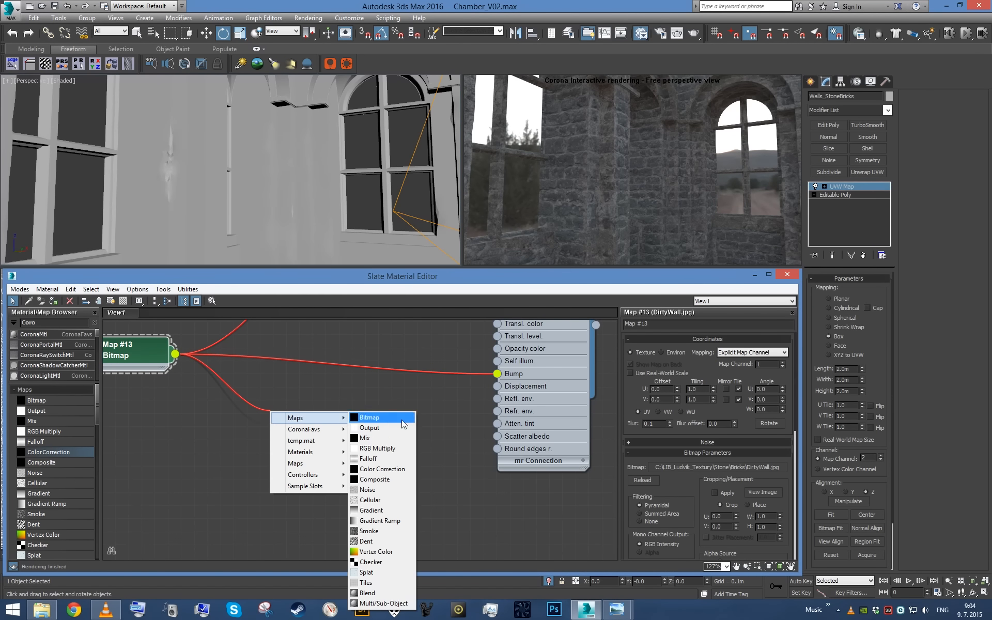
left_click(370, 438)
left_click(289, 448)
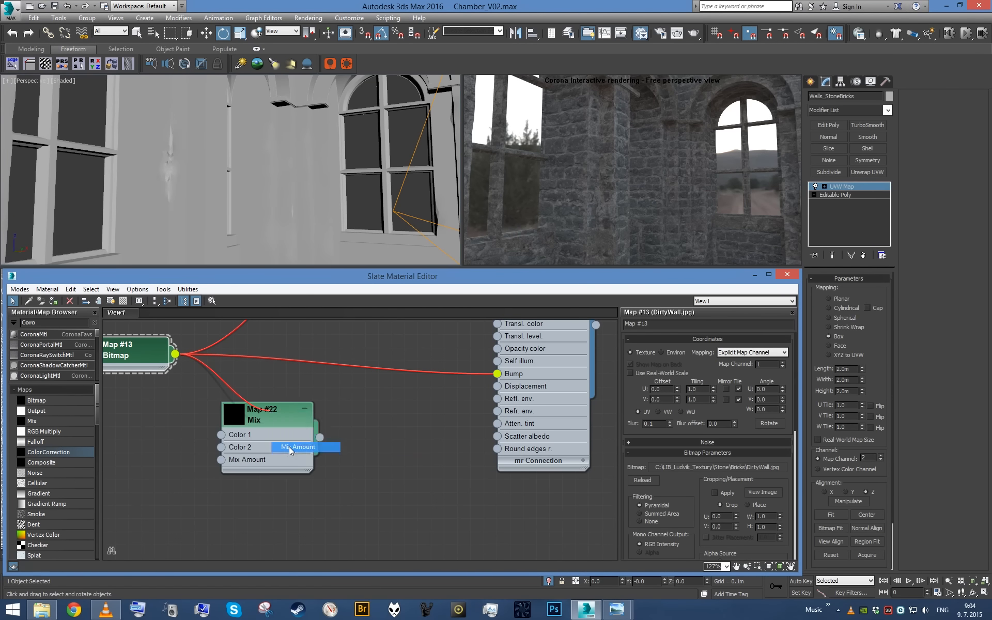
double_click(254, 433)
double_click(231, 417)
left_click_drag(284, 419, 362, 394)
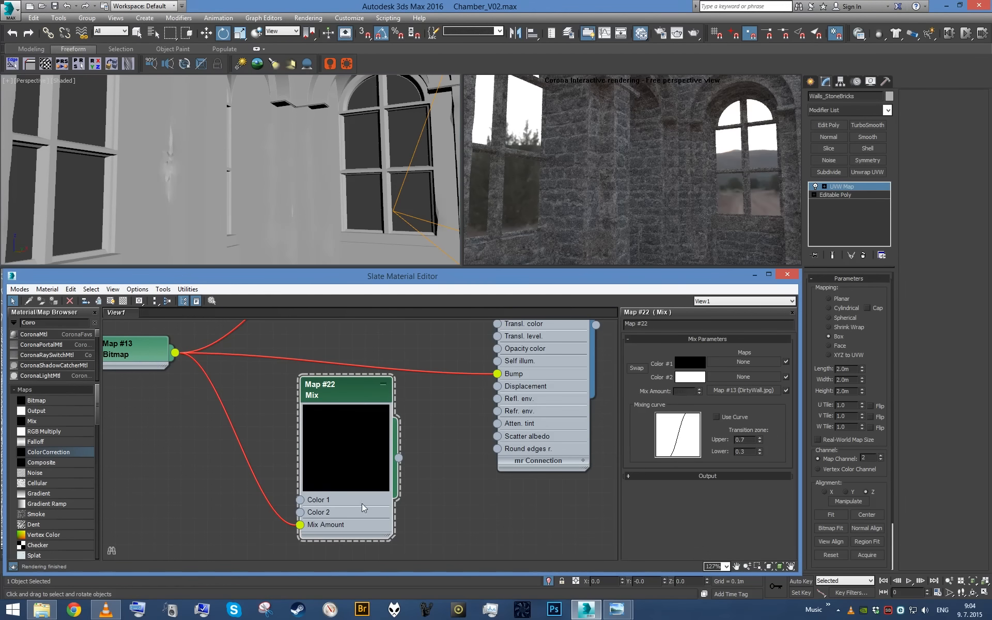
left_click(638, 368)
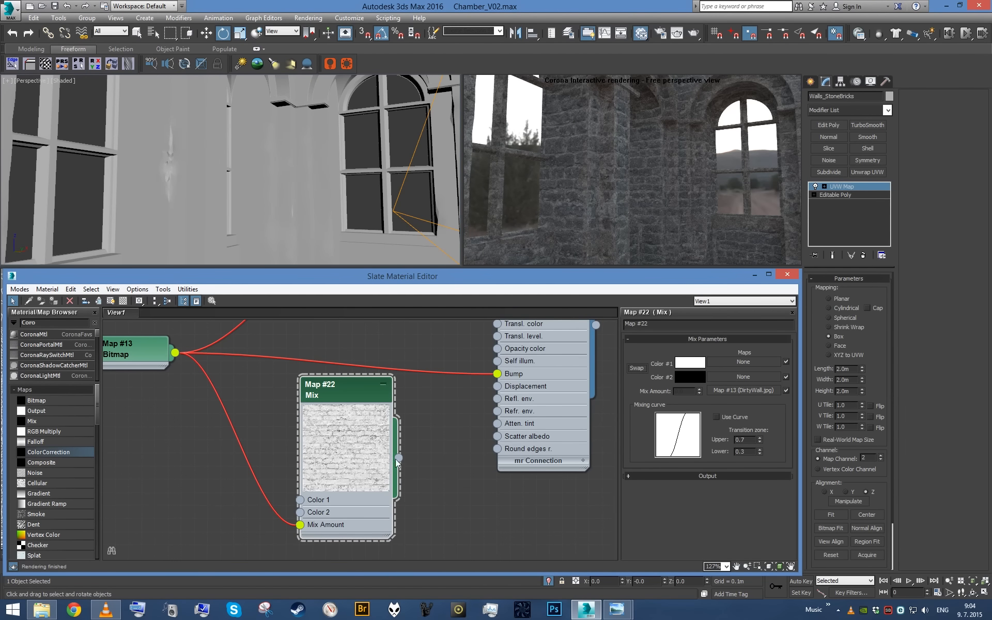
- Collapse the new Mix map's preview, reposition its node and connect it to the StoneBrickWall material's Refl. color
double_click(347, 450)
scroll(351, 450, "down", 1)
middle_click_drag(357, 451, 355, 548)
left_click_drag(358, 520, 504, 353)
scroll(366, 446, "up", 1)
scroll(415, 437, "up", 1)
- Set the StoneBrickWall material's Fresnel IOR to 2.2 and its reflection level to 1.0
left_click(545, 417)
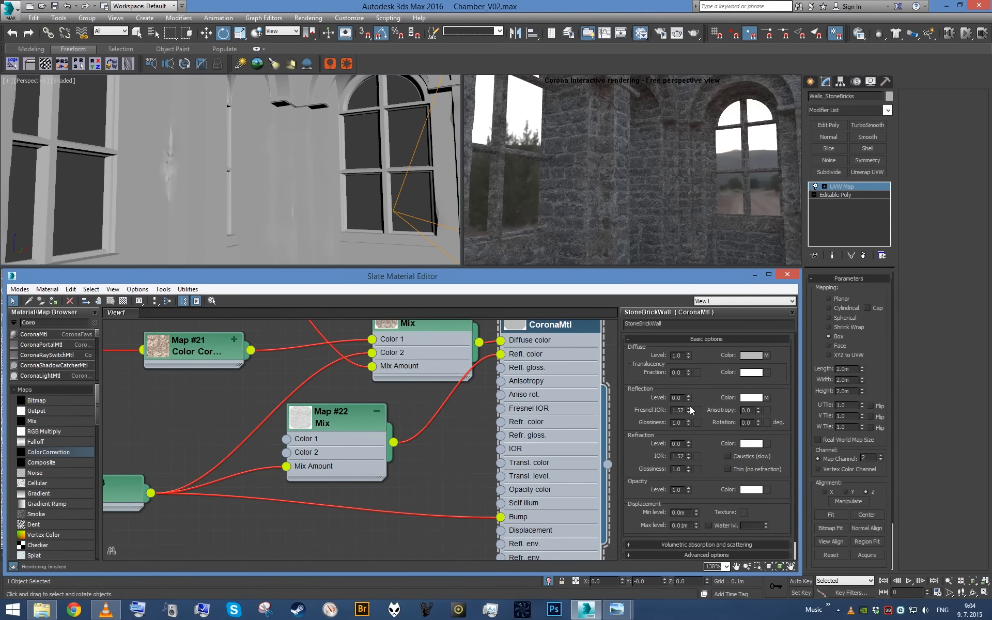
left_click(681, 410)
type("2.2")
key("Return")
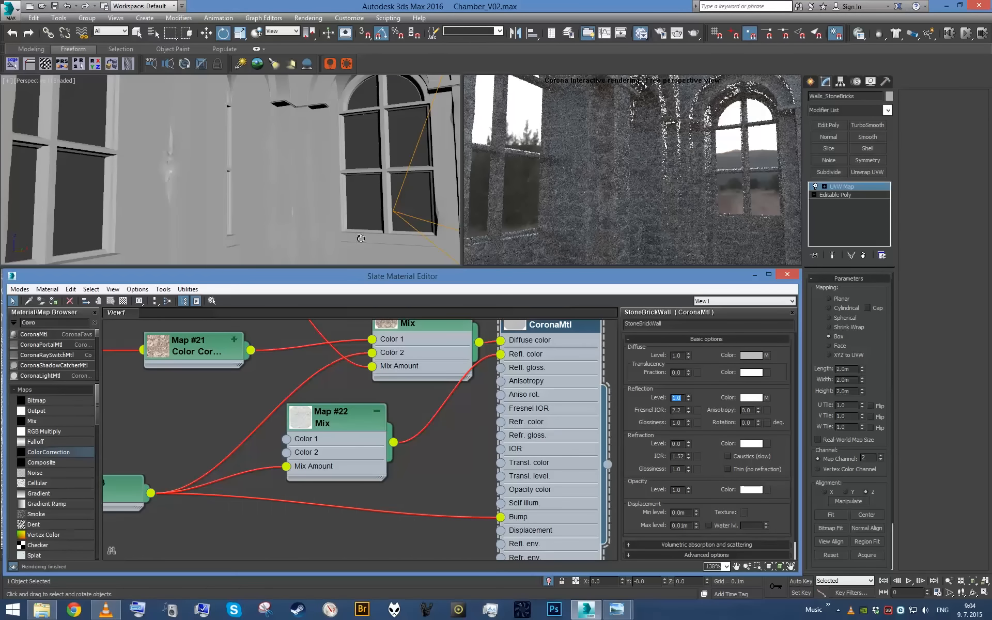
- Set the reflection Mix map's RGB Offset to -0.2 and enlarge its node preview
left_click(349, 467)
left_click(724, 476)
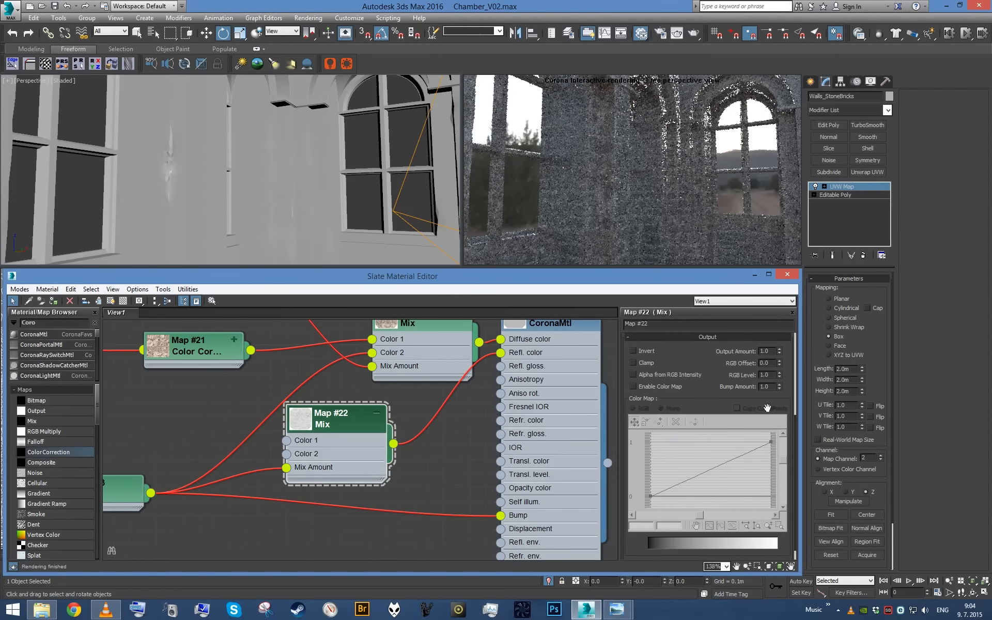
key("Return")
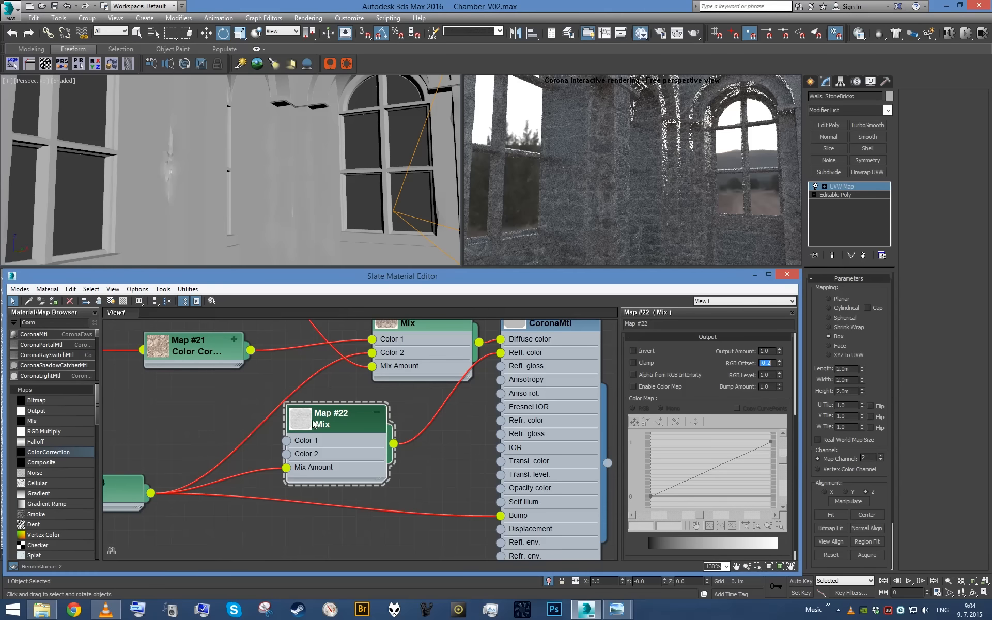
double_click(301, 418)
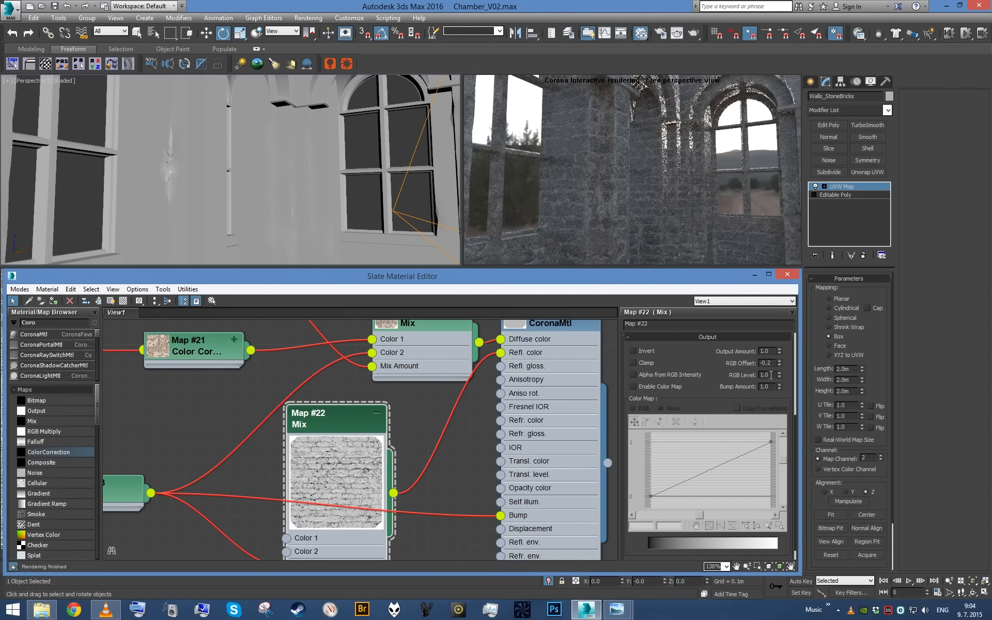
- Try RGB Levels of 0.5 and 0.3 on the reflection Mix map, settle on 0.4 and check the outer wall
type("0.5")
key("Return")
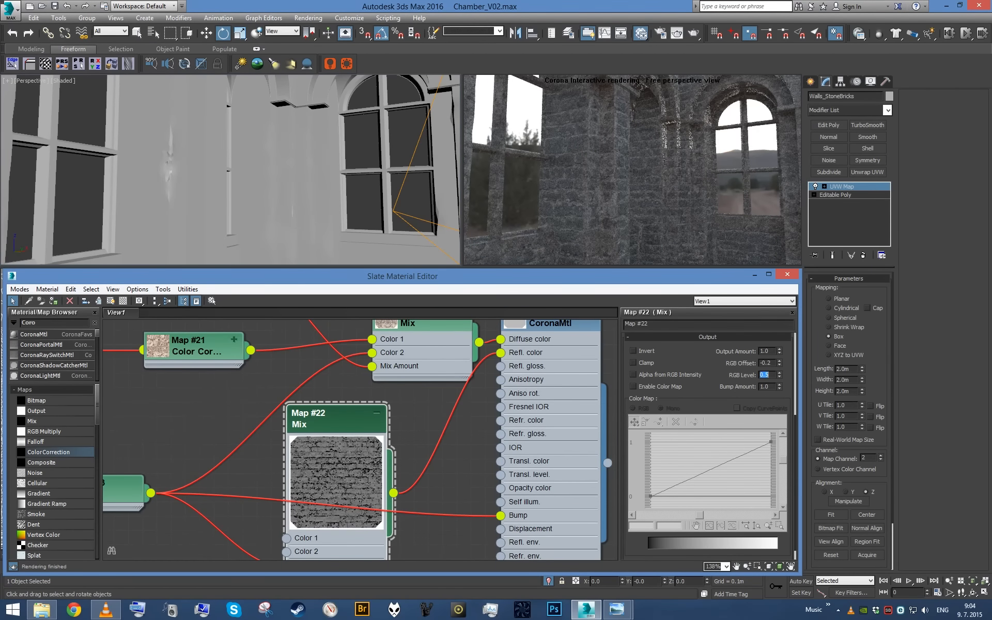
type(".3")
key("Return")
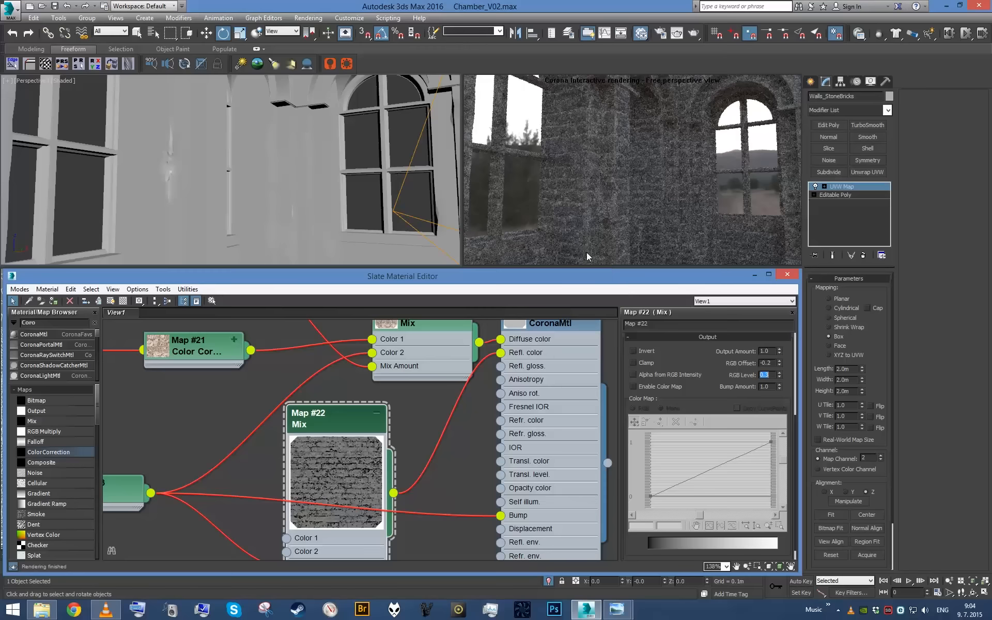
type(".4")
key("Return")
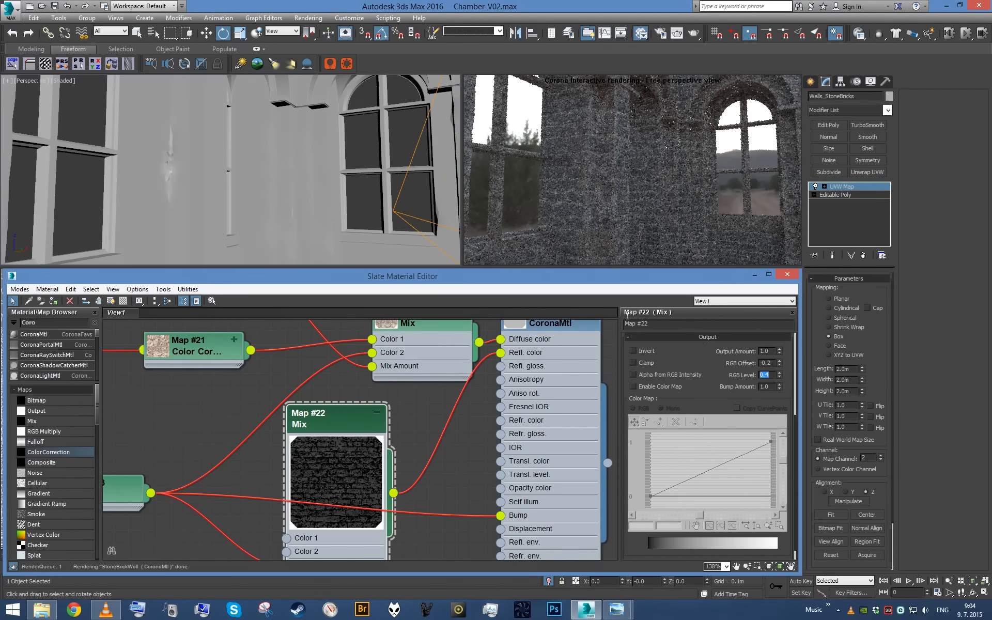
scroll(362, 210, "down", 4)
middle_click_drag(361, 210, 273, 217, "alt")
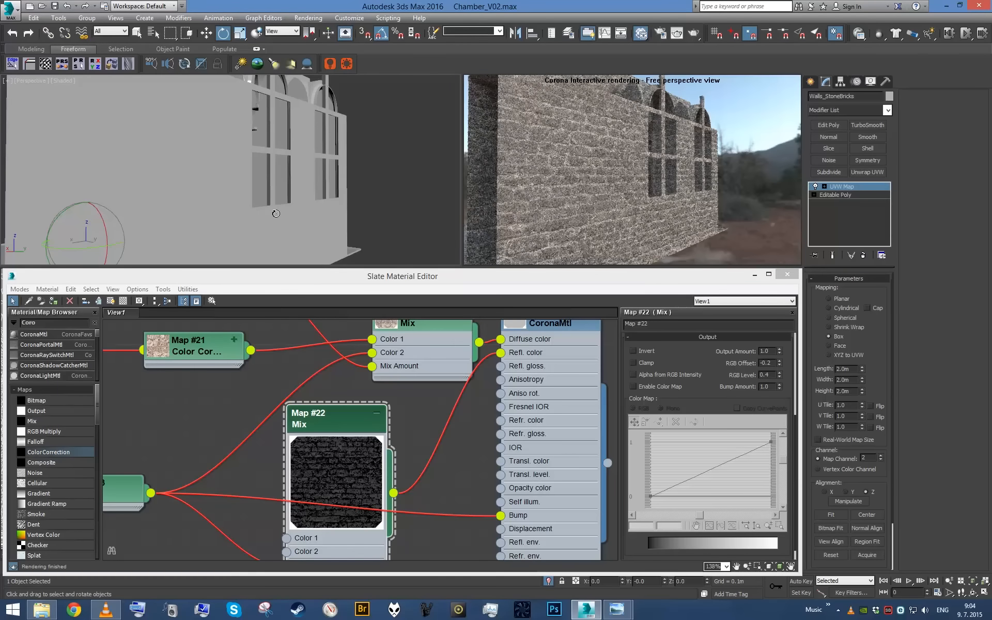
- Collapse the reflection Mix map's preview, move its node and feed it into a new Output map
double_click(356, 468)
scroll(355, 461, "down", 1)
middle_click_drag(366, 443, 312, 474)
left_click(349, 428)
scroll(362, 452, "up", 1)
scroll(383, 407, "down", 1)
scroll(315, 472, "up", 1)
left_click_drag(382, 443, 441, 450)
mouse_move(440, 457)
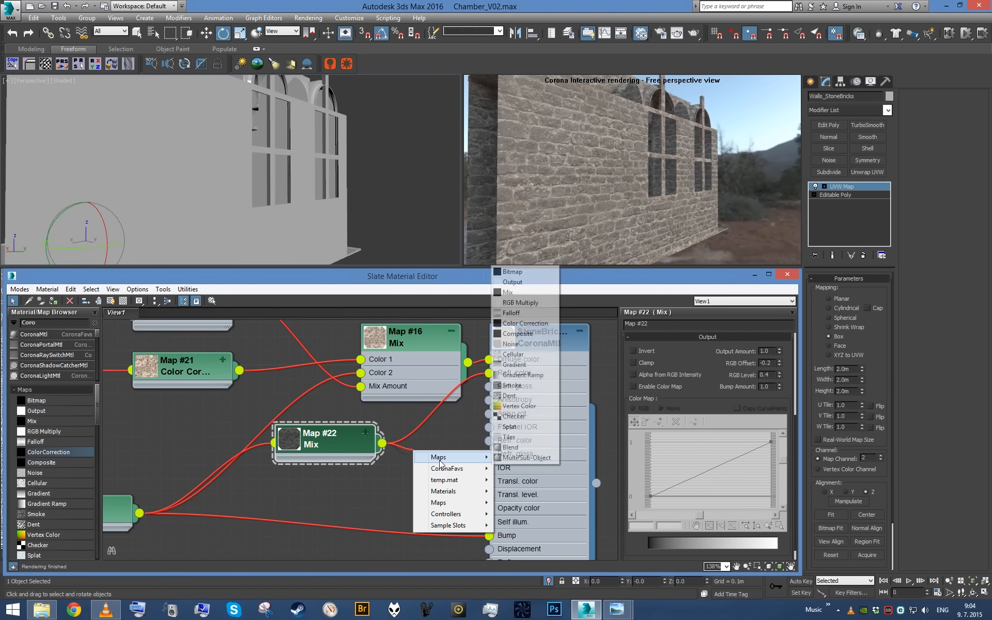
left_click(523, 283)
- Place the new Output map between the reflection Mix and the material and connect it to Refl. gloss
middle_click_drag(360, 547, 415, 523)
scroll(415, 523, "down", 1)
left_click_drag(156, 496, 68, 496)
left_click_drag(392, 424, 315, 437)
left_click_drag(465, 440, 533, 376)
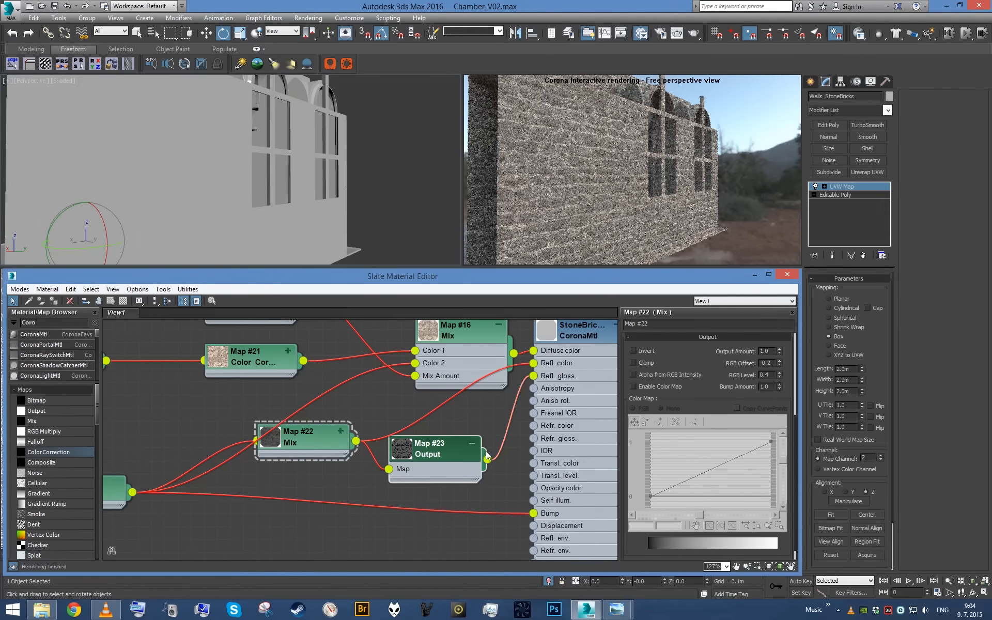
- Switch the viewport to the camera view and end the wall isolation to show the whole chamber
middle_click_drag(217, 170, 232, 168, "alt")
key("c")
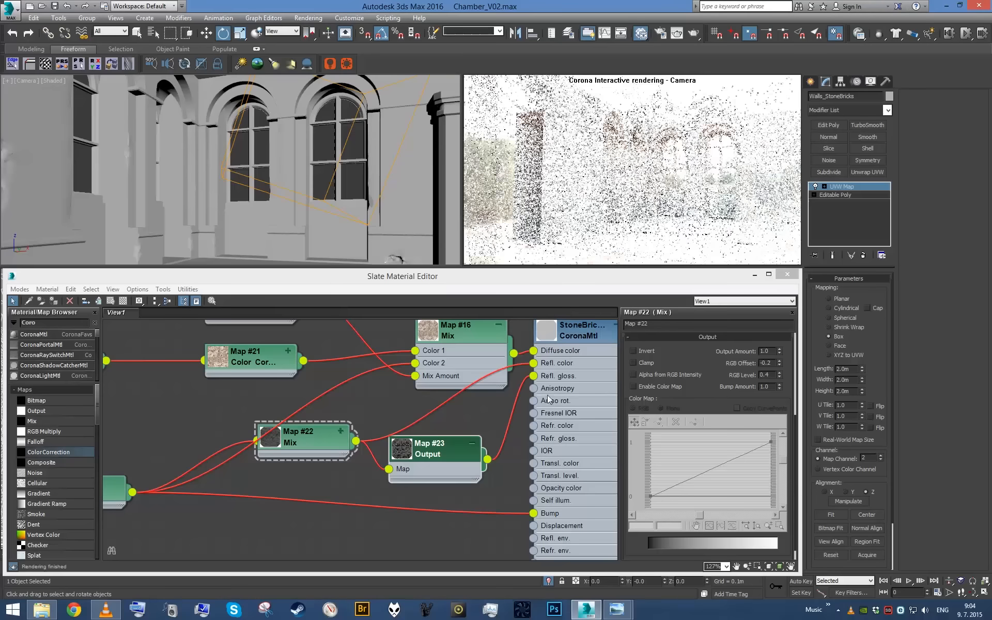
left_click(548, 581)
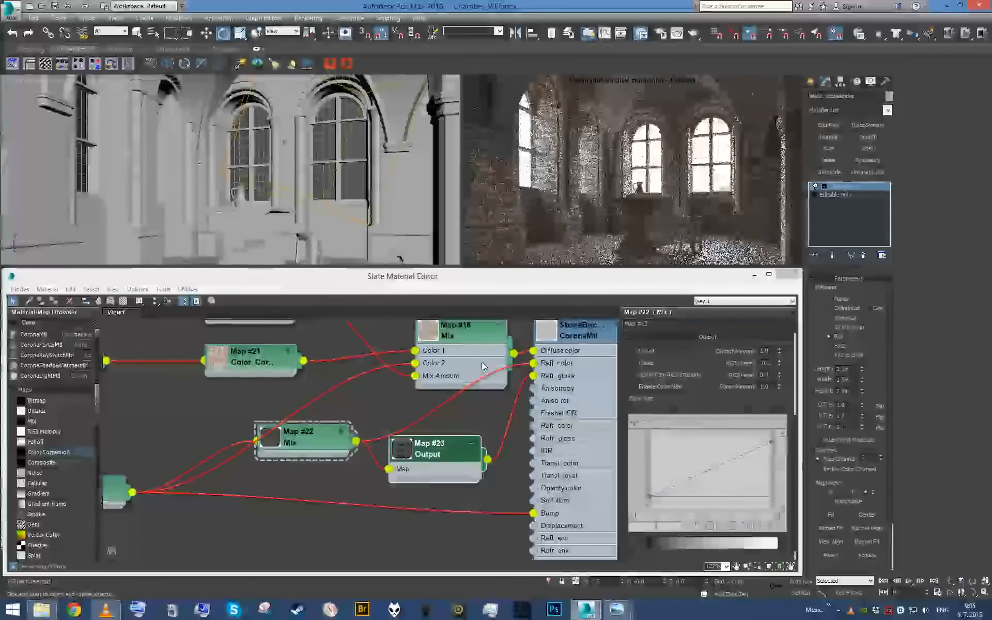
- Set the StoneBrickWall material's diffuse level to 0 and disable its bump map to judge the reflections alone
left_click(451, 472)
left_click_drag(774, 425, 773, 398)
double_click(580, 331)
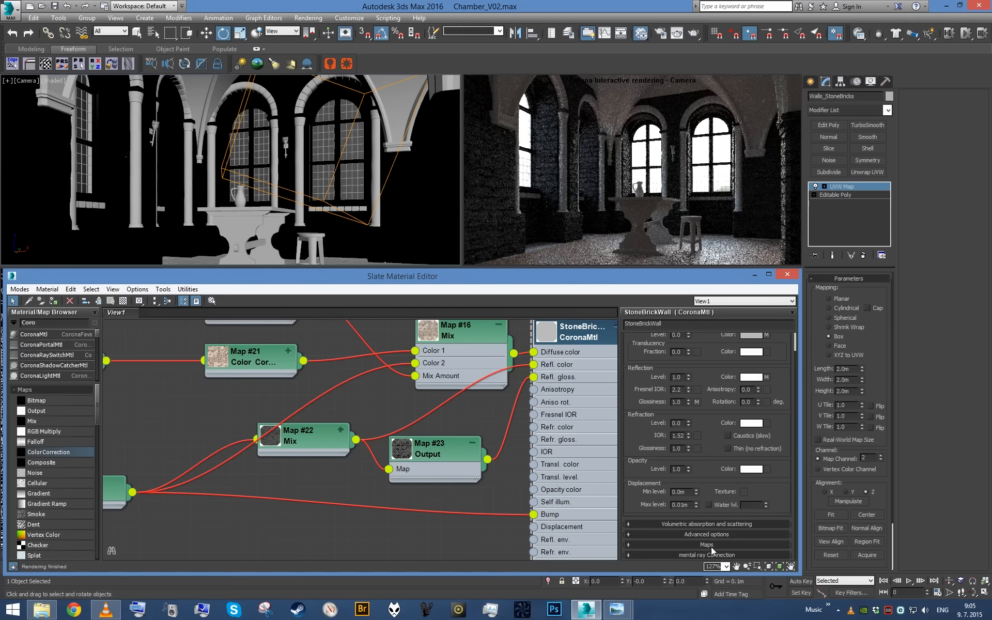
left_click(711, 547)
left_click(635, 523)
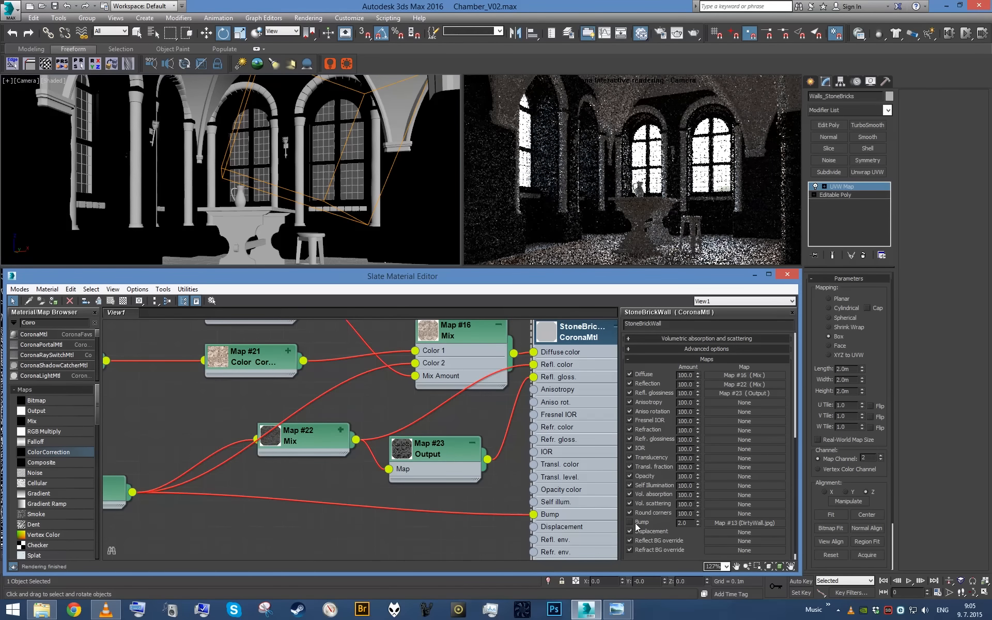
- Try RGB Levels of 2 and 5 on the glossiness Output map and settle on 1.5
double_click(444, 472)
double_click(768, 424)
type("2")
key("Return")
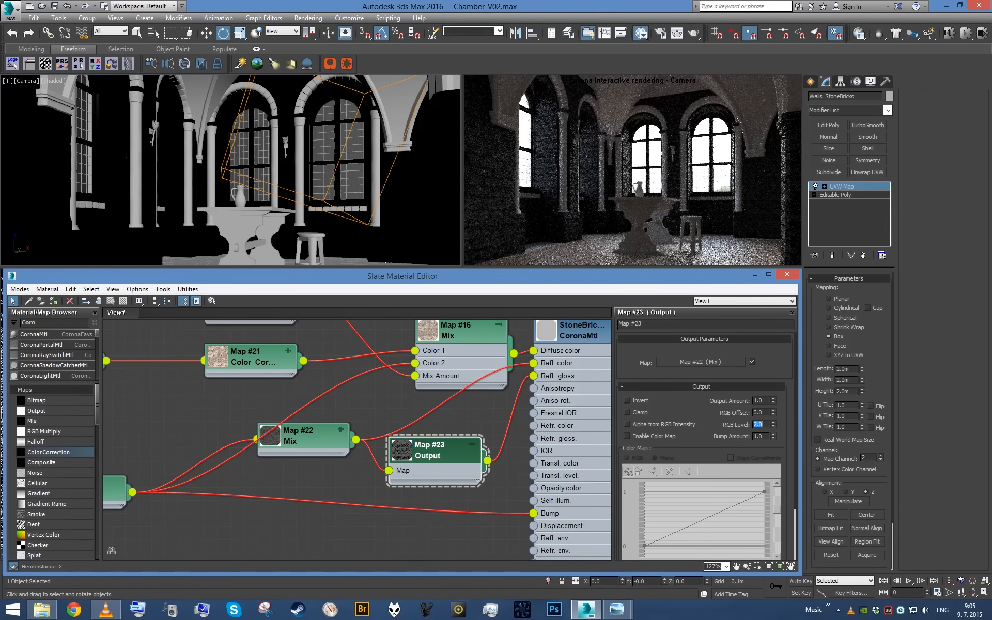
type("5")
key("Return")
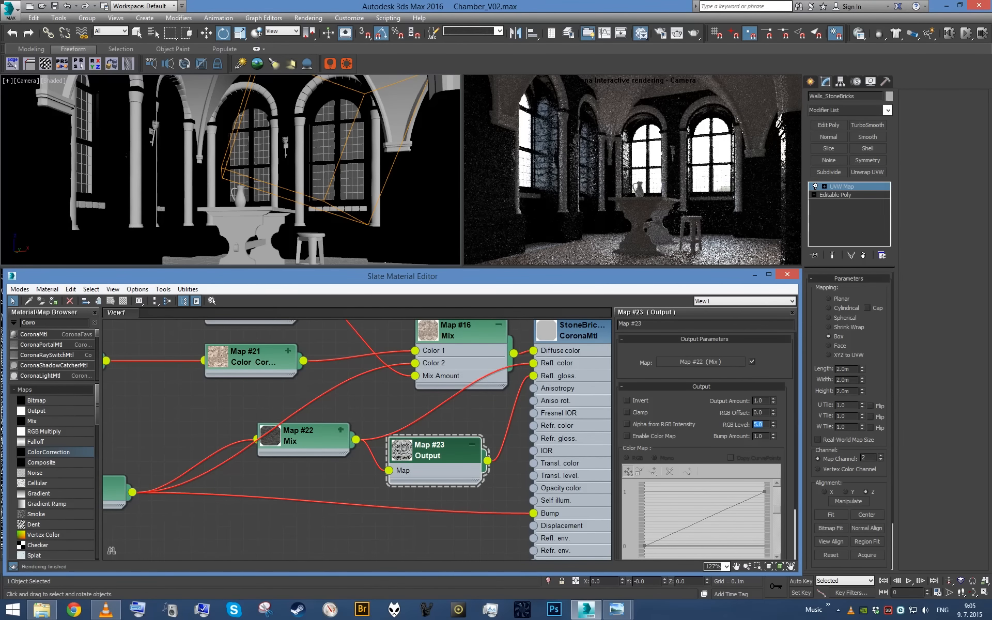
type("2")
key("Return")
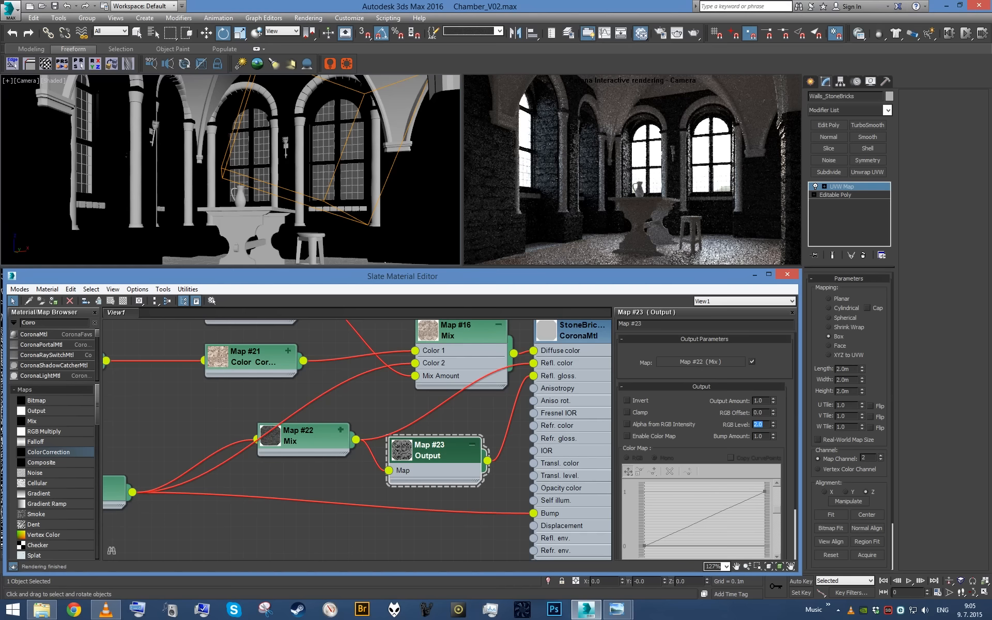
type("1.5")
key("Return")
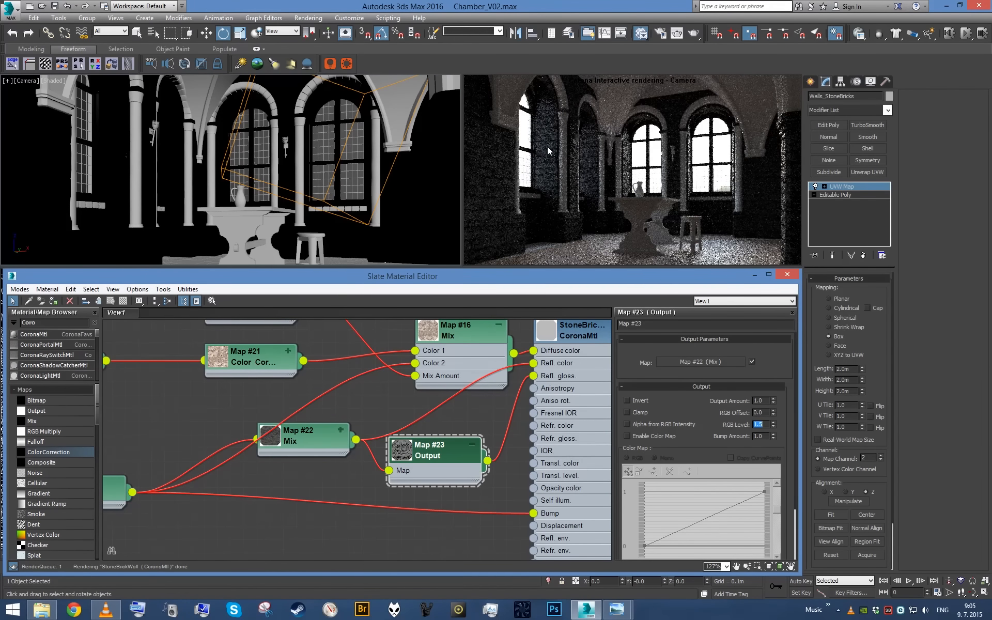
- Restore the StoneBrickWall material's diffuse level to 1.0 and enable its bump map again
left_click(563, 382)
scroll(711, 414, "up", 5)
double_click(678, 355)
type("1")
key("Return")
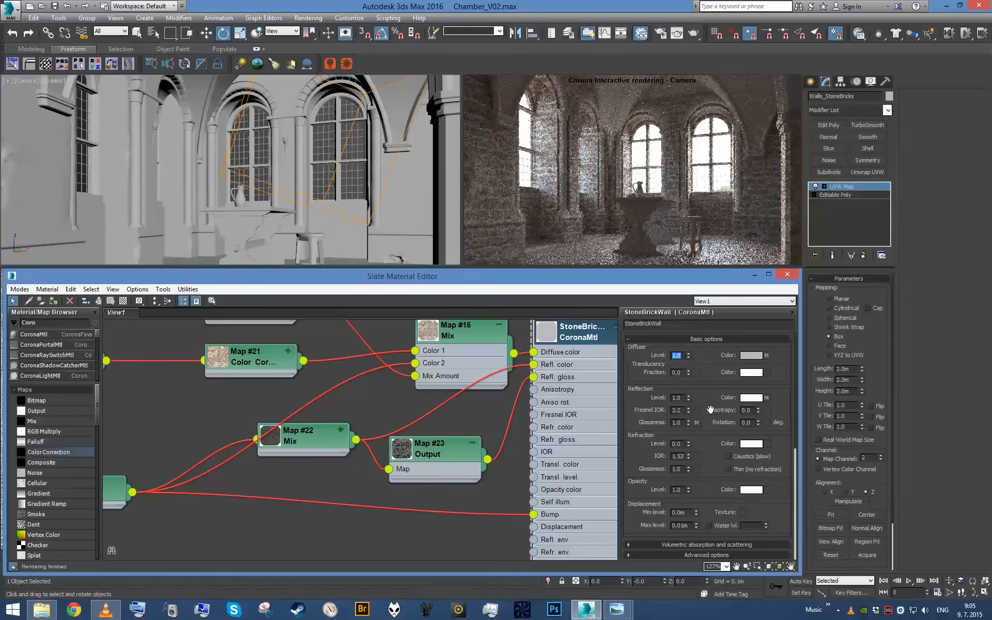
left_click_drag(709, 445, 688, 235)
left_click(651, 519)
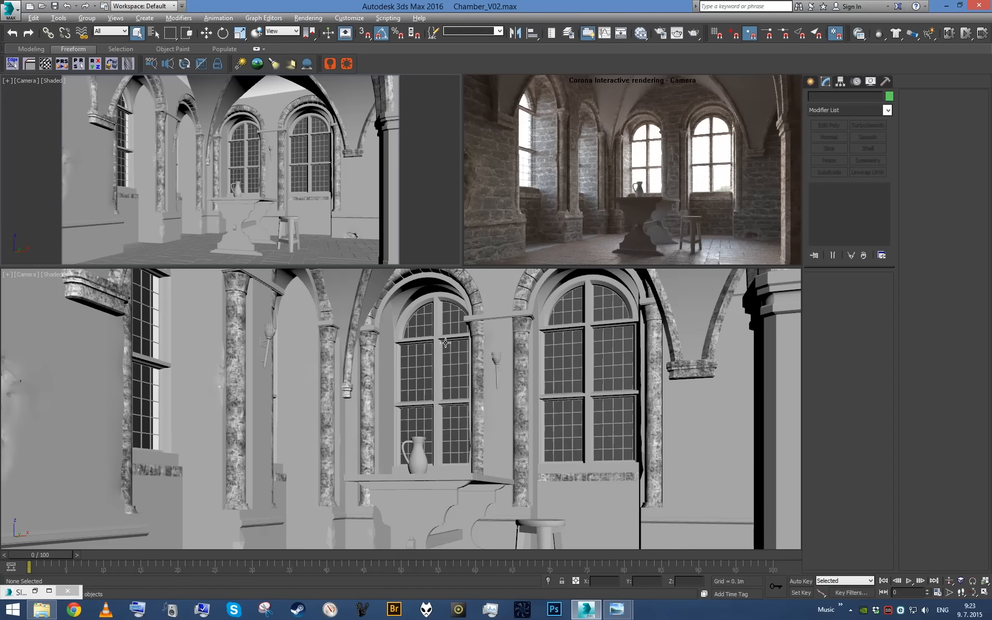
left_click(393, 358)
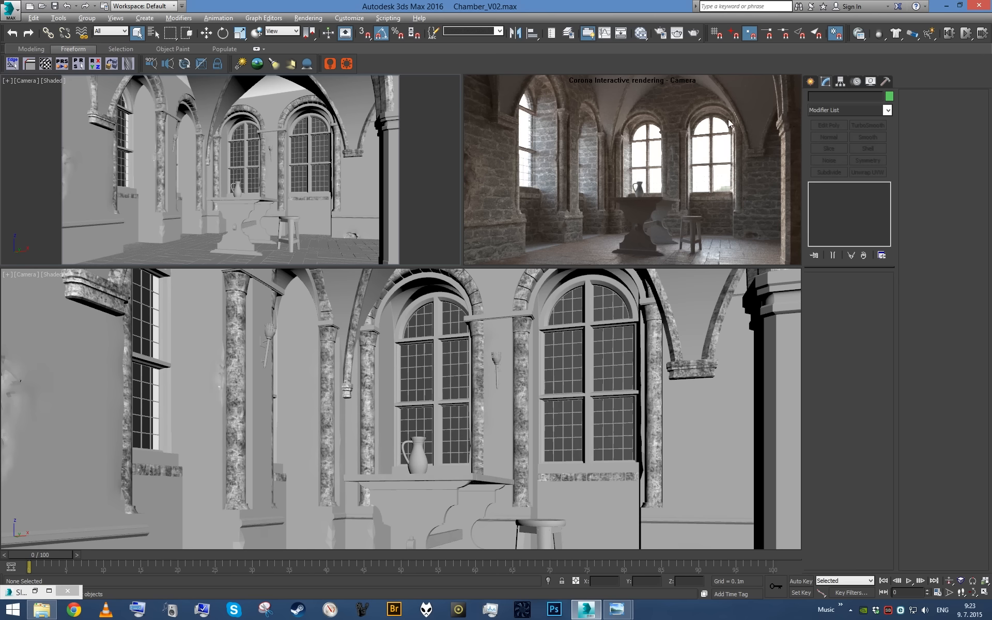
- Isolate the Arch_Details_Stone object and show its columns and arches in a perspective view
left_click(654, 355)
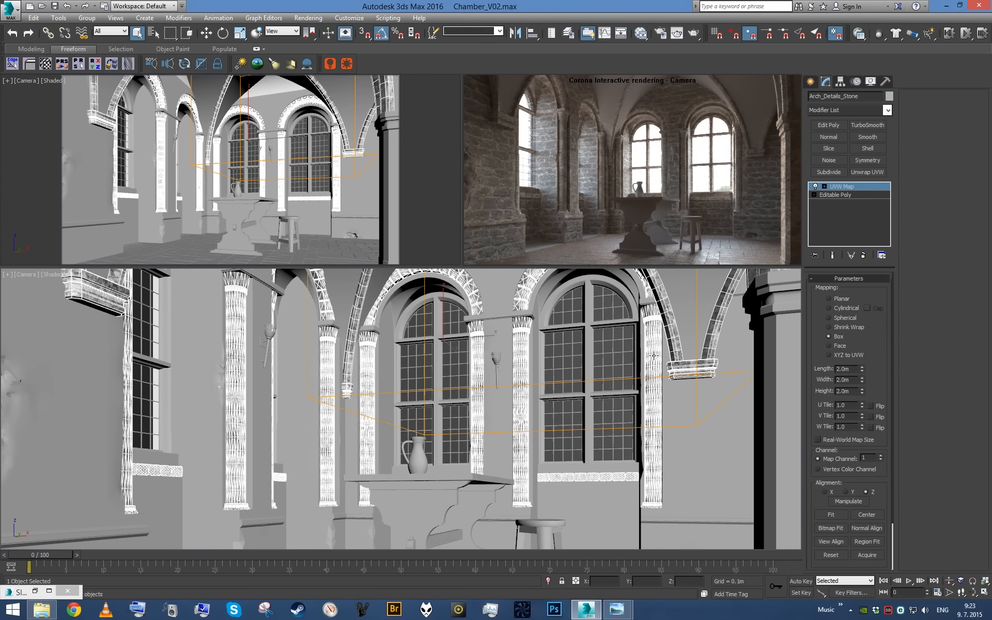
key("alt+q")
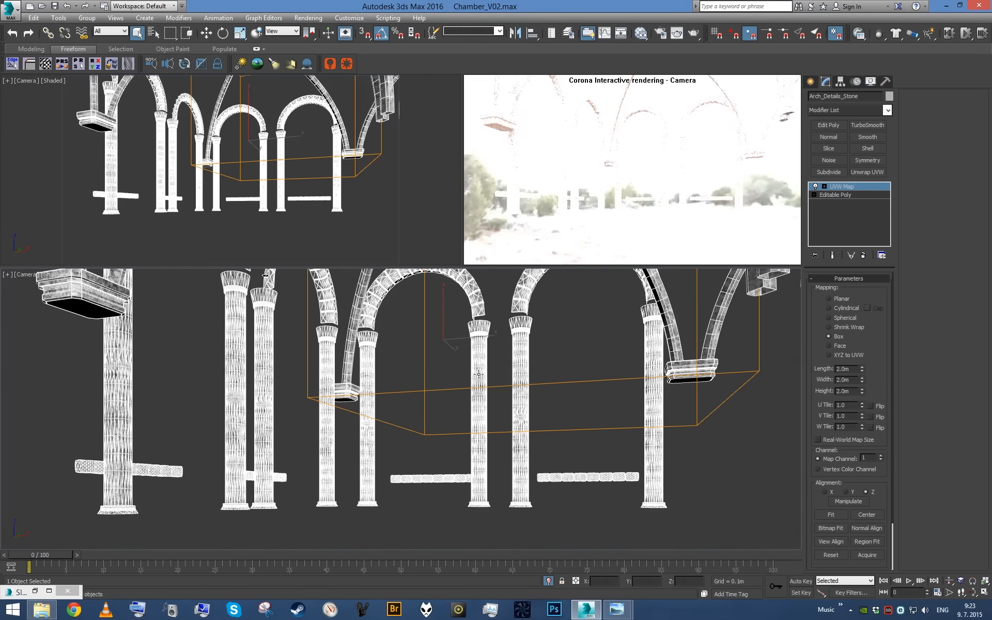
key("p")
scroll(484, 352, "down", 5)
scroll(438, 325, "up", 5)
middle_click_drag(484, 352, 525, 416, "alt")
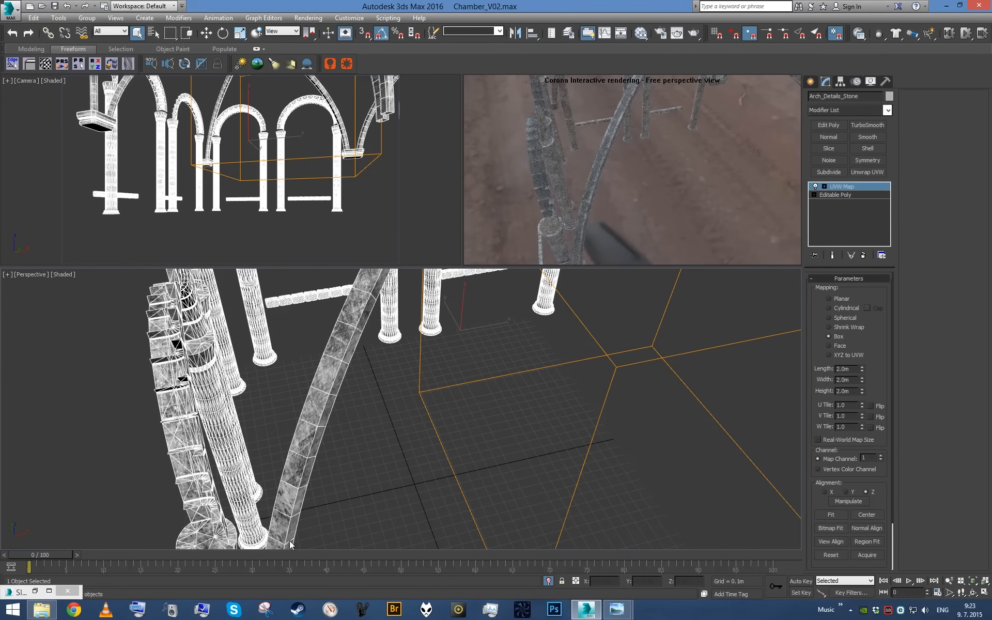
- Bring up the StoneFeatures material's basic reflection settings in the Slate Material Editor and move its node aside for space
left_click(35, 591)
scroll(504, 451, "down", 2)
scroll(437, 451, "up", 1)
middle_click_drag(507, 452, 470, 354)
scroll(438, 450, "down", 3)
scroll(421, 449, "up", 2)
middle_click_drag(421, 482, 549, 467)
scroll(460, 458, "up", 1)
double_click(479, 449)
scroll(474, 461, "up", 3)
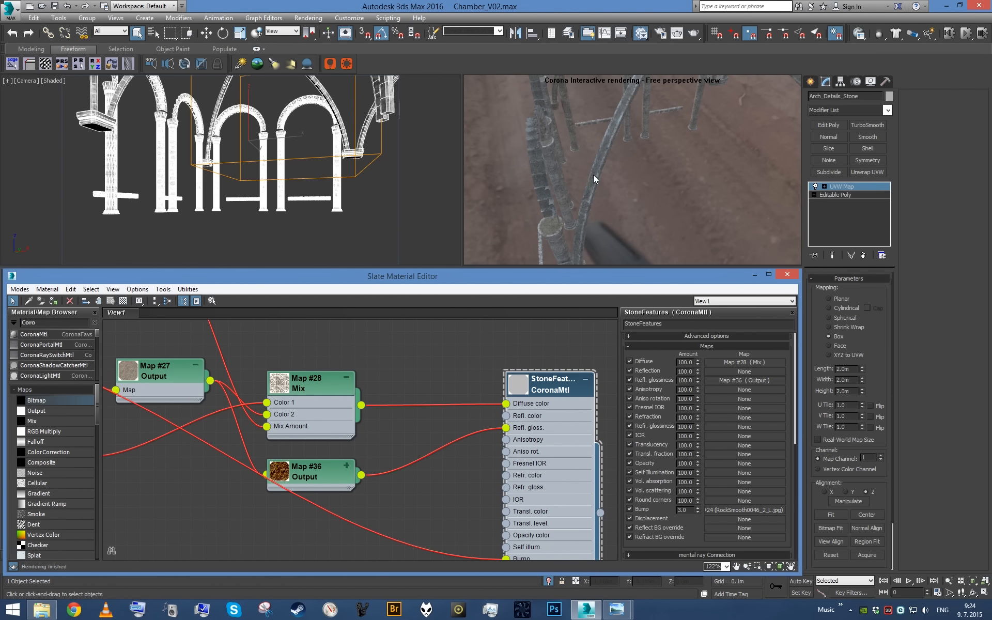
left_click_drag(554, 440, 568, 451)
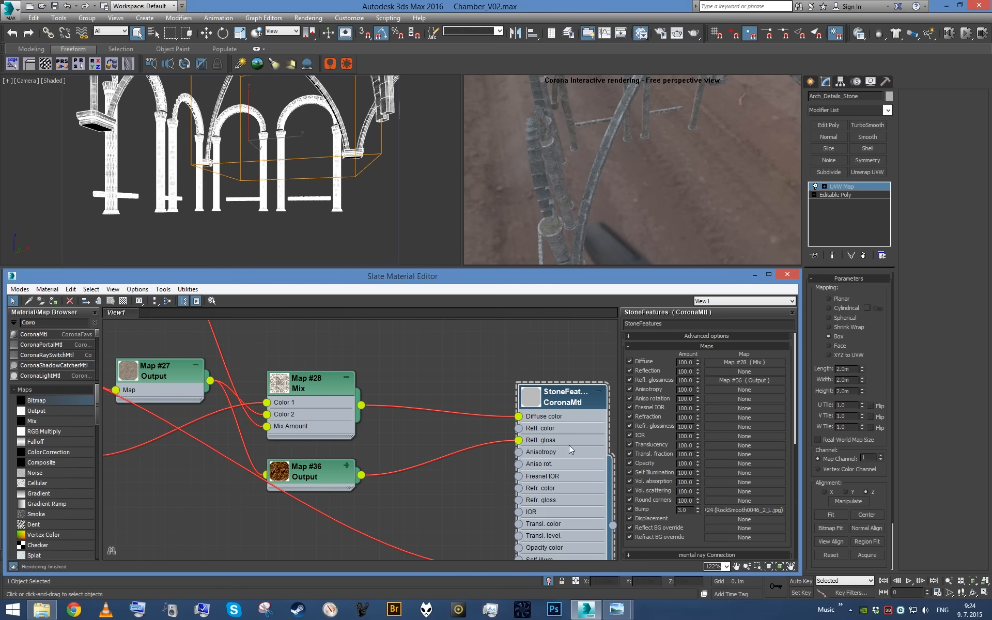
scroll(693, 385, "up", 5)
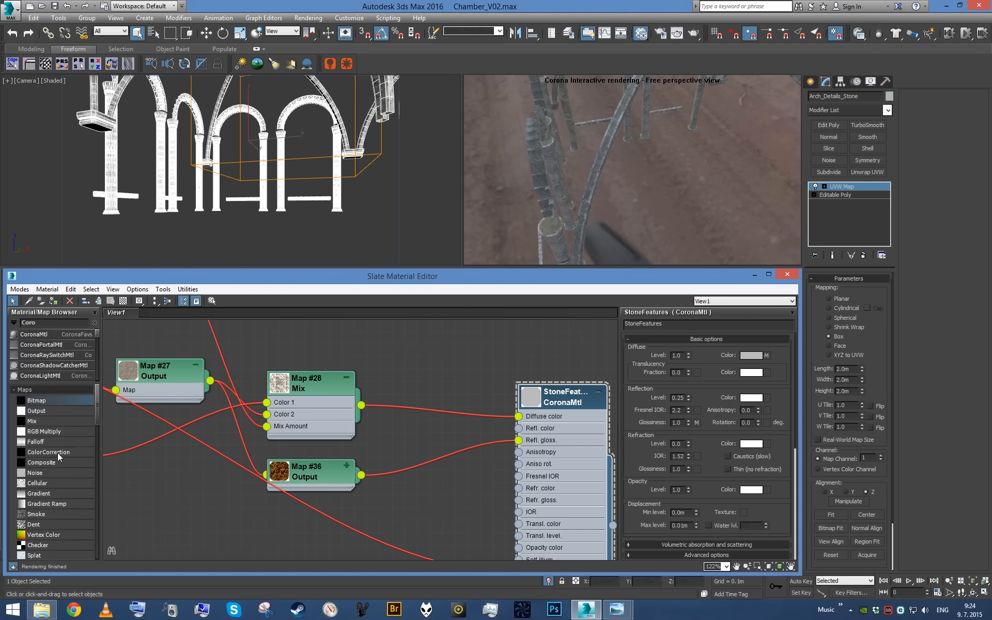
- Duplicate the diffuse Mix map, detach both colour inputs of the copy and connect it to StoneFeatures' reflection colour
scroll(321, 400, "down", 1)
middle_click_drag(319, 403, 312, 412)
mouse_move(311, 413)
left_mouse_down("shift")
mouse_move(411, 442)
mouse_move(440, 491)
left_mouse_up("shift")
middle_click_drag(444, 504, 445, 477)
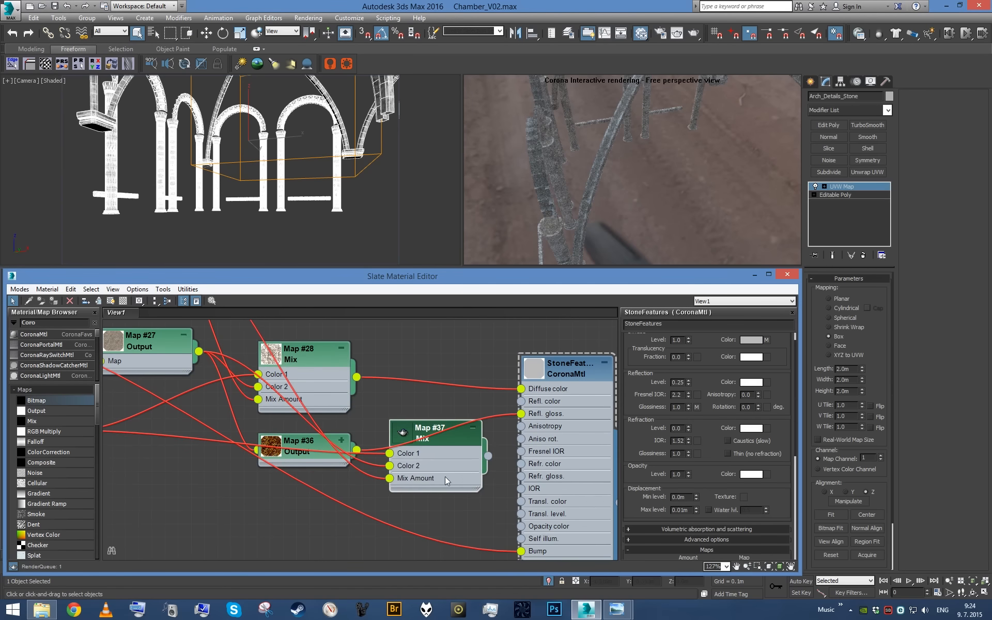
left_click_drag(445, 476, 469, 503)
left_click_drag(417, 479, 316, 531)
left_click_drag(498, 484, 521, 401)
- Set Color 1 of the new reflection Mix map to black
double_click(432, 405)
left_click_drag(431, 404, 450, 443)
left_click(685, 365)
left_click_drag(366, 121, 308, 130)
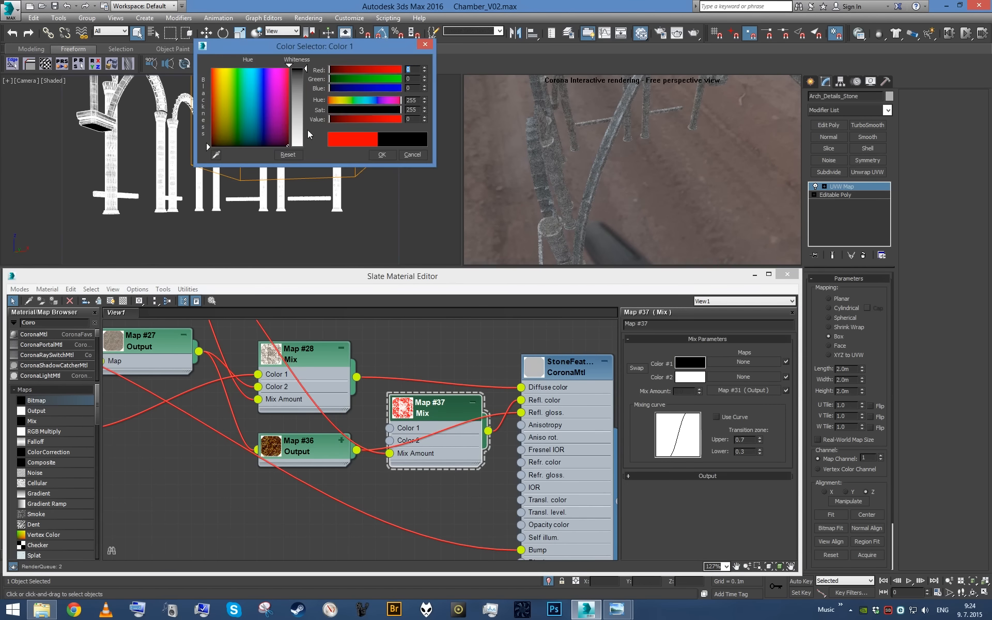
left_click(381, 154)
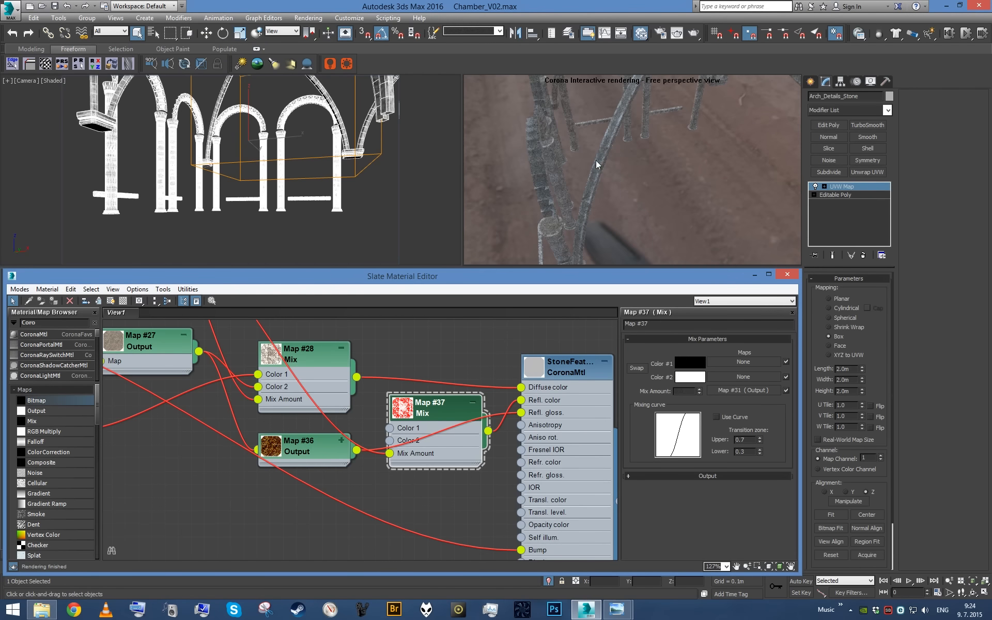
- Set Color 2 of the reflection Mix map to a grey with value 64
left_click(683, 378)
double_click(412, 118)
type("6")
key("Return")
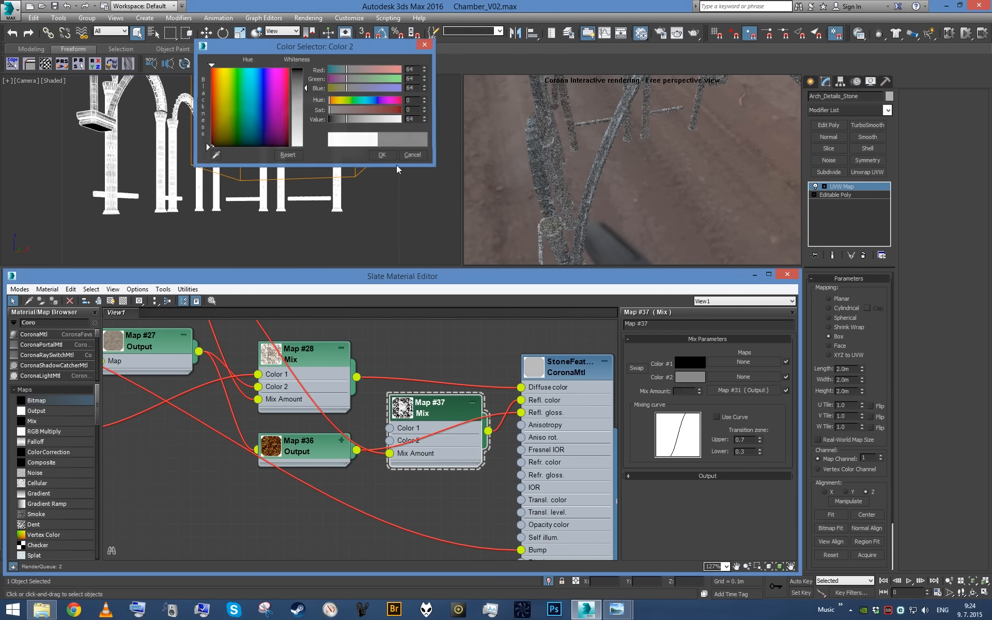
left_click(382, 154)
- Move the reflection Mix node closer to StoneFeatures and review the material's settings and its whole map network
double_click(578, 411)
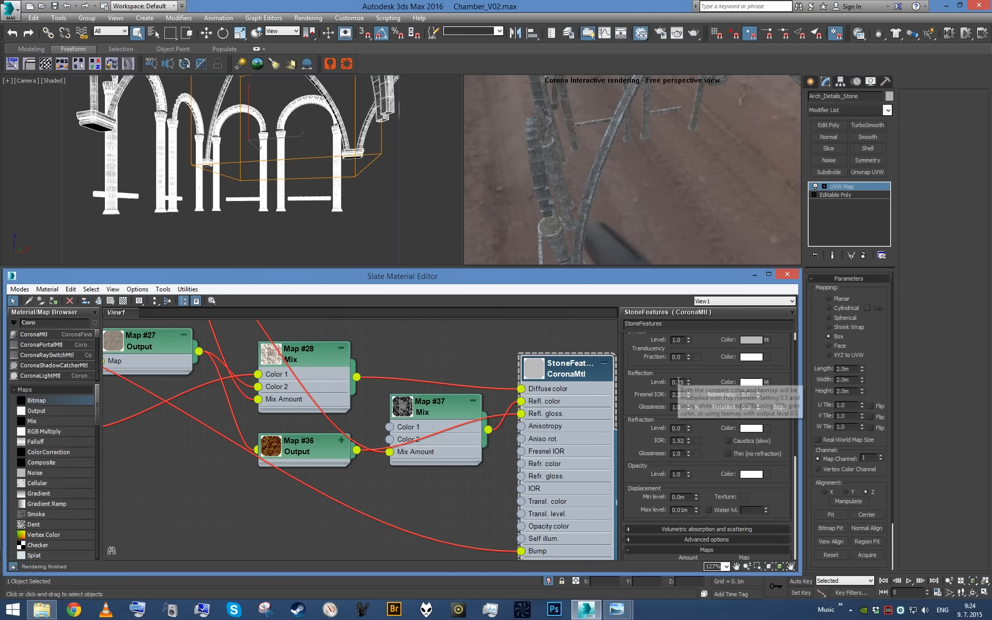
mouse_move(468, 450)
left_mouse_down()
mouse_move(467, 429)
mouse_move(480, 436)
left_mouse_up()
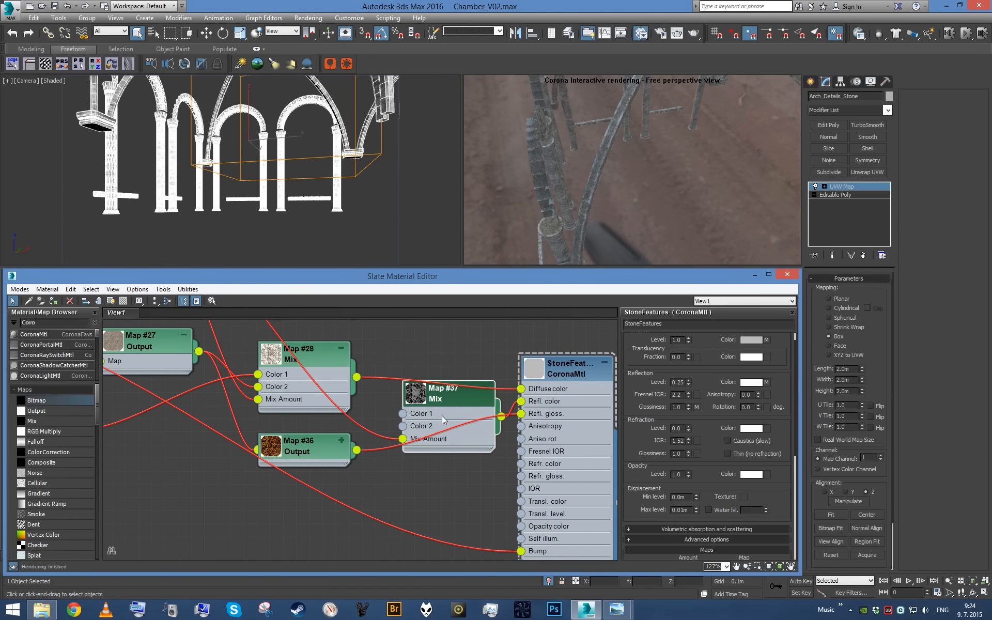
scroll(441, 416, "down", 4)
scroll(435, 417, "down", 3)
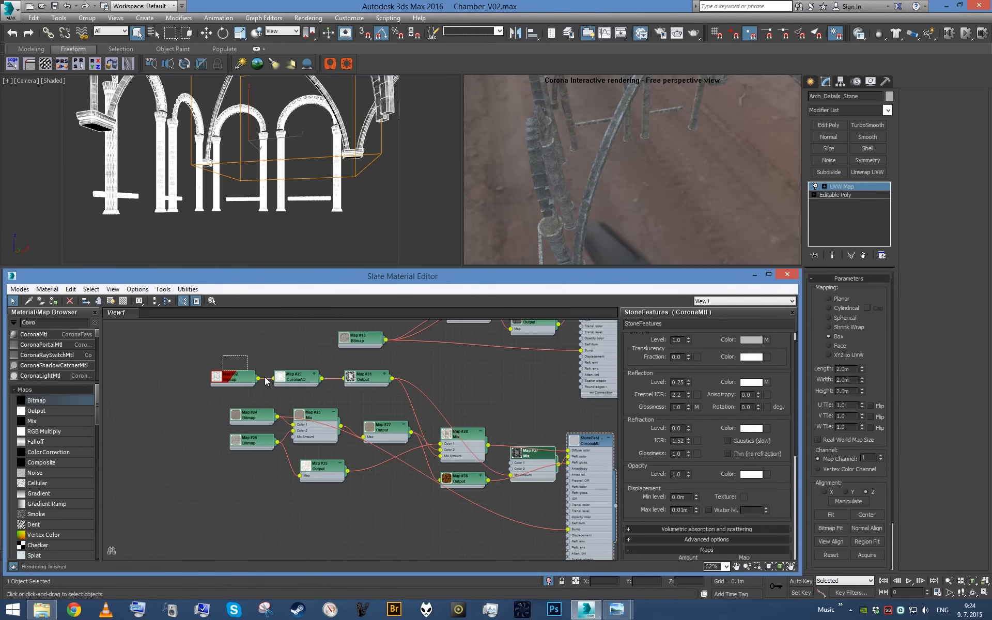
scroll(522, 463, "up", 3)
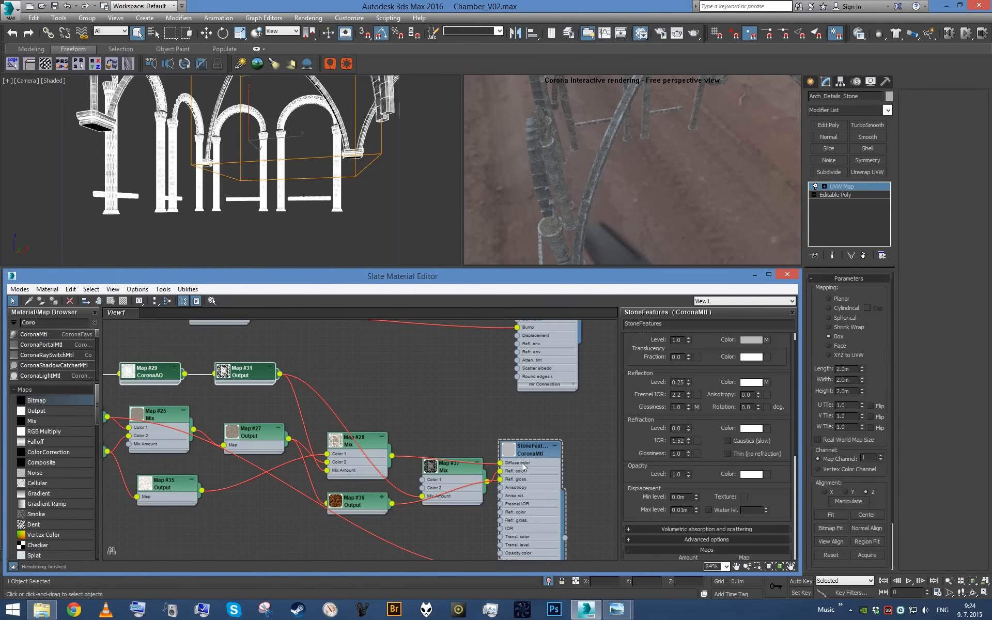
- Close the material editor and end the isolation of the arch details
left_click(787, 274)
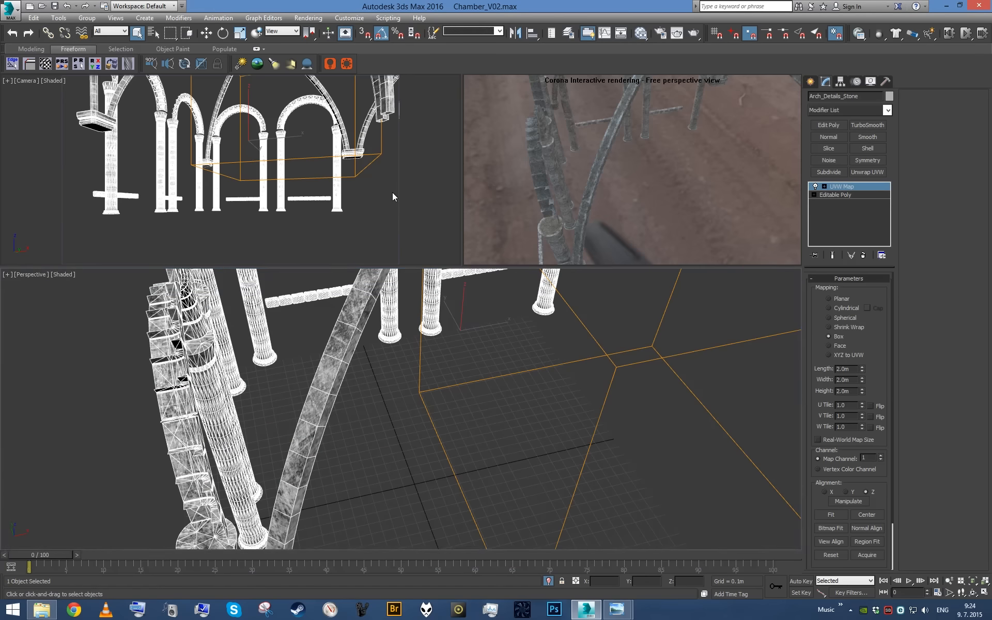
right_click(392, 193)
left_click(548, 581)
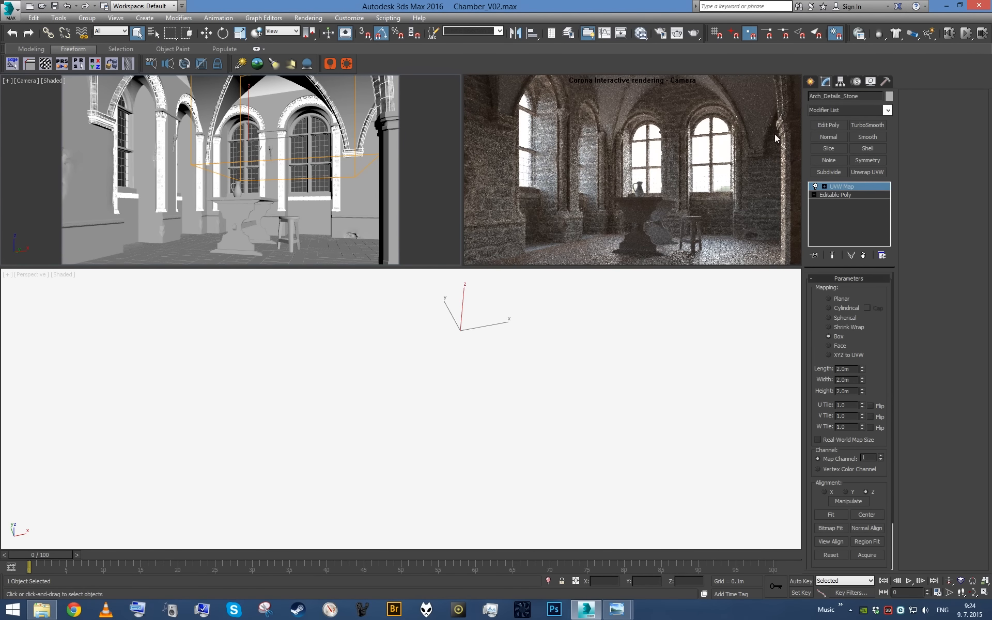
- Switch the camera viewport to perspective, isolate the DomeCeiling_Stucco object and view it from below
key("p")
key("z")
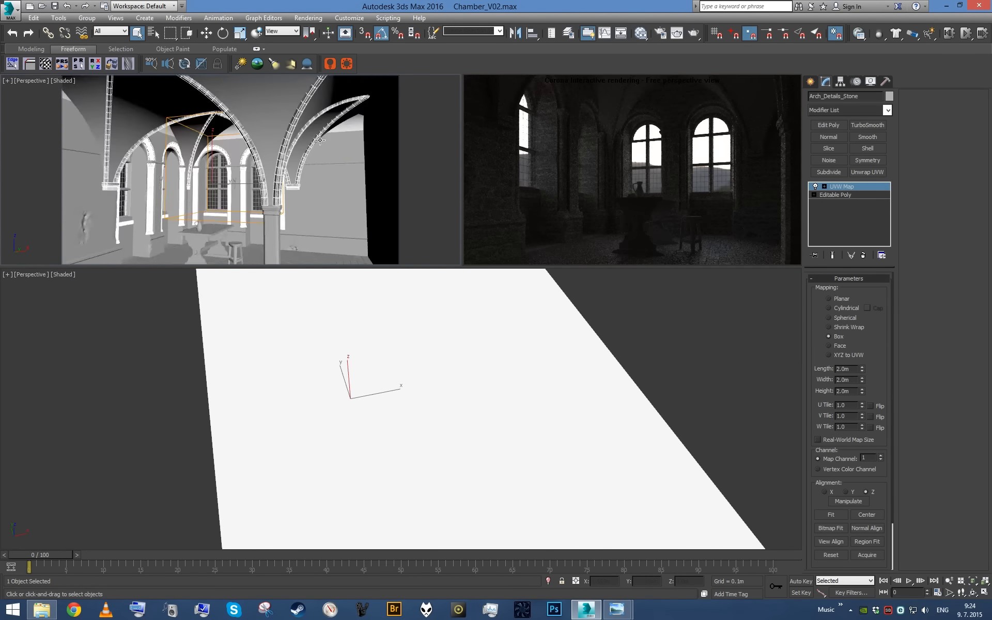
scroll(315, 137, "up", 3)
left_click(315, 137)
key("z")
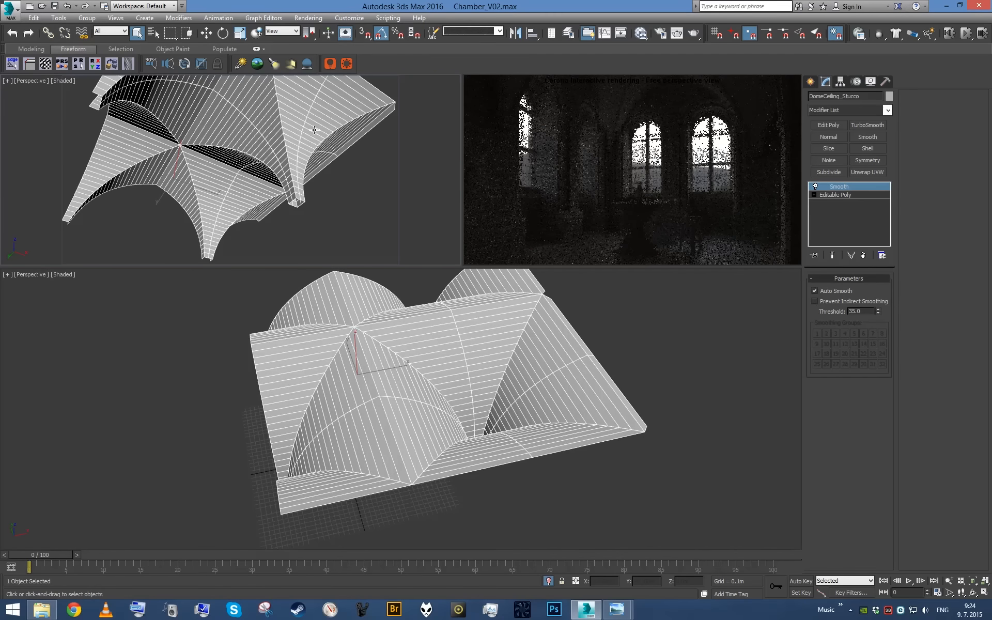
middle_click_drag(314, 130, 301, 152, "alt")
- Create a new CoronaMtl in the Slate Material Editor and name it CeilingPlaster
key("m")
scroll(418, 395, "down", 8)
scroll(419, 380, "up", 6)
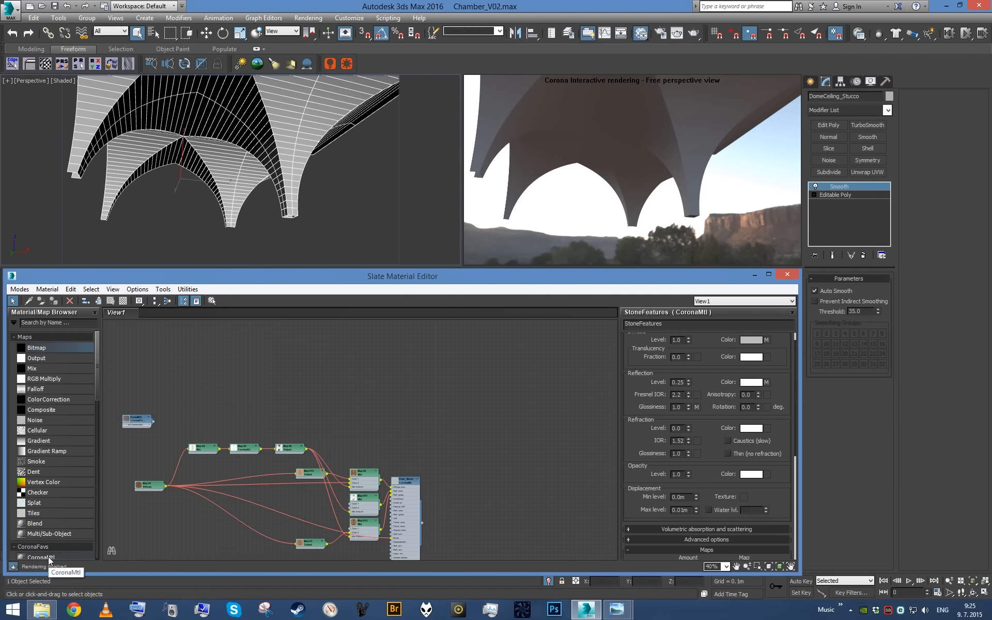
left_click_drag(50, 560, 477, 373)
left_click(672, 324)
type("CeilingPlaster")
key("Return")
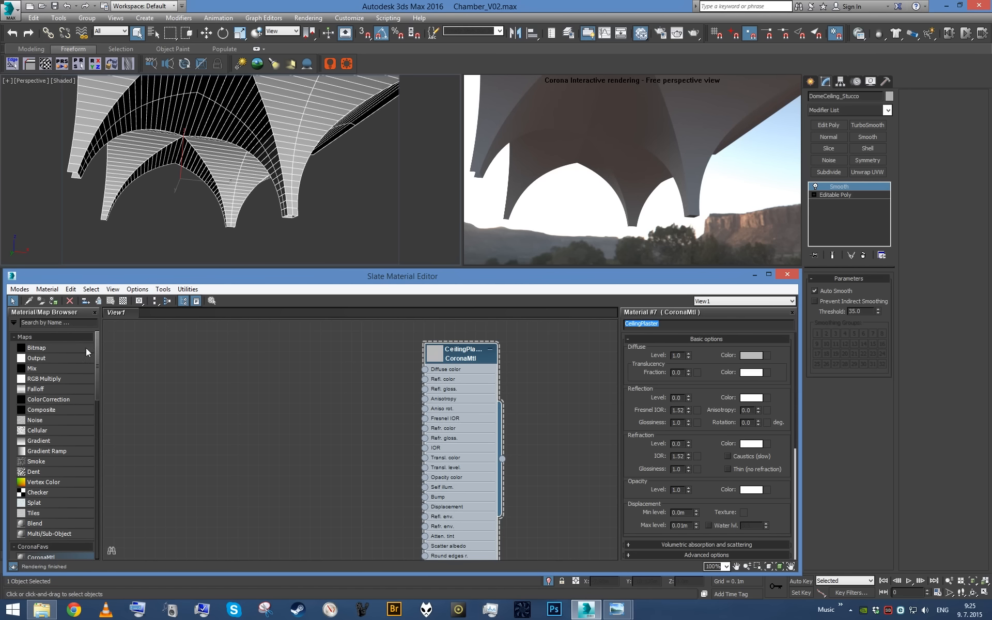
- Add a Bitmap map for CeilingPlaster's diffuse colour and browse to the Plaster texture folder
left_click_drag(85, 350, 425, 379)
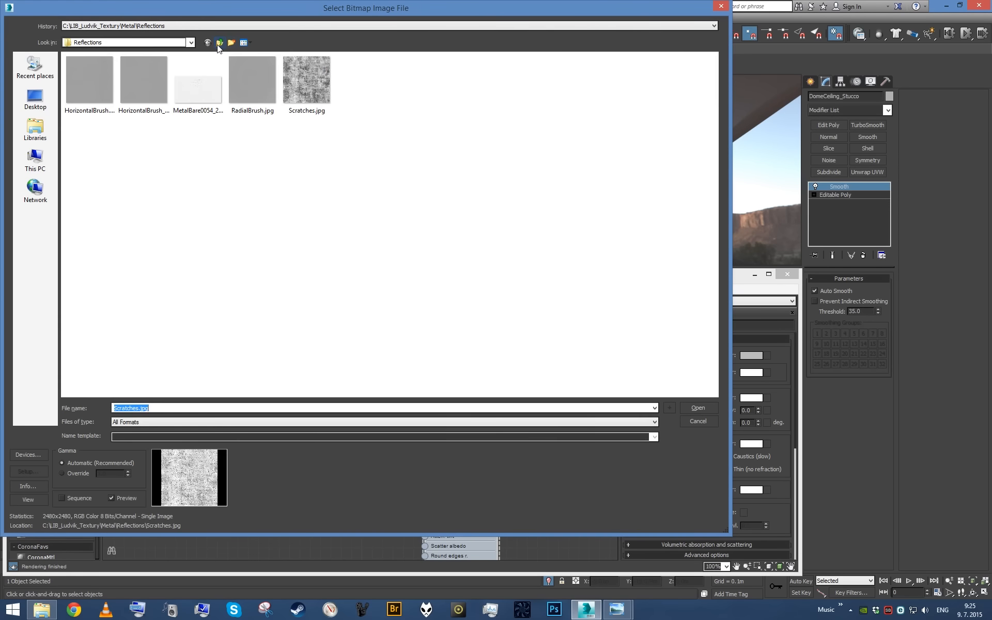
double_click(219, 44)
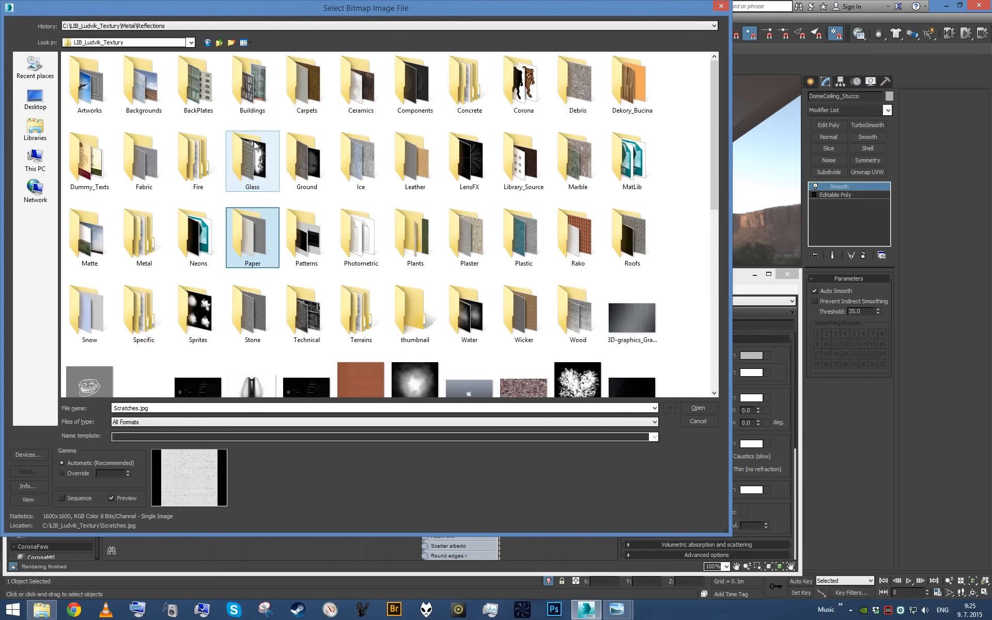
double_click(473, 253)
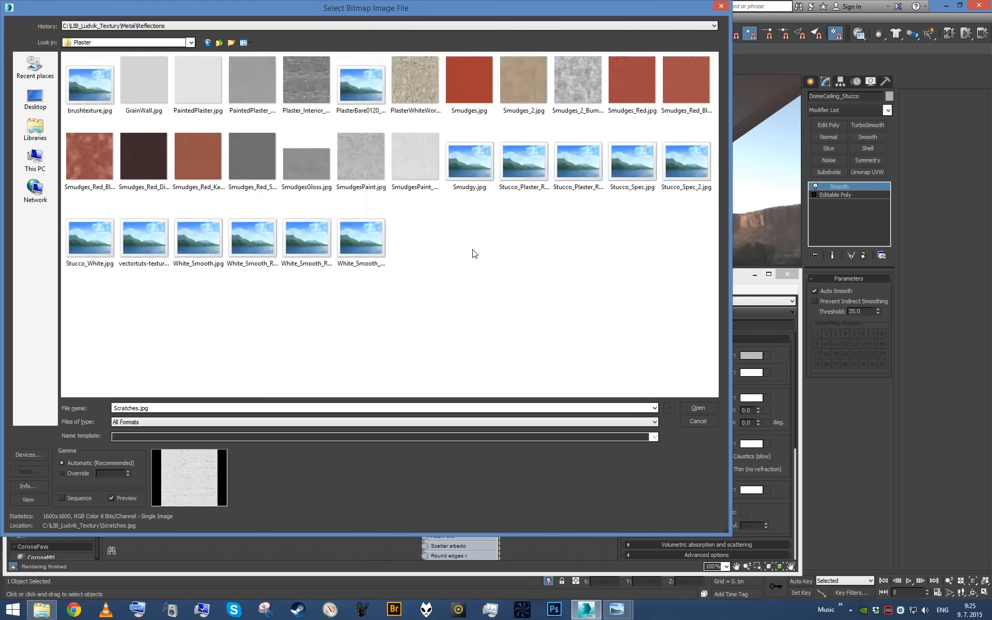
- Preview brushtexture.jpg and leaf through the other Plaster folder images to compare candidates for the ceiling texture
left_click(92, 94)
right_click(92, 94)
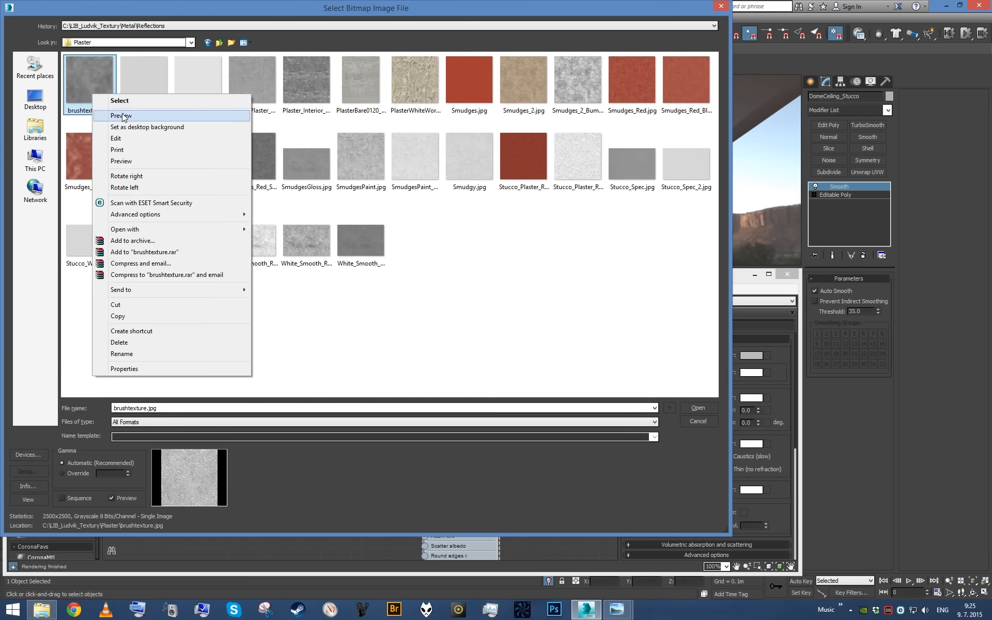
left_click(123, 116)
scroll(257, 137, "down", 2)
scroll(258, 137, "down", 3)
scroll(257, 138, "up", 1)
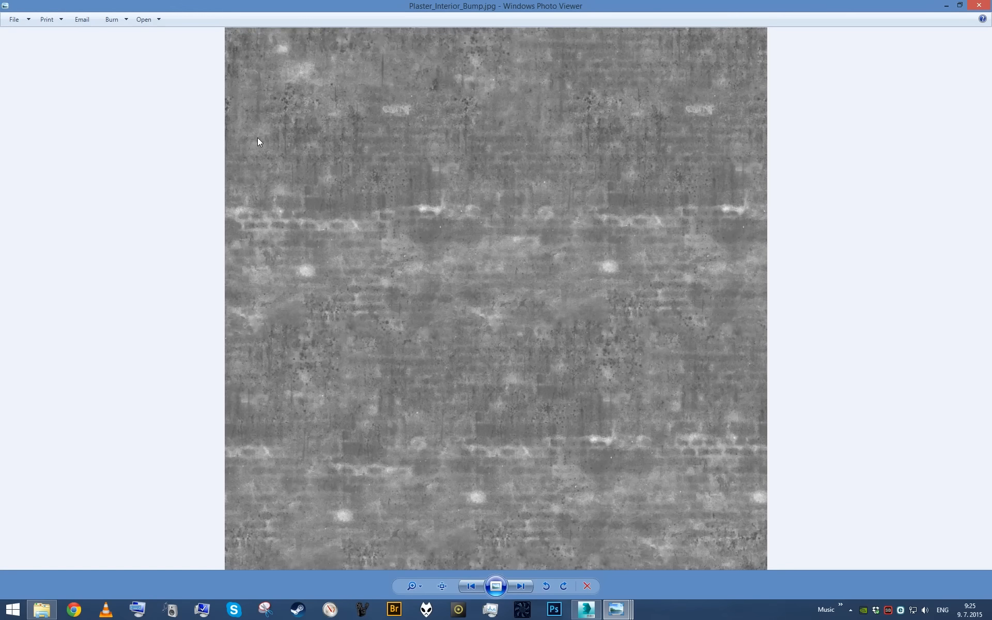
scroll(255, 138, "down", 2)
scroll(254, 139, "up", 1)
scroll(254, 138, "down", 1)
scroll(254, 139, "down", 2)
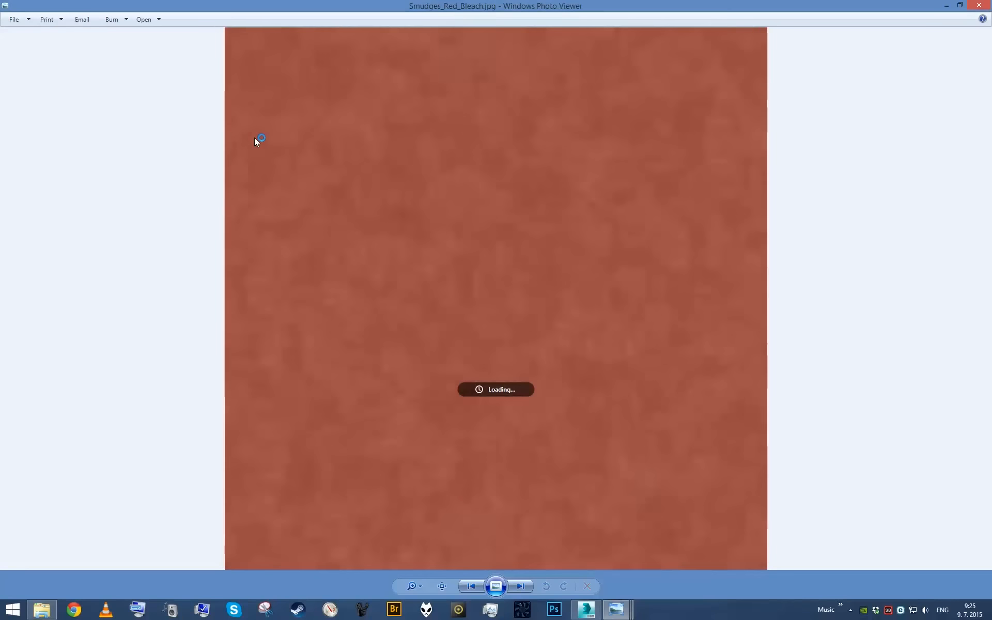
scroll(254, 137, "down", 4)
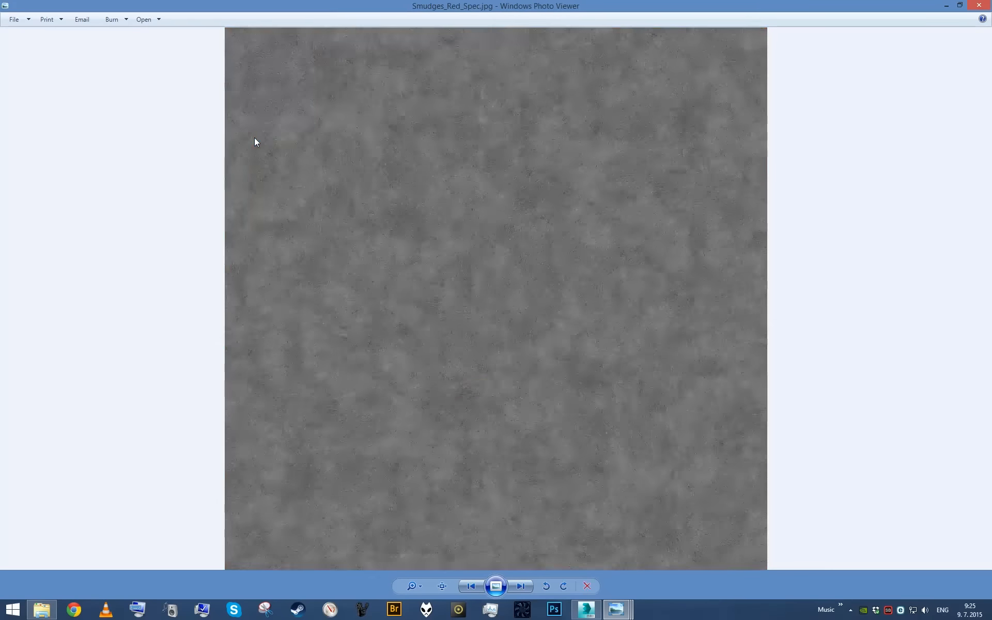
scroll(255, 138, "down", 4)
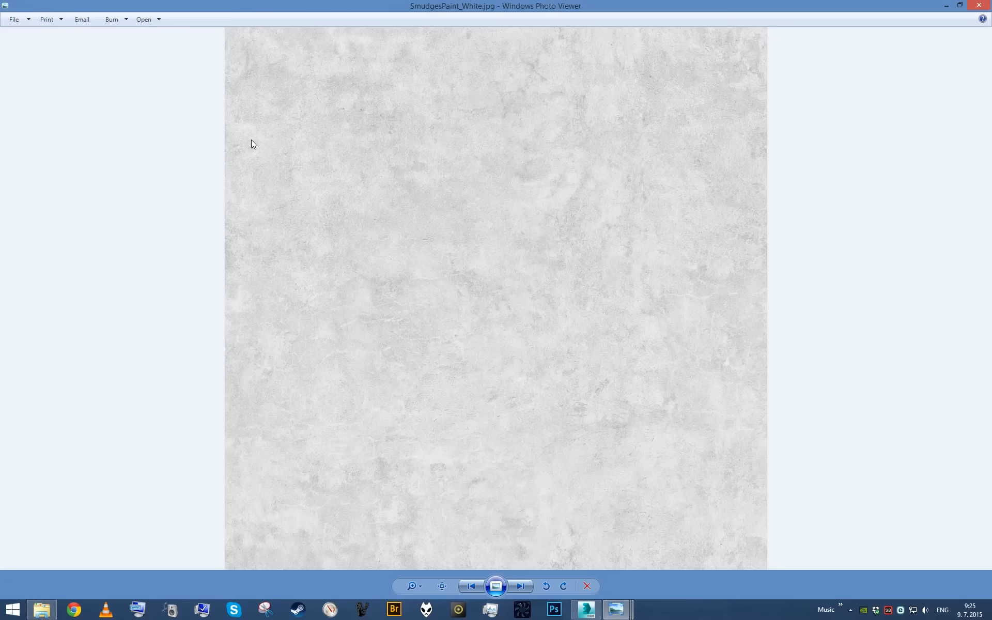
scroll(252, 143, "down", 4)
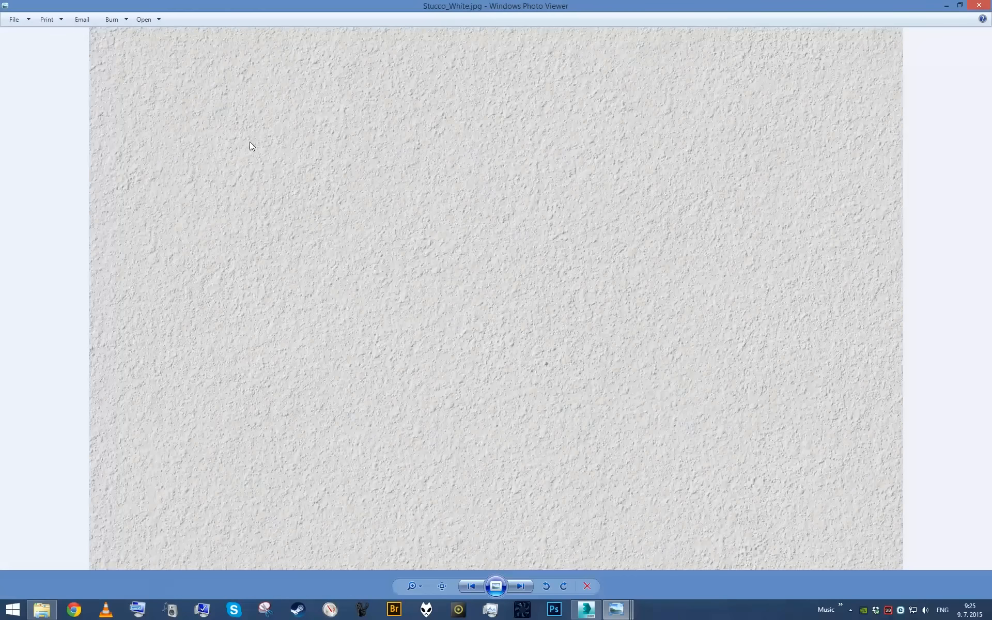
scroll(250, 142, "down", 4)
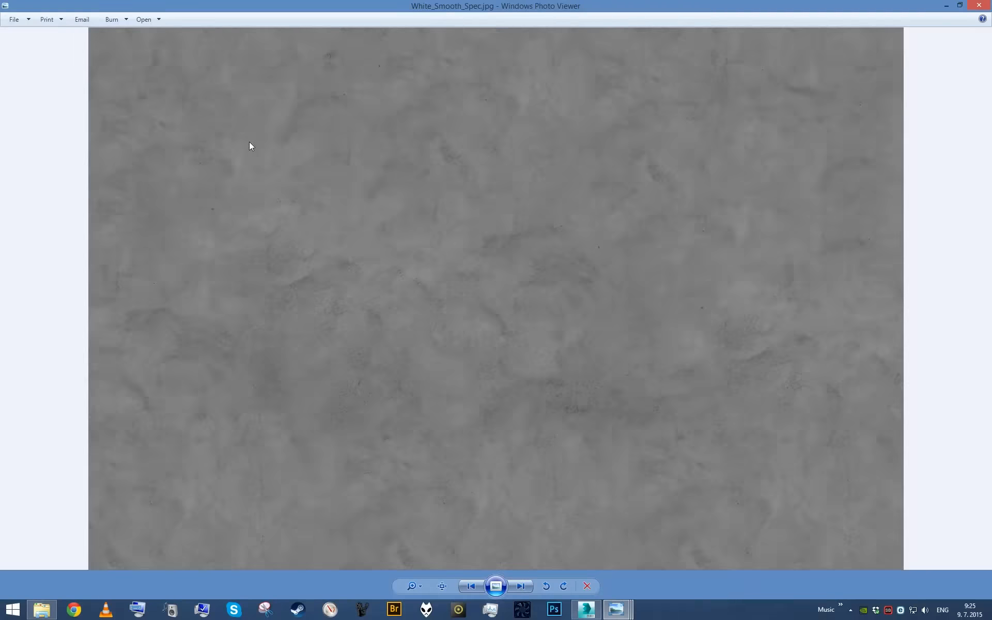
scroll(250, 142, "down", 4)
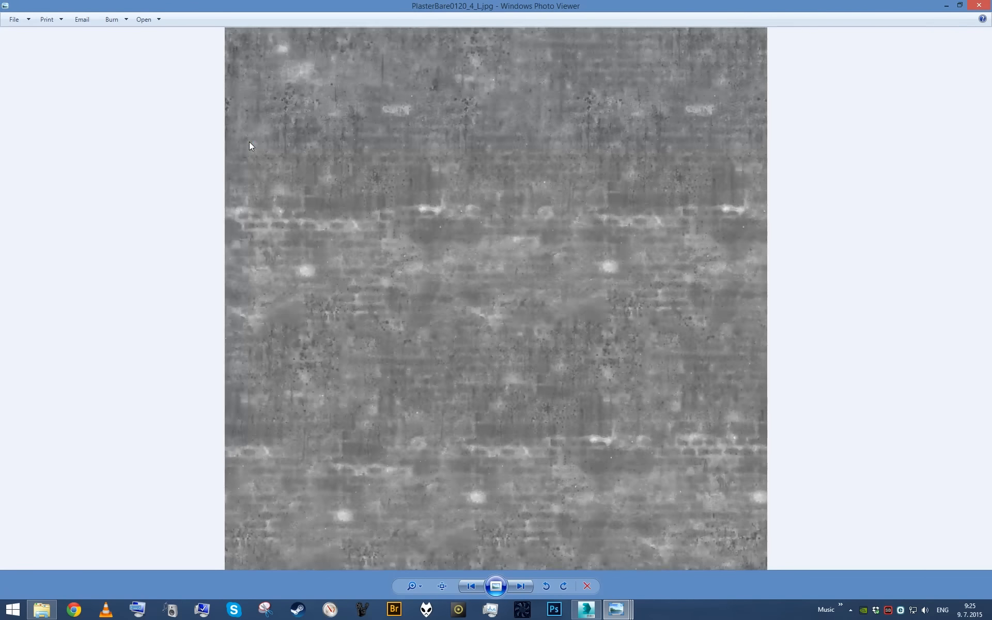
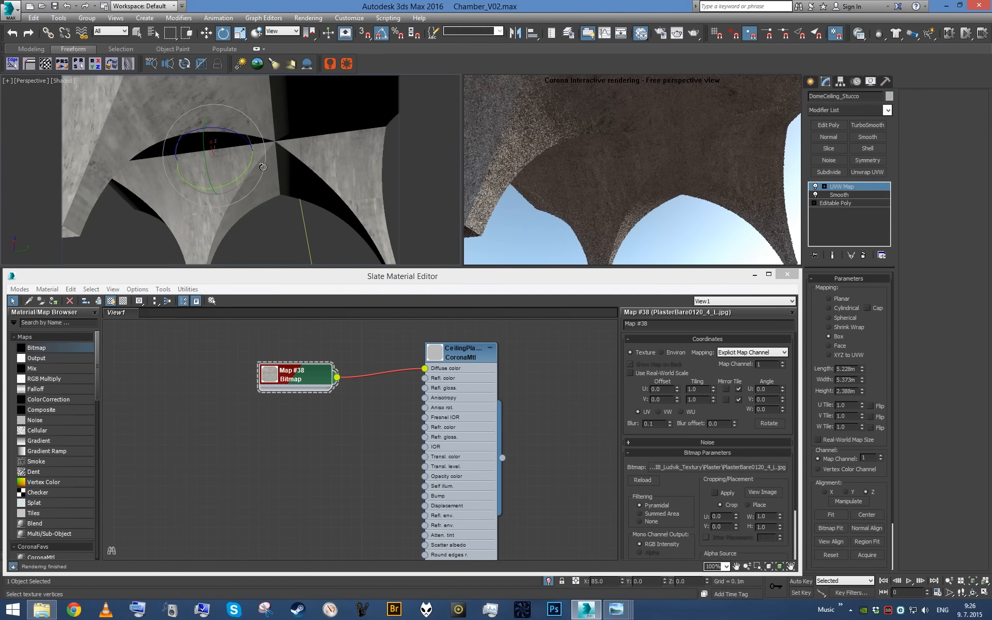
- Fit the UVW Map gizmo to the dome ceiling and scale it to 216% along its Z axis
left_click(831, 514)
middle_click_drag(282, 111, 206, 150, "alt")
key("r")
left_click_drag(197, 231, 208, 264)
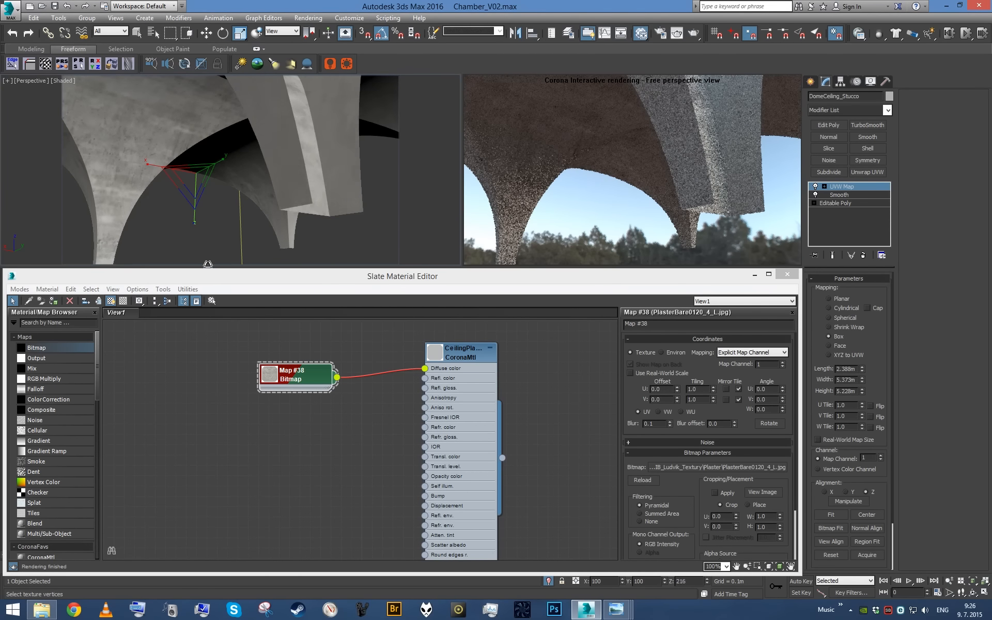
middle_click_drag(206, 235, 158, 162, "alt")
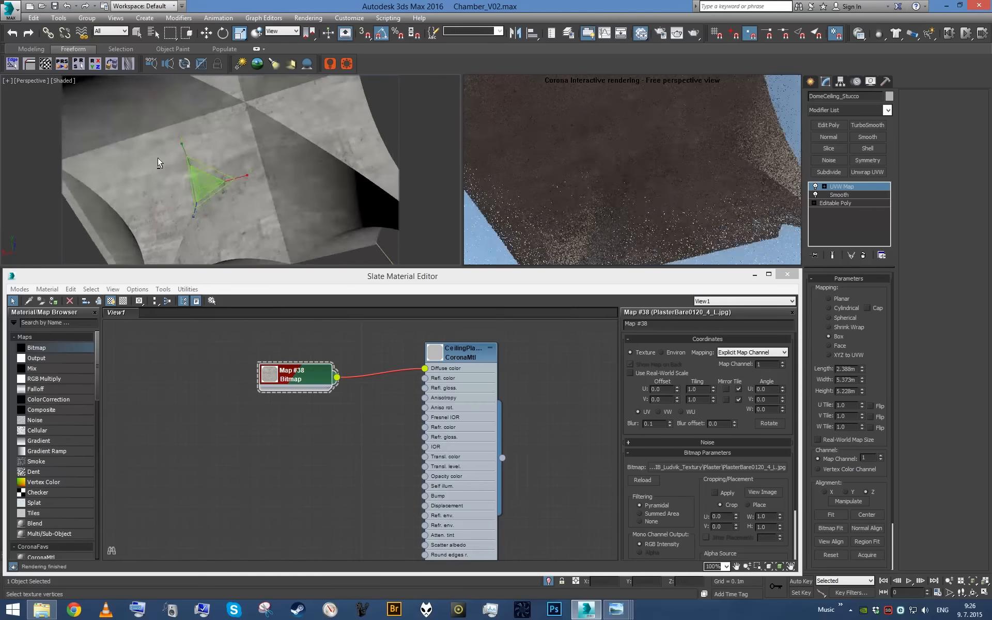
- Rotate the dome ceiling's UVW Map gizmo by -90 degrees about X and fit it to the mesh again
key("e")
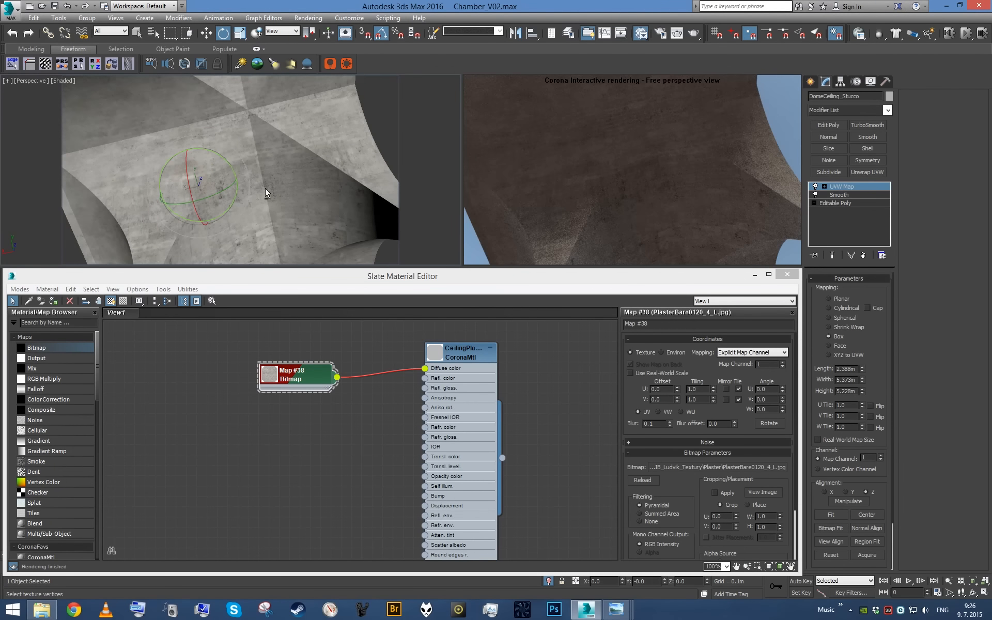
key("c")
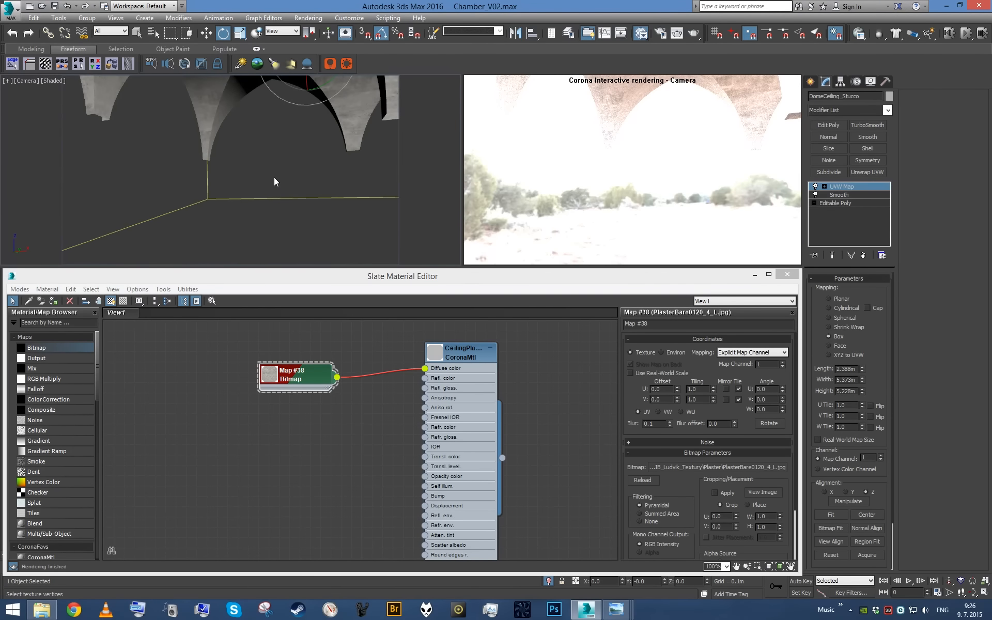
key("p")
scroll(265, 124, "up", 3)
mouse_move(265, 124)
middle_mouse_down("alt")
mouse_move(243, 198)
mouse_move(257, 199)
mouse_move(270, 139)
middle_mouse_up("alt")
left_click_drag(270, 139, 268, 144)
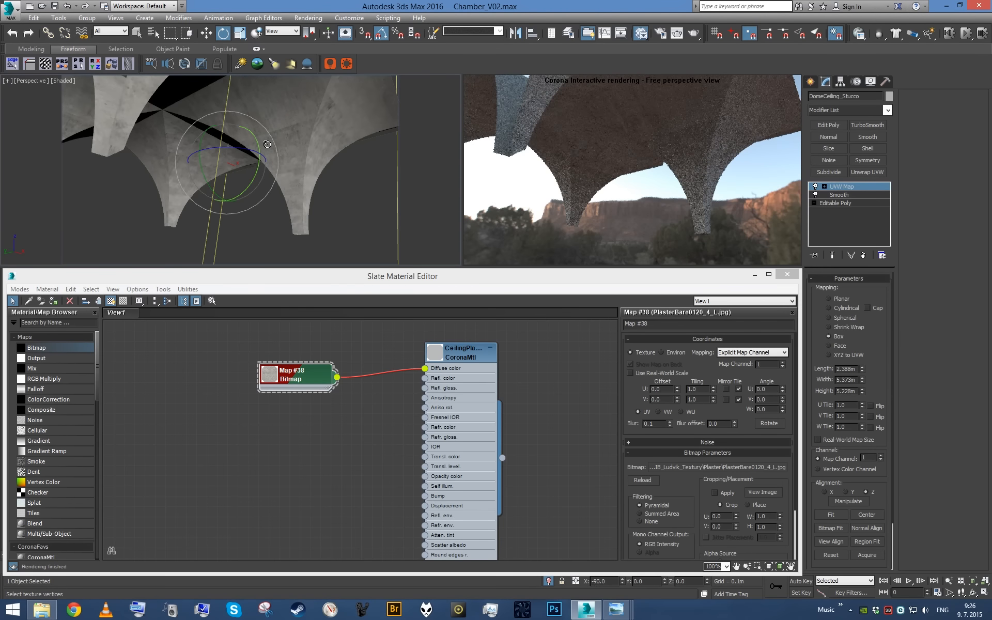
left_click(829, 515)
- Stretch the refitted UVW Map gizmo along its Z axis and inspect the texture on the vaults from below
middle_click_drag(279, 153, 230, 142, "alt")
key("r")
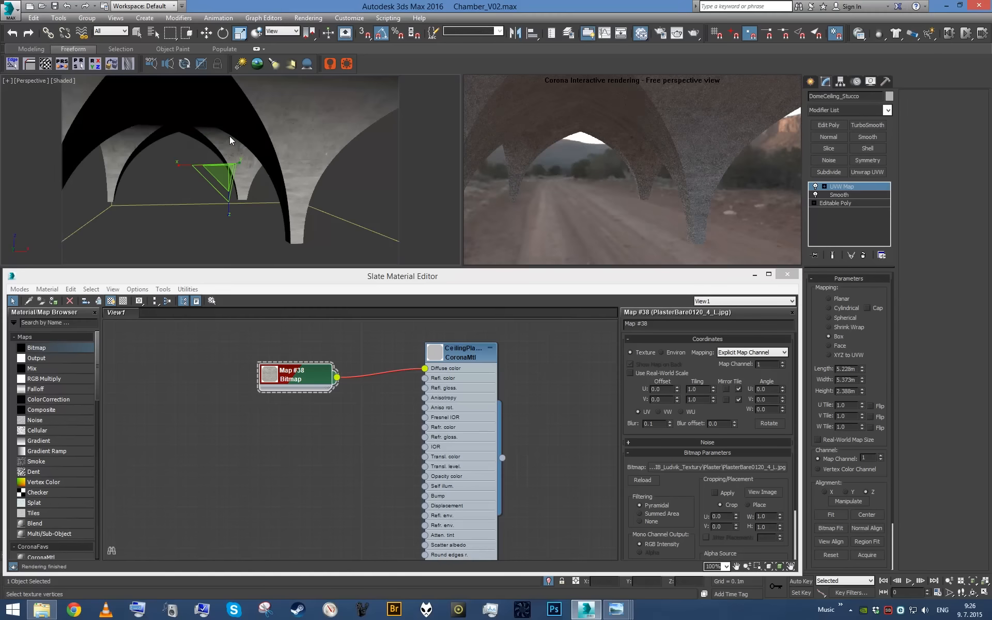
left_click_drag(229, 214, 235, 223)
middle_click_drag(236, 222, 284, 172, "alt")
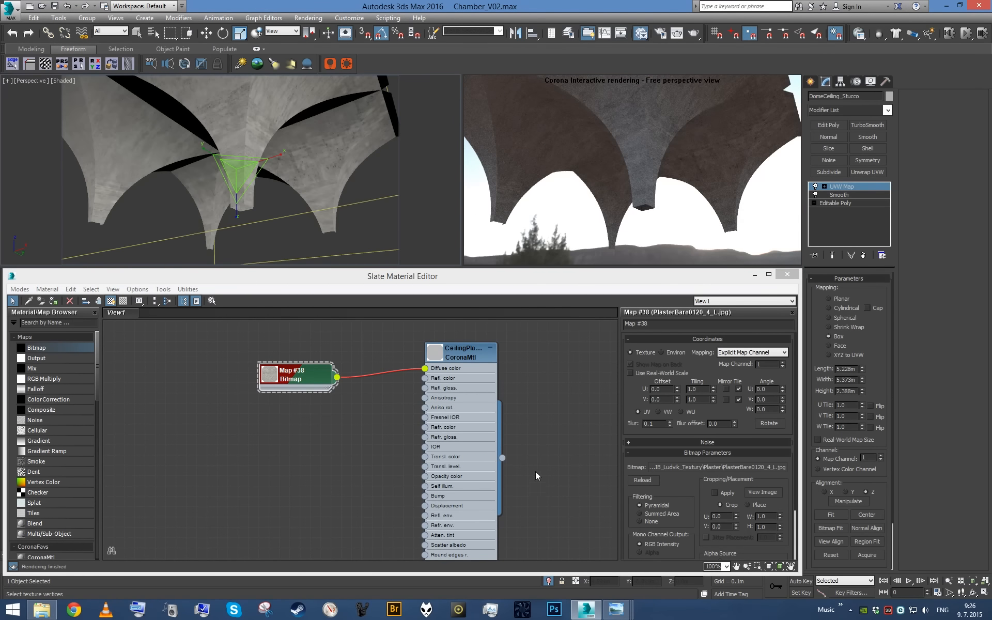
- Lower the RGB offset in the plaster bitmap's output settings, trying -0.2 and settling on -0.1
left_click(301, 375)
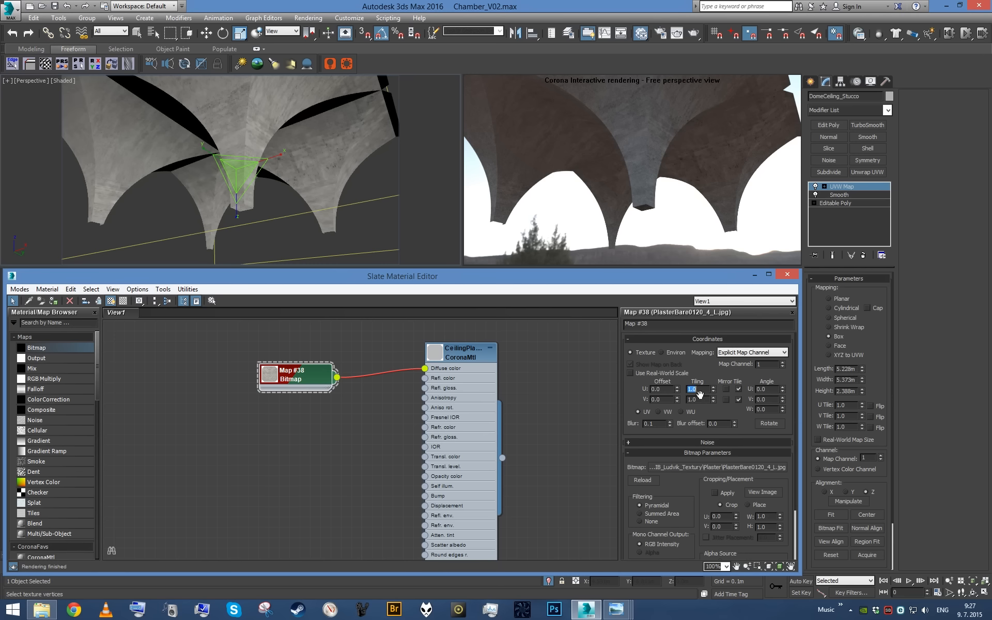
left_click_drag(298, 379, 204, 379)
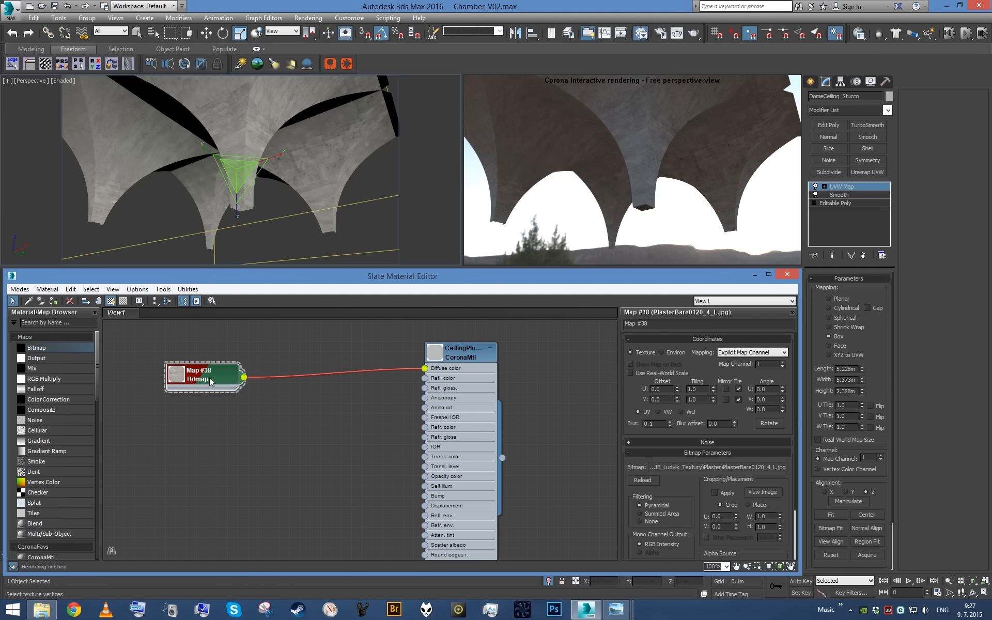
left_click(707, 454)
left_click(716, 474)
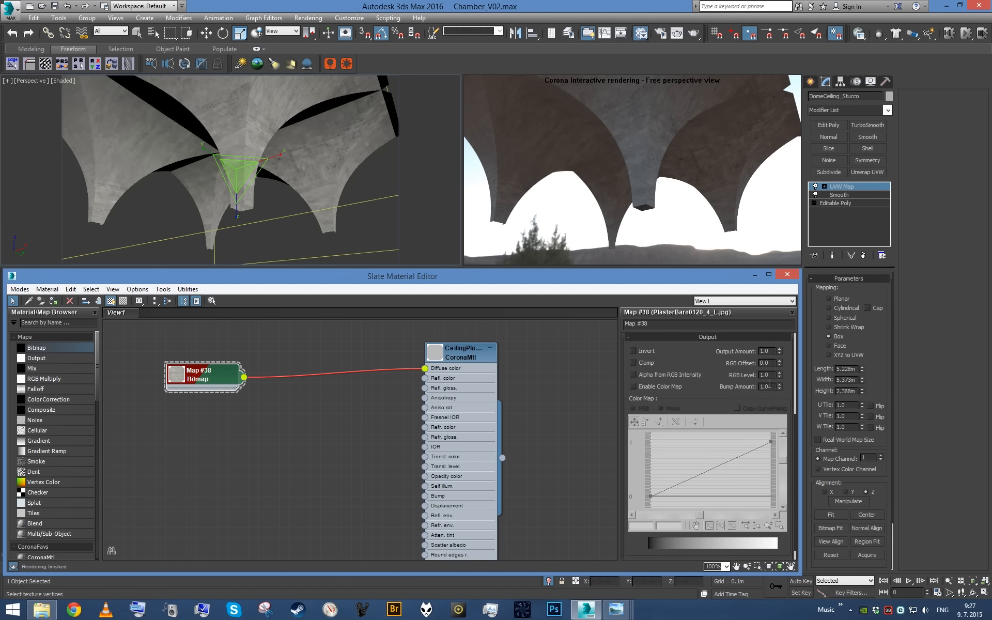
type("-0.2")
key("Return")
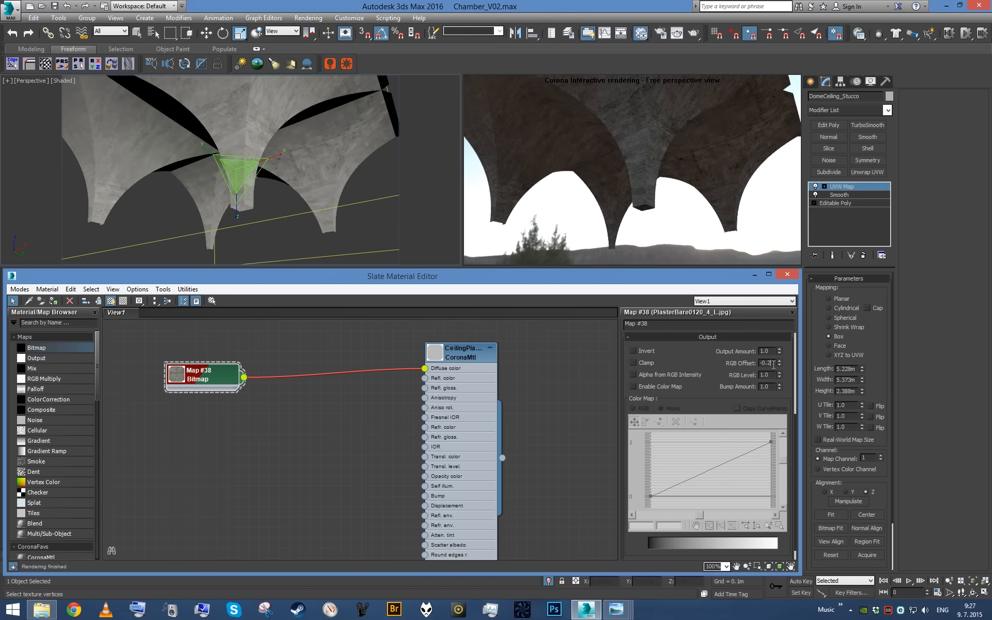
type("1")
key("Return")
key("Tab")
- Try planar mapping on the dome ceiling's UVW Map, inspect it in perspective, and return to box mapping
key("c")
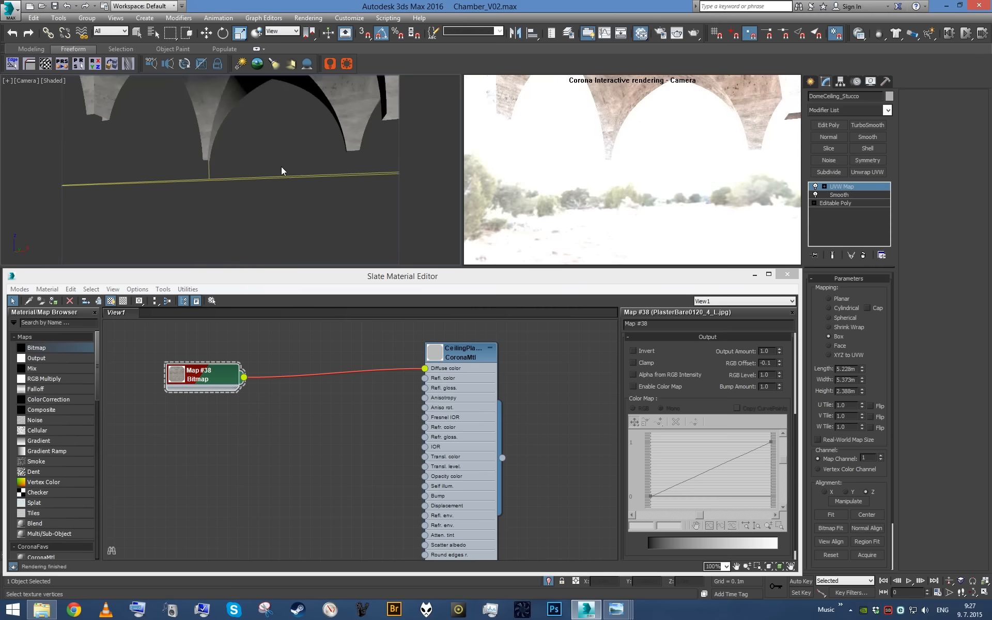
key("p")
key("z")
scroll(287, 163, "up", 3)
middle_click_drag(281, 167, 309, 157, "alt")
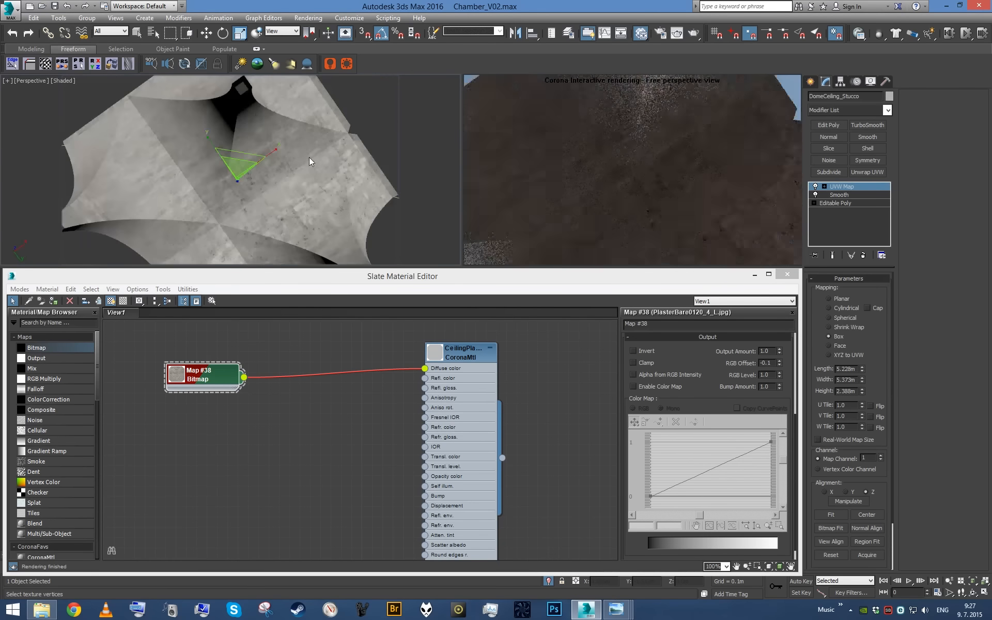
left_click(830, 299)
middle_click_drag(328, 166, 366, 234, "alt")
left_click(830, 337)
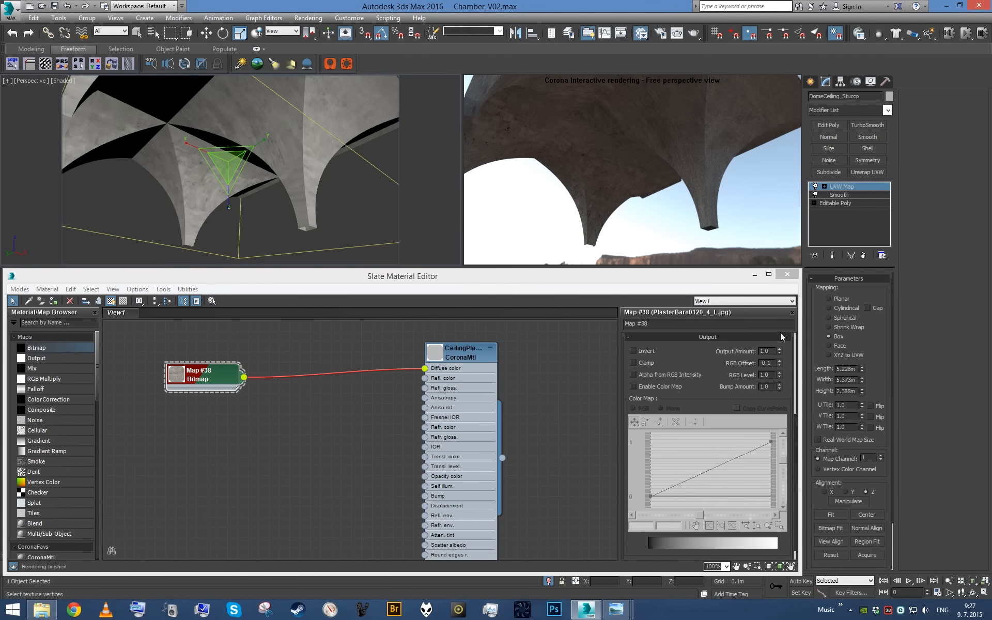
- Set the box mapping's length, width and height to 5 m and reposition its gizmo over the dome ceiling
double_click(849, 370)
type("5")
double_click(847, 391)
type("5")
key("Return")
middle_click_drag(231, 126, 256, 187)
key("w")
left_click_drag(256, 185, 253, 179)
middle_click_drag(252, 179, 190, 171, "alt")
key("c")
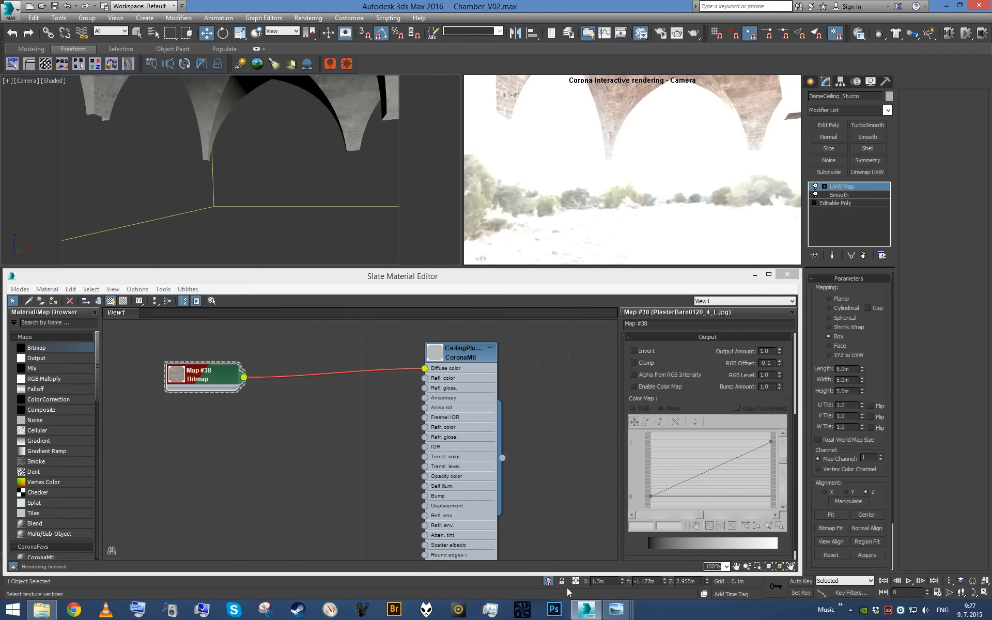
- Exit isolation to show the whole chamber and set the plaster bitmap's RGB level to 1.2
left_click(549, 581)
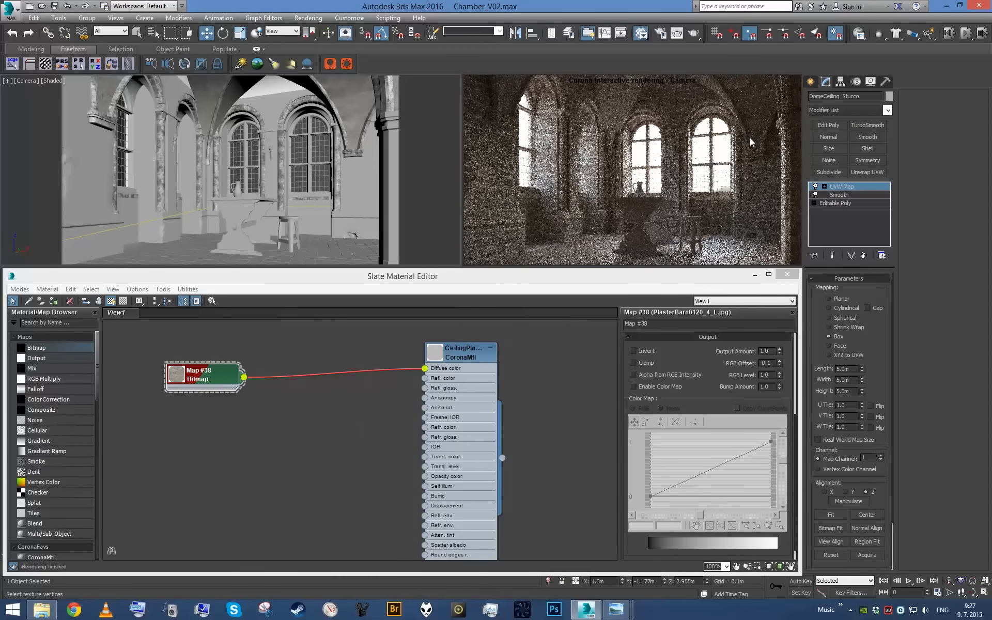
left_click(217, 384)
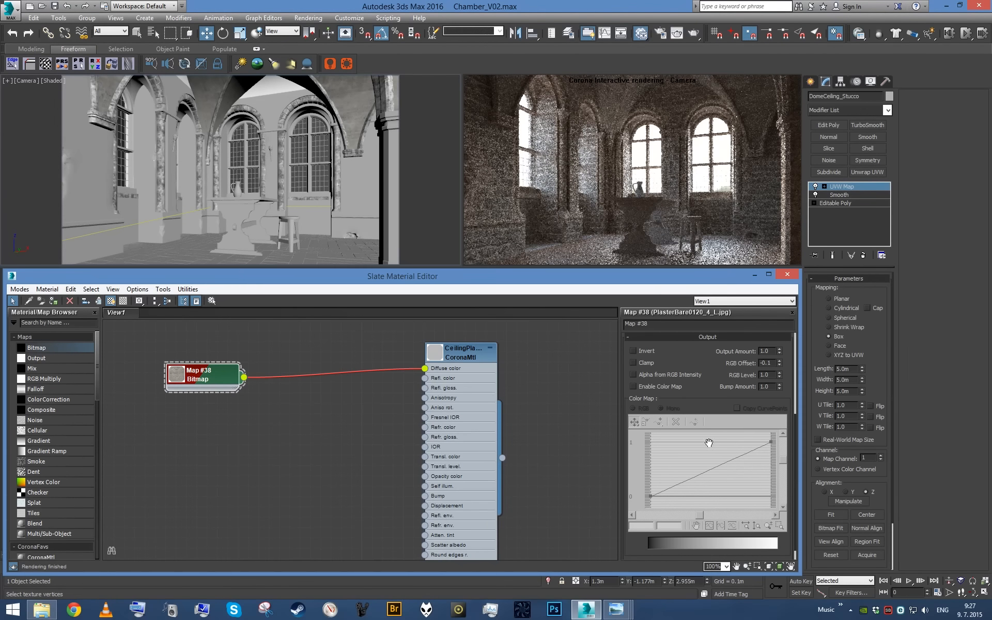
type("1.2")
key("Return")
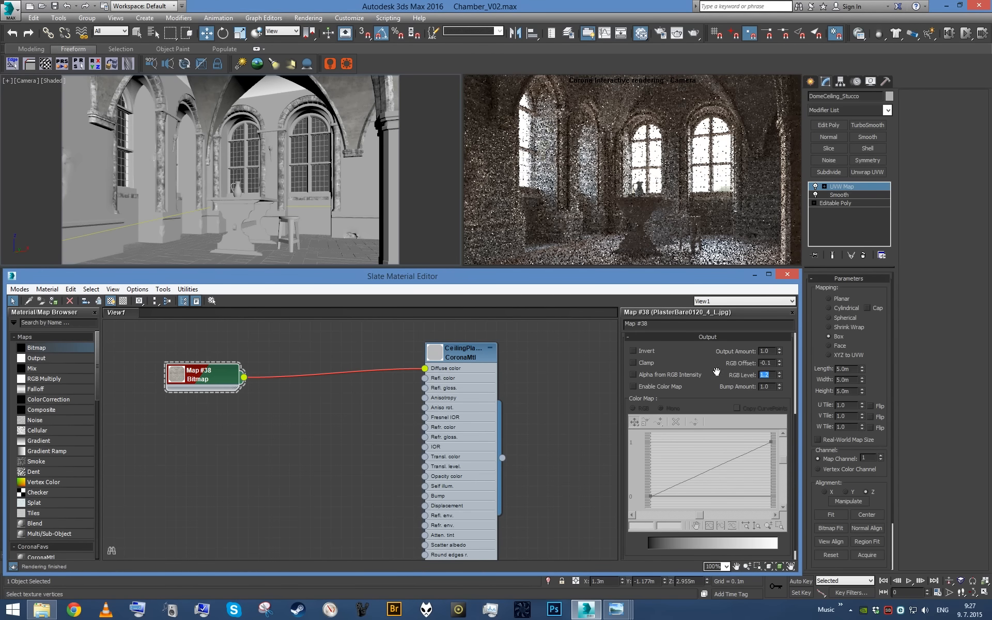
- Check the plaster tone in the MedIntReference.jpg photo and set the bitmap's RGB offset to 0.0
left_click(614, 609)
left_click(506, 554)
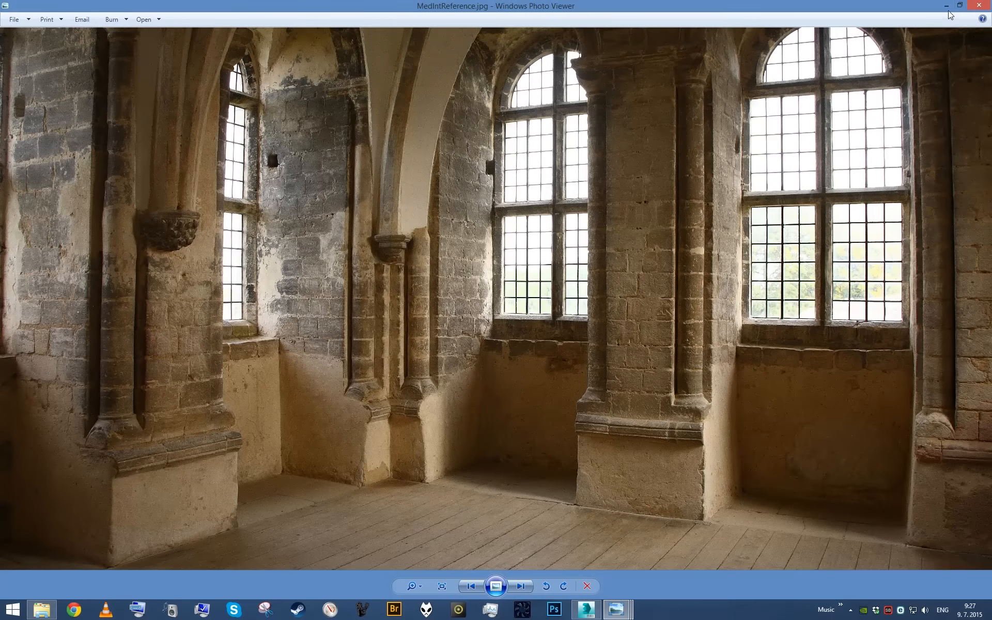
left_click(947, 6)
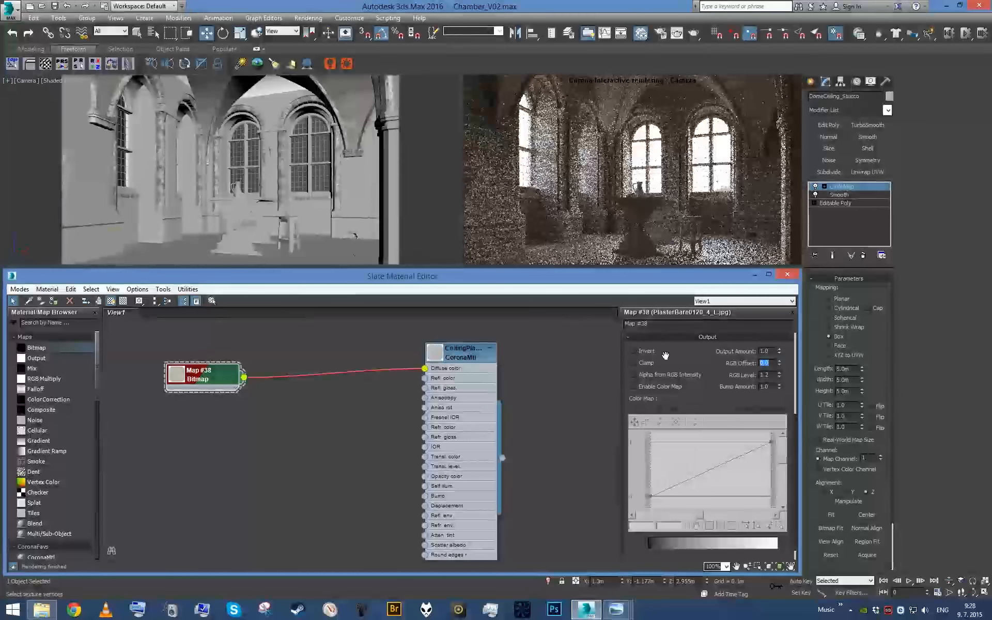
- Leave the UVW Map gizmo, isolate DomeCeiling_Stucco again and view its surface close up in perspective
middle_click(325, 155)
left_click(843, 188)
key("alt+q")
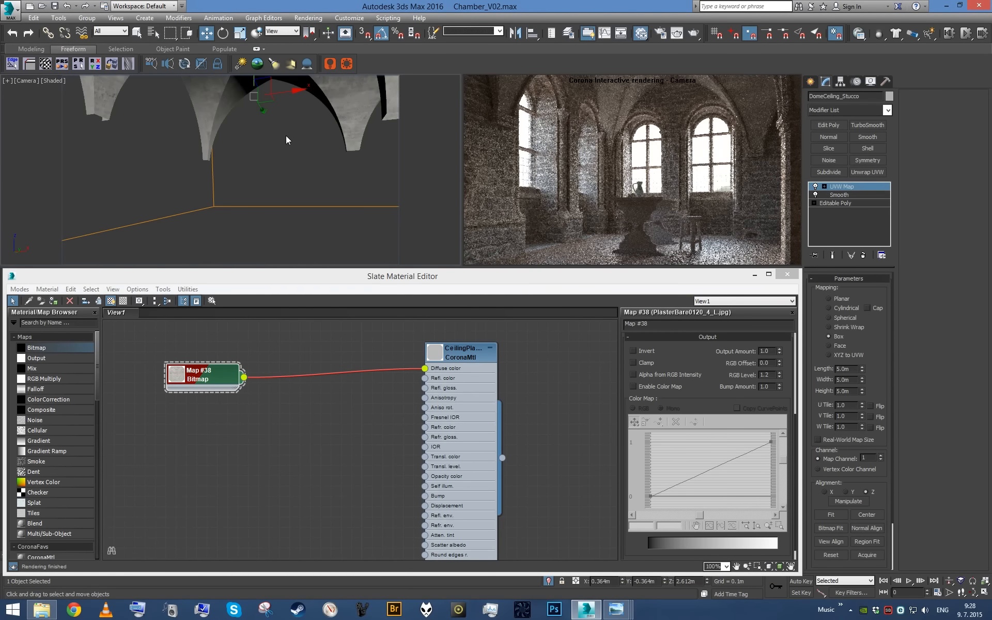
key("p")
key("z")
middle_click_drag(290, 137, 337, 187, "alt")
scroll(337, 187, "up", 3)
scroll(336, 187, "up", 3)
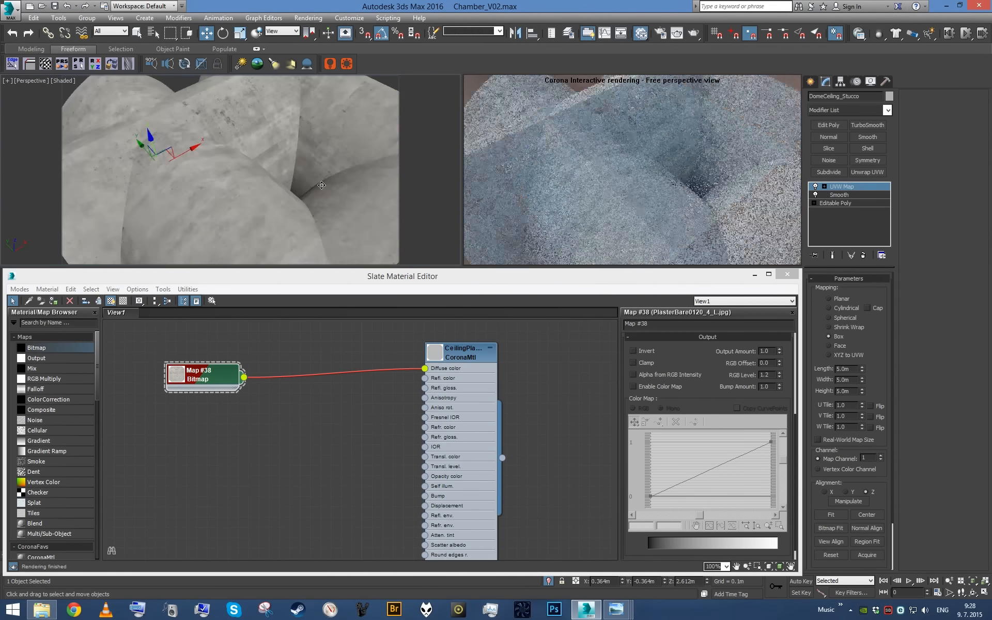
scroll(331, 411, "down", 1)
scroll(283, 402, "up", 1)
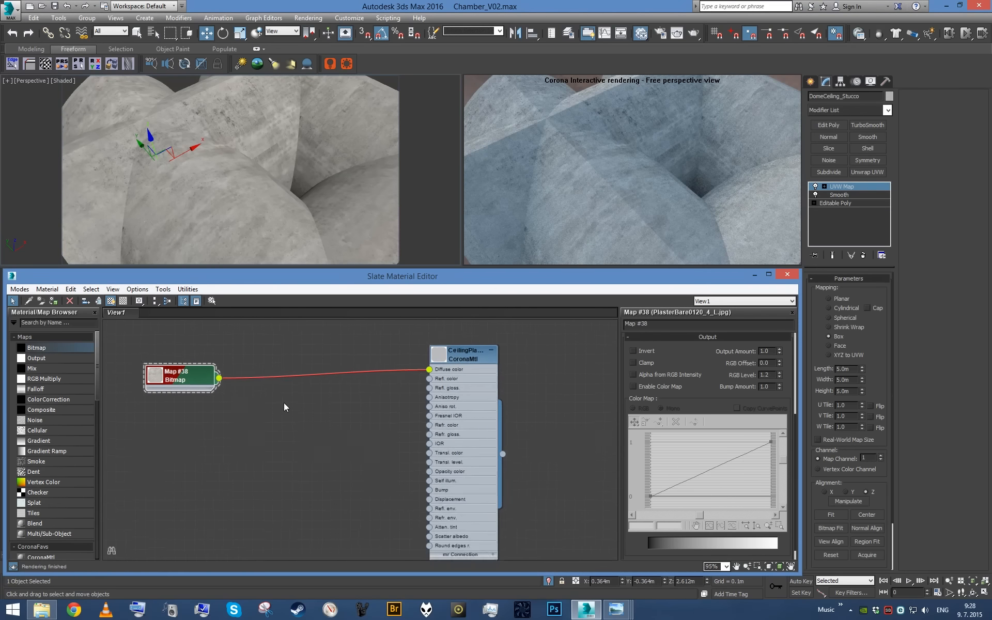
- Connect the plaster bitmap to CeilingPlaster's bump slot and set the bump amount to 2.0
left_click_drag(216, 378, 438, 496)
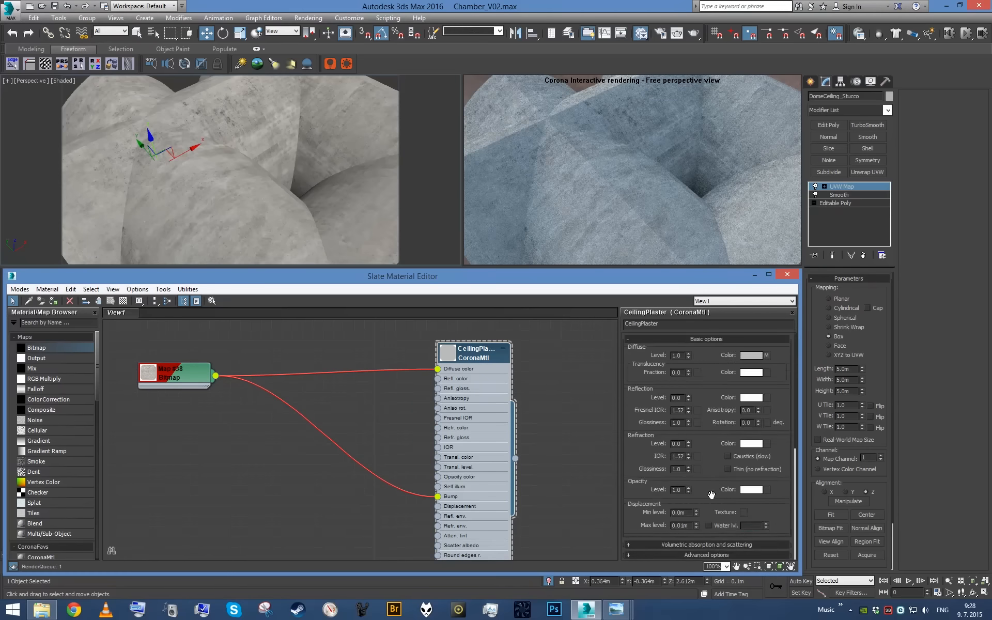
type("2")
key("Return")
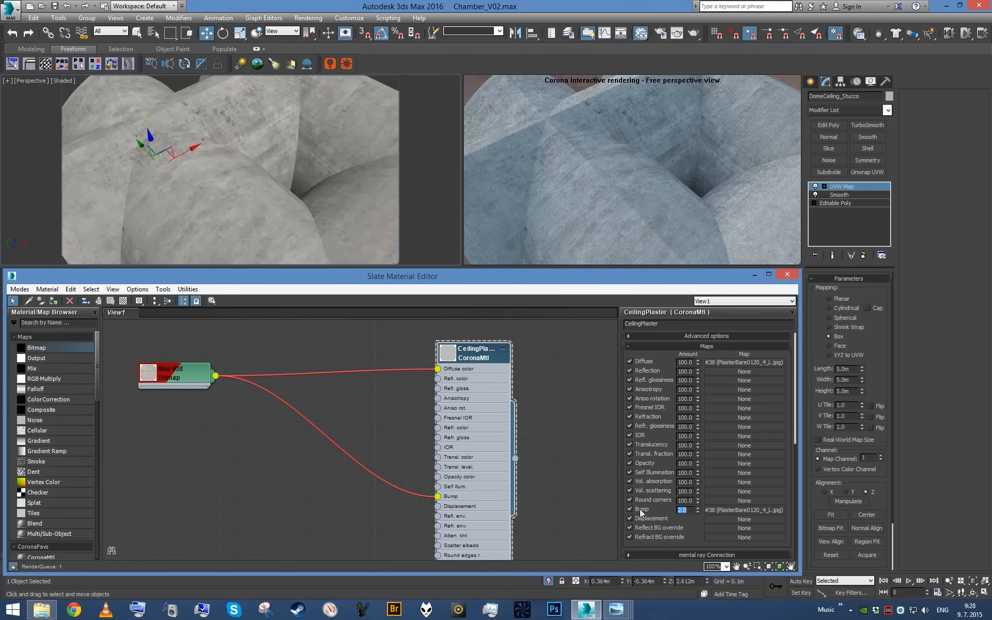
- Set CeilingPlaster's diffuse level to 0 and feed the plaster bitmap into a new Output map
scroll(702, 337, "up", 1)
left_click_drag(700, 334, 709, 594)
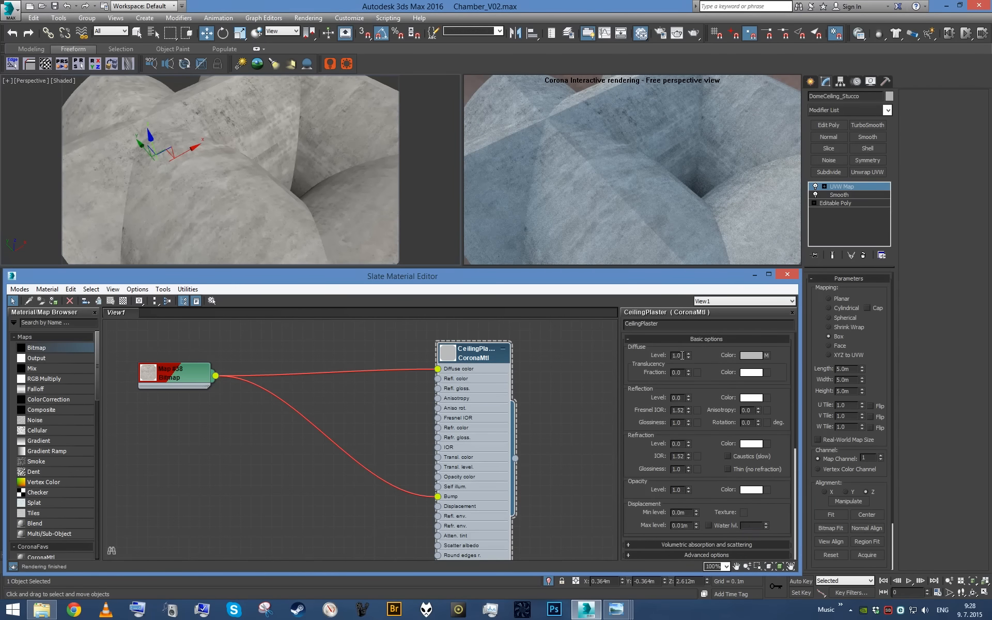
right_click(689, 356)
left_click_drag(212, 380, 389, 407)
mouse_move(389, 408)
left_click(443, 417)
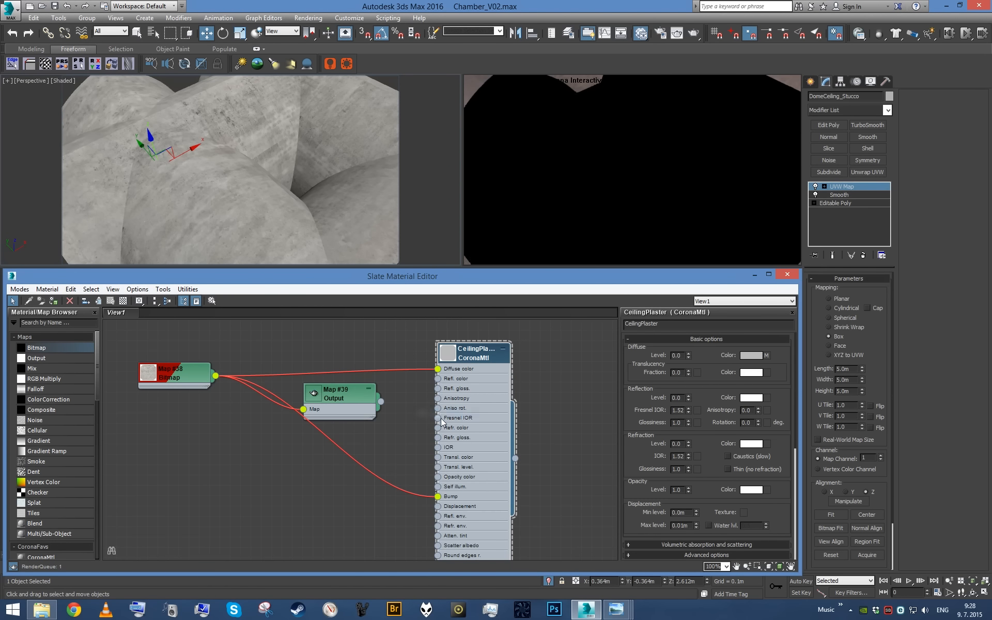
- Set CeilingPlaster's reflection level to 0.2 and connect the Output map to its reflection glossiness
double_click(681, 398)
type("2.2")
key("Return")
double_click(678, 398)
type("0.2")
key("Return")
left_click_drag(382, 402, 438, 388)
- Try an RGB offset of -0.2 and an RGB level of 2.0 on the glossiness Output map
left_click(348, 401)
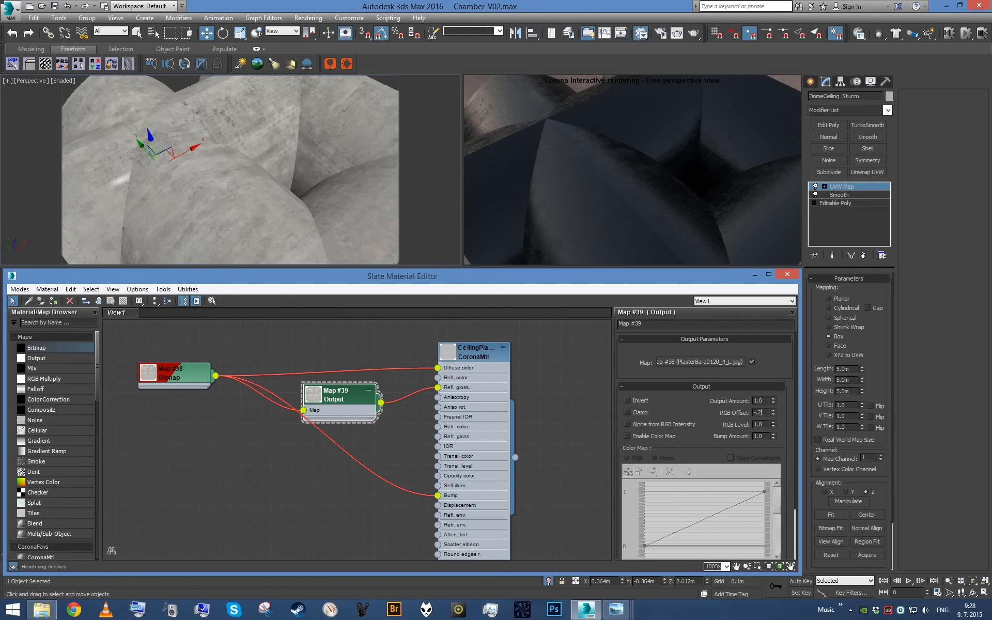
key("Return")
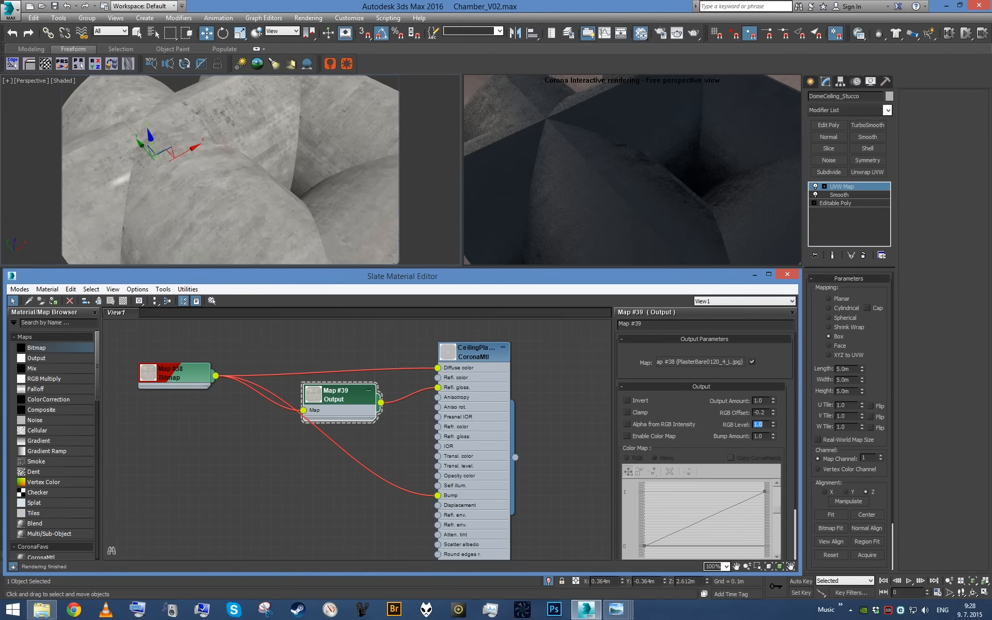
type("2")
key("Return")
- Set the glossiness Output map's RGB offset to -0.1 and its RGB level to 0.8
left_click(766, 412)
key("BackSpace")
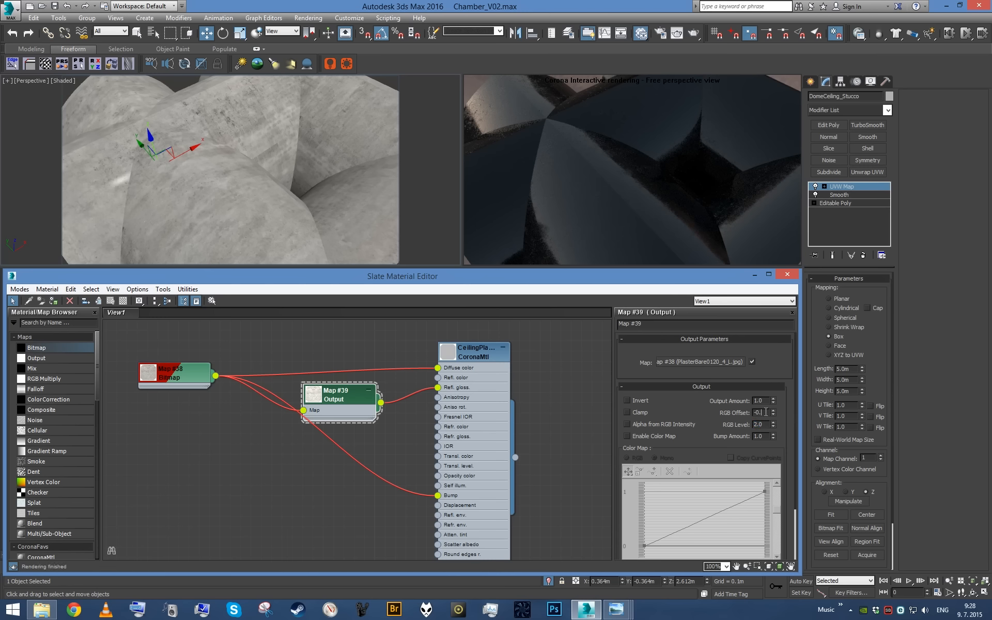
type("1")
key("Return")
type("1")
key("Return")
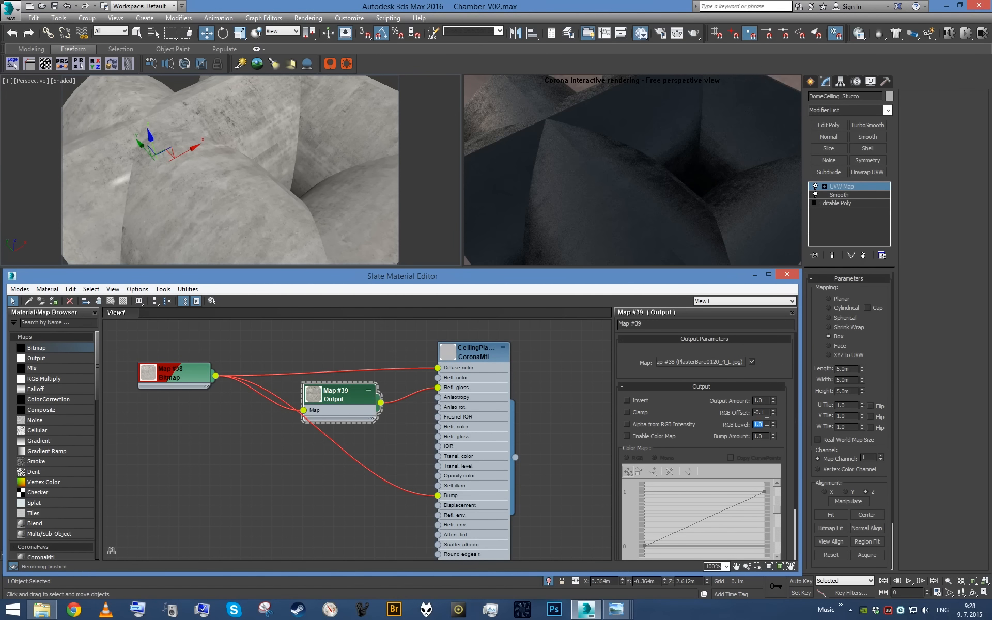
type(".8")
key("Return")
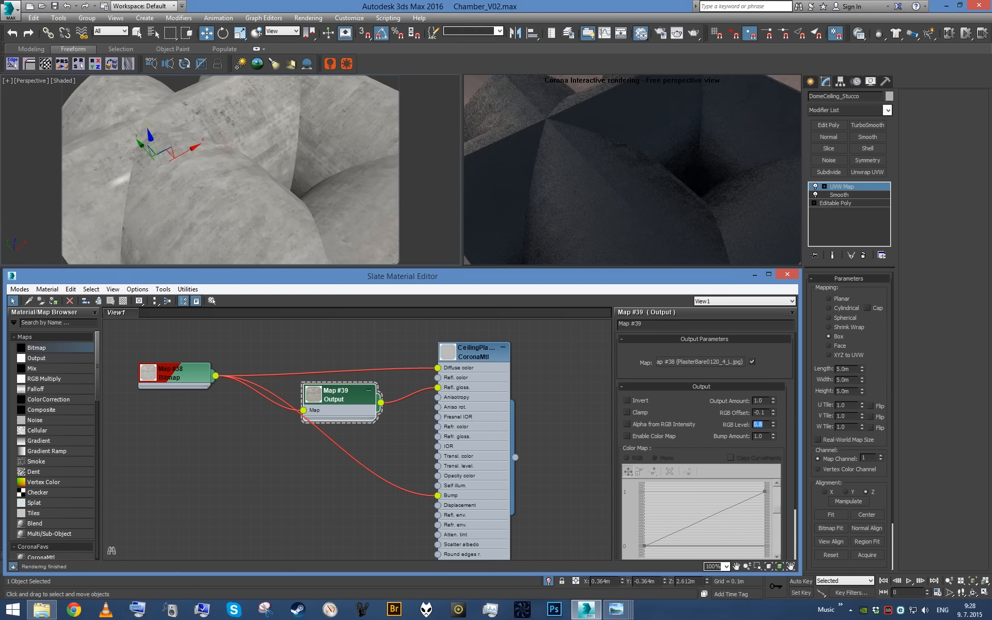
- Set CeilingPlaster's diffuse level to 1, review its map amounts and view the ceiling through the camera
middle_click_drag(290, 196, 361, 189, "alt")
left_click(492, 393)
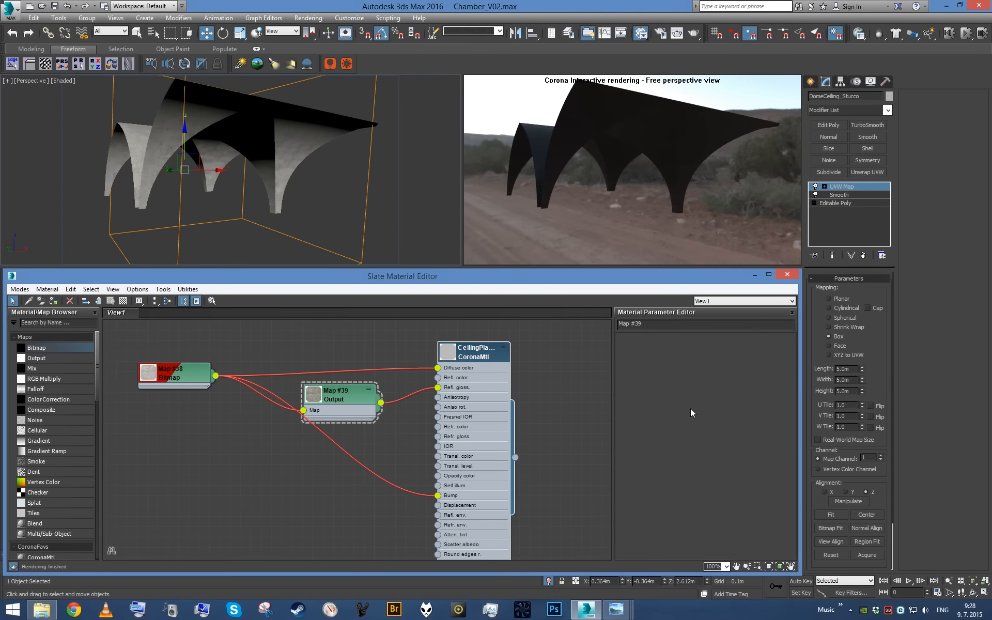
type("1")
key("Return")
left_click_drag(710, 411, 685, 223)
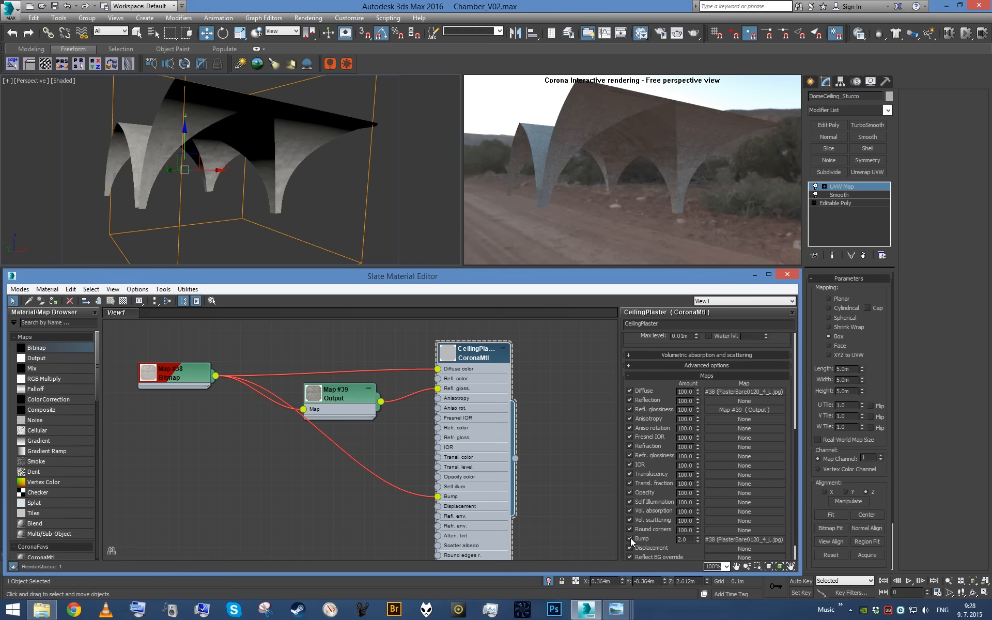
key("c")
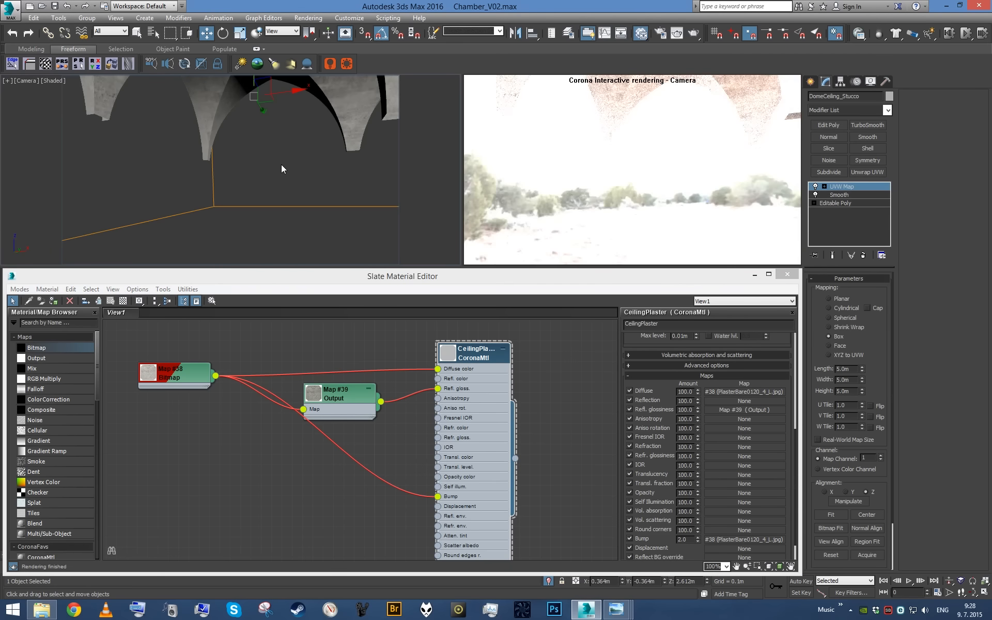
- Tidy the Output map node, close the material editor, end the dome ceiling's isolation and save the scene
left_click_drag(346, 407, 347, 397)
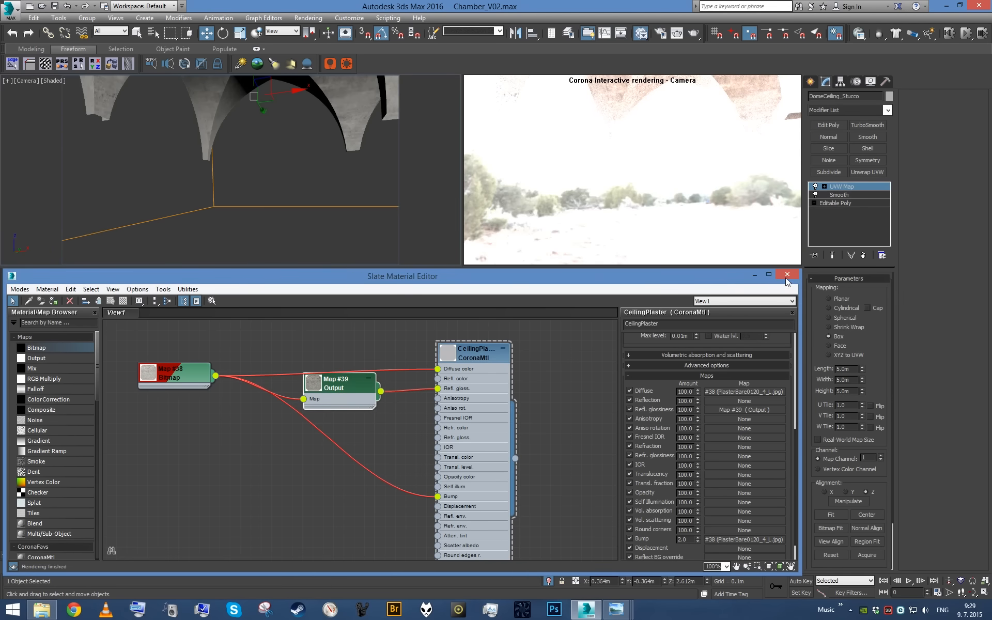
left_click(786, 275)
left_click(549, 581)
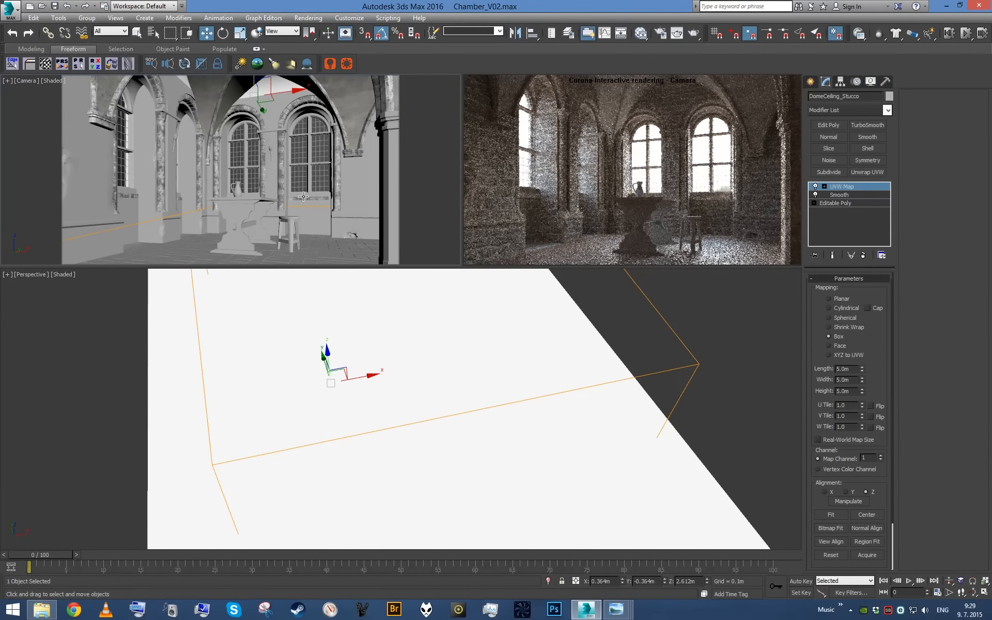
key("q")
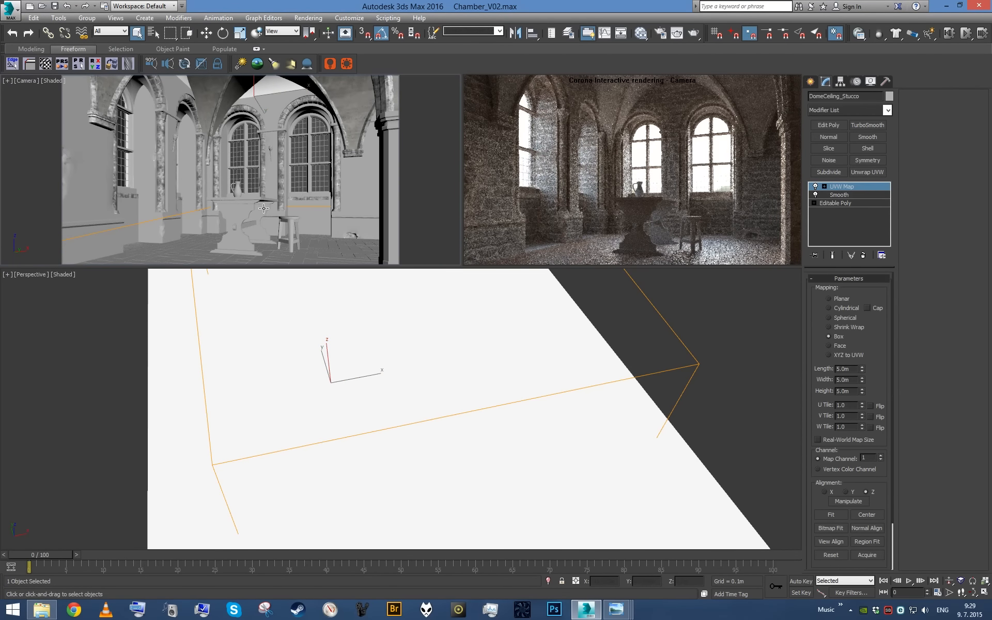
key("ctrl+s")
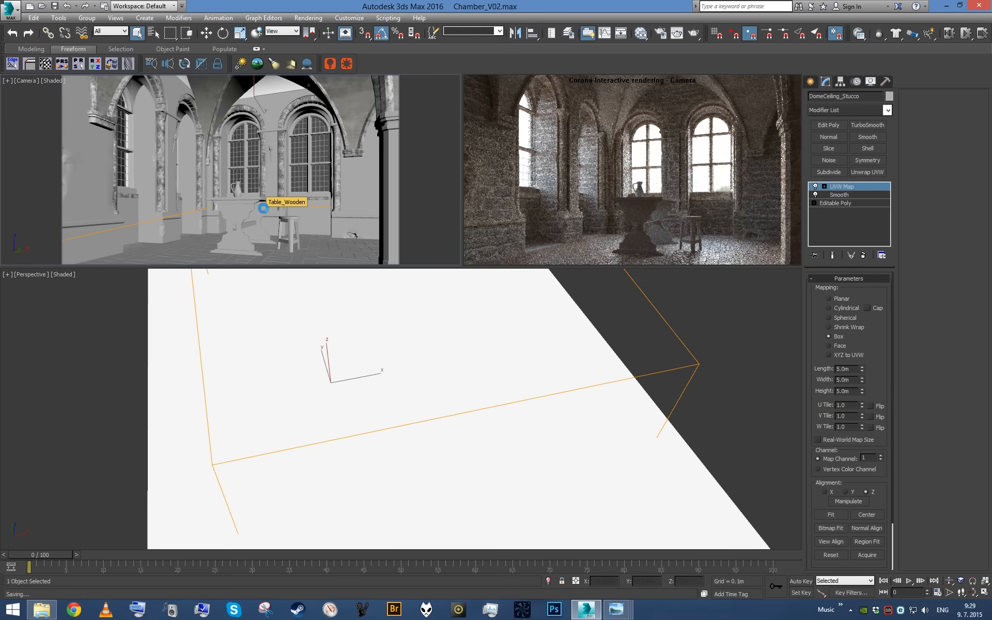
- Select FloorTiles_Stone and isolate it in a perspective view
left_click(191, 233)
key("p")
key("alt+q")
middle_click_drag(247, 233, 314, 201, "alt")
scroll(245, 163, "up", 3)
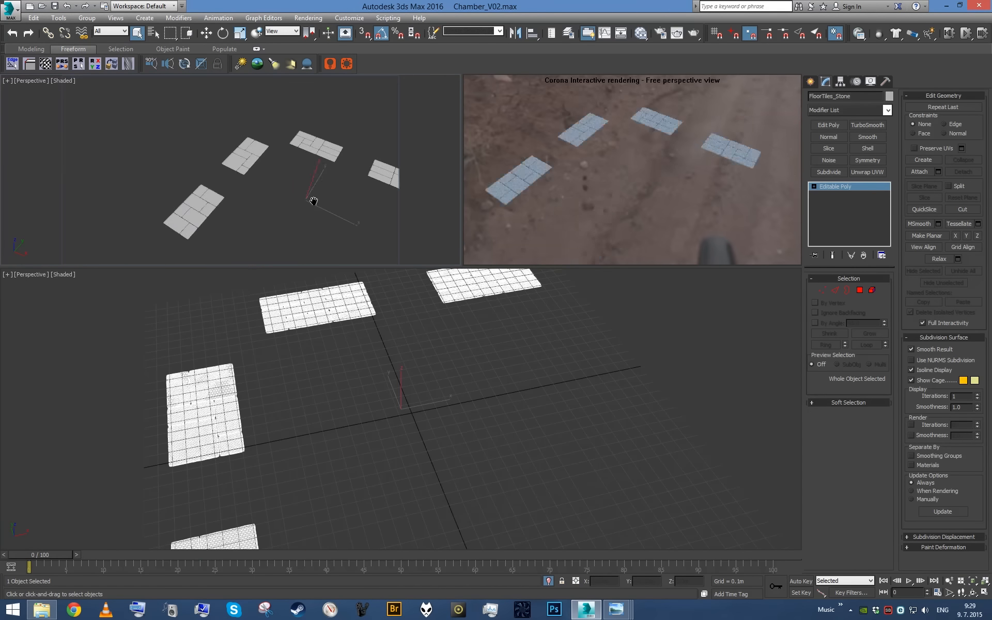
scroll(314, 202, "up", 2)
- Assign the stone feature CoronaMtl, built from the Mix and Output maps, to the floor tiles
key("m")
scroll(349, 392, "down", 5)
middle_click_drag(450, 493, 504, 331)
scroll(529, 381, "up", 4)
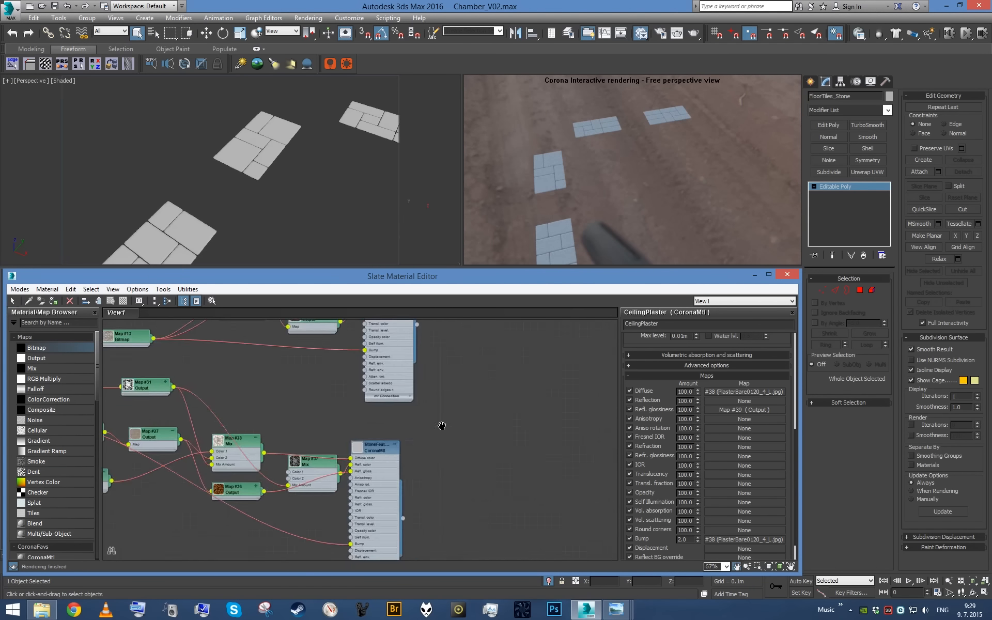
middle_click_drag(423, 442, 510, 388)
scroll(510, 388, "up", 1)
left_click(451, 447)
key("a")
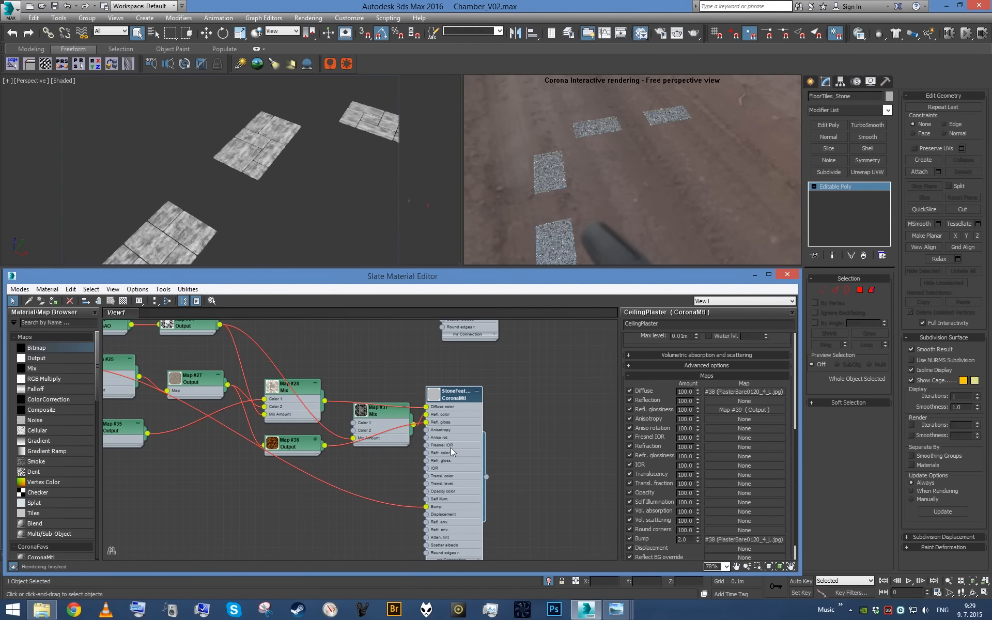
- Add a UVW Map to the floor tiles with Box mapping and set length, width and height to 2 m
left_click(756, 275)
right_click(299, 217)
key("u")
left_click(835, 337)
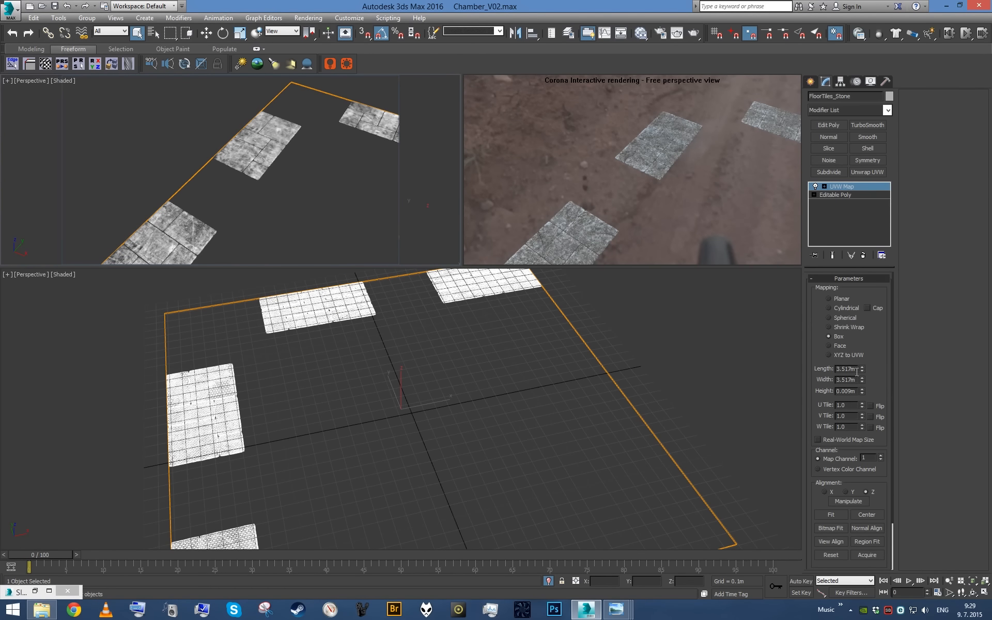
key("Tab")
type("2")
key("Tab")
type("2")
key("Return")
scroll(282, 164, "up", 3)
middle_click_drag(281, 164, 325, 114)
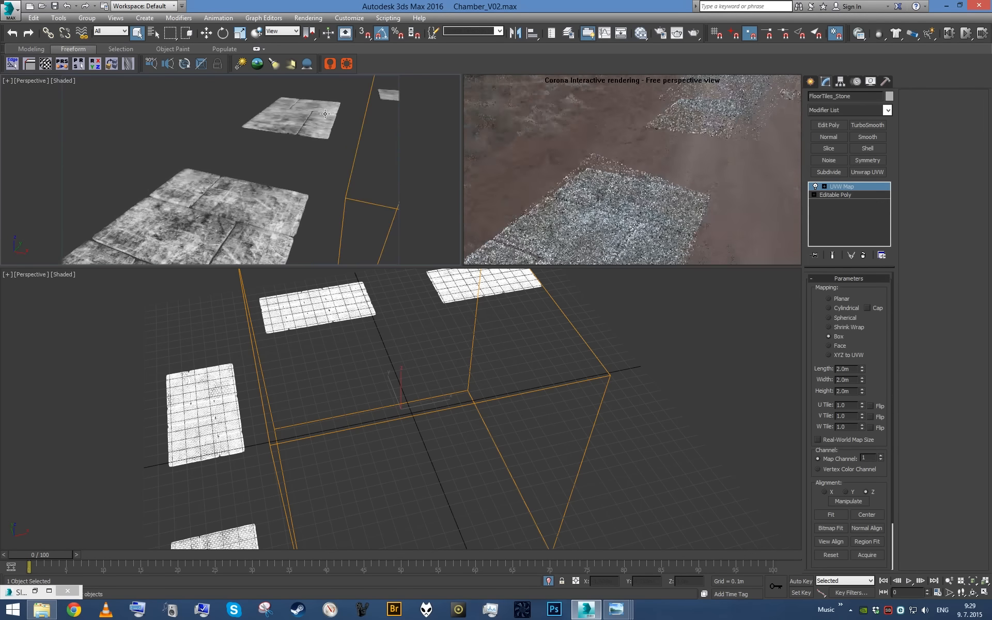
- End the floor tiles' isolation and return to the camera view of the whole chamber
left_click(548, 580)
middle_click_drag(250, 186, 289, 187, "alt")
scroll(250, 197, "down", 5)
scroll(217, 162, "up", 4)
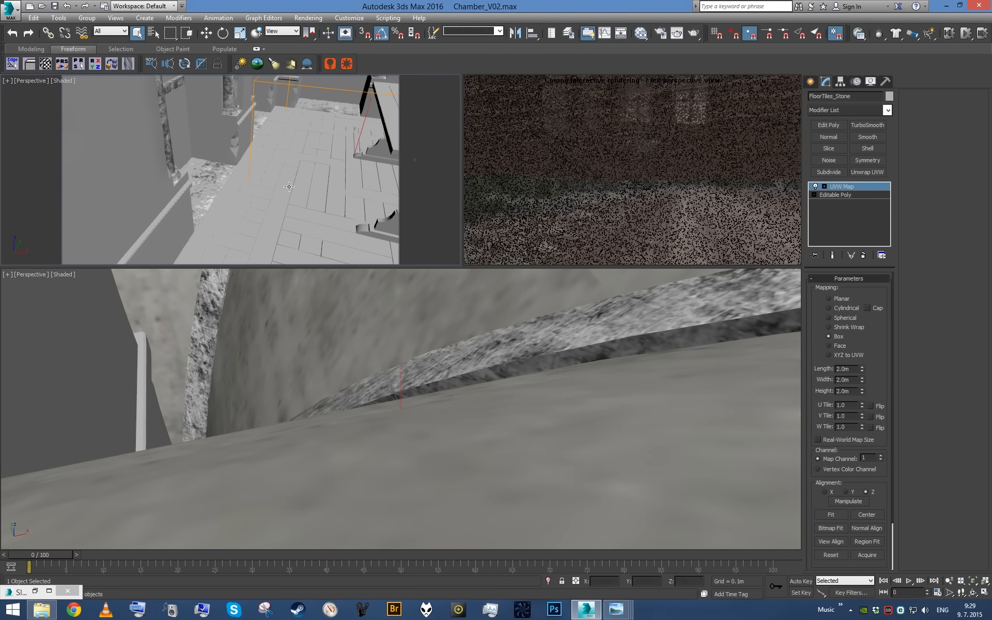
key("c")
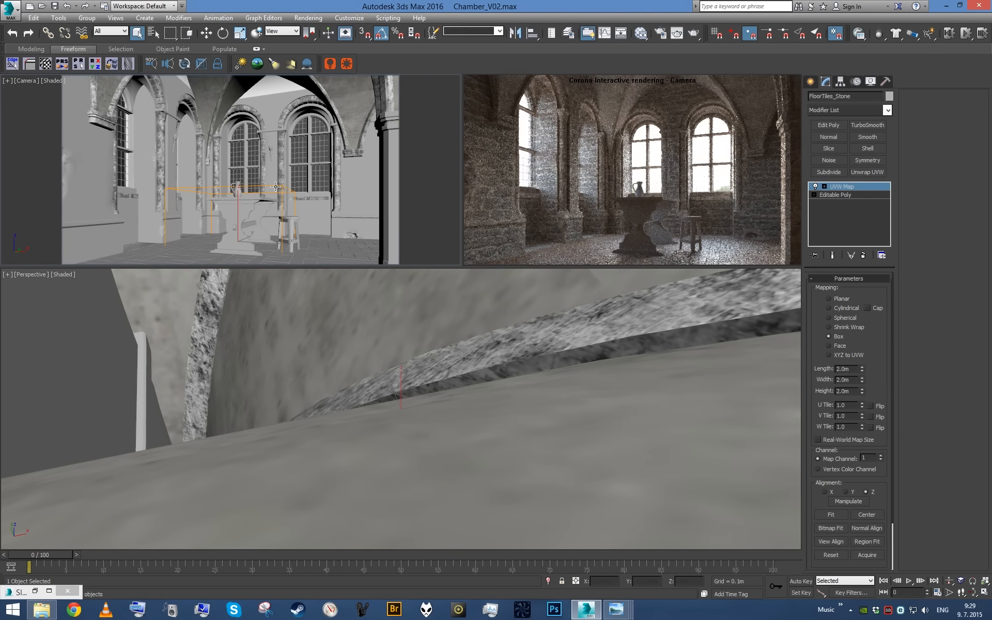
- Pick the table's Clay material from the scene and bring it into the node view
left_click(35, 591)
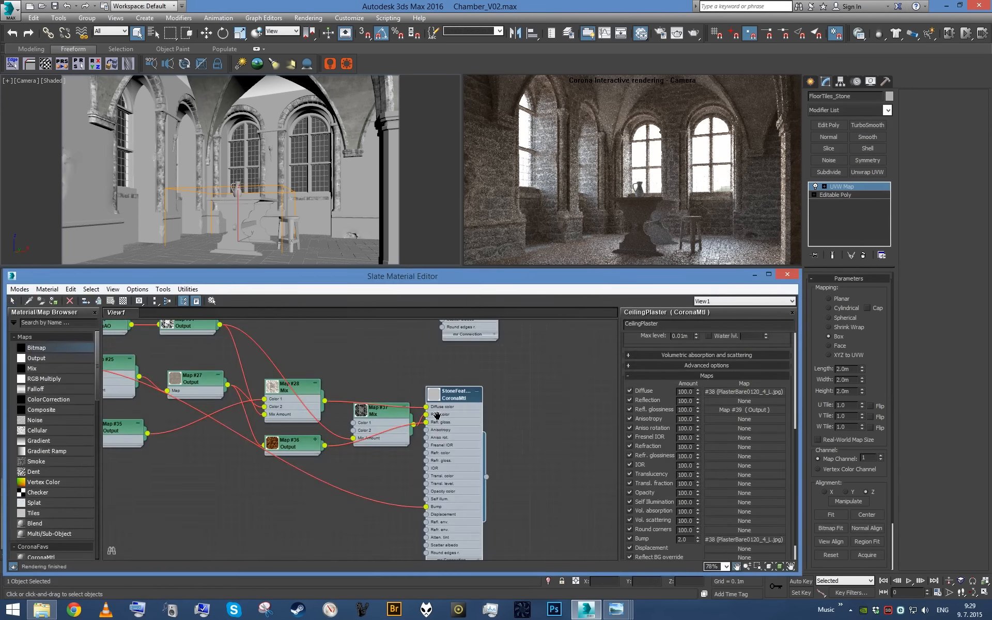
scroll(460, 414, "down", 2)
scroll(460, 415, "down", 4)
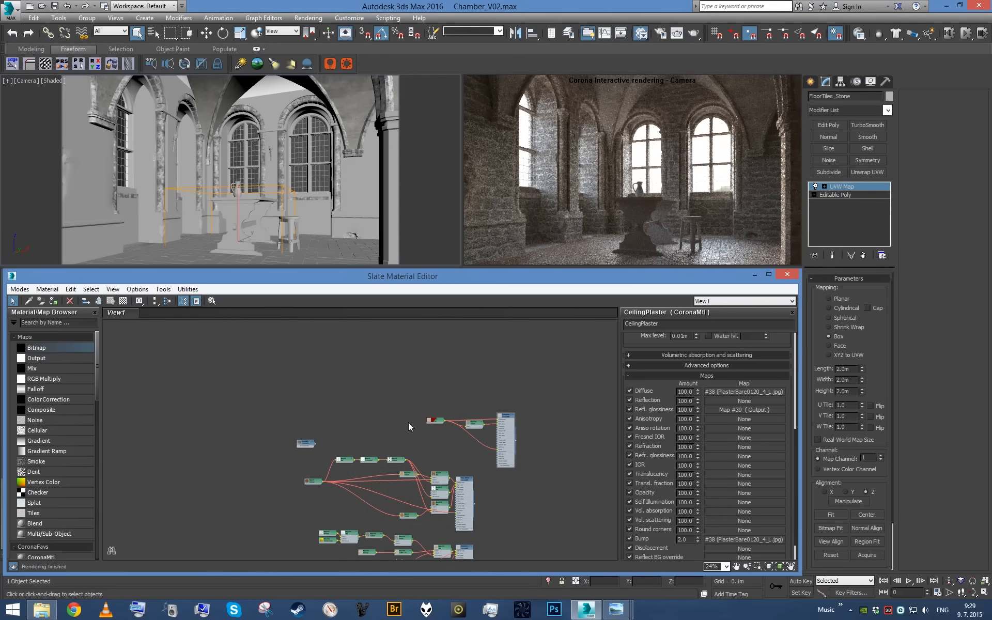
left_click(29, 302)
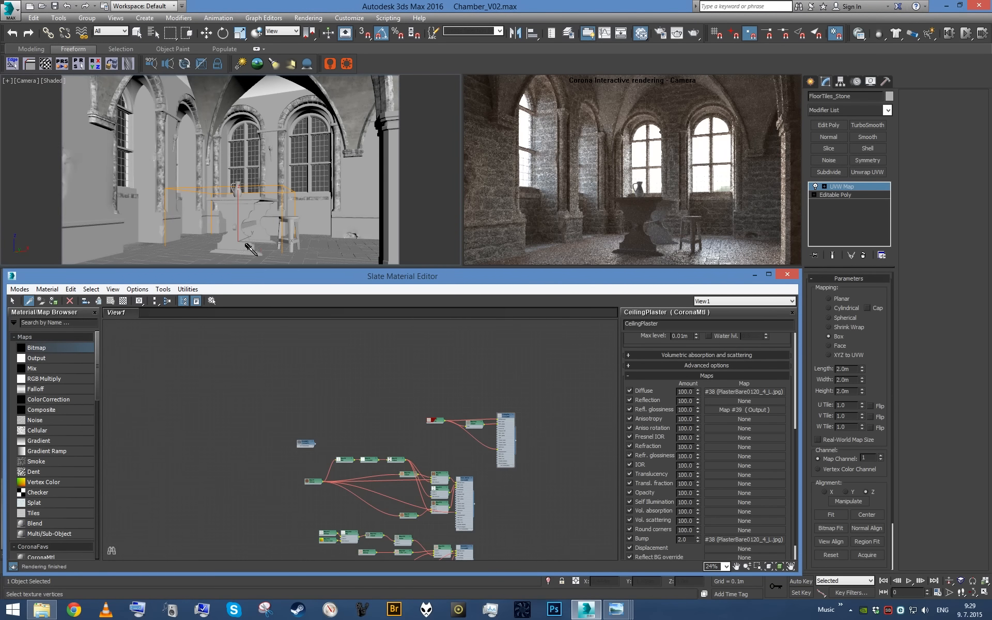
left_click(225, 242)
scroll(401, 427, "up", 4)
left_click_drag(310, 424, 290, 373)
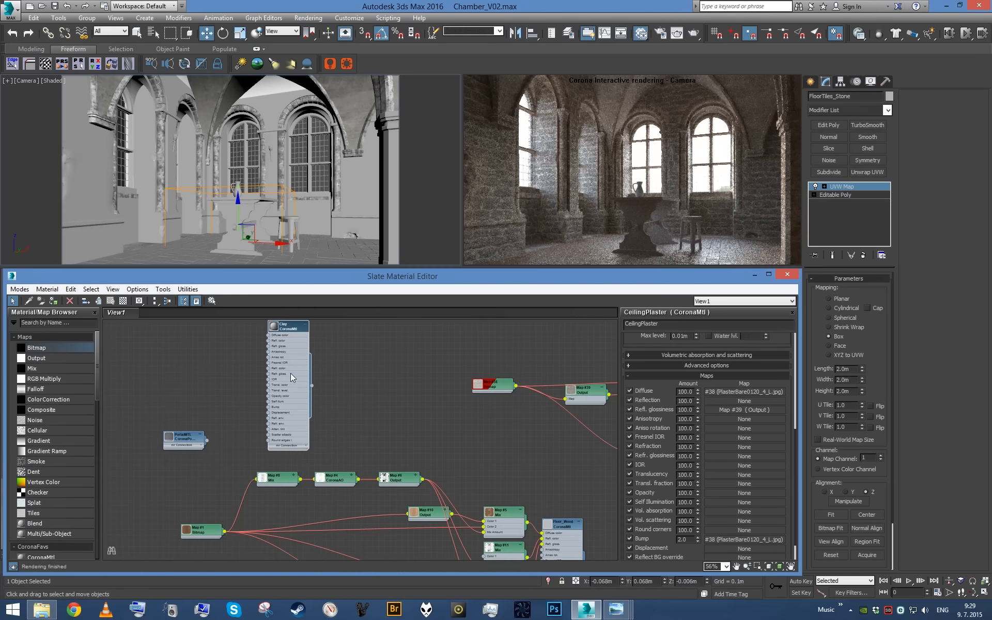
- Select and isolate the objects that use the Clay material, and pick the stone brick walls among them
key("h")
left_click(181, 288)
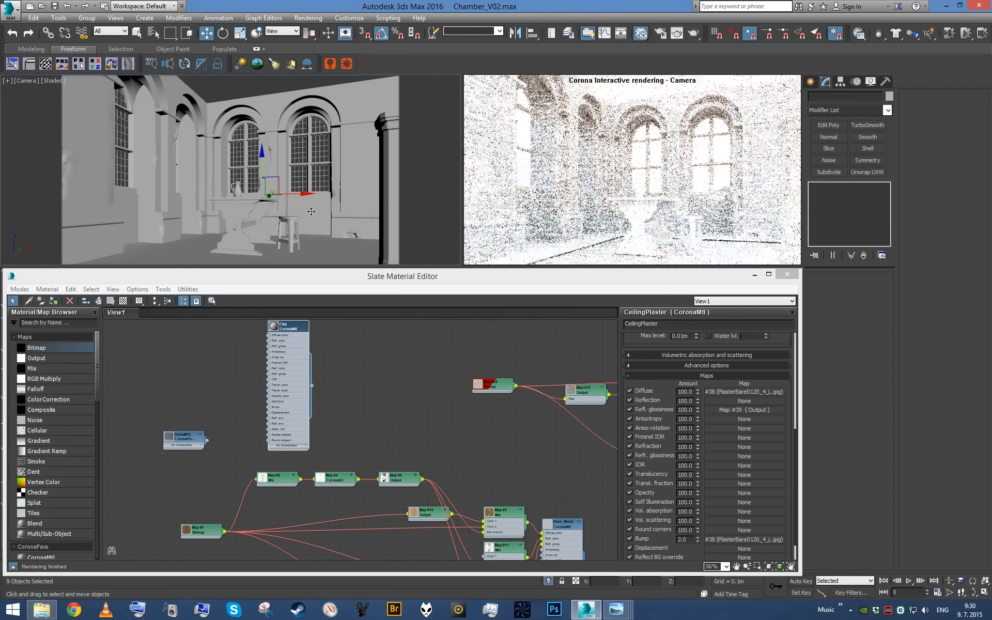
key("q")
left_click(305, 210)
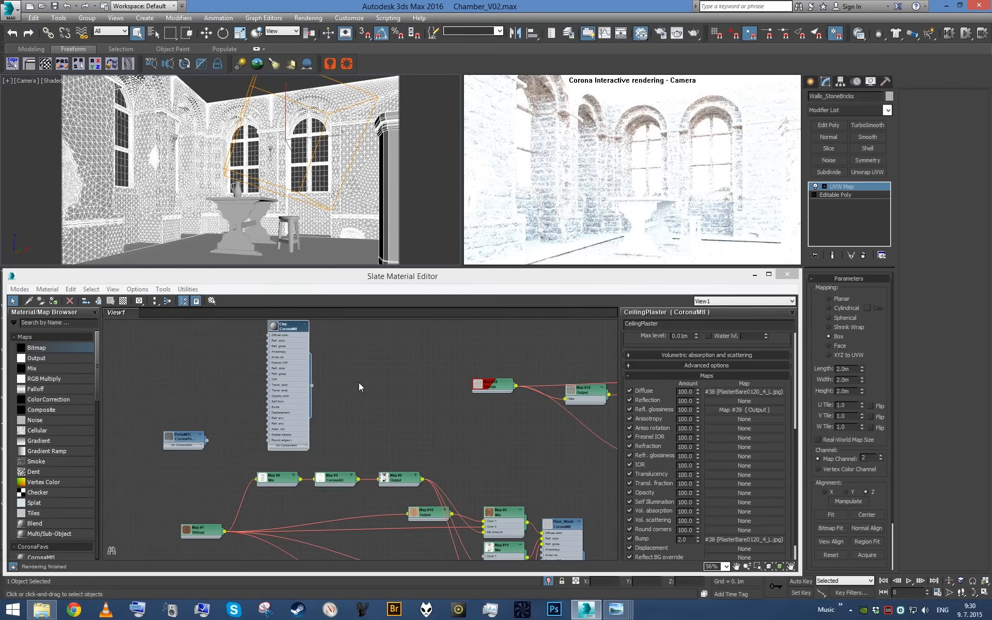
- Reselect the Clay objects, exclude the stone brick walls, isolate the rest and clear the selection
key("h")
left_click(165, 288)
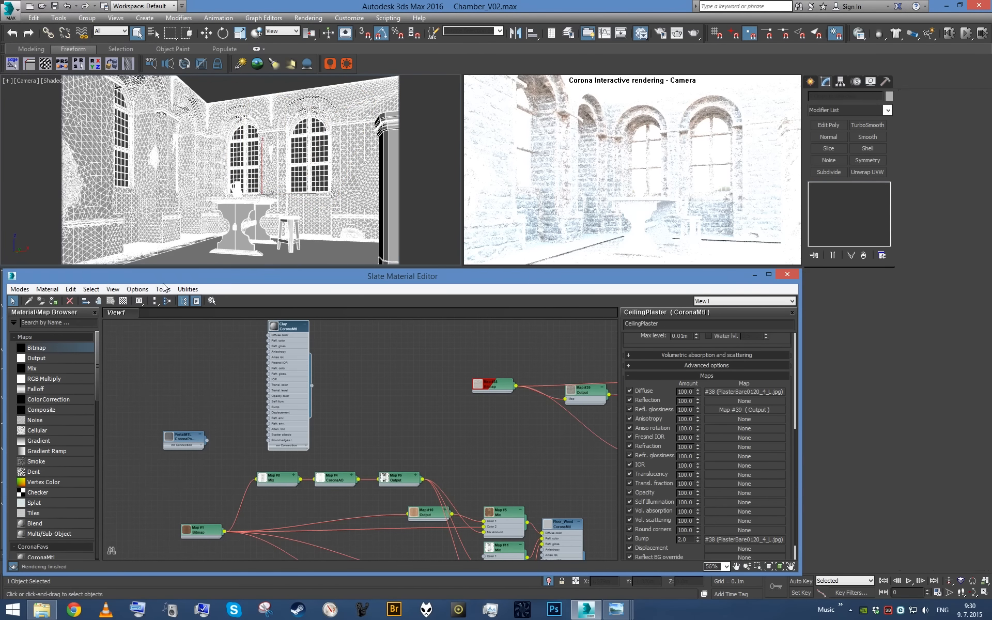
left_click(331, 201, "alt")
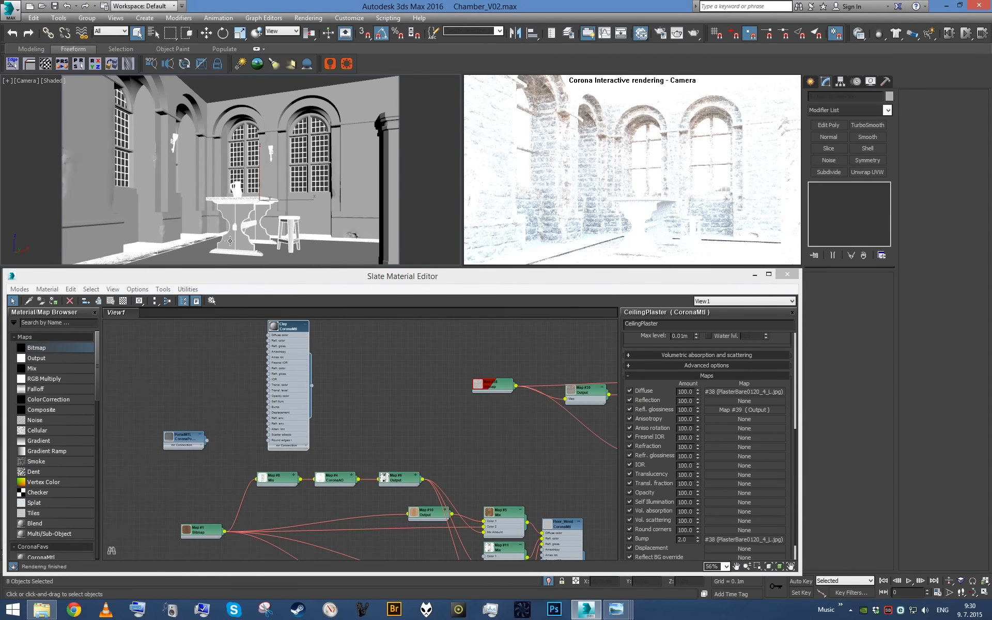
key("alt+q")
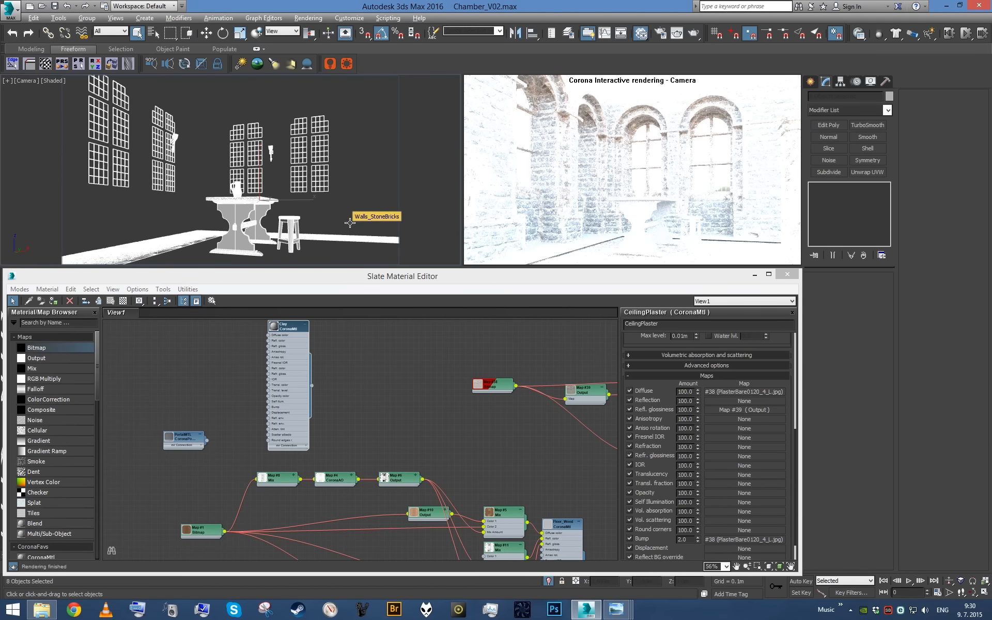
left_click(339, 205)
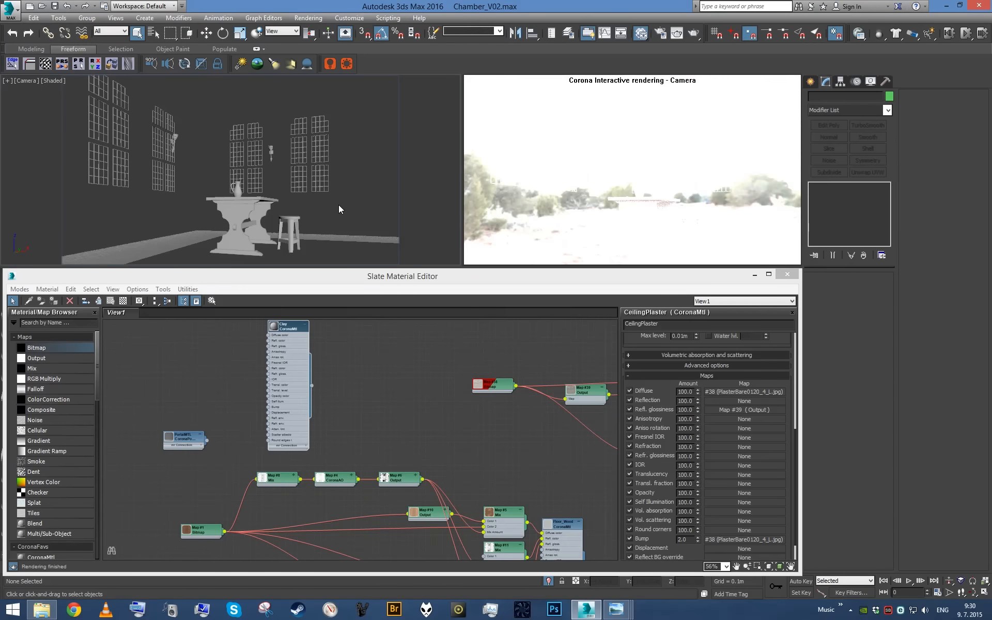
- Inspect the isolated Clay objects in a perspective view by selecting the window grids, torches, furniture and dirt floor
key("p")
middle_click_drag(323, 199, 246, 194, "alt")
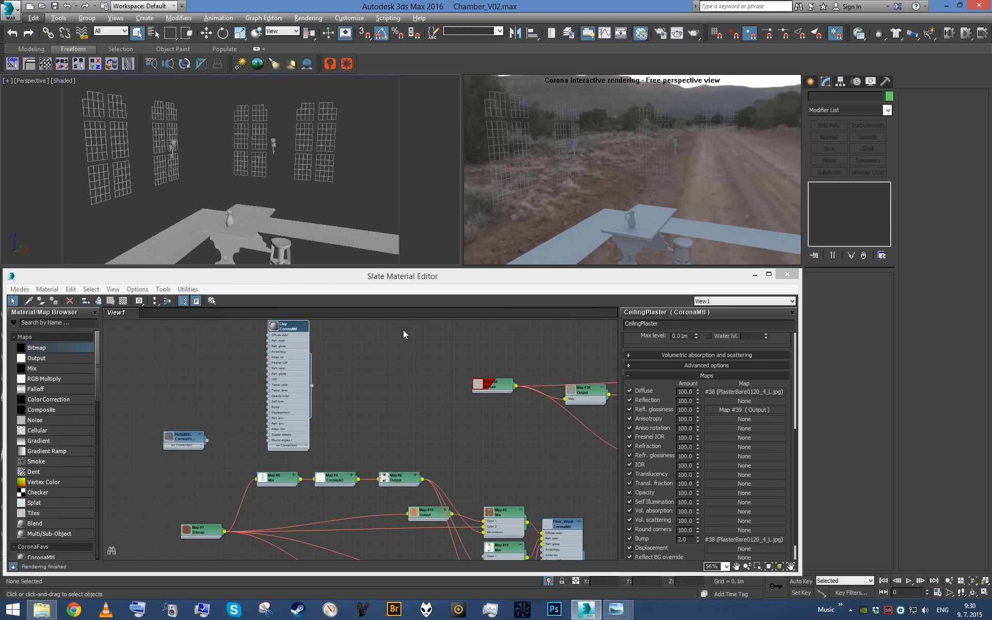
left_click(273, 150)
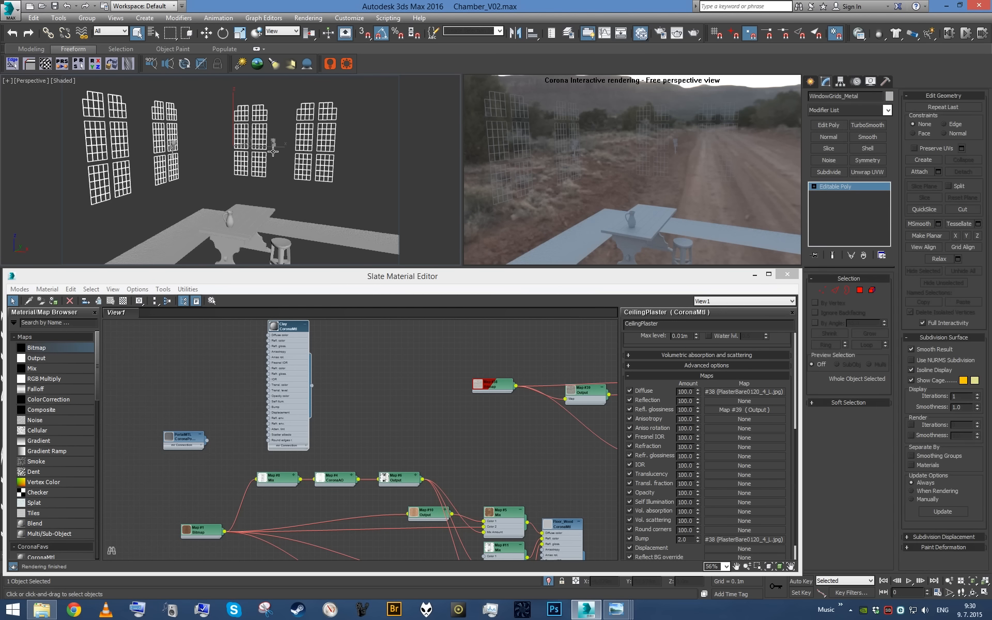
left_click(273, 144)
middle_click_drag(274, 145, 182, 175, "alt")
left_click(278, 221)
left_click(182, 204)
key("z")
left_click(182, 175)
middle_click_drag(304, 204, 211, 220, "alt")
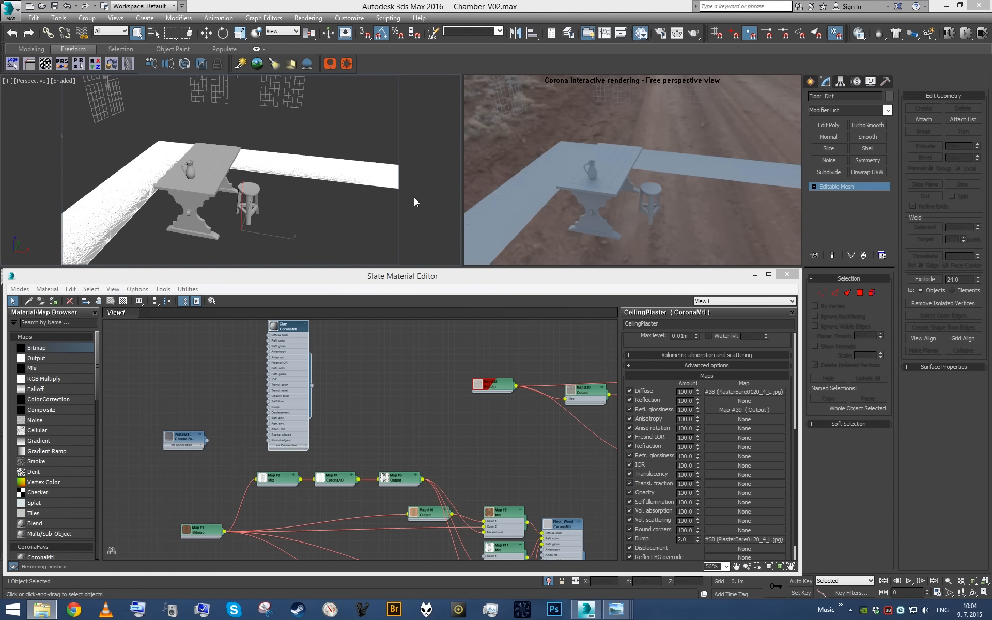
- Select the wall torches together with the window grids and isolate these two metal objects
left_click(323, 215)
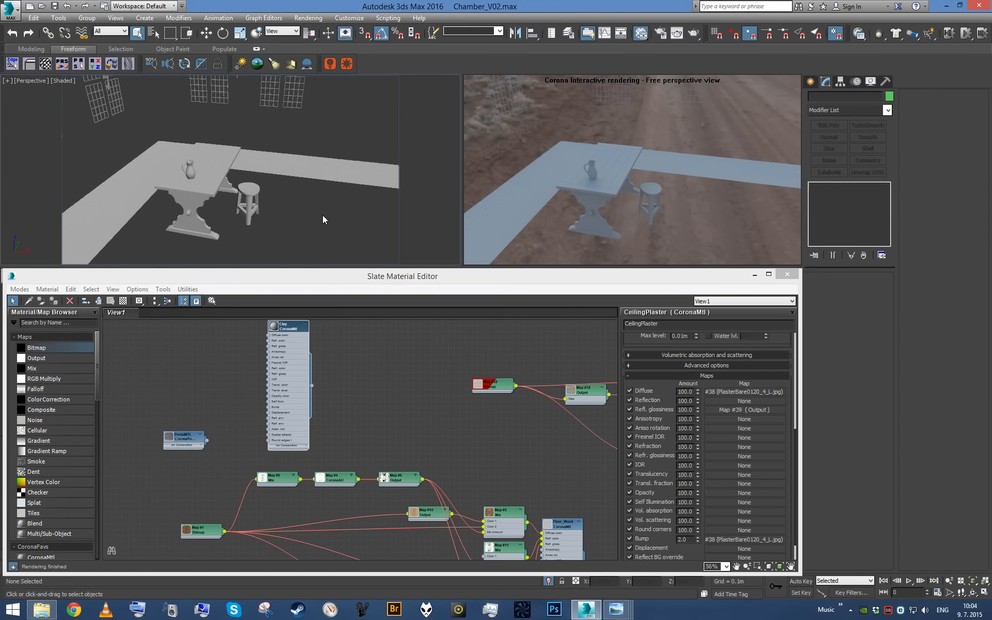
scroll(322, 215, "down", 5)
middle_click_drag(309, 180, 243, 197, "alt")
scroll(274, 182, "up", 4)
scroll(250, 158, "up", 3)
left_click(211, 160)
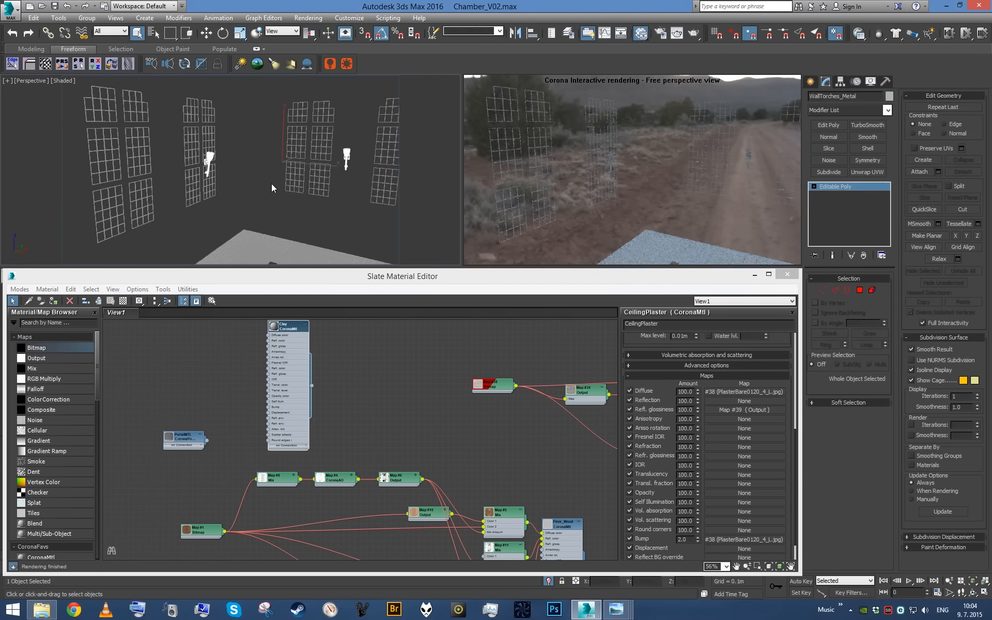
left_click(240, 162, "ctrl")
key("alt+q")
key("alt+q")
middle_click_drag(307, 189, 284, 232, "alt")
- Create a new CoronaMtl in an empty area of the node view and name it Metal
scroll(292, 178, "up", 3)
scroll(341, 383, "down", 4)
mouse_move(358, 395)
middle_mouse_down()
mouse_move(341, 383)
mouse_move(350, 465)
mouse_move(362, 406)
middle_mouse_up()
scroll(344, 403, "up", 4)
key("c")
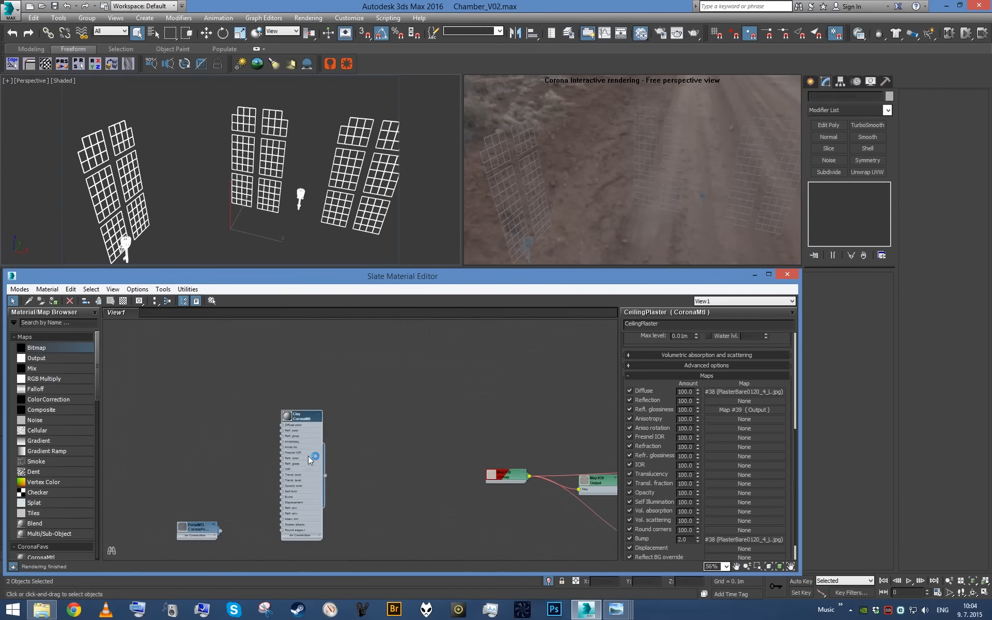
middle_click_drag(519, 350, 427, 448)
scroll(432, 439, "up", 2)
double_click(442, 434)
left_click_drag(667, 324, 235, 333)
type("Metal")
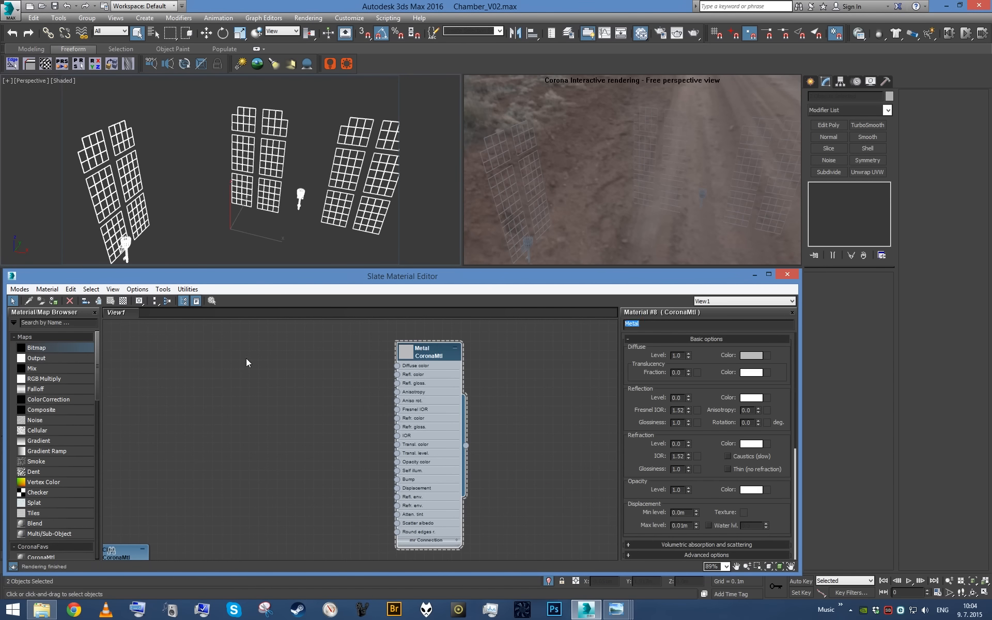
- Add a Bitmap map beside the Metal material and browse to the texture library's Metal\Bare folder
scroll(240, 354, "up", 2)
left_click_drag(69, 350, 331, 369)
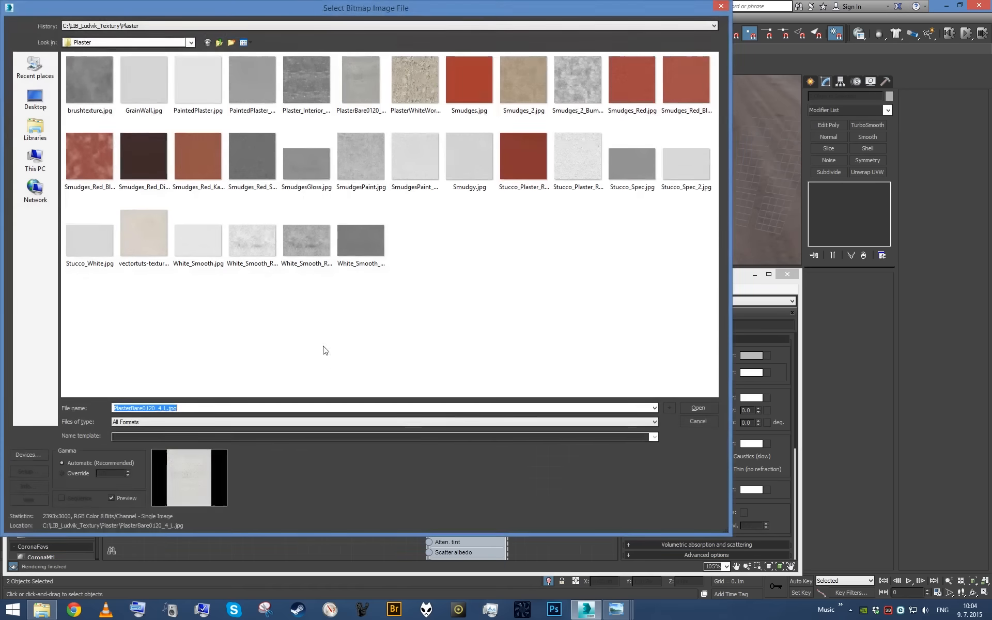
double_click(220, 43)
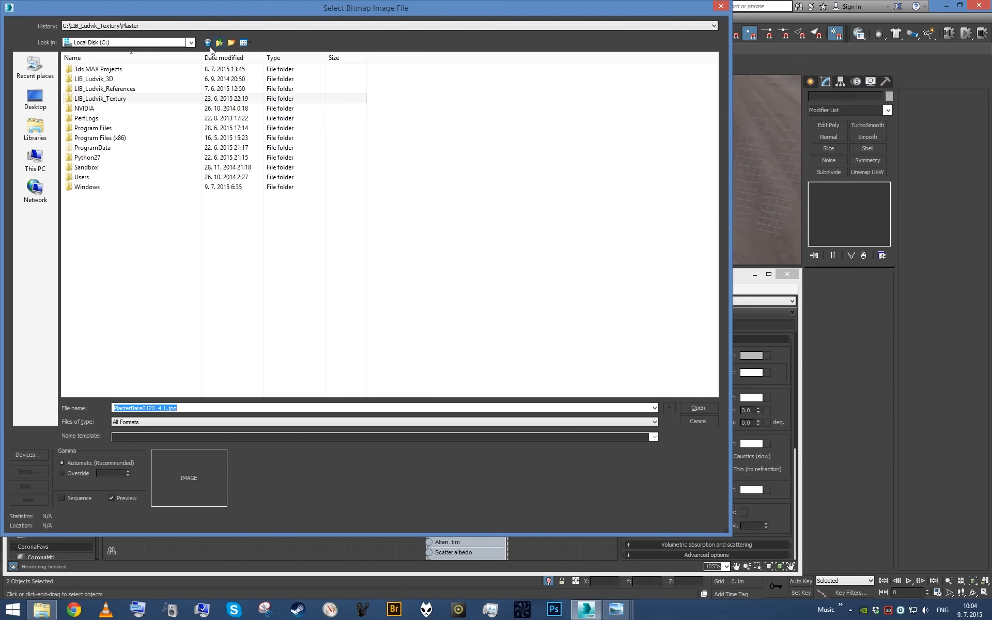
double_click(147, 99)
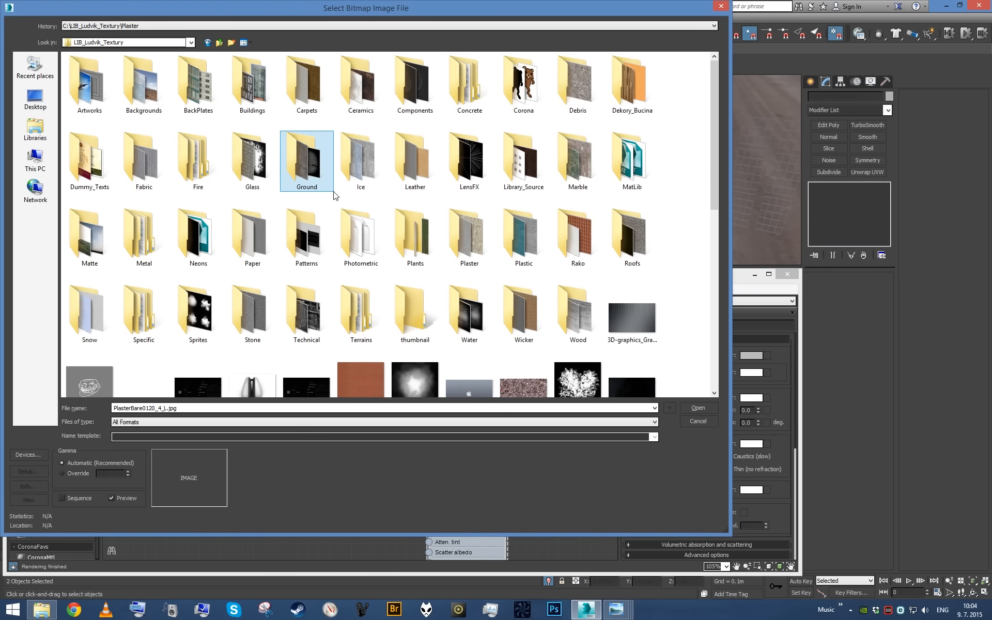
key("m")
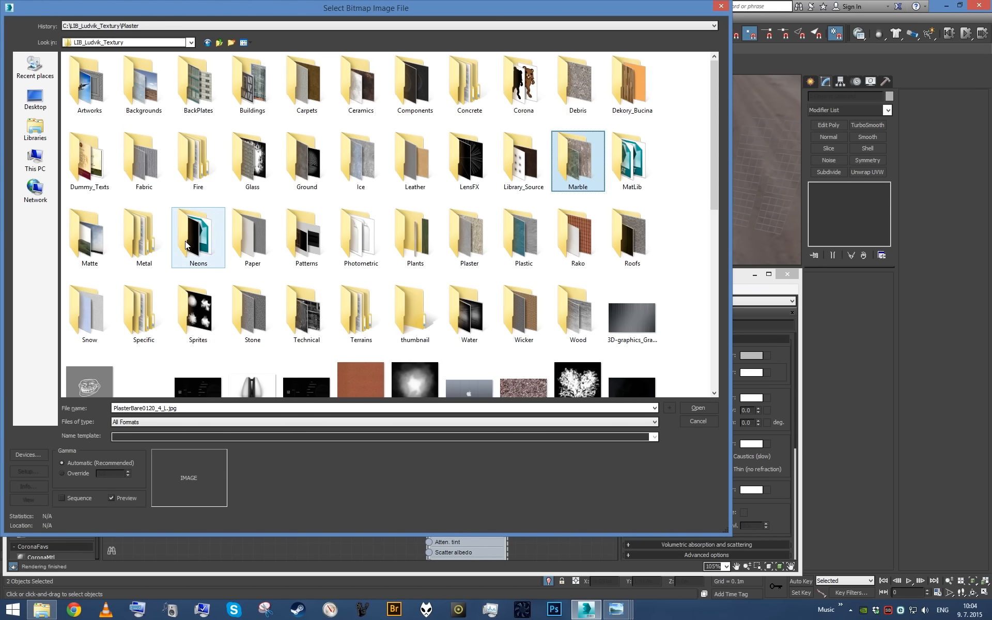
double_click(159, 239)
double_click(127, 108)
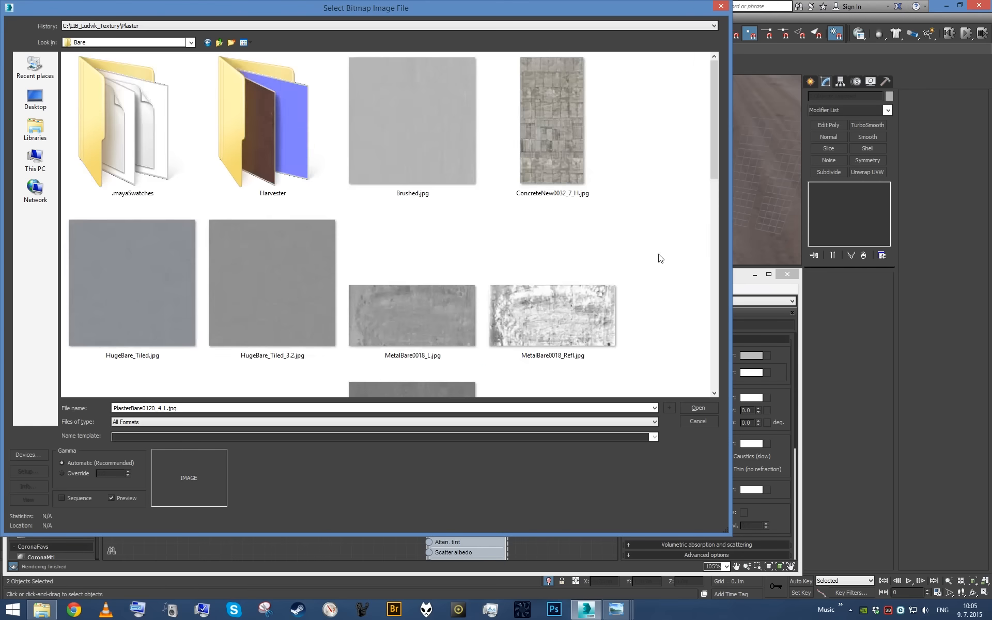
- Compare the bare metal textures and choose HugeBare_Tiled.jpg for the bitmap
scroll(661, 258, "down", 5)
left_click(300, 149)
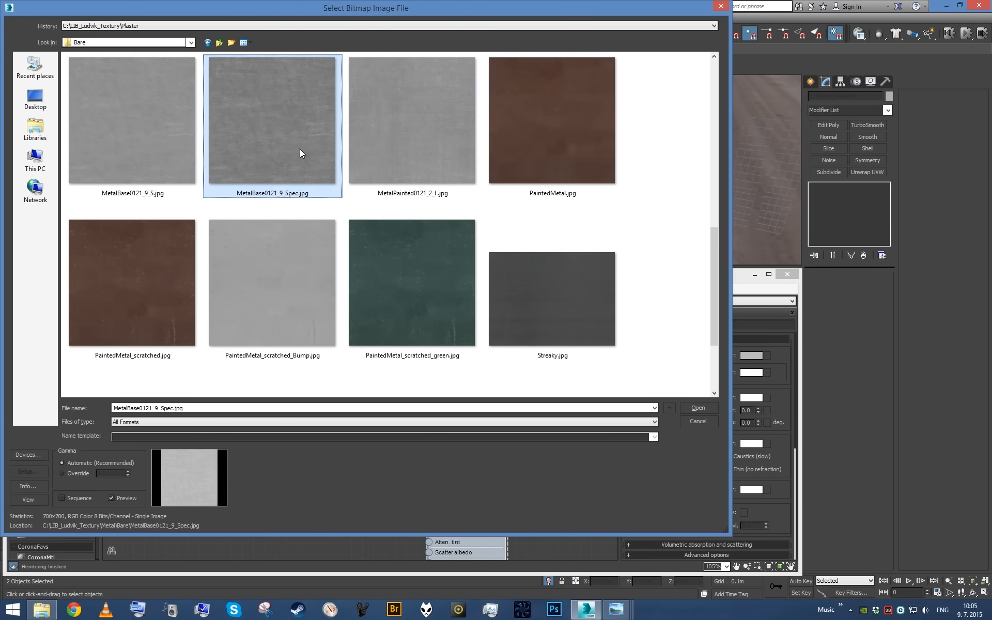
scroll(297, 155, "up", 10)
scroll(290, 169, "down", 10)
scroll(206, 181, "up", 8)
left_click(160, 187)
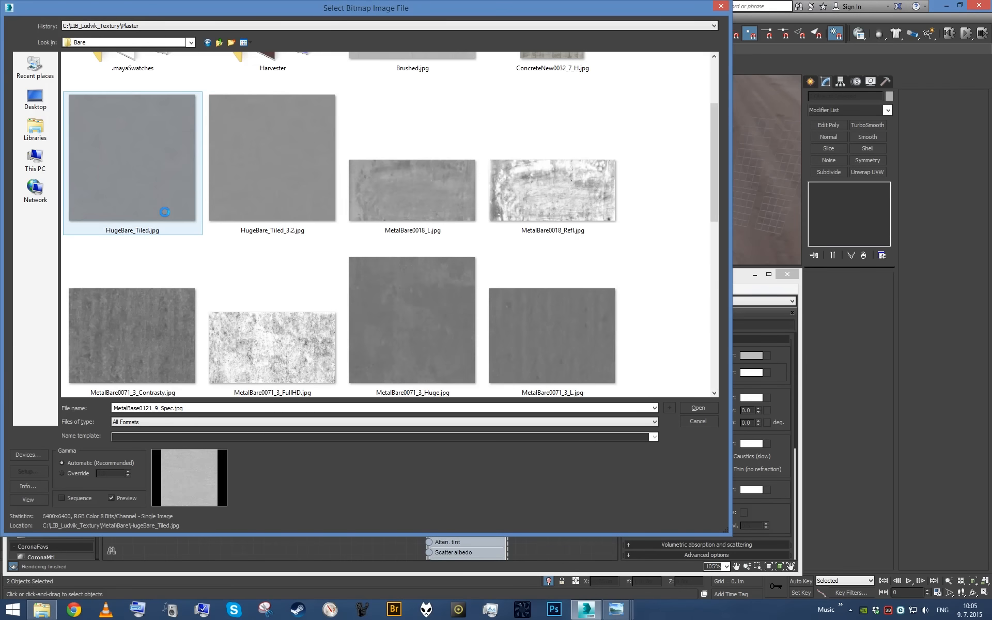
- Browse the remaining bare metal textures and load MetalBare0071_3_Huge.jpg as the bitmap
scroll(173, 222, "down", 10)
scroll(301, 268, "up", 10)
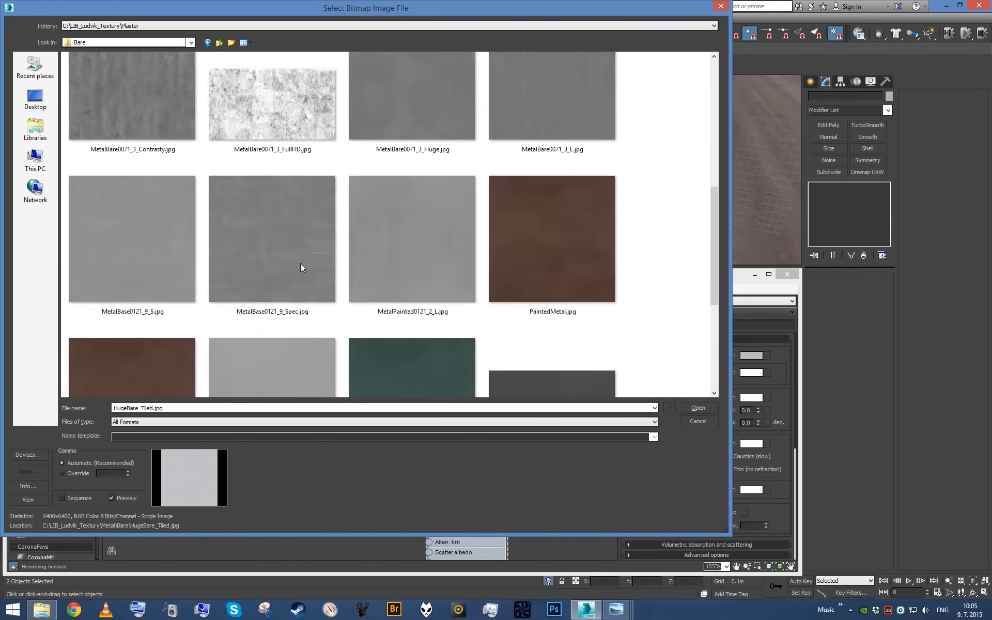
scroll(302, 267, "down", 10)
scroll(310, 277, "up", 4)
left_click(401, 124)
double_click(402, 123)
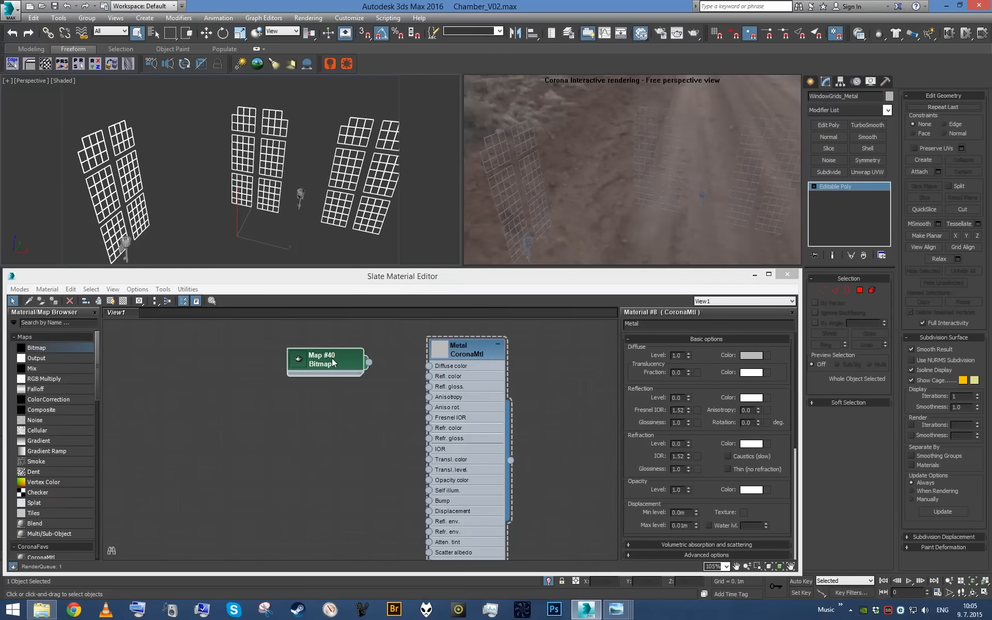
- Place the bitmap node beside the Metal material, connect it to the Diffuse color input and open the material's parameters
middle_click_drag(332, 360, 296, 380)
scroll(295, 380, "up", 2)
double_click(295, 380)
left_click_drag(326, 380, 416, 388)
double_click(463, 404)
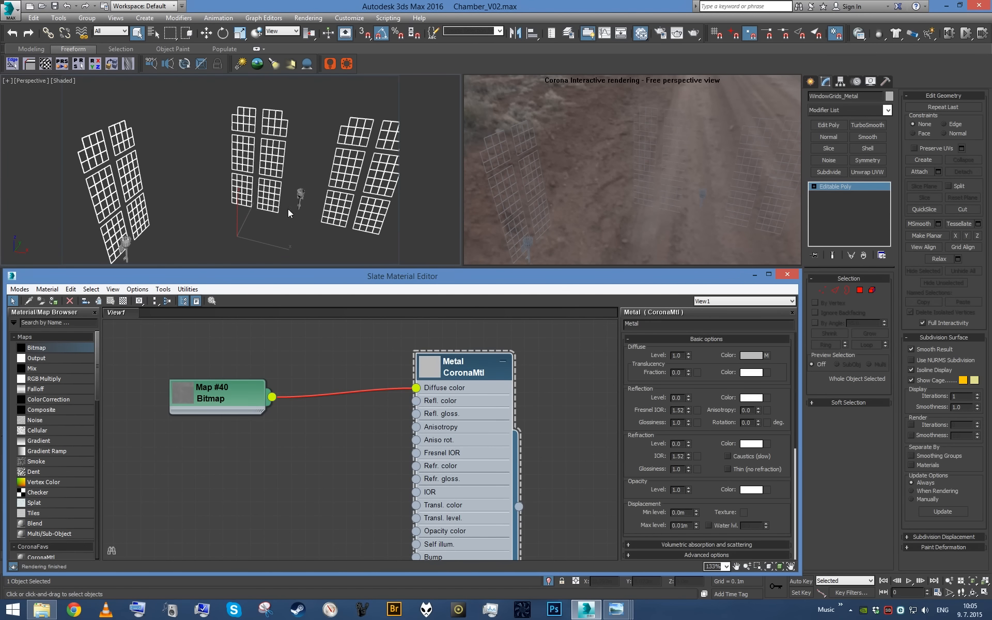
- Select both the torches and the window grids, assign the Metal material to them, and open the bitmap's parameters
middle_click_drag(287, 212, 192, 202, "alt")
left_click(280, 193, "ctrl")
left_click(460, 414)
key("a")
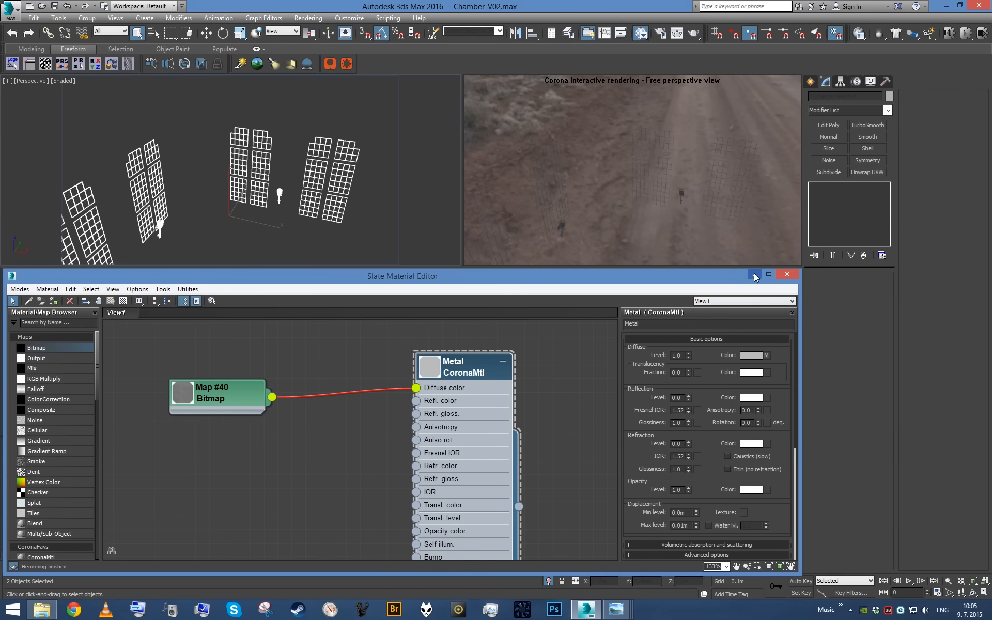
double_click(225, 398)
- Turn off the edged-faces display around the wall torch and add a UVW Map modifier to the two selected metal objects
left_click(753, 277)
middle_click_drag(223, 131, 330, 118)
scroll(234, 159, "up", 3)
scroll(276, 105, "up", 4)
key("F4")
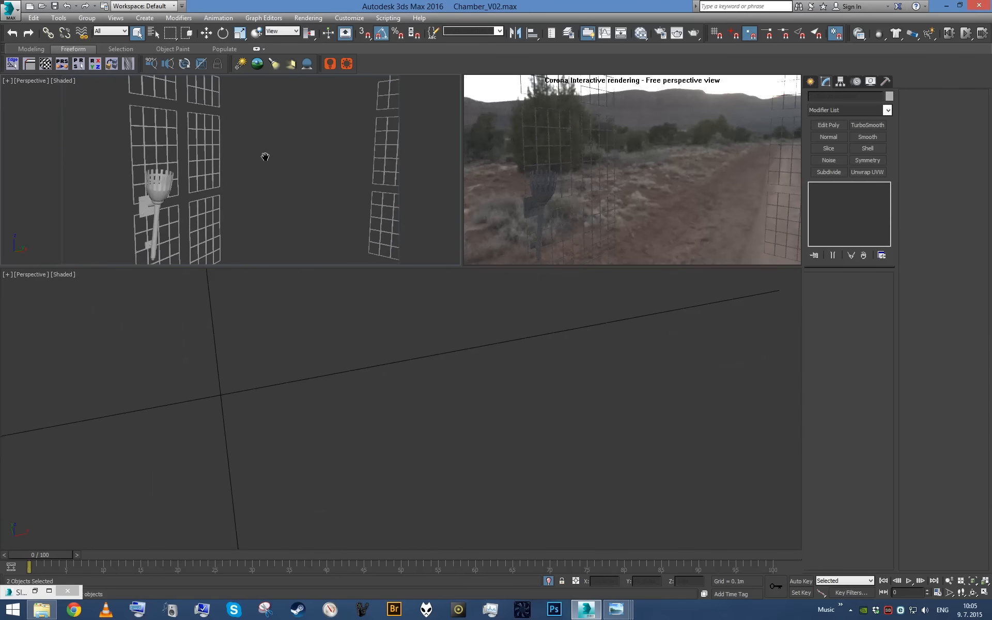
scroll(265, 155, "up", 2)
middle_click_drag(266, 155, 300, 157)
key("alt+u")
- Show the metal bitmap on the objects in the shaded viewport
left_click(50, 592)
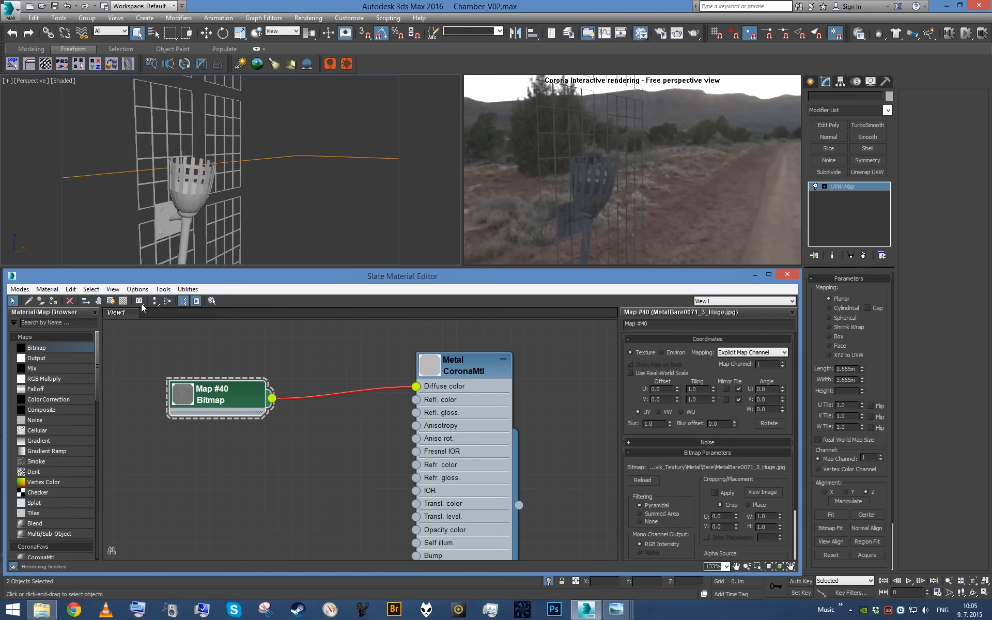
left_click(110, 301)
left_click(755, 275)
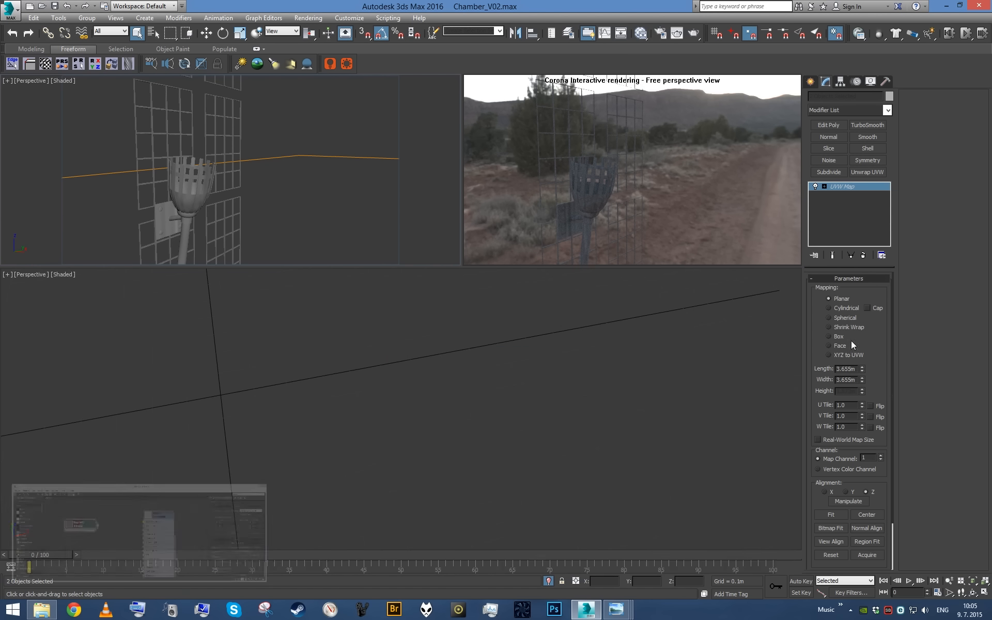
- Switch the UVW Map to Box mapping and set its length, width and height to 0.5 m
left_click(829, 336)
double_click(856, 370)
type("1")
key("Tab")
type("1")
key("Tab")
type("1")
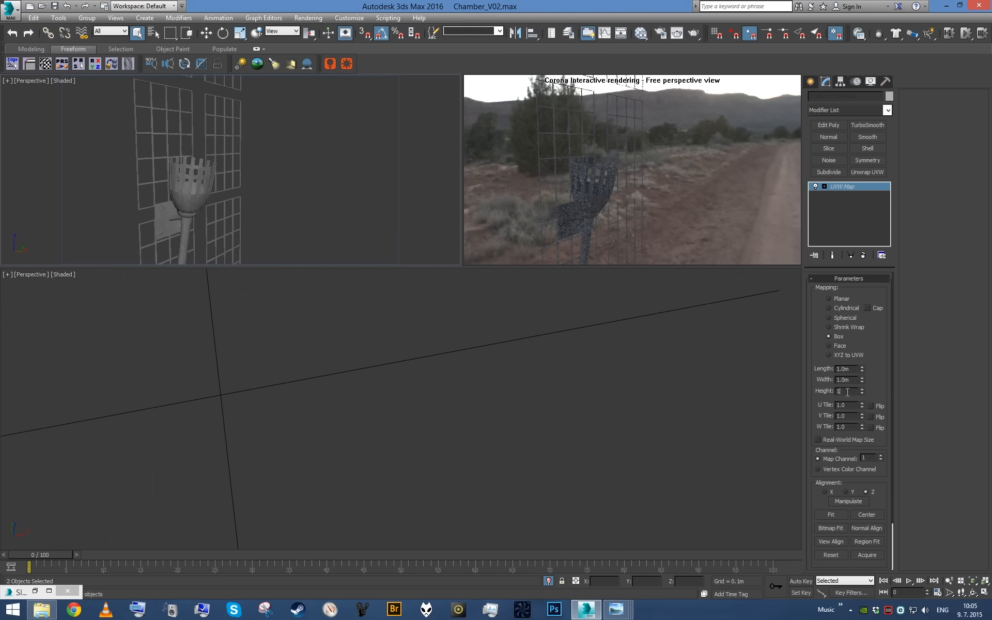
key("shift+Tab")
type(".5")
key("Return")
- Check the texture close up on the torch, and set the metal bitmap's U and V tiling to 2.0 and blur to 0.1
middle_click_drag(253, 223, 276, 140)
scroll(287, 150, "up", 5)
scroll(276, 139, "down", 5)
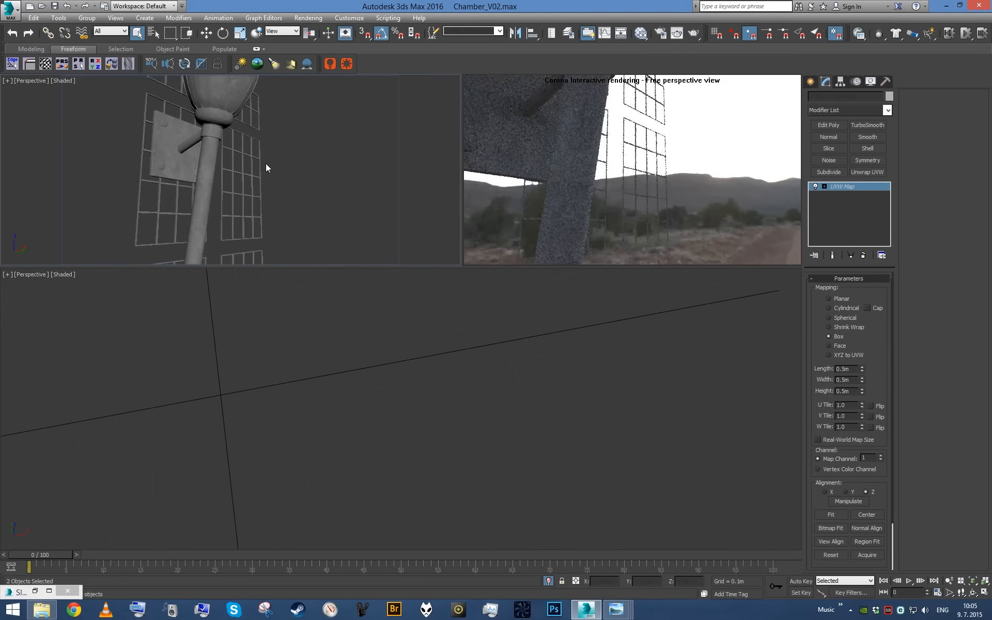
left_click(34, 591)
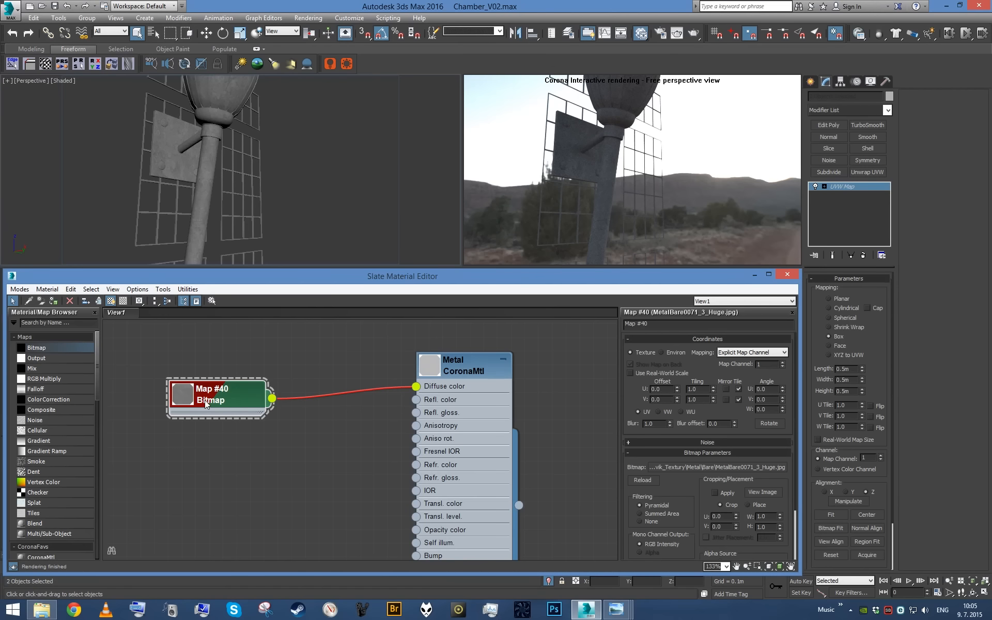
key("Tab")
type("2")
key("Return")
double_click(656, 424)
type(".1")
key("Return")
- Move the bitmap node farther from the Metal material and insert an Output map into their diffuse connection
scroll(499, 417, "up", 2)
scroll(307, 434, "down", 1)
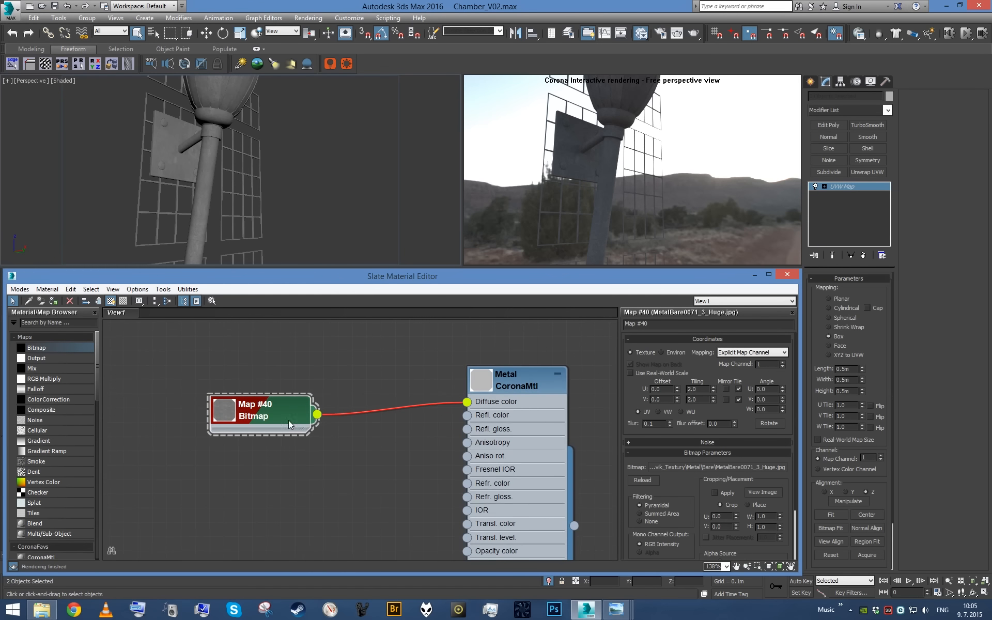
left_click_drag(289, 420, 175, 423)
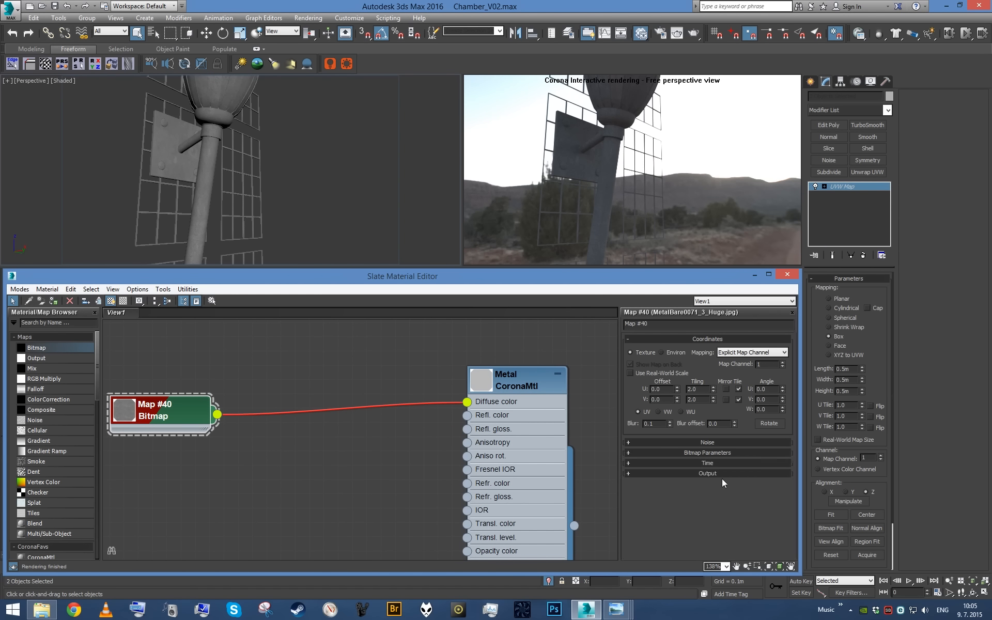
scroll(721, 479, "down", 8)
left_click_drag(43, 364, 364, 411)
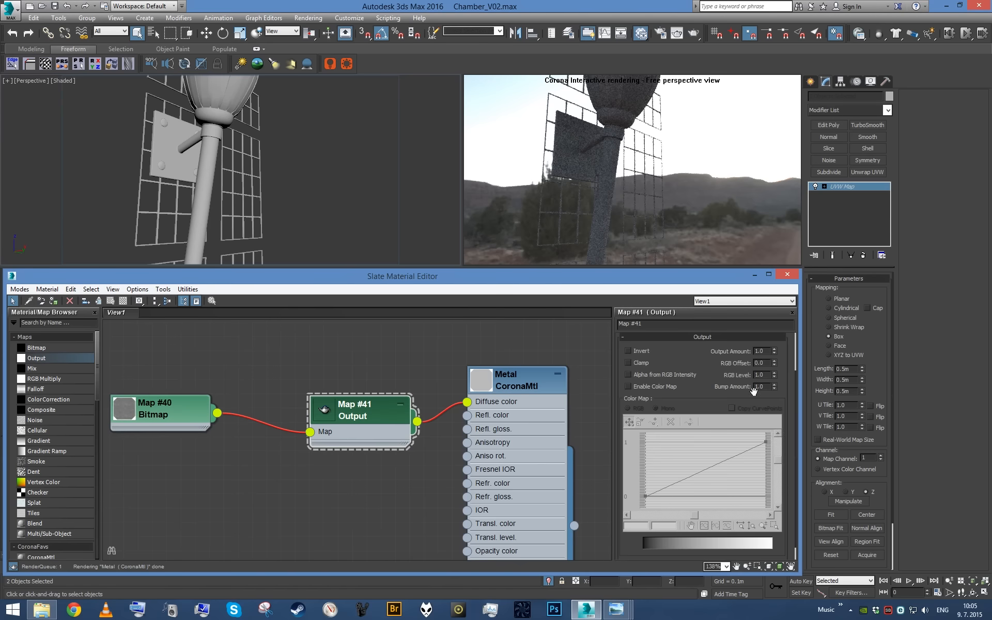
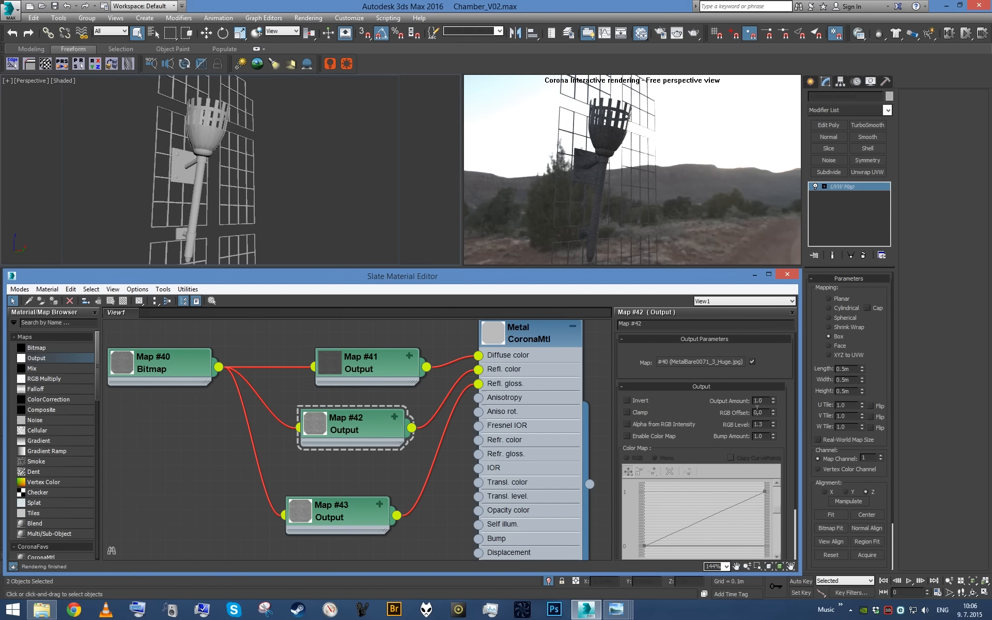
- Try RGB levels up to 7.0 and an RGB offset of -0.2 on the reflection color Output map, checking the torch
key("Return")
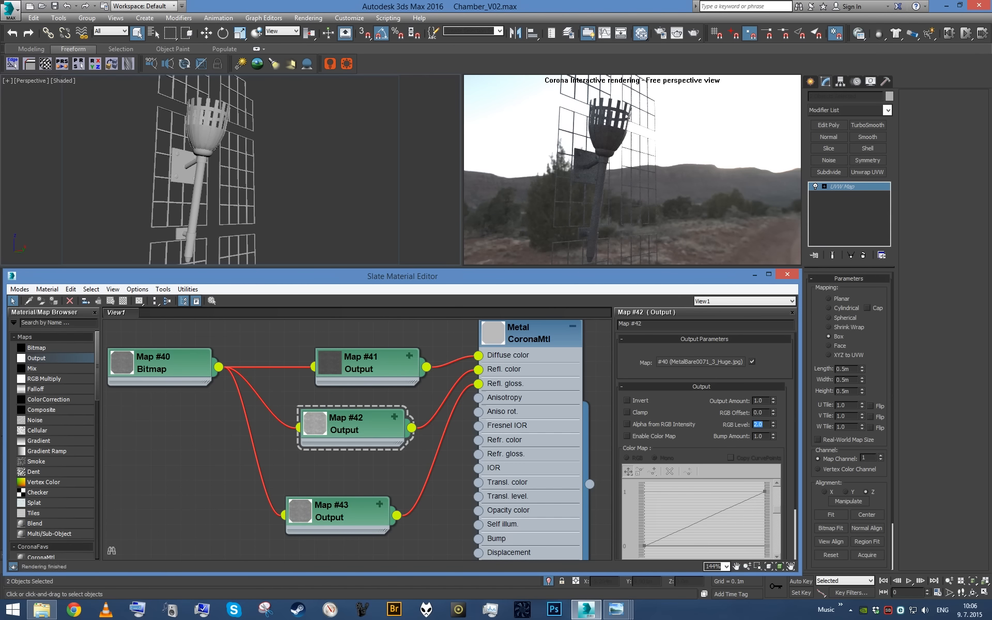
type("3")
key("Return")
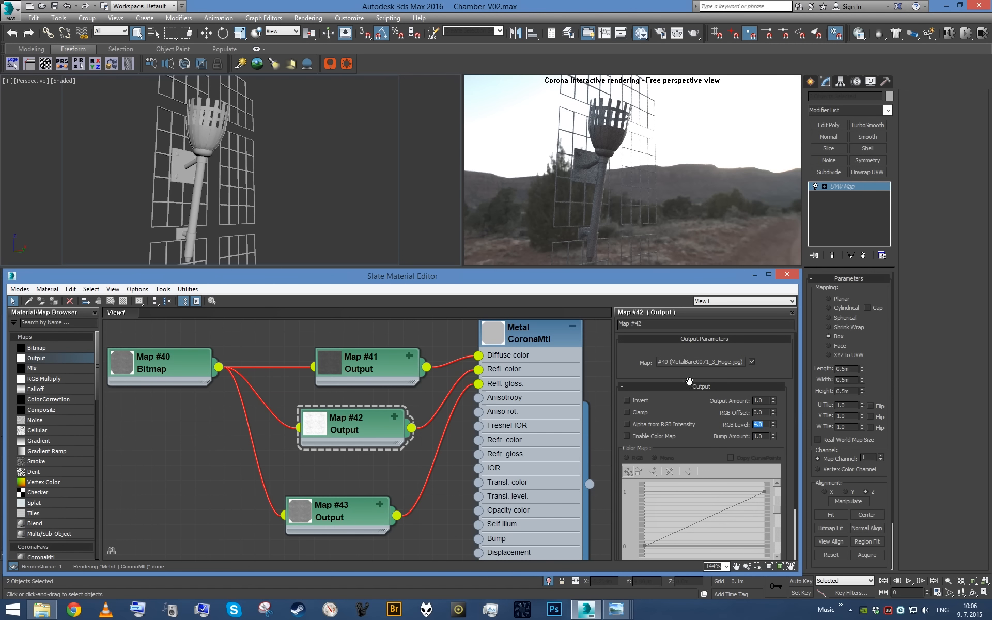
middle_click_drag(265, 170, 348, 225, "alt")
left_click(763, 414)
type(".2")
key("Return")
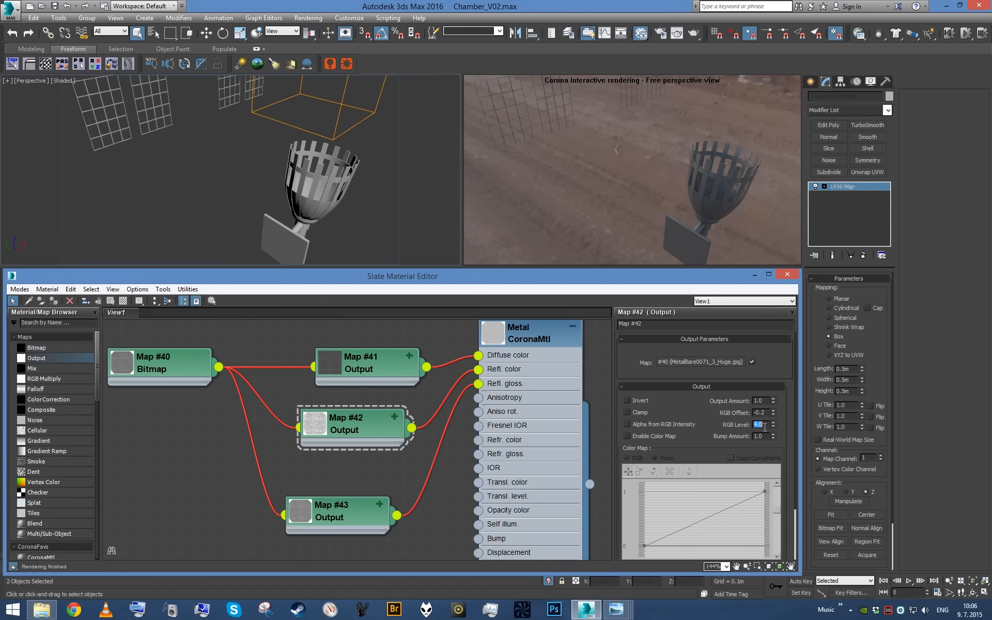
type("7")
key("Return")
middle_click_drag(337, 193, 260, 150, "alt")
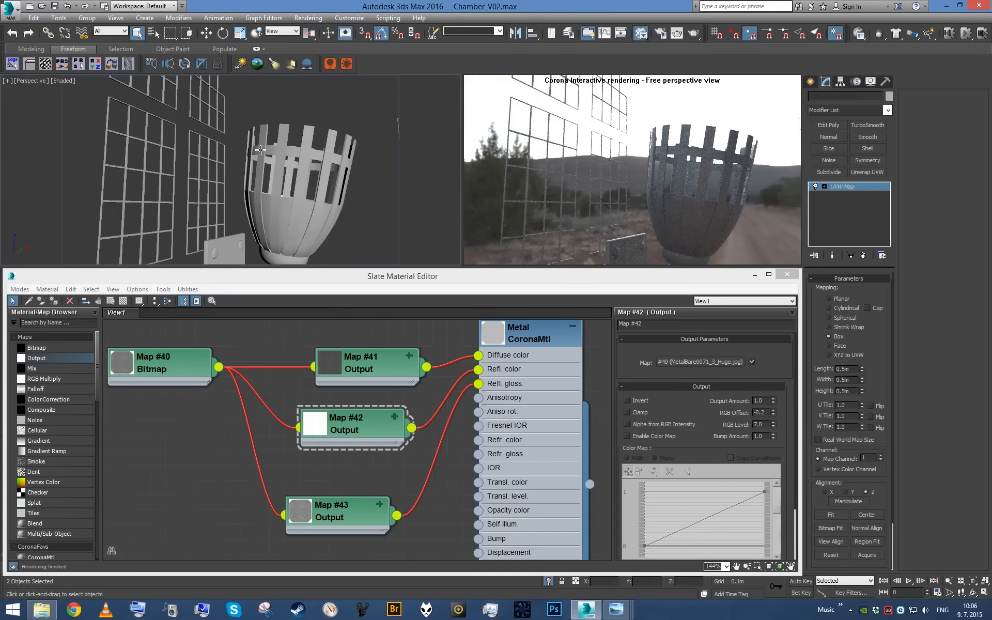
- Reset the reflection color Output map's RGB offset to 0.0 and set its RGB level to 1.4
left_click(363, 421)
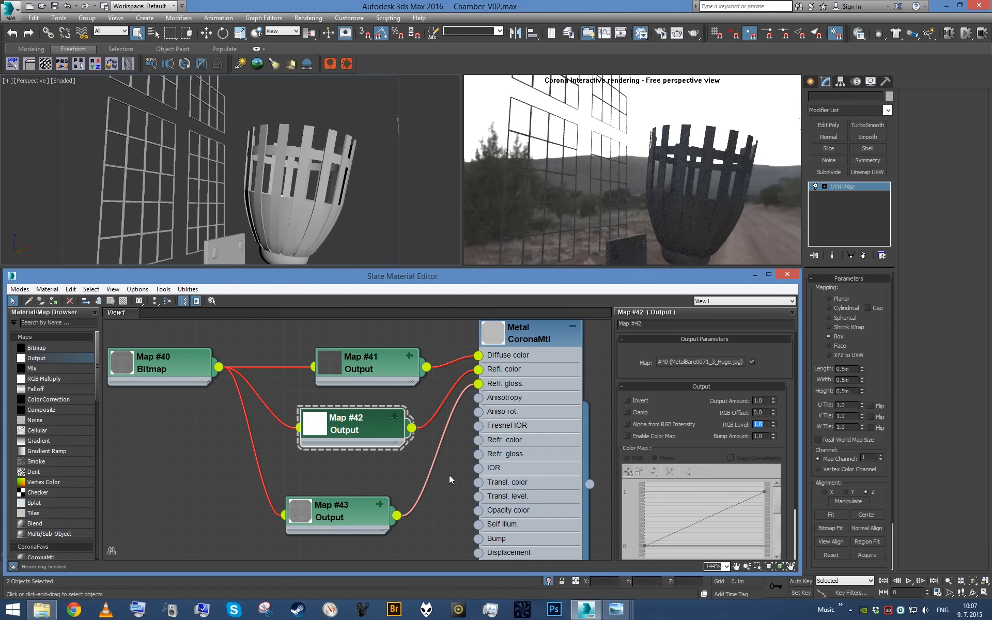
left_click(361, 509)
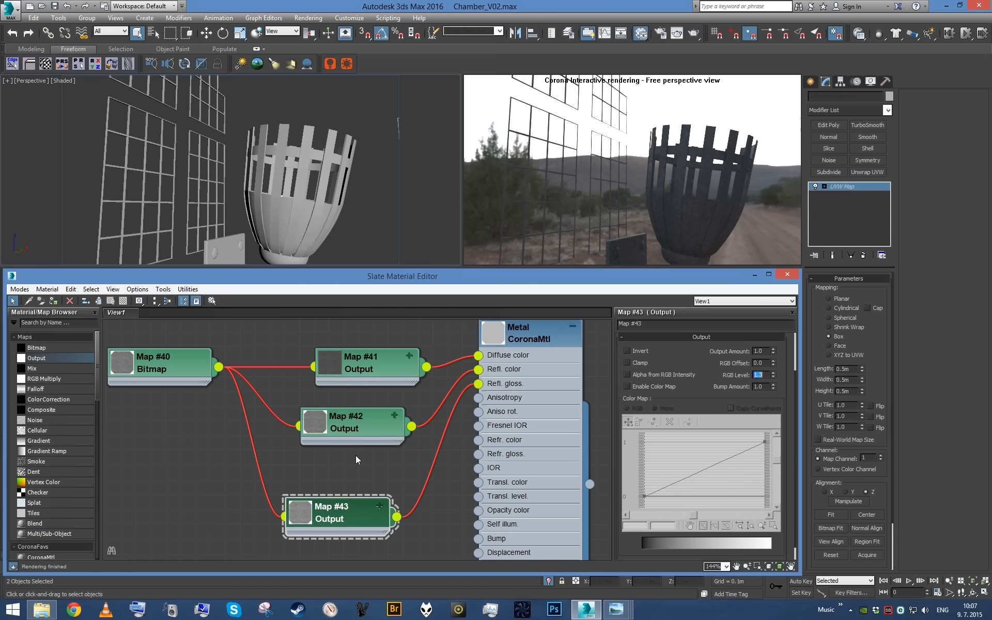
left_click(355, 431)
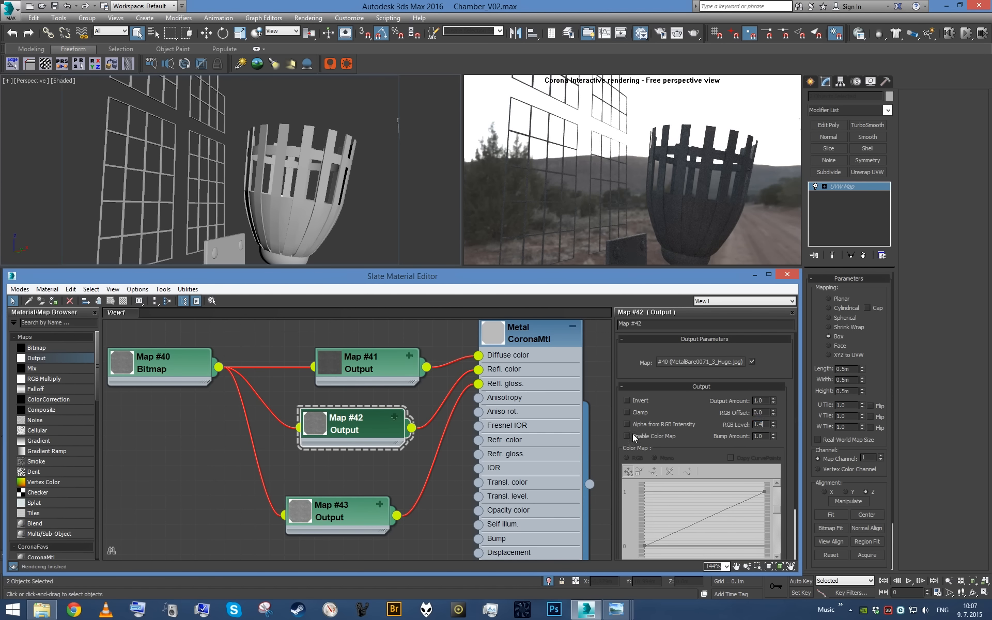
- Set the reflection glossiness Output map's RGB offset to -0.2 and RGB level to 3.0, checking the torch close up
left_click(343, 511)
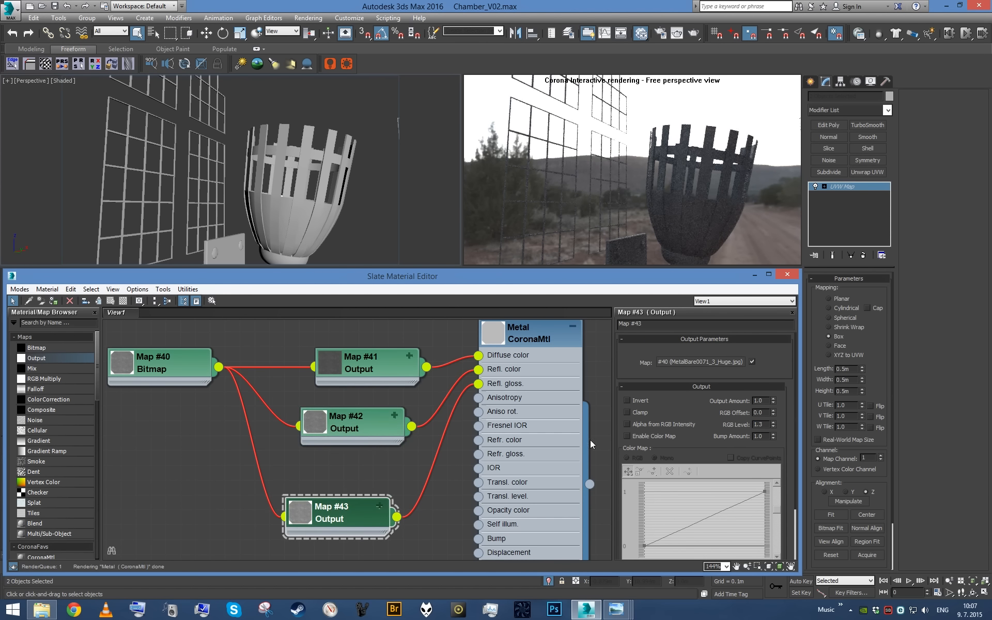
type("-0.2")
key("Return")
double_click(766, 426)
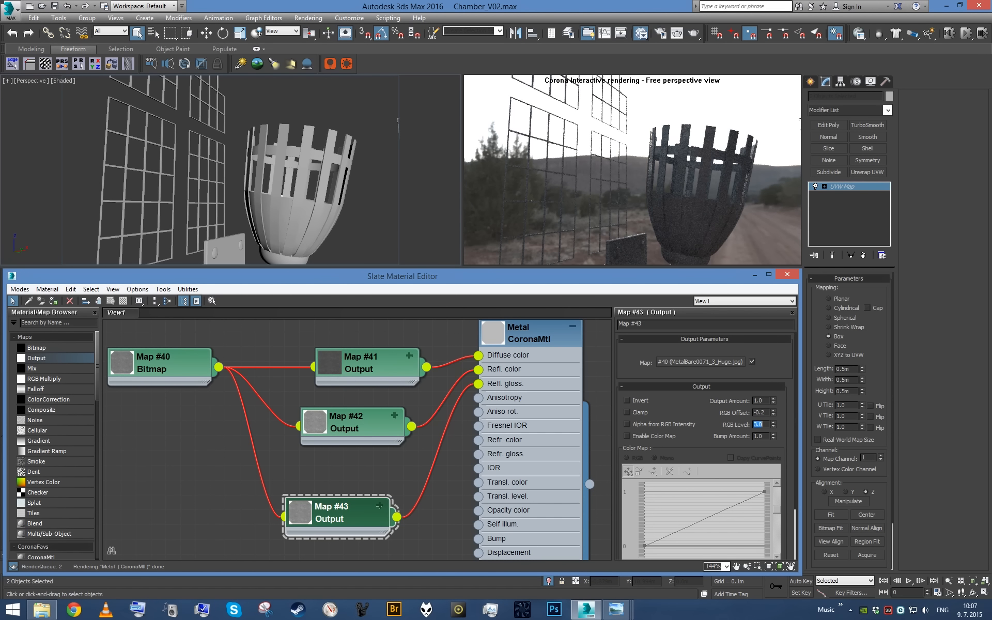
type("5")
key("Return")
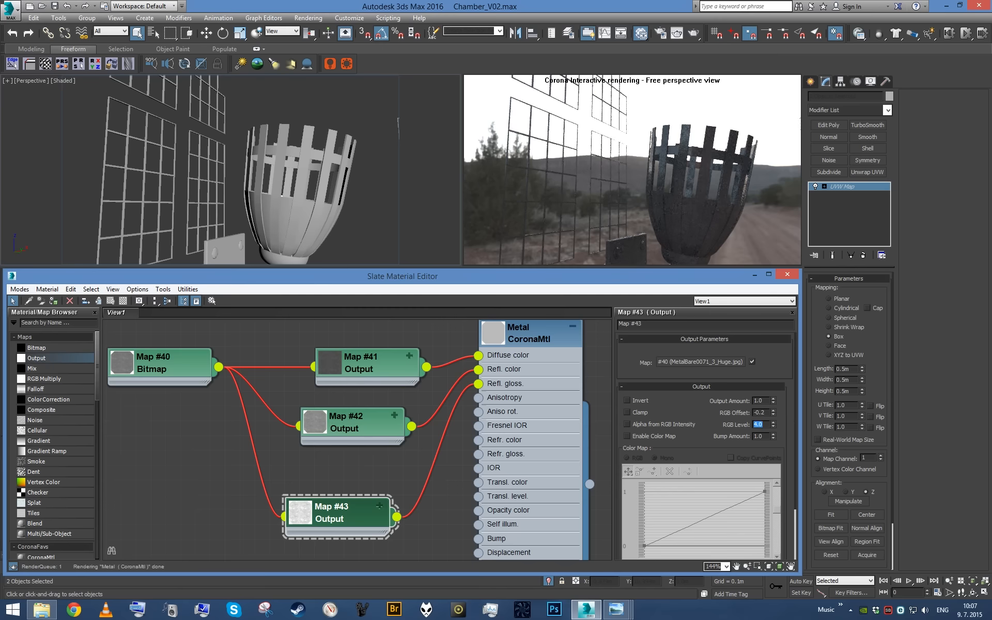
key("Return")
middle_click_drag(306, 187, 215, 181, "alt")
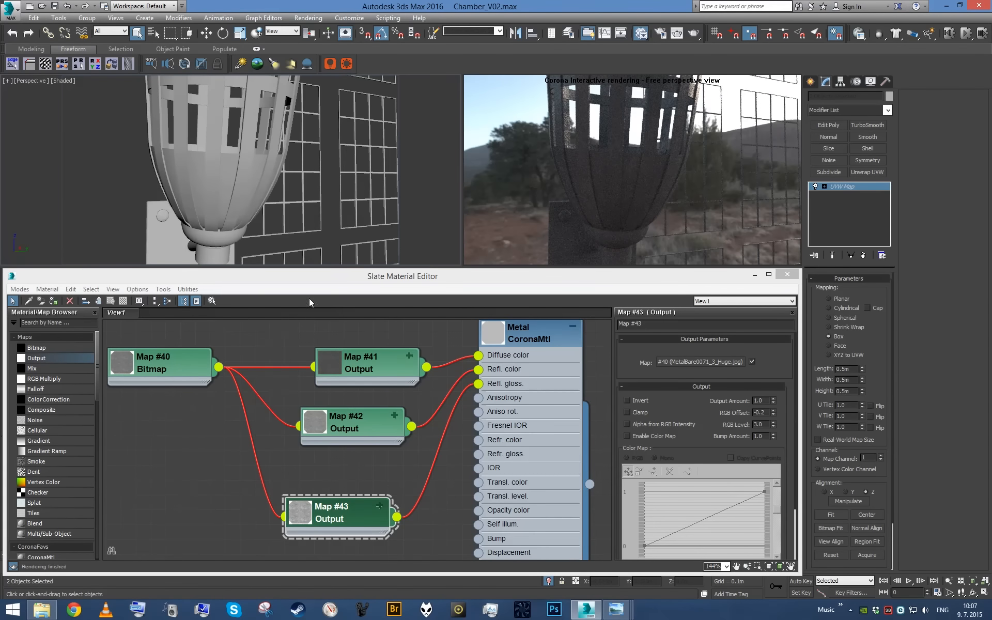
- Line up the three Output maps in a column beside the metal bitmap and move the Metal material farther away from them
scroll(467, 423, "down", 6)
middle_click_drag(467, 424, 422, 477)
scroll(380, 517, "up", 3)
left_click_drag(371, 522, 373, 493)
left_click_drag(390, 425, 365, 418)
left_click_drag(360, 502, 368, 516)
left_click_drag(366, 426, 377, 425)
left_click_drag(346, 516, 361, 505)
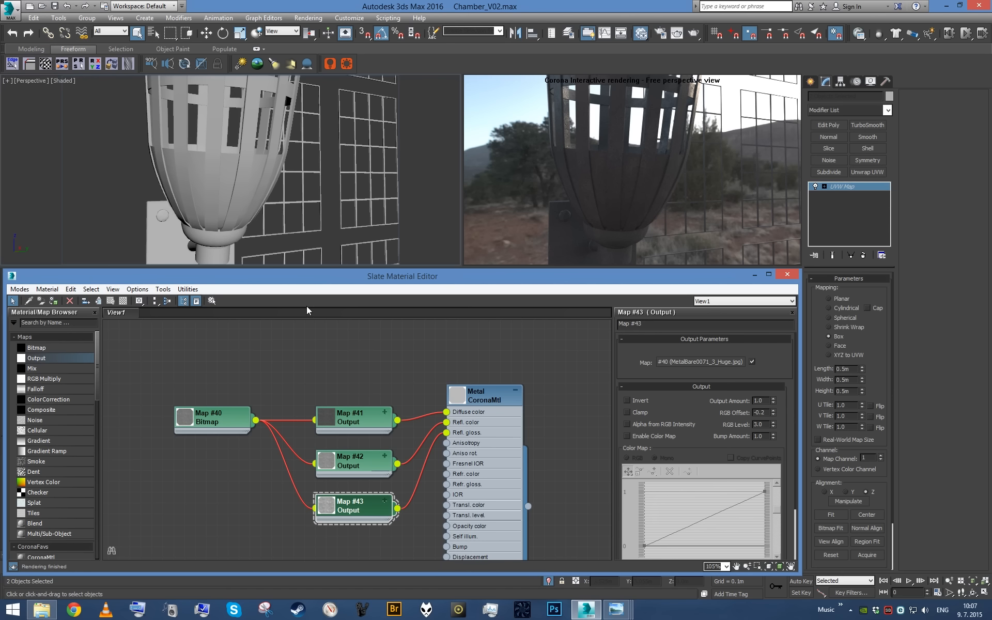
scroll(428, 484, "down", 1)
middle_click_drag(353, 447, 408, 389)
scroll(408, 389, "up", 1)
left_click_drag(312, 376, 381, 528)
left_click(372, 371)
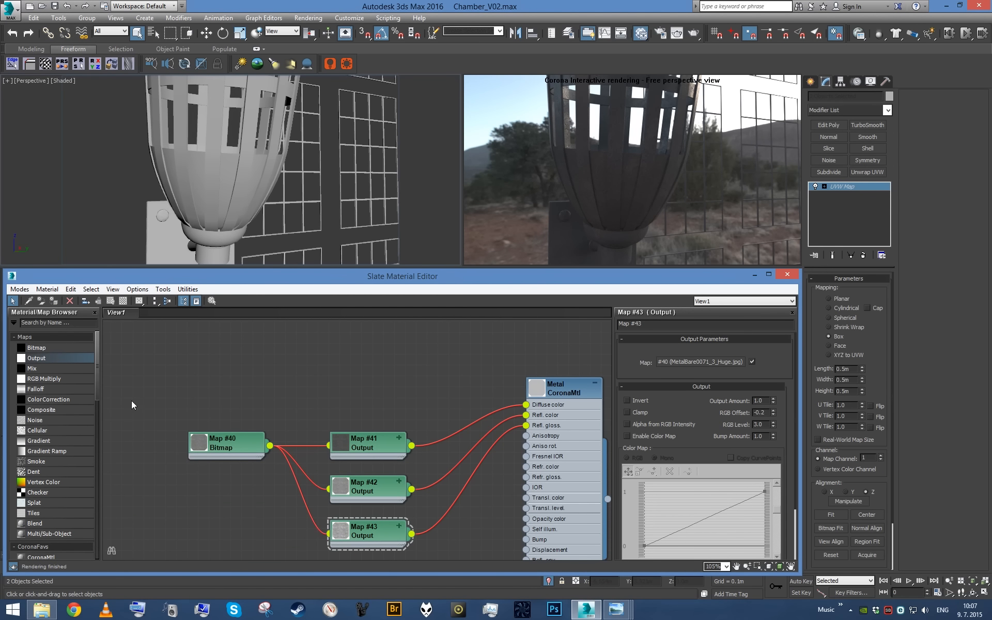
- Add a Mix map, connect it to the Metal material's diffuse color, and make room around it in the graph
left_click_drag(57, 369, 442, 367)
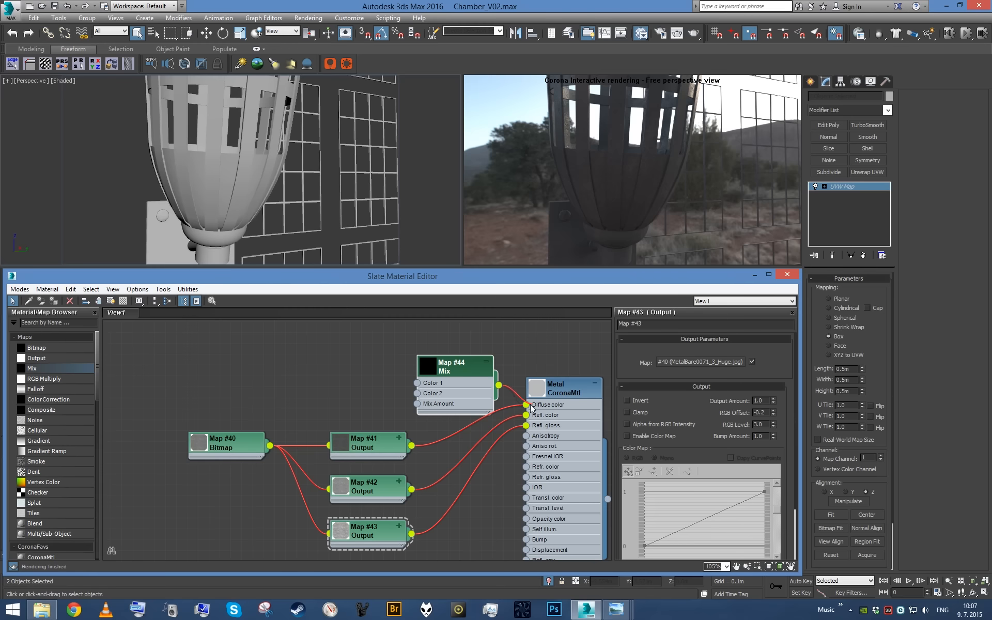
left_click_drag(531, 405, 530, 405)
middle_click_drag(371, 373, 394, 327)
left_click_drag(237, 359, 407, 522)
left_click_drag(375, 451, 287, 472)
middle_click_drag(276, 380, 251, 516)
scroll(251, 516, "up", 1)
- Add an Output map and a CoronaAO map, and wire CoronaAO through the Output into the Mix map's Mix Amount
left_click_drag(79, 357, 264, 394)
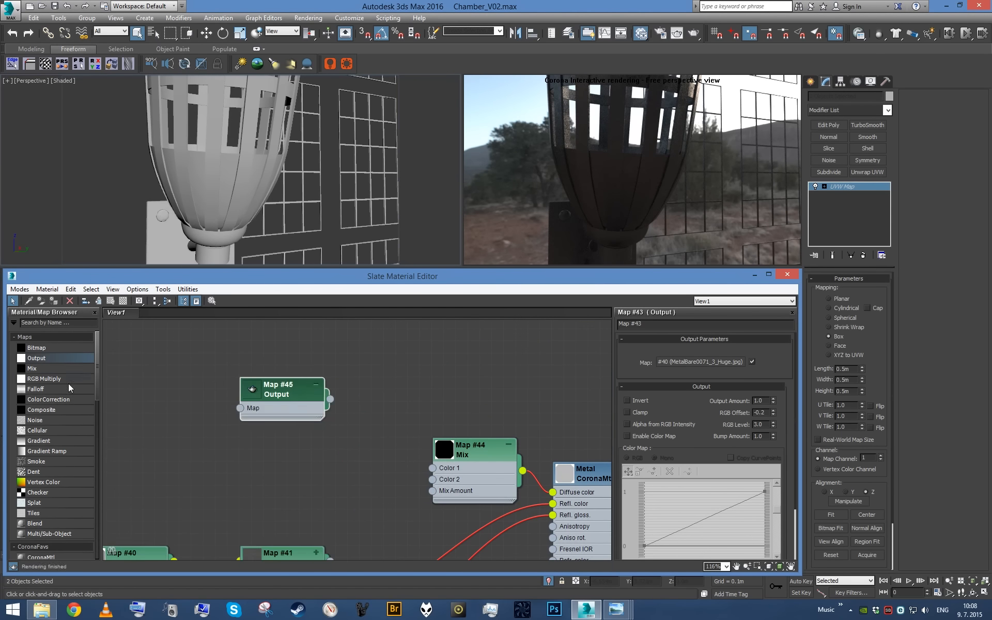
left_click(54, 323)
type("Corona")
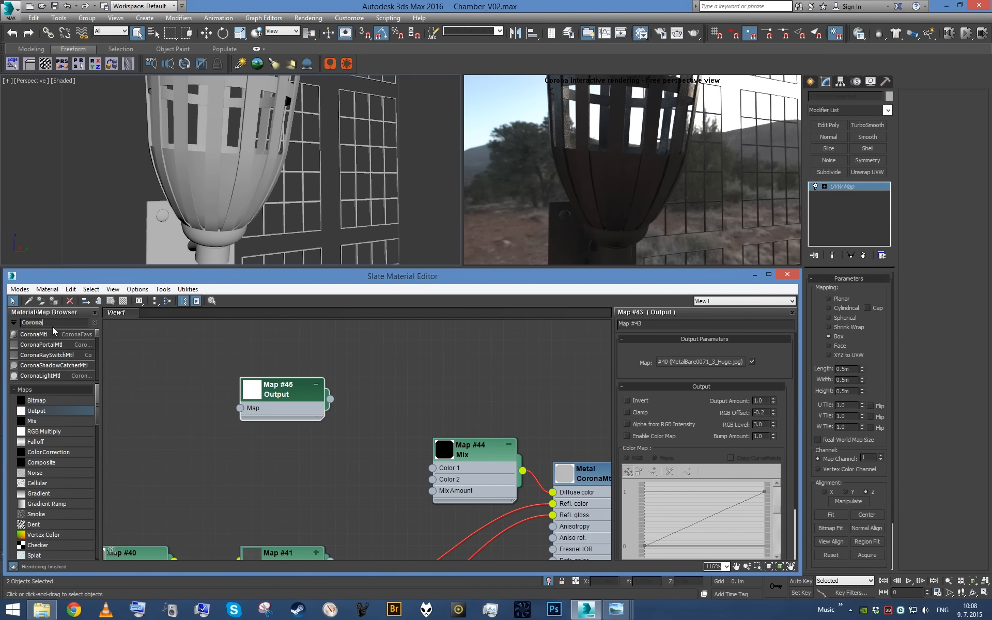
left_click_drag(54, 335, 184, 369)
scroll(187, 369, "up", 1)
left_click_drag(292, 398, 444, 385)
left_click_drag(255, 394, 451, 504)
left_click(241, 371)
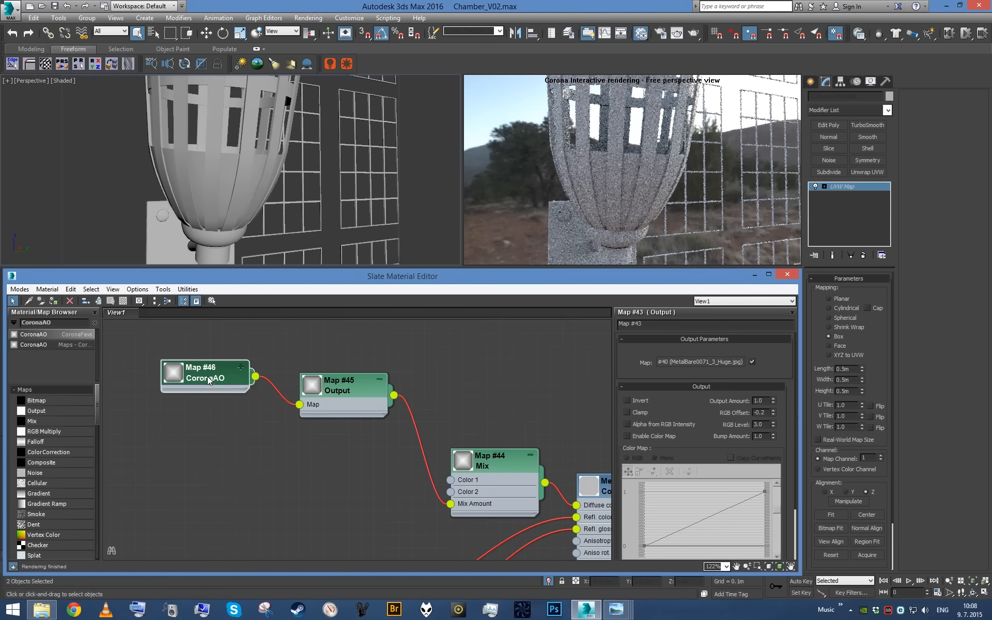
- Set the Mix map's Color #1 to pure red (255, 0, 0)
double_click(207, 376)
double_click(494, 486)
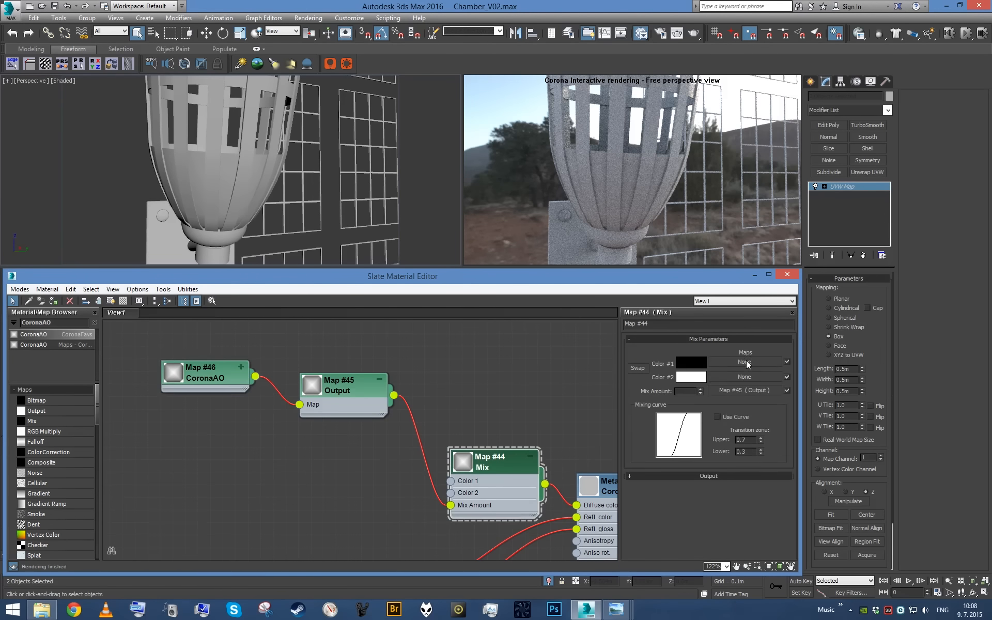
left_click(692, 363)
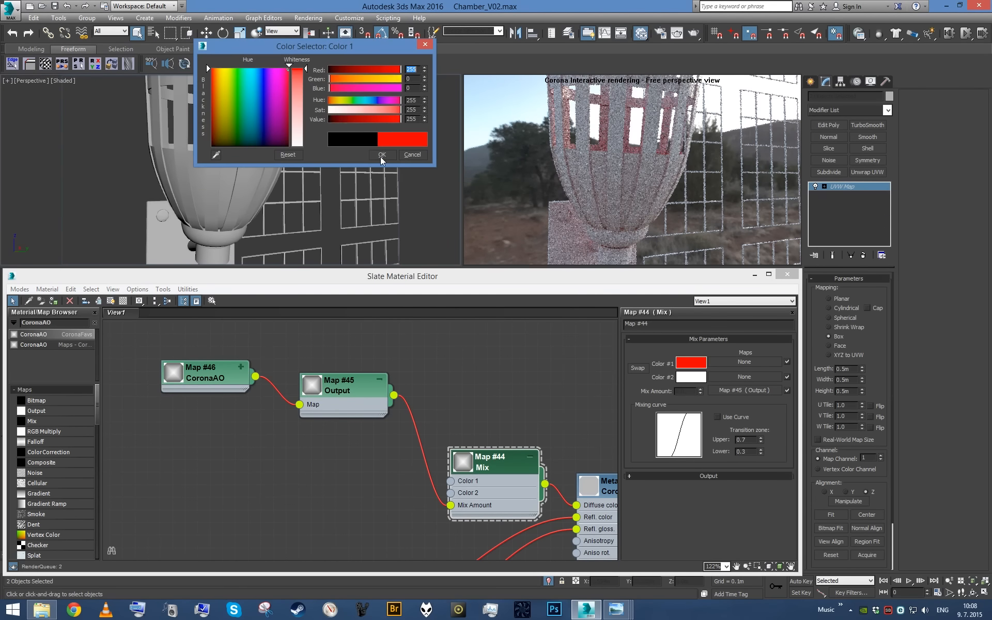
left_click(382, 155)
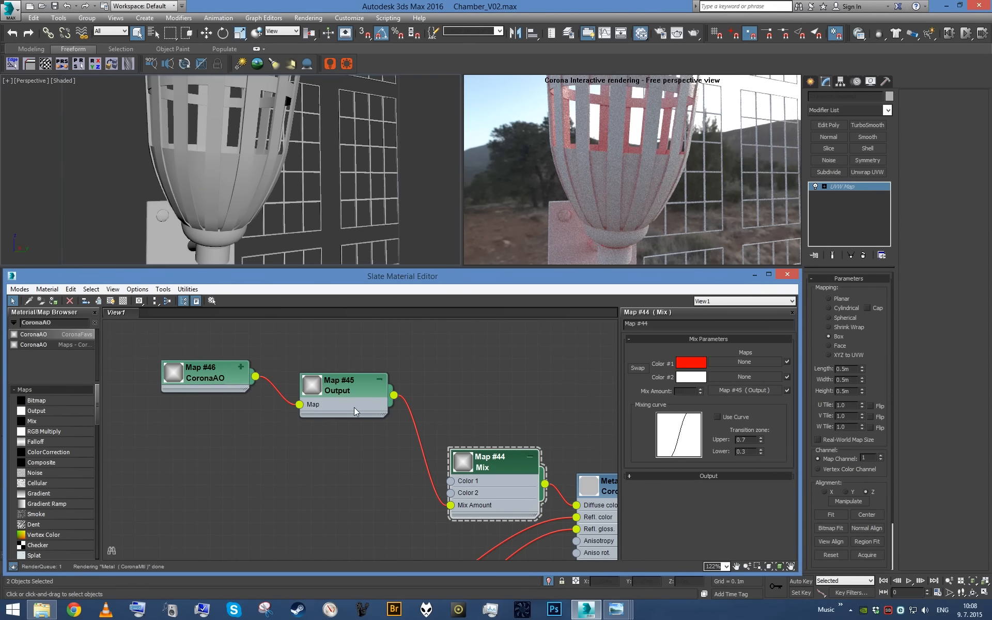
- Enable Invert normals on the CoronaAO map and reduce its max distance to 0.005 m
double_click(217, 379)
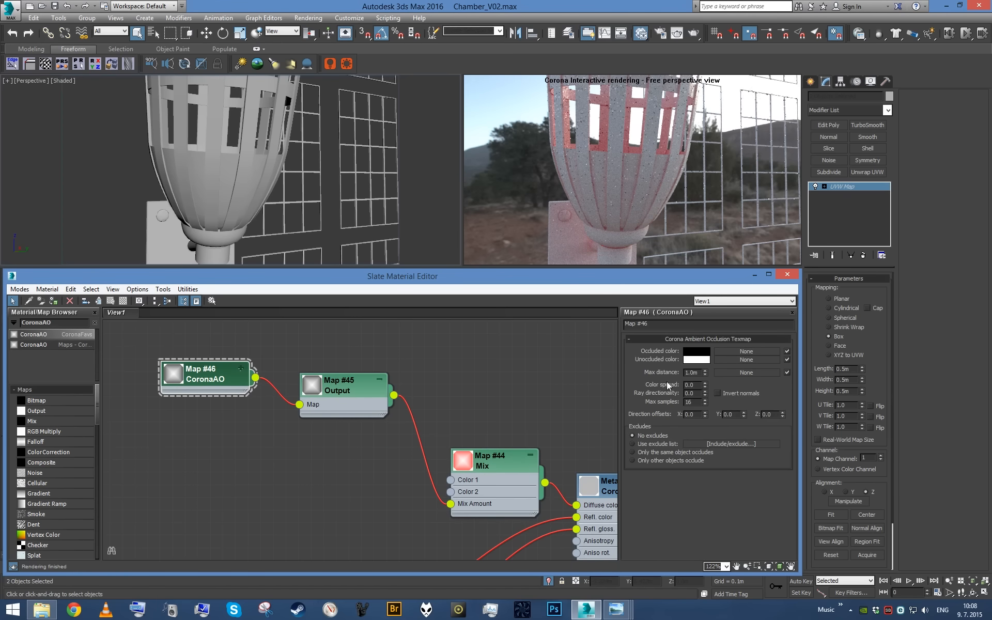
left_click(719, 393)
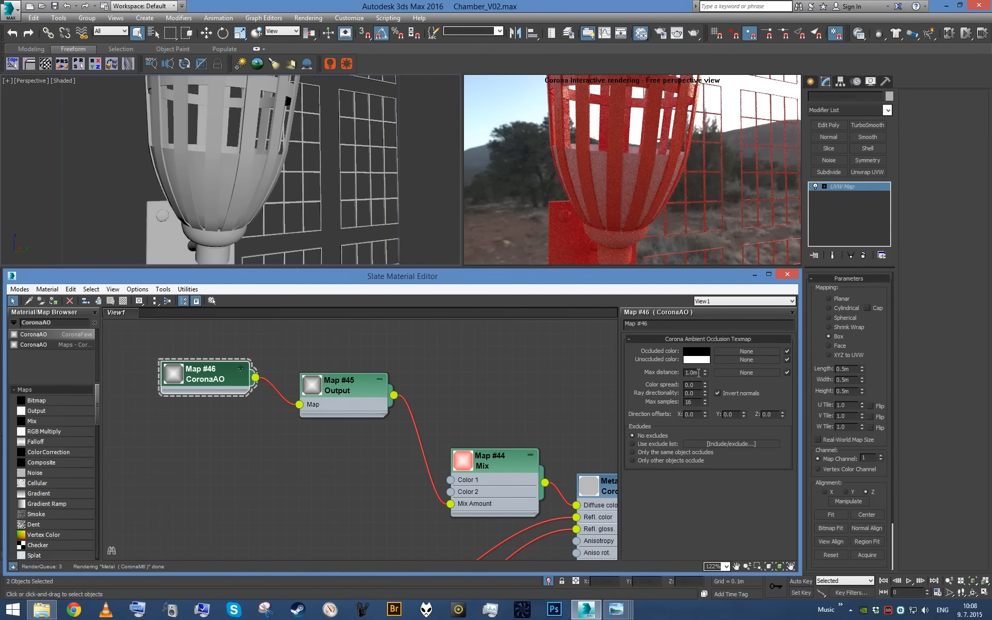
type(".1.01")
key("Return")
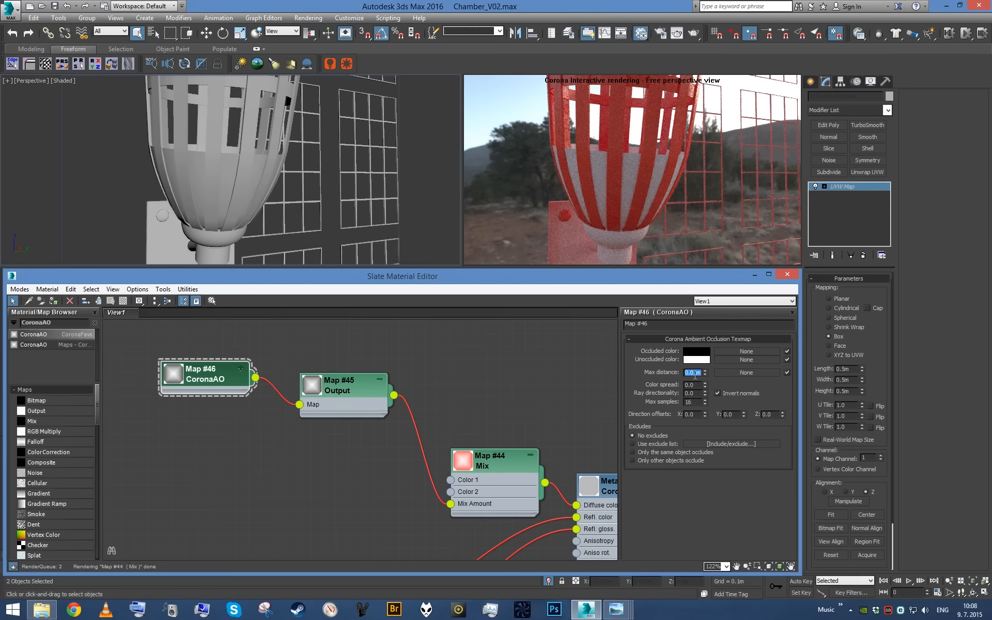
type(".005")
key("Return")
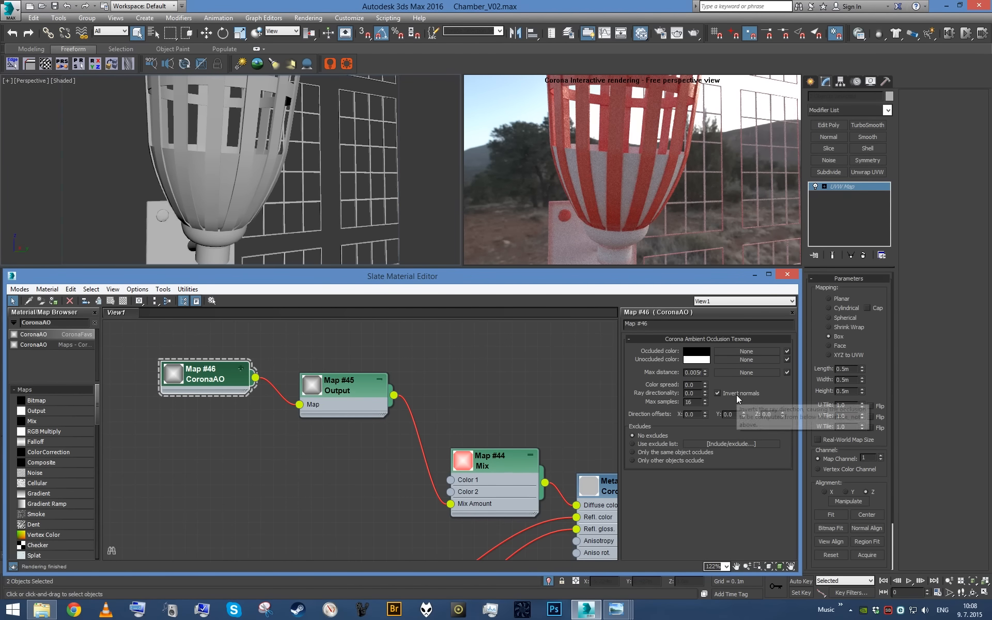
- Reduce the CoronaAO map's max distance through 0.003 m and 0.002 m to 0.001 m, checking the torch from another angle
type("3")
key("Return")
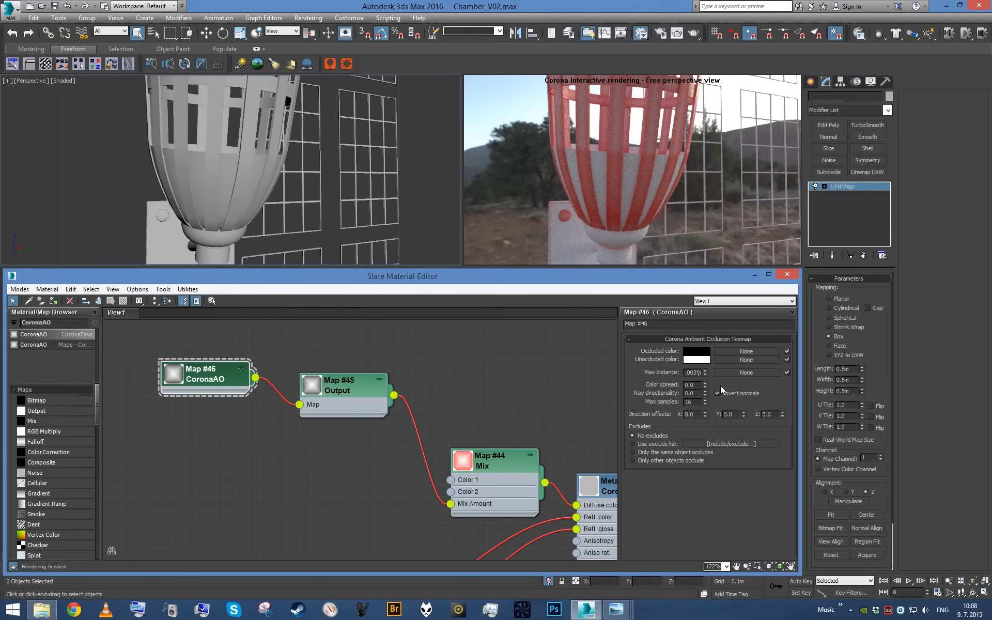
type("2")
key("Return")
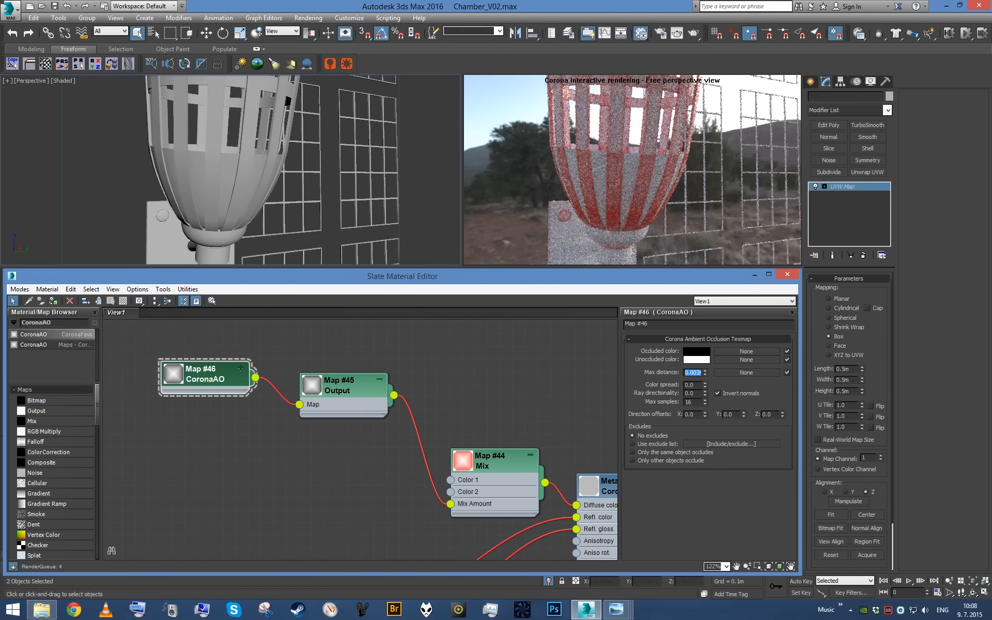
middle_click_drag(446, 237, 317, 195, "alt")
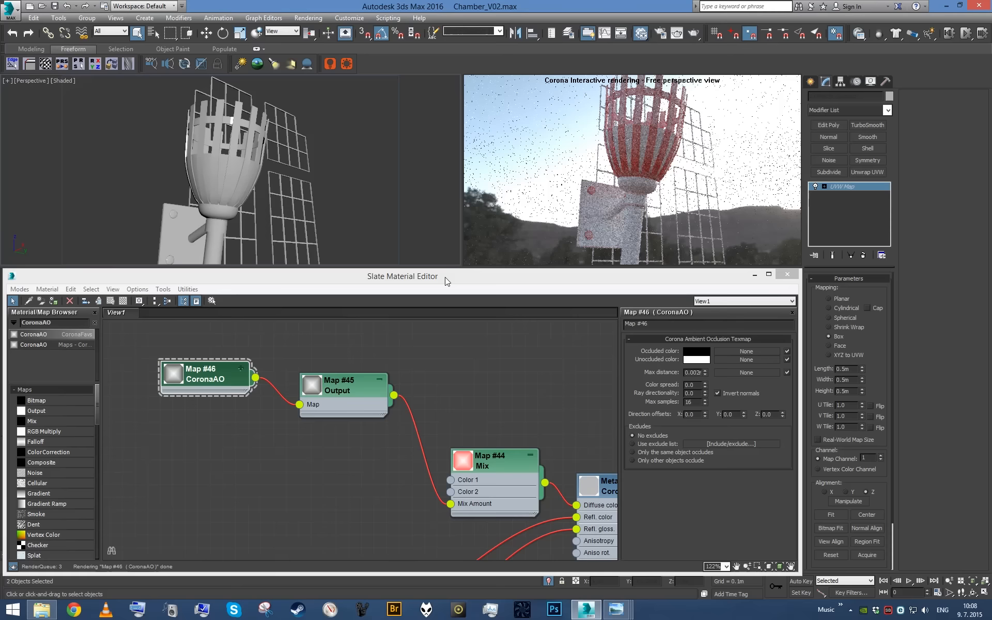
left_click(698, 373)
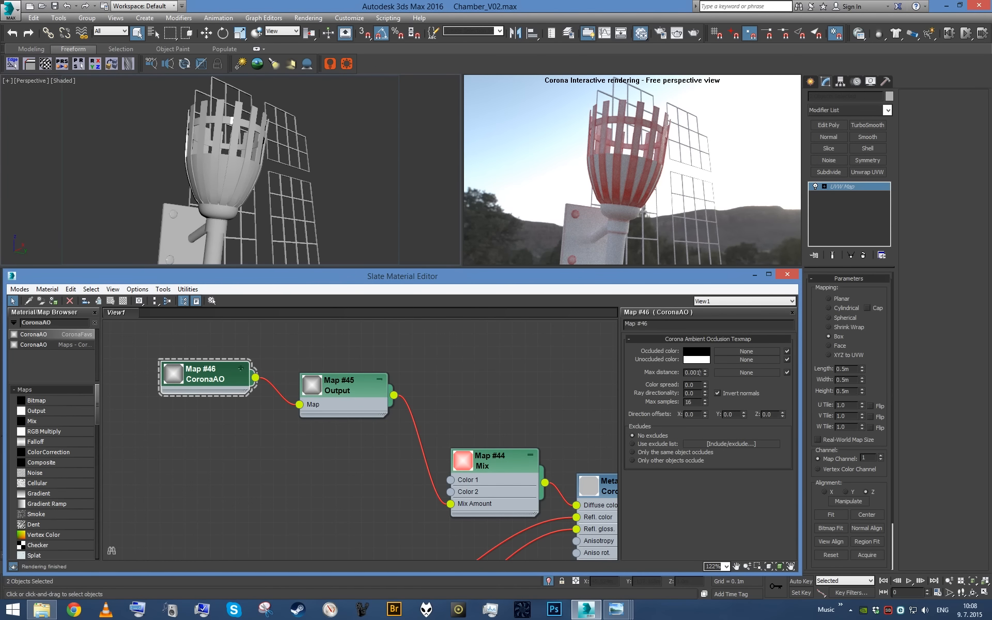
type("1")
key("Return")
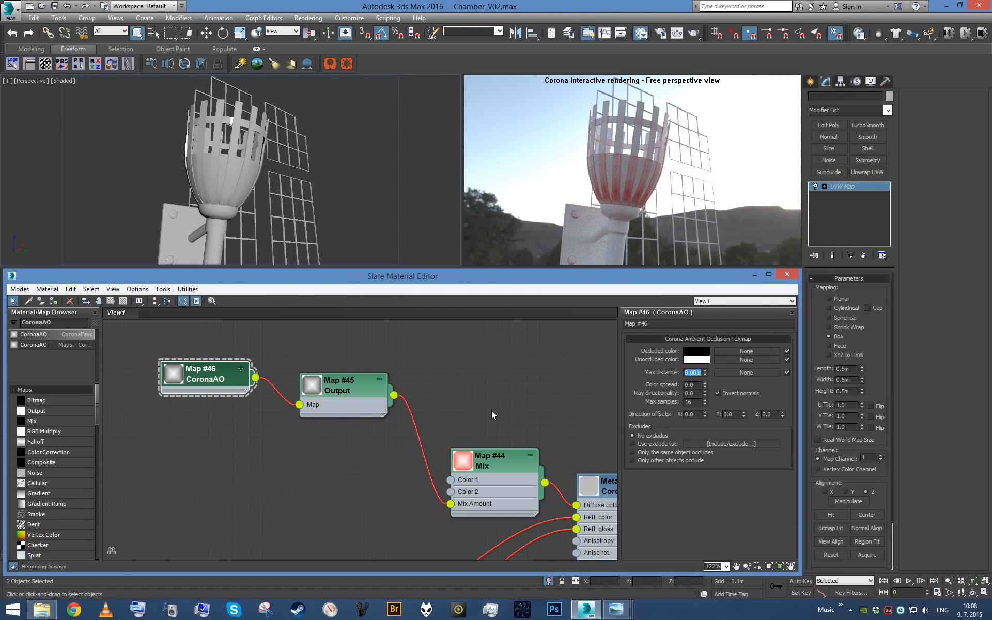
- Enable the color map on the Output map after CoronaAO, and add a curve point pulled down to about 0.91, 0.01
left_click(574, 228)
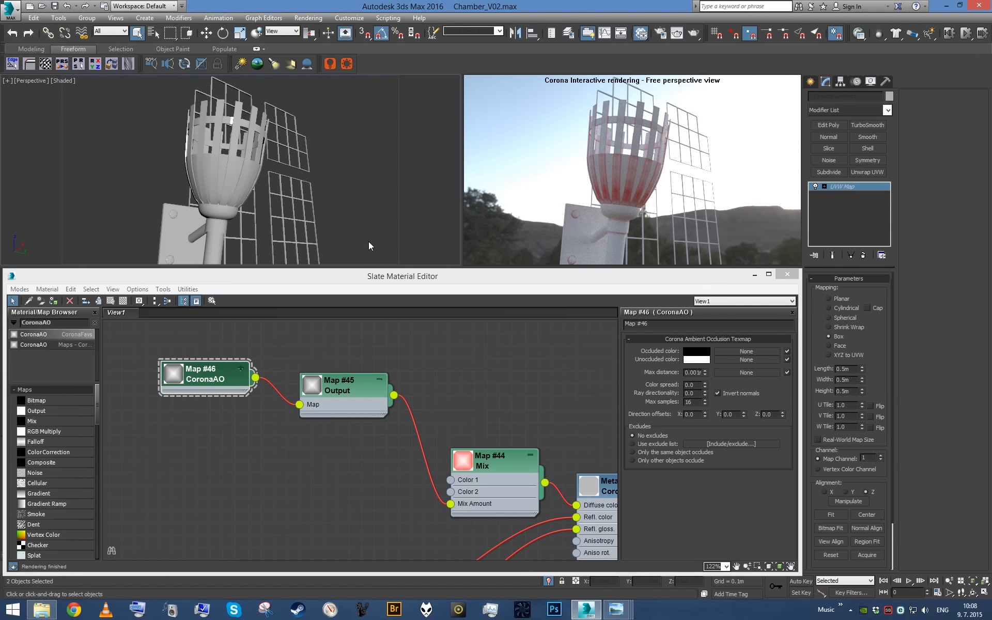
scroll(368, 246, "up", 5)
double_click(349, 405)
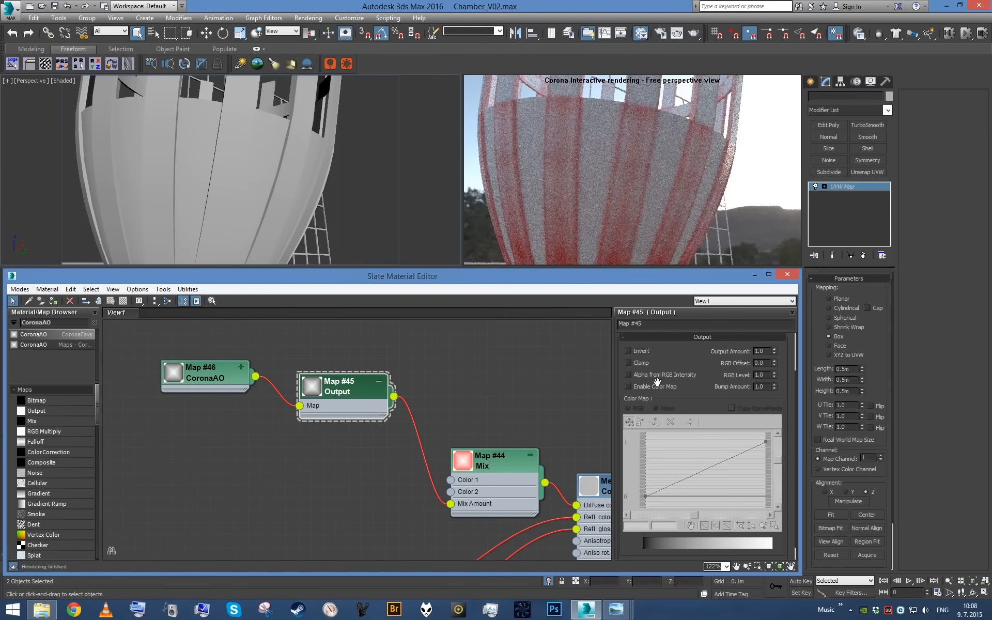
left_click(657, 386)
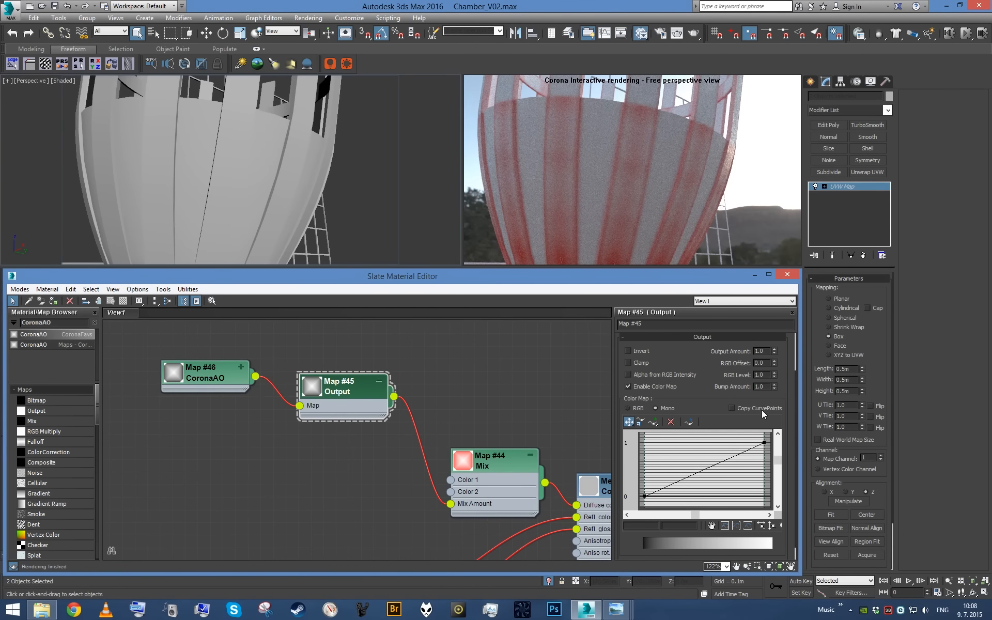
left_click(656, 421)
left_click(744, 451)
left_click_drag(744, 450, 754, 495)
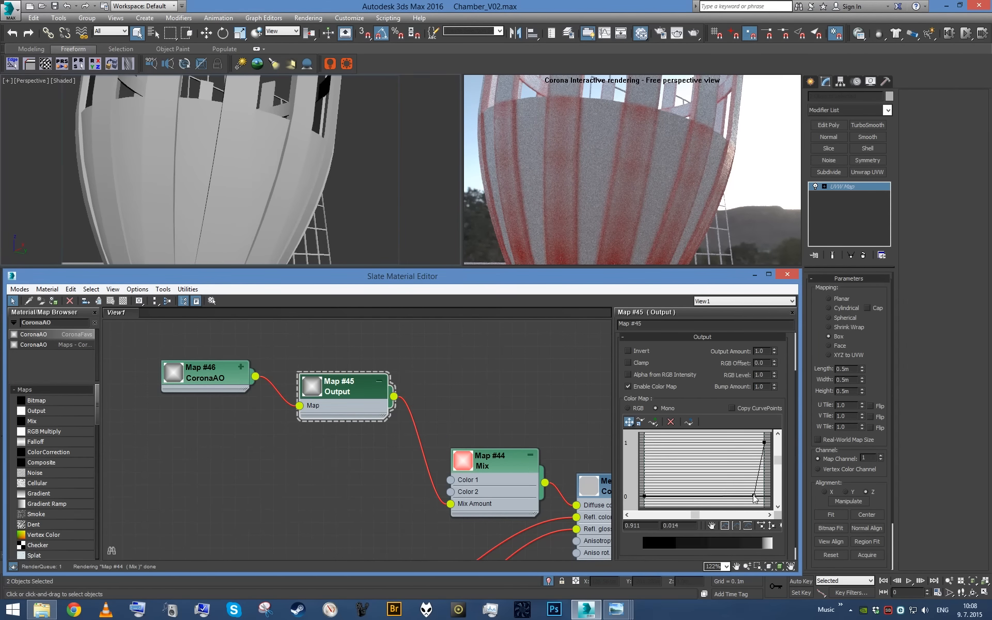
- Set the added curve point to exactly 0.8, 0.0 and inspect the edge mask on the torch basket
type("0")
key("Return")
double_click(634, 526)
type("0.8")
key("Return")
middle_click(384, 197)
scroll(384, 196, "down", 5)
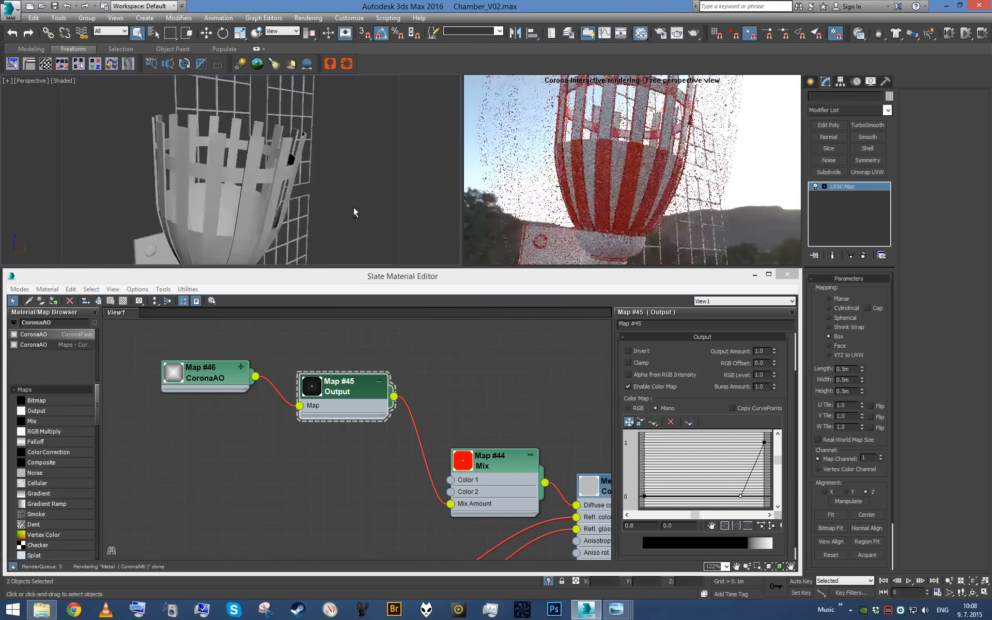
middle_click_drag(354, 207, 331, 235, "alt")
scroll(278, 179, "up", 5)
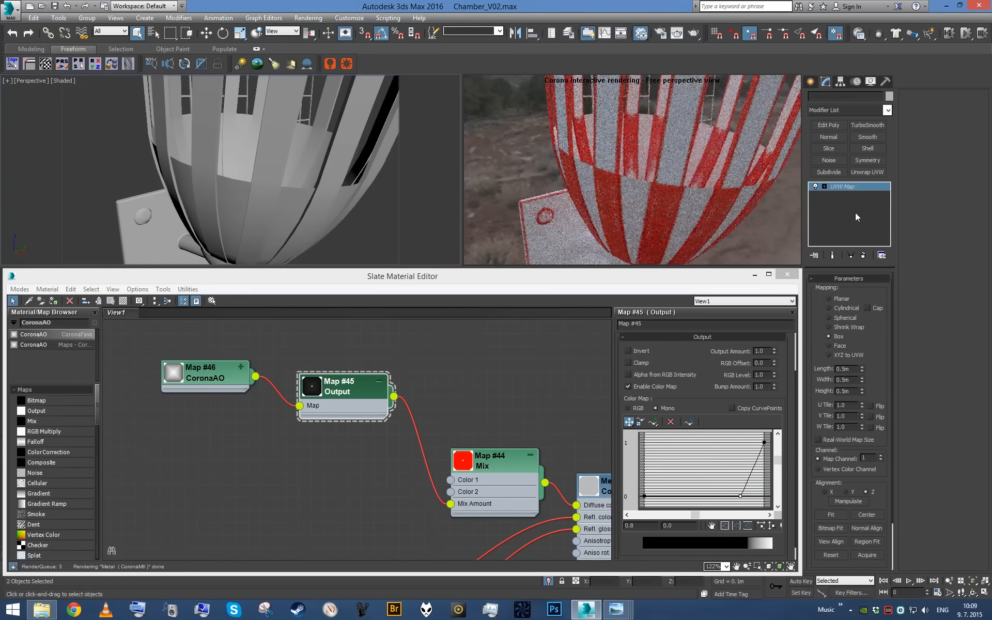
- Select the torch's inner bowl elements on the WallTorches_Metal Editable Poly, below its UVW Map modifier
left_click(315, 210)
left_click(836, 195)
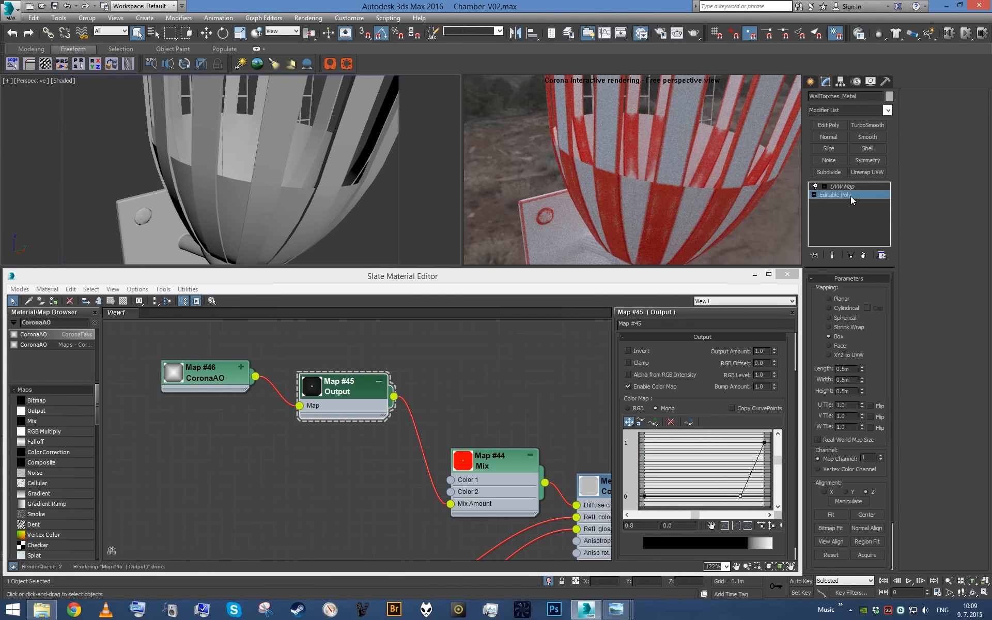
left_click(873, 290)
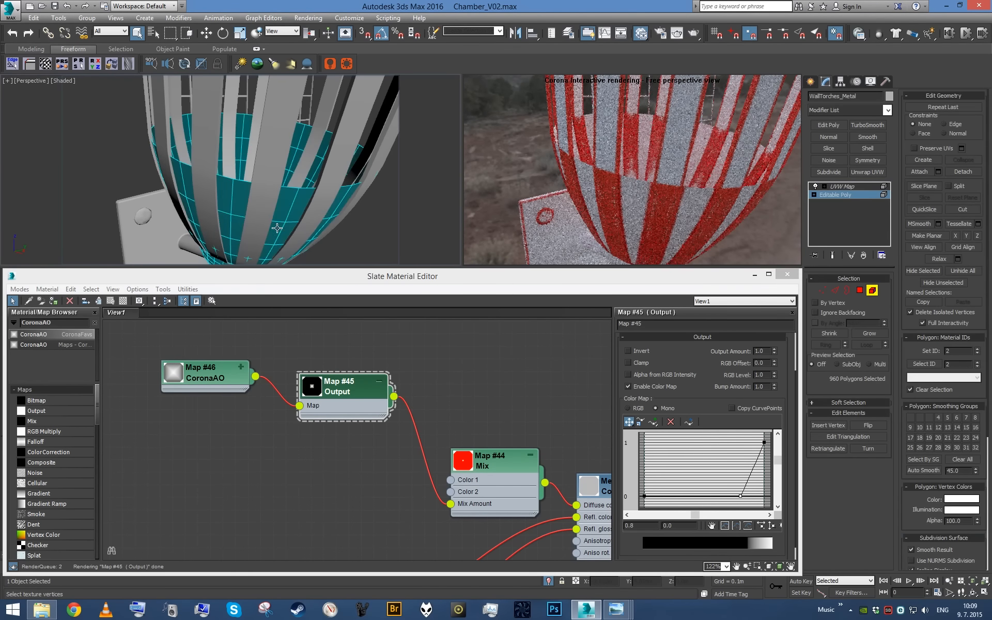
key("r")
scroll(267, 196, "down", 4)
middle_click_drag(267, 196, 305, 206, "alt")
scroll(262, 182, "up", 4)
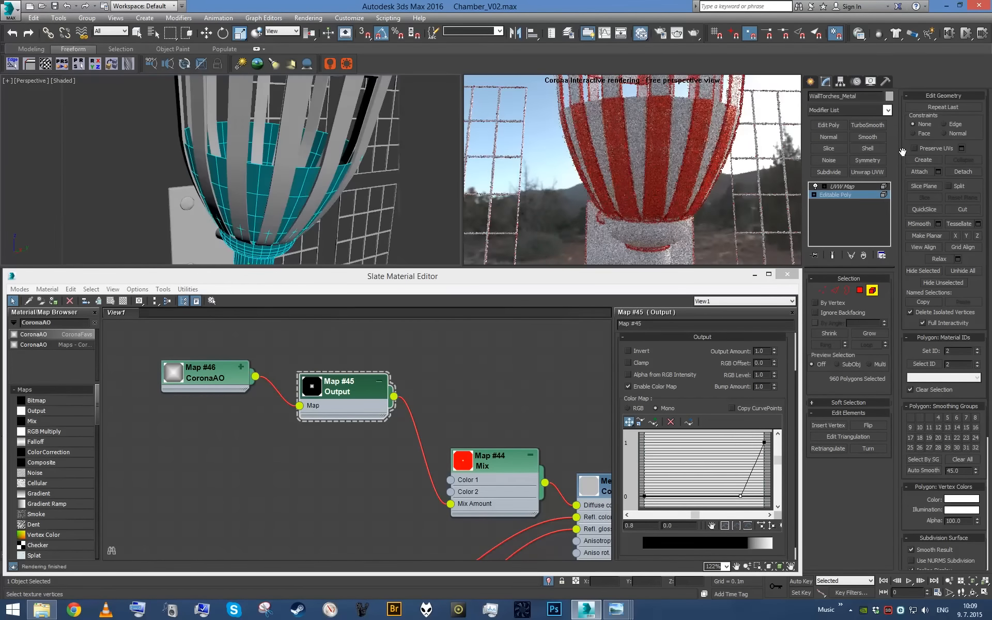
- Apply a Push modifier of -0.001 m to the selected bowl elements and collapse it into the Editable Poly
left_click(837, 110)
type("pu")
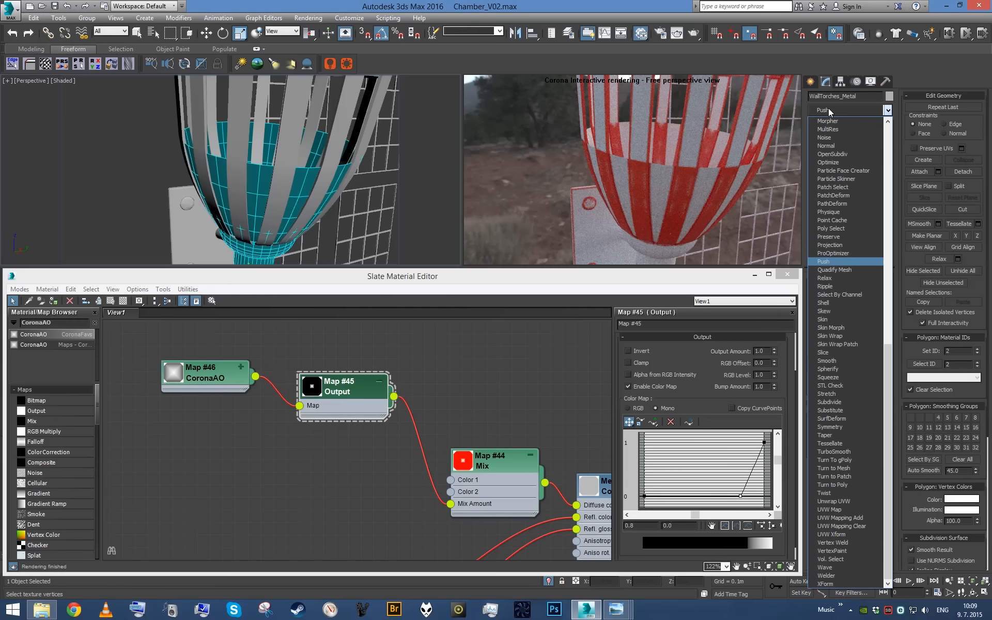
key("Return")
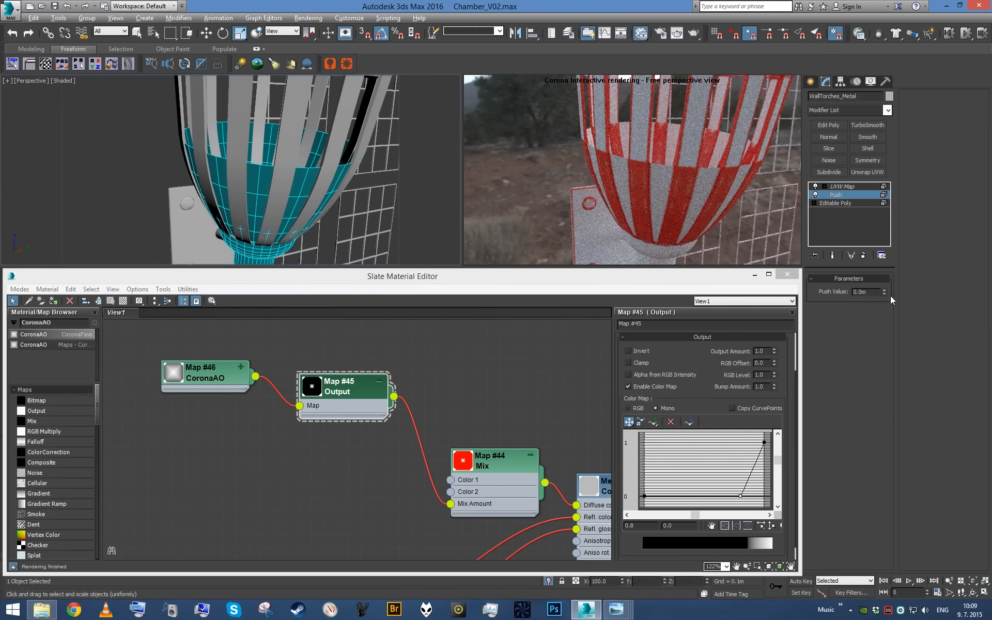
left_click_drag(885, 284, 884, 287)
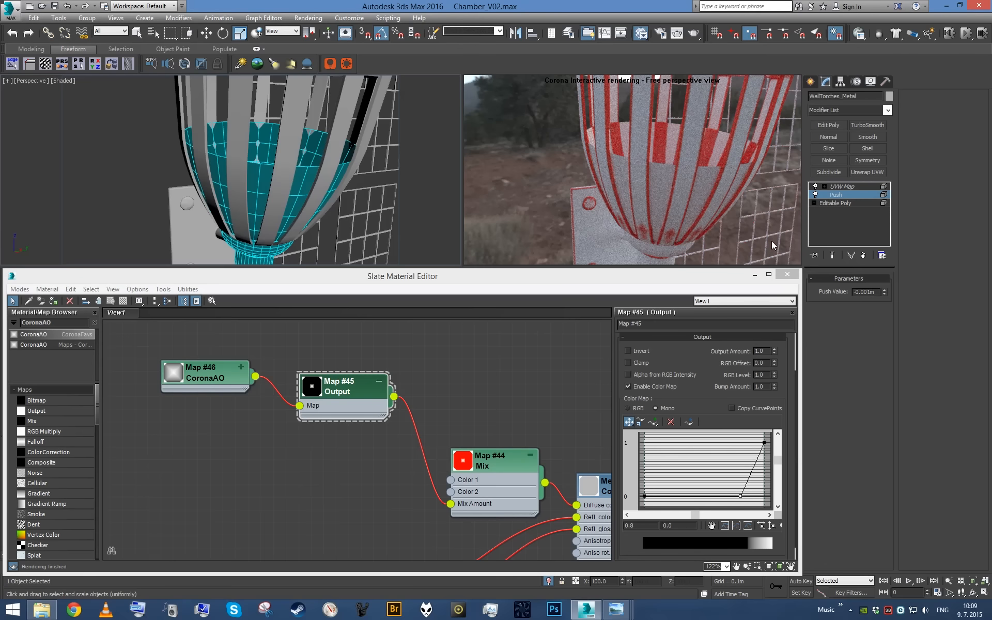
key("alt")
right_click(864, 200)
left_click(847, 288)
middle_click_drag(321, 187, 329, 160, "alt")
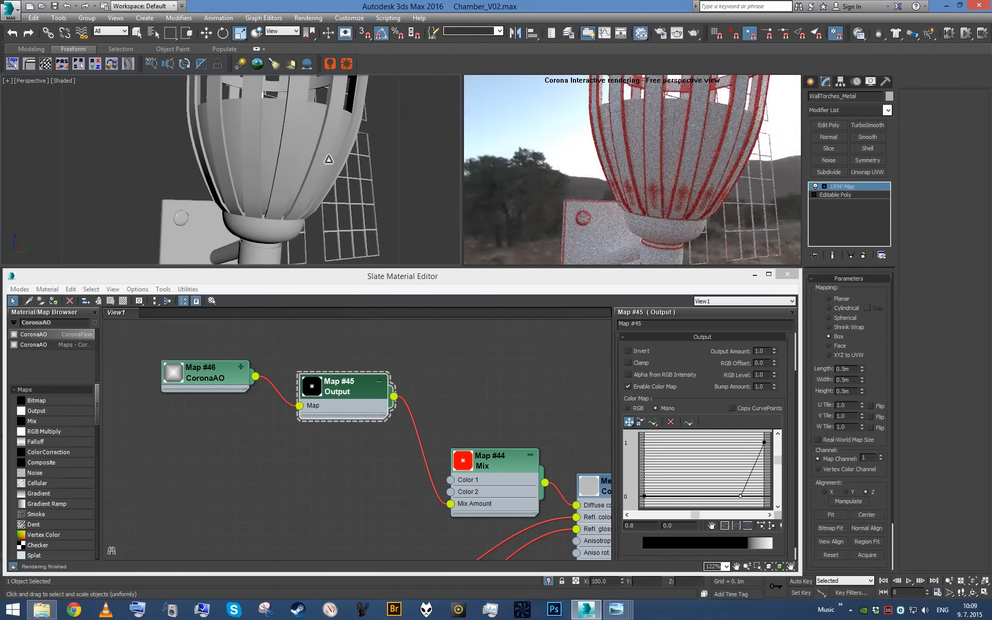
- Look through the bitmaps in the other materials' node trees for the Scratches.jpg map and open its parameters
middle_click_drag(173, 389, 279, 417)
scroll(279, 417, "down", 1)
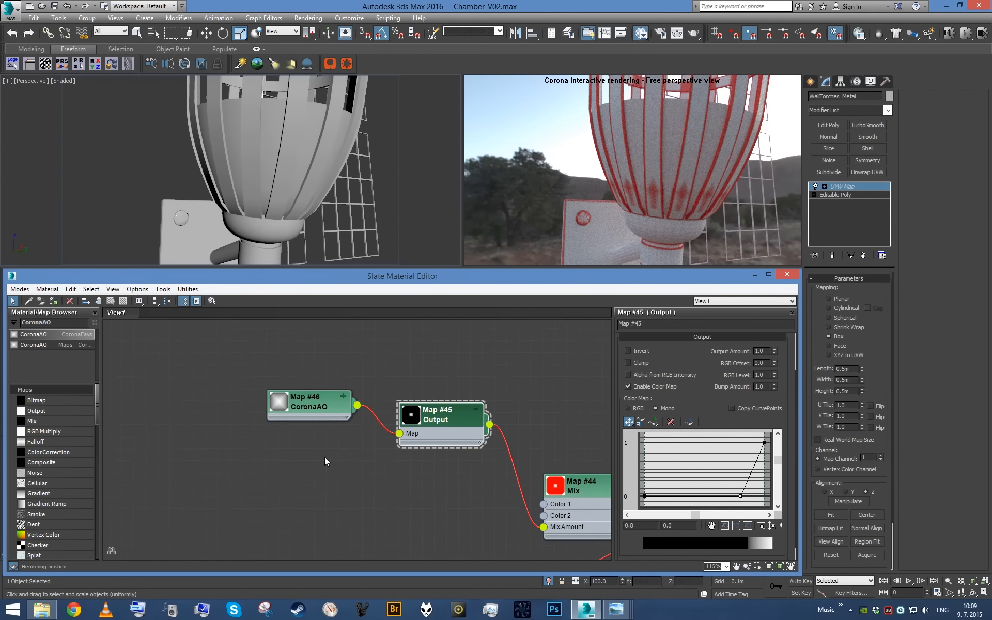
scroll(407, 451, "down", 8)
scroll(364, 400, "up", 6)
double_click(338, 406)
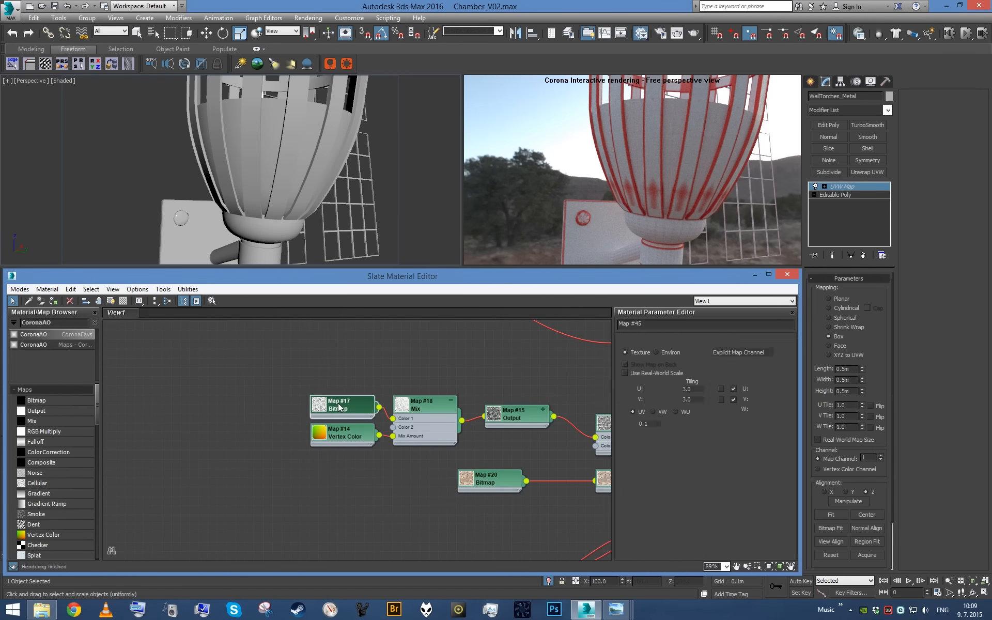
scroll(339, 408, "down", 4)
middle_click_drag(363, 532, 370, 409)
scroll(356, 414, "up", 3)
double_click(342, 409)
scroll(346, 414, "down", 10)
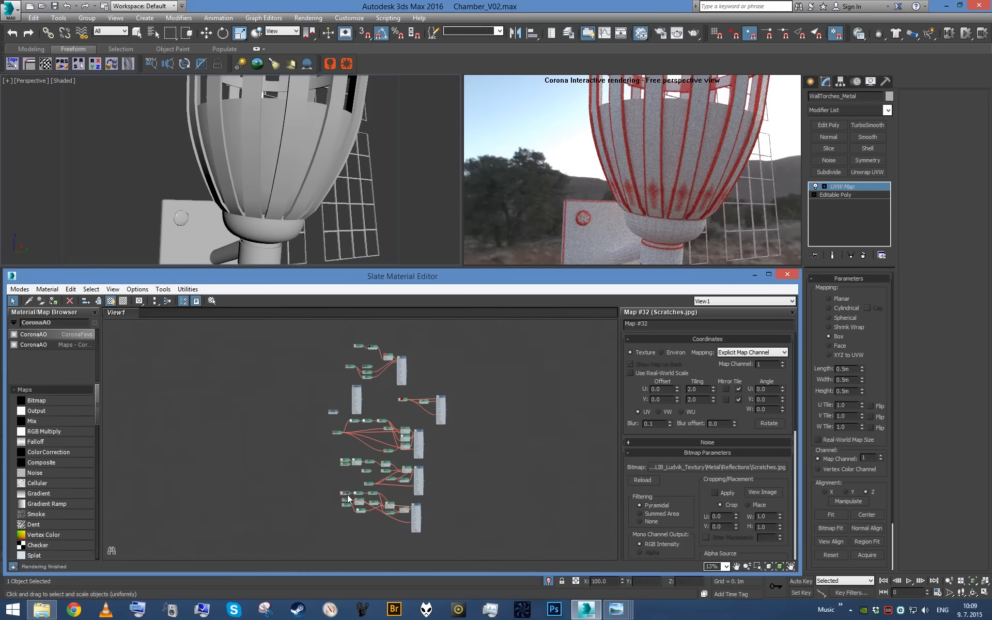
- Copy the Scratches.jpg bitmap node and bring the copy up beside the Metal material's map tree
scroll(357, 363, "up", 5)
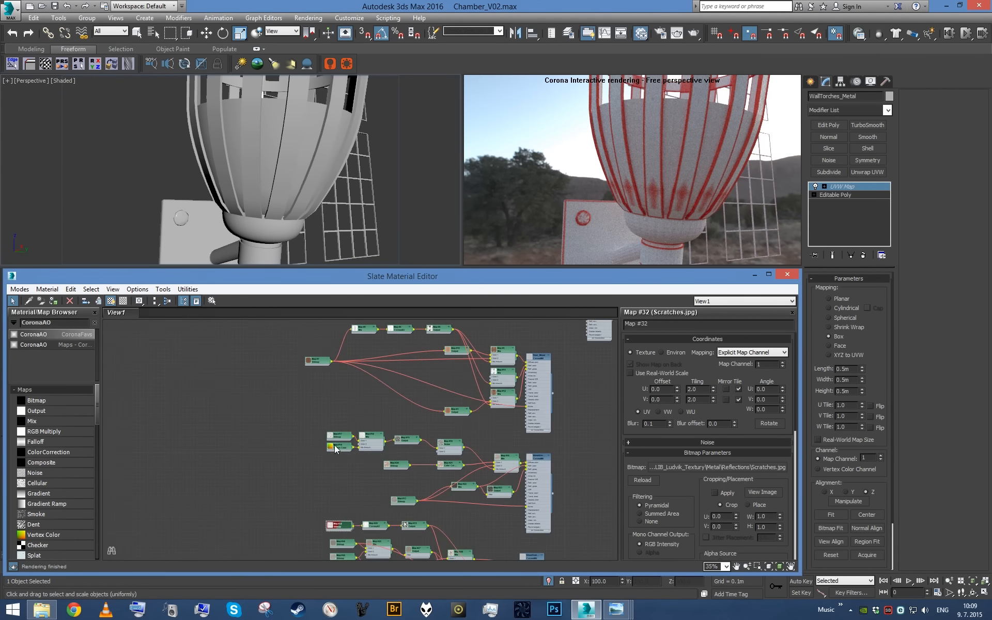
left_click_drag(343, 528, 262, 347, "shift")
scroll(261, 347, "up", 3)
middle_click_drag(258, 348, 249, 521)
left_click_drag(250, 518, 312, 358)
scroll(312, 358, "down", 2)
middle_click_drag(280, 401, 260, 521)
left_click_drag(287, 484, 355, 355)
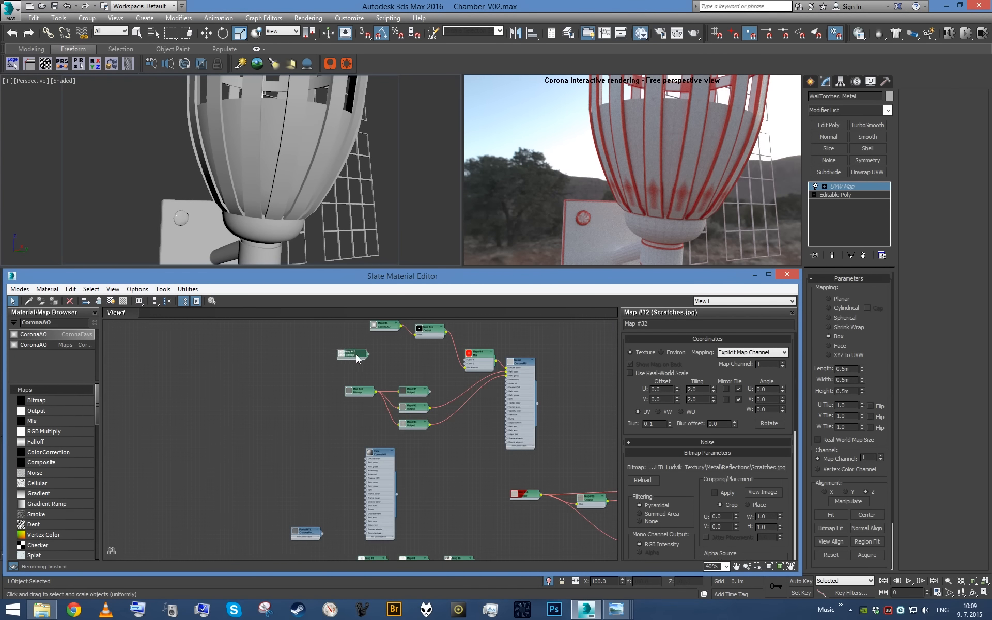
- Place the copied Scratches.jpg bitmap before the CoronaAO map and connect it to the Occluded color
scroll(355, 355, "up", 3)
middle_click_drag(373, 381, 329, 439)
scroll(330, 439, "up", 1)
left_click_drag(287, 401, 235, 354)
scroll(235, 355, "up", 1)
middle_click_drag(235, 355, 219, 427)
scroll(281, 429, "up", 1)
left_click(249, 424)
left_click_drag(381, 396, 382, 396)
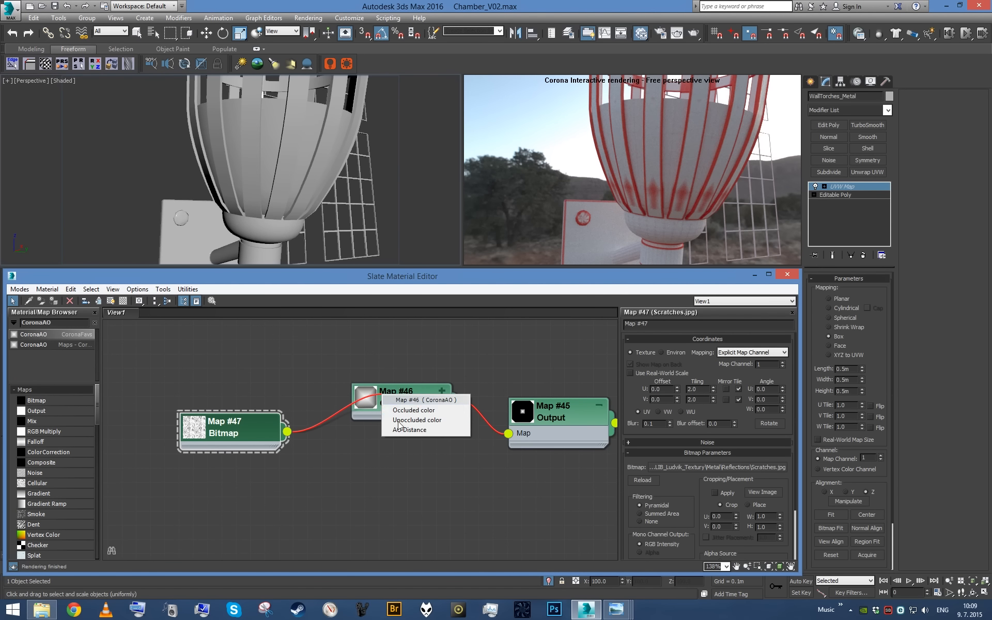
left_click(401, 412)
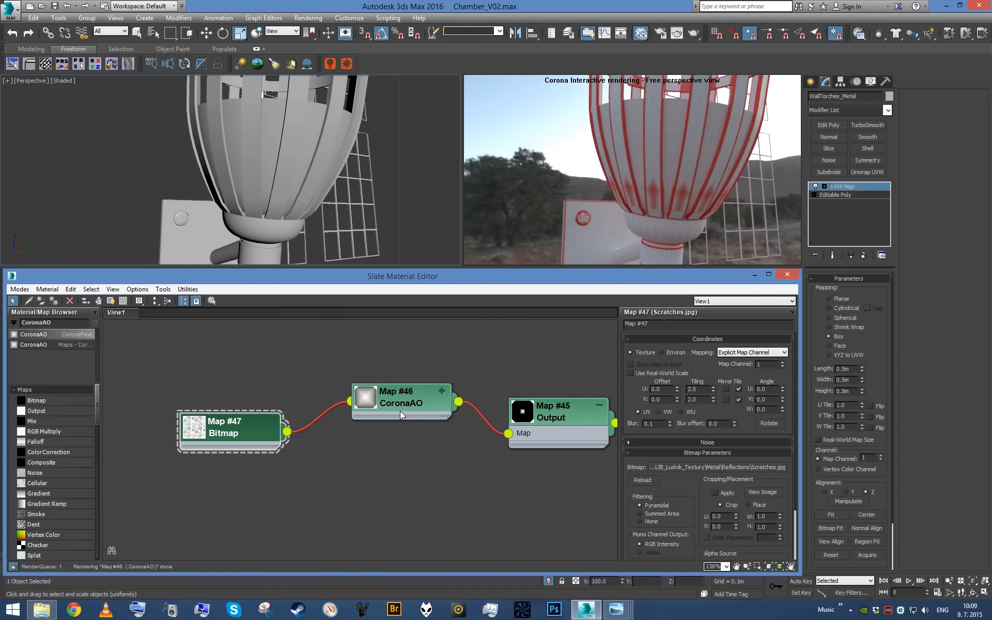
- Show the Scratches.jpg bitmap on the torch in the viewport and set its U and V tiling to 4.0
left_click(111, 301)
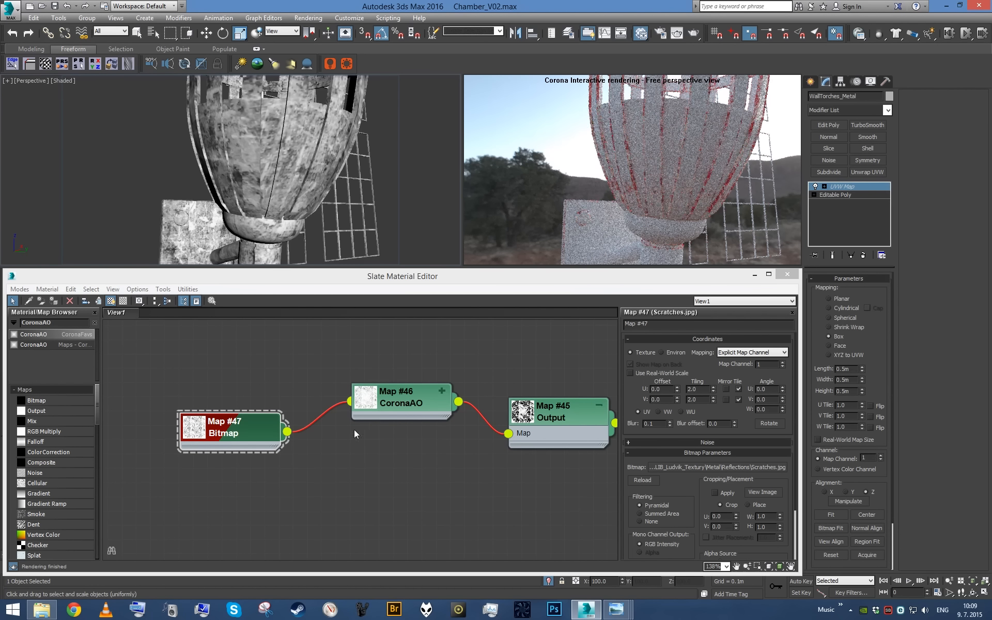
left_click(232, 437)
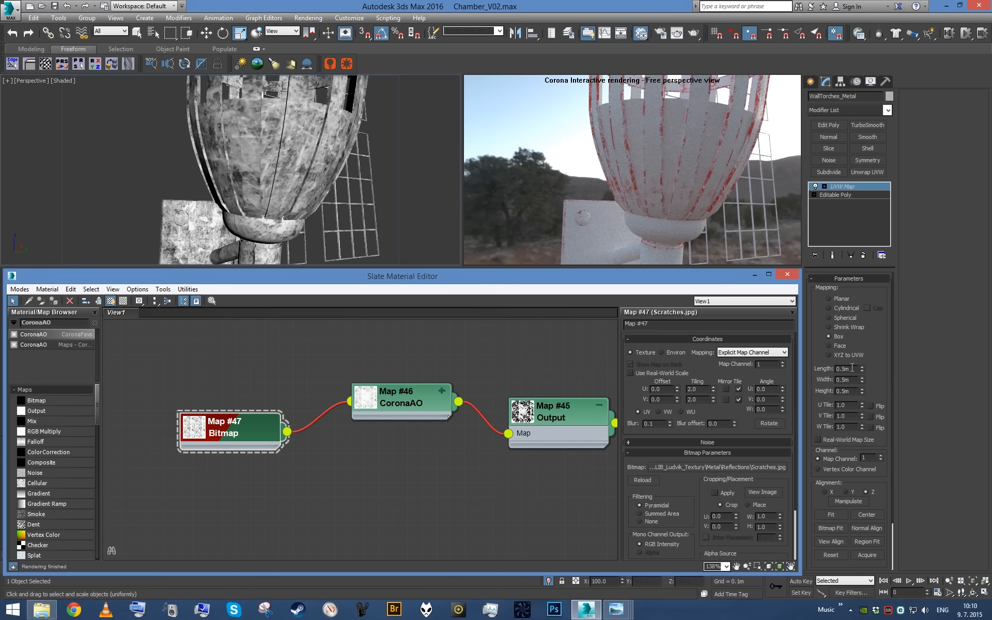
left_click(852, 368)
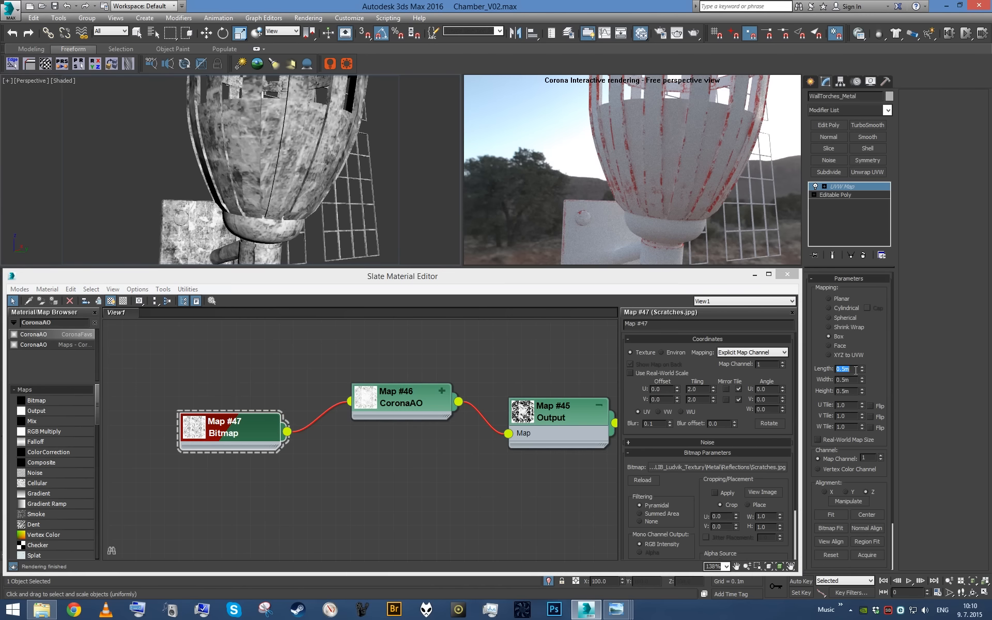
left_click(254, 433)
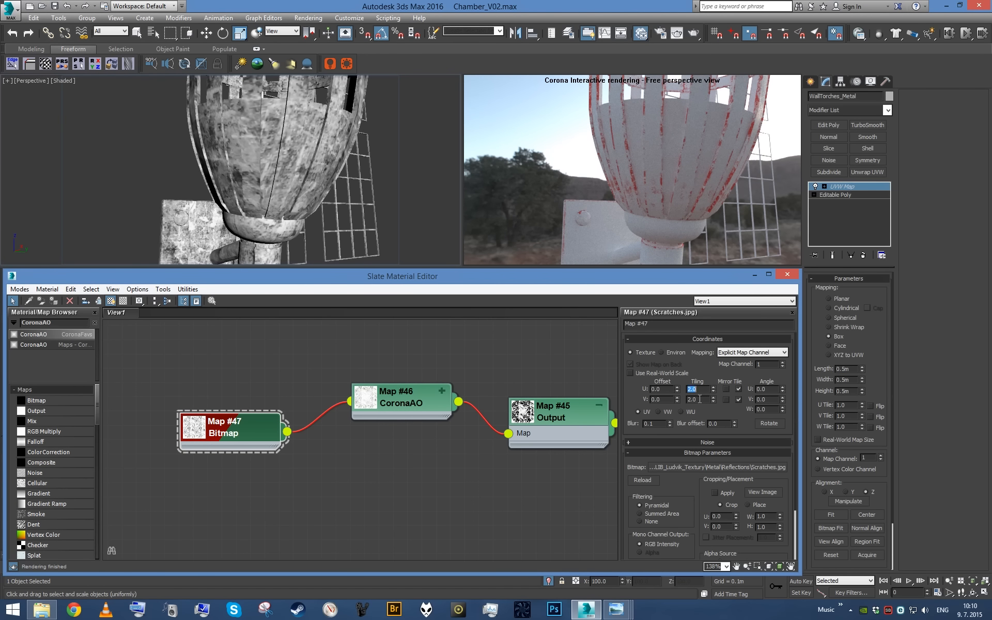
type("4")
key("Tab")
type("4")
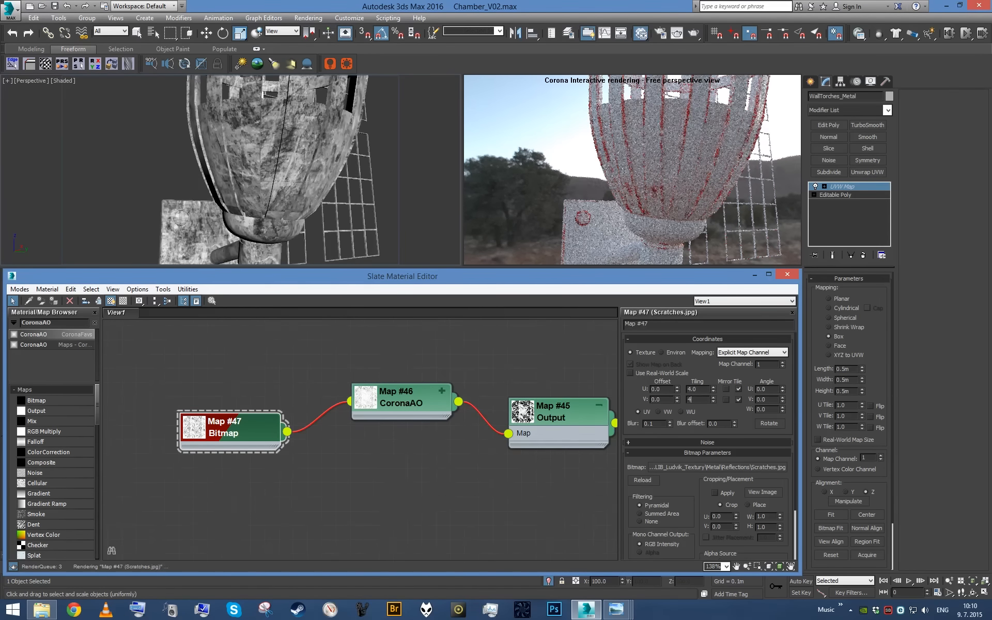
key("Return")
middle_click(343, 200)
scroll(343, 200, "down", 5)
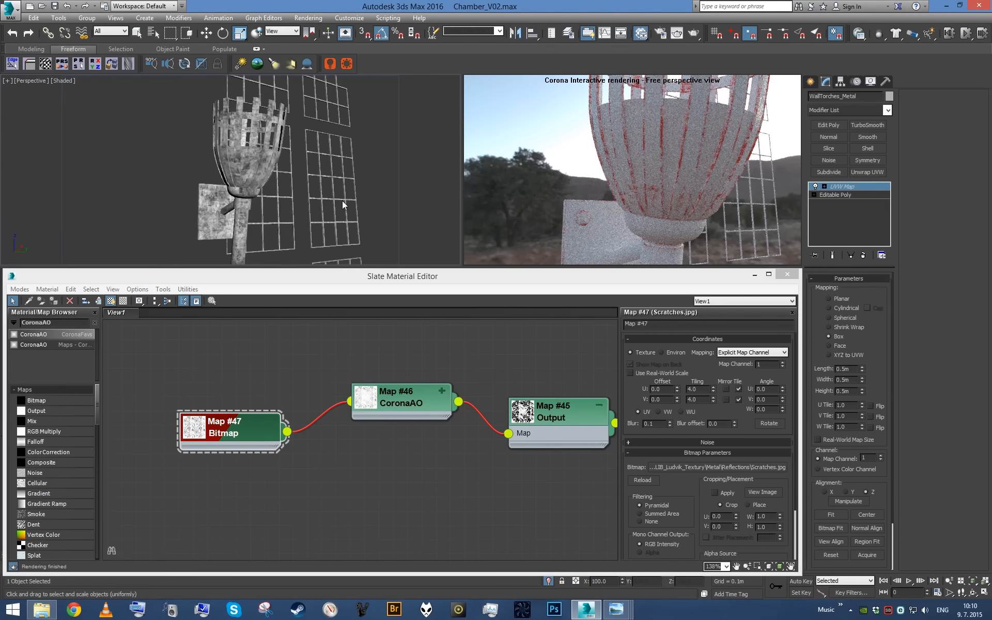
scroll(342, 201, "up", 5)
- Try a max distance of 0.002 m on the CoronaAO map and check the worn edges on the torch
left_click(391, 397)
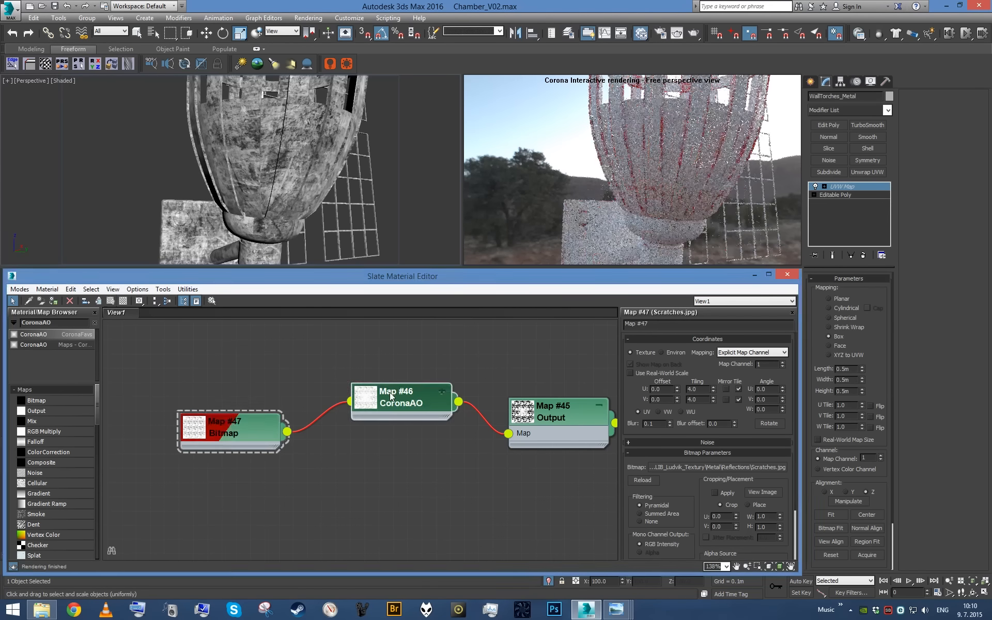
double_click(391, 397)
left_click(717, 394)
double_click(695, 372)
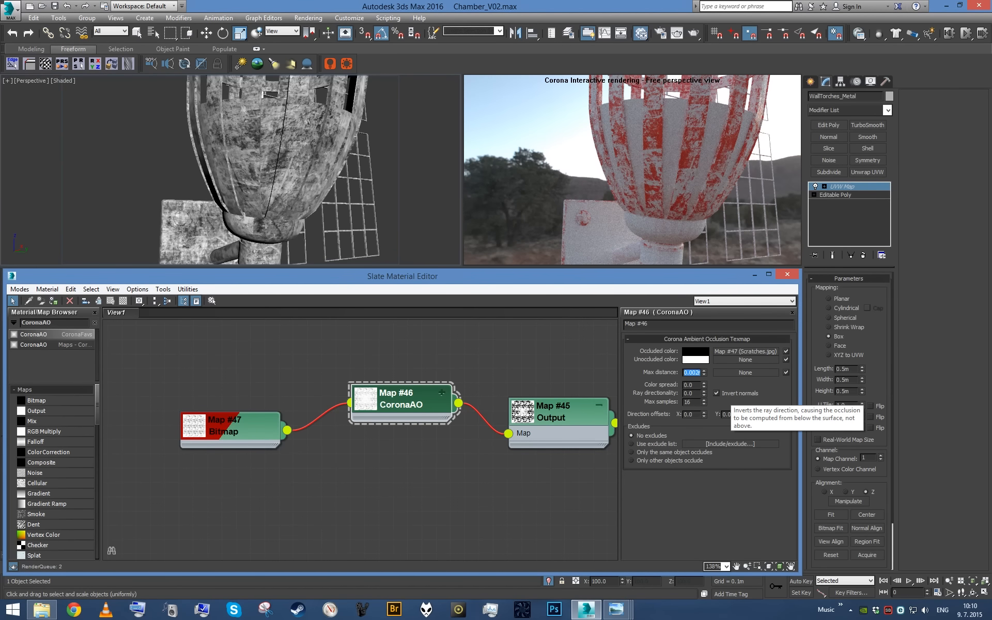
double_click(695, 384)
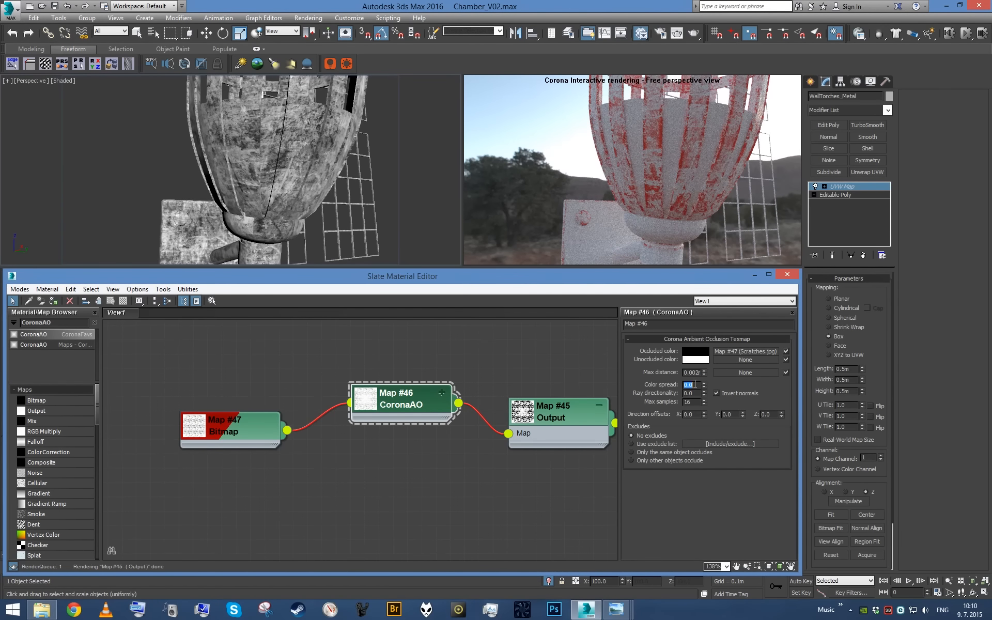
middle_click(355, 196)
left_click(698, 374)
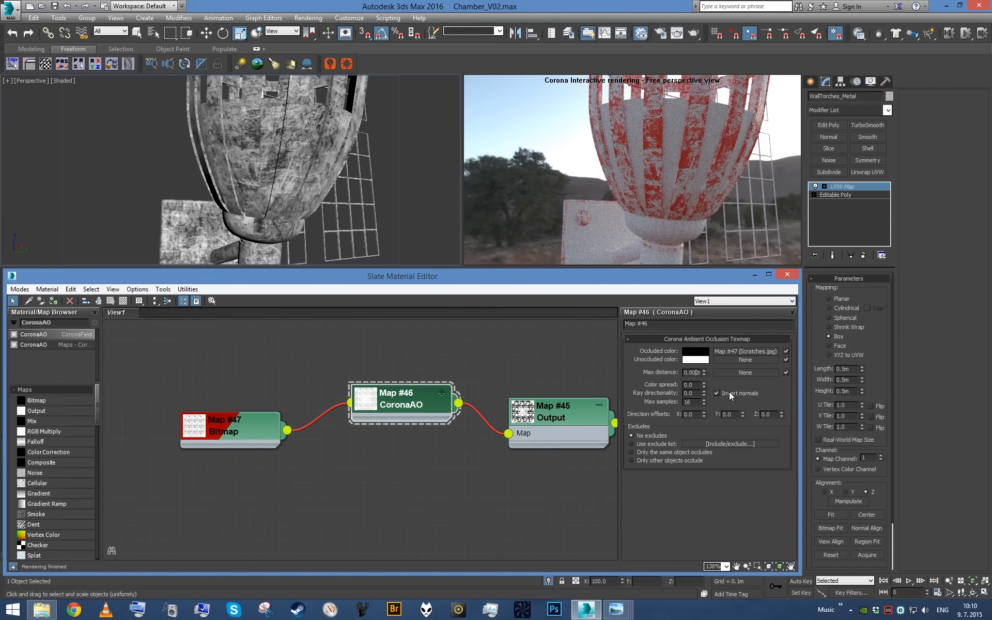
key("Return")
middle_click(386, 172)
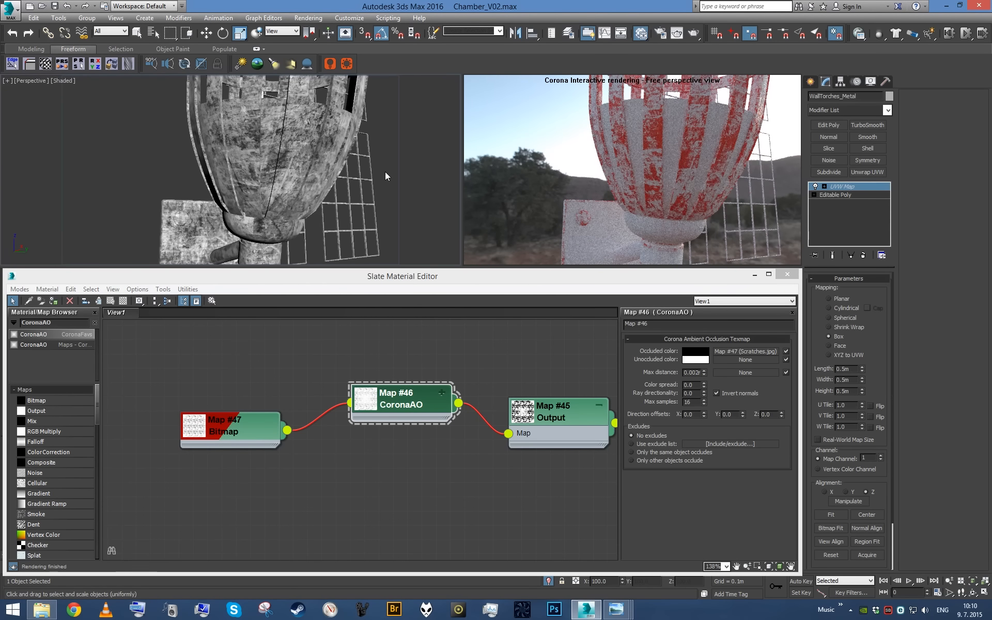
- Set the CoronaAO map's max distance to 0.001 m and view the whole torch basket
left_click(699, 372)
type("1")
key("Return")
scroll(389, 212, "down", 2)
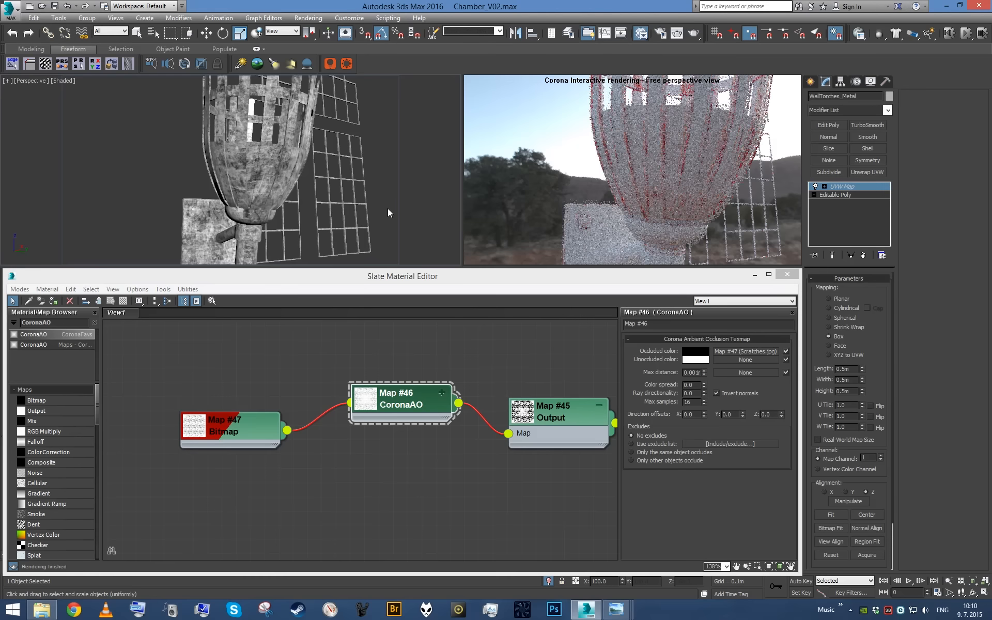
middle_click_drag(377, 202, 350, 213, "alt")
- Connect the Output map #41 to Color 2 of the Mix map that drives the Metal material's diffuse color
middle_click_drag(535, 455, 368, 436)
scroll(491, 458, "down", 1)
scroll(449, 425, "down", 1)
middle_click_drag(450, 426, 458, 357)
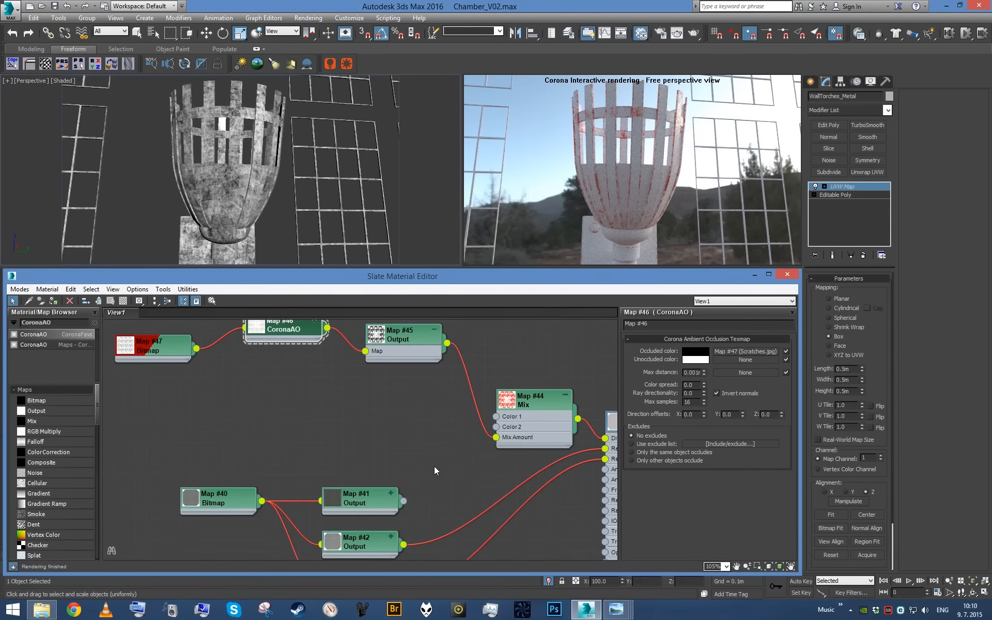
left_click_drag(403, 501, 496, 427)
middle_click_drag(503, 458, 437, 439)
- Duplicate the Output map #41, place the copy above it, and connect it to Color 1 of the diffuse Mix map
scroll(464, 450, "up", 1)
scroll(383, 455, "down", 1)
scroll(383, 455, "up", 1)
middle_click_drag(298, 541, 344, 477)
left_click_drag(338, 494, 325, 354, "shift")
middle_click_drag(397, 371, 383, 421)
left_click_drag(365, 415, 484, 405)
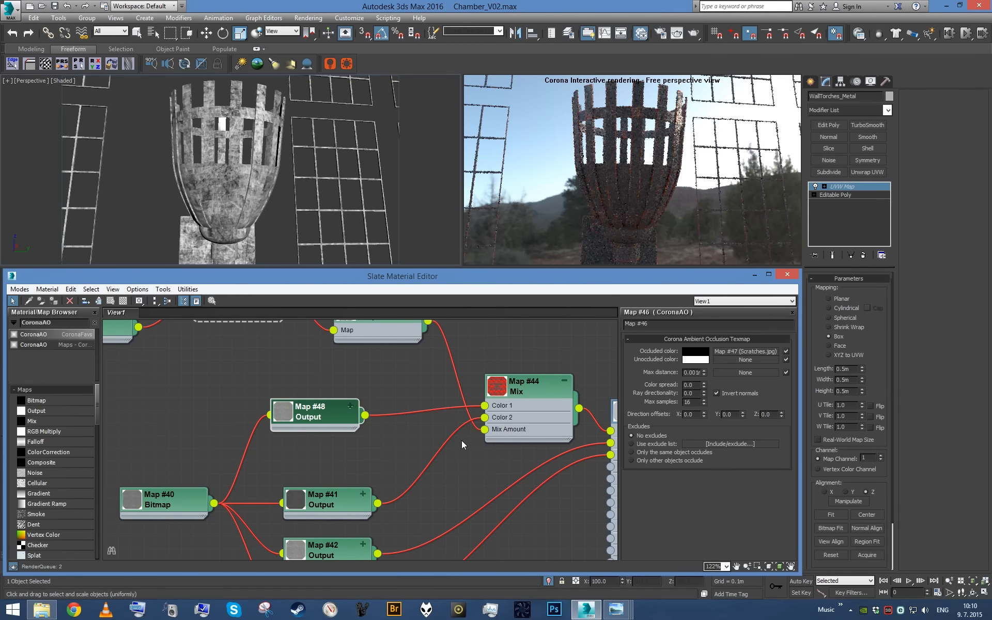
- Duplicate the diffuse Mix map and place the copy below the original, beside the Metal material
mouse_move(465, 444)
middle_mouse_down()
mouse_move(401, 392)
mouse_move(379, 404)
middle_mouse_up()
scroll(382, 403, "down", 1)
left_click_drag(434, 394, 433, 461, "shift")
scroll(472, 469, "up", 1)
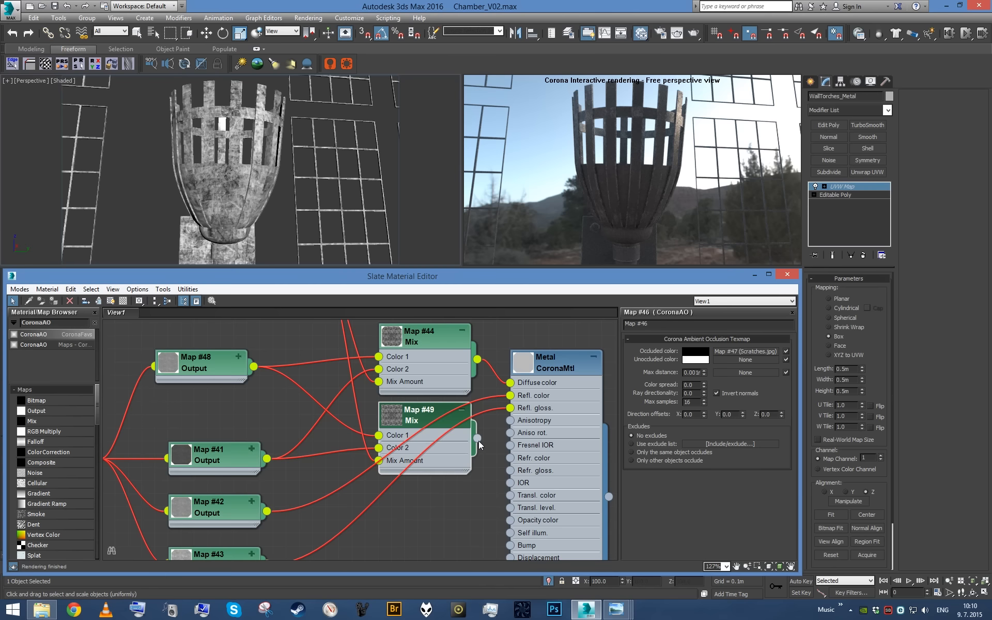
- Connect the Output map #42 to Color 2 of the duplicated Mix, and the Mix to the Metal material's Refl. color
scroll(479, 442, "up", 1)
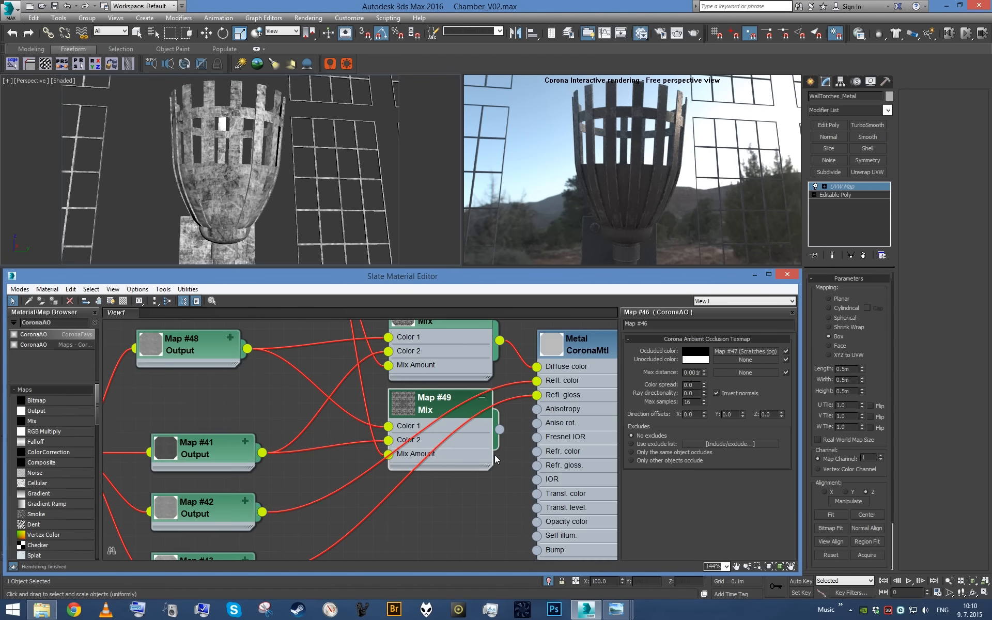
scroll(494, 455, "down", 1)
left_click_drag(537, 386, 400, 443)
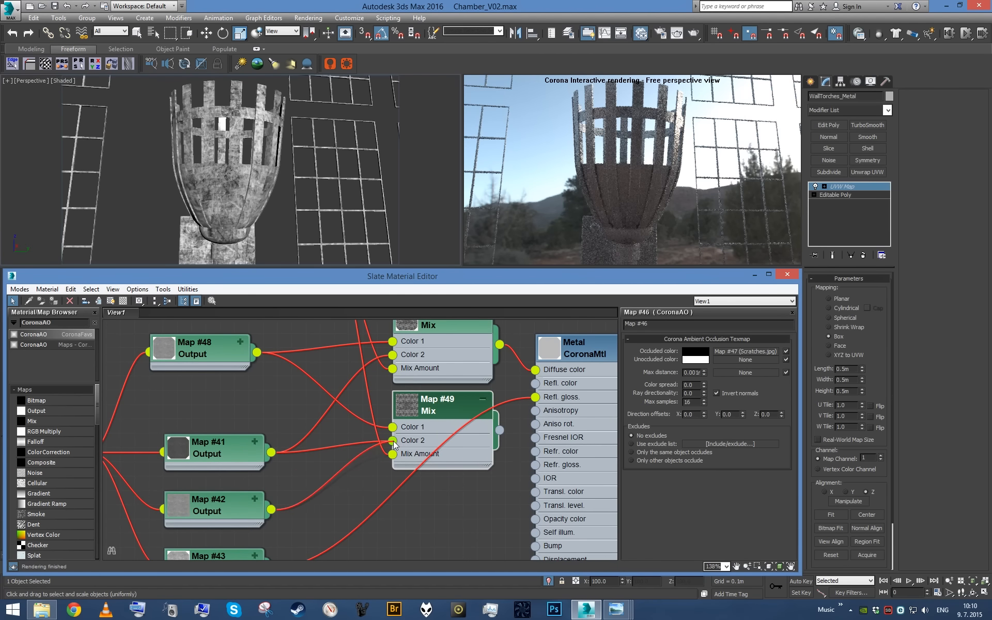
left_click_drag(499, 431, 541, 382)
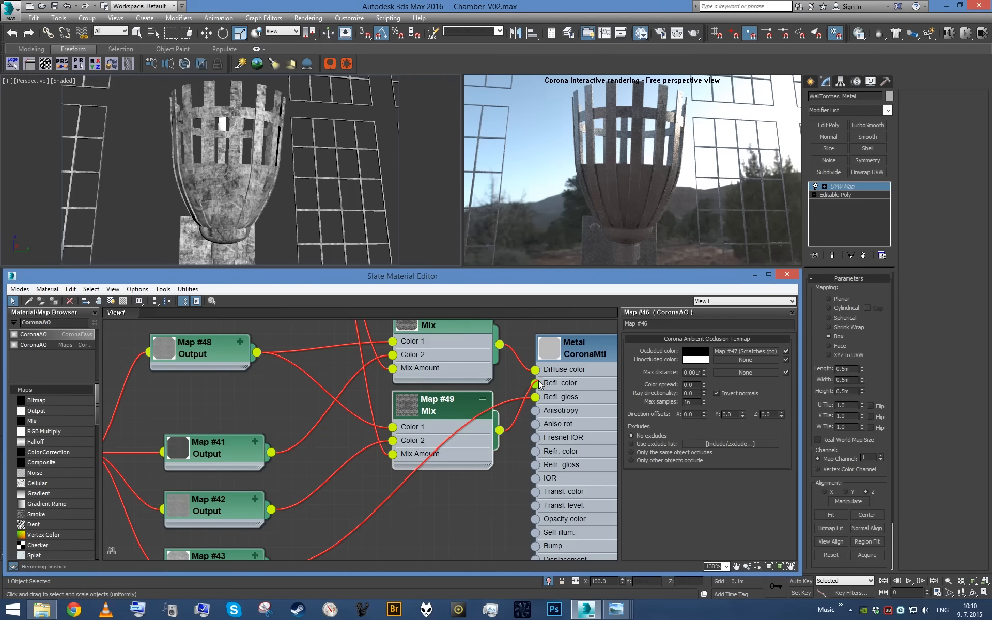
- Duplicate the reflection Output map #42, set the copy's RGB Level to 2.0, and connect it to Color 1 of the reflection Mix
middle_click_drag(217, 461, 264, 457)
left_click_drag(265, 457, 265, 400)
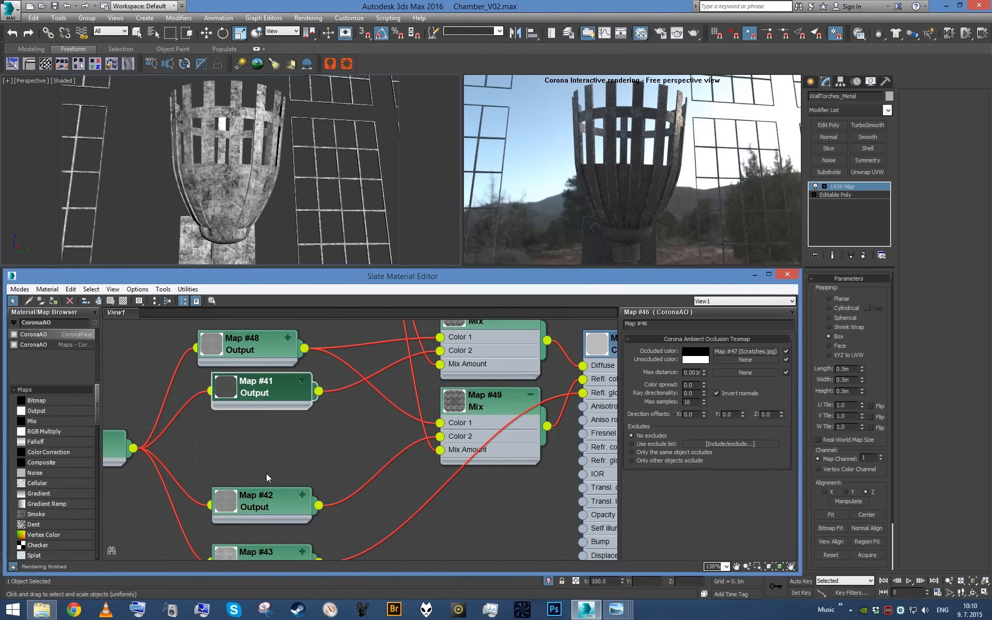
left_click_drag(267, 503, 267, 461, "shift")
double_click(267, 461)
left_click(733, 388)
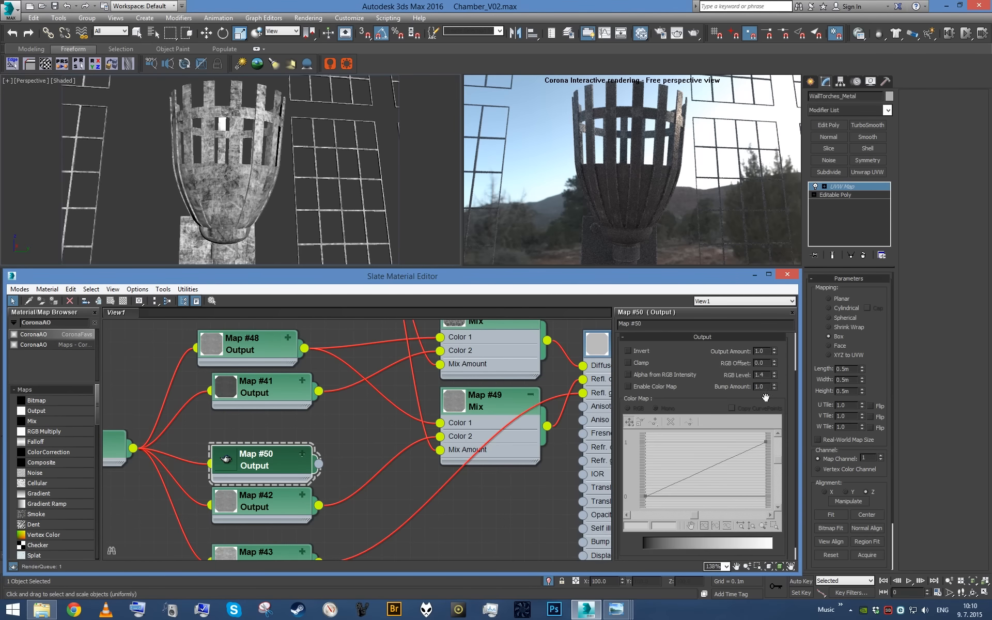
type("2")
key("Return")
left_click_drag(319, 464, 475, 453)
- Duplicate the reflection Mix for the Metal material's Refl. gloss. input and connect the Output map #43 to its Color 2
middle_click_drag(391, 457, 370, 458)
scroll(357, 475, "down", 1)
middle_click_drag(480, 475, 476, 453)
mouse_move(470, 432)
left_mouse_down("shift")
mouse_move(471, 516)
mouse_move(526, 384)
left_mouse_up("shift")
middle_click_drag(427, 480, 447, 434)
scroll(448, 434, "up", 1)
left_click_drag(311, 485, 427, 463)
middle_click_drag(427, 465, 452, 421)
- Duplicate the glossiness Output map #43, set the copy's RGB Level to 2.0, and connect it to Color 1 of the glossiness Mix
scroll(452, 421, "down", 1)
left_click_drag(300, 450, 312, 486)
mouse_move(493, 417)
left_mouse_down()
mouse_move(486, 472)
mouse_move(494, 465)
left_mouse_up()
mouse_move(311, 472)
left_mouse_down()
mouse_move(300, 473)
mouse_move(299, 440)
left_mouse_up()
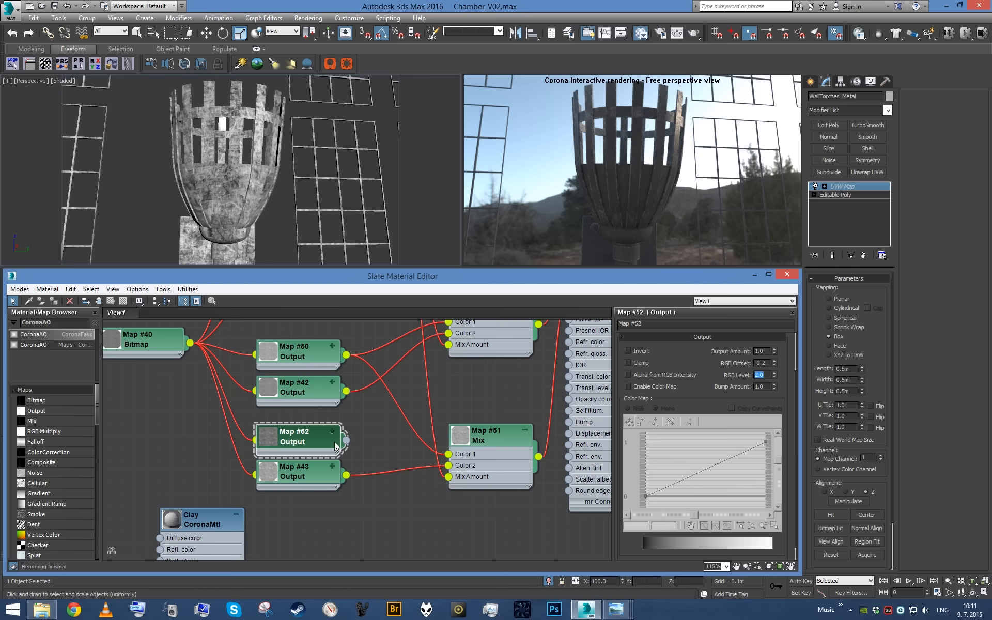
scroll(453, 458, "down", 5)
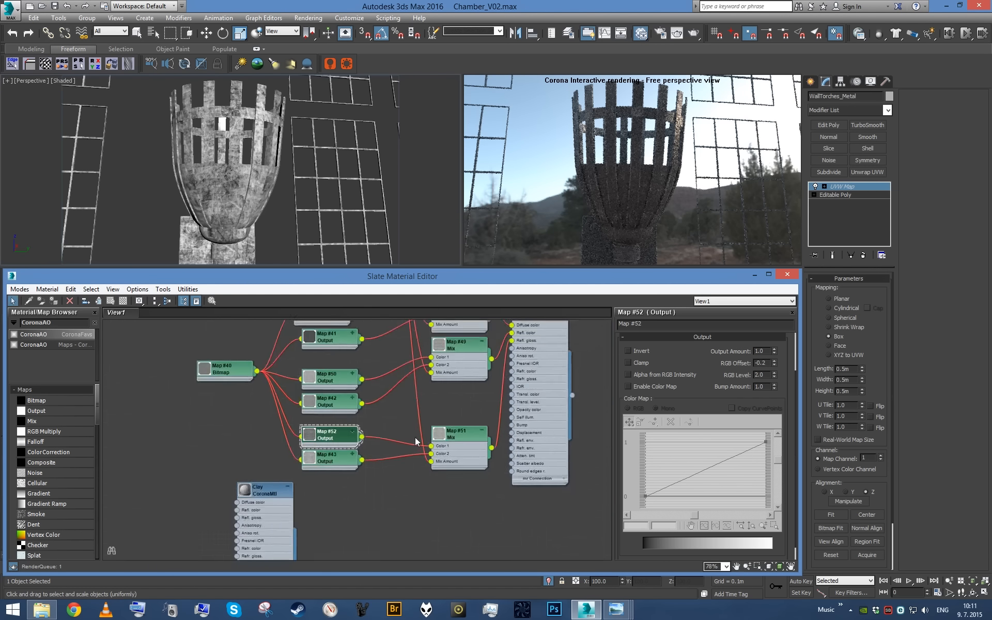
- Line up the bitmap node that feeds the CoronaAO map level with the CoronaAO node
middle_click_drag(437, 436, 428, 502)
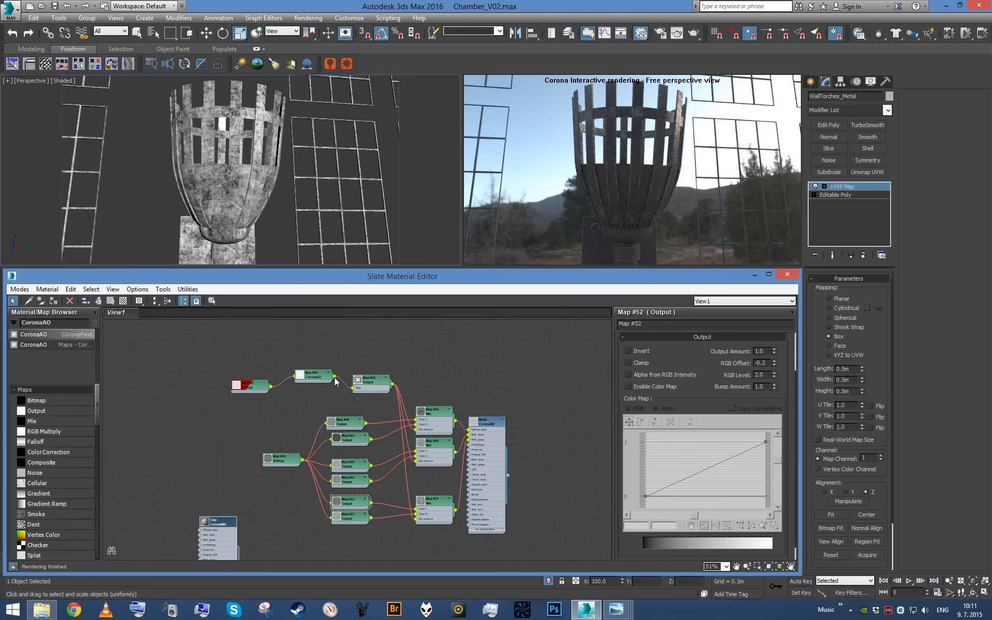
left_click_drag(263, 386, 257, 376)
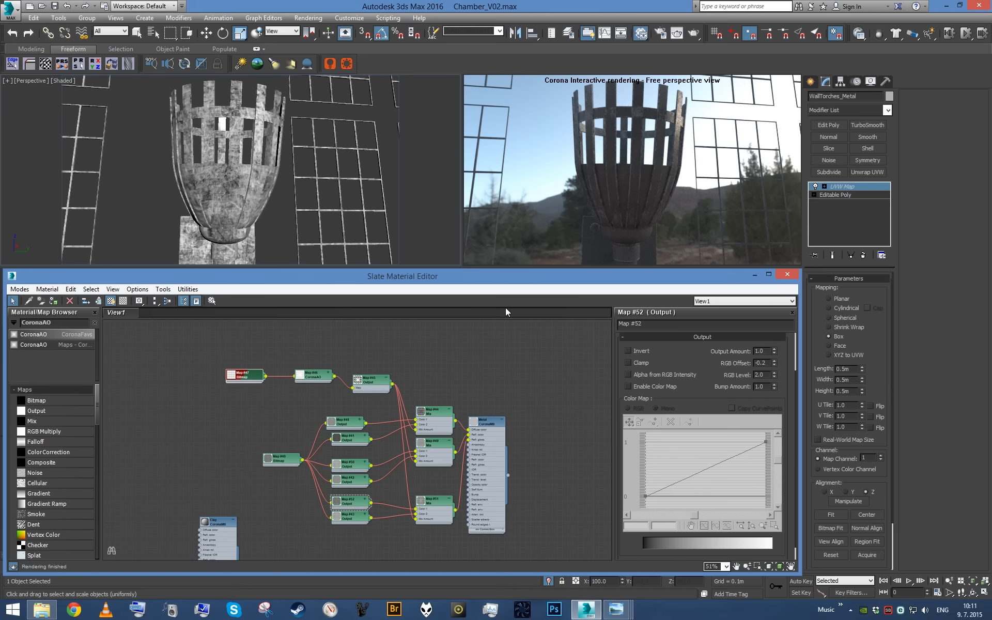
scroll(451, 354, "up", 8)
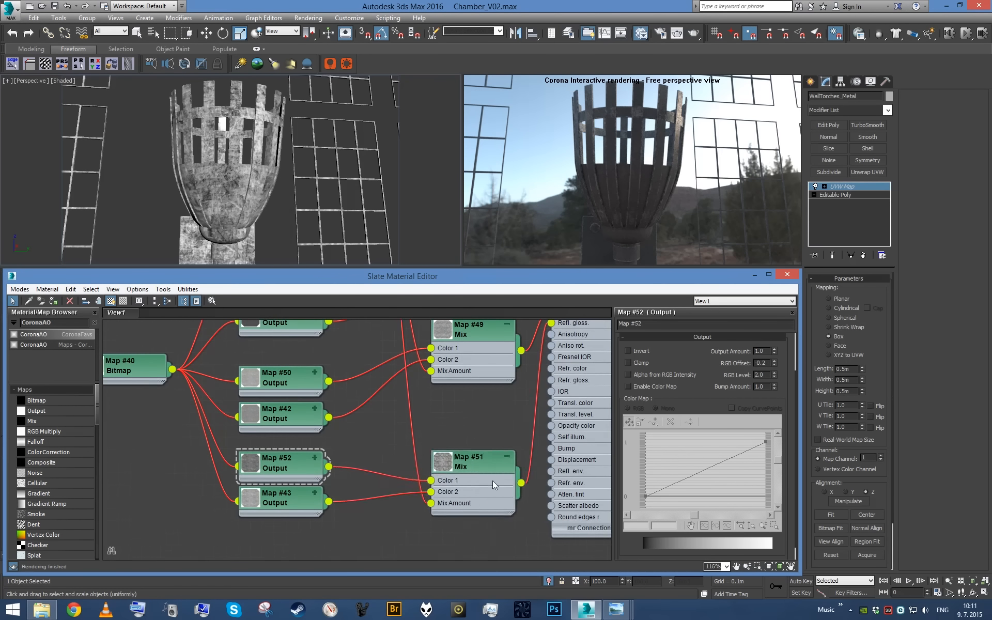
scroll(490, 460, "down", 2)
- Duplicate the glossiness Mix below the original and connect the copy to the Metal material's Fresnel IOR input
middle_click_drag(528, 447, 522, 434)
scroll(486, 463, "down", 2)
scroll(473, 460, "up", 3)
mouse_move(470, 459)
middle_mouse_down()
mouse_move(465, 420)
mouse_move(418, 456)
middle_mouse_up()
mouse_move(421, 453)
left_mouse_down("shift")
mouse_move(412, 540)
mouse_move(410, 532)
left_mouse_up("shift")
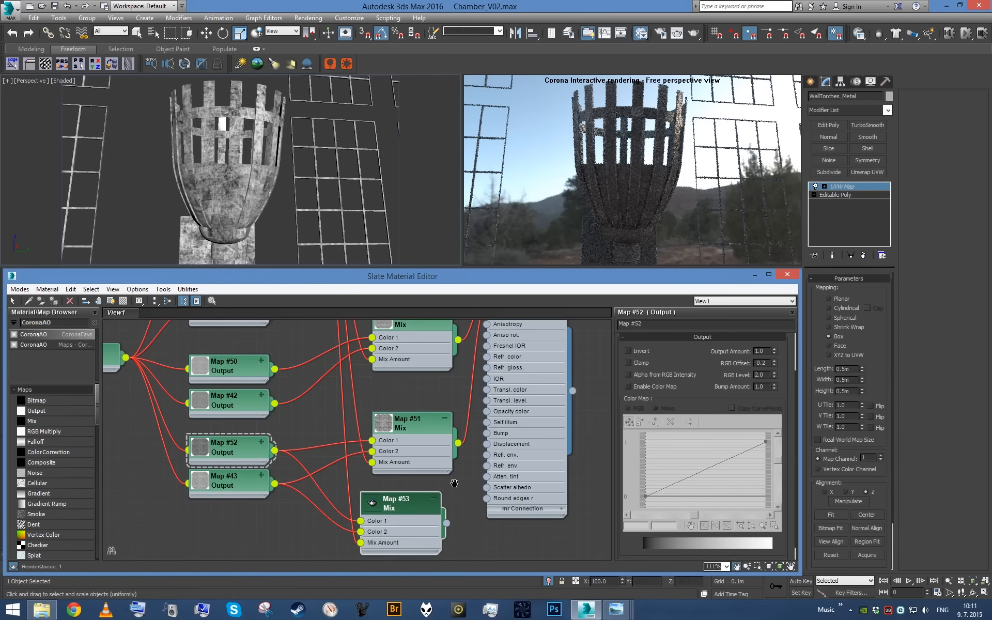
middle_click_drag(455, 483, 432, 490)
mouse_move(423, 535)
left_mouse_down()
mouse_move(481, 406)
mouse_move(433, 532)
left_mouse_up()
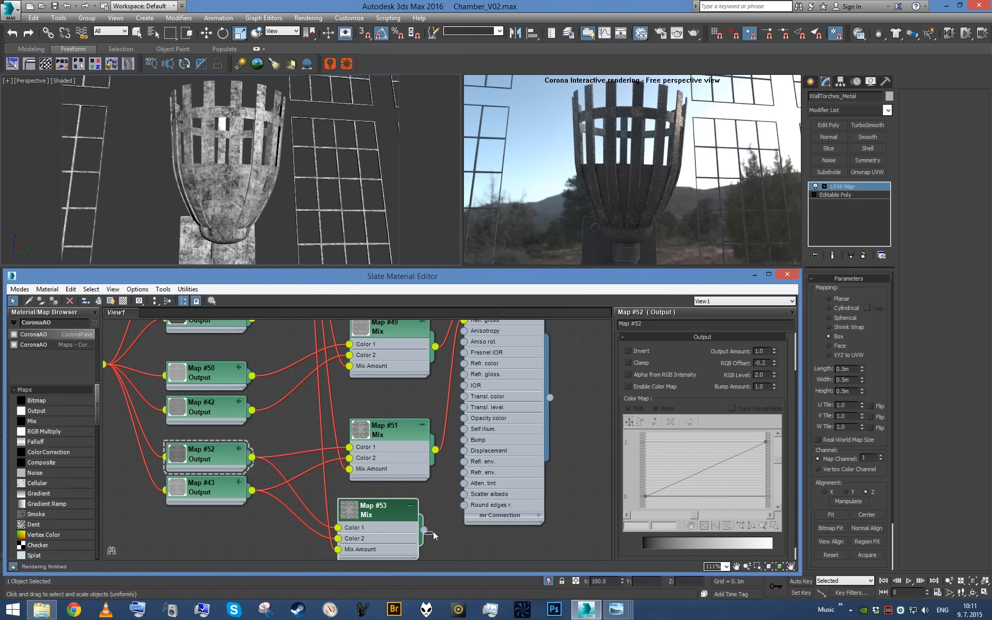
left_click_drag(468, 480, 465, 354)
middle_click_drag(421, 477, 486, 377)
scroll(486, 377, "up", 3)
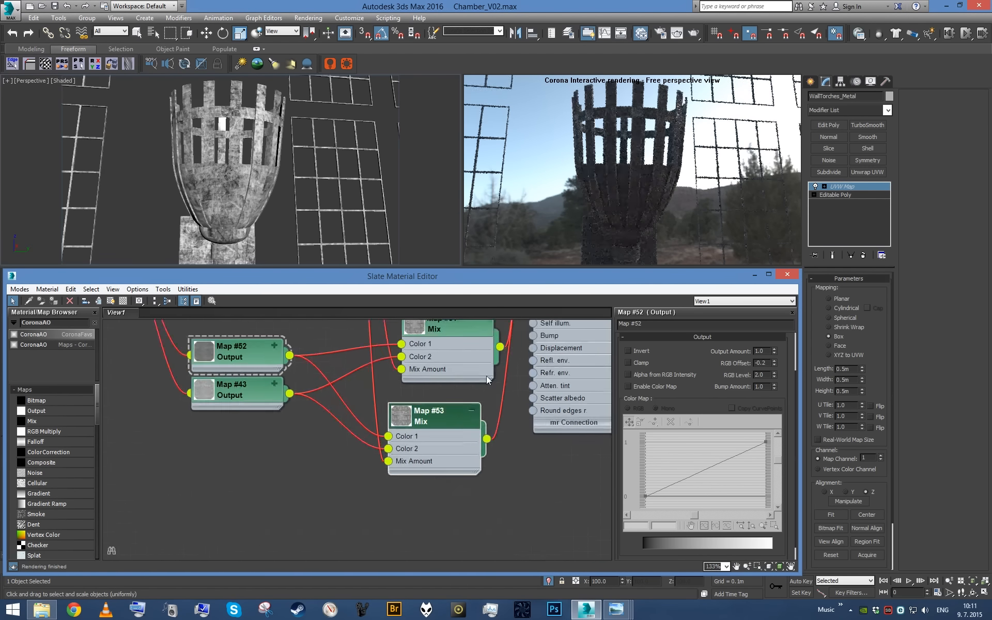
- Add a new Output map below Output #43 and connect it to Color 2 of the Fresnel IOR Mix
left_click_drag(54, 409, 257, 470)
left_click(258, 469)
left_click(294, 442)
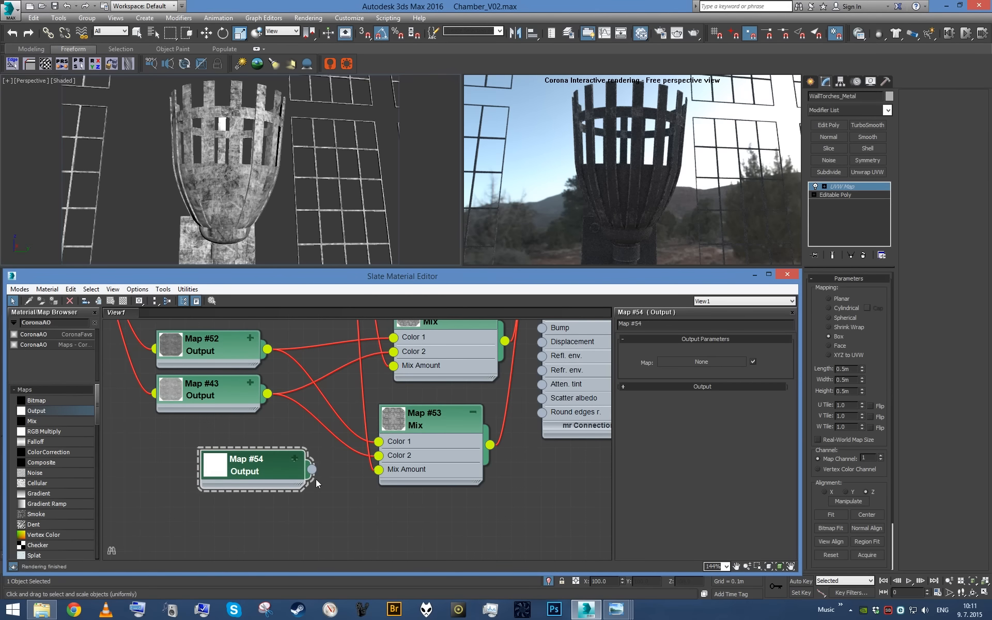
left_click_drag(382, 457, 380, 456)
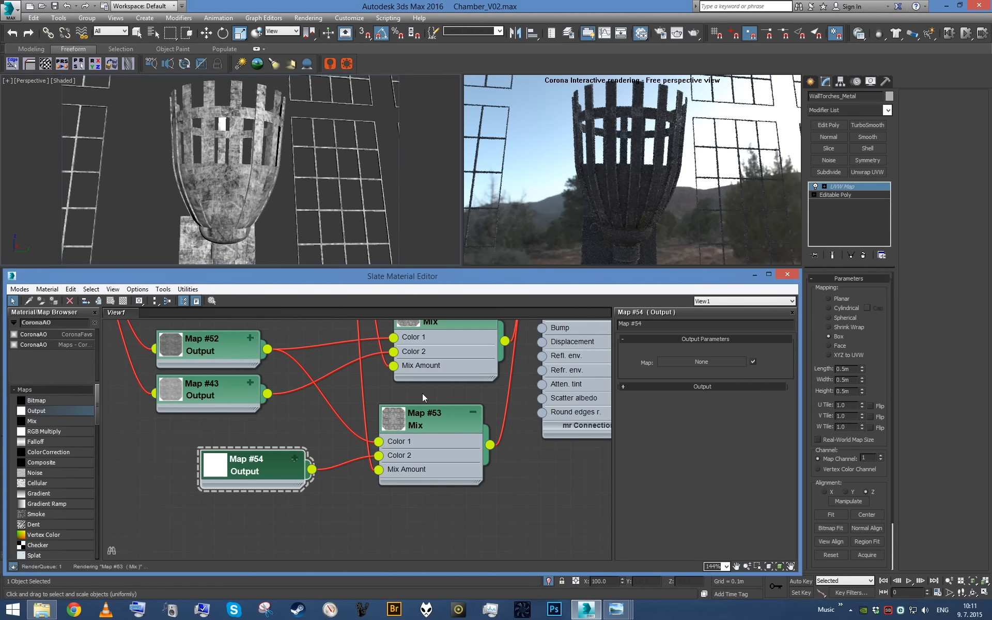
- Check the Metal material's Fresnel IOR value and set the new Output map's Output Amount to 3.2
middle_click_drag(567, 324, 431, 543)
double_click(464, 473)
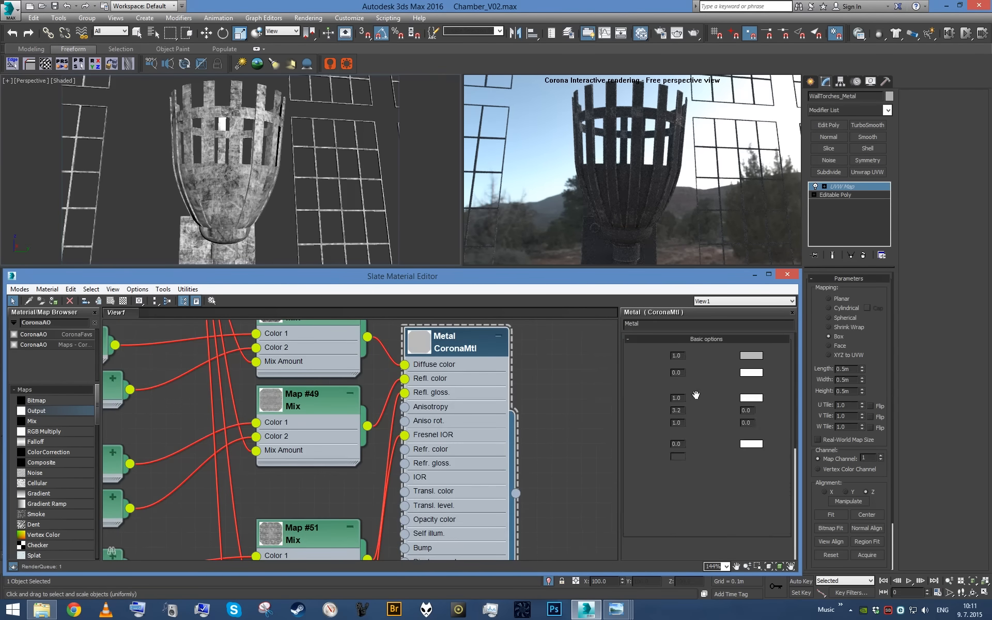
middle_click_drag(359, 444, 583, 270)
double_click(330, 518)
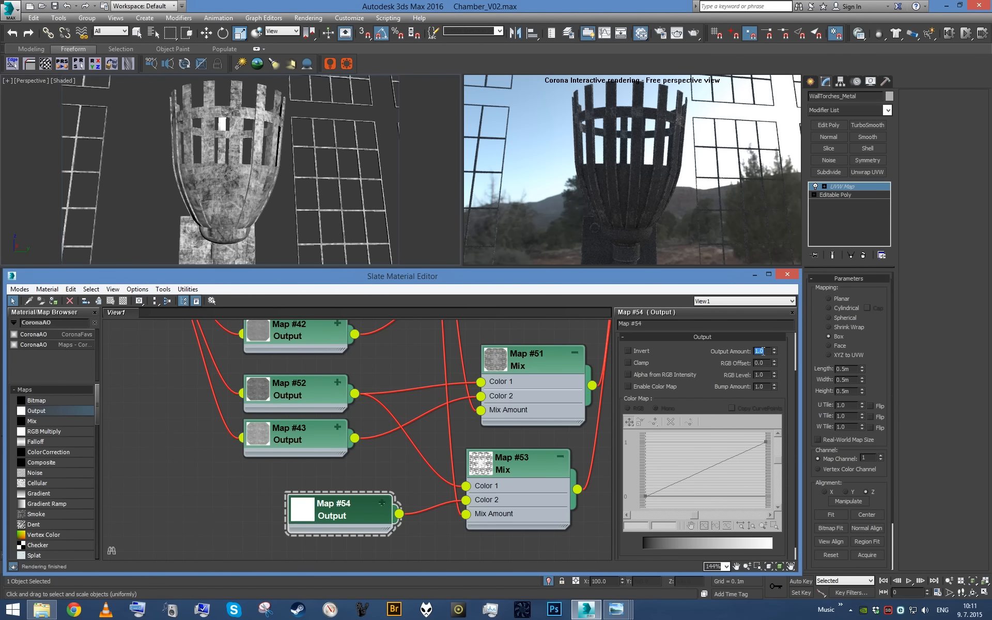
scroll(443, 458, "down", 4)
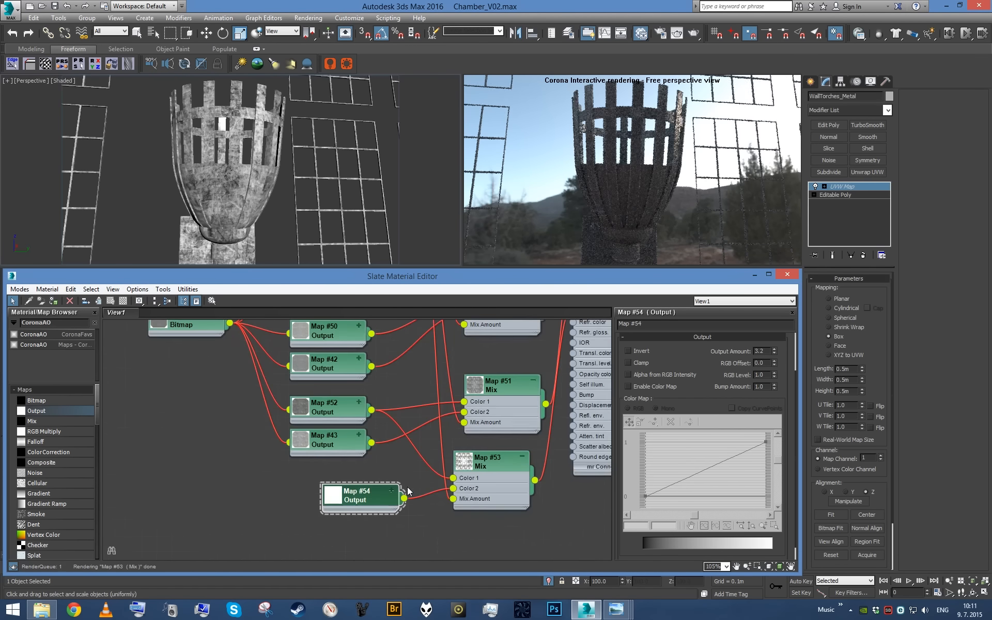
- Duplicate the 3.2 Output map, set the copy's Output Amount to 6.0, and connect it to Color 1 of the Fresnel IOR Mix
mouse_move(377, 506)
left_mouse_down()
mouse_move(378, 518)
mouse_move(377, 477)
left_mouse_up()
left_click(740, 387)
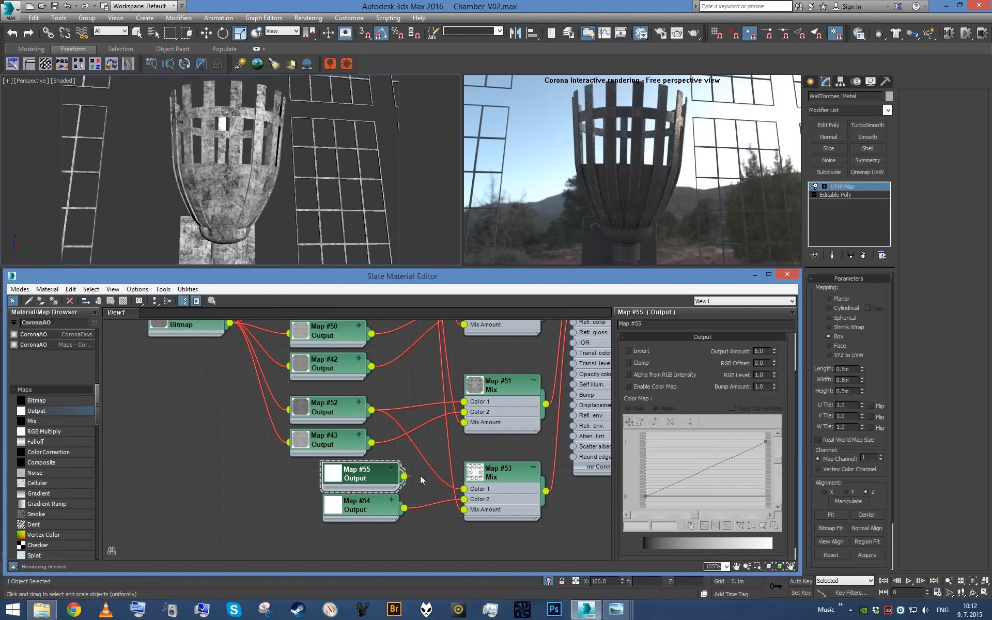
left_click_drag(467, 492, 465, 489)
- Tidy the layout by moving the two IOR Output maps and their Mix below the glossiness nodes
left_click_drag(361, 479, 326, 507)
left_click(486, 495)
left_click(347, 477, "ctrl")
left_click(331, 501, "ctrl")
mouse_move(504, 502)
left_mouse_down()
mouse_move(494, 523)
mouse_move(501, 495)
left_mouse_up()
left_click(494, 470)
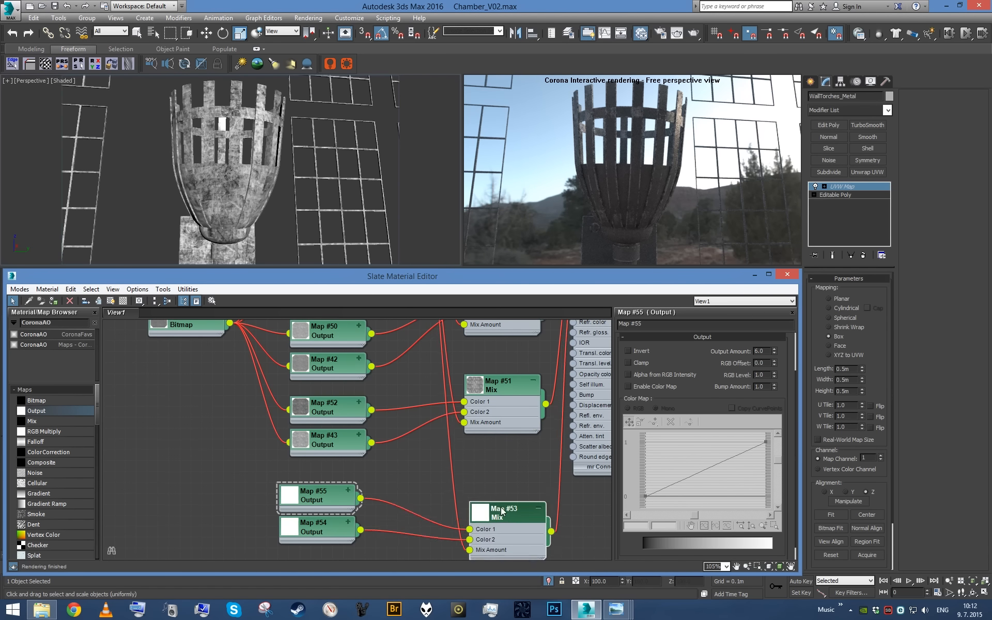
- Rename the Output map feeding Color 1 to IOR 6.0 and the one feeding Color 2 to IOR 3.2
left_click(323, 492)
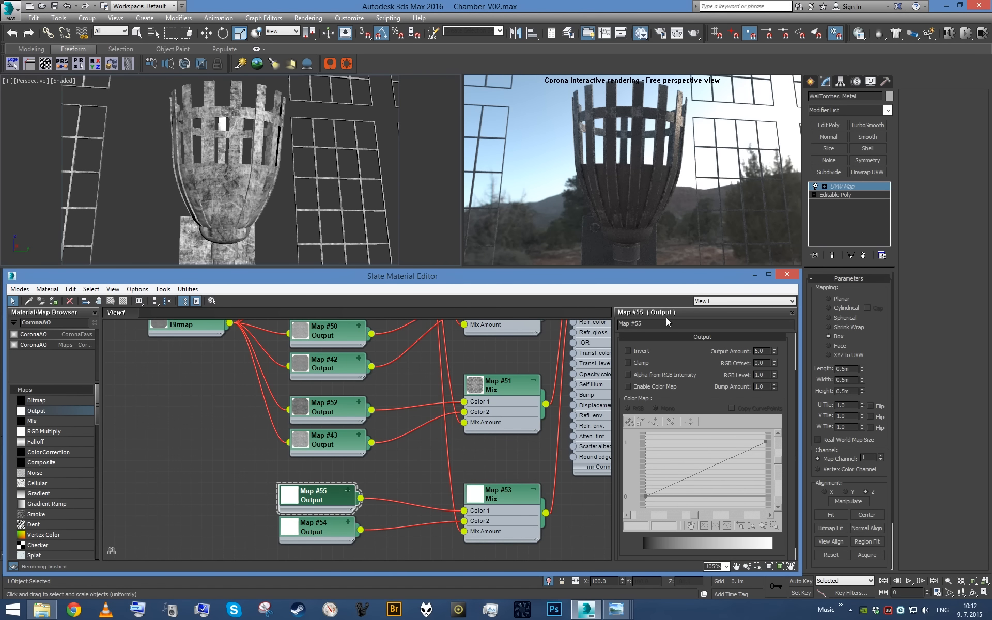
key("ctrl+a")
key("BackSpace")
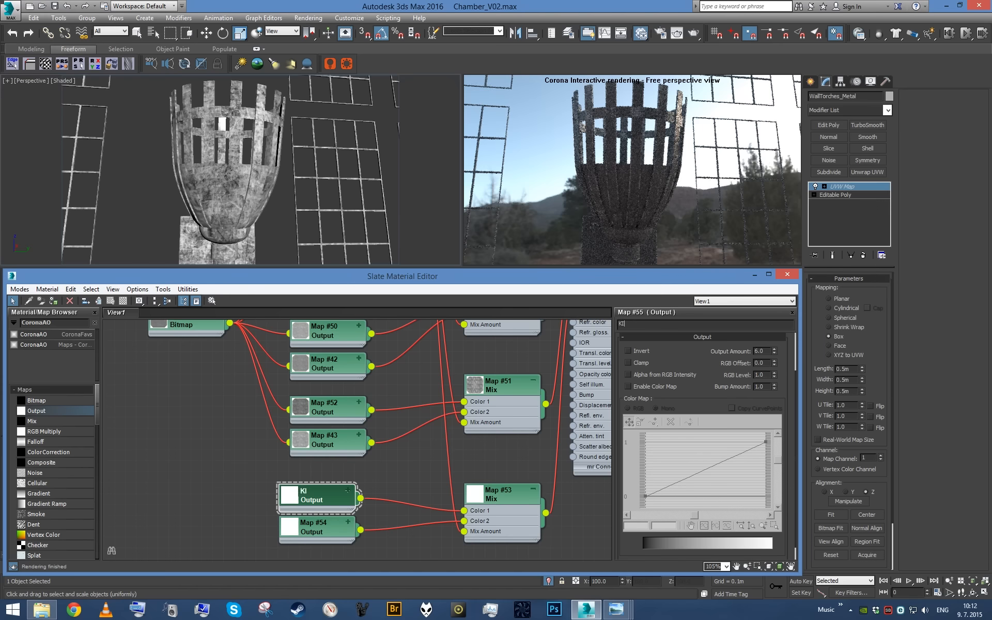
type("IOR 6.0")
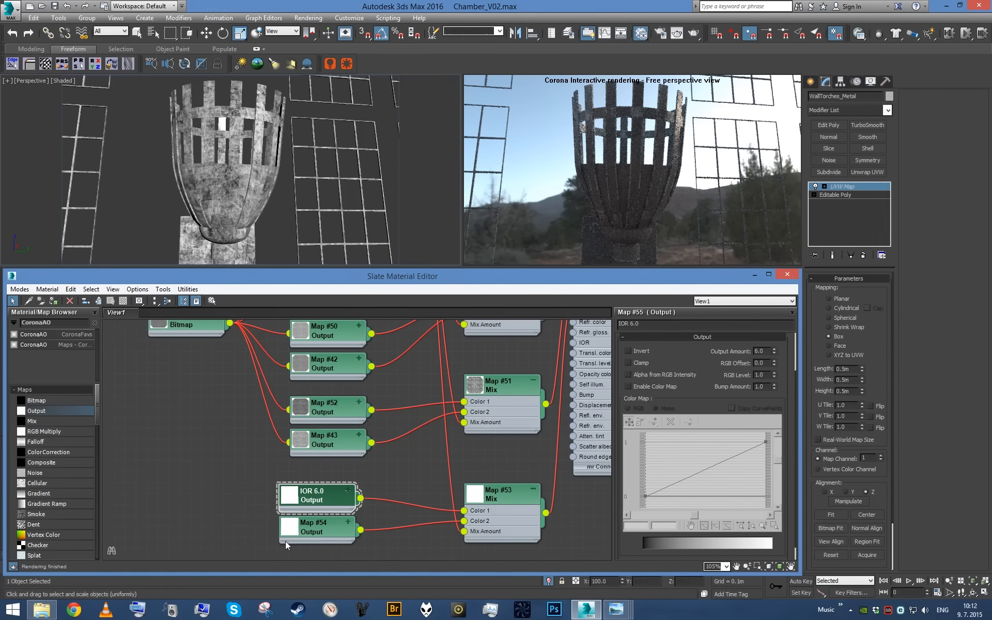
left_click(327, 530)
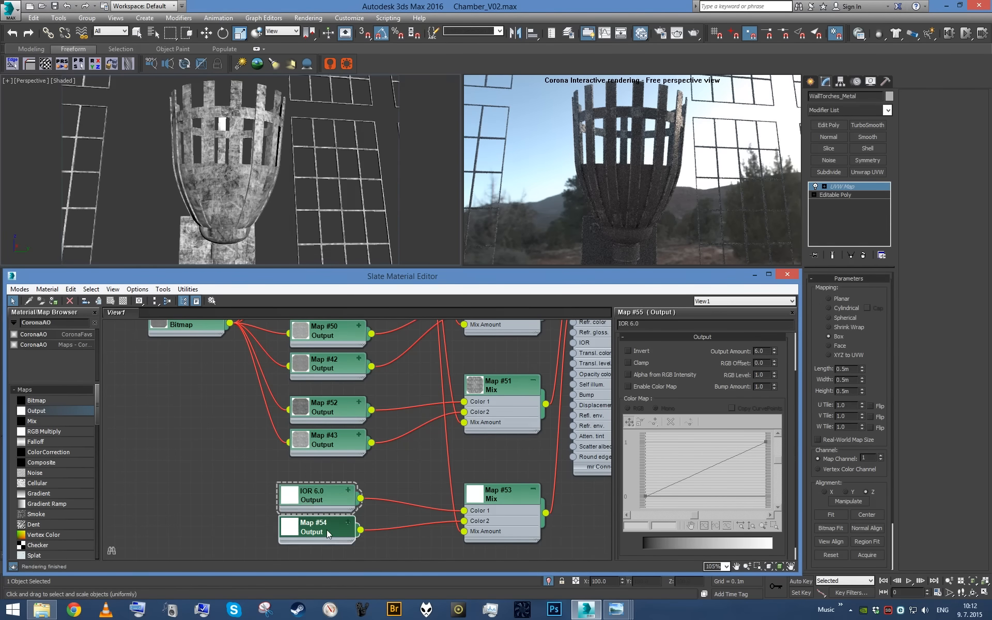
left_click_drag(677, 324, 505, 321)
type("IO")
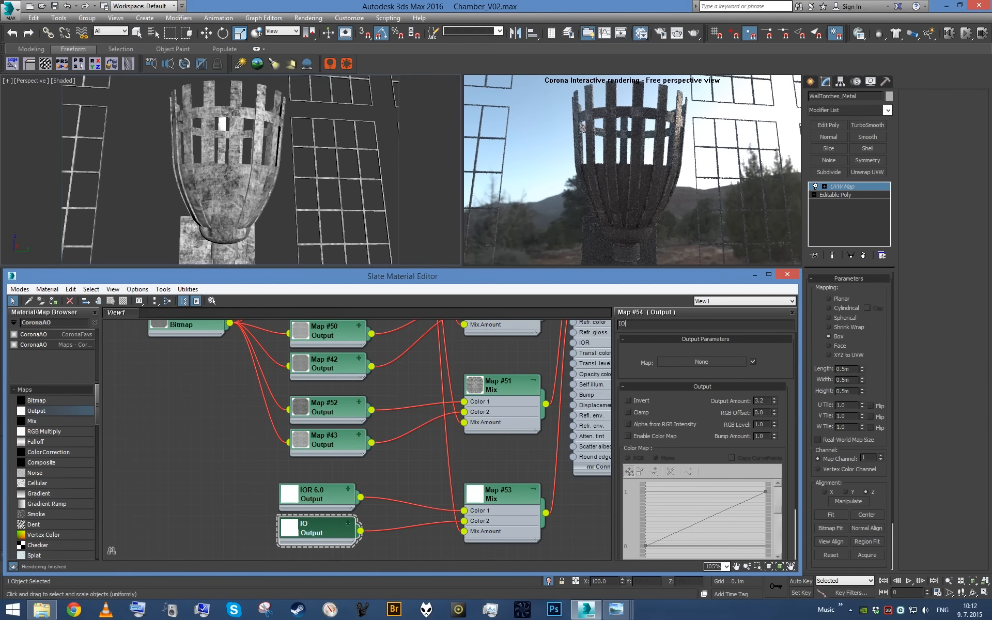
type("R 3.2")
- Connect the Map #40 bitmap to the Metal material's Bump input and set the bump amount to 0.5
scroll(449, 420, "down", 7)
middle_click_drag(518, 401, 478, 426)
scroll(414, 436, "up", 5)
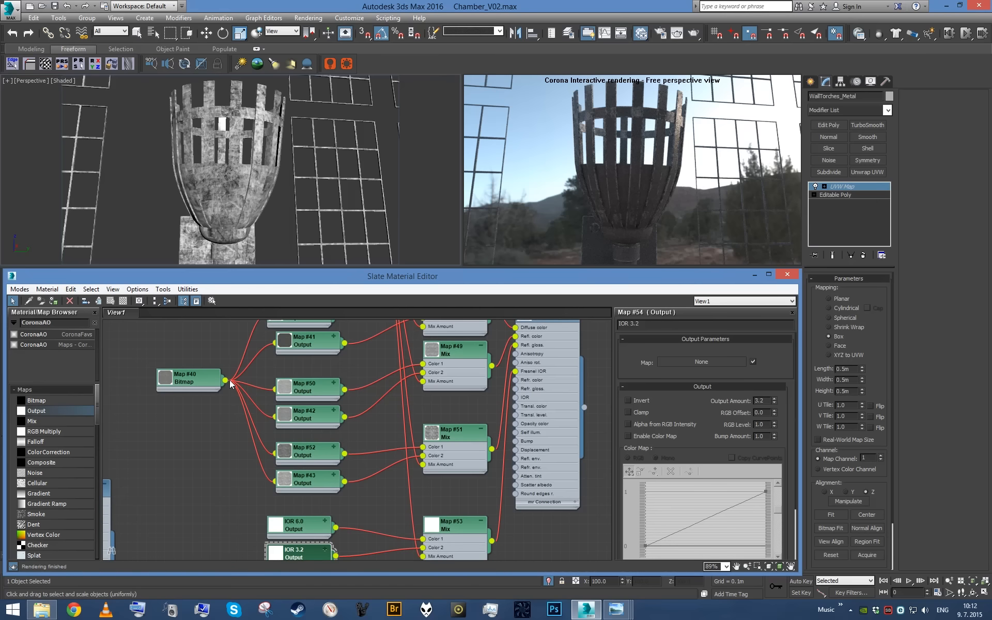
left_click_drag(225, 380, 517, 441)
scroll(535, 452, "up", 3)
double_click(550, 439)
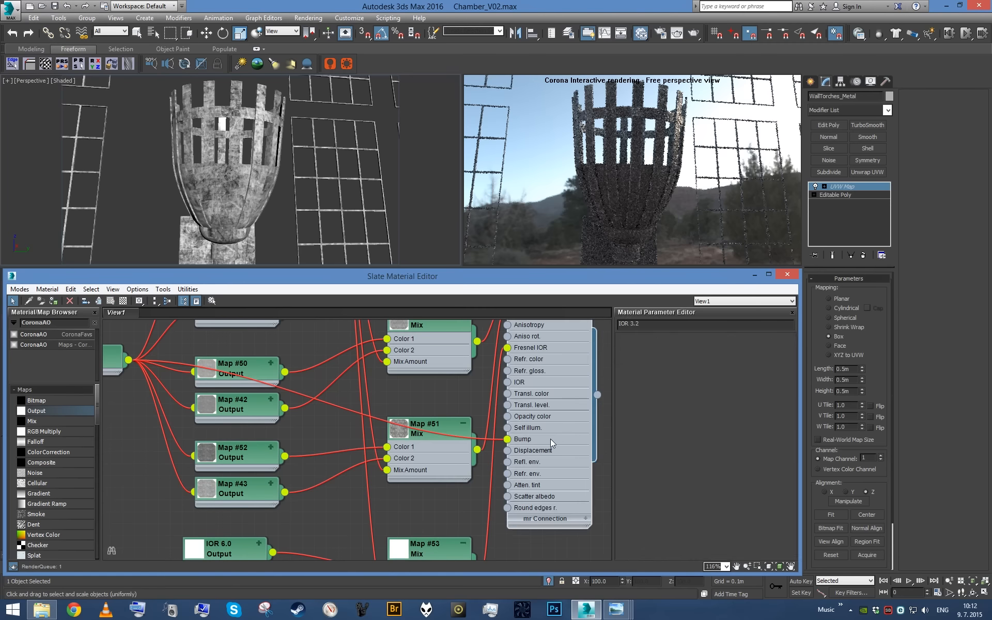
scroll(711, 490, "down", 5)
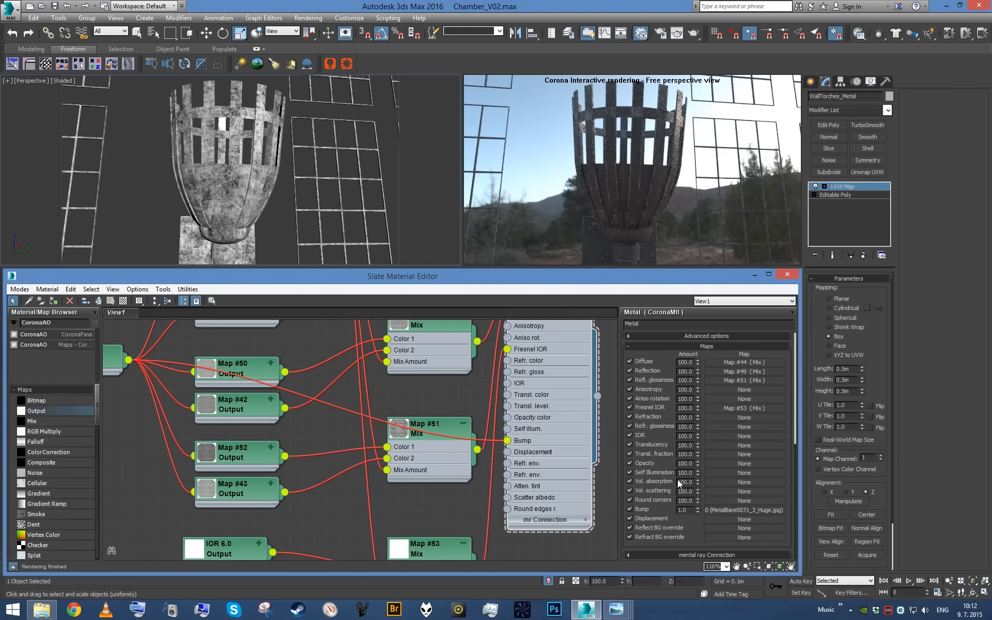
- Examine the metal's bump and worn edges on the torches and window grids up close in the interactive render
middle_click_drag(455, 196, 303, 218, "alt")
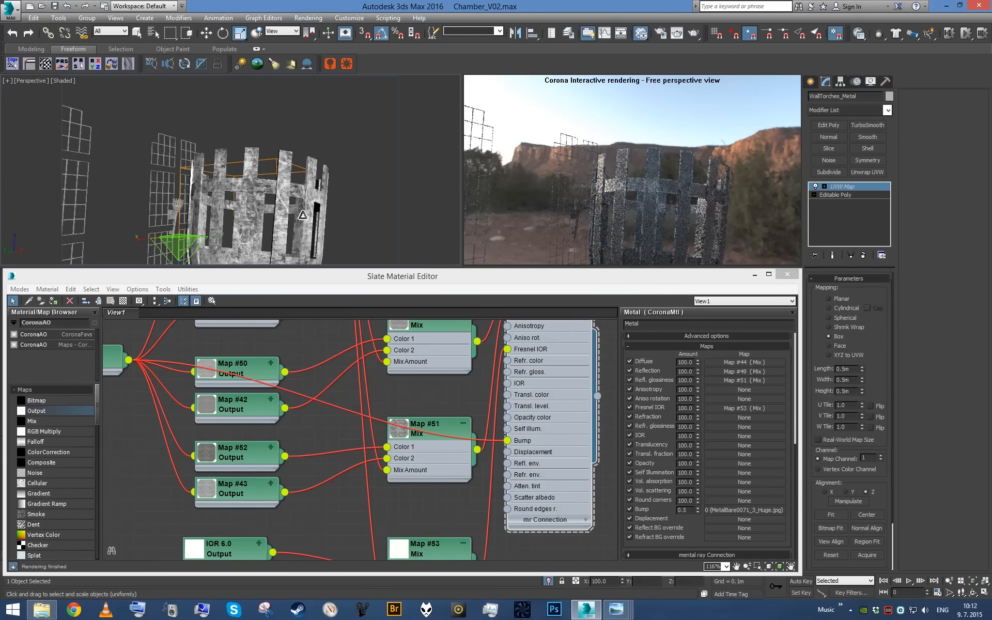
middle_click_drag(331, 164, 307, 160, "alt")
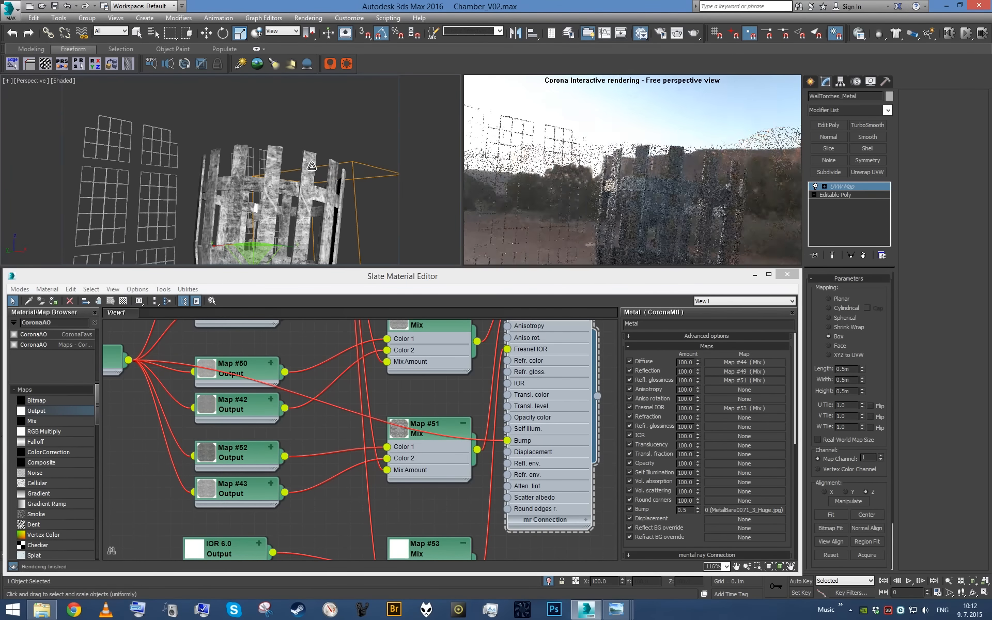
middle_click_drag(390, 359, 364, 407)
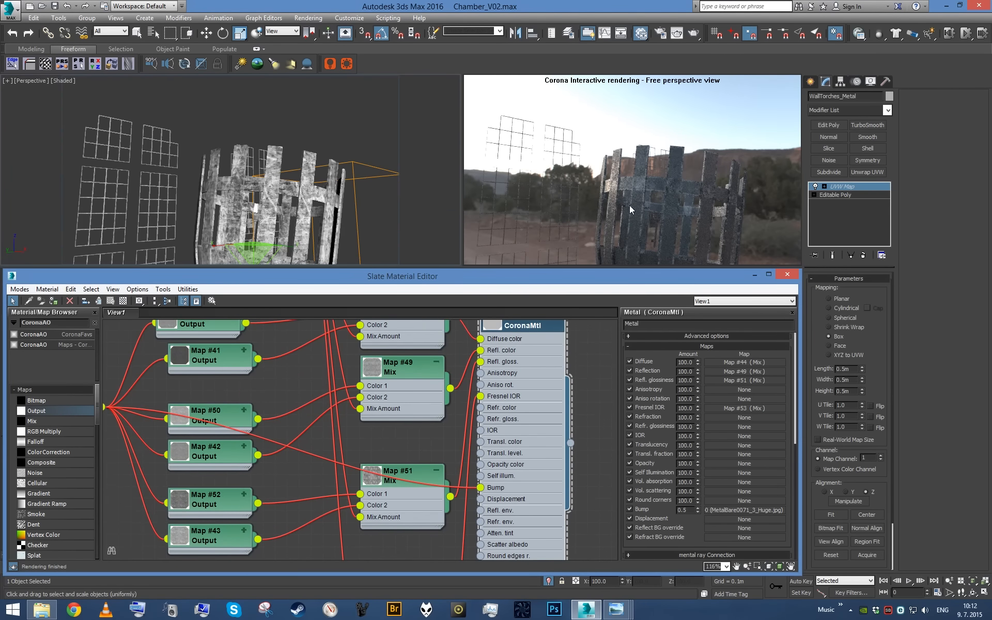
middle_click_drag(345, 203, 175, 166, "alt")
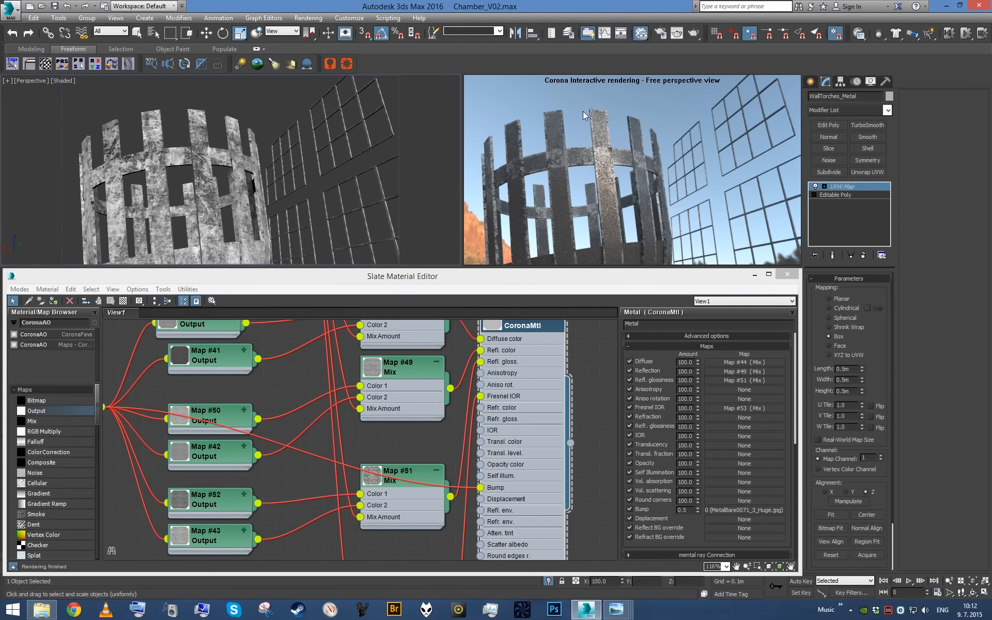
middle_click_drag(329, 151, 427, 182, "alt")
scroll(427, 182, "down", 6)
middle_click_drag(331, 179, 247, 170, "alt")
scroll(248, 170, "up", 5)
scroll(248, 171, "up", 8)
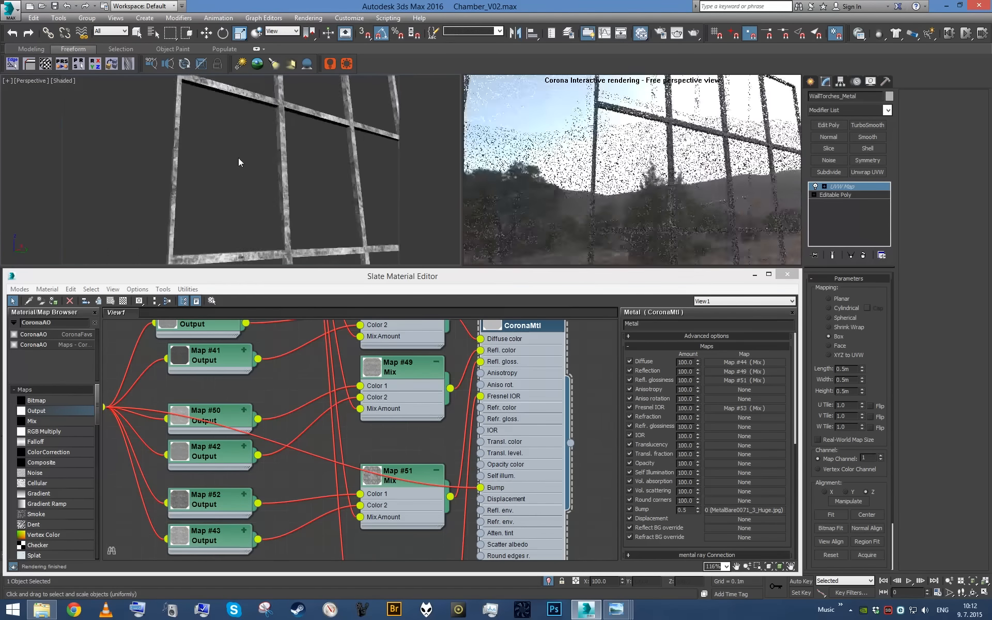
middle_click_drag(250, 169, 298, 210, "alt")
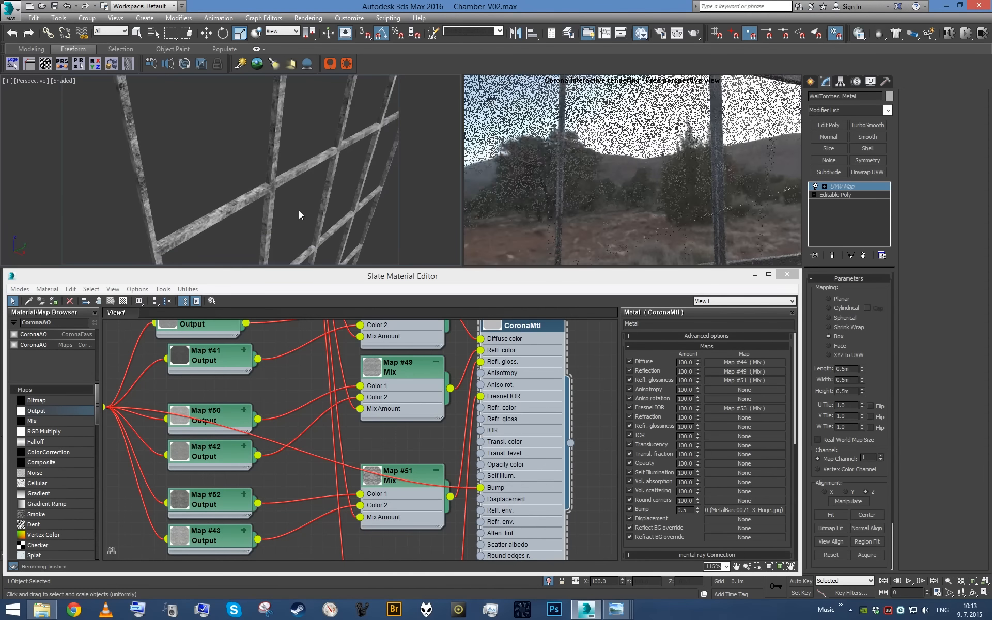
scroll(299, 210, "up", 4)
left_click_drag(686, 202, 708, 170)
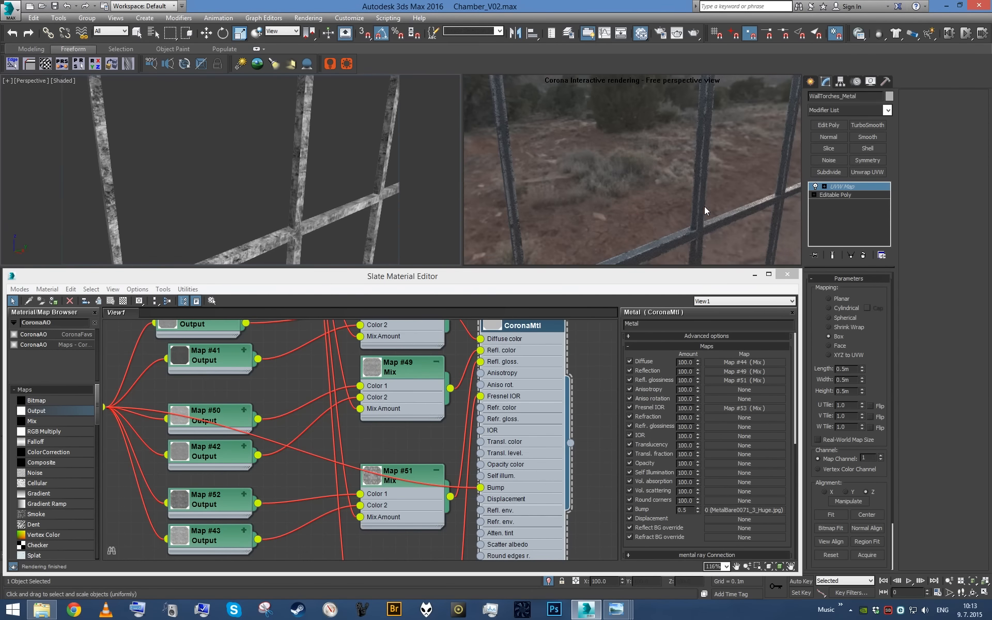
scroll(296, 156, "down", 10)
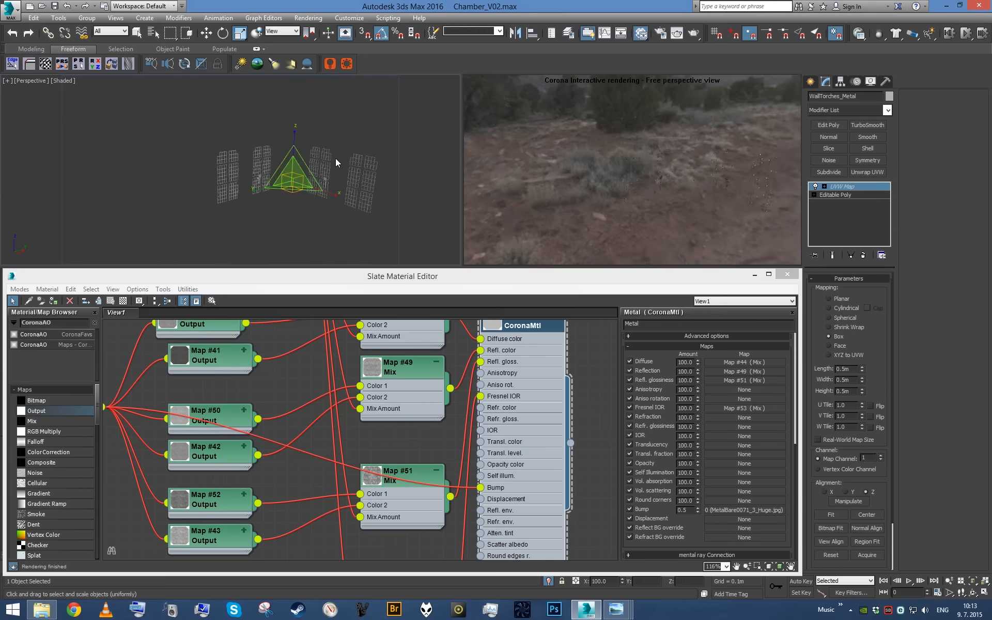
- Bring back the whole chamber, check it through the camera, and clear the selection in the perspective view
key("c")
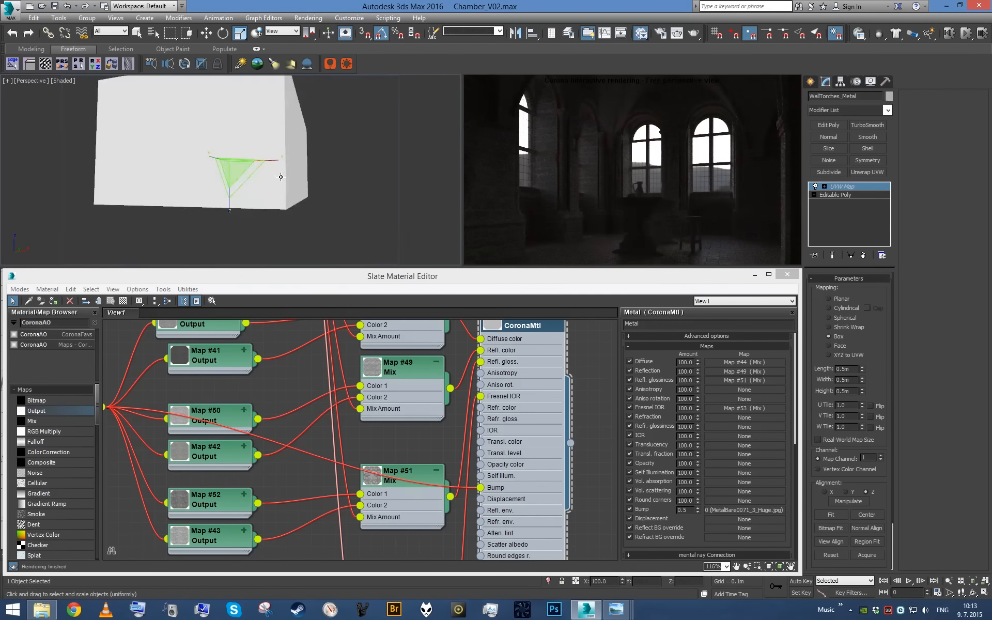
scroll(321, 166, "down", 5)
left_click(320, 167)
left_click(300, 369)
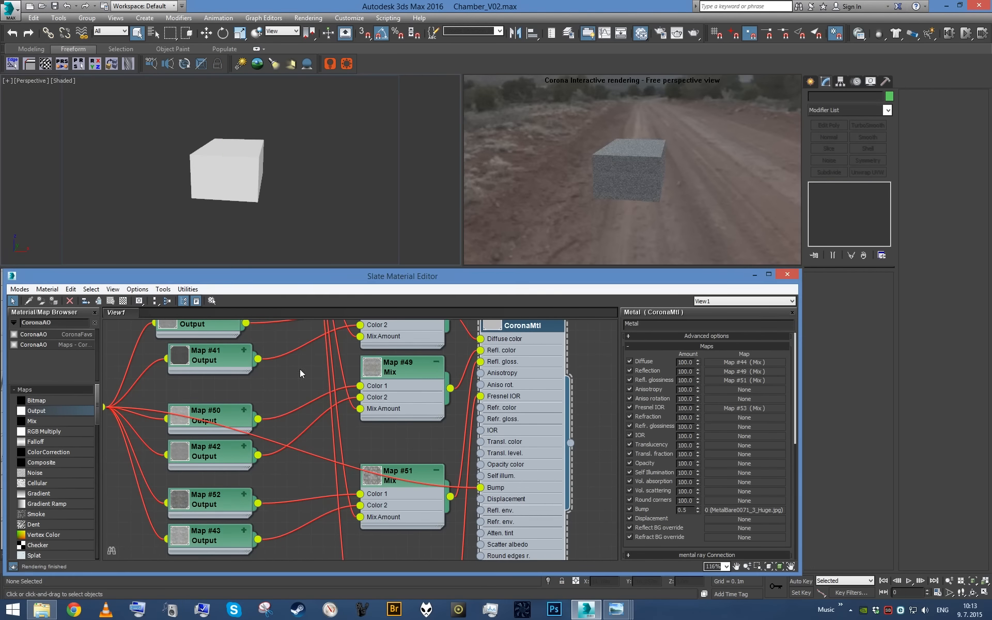
- Select Floor_Dirt, Jug_Ceramics, the stool and its parts, Table_Wooden and Walls_StoneBricks together, and isolate them
scroll(342, 383, "down", 9)
scroll(393, 427, "up", 5)
middle_click_drag(385, 427, 533, 419)
scroll(379, 482, "up", 3)
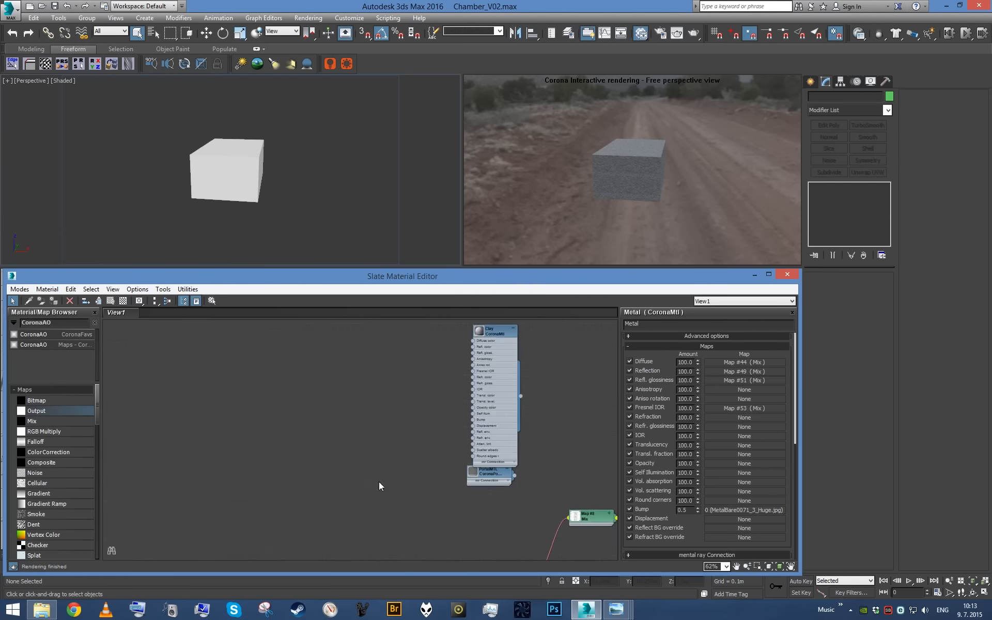
key("h")
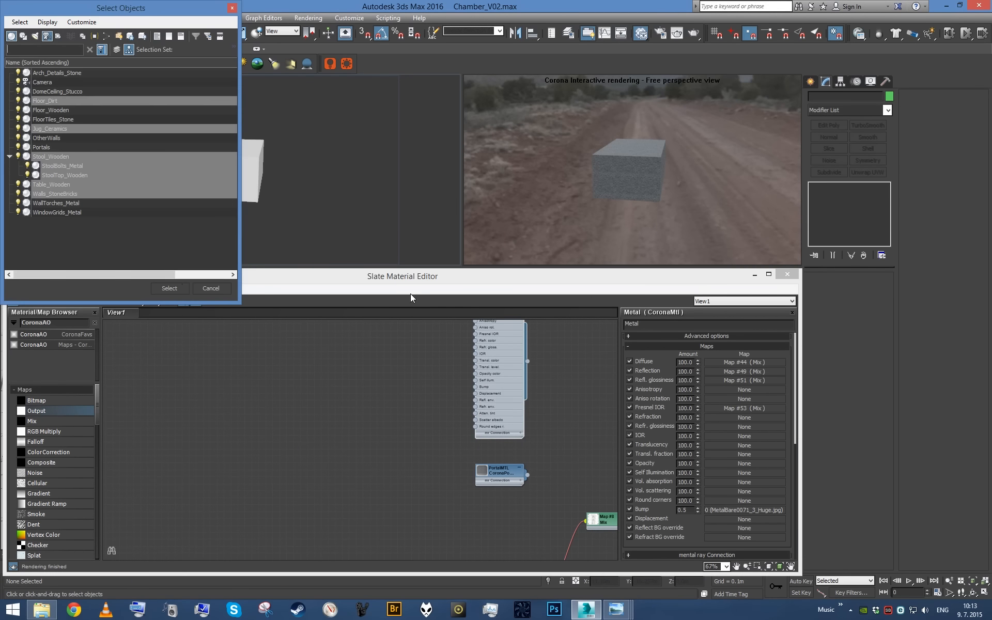
left_click(178, 285)
middle_click(286, 172)
key("alt+q")
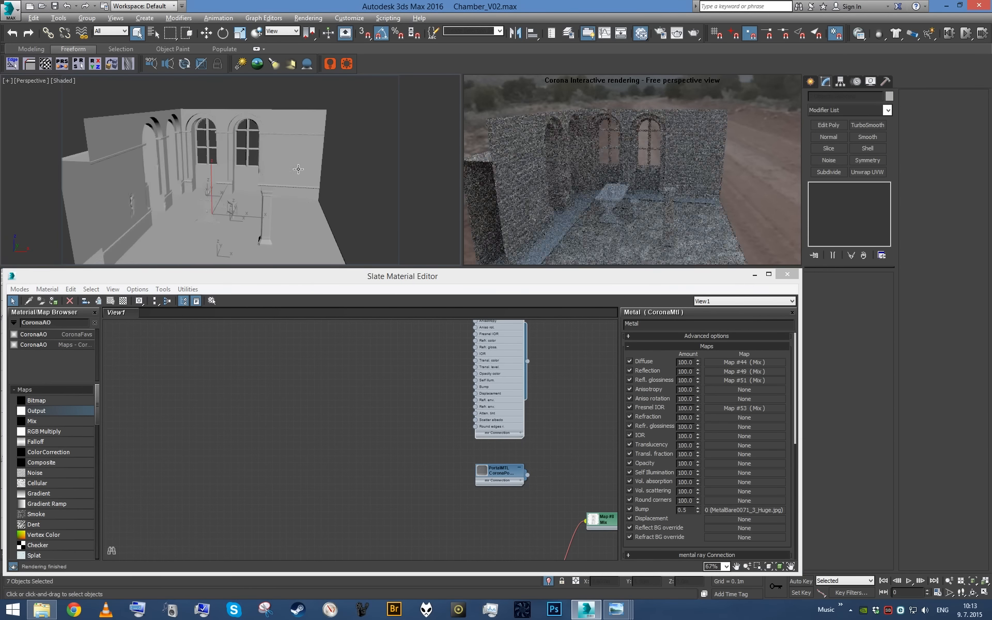
- Take the stone brick walls out of the selection, isolate the remaining objects, and end the isolation
mouse_move(298, 169)
middle_mouse_down("alt")
mouse_move(321, 169)
mouse_move(203, 167)
mouse_move(306, 168)
middle_mouse_up("alt")
key("alt+q")
key("alt+q")
left_click(547, 585)
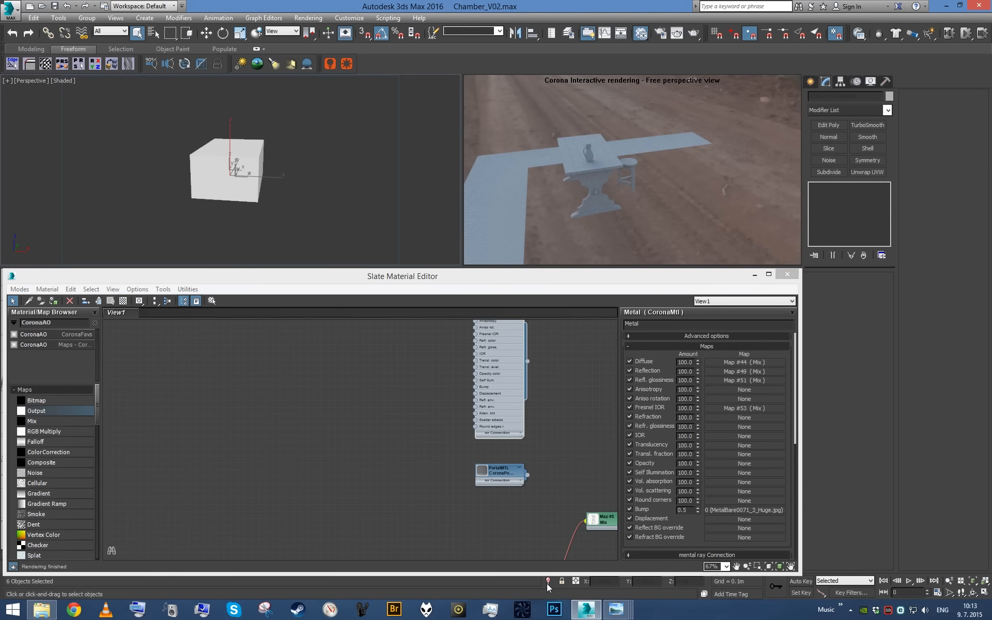
- Isolate OtherWalls to view its brick surface from outside, and bring the whole scene back
left_click(248, 193)
scroll(247, 194, "up", 4)
middle_click_drag(235, 206, 120, 202, "alt")
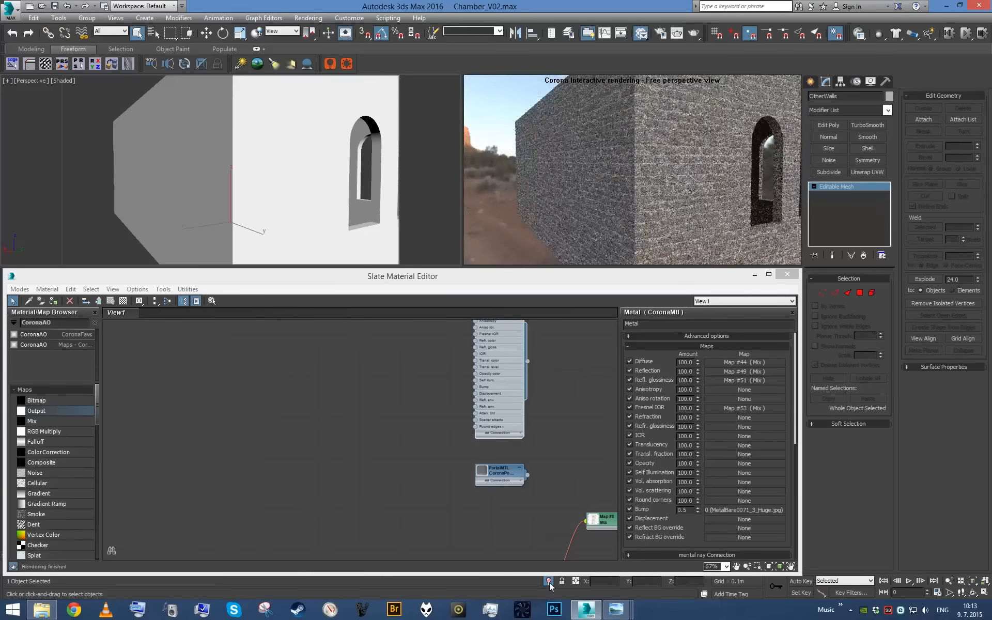
left_click(549, 582)
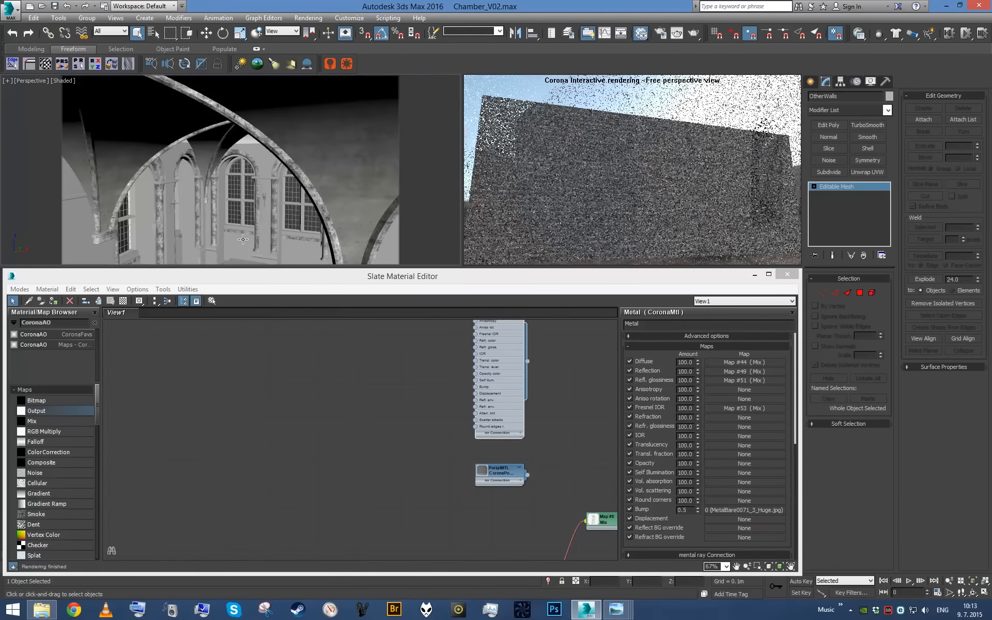
- Isolate Walls_StoneBricks with the nearby chamber parts, check its bricks in the interactive render, and end the isolation
left_click(243, 240)
key("alt+q")
scroll(307, 193, "down", 5)
scroll(297, 201, "up", 4)
middle_click_drag(307, 193, 329, 206, "alt")
middle_click_drag(314, 385, 432, 452)
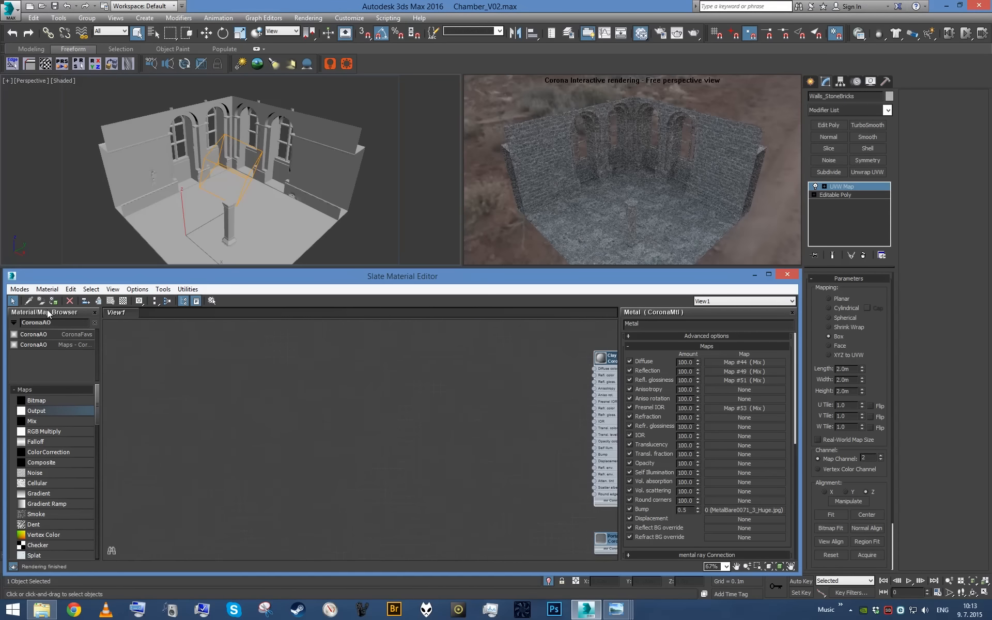
left_click(268, 183)
scroll(330, 391, "down", 5)
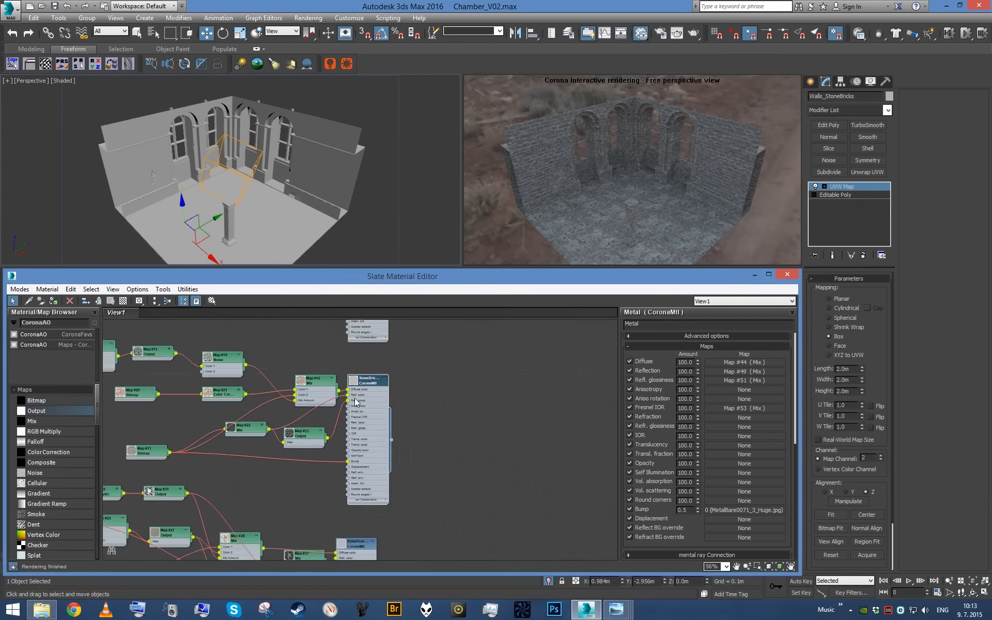
left_click(548, 584)
- Select every object that uses the Clay material and isolate these objects
scroll(259, 414, "down", 2)
middle_click_drag(262, 354, 341, 485)
scroll(340, 485, "up", 4)
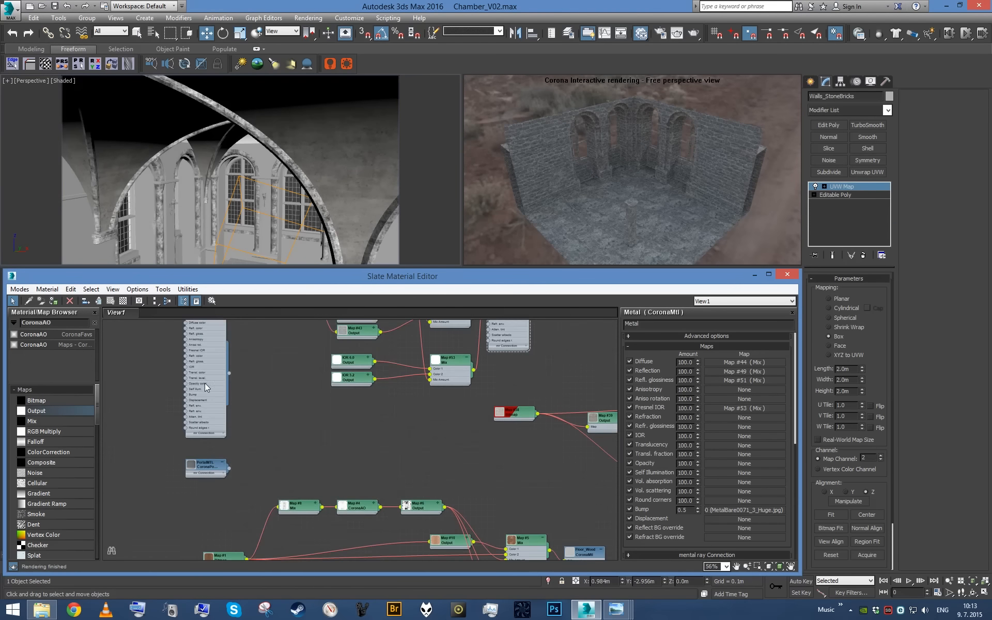
double_click(205, 388)
left_click(212, 301)
left_click(181, 290)
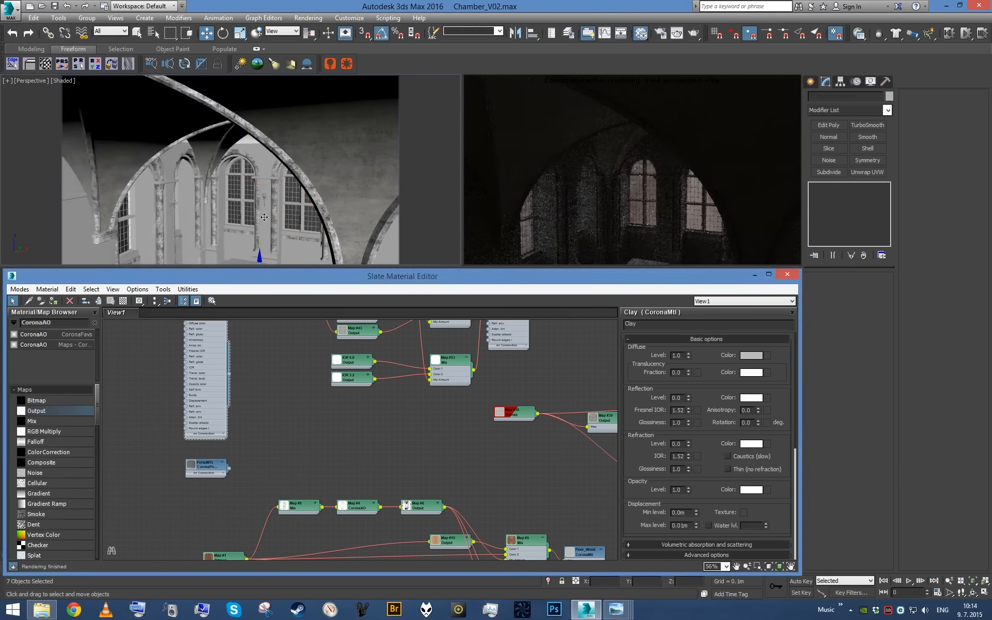
key("alt+q")
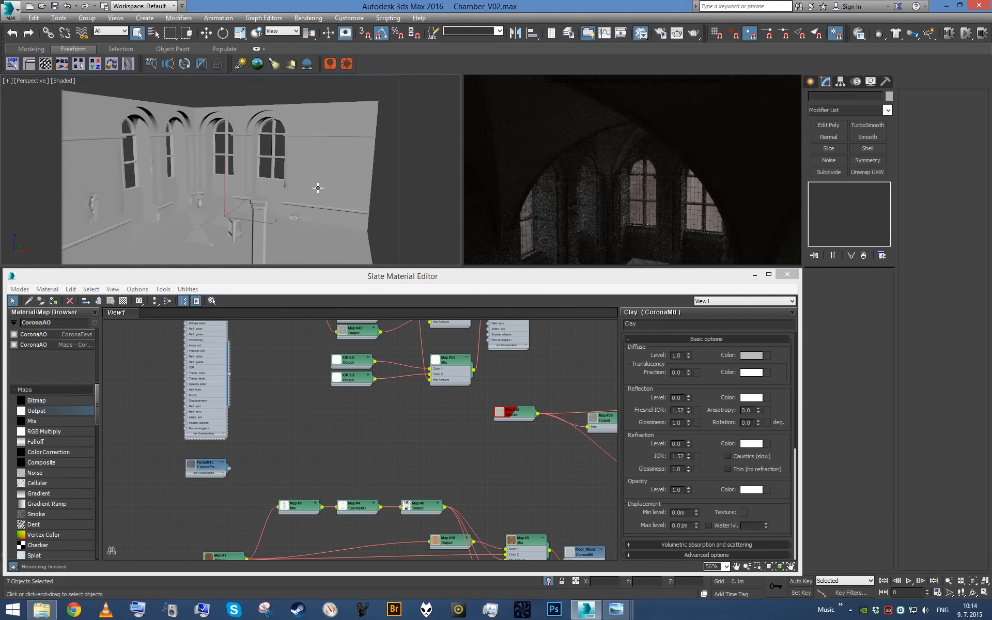
- Exclude the stone brick walls, isolate the remaining furniture, jug and dirt floor, and save the scene
left_click(318, 187, "alt")
key("alt+q")
middle_click_drag(320, 190, 324, 223, "alt")
scroll(248, 185, "up", 3)
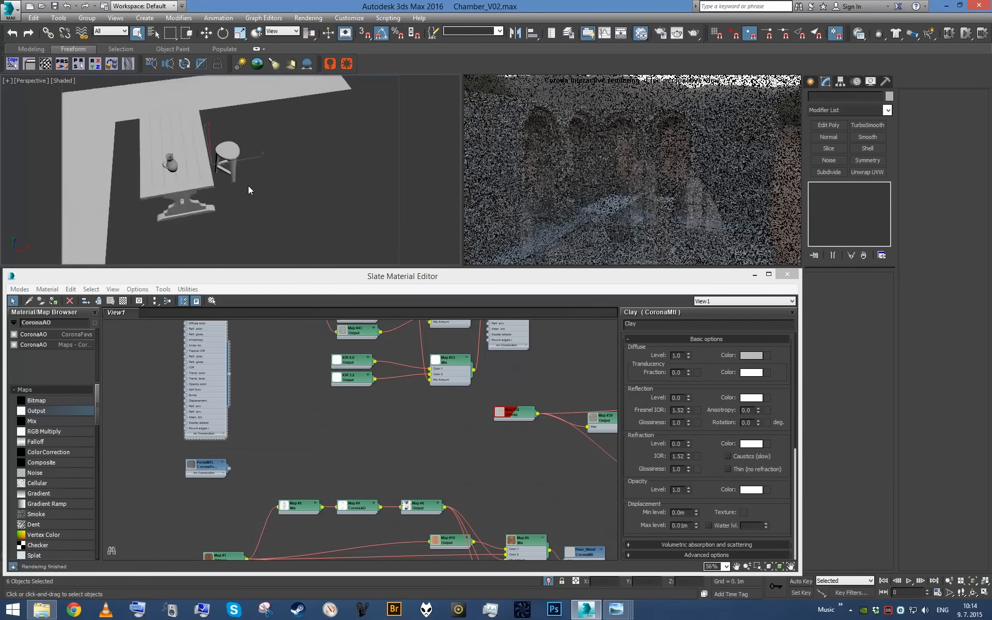
middle_click_drag(248, 185, 284, 187, "alt")
key("ctrl+s")
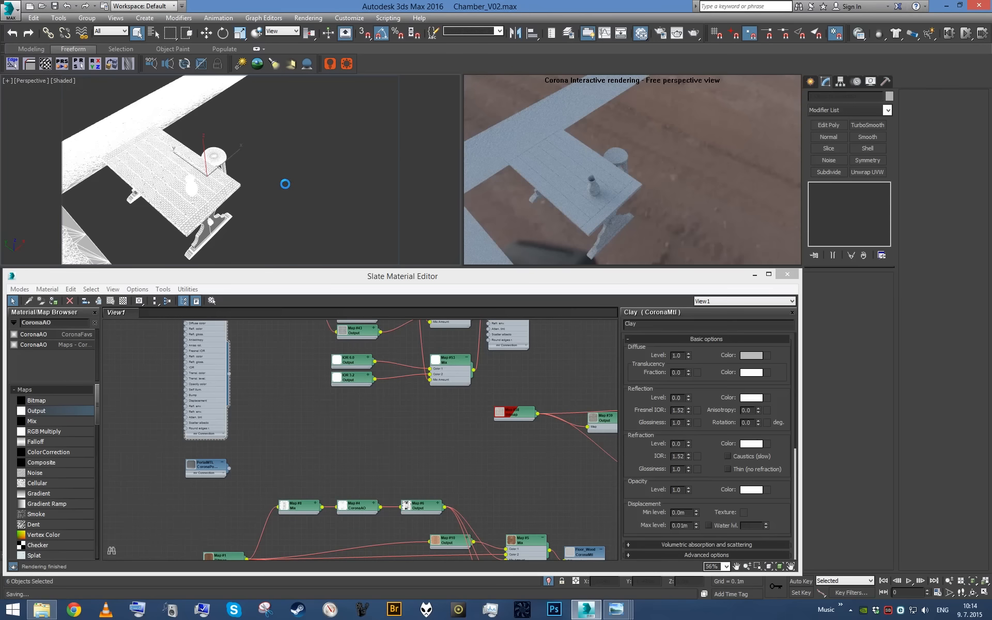
- Check the jug and the dirt floor, and isolate Table_Wooden on its own
left_click(285, 185)
middle_click_drag(286, 185, 253, 177, "alt")
left_click(223, 157)
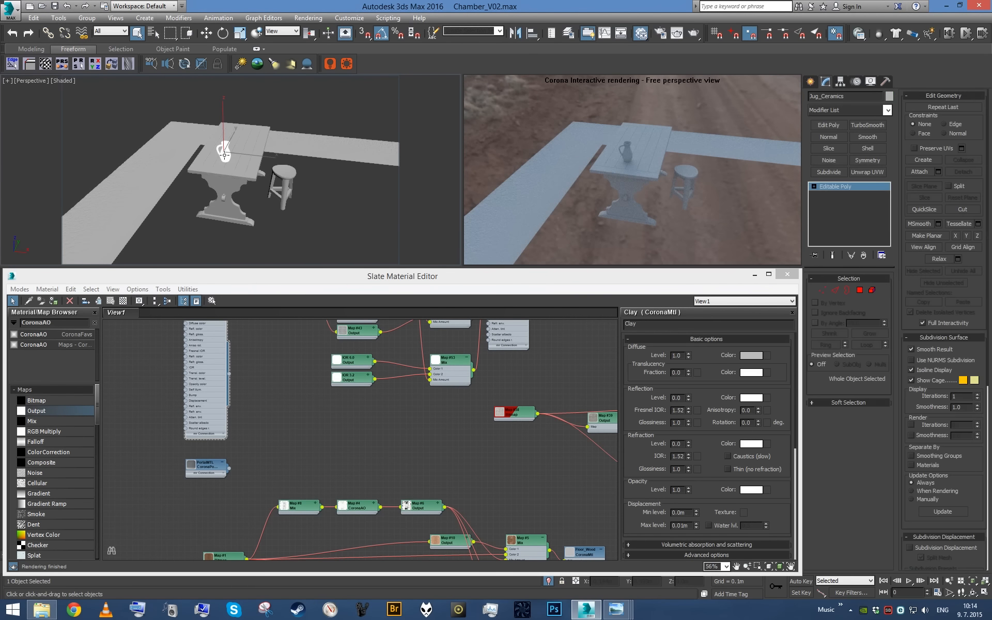
left_click(166, 170)
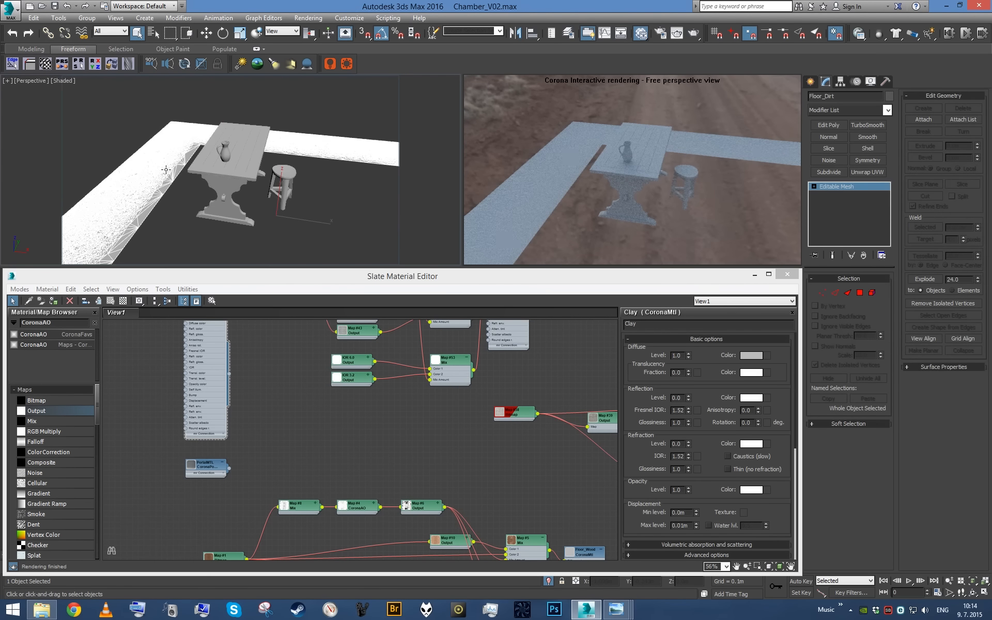
left_click(221, 190)
scroll(270, 224, "up", 5)
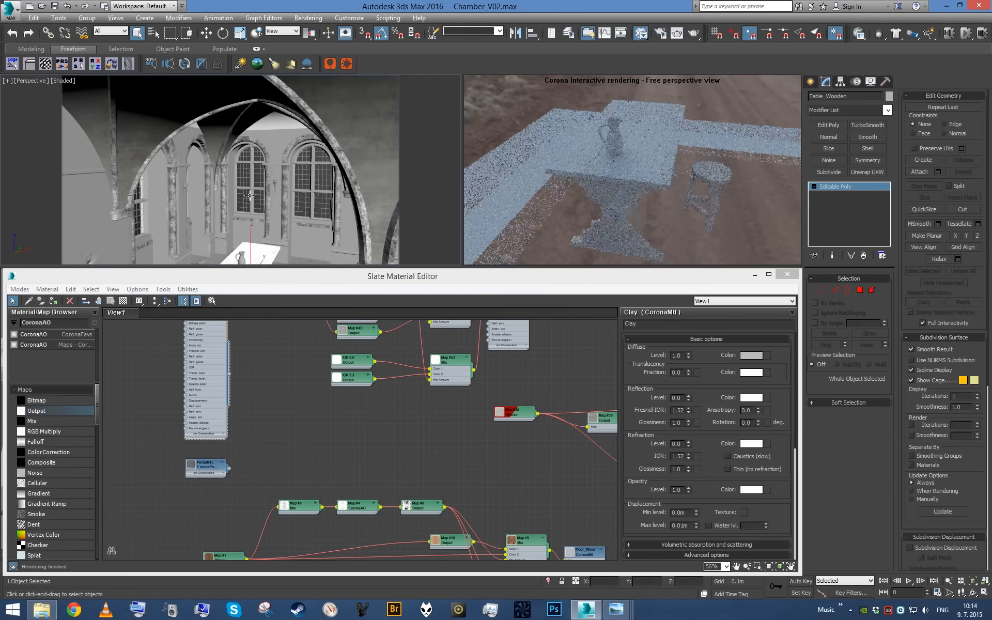
- Duplicate the wooden floor's material network into an empty area of the node view
scroll(271, 216, "down", 2)
scroll(355, 435, "down", 8)
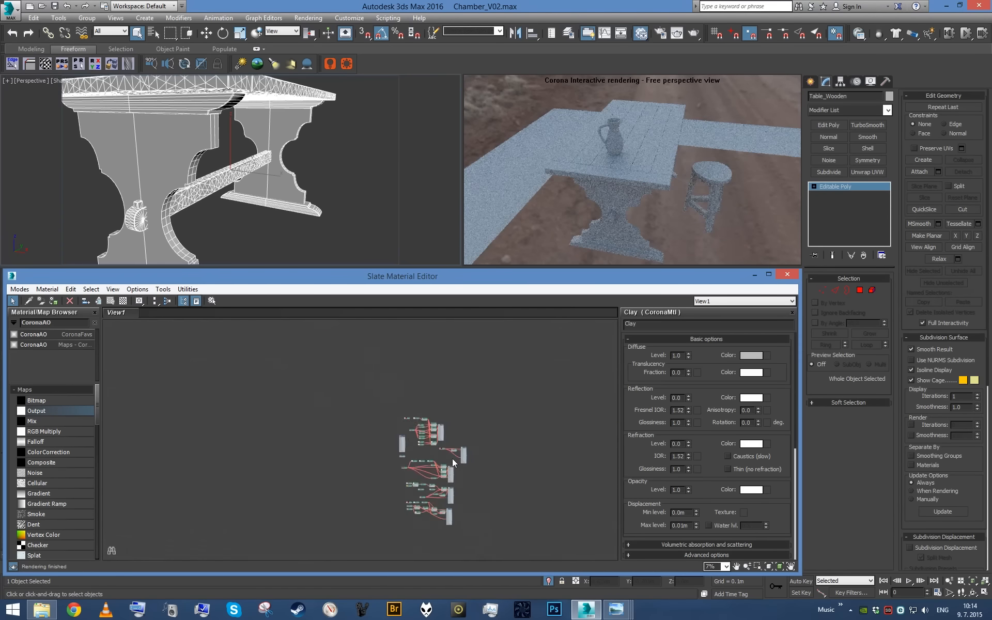
scroll(452, 458, "up", 5)
scroll(472, 499, "up", 5)
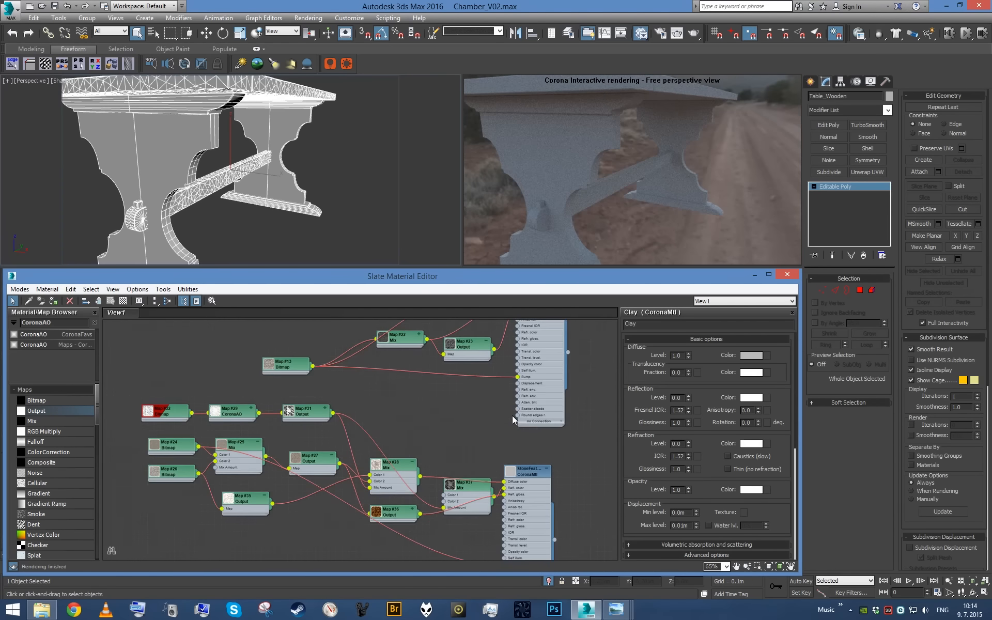
middle_click_drag(372, 364, 412, 486)
scroll(412, 485, "down", 2)
middle_click_drag(365, 434, 433, 418)
left_click_drag(577, 514, 579, 502)
scroll(579, 502, "down", 1)
left_click_drag(457, 497, 204, 437, "shift")
middle_click_drag(219, 435, 408, 426)
- Name the duplicated wood material FurnitureWood and assign it to the table
scroll(408, 426, "up", 3)
double_click(408, 427)
left_click(681, 324)
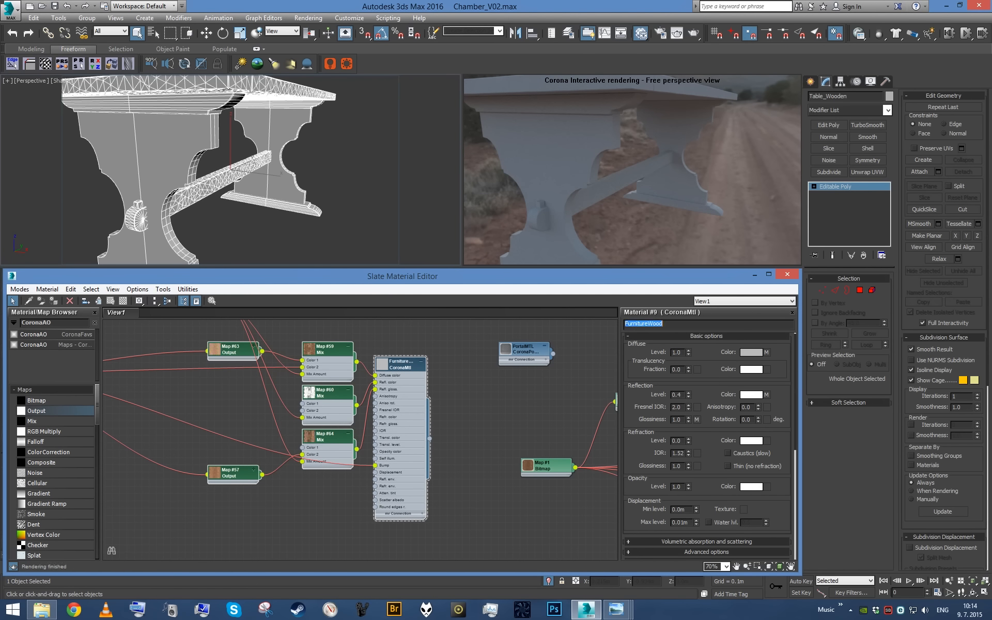
scroll(389, 449, "down", 2)
middle_click_drag(299, 398, 424, 457)
scroll(424, 457, "up", 1)
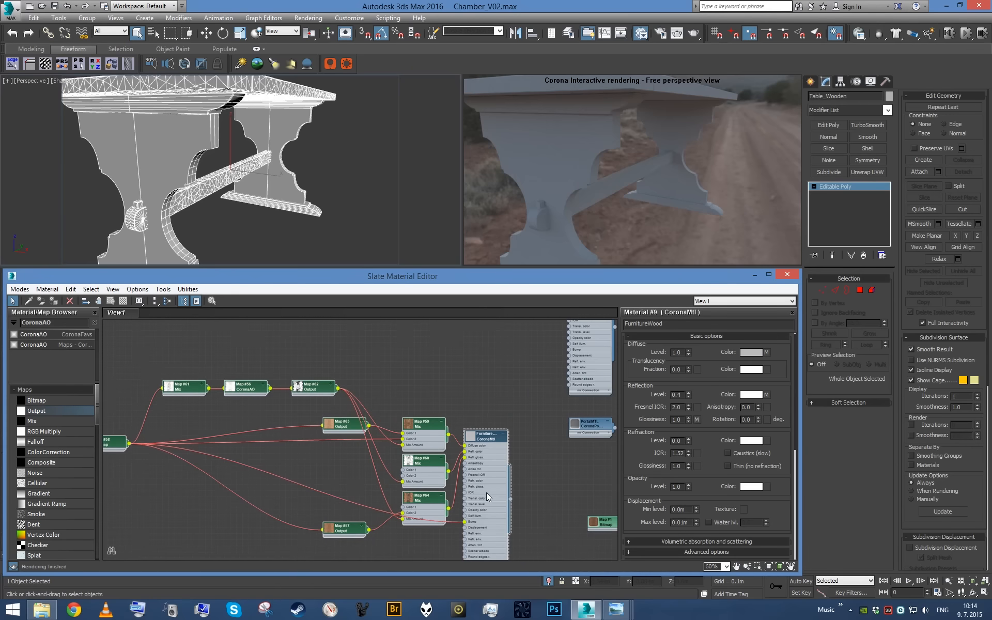
key("a")
middle_click_drag(326, 179, 295, 198, "alt")
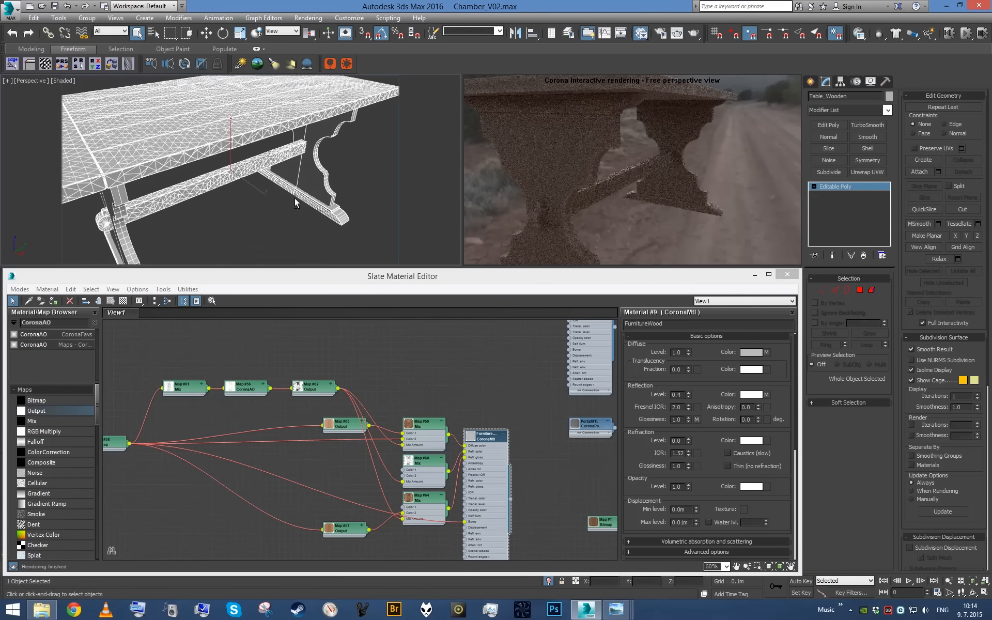
- Add a UVW Map modifier with box mapping to the table and set its length, width and height to 1.5 m
key("u")
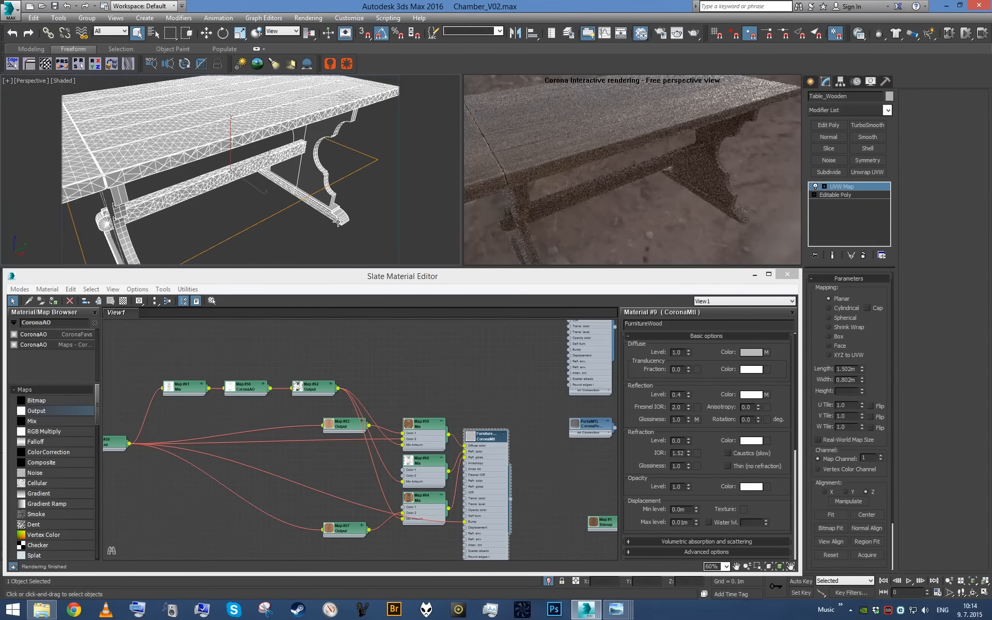
left_click(837, 339)
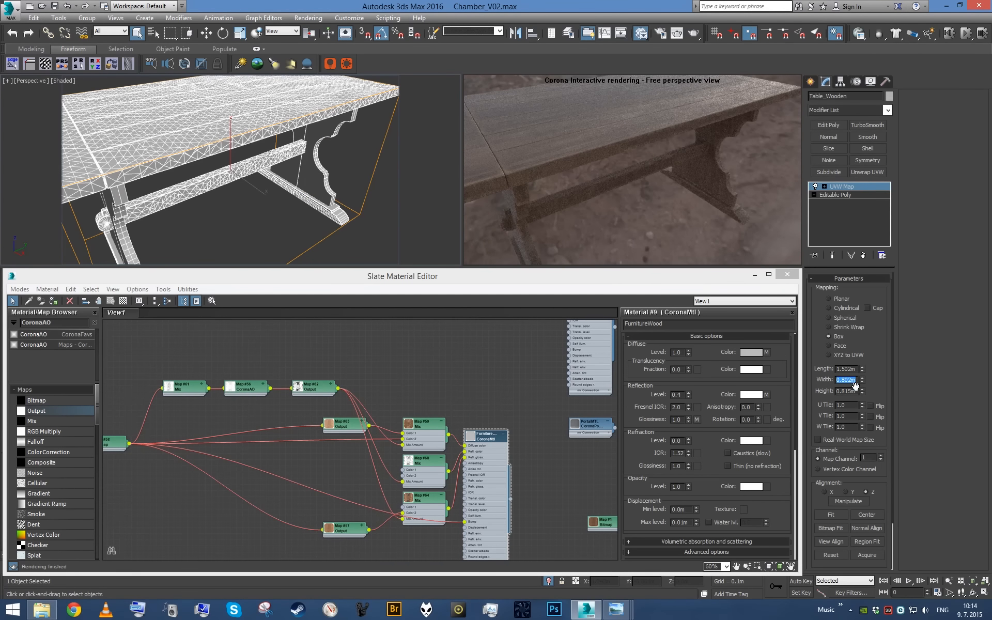
key("Tab")
type("1.")
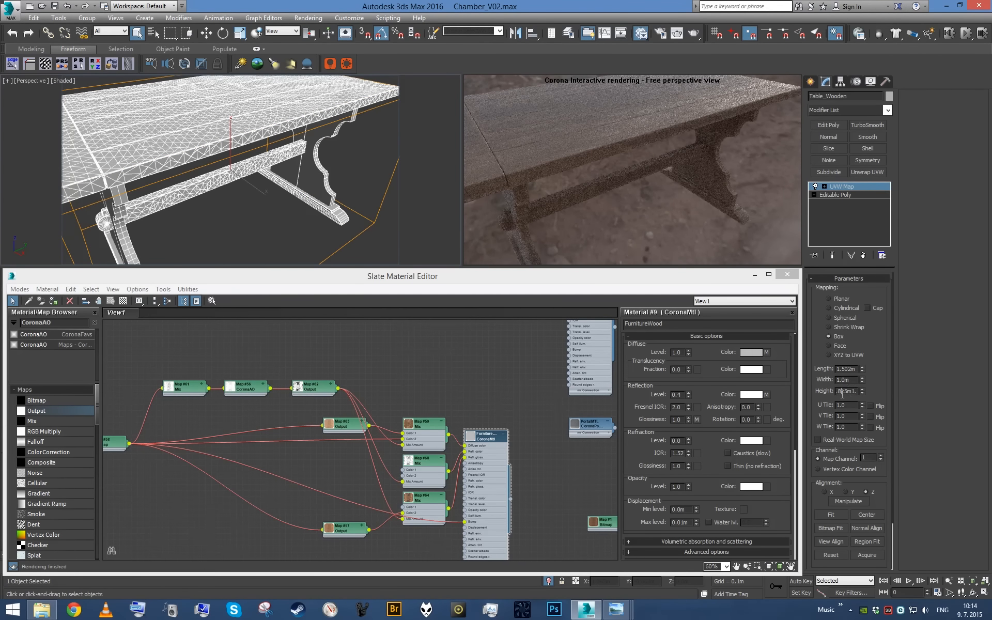
type("1.5")
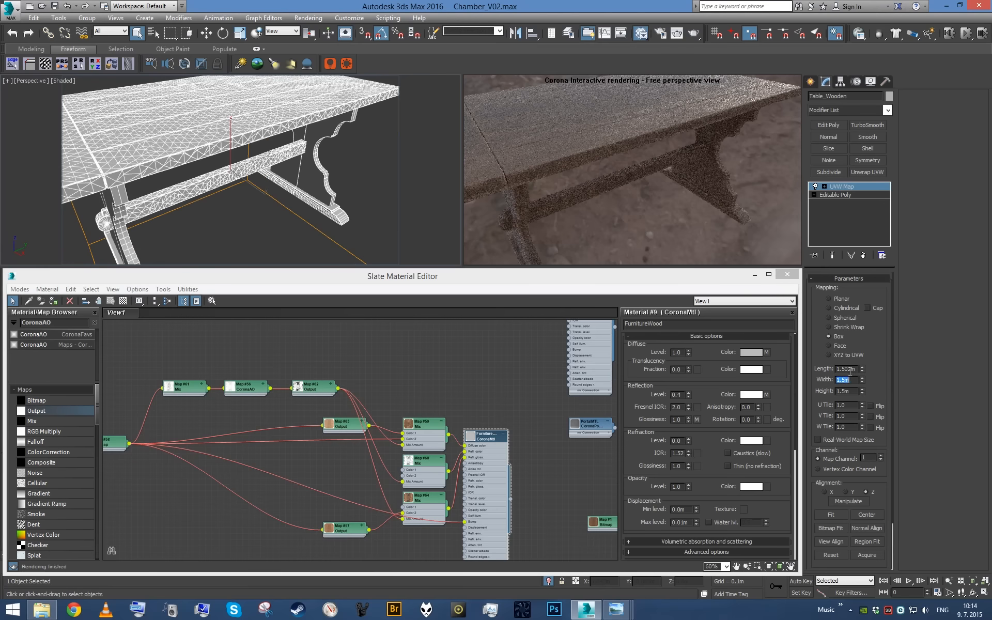
- Examine the scale and direction of the wood grain on the tabletop, legs and crossbar in the interactive render
scroll(313, 164, "down", 5)
middle_click_drag(269, 168, 341, 178, "alt")
scroll(314, 154, "up", 5)
scroll(290, 161, "down", 4)
scroll(279, 202, "up", 5)
scroll(290, 206, "down", 5)
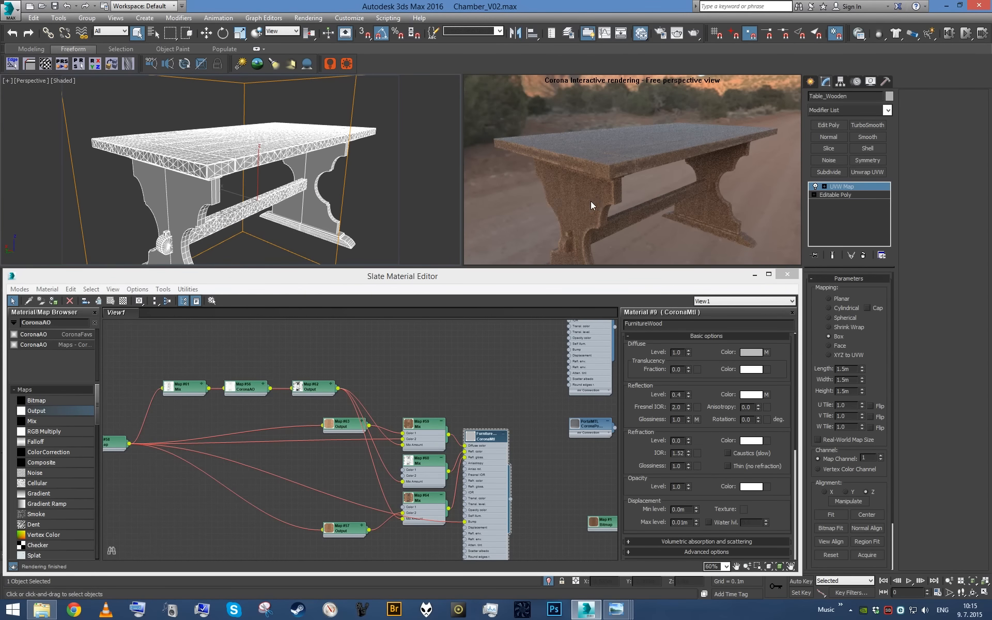
middle_click_drag(324, 171, 227, 185, "alt")
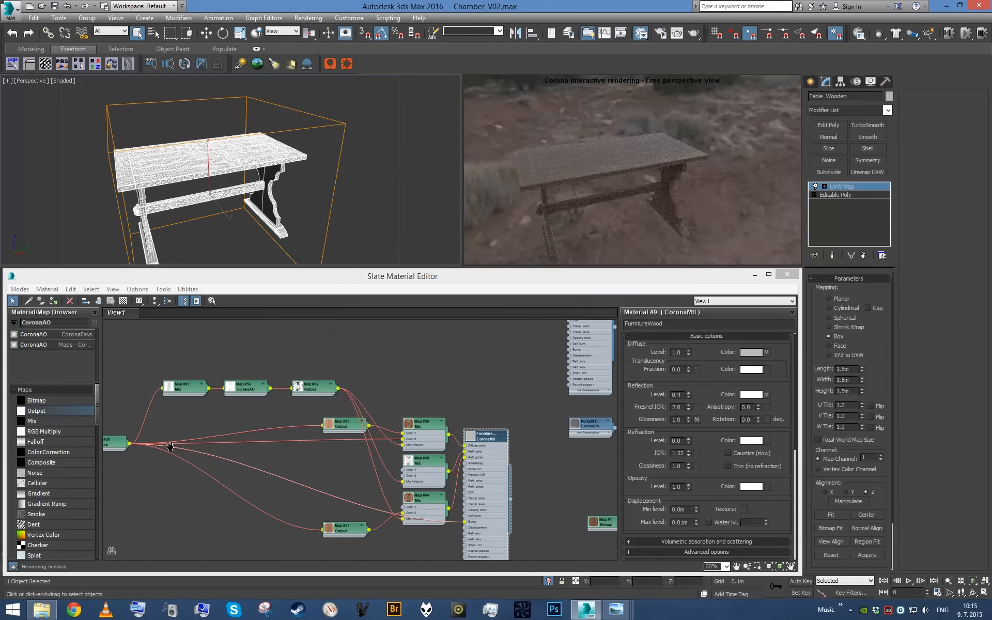
- Show the FurnitureWood network's Map #58 wood bitmap on the table in the viewport
middle_click_drag(170, 446, 377, 478)
scroll(370, 477, "up", 2)
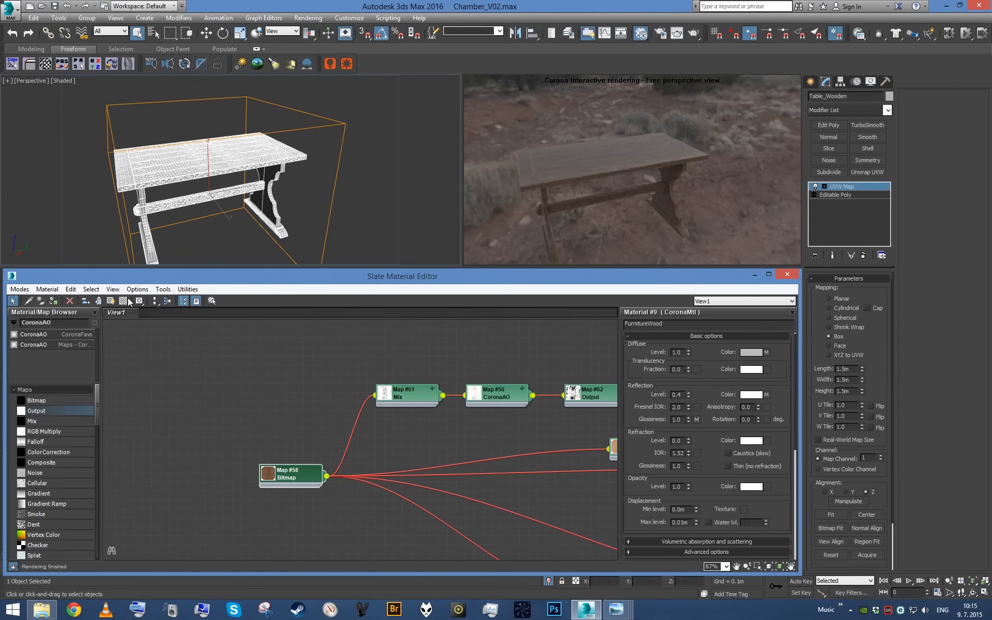
left_click(111, 301)
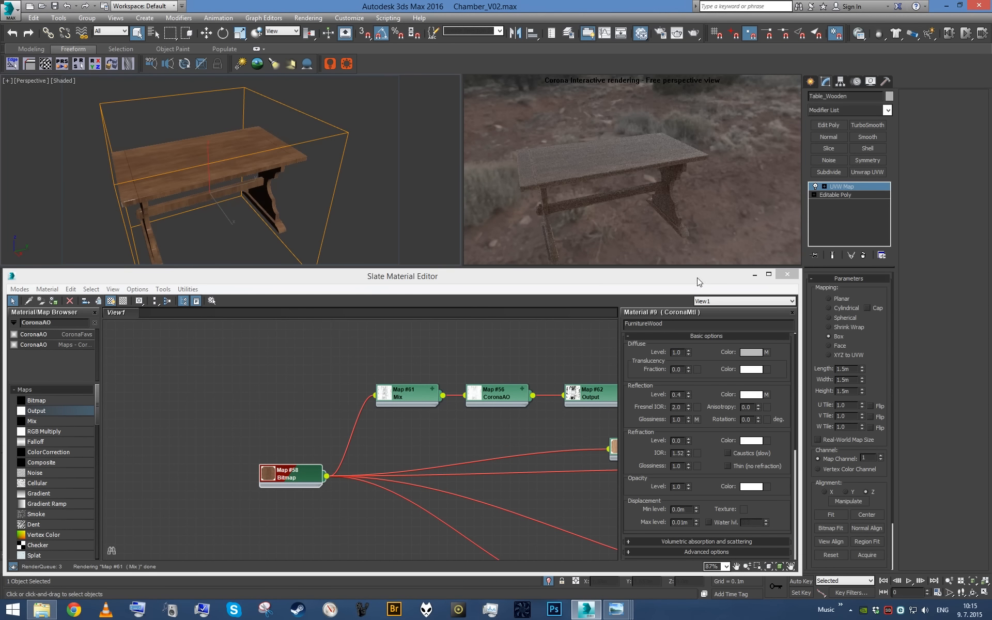
- Minimise the material editor, collapse the table to an editable poly, and select its two scalloped leg elements
left_click(755, 274)
key("ctrl+e")
key("F4")
mouse_move(489, 391)
middle_mouse_down("alt")
mouse_move(436, 381)
mouse_move(482, 372)
mouse_move(492, 387)
middle_mouse_up("alt")
scroll(452, 383, "up", 4)
key("F4")
left_click(872, 291)
left_click(594, 413)
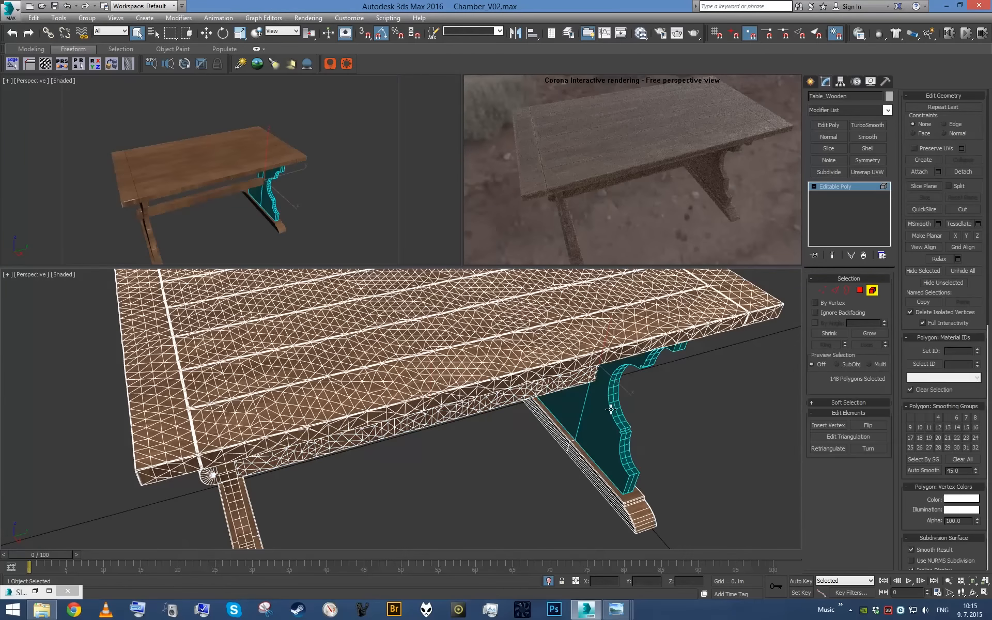
key("z")
scroll(616, 369, "down", 5)
left_click(373, 427, "ctrl")
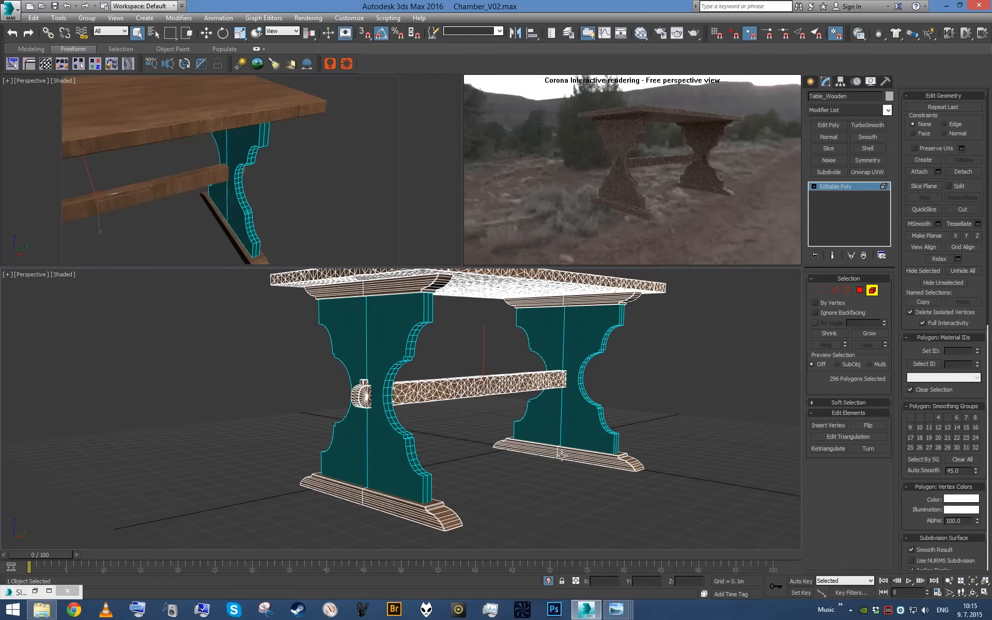
- Apply a UVW Map modifier with box mapping to the two selected leg elements
key("F4")
scroll(494, 414, "up", 3)
middle_click_drag(494, 414, 444, 433, "alt")
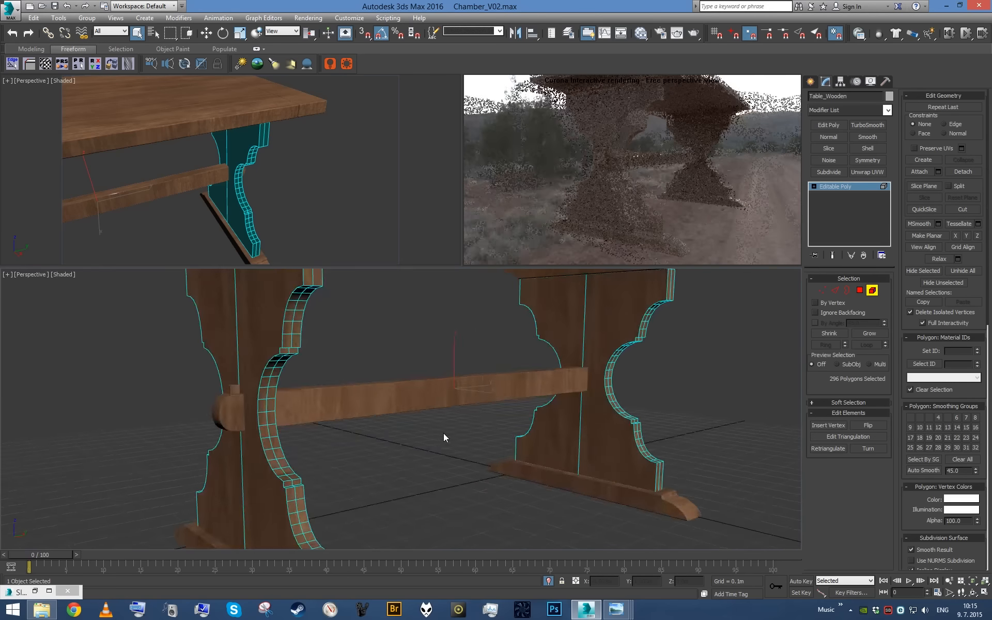
scroll(443, 433, "down", 3)
key("u")
left_click(829, 337)
- Set the legs' UVW Map length, width and height to 1.5 m and check the grain on the legs
scroll(486, 362, "up", 6)
middle_click_drag(487, 362, 439, 352, "alt")
scroll(430, 367, "up", 2)
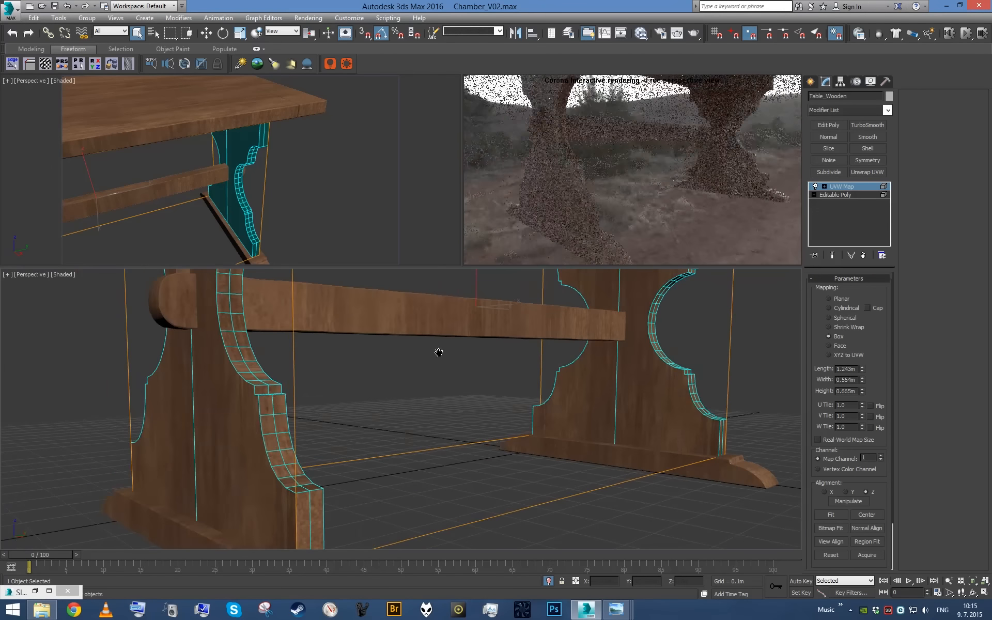
scroll(439, 352, "down", 3)
type("1.5")
left_click(849, 380)
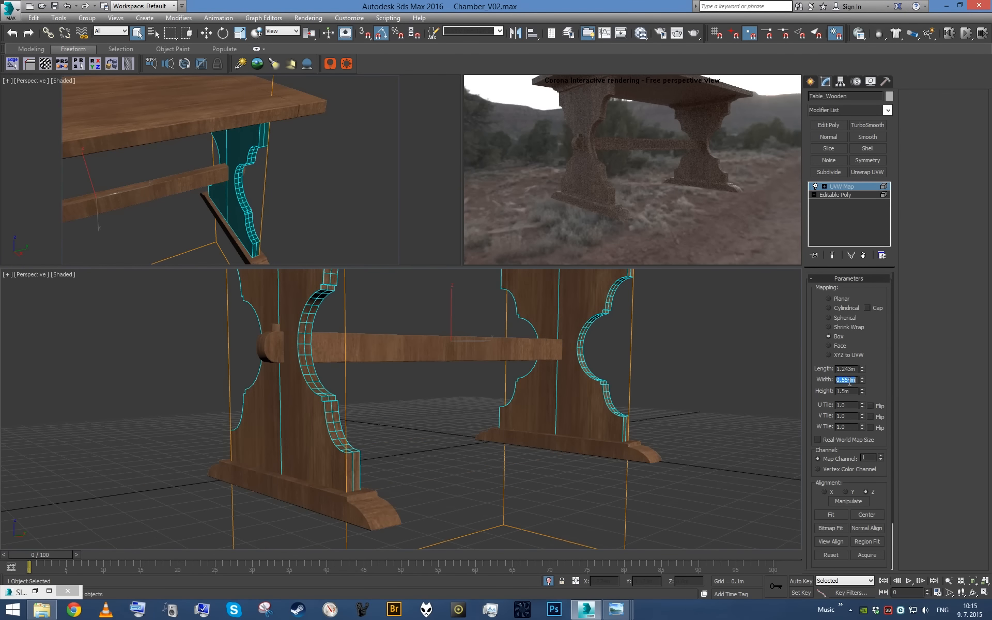
double_click(850, 369)
type("1.5")
key("Return")
middle_click_drag(572, 359, 457, 395)
scroll(618, 340, "up", 2)
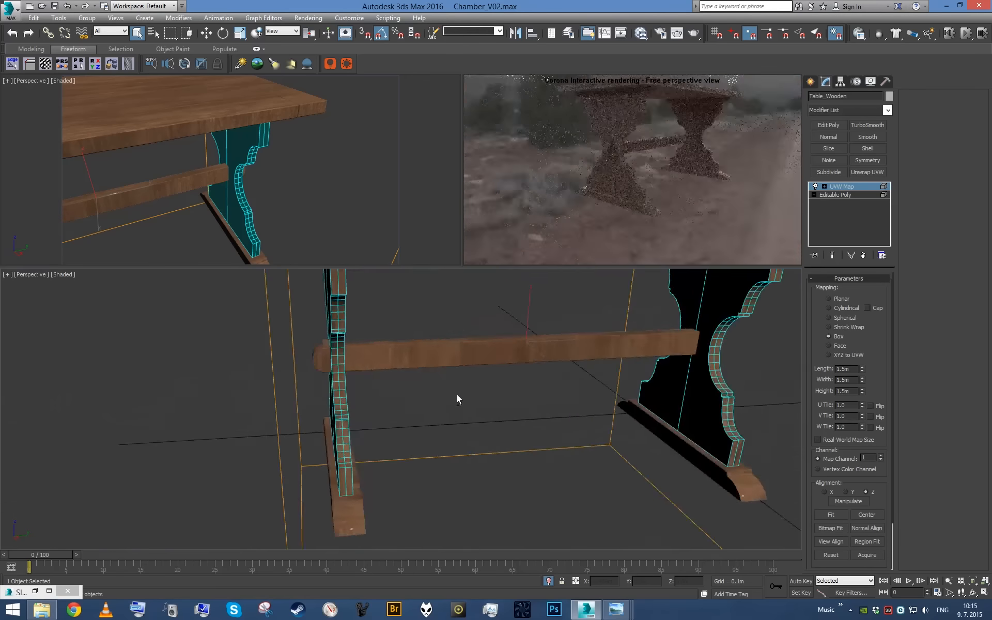
- Rotate the legs' UVW Map gizmo to orient the wood grain and collapse the table to an editable poly
scroll(457, 395, "down", 2)
left_click_drag(485, 363, 491, 398)
scroll(491, 398, "up", 2)
mouse_move(491, 398)
middle_mouse_down("alt")
mouse_move(492, 371)
mouse_move(561, 364)
mouse_move(493, 411)
middle_mouse_up("alt")
scroll(494, 376, "up", 2)
middle_click_drag(494, 411, 470, 421, "alt")
scroll(496, 391, "down", 2)
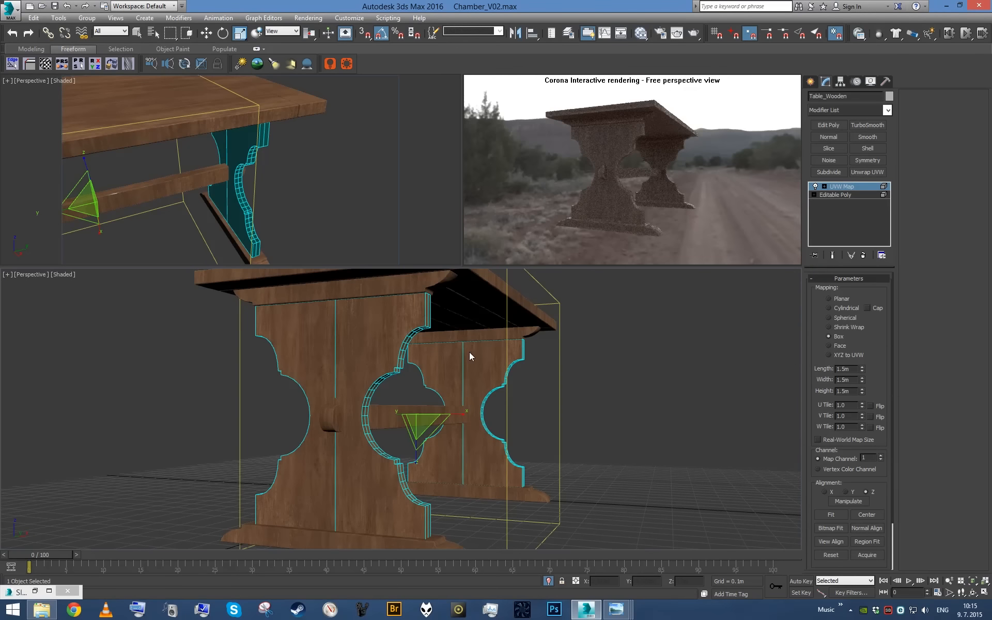
key("e")
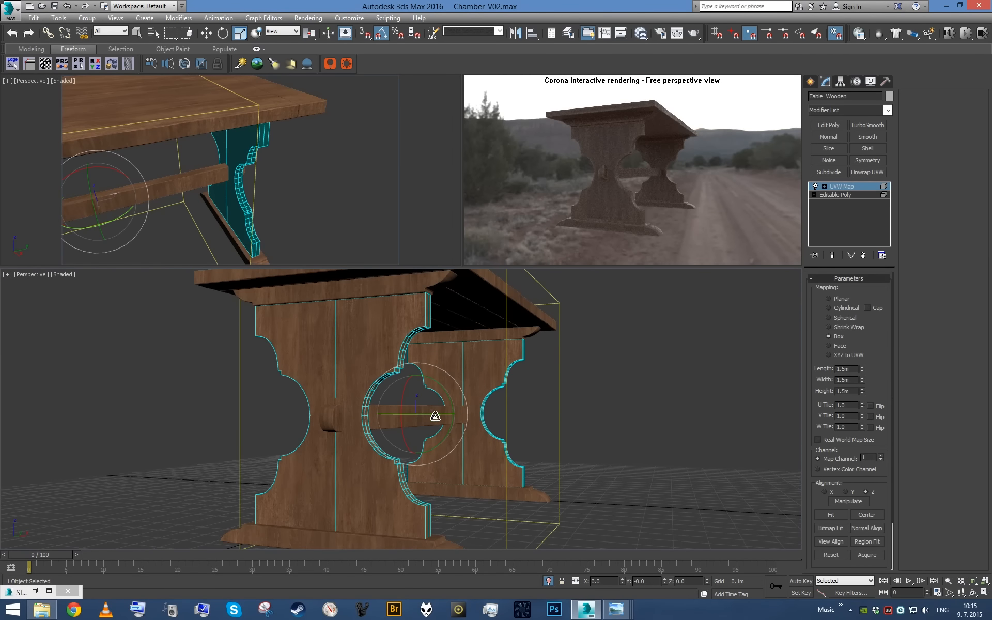
left_click_drag(421, 416, 432, 412)
middle_click_drag(512, 428, 452, 361, "alt")
middle_click_drag(497, 389, 456, 423, "alt")
key("ctrl+shift+e")
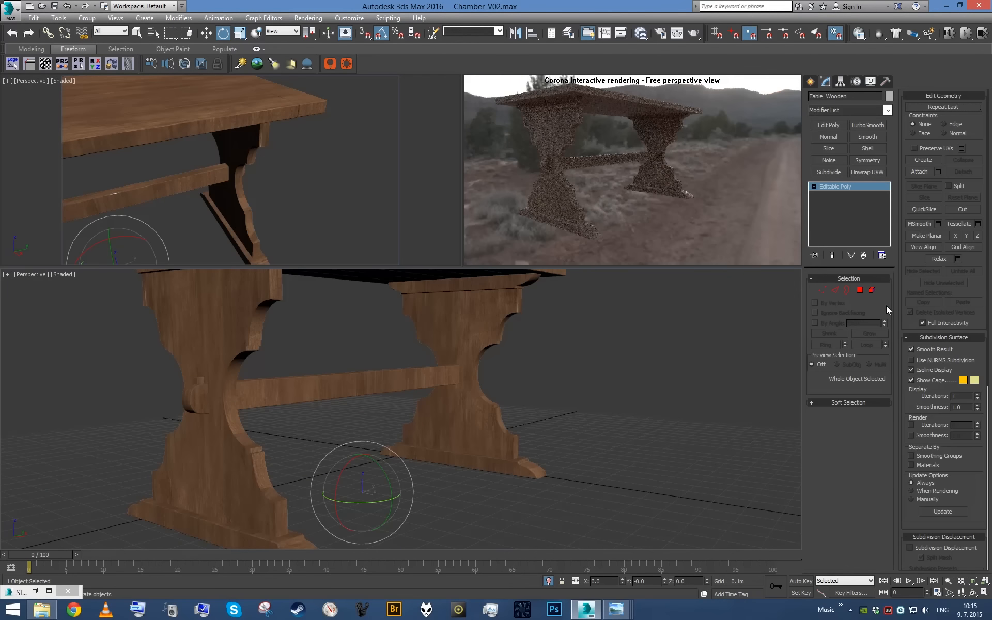
- Select the four moulded crosspiece elements, two feet under the legs and two rails beneath the tabletop
left_click(873, 291)
key("q")
left_click(237, 535)
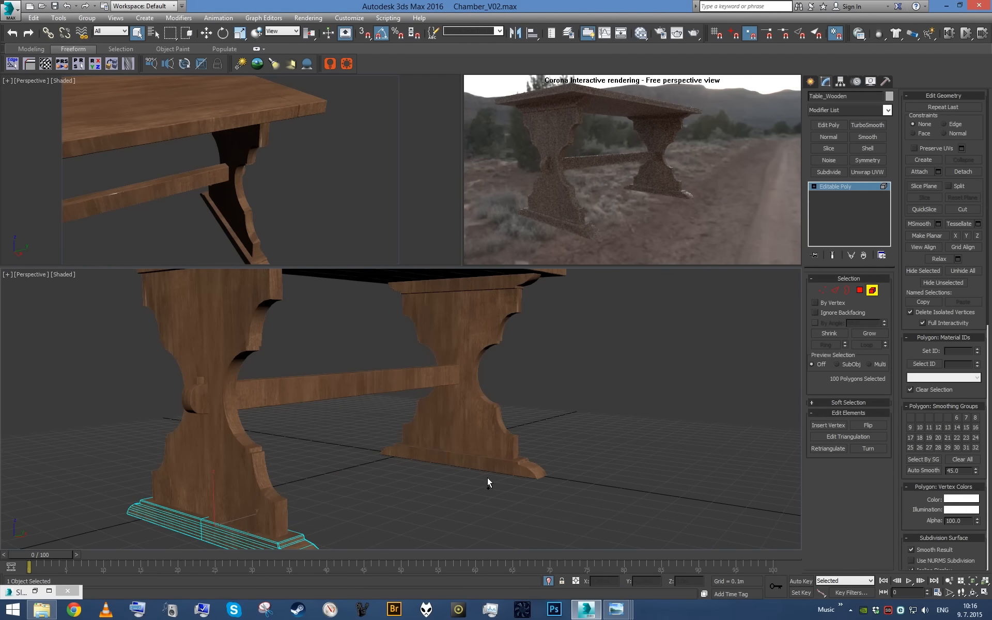
left_click(488, 472, "ctrl")
middle_click_drag(523, 285, 277, 389, "alt")
left_click(267, 332, "ctrl")
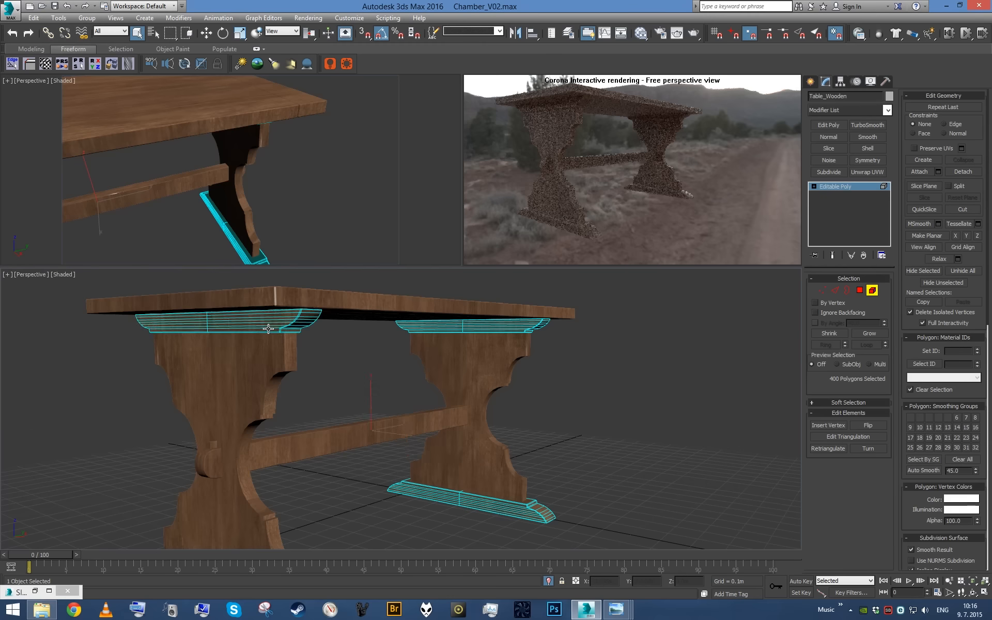
middle_click_drag(266, 332, 255, 395, "alt")
middle_click_drag(289, 432, 304, 417)
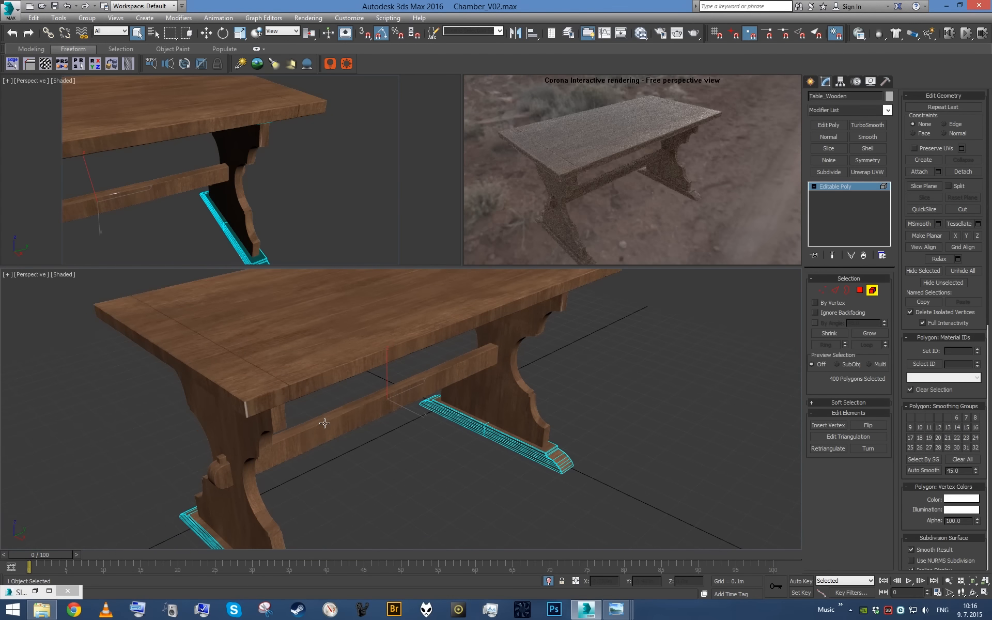
- Apply a box UVW Map modifier to the selected feet and rails, with length, width and height set to 1.5 m
key("u")
left_click(838, 336)
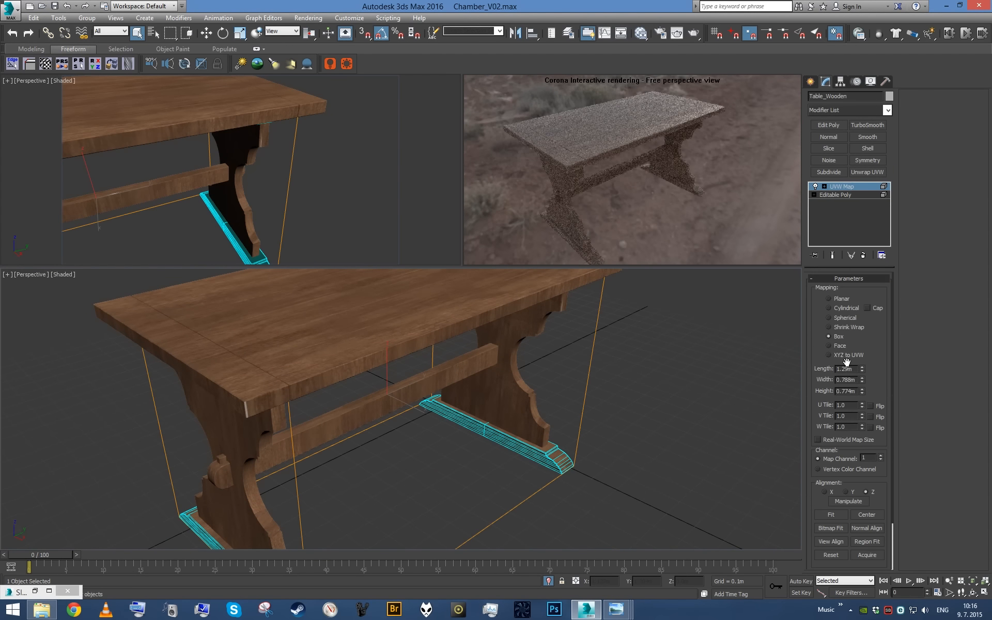
type("150")
key("Return")
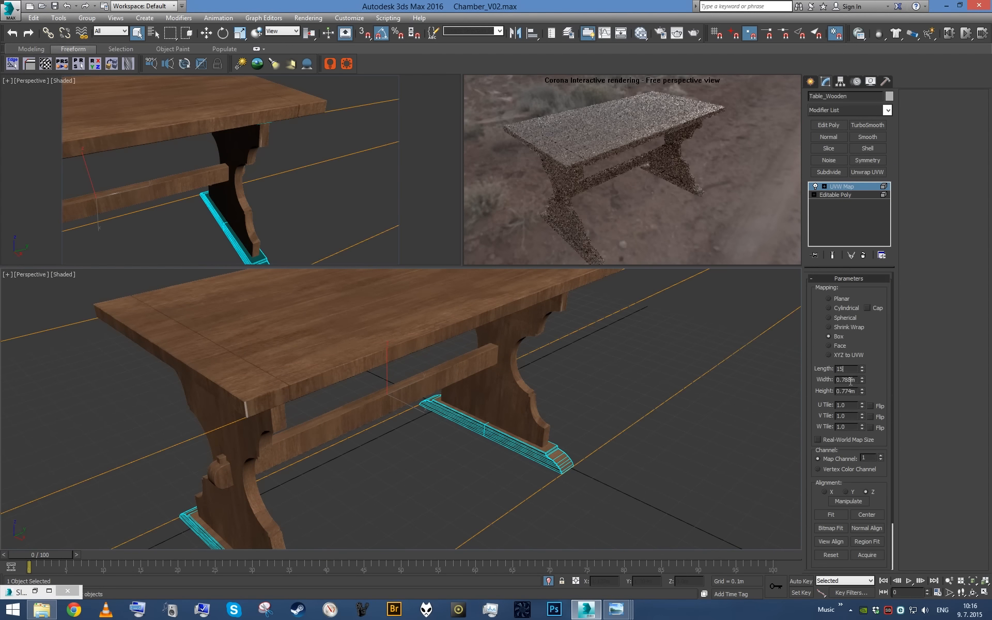
type("1.5")
key("Return")
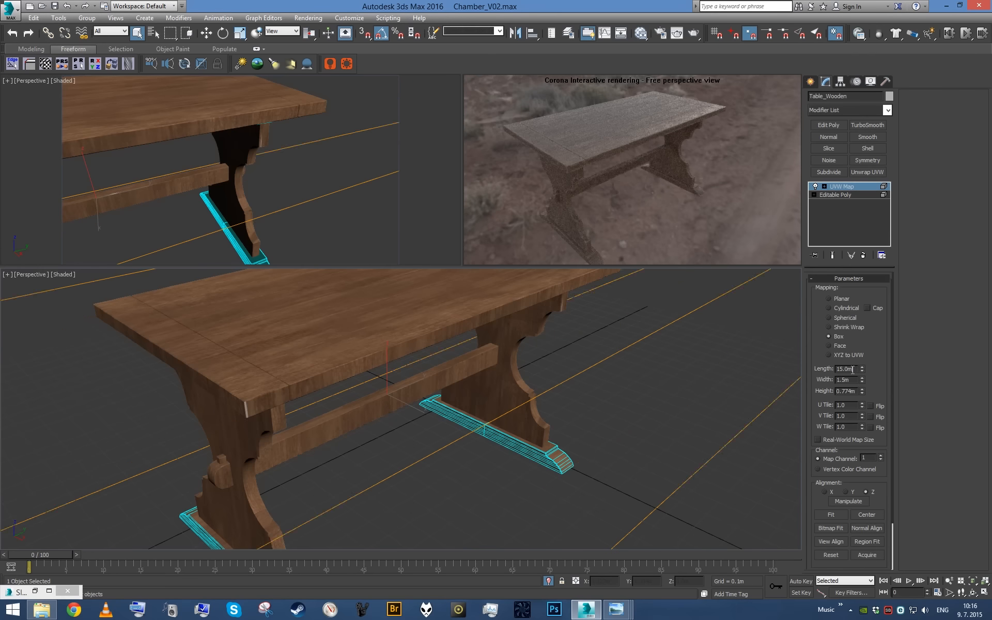
double_click(848, 391)
type("1.5")
key("Return")
scroll(595, 383, "down", 6)
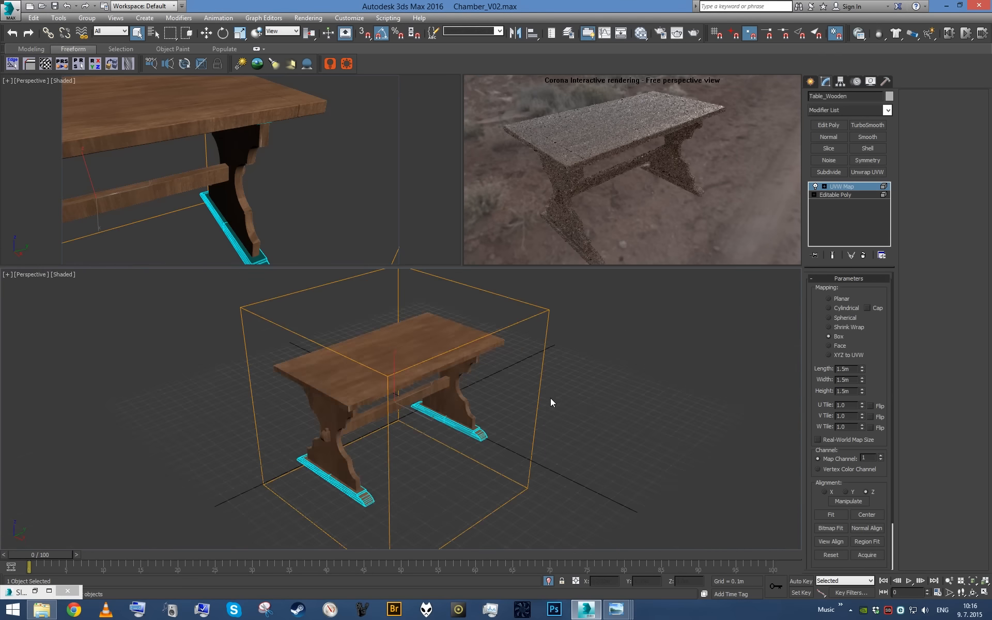
- Rotate the UVW Map gizmo 90 degrees so the grain runs along the feet and rails, and check the result up close
scroll(572, 336, "up", 8)
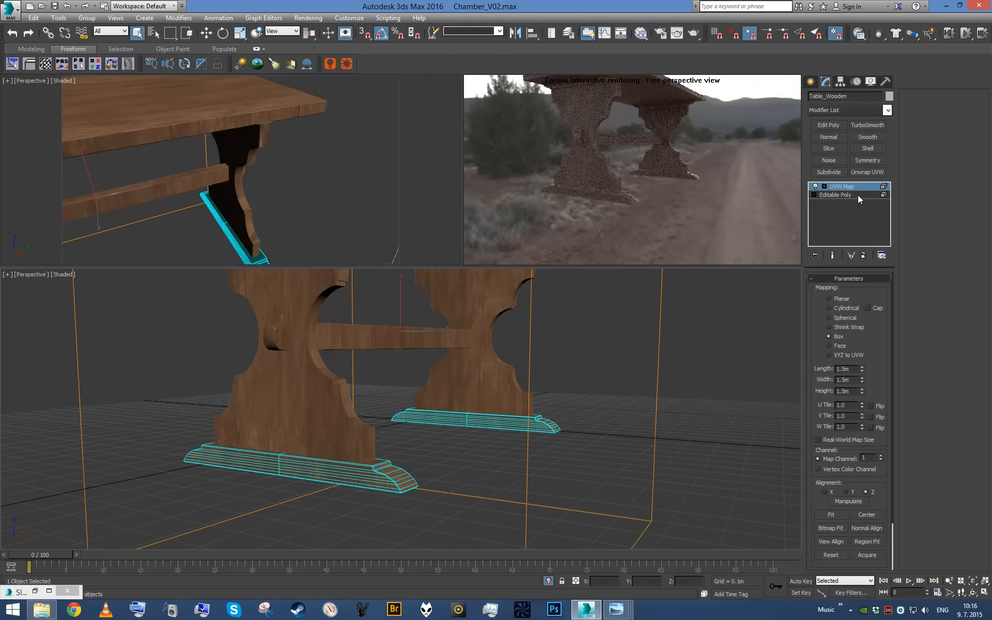
scroll(573, 336, "up", 2)
scroll(553, 371, "down", 10)
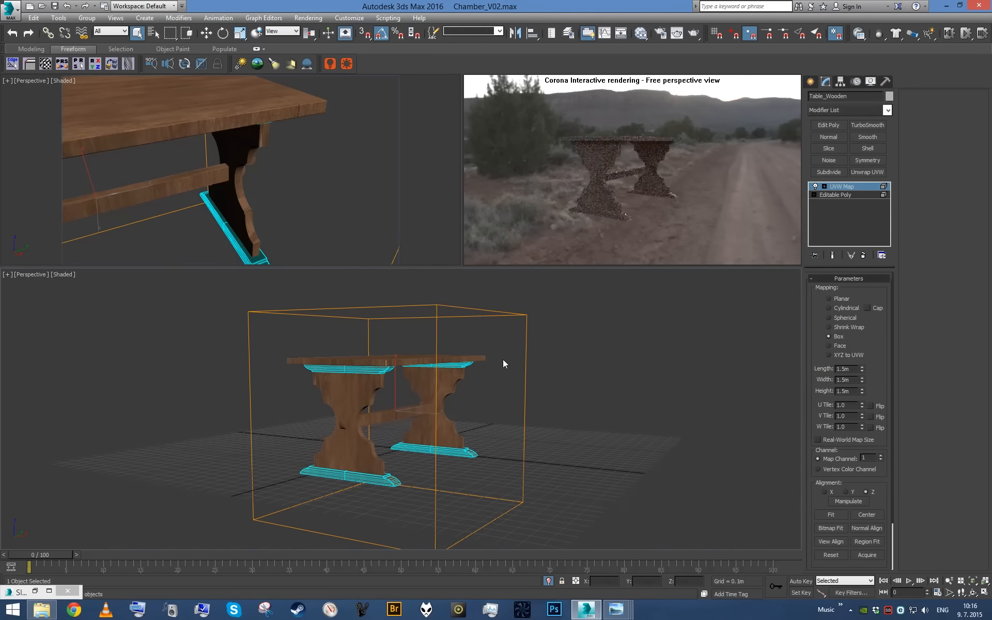
scroll(397, 415, "up", 8)
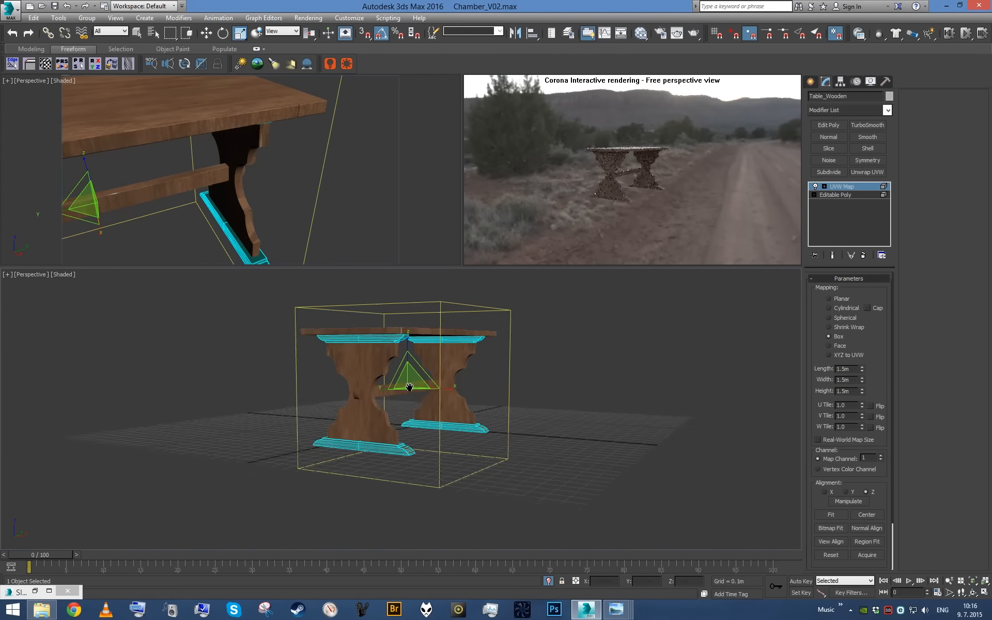
key("e")
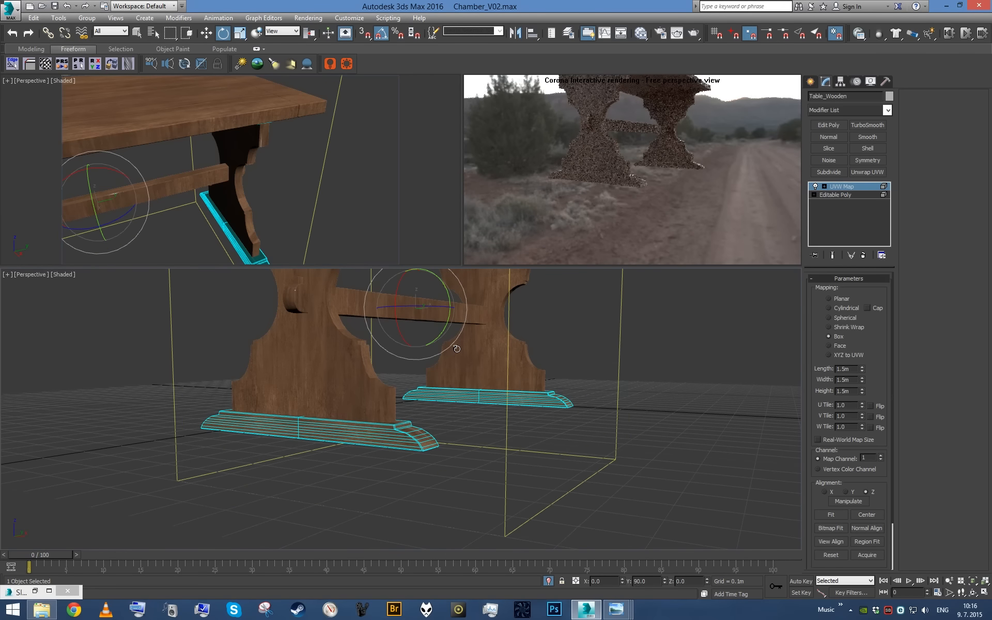
scroll(420, 432, "up", 10)
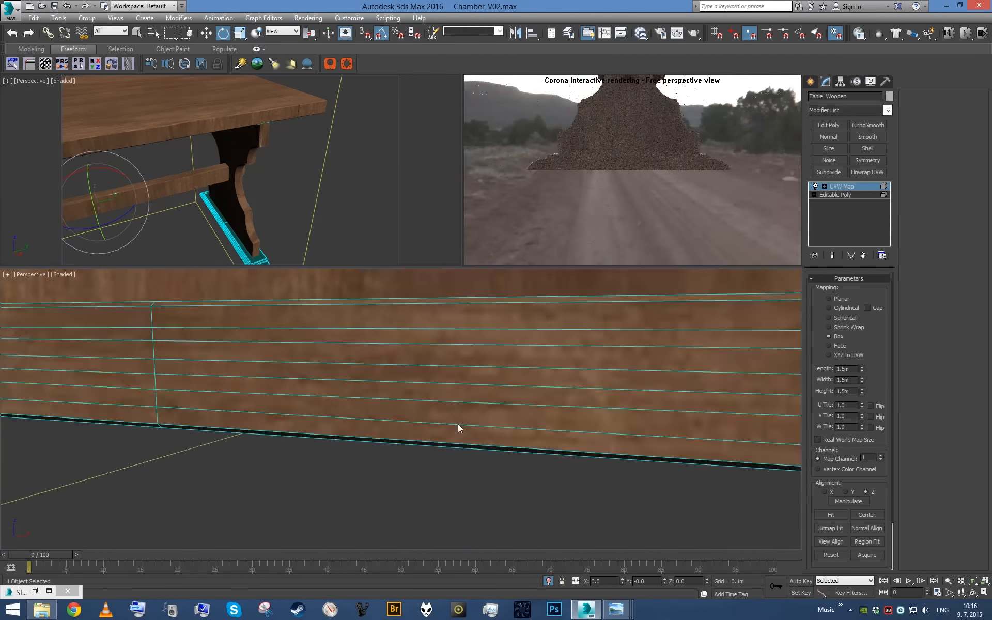
scroll(458, 424, "down", 4)
middle_click_drag(376, 420, 392, 460, "alt")
scroll(444, 472, "up", 6)
scroll(469, 480, "down", 3)
scroll(479, 447, "down", 2)
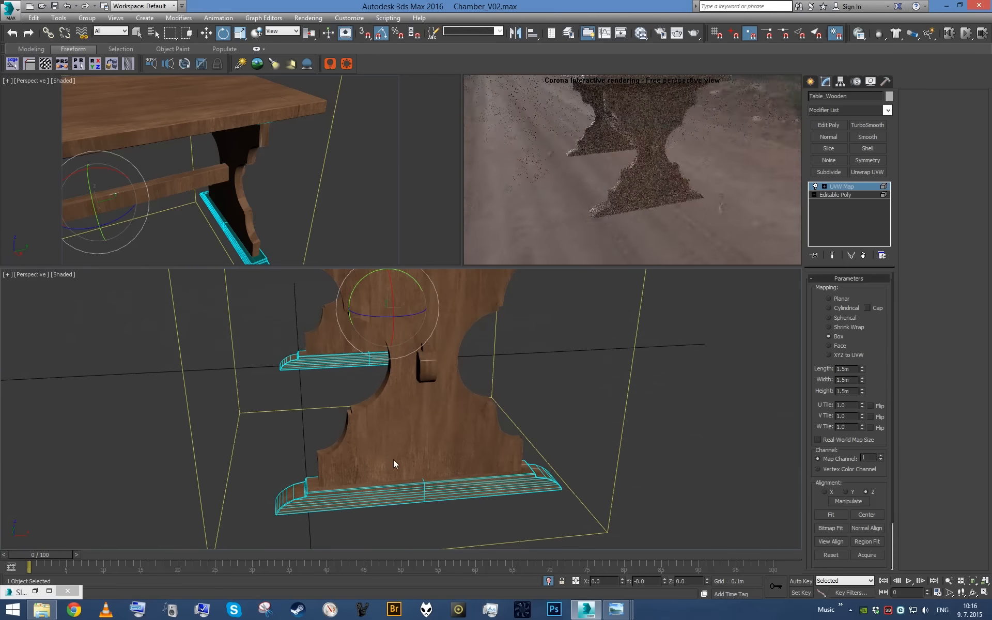
middle_click_drag(520, 425, 485, 409, "alt")
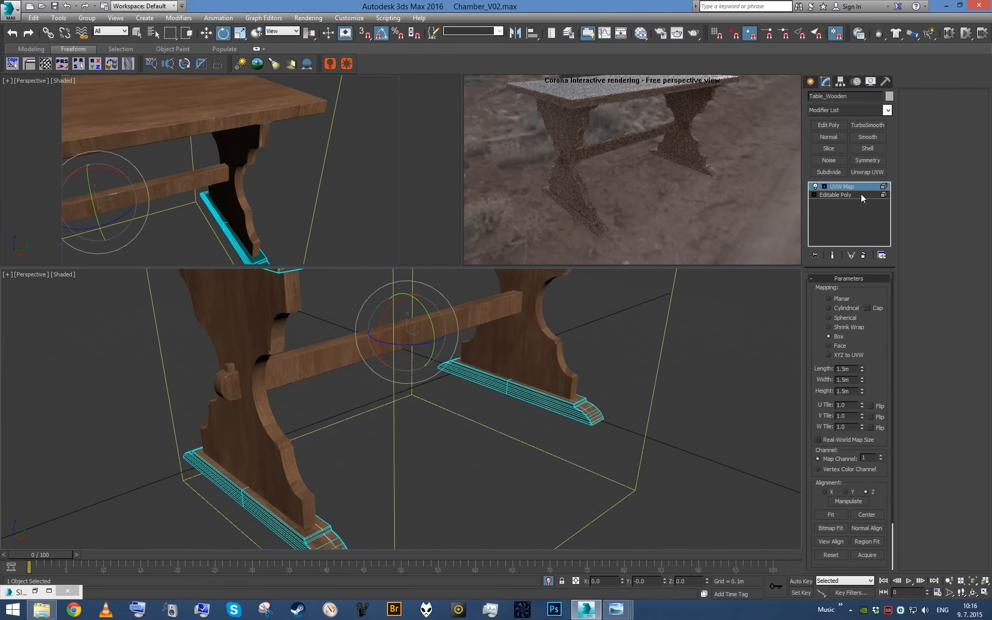
- Collapse the table to an editable poly and select the stretcher beam element between the legs
right_click(851, 218)
left_click(872, 290)
left_click(491, 318)
- Apply a UVW Map modifier with box mapping to the stretcher beam and set its length, width and height to 1.5 m
key("u")
left_click(833, 337)
left_click(851, 383)
type("1.5")
left_click(850, 392)
type("1.5")
key("Return")
scroll(649, 362, "down", 4)
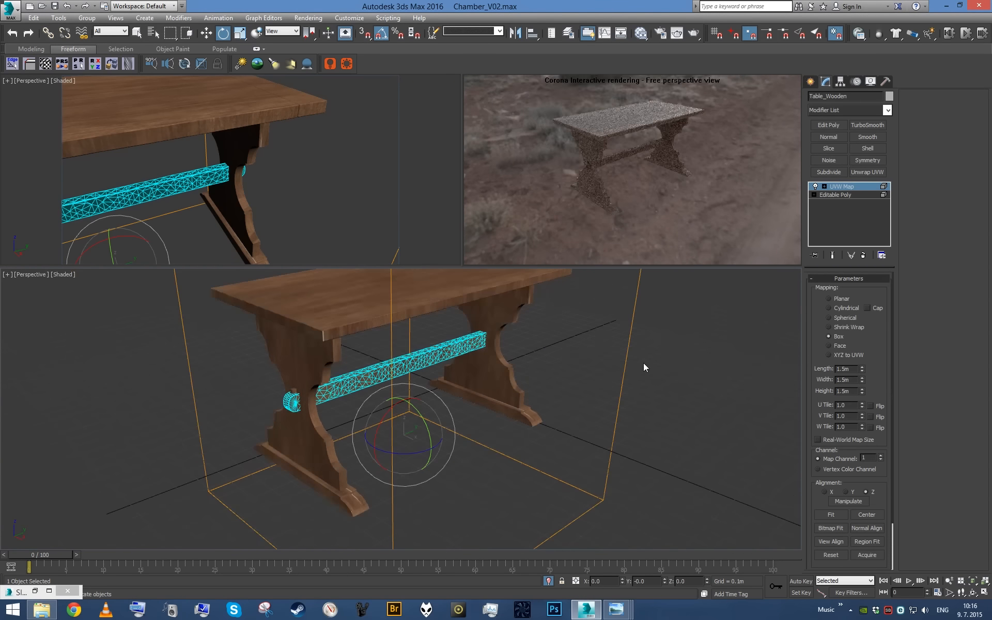
- Rotate the stretcher beam's UVW Map gizmo so the wood grain follows the beam's length, undoing unwanted rotations
middle_click_drag(590, 337, 518, 448, "alt")
scroll(495, 322, "up", 3)
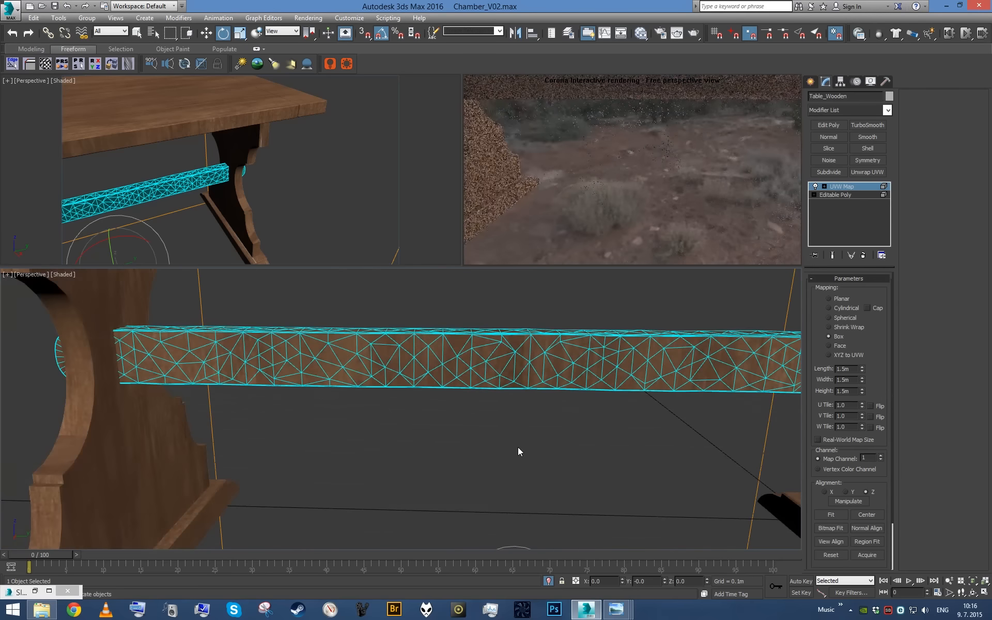
scroll(516, 446, "down", 3)
scroll(517, 446, "down", 5)
left_click_drag(437, 405, 489, 435)
key("ctrl+z")
key("1")
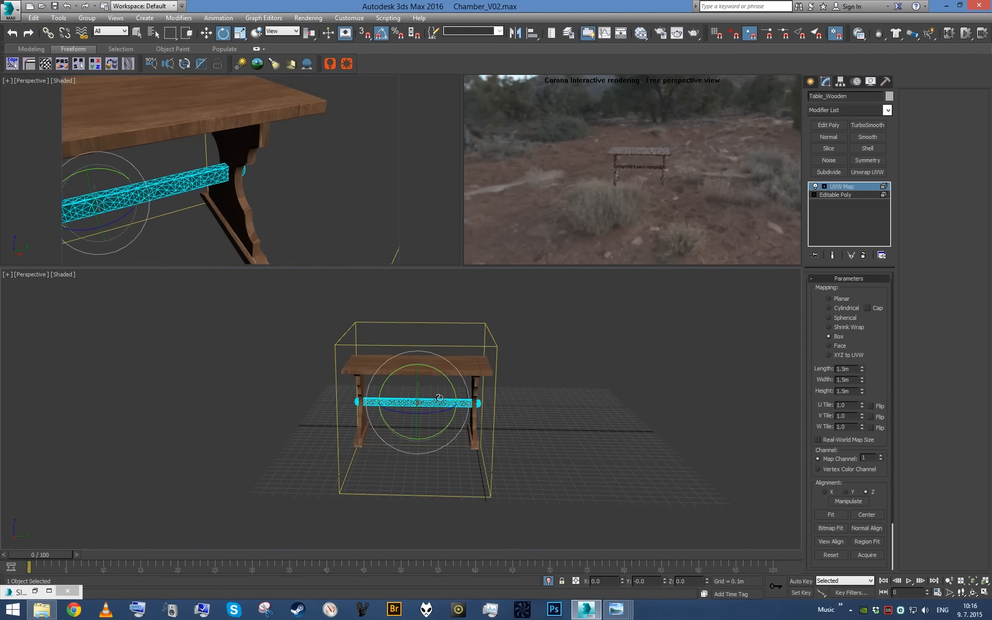
left_click_drag(441, 375, 477, 406)
key("ctrl+z")
scroll(465, 408, "up", 5)
middle_click_drag(465, 409, 509, 386, "alt")
scroll(469, 409, "up", 3)
scroll(441, 338, "down", 2)
scroll(500, 445, "down", 5)
scroll(509, 385, "down", 3)
- Collapse the table to an editable poly and select the tabletop element
right_click(859, 214)
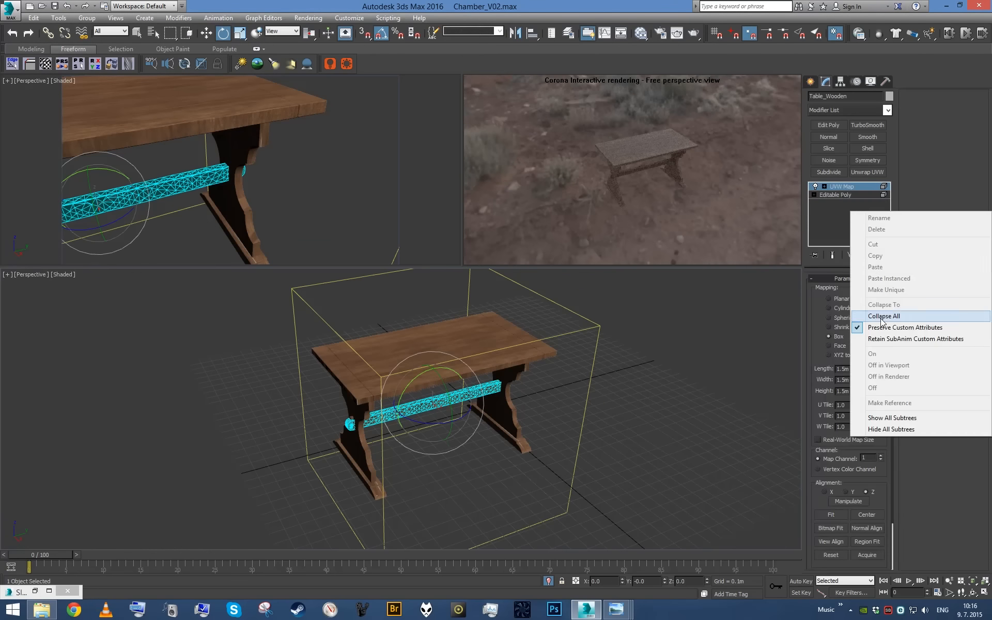
left_click(882, 317)
scroll(658, 345, "up", 4)
scroll(553, 336, "down", 2)
middle_click_drag(553, 336, 547, 328, "alt")
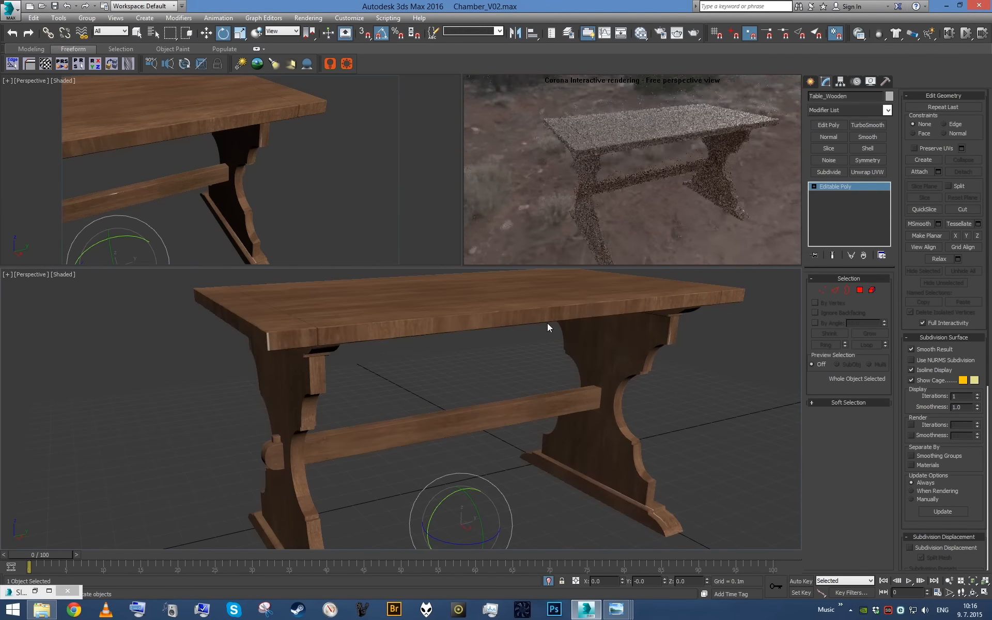
left_click(872, 290)
left_click(625, 310)
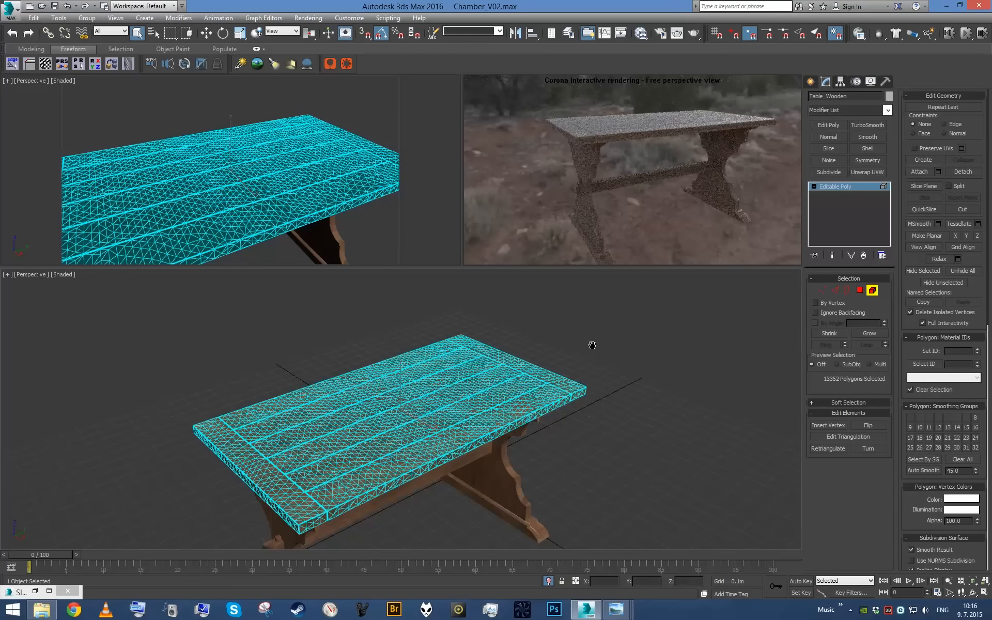
- Turn off the edged-faces display in the viewport and return to the tabletop element selection
scroll(594, 343, "up", 5)
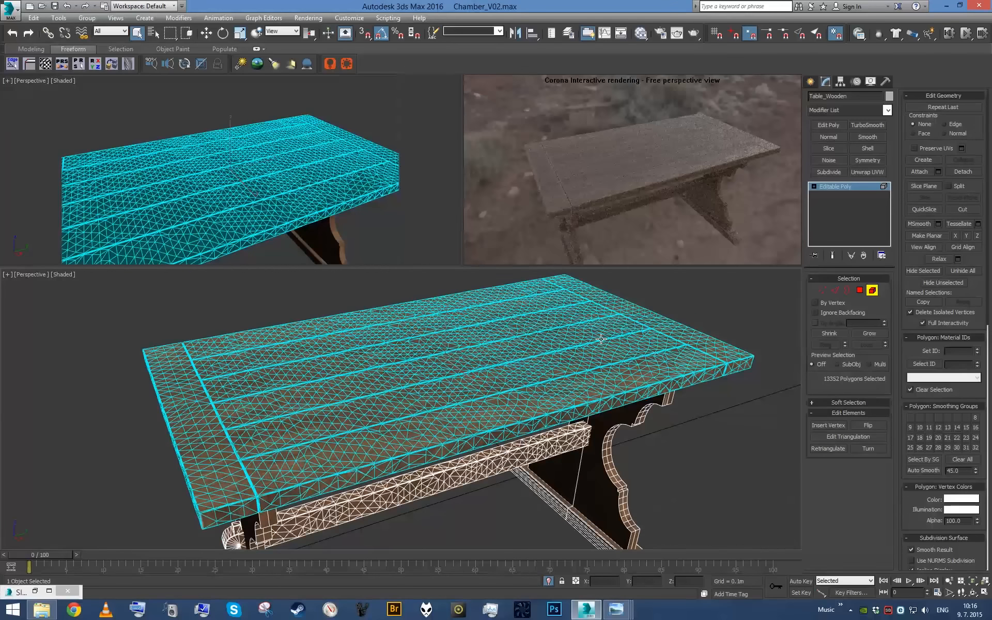
left_click(859, 291)
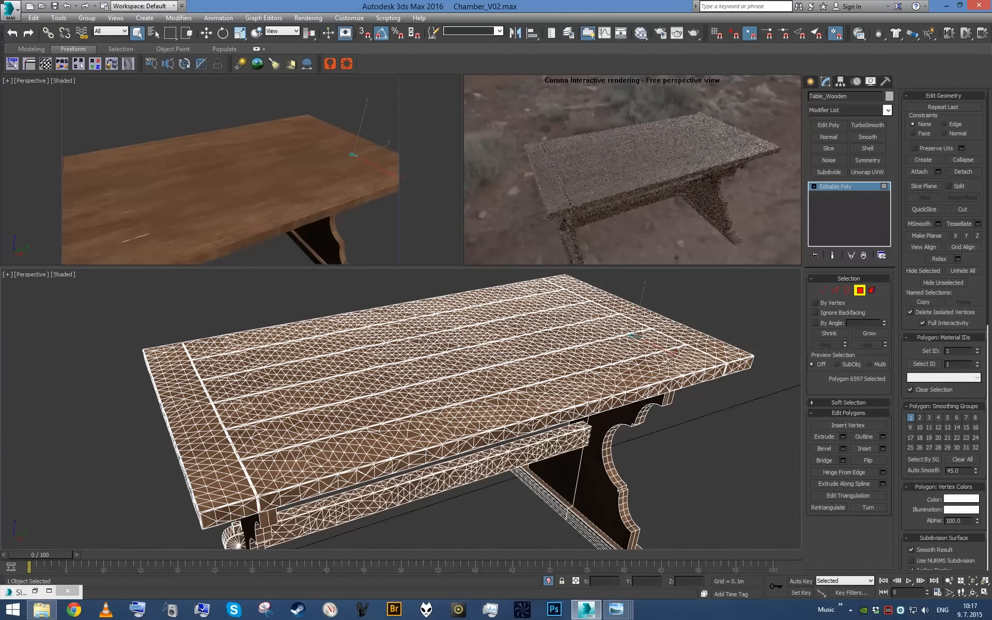
key("F4")
key("ctrl+a")
left_click(589, 372)
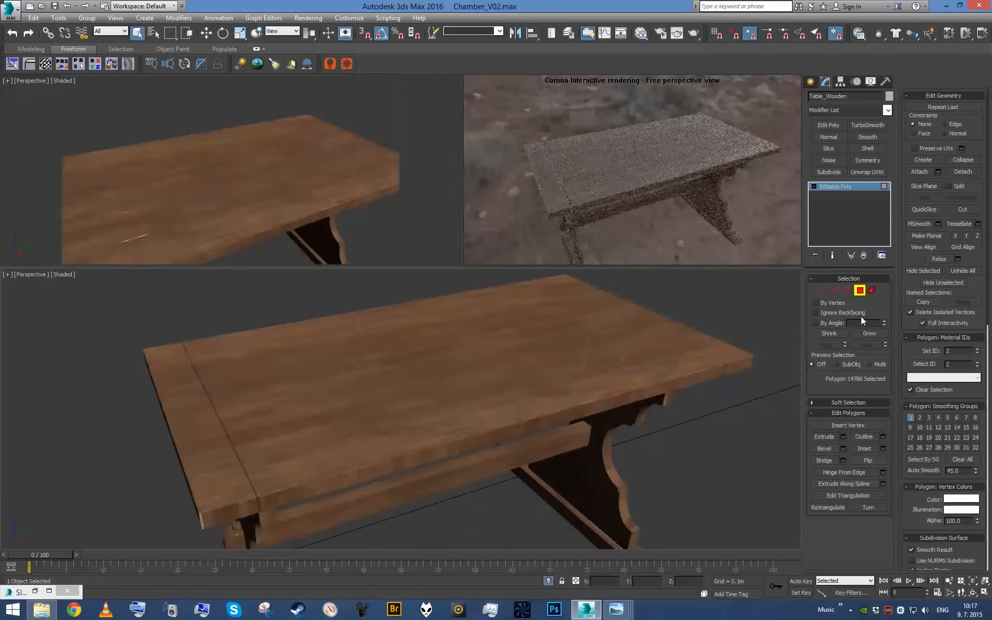
left_click(873, 290)
scroll(576, 430, "up", 6)
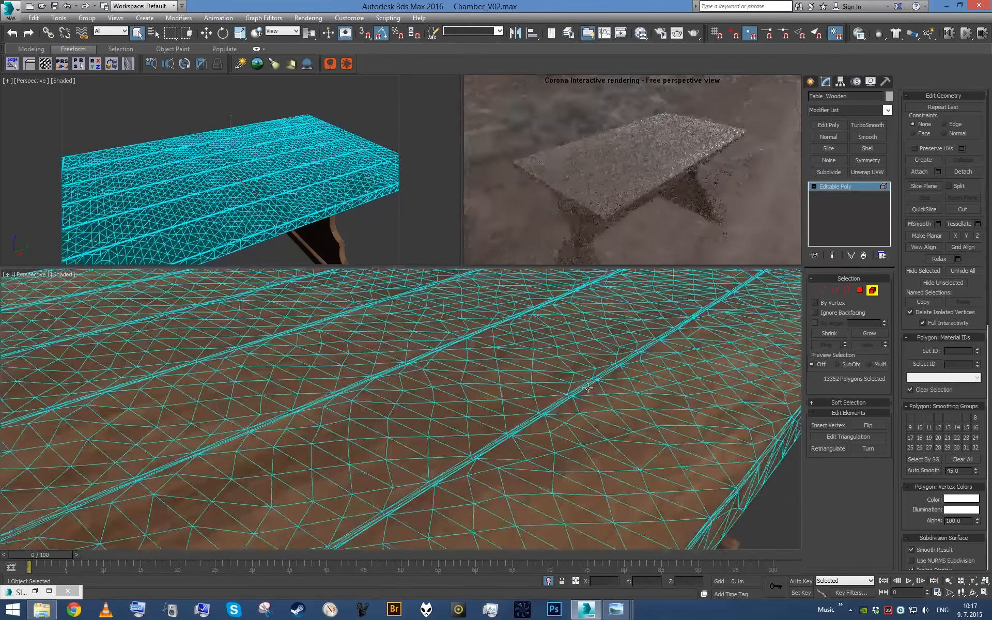
scroll(576, 430, "down", 6)
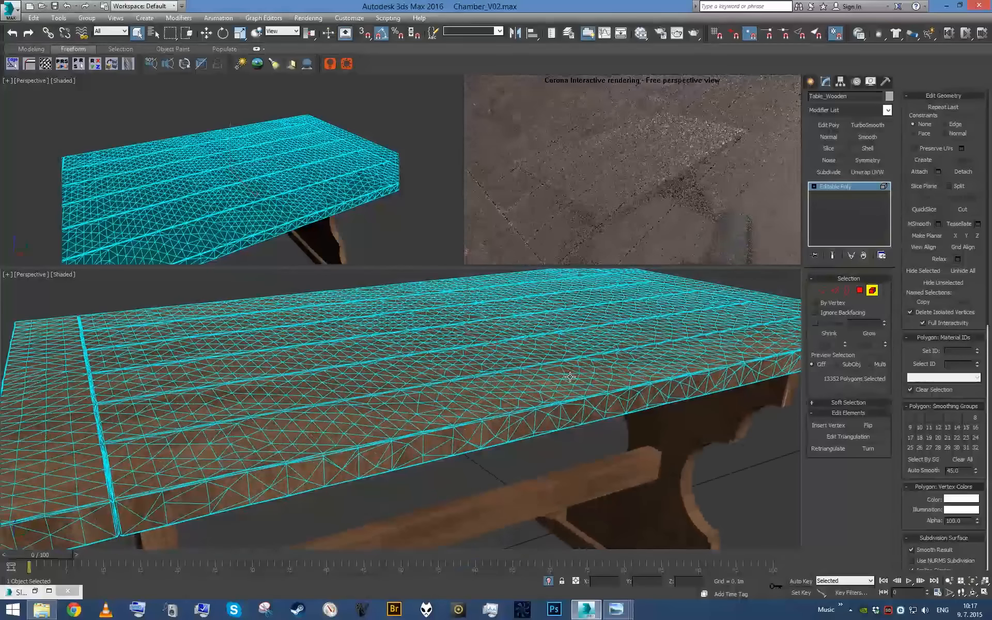
- Apply a UVW Map modifier with box mapping to the tabletop and set its length, width and height to 1.5 m
key("u")
left_click(830, 336)
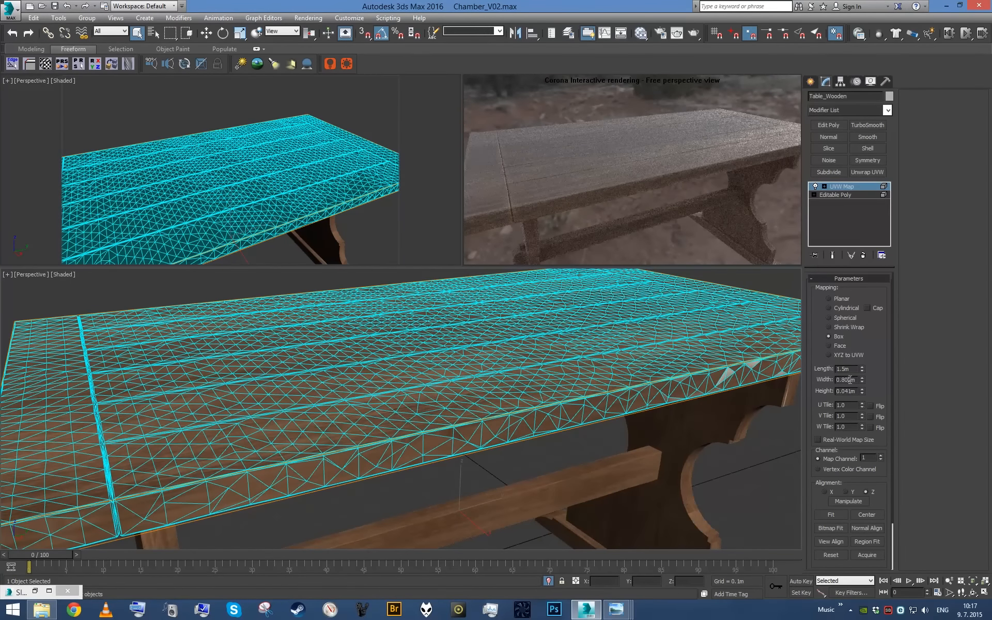
key("Tab")
type("1.5")
key("Return")
middle_click_drag(563, 381, 568, 395, "alt")
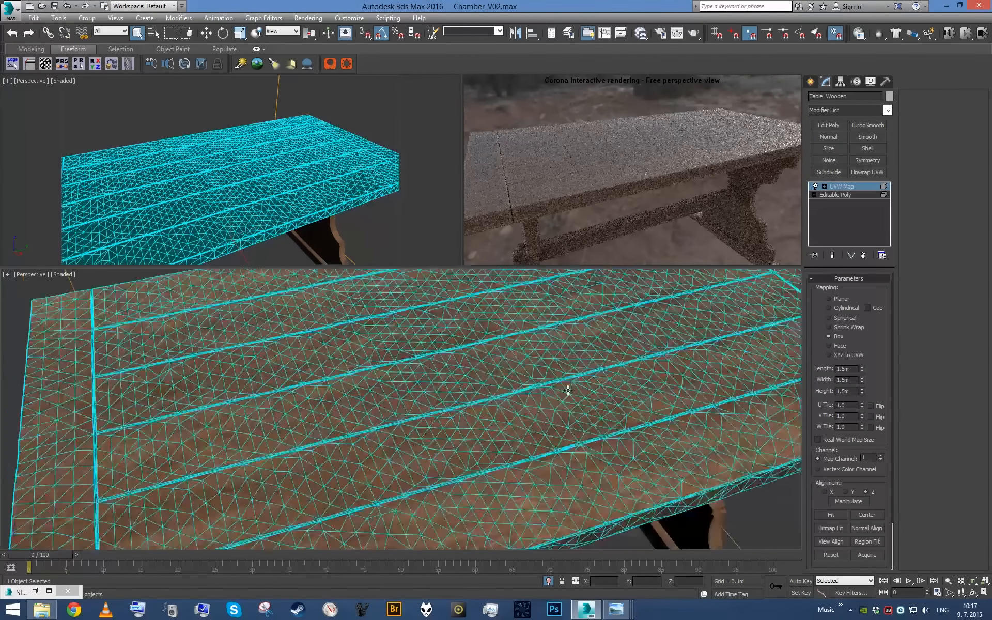
scroll(630, 402, "up", 6)
scroll(162, 460, "down", 5)
- Rotate the tabletop's UVW Map gizmo to align the grain along its long edges, checking the edges from several sides
middle_click_drag(105, 425, 327, 421, "alt")
scroll(303, 465, "down", 8)
key("e")
left_click_drag(466, 465, 417, 391)
key("1")
key("ctrl+z")
scroll(445, 411, "up", 10)
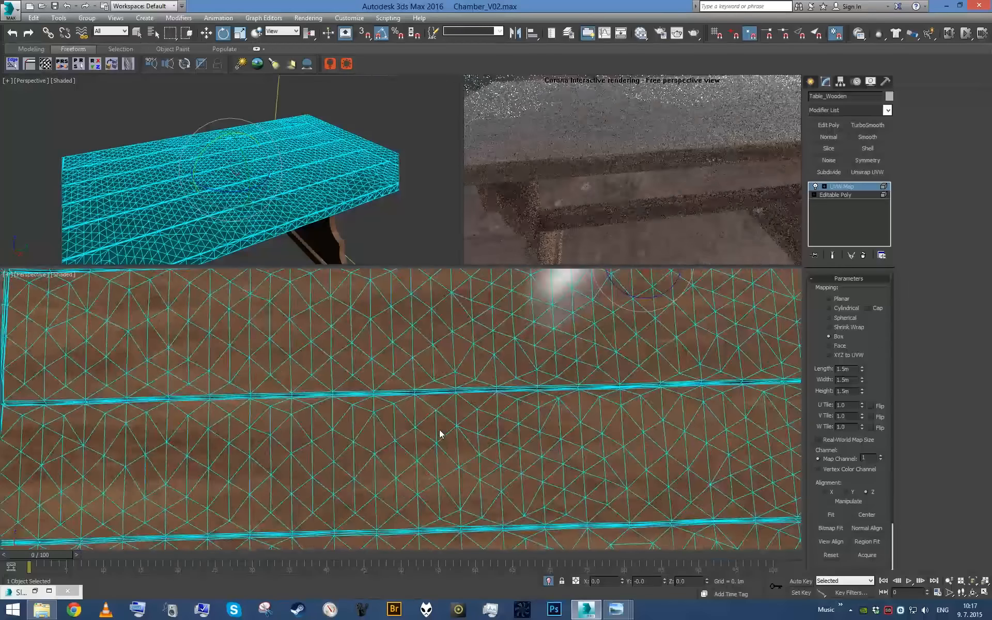
middle_click_drag(440, 430, 554, 366, "alt")
scroll(512, 377, "down", 8)
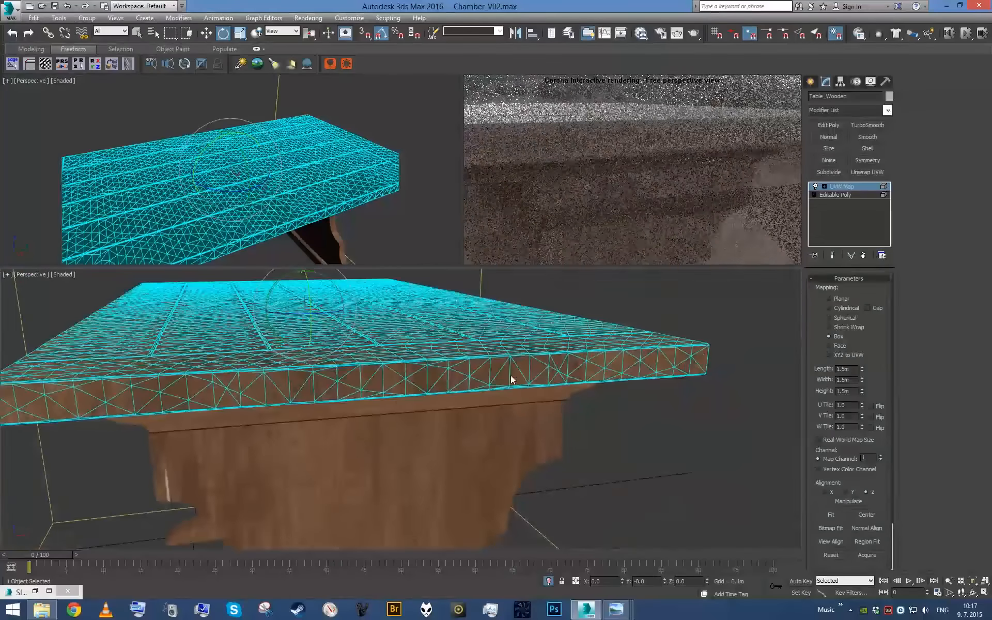
left_click_drag(331, 320, 391, 327)
middle_click_drag(394, 336, 417, 358, "alt")
scroll(296, 379, "up", 5)
middle_click_drag(297, 379, 520, 363, "alt")
scroll(458, 461, "down", 5)
- Collapse the table to an editable poly and inspect the grain across its top, edges and beam
right_click(850, 234)
left_click(875, 339)
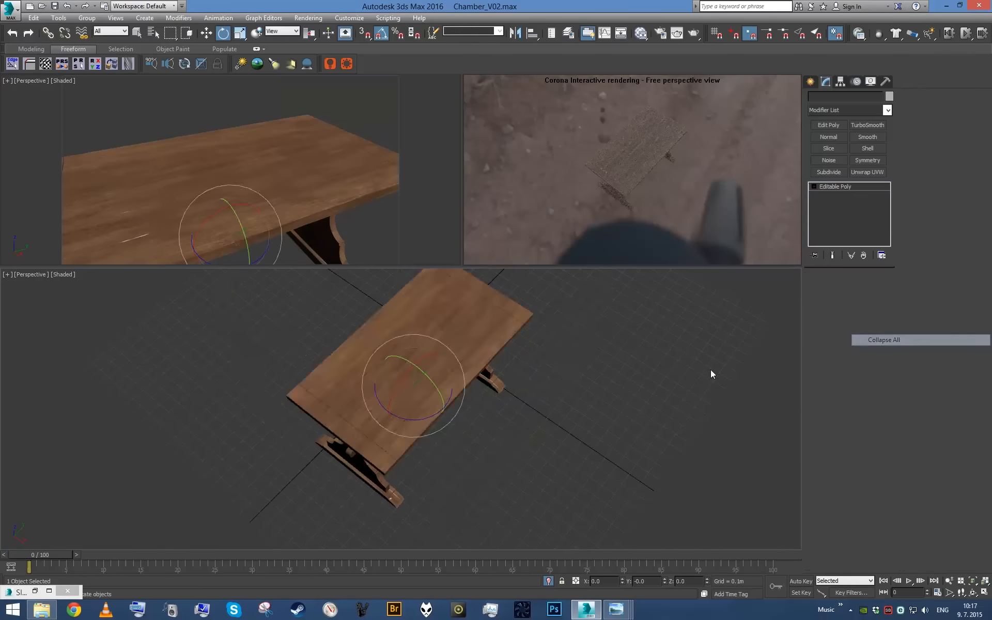
left_click(615, 384)
scroll(611, 385, "up", 5)
scroll(611, 385, "down", 5)
middle_click_drag(611, 384, 597, 343, "alt")
middle_click_drag(421, 404, 465, 384)
scroll(439, 385, "up", 3)
- Select the polygons of the cross board at one end of the wooden tabletop, working in top view
key("q")
left_click(376, 386)
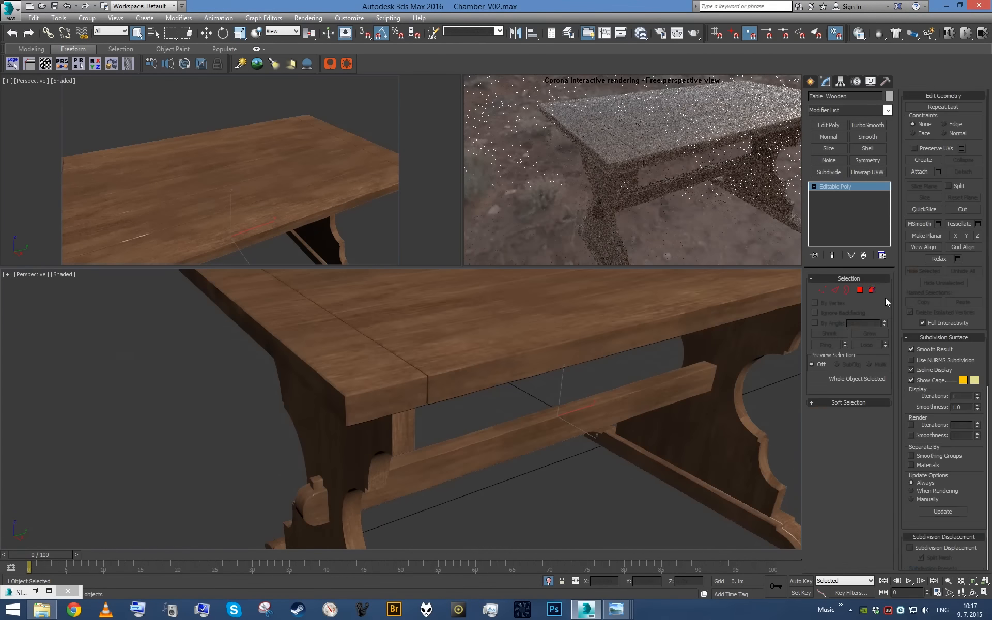
left_click(877, 292)
key("t")
scroll(476, 423, "up", 2)
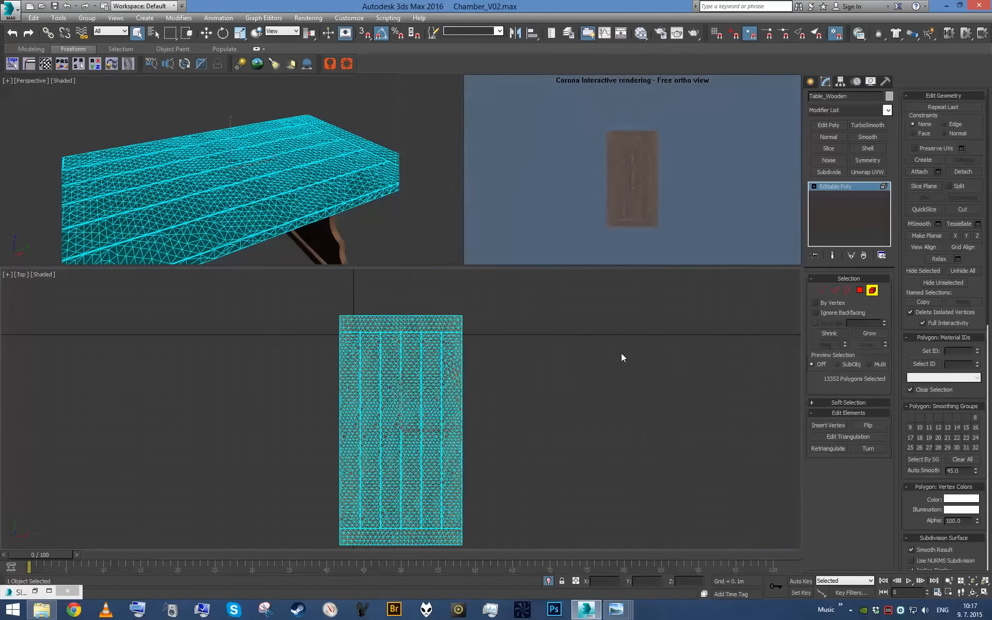
key("4")
scroll(616, 381, "up", 4)
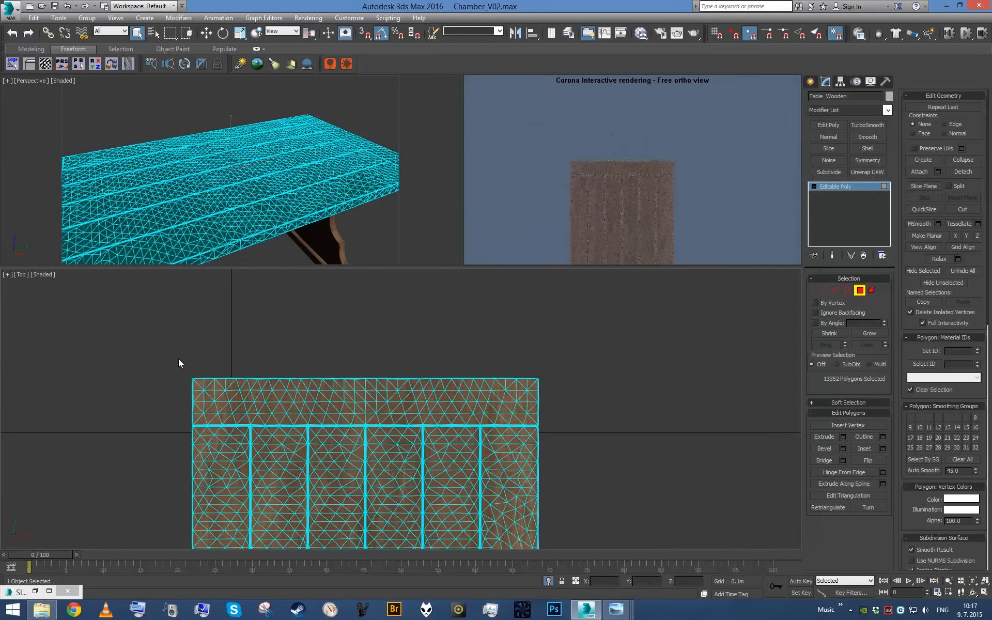
left_click_drag(168, 357, 561, 421)
- Add the cross board at the tabletop's opposite end to the polygon selection
scroll(553, 432, "down", 4)
middle_click_drag(553, 429, 618, 196)
scroll(456, 407, "up", 4)
middle_click_drag(350, 414, 309, 464)
left_click_drag(709, 389, 715, 379, "ctrl")
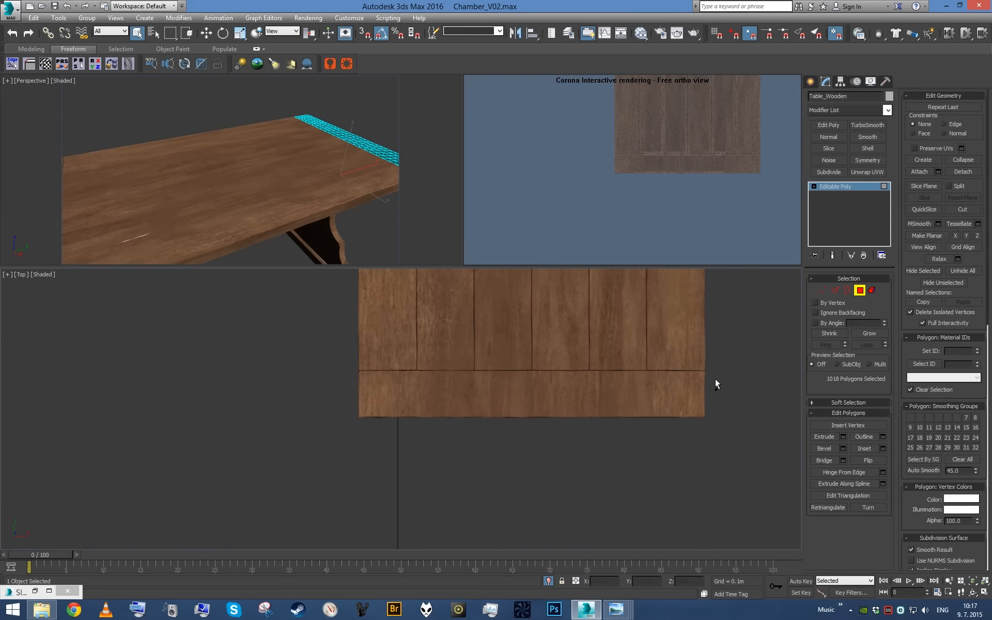
scroll(716, 380, "down", 2)
middle_click_drag(673, 389, 654, 405)
key("p")
key("z")
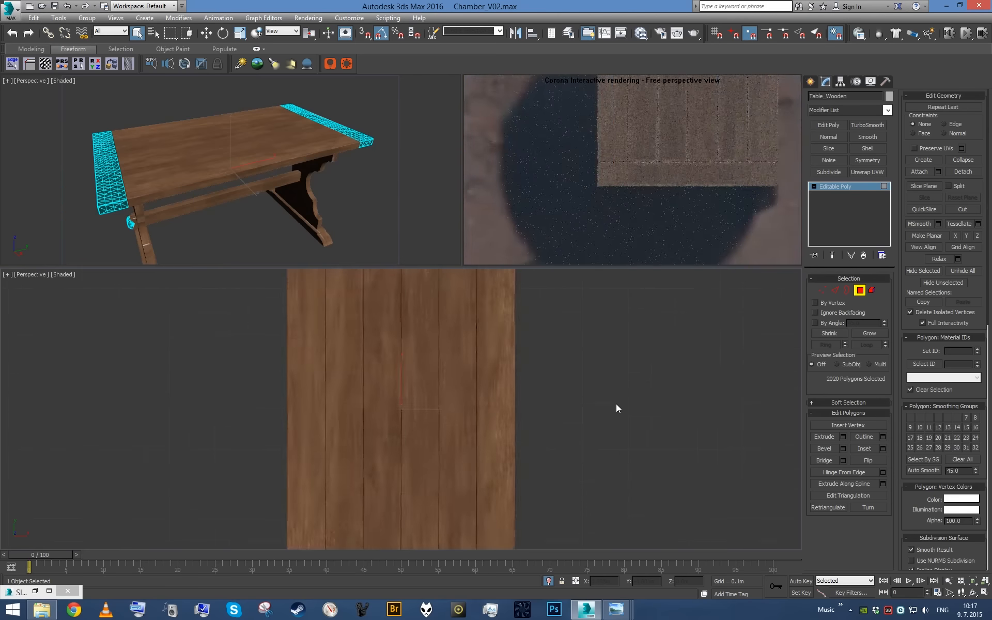
- Remove the parts below the tabletop from the polygon selection in front view, keeping only the two end boards
key("f")
left_click_drag(346, 346, 344, 345, "alt")
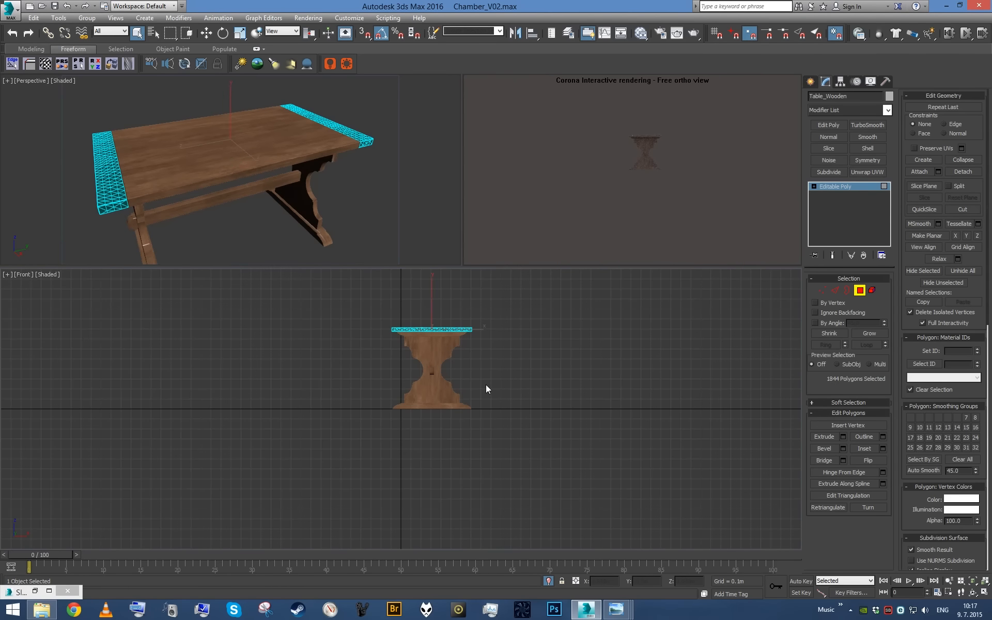
key("p")
key("z")
middle_click_drag(519, 371, 591, 365, "alt")
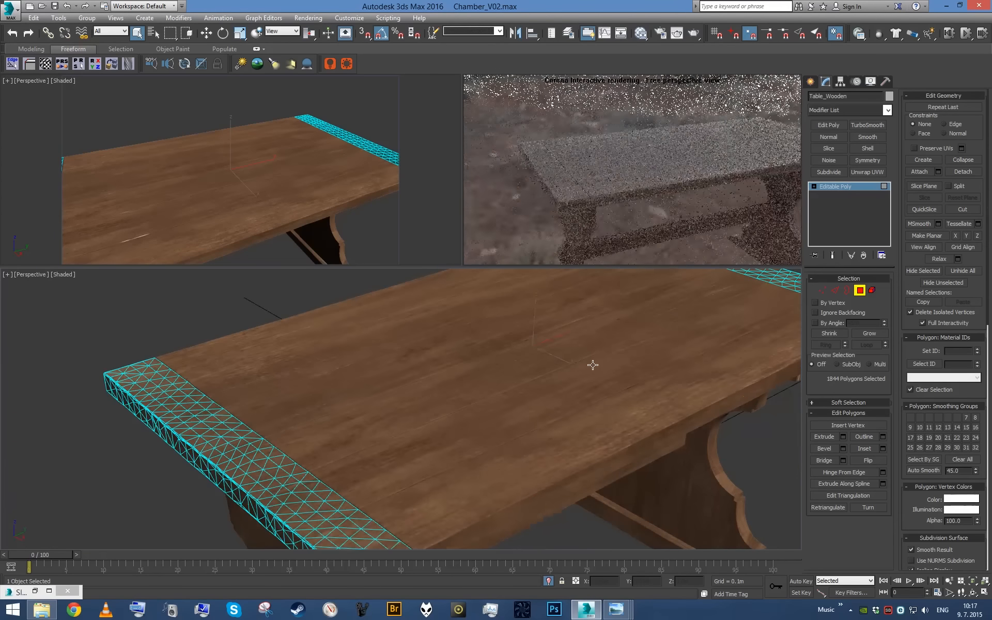
- Apply a UVW Map modifier with box mapping to the two end boards and set its length, width and height to 1.5 m
key("shift+u")
left_click(836, 336)
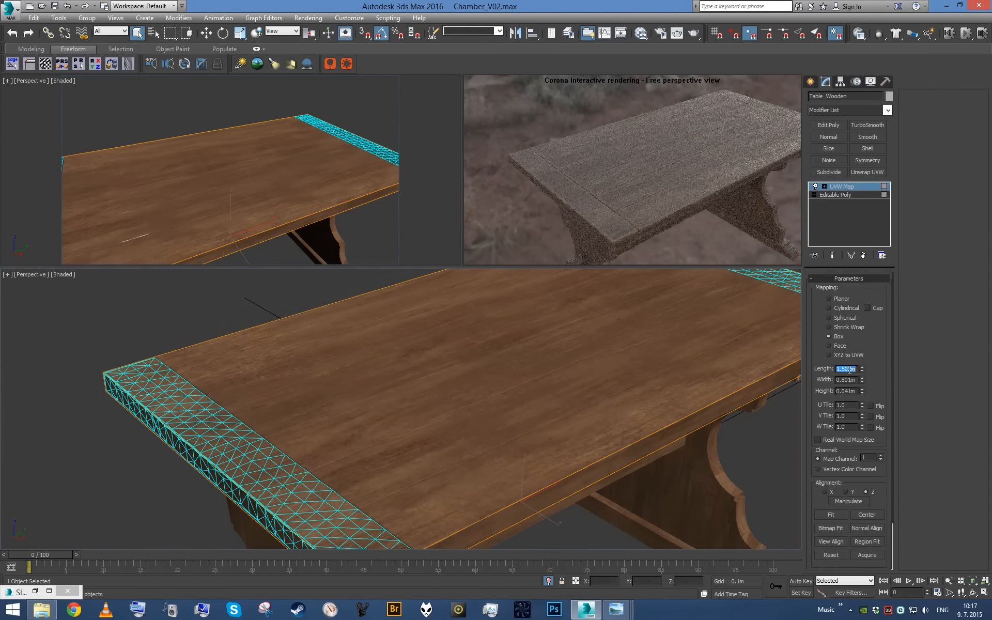
type("1.5")
key("Tab")
type("1.5")
key("Return")
- Rotate the end boards' UVW Map gizmo to turn the grain along the boards, undoing the first rotation attempt
scroll(575, 383, "down", 5)
middle_click_drag(575, 384, 594, 357, "alt")
scroll(551, 386, "up", 3)
scroll(594, 357, "up", 4)
middle_click_drag(595, 357, 617, 385, "alt")
scroll(631, 341, "down", 4)
scroll(610, 349, "up", 4)
scroll(638, 360, "down", 4)
key("e")
left_click_drag(443, 330, 455, 331)
key("ctrl+z")
middle_click_drag(481, 331, 466, 330, "alt")
scroll(472, 402, "up", 5)
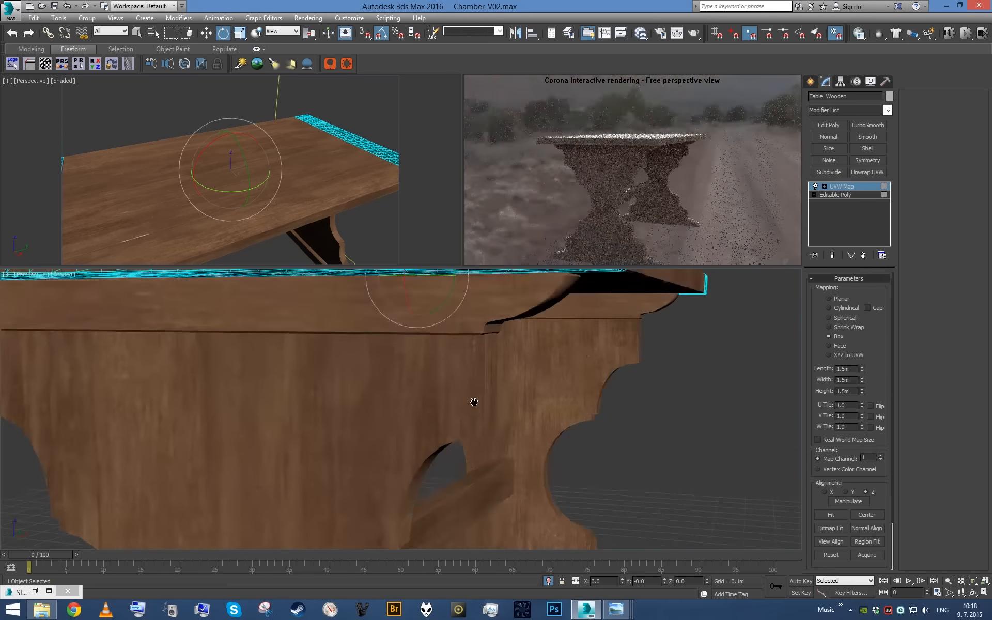
- Rotate the end boards' mapping gizmo by 90 degrees about X and check the grain on their edges and ends
scroll(507, 401, "down", 5)
middle_click_drag(507, 401, 438, 347, "alt")
left_click_drag(438, 347, 469, 384)
scroll(465, 383, "up", 5)
middle_click_drag(451, 391, 496, 403, "alt")
left_click_drag(598, 286, 569, 323)
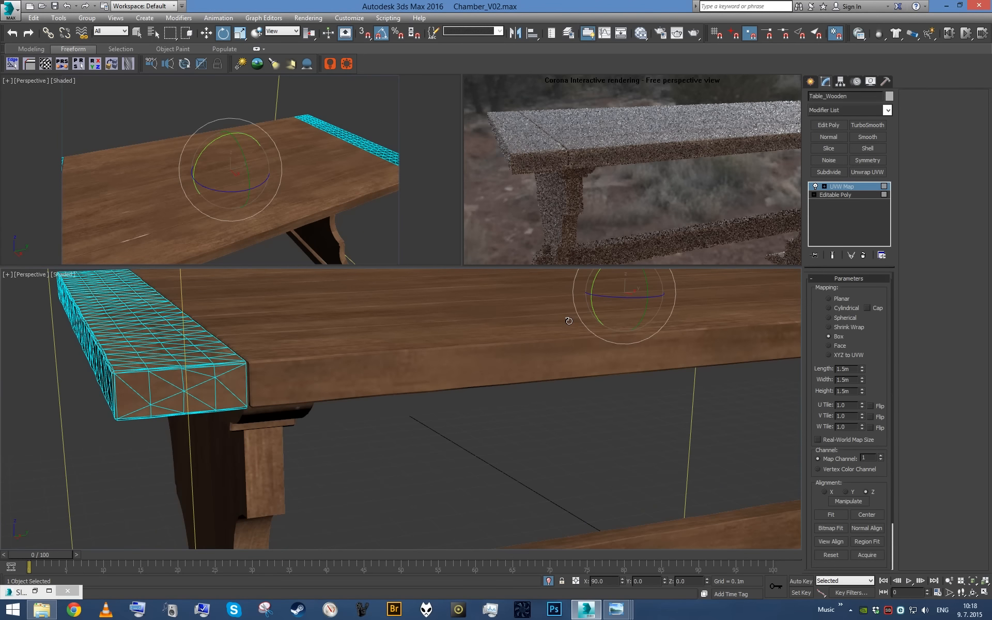
middle_click_drag(569, 320, 638, 327, "alt")
middle_click_drag(250, 459, 480, 399, "alt")
scroll(455, 388, "down", 2)
- Check the end boards with the table deselected, reselect the table and collapse its UVW Map modifier into the editable poly
key("1")
left_click(521, 427)
middle_click_drag(521, 426, 519, 458, "alt")
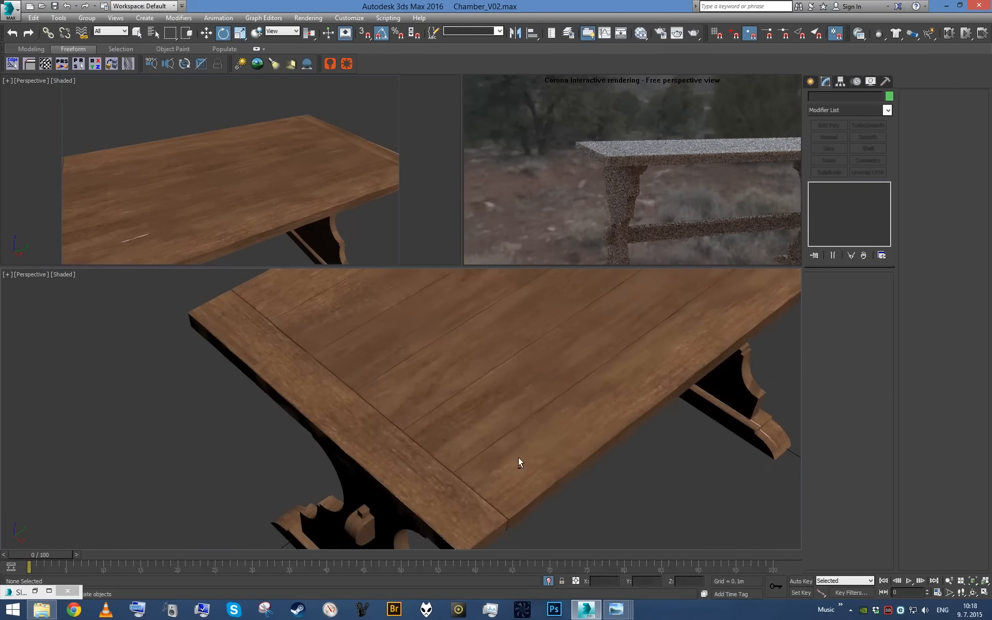
scroll(507, 426, "down", 6)
scroll(494, 400, "up", 6)
left_click(443, 403)
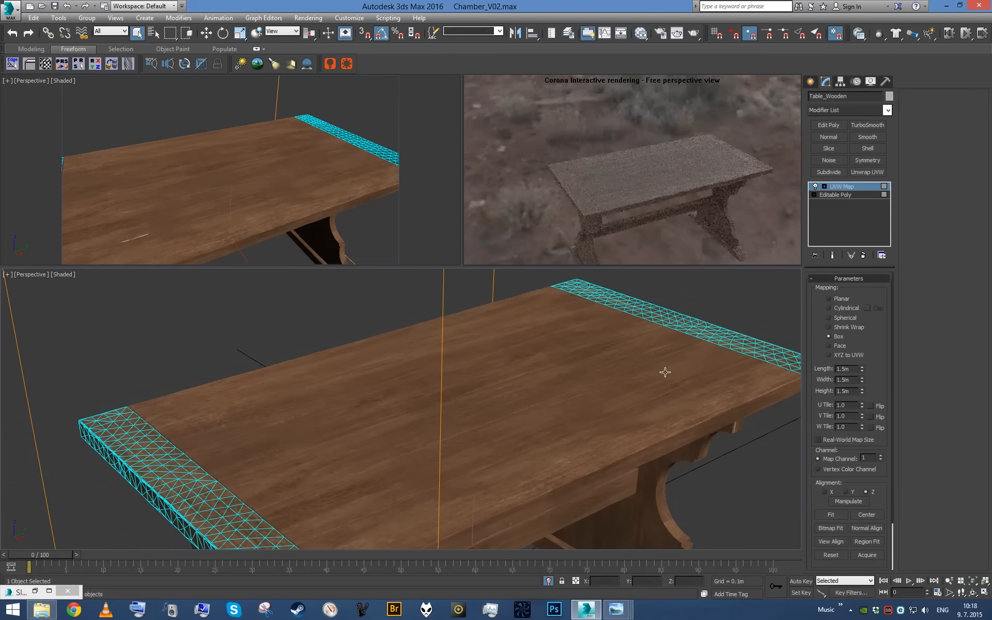
right_click(837, 214)
left_click(870, 318)
scroll(629, 350, "down", 4)
mouse_move(630, 350)
middle_mouse_down("alt")
mouse_move(636, 365)
mouse_move(621, 339)
middle_mouse_up("alt")
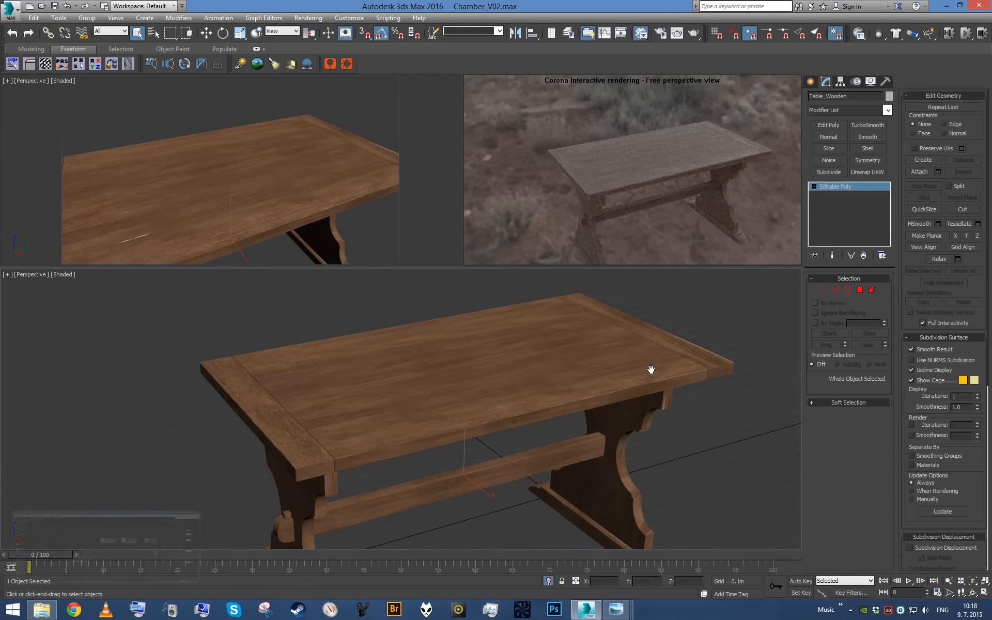
- Replace the image in the FurnitureWood material's bitmap map with Huge.jpg from the Wood\Fine texture folder
key("m")
left_click_drag(303, 414, 298, 482)
double_click(297, 482)
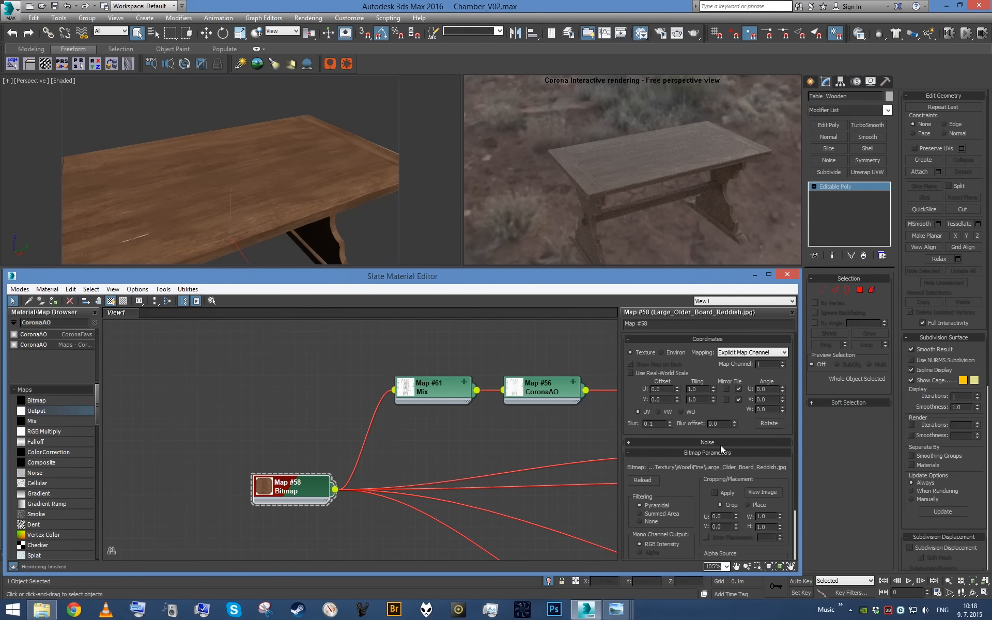
left_click(718, 463)
left_click_drag(723, 181, 717, 334)
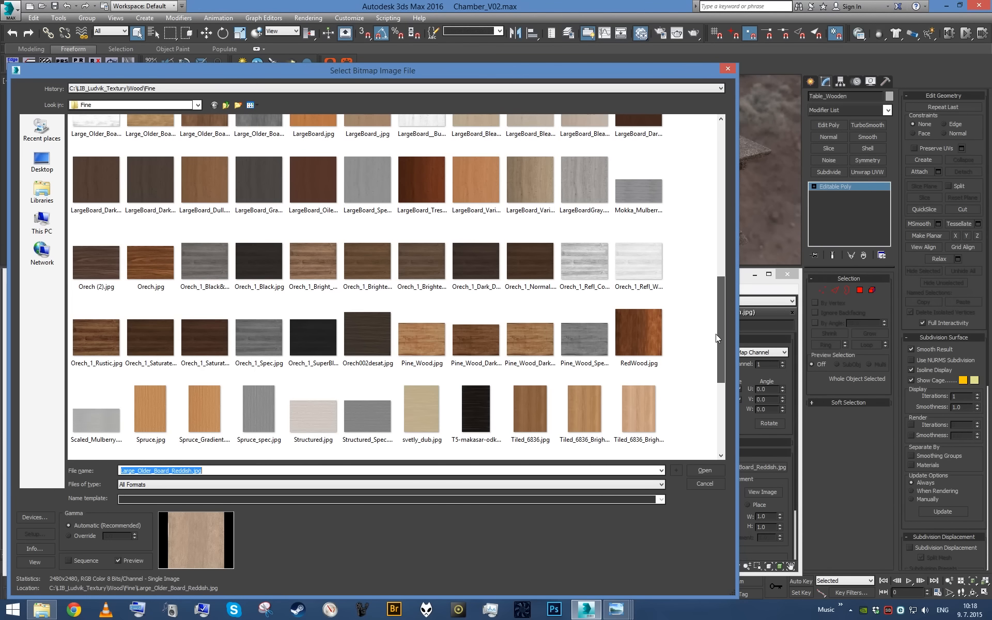
left_click_drag(716, 334, 727, 268)
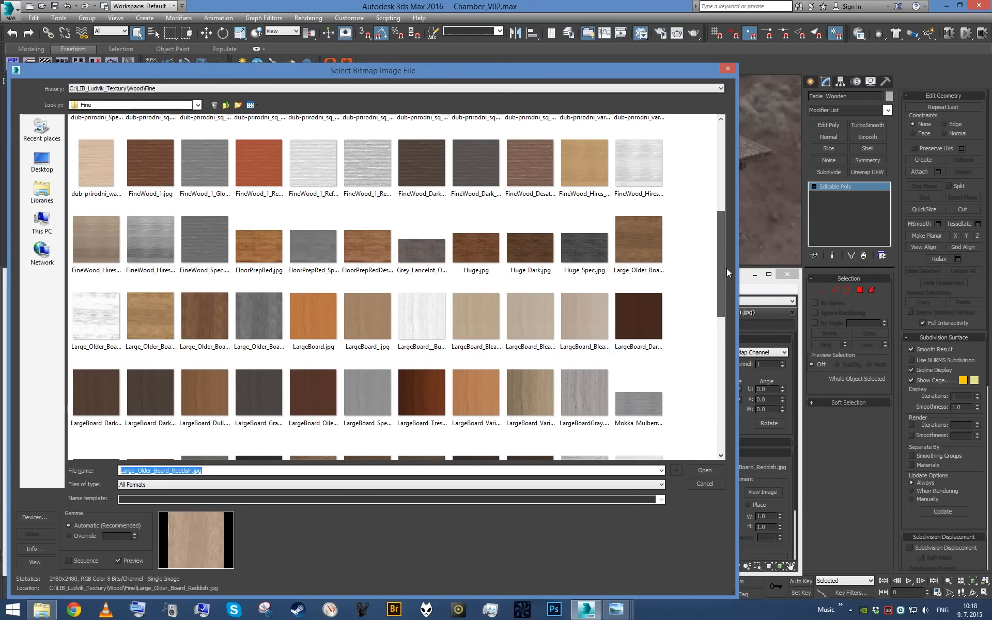
double_click(491, 265)
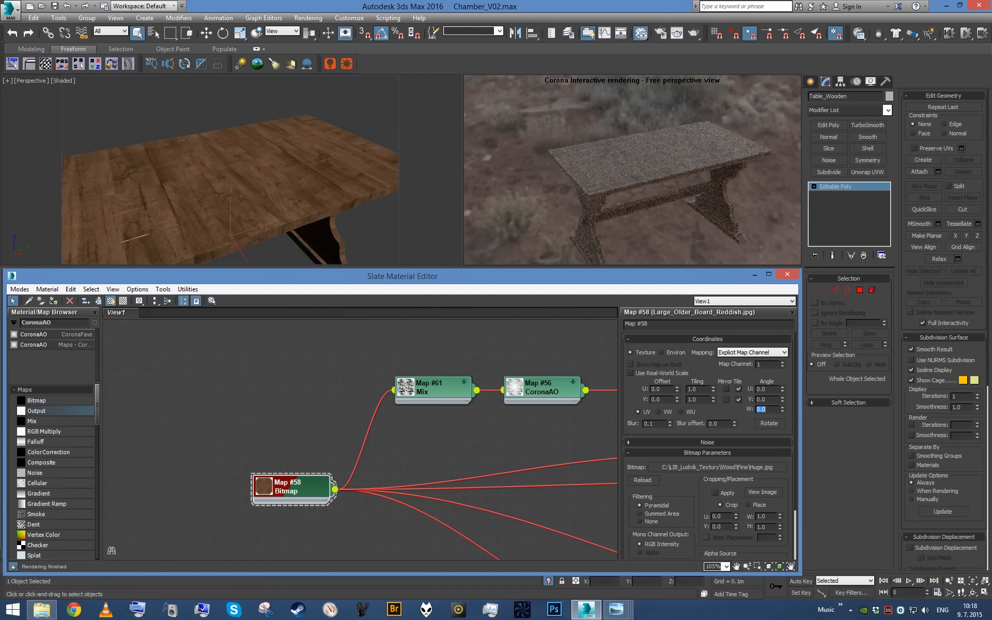
- Set the wood bitmap's W angle to 90 and check the grain direction on the table's sides and top
type("90")
key("Return")
middle_click_drag(338, 207, 379, 210)
middle_click_drag(326, 185, 355, 181, "alt")
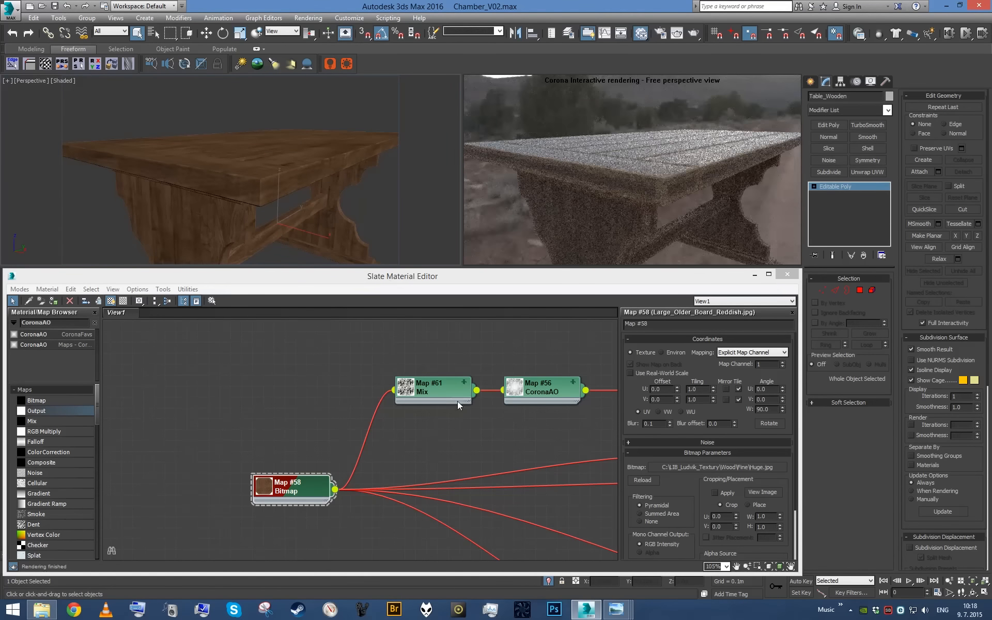
middle_click_drag(457, 401, 337, 387)
scroll(336, 387, "down", 1)
middle_click_drag(403, 424, 310, 403)
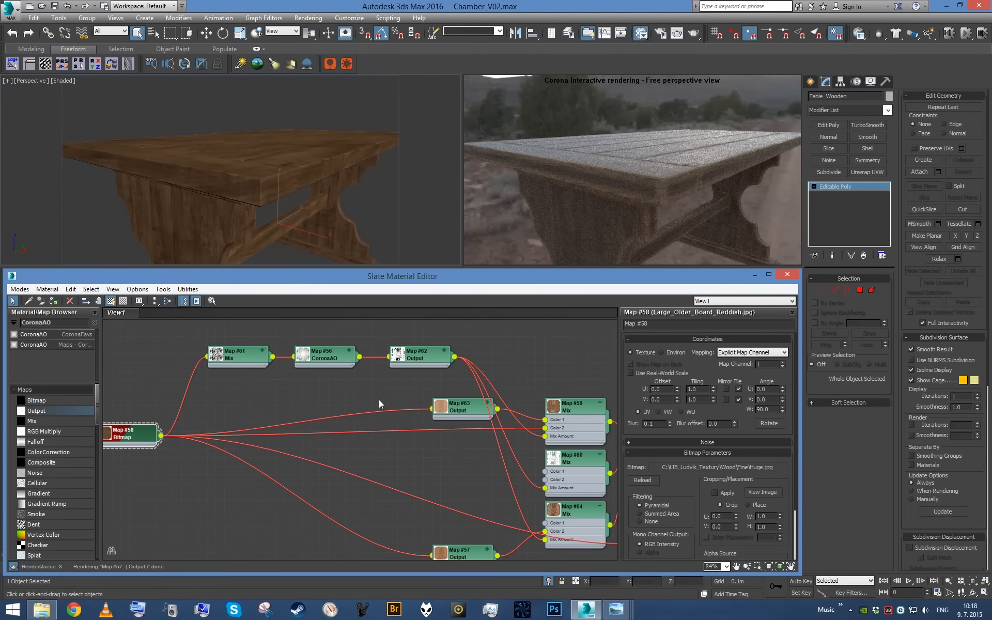
middle_click_drag(345, 194, 312, 214, "alt")
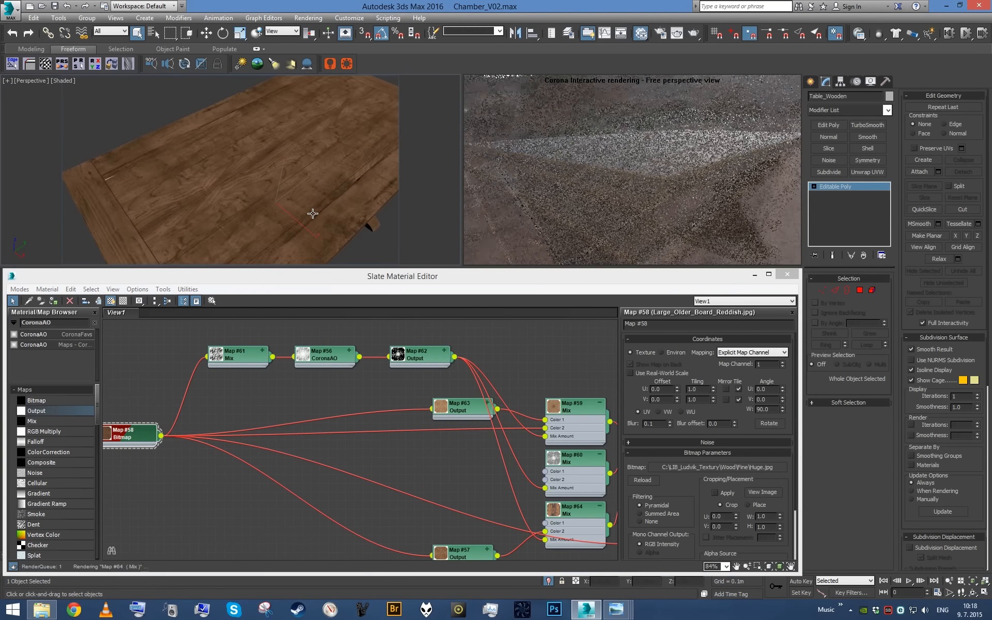
- Set the max distance of the FurnitureWood material's CoronaAO map to 0.01 m
middle_click_drag(331, 345, 393, 400)
scroll(398, 409, "up", 1)
double_click(368, 413)
scroll(396, 422, "up", 1)
key("BackSpace")
key("BackSpace")
type("1")
key("Return")
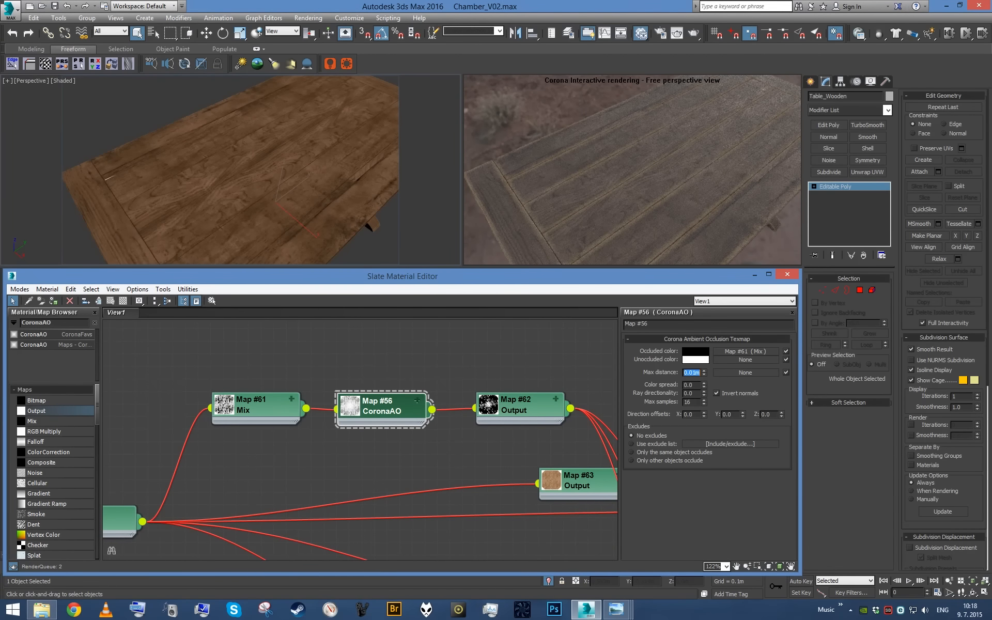
- Set the output RGB level of the Mix map feeding the CoronaAO map to 30, checking the tabletop up close
double_click(253, 405)
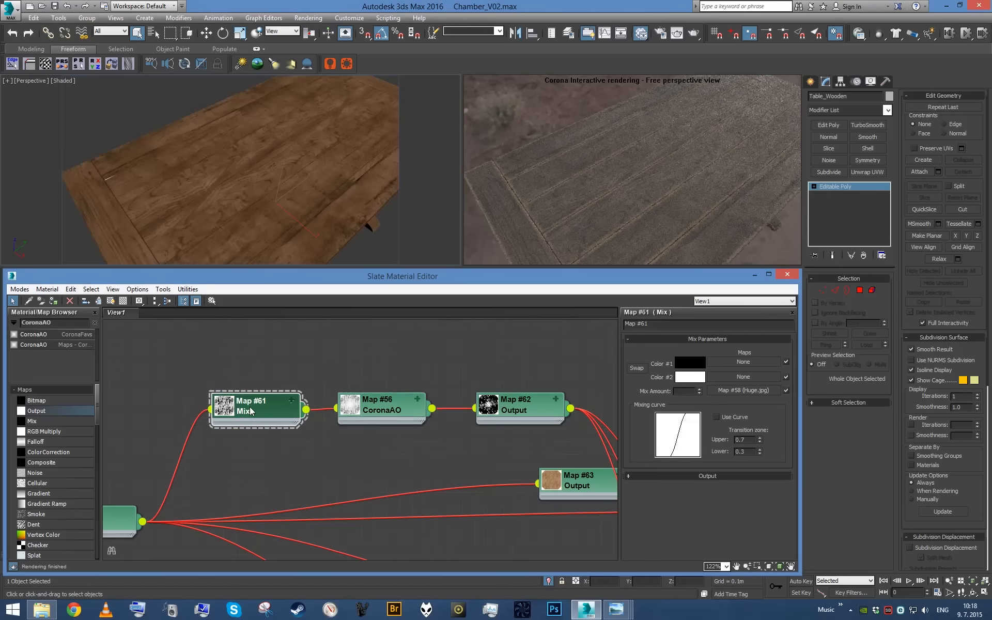
scroll(553, 418, "up", 1)
left_click(712, 476)
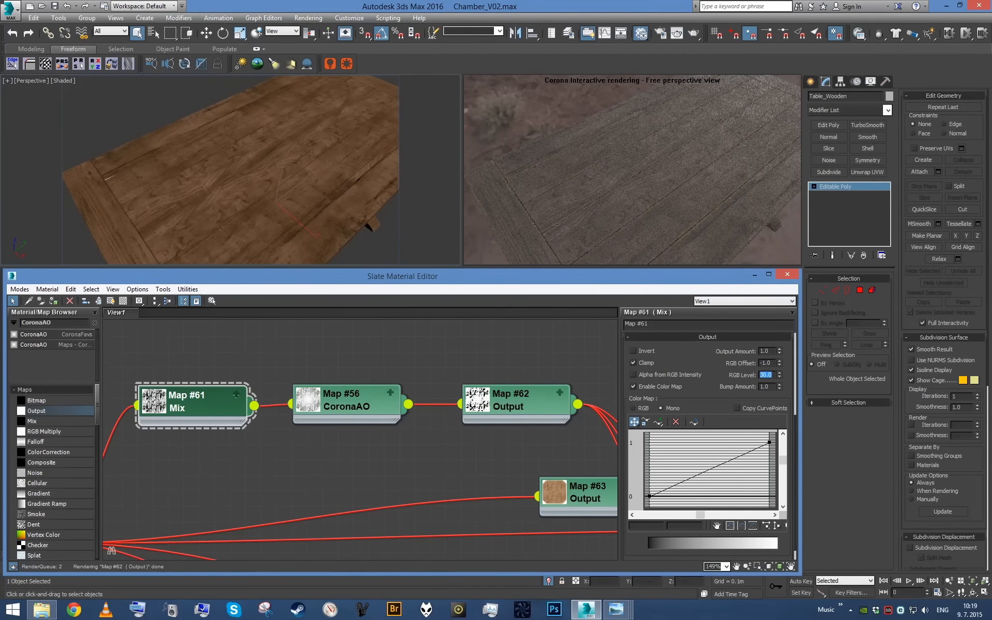
scroll(248, 175, "up", 5)
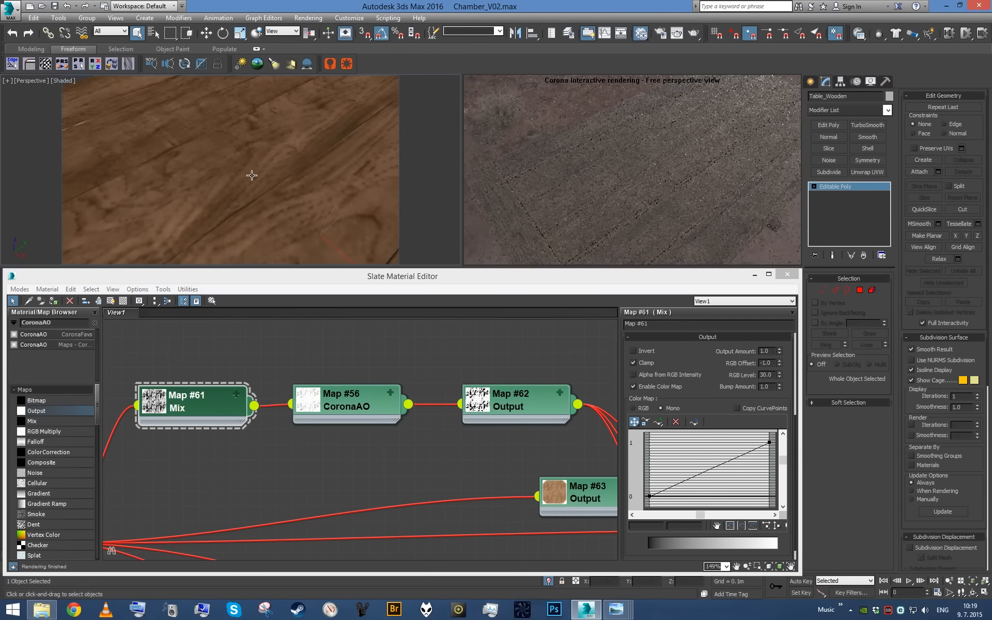
scroll(253, 177, "down", 3)
double_click(766, 375)
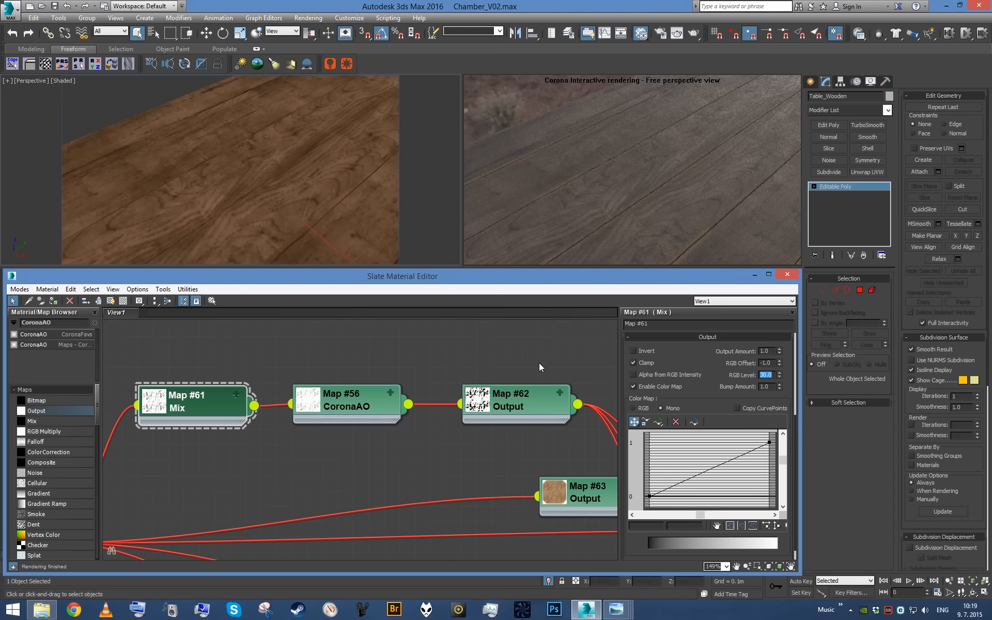
- Set the wood bitmap's U and V tiling to 2.0
middle_click_drag(487, 364, 377, 422)
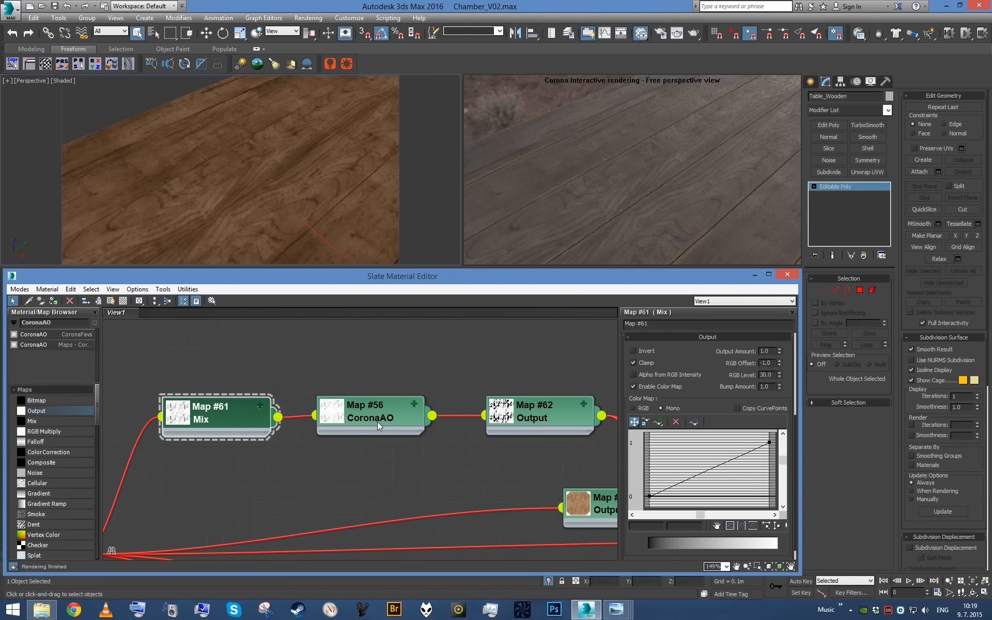
middle_click_drag(253, 463, 436, 401)
double_click(209, 483)
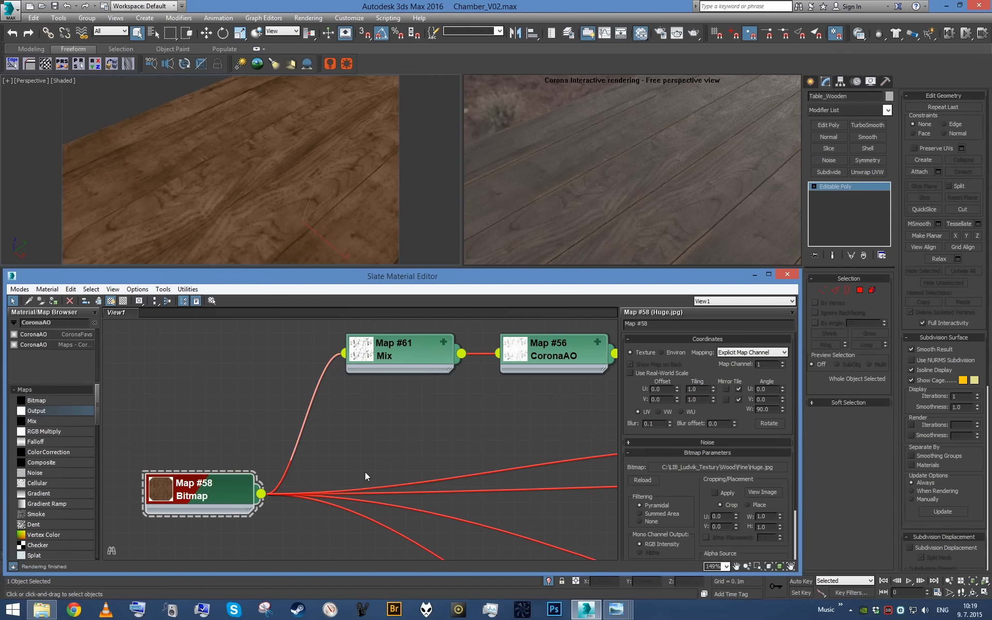
key("Tab")
type("2")
key("Return")
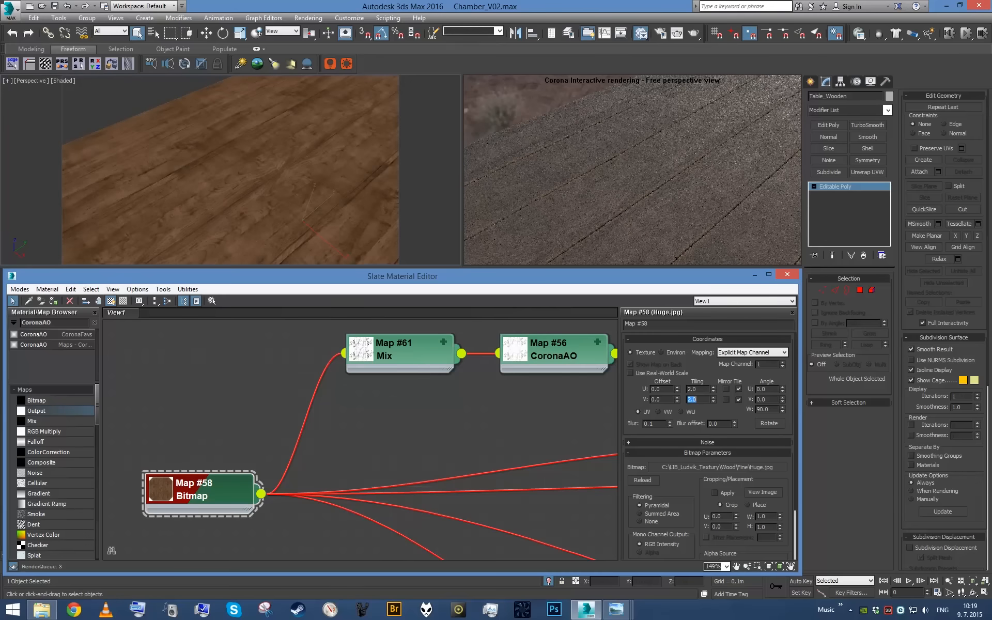
- Set the RGB level of the Map #63 Output node to 1.3 and check the table from several angles
scroll(523, 405, "down", 1)
middle_click_drag(584, 406, 339, 409)
scroll(339, 408, "down", 2)
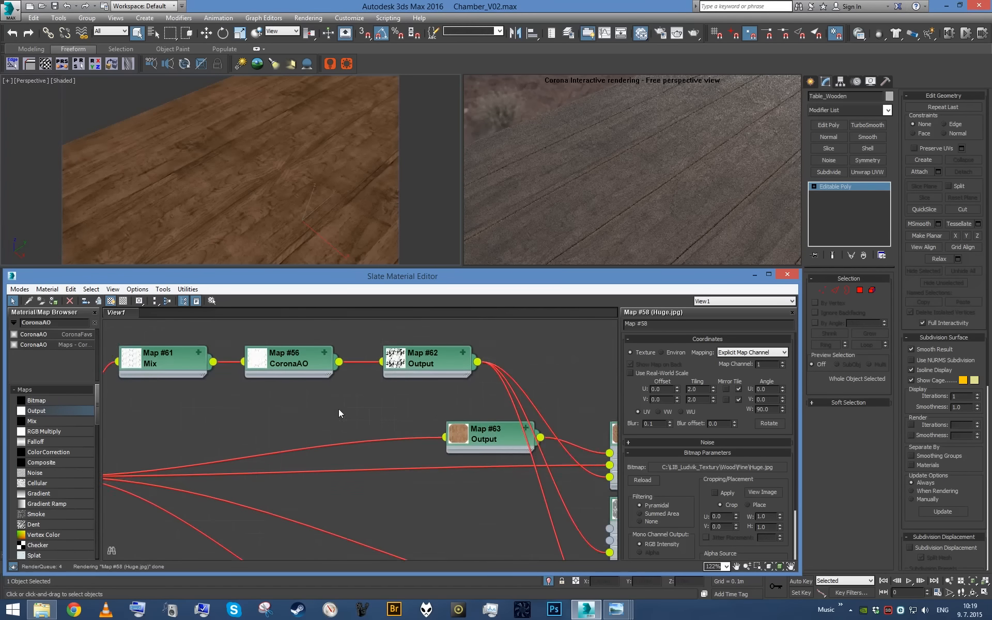
double_click(481, 435)
middle_click_drag(481, 435, 380, 434)
scroll(394, 436, "down", 2)
scroll(408, 436, "up", 3)
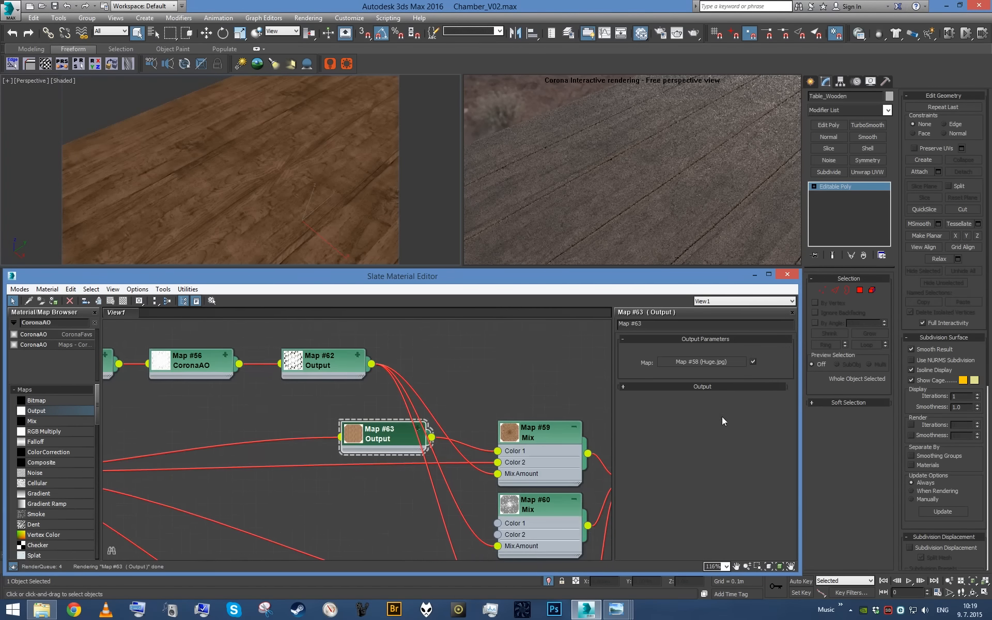
left_click(728, 388)
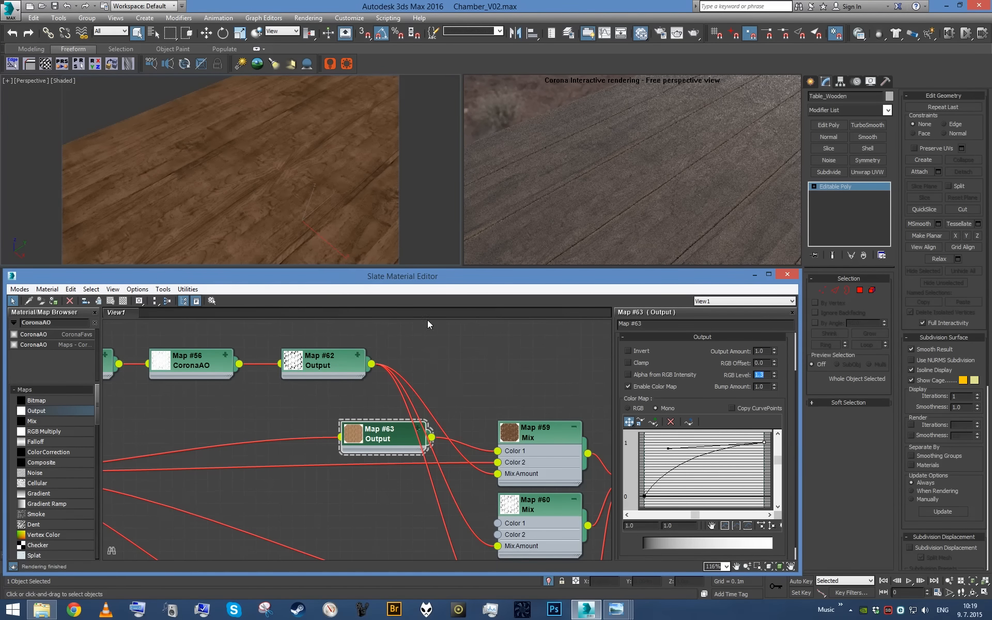
scroll(318, 203, "down", 6)
scroll(318, 202, "up", 3)
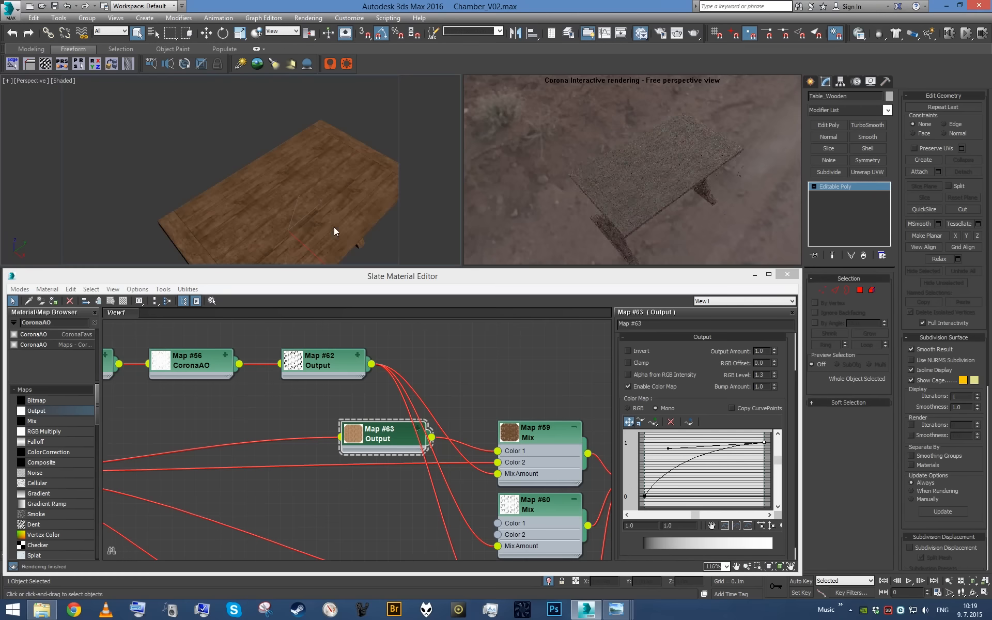
middle_click_drag(334, 227, 337, 189, "alt")
scroll(482, 404, "down", 1)
- Set the RGB level of the Map #57 Output node to 3.0 and check the table's reflections from a low angle
middle_click_drag(535, 453, 442, 351)
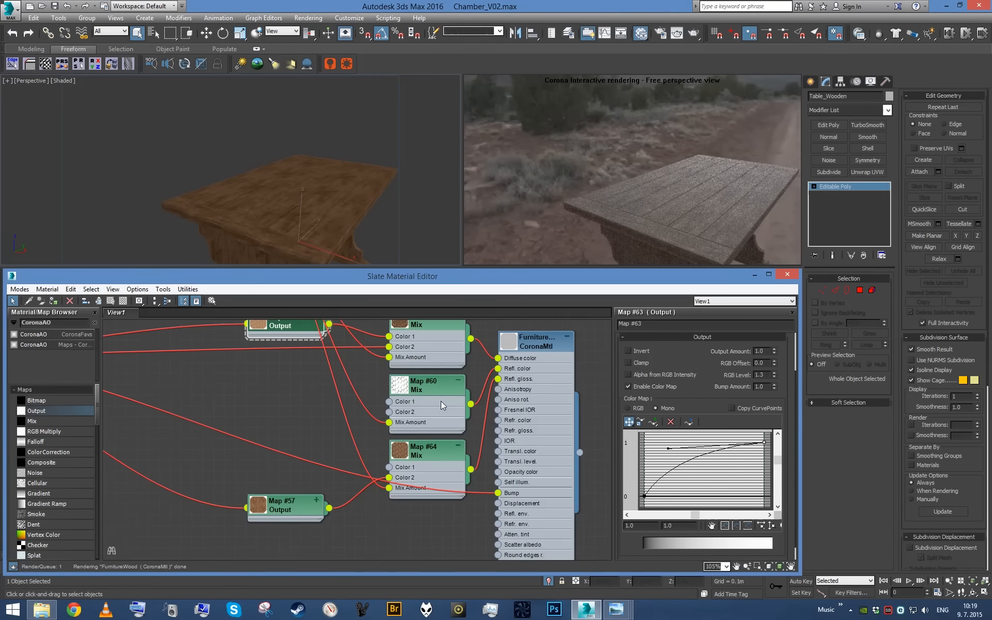
left_click(312, 518)
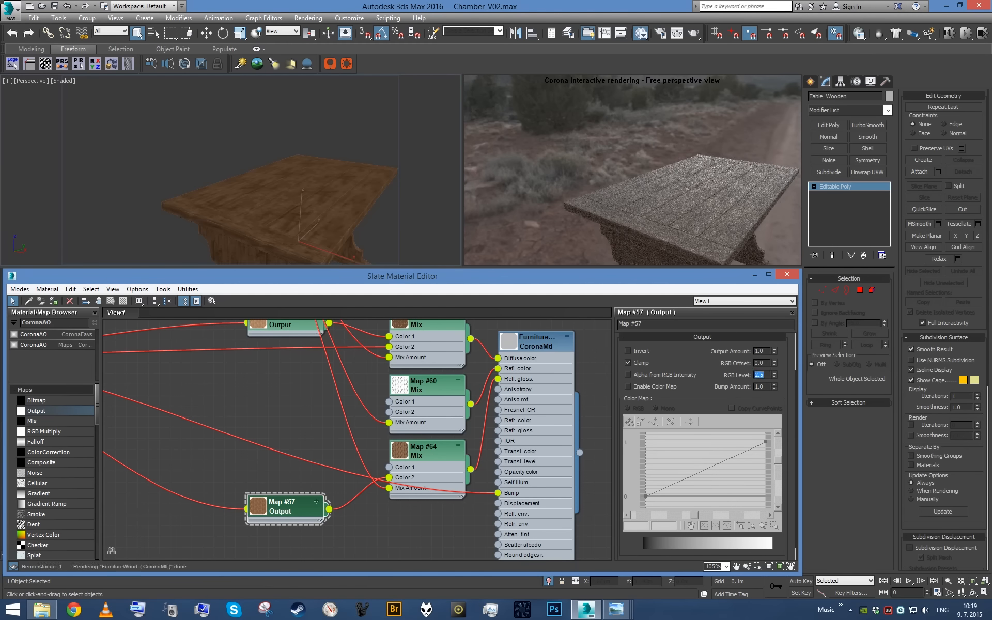
middle_click_drag(366, 203, 327, 184, "alt")
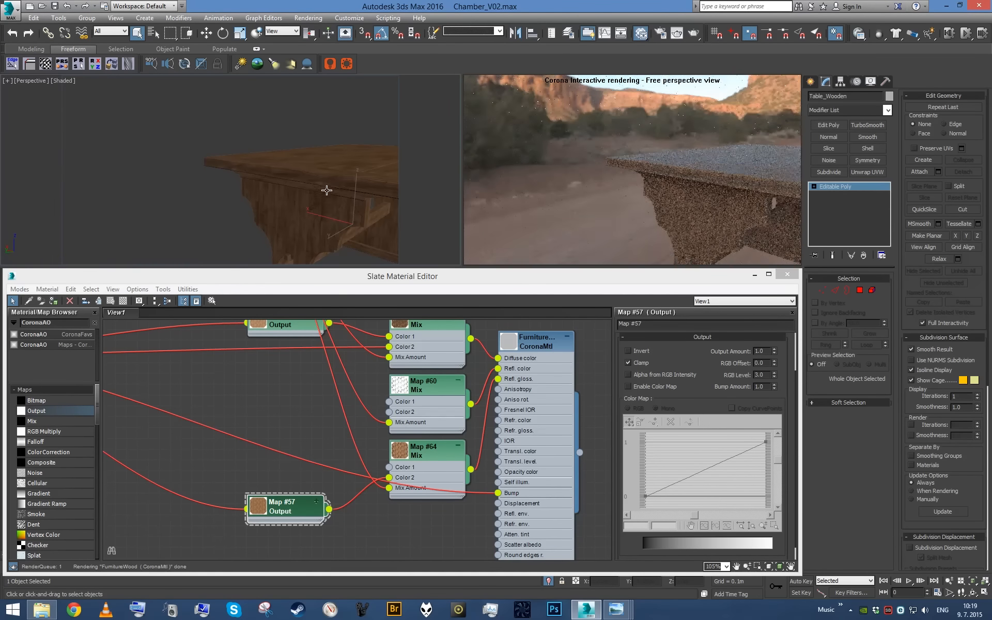
- Set the output RGB level of the Map #58 wood bitmap to 1.3 and check the table from several angles
middle_click_drag(349, 383, 383, 400)
scroll(272, 386, "down", 1)
double_click(180, 461)
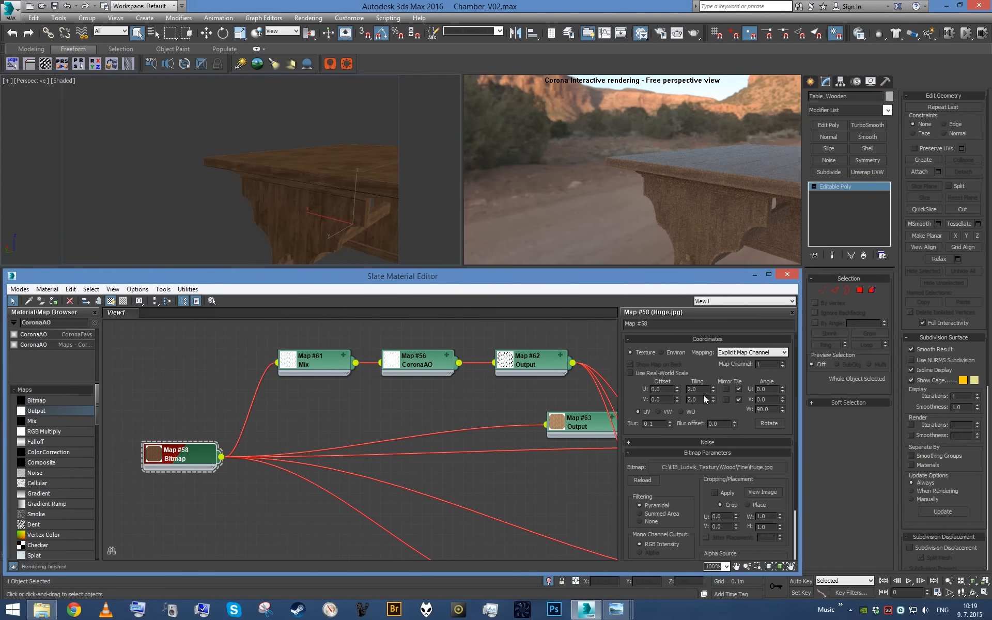
scroll(751, 529, "down", 3)
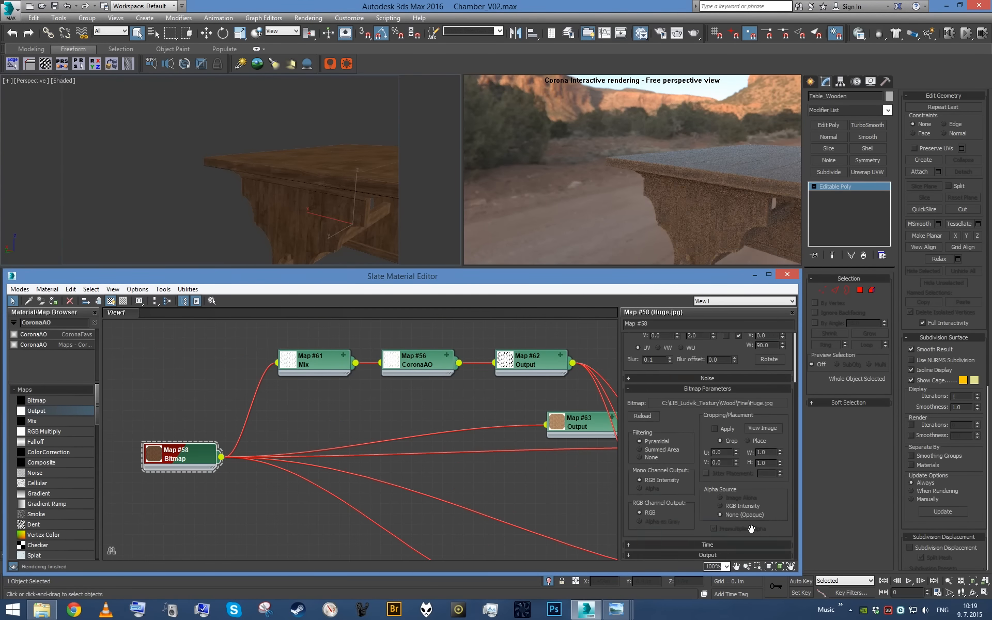
left_click(734, 555)
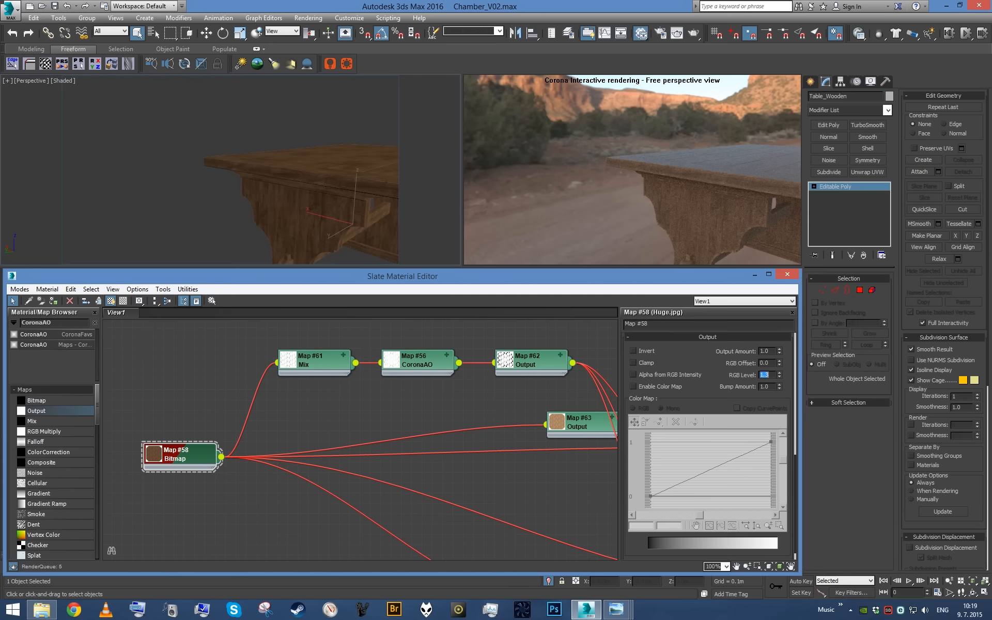
scroll(259, 166, "down", 5)
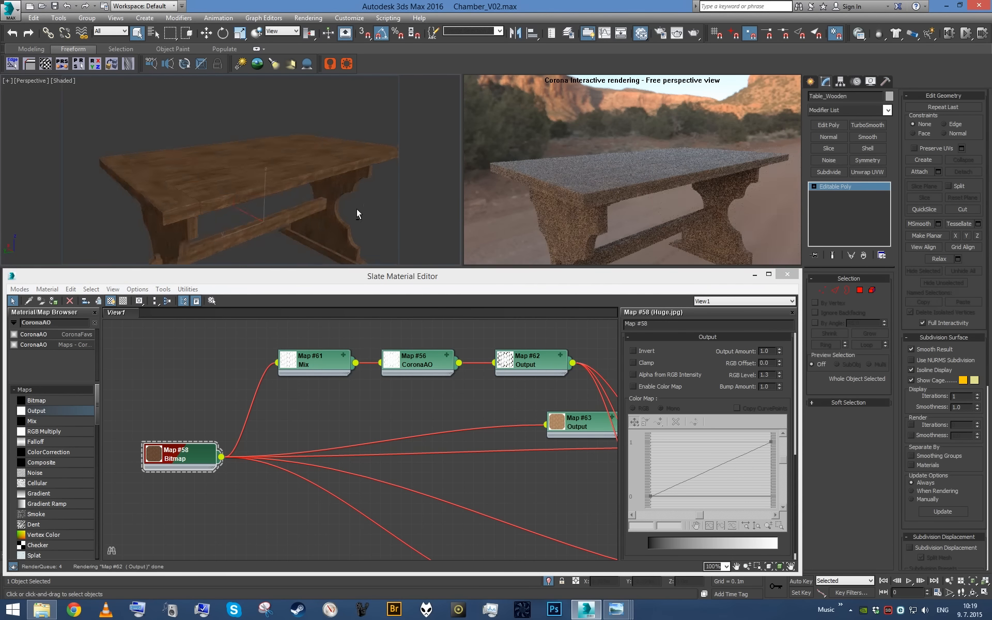
scroll(298, 194, "up", 8)
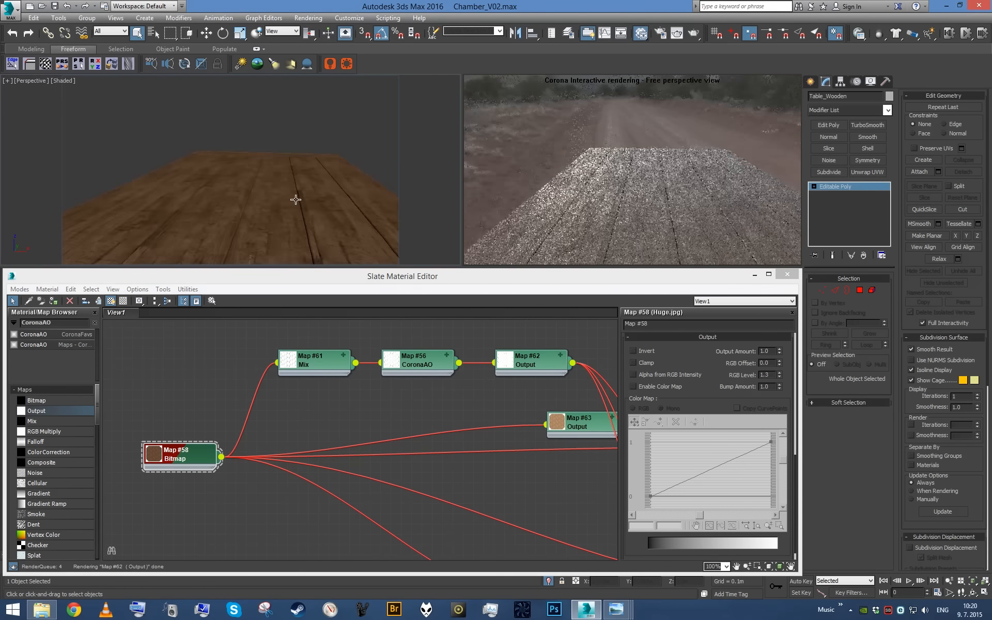
scroll(292, 204, "down", 6)
middle_click_drag(293, 203, 320, 199, "alt")
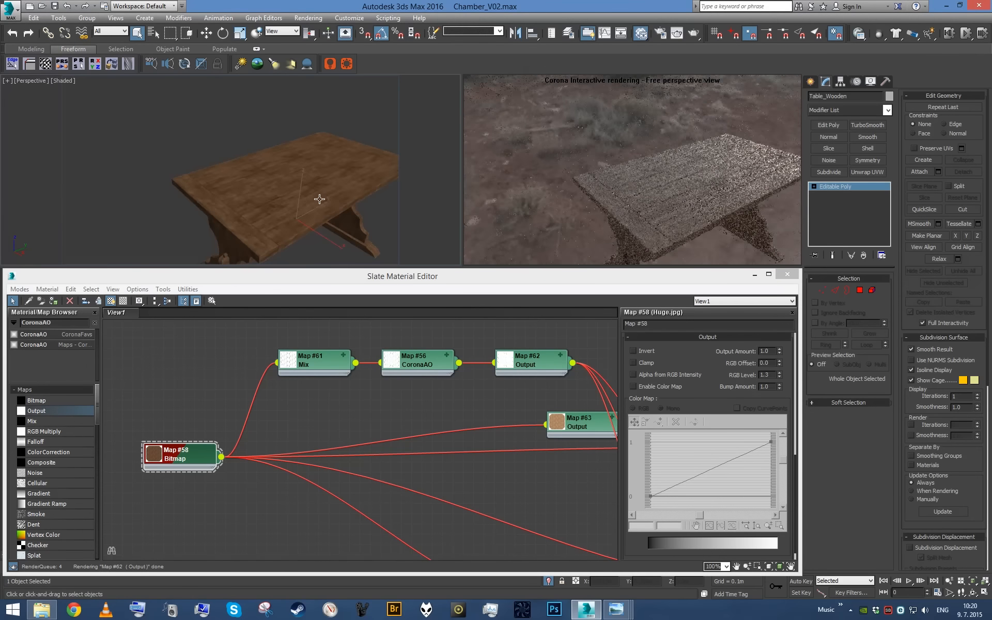
- Examine the table in the chamber's camera view, isolate it again and zoom in on its leg
key("c")
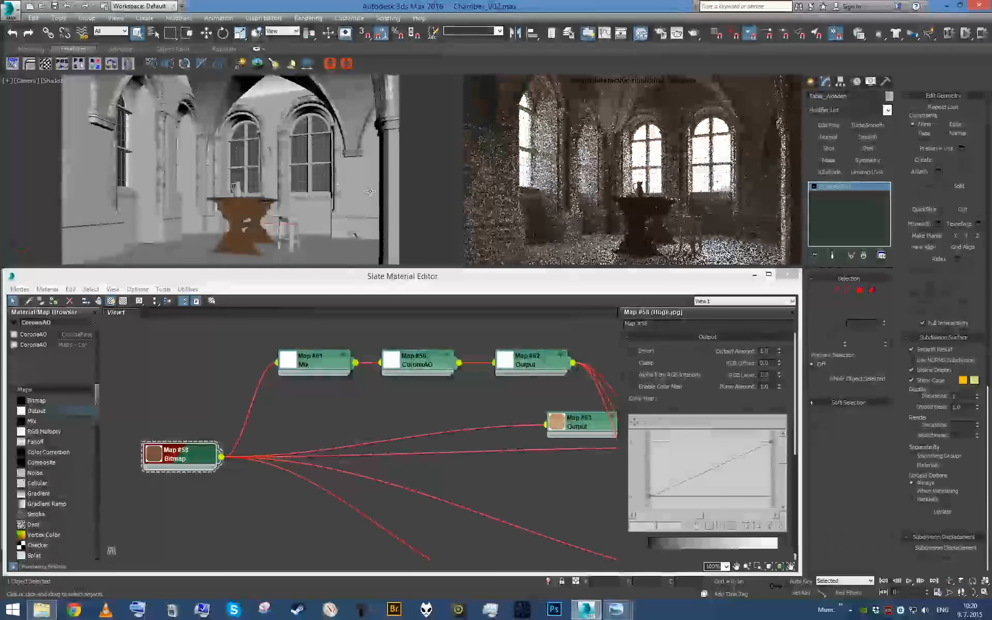
key("alt+q")
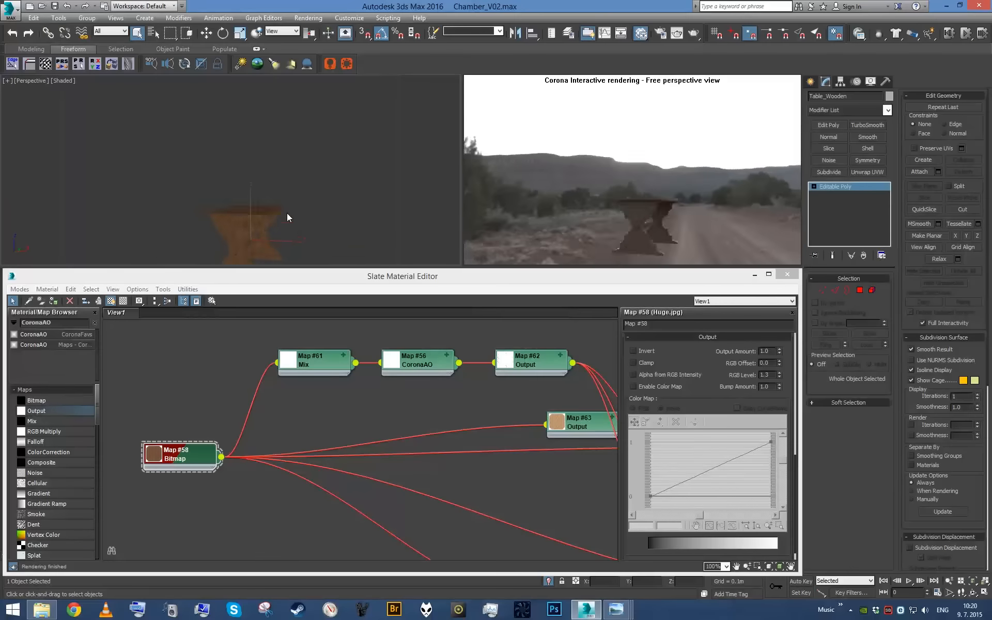
scroll(275, 138, "up", 8)
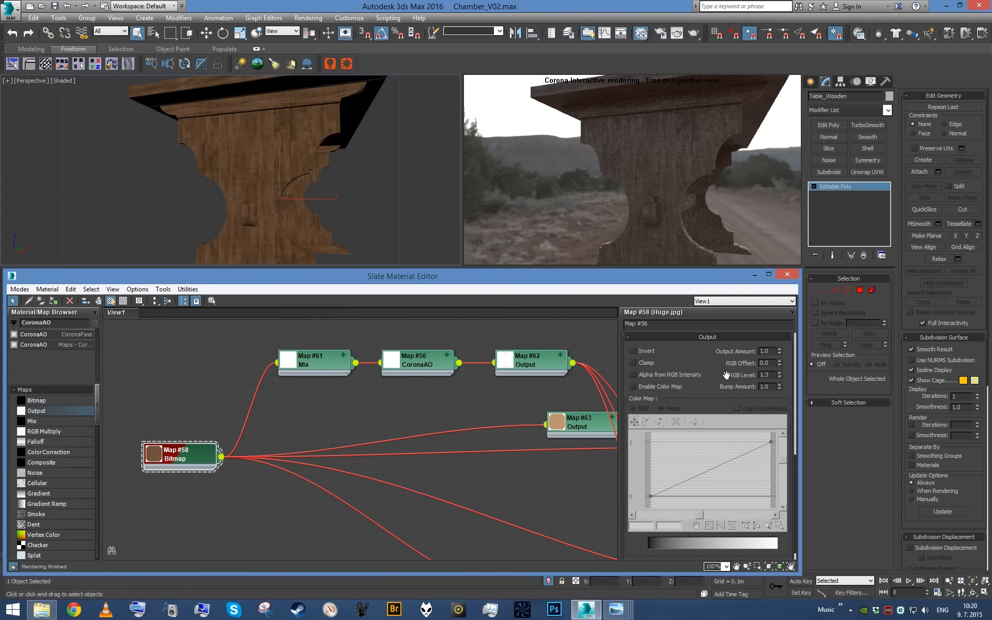
- Set the wood bitmap's U and V tiling to 1.0 and check the whole table
scroll(719, 464, "up", 5)
scroll(706, 359, "up", 2)
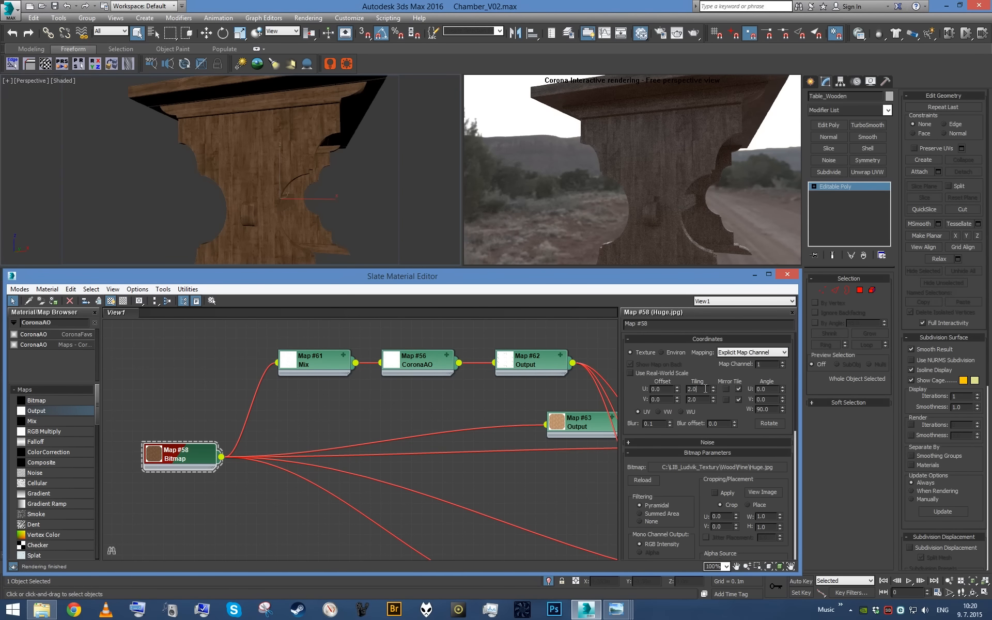
key("Tab")
type("1")
key("Return")
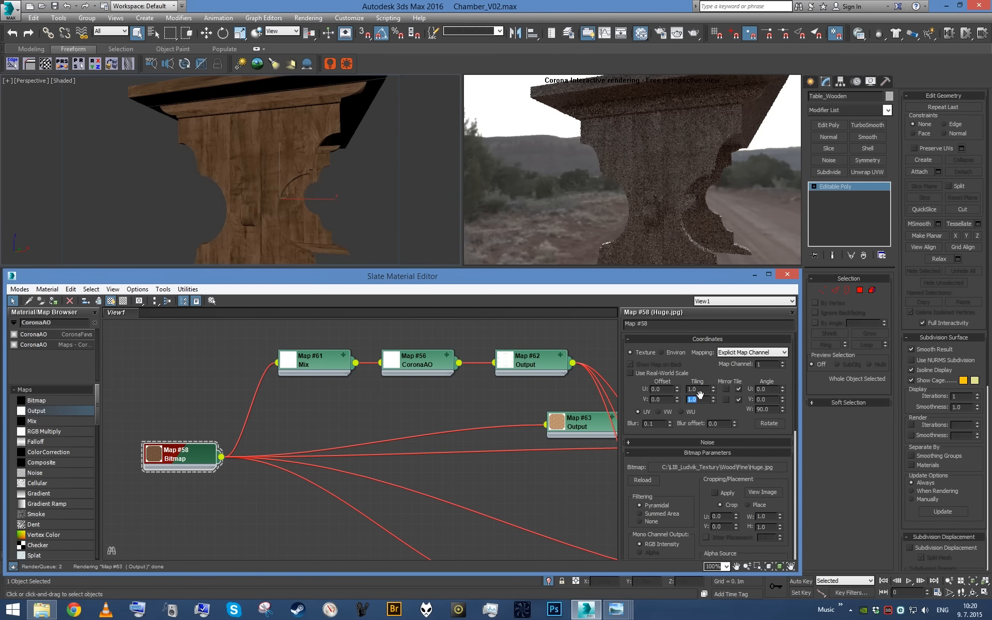
middle_click_drag(291, 192, 269, 217, "alt")
scroll(283, 213, "down", 5)
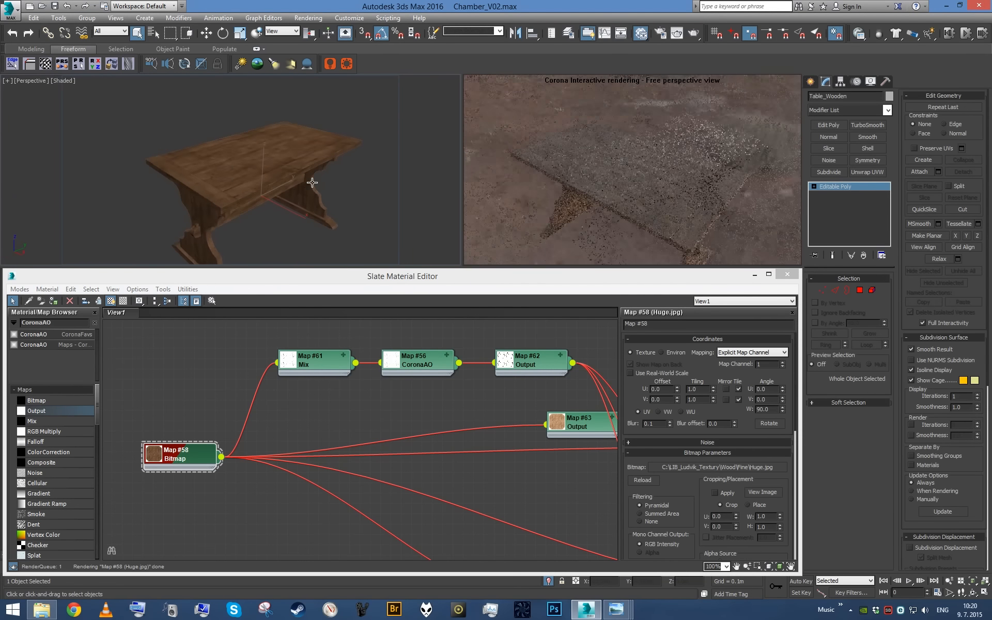
- Compare the table with the surrounding chamber objects out of isolation, isolate it again and examine the tabletop from above
left_click(549, 582)
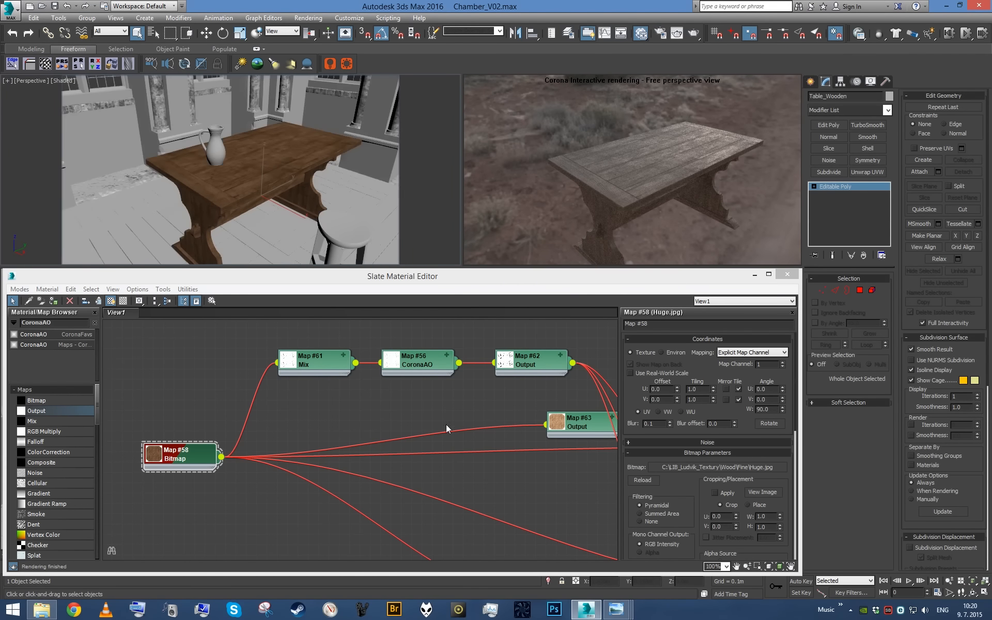
key("alt+q")
middle_click_drag(343, 211, 393, 216, "alt")
scroll(403, 455, "down", 6)
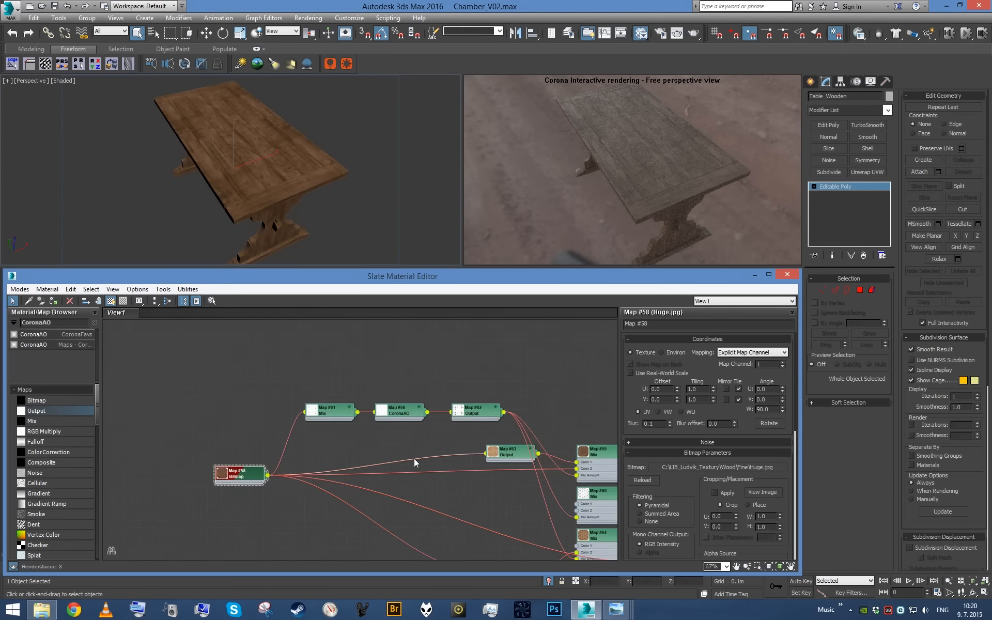
left_click_drag(223, 373, 500, 536)
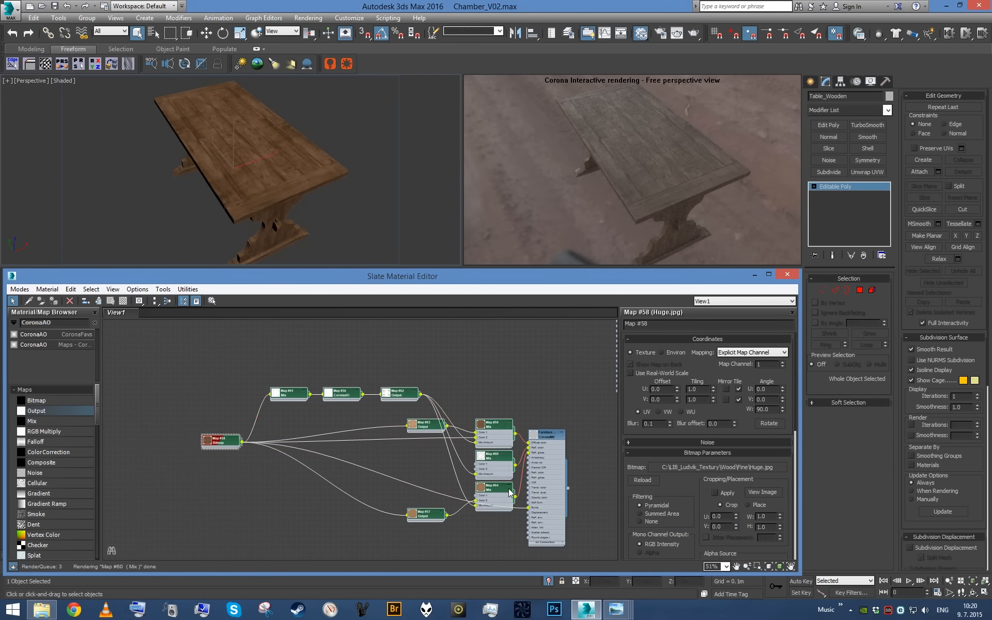
left_click_drag(509, 487, 445, 487)
scroll(477, 387, "up", 2)
middle_click_drag(447, 390, 465, 403)
scroll(465, 403, "up", 1)
left_click_drag(432, 484, 503, 442, "shift")
key("Delete")
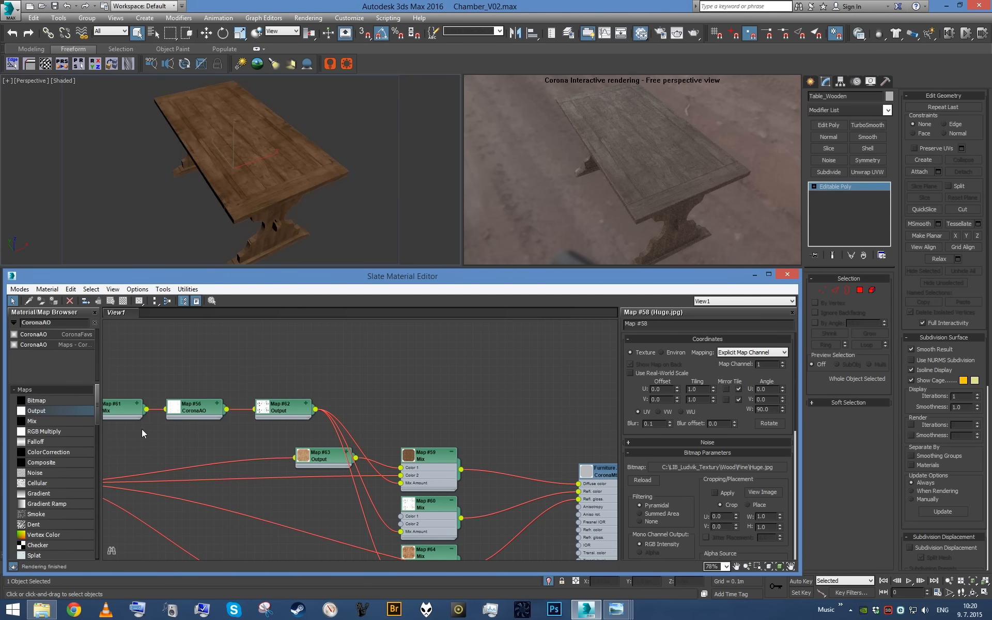
- Add a new Mix map and connect it to the FurnitureWood material's Diffuse color in place of the existing Mix
left_click_drag(51, 421, 511, 452)
scroll(461, 381, "up", 2)
scroll(321, 371, "up", 1)
middle_click_drag(321, 371, 472, 456)
scroll(471, 457, "down", 2)
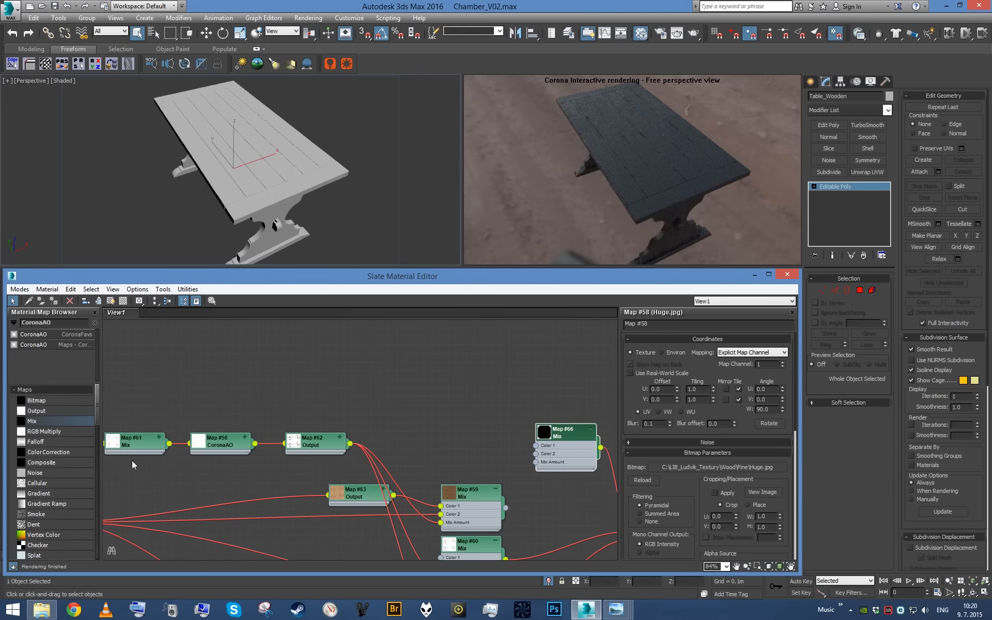
- Add a CoronaAO map and an Output map, chaining them into the Mix Amount of the new Mix map
left_click_drag(57, 336, 409, 357)
scroll(372, 408, "up", 1)
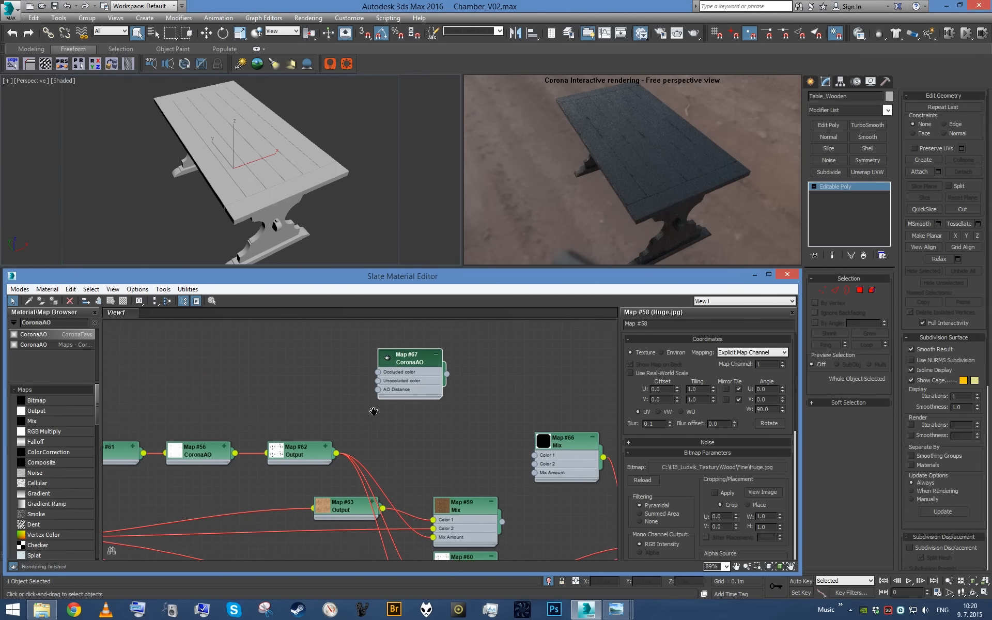
left_click_drag(345, 420, 486, 383)
scroll(486, 391, "up", 2)
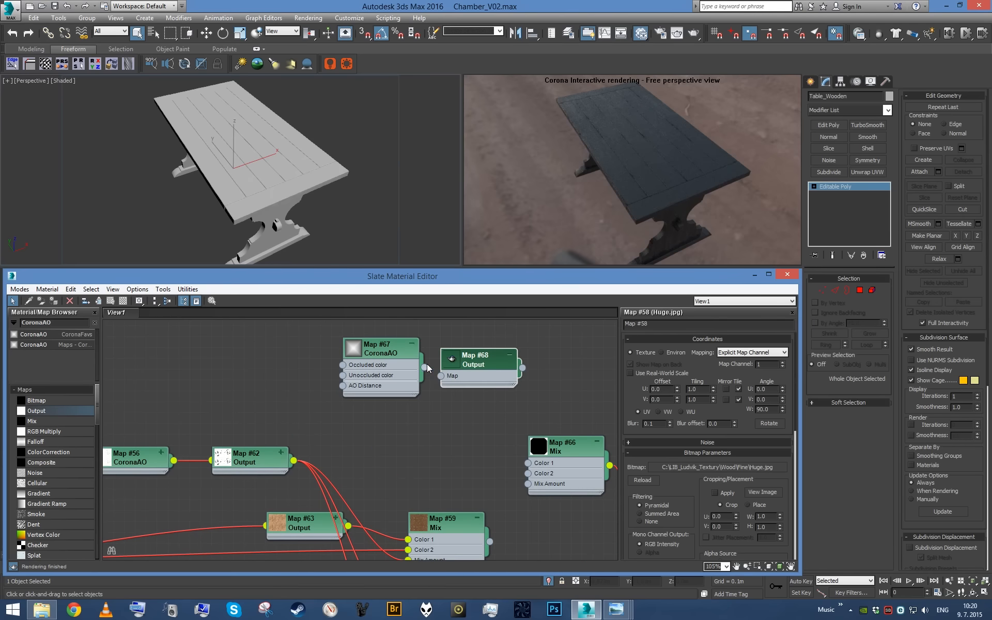
left_click_drag(425, 366, 441, 375)
left_click_drag(535, 478, 527, 484)
left_click_drag(375, 345, 342, 345)
left_click_drag(461, 366, 429, 366)
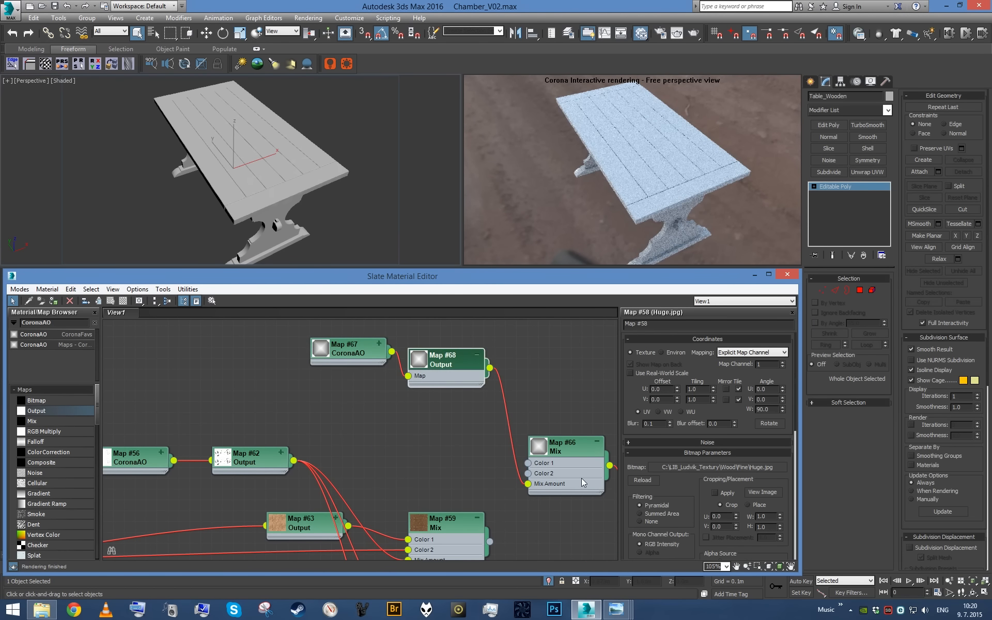
- Set Color #1 of the new Mix map to red with RGB values 225, 0, 0
left_click(581, 478)
left_click(697, 367)
left_click(395, 70)
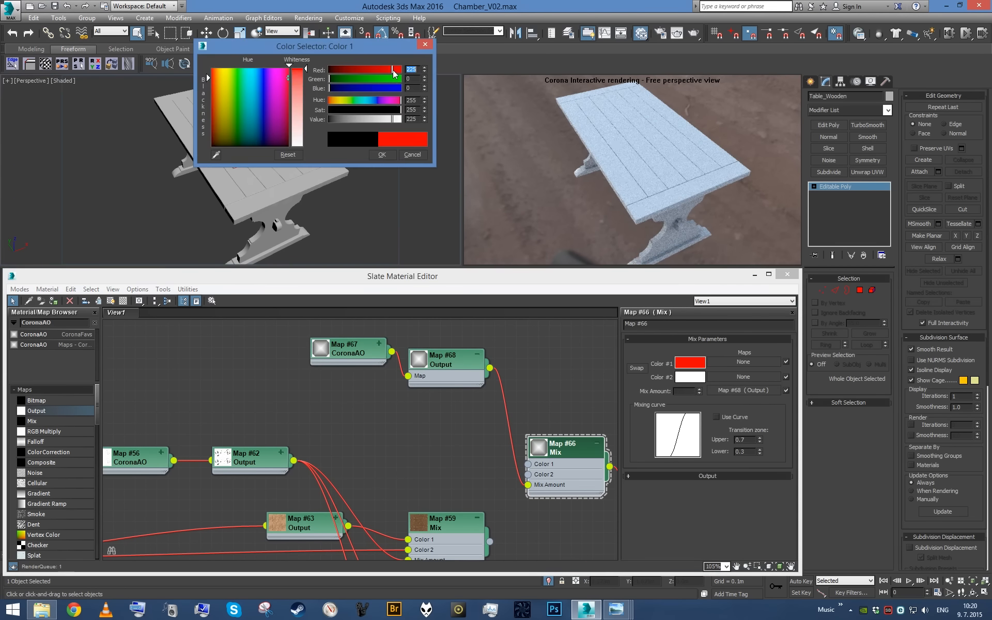
left_click(390, 154)
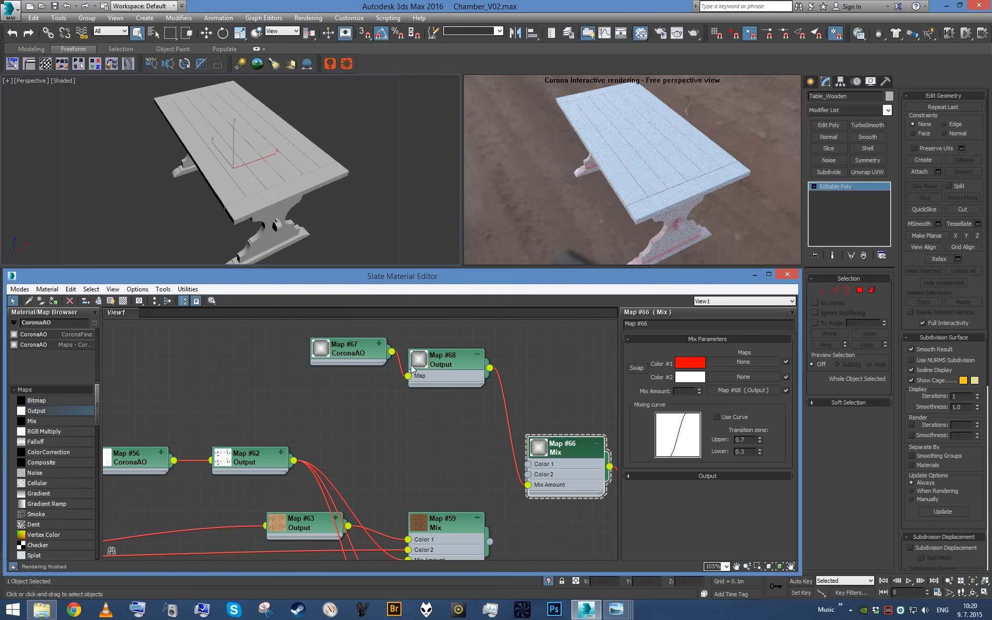
- Enable the color map on the Output fed by the new CoronaAO and bend its curve downward with a Bezier end point
left_click(344, 358)
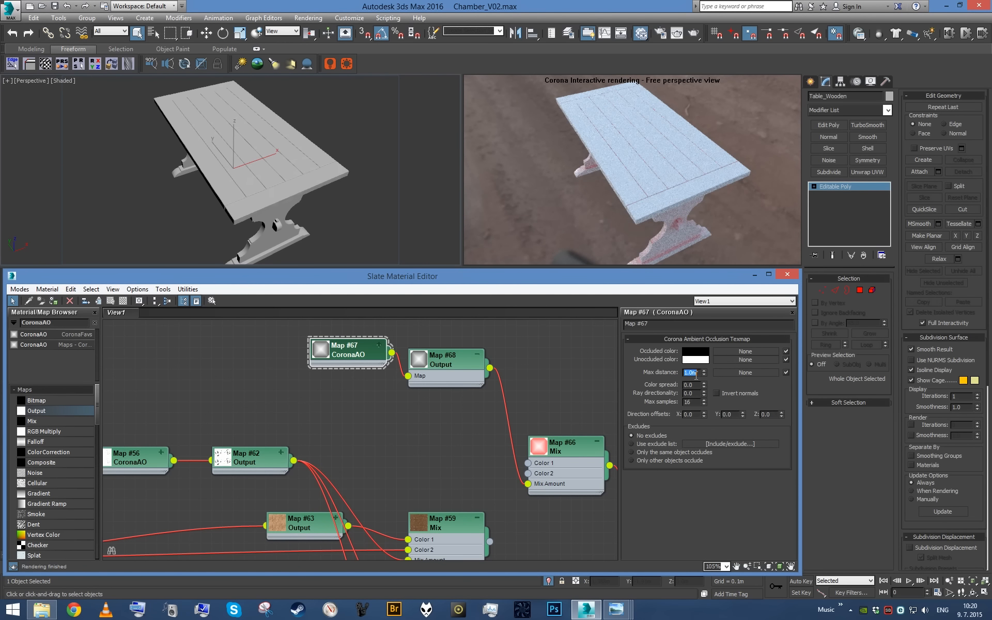
left_click(442, 378)
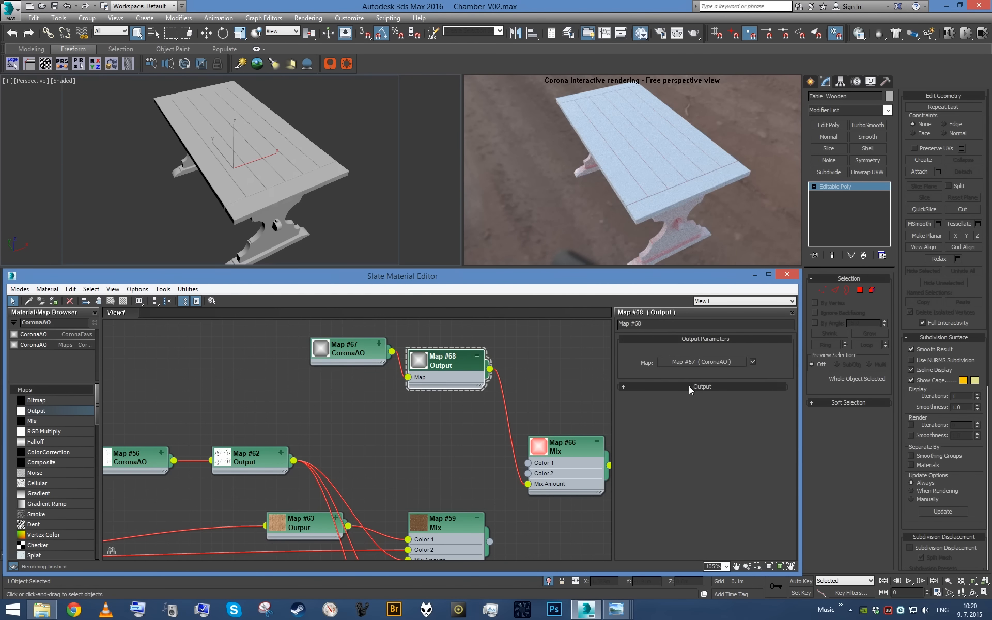
left_click(657, 388)
right_click(765, 442)
left_click(791, 472)
left_click_drag(735, 456, 774, 496)
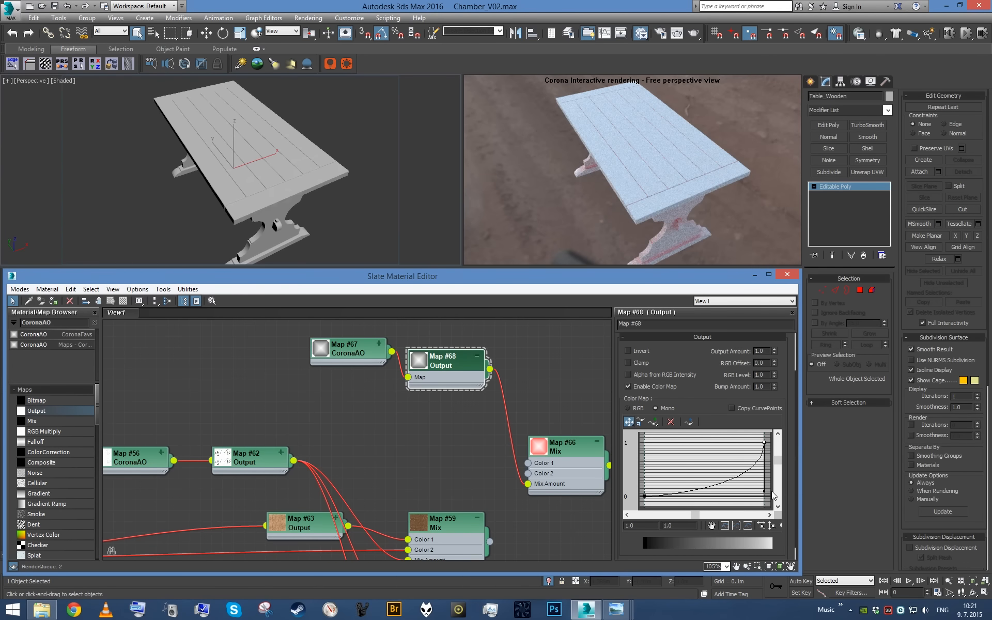
- Duplicate the Map #61 Mix and connect the copy to the new CoronaAO map's Occluded color
scroll(254, 398, "down", 1)
middle_click_drag(243, 401, 328, 429)
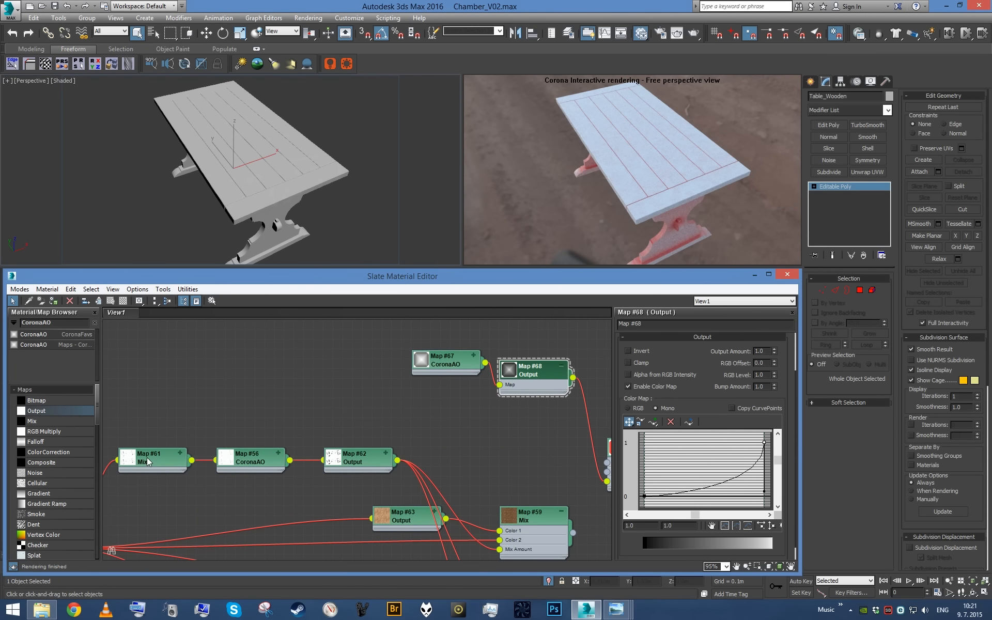
middle_click_drag(147, 458, 173, 439)
left_click_drag(193, 437, 249, 356, "shift")
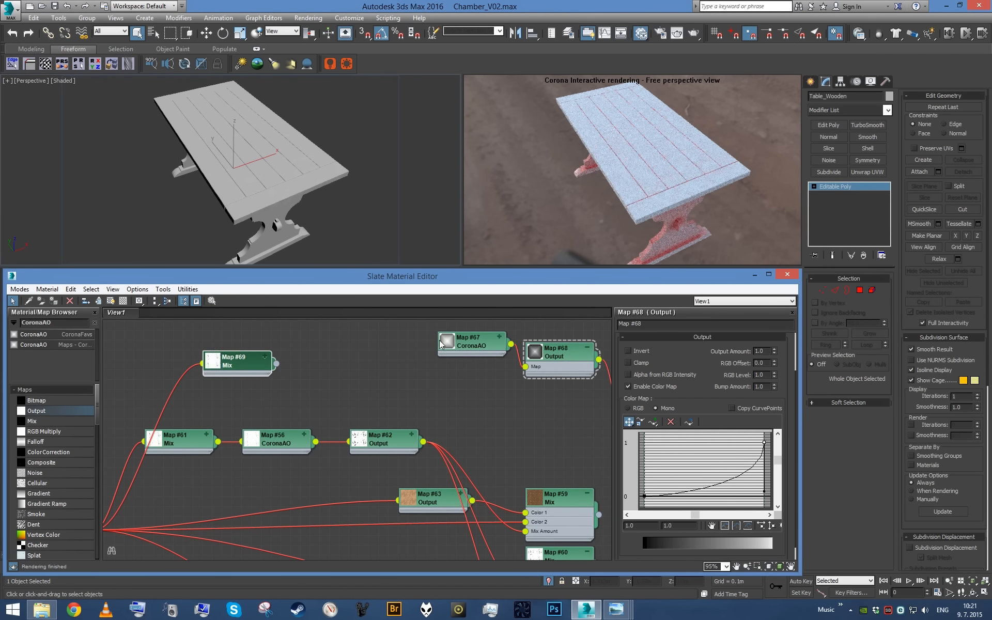
left_click_drag(276, 364, 450, 345)
left_click(467, 359)
- Examine the occlusion on the table's leg up close, then review the copied Mix and open the new CoronaAO map's parameters
middle_click_drag(323, 206, 300, 164, "alt")
scroll(279, 180, "up", 5)
left_click(241, 361)
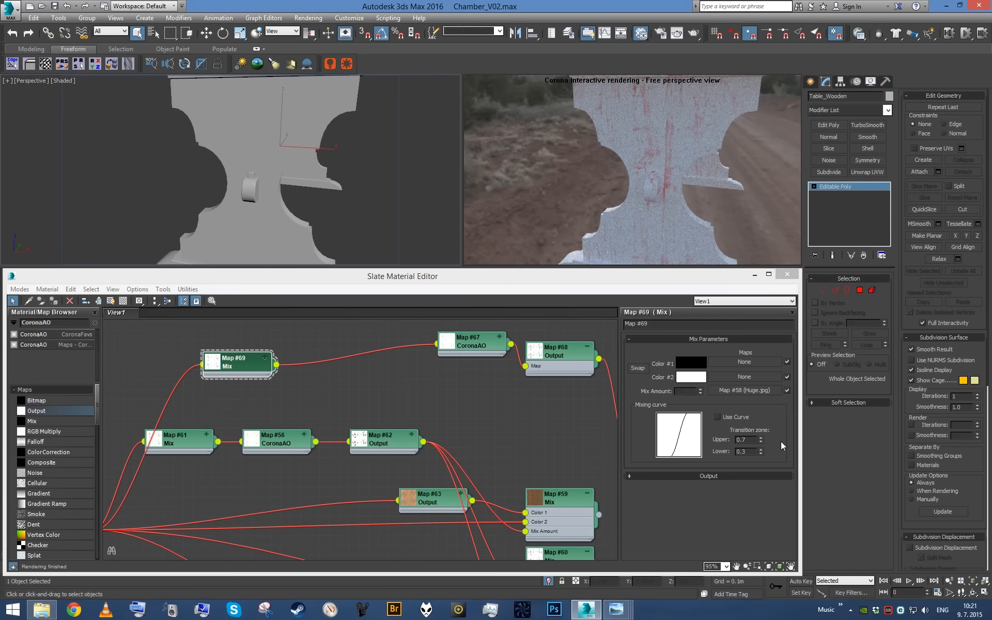
double_click(480, 341)
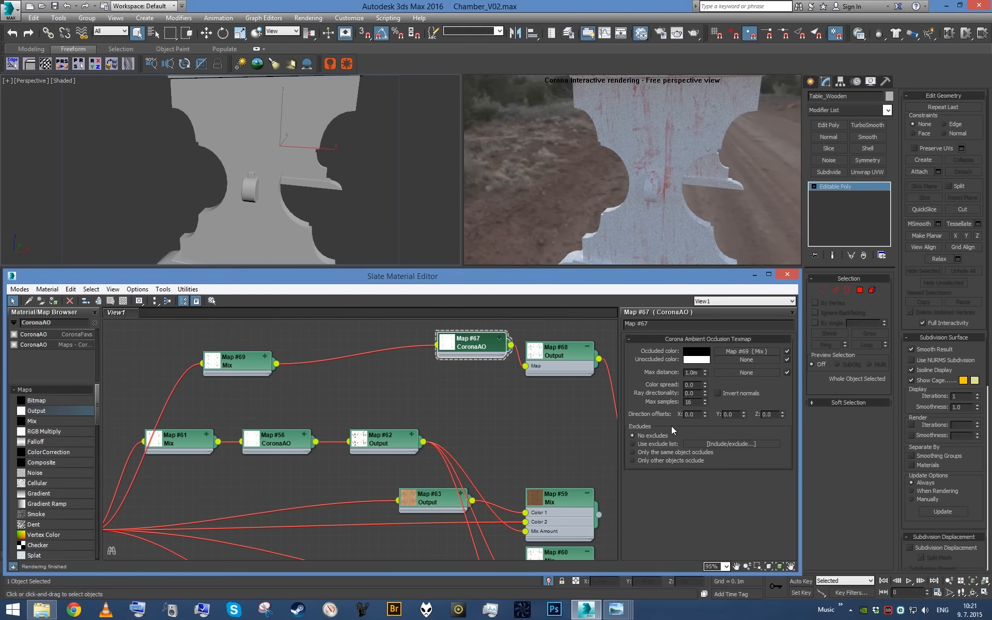
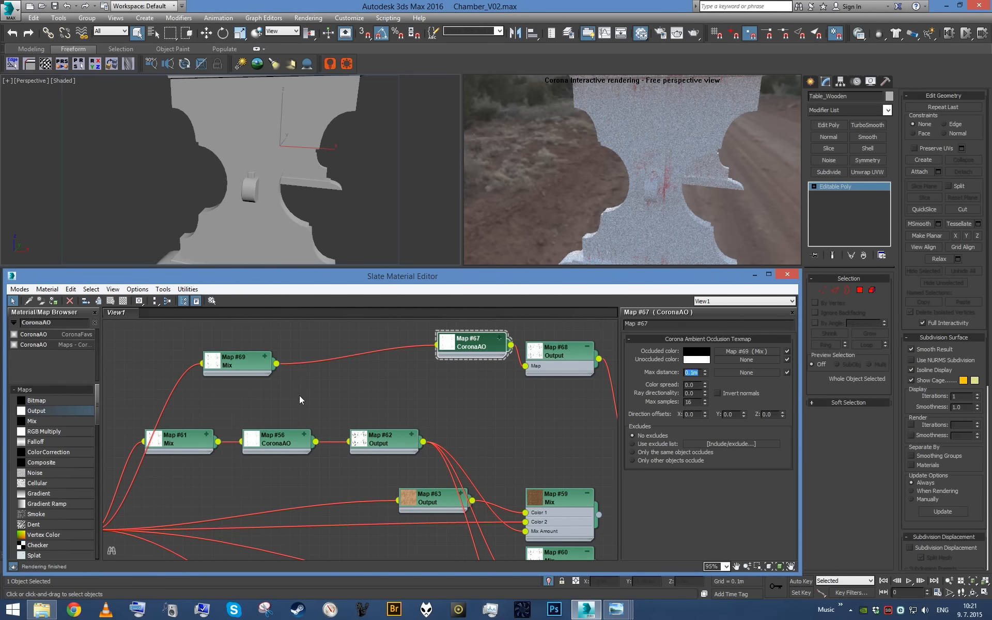
- Adjust the RGB Level of the Map #69 Mix output, trying 10 and settling on 15
double_click(231, 366)
left_click(753, 476)
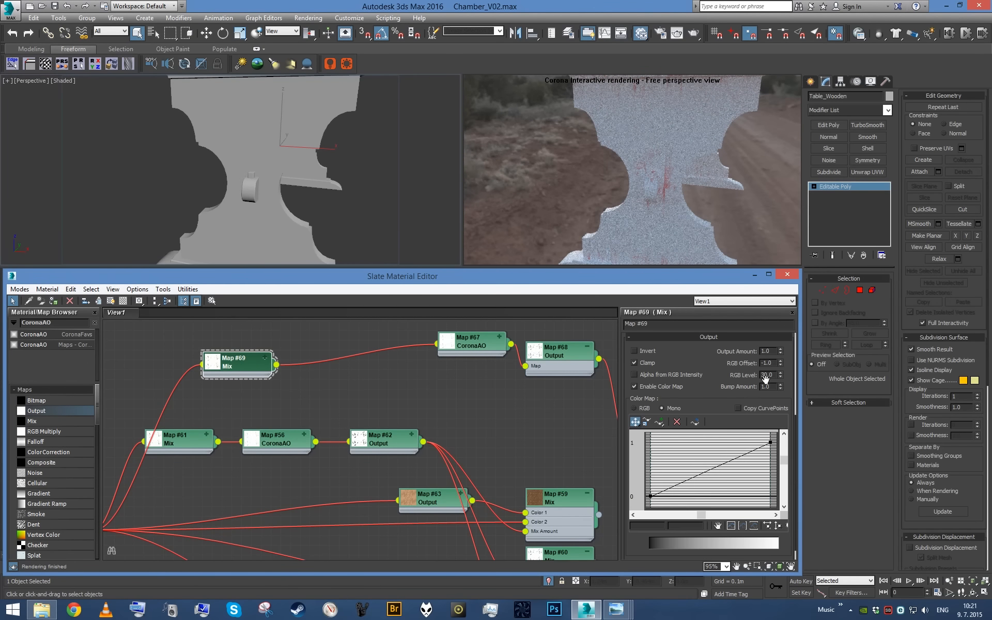
type("10")
key("Return")
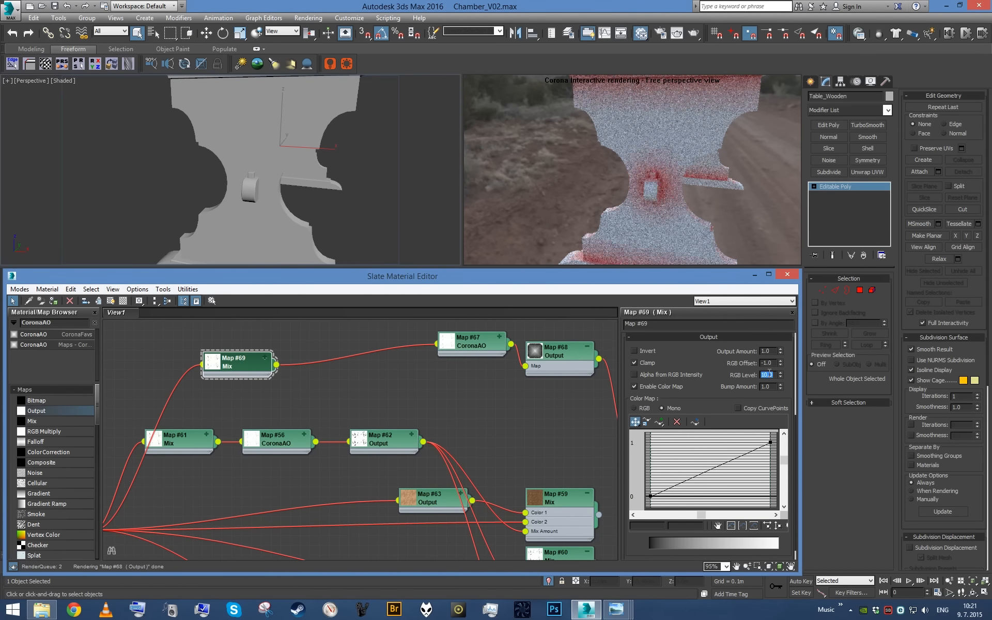
type("15")
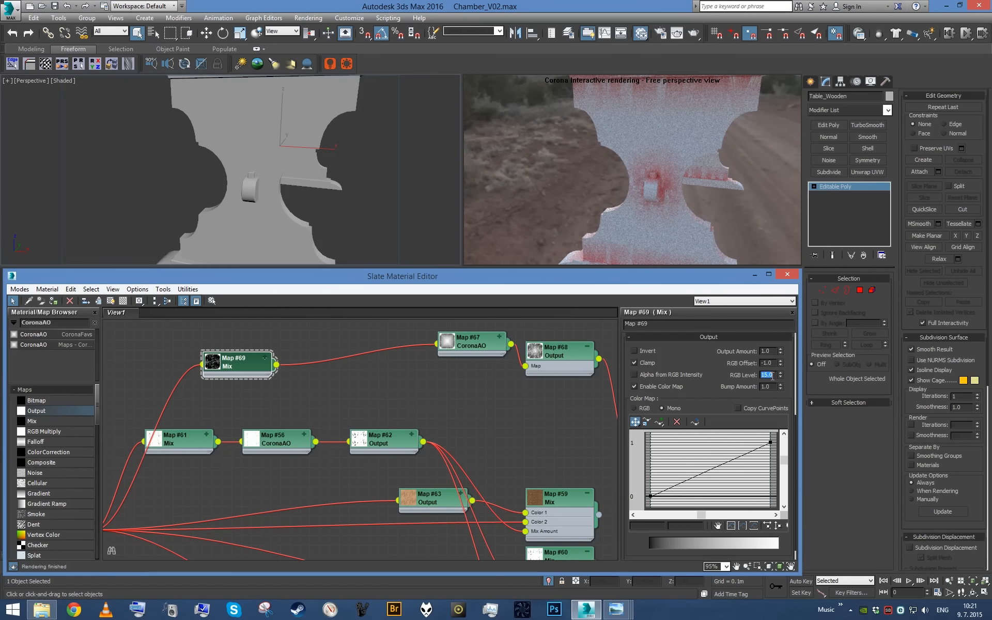
- Reshape the Map #68 Output color curve with tangent handles so it stays low and rises steeply near its upper end
double_click(475, 347)
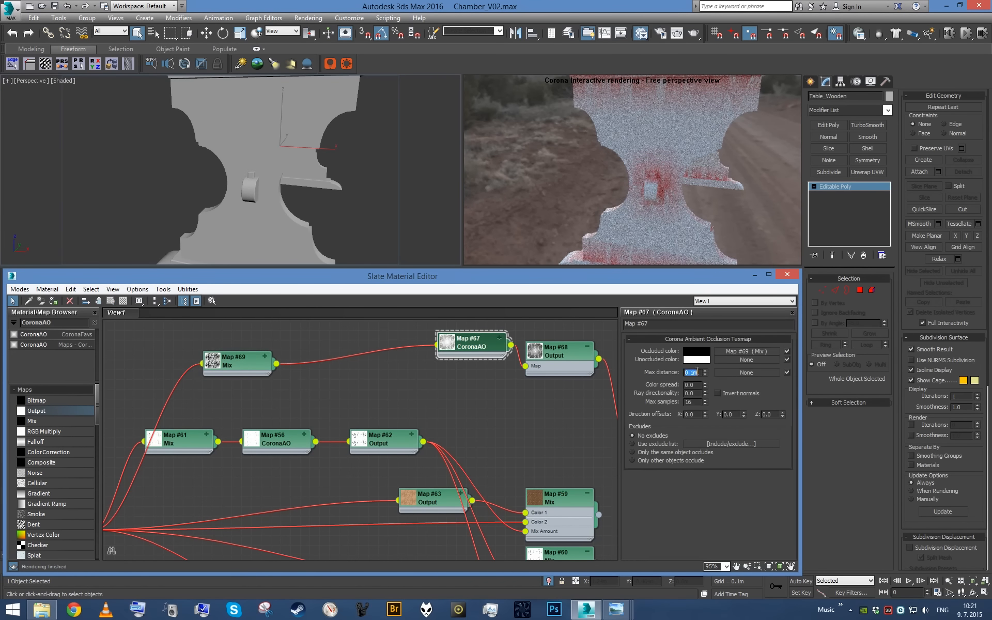
double_click(559, 362)
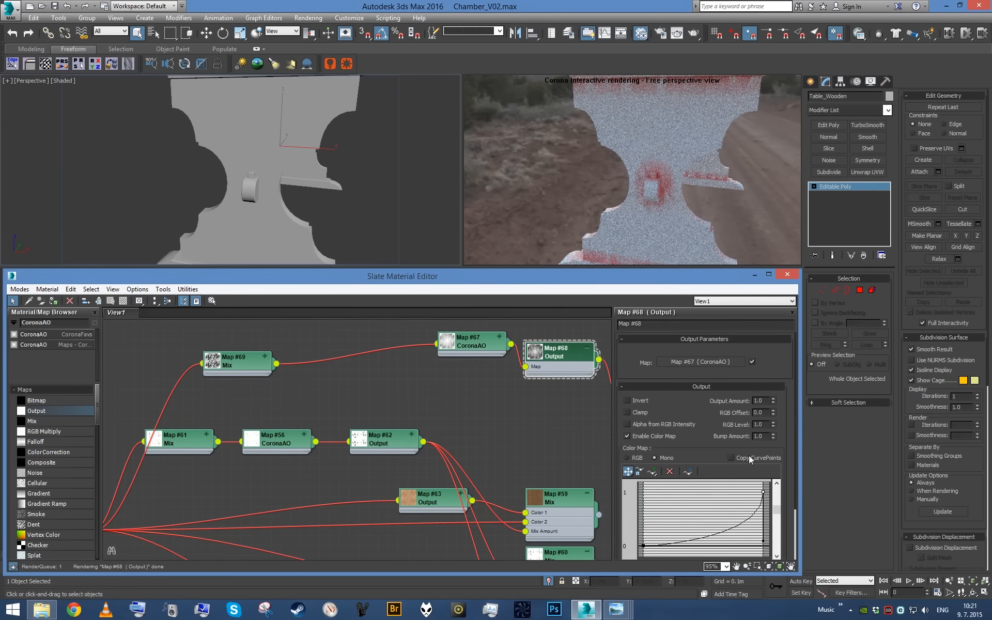
right_click(642, 547)
left_click(678, 577)
left_click_drag(675, 534, 713, 547)
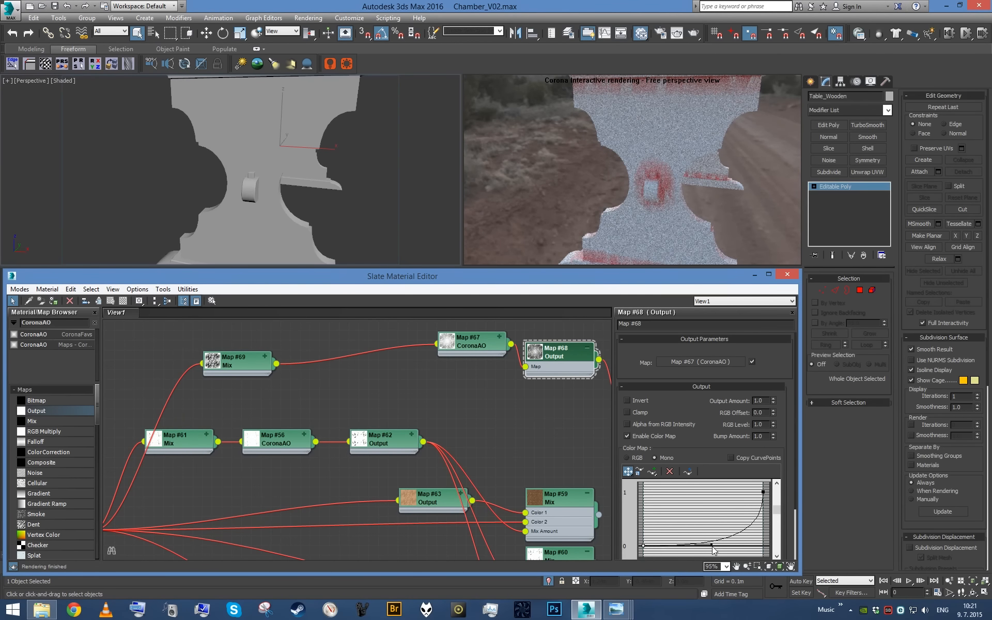
scroll(297, 208, "down", 5)
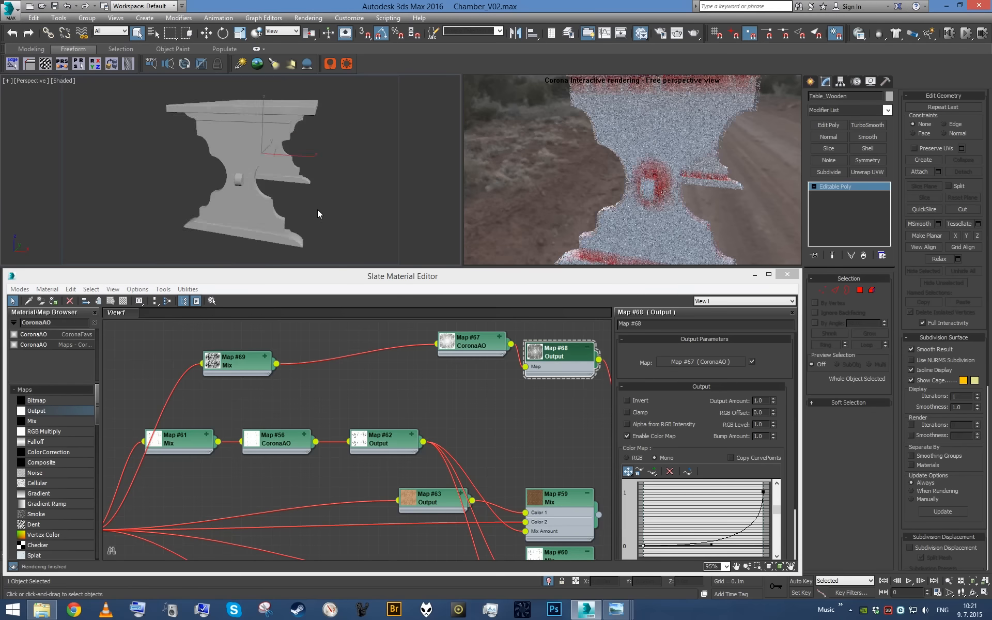
middle_click_drag(317, 215, 292, 201, "alt")
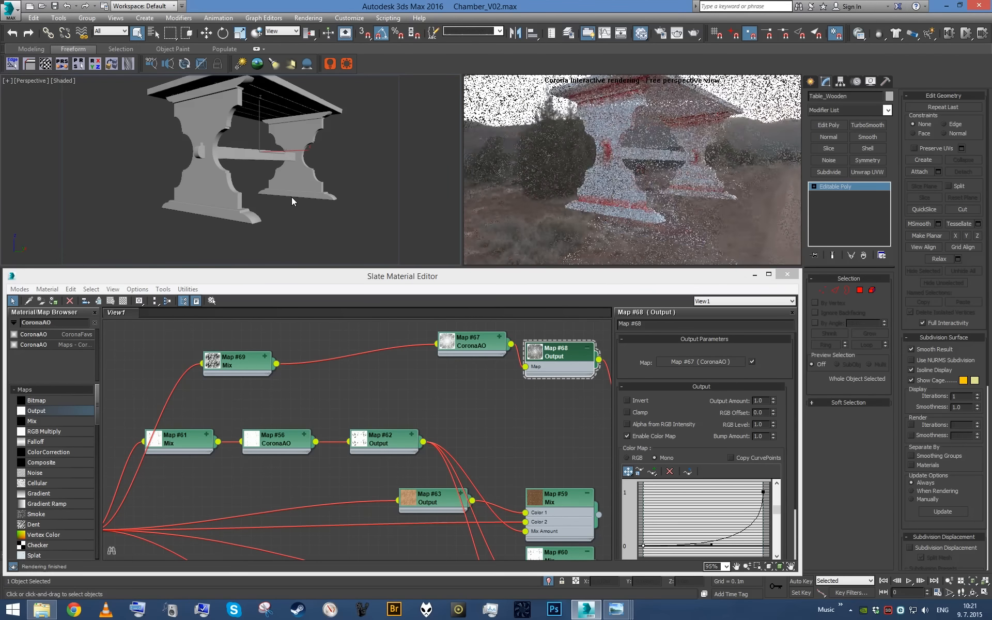
double_click(468, 349)
double_click(554, 362)
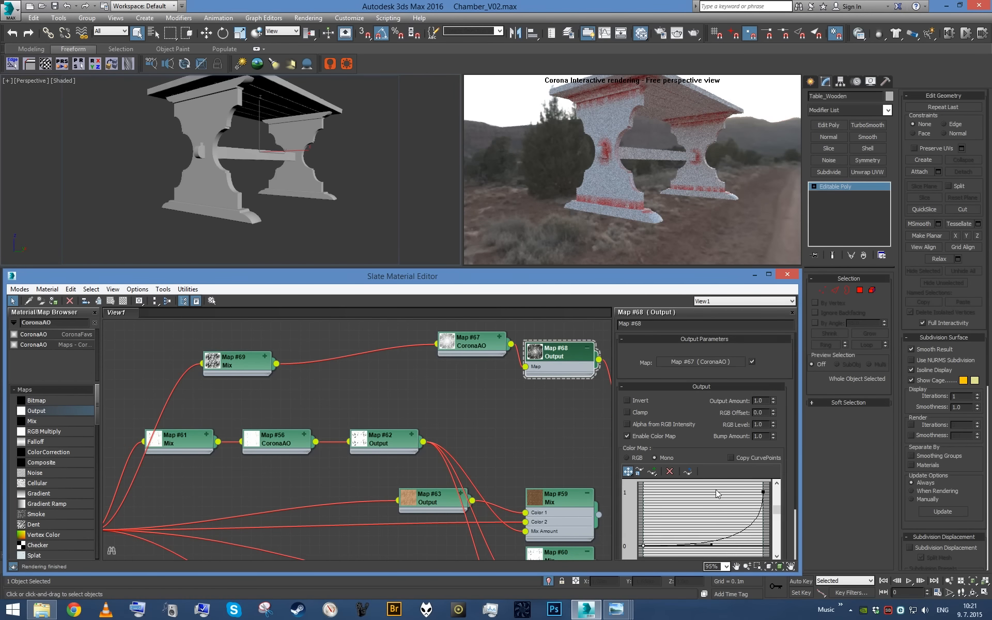
left_click_drag(718, 548, 730, 548)
left_click_drag(764, 543, 755, 541)
- Connect the Map #59 wood Mix to the Color 2 input of the red Map #66 Mix
middle_click_drag(423, 361, 304, 359)
scroll(416, 402, "up", 1)
middle_click_drag(516, 509, 385, 478)
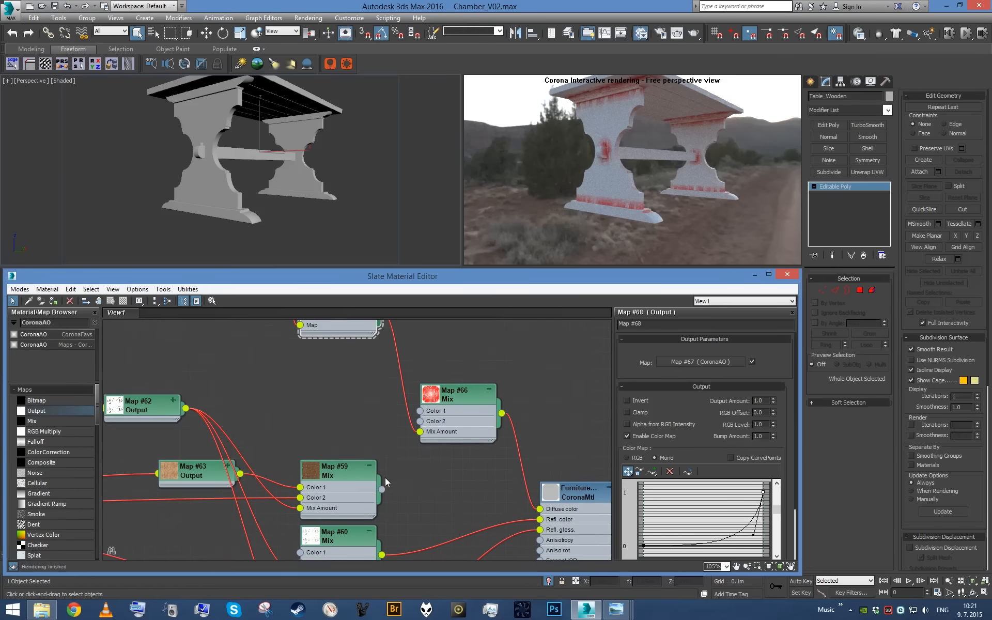
left_click_drag(382, 489, 469, 417)
middle_click_drag(319, 474, 354, 463)
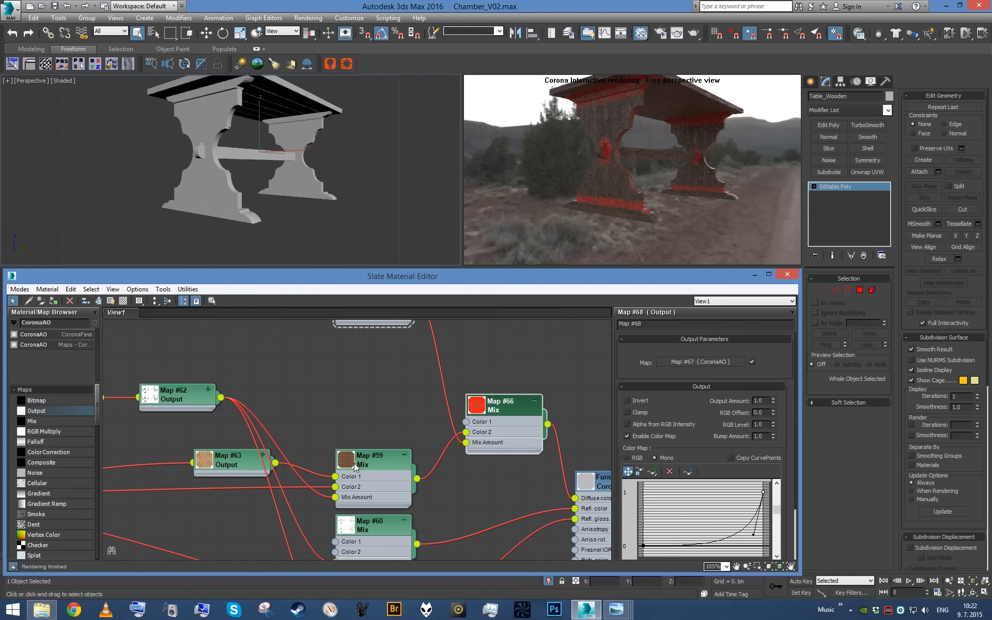
- Duplicate the Map #63 Output node above the Map #59 Mix and expand the copy's output settings
left_click_drag(232, 468, 331, 416, "shift")
double_click(331, 416)
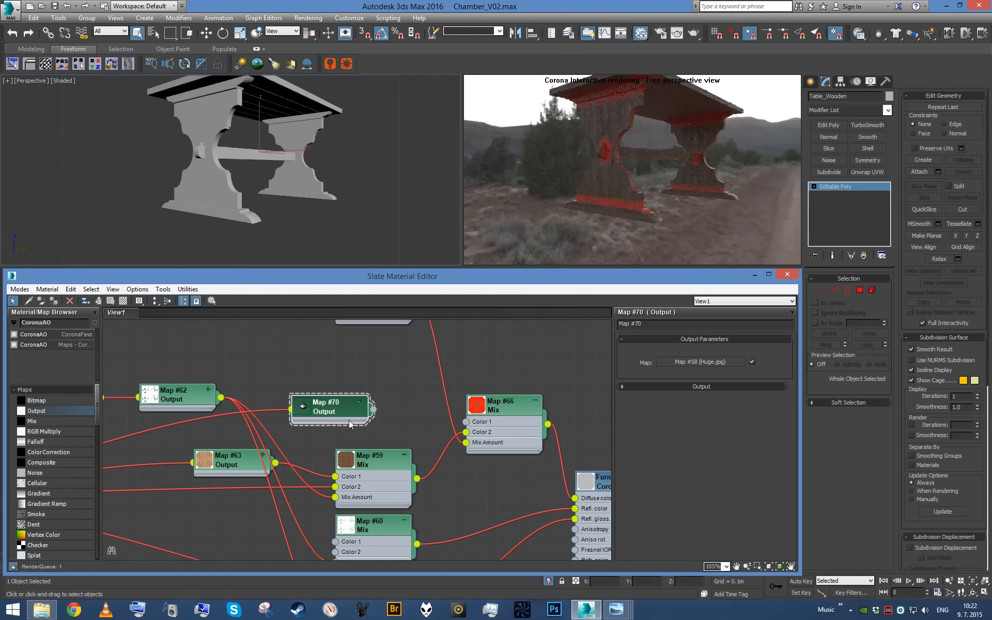
left_click(680, 388)
key("Return")
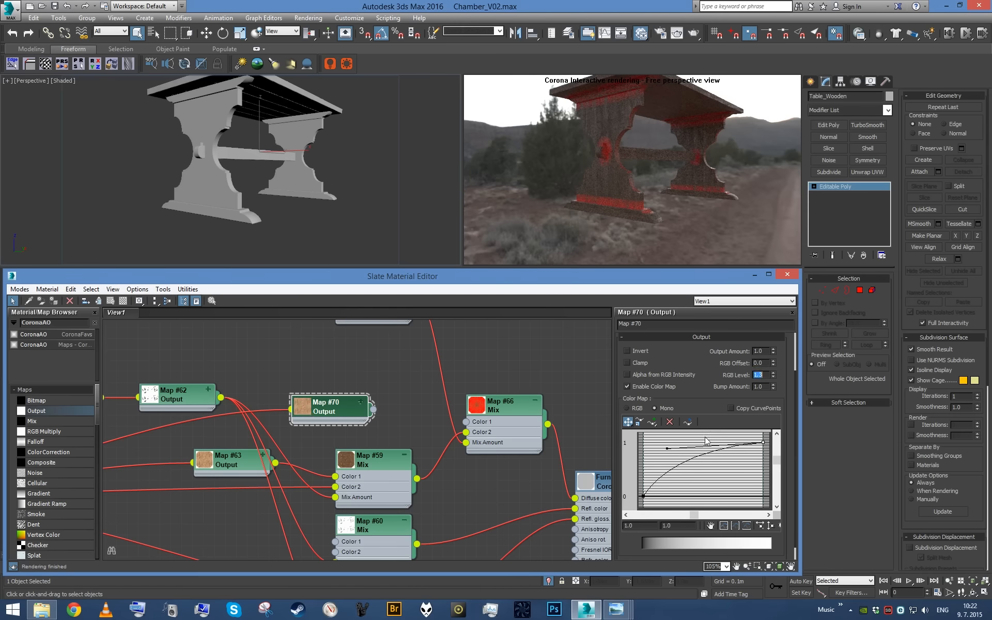
- Darken the copied Output with a downward-bent color curve and RGB Level 0.5, and connect it to Color 1 of Map #66
left_click_drag(668, 449, 733, 481)
type(".5")
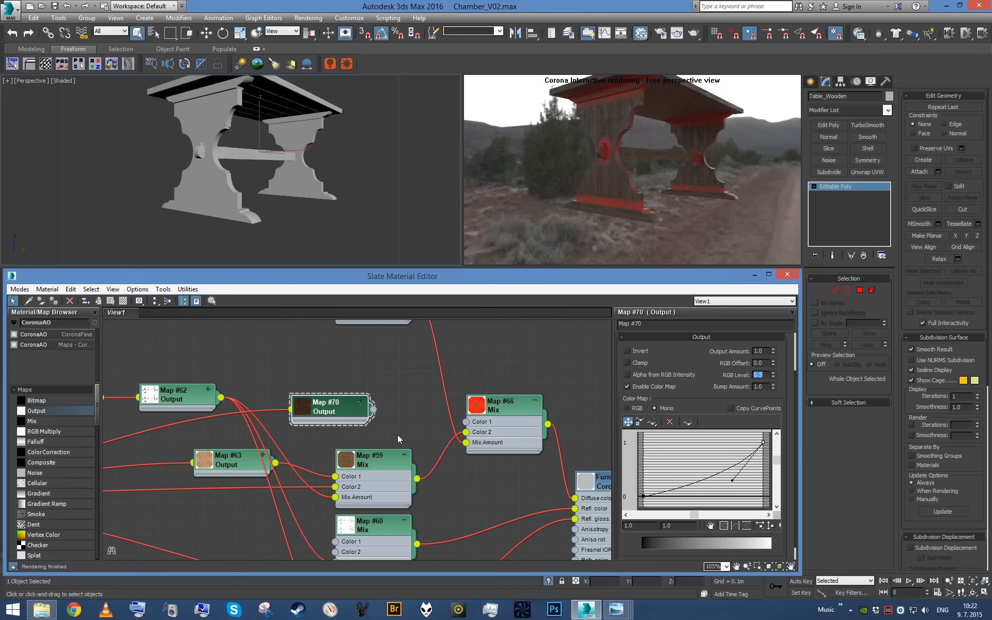
left_click_drag(373, 409, 470, 424)
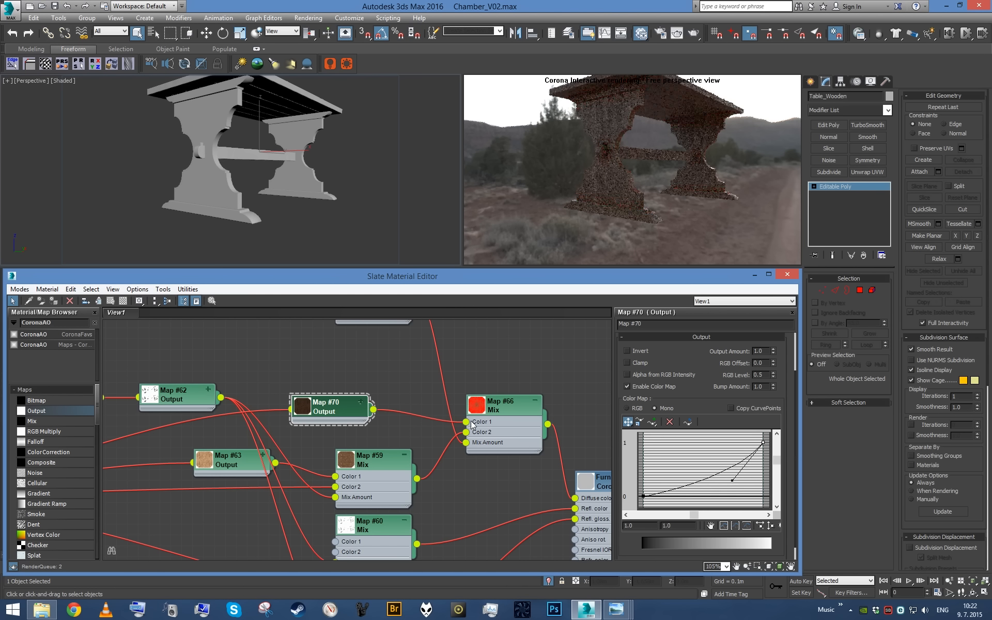
- Add a second Mix below Map #66, with Map #60 wired to Color 2 and the Map #68 Output to Mix Amount
middle_click_drag(470, 427, 320, 343)
scroll(357, 367, "down", 1)
middle_click_drag(365, 393, 355, 405)
left_click_drag(336, 361, 336, 420, "shift")
scroll(337, 419, "up", 2)
left_click_drag(466, 421, 349, 409)
left_click_drag(391, 408, 312, 418)
- Set the new Mix's Color 1 to dark grey with value 16 and connect the Mix to the Furniture material's Refl. color
double_click(387, 420)
left_click(691, 363)
left_click_drag(365, 119, 297, 108)
left_click(418, 120)
double_click(418, 120)
key("Return")
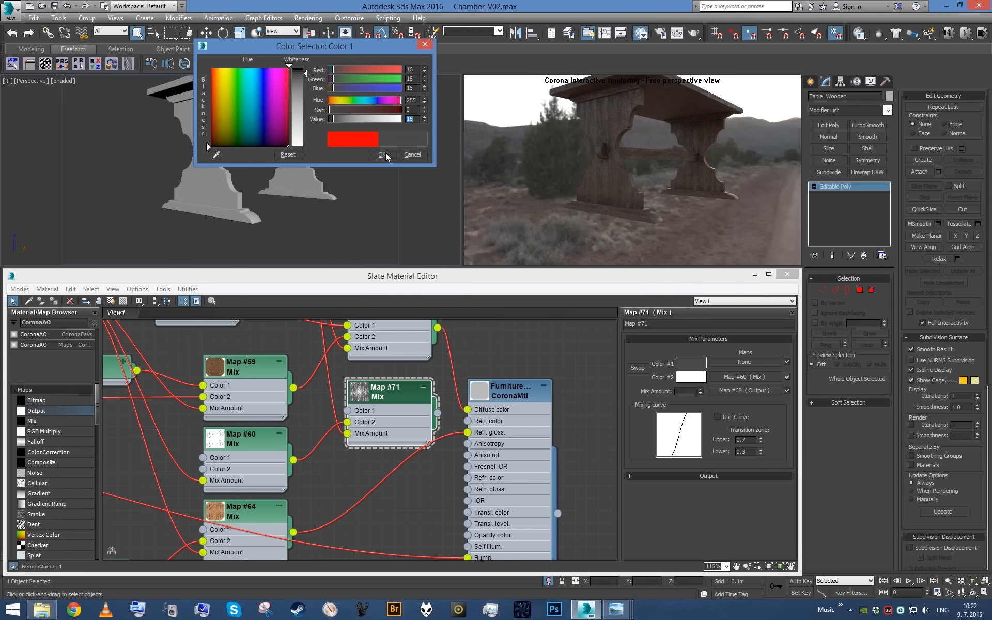
left_click(384, 154)
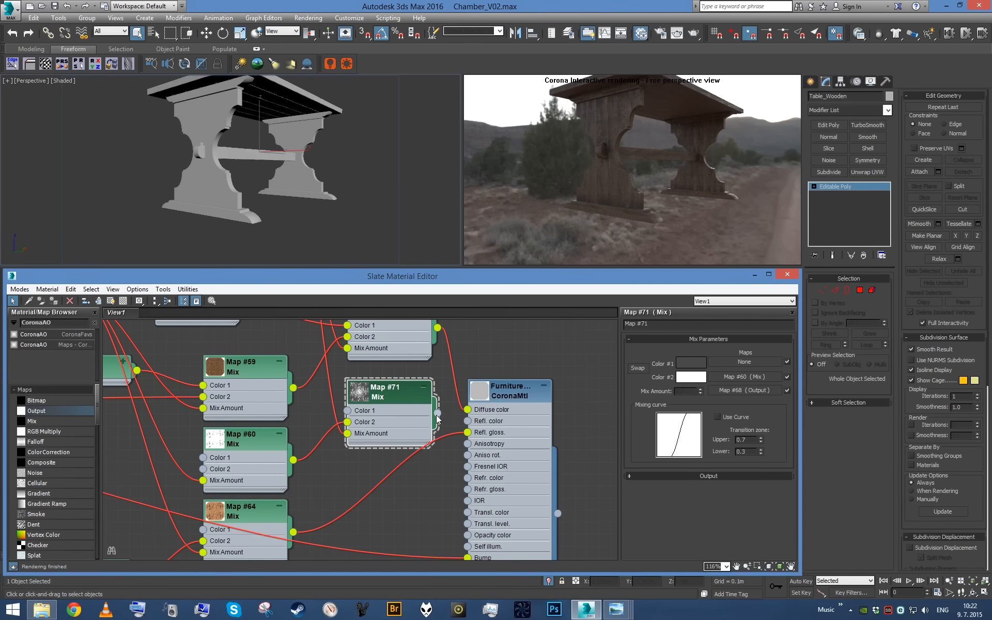
left_click_drag(470, 433, 468, 422)
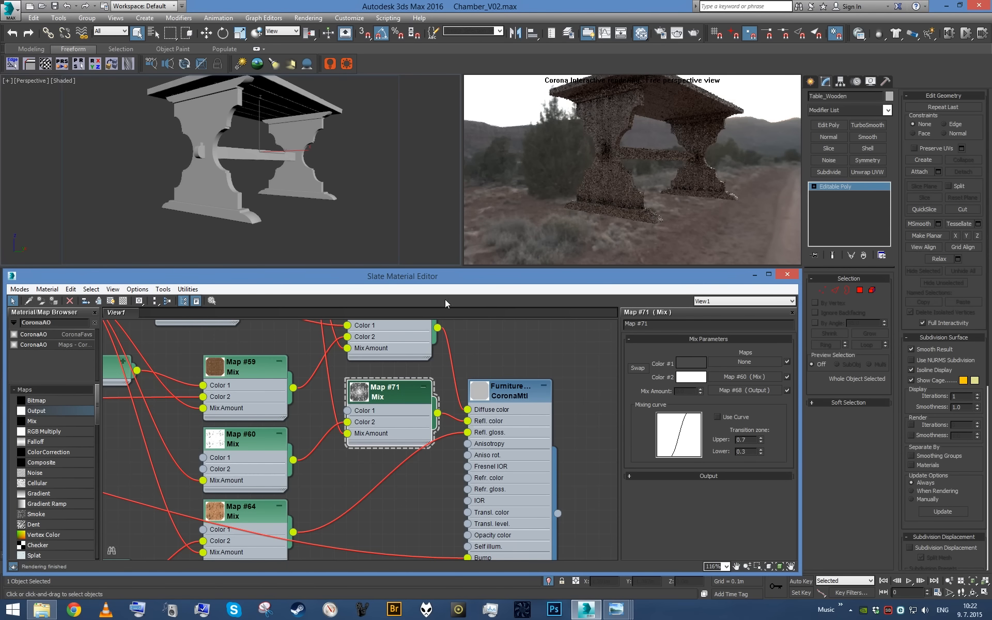
- Set the RGB Level of the Map #70 Output, which feeds Color 1 of Map #66, to 1.0
middle_click(326, 185)
scroll(326, 185, "down", 3)
middle_click_drag(325, 185, 332, 194, "alt")
middle_click_drag(269, 393, 328, 503)
scroll(327, 503, "up", 1)
double_click(256, 409)
type("1")
key("Return")
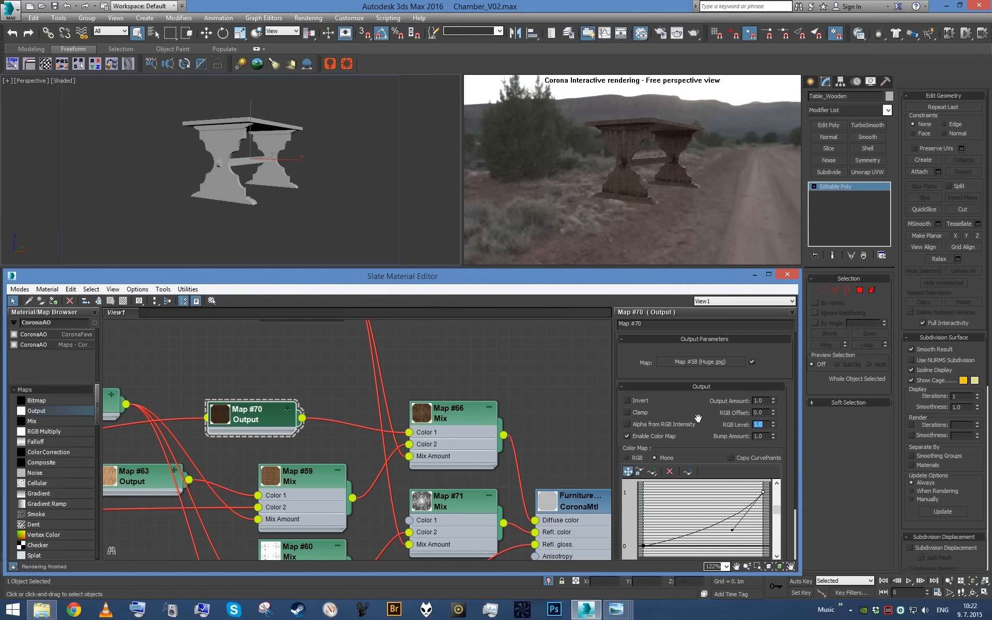
- End the table's isolation to bring back the full chamber scene, and save the file
middle_click(301, 154)
scroll(300, 153, "up", 5)
mouse_move(311, 154)
middle_mouse_down("alt")
mouse_move(283, 150)
mouse_move(314, 148)
middle_mouse_up("alt")
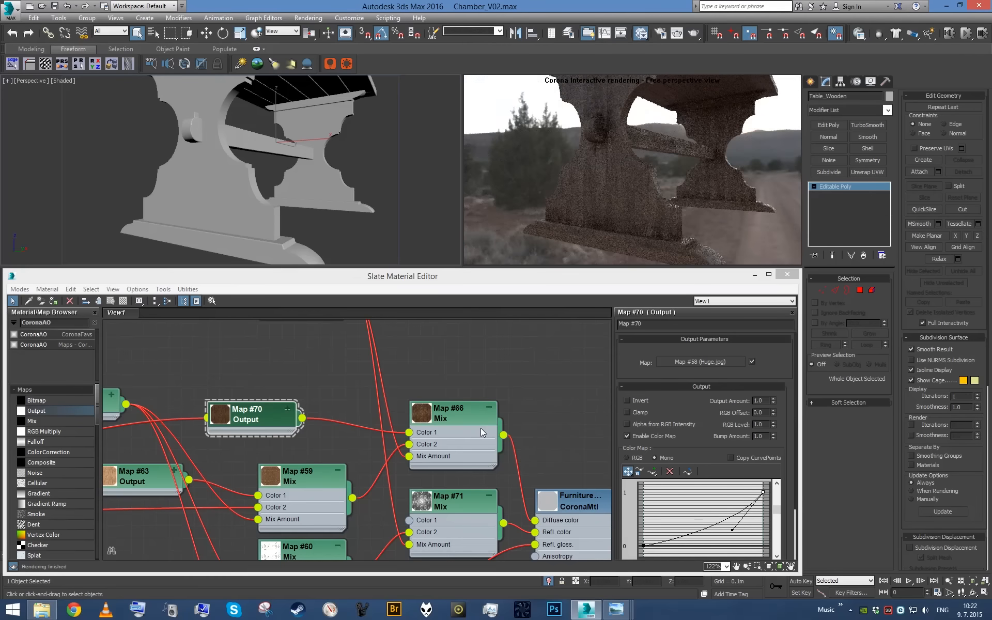
scroll(305, 190, "down", 3)
middle_click_drag(305, 190, 305, 222, "alt")
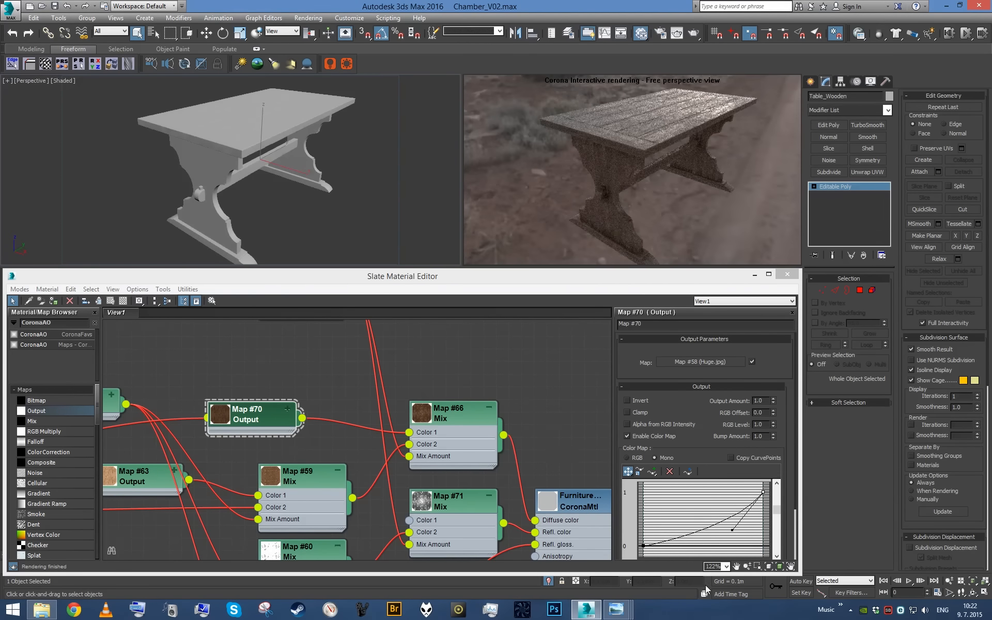
left_click(551, 581)
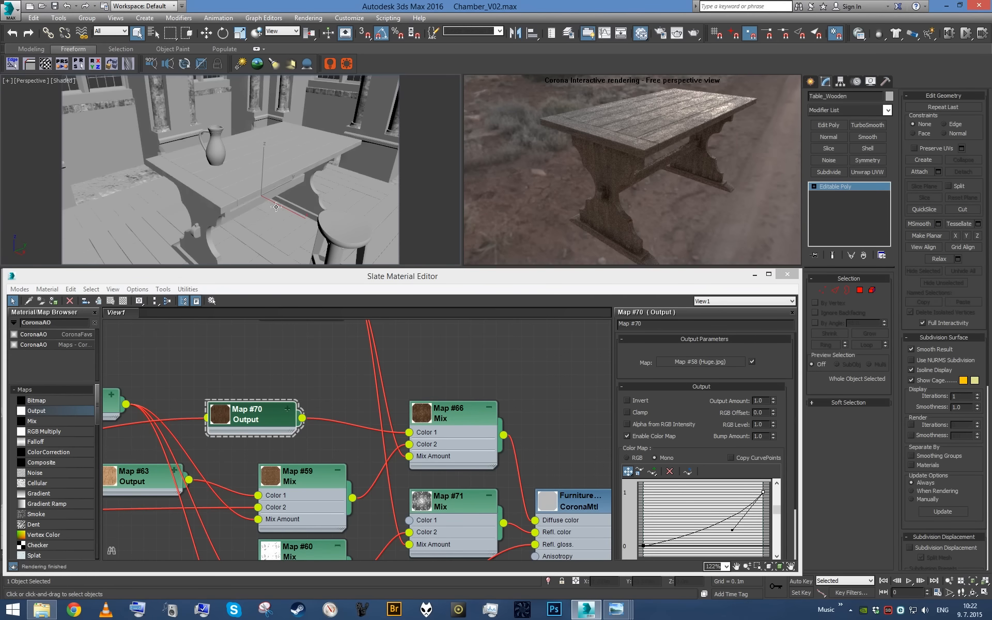
middle_click_drag(276, 207, 288, 213)
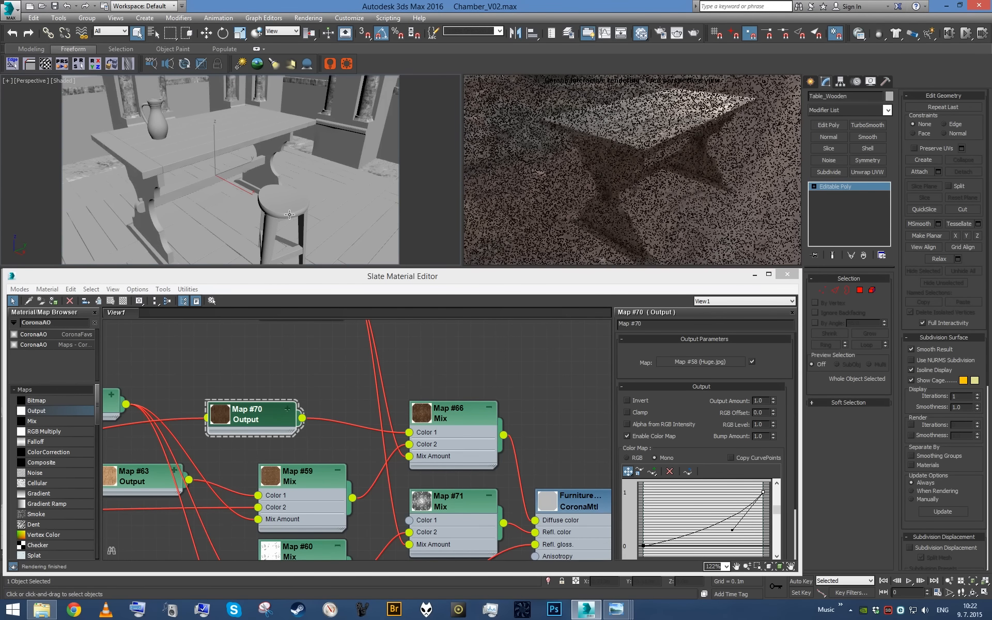
key("ctrl+s")
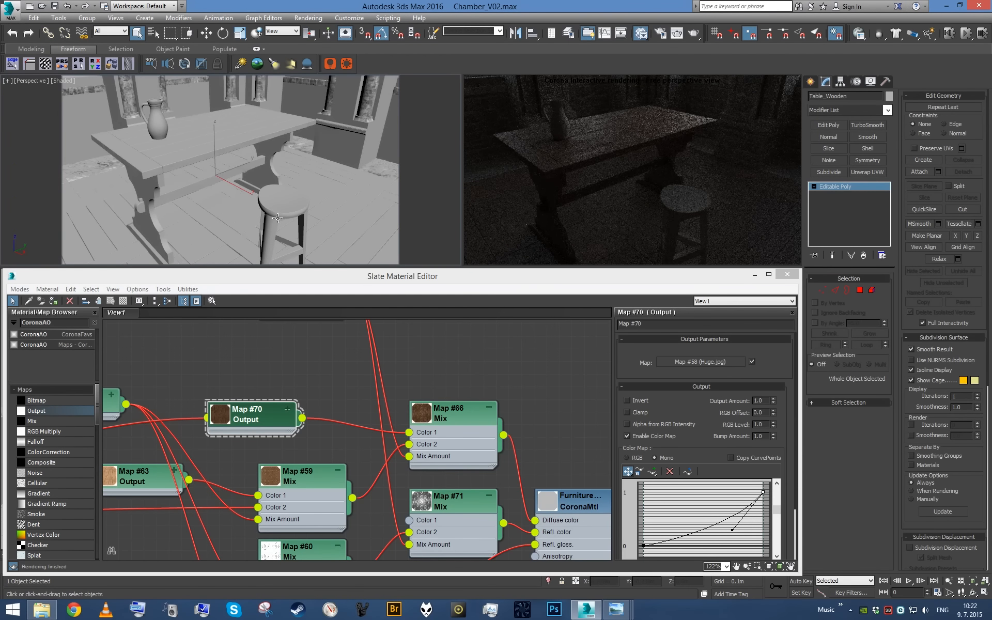
left_click(274, 217)
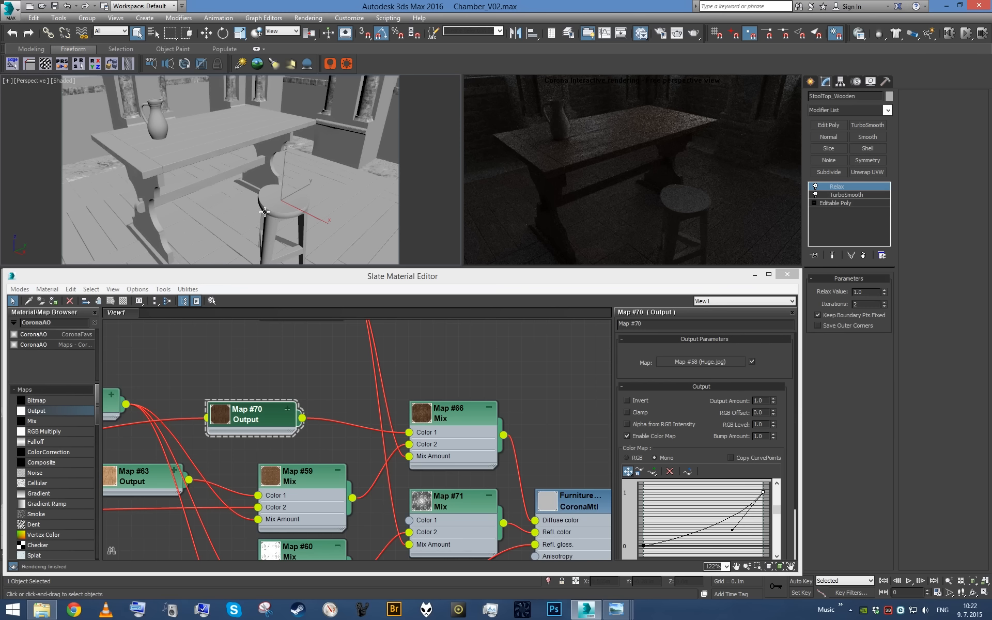
key("alt+q")
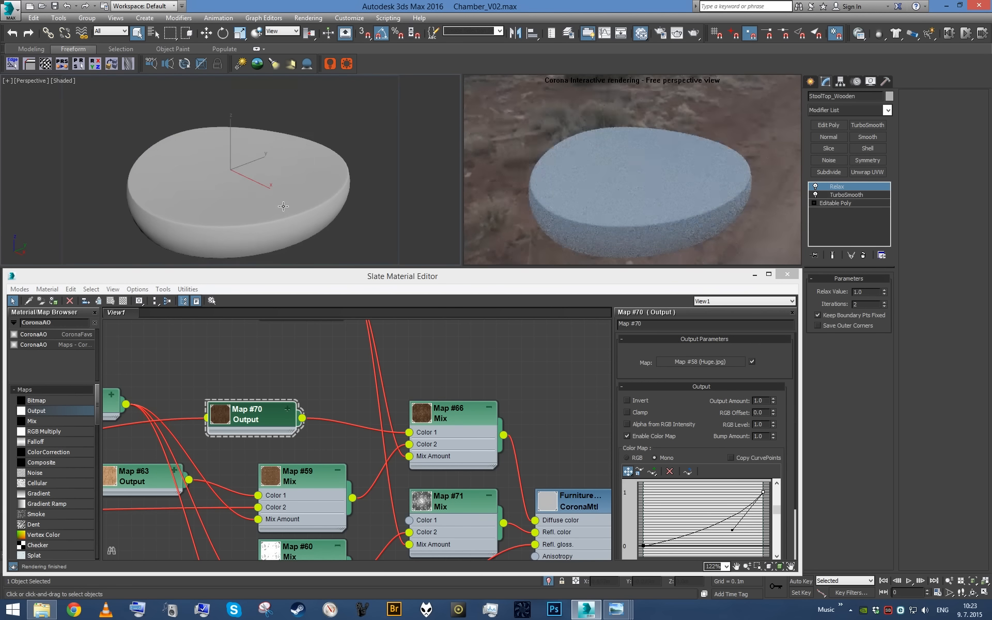
left_click(548, 582)
- Select the stool's metal bolts and isolate them
scroll(289, 200, "up", 4)
middle_click_drag(289, 200, 243, 192, "alt")
left_click(247, 165)
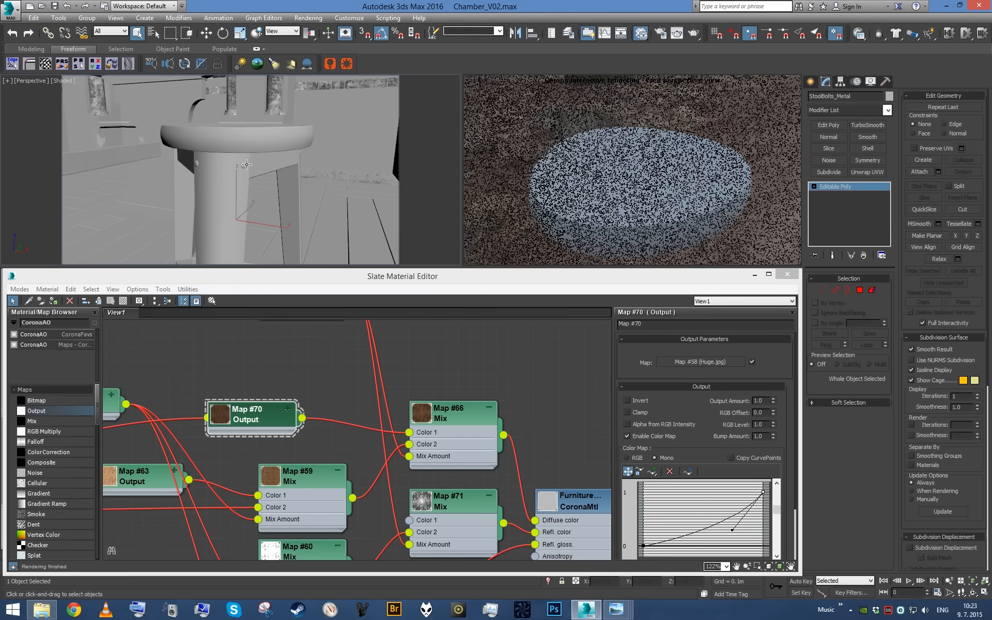
scroll(287, 180, "down", 2)
scroll(284, 182, "down", 3)
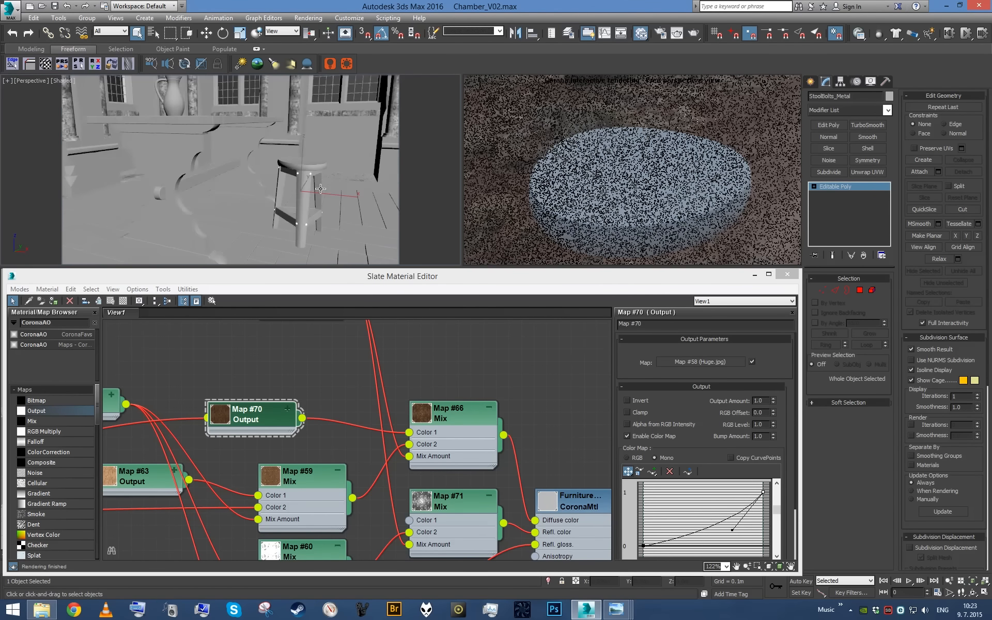
key("alt+q")
- Add a UVW Map modifier to the stool bolts with Box mapping and length, width and height of 0.5 m
middle_click(416, 378)
scroll(416, 377, "down", 10)
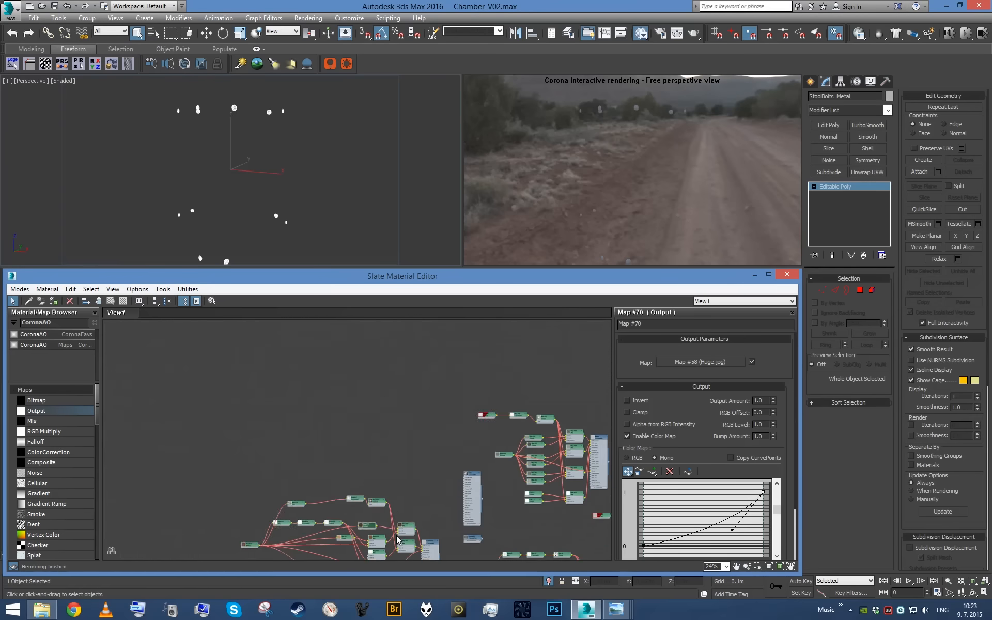
middle_click_drag(500, 522, 478, 426)
scroll(479, 426, "up", 1)
middle_click_drag(499, 501, 432, 585)
middle_click_drag(433, 437, 510, 537)
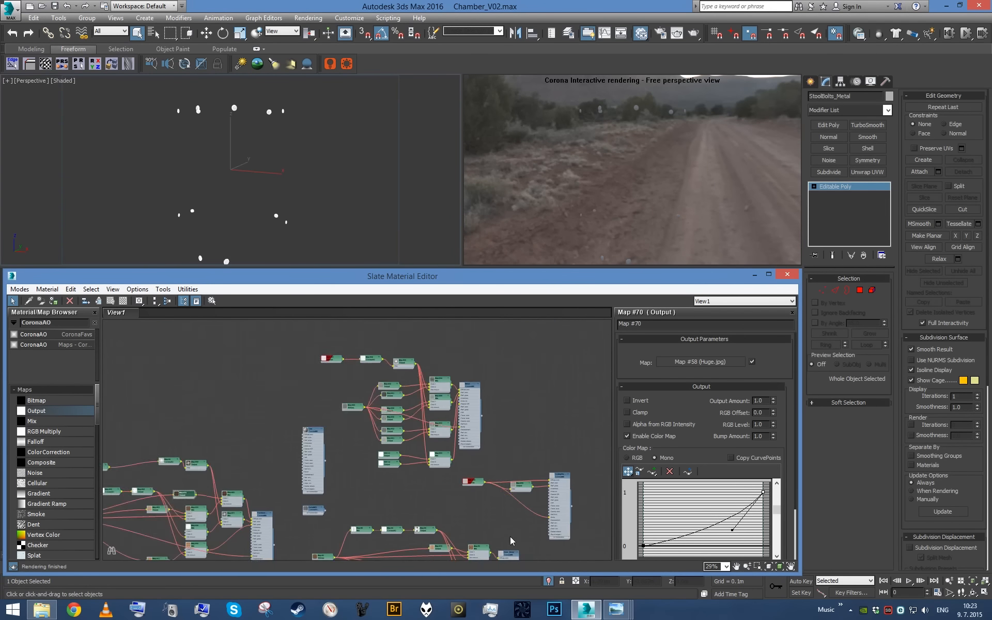
scroll(491, 482, "up", 4)
key("u")
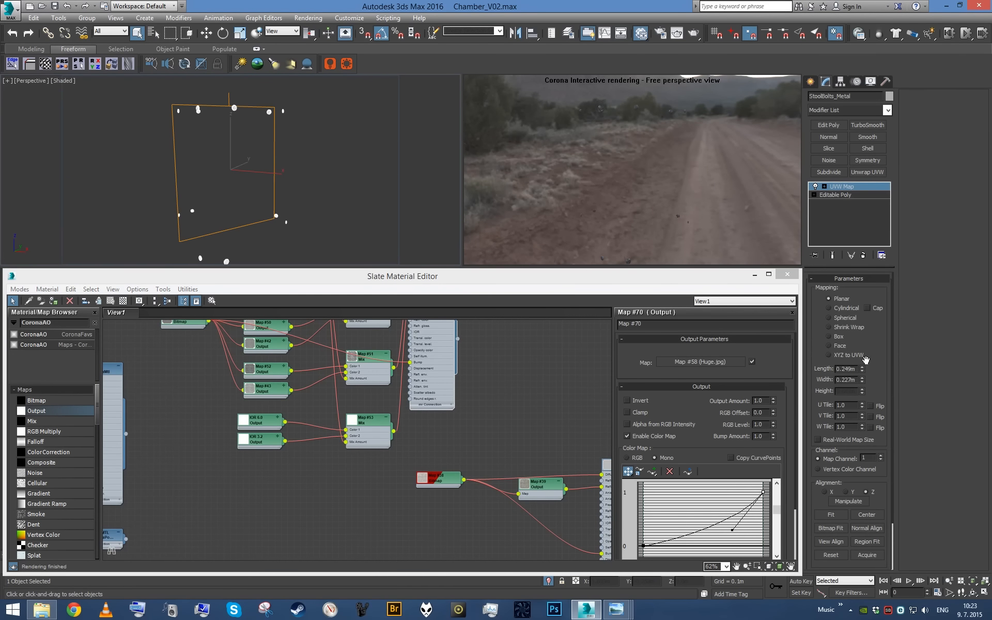
left_click(838, 338)
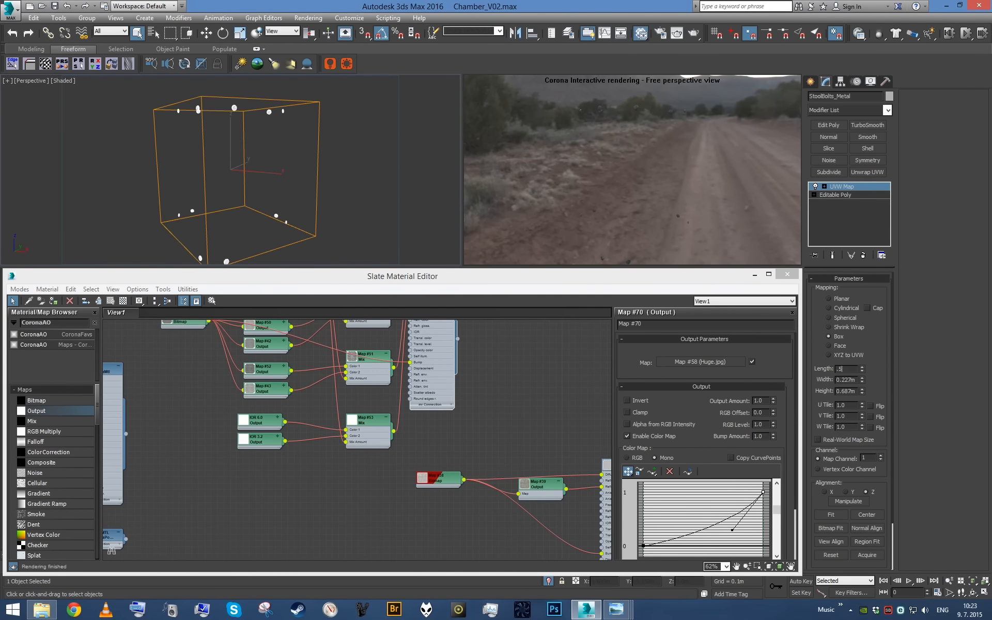
key("Tab")
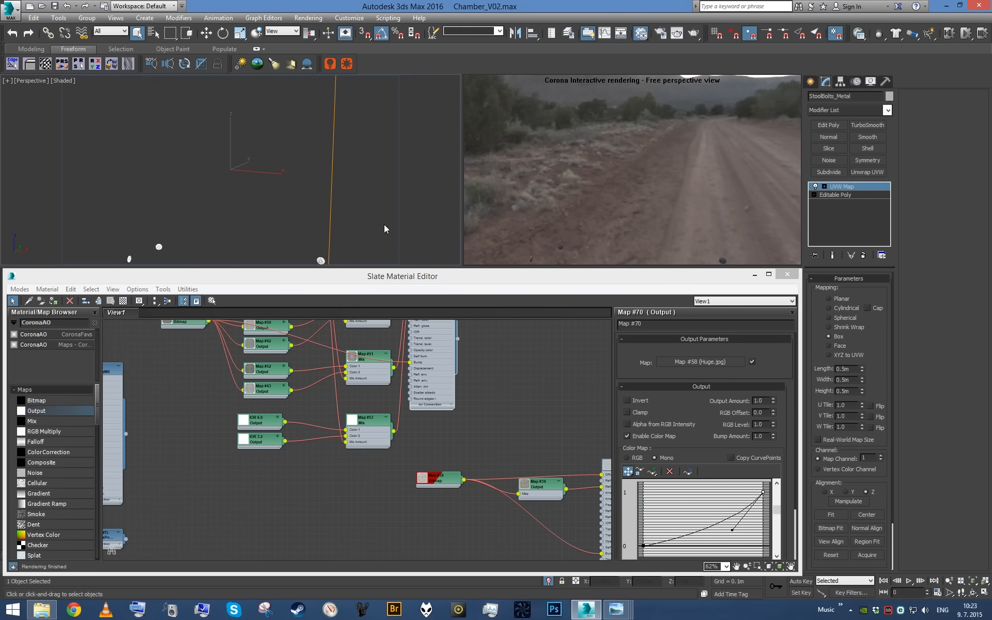
- End the bolts' isolation, select the stool's wooden seat and legs, and isolate them
left_click(549, 581)
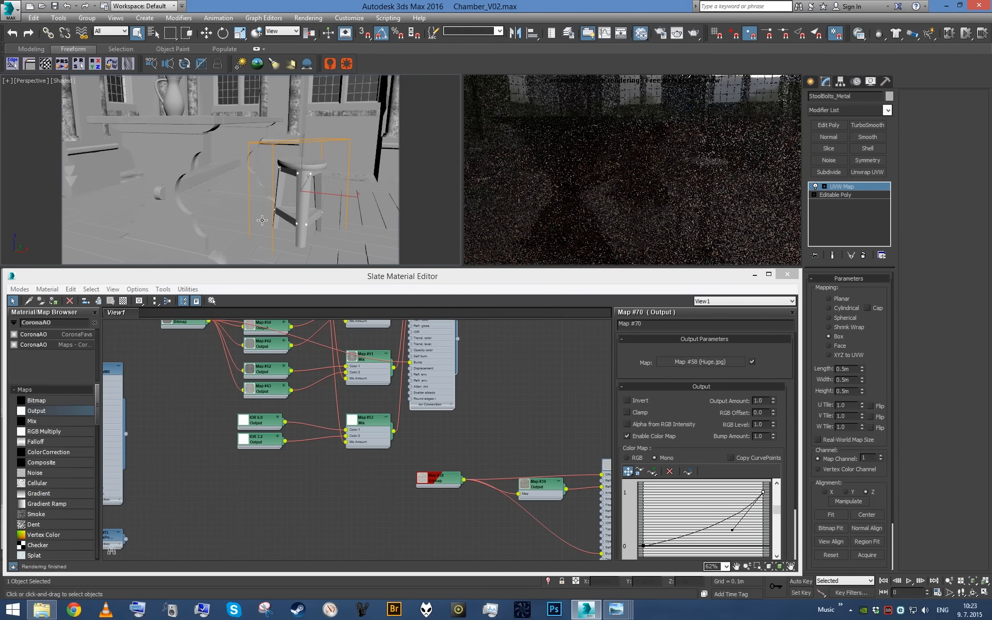
left_click(303, 163)
key("alt+q")
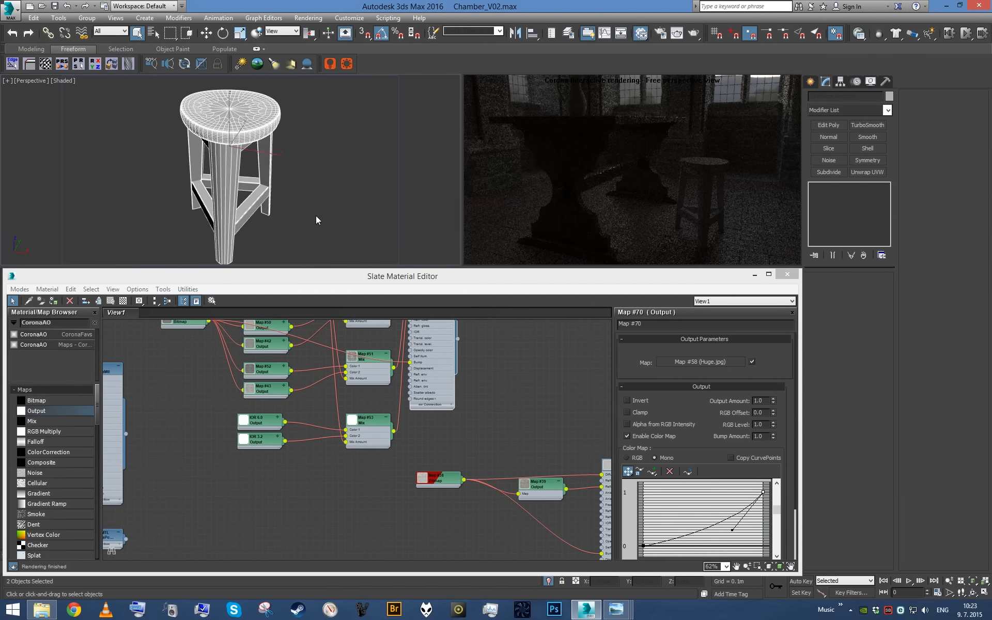
- Select the stool's round seat and assign the furniture wood material to it
scroll(306, 417, "down", 6)
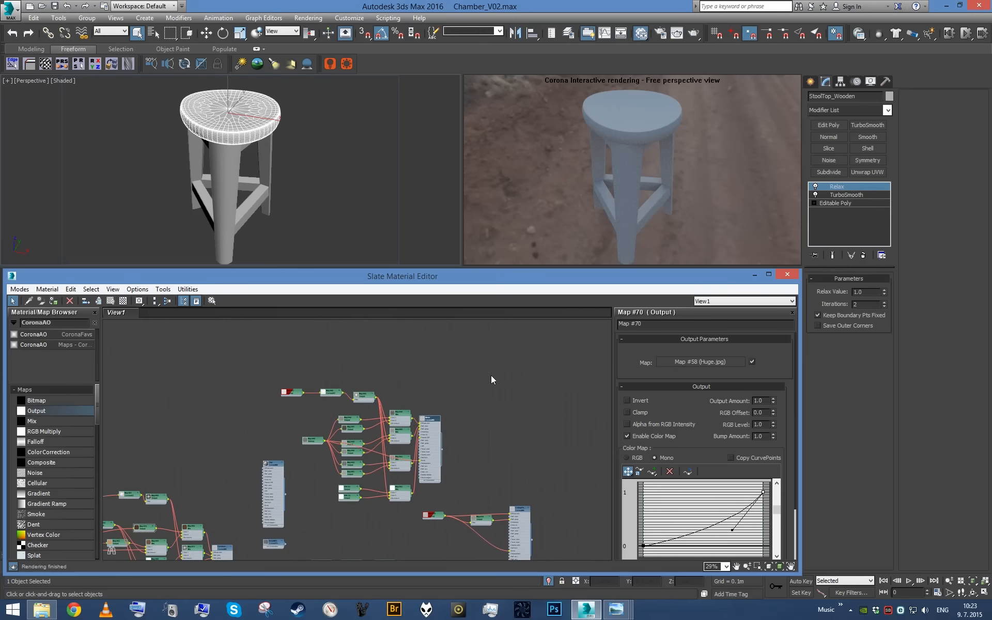
left_click(243, 432)
scroll(229, 558, "up", 3)
middle_click_drag(228, 558, 296, 520)
scroll(338, 161, "up", 5)
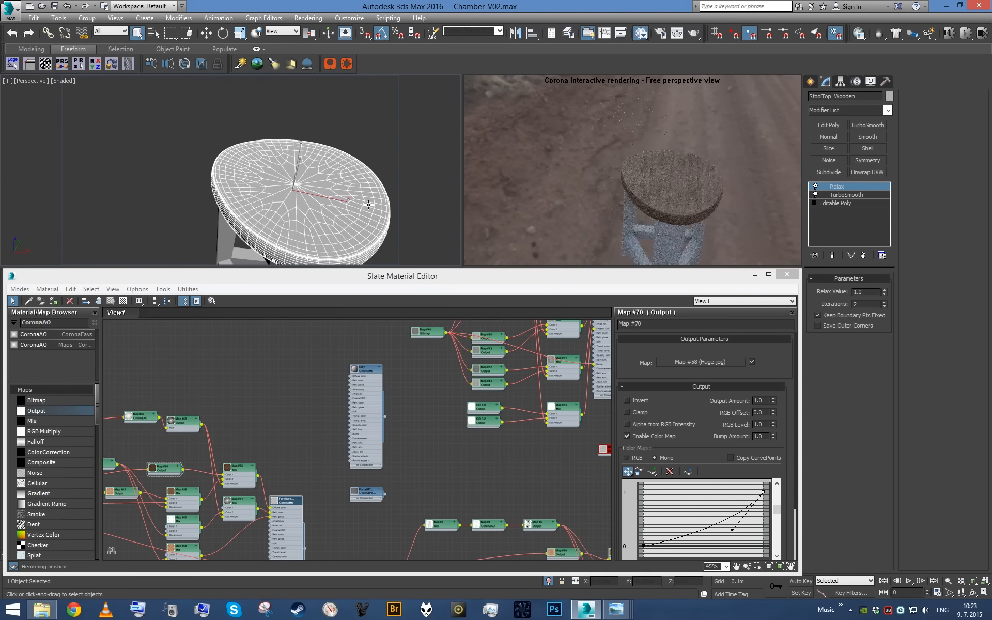
- Add a UVW Map modifier with Cylindrical mapping to the seat and show its wood texture in the viewport
key("u")
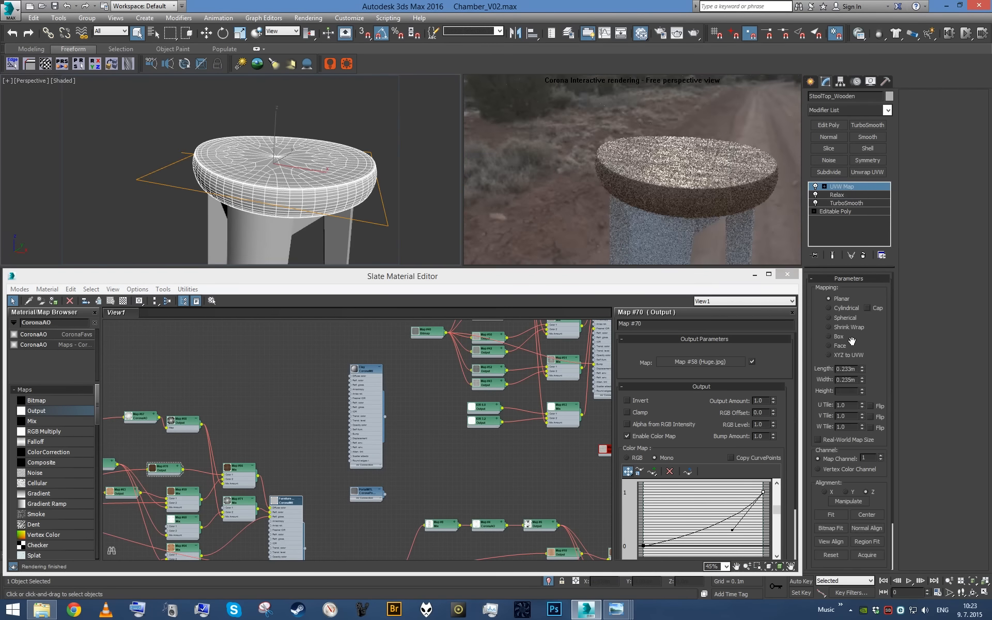
middle_click_drag(231, 416, 547, 356)
scroll(211, 476, "up", 2)
left_click(111, 303)
key("F4")
mouse_move(326, 182)
middle_mouse_down("alt")
mouse_move(309, 204)
mouse_move(287, 157)
mouse_move(255, 167)
middle_mouse_up("alt")
key("r")
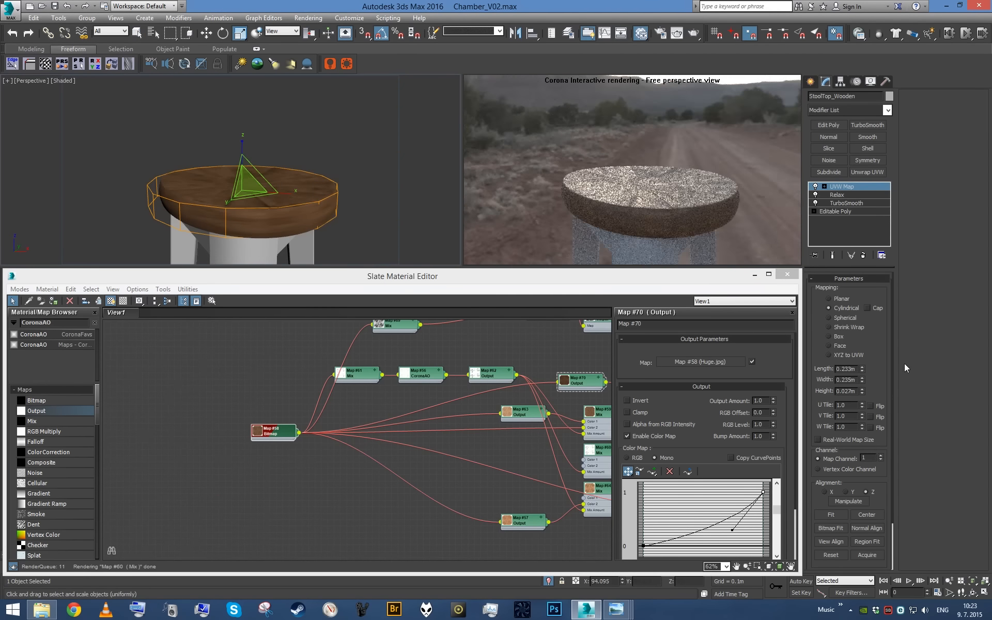
- Enable Cap for the seat's cylindrical mapping and scale its gizmo well beyond the seat's height to reduce texture stretching
left_click_drag(242, 145, 244, 11)
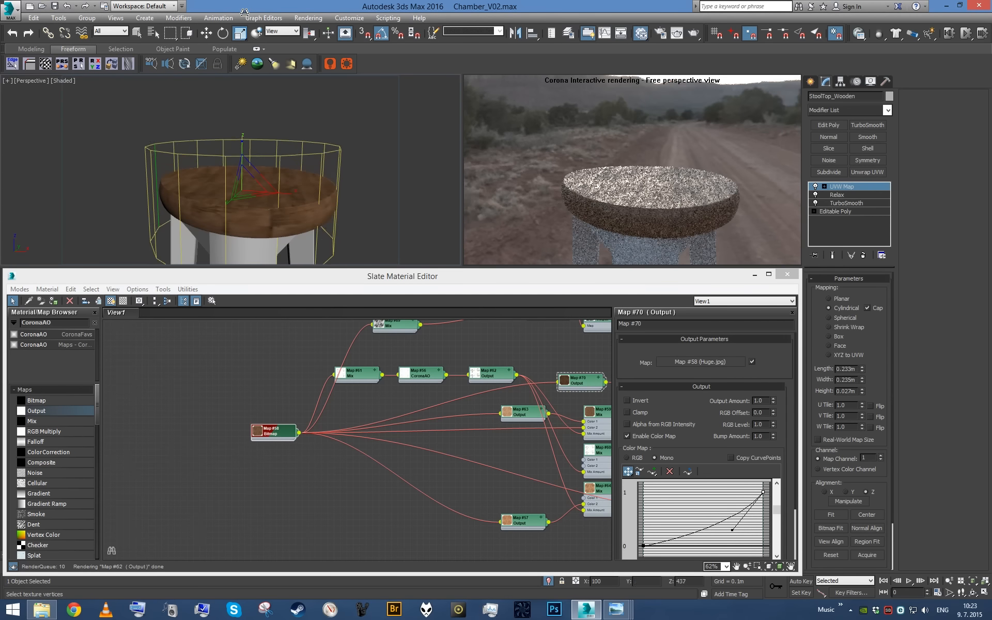
left_click_drag(245, 556, 263, 423)
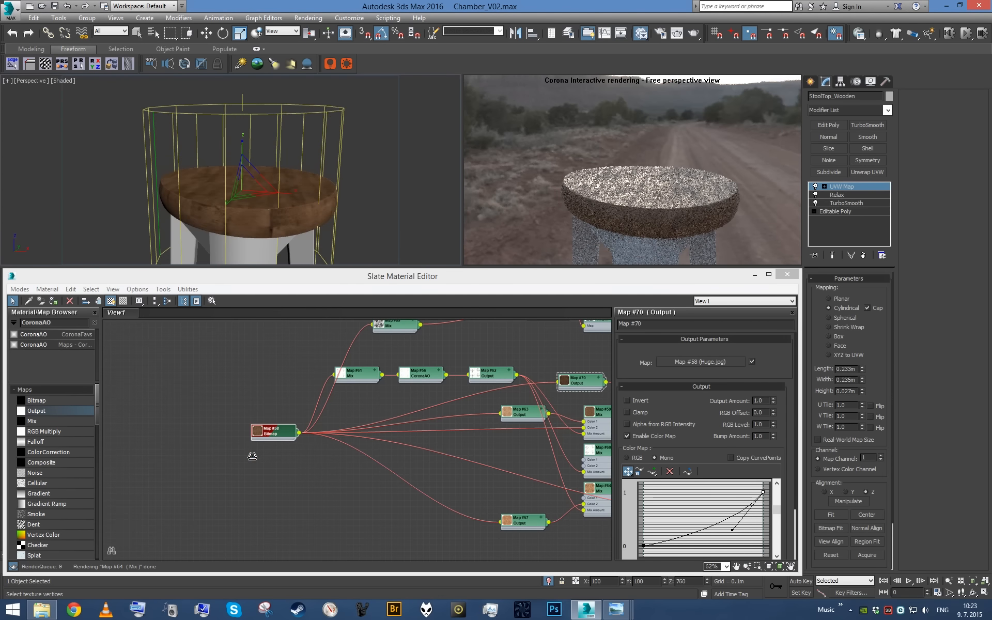
middle_click_drag(276, 181, 277, 202, "alt")
mouse_move(265, 190)
left_mouse_down()
mouse_move(258, 125)
mouse_move(266, 177)
left_mouse_up()
middle_click_drag(348, 209, 315, 183, "alt")
scroll(296, 224, "up", 3)
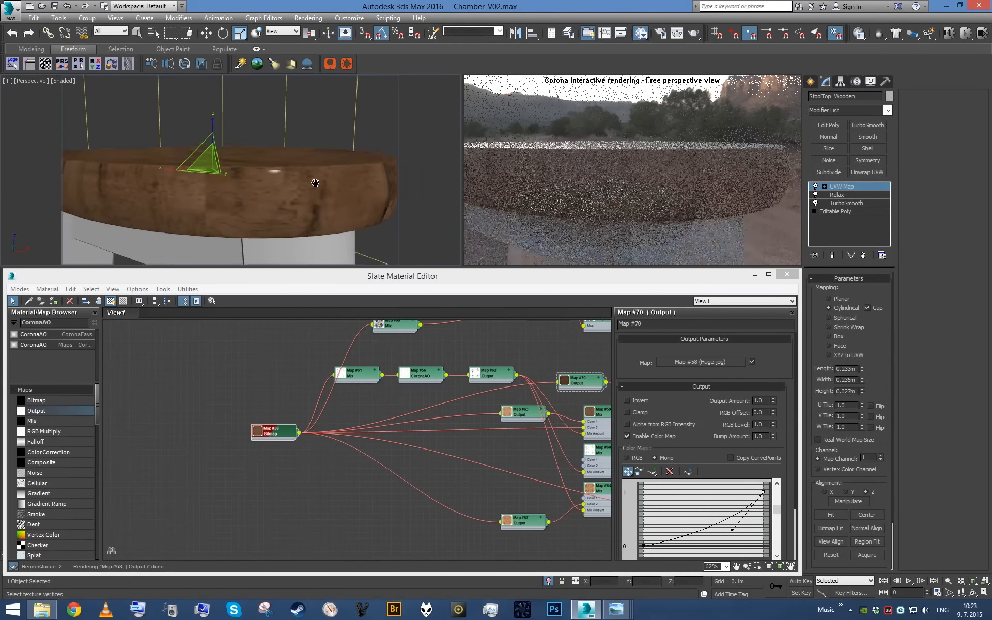
scroll(315, 183, "down", 4)
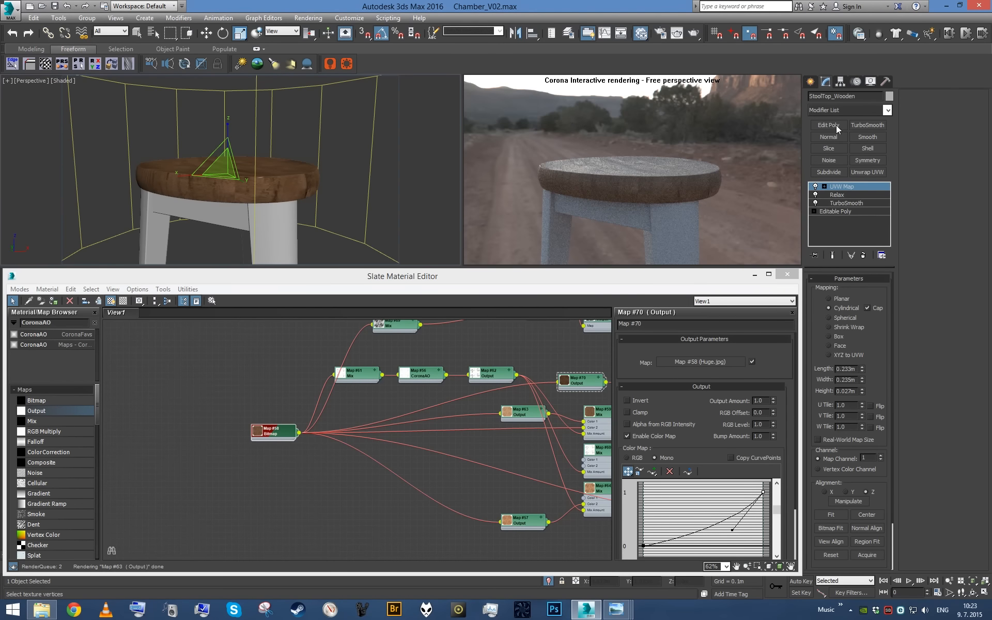
- Collapse the seat's modifier stack, add an Unwrap UVW modifier and open its UV editor
right_click(847, 225)
left_click(881, 328)
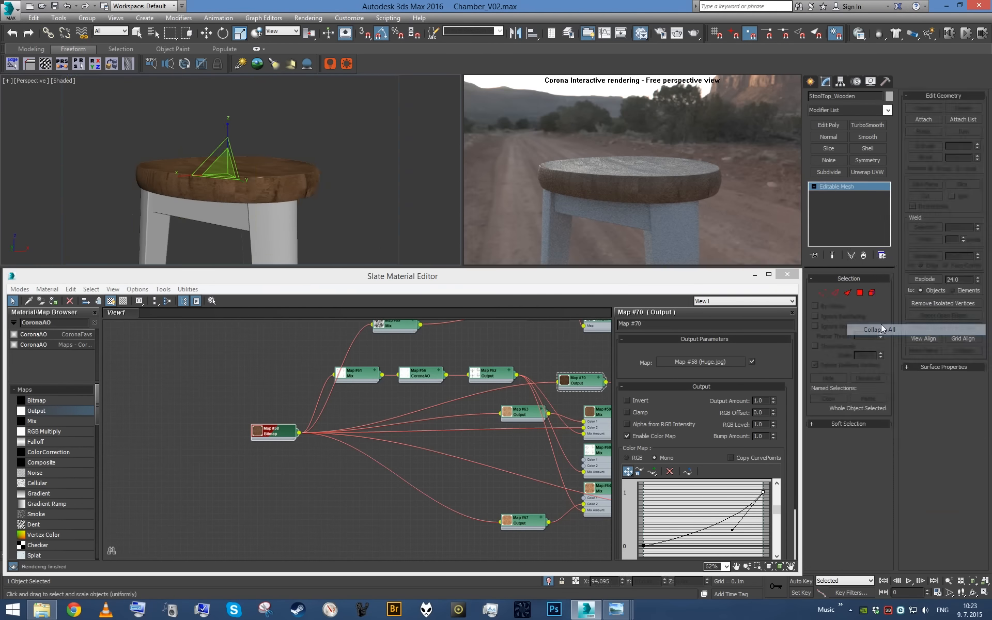
left_click(842, 109)
key("u")
key("Return")
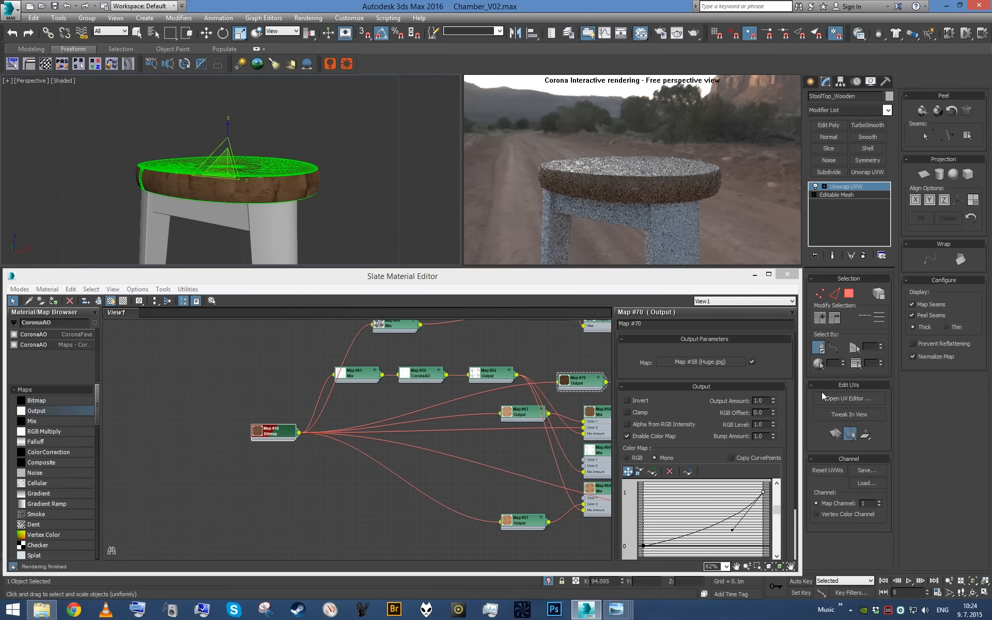
left_click(877, 399)
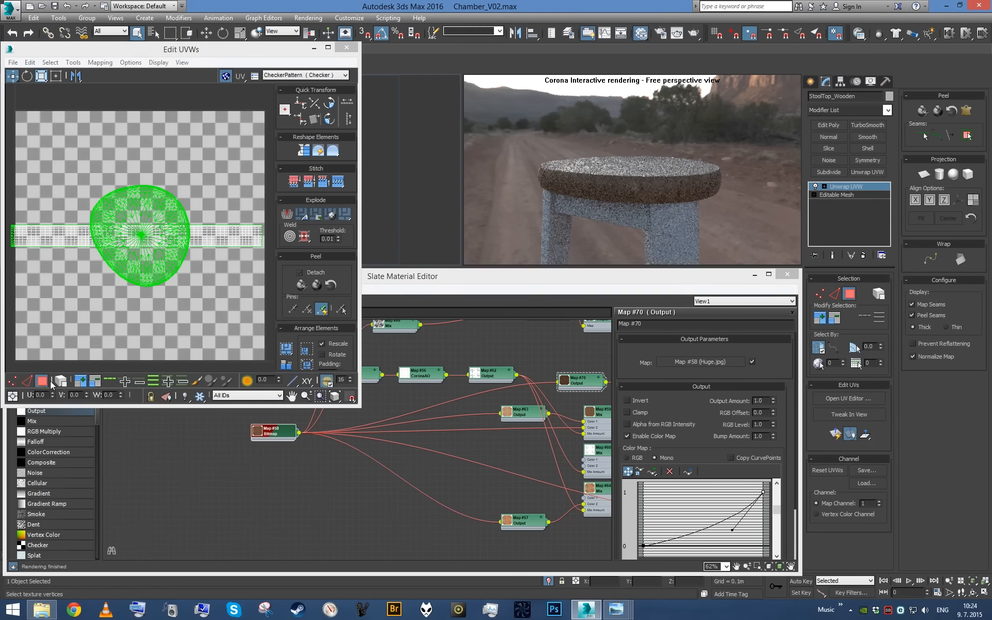
- Rotate all of the seat's UVs about a quarter turn and collapse the modifier stack
key("ctrl+a")
left_click(56, 76)
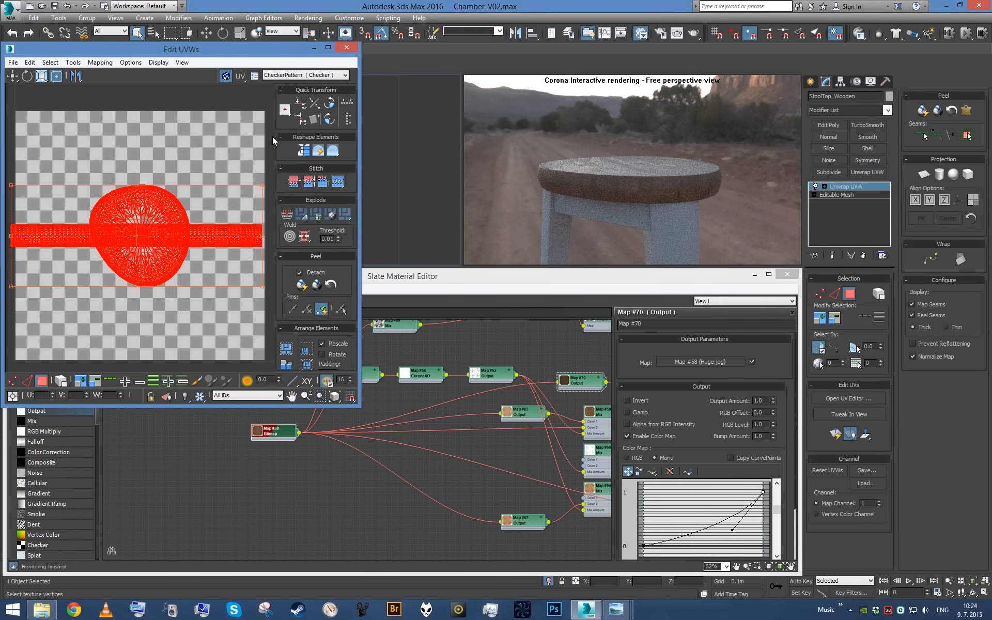
scroll(256, 127, "down", 2)
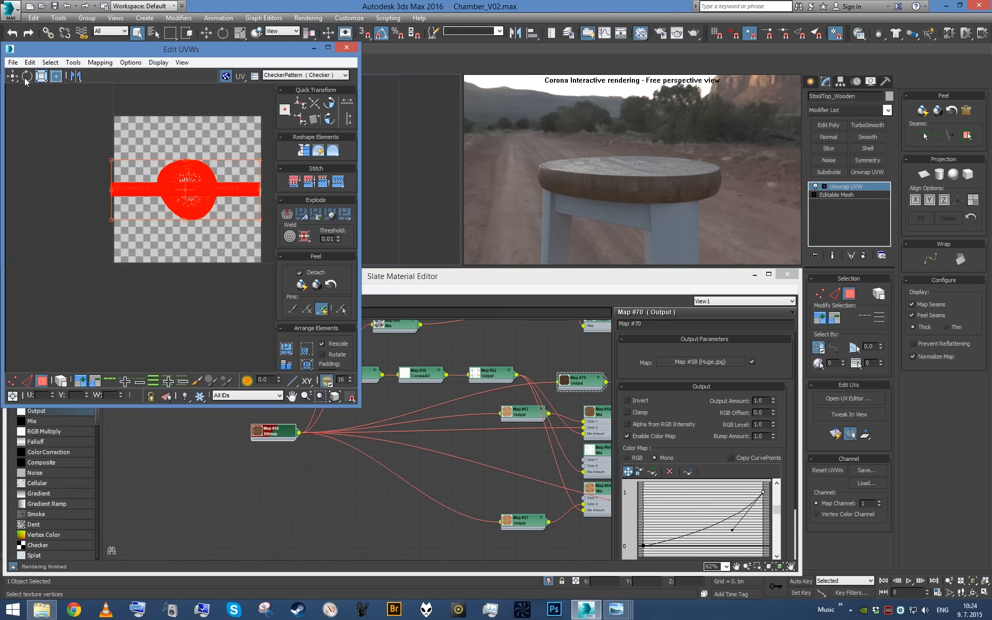
left_click_drag(225, 177, 234, 141)
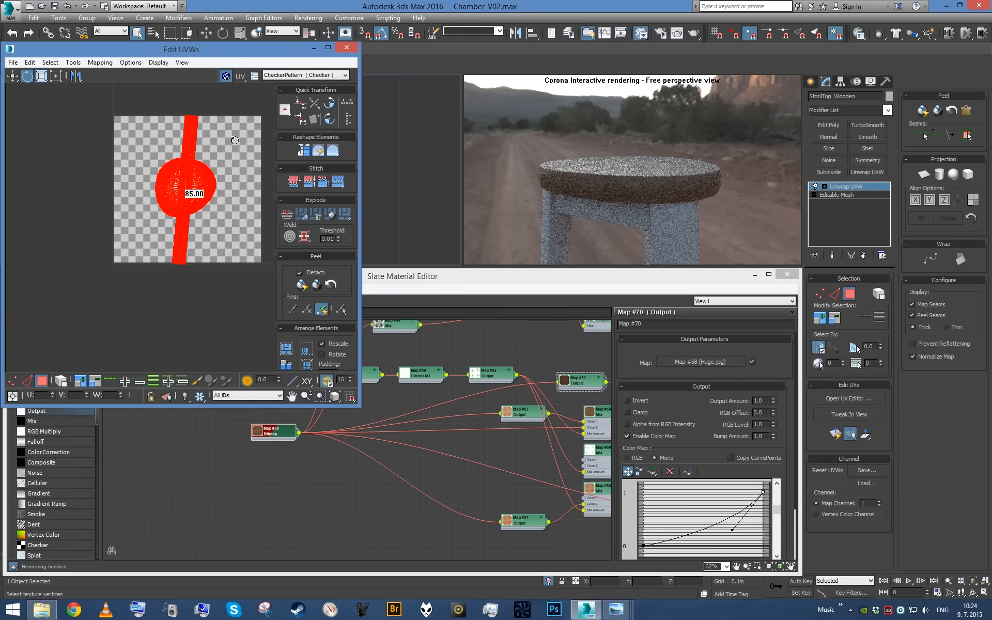
left_click(354, 51)
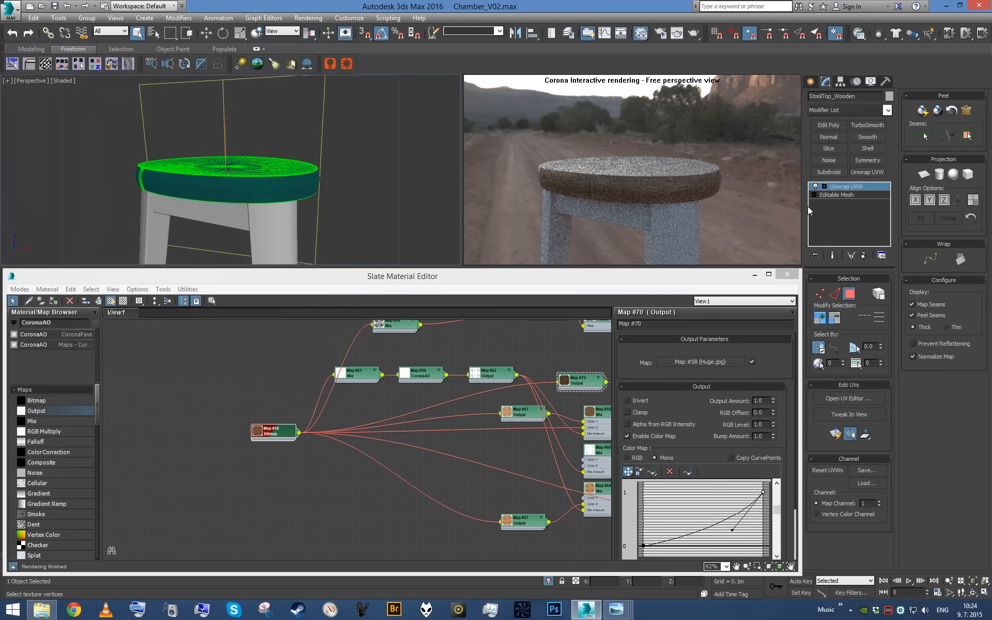
right_click(827, 207)
left_click(847, 313)
- Select the stool's wooden legs and assign the furniture wood material to them
mouse_move(294, 181)
middle_mouse_down("alt")
mouse_move(304, 197)
mouse_move(316, 176)
mouse_move(284, 181)
mouse_move(294, 135)
mouse_move(287, 179)
middle_mouse_up("alt")
left_click(272, 185)
scroll(271, 185, "down", 3)
middle_click_drag(481, 457, 398, 440)
left_click(509, 479)
key("a")
middle_click(289, 172)
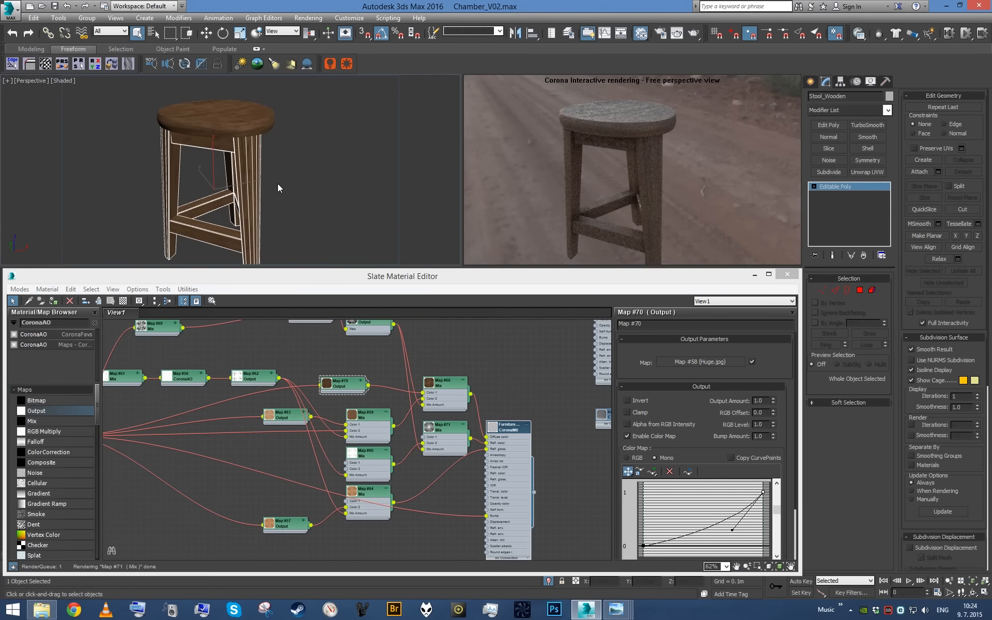
- Add a UVW Map modifier with Box mapping of 0.5 m in length, width and height to the legs, and collapse the stack
key("u")
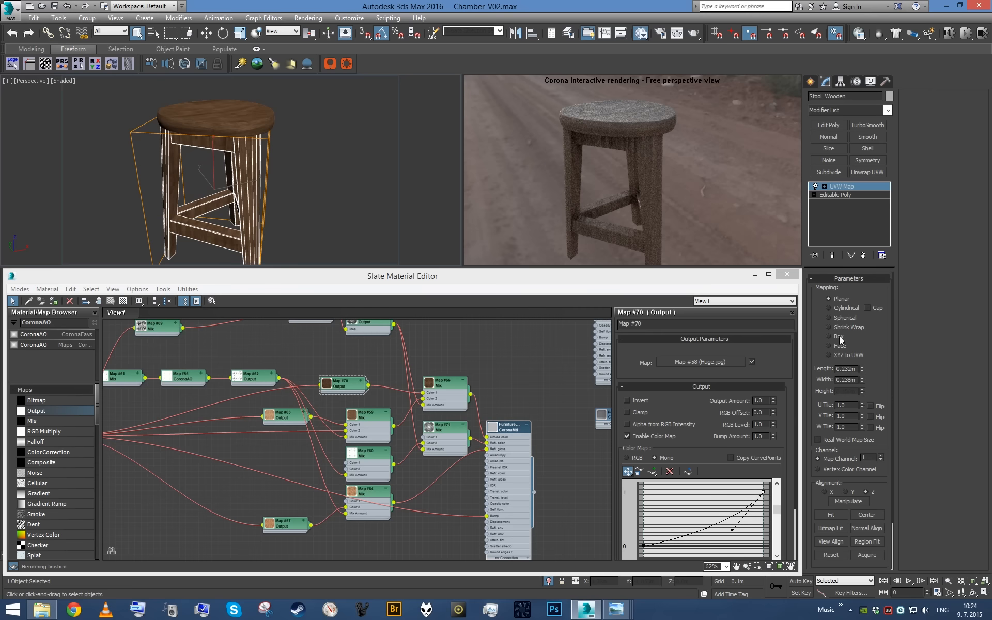
type(".5")
key("Tab")
type(".5")
key("Return")
middle_click(361, 188)
key("F4")
middle_click_drag(359, 187, 317, 195, "alt")
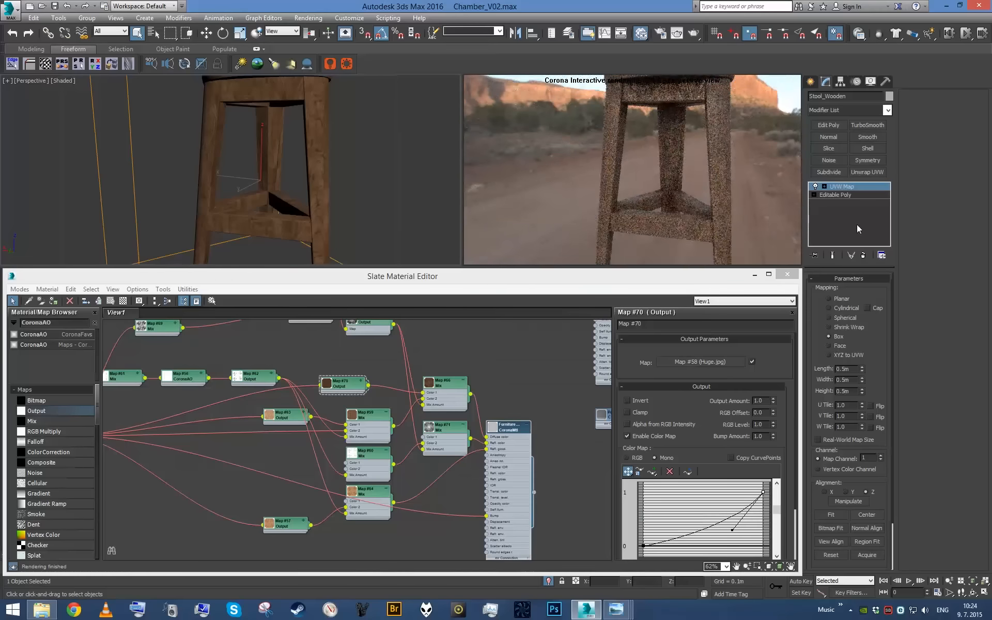
right_click(853, 206)
left_click(885, 305)
- Select the stool's upper and lower crossbars as elements of the legs object
left_click(873, 290)
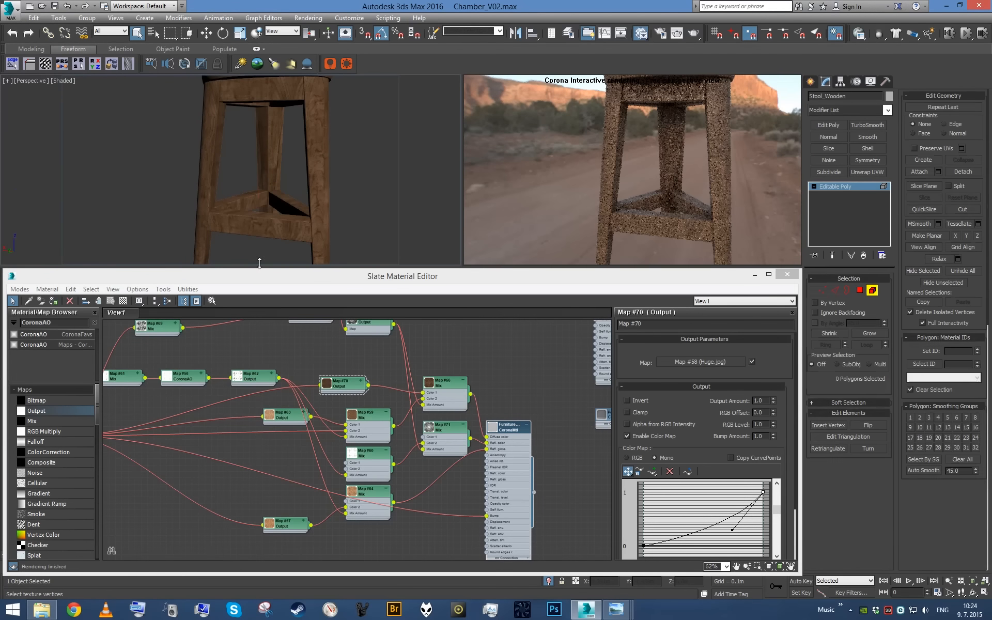
left_click(290, 221)
middle_click_drag(257, 203, 275, 139, "alt")
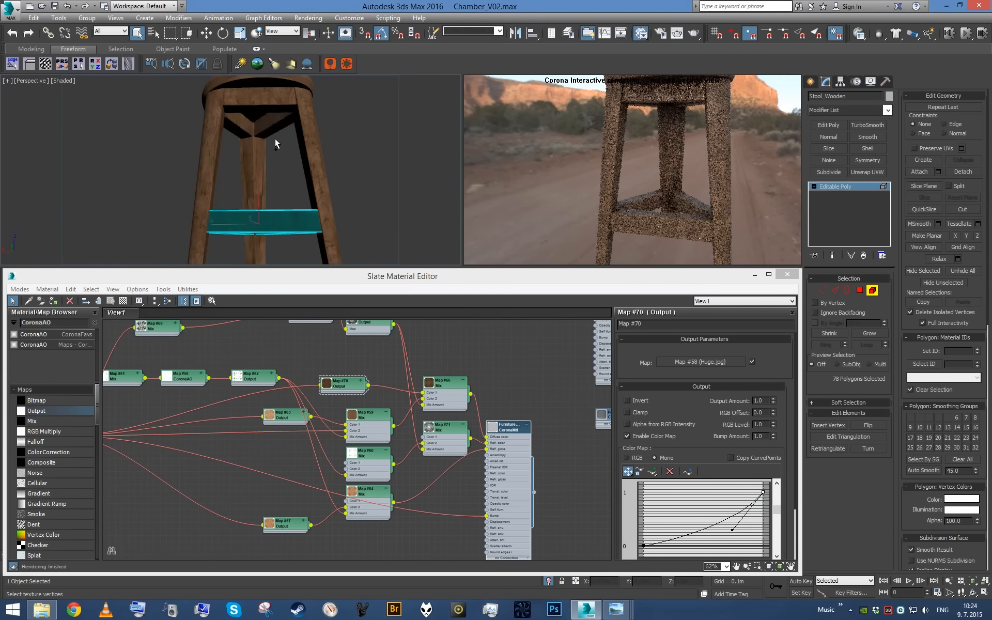
left_click(277, 127, "ctrl")
left_click(237, 126, "ctrl")
left_click(265, 98, "ctrl")
- Add a UVW Map modifier to the selected crossbars with Box mapping and a size of 0.5 m
key("u")
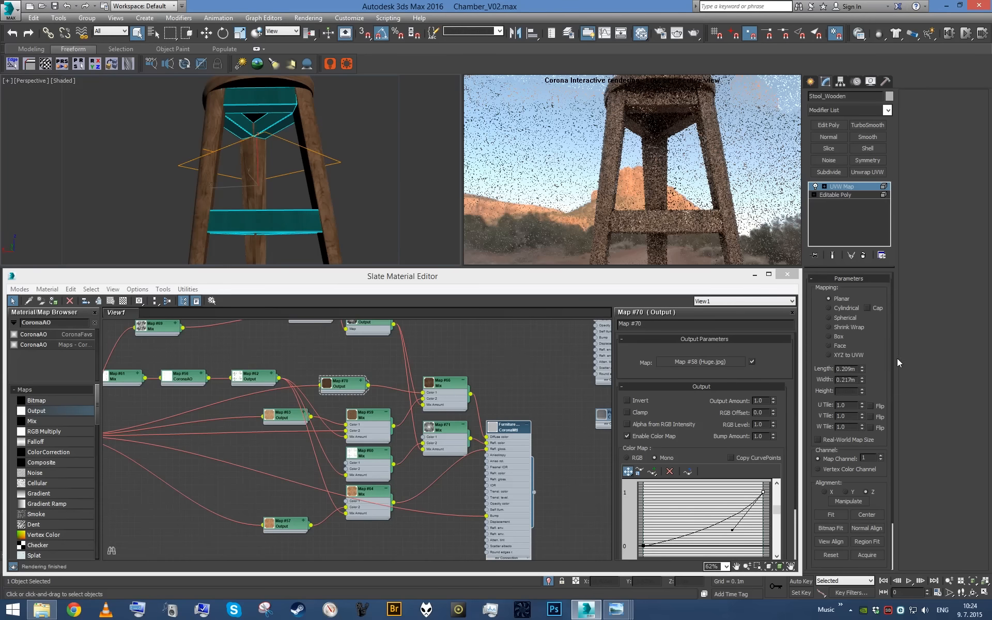
left_click(835, 337)
double_click(845, 370)
type("0.5")
double_click(846, 380)
type("0.5")
left_click(847, 391)
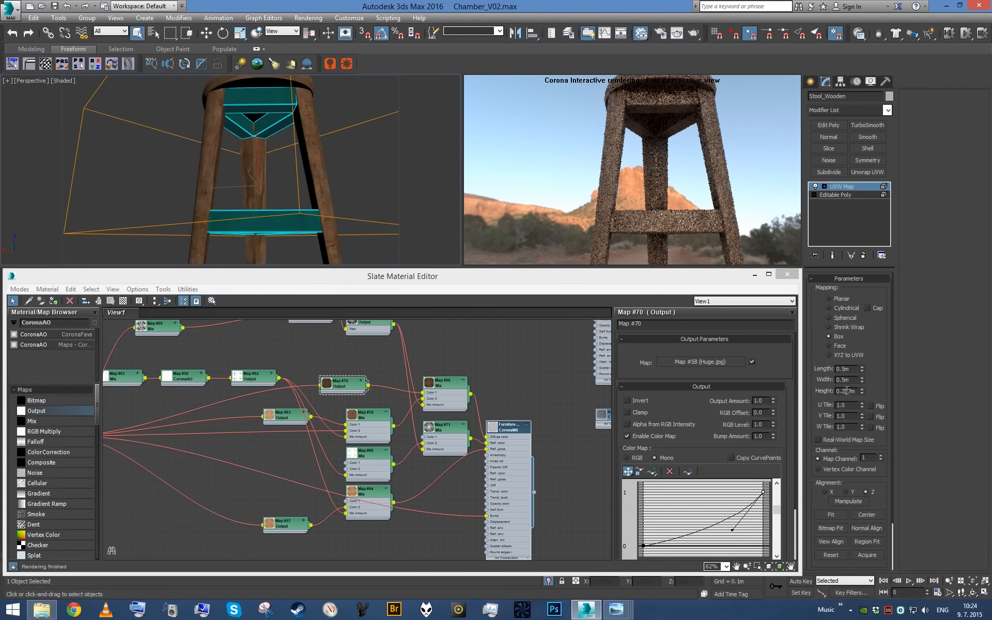
- Try rotating the crossbars' mapping gizmo and collapsing the stack, and undo these changes
middle_click_drag(406, 209, 372, 209, "alt")
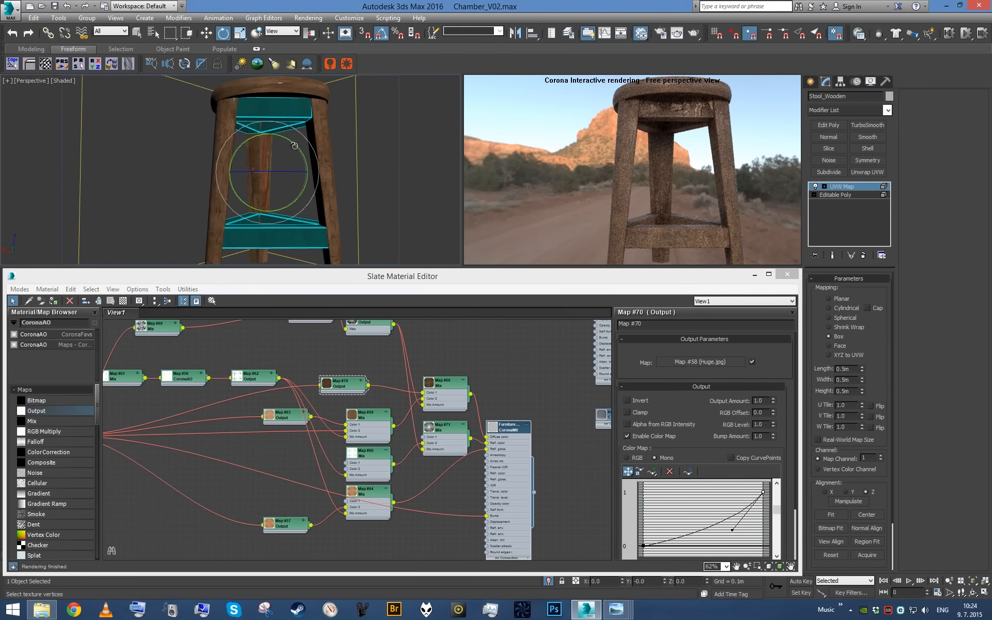
middle_click_drag(320, 182, 287, 177, "alt")
right_click(843, 206)
left_click(904, 312)
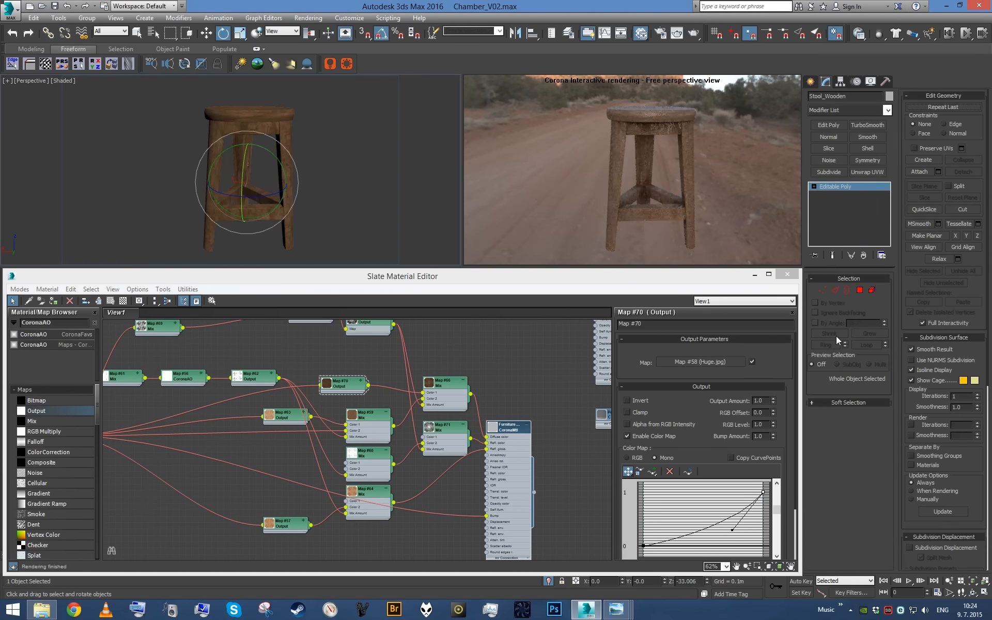
key("ctrl+z")
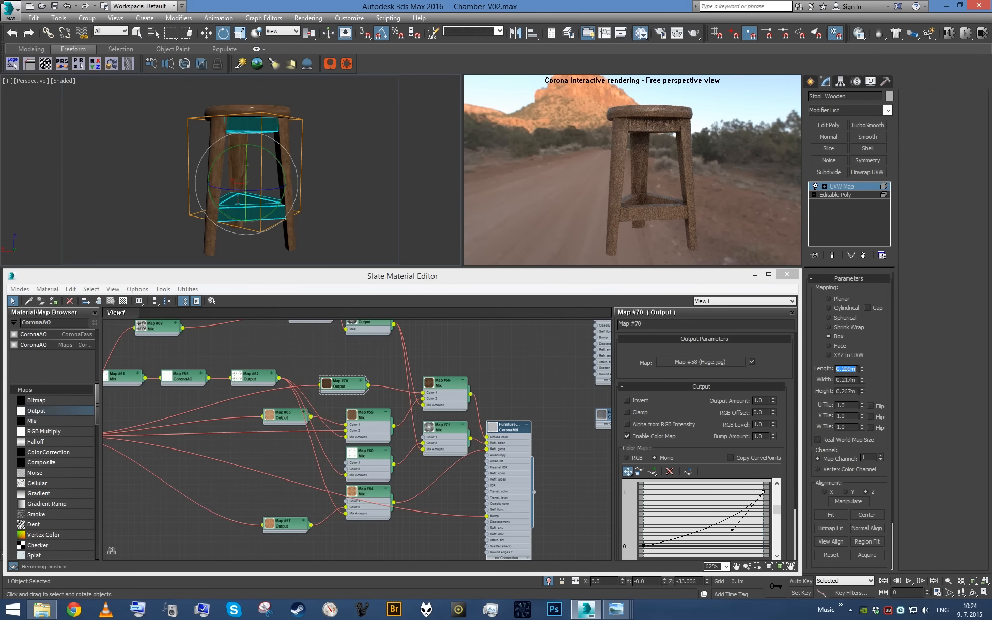
- Set the crossbars' Box mapping to 0.5 m in length, width and height
double_click(847, 380)
type("0.5")
key("Tab")
type("0.5")
key("Return")
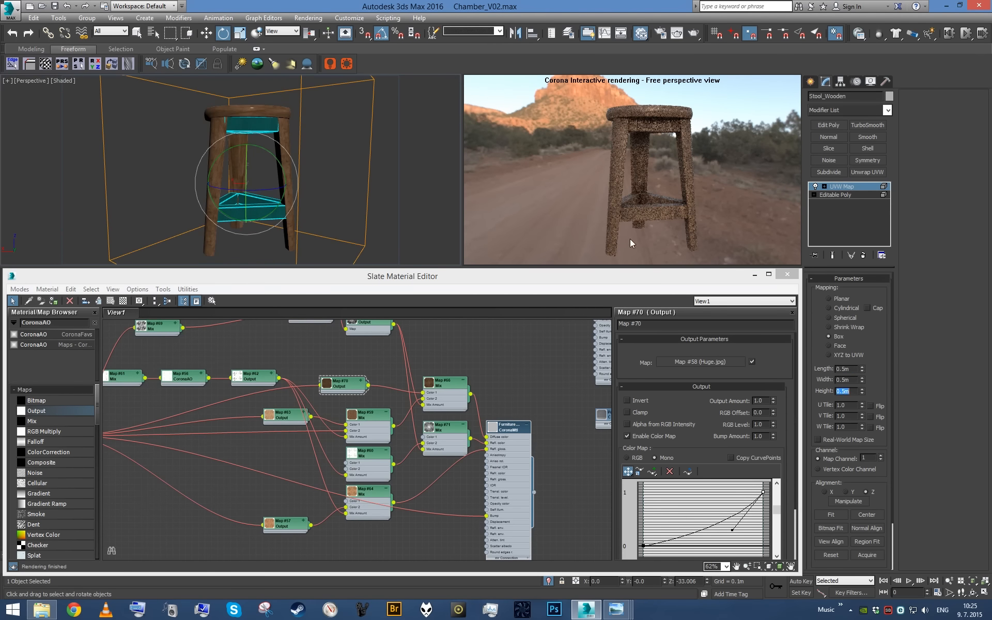
- Rotate the crossbars' mapping gizmo 90 degrees using the Local coordinate system
middle_click_drag(352, 151, 331, 163, "alt")
scroll(321, 210, "down", 4)
scroll(331, 163, "up", 4)
right_click(292, 176, "alt")
left_click(312, 154)
middle_click_drag(313, 161, 306, 177)
scroll(305, 177, "up", 3)
left_click_drag(245, 161, 286, 182)
middle_click_drag(289, 189, 333, 126, "alt")
scroll(275, 144, "up", 5)
key("z")
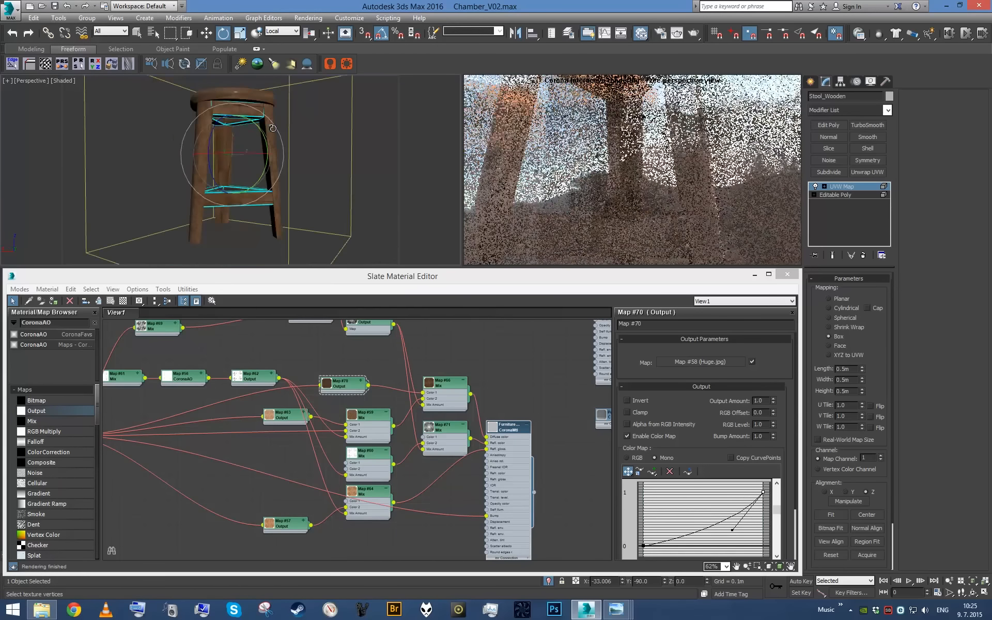
- Adjust the scale of the crossbars' mapping gizmo and collapse the legs' modifier stack
key("r")
left_click_drag(239, 120, 234, 129)
scroll(235, 131, "up", 4)
middle_click_drag(236, 131, 366, 188, "alt")
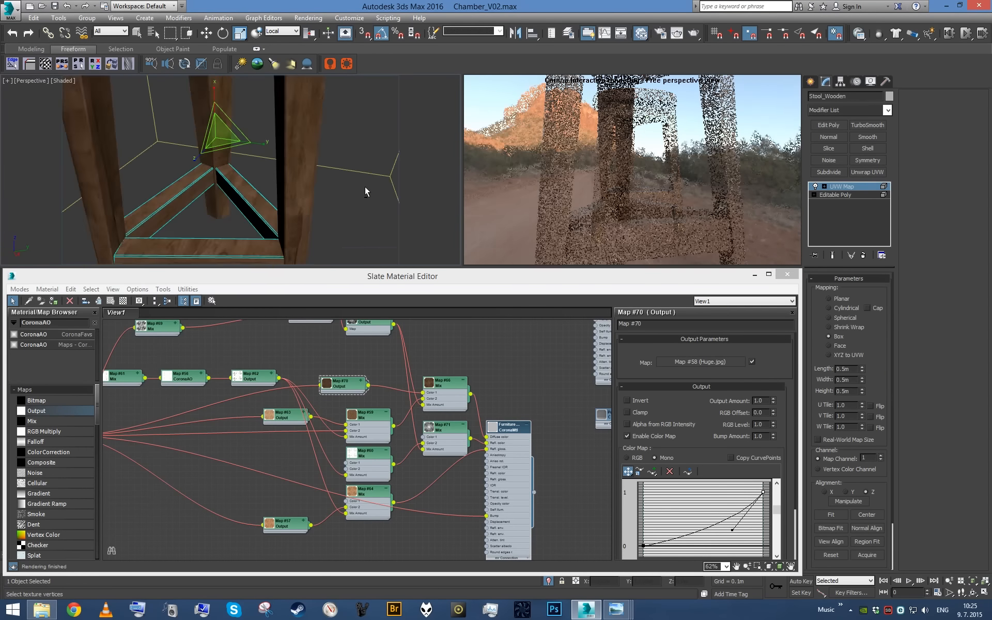
middle_click_drag(220, 186, 264, 170, "alt")
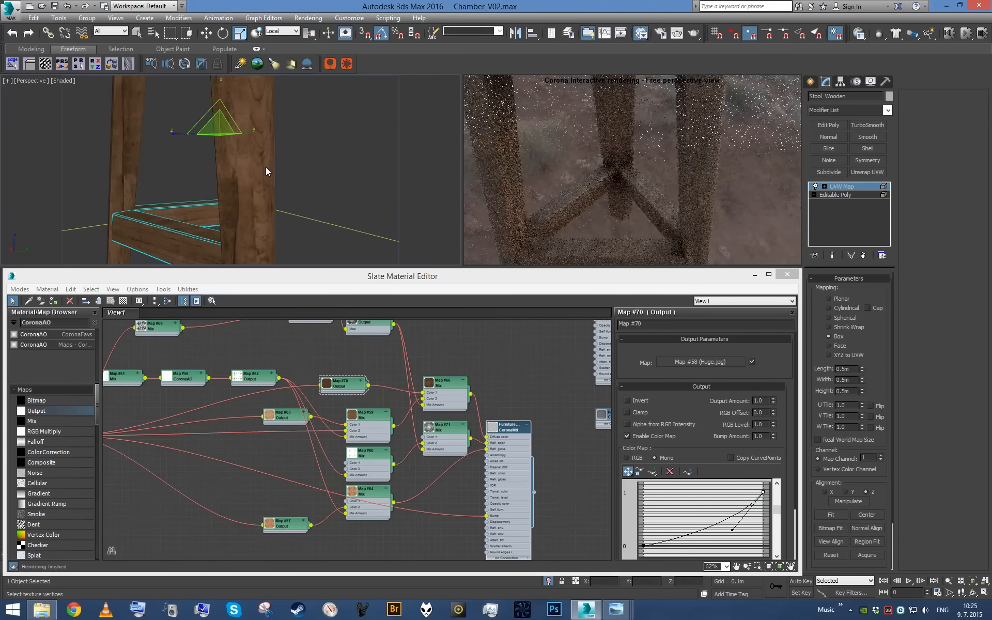
right_click(842, 186)
left_click(840, 297)
- Examine the wood grain direction on the stool's legs and crossbars from several angles
scroll(149, 124, "down", 3)
middle_click_drag(149, 124, 178, 155, "alt")
scroll(227, 135, "down", 4)
scroll(231, 151, "up", 2)
scroll(235, 163, "up", 3)
middle_click_drag(248, 169, 308, 184, "alt")
scroll(248, 168, "up", 3)
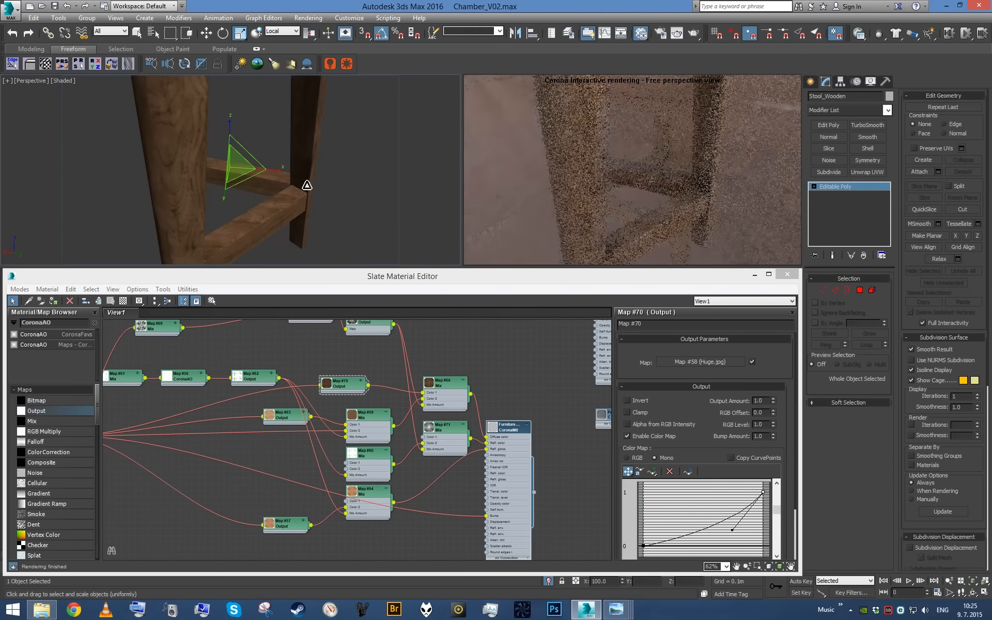
middle_click_drag(236, 221, 173, 179, "alt")
scroll(235, 201, "down", 3)
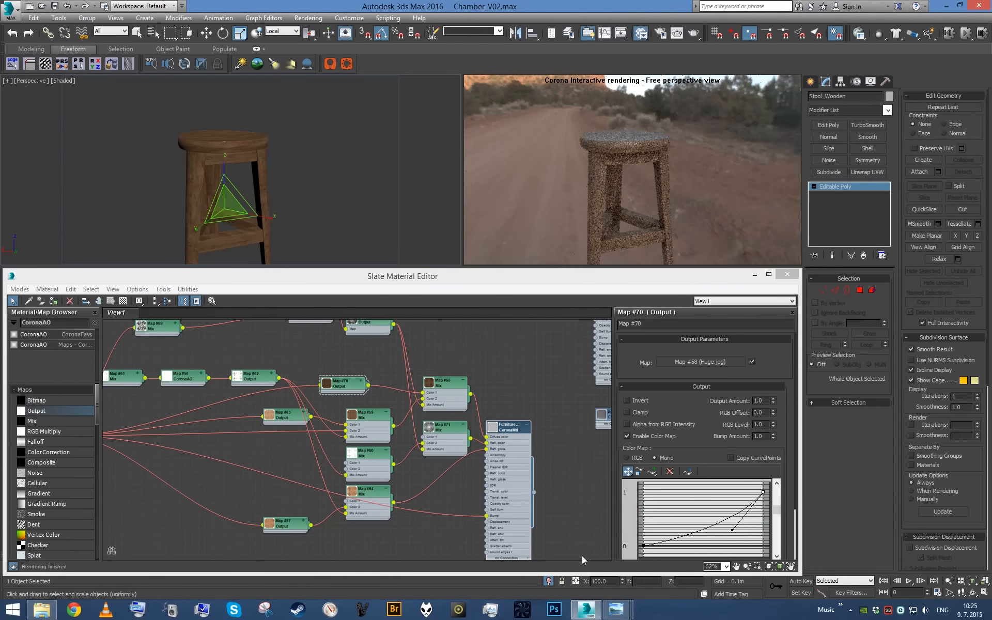
- End the stool's isolation and return to the camera view of the full chamber
left_click(549, 582)
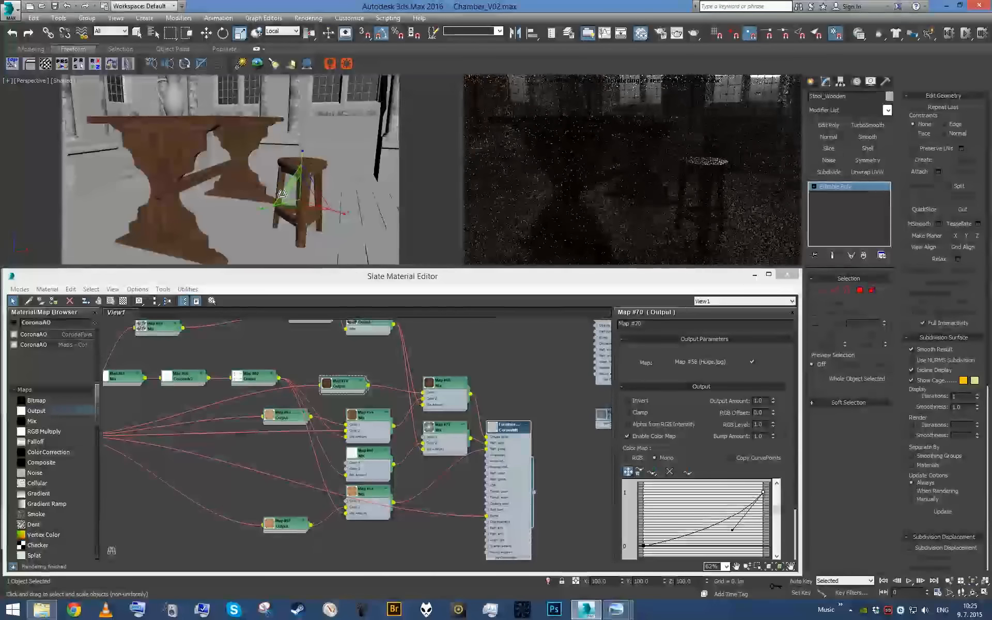
key("q")
key("c")
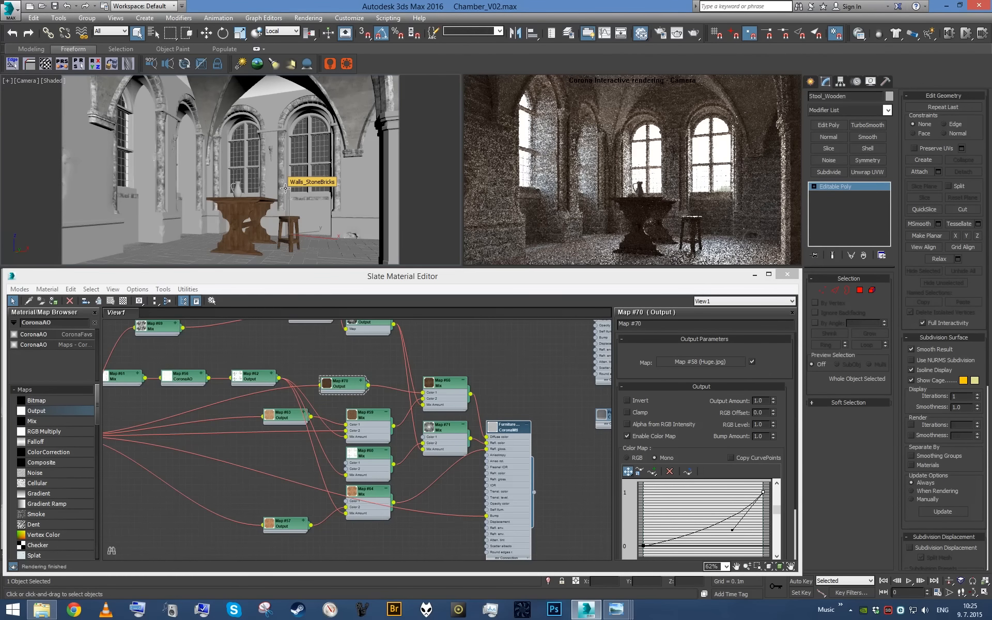
- Select all objects that share the table jug's material and isolate them
left_click(237, 186)
scroll(339, 454, "down", 6)
middle_click_drag(261, 392, 337, 452)
scroll(376, 473, "up", 4)
left_click(212, 301)
key("Return")
key("alt+q")
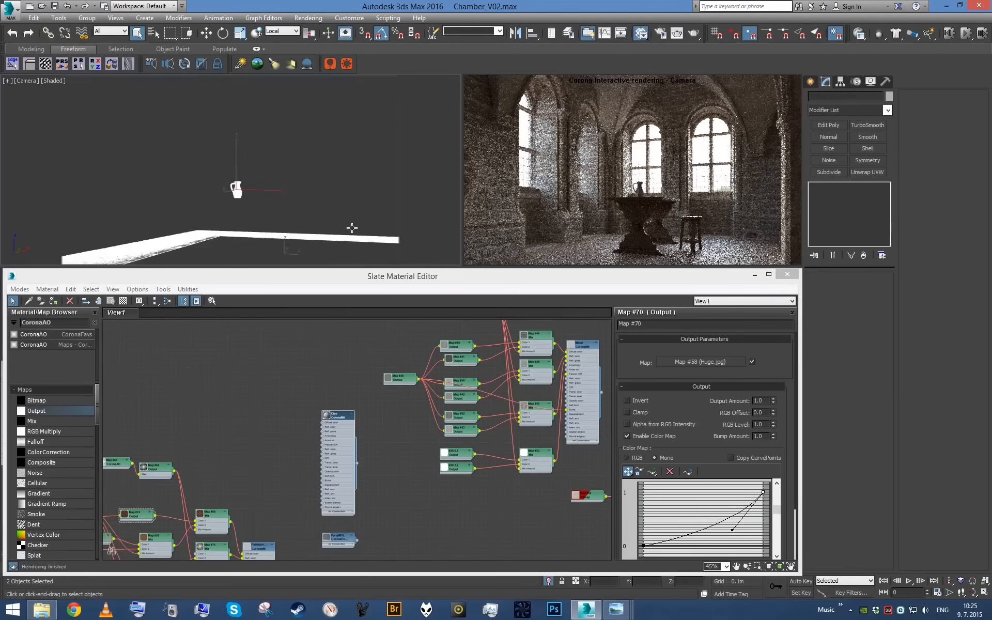
middle_click_drag(271, 219, 277, 219, "alt")
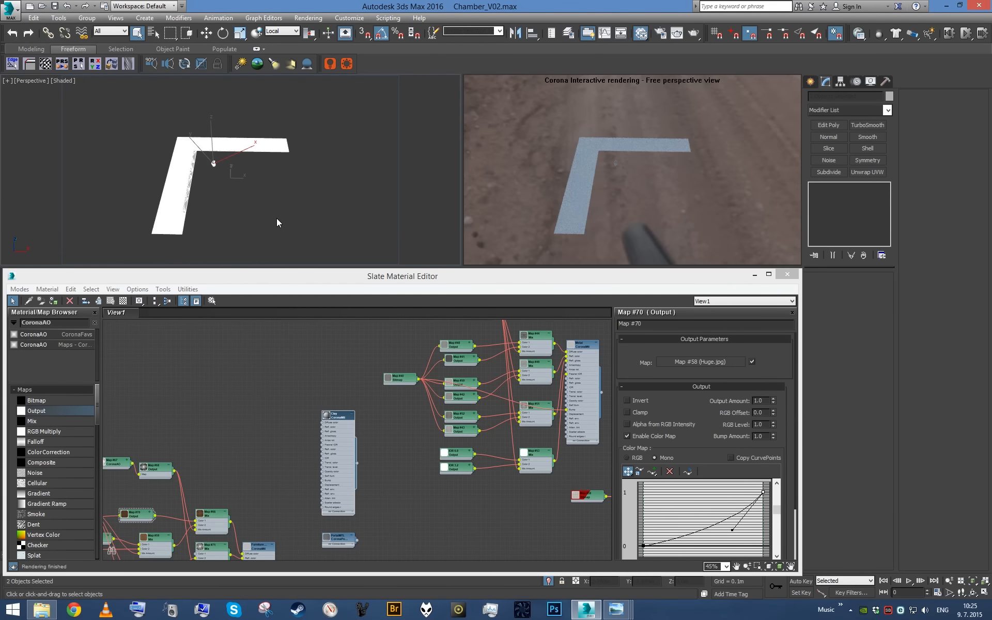
- Select the ceramic jug in the isolated view and frame it closely in the perspective view
scroll(249, 208, "up", 5)
left_click(228, 203)
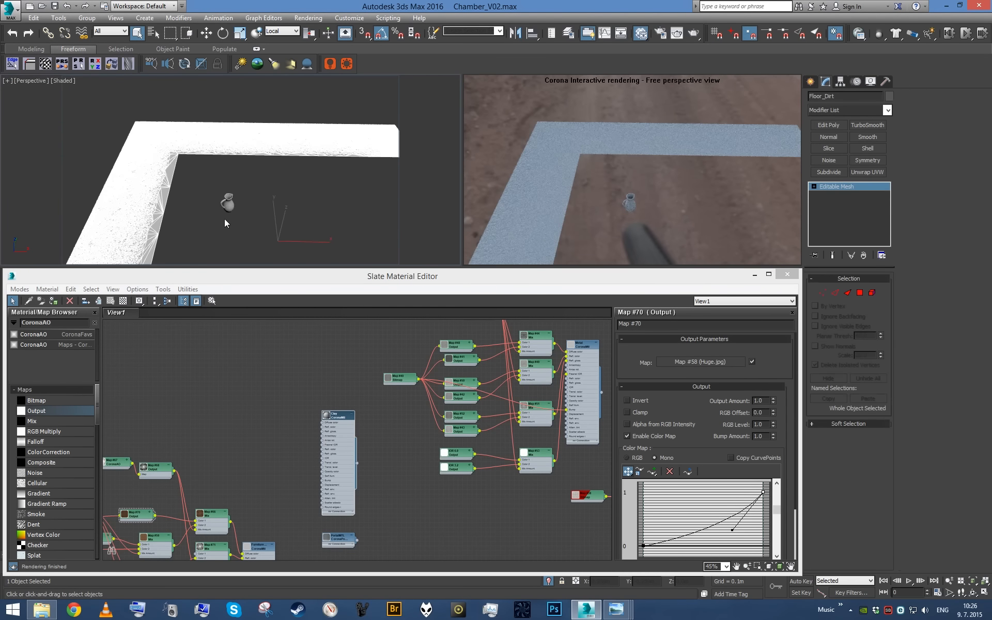
left_click(228, 203)
key("z")
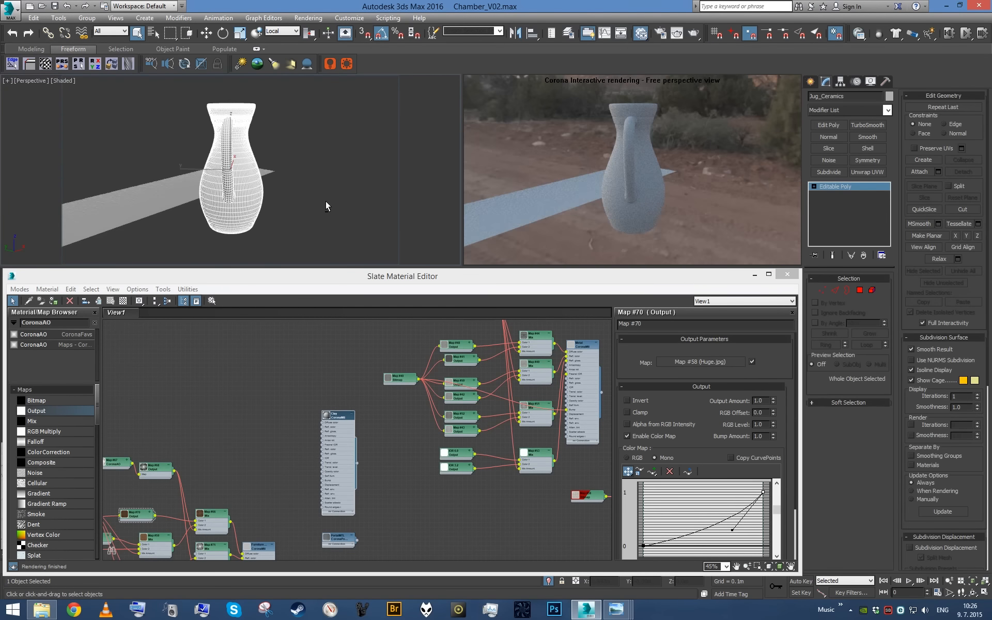
- Open the jug's plain CoronaMtl in the node graph and rename it Ceramics
middle_click_drag(323, 347, 353, 430)
scroll(347, 495, "down", 2)
scroll(353, 430, "up", 2)
left_click_drag(360, 525, 325, 367)
middle_click_drag(325, 367, 356, 467)
scroll(357, 468, "up", 3)
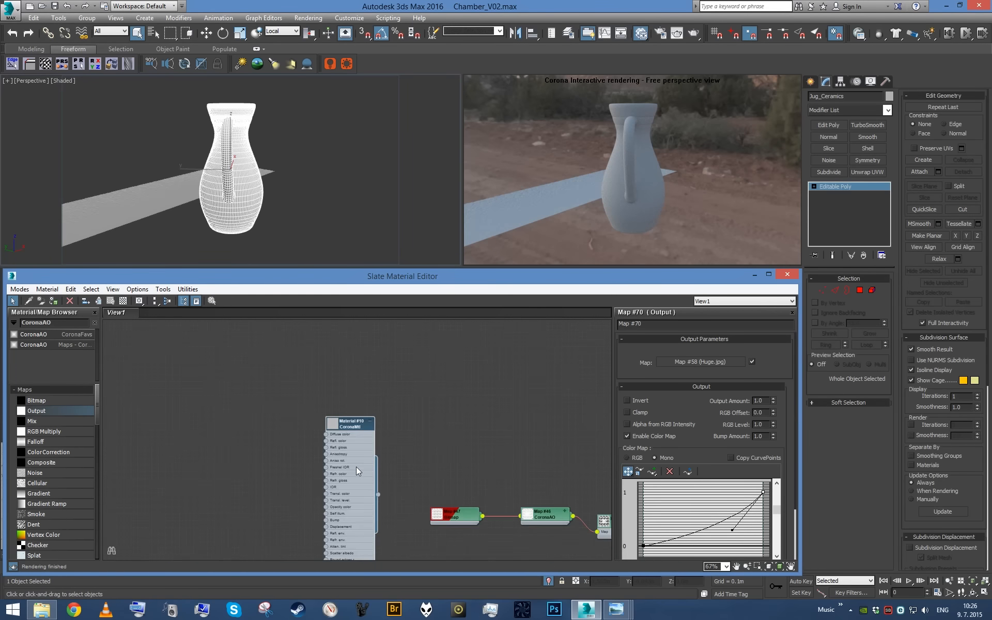
double_click(356, 467)
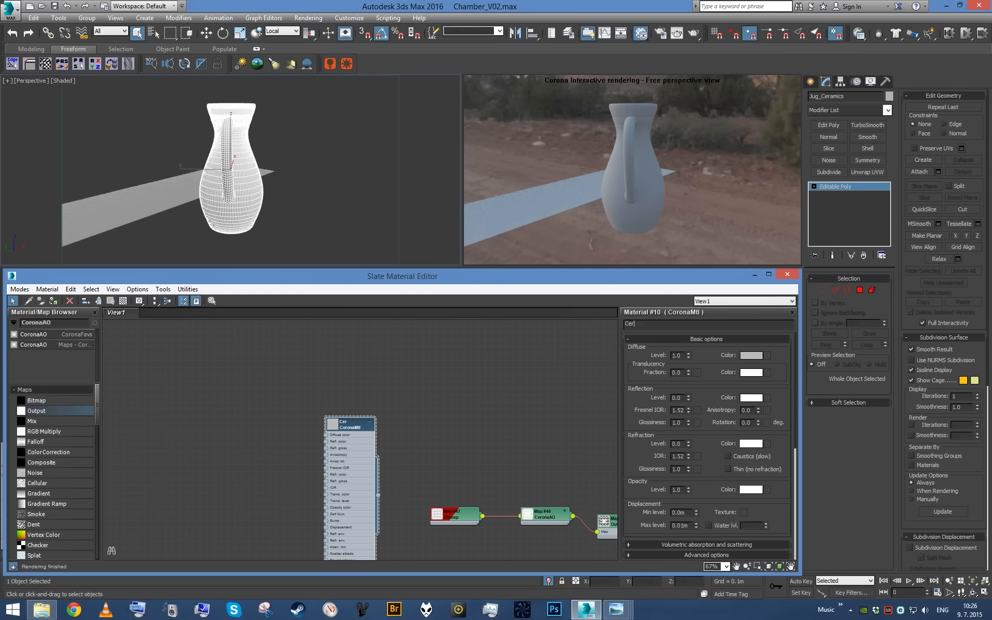
middle_click_drag(459, 434, 495, 412)
scroll(403, 429, "up", 4)
- Add a Bitmap map to the Ceramics material's diffuse color input
left_click_drag(351, 407, 290, 423)
mouse_move(269, 432)
left_click(357, 433)
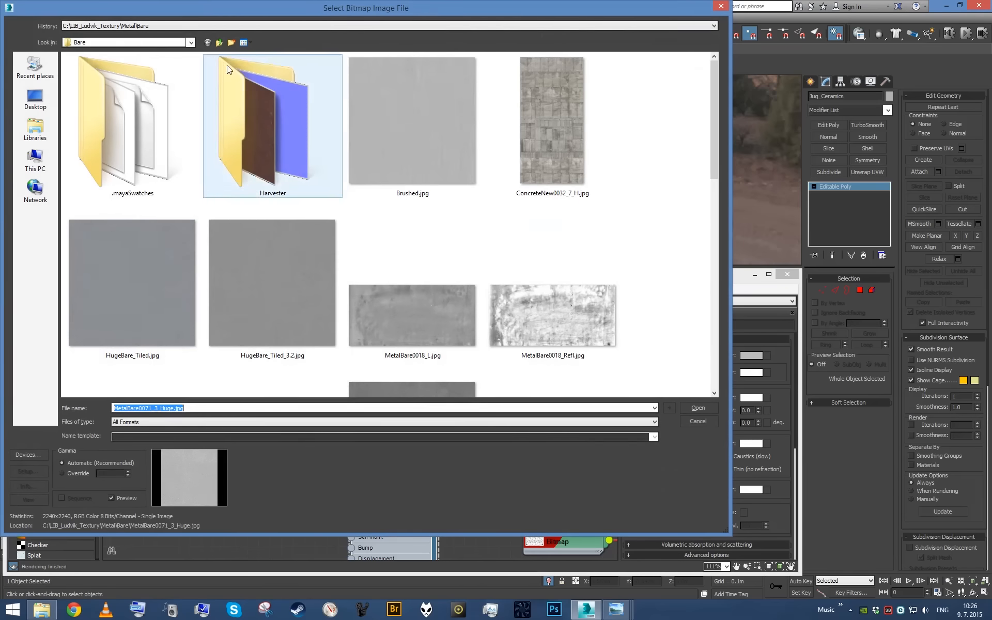
- Load MarbleBeige0023_2_L.jpg from the texture library's Marble folder into the new bitmap
left_click(219, 42)
left_click(219, 42)
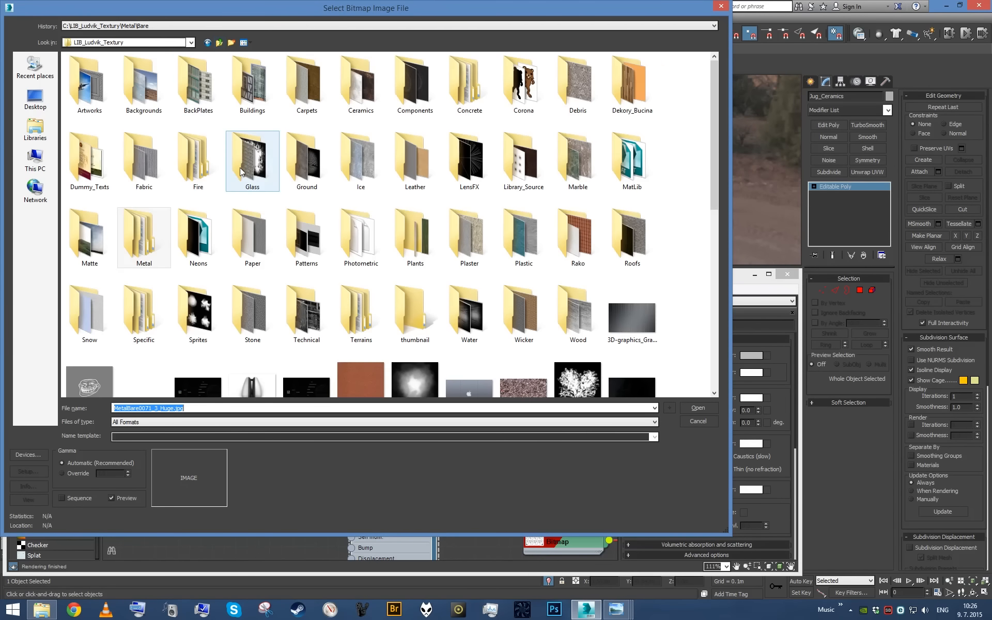
left_click(270, 224)
key("s")
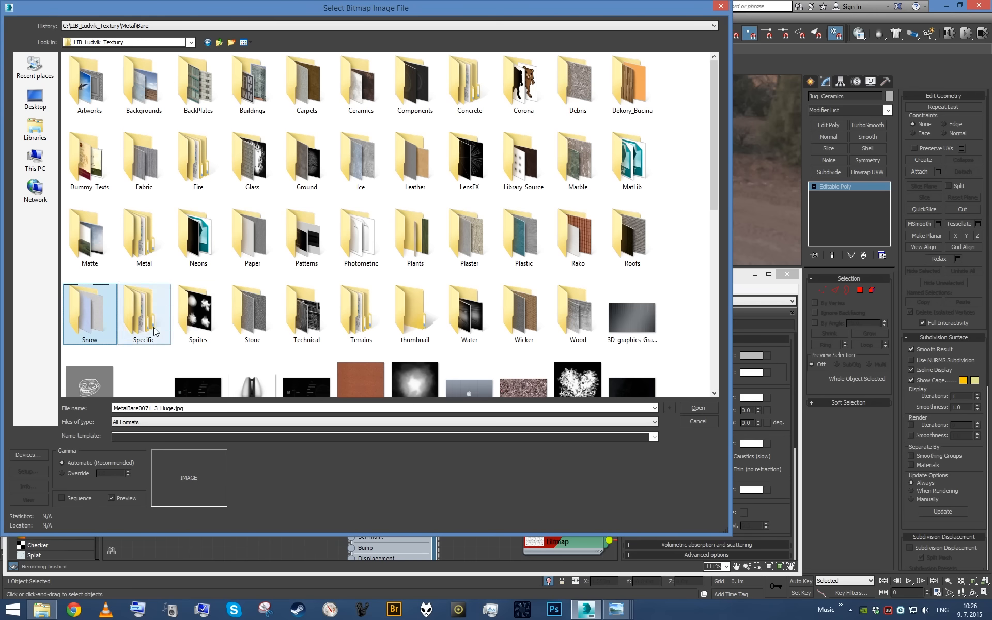
left_click(509, 159)
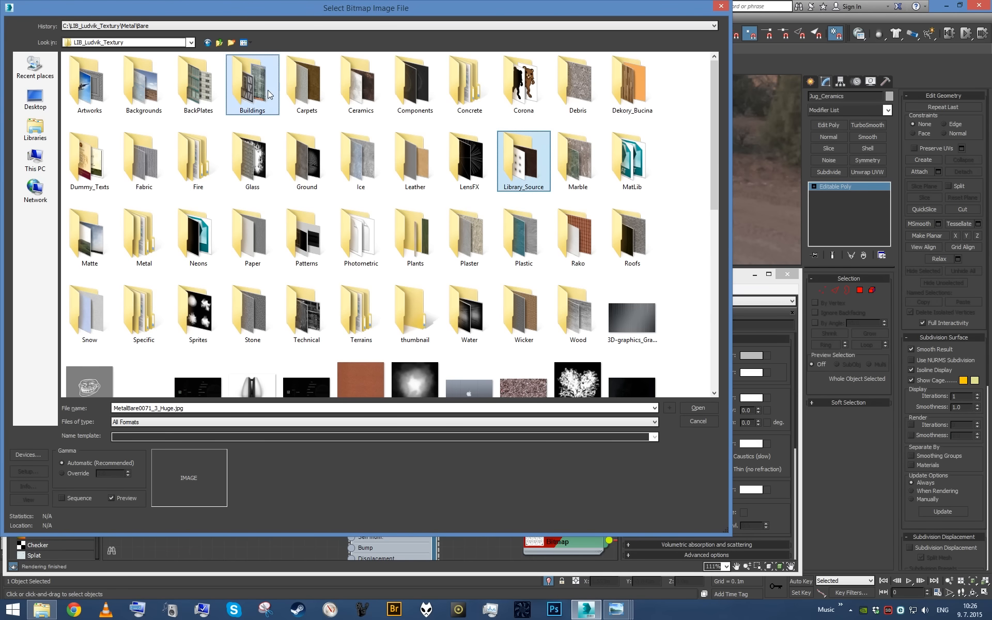
key("Right")
double_click(592, 182)
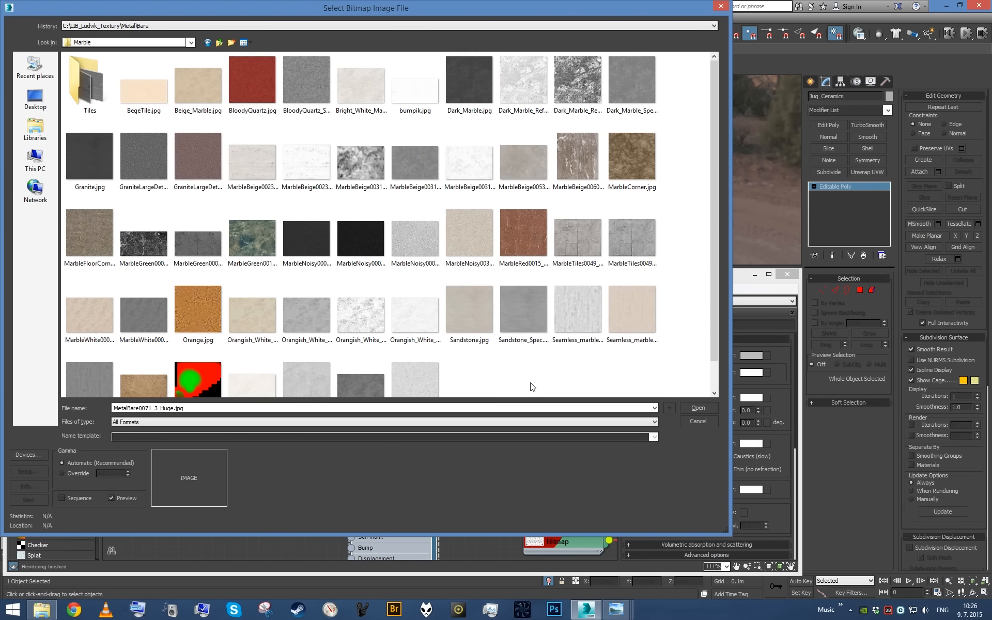
scroll(532, 386, "down", 1)
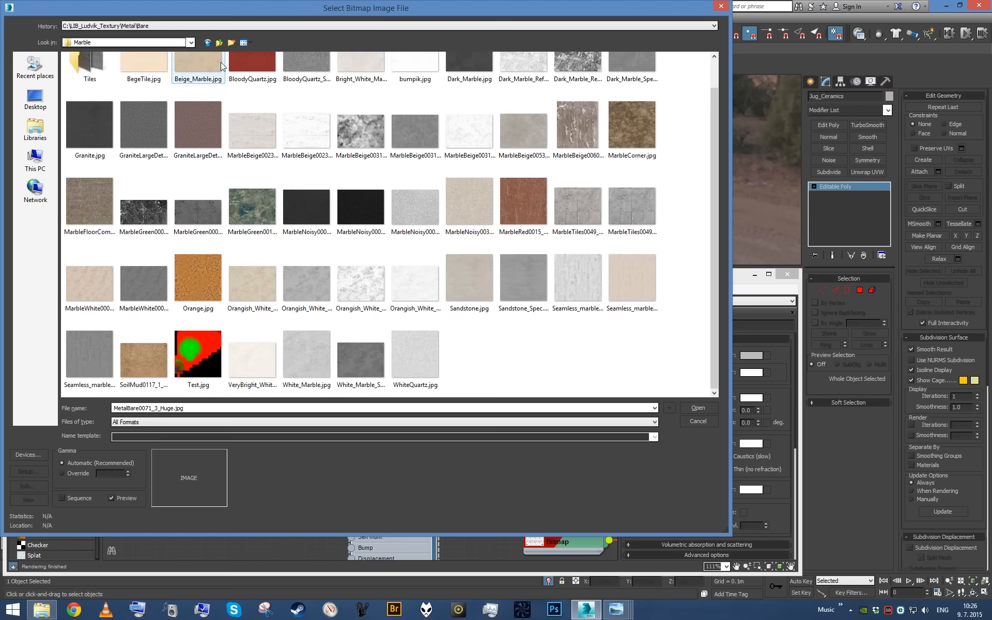
left_click(253, 131)
double_click(252, 132)
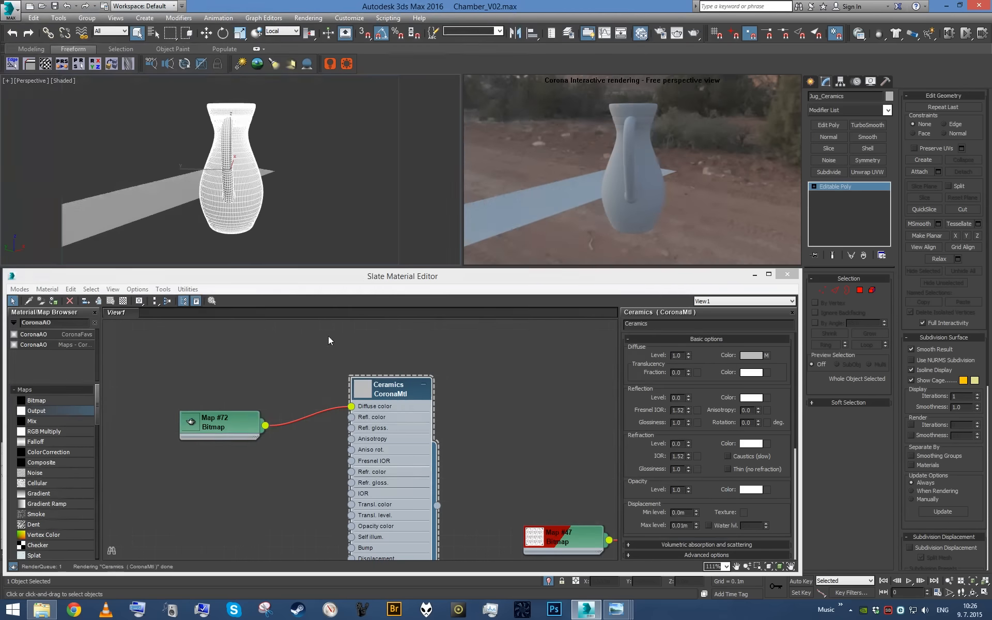
- Set the marble bitmap's blur to 0.1
double_click(225, 429)
scroll(227, 425, "up", 2)
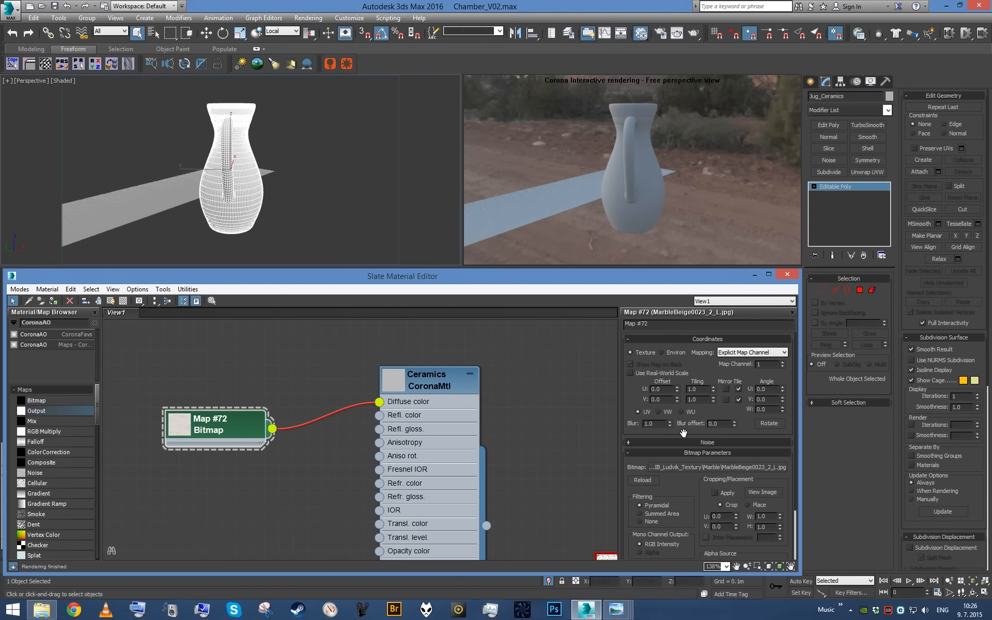
type("0.1")
scroll(665, 435, "down", 3)
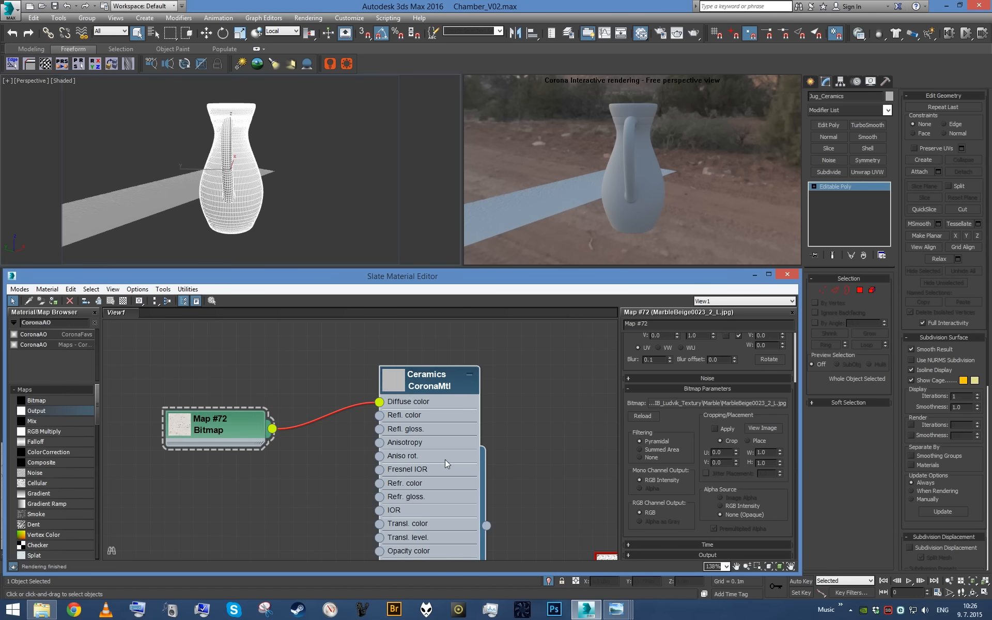
- Try darkening the marble bitmap with RGB levels of 0.2, 0.36 and 0.5
middle_click_drag(336, 206, 317, 226, "alt")
left_click(231, 429)
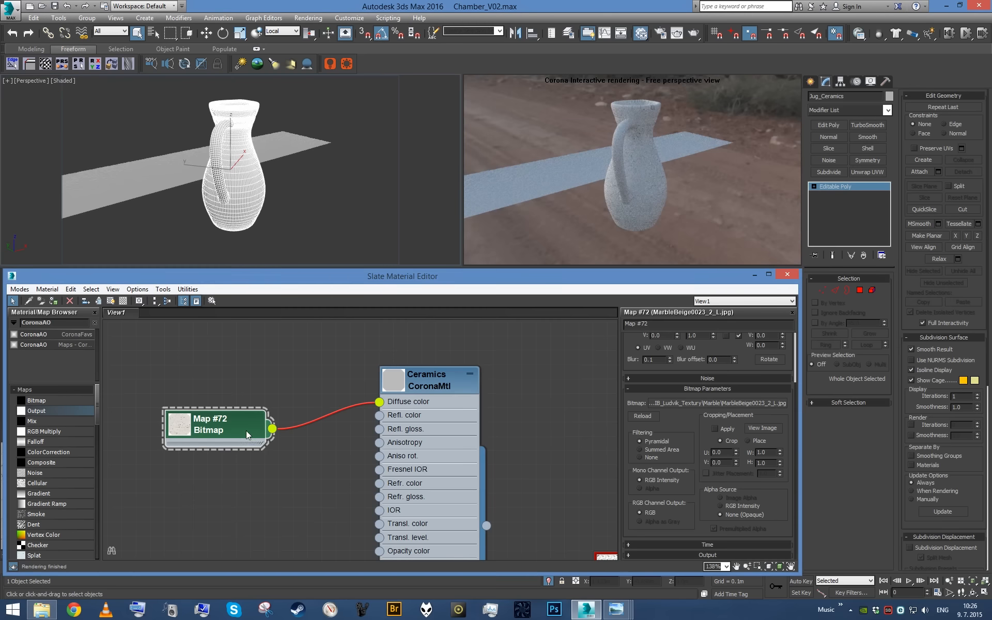
left_click(699, 552)
left_click(772, 376)
type("0.2")
key("Return")
type(".36")
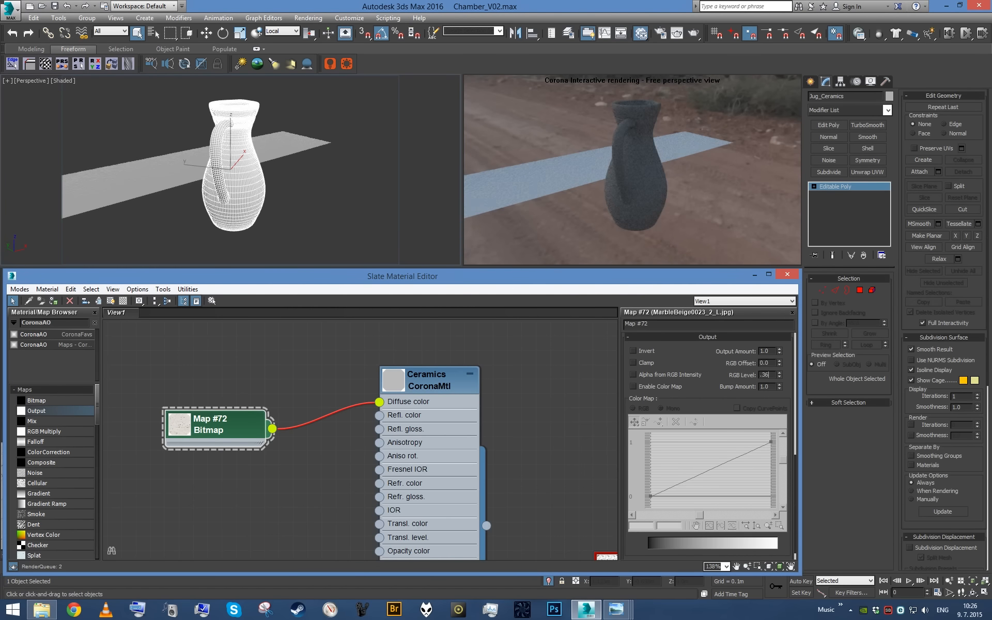
key("Return")
type(".")
key("Return")
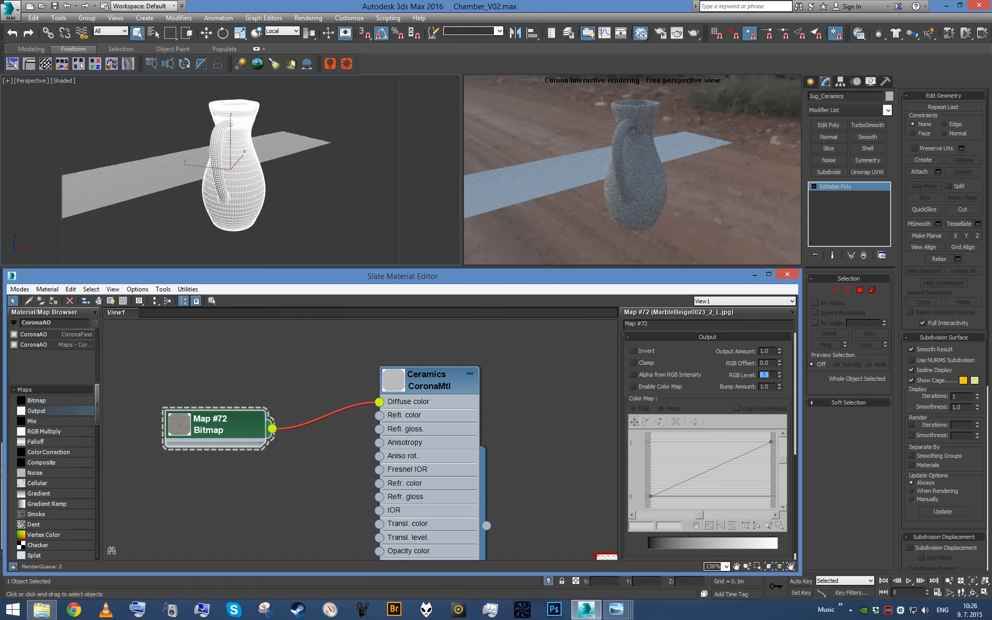
- Insert an RGB Multiply map between the marble bitmap and the diffuse color, feeding the bitmap into Color 2
left_click_drag(180, 441, 147, 441)
left_click_drag(86, 432, 404, 426)
left_click(424, 451)
double_click(448, 449)
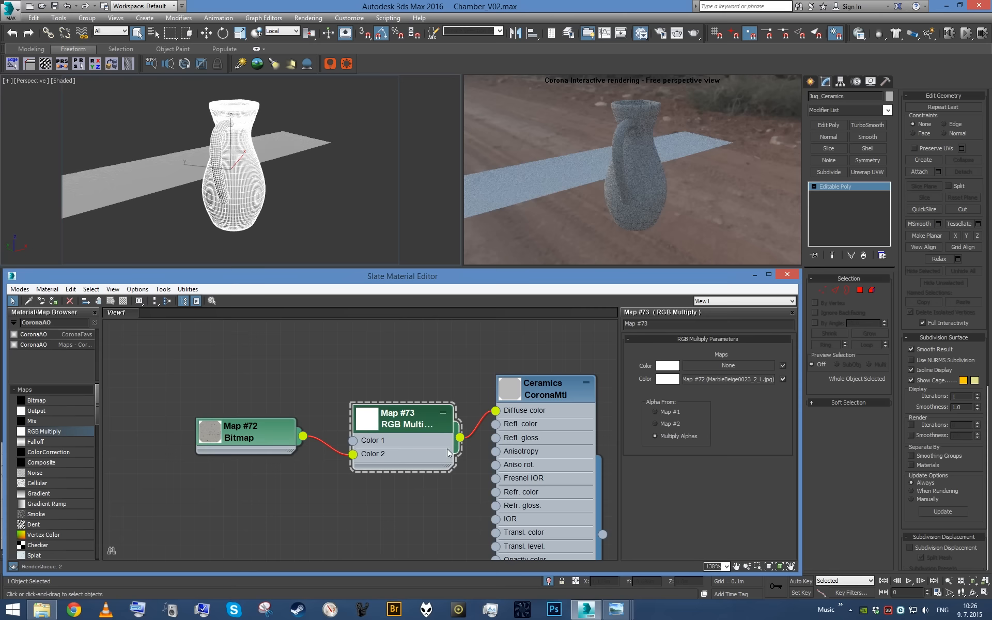
- Set the first color of the RGB Multiply map to a brown clay tint
left_click(670, 364)
mouse_move(344, 109)
left_mouse_down()
mouse_move(351, 110)
mouse_move(336, 100)
mouse_move(358, 109)
mouse_move(331, 104)
left_mouse_up()
left_click(333, 103)
left_click_drag(367, 110, 358, 112)
left_click(382, 155)
- Set the marble bitmap's output RGB level to 0.3
double_click(267, 431)
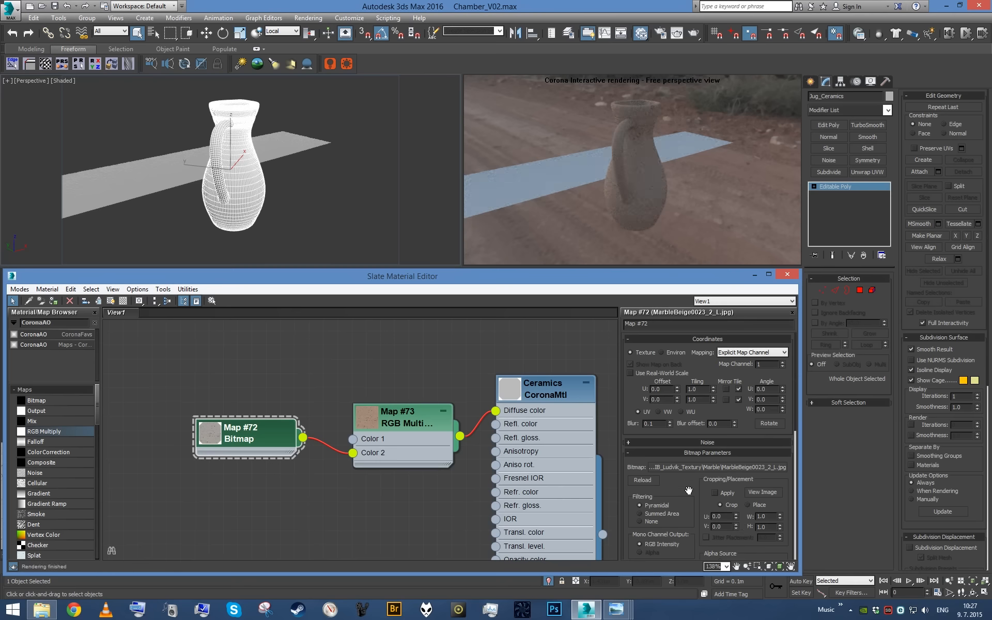
scroll(689, 490, "down", 5)
type("0.3")
key("Return")
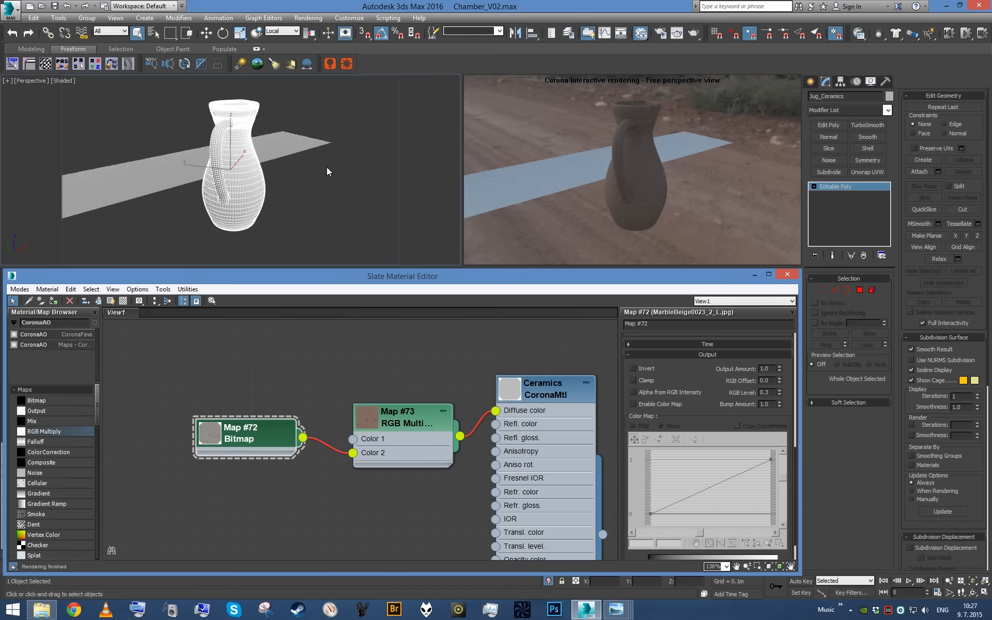
- Apply a UVW Map modifier with cylindrical mapping to the jug and fit its gizmo to the object
key("alt+u")
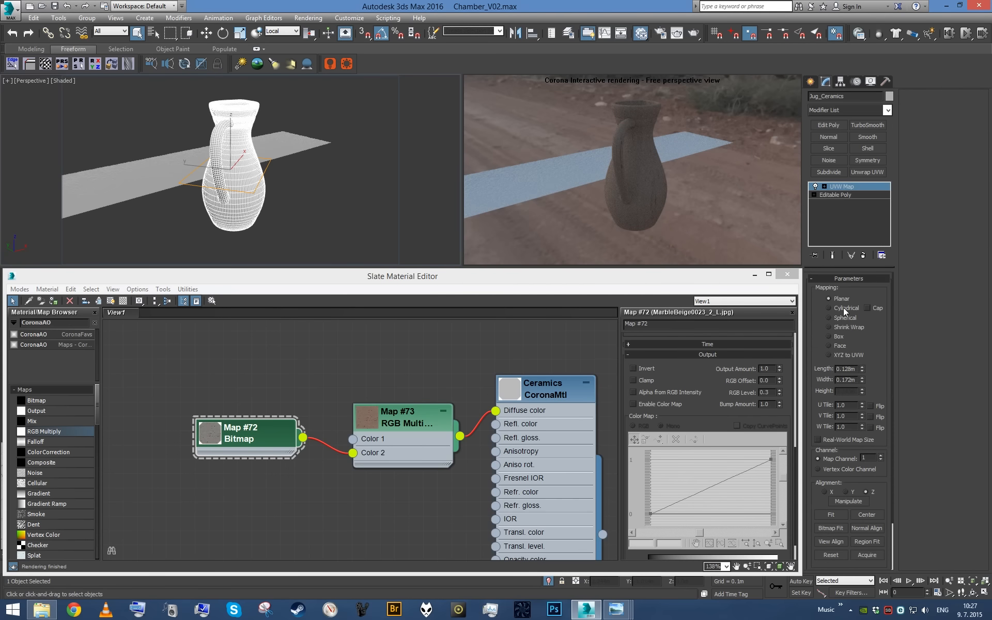
left_click(843, 309)
middle_click_drag(444, 181, 375, 165, "alt")
scroll(375, 166, "up", 5)
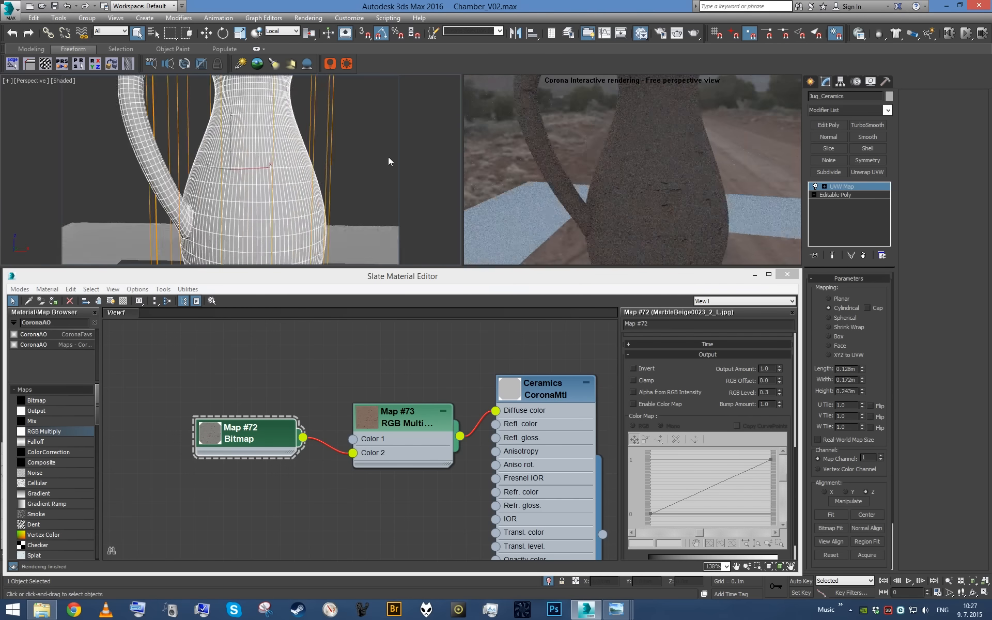
left_click(831, 515)
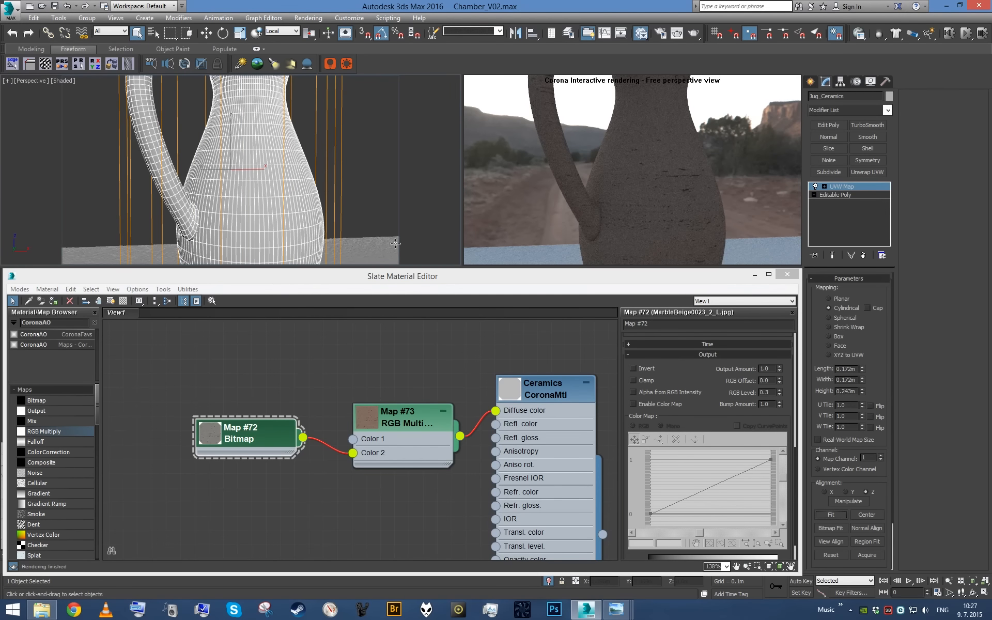
middle_click_drag(322, 178, 372, 207, "alt")
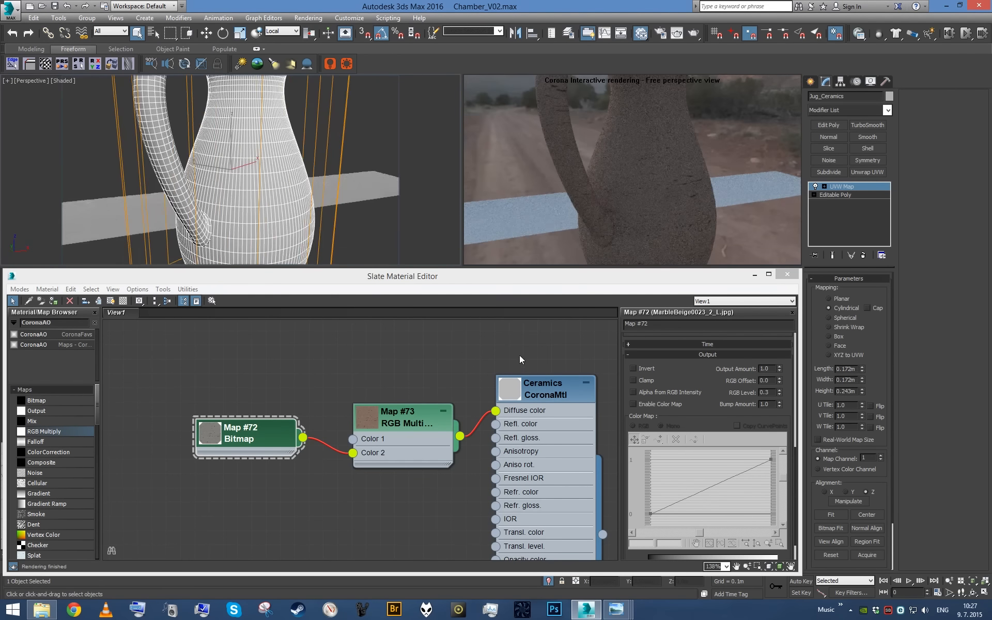
- Collapse the jug's modifier stack into the editable poly
right_click(843, 224)
left_click(888, 326)
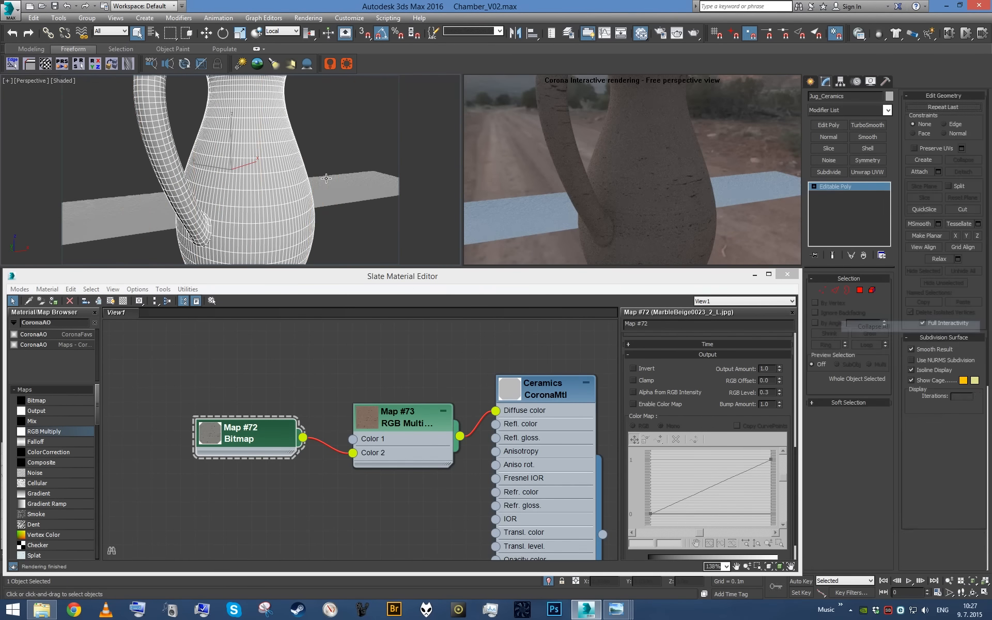
scroll(277, 184, "down", 5)
middle_click_drag(277, 184, 227, 190, "alt")
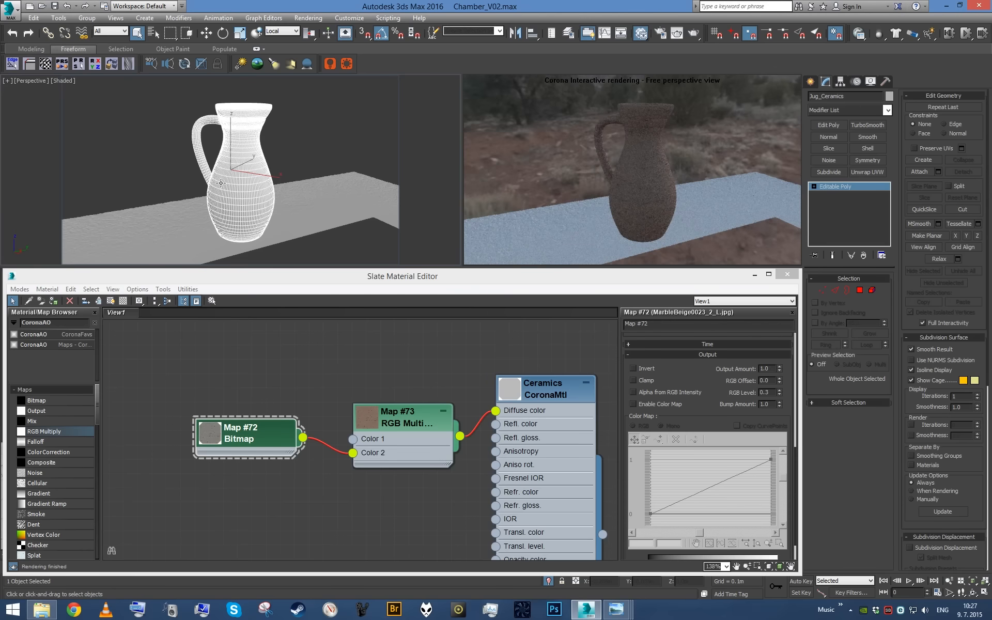
- Move the bitmap and RGB Multiply nodes away from the Ceramics material to make room for more maps
middle_click_drag(374, 443, 348, 451)
scroll(372, 451, "down", 2)
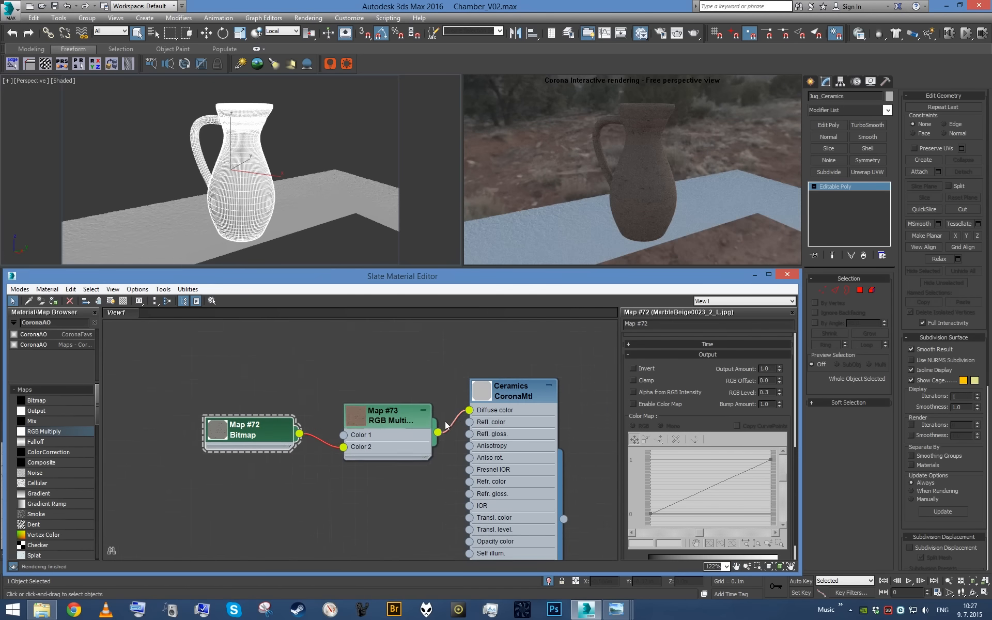
left_click_drag(383, 446, 258, 408)
left_click(269, 446)
middle_click_drag(228, 438, 288, 460)
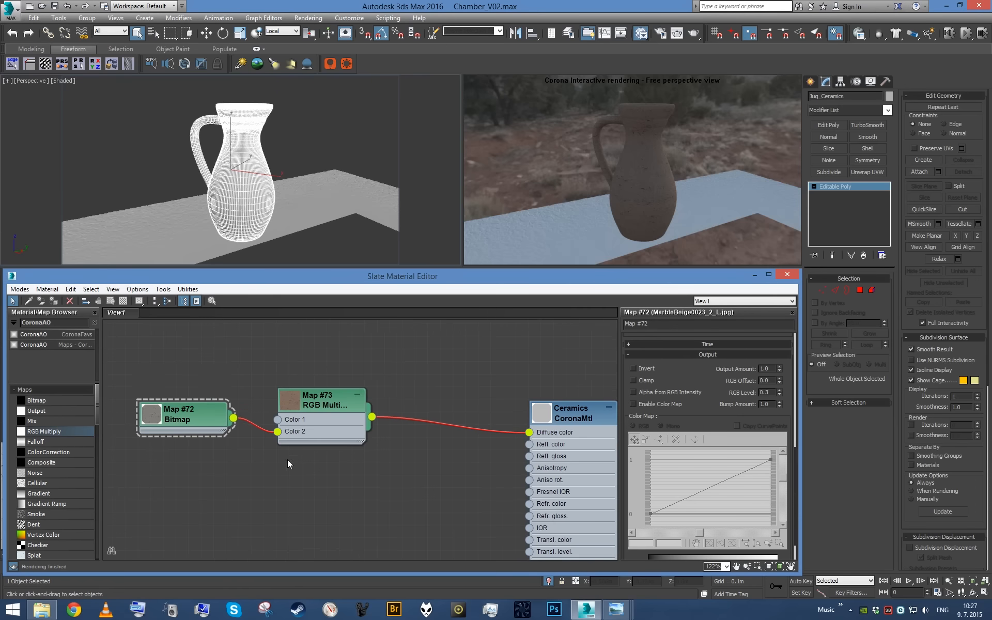
- Branch an Output map from the marble bitmap
left_click_drag(236, 424, 403, 505)
mouse_move(427, 512)
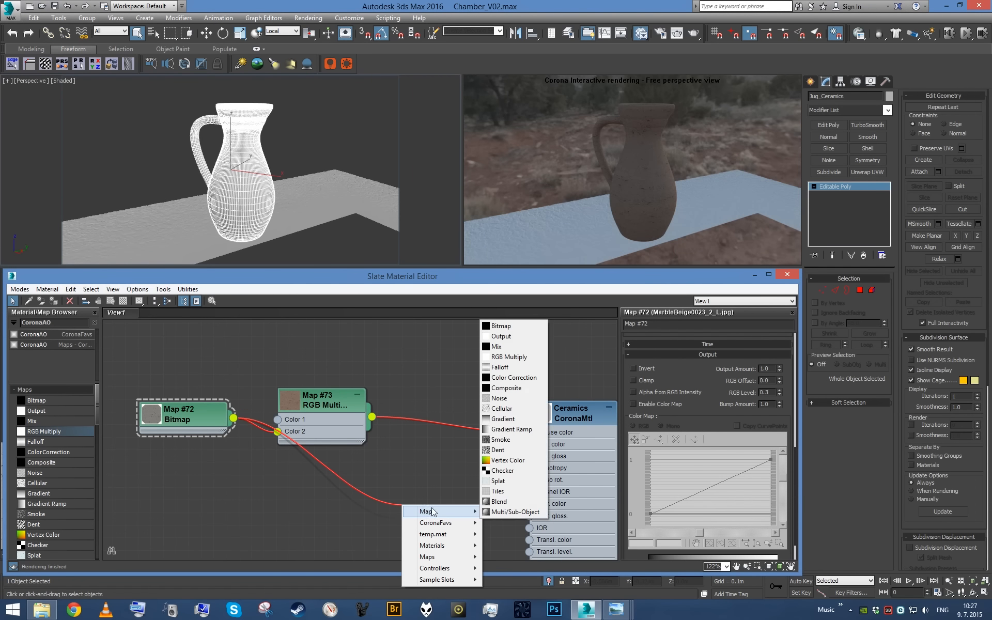
left_click(501, 336)
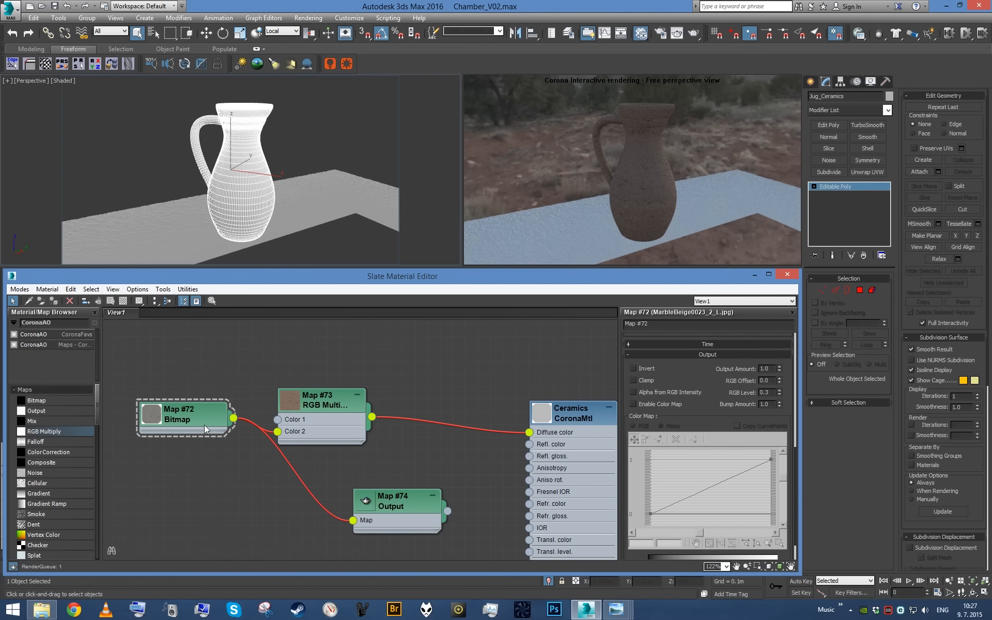
- Set the Ceramics material's Fresnel IOR to 1.8 and its reflection level to 0.4
double_click(554, 460)
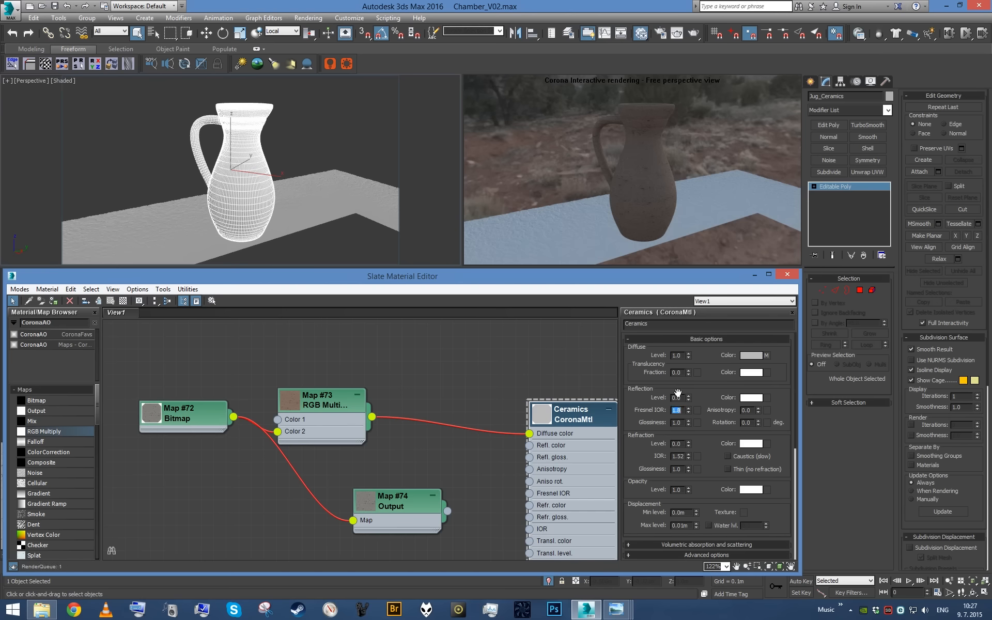
double_click(679, 398)
type(".4")
key("Return")
- Replace the Output map with a Mix map, using the marble bitmap as mix amount and connecting it to the reflection color
middle_click_drag(504, 463, 505, 430)
scroll(505, 430, "up", 1)
left_click_drag(421, 496, 379, 481)
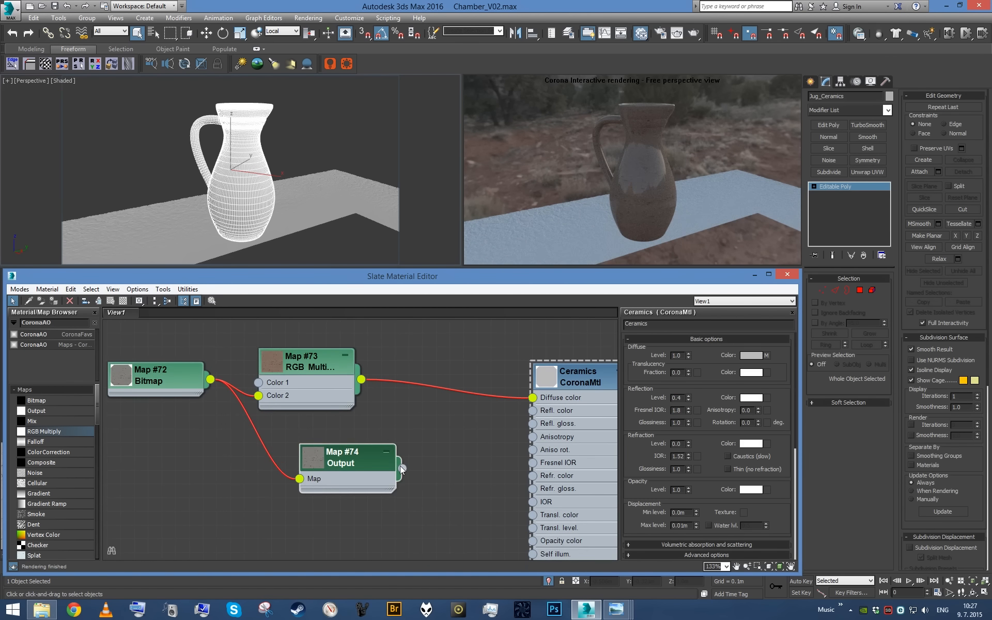
key("Delete")
left_click_drag(210, 379, 312, 472)
mouse_move(337, 478)
left_click(408, 313)
left_click(336, 508)
left_click_drag(336, 508, 521, 425)
left_click_drag(403, 468, 533, 409)
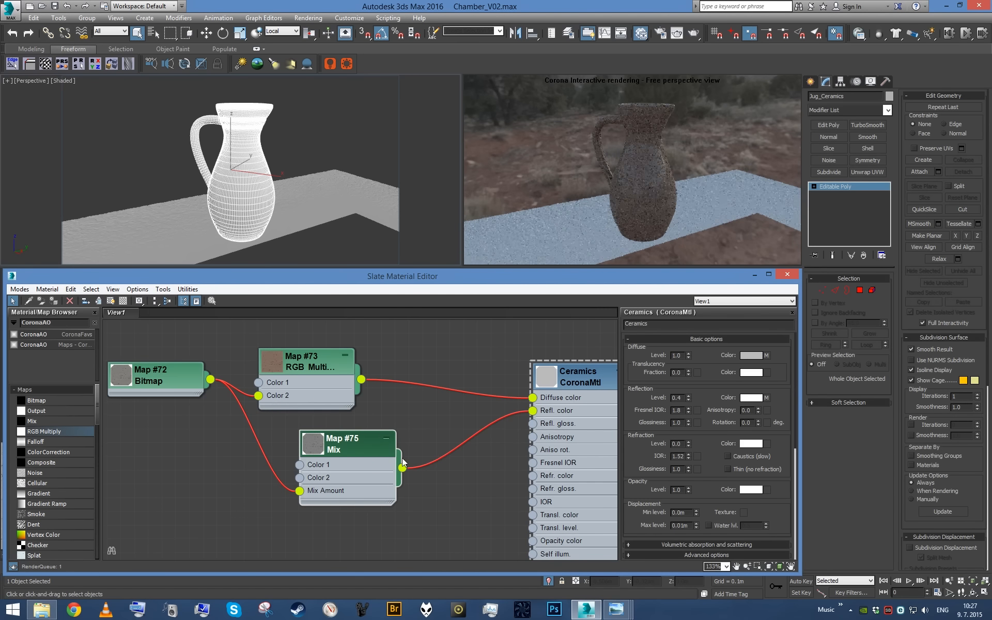
- Set the Mix map's output RGB level to 1.2 and the Ceramics material's reflection level to 1.0
double_click(341, 444)
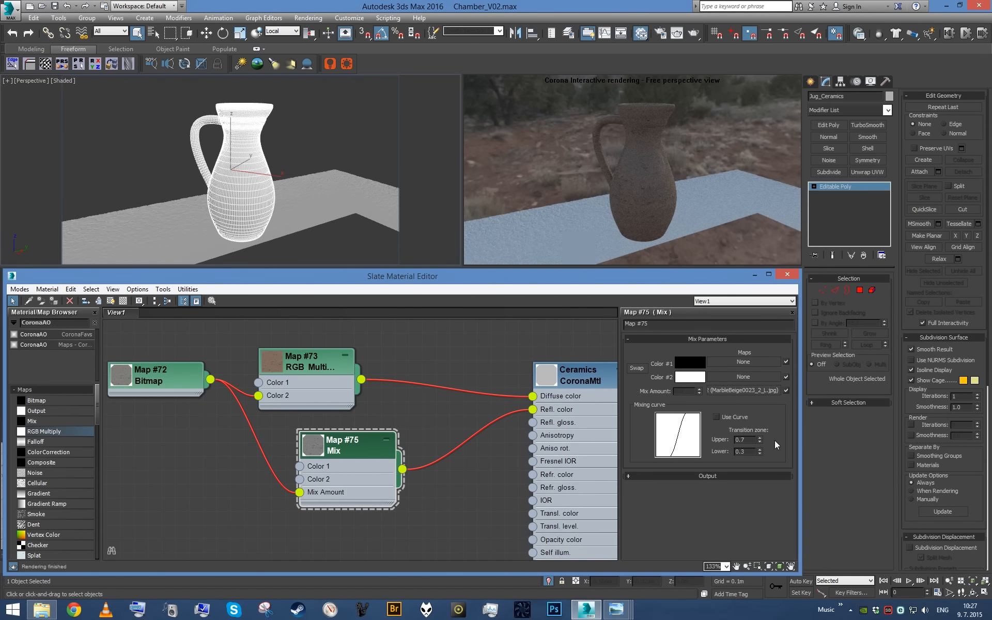
left_click(707, 476)
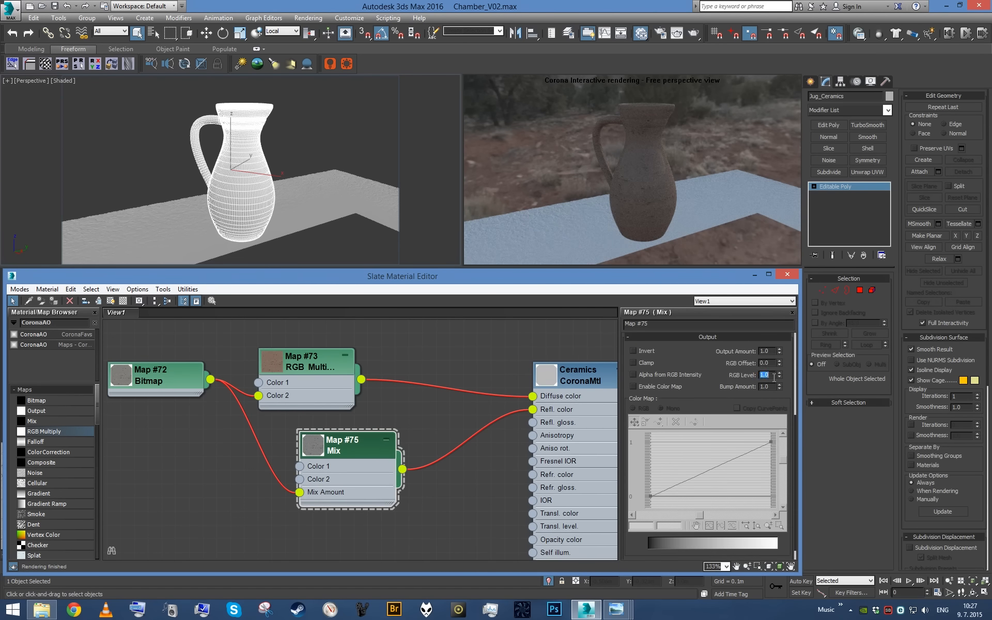
double_click(578, 372)
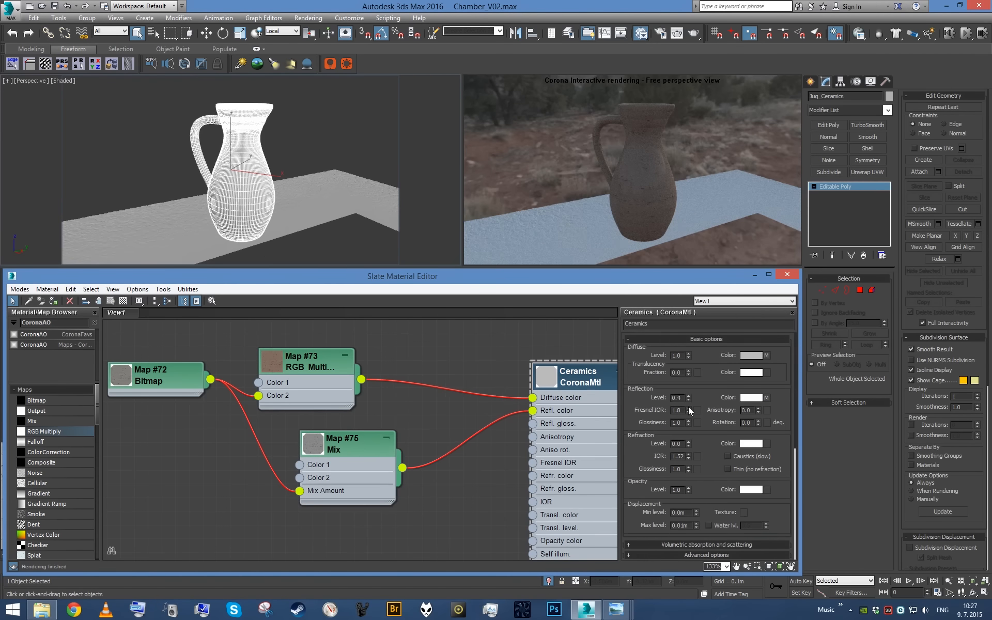
double_click(392, 474)
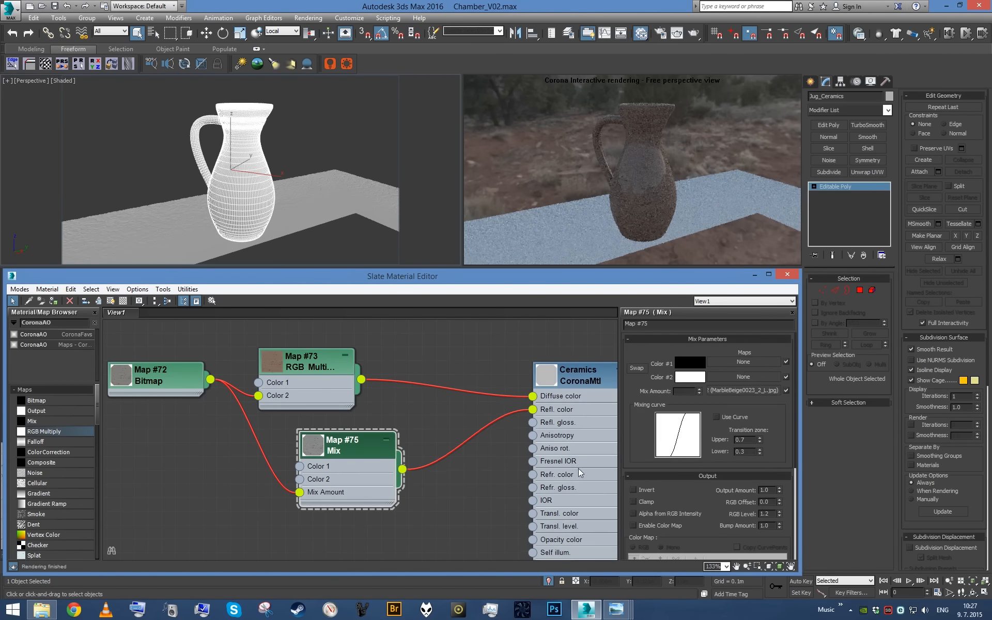
- Collapse the Mix node, branch an Output map from the marble bitmap, and connect it to the Ceramics material's reflection glossiness
left_click(387, 441)
middle_click_drag(388, 440, 395, 381)
middle_click_drag(222, 343, 219, 364)
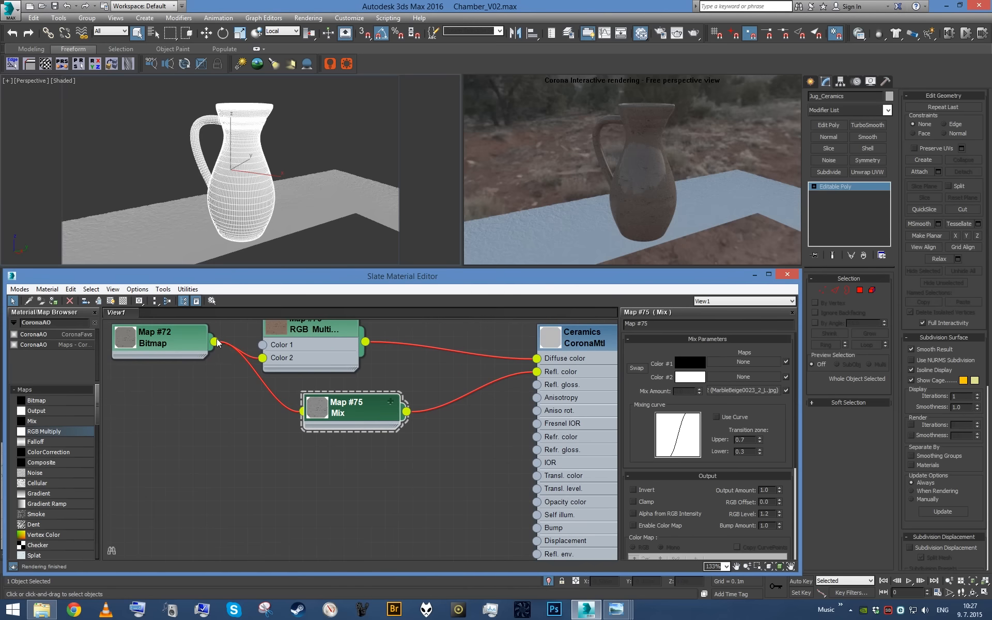
left_click_drag(215, 341, 285, 450)
mouse_move(335, 457)
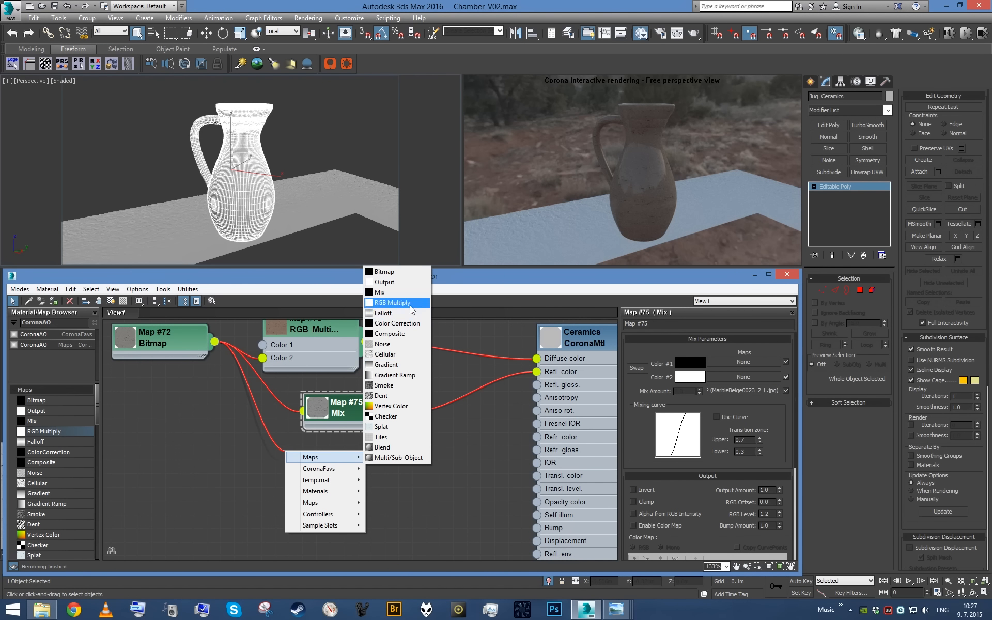
left_click(393, 283)
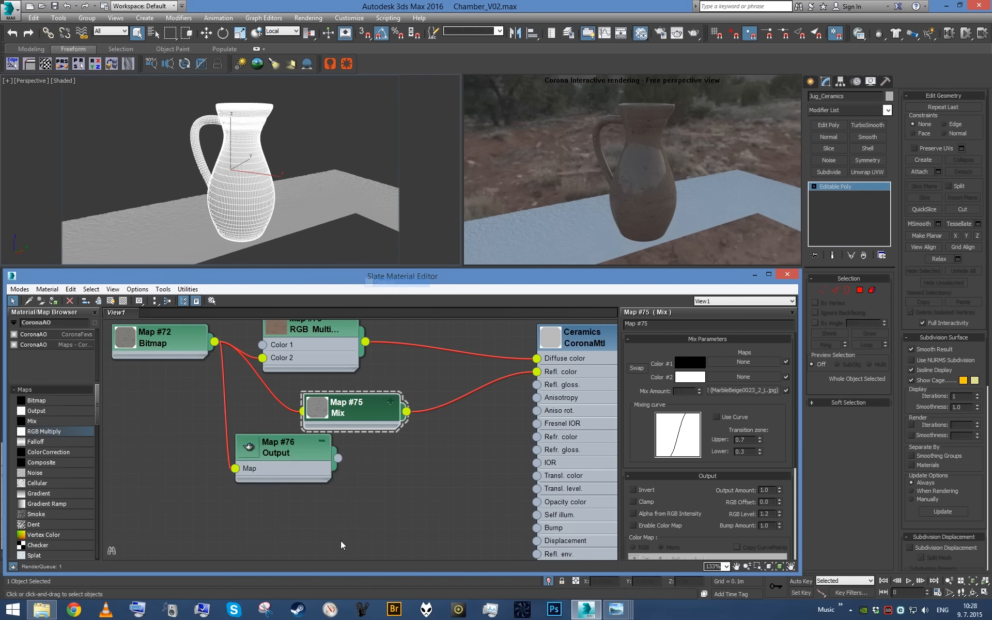
left_click_drag(393, 486, 538, 387)
- Set the RGB level of the glossiness Output map to 1.5
left_click(335, 489)
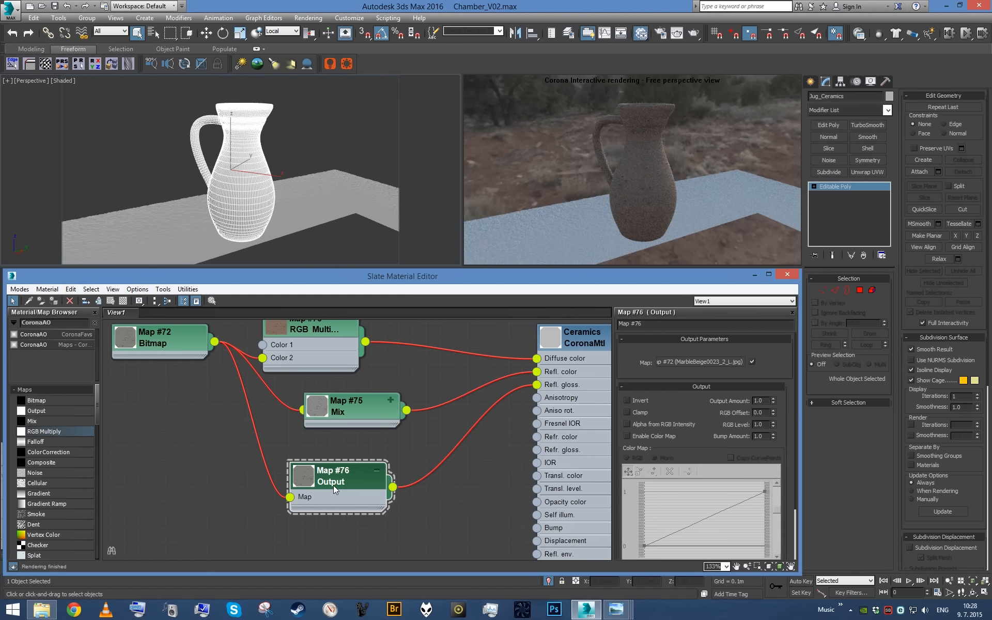
middle_click_drag(242, 181, 287, 177, "alt")
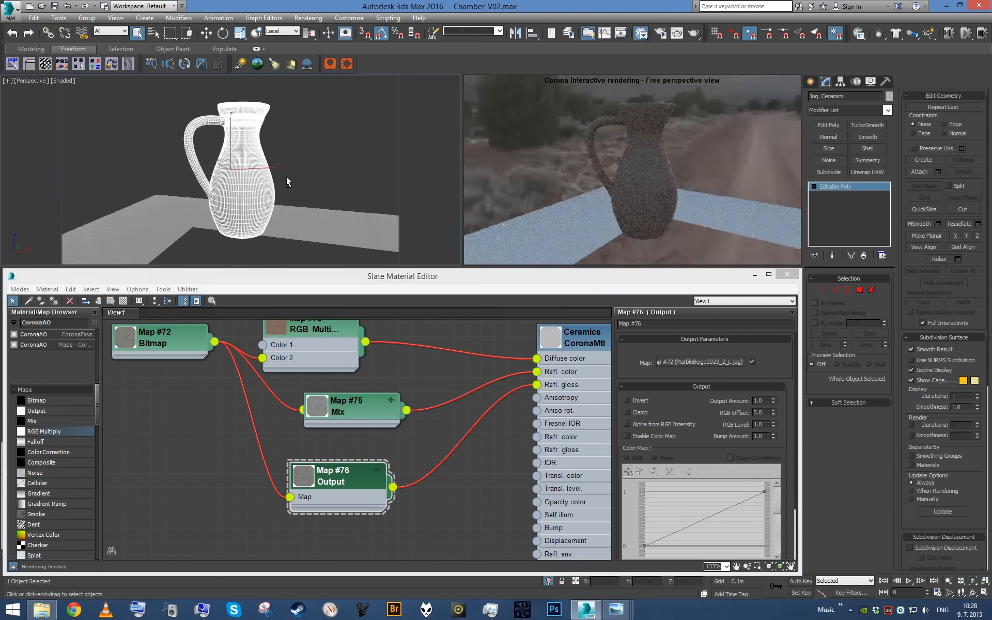
double_click(763, 425)
type("1.2")
key("Return")
type("1")
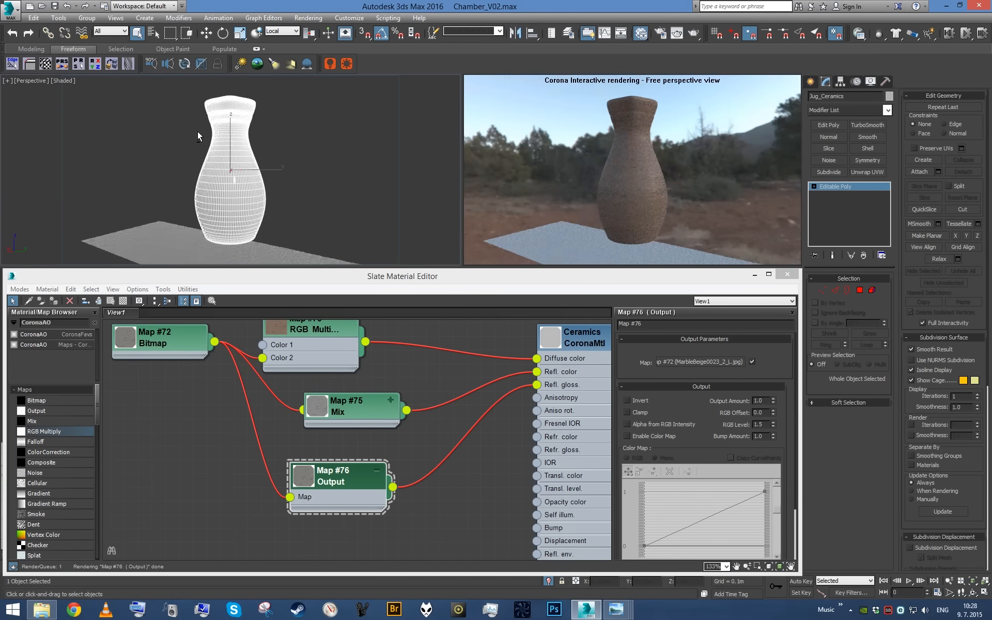
middle_click_drag(178, 136, 224, 147, "alt")
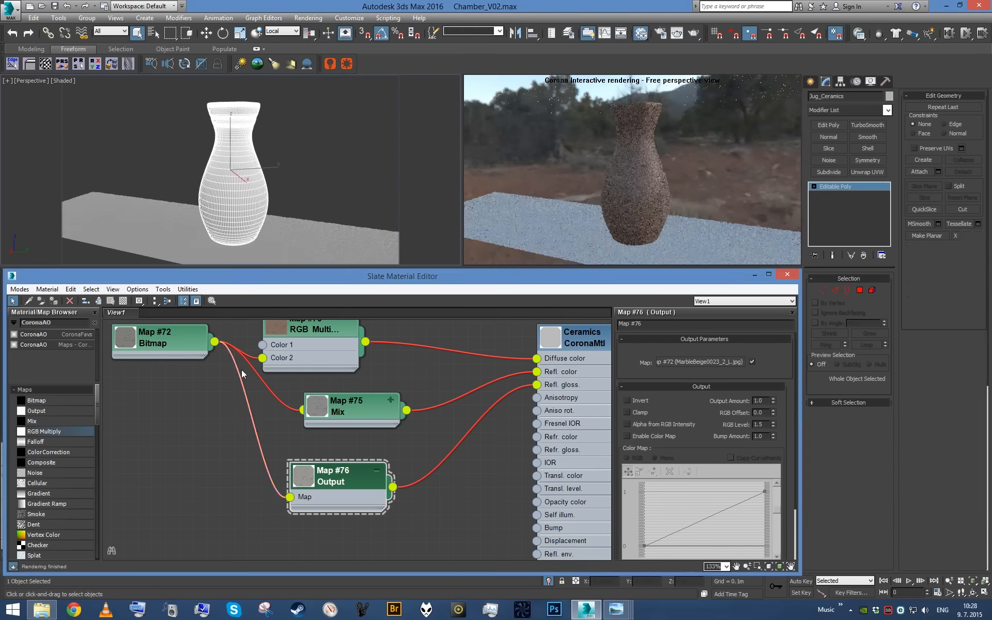
- Connect the marble bitmap to the Ceramics material's bump slot and set the bump amount to 2.0
double_click(186, 346)
scroll(352, 430, "down", 1)
scroll(352, 433, "down", 2)
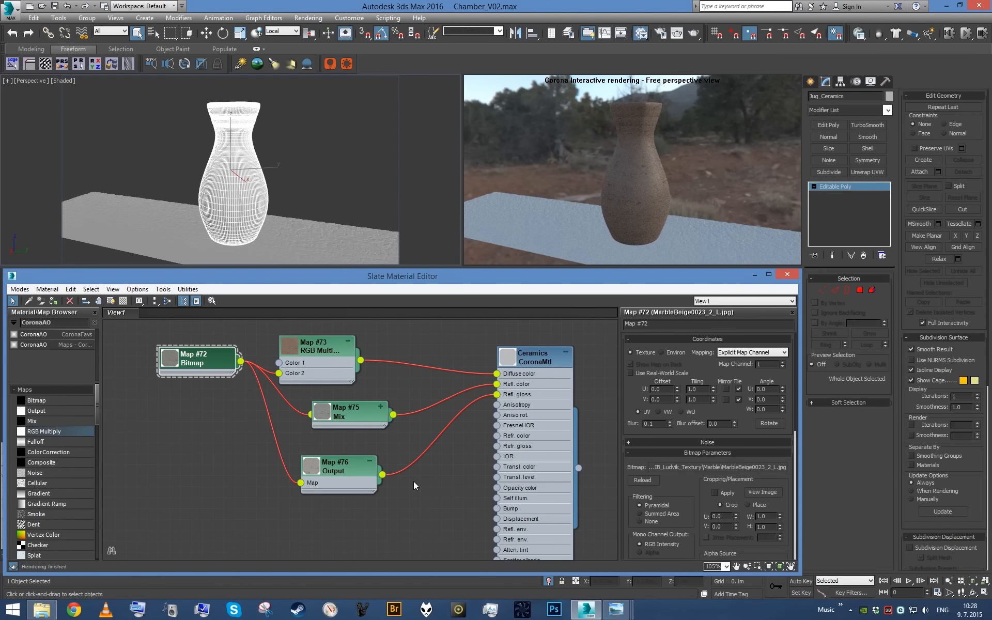
left_click_drag(241, 361, 547, 506)
double_click(547, 507)
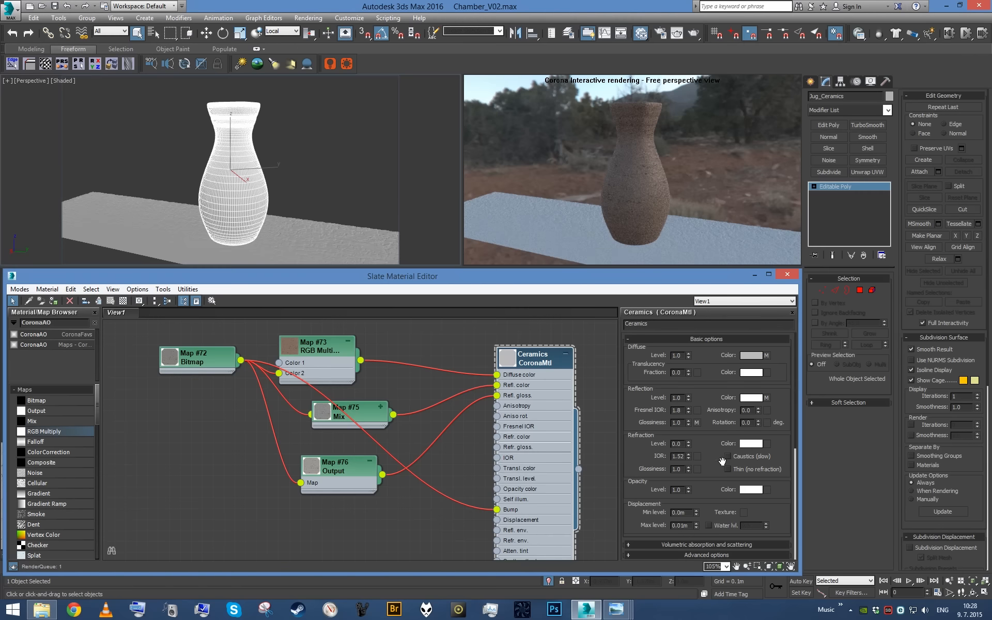
scroll(709, 474, "down", 5)
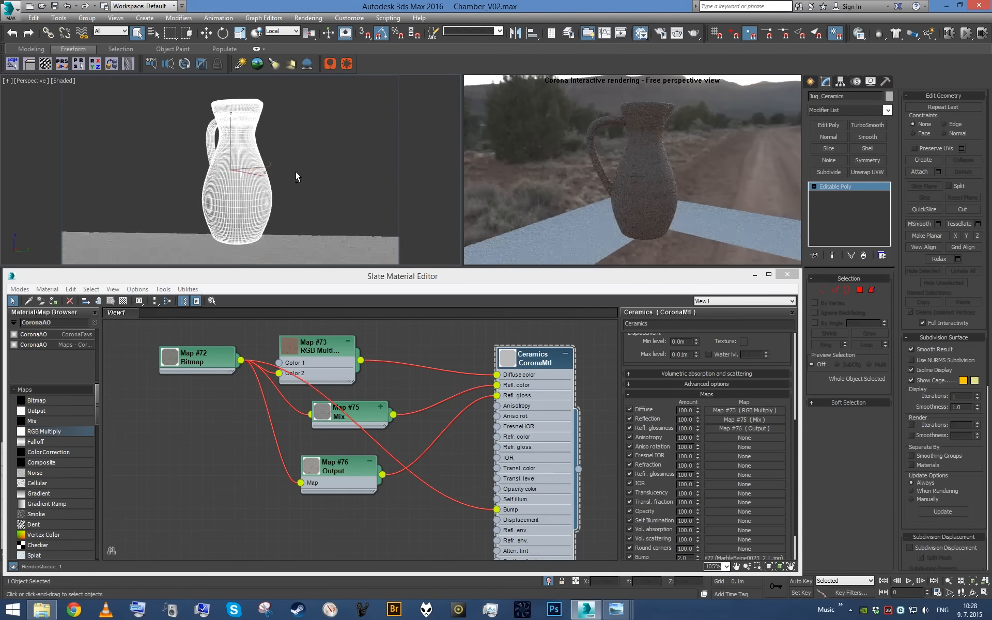
middle_click_drag(238, 193, 190, 223, "alt")
scroll(211, 205, "up", 4)
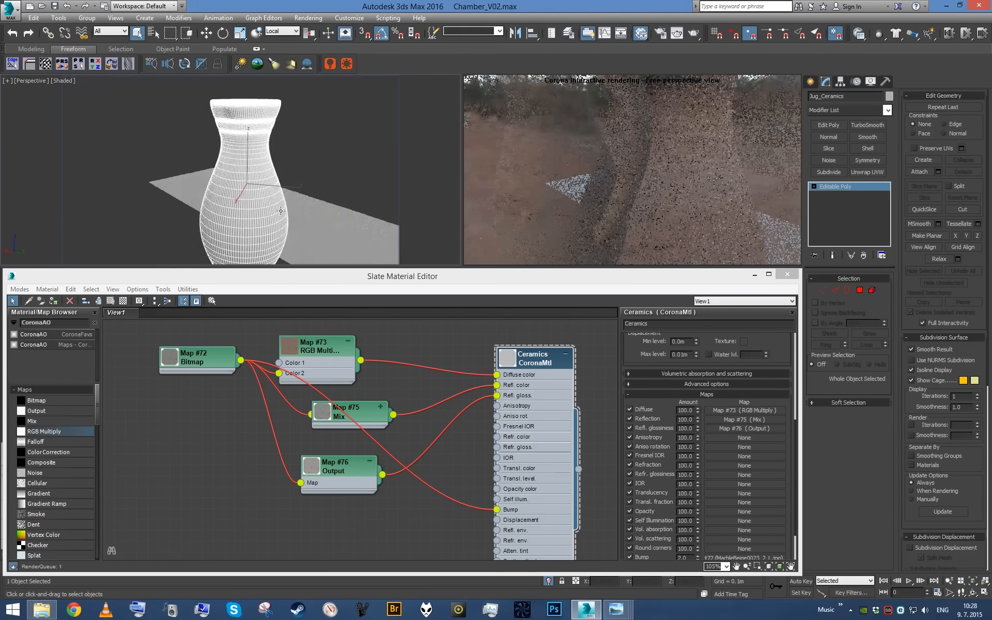
- Set the marble bitmap's output RGB offset to 0.05
double_click(223, 355)
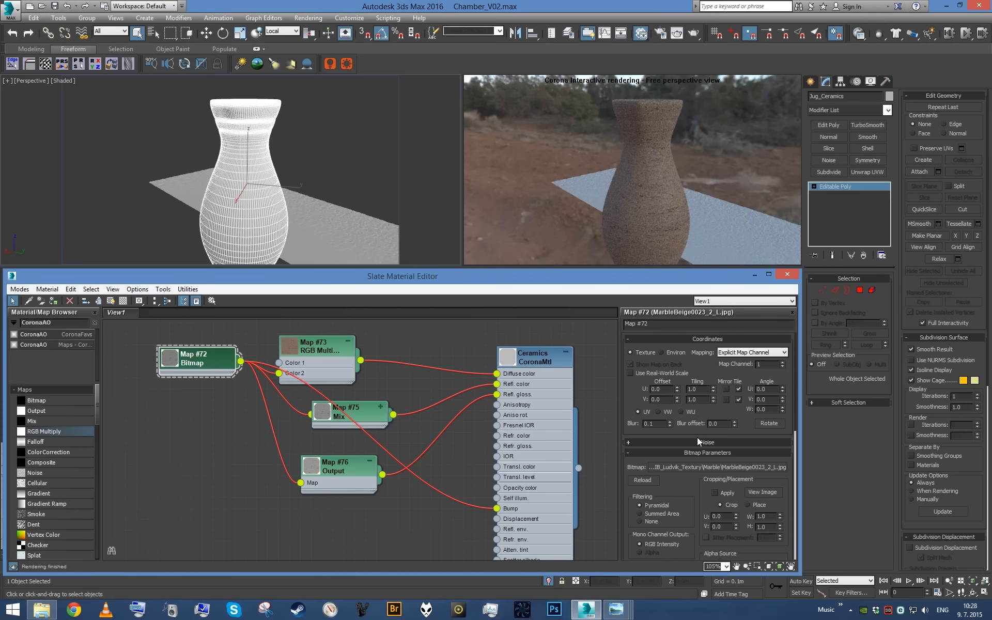
left_click(710, 454)
scroll(759, 491, "down", 2)
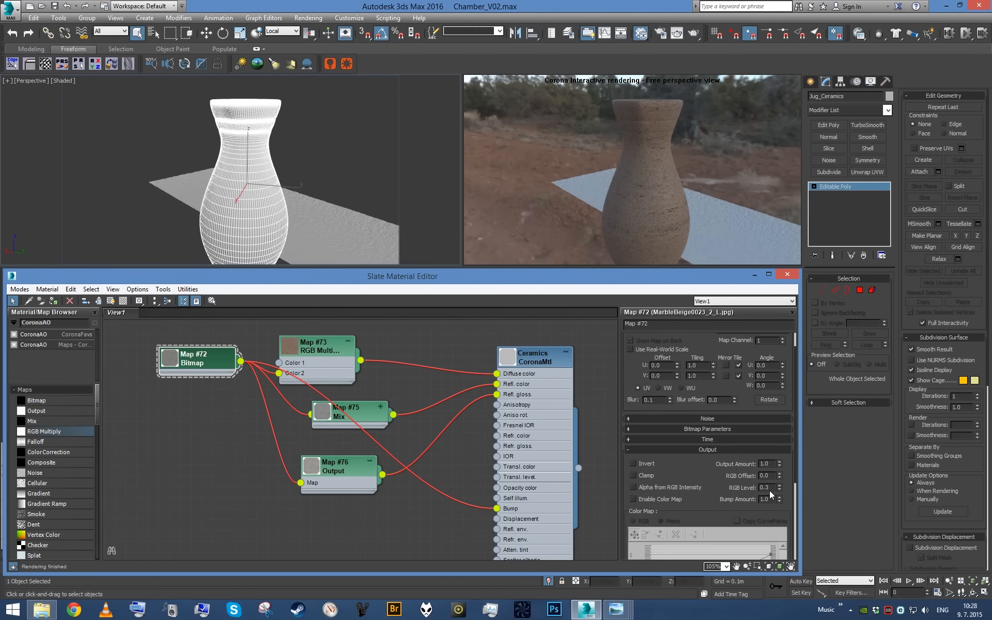
left_click_drag(779, 478, 779, 470)
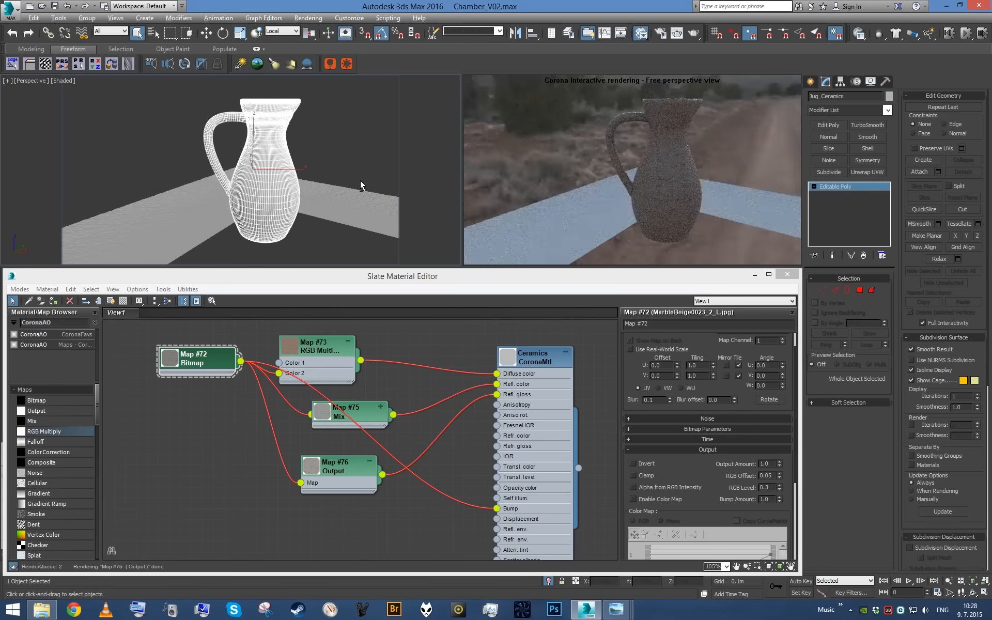
- Close the material editor, end the jug's isolation, and show the whole chamber through the camera
middle_click_drag(361, 181, 363, 160, "alt")
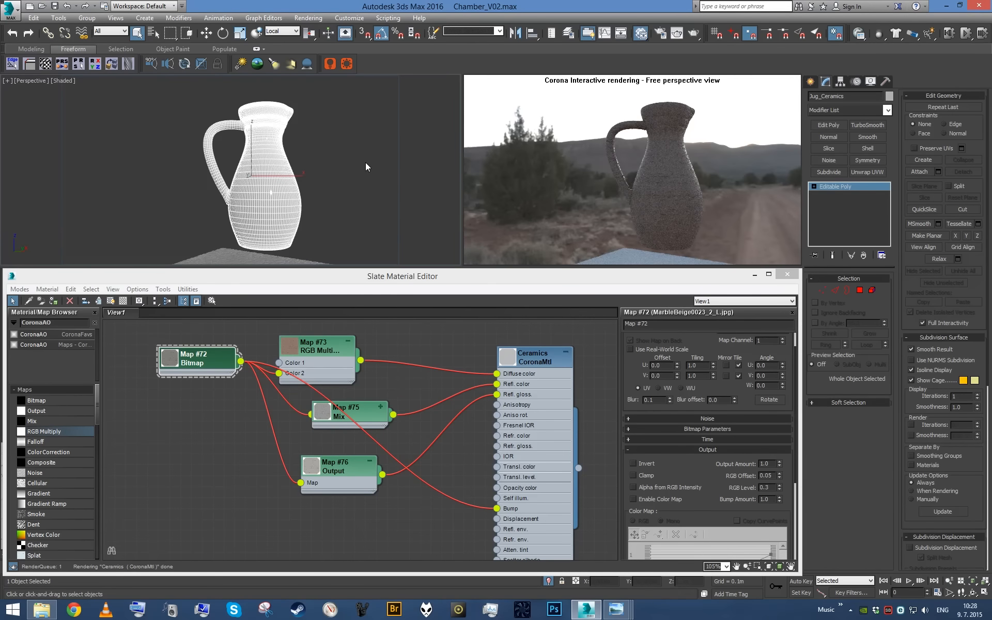
left_click(788, 276)
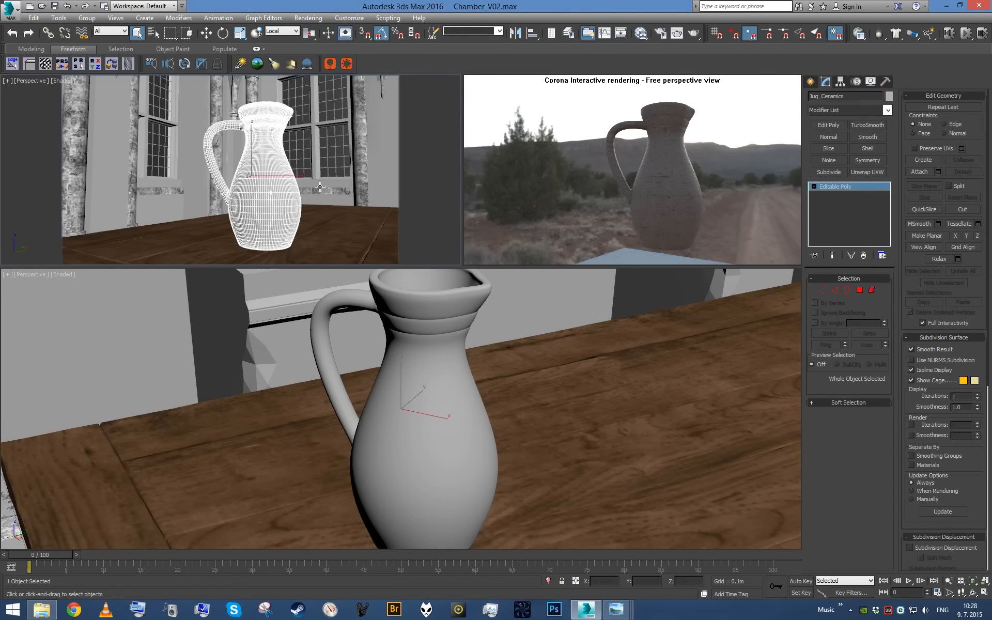
key("c")
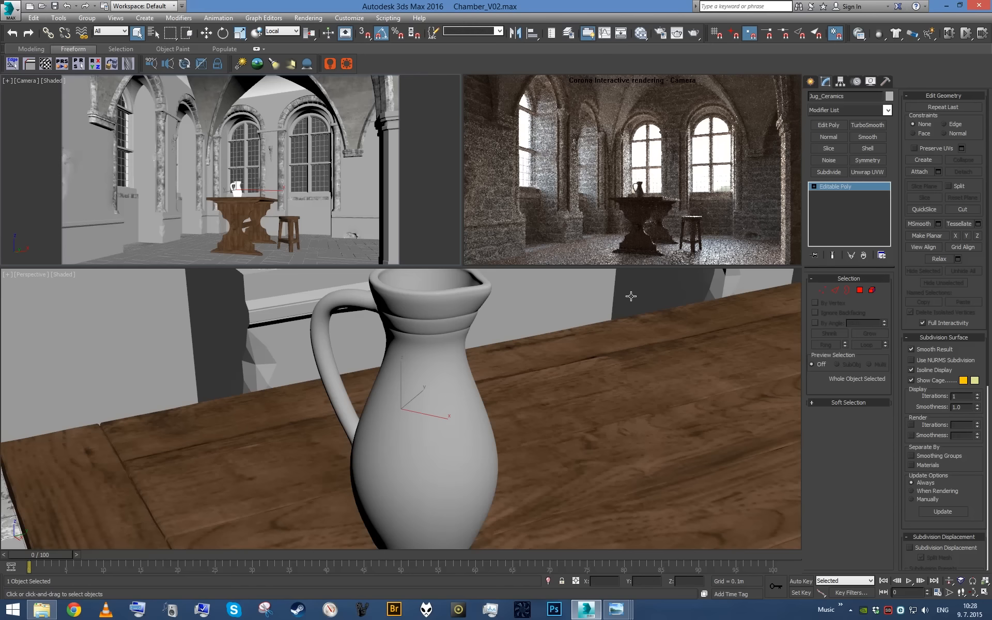
- Select the two floor objects, including FloorTiles_Stone, and isolate them from the rest of the chamber
left_click(133, 244)
left_click(131, 243)
key("p")
key("z")
middle_click_drag(185, 237, 237, 209, "alt")
scroll(245, 194, "up", 5)
middle_click_drag(288, 170, 316, 136)
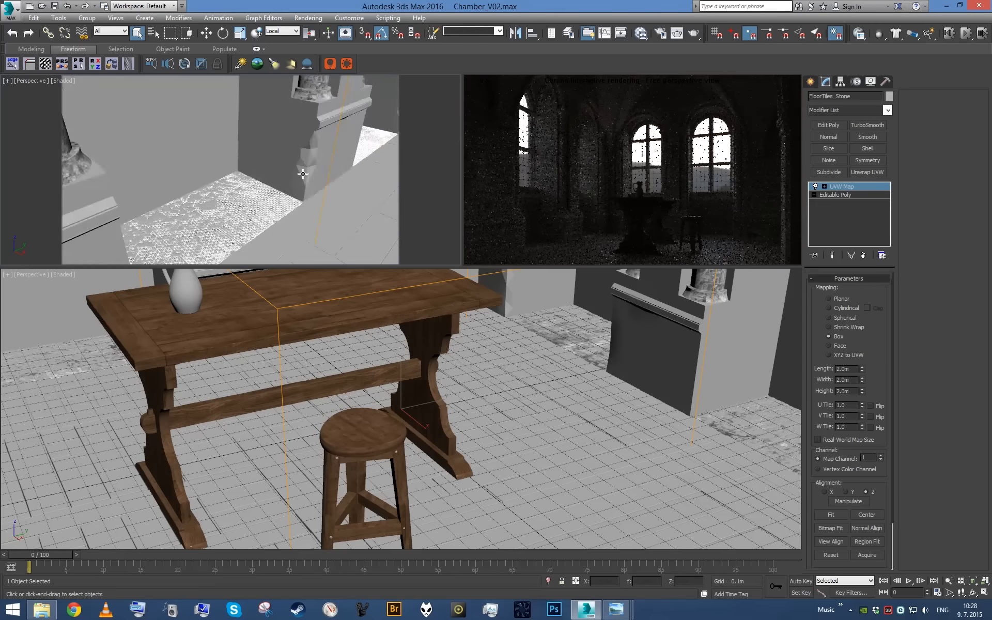
scroll(316, 135, "up", 3)
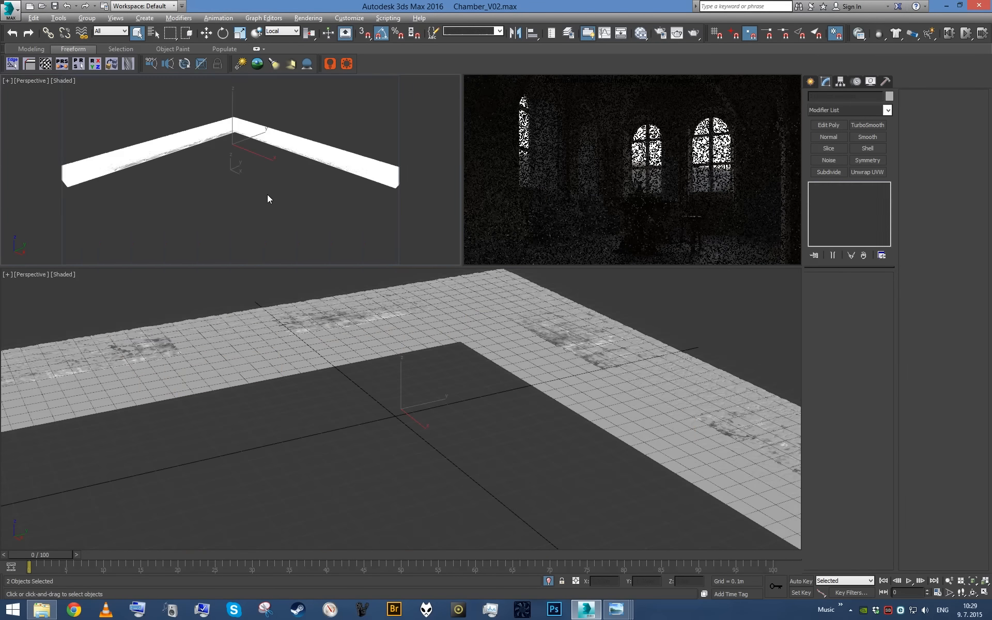
middle_click_drag(268, 195, 286, 212, "alt")
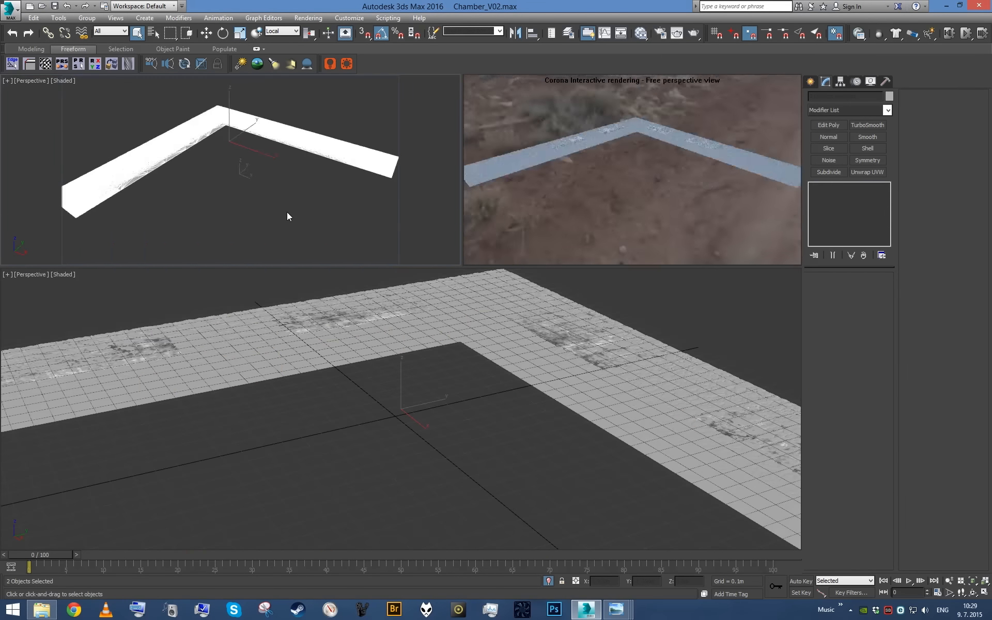
scroll(314, 197, "up", 3)
scroll(288, 248, "up", 6)
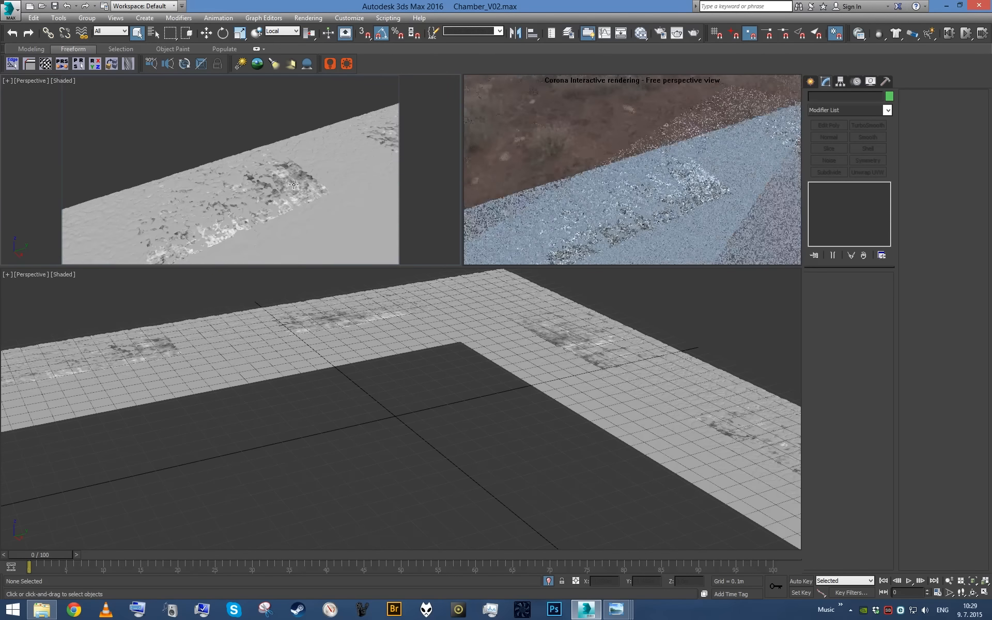
- Select the isolated FloorTiles_Stone object and clean up the patchy shading on its densely meshed areas
left_click(279, 196)
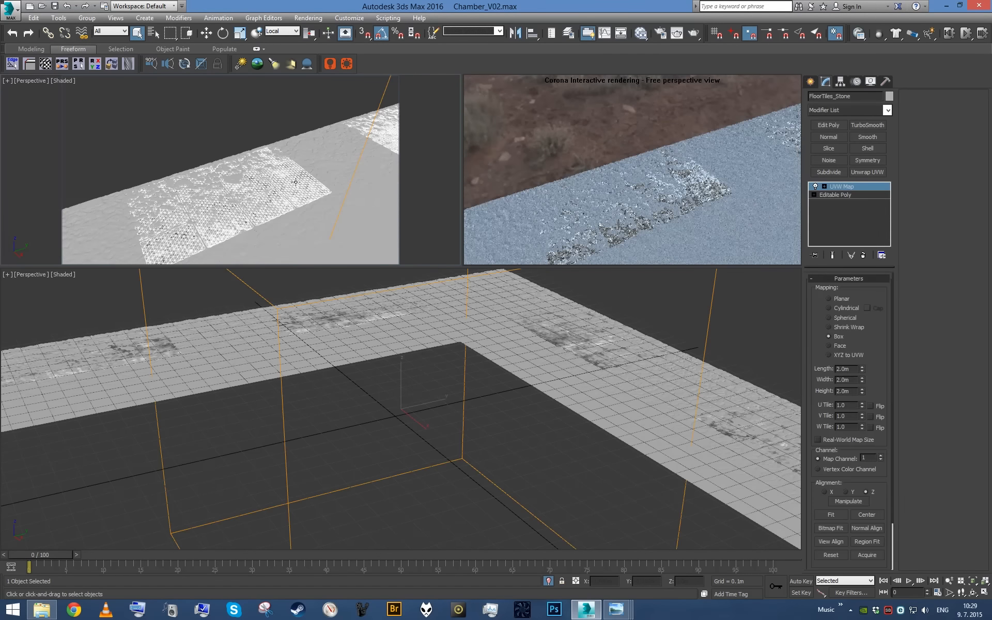
key("m")
key("m")
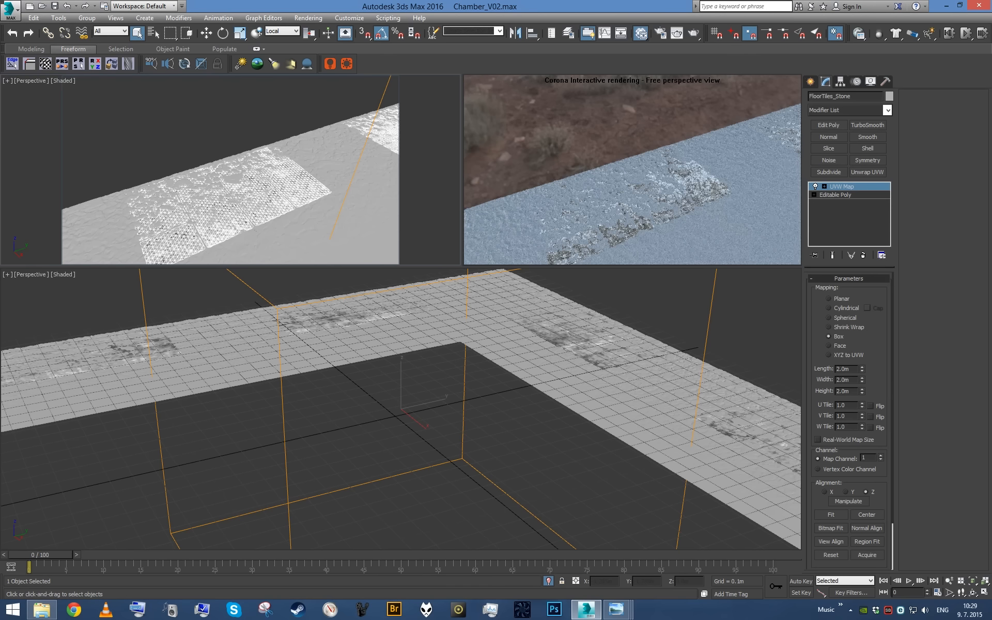
left_click(163, 346)
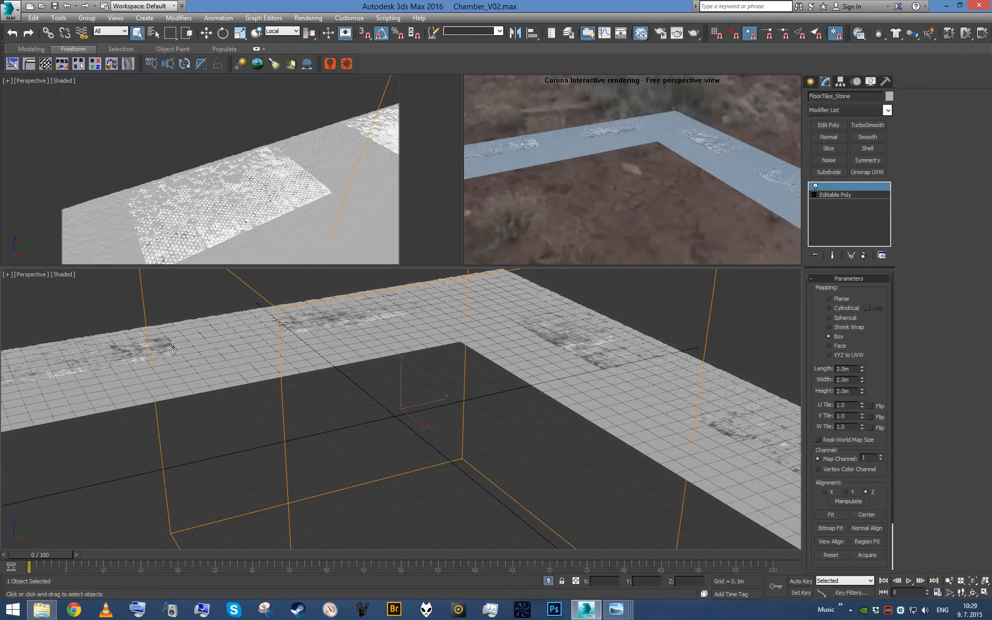
key("F4")
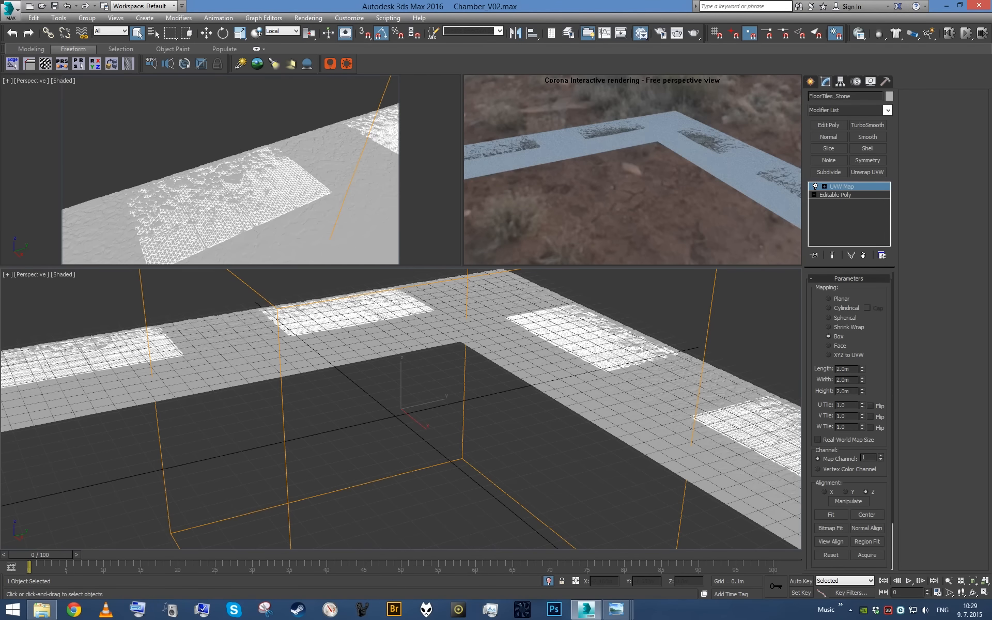
- Deselect the floor tiles, end their isolation, return to the camera view, and save the scene
left_click(437, 423)
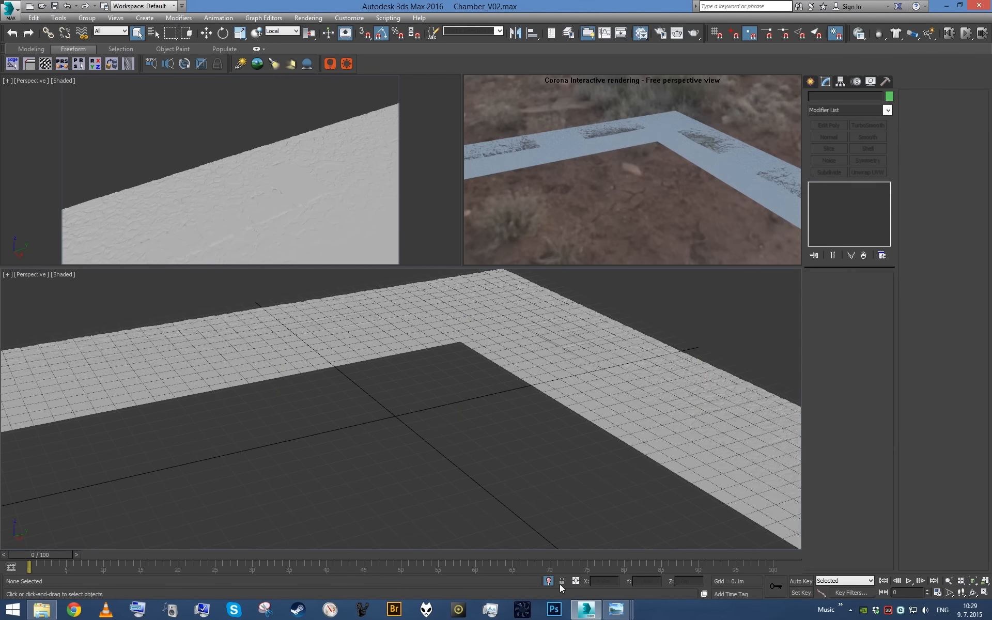
left_click(549, 581)
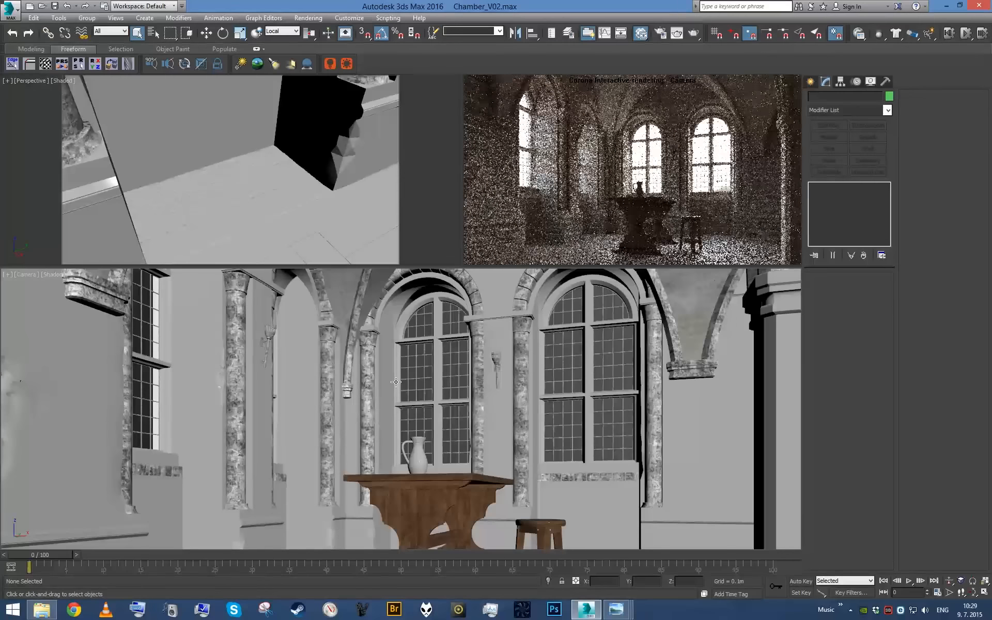
key("ctrl+s")
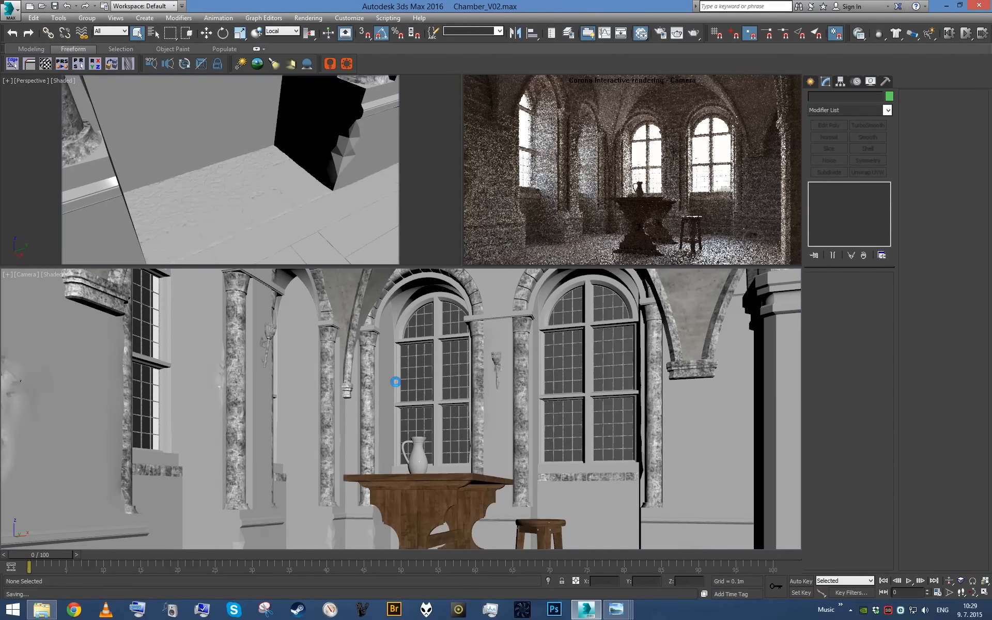
- Switch to Windows Photo Viewer and examine the walls, window niches and floor in the MedIntReference.jpg reference photo
mouse_move(616, 610)
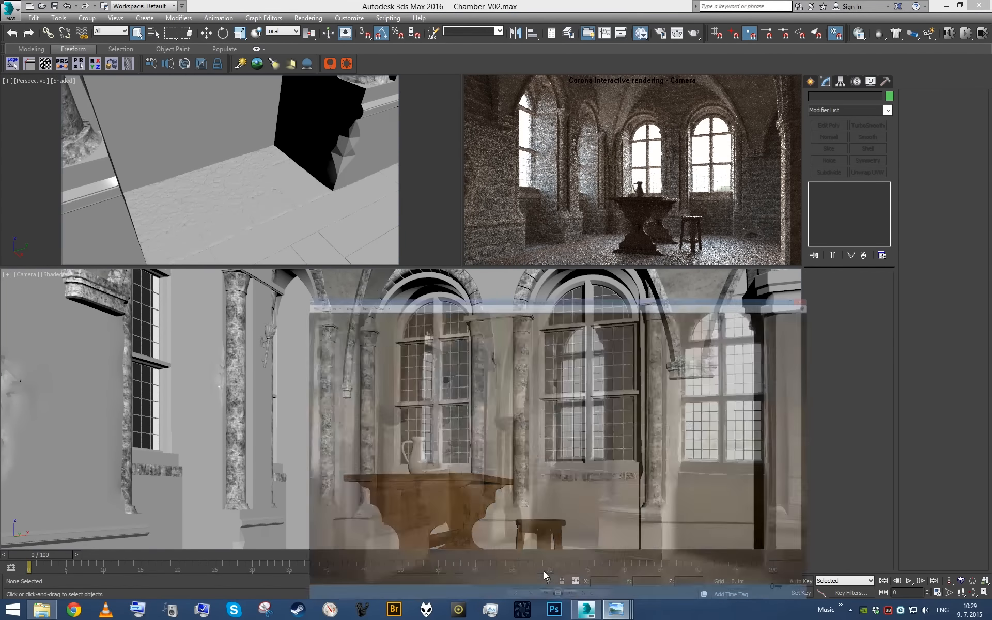
left_click(544, 575)
scroll(412, 332, "up", 3)
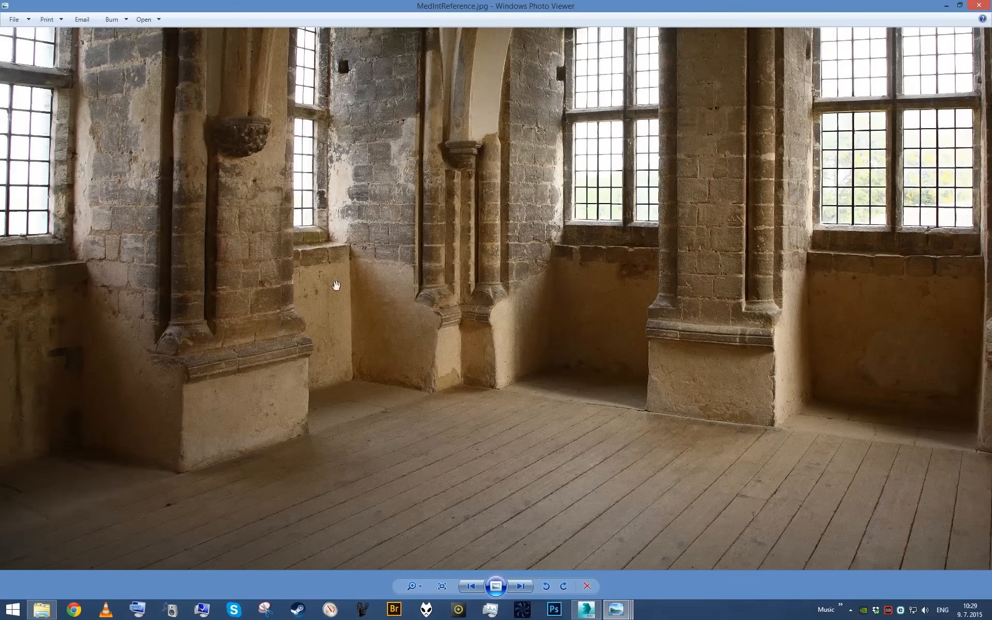
scroll(412, 341, "down", 4)
scroll(284, 397, "up", 1)
left_click_drag(254, 407, 122, 163)
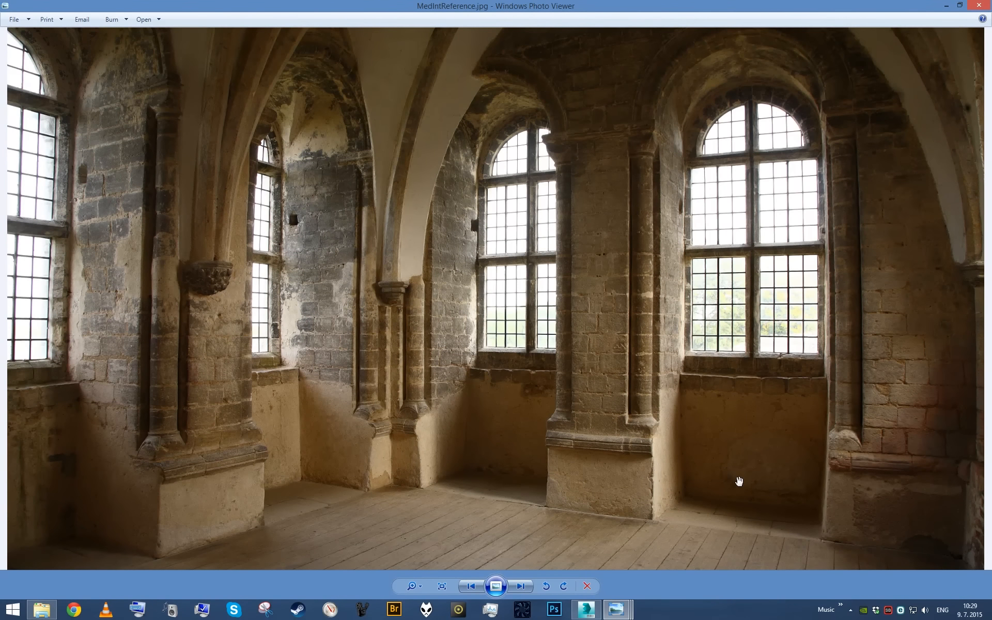
- Finish viewing the reference photo, switch back to 3ds Max, and isolate the Walls_StoneBricks object
left_click_drag(655, 342, 669, 395)
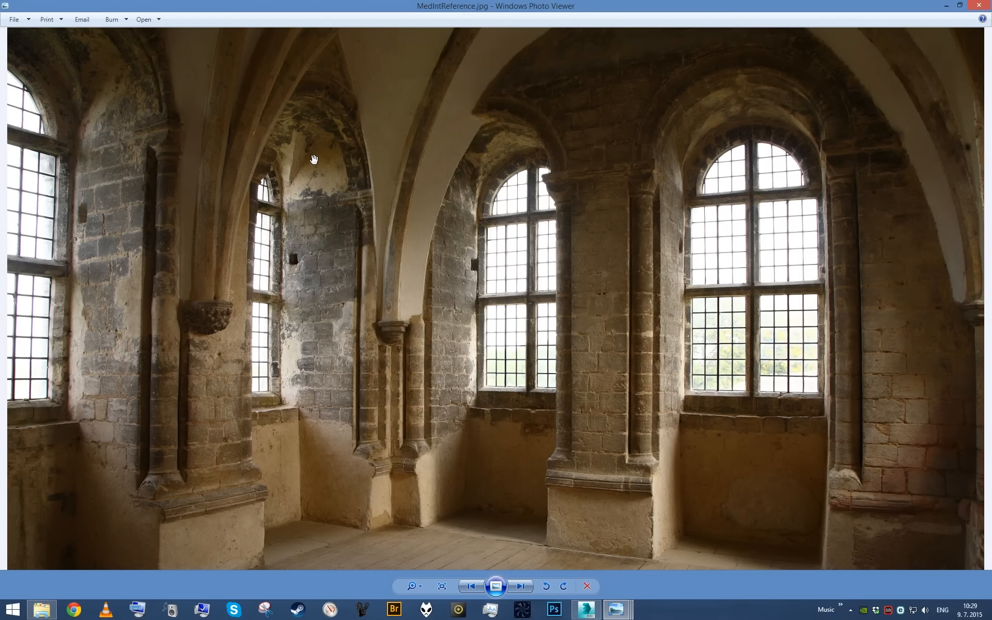
left_click(941, 6)
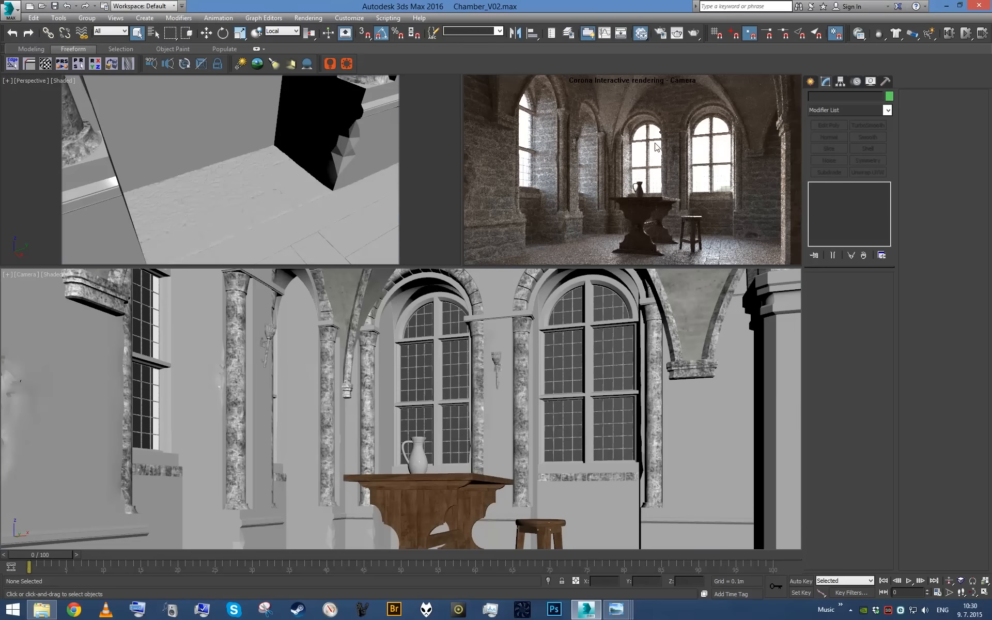
left_click(322, 160)
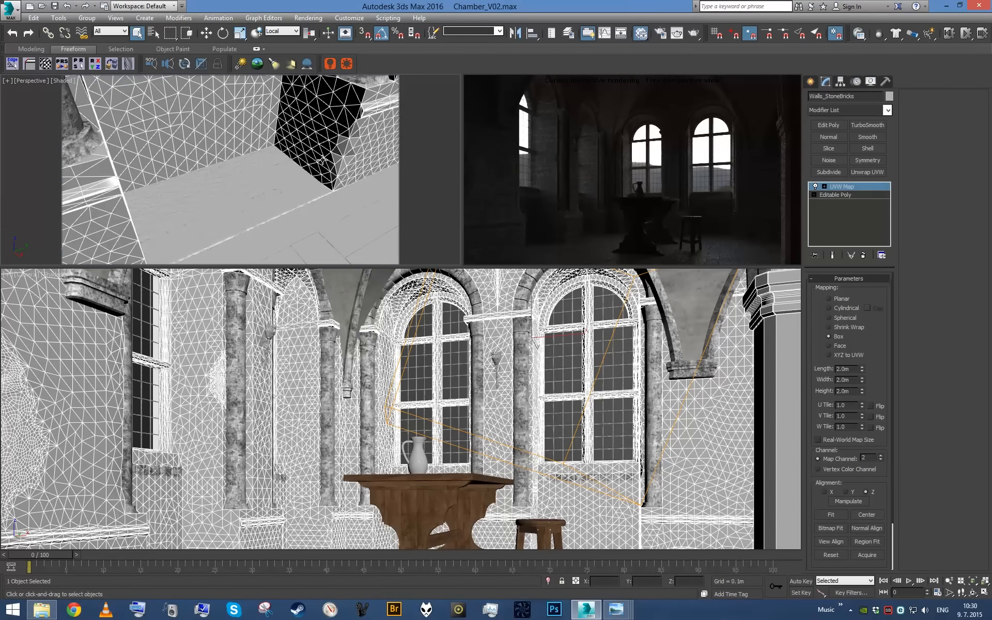
key("z")
mouse_move(322, 160)
middle_mouse_down("alt")
mouse_move(316, 140)
mouse_move(255, 171)
mouse_move(324, 168)
middle_mouse_up("alt")
key("alt+q")
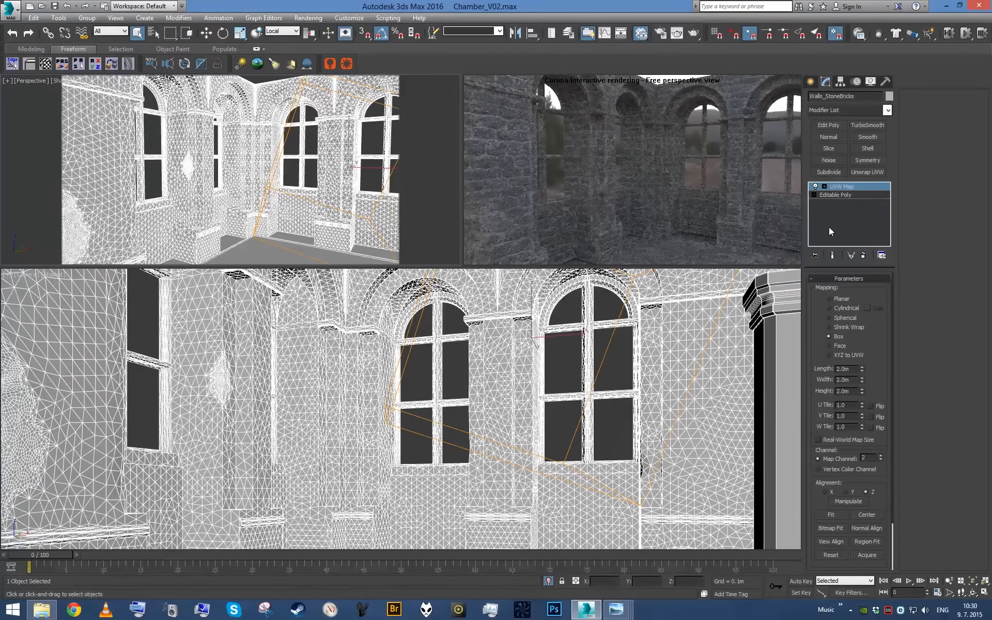
- End the Corona Interactive rendering in its viewport and bring the isolated walls' lower parts into view
right_click(547, 138)
left_click(590, 161)
scroll(297, 153, "down", 2)
scroll(297, 157, "up", 6)
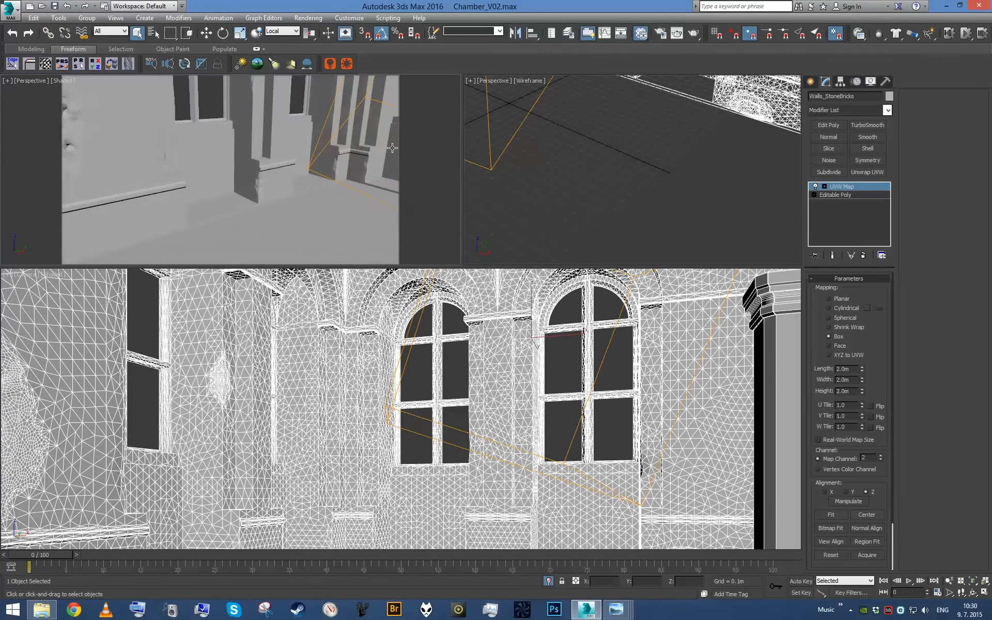
- Collapse the walls' UVW Map modifier, then add a VertexPaint modifier with the paint brush active and shaded vertex colors displayed
right_click(834, 194)
left_click(860, 322)
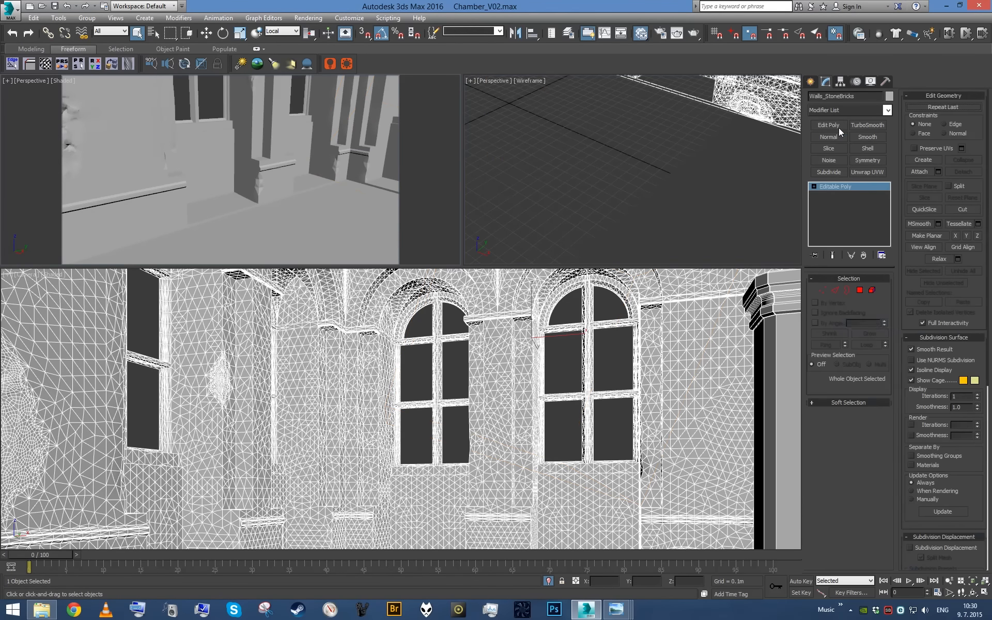
left_click(848, 109)
key("v")
key("Down")
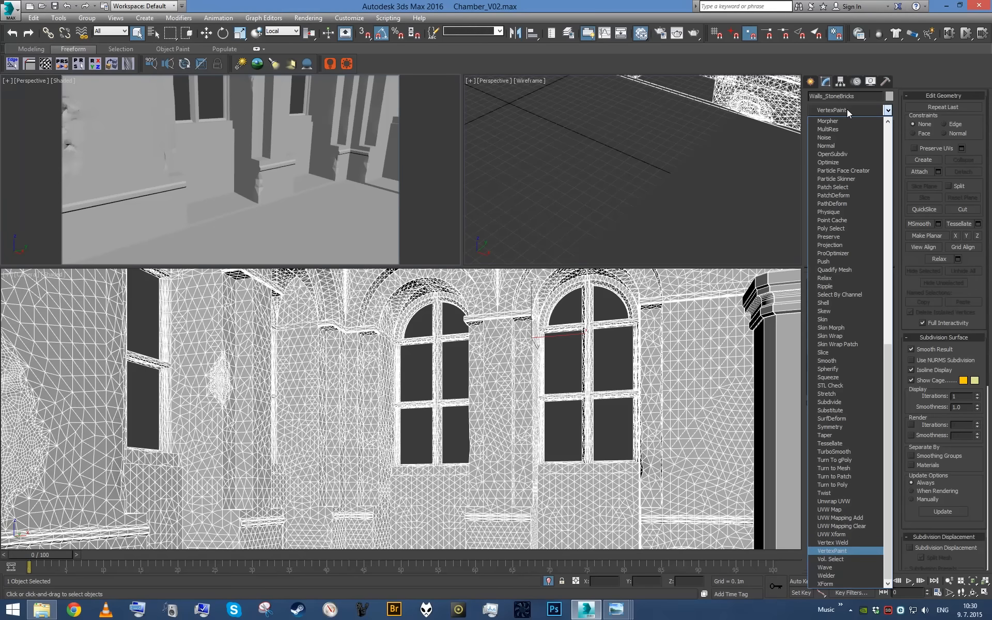
key("Return")
left_click(54, 144)
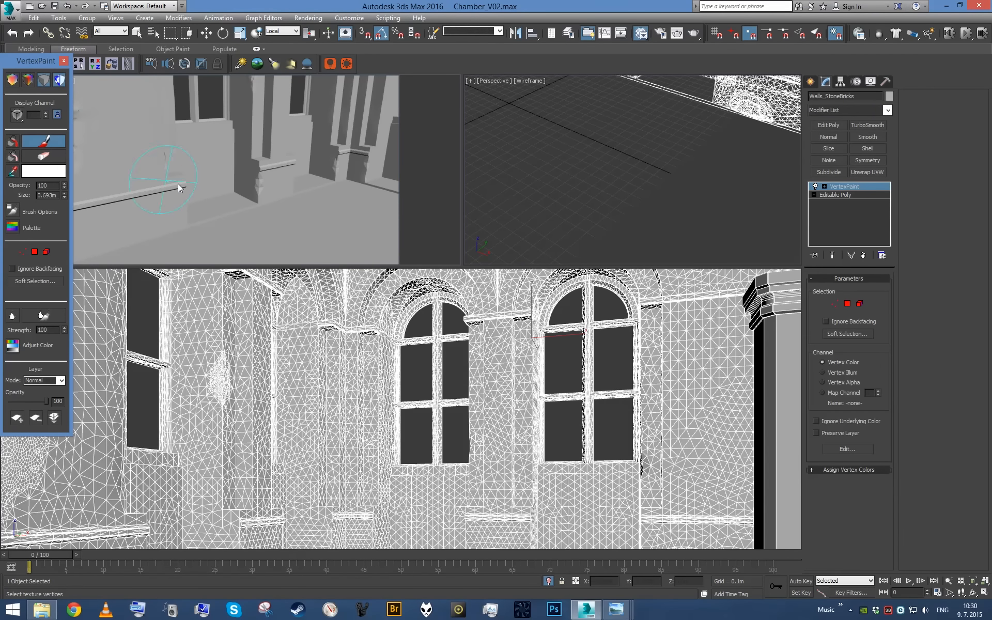
left_click(28, 79)
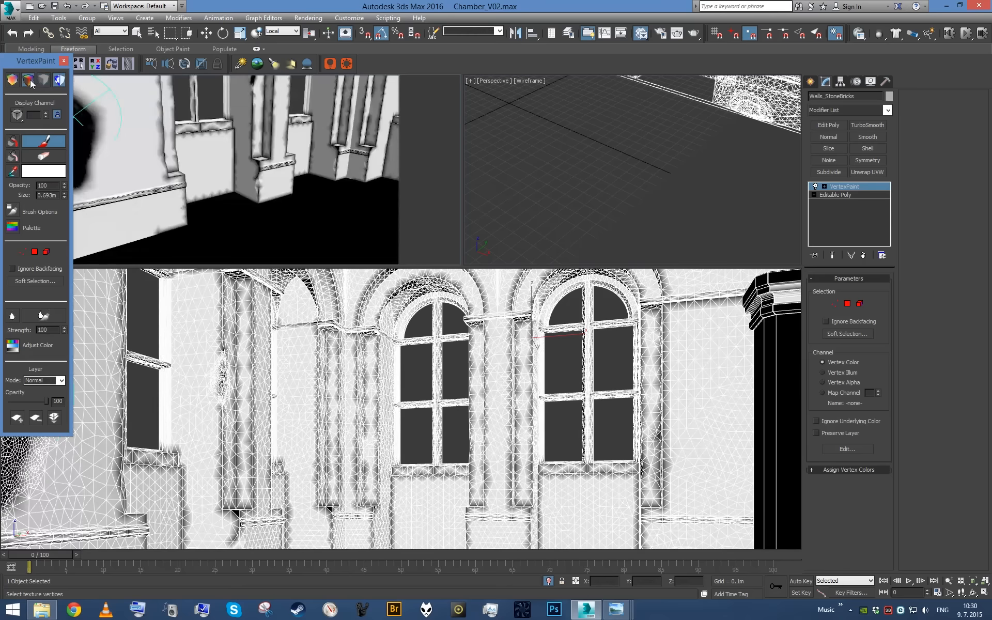
- Change the vertex paint color to a dark grey with value 38
mouse_move(272, 184)
middle_mouse_down("alt")
mouse_move(300, 178)
mouse_move(288, 169)
mouse_move(192, 177)
mouse_move(258, 171)
mouse_move(192, 158)
mouse_move(211, 155)
mouse_move(171, 176)
middle_mouse_up("alt")
scroll(277, 165, "down", 2)
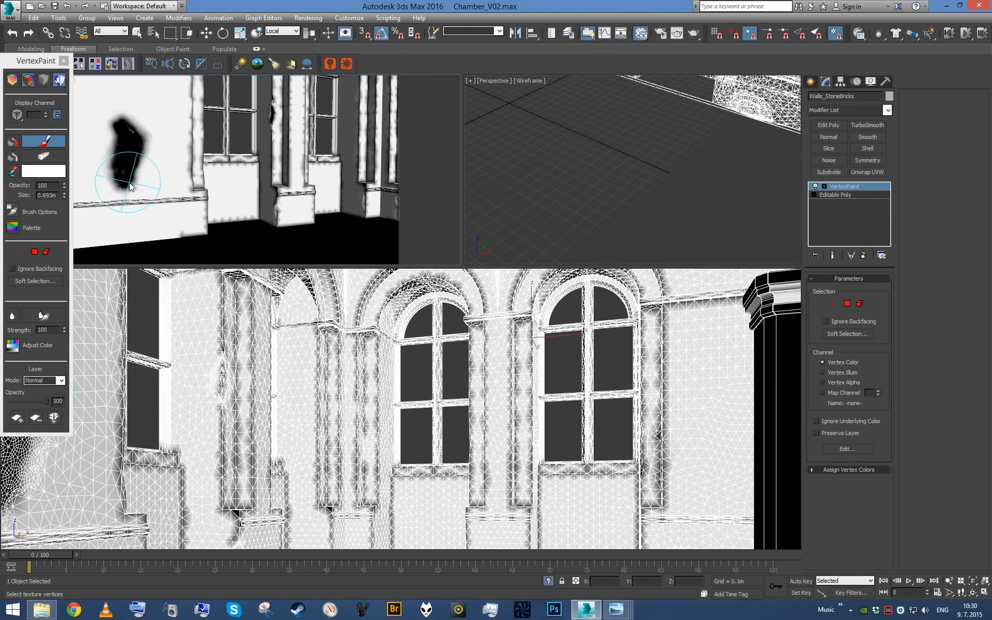
left_click(43, 171)
left_click_drag(401, 119, 341, 125)
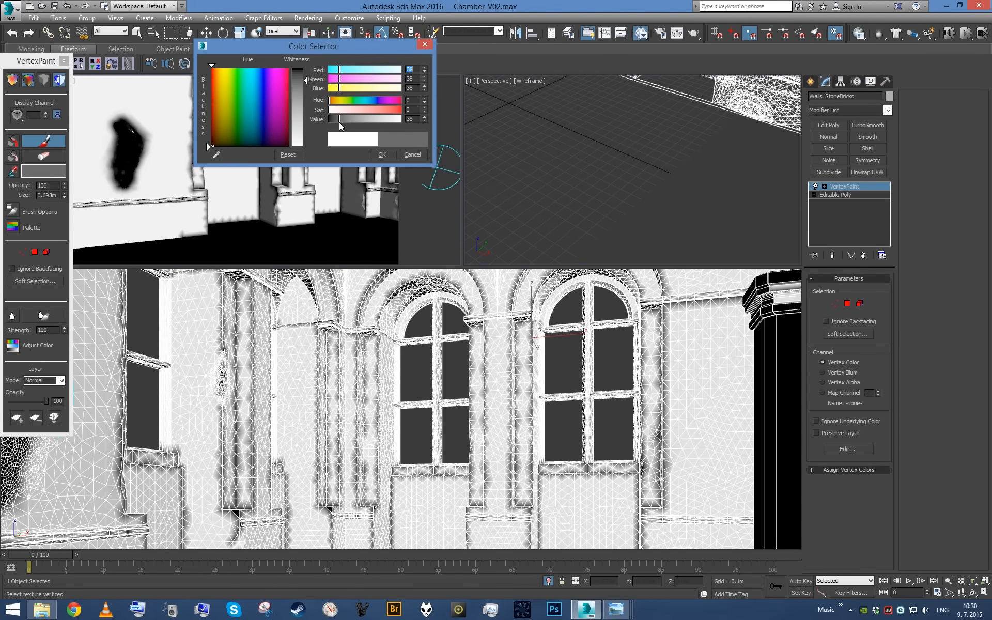
left_click(375, 154)
- Paint the grey over the base of the side wall, the pillar bases and the panels beneath the first windows
middle_click_drag(347, 181, 270, 187, "alt")
mouse_move(272, 190)
left_mouse_down()
mouse_move(221, 193)
mouse_move(240, 201)
left_mouse_up()
mouse_move(241, 200)
middle_mouse_down("alt")
mouse_move(251, 212)
mouse_move(108, 219)
middle_mouse_up("alt")
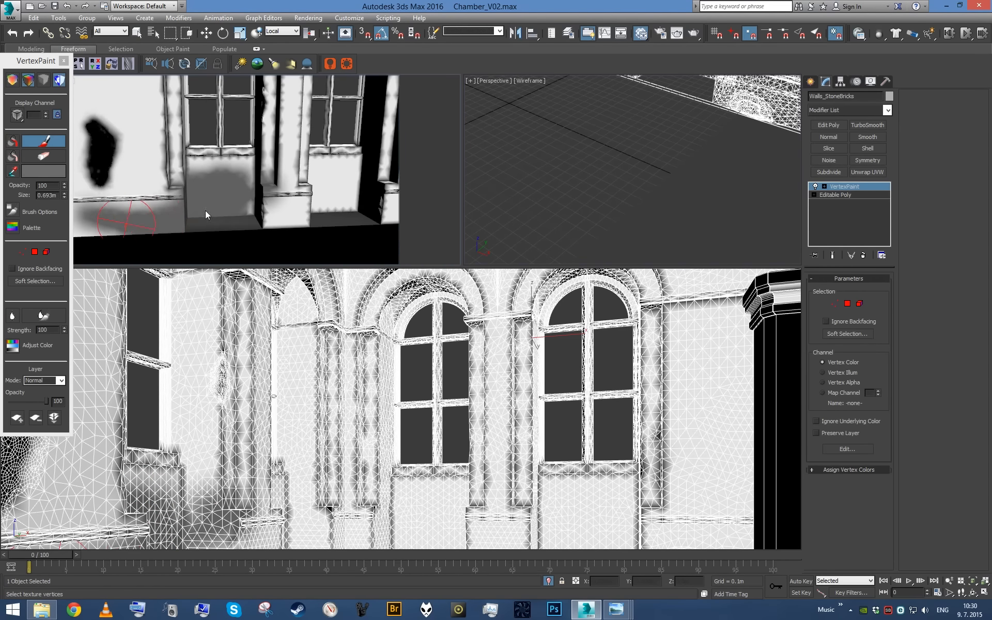
middle_click_drag(205, 210, 204, 203, "alt")
left_click_drag(204, 203, 257, 209)
mouse_move(257, 209)
middle_mouse_down("alt")
mouse_move(219, 212)
mouse_move(256, 198)
middle_mouse_up("alt")
mouse_move(259, 184)
left_mouse_down()
mouse_move(224, 204)
mouse_move(254, 204)
left_mouse_up()
mouse_move(254, 204)
middle_mouse_down("alt")
mouse_move(310, 218)
mouse_move(206, 201)
middle_mouse_up("alt")
mouse_move(206, 200)
left_mouse_down()
mouse_move(228, 188)
mouse_move(168, 183)
mouse_move(293, 199)
mouse_move(292, 164)
mouse_move(289, 177)
left_mouse_up()
mouse_move(290, 176)
middle_mouse_down("alt")
mouse_move(314, 194)
mouse_move(220, 201)
middle_mouse_up("alt")
mouse_move(219, 198)
left_mouse_down()
mouse_move(243, 197)
mouse_move(161, 172)
left_mouse_up()
- Extend the grey vertex paint beneath the far window and along the base of the adjoining wall
mouse_move(235, 200)
left_mouse_down()
mouse_move(304, 181)
mouse_move(303, 190)
left_mouse_up()
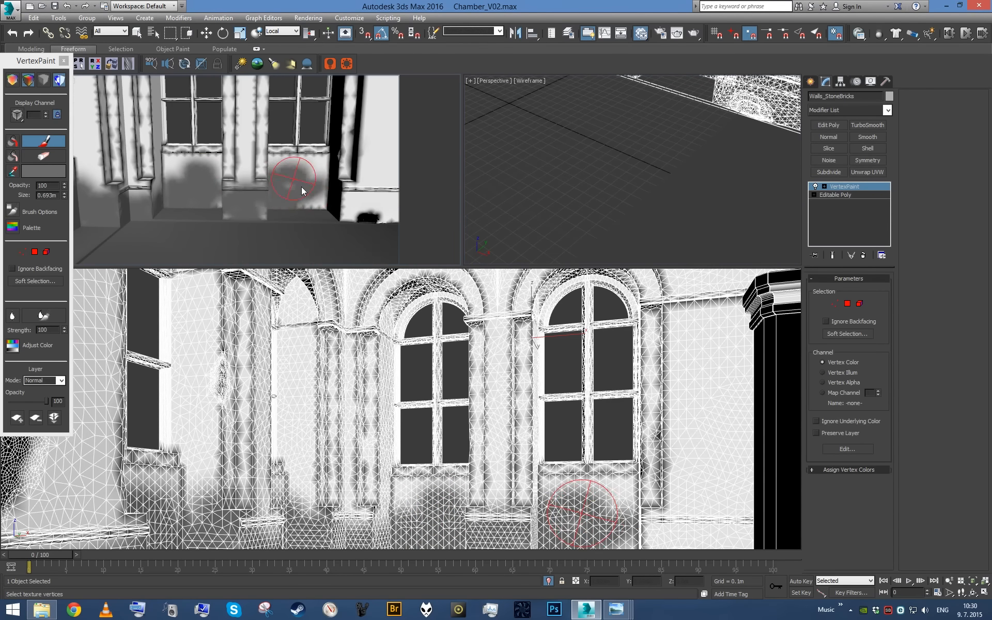
middle_click_drag(303, 190, 330, 192, "alt")
left_click_drag(253, 194, 300, 195)
mouse_move(301, 195)
middle_mouse_down("alt")
mouse_move(433, 235)
mouse_move(418, 232)
middle_mouse_up("alt")
left_click_drag(339, 207, 314, 217)
- Paint a grey patch on the upper wall beside the side window's column, then finish painting and deselect the walls
mouse_move(300, 201)
middle_mouse_down("alt")
mouse_move(260, 125)
mouse_move(304, 155)
mouse_move(287, 157)
mouse_move(295, 124)
middle_mouse_up("alt")
scroll(260, 122, "up", 3)
mouse_move(295, 123)
left_mouse_down("ctrl+shift")
mouse_move(296, 164)
mouse_move(276, 106)
left_mouse_up("ctrl+shift")
mouse_move(277, 106)
middle_mouse_down("alt")
mouse_move(227, 150)
mouse_move(241, 164)
mouse_move(274, 152)
middle_mouse_up("alt")
scroll(228, 152, "down", 2)
left_click_drag(229, 132, 220, 145)
mouse_move(220, 146)
middle_mouse_down("alt")
mouse_move(300, 194)
mouse_move(285, 172)
mouse_move(298, 187)
middle_mouse_up("alt")
left_click_drag(256, 151, 255, 187)
key("q")
left_click(514, 133)
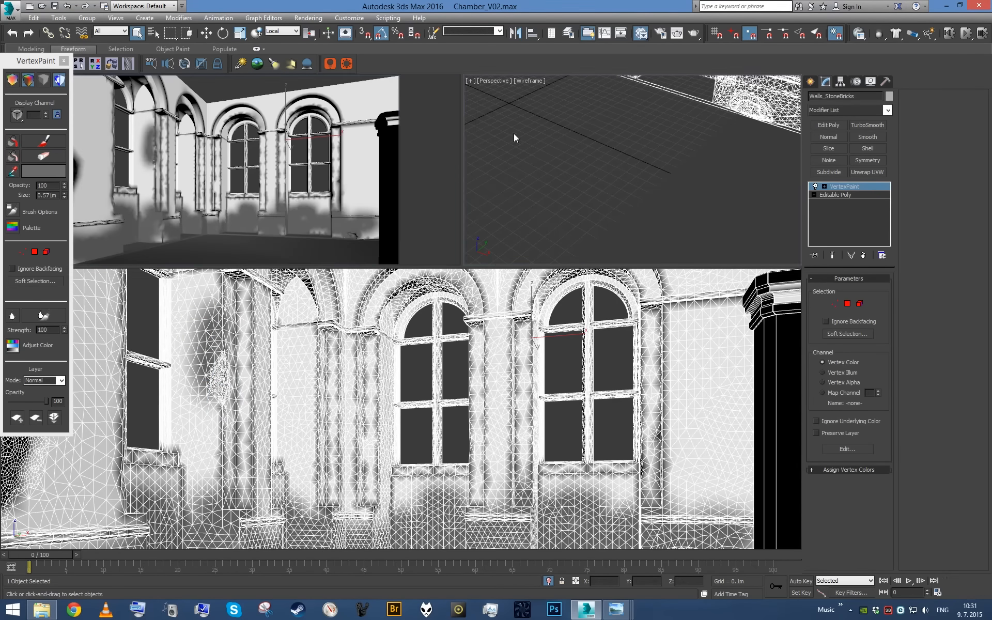
- Turn the wireframe perspective viewport into a Corona Interactive rendering
left_click(494, 81)
mouse_move(550, 241)
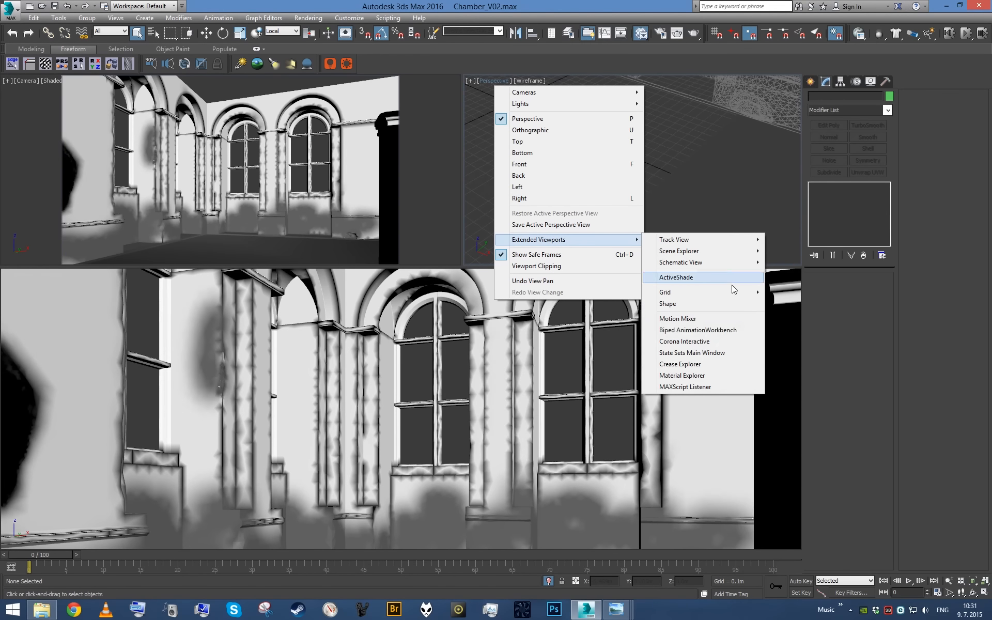
left_click(698, 342)
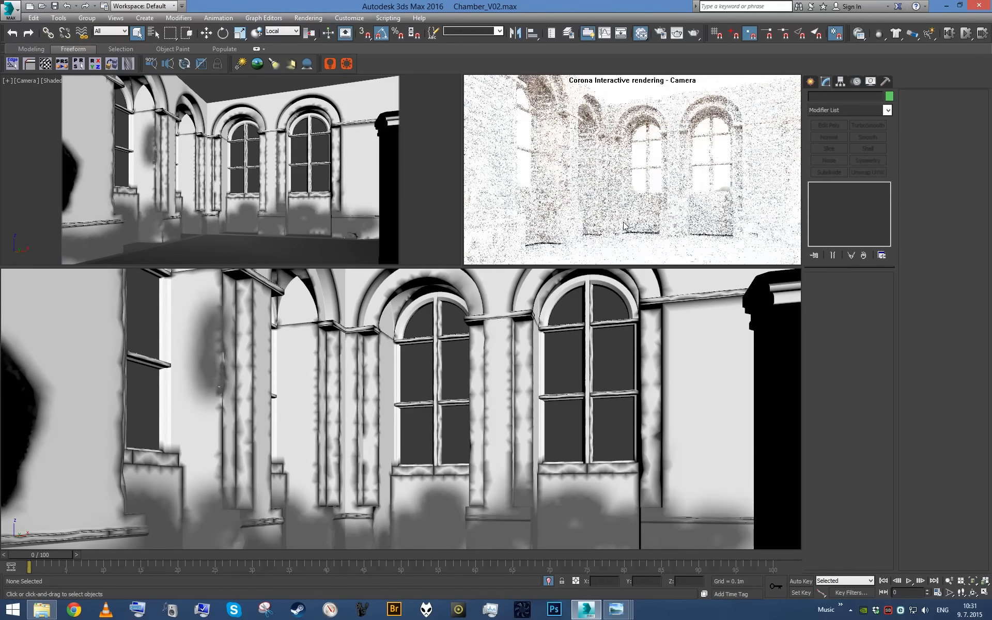
- Preview the painted walls in perspective, then end their isolation and return to the camera view
middle_click(279, 137)
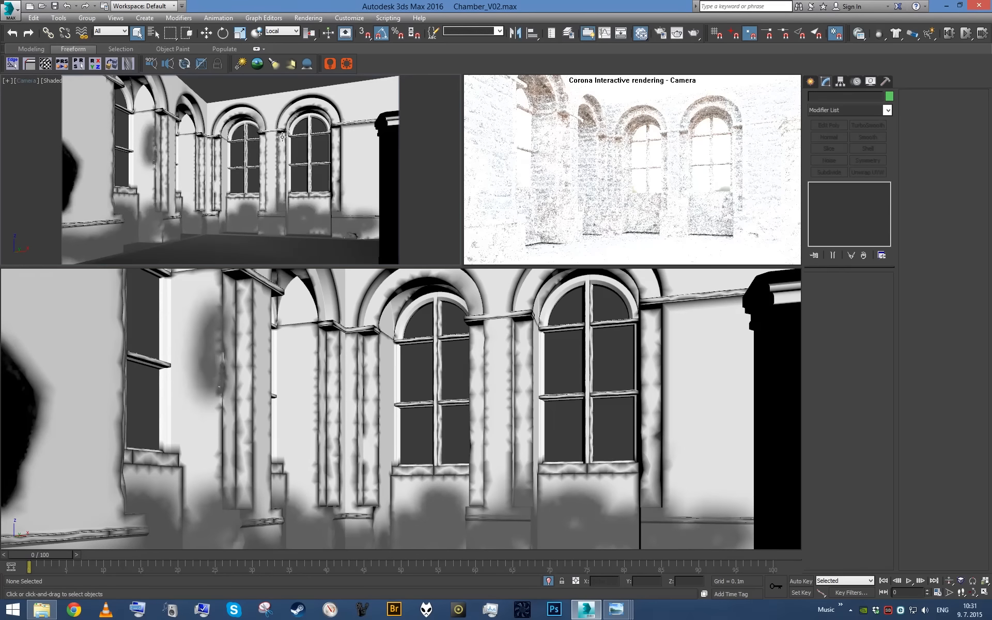
key("p")
middle_click_drag(279, 137, 292, 145, "alt")
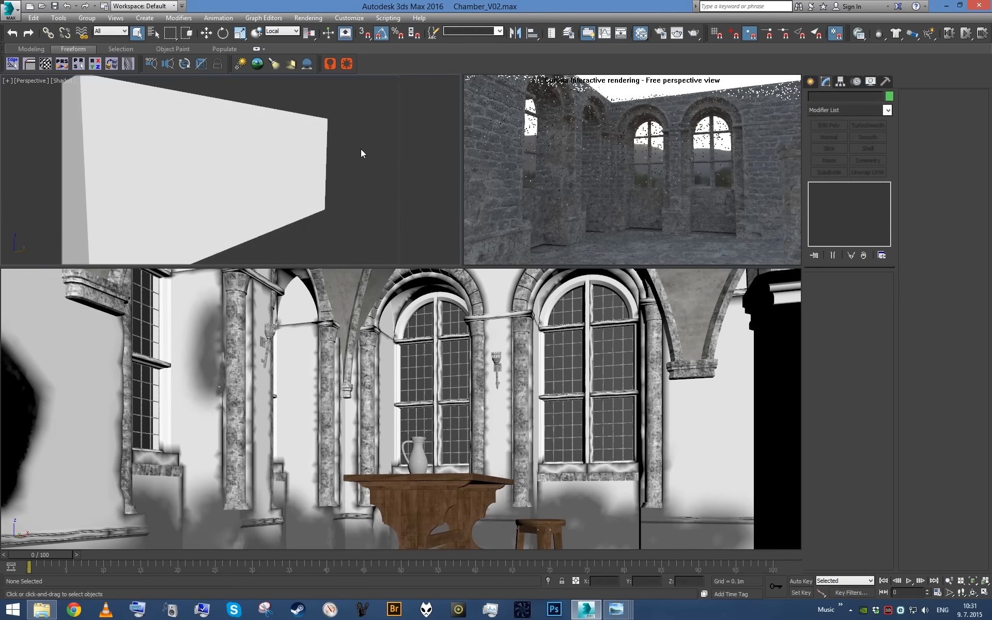
key("c")
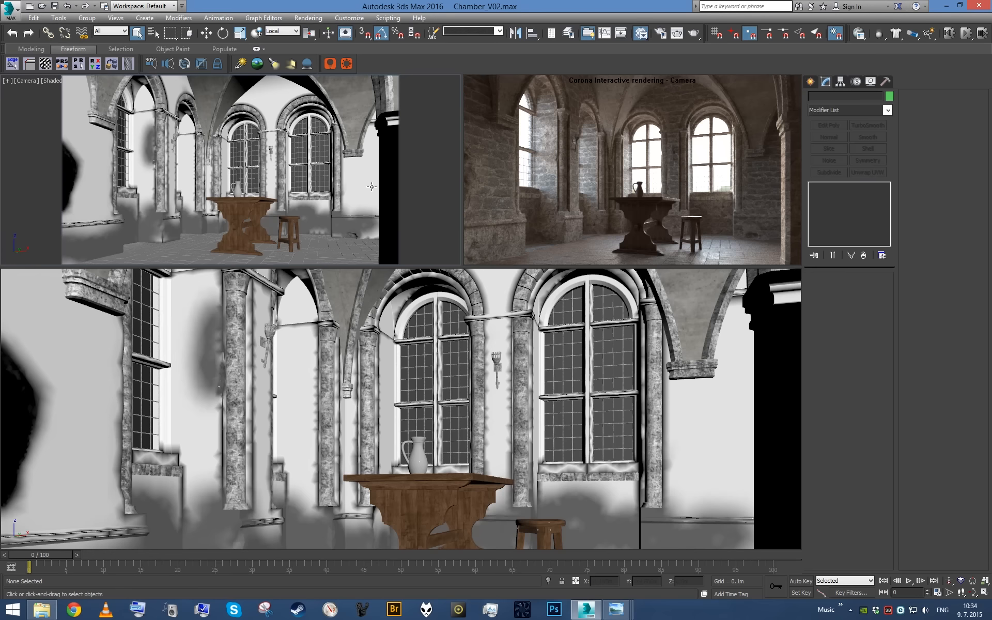
- Open the Slate Material Editor, reselect Walls_StoneBricks in perspective, and collapse its VertexPaint modifier
left_click_drag(0, 262, 603, 278)
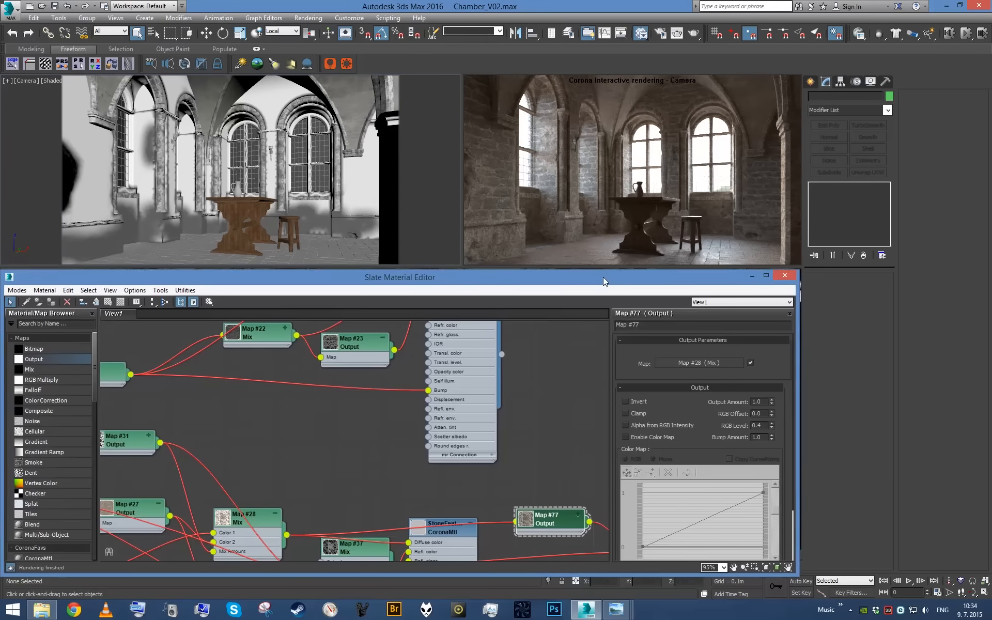
middle_click(303, 159)
key("p")
middle_click_drag(314, 177, 290, 175, "alt")
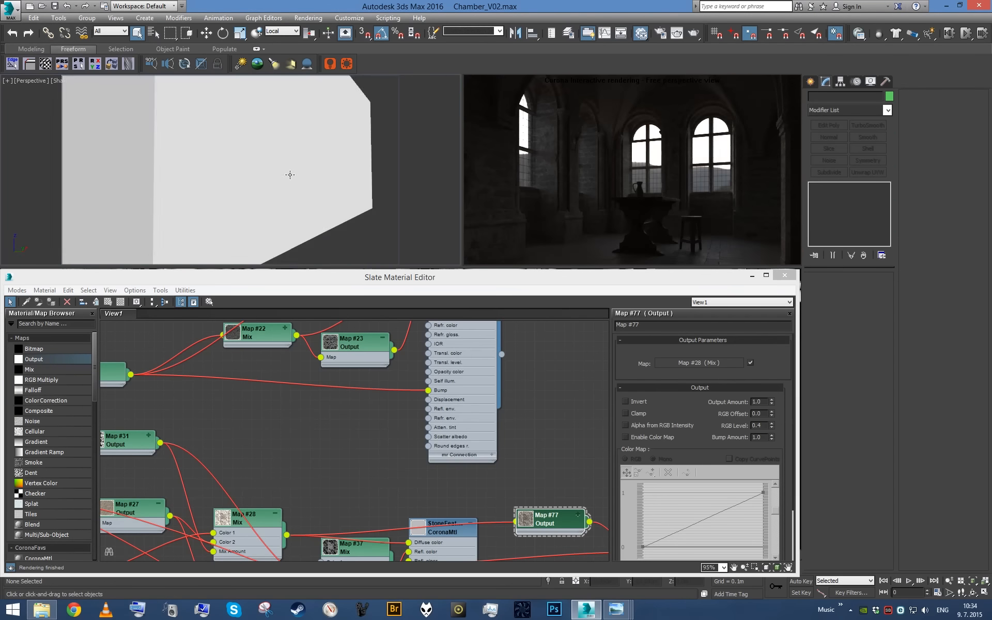
key("shift+z")
key("shift+z")
left_click(229, 175)
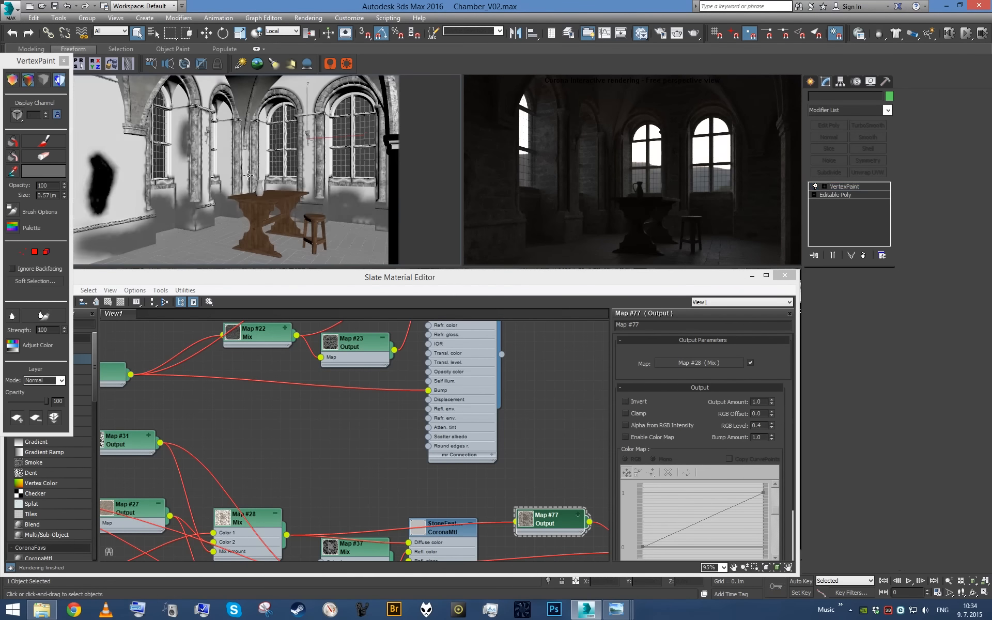
left_click(64, 61)
right_click(820, 212)
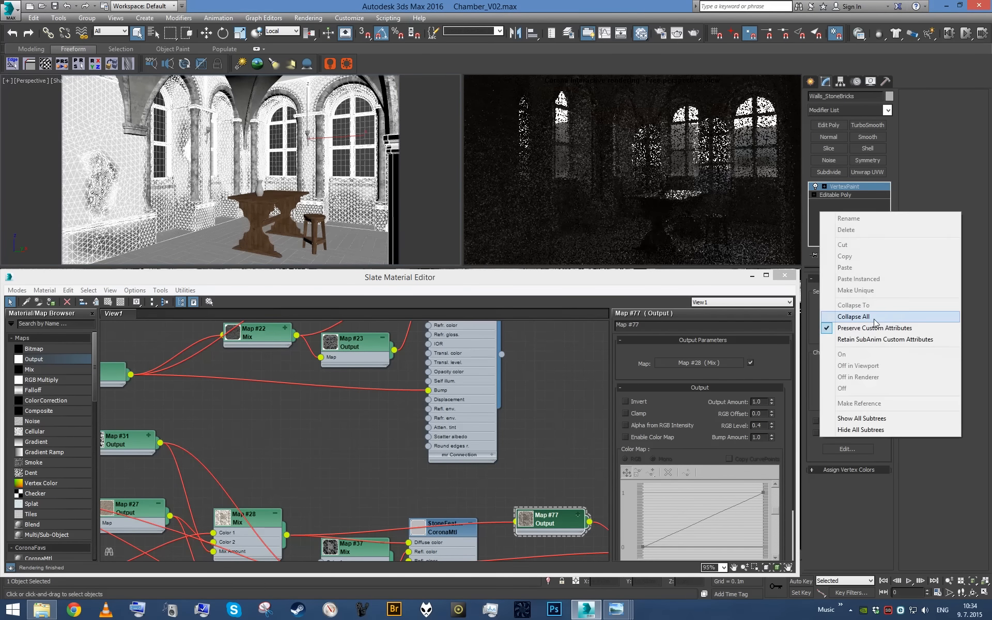
left_click(875, 317)
- Select four objects including the walls, floor tiles and stone trim, isolate them, and frame the corner where the walls meet the floor
middle_click_drag(348, 199, 357, 205)
scroll(357, 206, "up", 2)
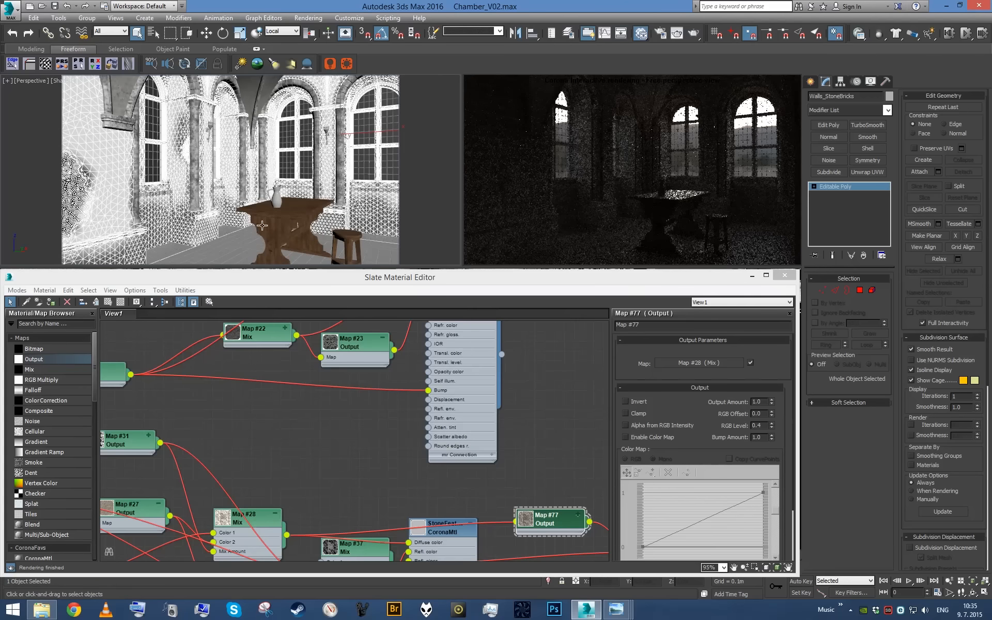
left_click(227, 237, "ctrl")
left_click(200, 181, "ctrl")
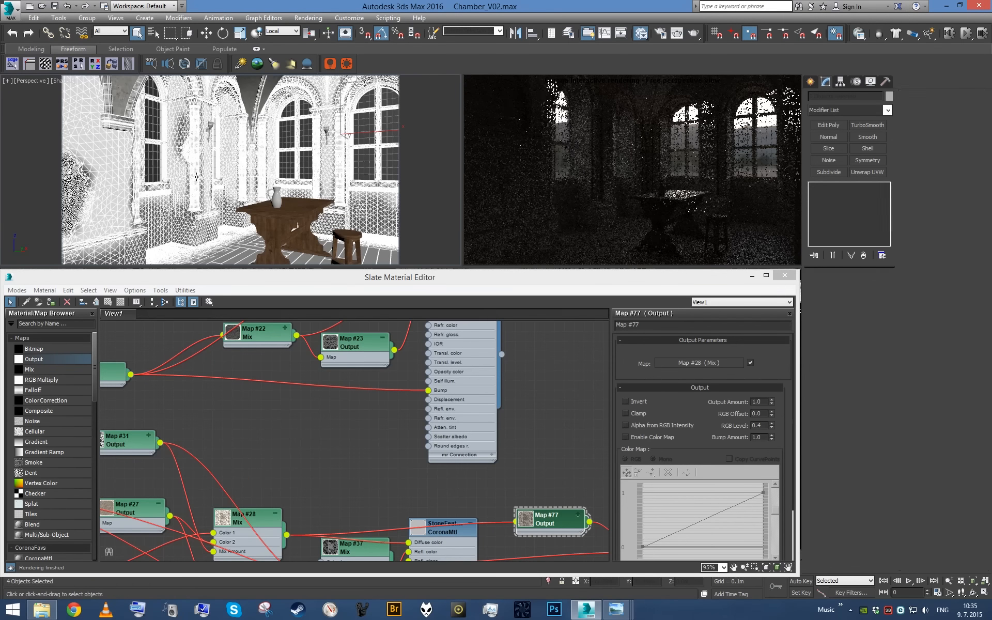
middle_click_drag(200, 181, 347, 170, "alt")
left_click(347, 170, "ctrl")
scroll(282, 169, "down", 8)
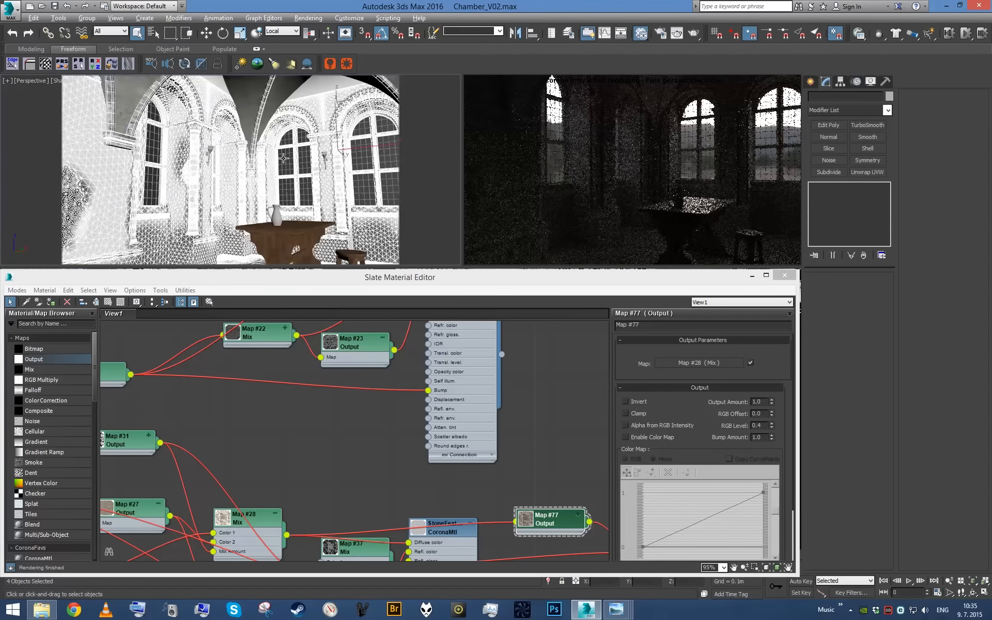
scroll(282, 169, "up", 5)
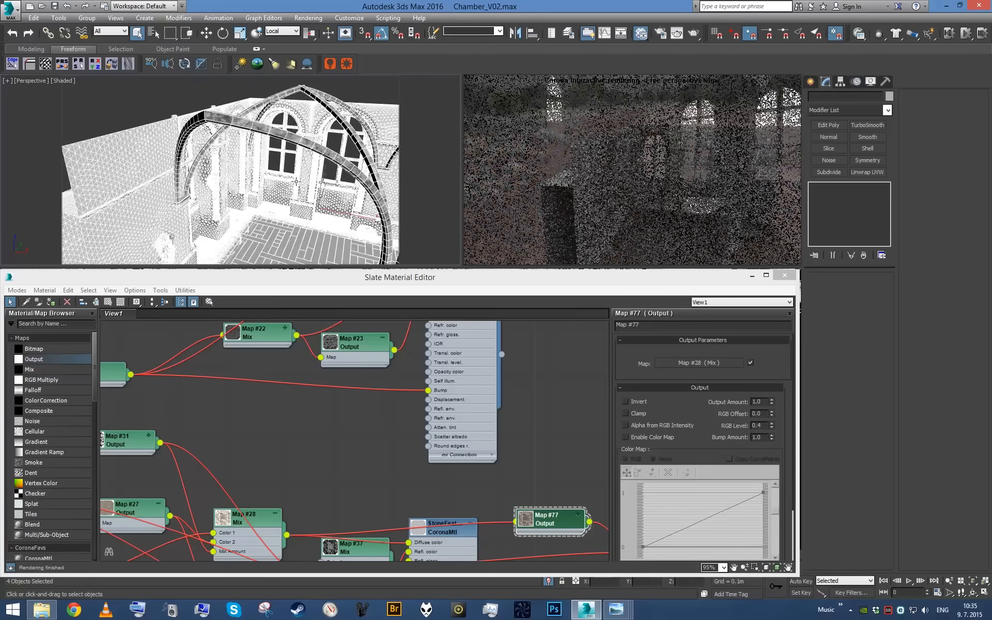
scroll(287, 156, "up", 5)
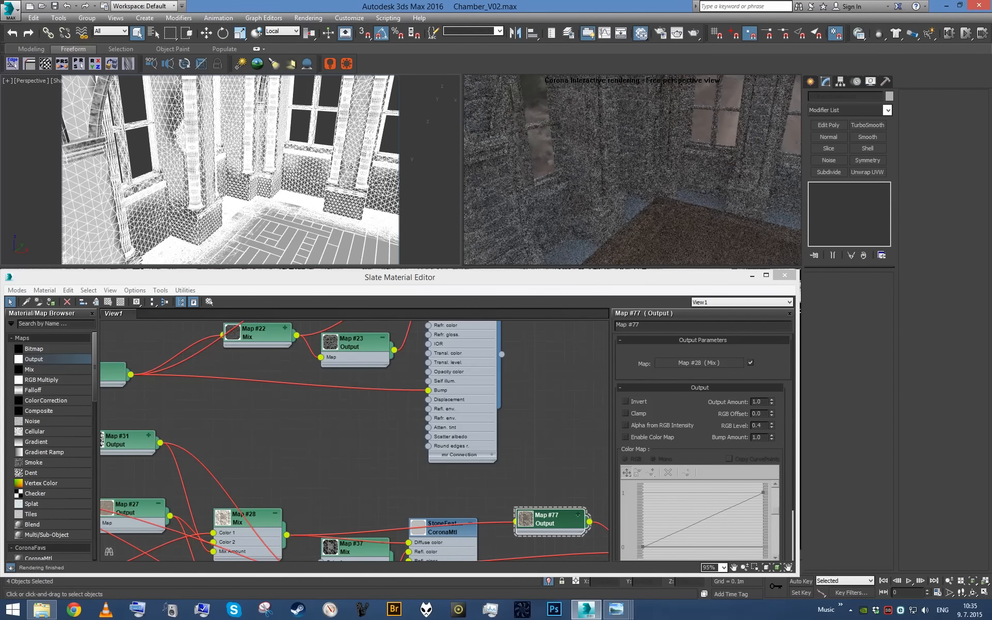
- Add a new CoronaMtl material in an empty area of the node view and name it Temp
scroll(332, 520, "down", 10)
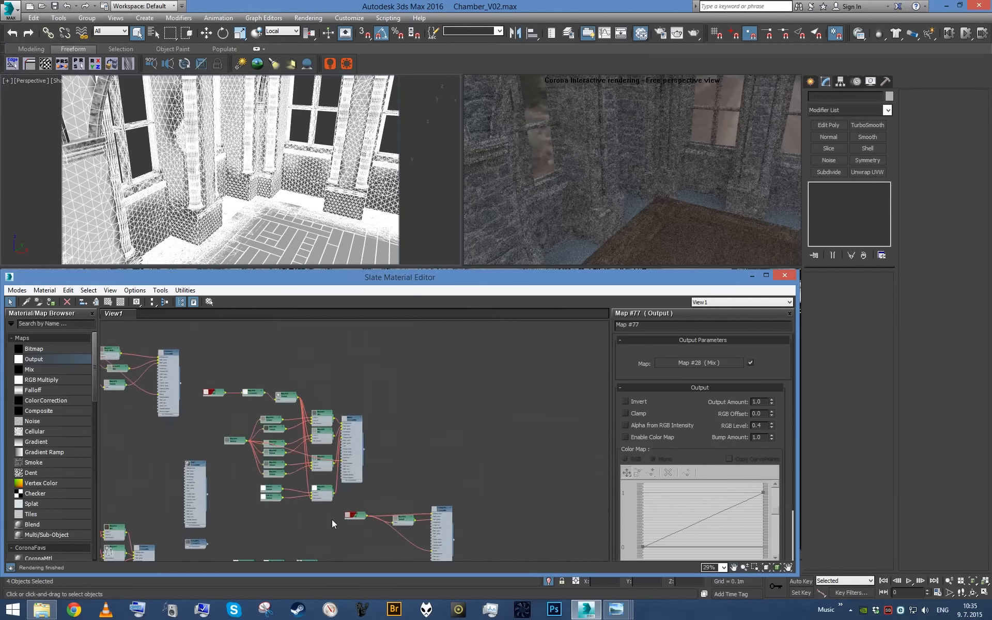
scroll(331, 495, "up", 4)
left_click_drag(69, 555, 419, 409)
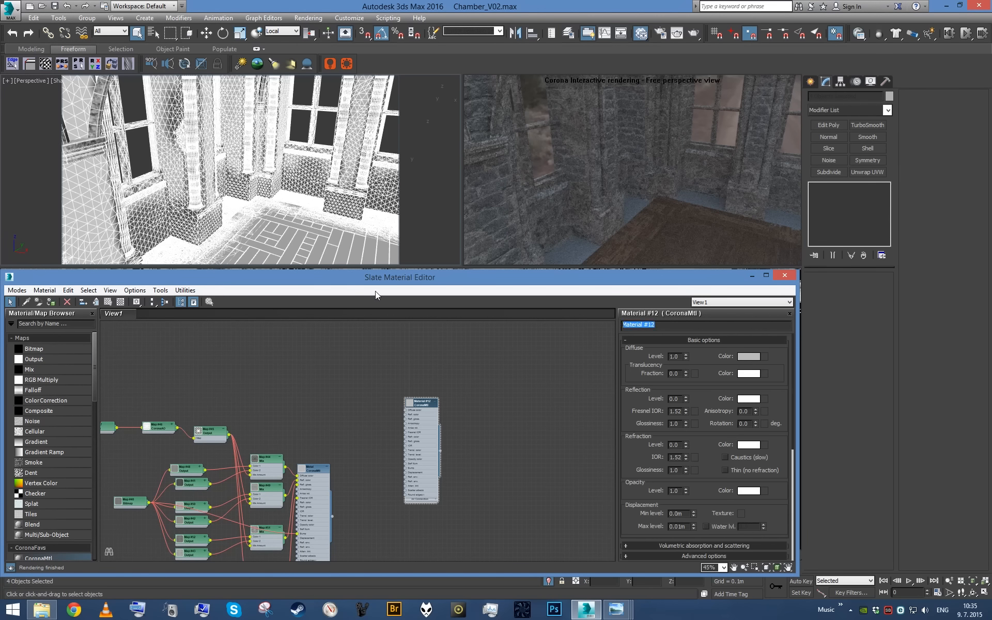
left_click(277, 174)
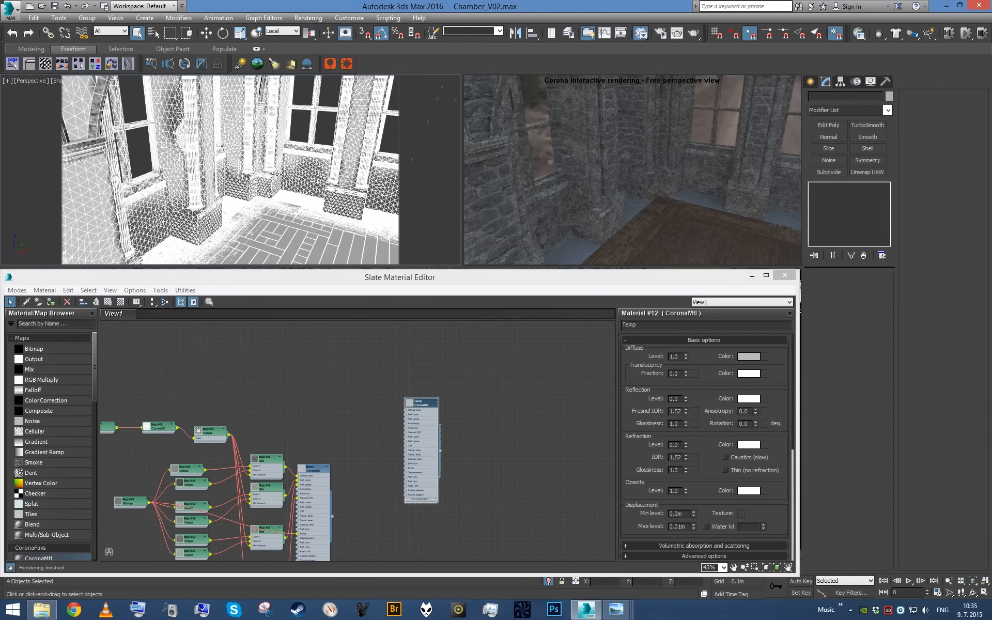
- Enable Corona's material override in Render Setup, assign Temp to it as an instance, and minimize the dialog
key("F10")
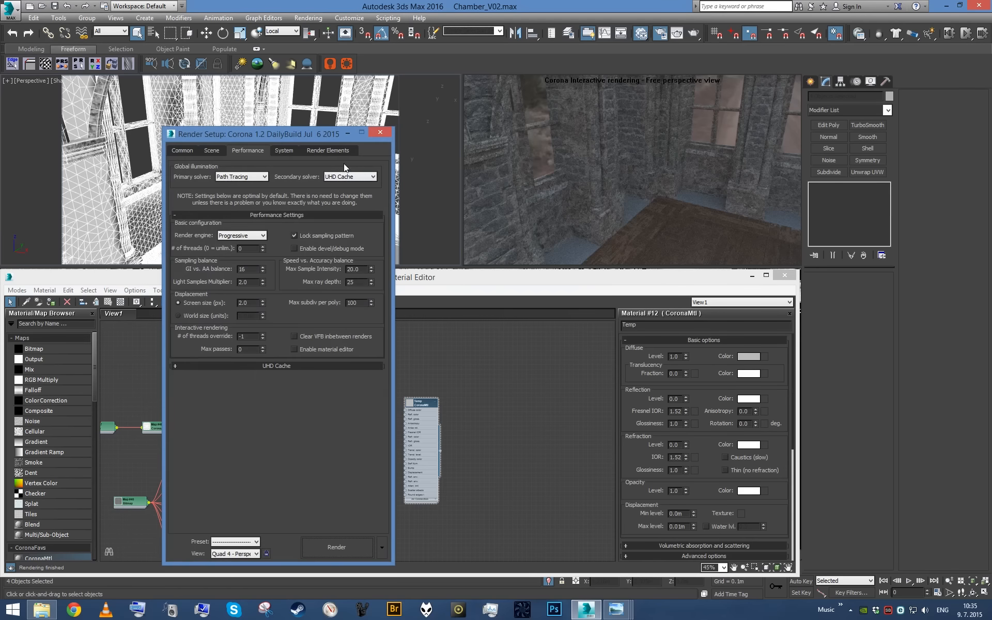
left_click(625, 147)
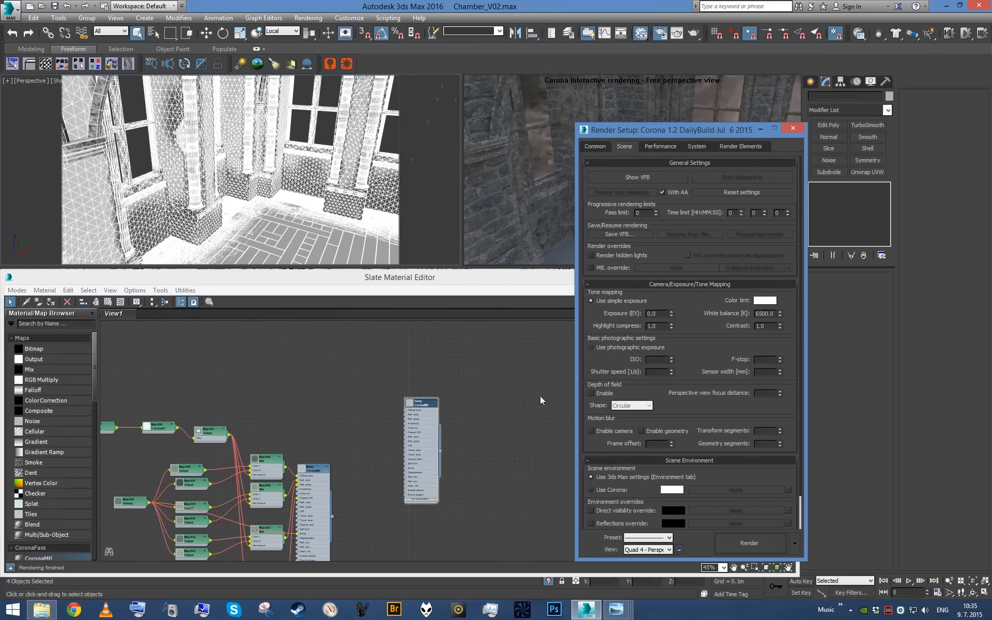
left_click(608, 270)
double_click(437, 454)
left_click_drag(620, 351, 657, 267)
left_click(673, 377)
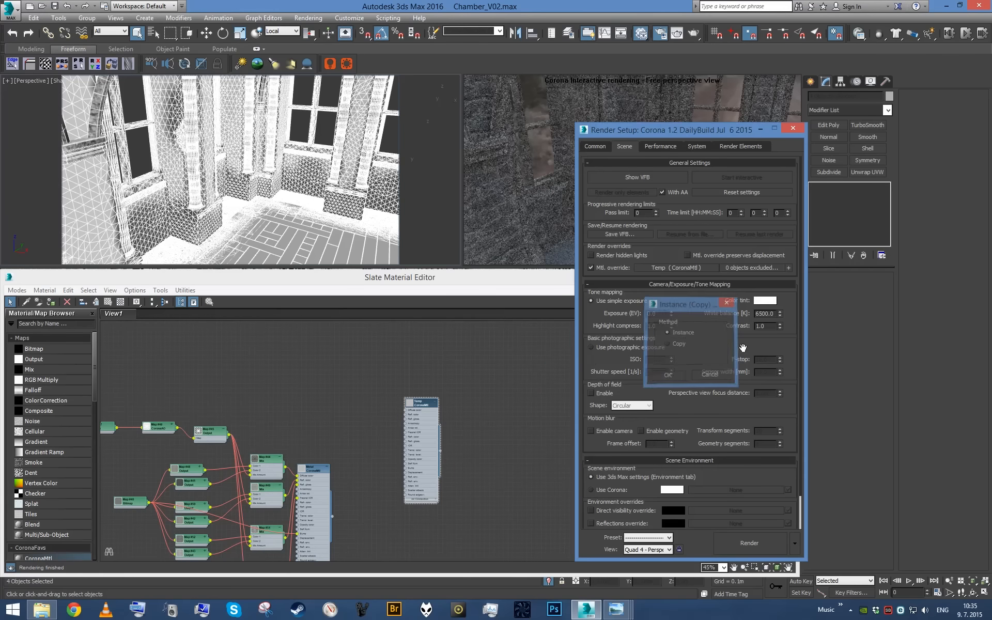
left_click(761, 130)
scroll(468, 415, "up", 3)
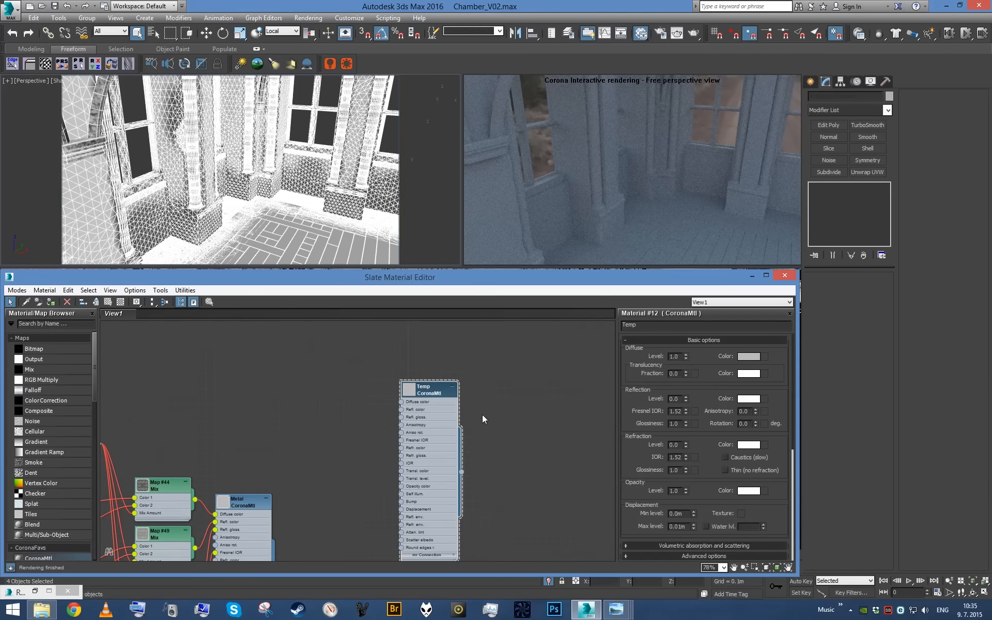
- Add a Mix map beside the Temp material and connect it to Temp's diffuse color
left_click_drag(47, 372, 320, 382)
scroll(362, 385, "up", 3)
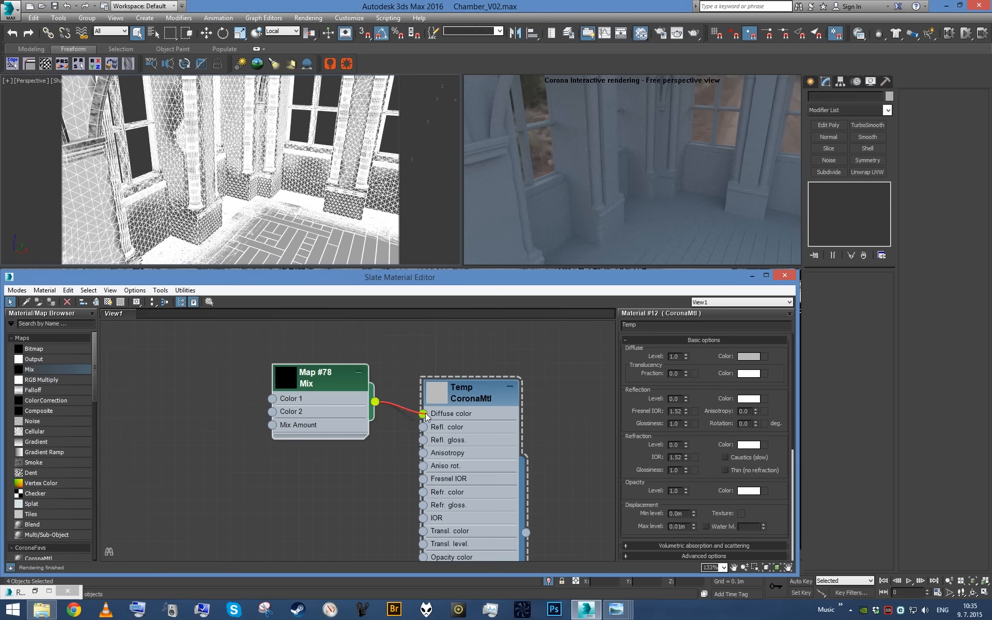
scroll(459, 459, "up", 1)
middle_click_drag(322, 445, 446, 477)
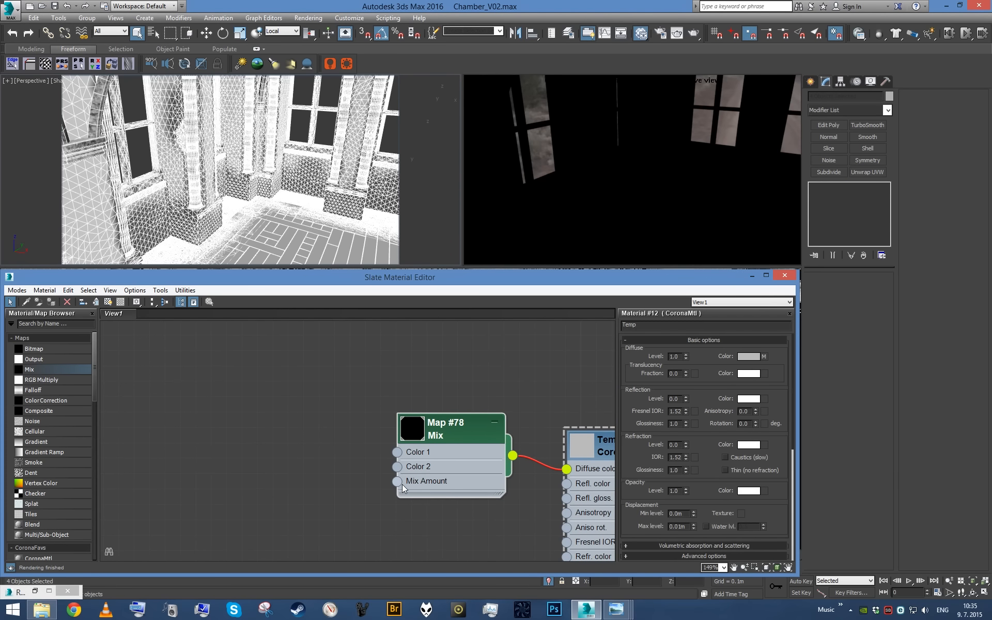
- Feed the Mix map's Mix Amount with an Output map, and supply that Output map with a CoronaAO map
left_click_drag(284, 352, 299, 353)
mouse_move(337, 359)
left_click(413, 370)
middle_click_drag(259, 382, 346, 421)
scroll(346, 421, "up", 1)
type("CoronaA")
left_click_drag(31, 336, 181, 375)
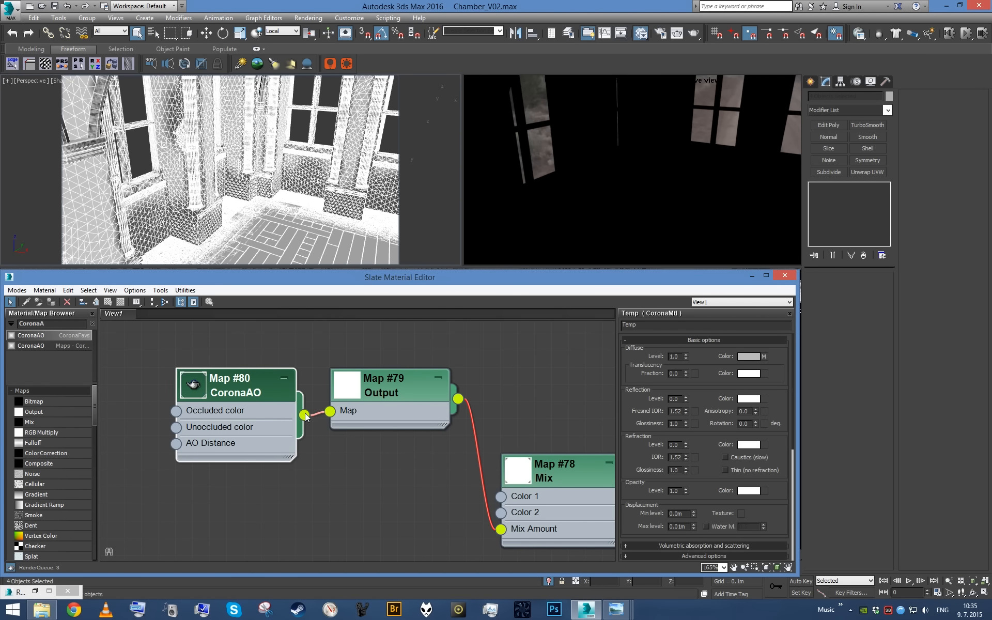
- Collapse the CoronaAO and Output nodes and place them tidily ahead of the Mix map
left_click(283, 379)
middle_click_drag(384, 398, 344, 412)
left_click(399, 394)
scroll(433, 431, "down", 1)
scroll(386, 463, "down", 1)
middle_click_drag(448, 448, 401, 462)
scroll(429, 472, "up", 1)
- Set the Mix map's Color 1 to pure red
double_click(466, 485)
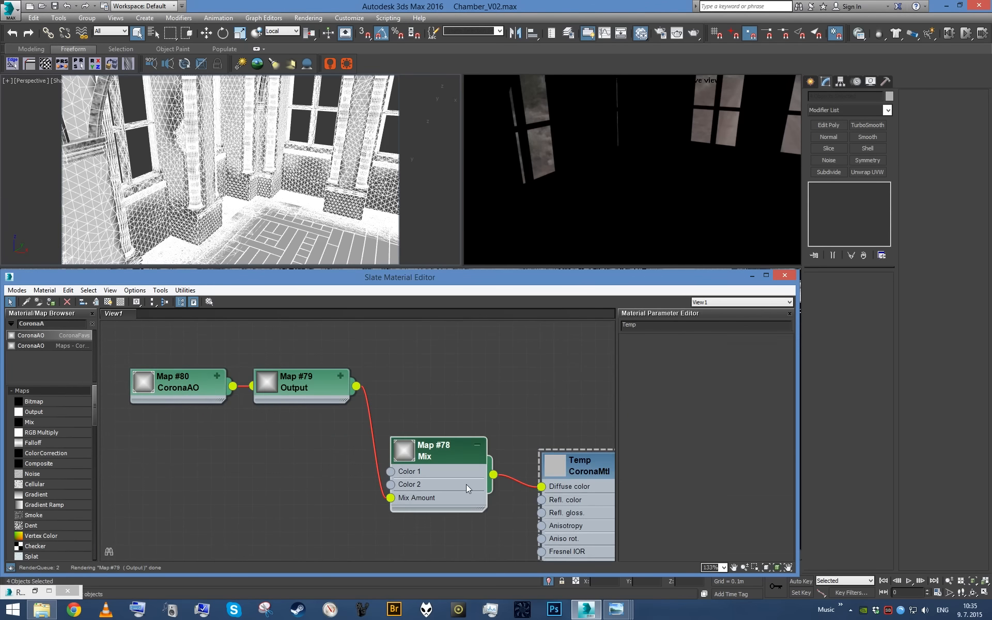
left_click(691, 363)
left_click(401, 70)
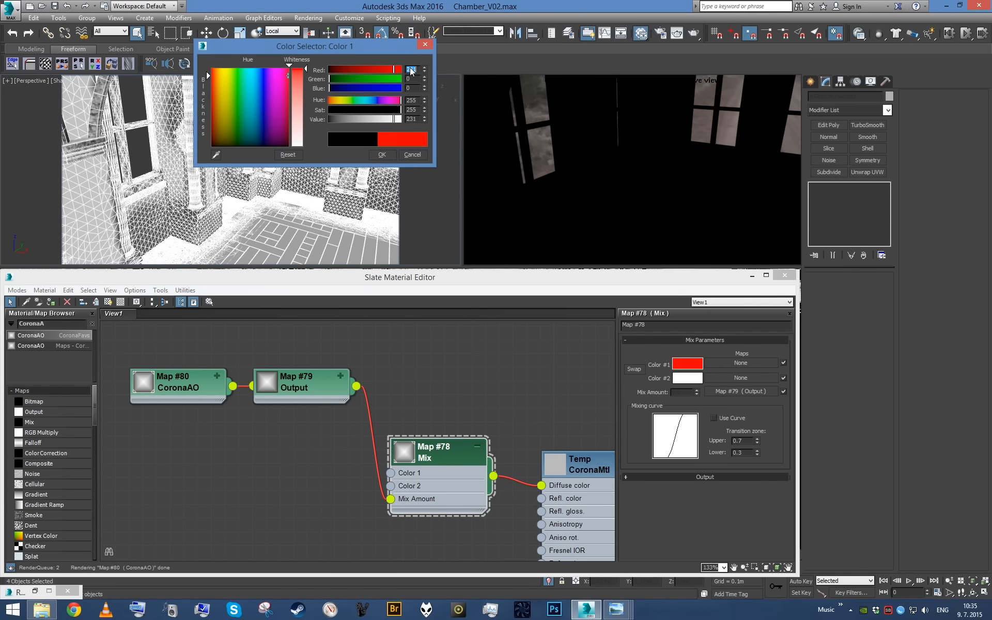
left_click(384, 153)
- Enable the color map on the Output map and add a curve point pulled down near the bright end
middle_click_drag(392, 419, 455, 433)
scroll(455, 433, "down", 1)
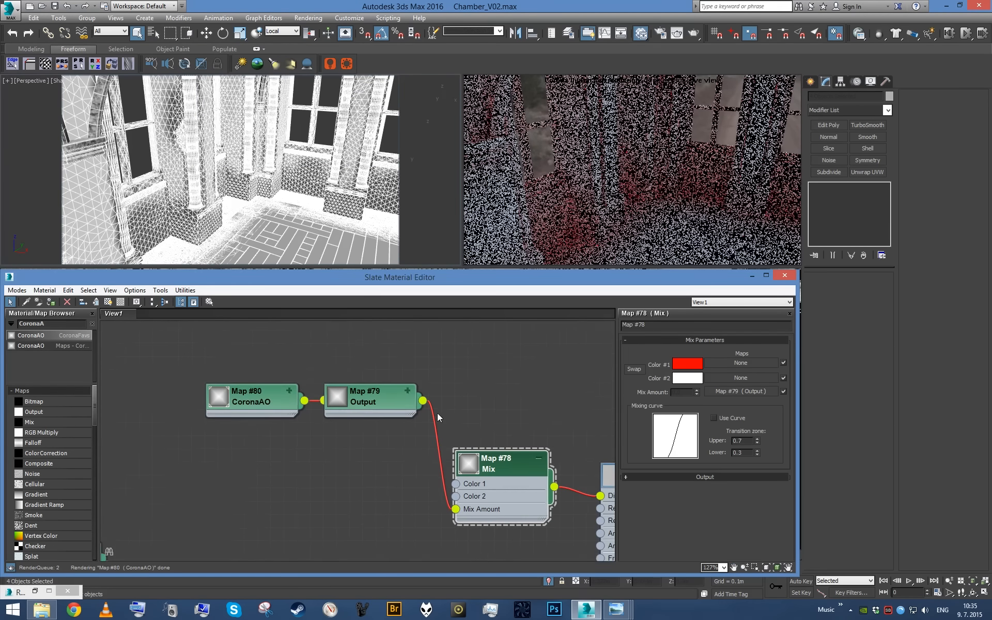
scroll(319, 189, "down", 5)
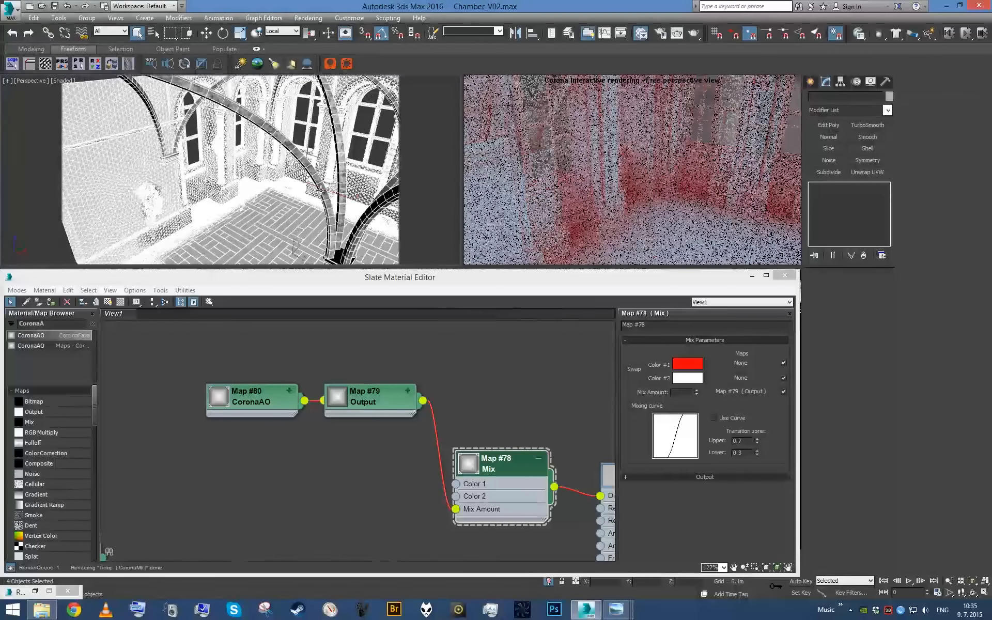
middle_click_drag(306, 194, 335, 202)
scroll(313, 199, "down", 3)
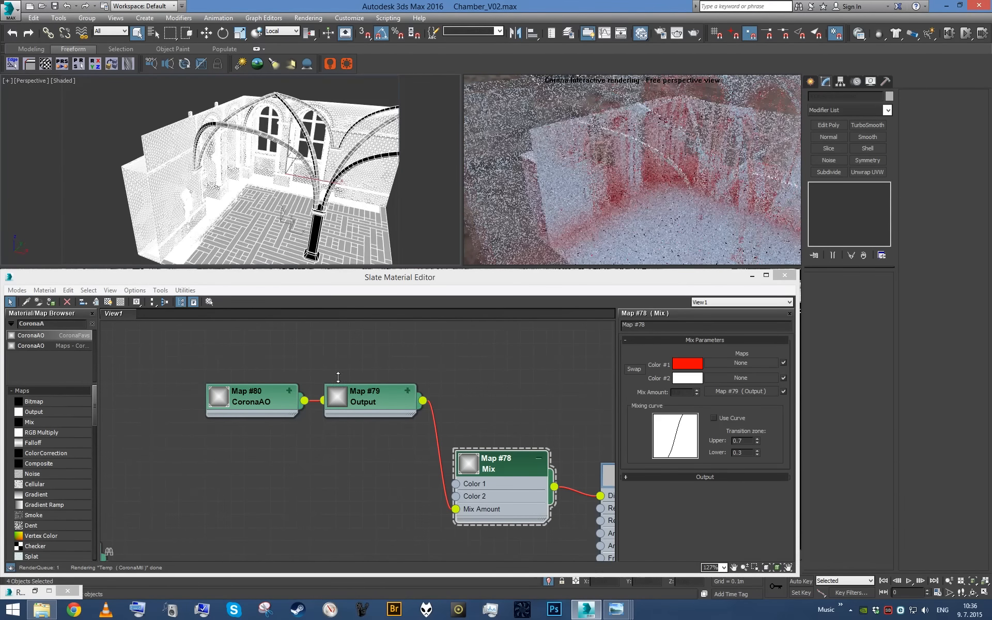
left_click(376, 403)
left_click(376, 403)
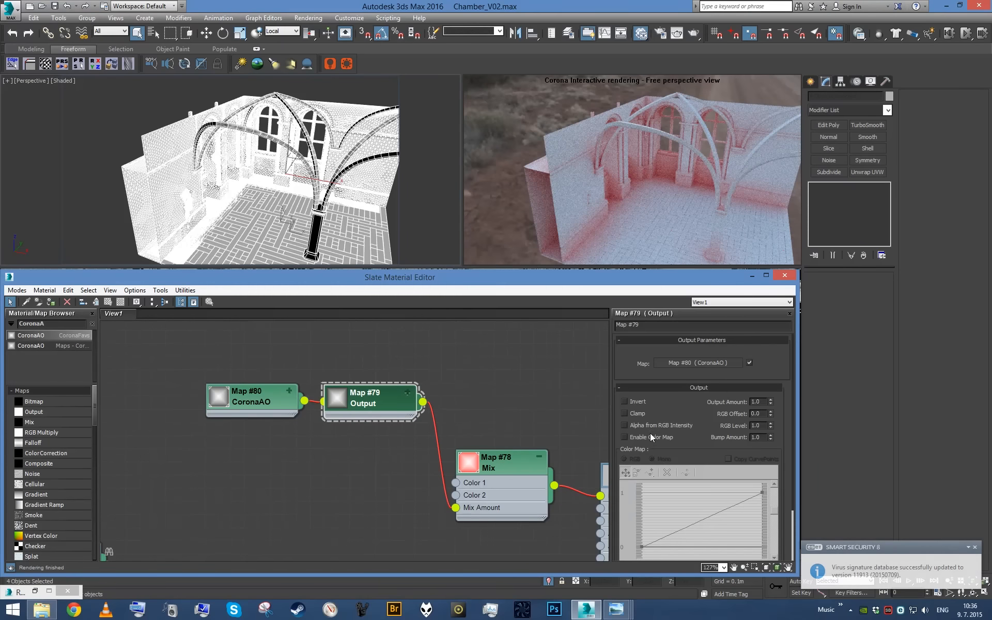
left_click(624, 437)
left_click(649, 472)
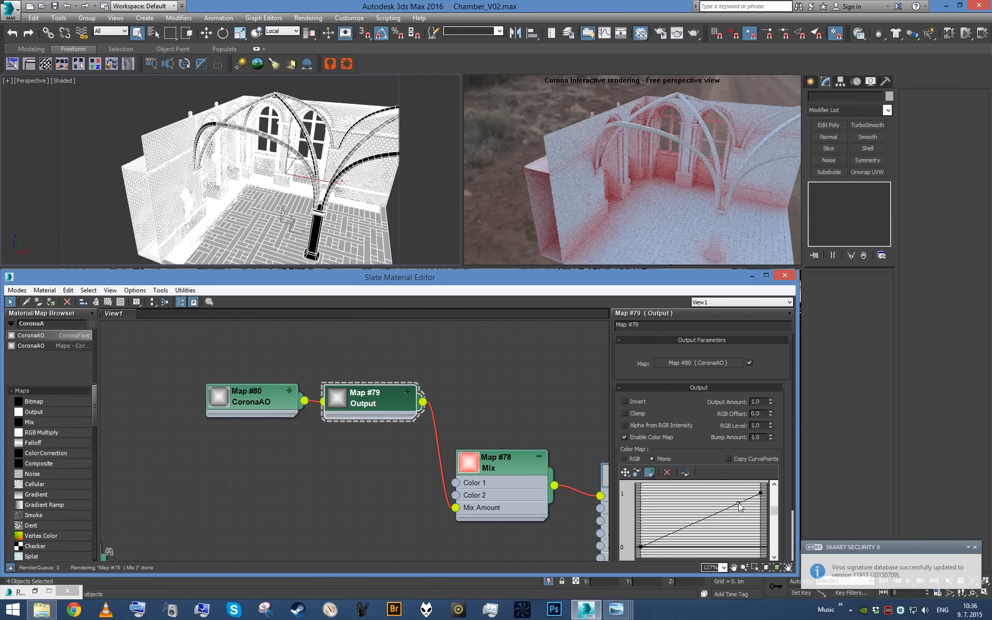
left_click(625, 472)
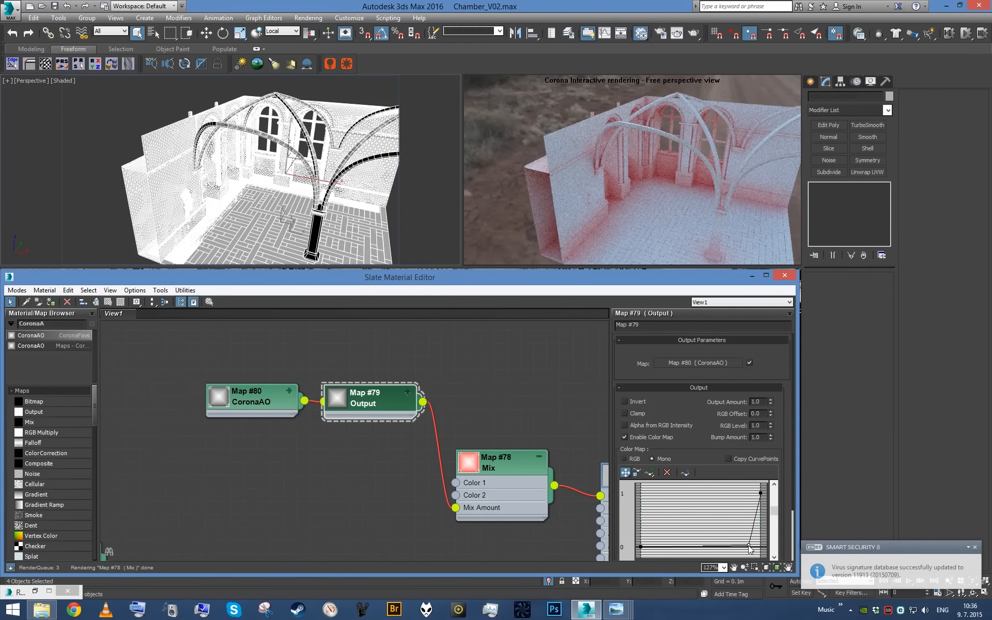
- Set the Output map's new curve point to 0.8 horizontally and 0 vertically
scroll(729, 497, "down", 3)
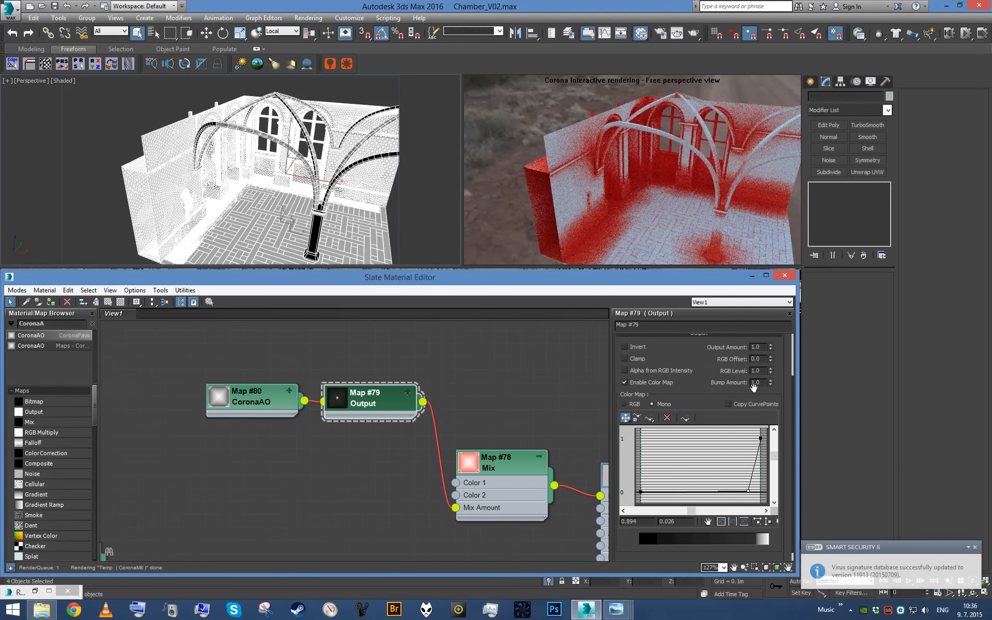
left_click_drag(677, 521, 648, 525)
type("0")
key("Return")
type(".8")
key("Return")
- Add a Bitmap map that loads HugeDirty.jpg from the texture library's Concrete\Bare folder
scroll(330, 414, "up", 2)
middle_click_drag(310, 406, 344, 448)
middle_click_drag(107, 426, 233, 421)
left_click_drag(70, 404, 210, 399)
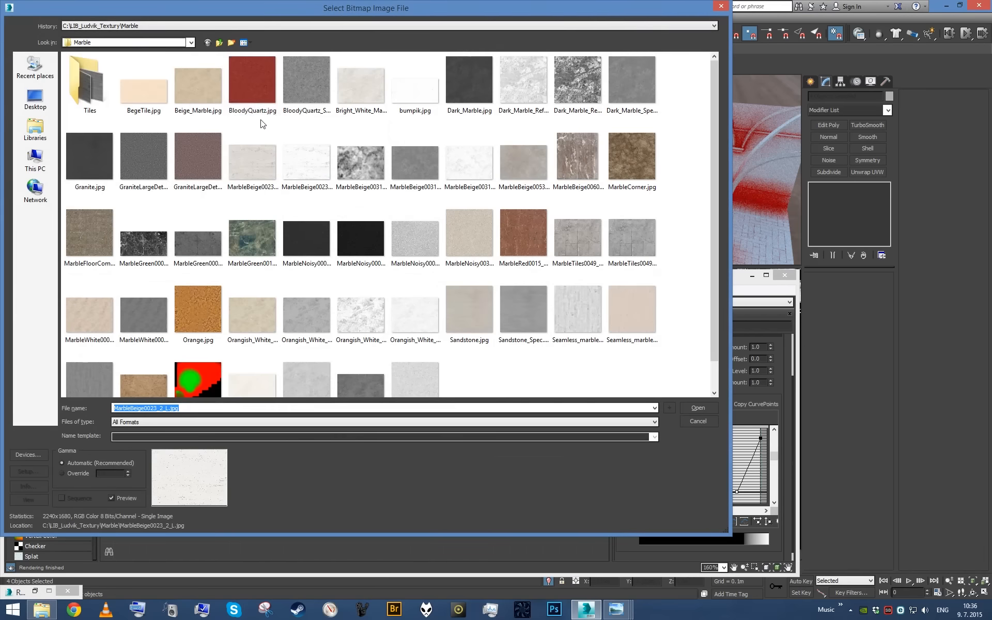
left_click(225, 41)
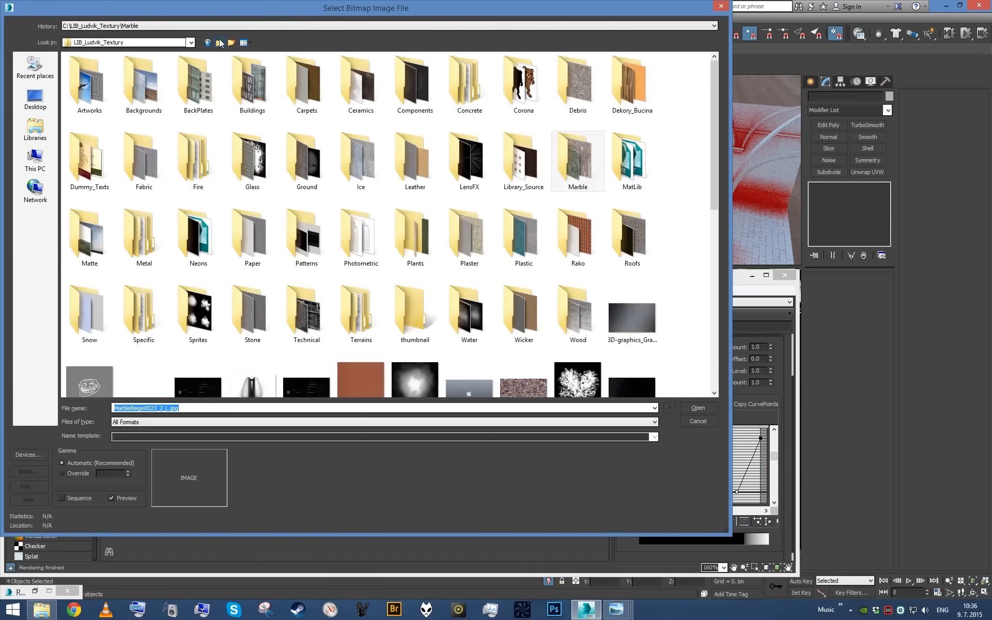
double_click(474, 97)
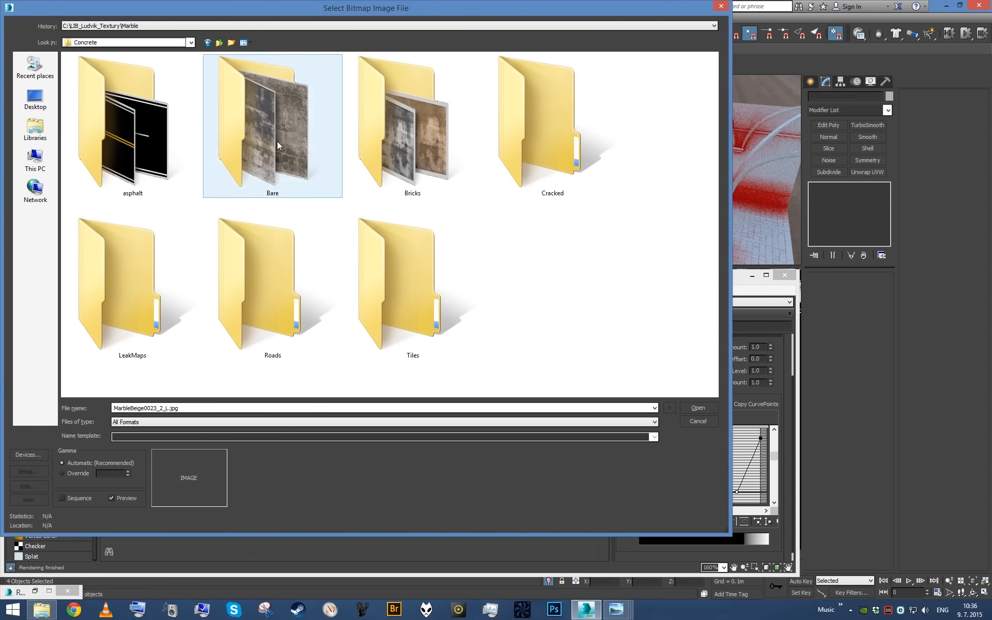
double_click(277, 141)
scroll(636, 243, "down", 10)
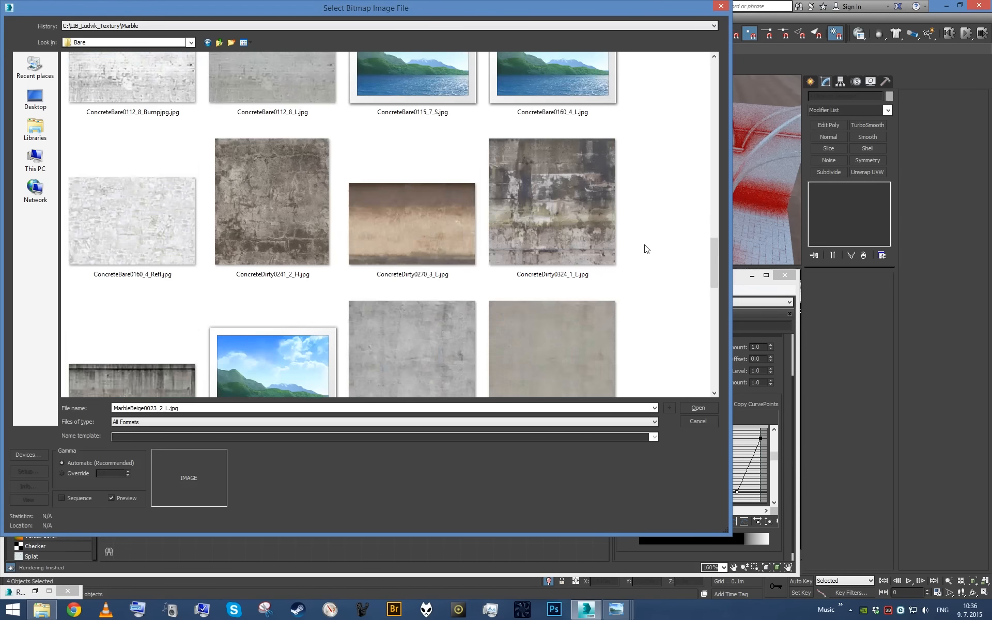
scroll(646, 251, "down", 4)
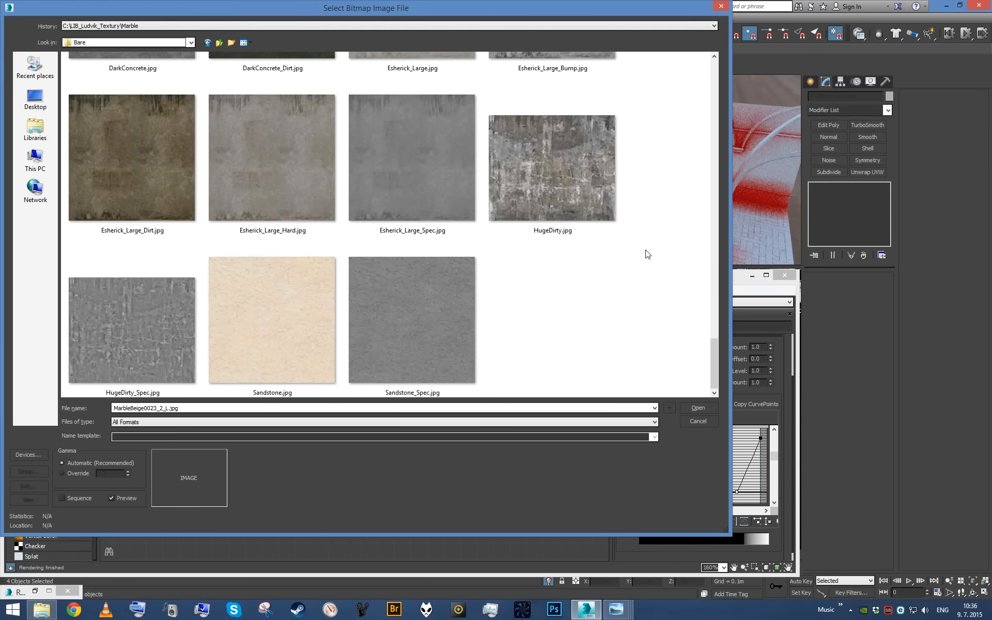
double_click(563, 186)
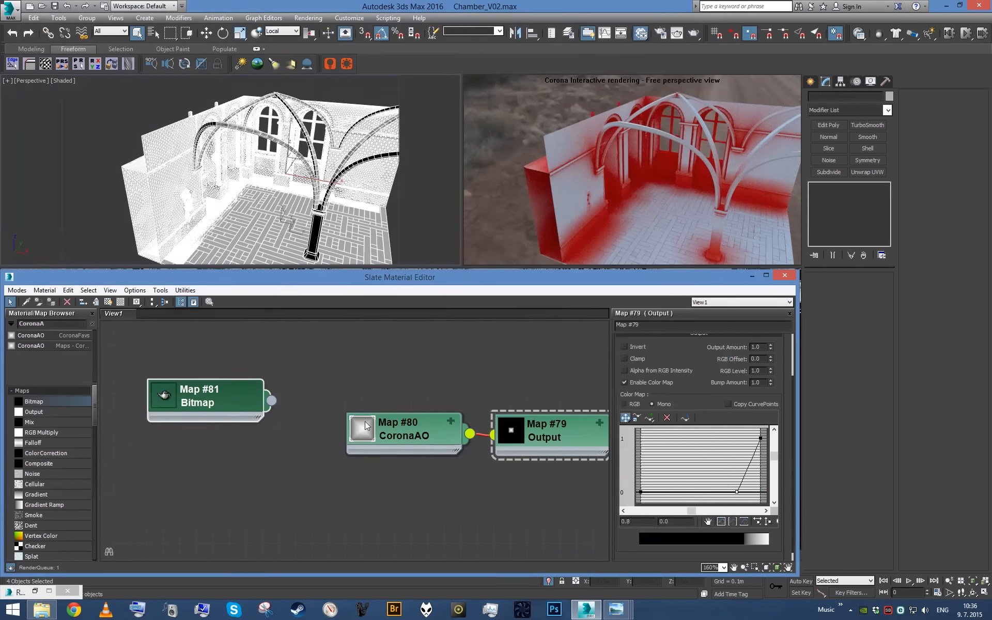
- Set the HugeDirty bitmap's blur to 0.1 and its U and V tiling to 2.0, and connect it to the Mix map's Color 1
double_click(261, 402)
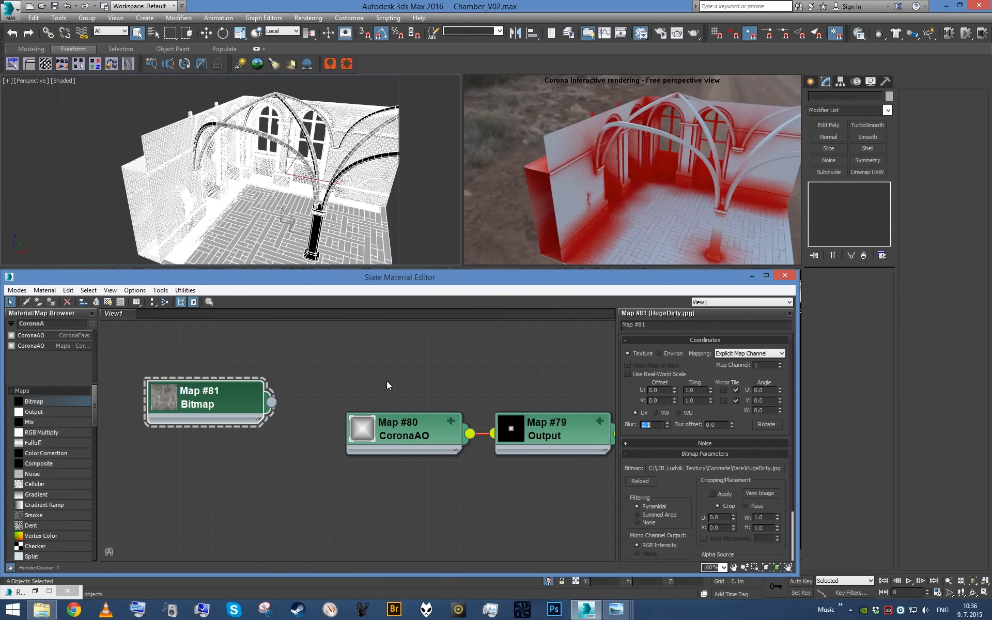
scroll(236, 423, "down", 3)
left_click_drag(237, 422, 423, 519)
middle_click_drag(423, 519, 321, 482)
scroll(321, 481, "up", 3)
left_click_drag(321, 469, 398, 454)
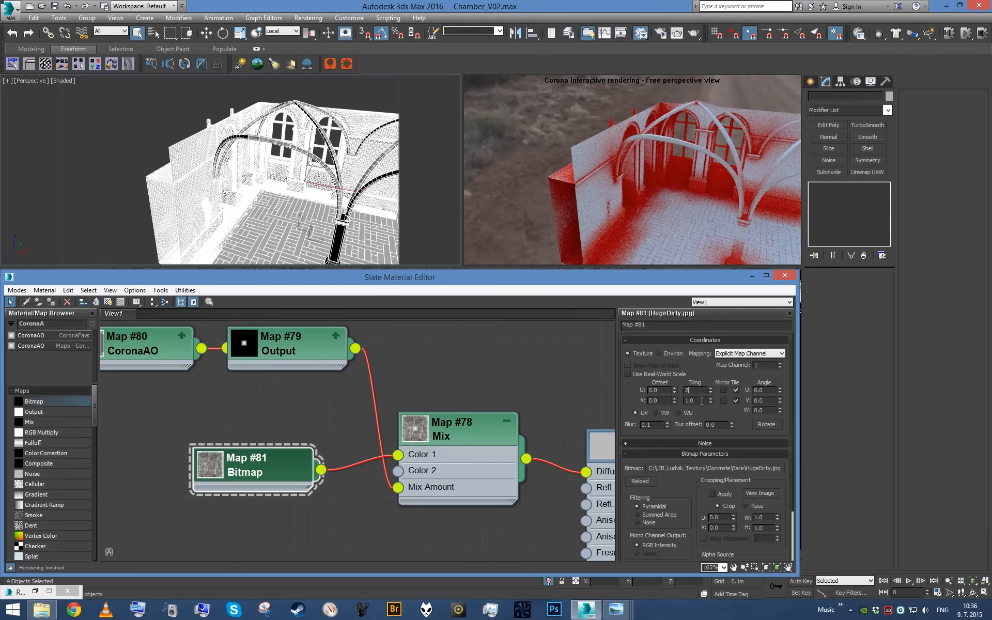
- Enable the HugeDirty bitmap's color map and bend its curve downward using a Bezier handle on the upper end point
scroll(354, 184, "up", 6)
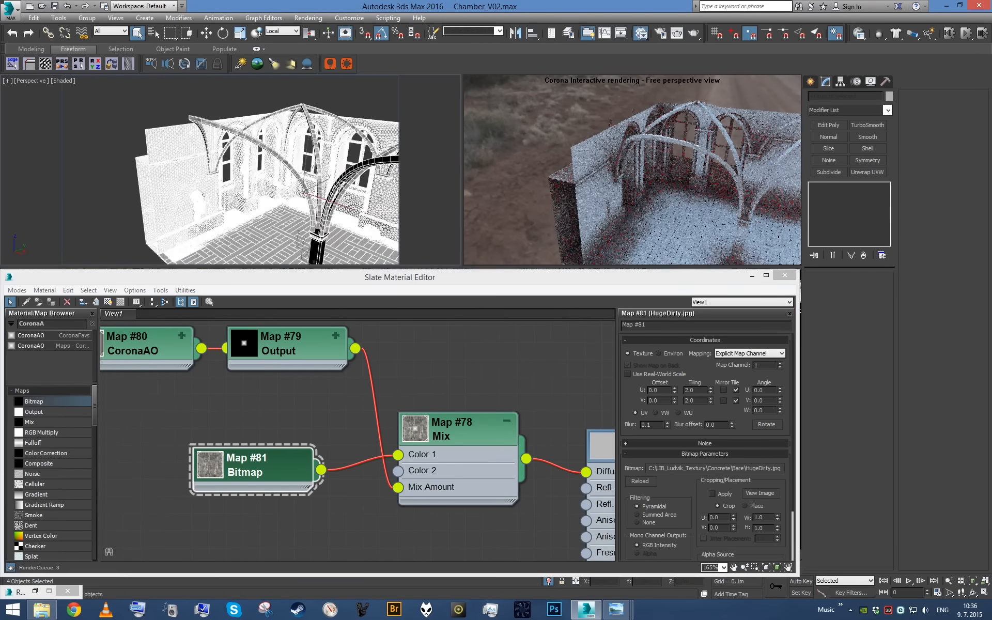
scroll(324, 166, "down", 3)
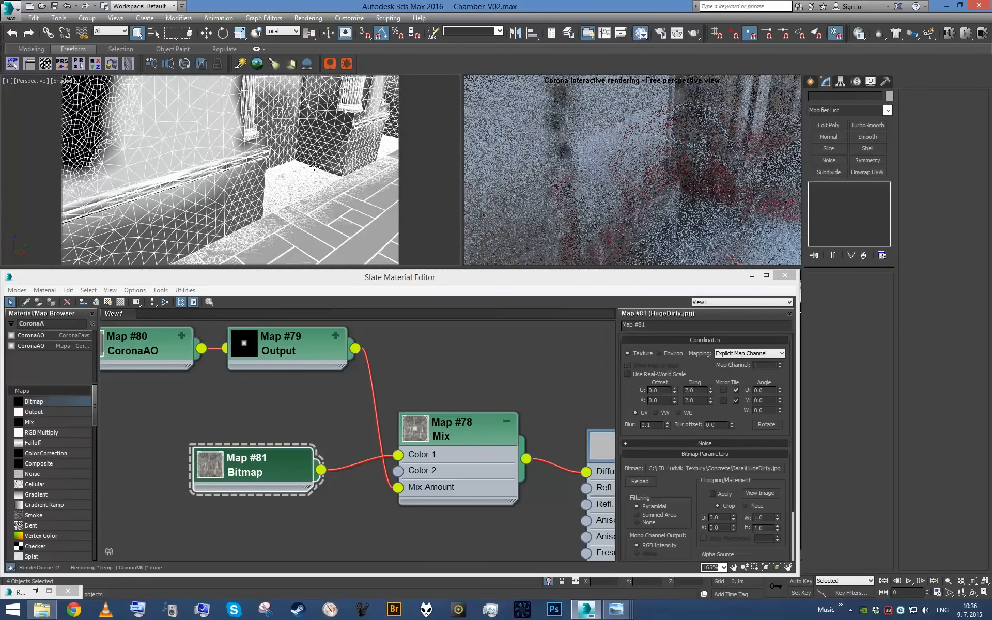
middle_click_drag(318, 171, 279, 131, "alt")
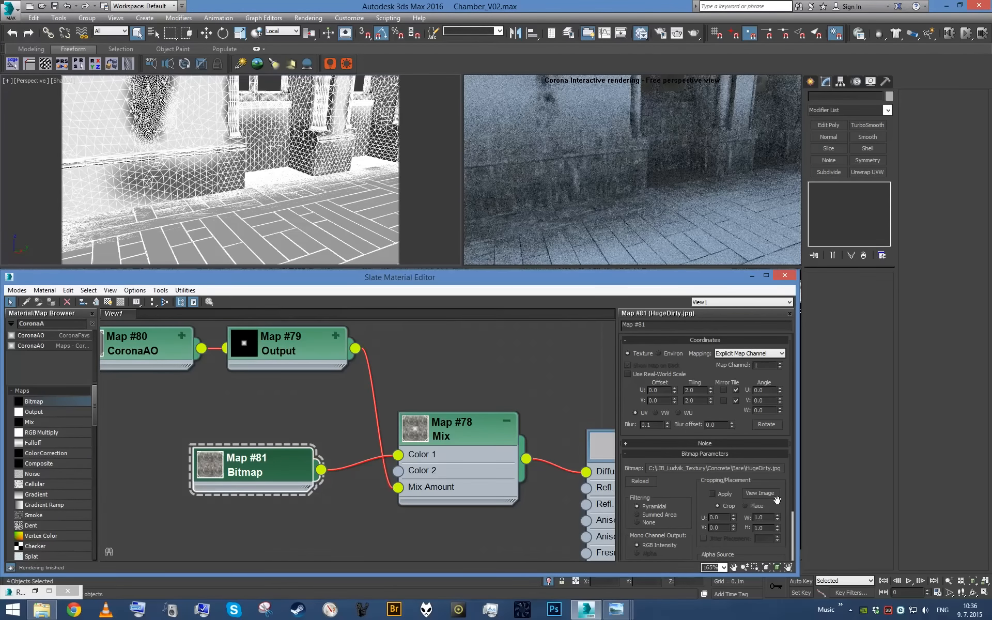
scroll(698, 490, "down", 3)
left_click(706, 556)
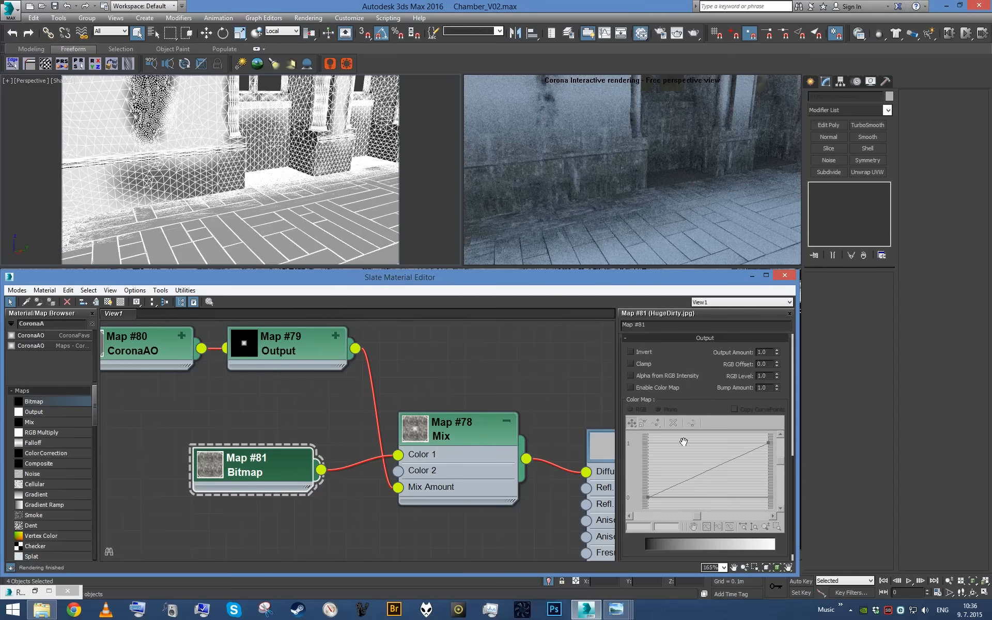
right_click(768, 444)
left_click(768, 443)
right_click(767, 444)
left_click(803, 475)
left_click_drag(764, 449, 746, 483)
- Set the HugeDirty bitmap's RGB Level to 1.2
double_click(768, 378)
type("1.2")
key("Return")
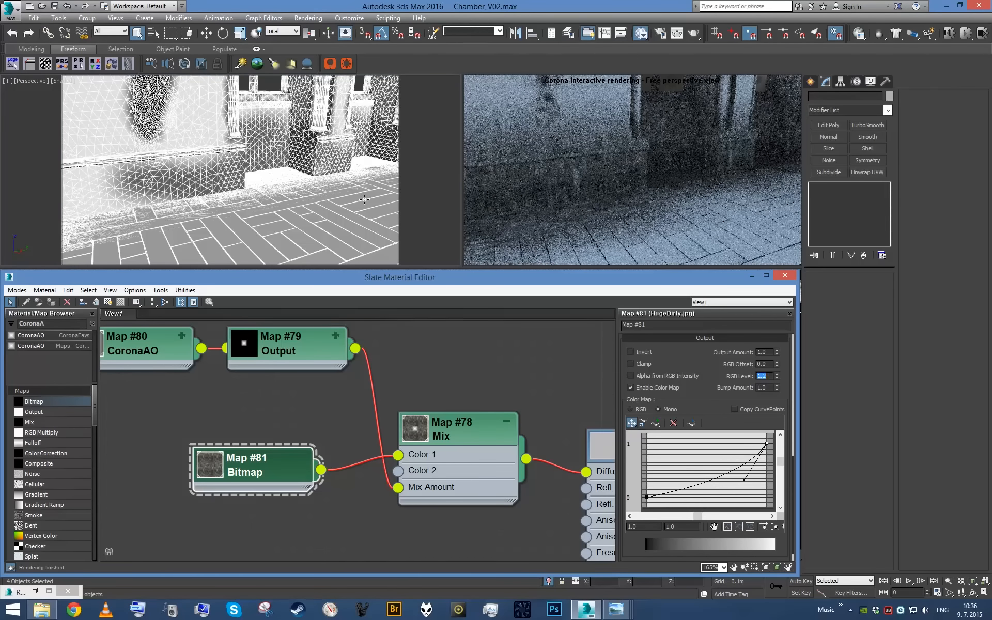
- Check the dirt effect across the chamber and move the HugeDirty bitmap node further away from the Mix node
scroll(351, 196, "down", 5)
middle_click_drag(341, 194, 370, 198, "alt")
middle_click_drag(291, 401, 447, 449)
scroll(406, 496, "down", 1)
scroll(447, 450, "down", 1)
scroll(443, 484, "up", 1)
left_click_drag(420, 515, 282, 515)
middle_click_drag(282, 516, 408, 525)
scroll(407, 523, "up", 1)
left_click_drag(408, 522, 498, 519)
- Add a Noise map and connect it to the CoronaAO map's occluded color
middle_click_drag(336, 426, 240, 460)
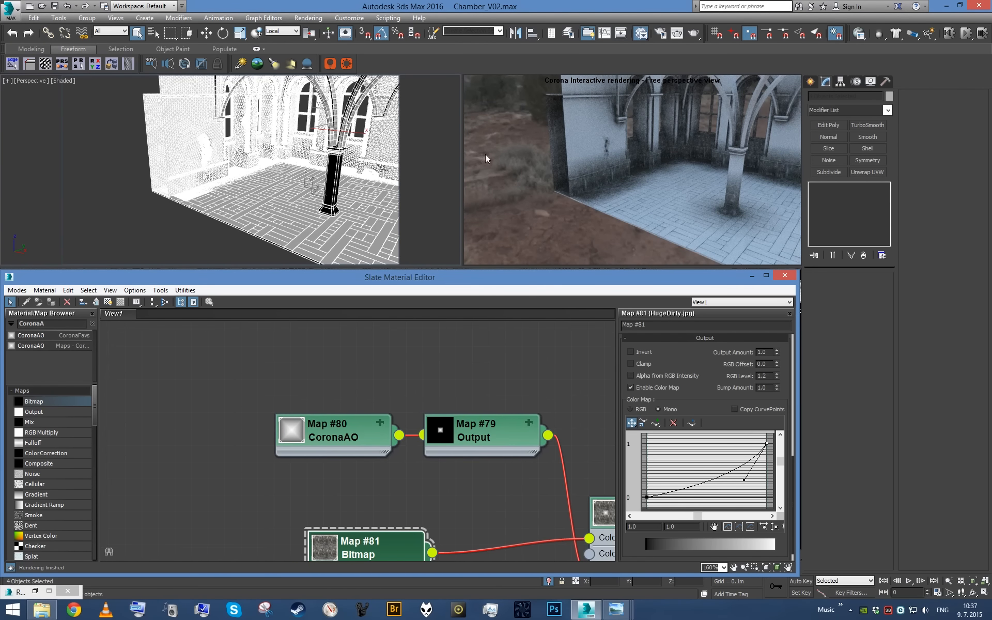
scroll(144, 442, "up", 1)
middle_click_drag(199, 431, 279, 418)
left_click_drag(55, 473, 233, 424)
left_click_drag(303, 440, 395, 416)
left_click(424, 434)
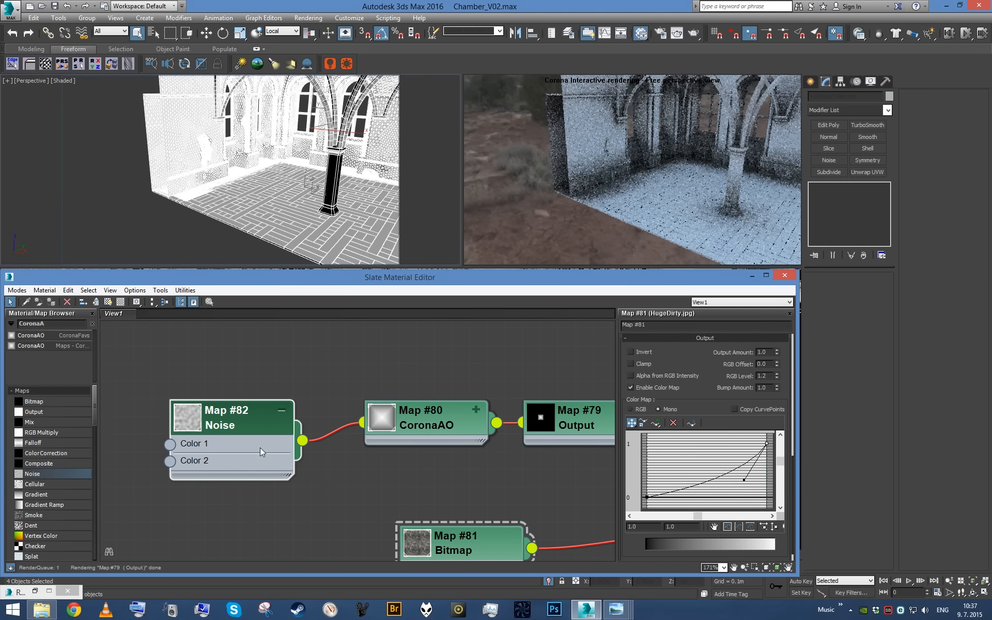
- Set the Noise map's threshold to 0.6 high and 0.4 low
double_click(260, 447)
key("Tab")
type("0.6")
key("Tab")
type("0.4")
key("Return")
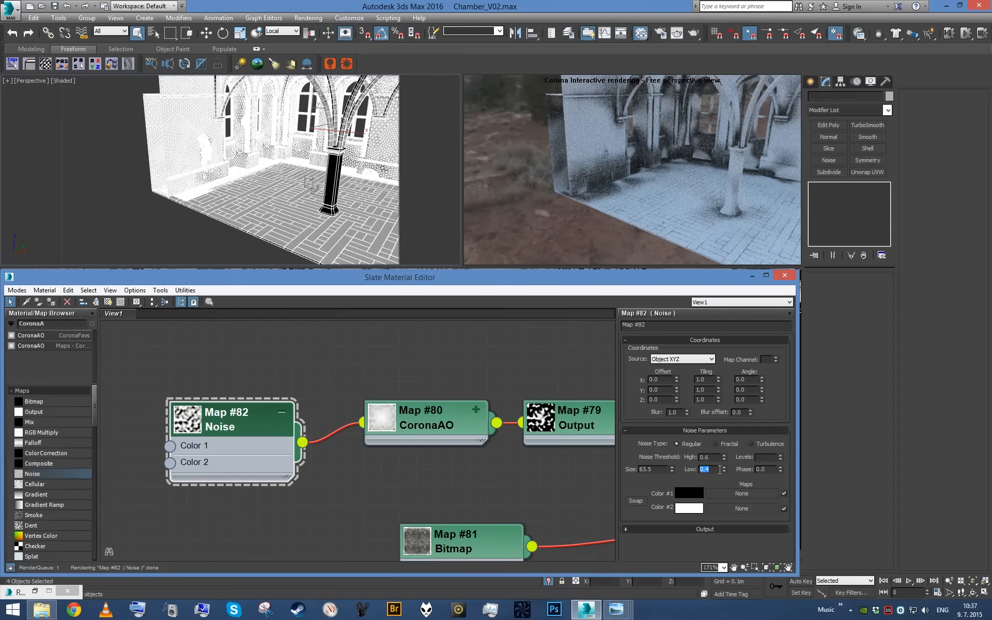
- Switch the Noise map to the Fractal type with 10 levels and a blur of 0.1
left_click(730, 444)
left_click(768, 458)
type("10")
key("Tab")
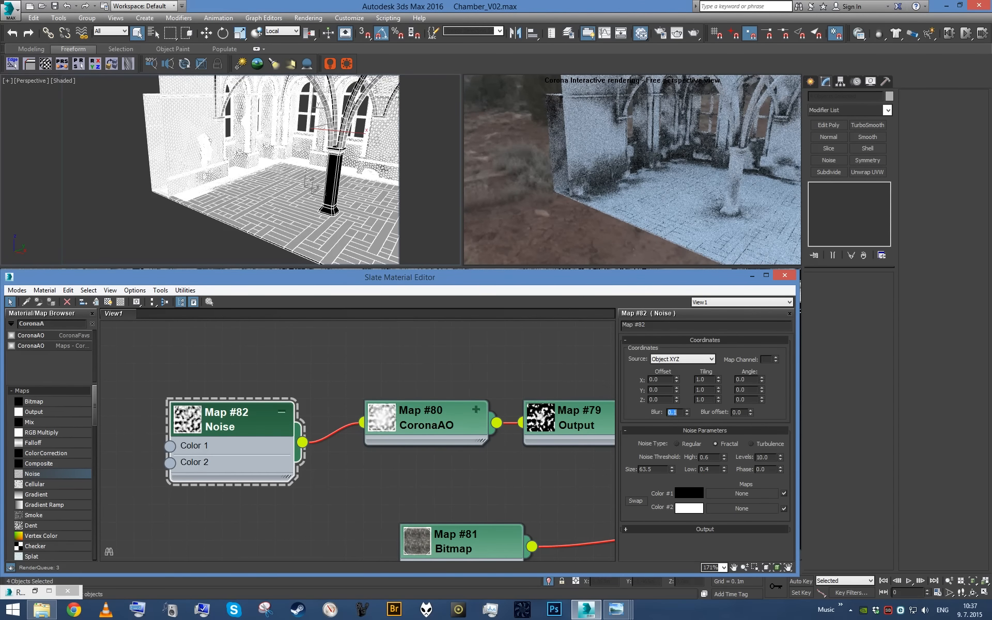
- Set the CoronaAO map's max distance to 0.5 m while previewing the walls beneath the windows up close
middle_click_drag(398, 213, 292, 199, "alt")
scroll(276, 200, "up", 5)
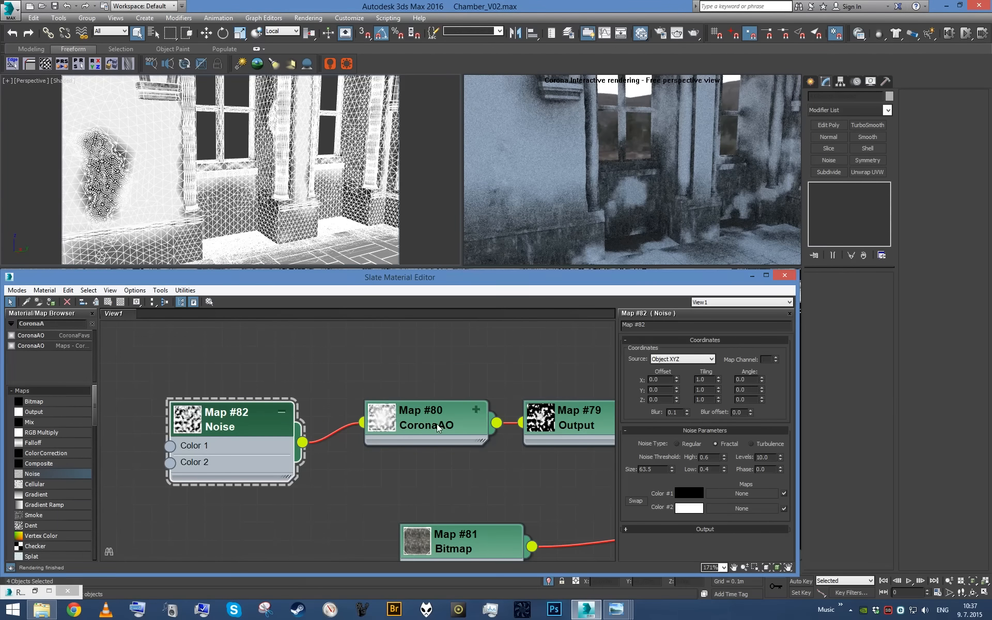
left_click(480, 434)
double_click(692, 373)
type("0.5")
key("Return")
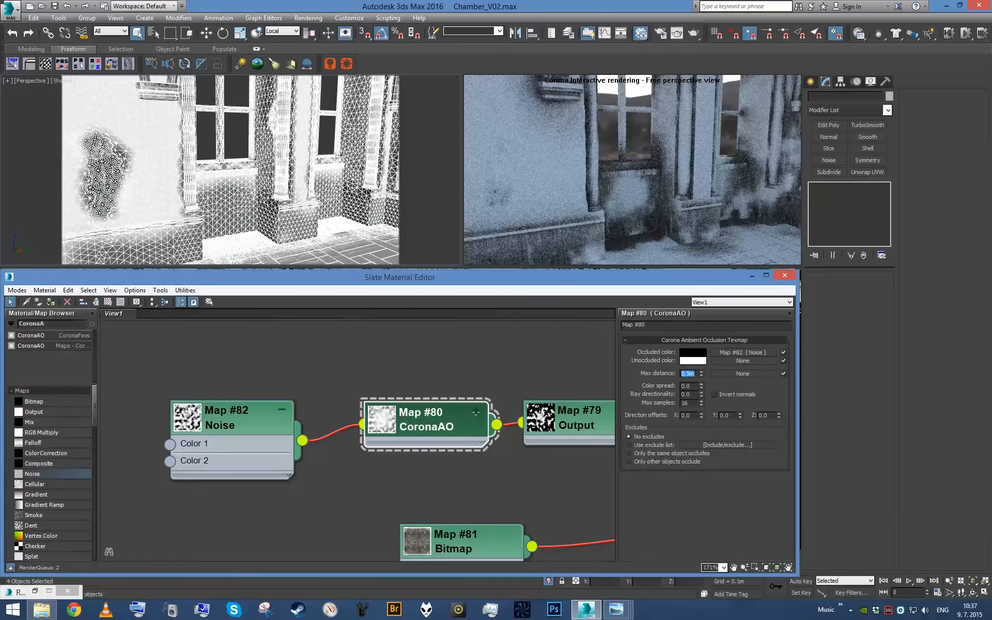
- Insert an RGB Multiply map between the dirty concrete bitmap and the Mix map, feeding the bitmap into Color 2
middle_click_drag(416, 459, 281, 418)
scroll(364, 469, "down", 3)
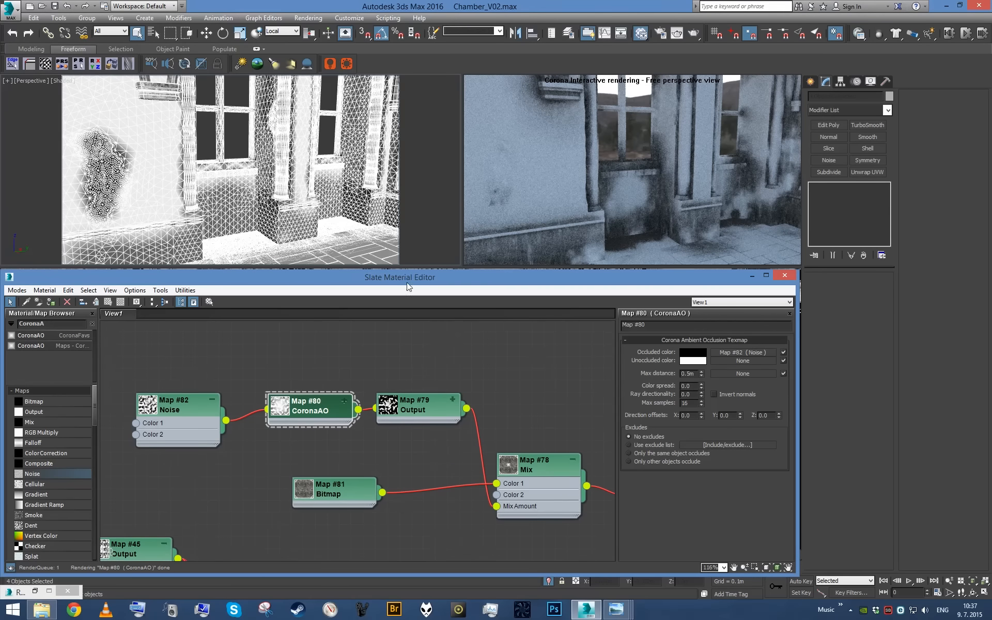
scroll(294, 196, "down", 3)
left_click_drag(328, 492, 220, 493)
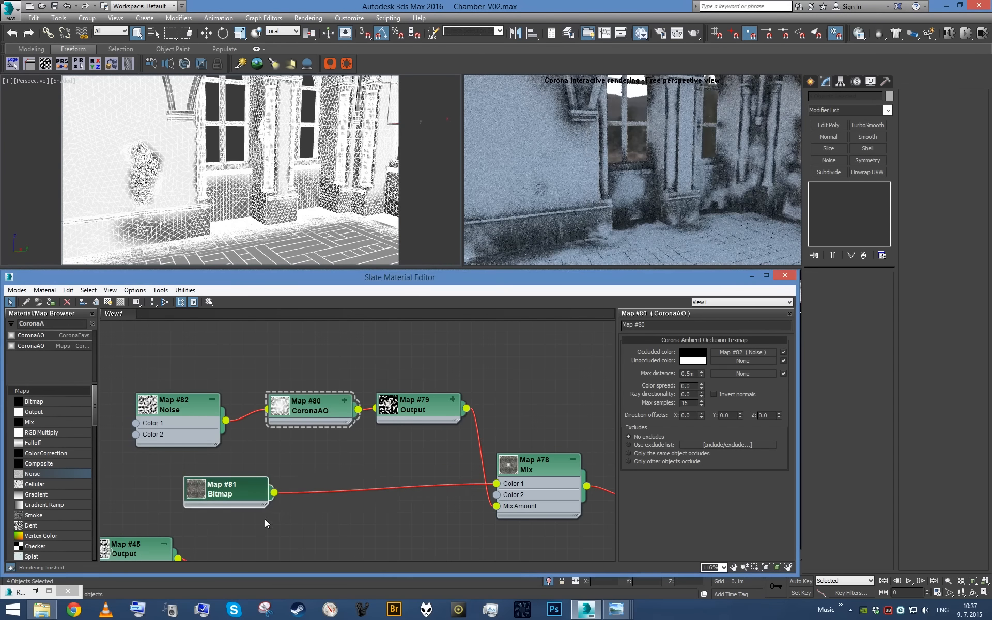
left_click_drag(67, 432, 394, 488)
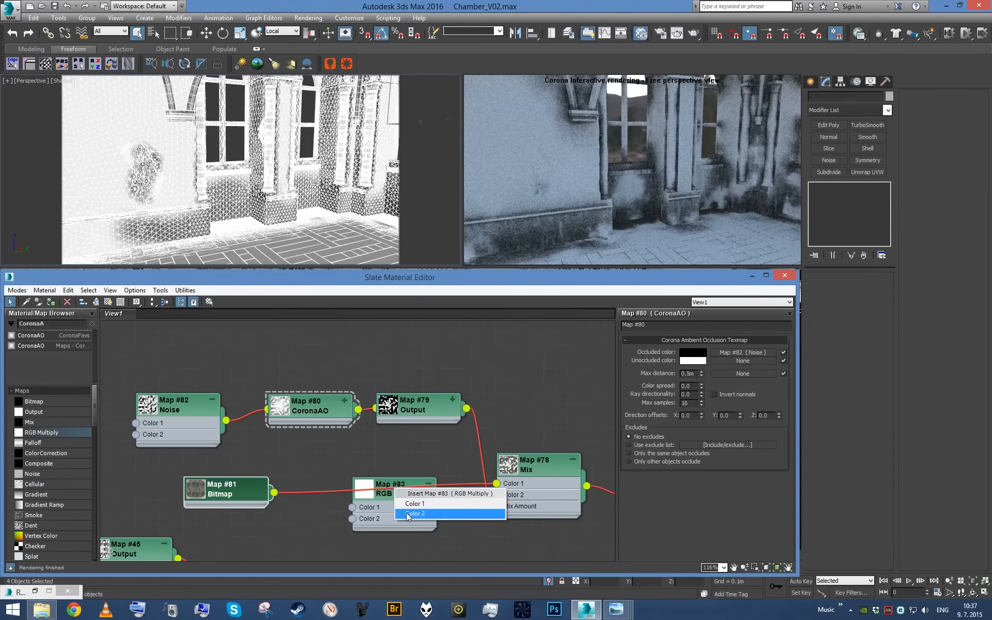
left_click(399, 515)
- Set the RGB Multiply map's first color to a pale warm cream with hue 25
left_click(665, 367)
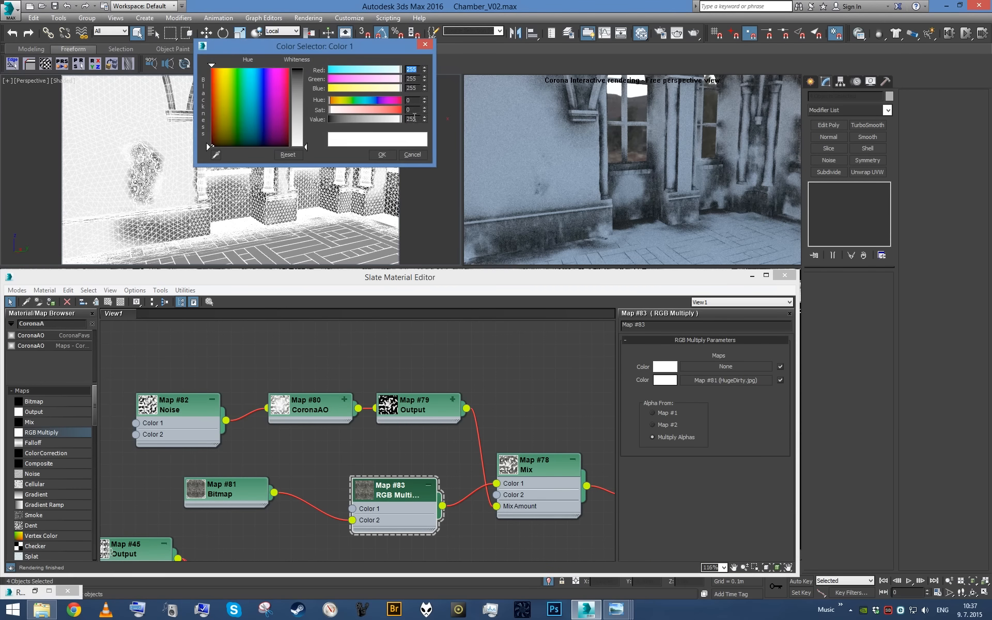
left_click(336, 100)
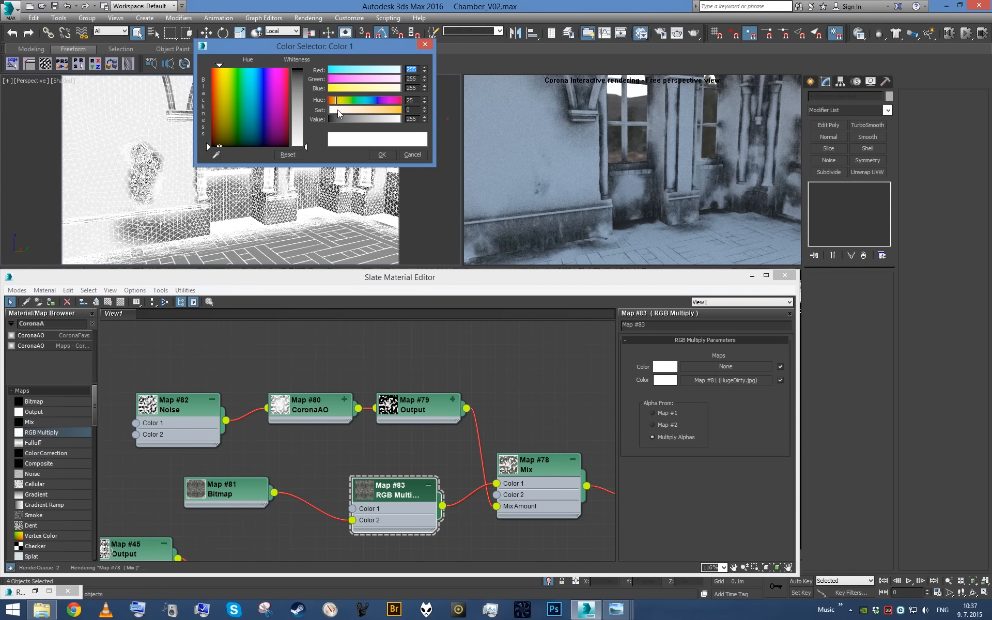
left_click_drag(337, 109, 346, 109)
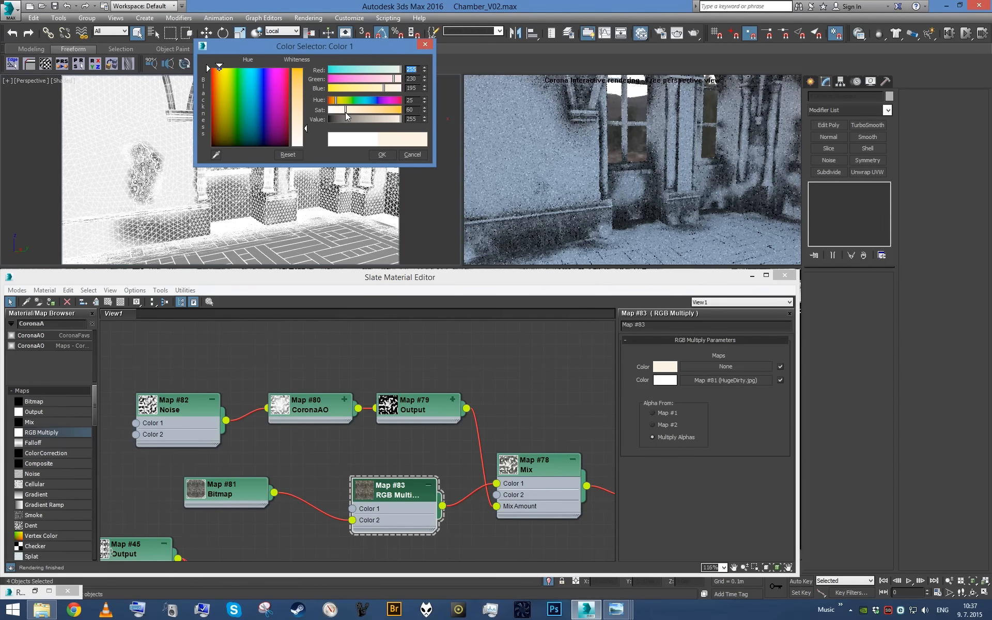
left_click_drag(346, 110, 352, 110)
left_click(383, 155)
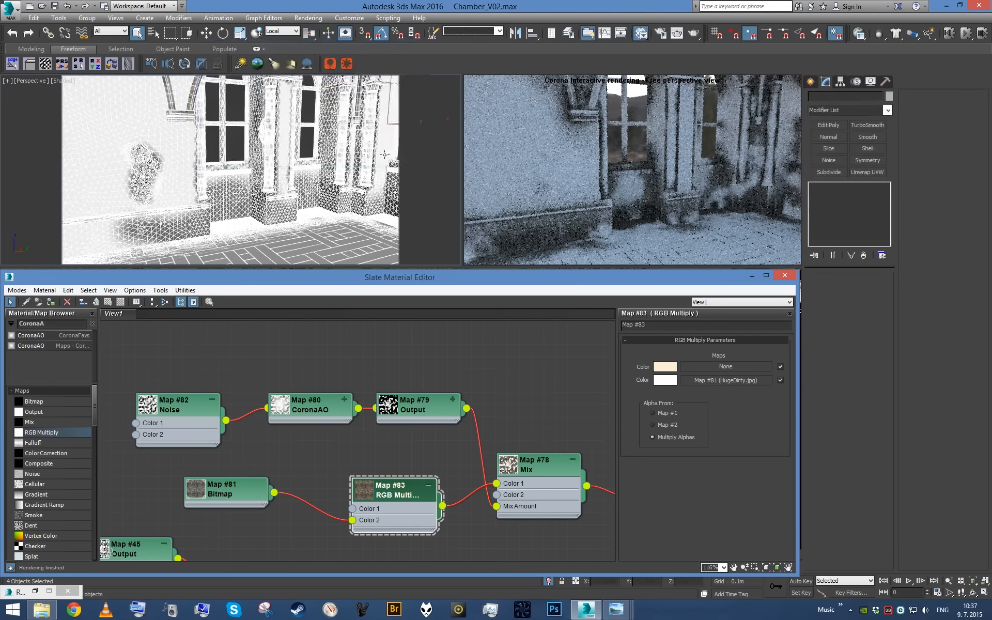
- Adjust the output settings of the HugeDirty.jpg bitmap
double_click(233, 495)
scroll(729, 527, "down", 10)
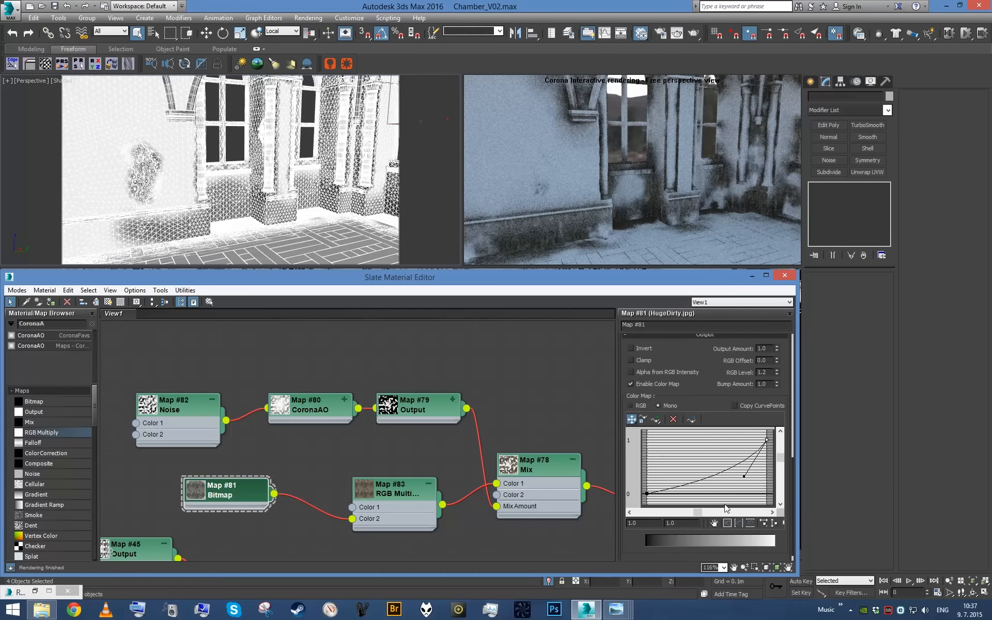
type("4")
key("Return")
- Set the Noise map's threshold to 0.7 high and 0.3 low
double_click(174, 423)
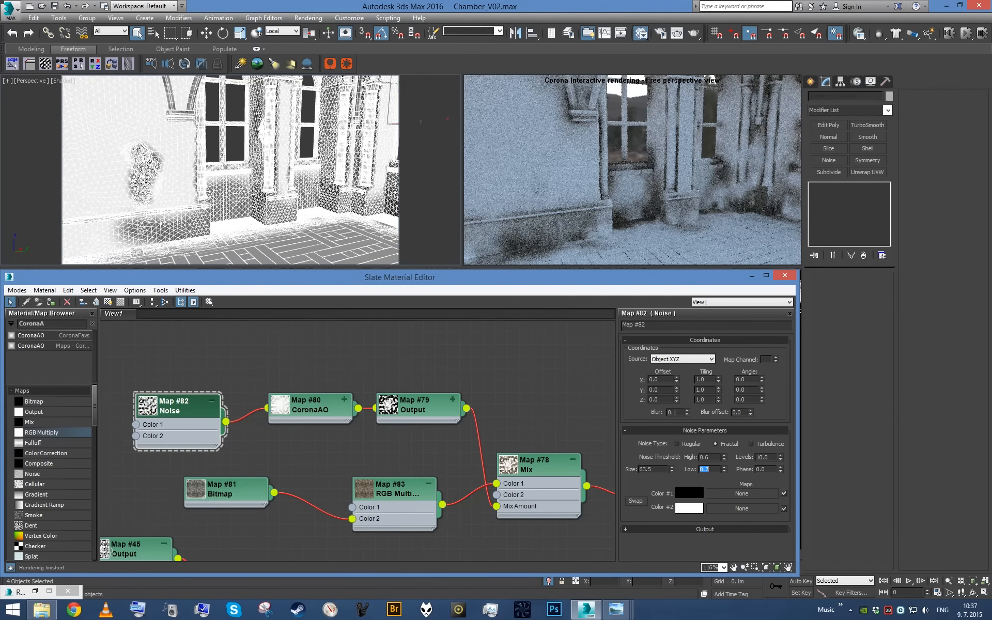
double_click(711, 458)
type("0.7")
key("Return")
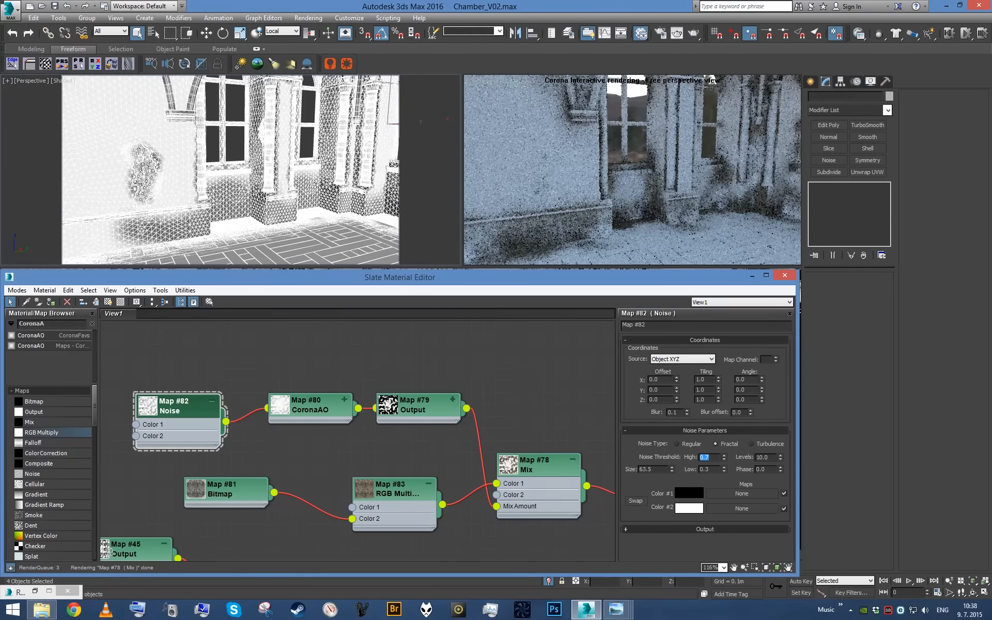
- Set the CoronaAO map's max distance to 0.4 m and preview the chamber through the camera
left_click(310, 416)
type(".4")
key("Return")
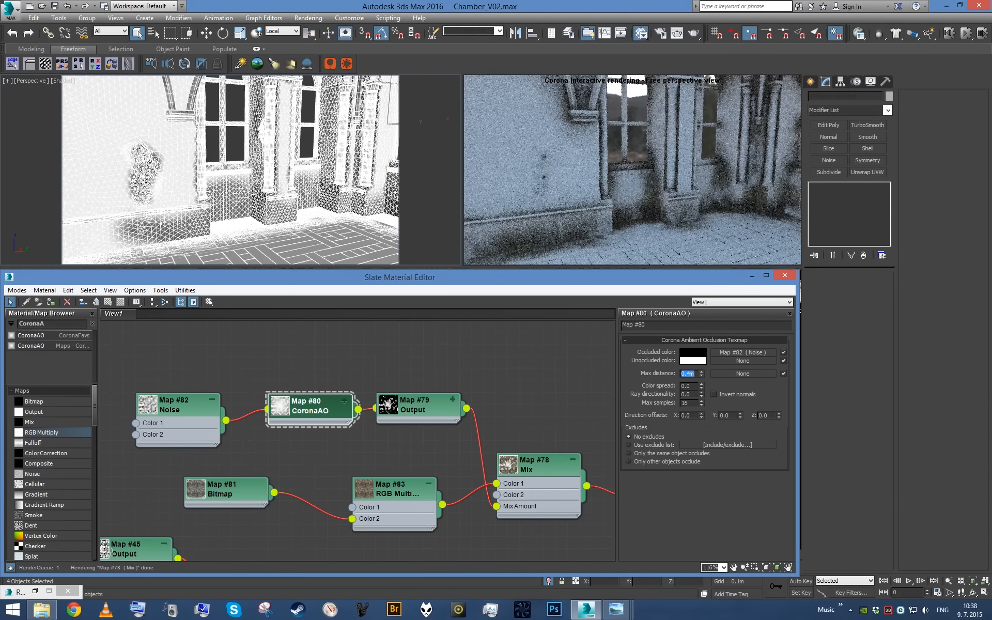
middle_click(298, 188)
scroll(310, 186, "down", 8)
middle_click_drag(327, 185, 354, 179, "alt")
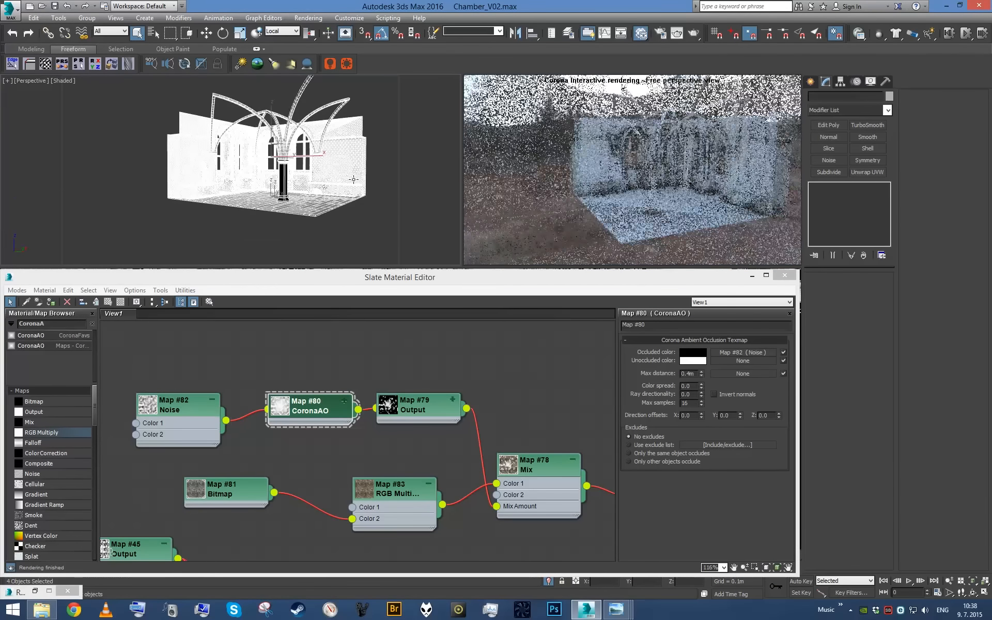
key("c")
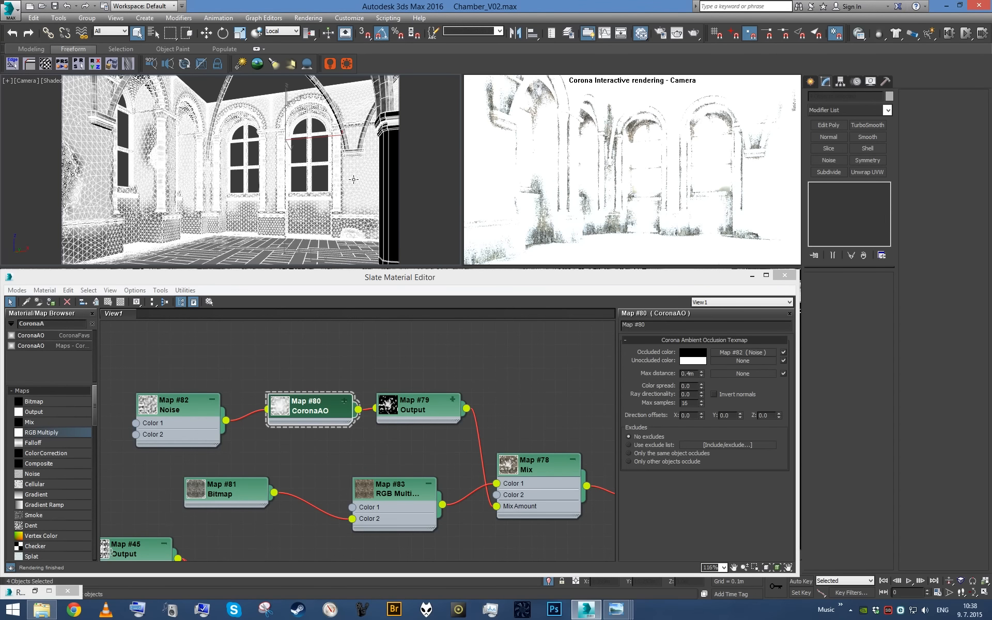
- Collapse the RGB Multiply node in the material graph and select the Temp material
scroll(358, 346, "down", 4)
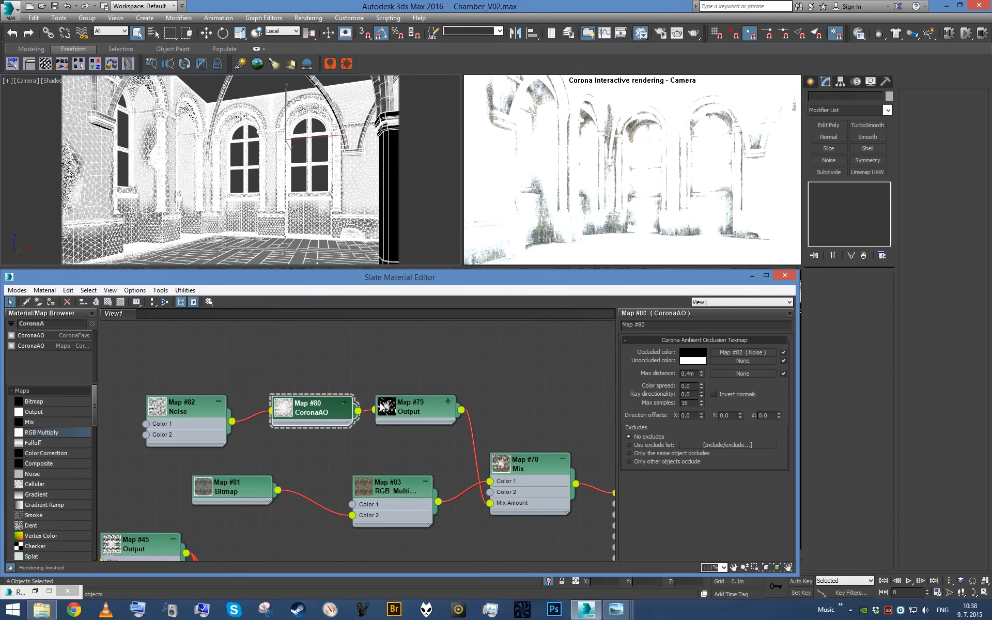
scroll(412, 373, "up", 2)
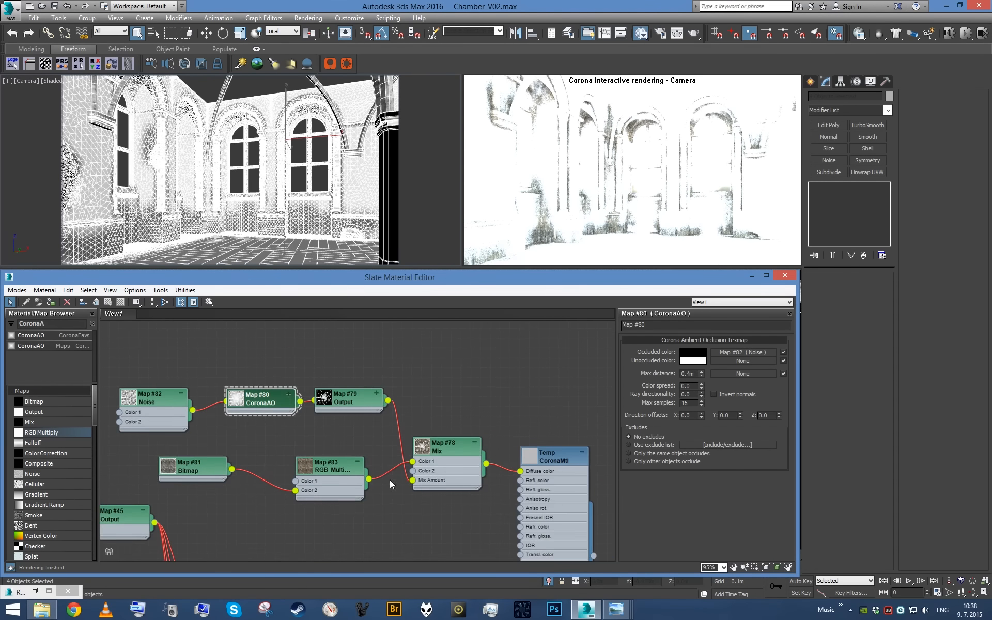
left_click(357, 461)
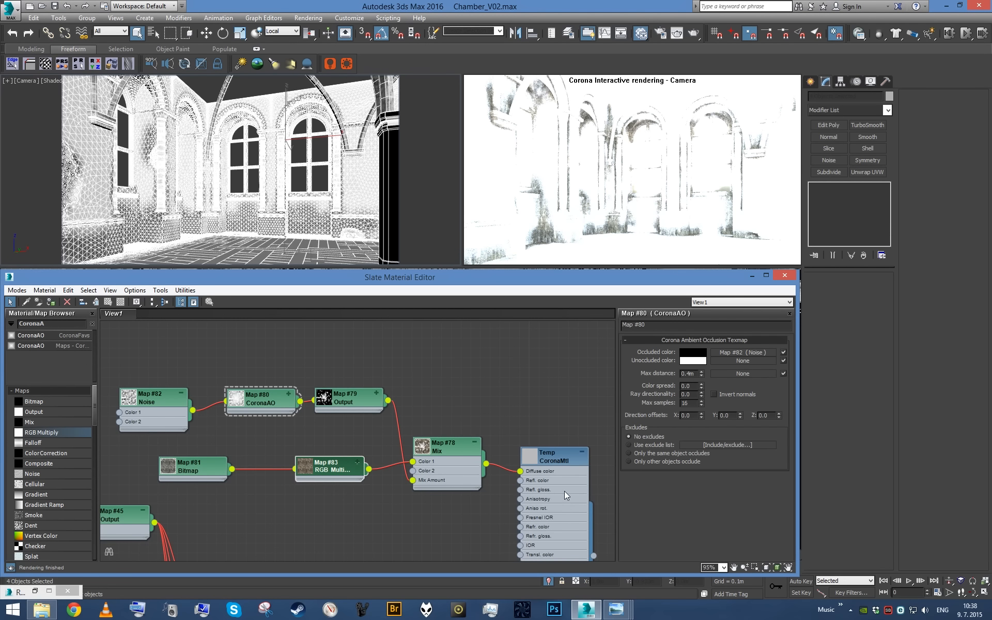
left_click(569, 478)
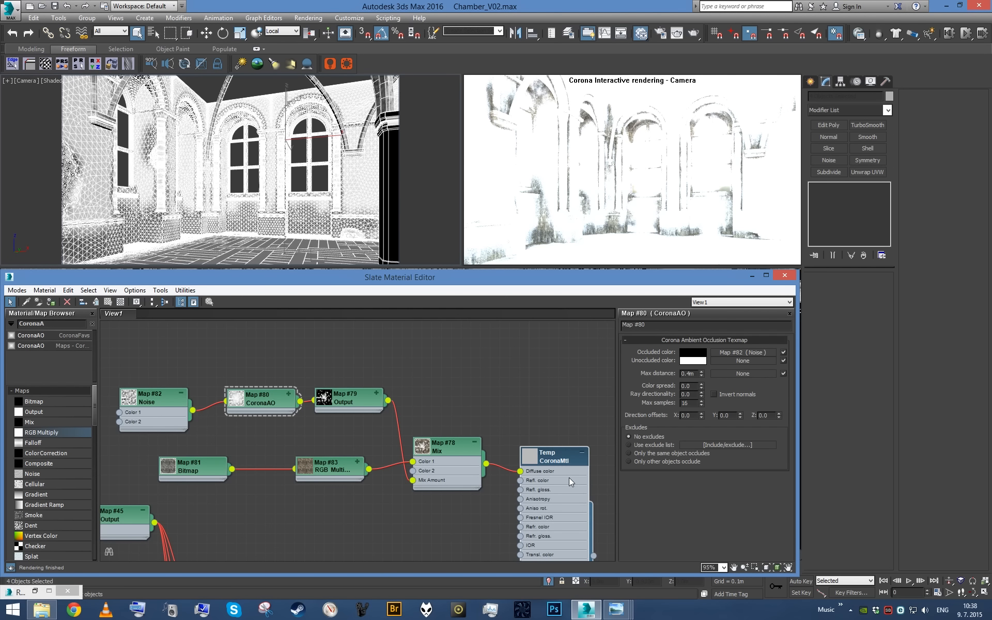
- Turn off the Temp material override in the render settings and preview the floor and pillar in a free perspective view
key("F10")
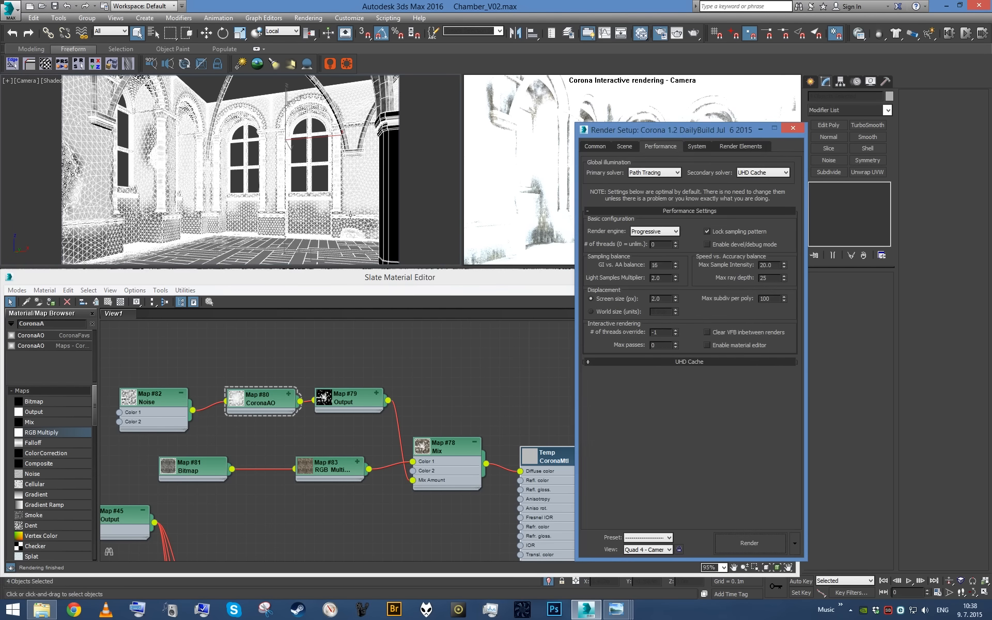
left_click(625, 146)
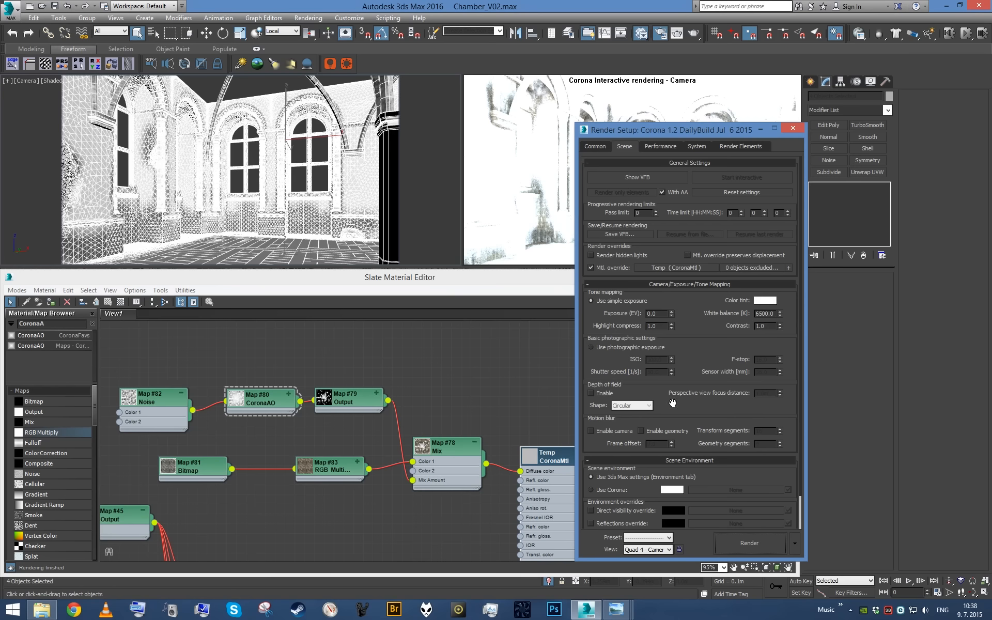
scroll(680, 407, "down", 2)
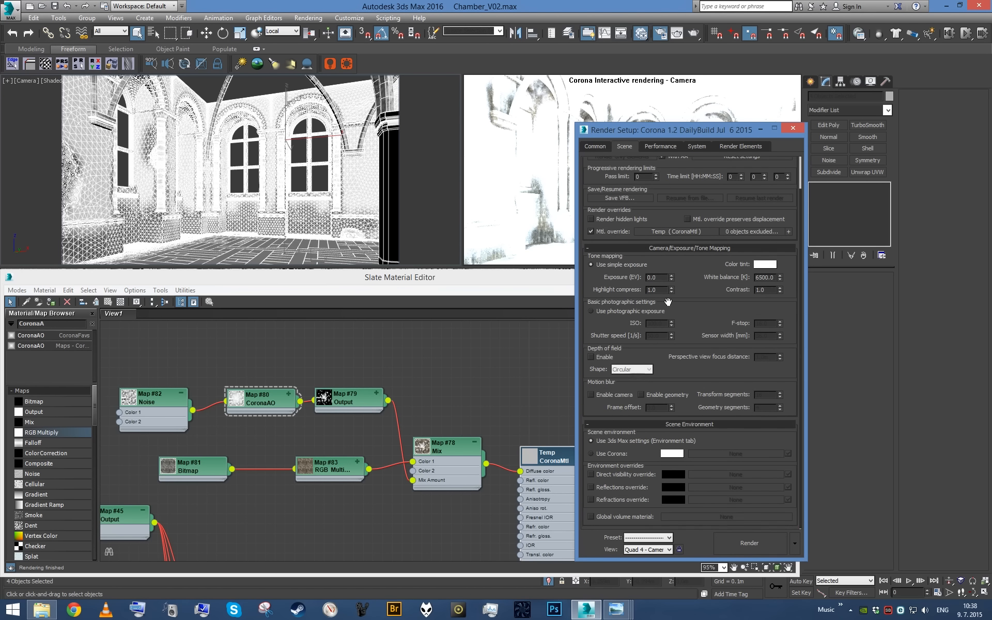
left_click(606, 233)
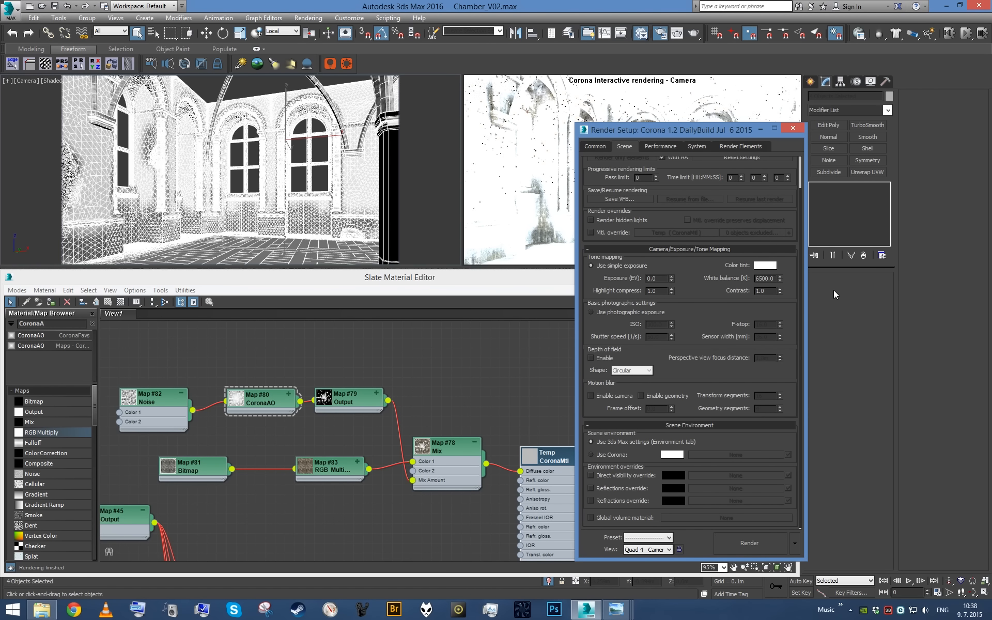
left_click(793, 128)
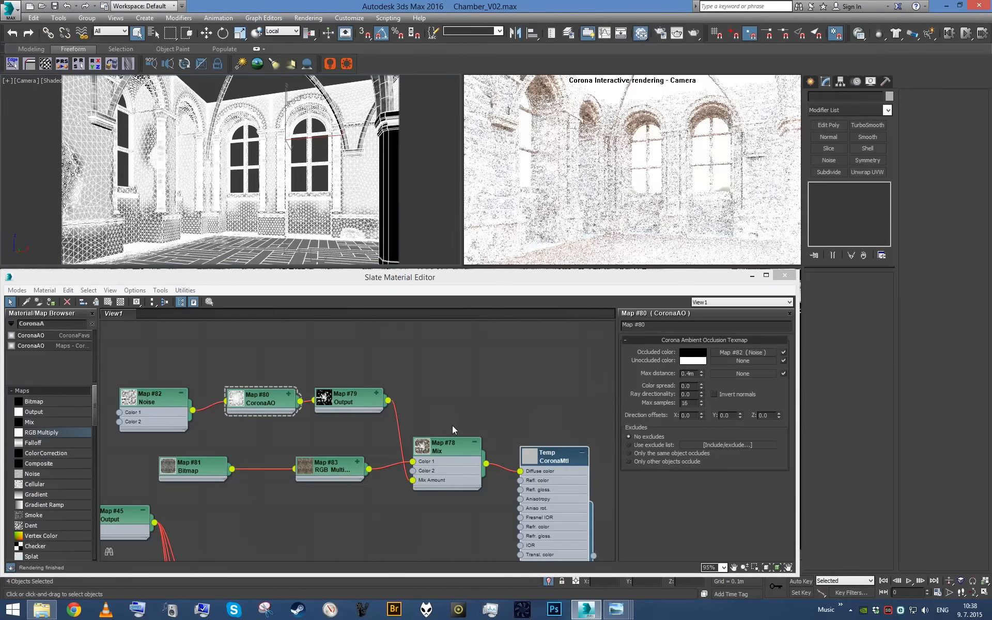
key("p")
middle_click_drag(317, 185, 318, 203, "alt")
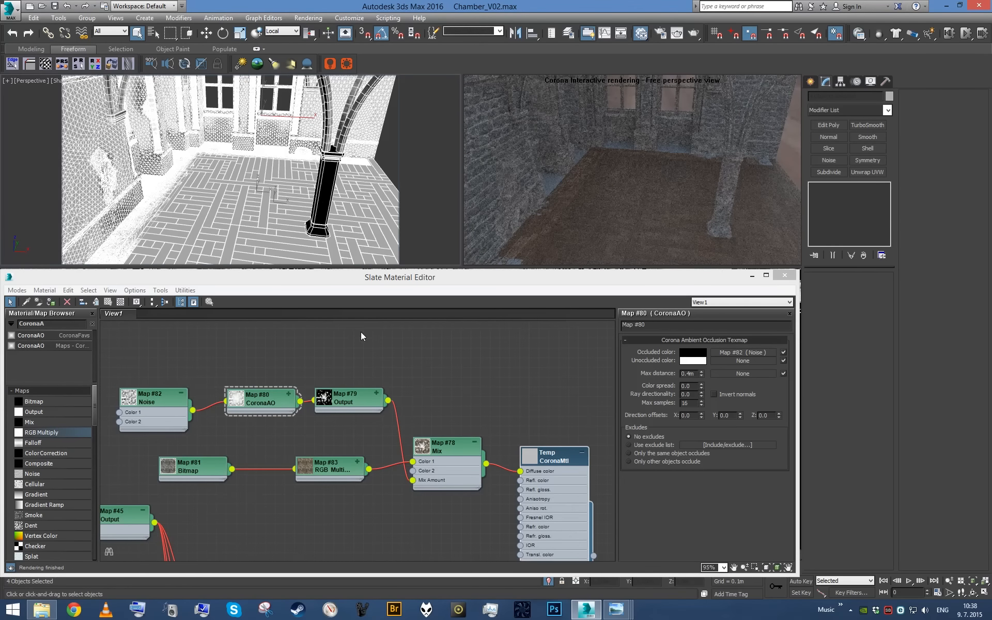
middle_click_drag(298, 192, 306, 196)
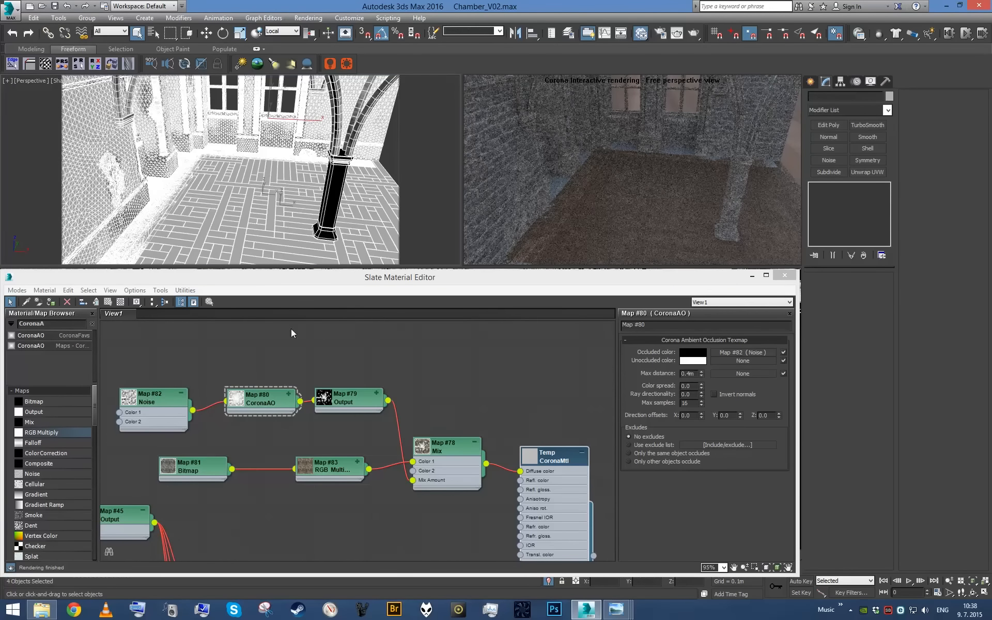
- Collapse the Noise node, move the dirt map network clear of the other nodes, and disconnect its Mix map from the Temp material
middle_click_drag(220, 385, 311, 402)
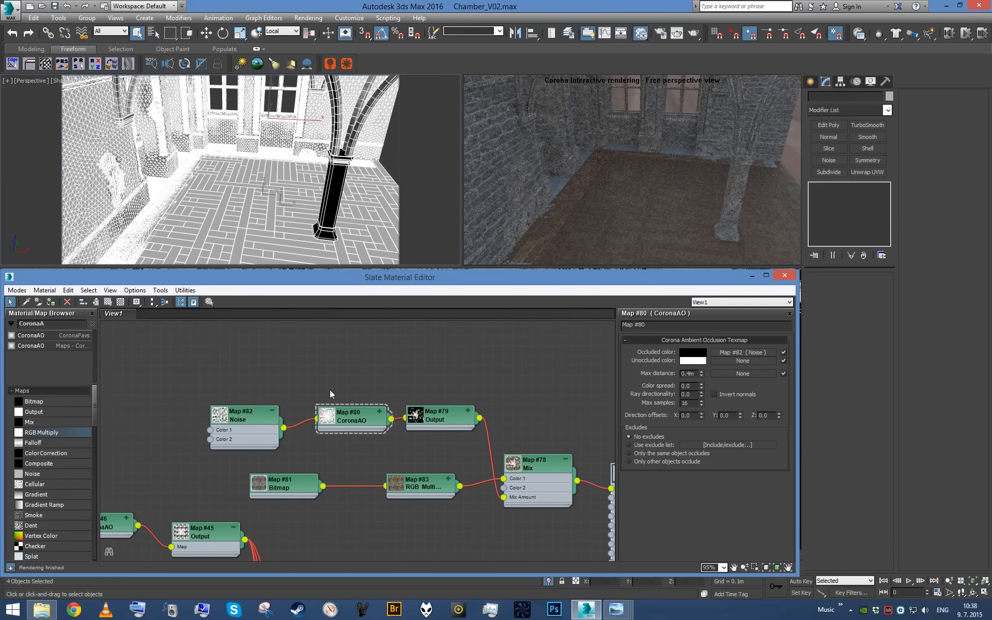
left_click(273, 414)
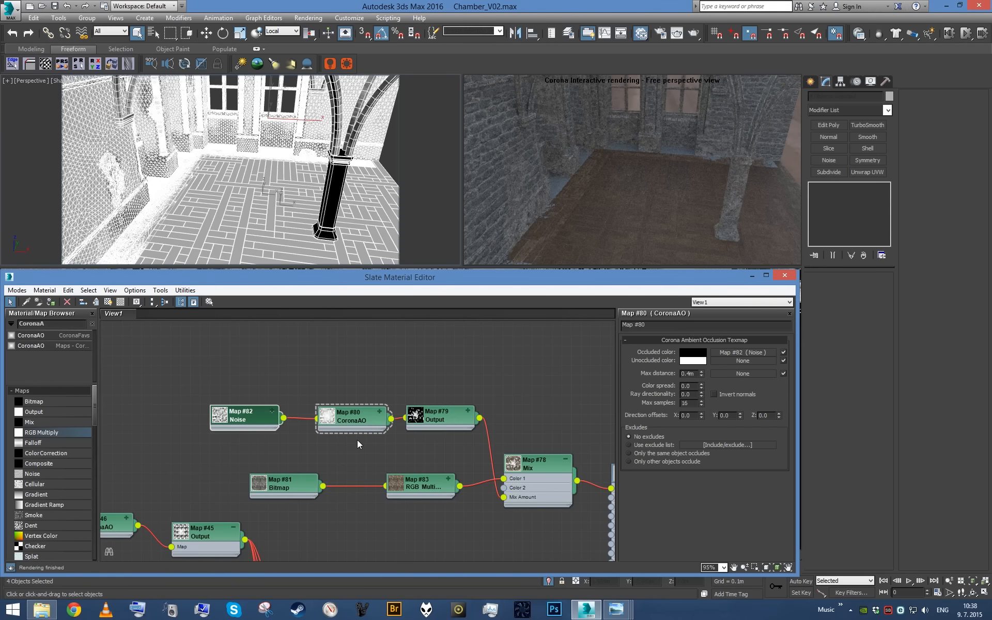
scroll(362, 443, "down", 2)
scroll(555, 501, "up", 1)
middle_click_drag(555, 501, 528, 487)
scroll(293, 398, "down", 1)
middle_click_drag(292, 398, 410, 422)
left_click_drag(285, 386, 559, 486)
left_click_drag(536, 451, 361, 388)
left_click_drag(589, 468, 589, 468)
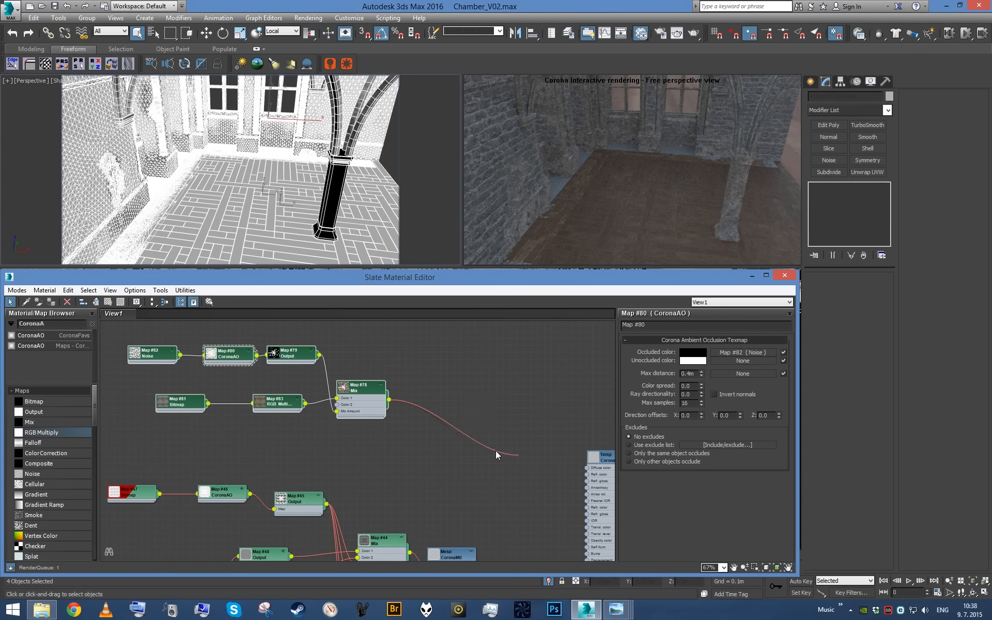
- Rearrange the material graph so the dirt map network sits just above the CeilingPlaster material's nodes
scroll(465, 450, "down", 6)
scroll(526, 460, "up", 6)
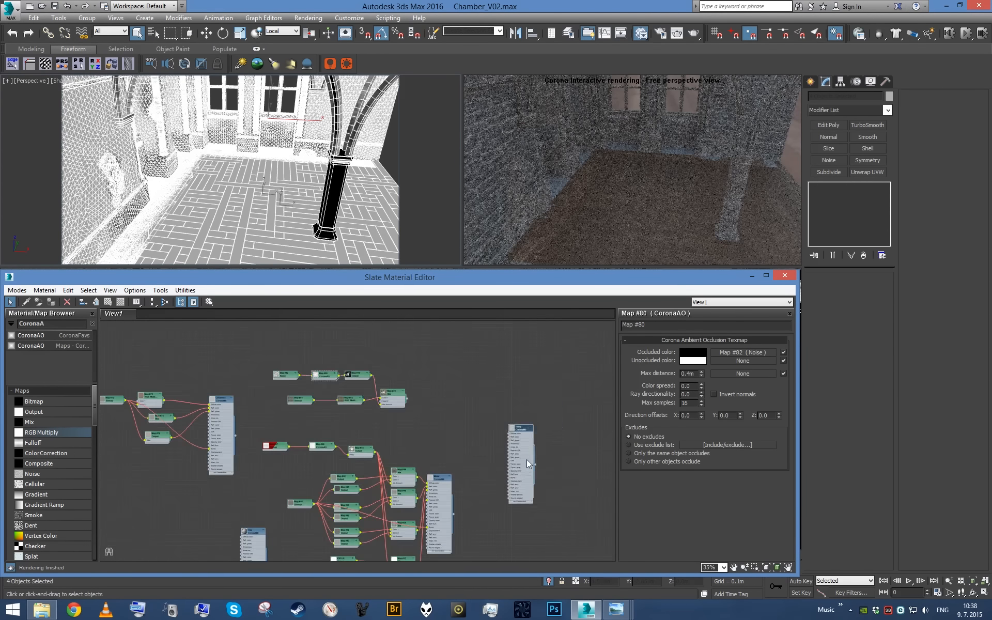
left_click_drag(395, 413, 522, 443)
left_click_drag(518, 437, 520, 371)
left_click(482, 450)
scroll(294, 416, "down", 3)
left_click(486, 429)
middle_click_drag(555, 539, 427, 415)
scroll(427, 415, "up", 3)
scroll(389, 437, "down", 2)
middle_click_drag(502, 540, 434, 413)
scroll(435, 413, "up", 2)
scroll(485, 464, "down", 4)
middle_click_drag(392, 461, 439, 378)
middle_click_drag(459, 436, 417, 532)
scroll(368, 445, "down", 3)
left_click_drag(361, 445, 487, 365)
middle_click_drag(487, 365, 472, 544)
scroll(473, 543, "up", 1)
left_click_drag(470, 540, 304, 431)
scroll(304, 430, "up", 2)
middle_click_drag(304, 430, 404, 527)
scroll(403, 527, "up", 2)
left_click(489, 488)
left_click_drag(410, 492, 464, 493)
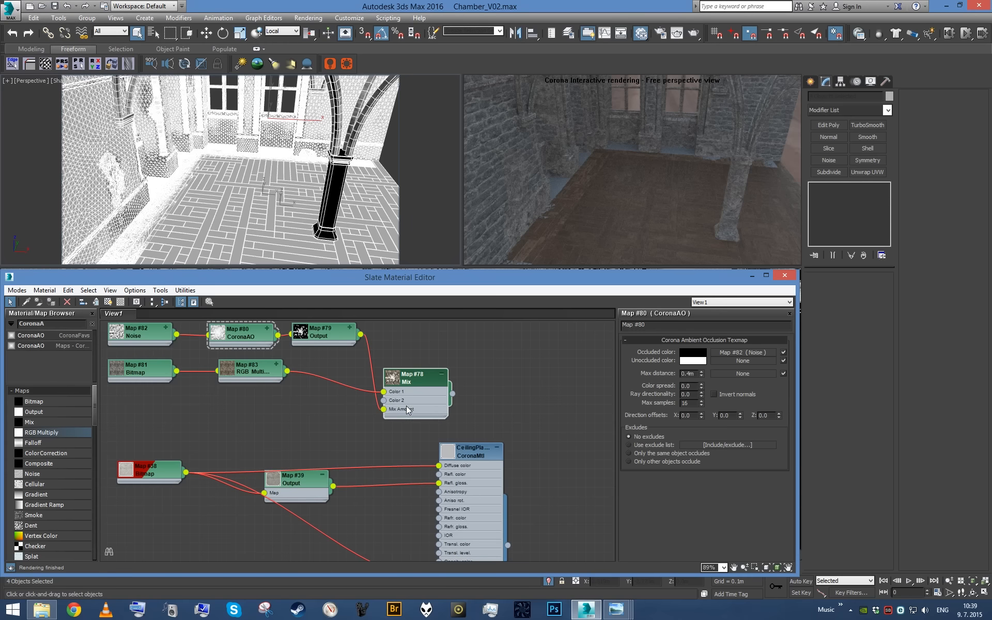
- Copy the dirt Mix map, feed the plaster bitmap into its Color 2, and connect it to CeilingPlaster's diffuse color
left_click_drag(414, 393, 393, 458, "shift")
scroll(433, 478, "up", 1)
left_click_drag(478, 496, 519, 496)
left_click_drag(481, 464, 360, 463)
left_click_drag(435, 455, 481, 463)
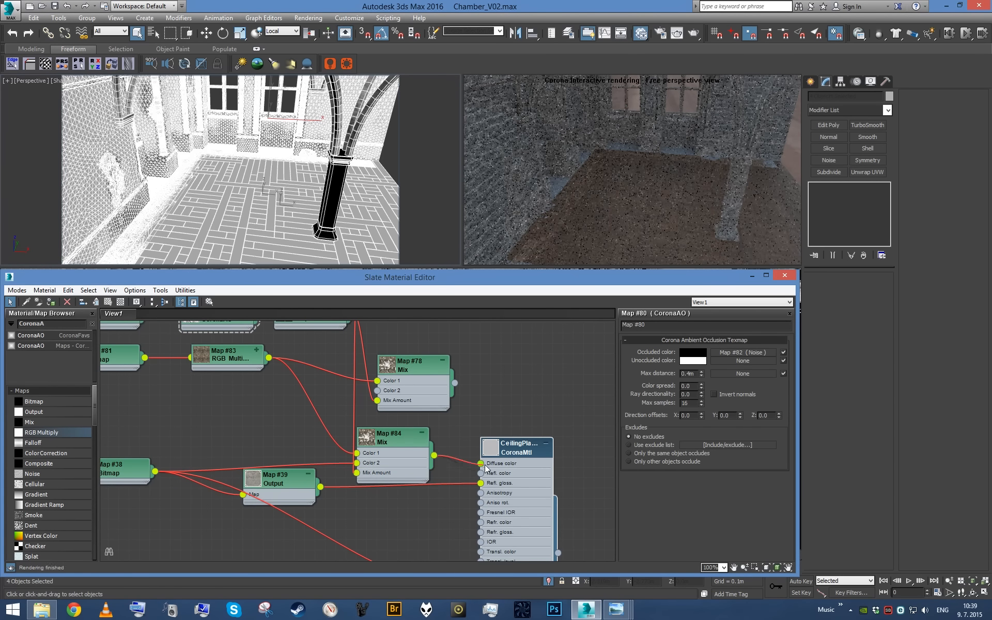
- Duplicate the CeilingPlaster's diffuse Mix map below the original and open the CeilingPlaster material's parameters
left_click_drag(407, 447, 425, 510, "shift")
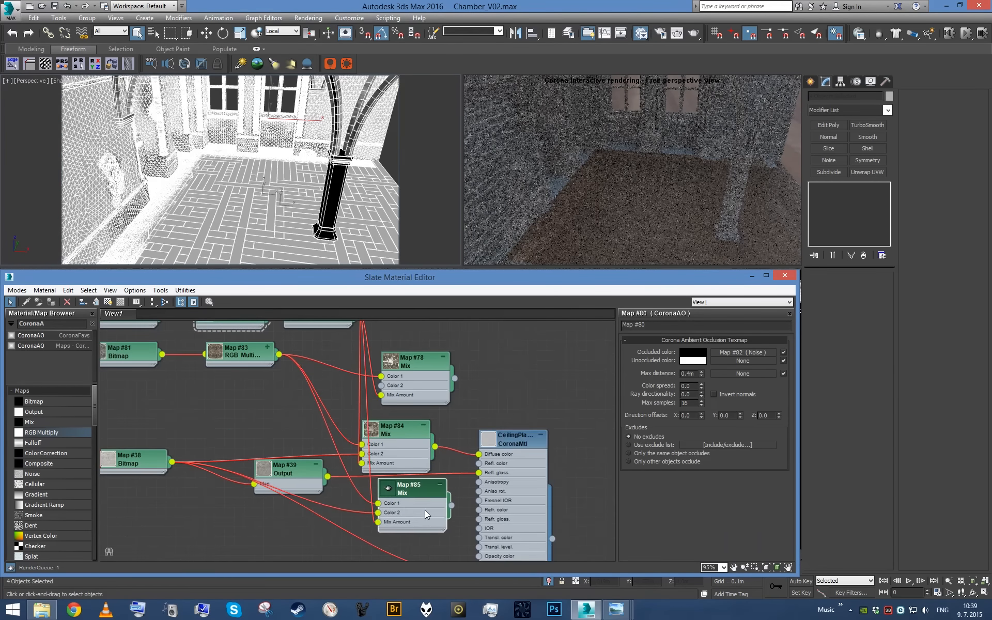
middle_click_drag(502, 514, 506, 479)
scroll(505, 479, "up", 1)
scroll(505, 480, "up", 1)
double_click(512, 450)
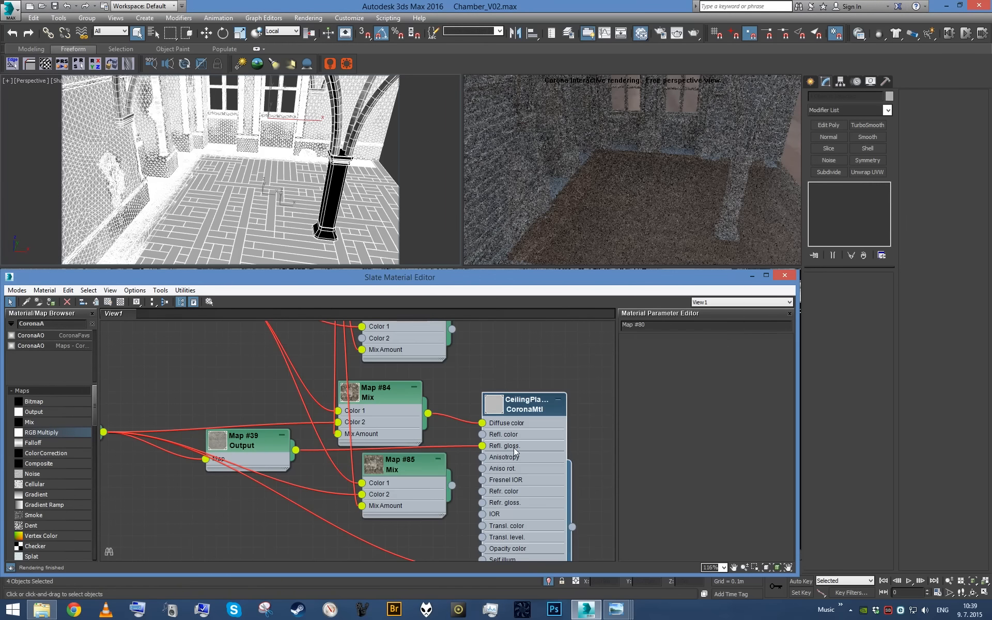
scroll(702, 354, "up", 5)
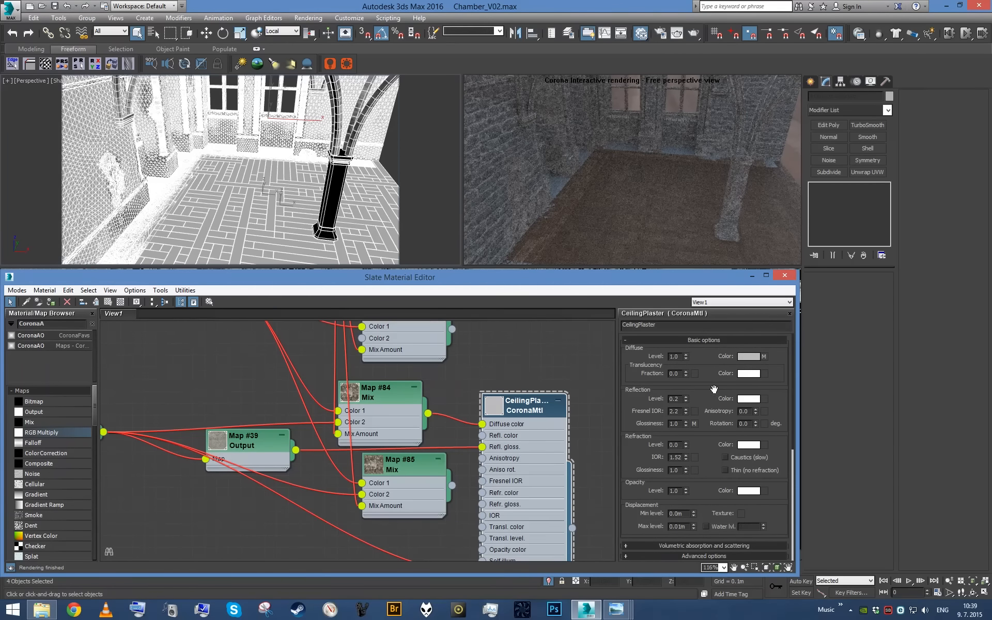
- Disconnect both color inputs of the duplicated CeilingPlaster Mix map and set its Color 2 to grey
double_click(423, 497)
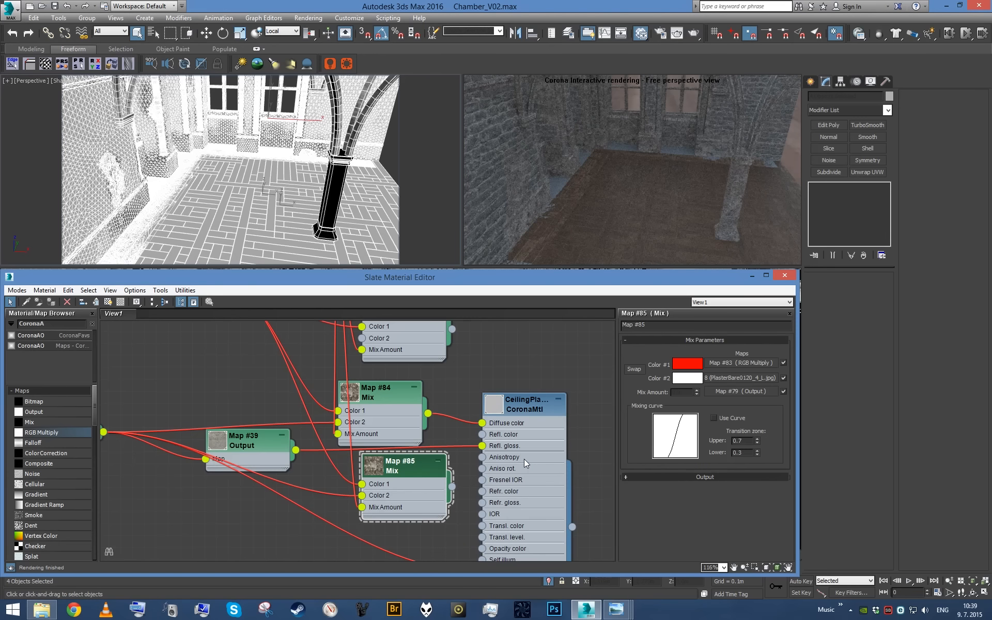
left_click_drag(362, 496, 345, 513)
left_click(688, 378)
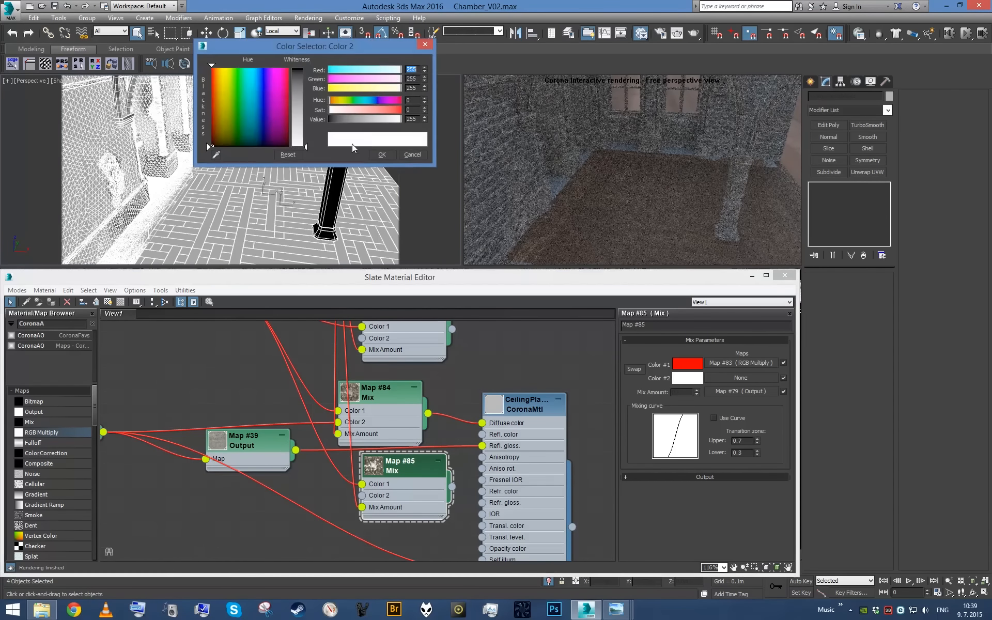
key("Return")
left_click(382, 154)
left_click_drag(365, 484, 356, 498)
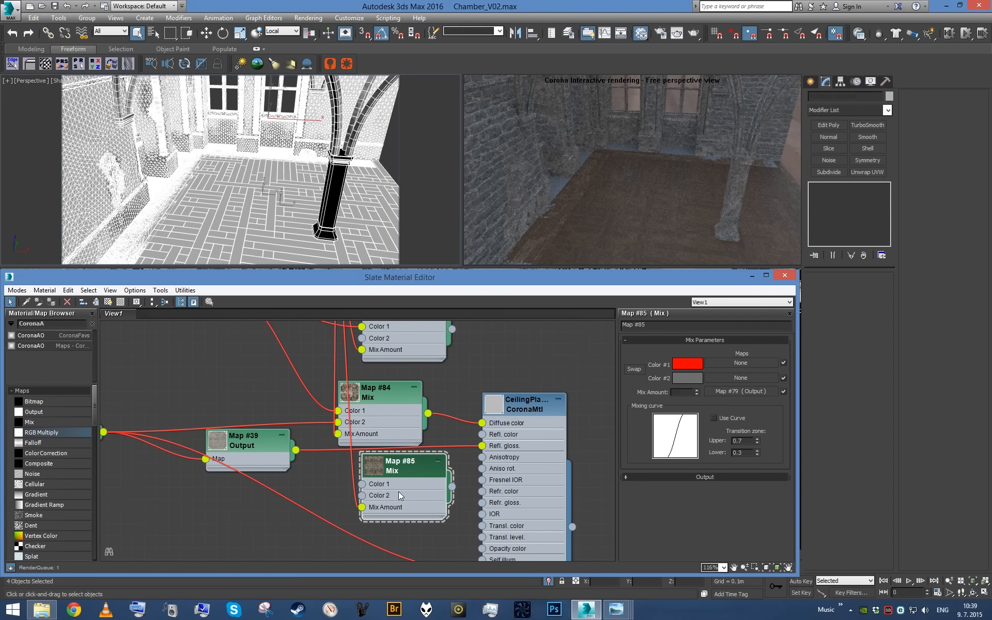
- Set the duplicated Mix map's Color 1 to black and connect the map to CeilingPlaster's reflection color
left_click(687, 364)
left_click_drag(340, 120, 325, 121)
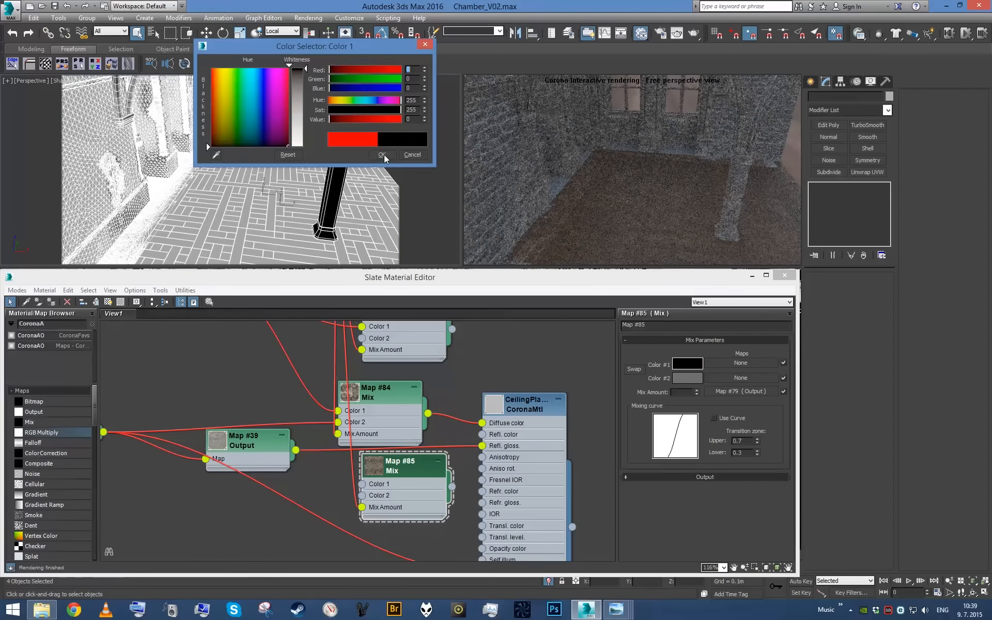
left_click(382, 154)
left_click_drag(424, 513, 482, 434)
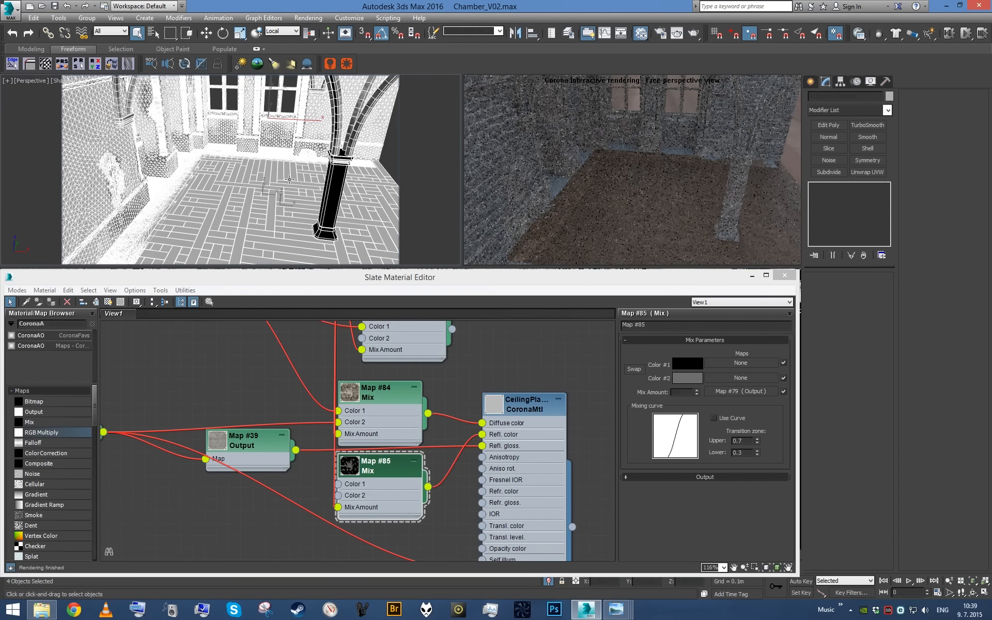
- Exit the current isolation and isolate OtherWalls together with the vaulted ceiling
scroll(291, 180, "down", 5)
scroll(309, 181, "up", 2)
left_click(549, 581)
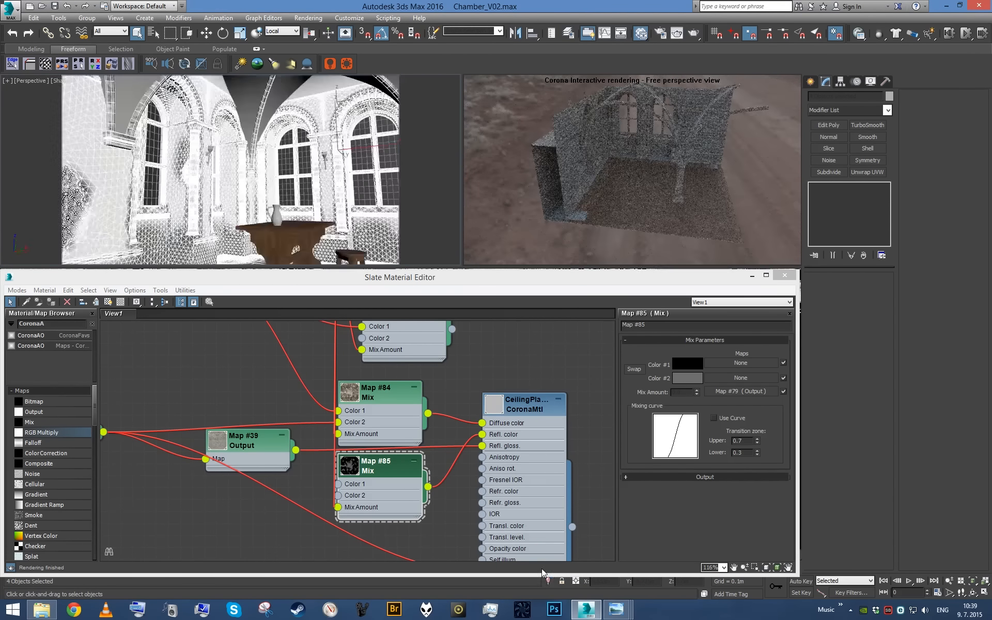
left_click(273, 108)
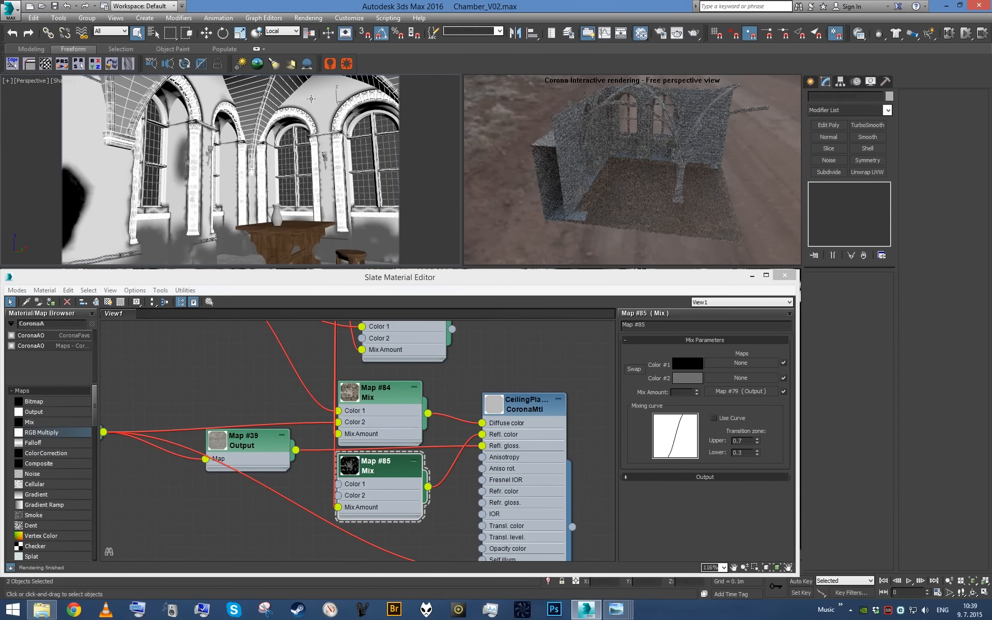
left_click(310, 96)
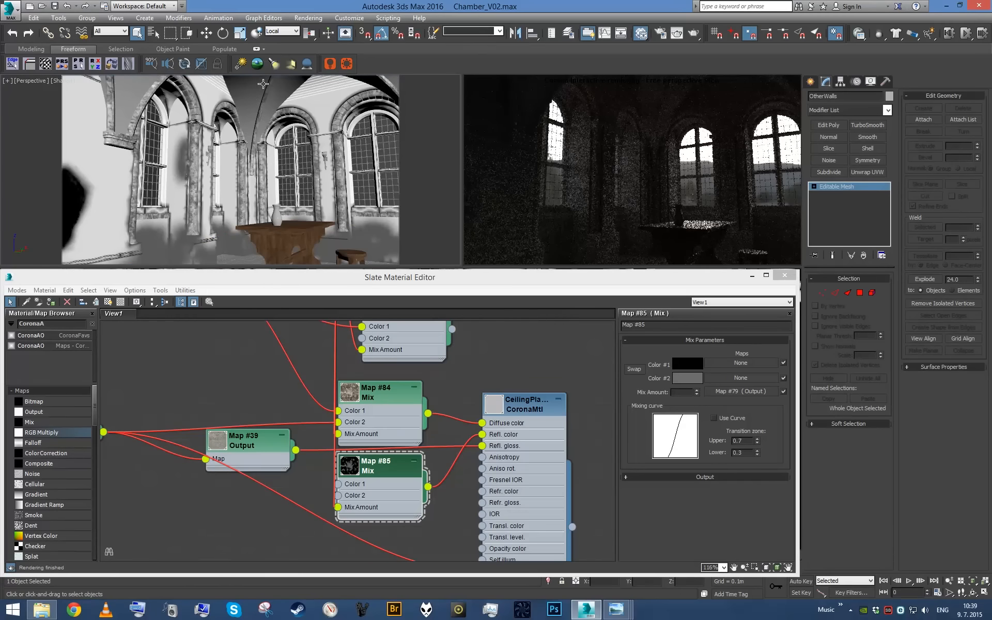
left_click(263, 84)
key("alt+q")
left_click(376, 182)
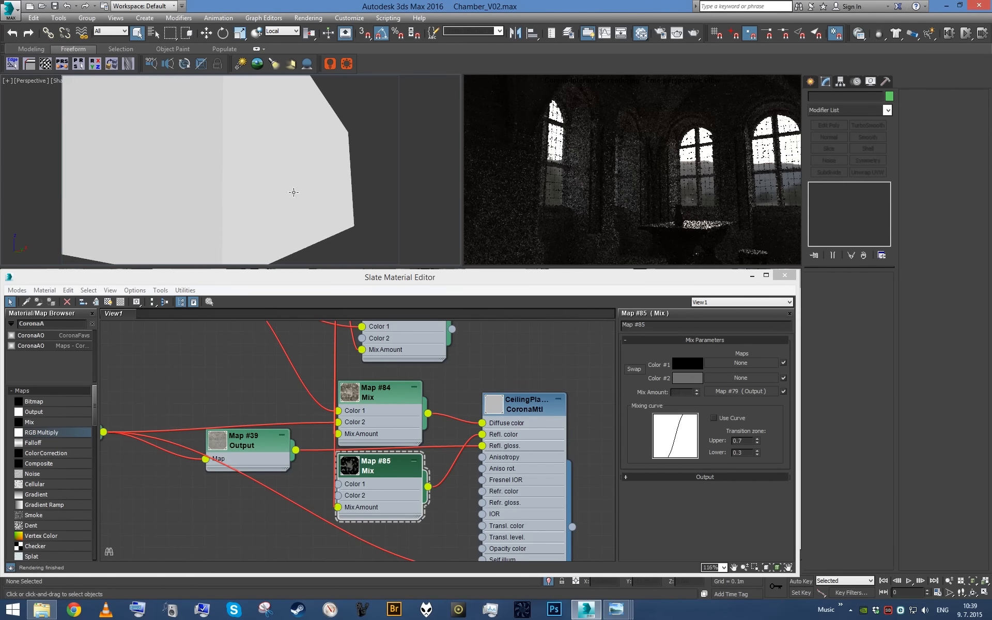
- Examine the dirt on the plaster vaults in the interactive render from inside and through the scene camera
scroll(294, 192, "up", 5)
middle_click_drag(294, 192, 275, 136, "alt")
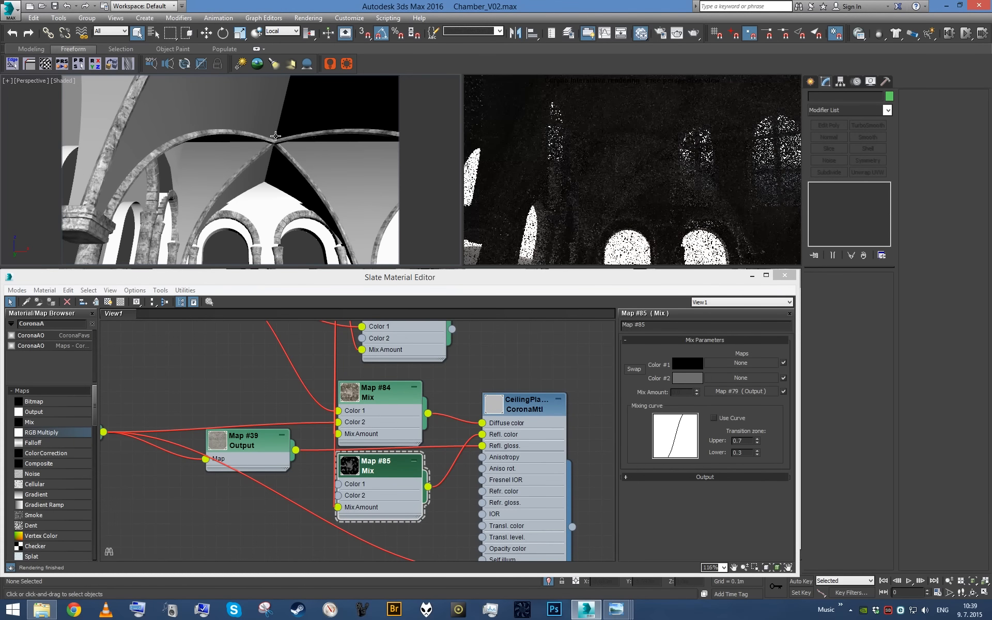
middle_click_drag(275, 136, 233, 166, "alt")
key("c")
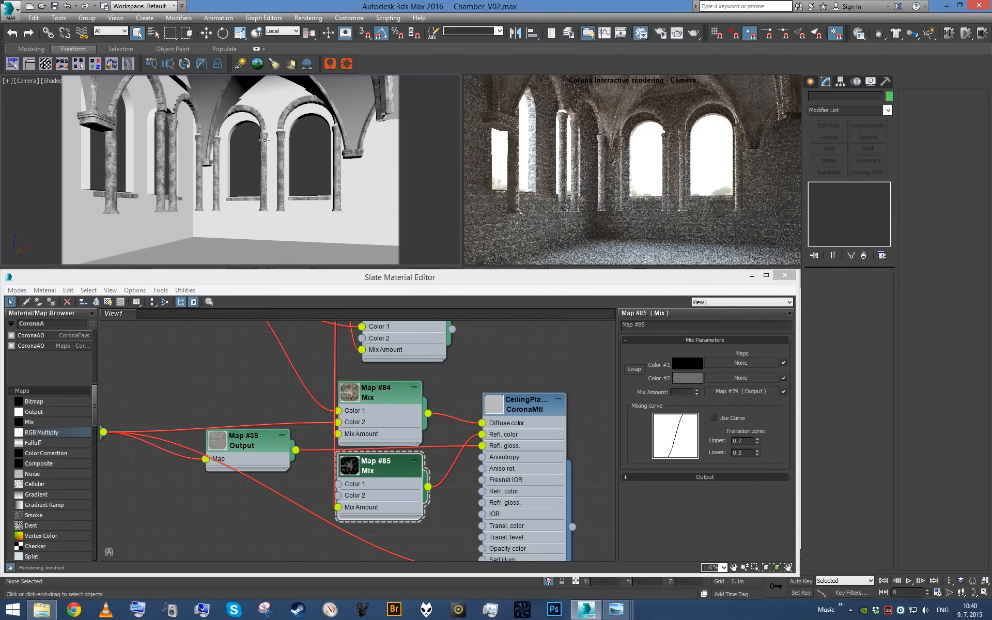
key("p")
scroll(262, 138, "down", 6)
scroll(278, 154, "up", 4)
middle_click_drag(262, 138, 316, 181, "alt")
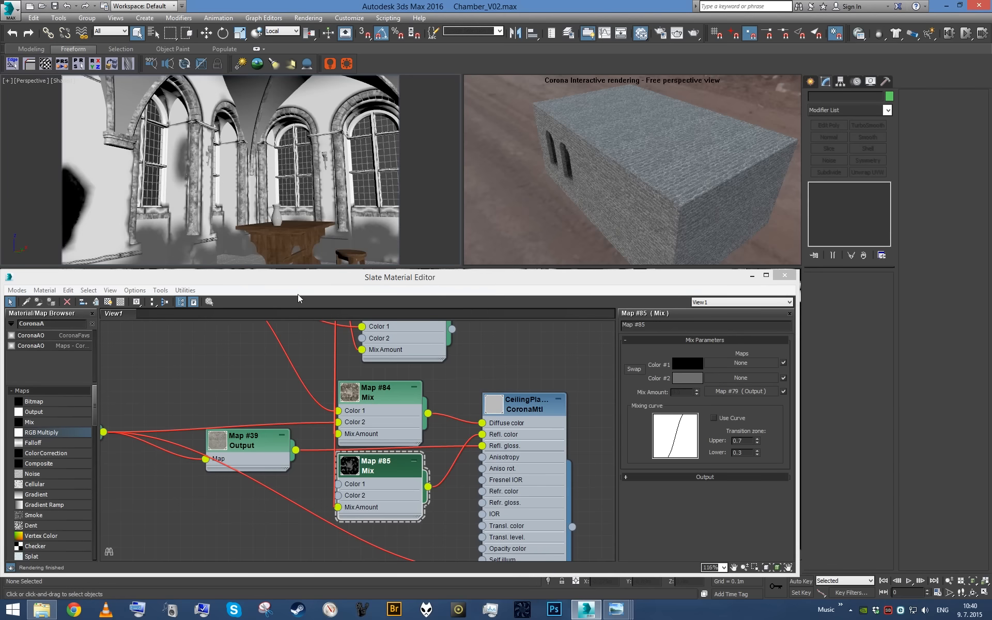
- Isolate the walls, window stonework, floor and column from the rest of the scene
left_click(233, 168)
key("alt+q")
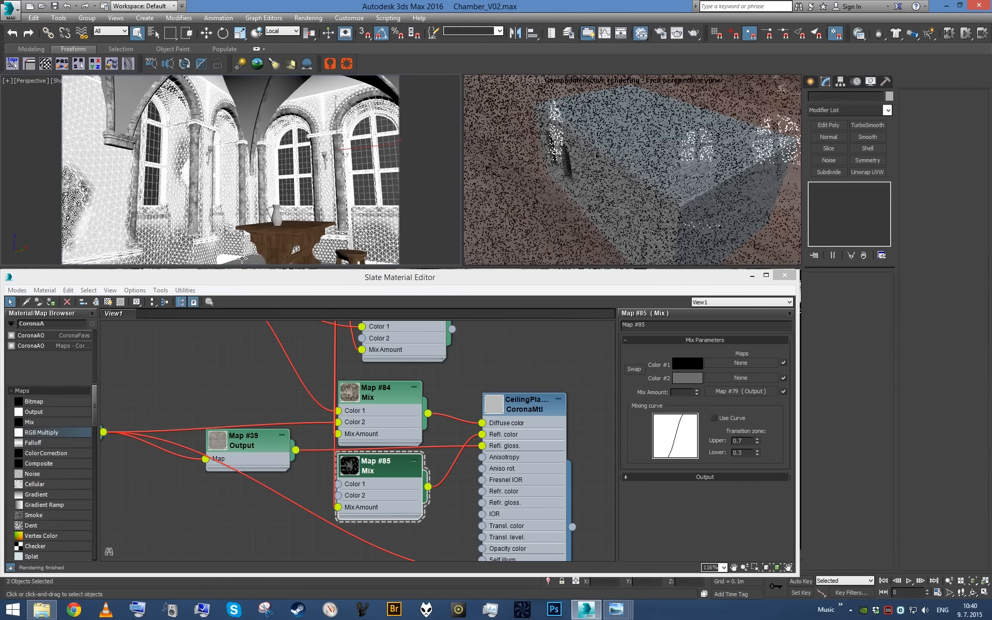
left_click(373, 212)
- Move the material network directly below CeilingPlaster aside to free the space beneath it
scroll(508, 498, "down", 4)
middle_click_drag(508, 504, 450, 369)
middle_click_drag(476, 499, 490, 405)
scroll(490, 406, "up", 2)
scroll(490, 406, "down", 5)
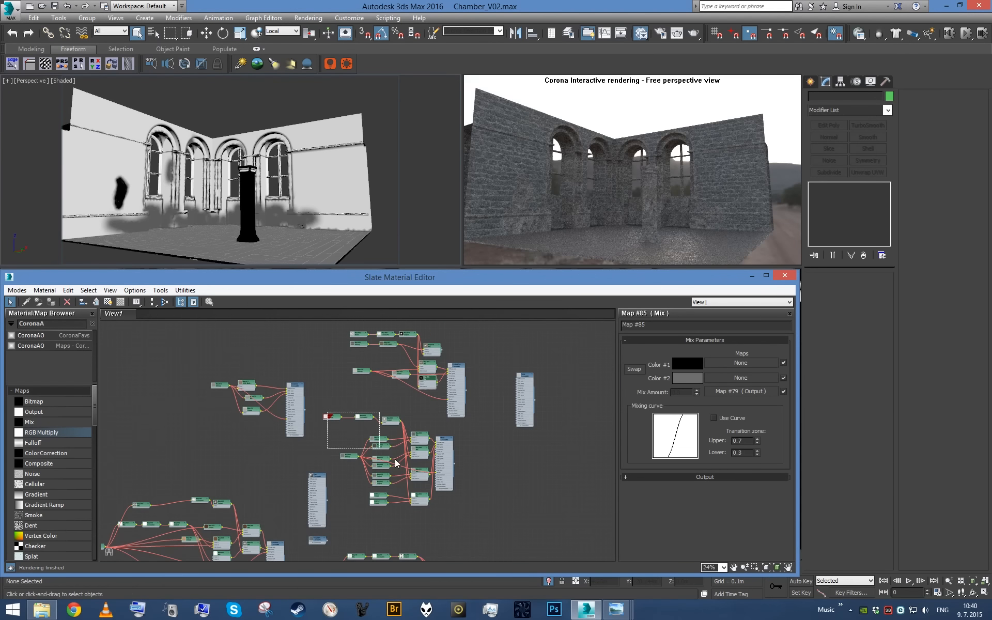
left_click_drag(444, 504, 453, 511)
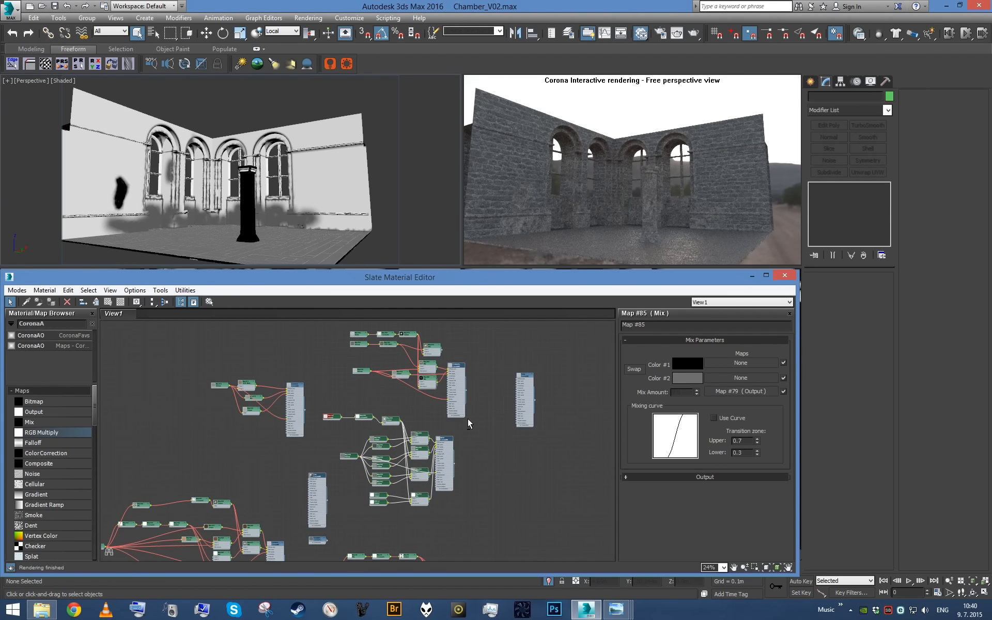
left_click_drag(443, 471, 178, 381)
middle_click_drag(335, 489, 349, 428)
- Move the Floor_Wood material's whole network into the free space beneath CeilingPlaster
scroll(376, 470, "up", 2)
middle_click_drag(460, 506, 357, 403)
scroll(503, 495, "up", 1)
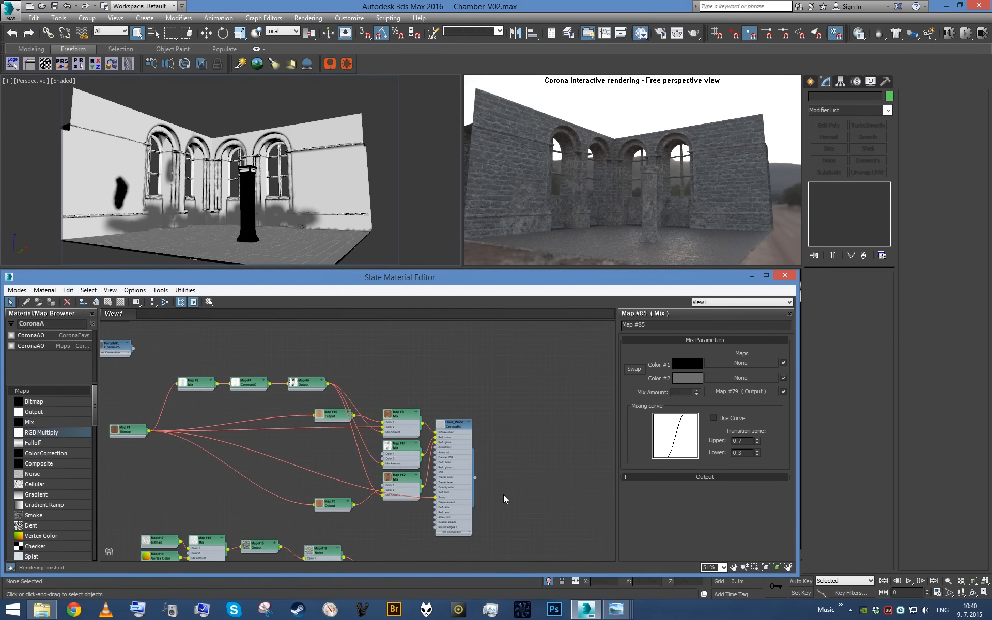
scroll(503, 494, "down", 2)
left_click_drag(402, 461, 551, 521)
left_click_drag(547, 497, 584, 361)
middle_click_drag(585, 361, 475, 489)
left_click_drag(474, 487, 493, 468)
scroll(441, 388, "up", 1)
- Copy CeilingPlaster's diffuse and reflection dirt Mix maps to the area above the Floor_Wood material
left_click(444, 484)
scroll(380, 383, "up", 1)
middle_click_drag(379, 383, 384, 430)
left_click(350, 380)
left_click(341, 344, "ctrl")
left_click_drag(347, 360, 492, 470, "shift")
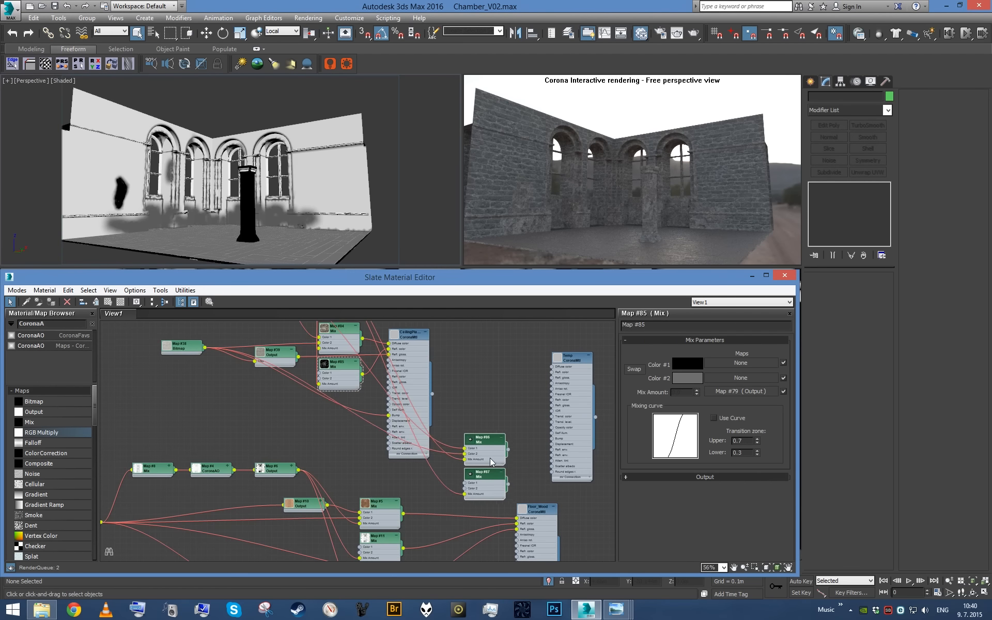
- Feed Floor_Wood's Map #5 into Color 2 of the copied diffuse dirt Mix and connect that Mix to Floor_Wood's diffuse color
scroll(494, 450, "up", 1)
middle_click_drag(494, 450, 460, 363)
left_click_drag(443, 357, 441, 401)
scroll(470, 432, "up", 1)
middle_click_drag(470, 432, 484, 384)
left_click(507, 382)
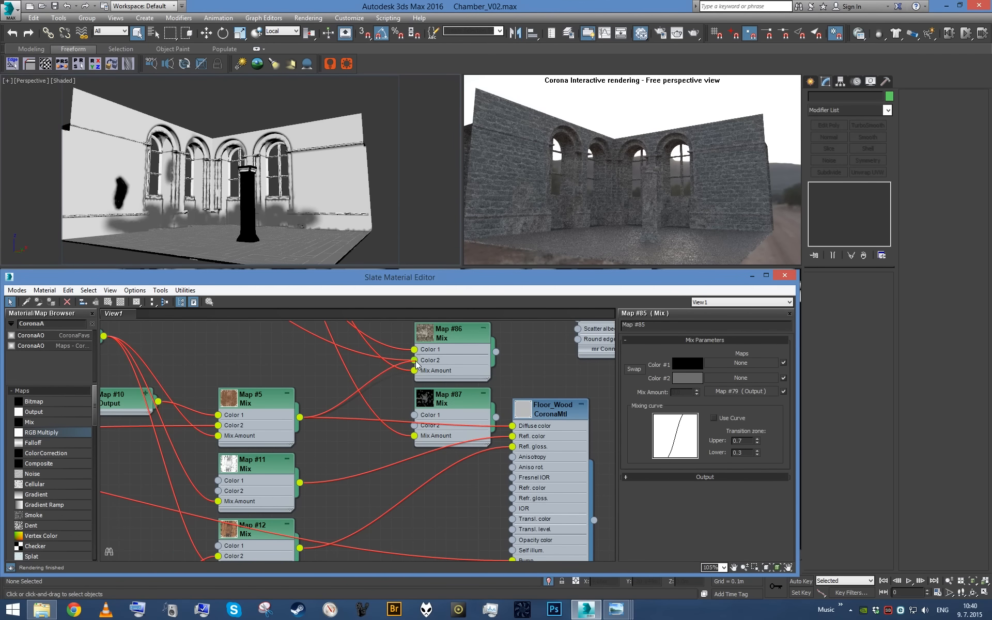
left_click_drag(495, 352, 465, 435)
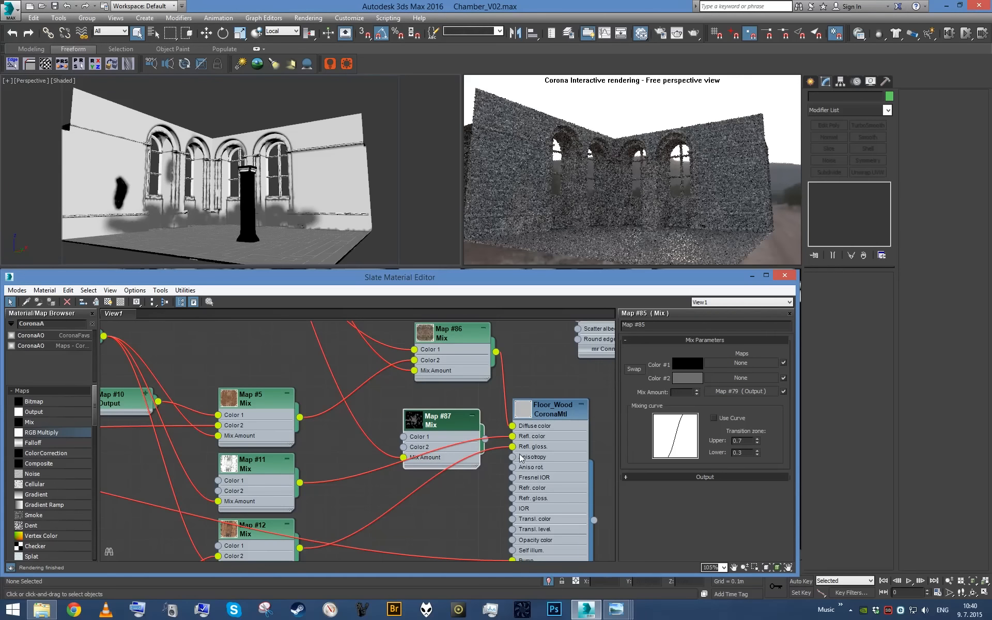
- Feed Map #11 into Color 2 of the copied reflection dirt Mix, connect it to Floor_Wood's reflection color, and check the floor edges
middle_click_drag(507, 447, 517, 404)
scroll(518, 405, "up", 1)
left_click_drag(524, 393, 403, 404)
left_click_drag(493, 395, 519, 393)
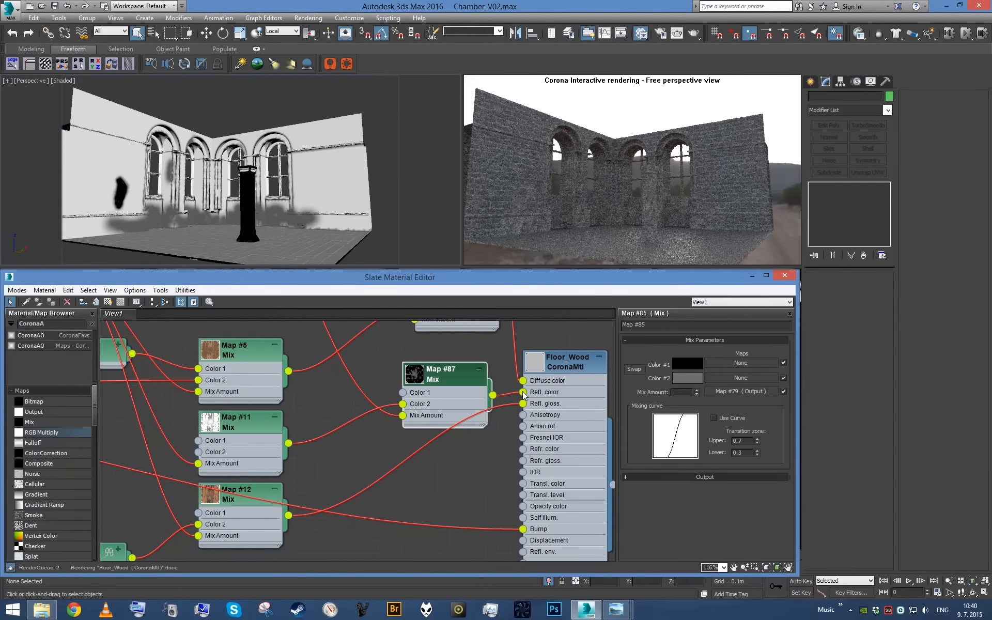
middle_click_drag(267, 180, 239, 230, "alt")
scroll(239, 230, "up", 5)
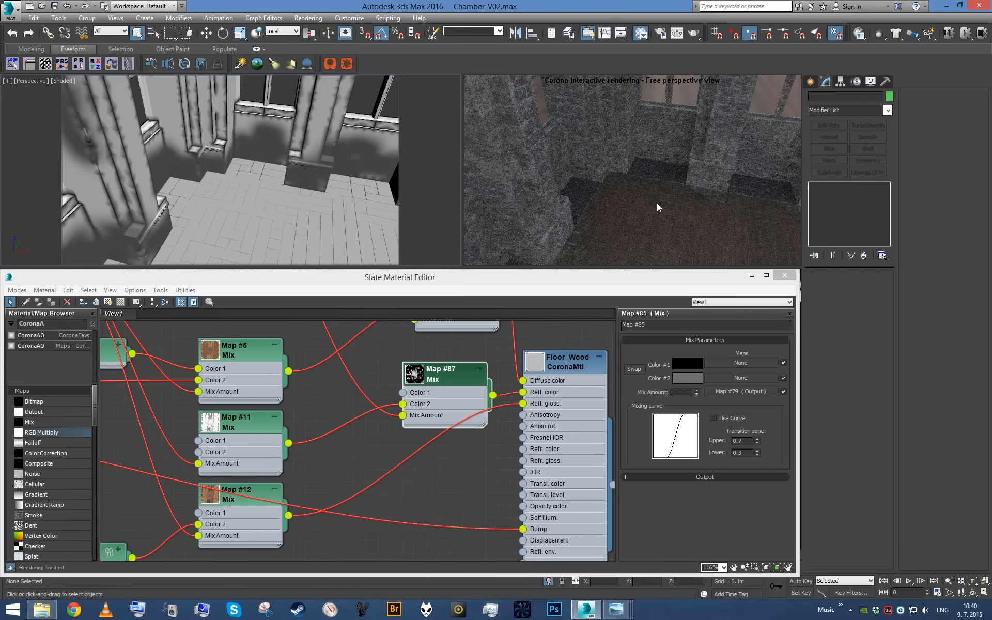
middle_click_drag(243, 227, 249, 199, "alt")
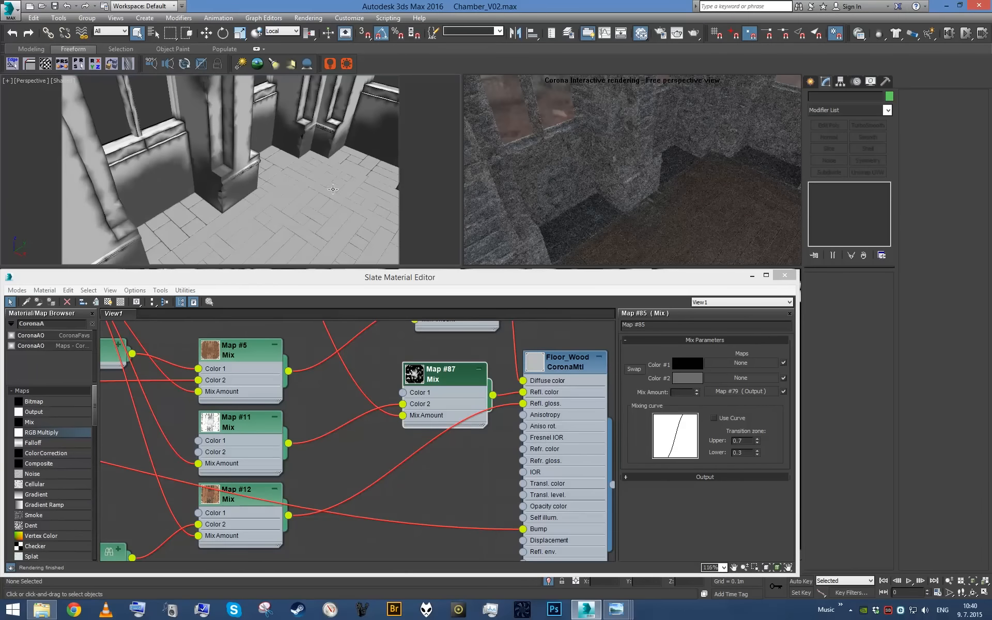
scroll(290, 207, "down", 8)
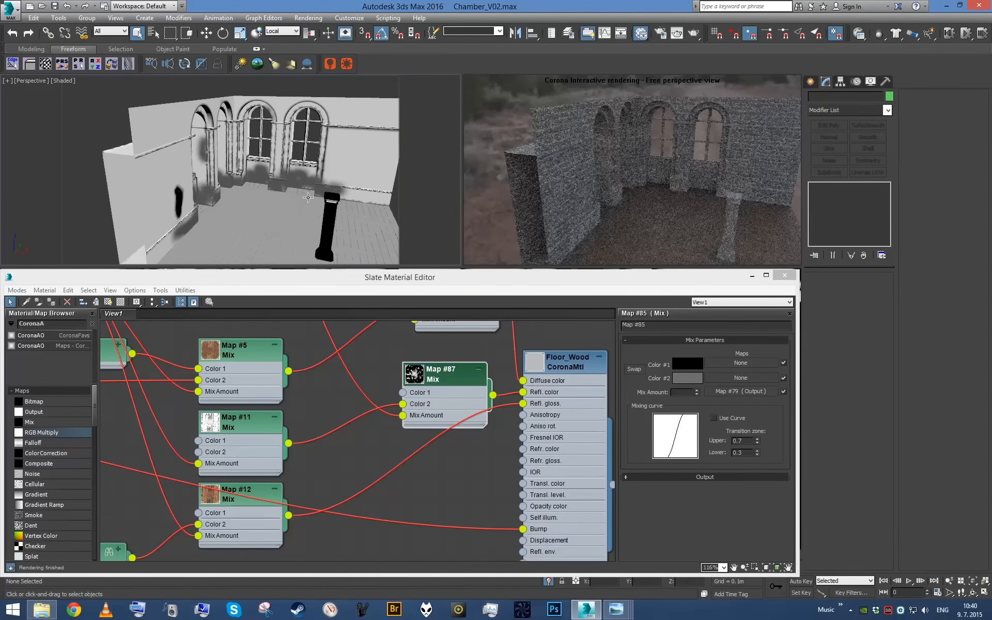
- Move the stone brick material's whole network to just beneath the Floor_Wood network
scroll(434, 402, "down", 6)
middle_click_drag(444, 392, 651, 246)
middle_click_drag(394, 495, 217, 315)
scroll(469, 449, "up", 2)
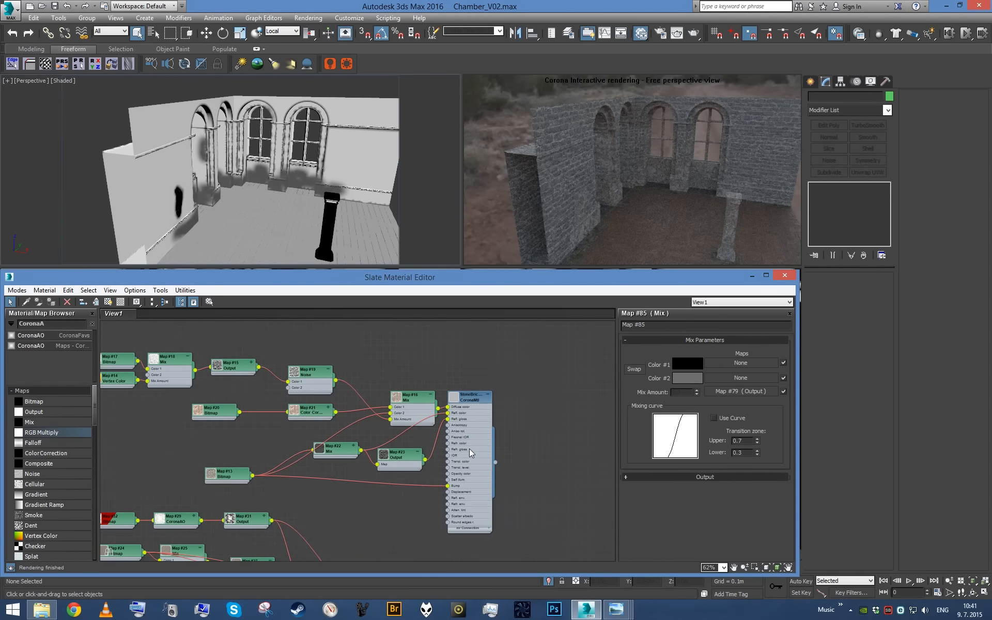
scroll(469, 449, "down", 3)
left_click_drag(288, 382, 521, 368)
middle_click_drag(521, 368, 439, 526)
left_click_drag(440, 523, 439, 448)
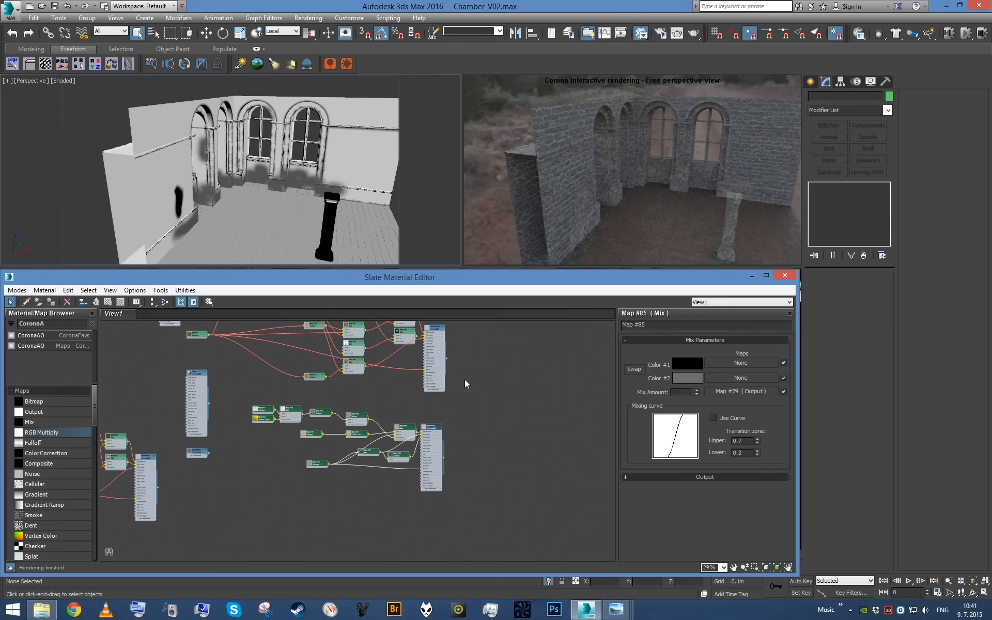
- Copy Floor_Wood's two dirt Mix maps above the stone brick network and shift the stone brick material away from its maps
scroll(489, 386, "up", 3)
middle_click_drag(490, 387, 526, 447)
left_click(525, 447)
middle_click_drag(404, 443, 448, 460)
left_click_drag(401, 344, 402, 478, "shift")
middle_click_drag(408, 488, 410, 403)
left_click_drag(443, 475, 519, 475)
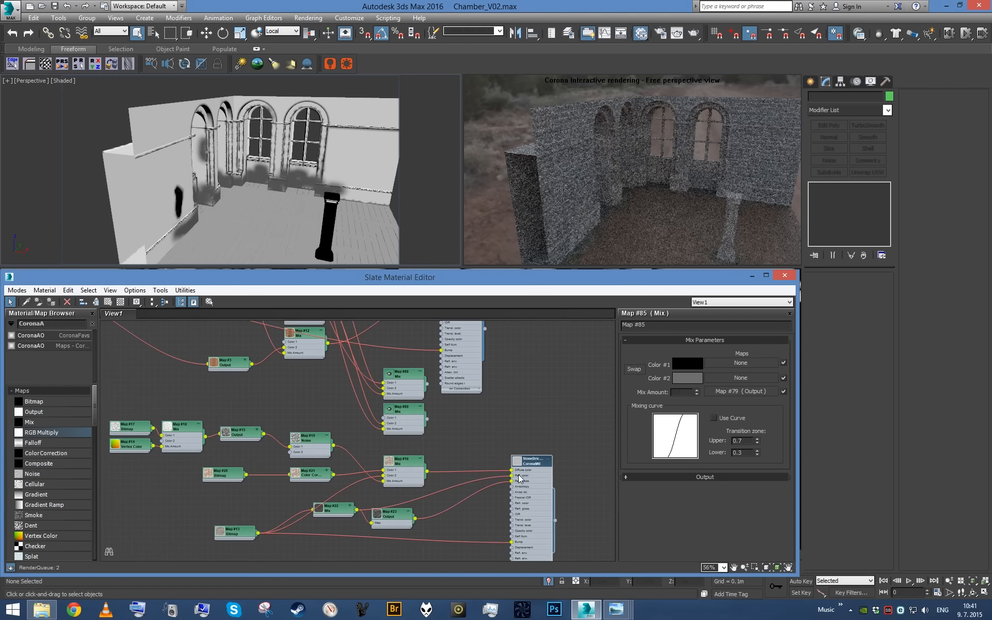
- Feed Map #16 into Color 2 of the copied diffuse dirt Mix and connect that Mix to the stone brick diffuse color
scroll(445, 406, "up", 3)
left_click_drag(392, 414, 488, 485)
scroll(551, 408, "up", 2)
left_click_drag(373, 469, 425, 417)
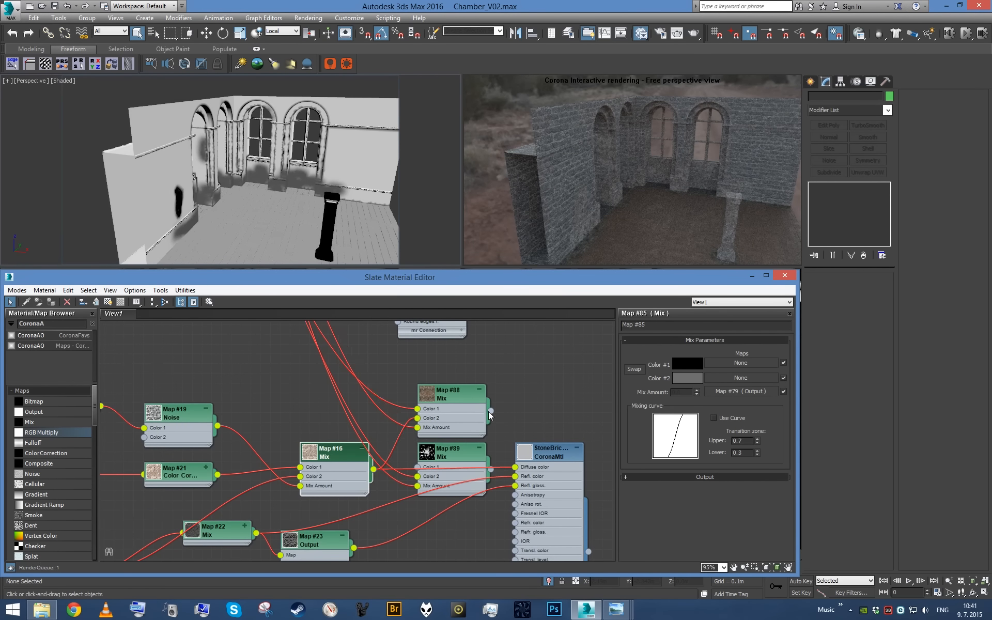
left_click_drag(490, 412, 517, 471)
- Feed Map #22 into Color 2 of the copied reflection dirt Mix and connect that Mix to the stone brick reflection color
left_click_drag(453, 475, 457, 532)
middle_click_drag(523, 488, 516, 385)
scroll(516, 385, "up", 2)
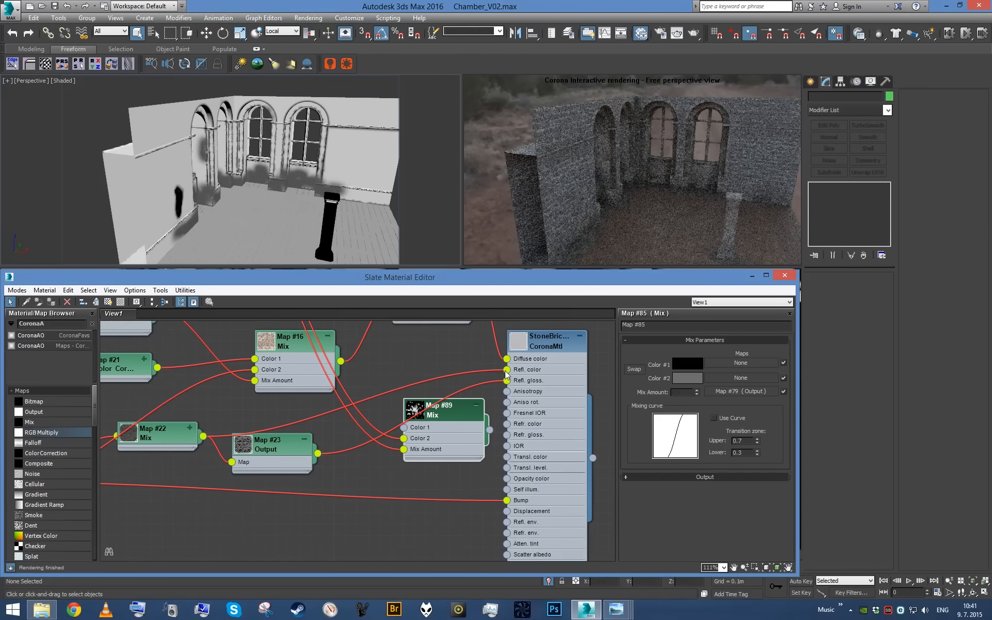
left_click_drag(507, 370, 404, 439)
left_click_drag(489, 432, 507, 369)
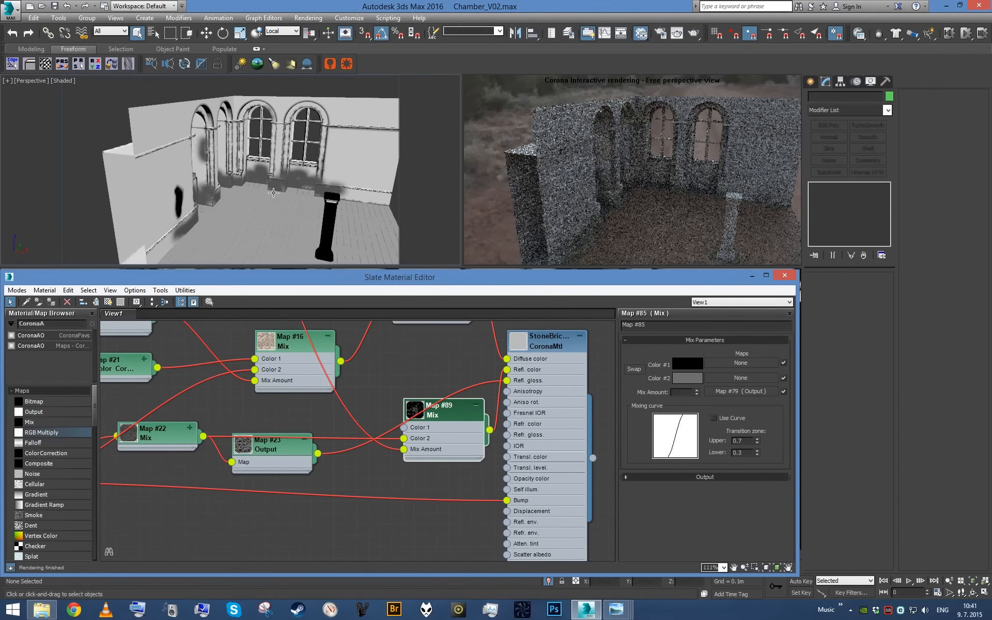
mouse_move(271, 191)
middle_mouse_down("alt")
mouse_move(258, 189)
mouse_move(278, 184)
middle_mouse_up("alt")
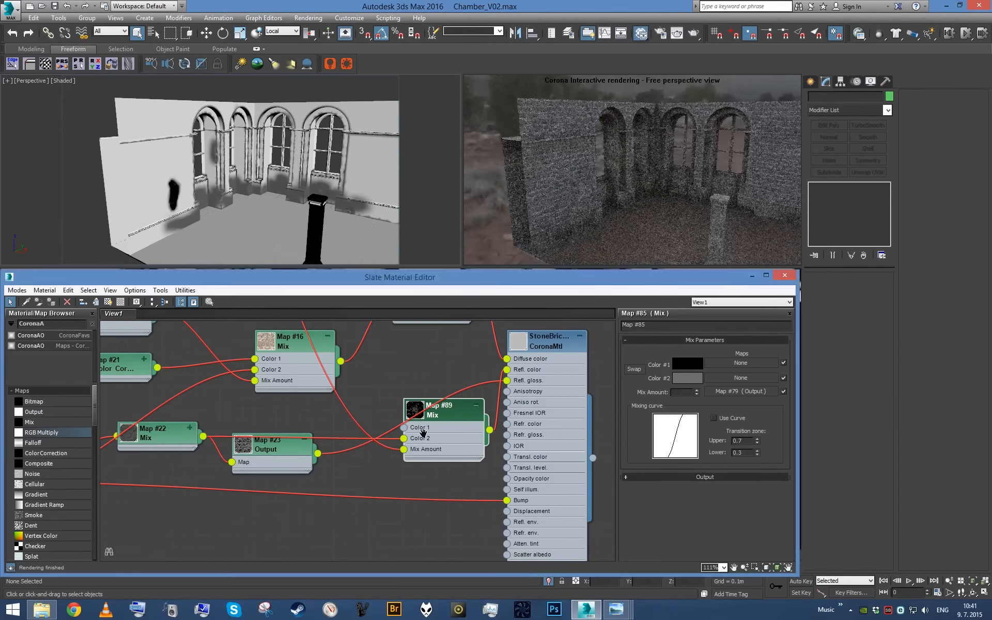
- Locate the StoneFeatures material's node network and open the material's parameters
scroll(448, 443, "down", 6)
middle_click_drag(399, 515, 453, 449)
scroll(454, 449, "down", 1)
middle_click_drag(474, 498, 435, 420)
scroll(435, 420, "up", 2)
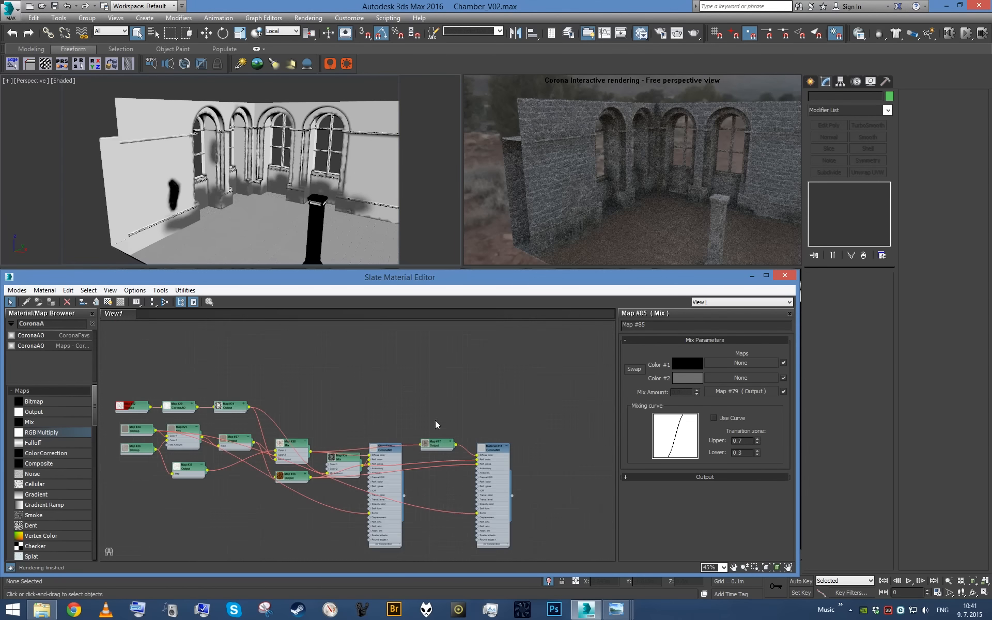
middle_click_drag(433, 459, 427, 381)
scroll(427, 380, "up", 2)
left_click(359, 415)
scroll(374, 420, "down", 4)
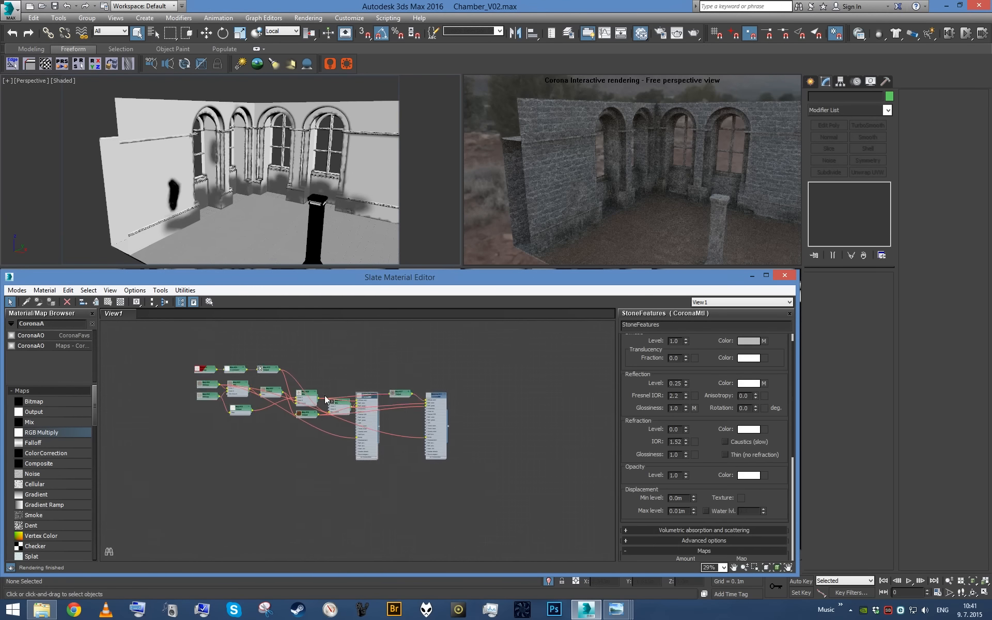
- Select the StoneFeatures material with its map network and reposition them in the graph
middle_click_drag(205, 332, 260, 414)
left_click_drag(260, 414, 412, 517)
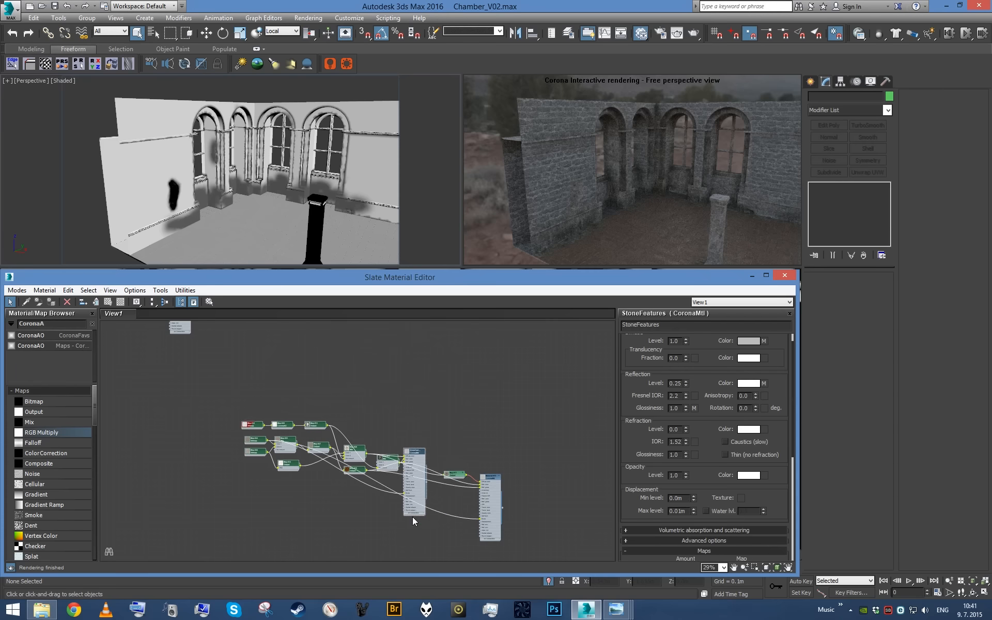
scroll(446, 428, "up", 3)
scroll(383, 458, "down", 4)
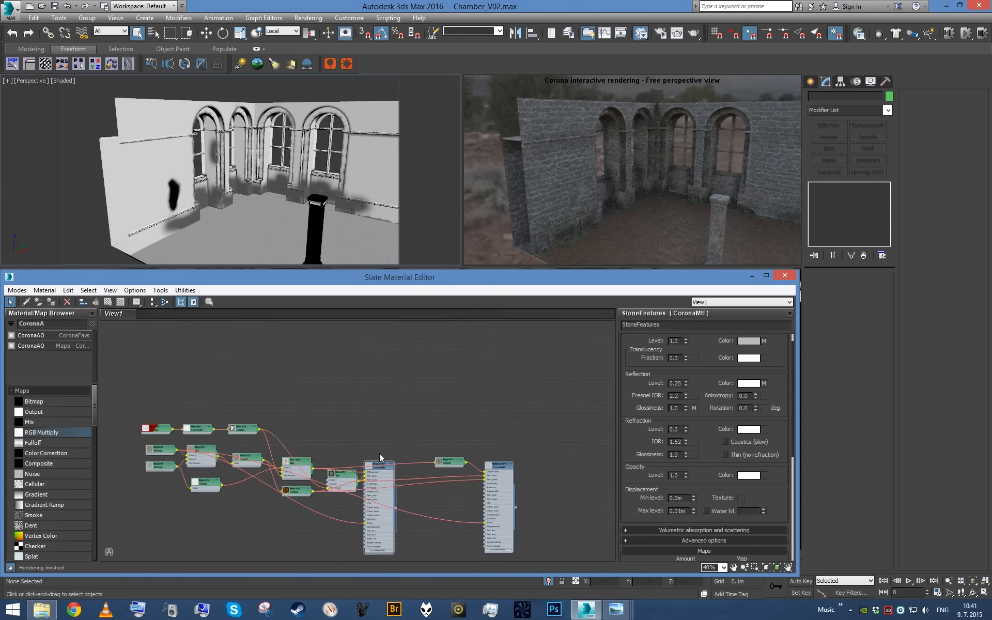
scroll(413, 526, "up", 1)
middle_click_drag(414, 522, 379, 467)
scroll(379, 469, "up", 5)
- Place copies of the diffuse and reflection dirt Mix maps beside the StoneFeatures material
left_click_drag(379, 469, 475, 347)
middle_click_drag(472, 358, 379, 484)
left_click_drag(403, 438, 480, 425)
scroll(486, 409, "down", 5)
middle_click_drag(455, 373, 423, 450)
middle_click_drag(477, 332, 461, 409)
middle_click_drag(417, 382, 427, 418)
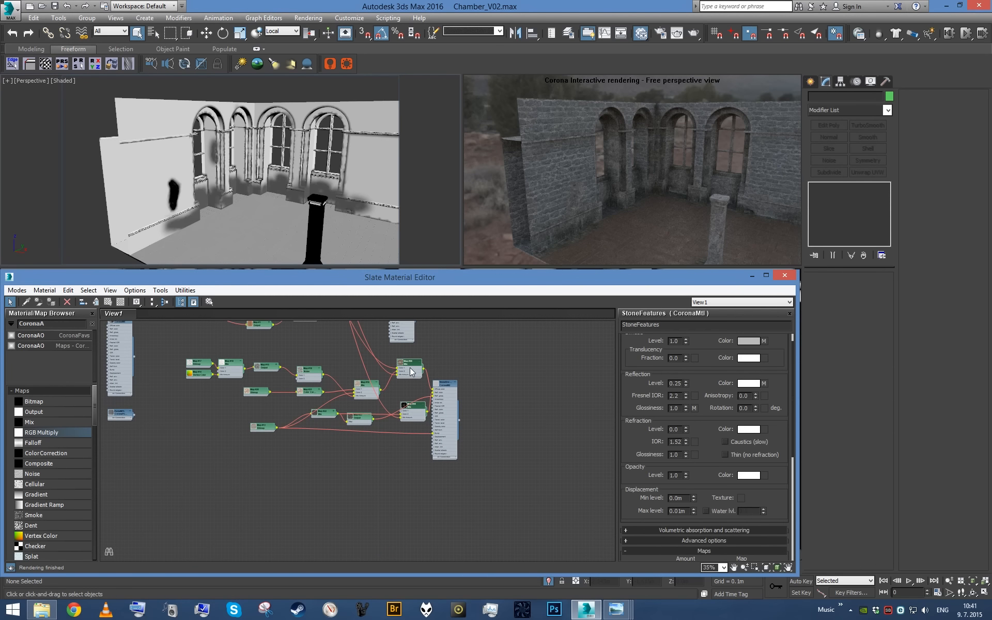
scroll(413, 367, "up", 4)
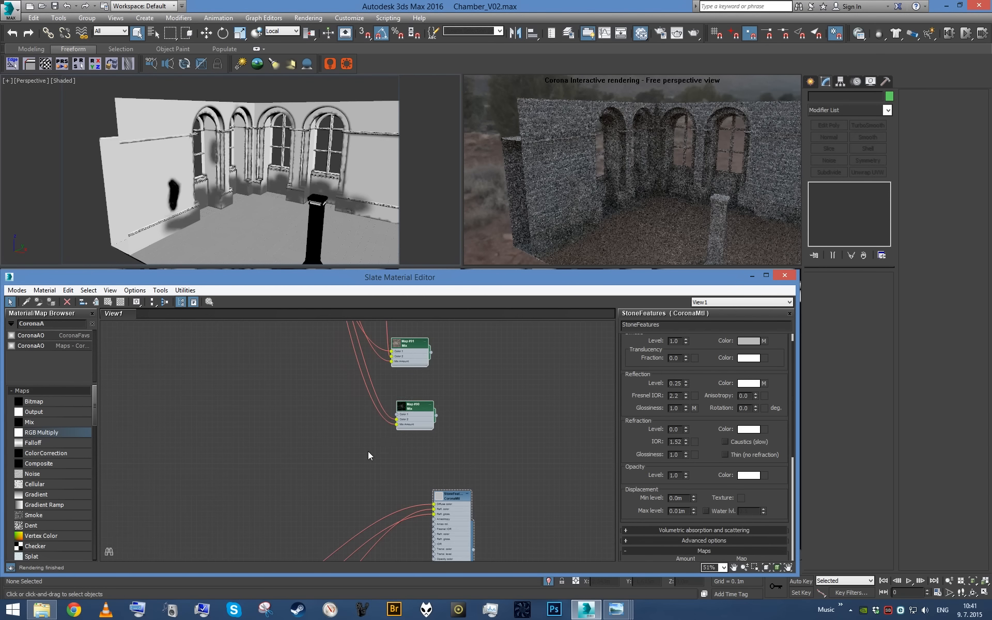
scroll(368, 452, "up", 2)
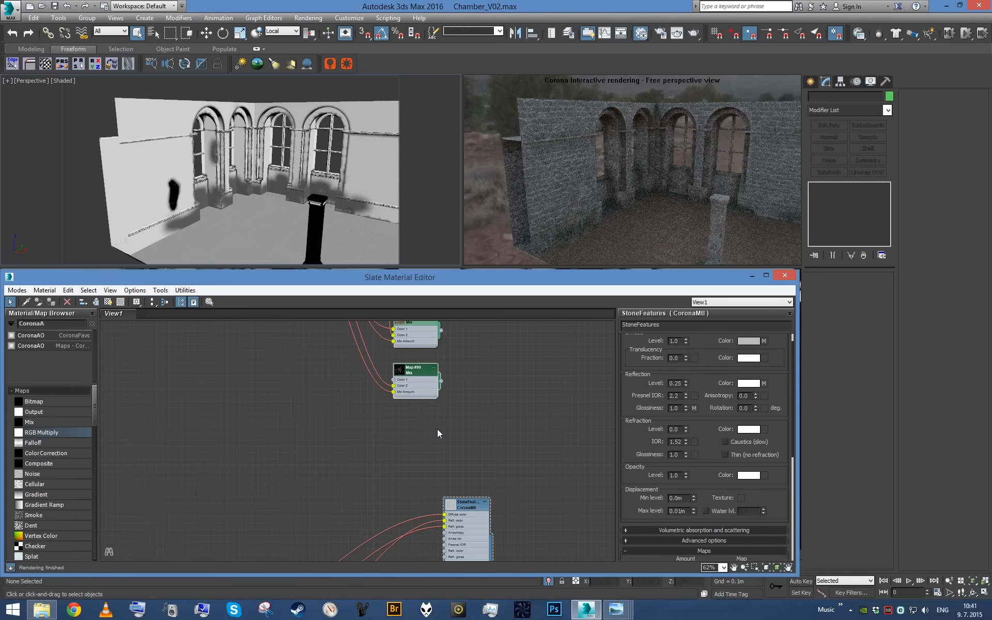
left_click_drag(414, 335, 384, 477)
middle_click_drag(394, 485, 408, 390)
- Feed the StoneFeatures diffuse map into Color 2 of the Map #91 Mix and connect that Mix to the material's diffuse color
scroll(414, 391, "up", 3)
left_click(485, 397)
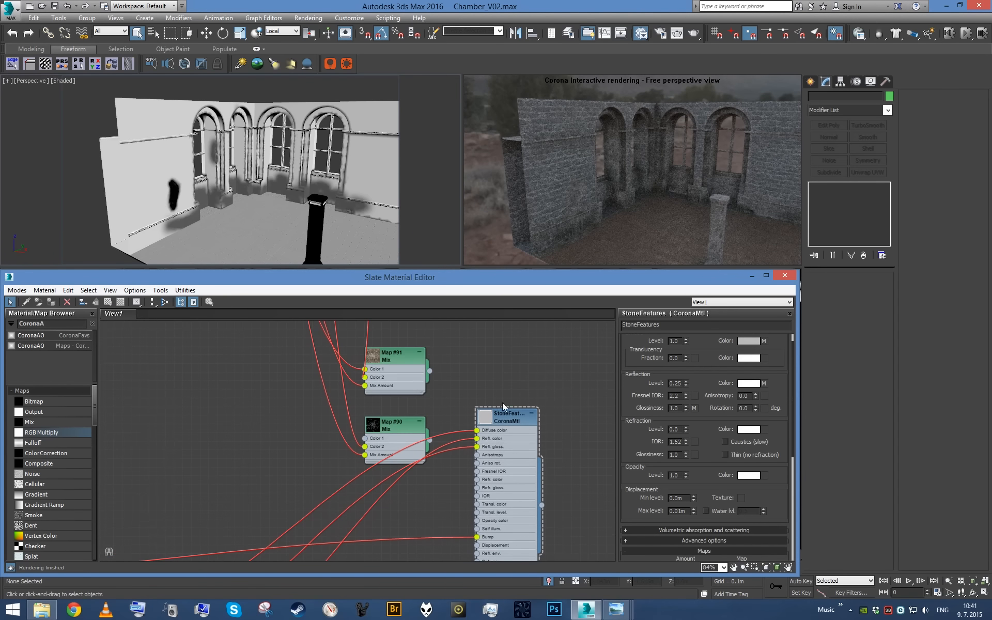
left_click_drag(478, 431, 365, 378)
left_click_drag(430, 370, 478, 432)
middle_click_drag(452, 454, 462, 428)
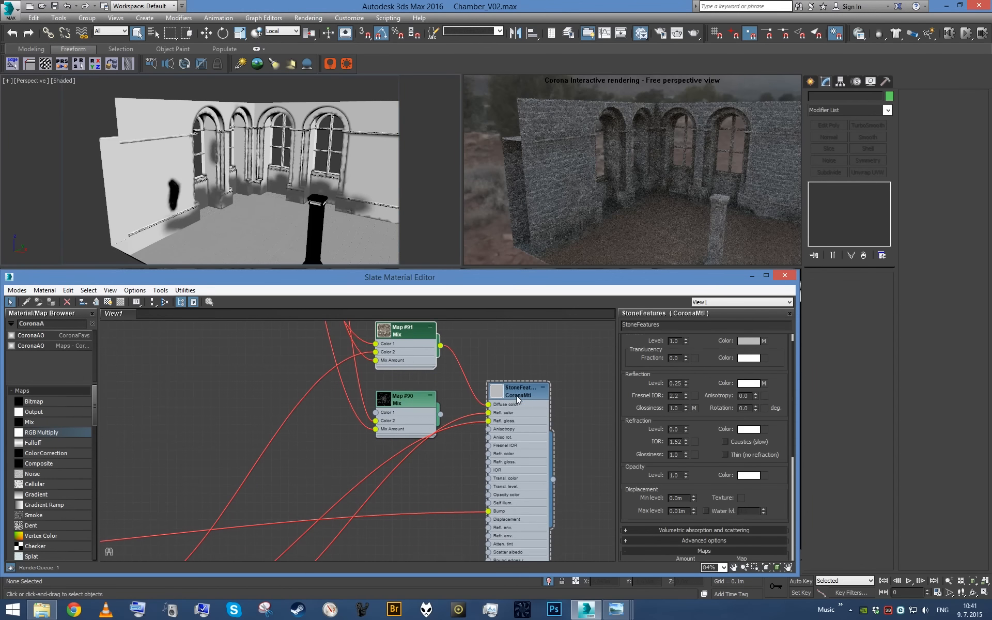
- Feed the StoneFeatures reflection map into Color 2 of the Map #90 Mix and connect that Mix to the material's reflection color
left_click_drag(484, 420, 376, 420)
scroll(489, 413, "down", 8)
middle_click_drag(426, 381, 435, 417)
scroll(362, 421, "down", 4)
middle_click_drag(344, 415, 315, 472)
scroll(358, 436, "up", 5)
middle_click_drag(383, 397, 258, 481)
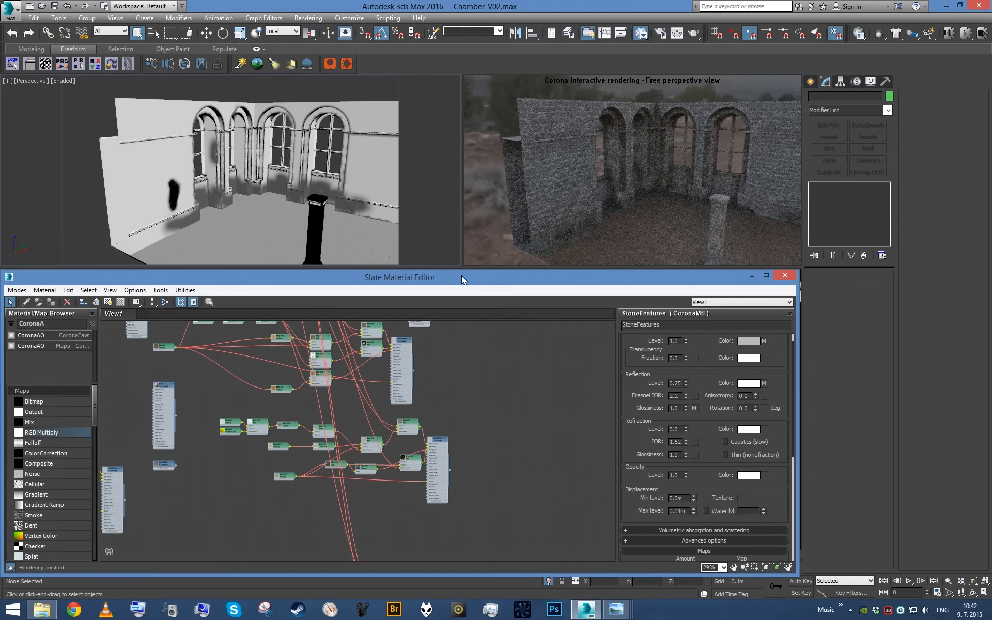
- Bring the perspective view in close on the window columns and open the parameters of the Map #79 Output in the dirt network
left_click(615, 223)
scroll(327, 213, "up", 5)
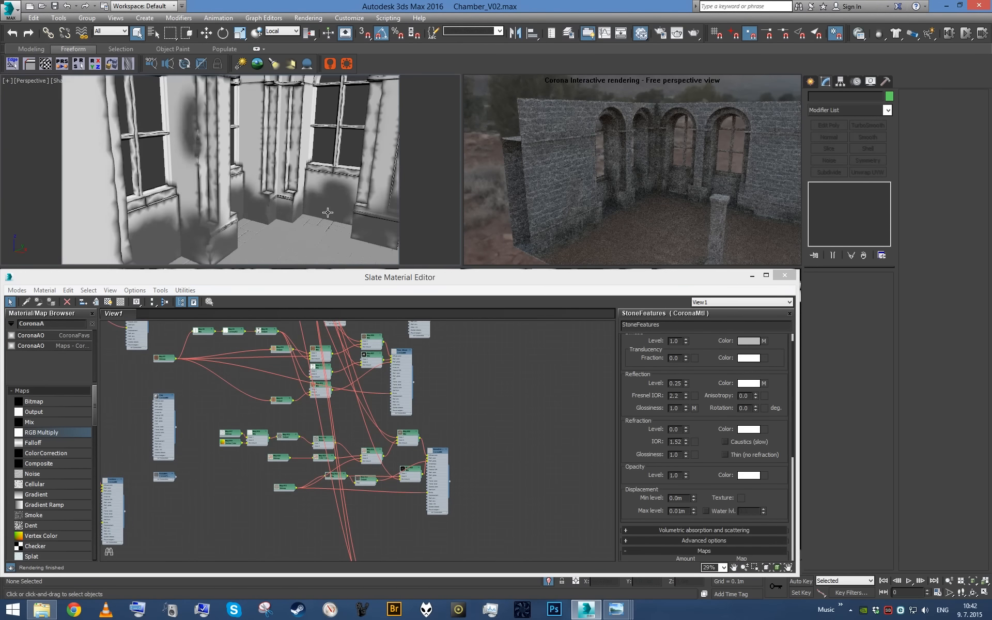
left_click(247, 391)
scroll(256, 397, "down", 4)
middle_click_drag(263, 411, 318, 454)
scroll(318, 454, "up", 6)
scroll(405, 458, "up", 3)
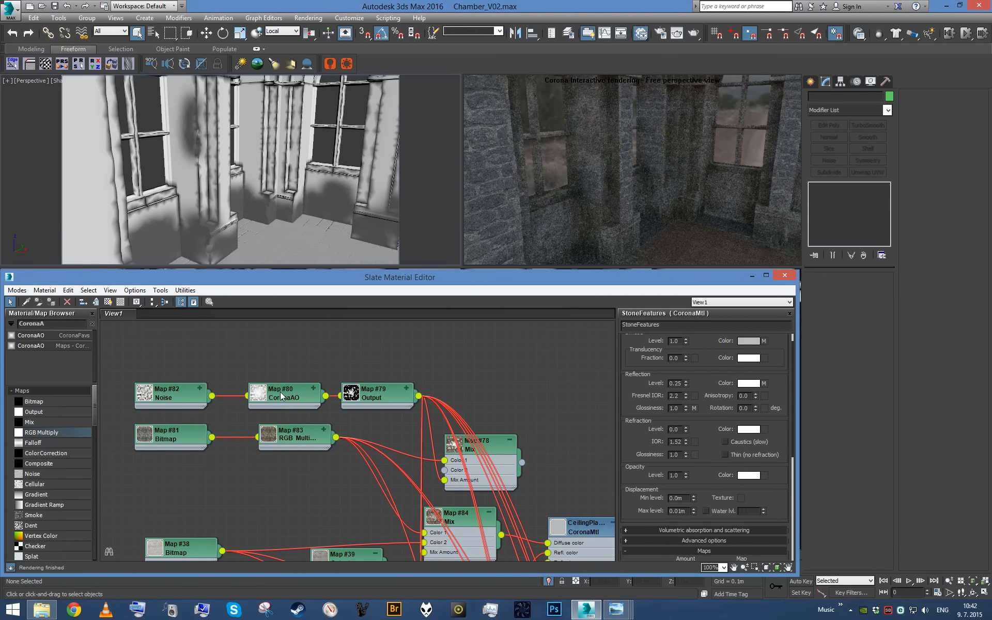
double_click(282, 397)
double_click(375, 395)
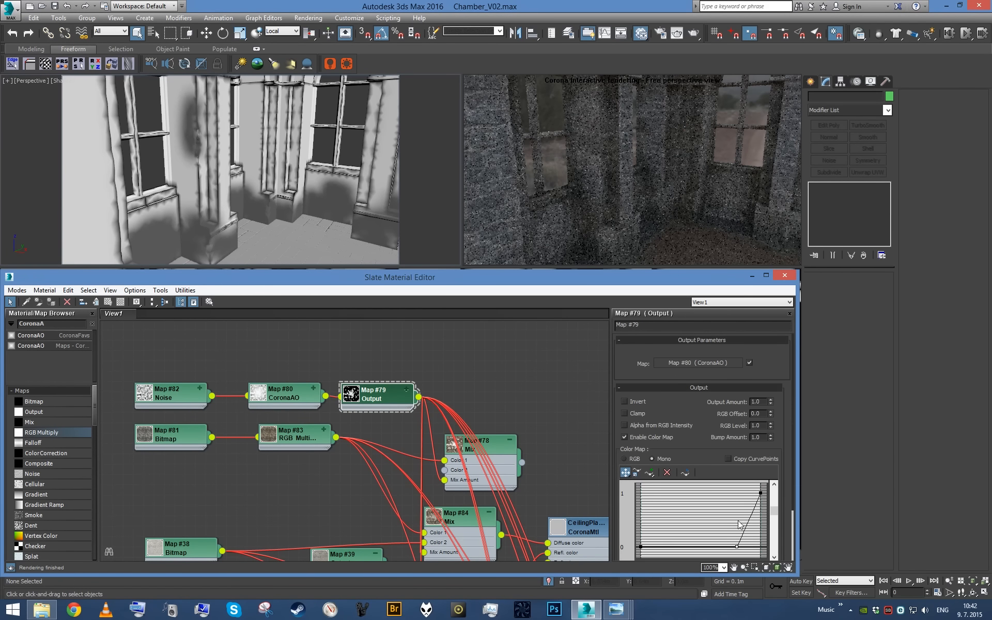
- Delete the middle point from the mono color curve of the Map #79 Output
middle_click_drag(724, 529, 706, 506)
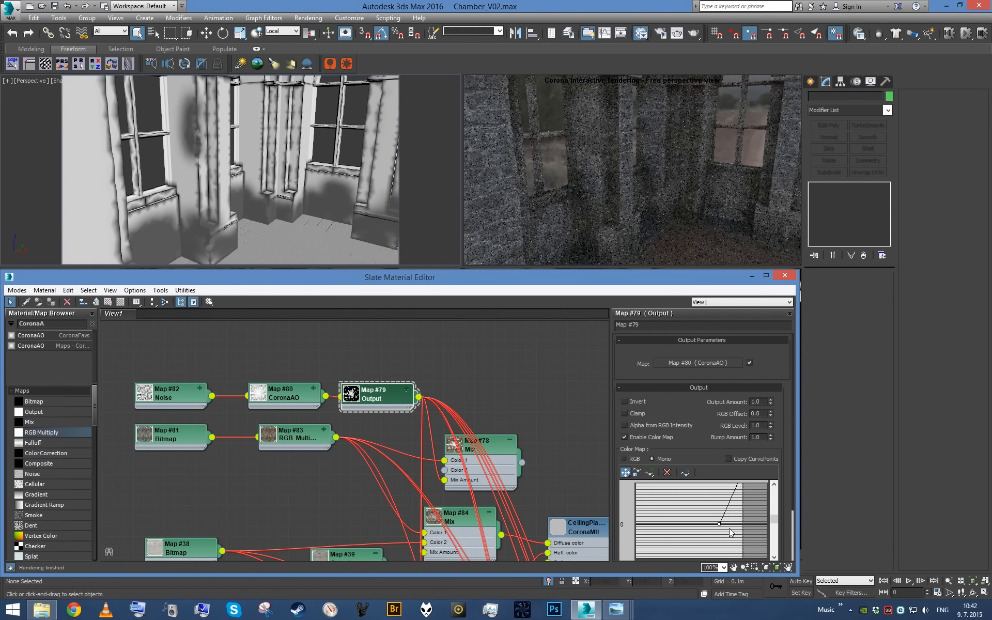
left_click(672, 475)
middle_click_drag(700, 503, 717, 546)
- Convert both end points of the Map #79 color curve to Bezier-Corner and bend the curve down so it rises steeply near the end
right_click(759, 514)
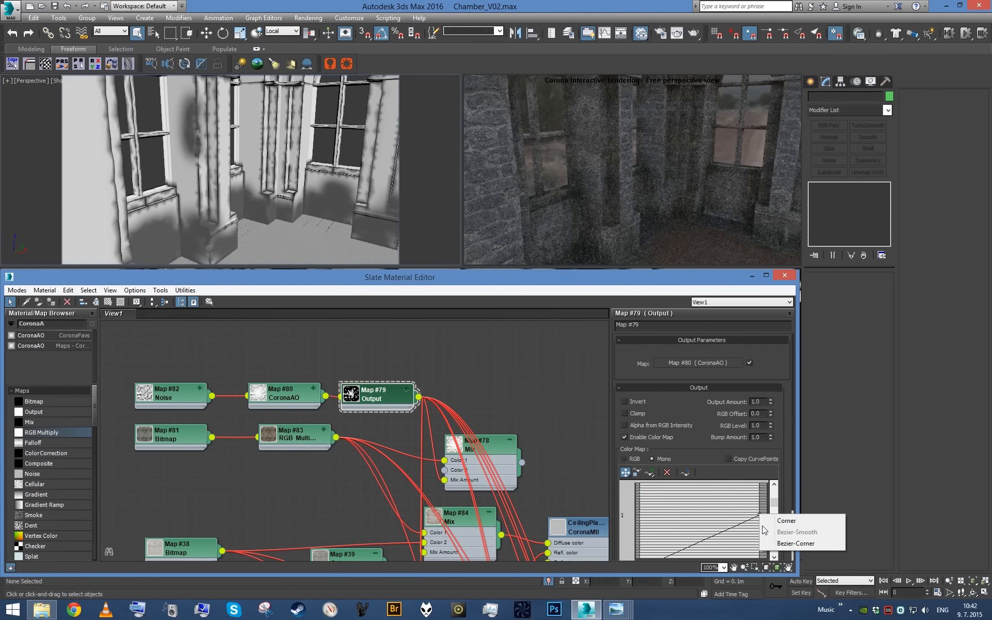
left_click(775, 543)
scroll(704, 495, "down", 2)
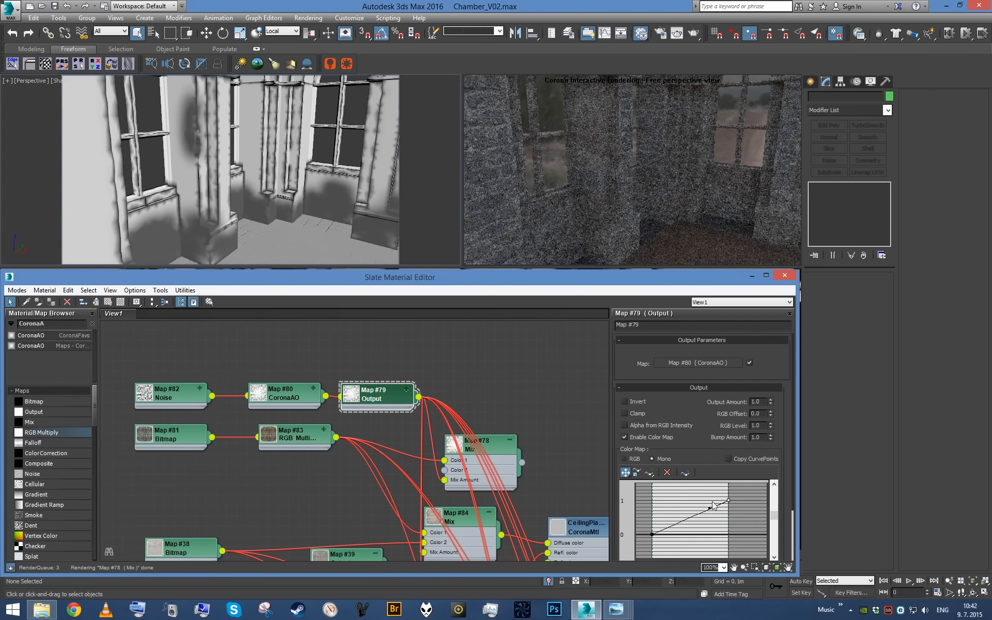
left_click_drag(710, 508, 728, 533)
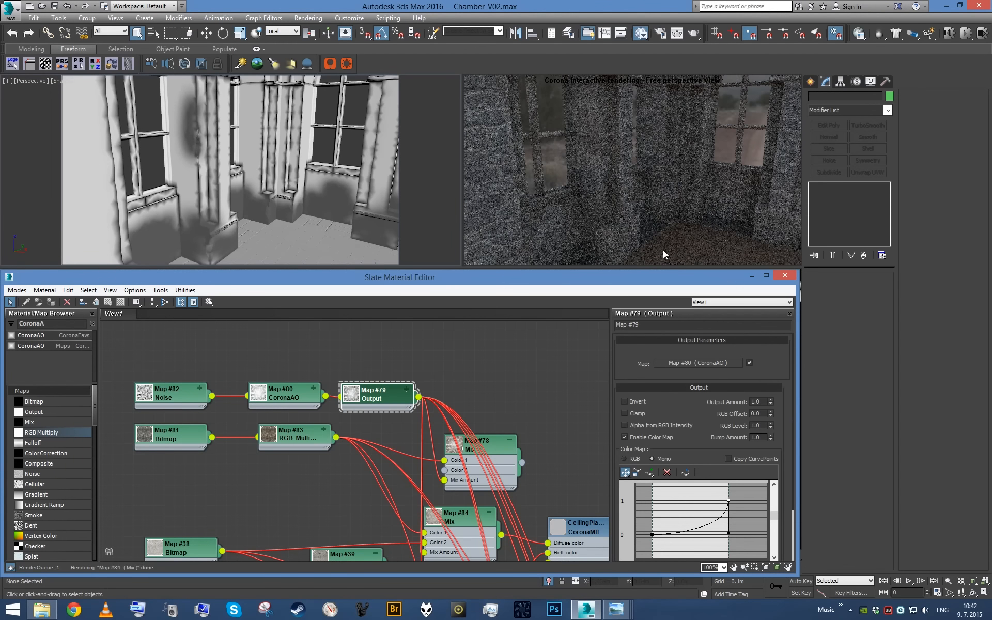
right_click(653, 534)
left_click(674, 562)
left_click_drag(727, 536, 729, 532)
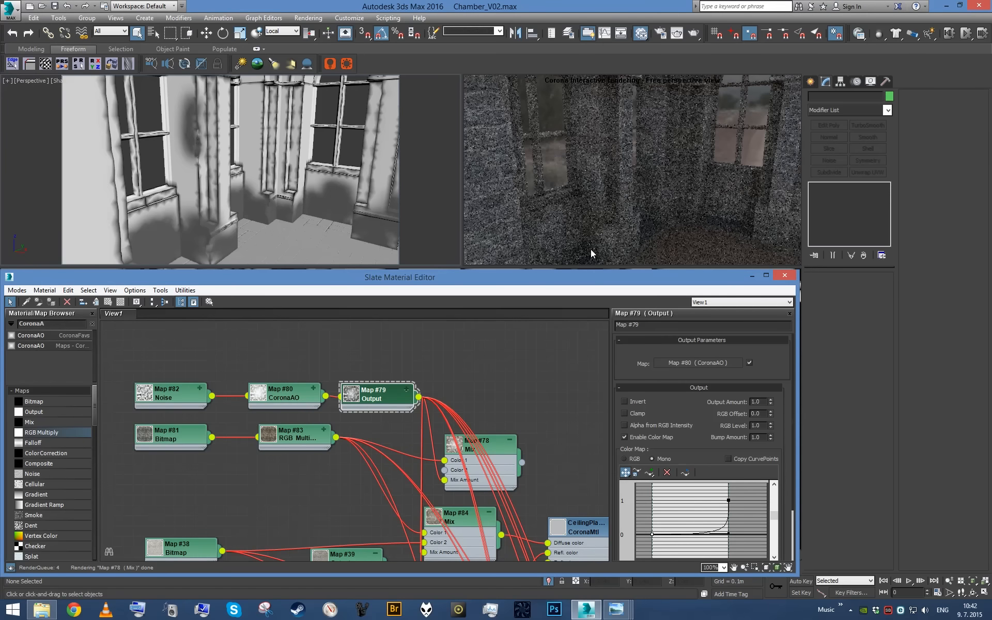
- Set the max distance of the Map #80 CoronaAO to 0.3 m and the RGB Level of the HugeDirty.jpg bitmap to 1.5
double_click(288, 401)
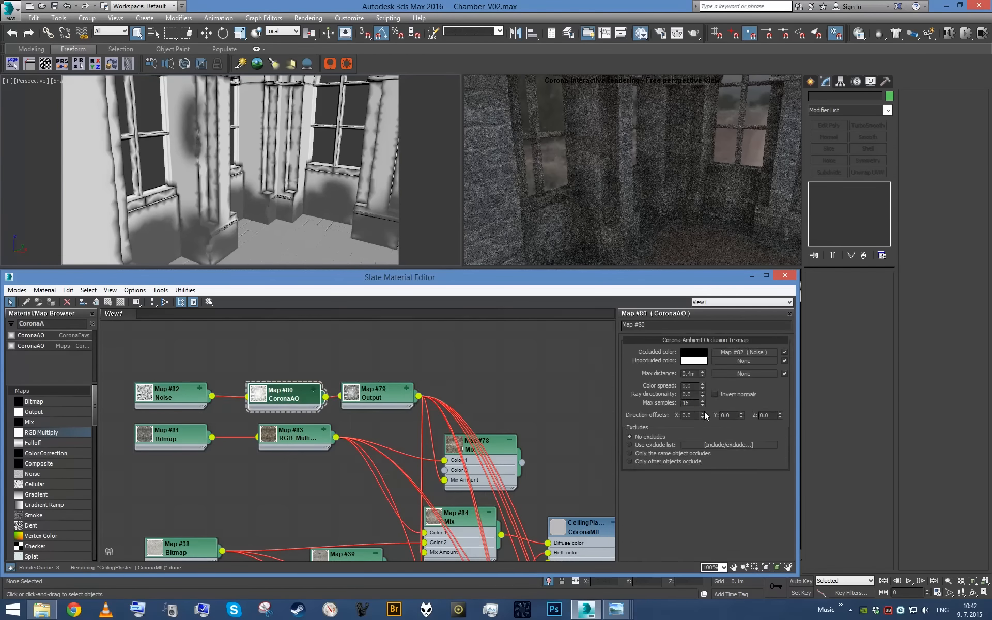
type(".3")
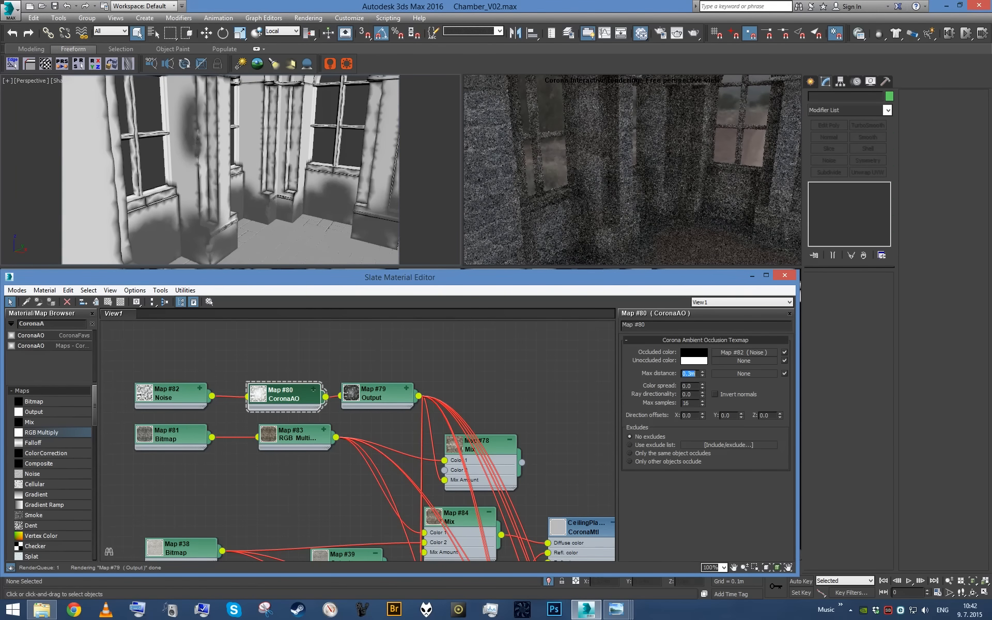
double_click(310, 442)
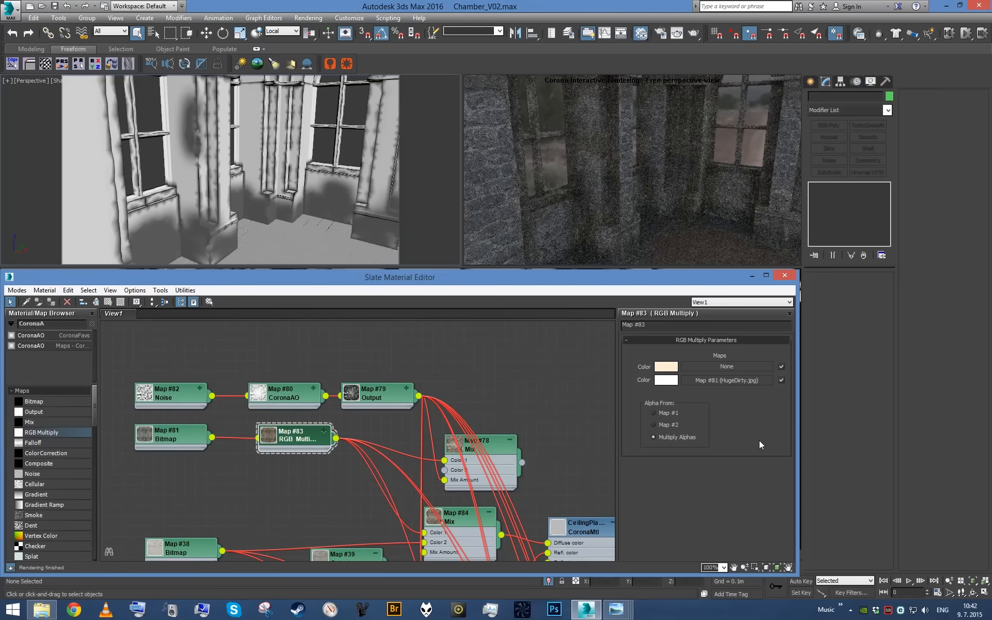
double_click(203, 428)
scroll(788, 524, "down", 10)
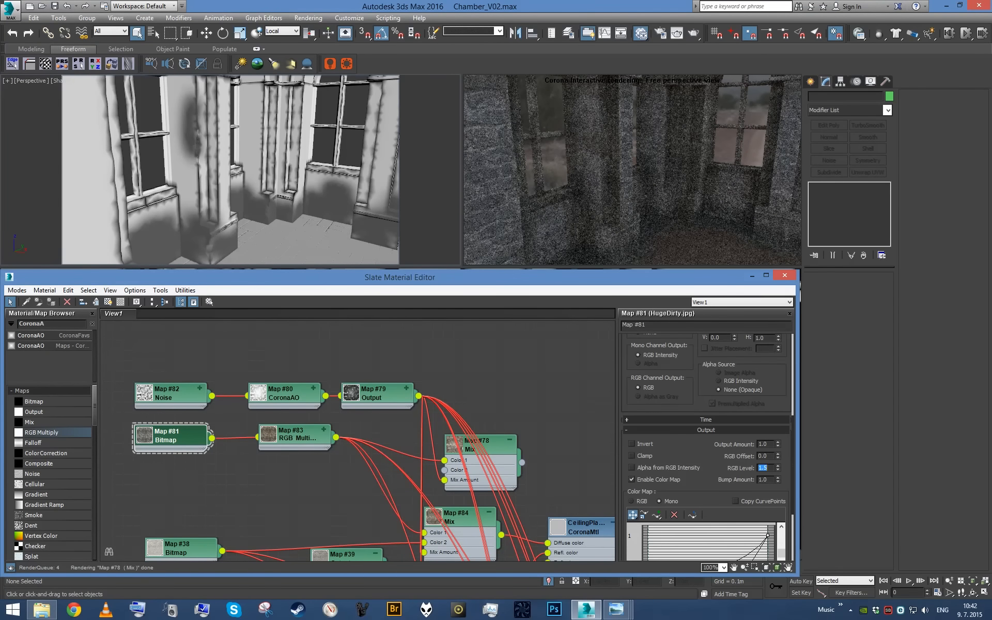
scroll(344, 433, "down", 5)
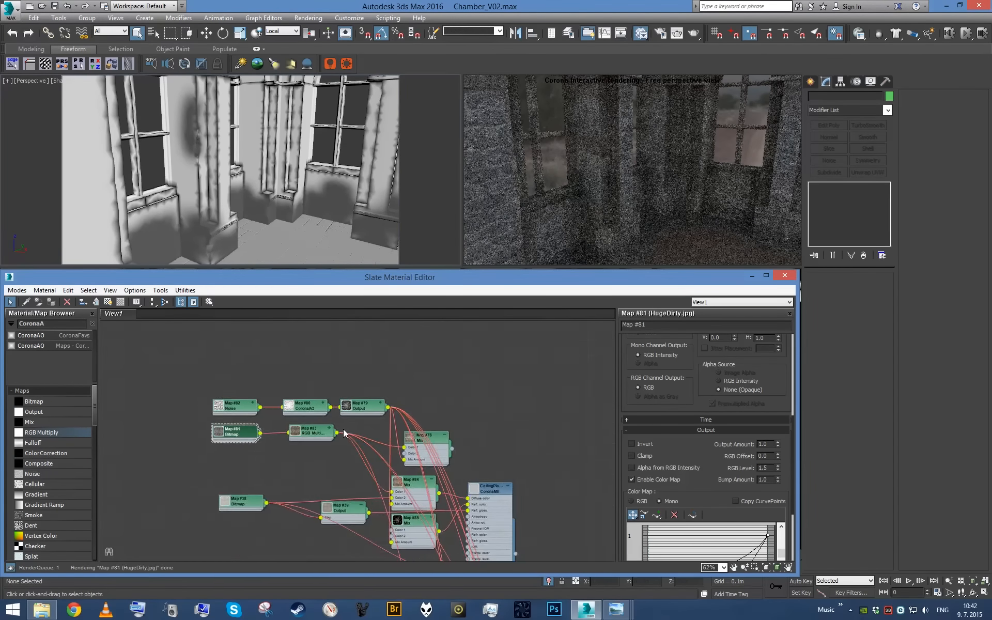
scroll(345, 435, "down", 3)
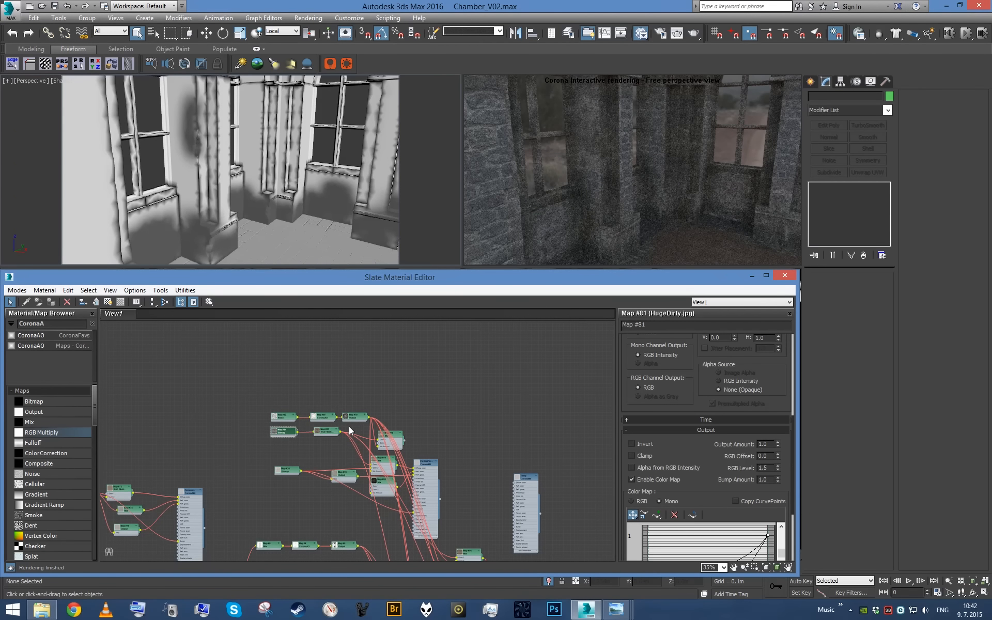
- Switch the perspective viewport to the camera view and exit isolation to show the whole chamber scene
middle_click(302, 225)
key("c")
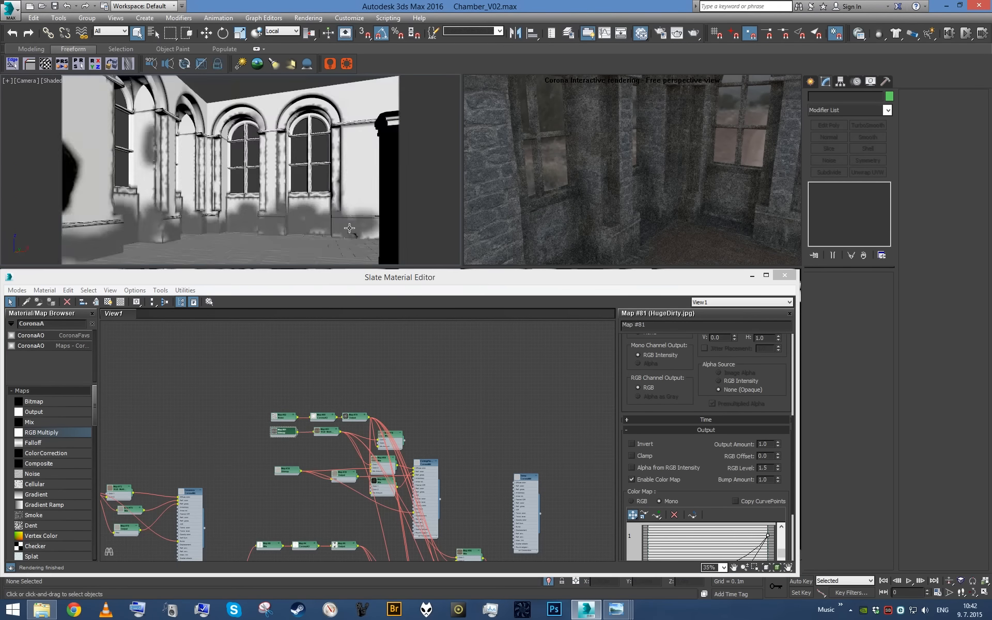
left_click(785, 275)
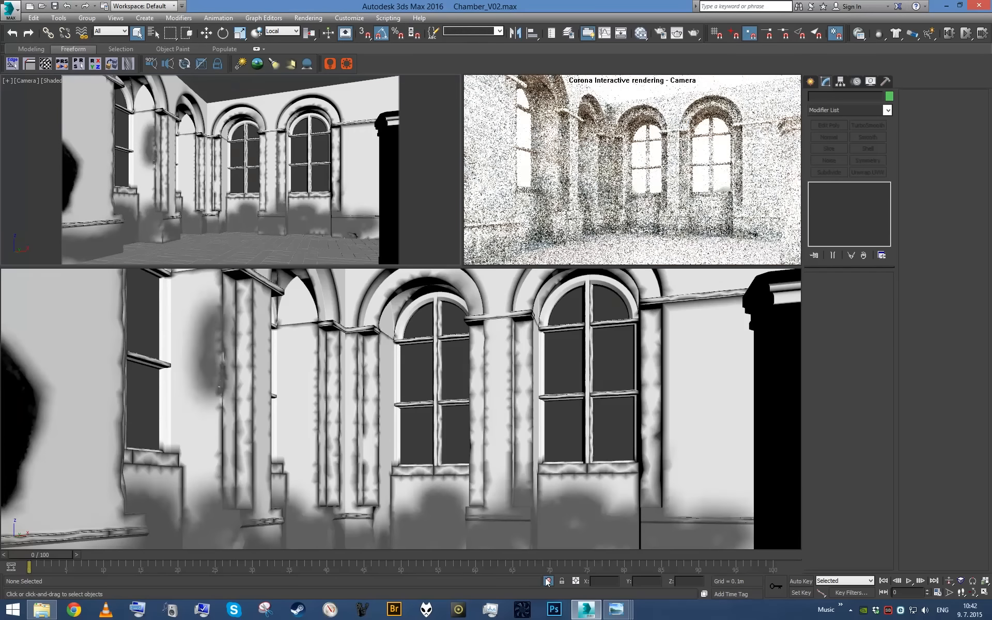
left_click(547, 582)
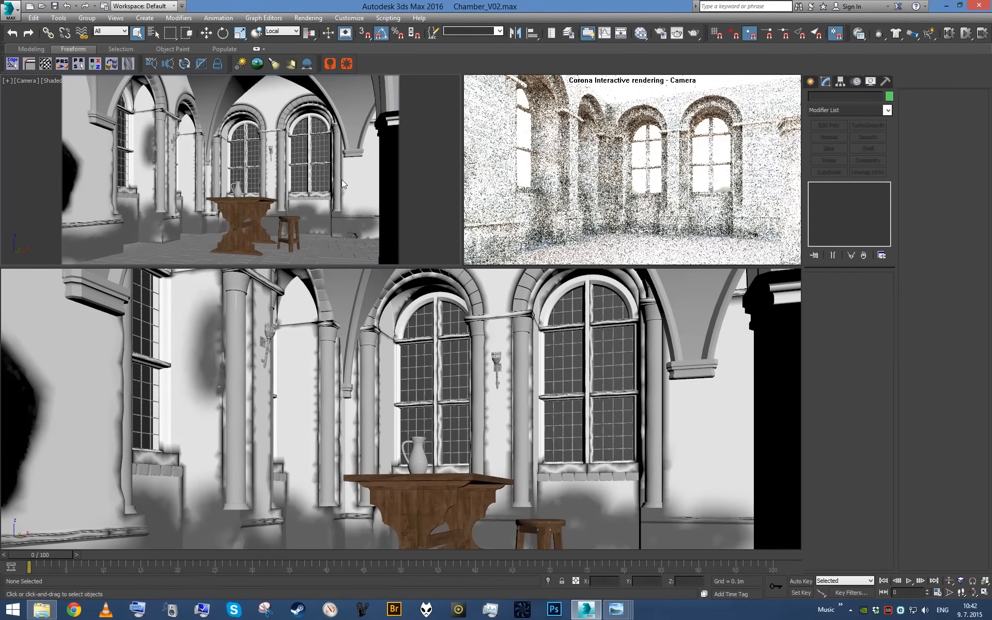
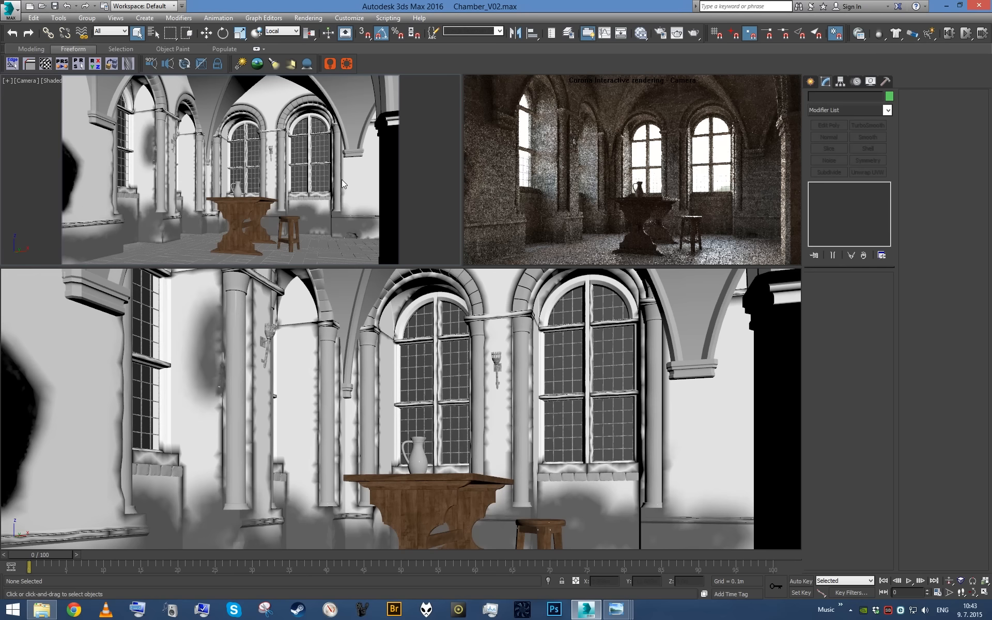
- Set the RGB Level of the HugeDirty.jpg bitmap in the dirt network to 1.7
key("m")
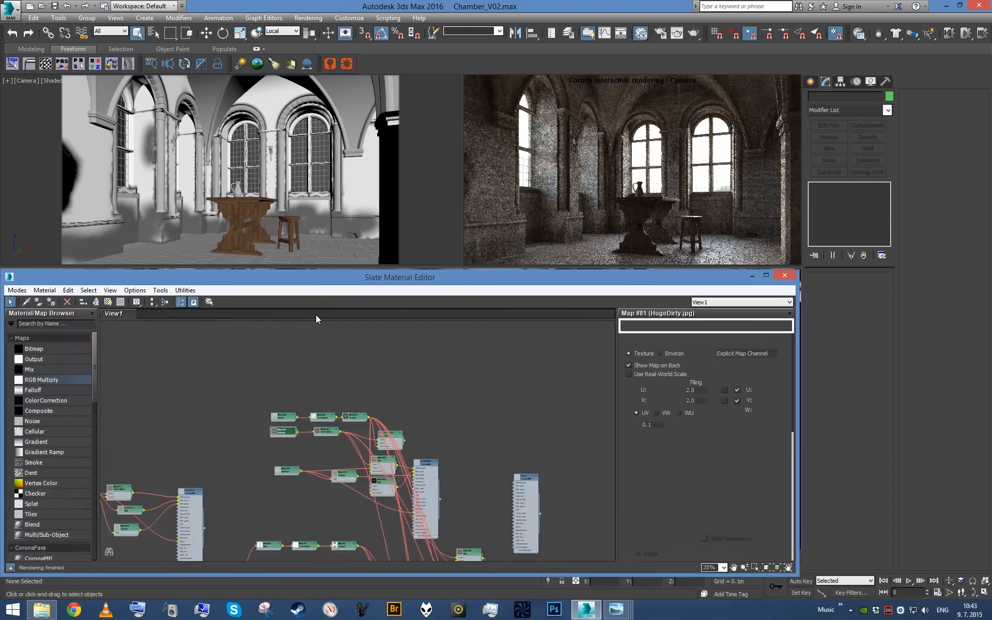
scroll(350, 422, "up", 5)
double_click(303, 388)
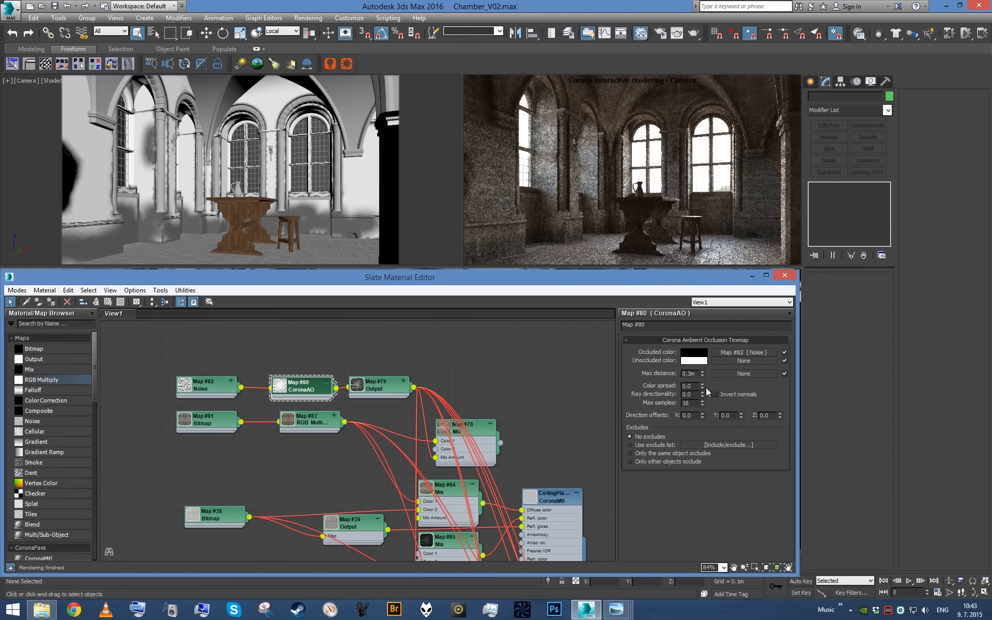
double_click(204, 421)
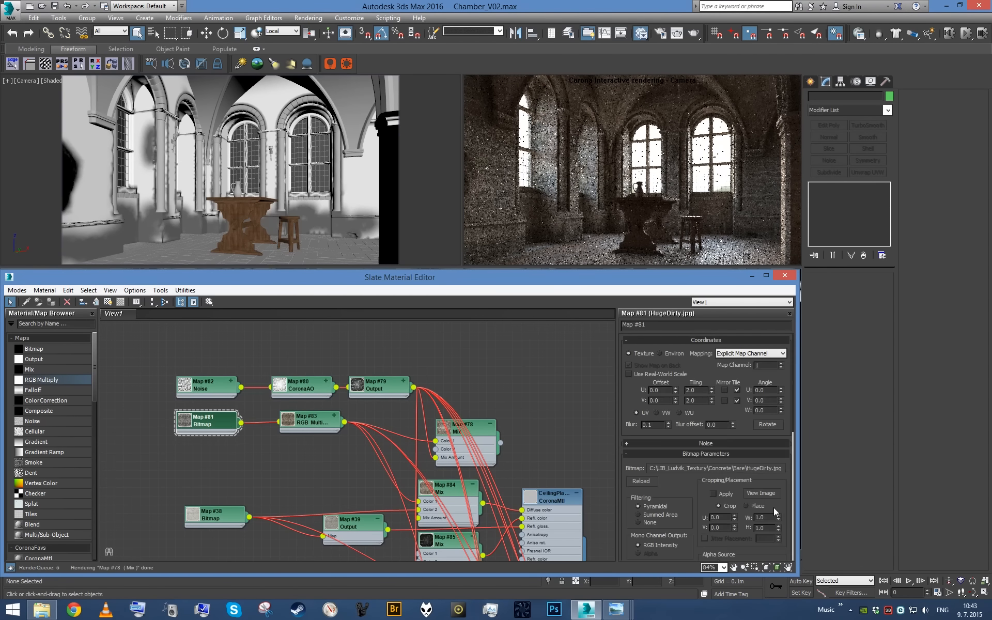
double_click(312, 421)
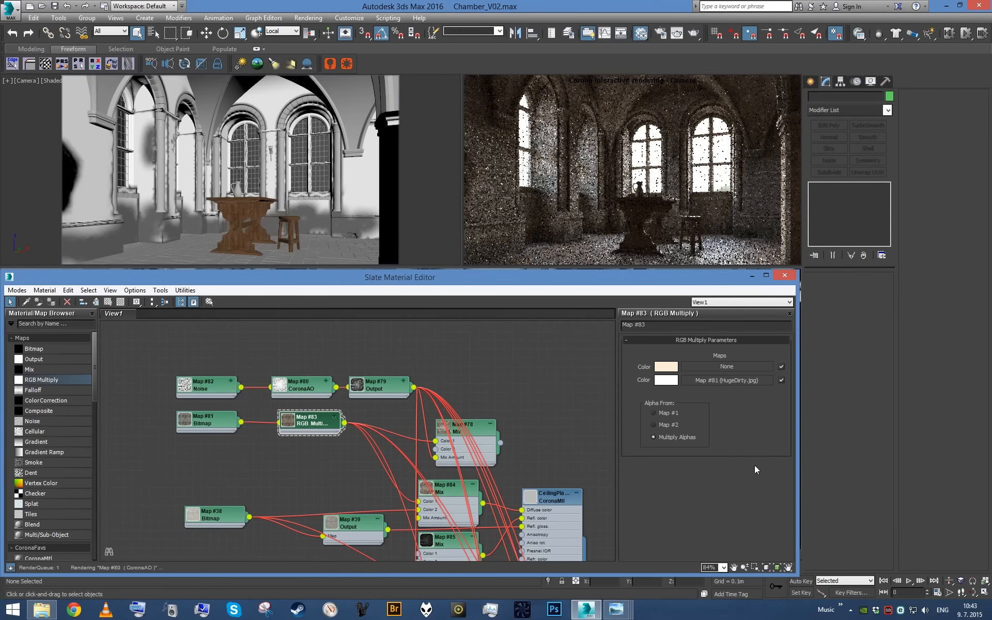
double_click(202, 420)
scroll(737, 507, "down", 5)
double_click(769, 427)
type("1.7")
key("Return")
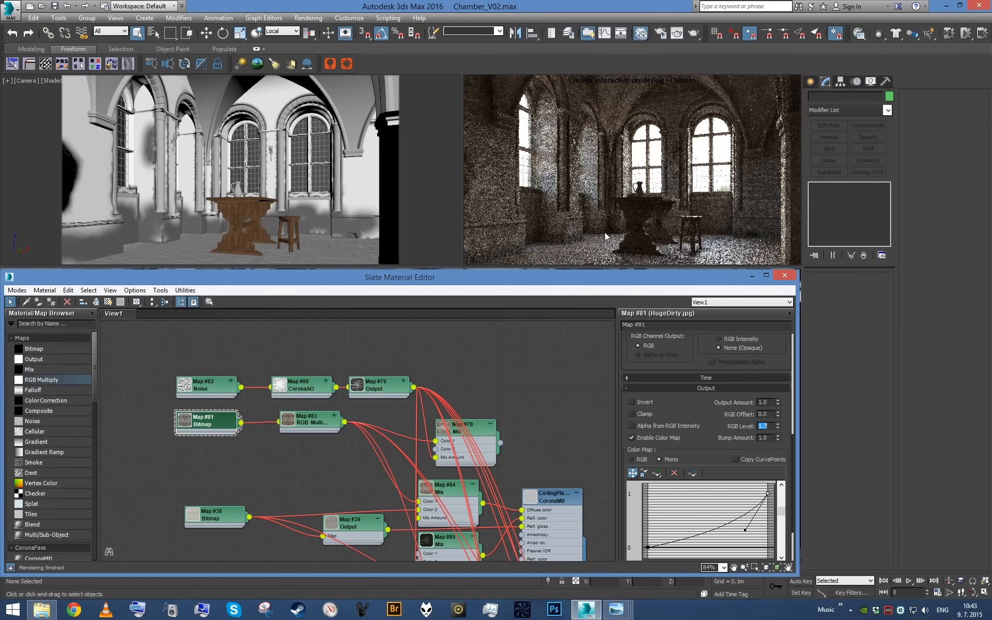
- Switch the camera viewport to perspective and isolate the Floor_Dirt mesh along the foot of the walls
left_click(752, 275)
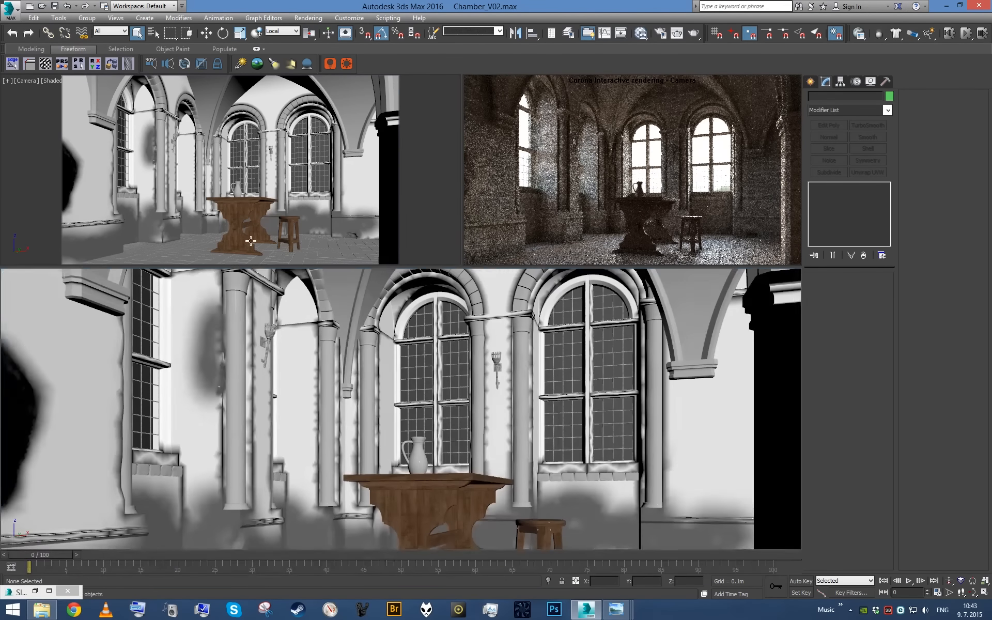
key("p")
middle_click_drag(228, 247, 307, 202, "alt")
scroll(294, 198, "up", 3)
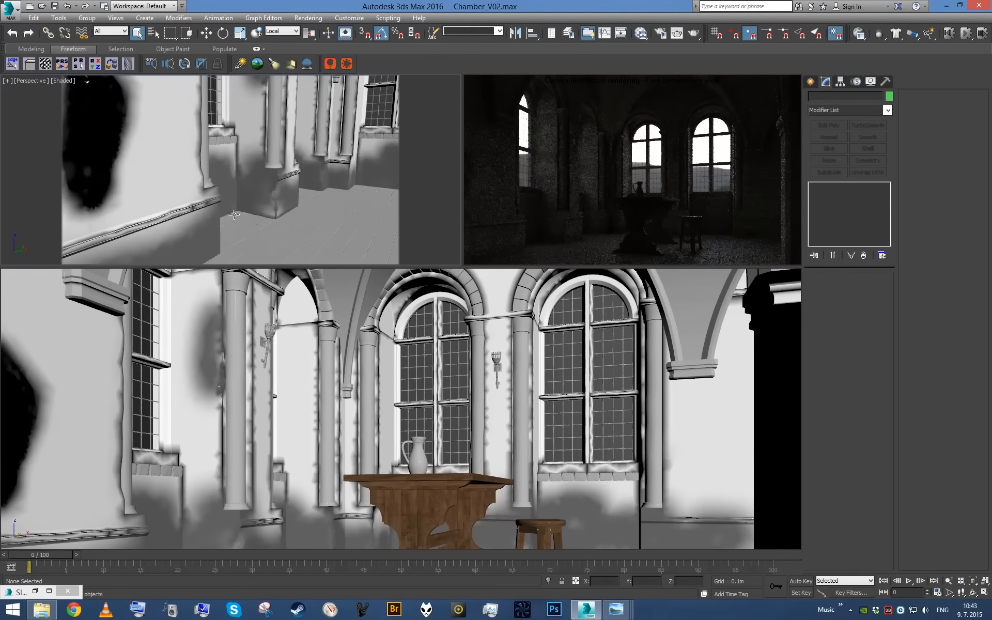
left_click(234, 214)
key("alt+q")
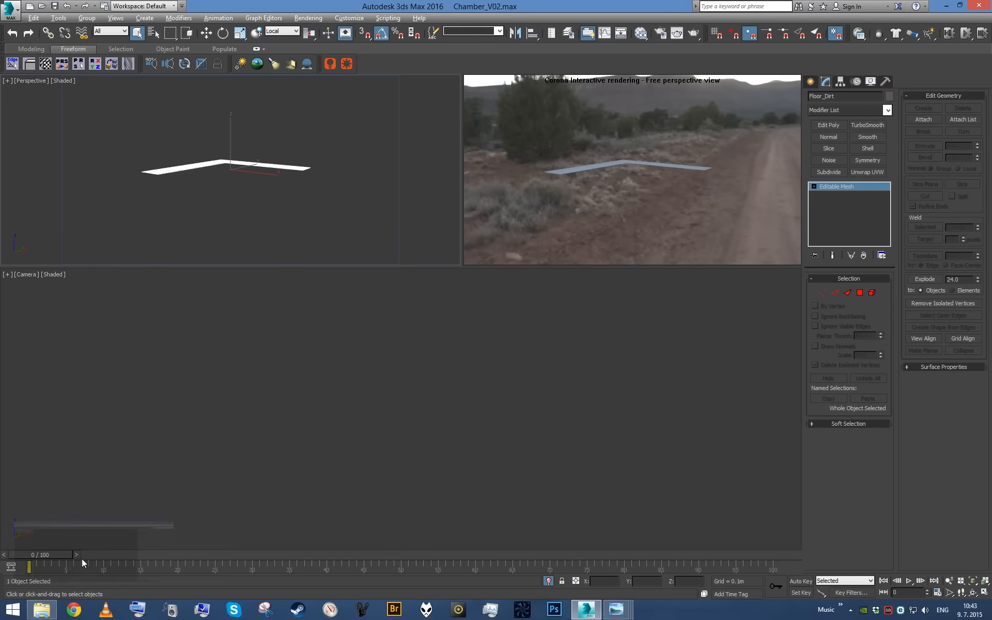
- Add a new CoronaMtl to the material graph beside the dirt network and name it Dirt
left_click(36, 591)
middle_click_drag(299, 405, 205, 383)
middle_click_drag(423, 445, 379, 457)
scroll(379, 457, "down", 1)
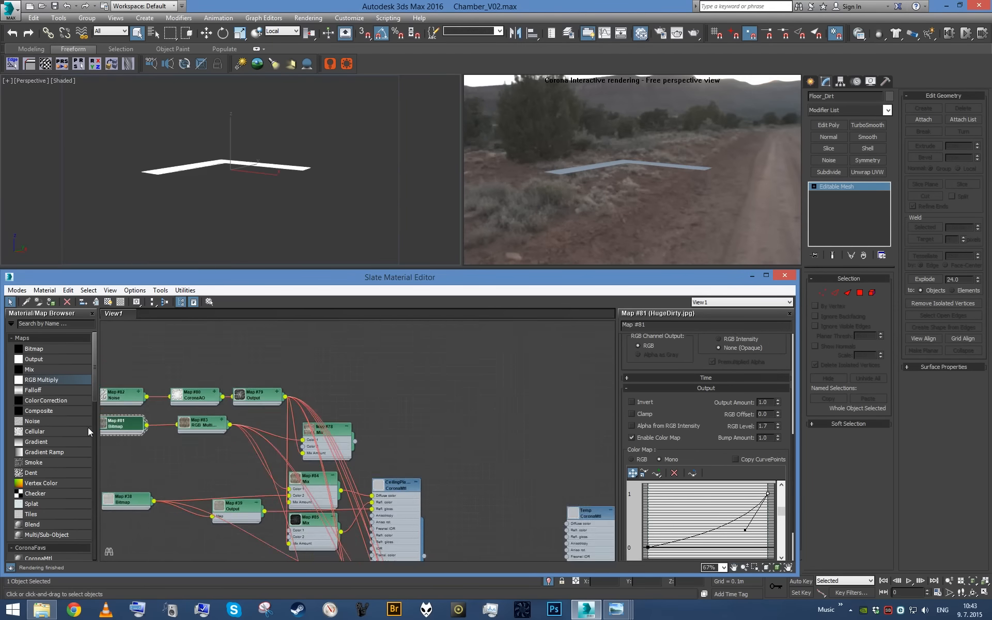
left_click(67, 323)
type("Coron")
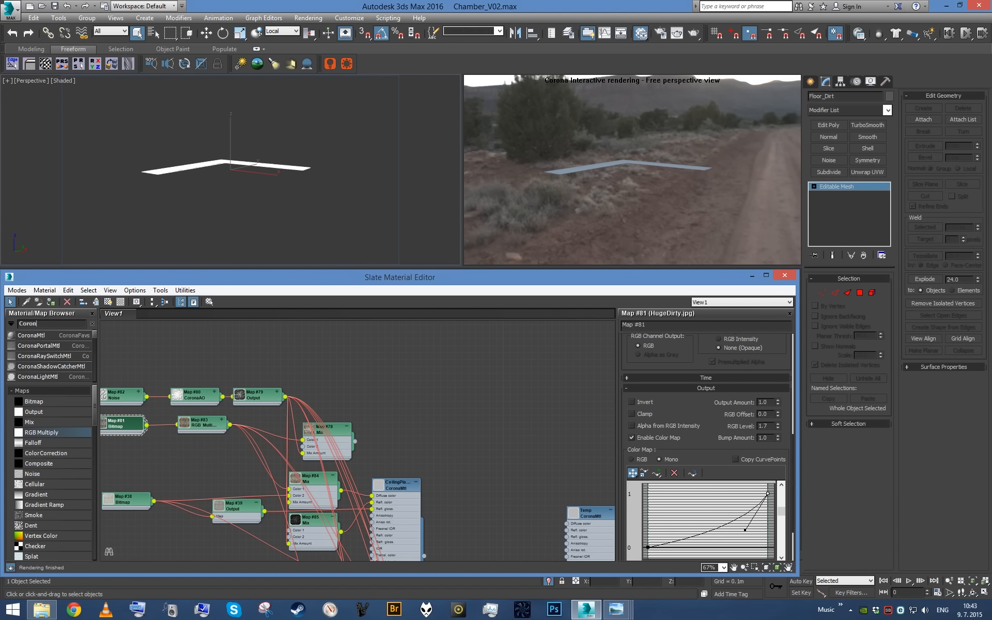
left_click_drag(31, 335, 488, 397)
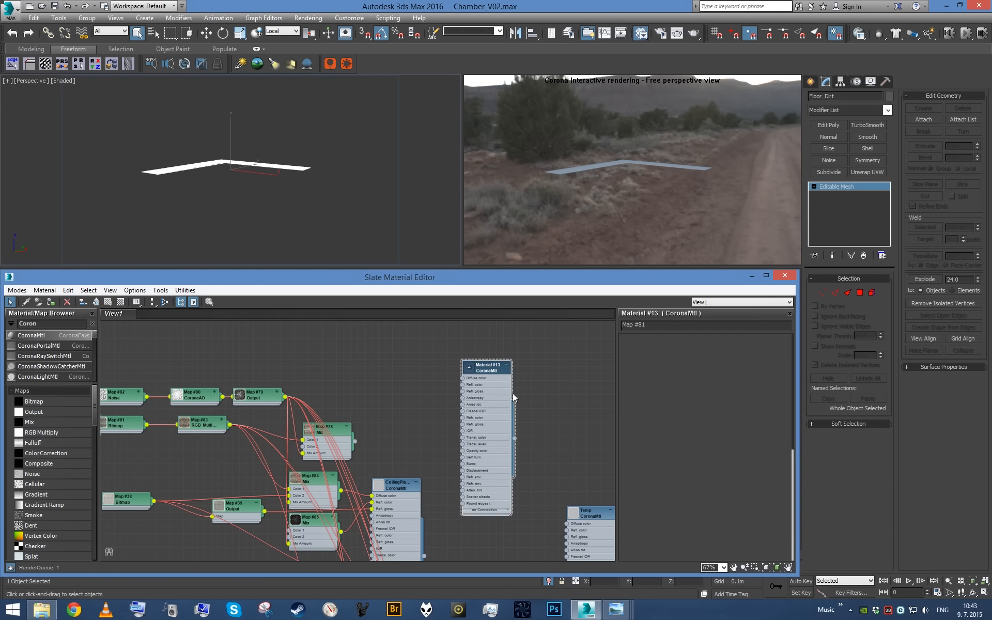
left_click_drag(659, 326, 392, 304)
type("Dirt")
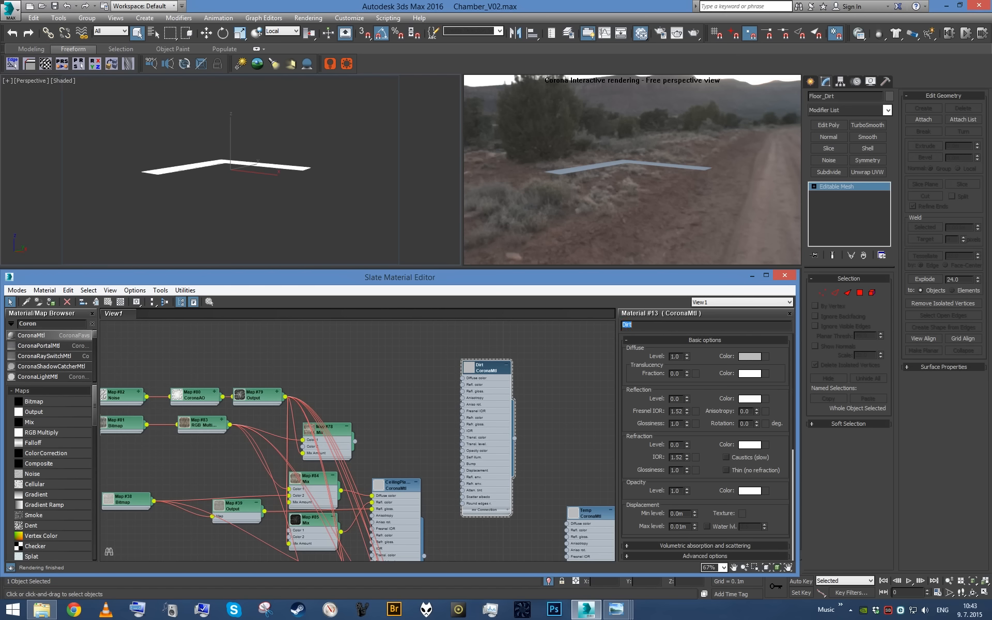
- Feed the Map #83 RGB Multiply into the diffuse color of the Dirt material and assign the material to the Floor_Dirt mesh
left_click_drag(347, 440, 470, 380)
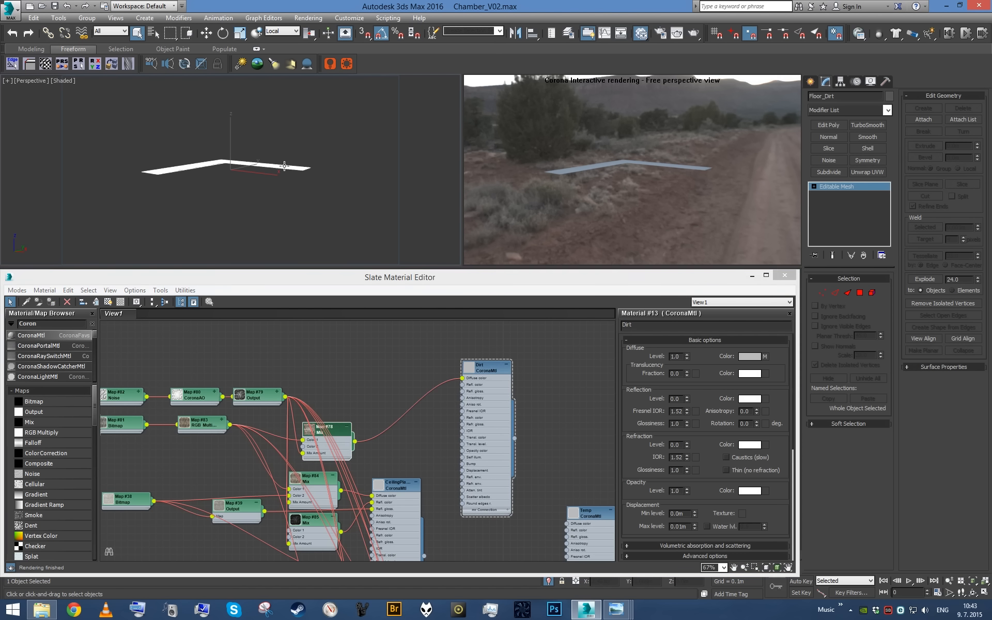
middle_click_drag(311, 438, 364, 459)
left_click_drag(282, 446, 516, 399)
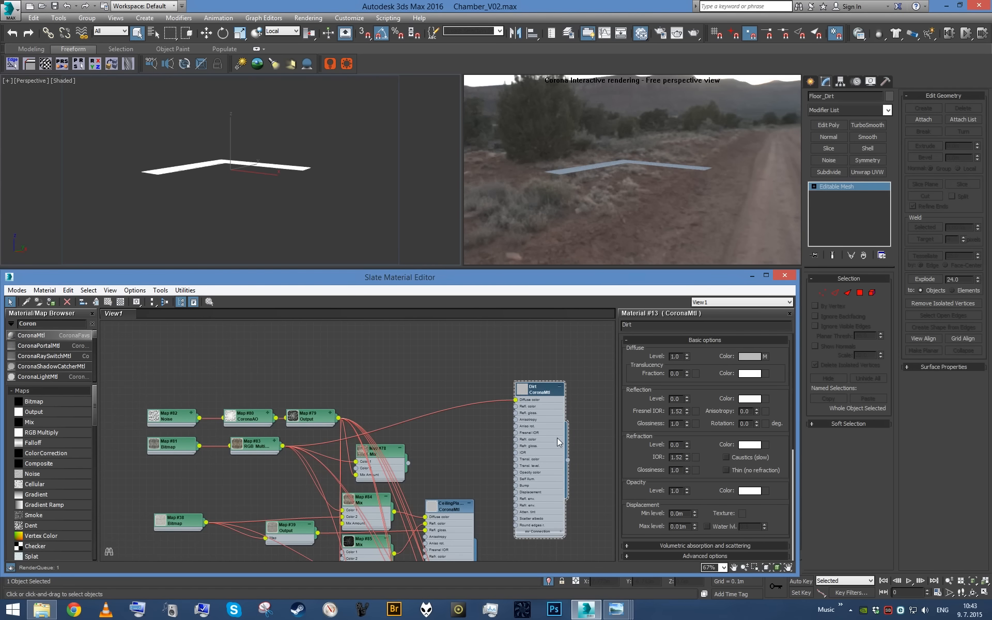
- Add a UVW Map modifier to the Floor_Dirt mesh with a length and width of 2 m
middle_click_drag(254, 171, 237, 227, "alt")
scroll(269, 206, "up", 5)
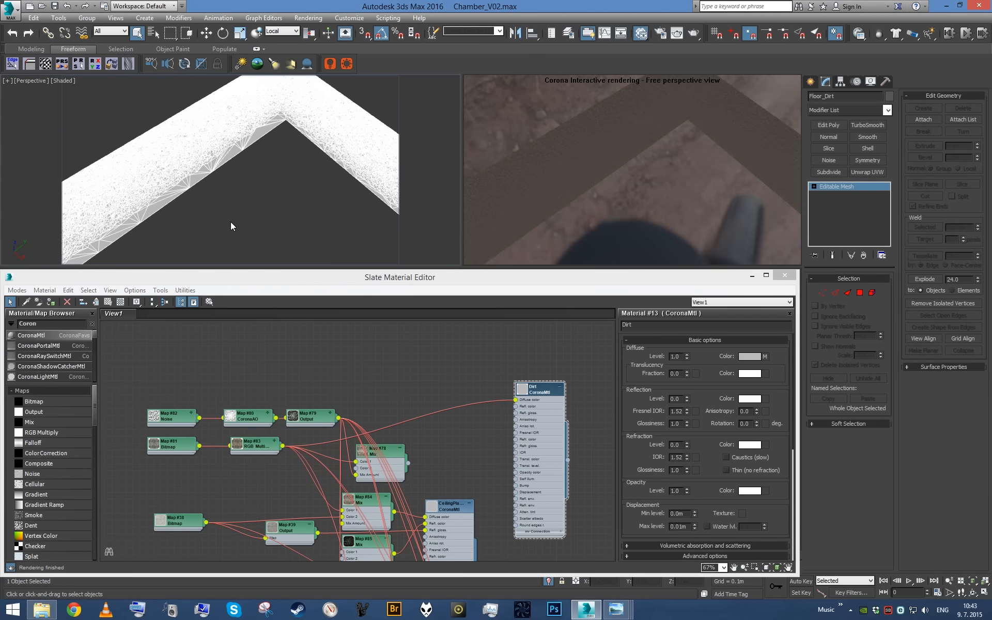
key("alt+u")
double_click(847, 369)
type("2")
key("Tab")
type("2")
key("Return")
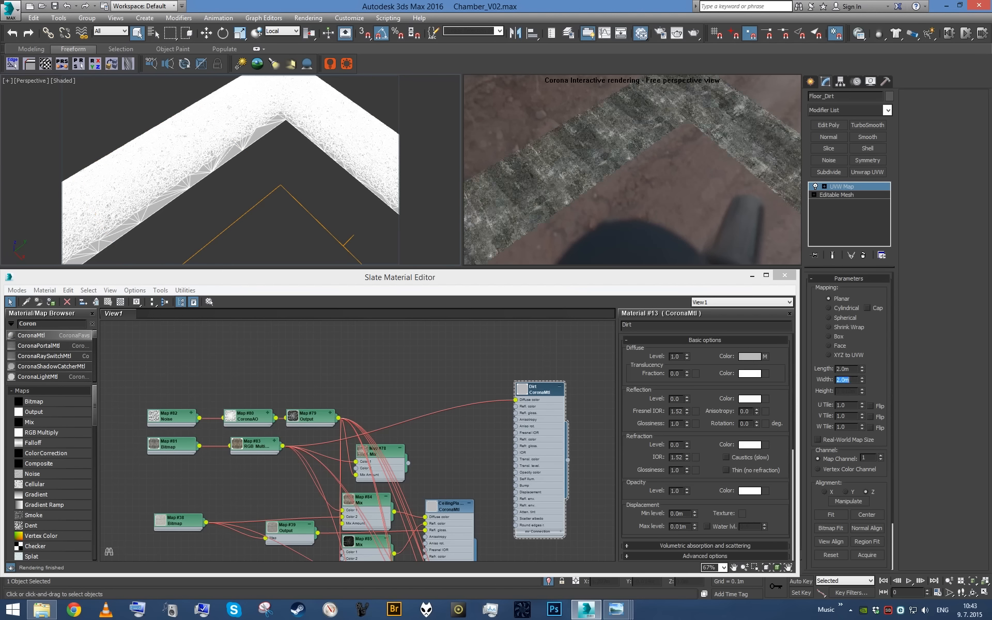
- Try a 1 m length and width for the Floor_Dirt UVW mapping and return both values to 2 m
type("1")
key("Return")
double_click(847, 369)
type("1")
key("Return")
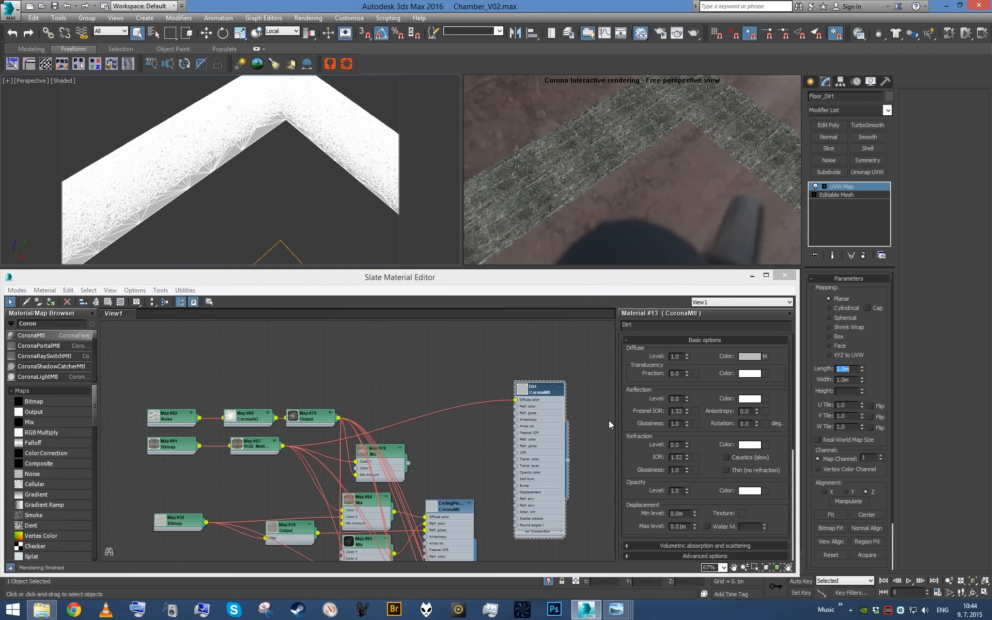
type("2")
key("Tab")
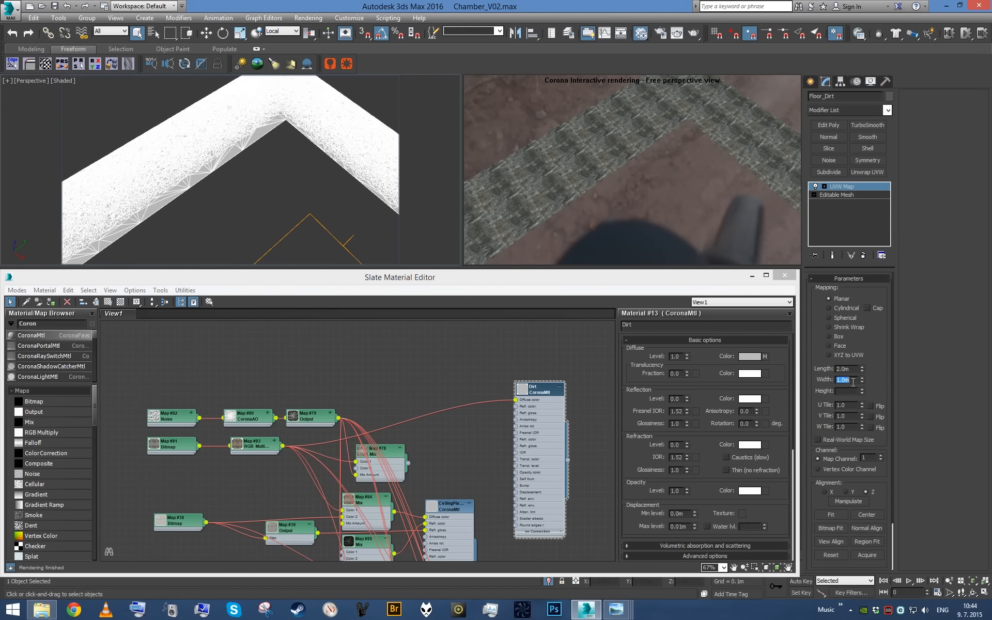
type("2")
key("Return")
- Insert an Output map before the Dirt diffuse color, with its color map enabled and the mono curve bent down by a Bezier end point
left_click_drag(45, 411, 457, 413)
left_click(701, 387)
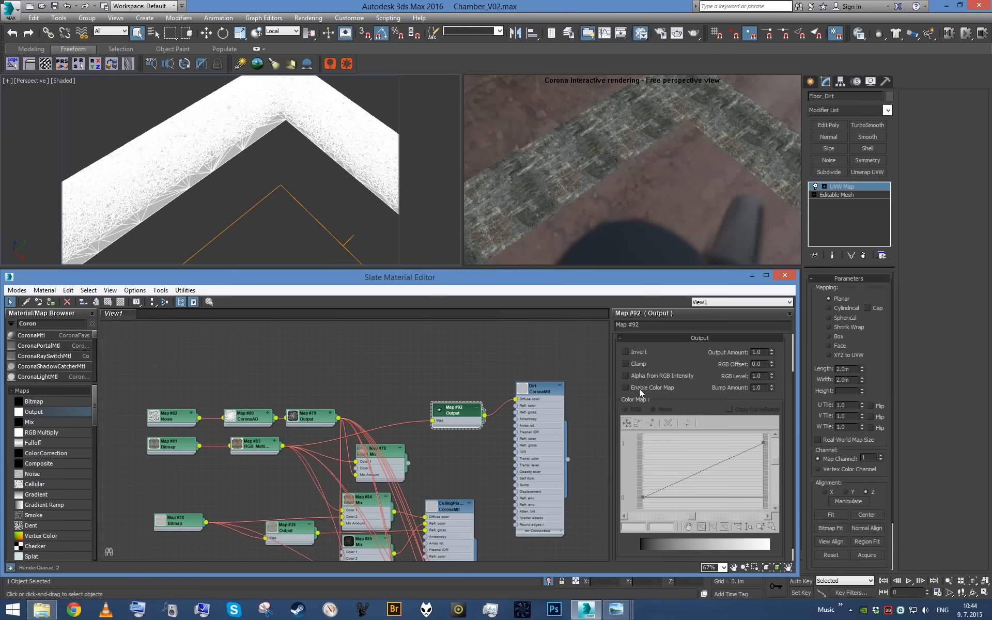
right_click(762, 444)
left_click(800, 473)
left_click_drag(748, 463, 745, 475)
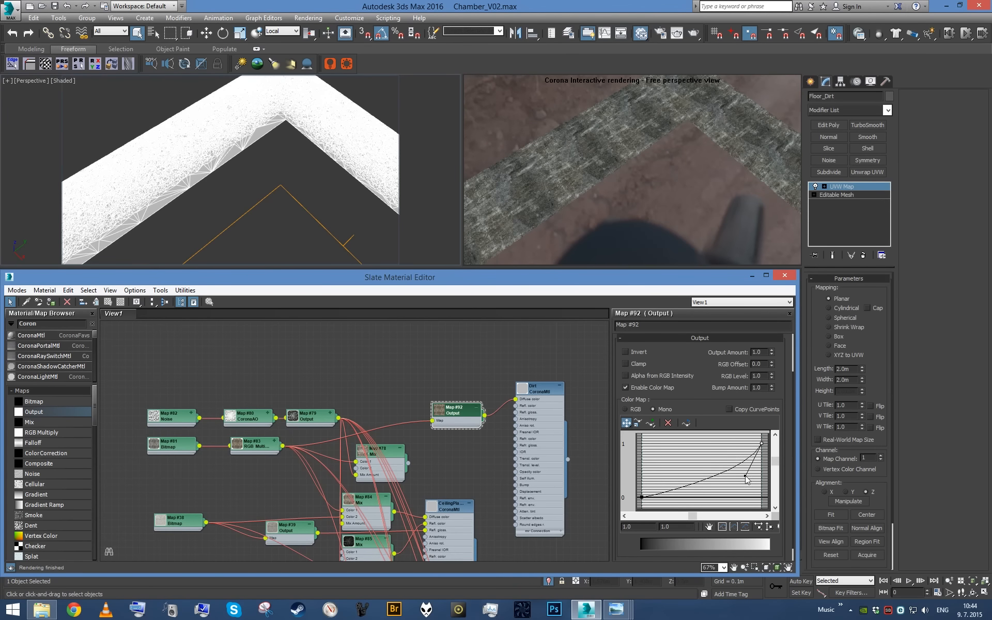
- Exit isolation and return the perspective viewport to the camera view of the whole chamber
left_click(551, 582)
left_click(786, 276)
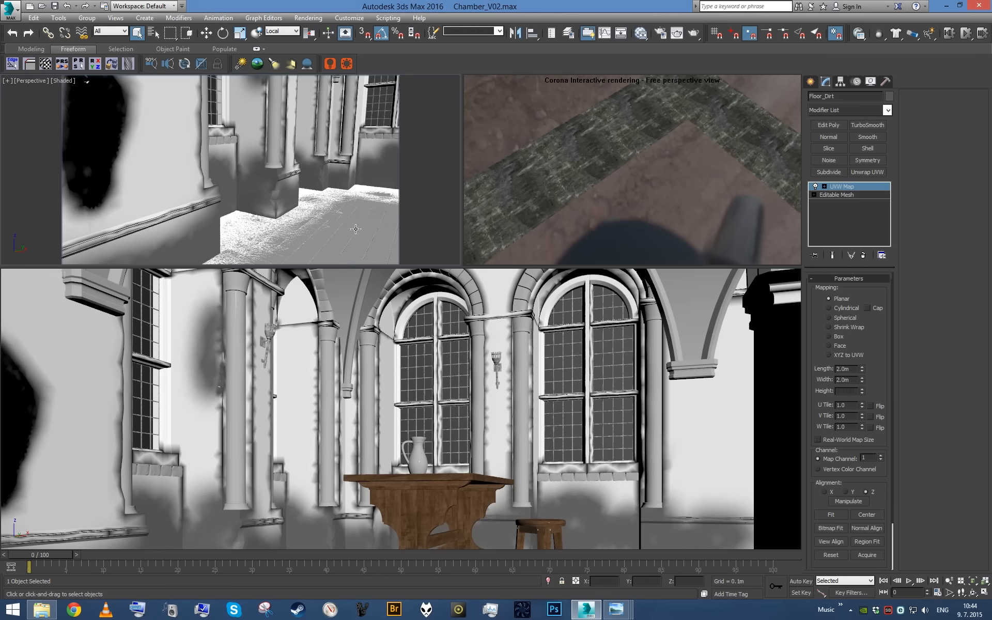
middle_click_drag(356, 229, 318, 221, "alt")
key("c")
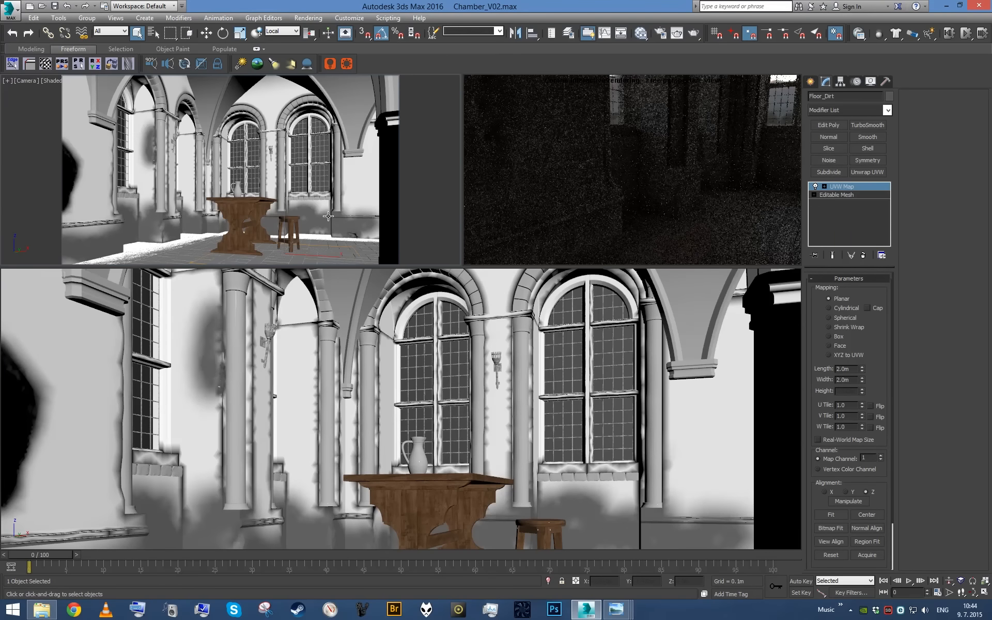